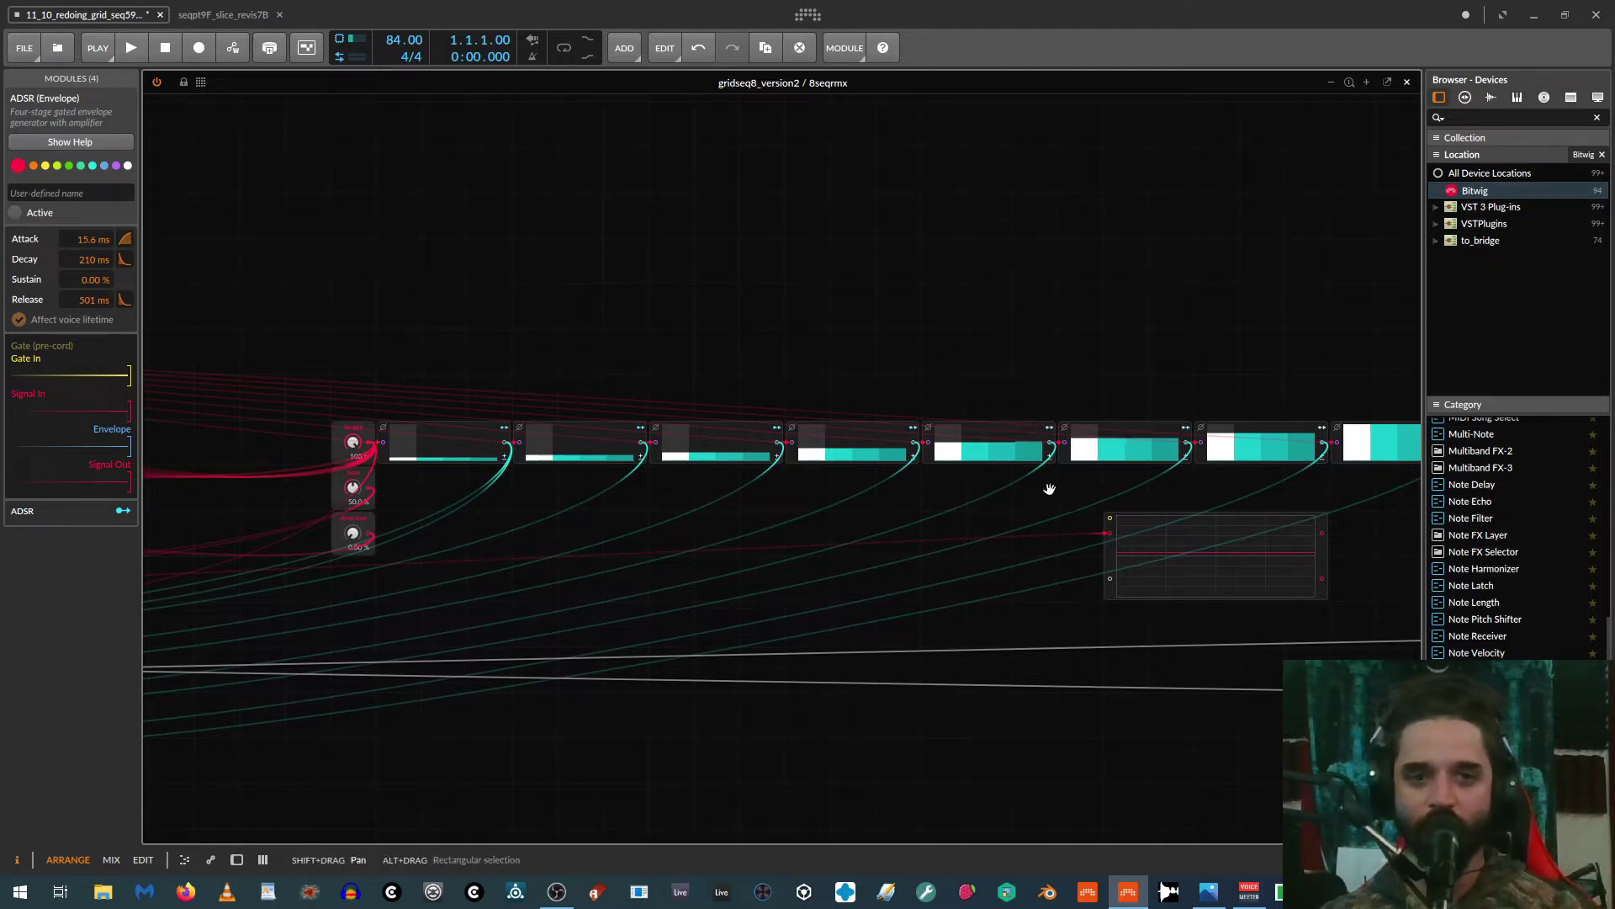
Step: Examine the Grid patch from the DIRECTION and 8pt_sequencer sections across to the row of eight Steps modules
drag(1051, 488, 934, 471)
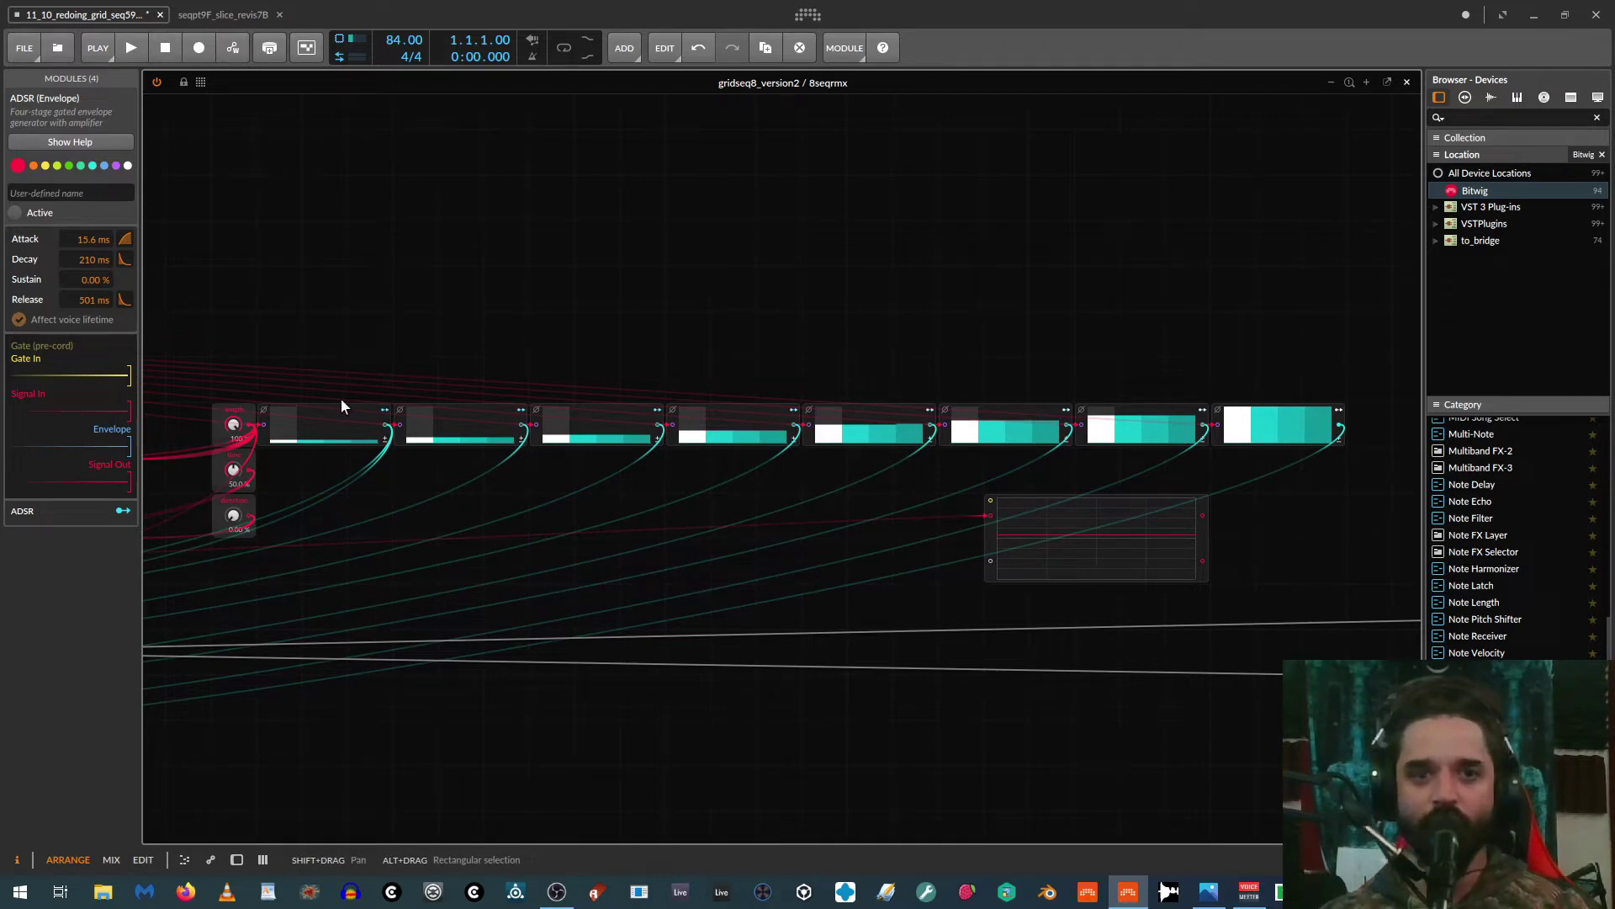
click(813, 444)
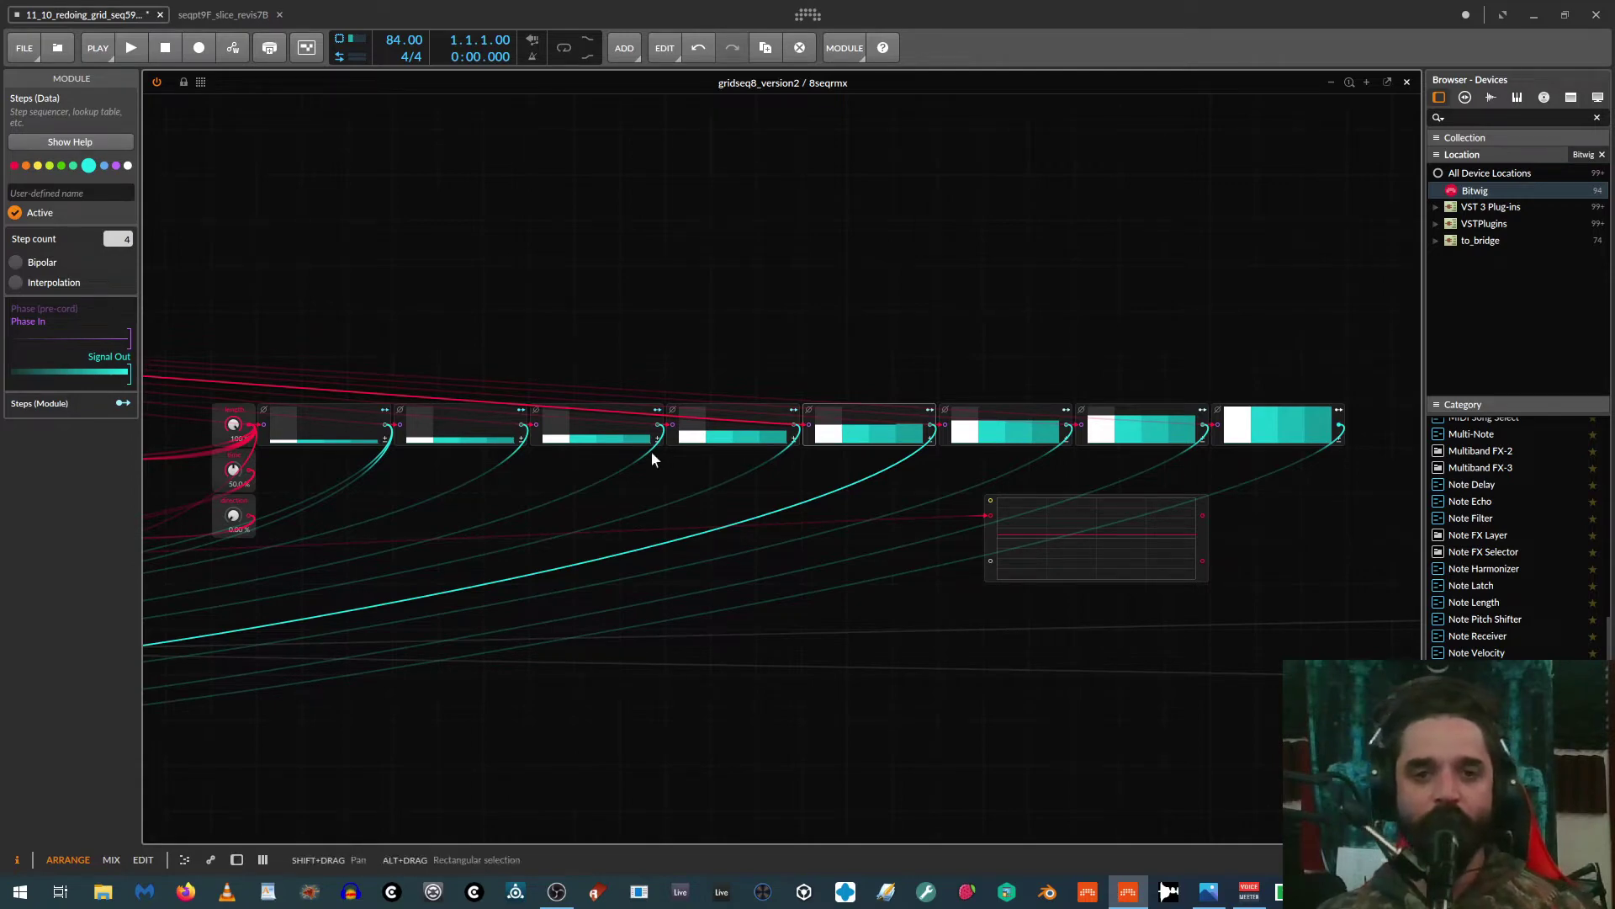
drag(282, 531, 1067, 491)
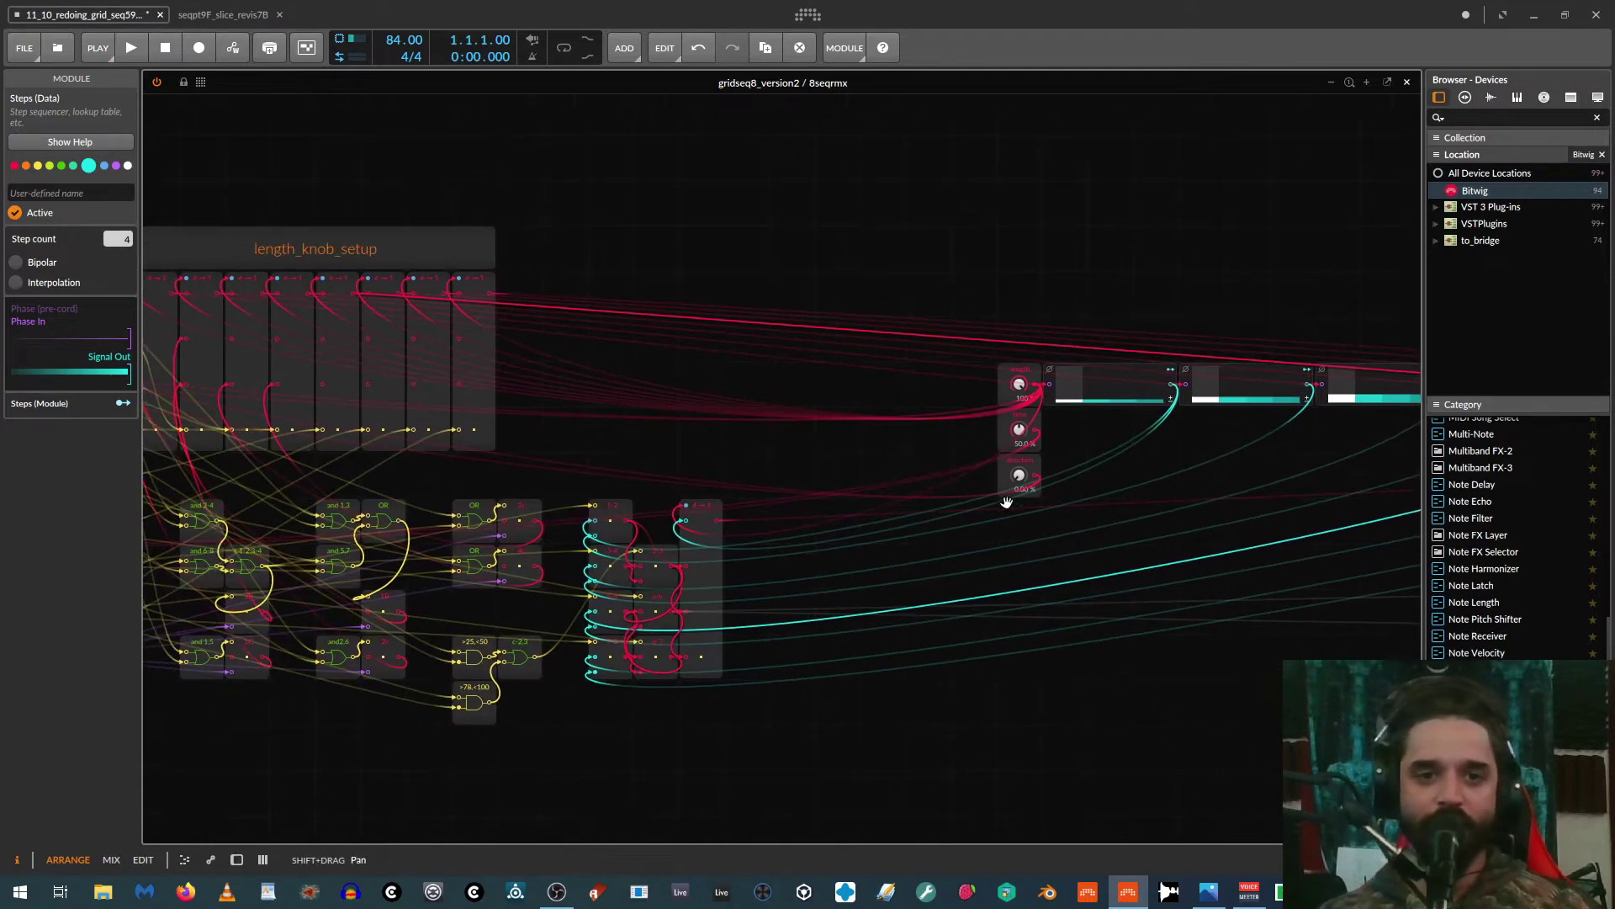
drag(549, 435, 1155, 480)
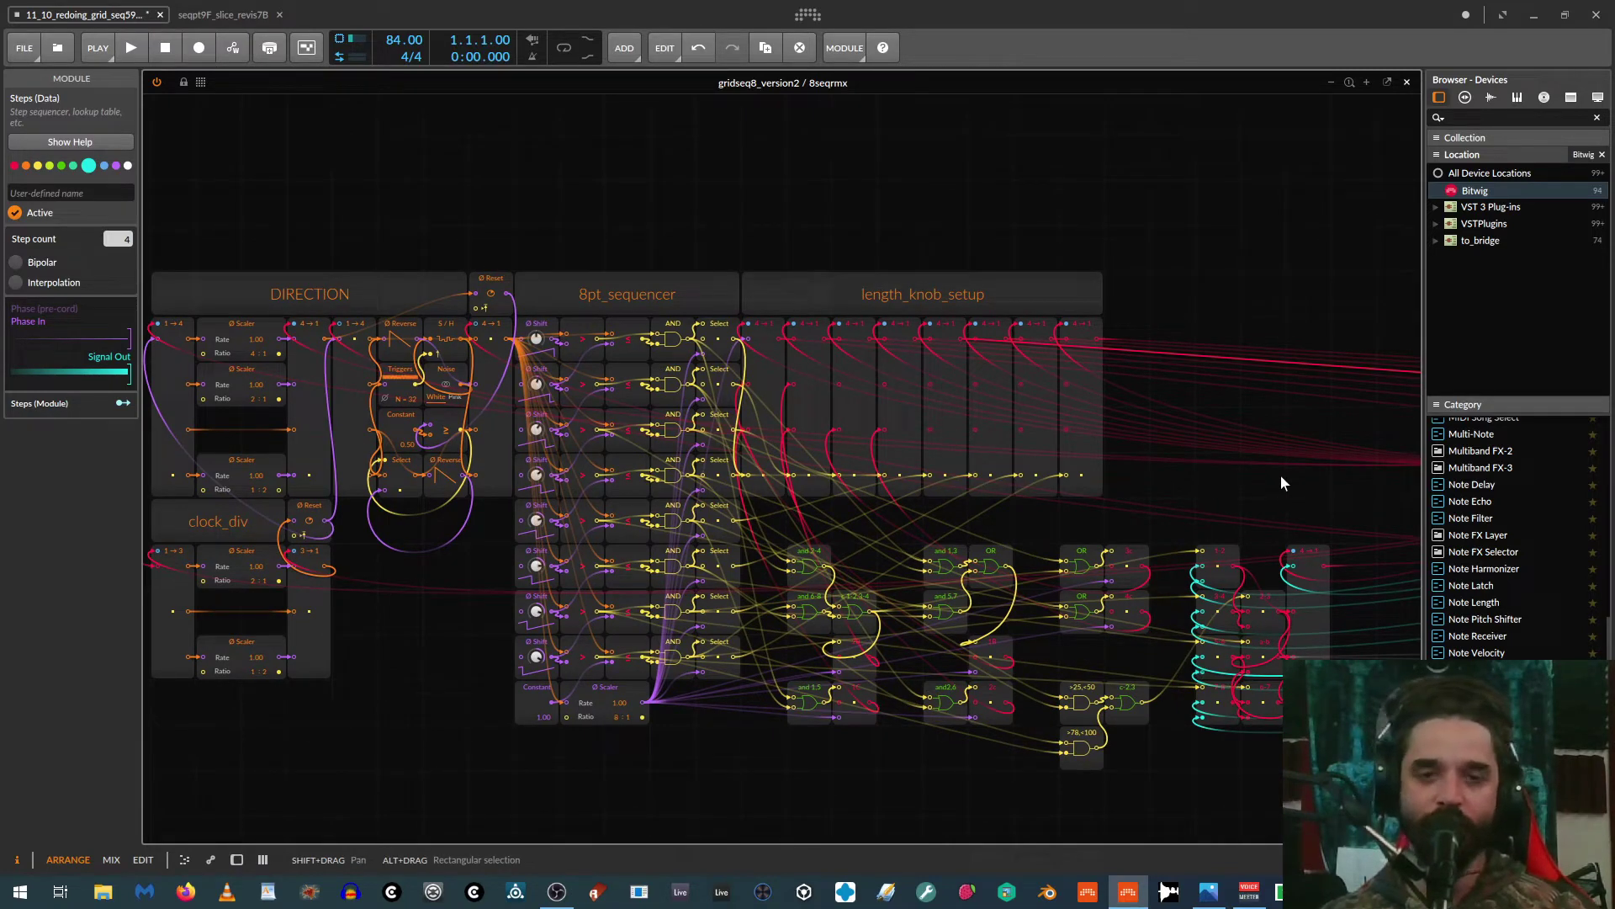
drag(1279, 482, 5, 445)
drag(838, 303, 796, 319)
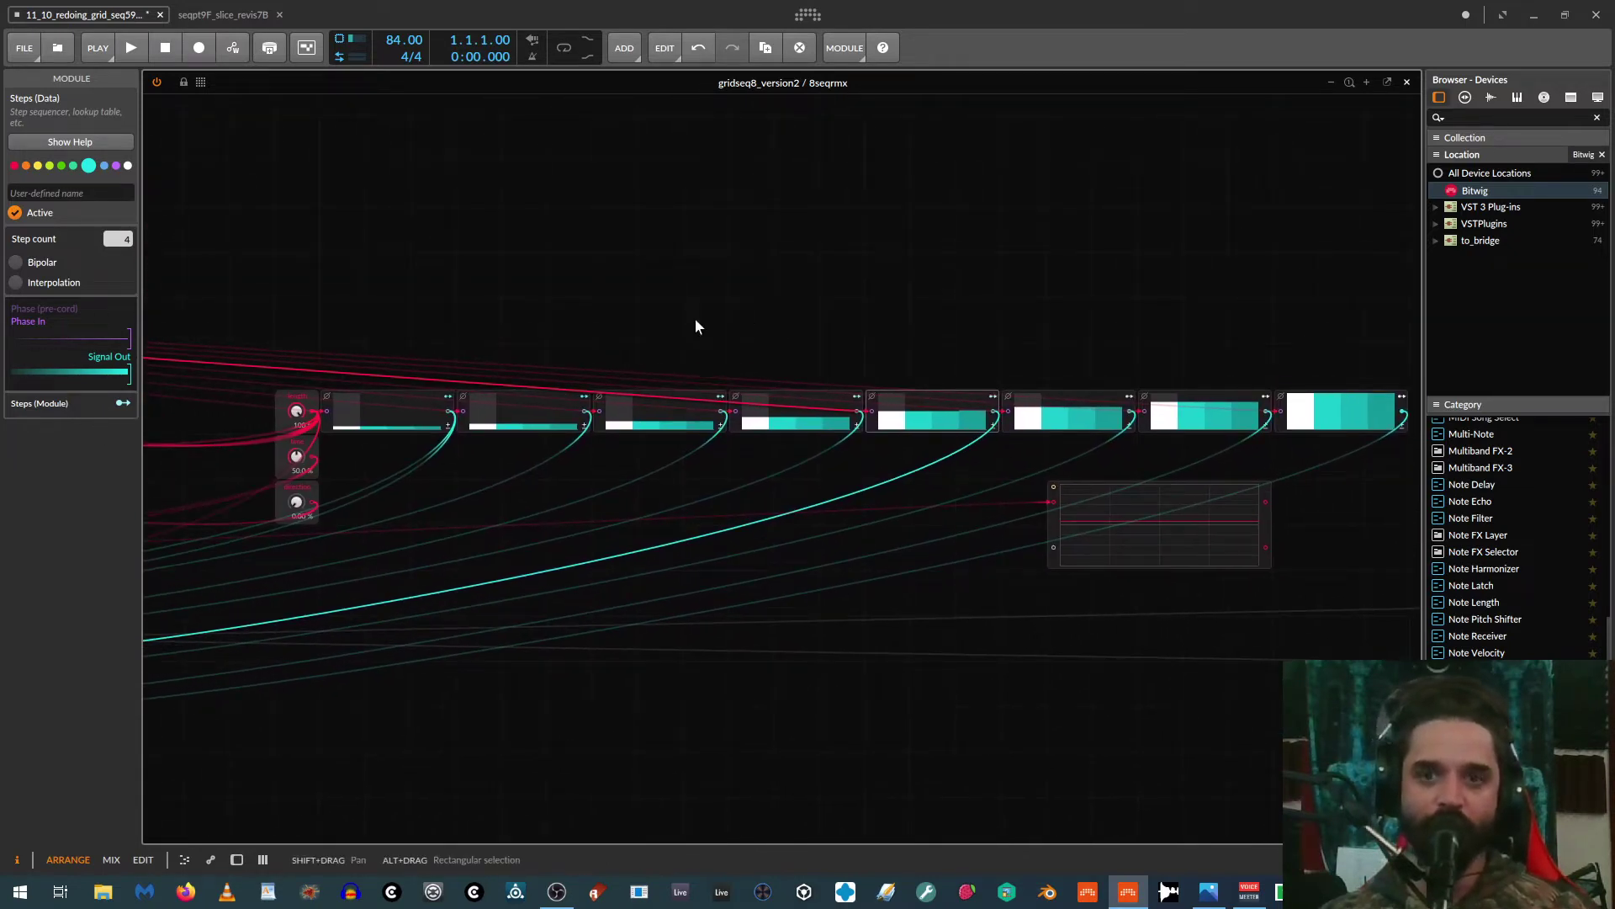
drag(221, 500, 1497, 501)
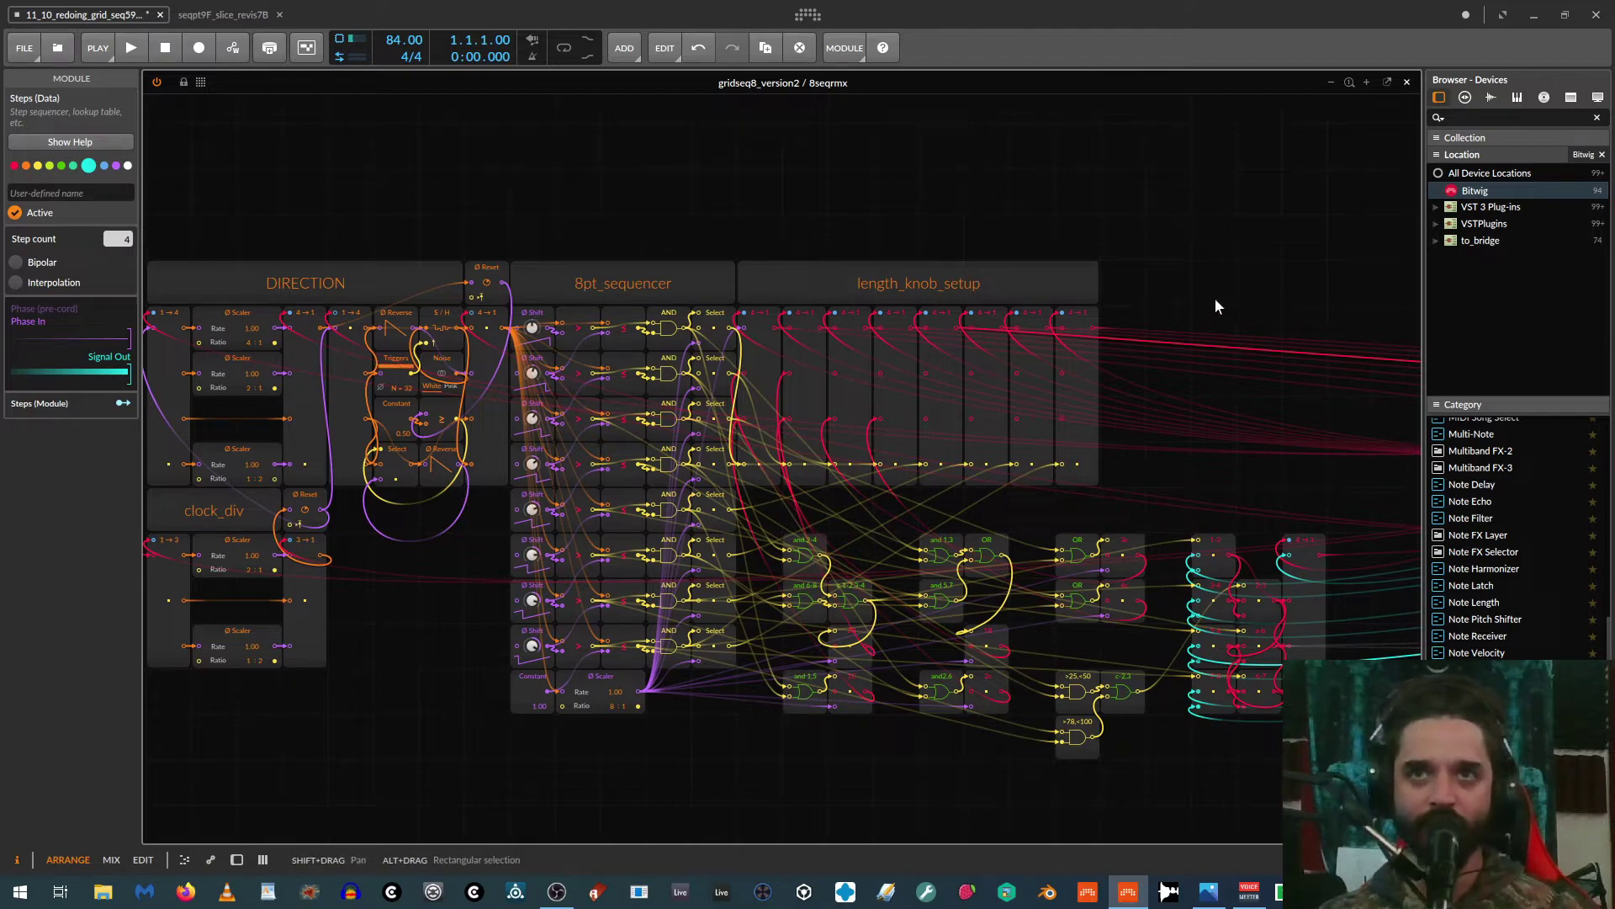
drag(1234, 301, 298, 113)
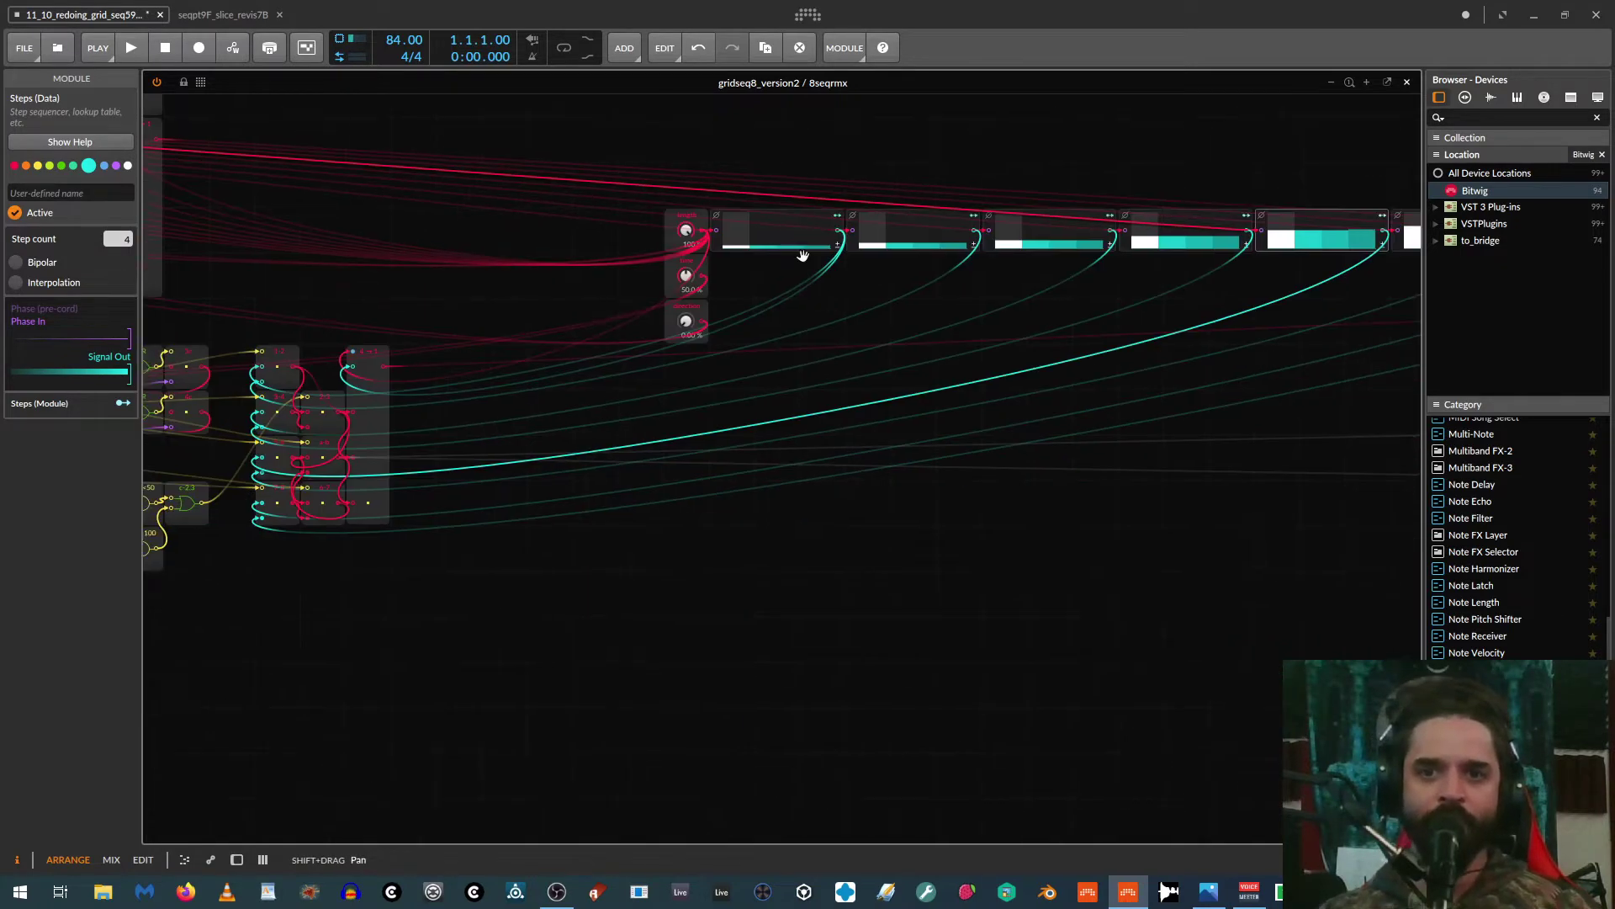
drag(935, 442, 522, 613)
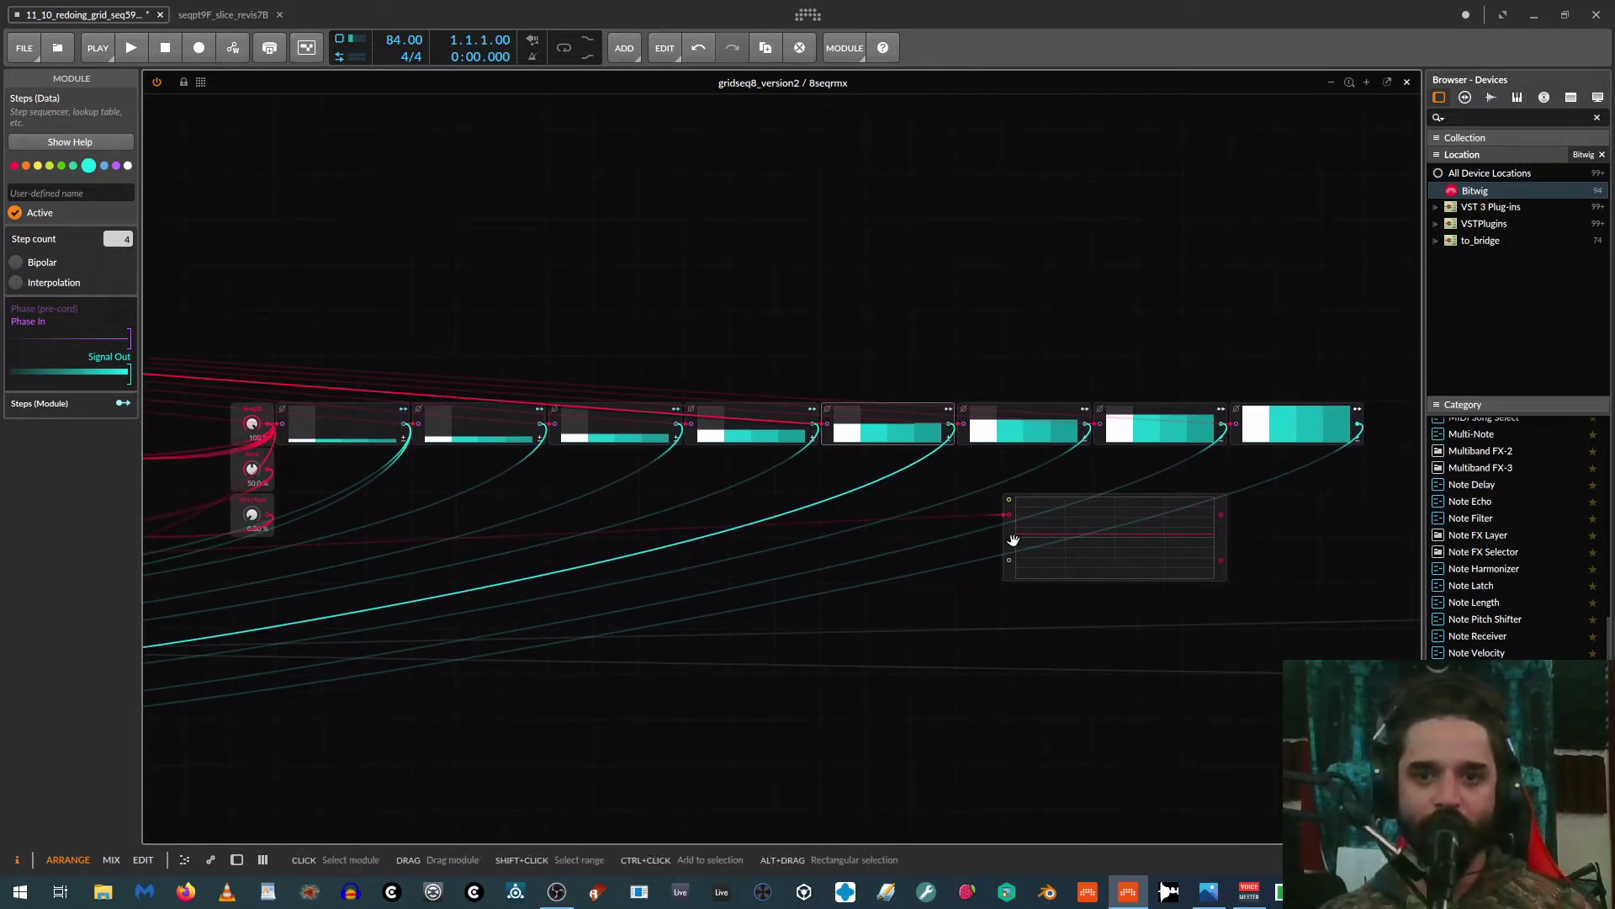
Step: Move the oscilloscope closer to the control knobs and sweep the LENGTH knob through 29 % and 54 % up to 100 %
drag(1013, 541, 671, 541)
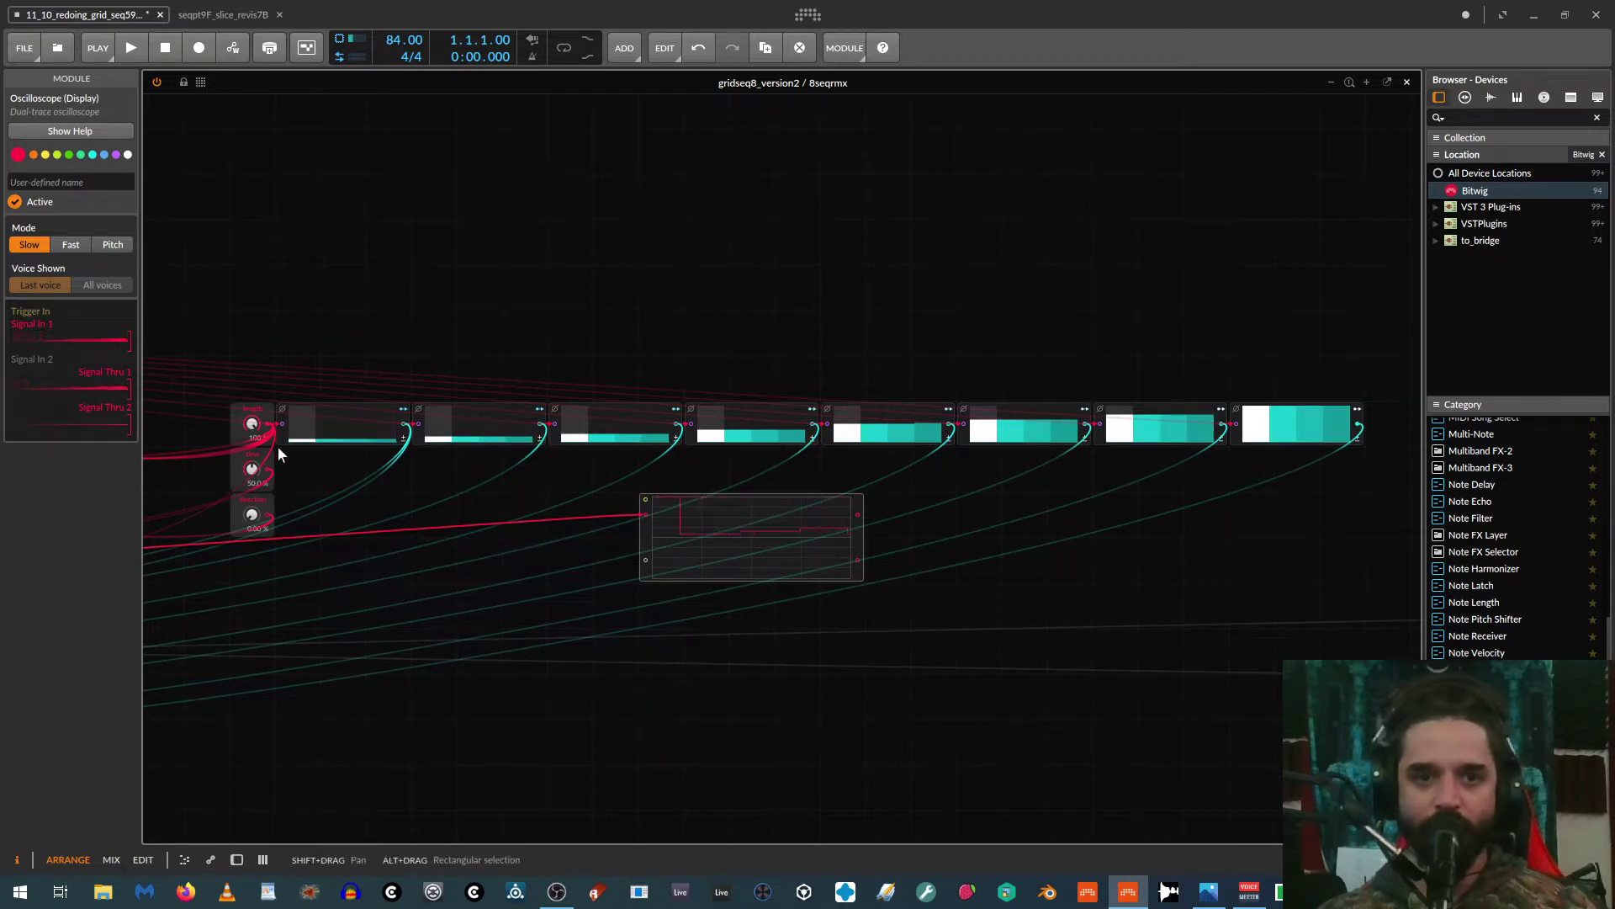
drag(250, 424, 251, 463)
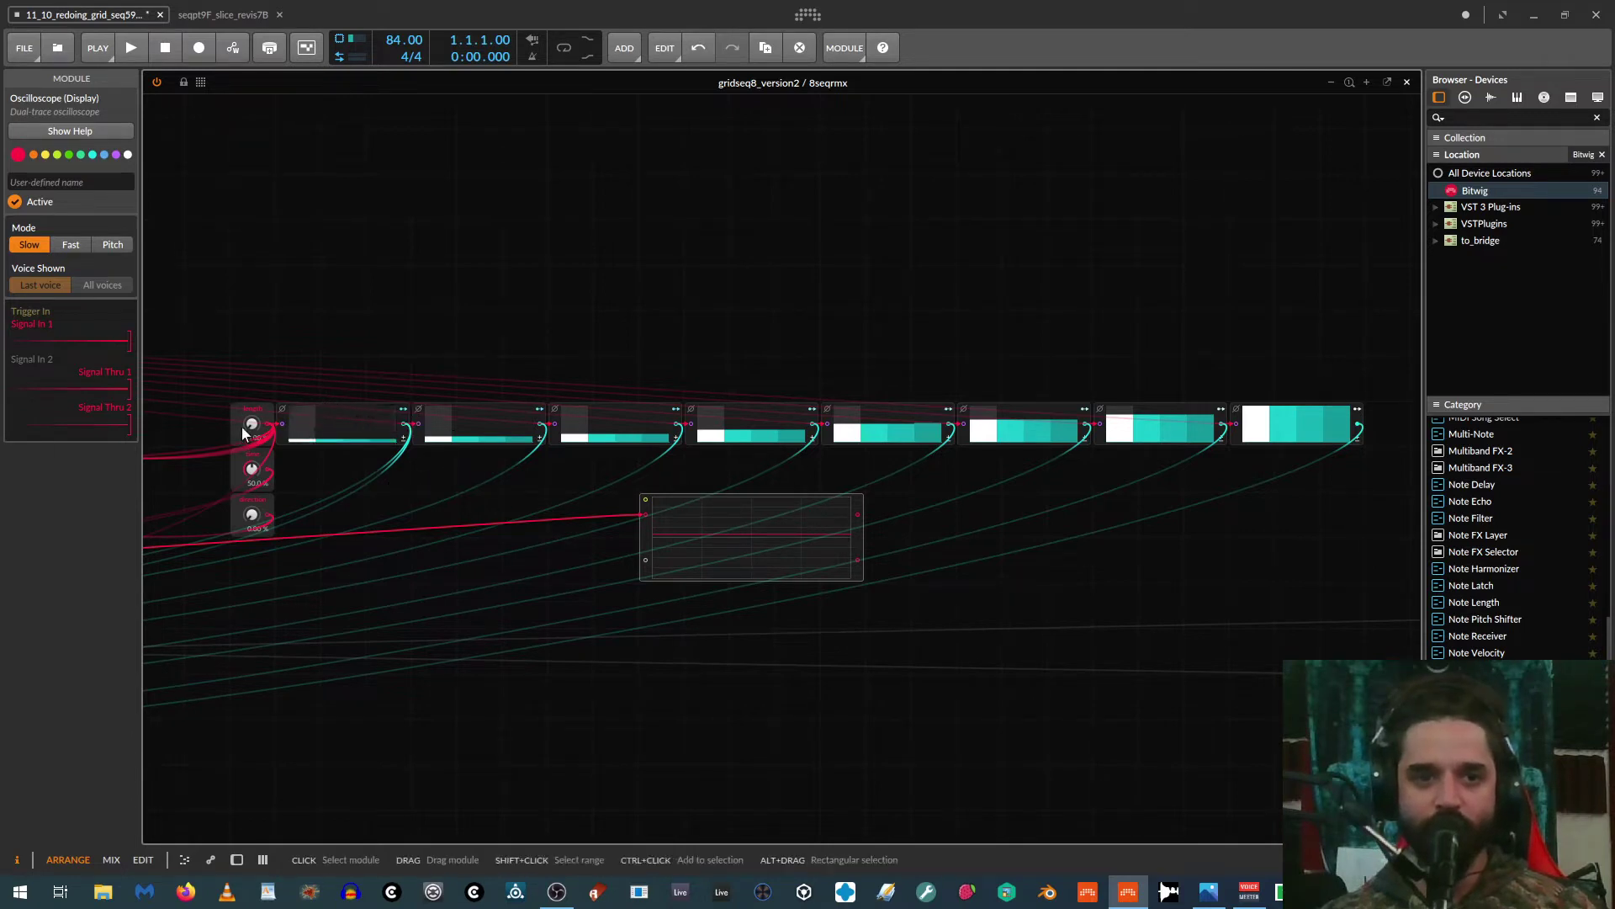
drag(244, 425, 254, 425)
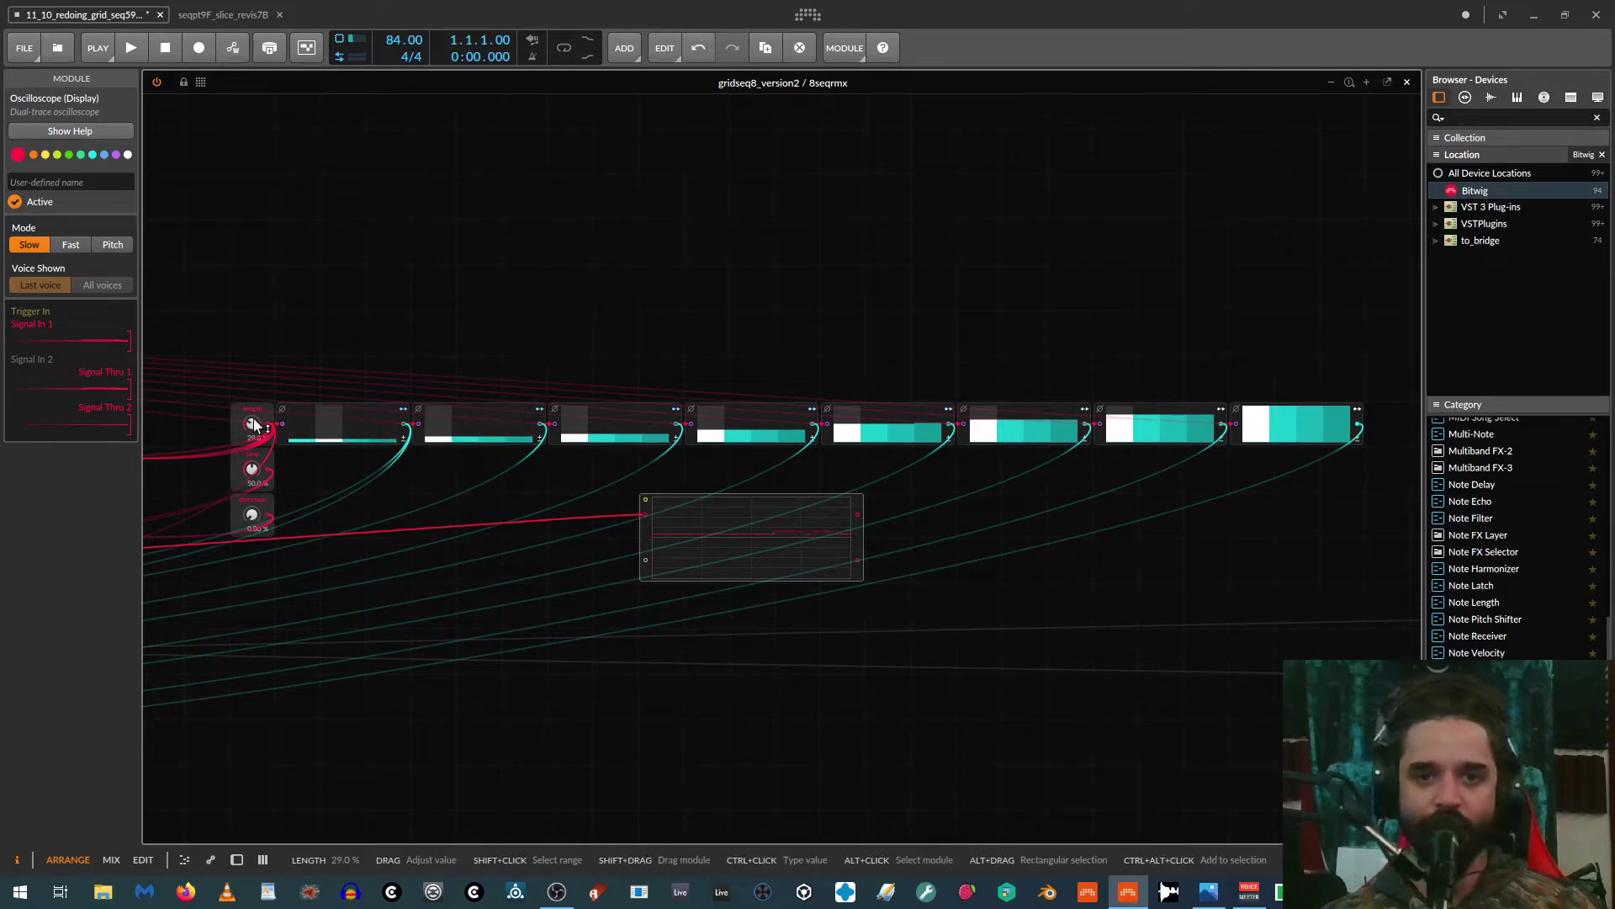
drag(253, 424, 253, 416)
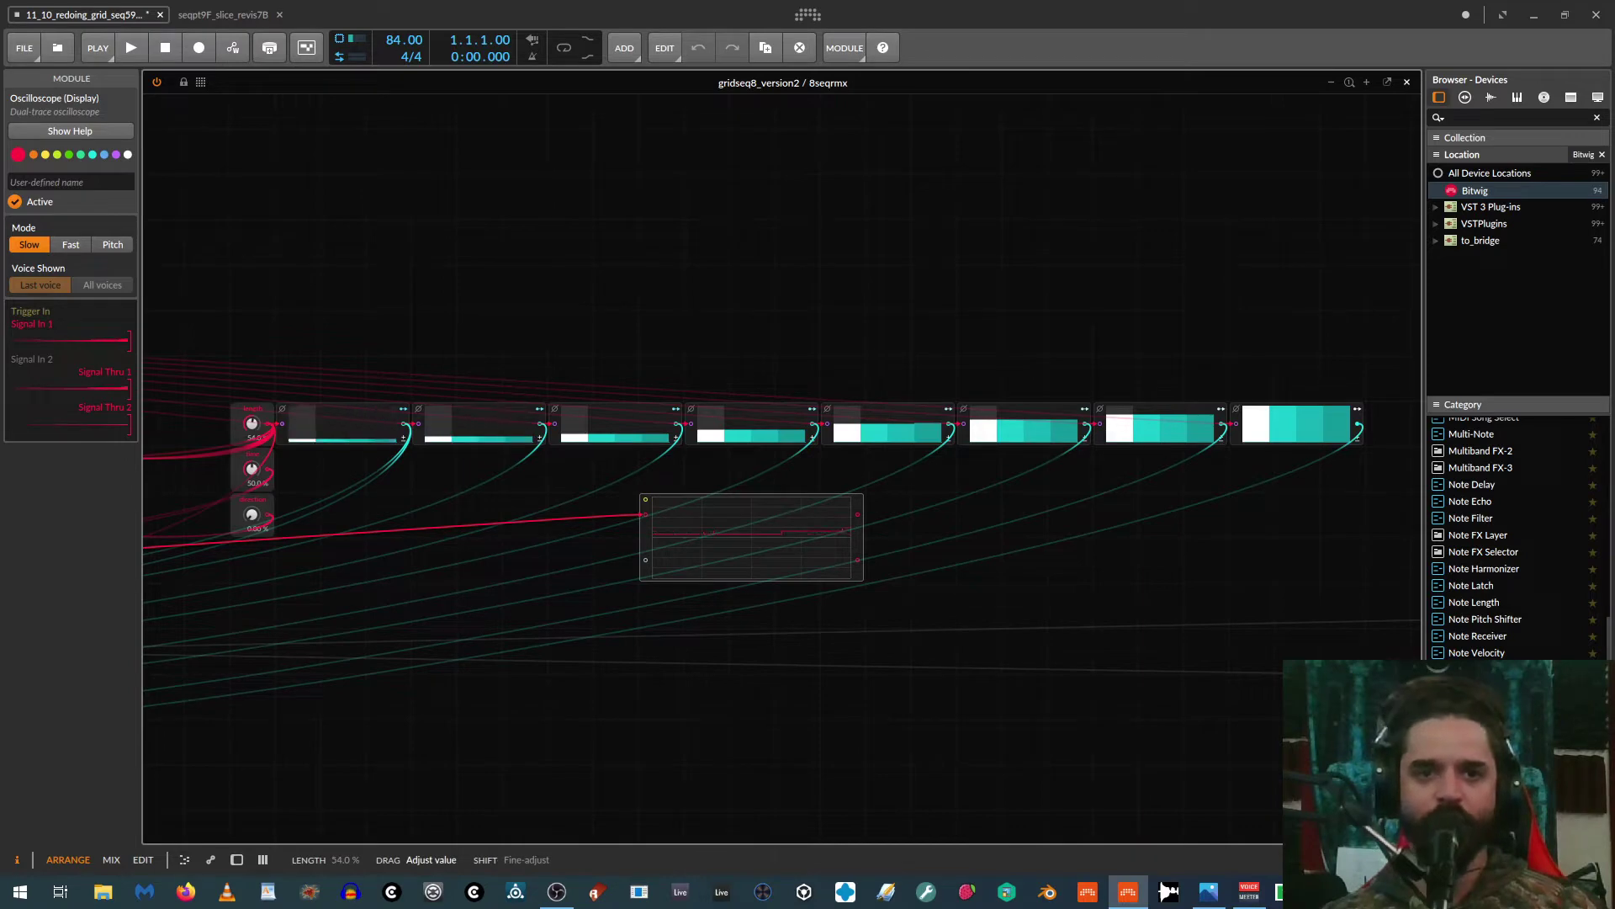
drag(249, 422, 249, 422)
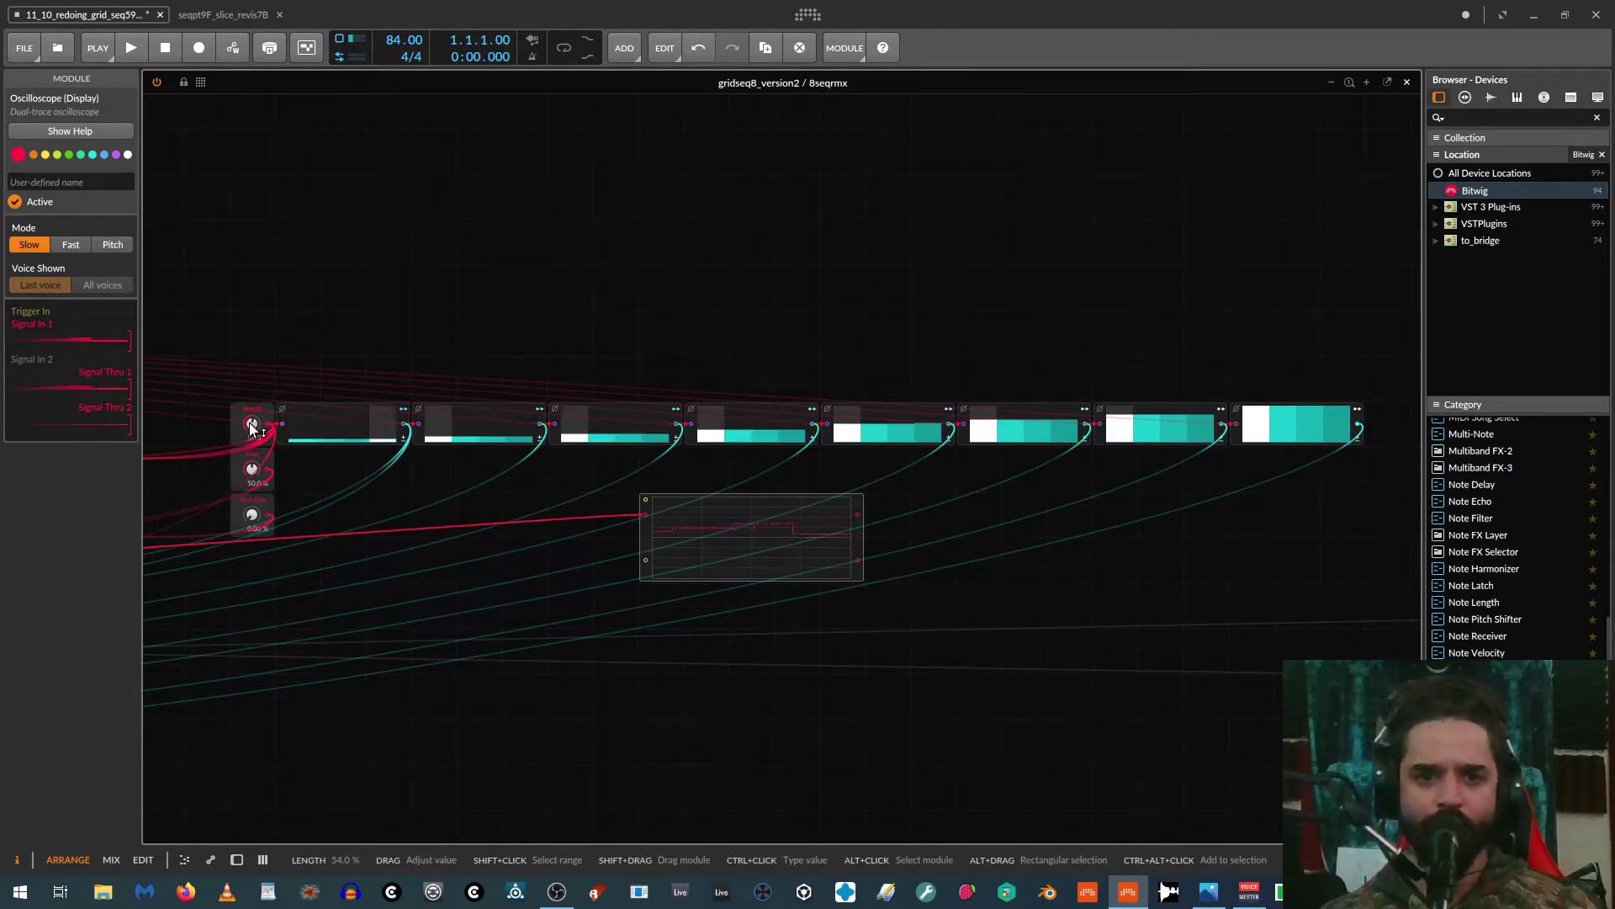
double_click(249, 422)
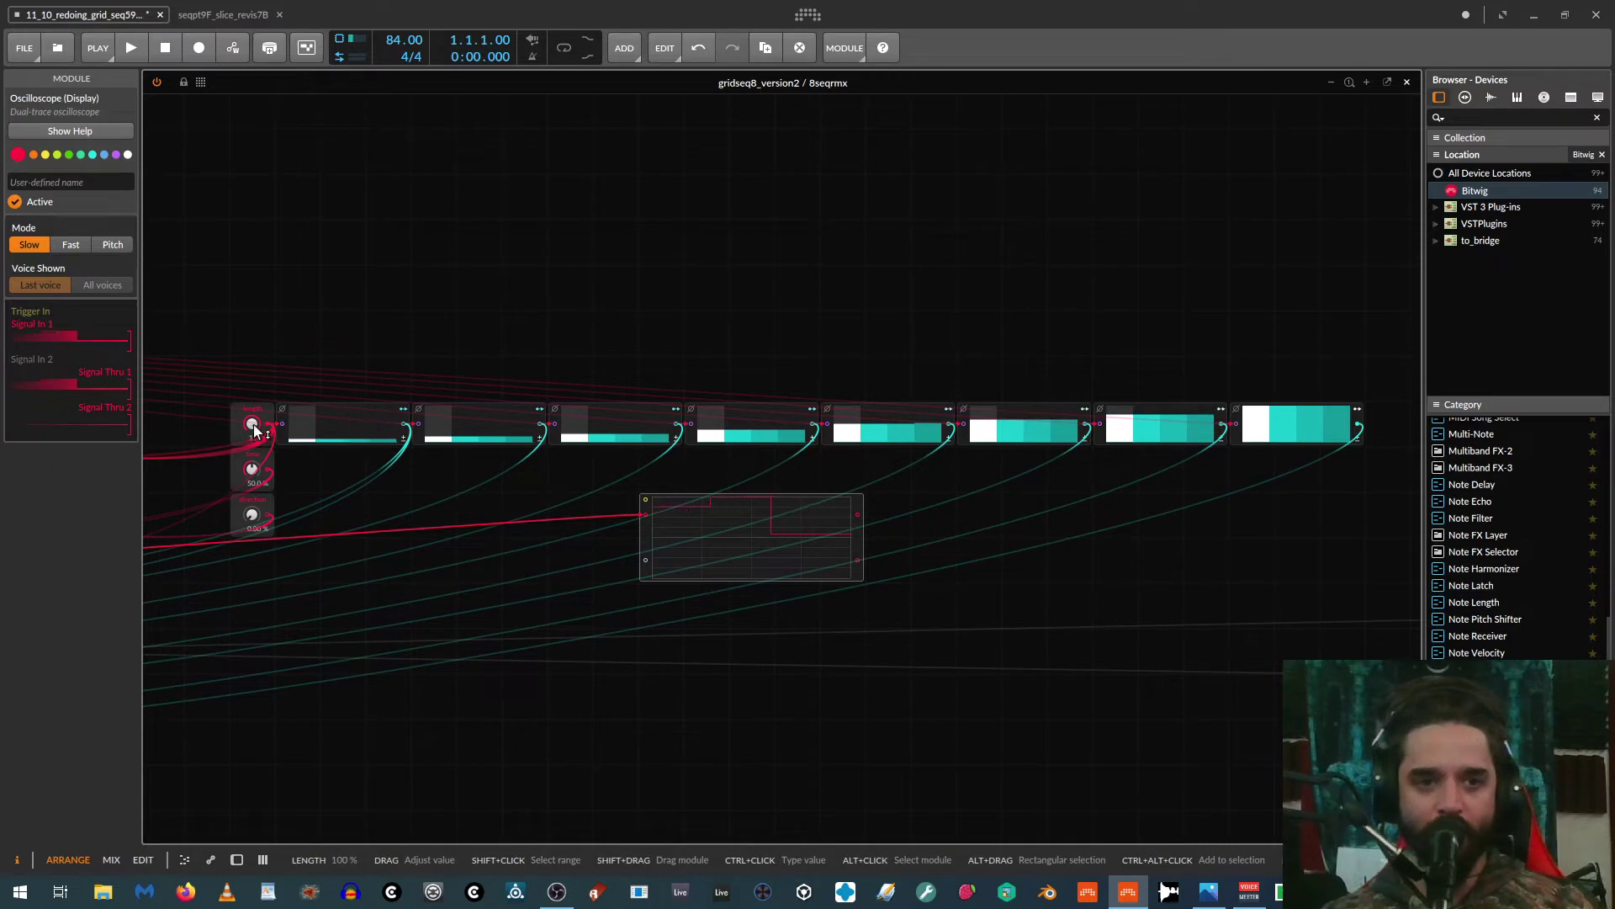
Step: Lower LENGTH to zero, set DIRECTION to 36.5 %, and raise LENGTH through 38.5 % to 100 %
drag(254, 424, 265, 456)
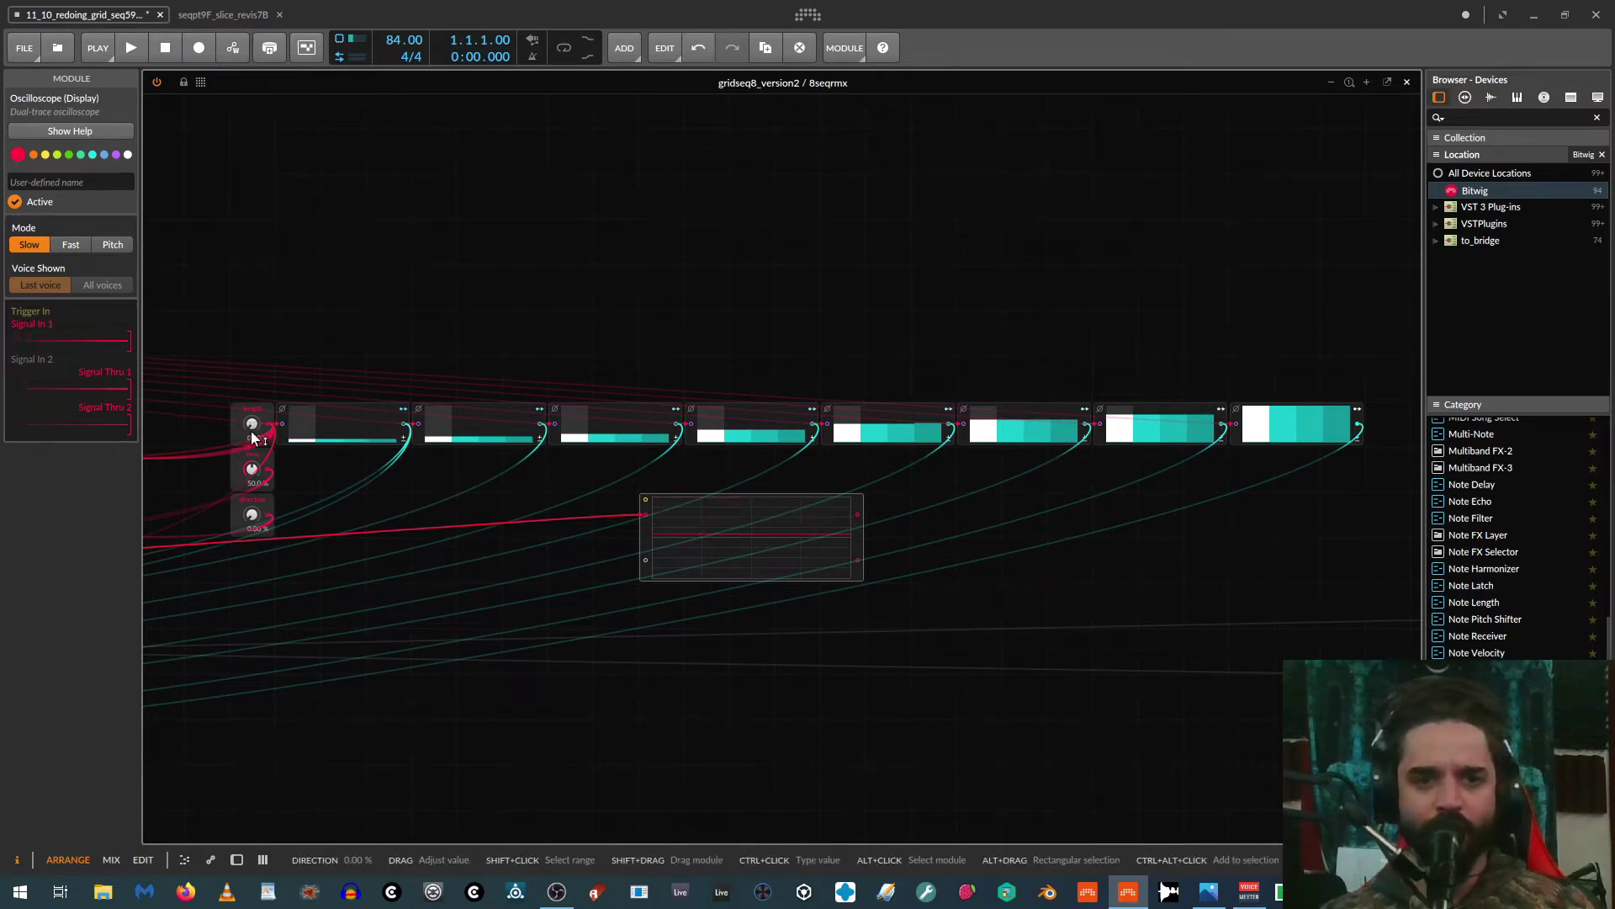
drag(250, 519, 250, 505)
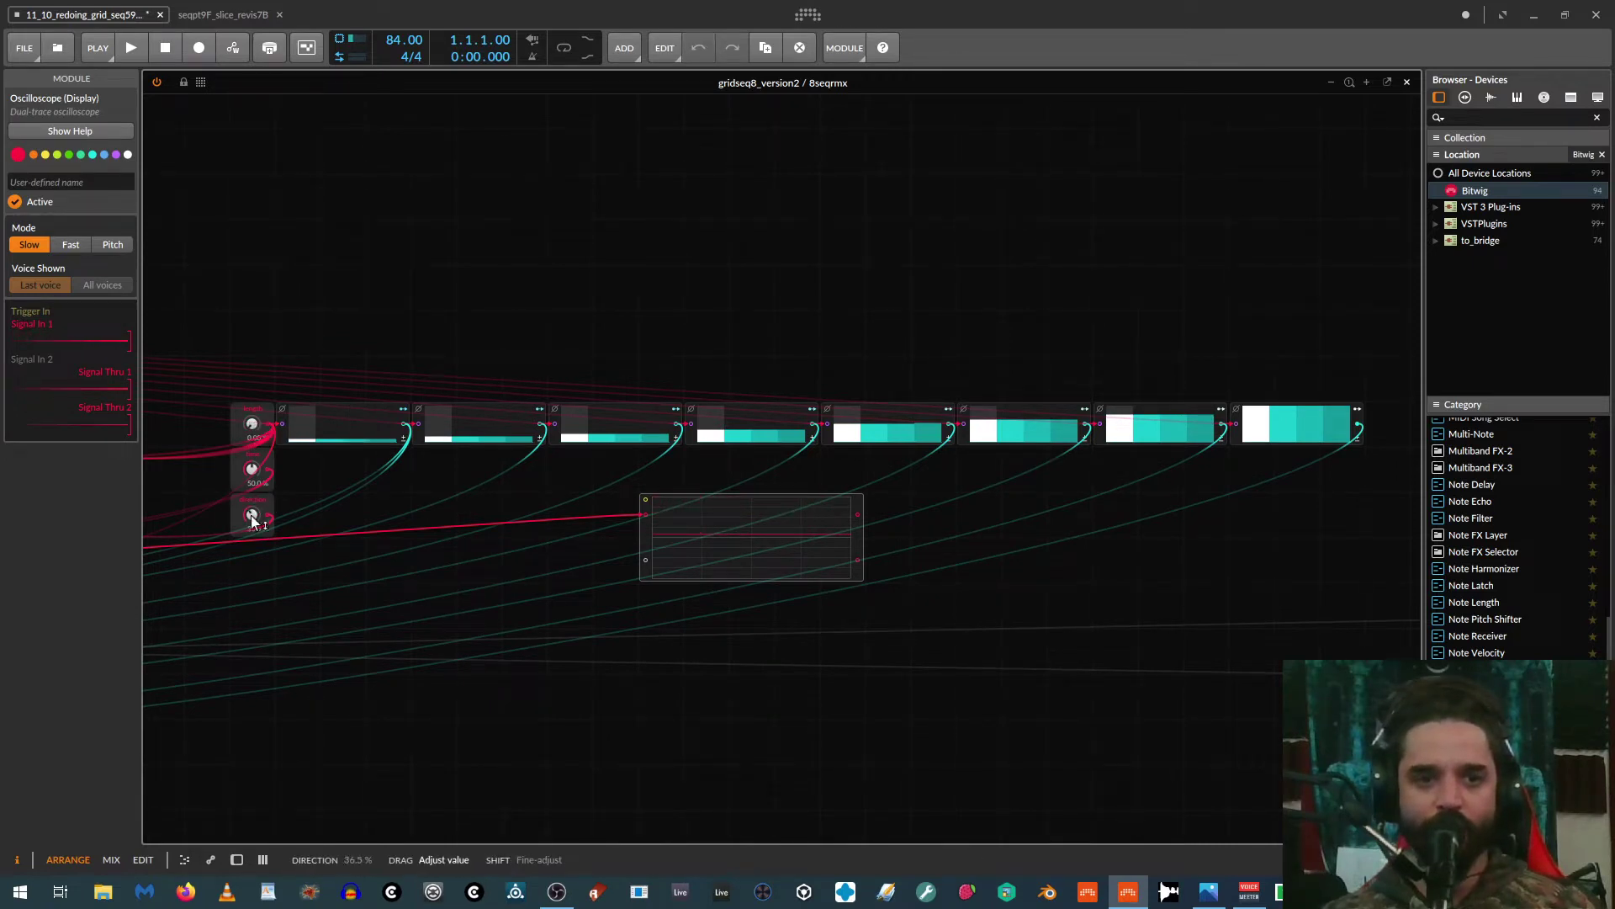
drag(252, 424, 251, 392)
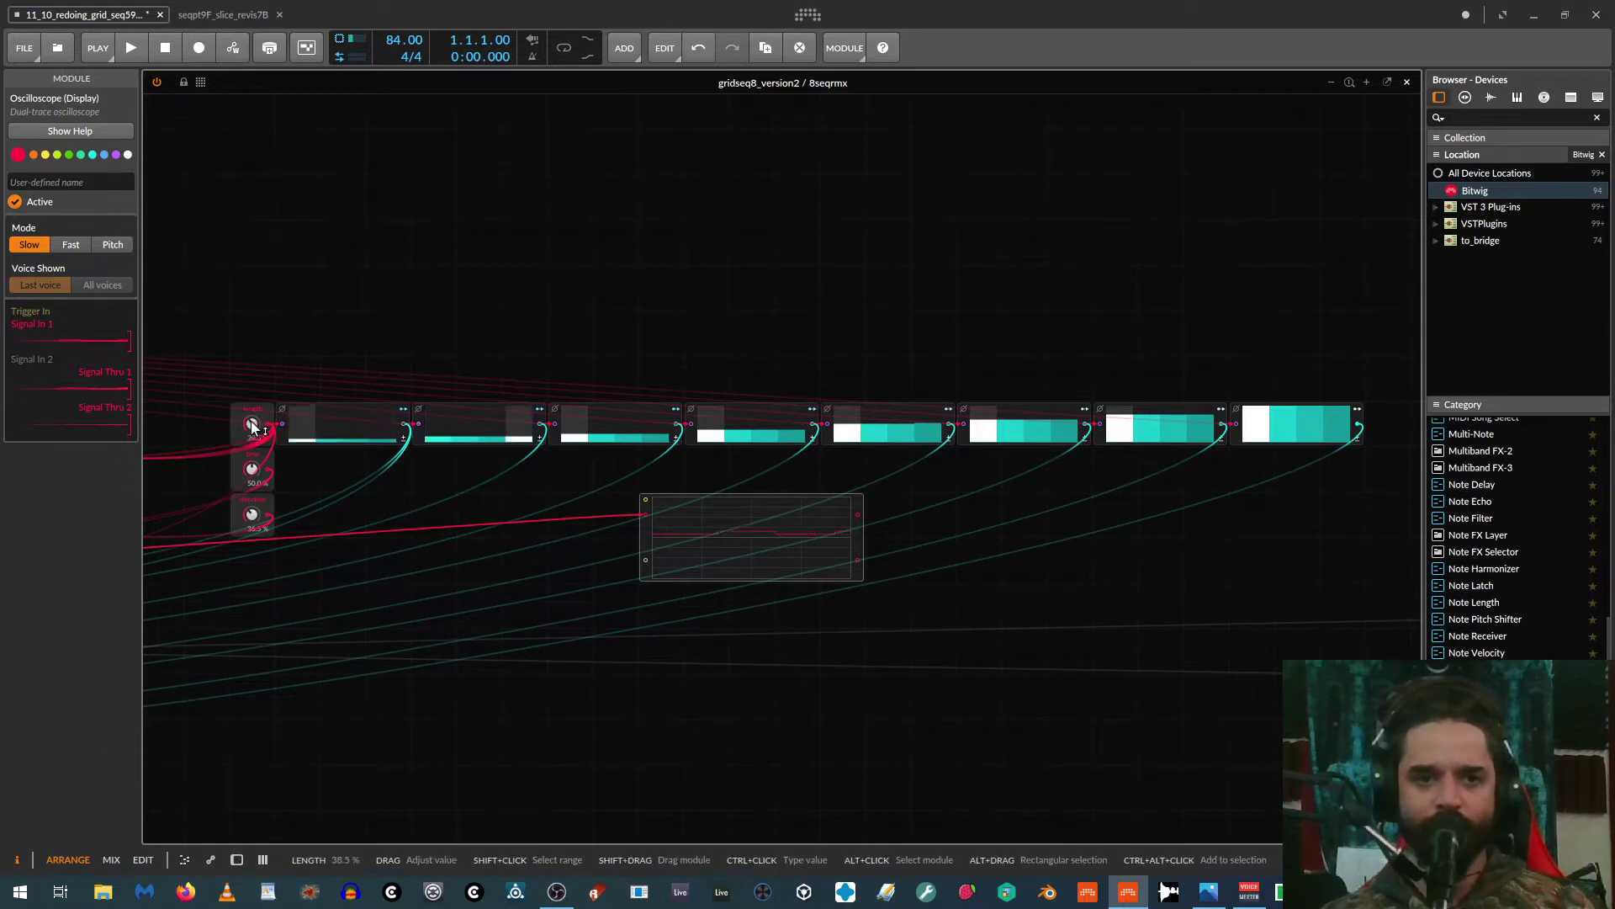
double_click(252, 424)
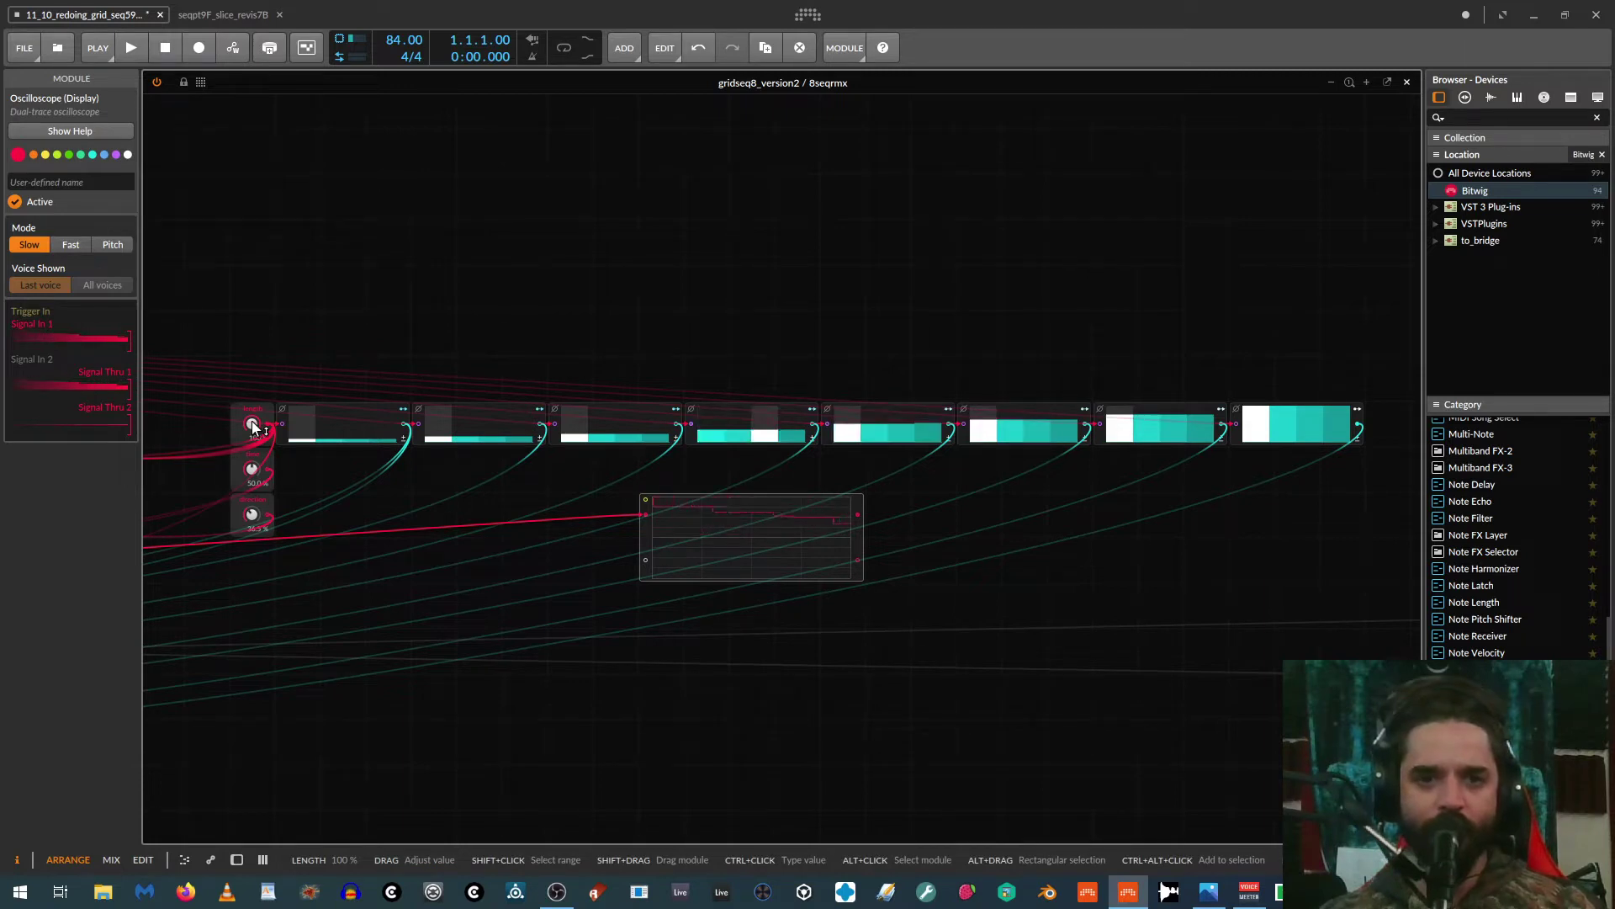
Step: Set the DIRECTION knob to about 57 % and adjust LENGTH through 49 % to 64 %
mouse_move(252, 517)
mouse_down()
mouse_move(252, 491)
mouse_move(251, 516)
mouse_up()
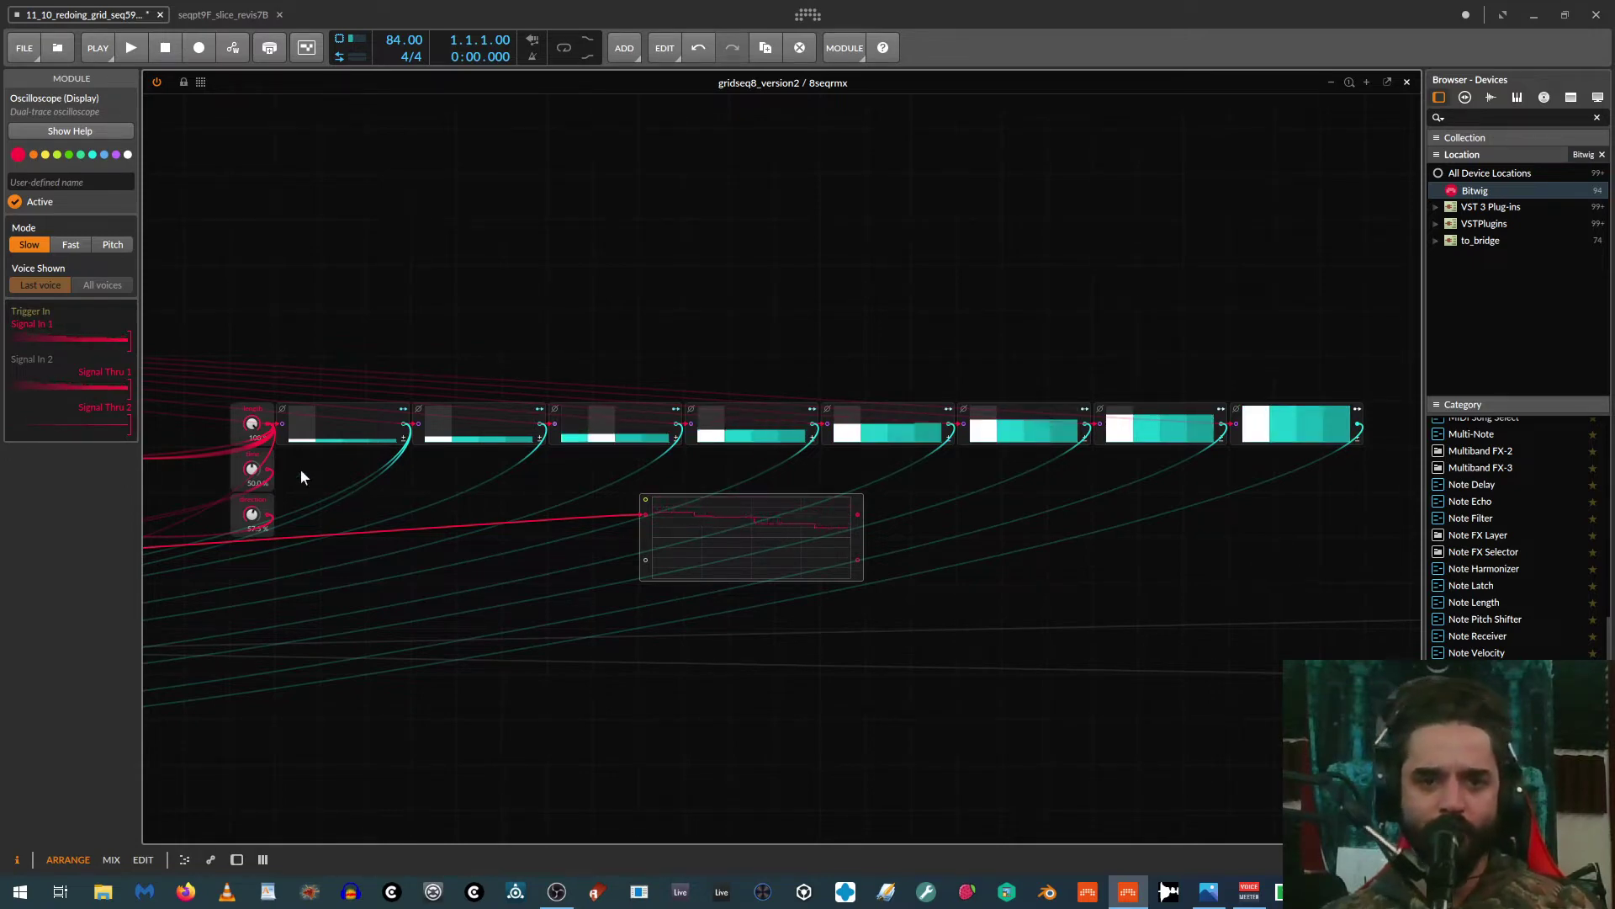
mouse_move(252, 423)
mouse_down()
mouse_move(252, 451)
mouse_move(254, 425)
mouse_up()
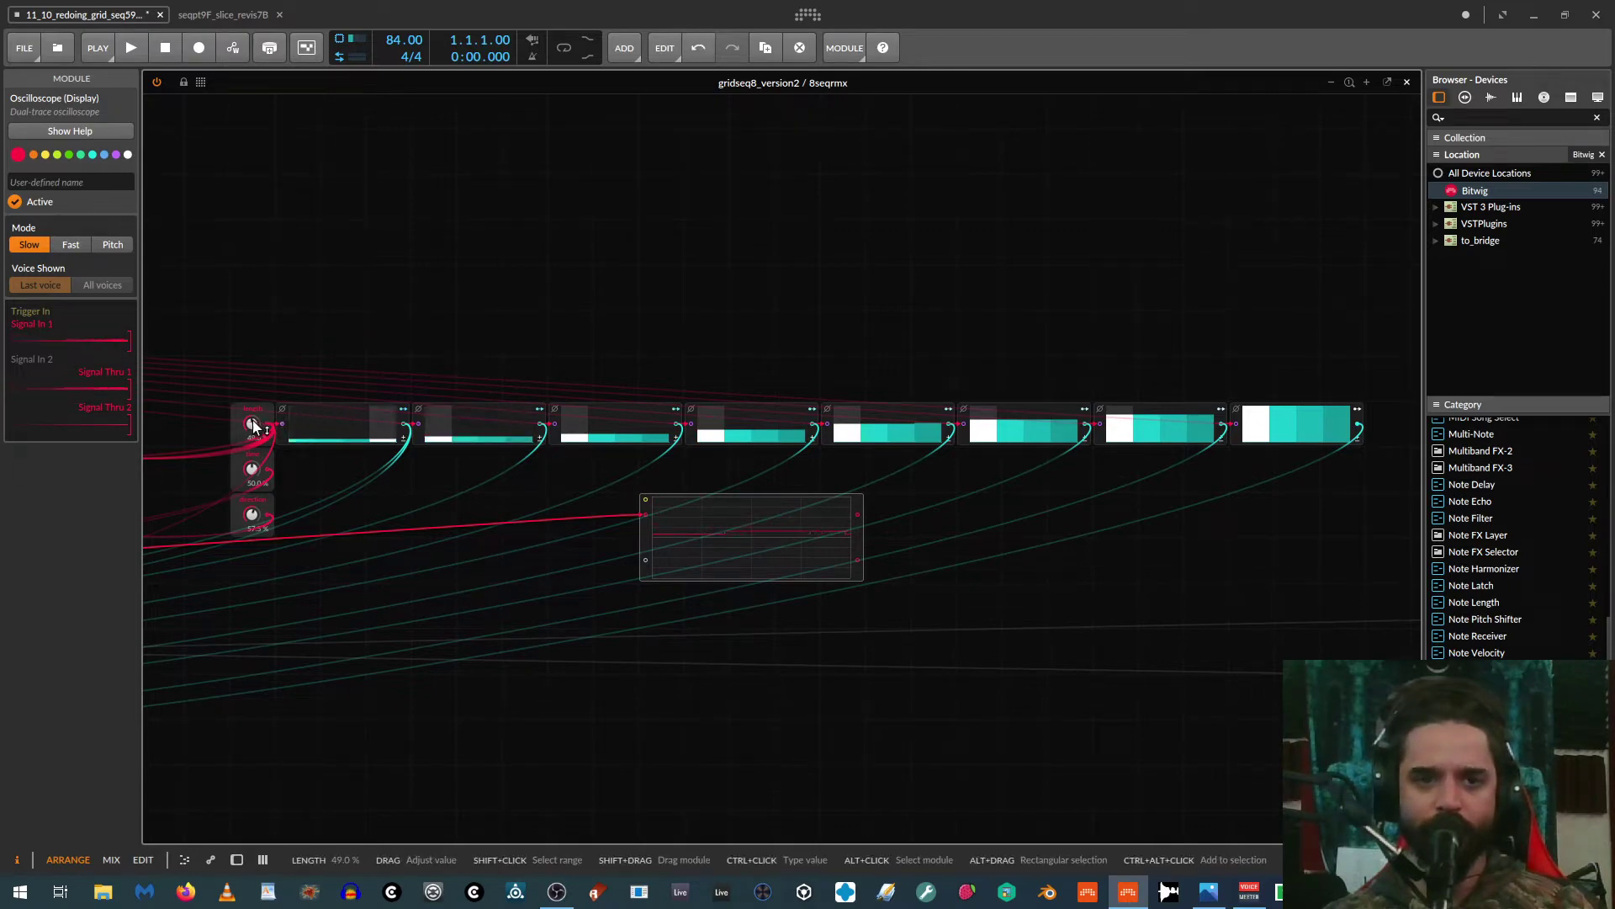
drag(251, 424, 250, 410)
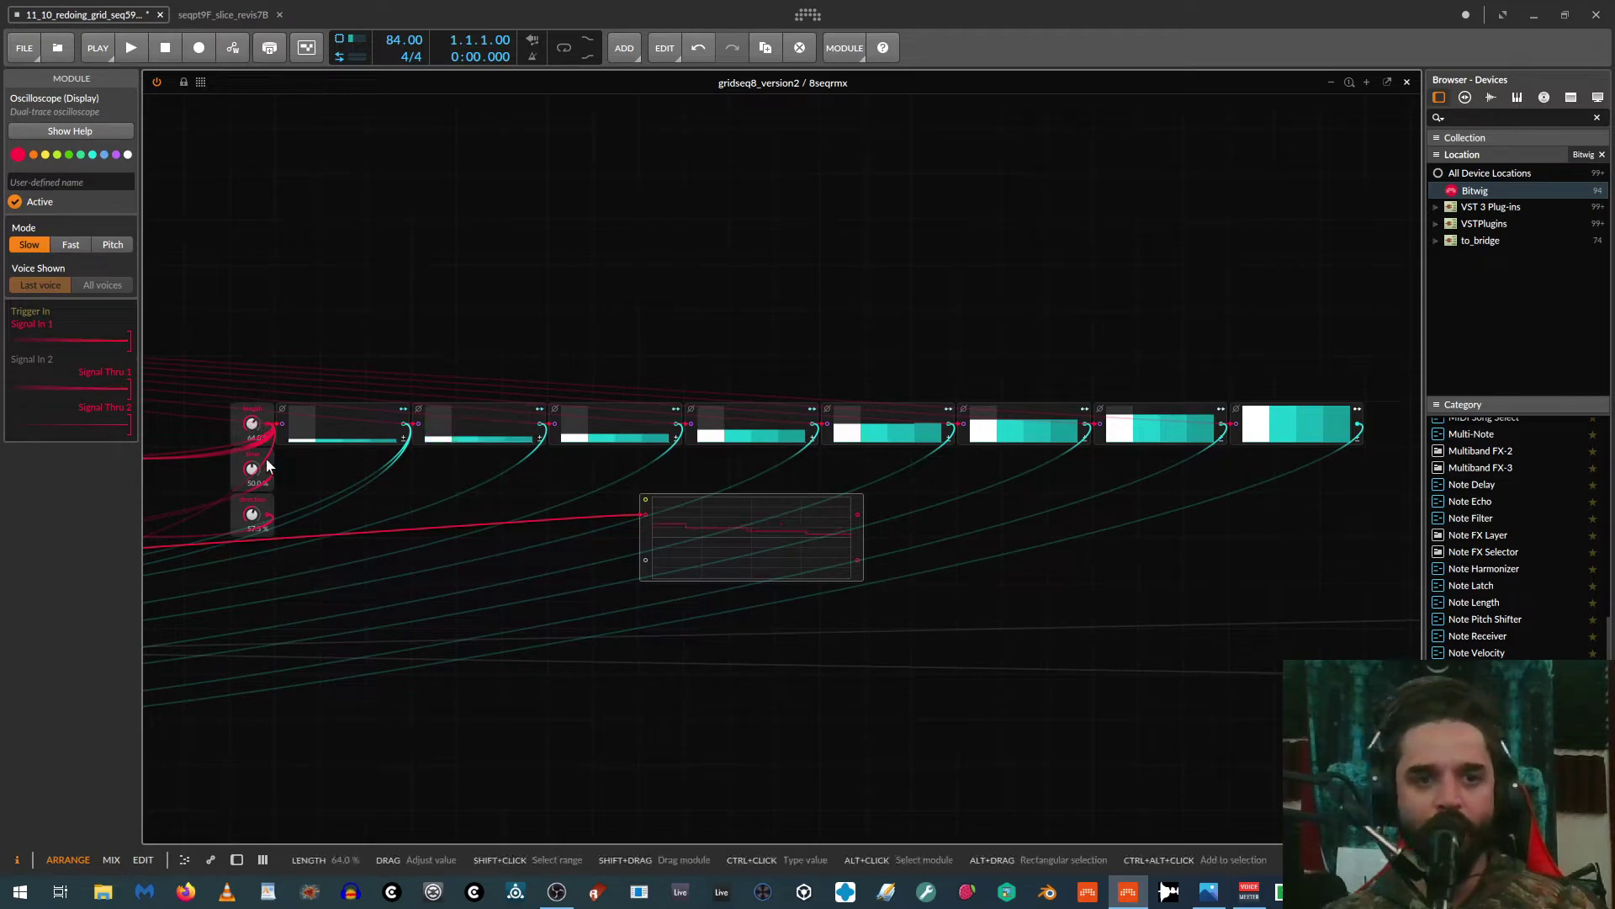
Step: Sweep DIRECTION up to 100 % and down to 0 %, and set the knob between LENGTH and DIRECTION to 100 %
drag(254, 516, 254, 478)
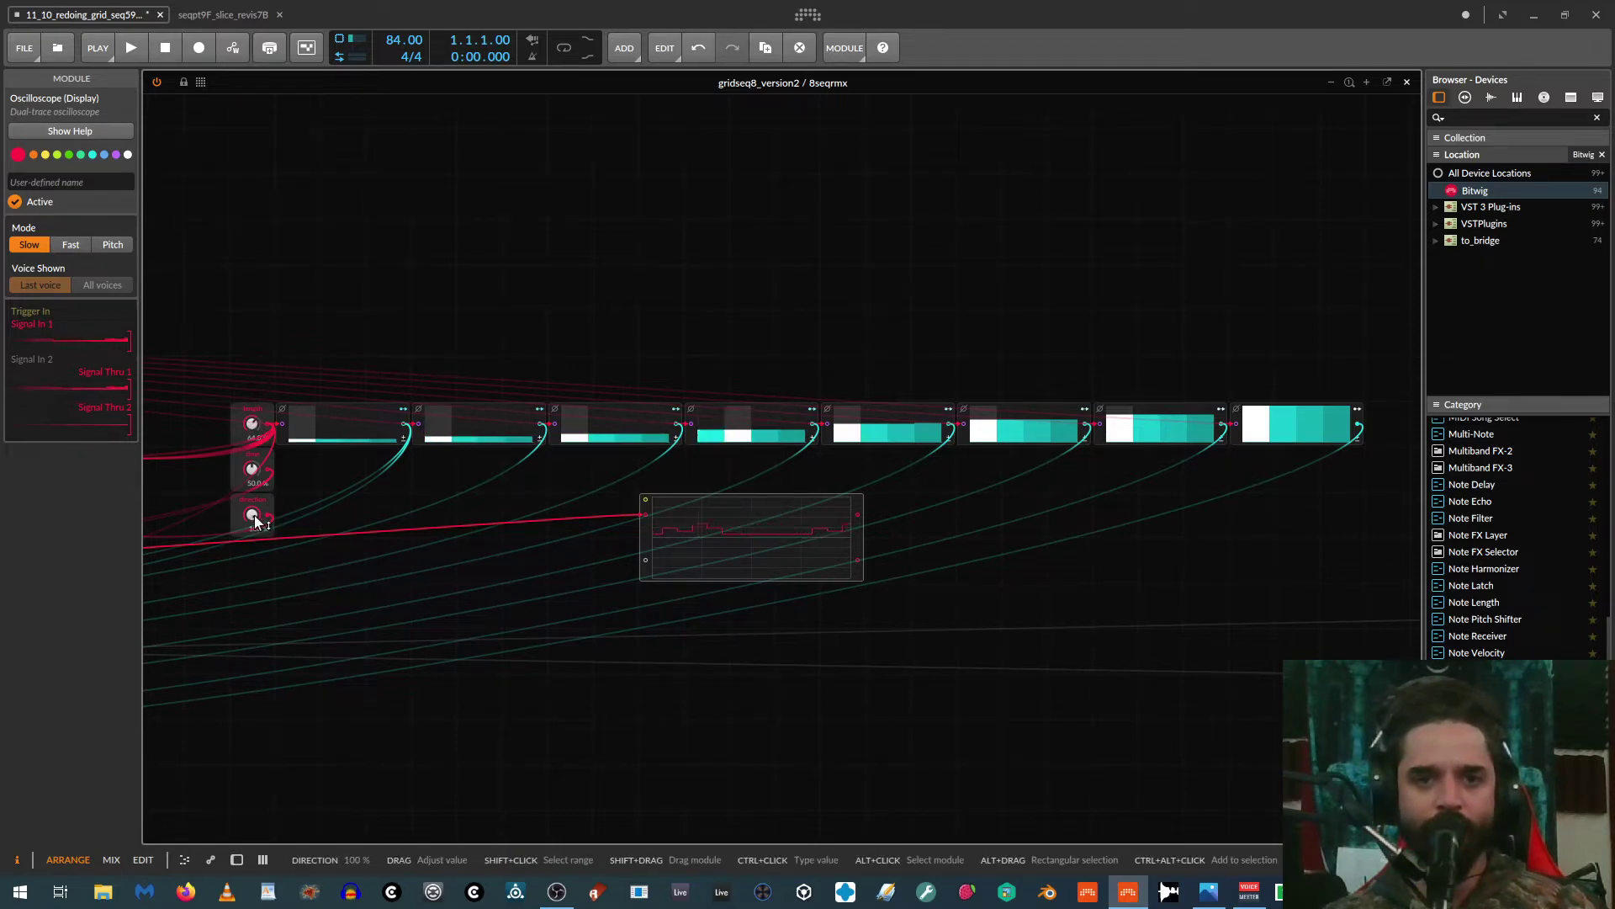
drag(249, 515, 249, 599)
drag(253, 468, 252, 417)
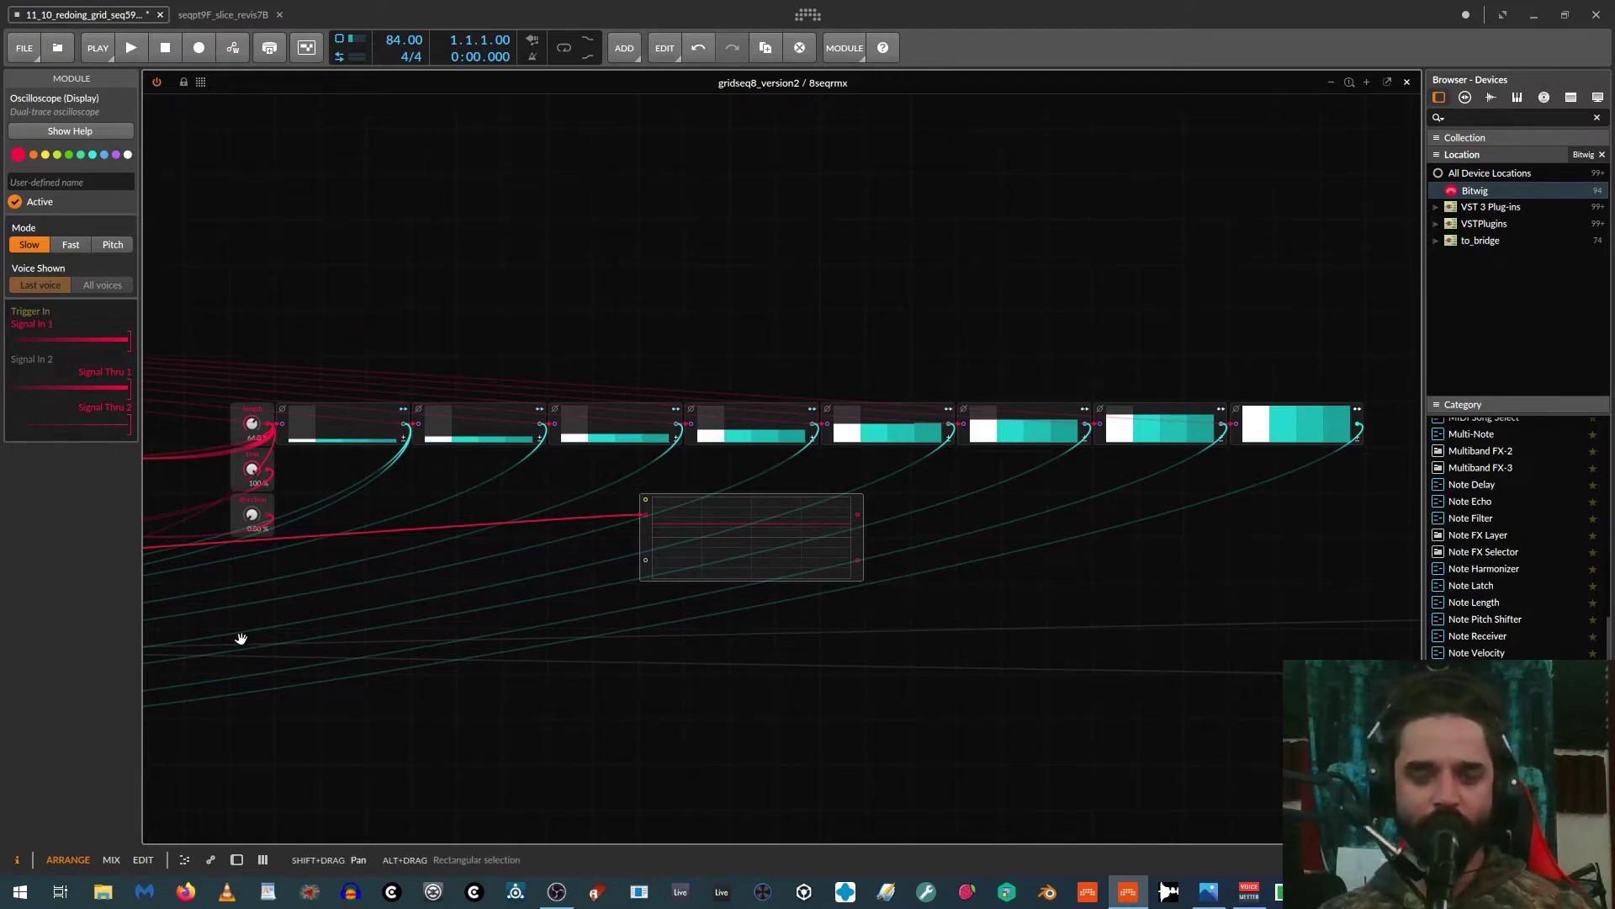
Step: Examine the 8pt_sequencer, length_knob_setup, DIRECTION and clock_div sections and the AND/OR logic that feeds the output selectors
drag(238, 638, 869, 656)
drag(603, 721, 1024, 668)
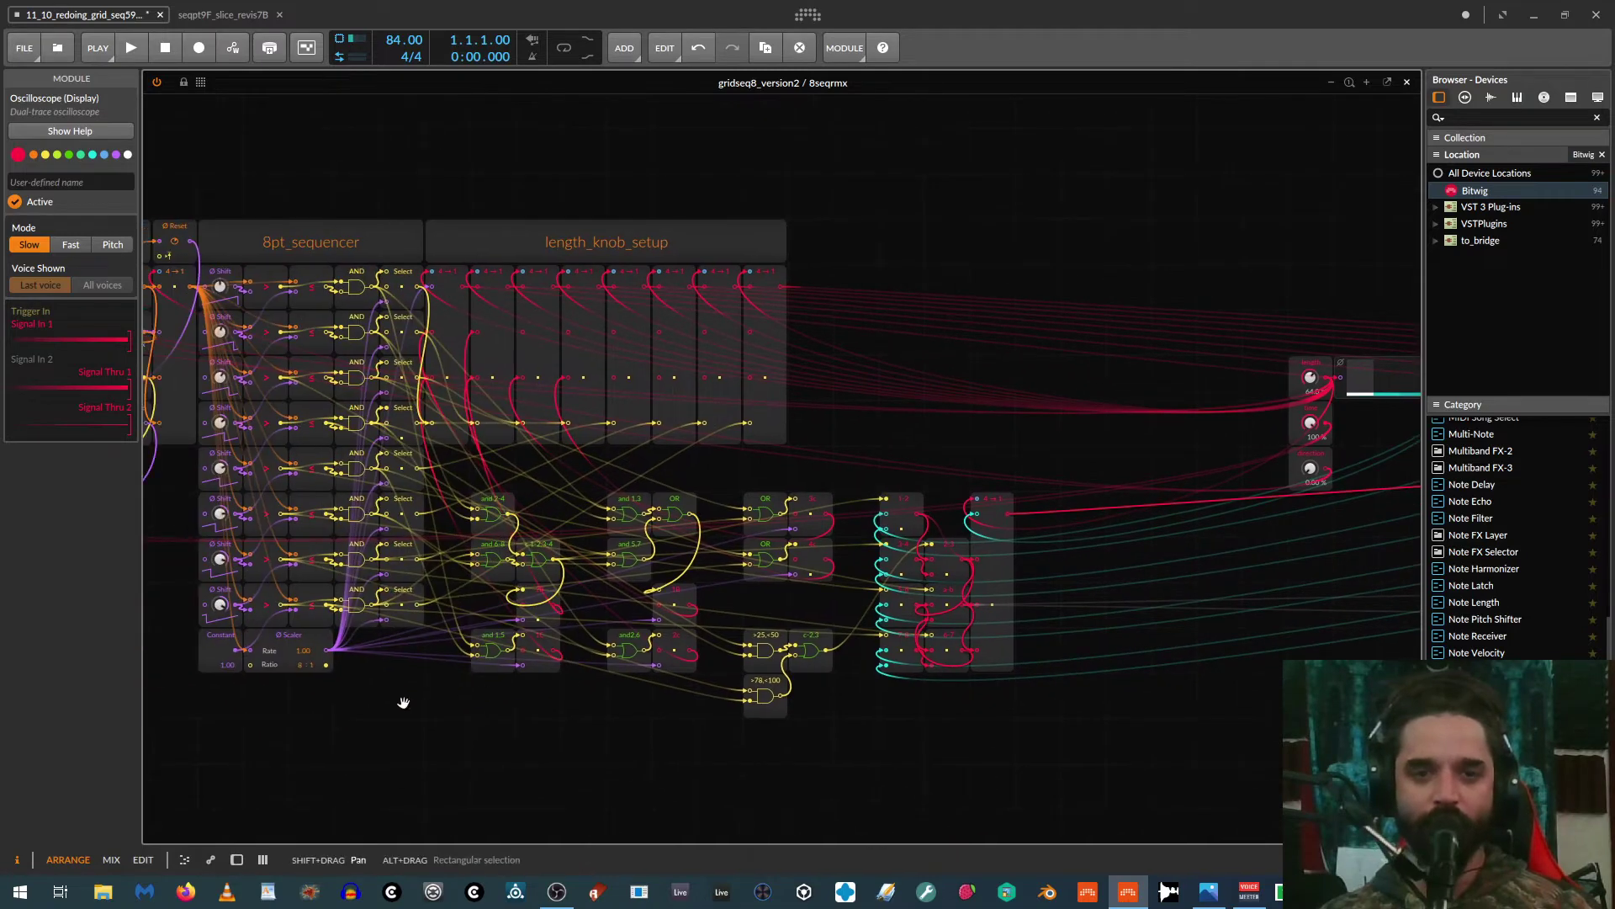
drag(404, 703, 524, 718)
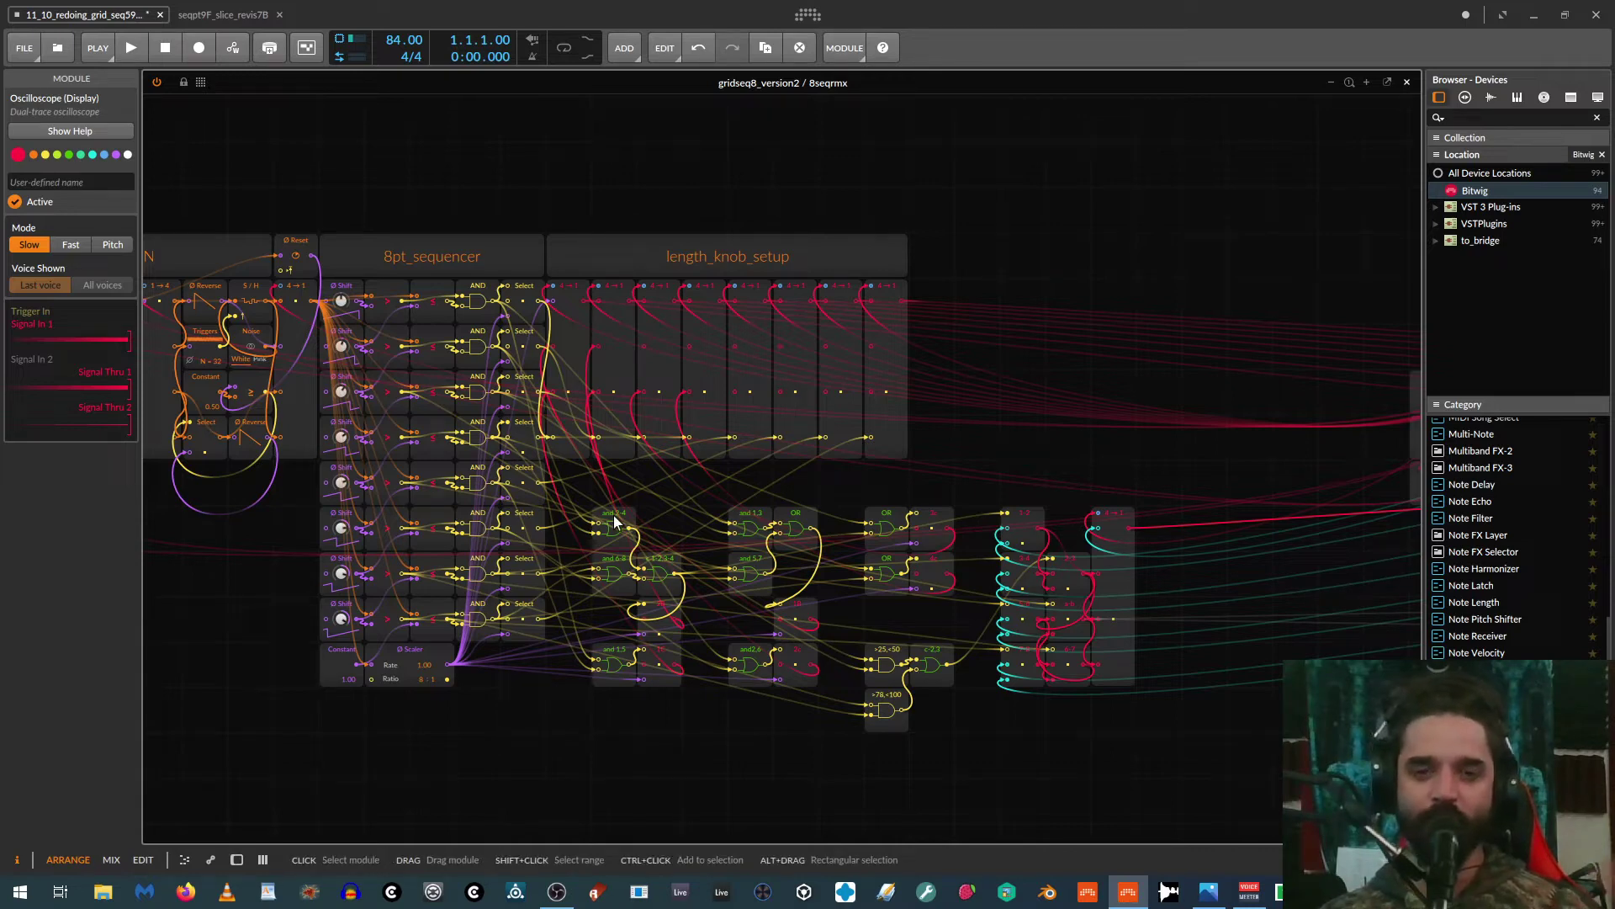
drag(501, 747, 886, 717)
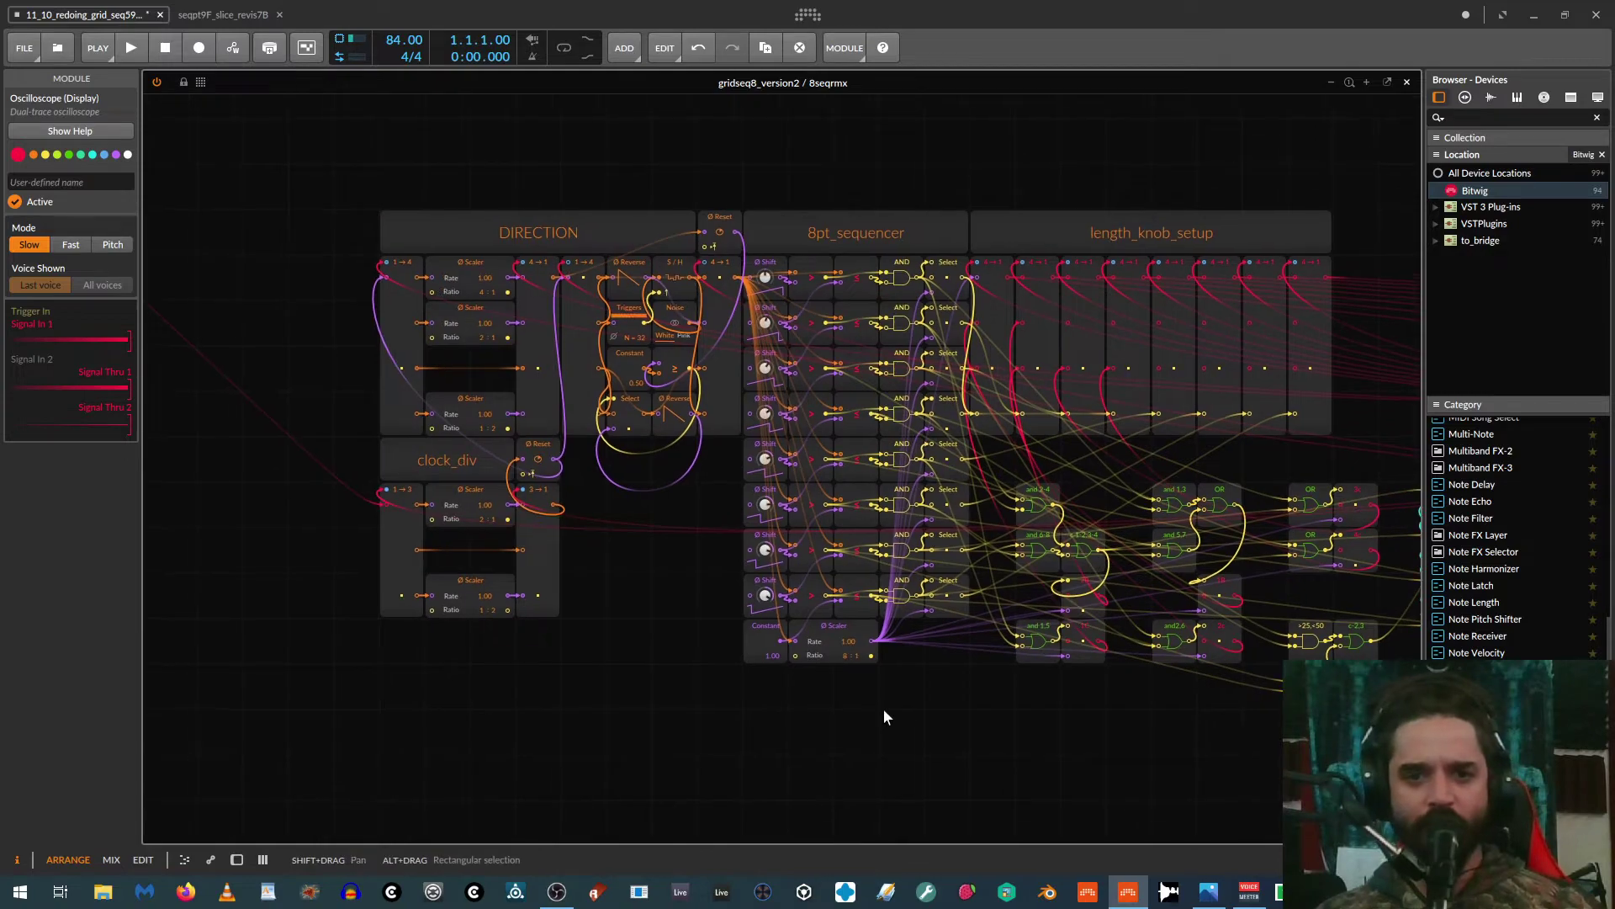
drag(1012, 718, 816, 713)
scroll(817, 713, up, 2)
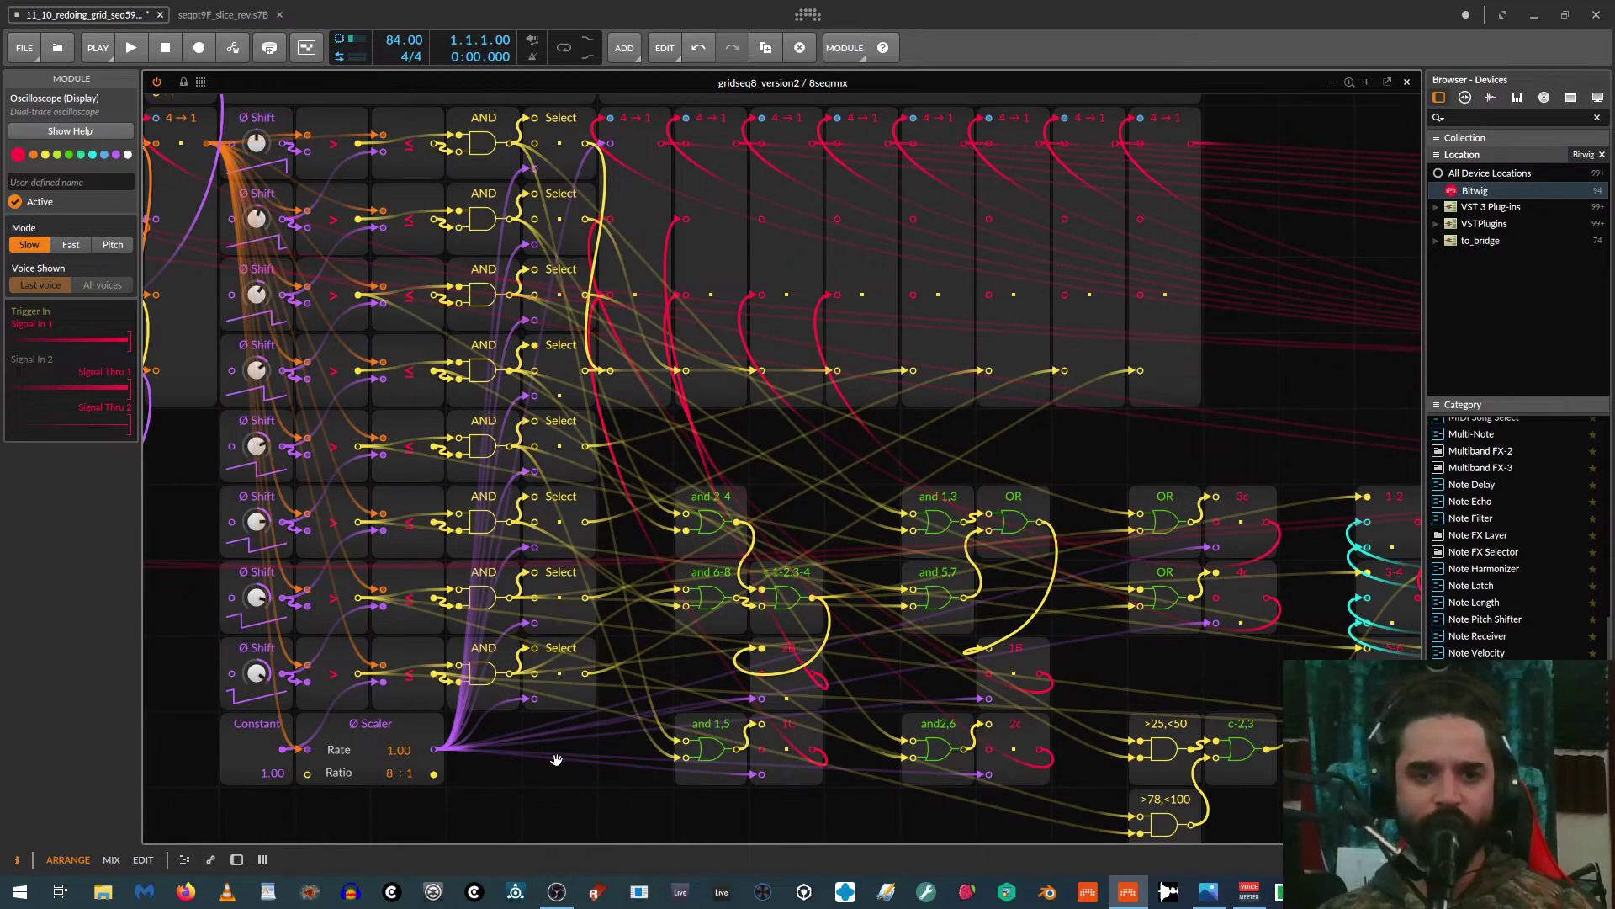
drag(553, 756, 702, 708)
scroll(703, 715, down, 2)
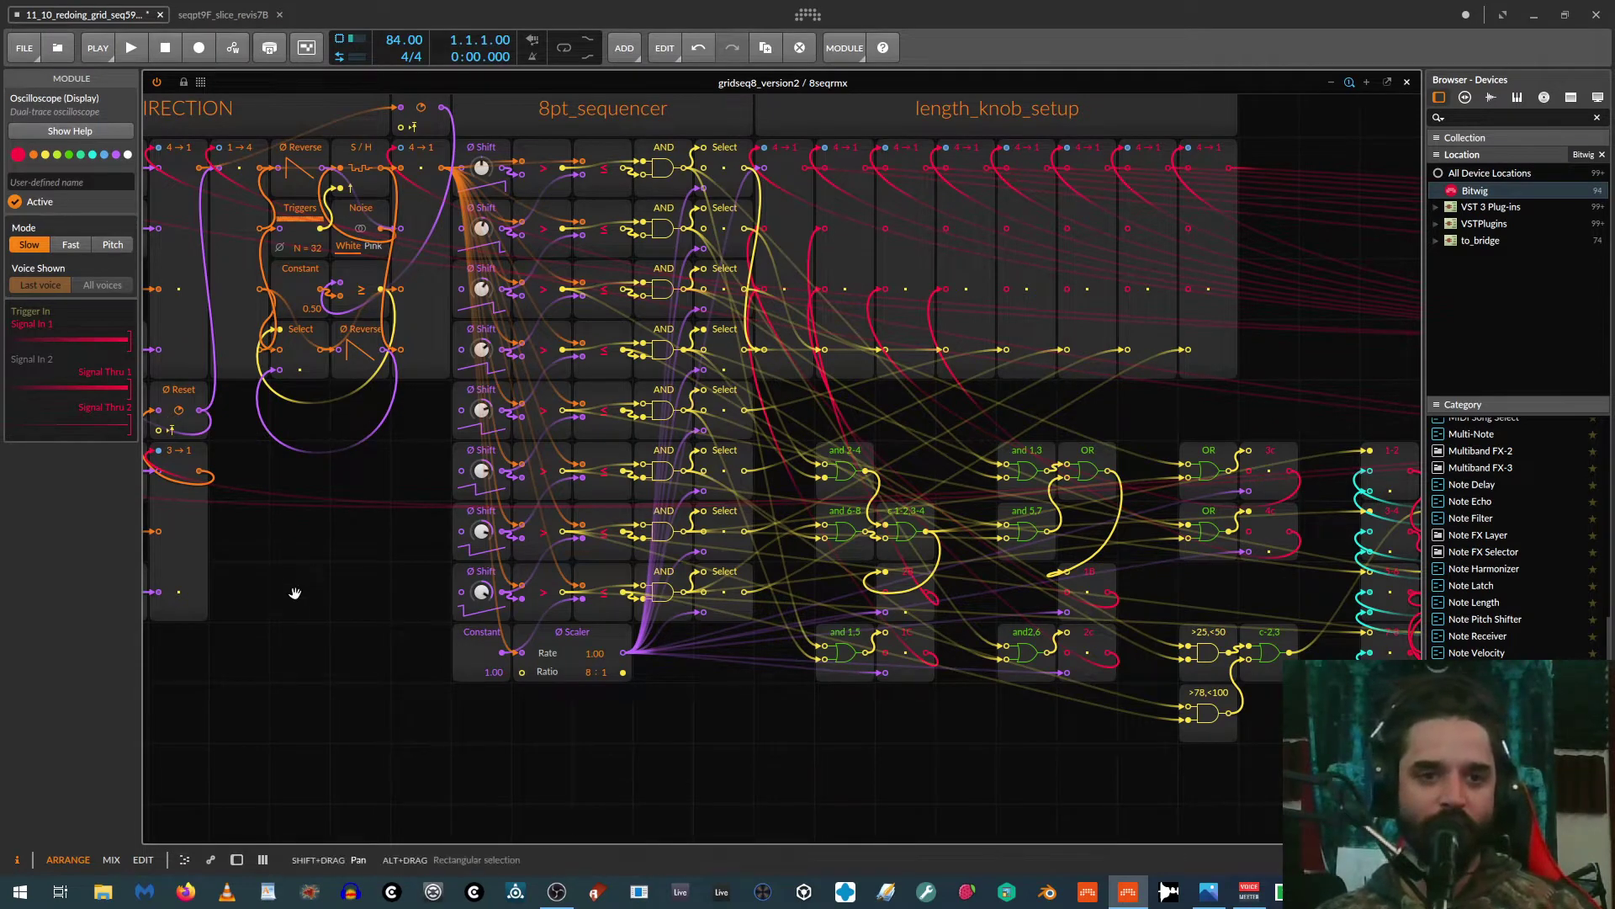
drag(295, 595, 620, 645)
scroll(620, 644, down, 2)
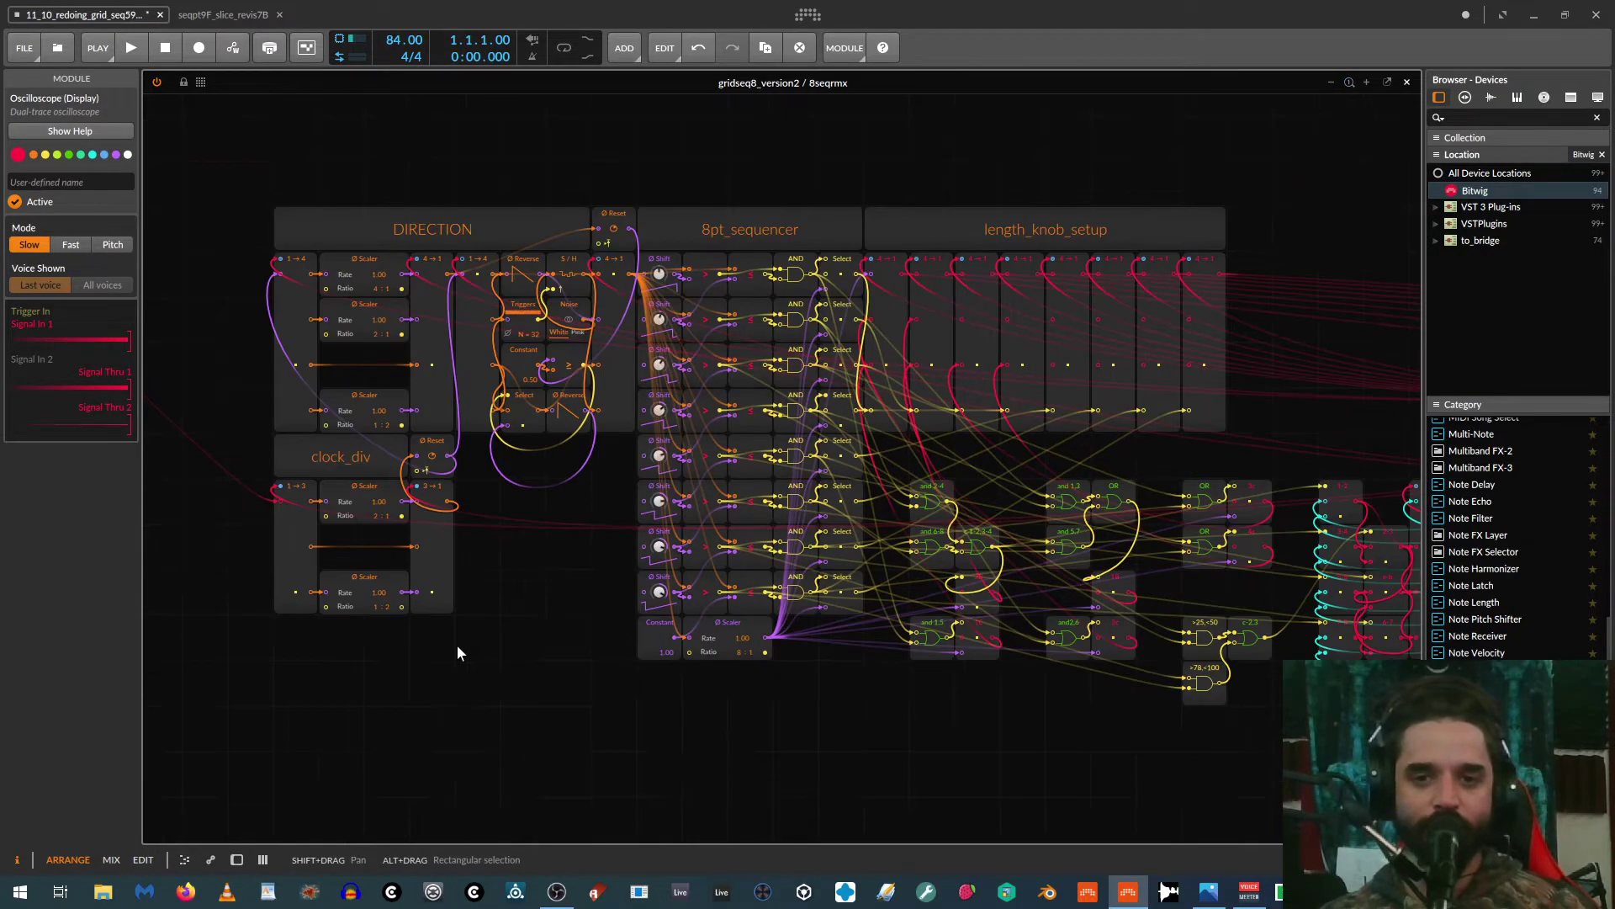
drag(502, 642, 357, 678)
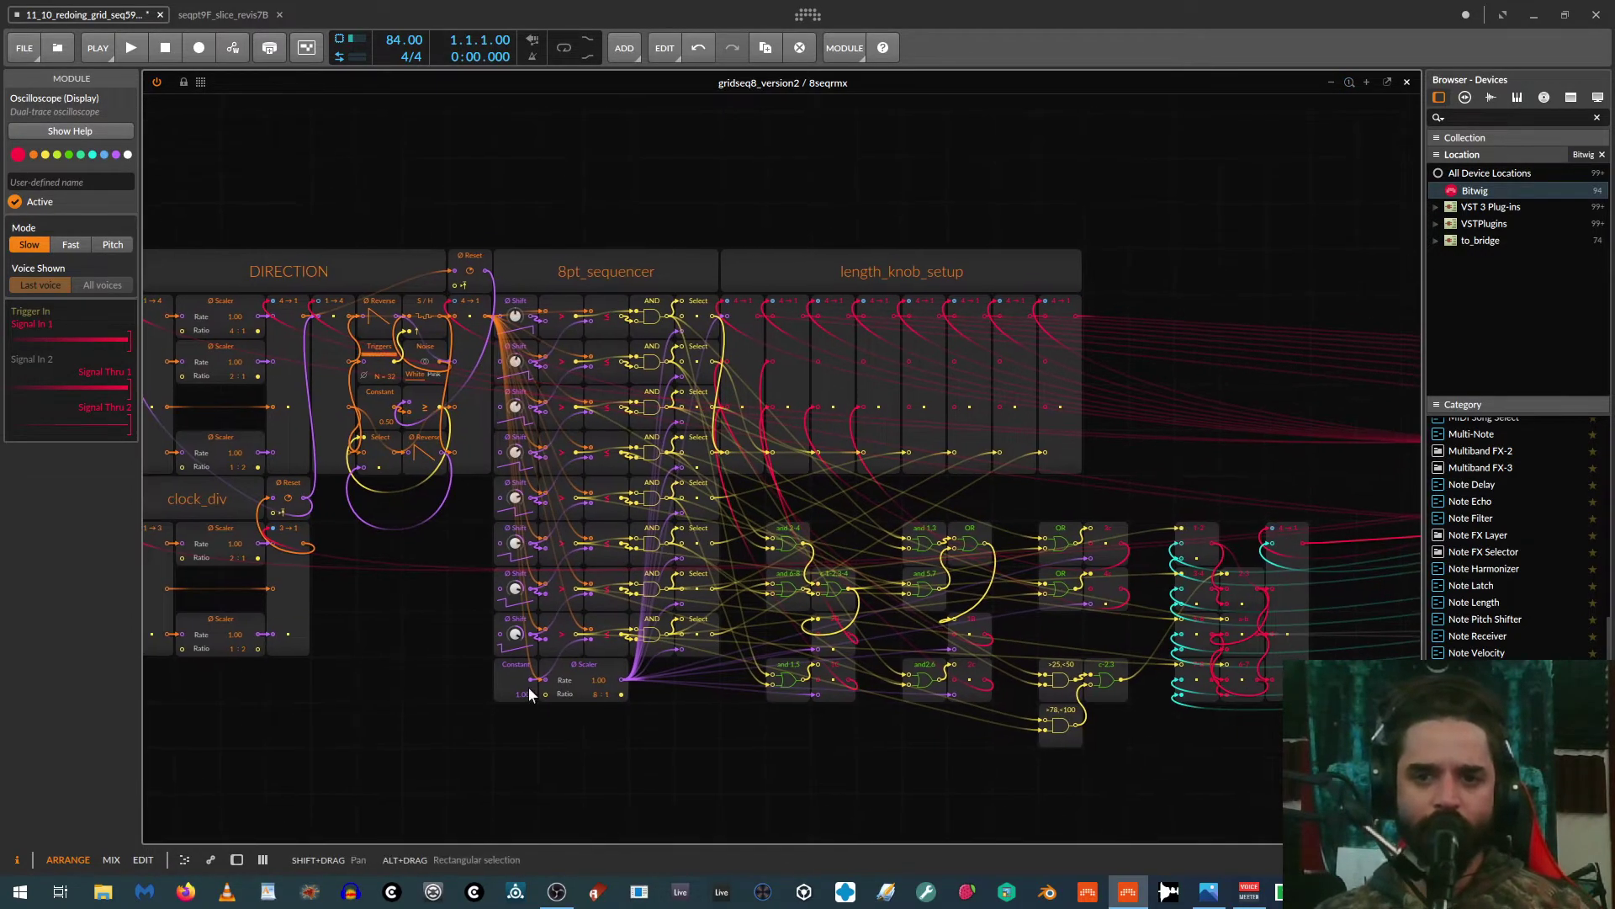
drag(1191, 770, 913, 742)
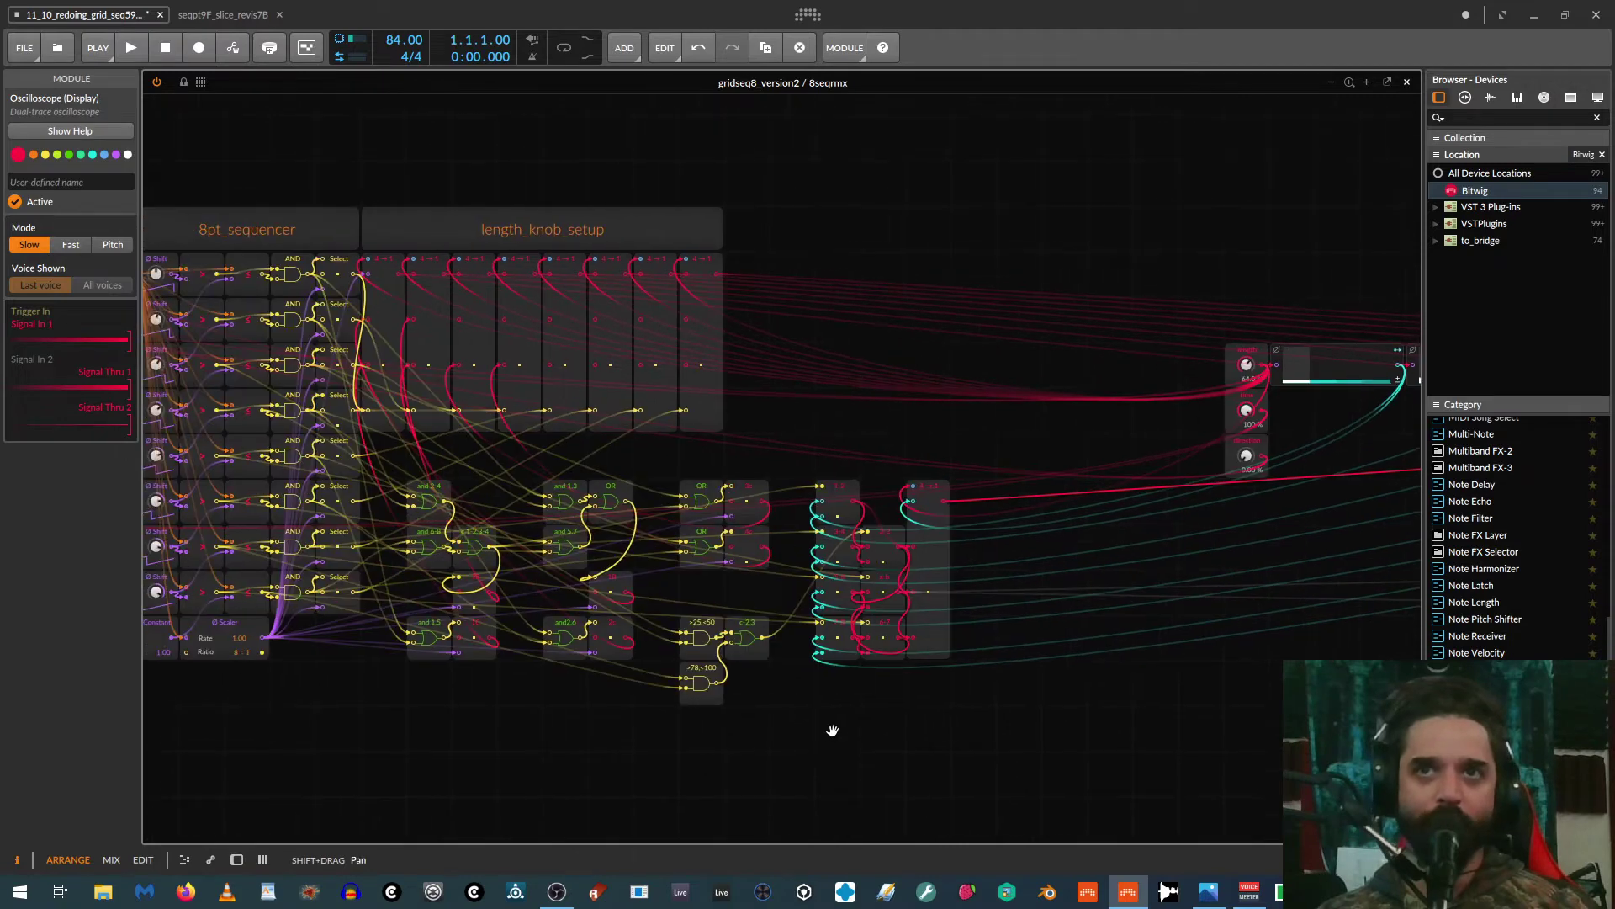
drag(720, 709, 908, 685)
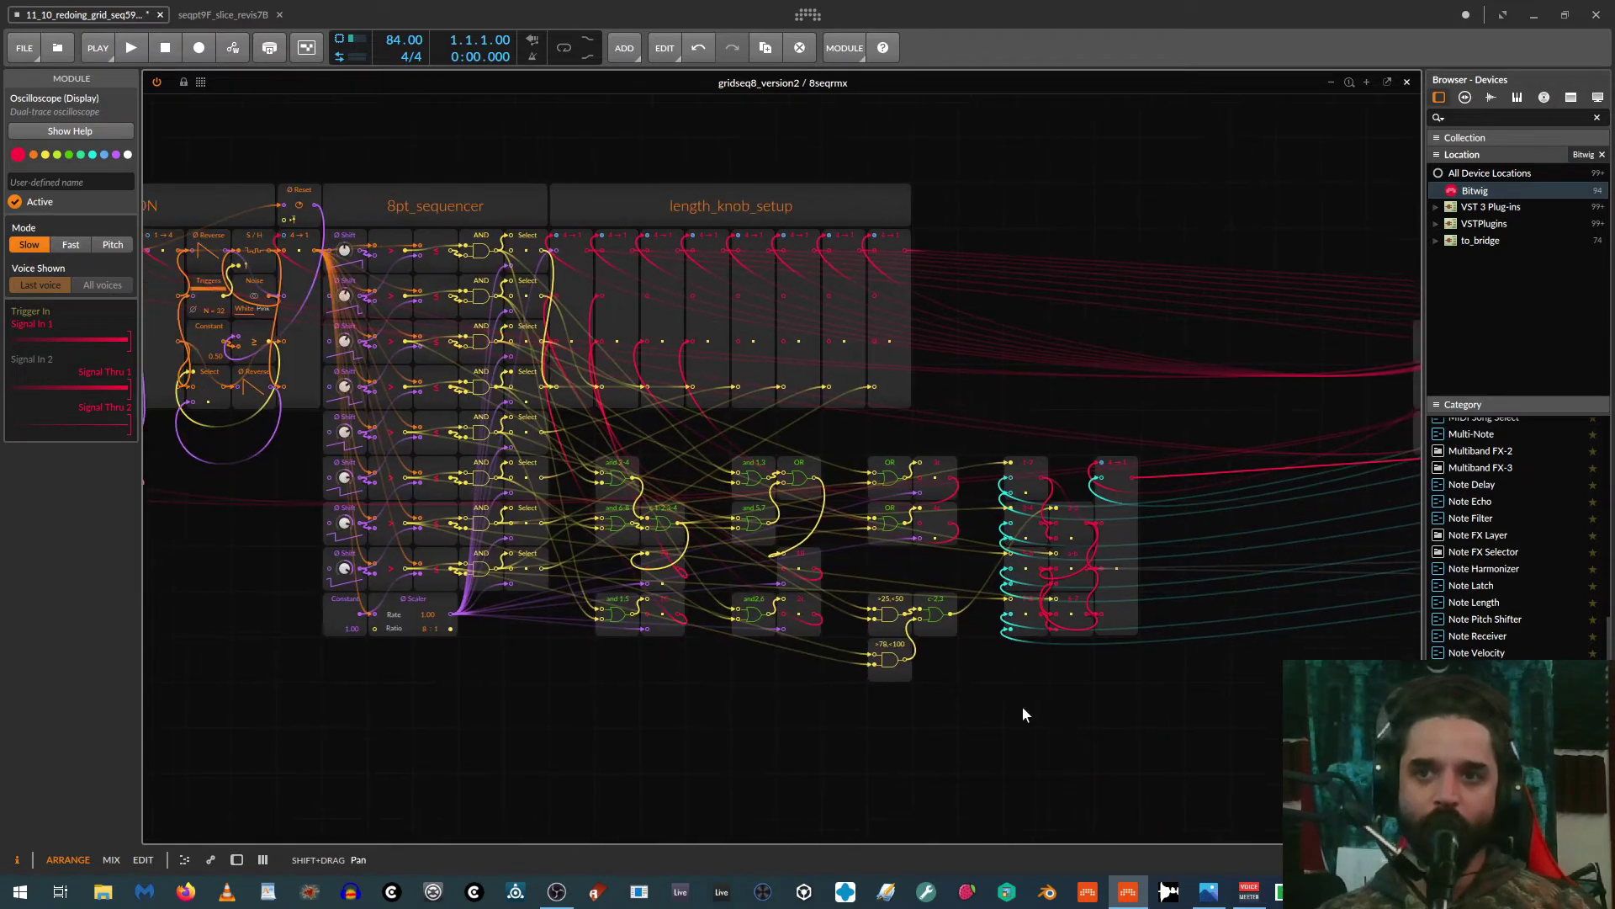
Step: Leave the Grid editor, deactivate the gridseq8_version2 track and add a new instrument track below it
click(1407, 82)
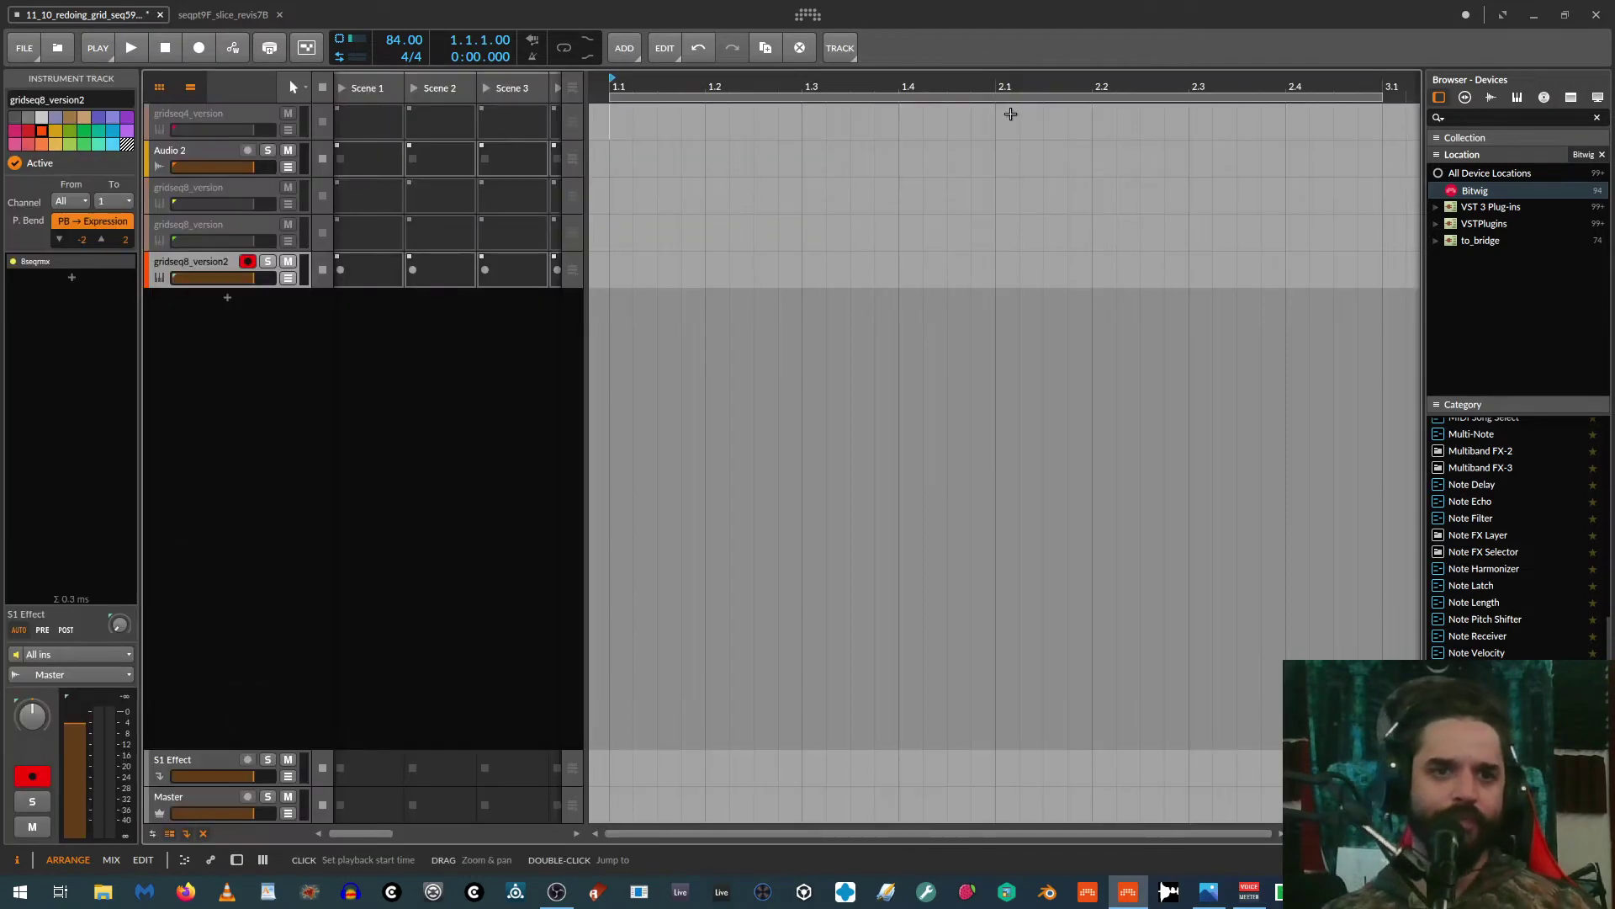
click(202, 262)
click(227, 297)
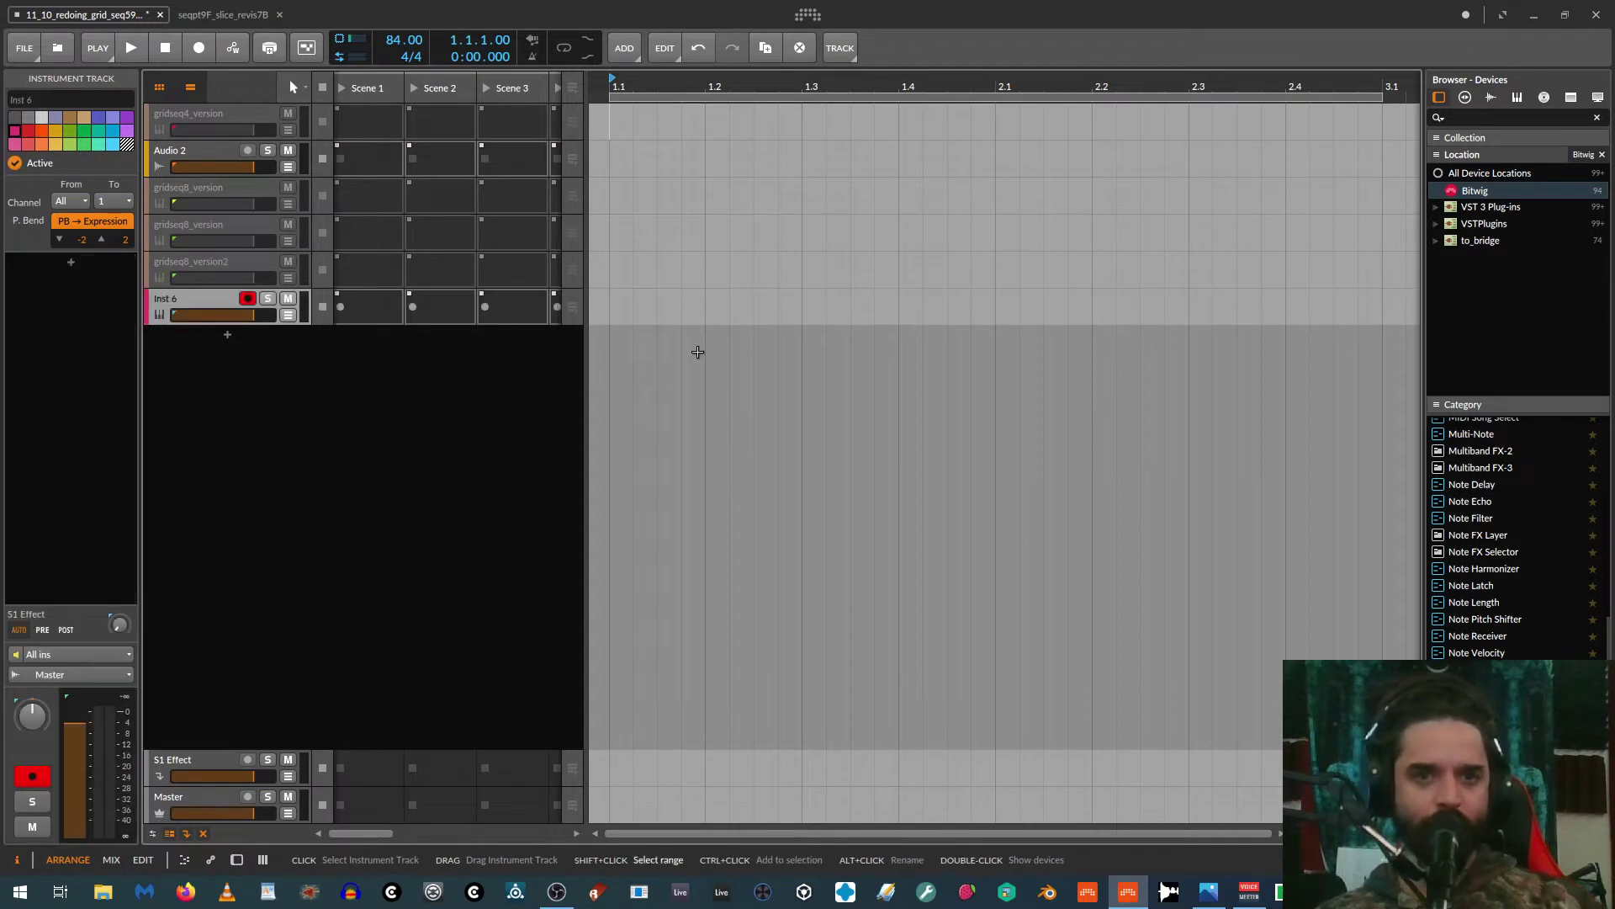
Step: Load a Poly Grid on the new instrument track, open its editor and delete all the default modules
click(1461, 114)
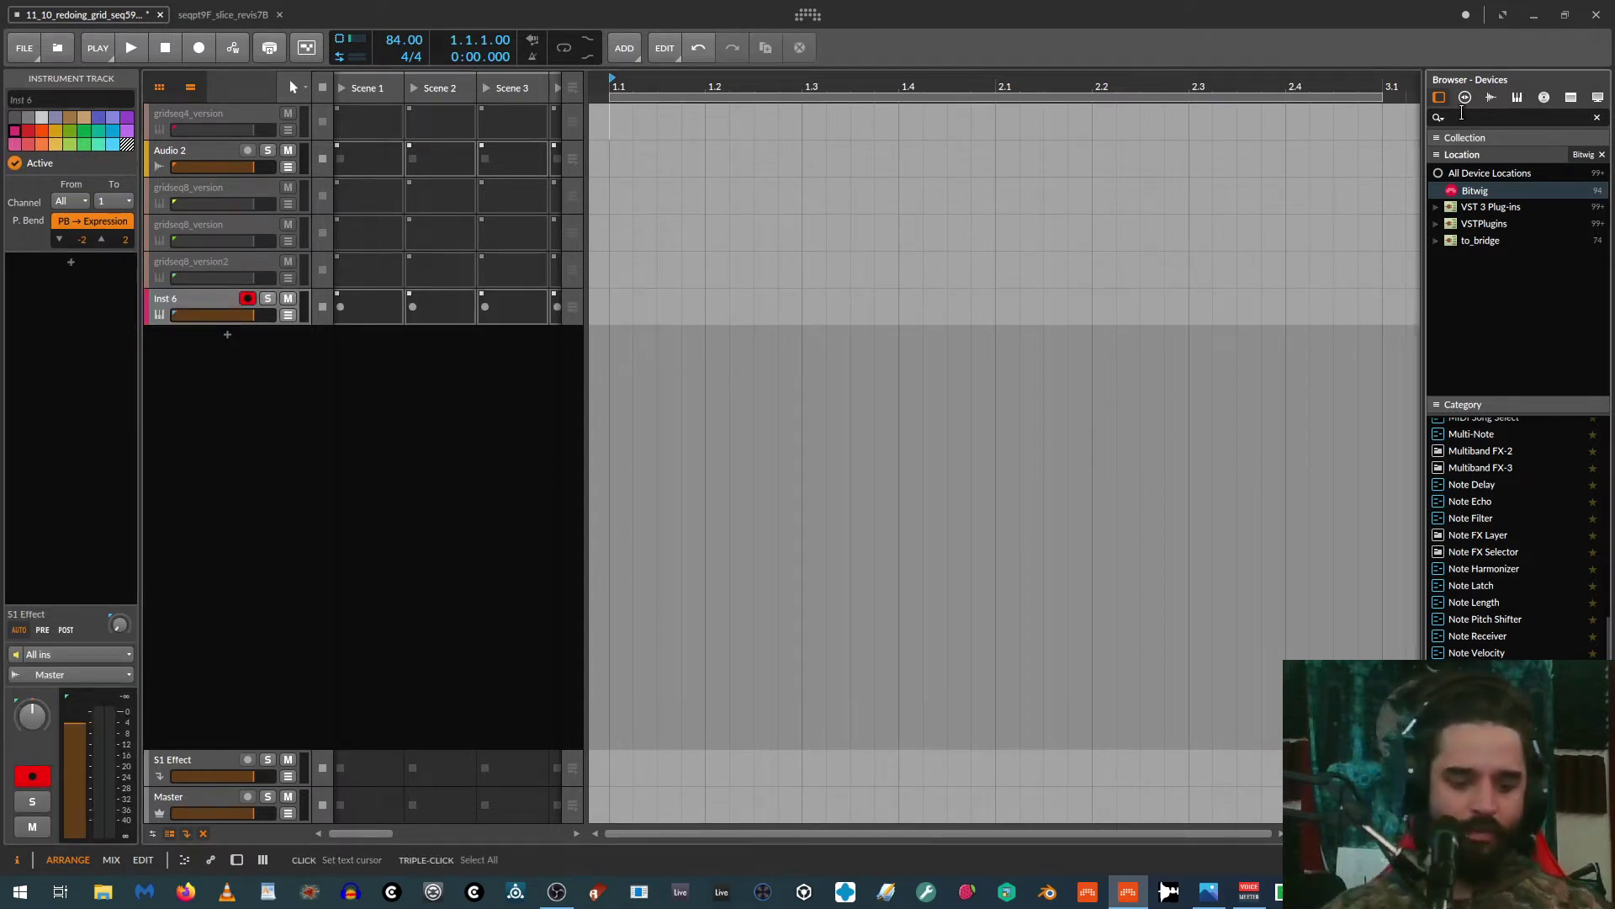
text(grid)
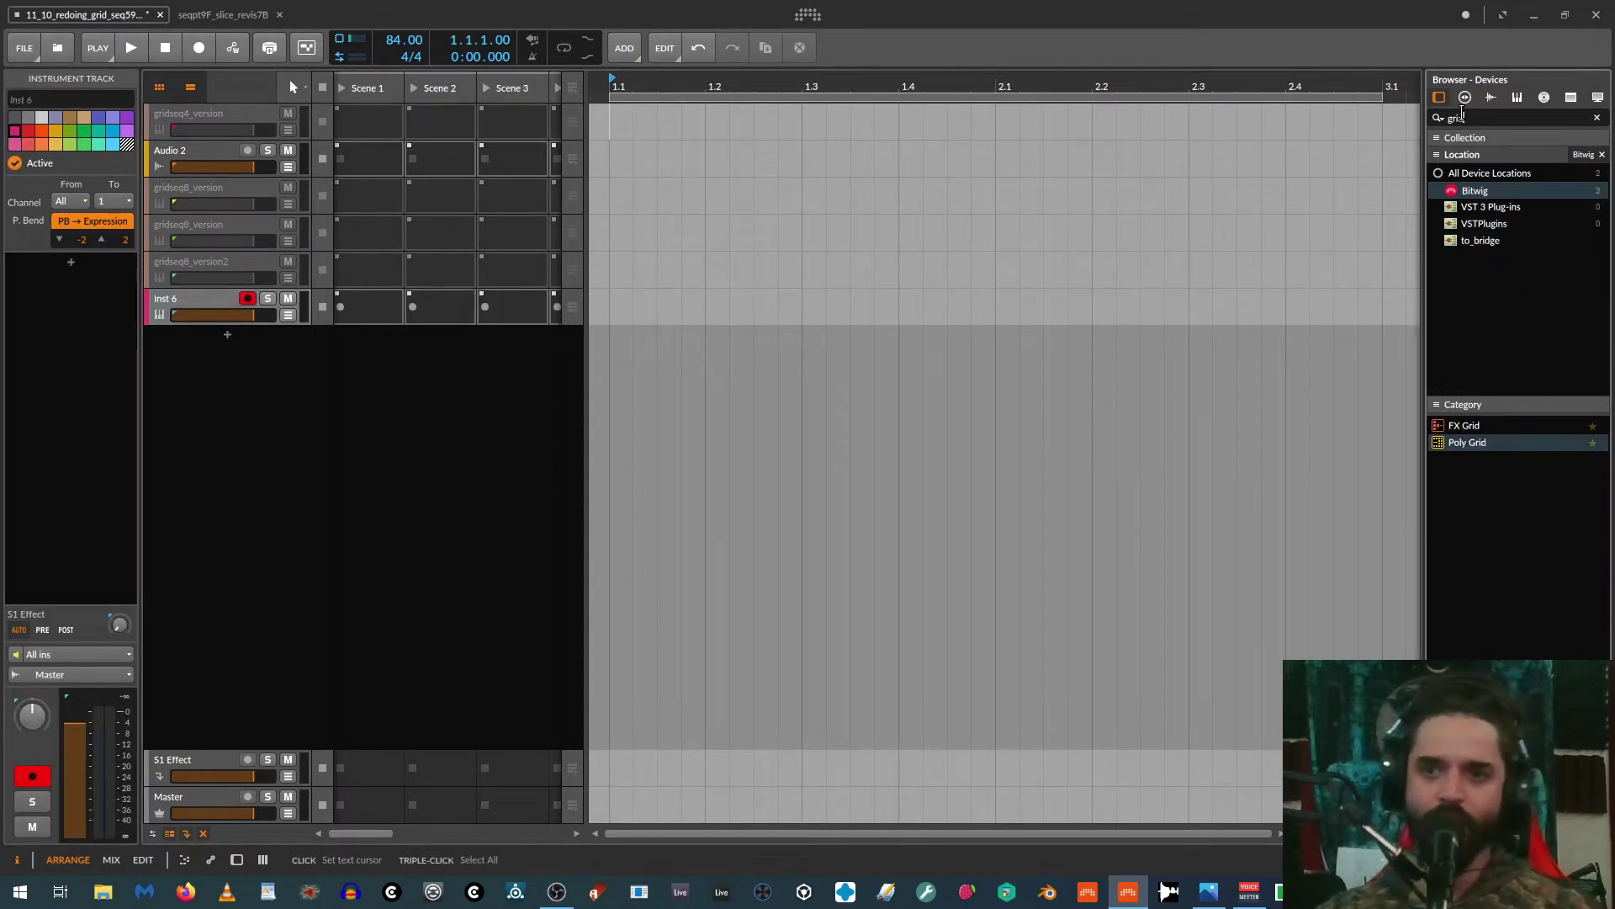
double_click(1455, 442)
click(317, 715)
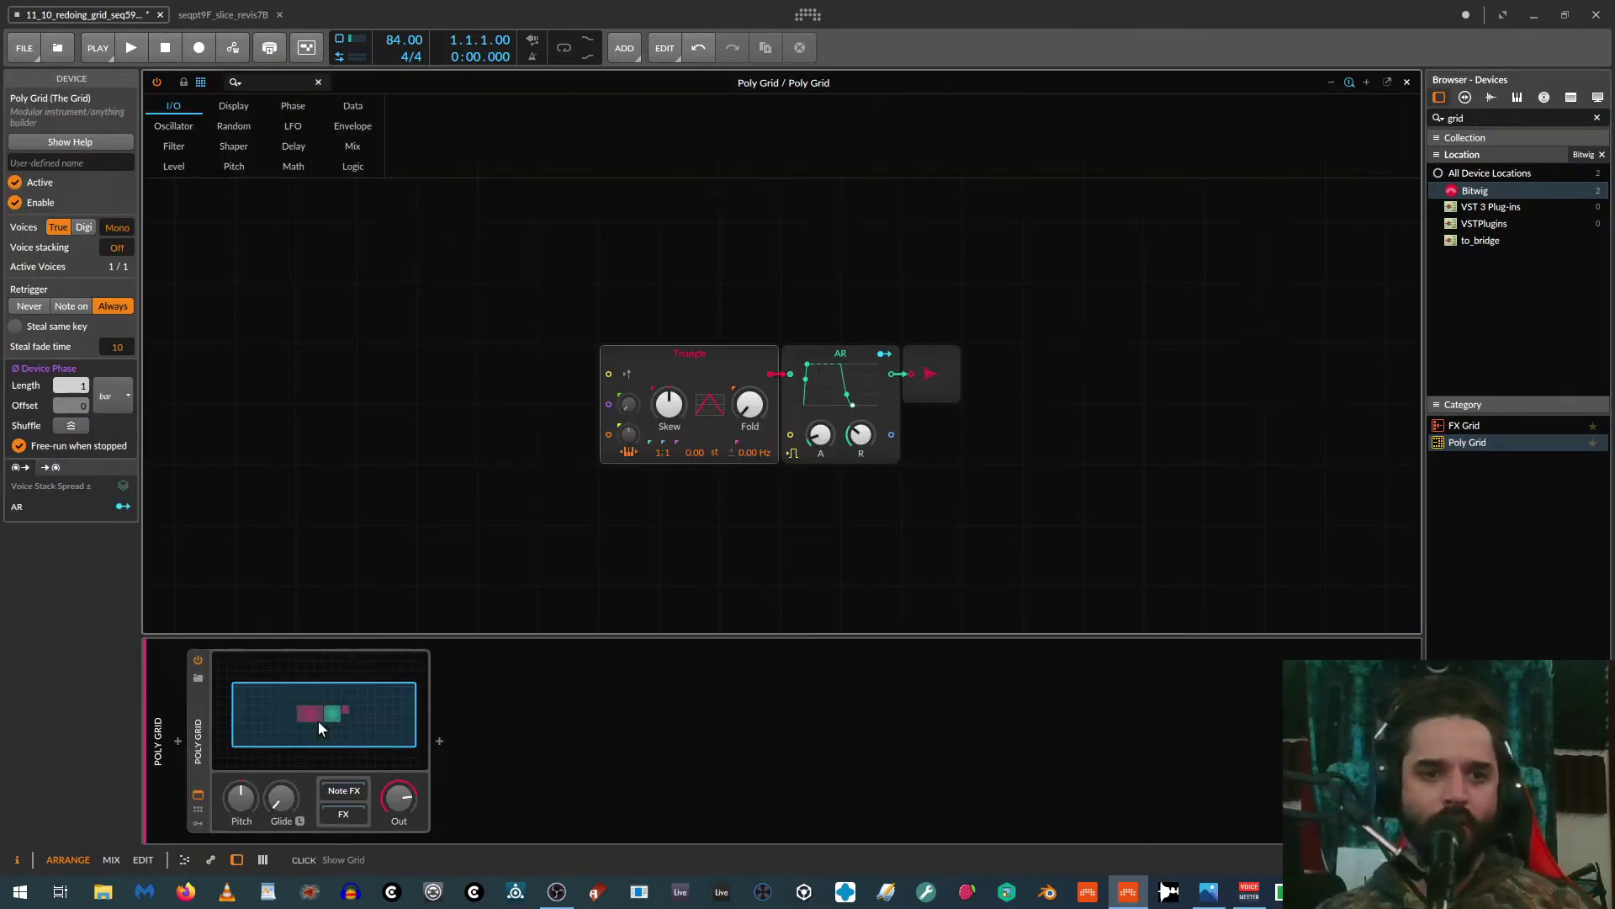
key(ctrl+a)
key(Delete)
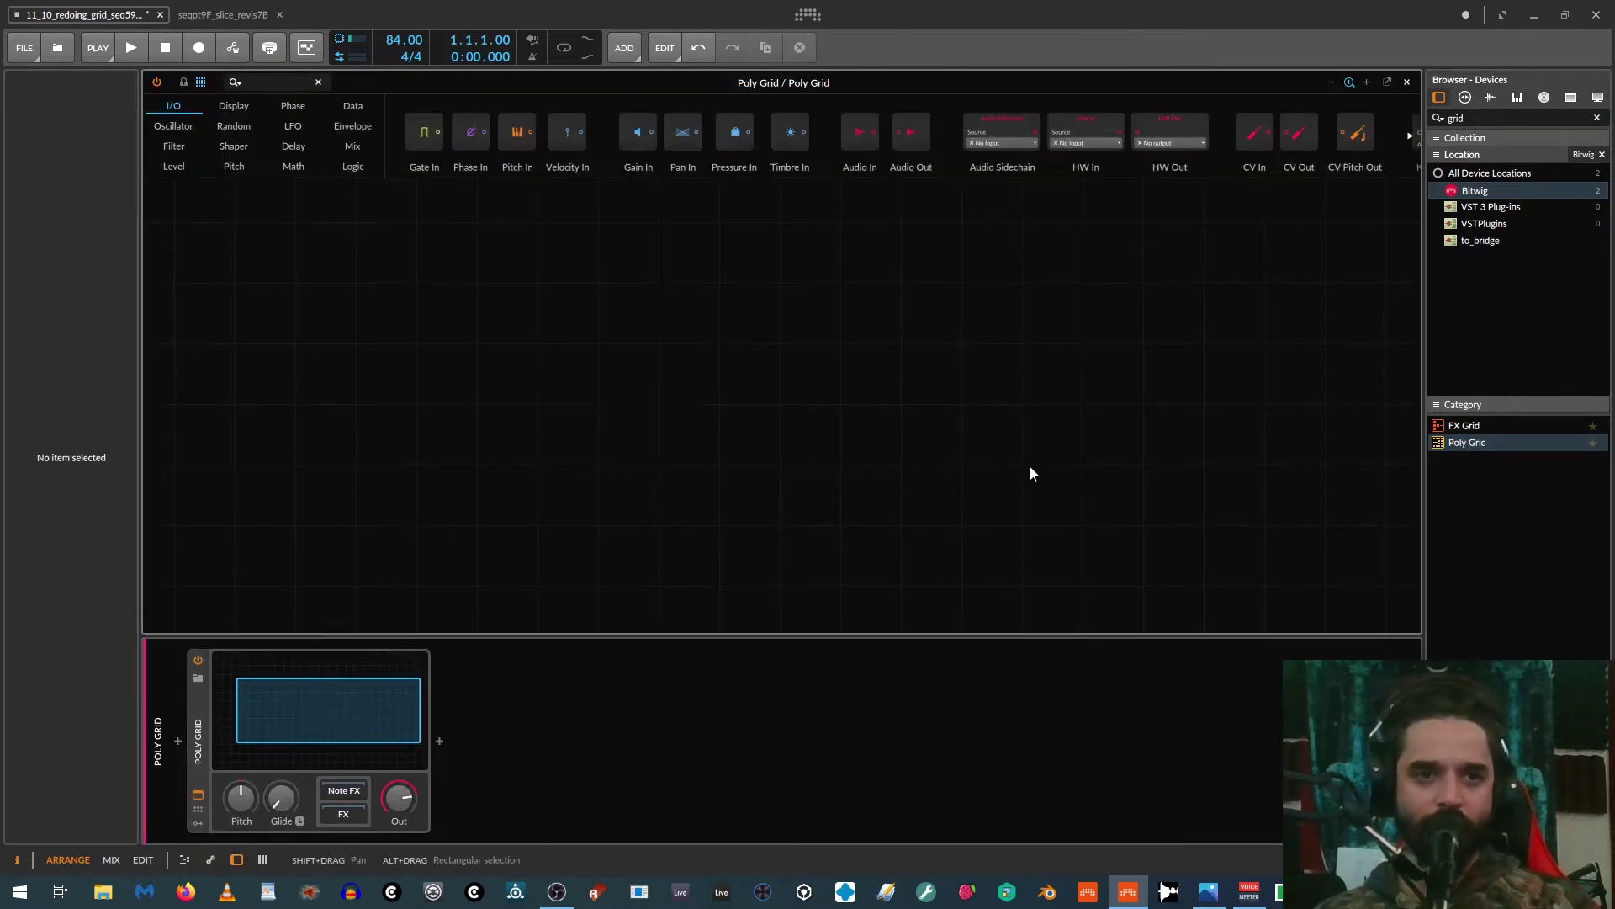
Step: Add a Transport module to the empty grid and set its length to 32 / 16th
click(295, 128)
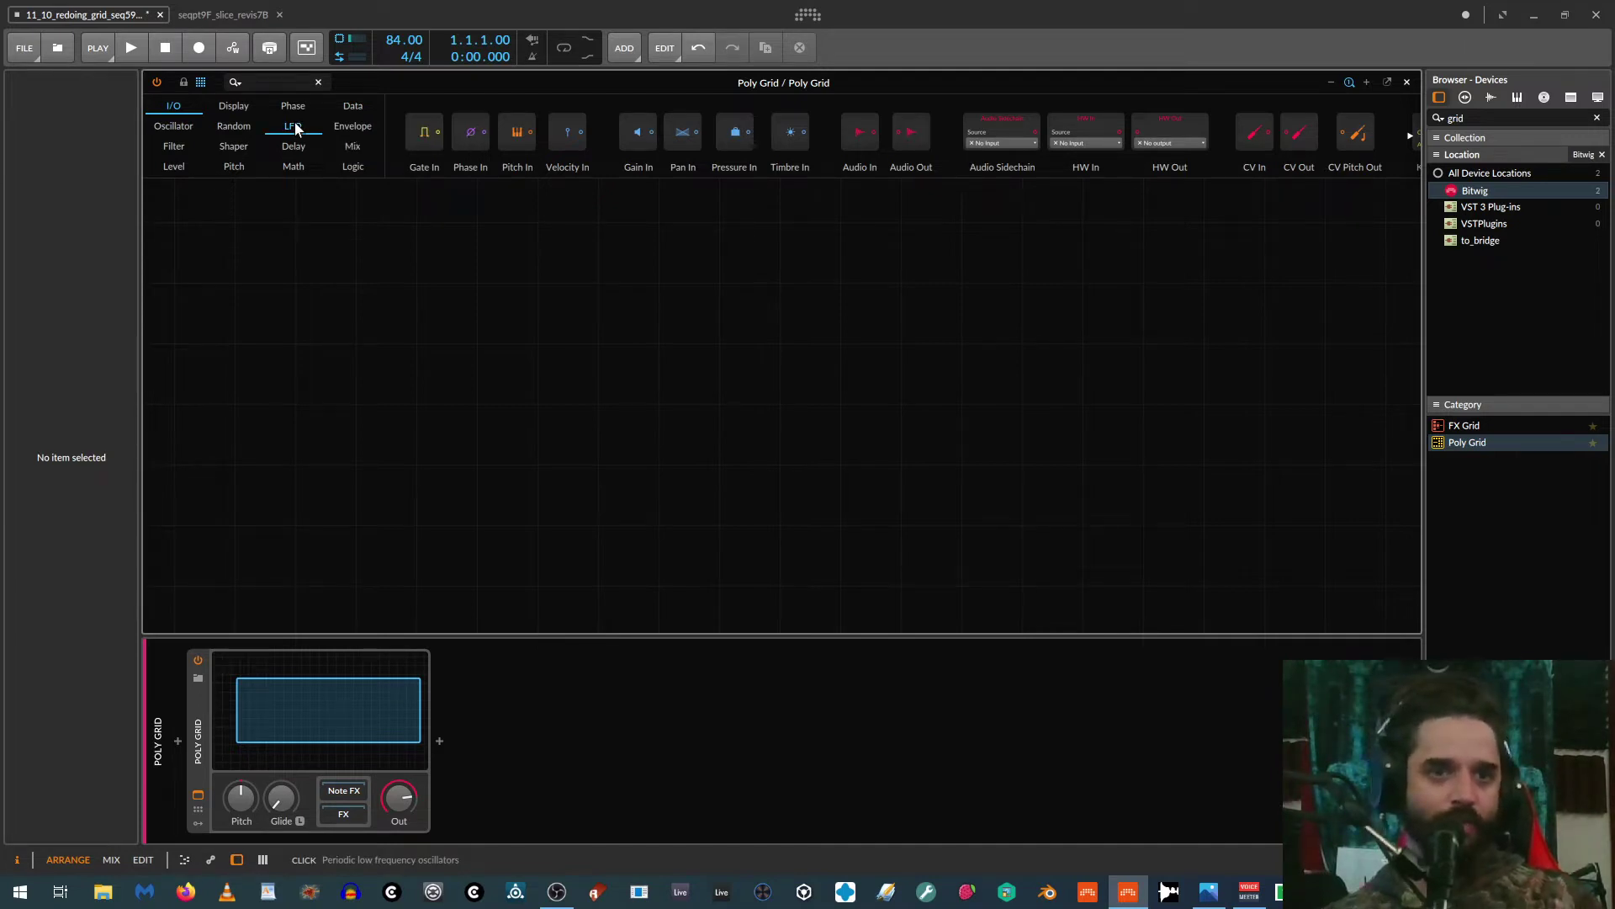
drag(469, 350, 451, 300)
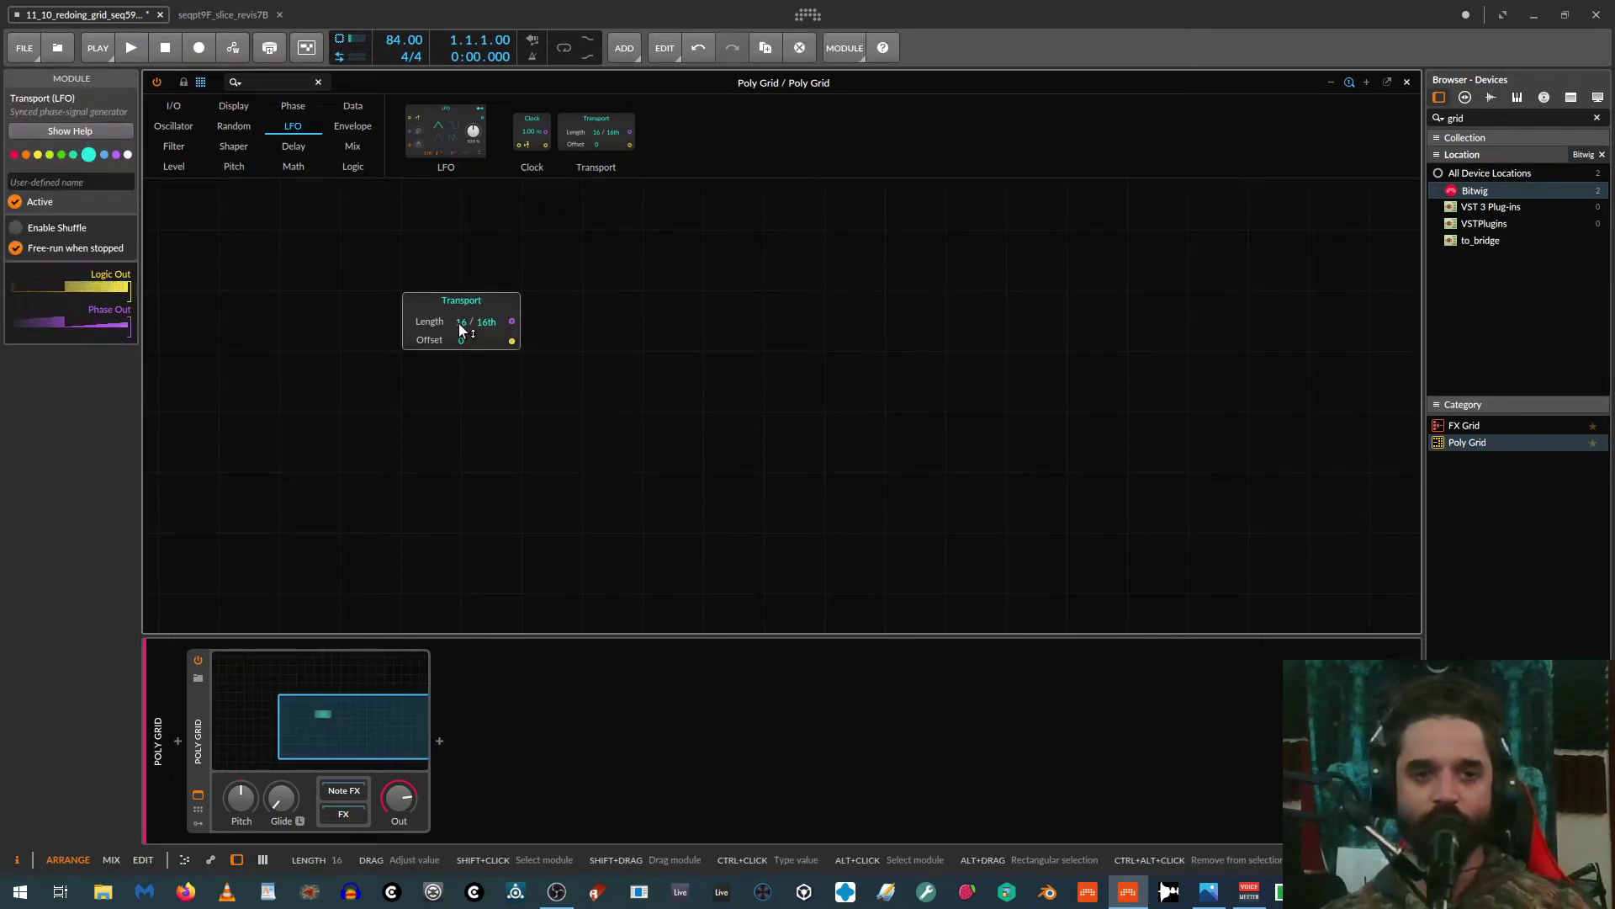
drag(461, 322, 461, 312)
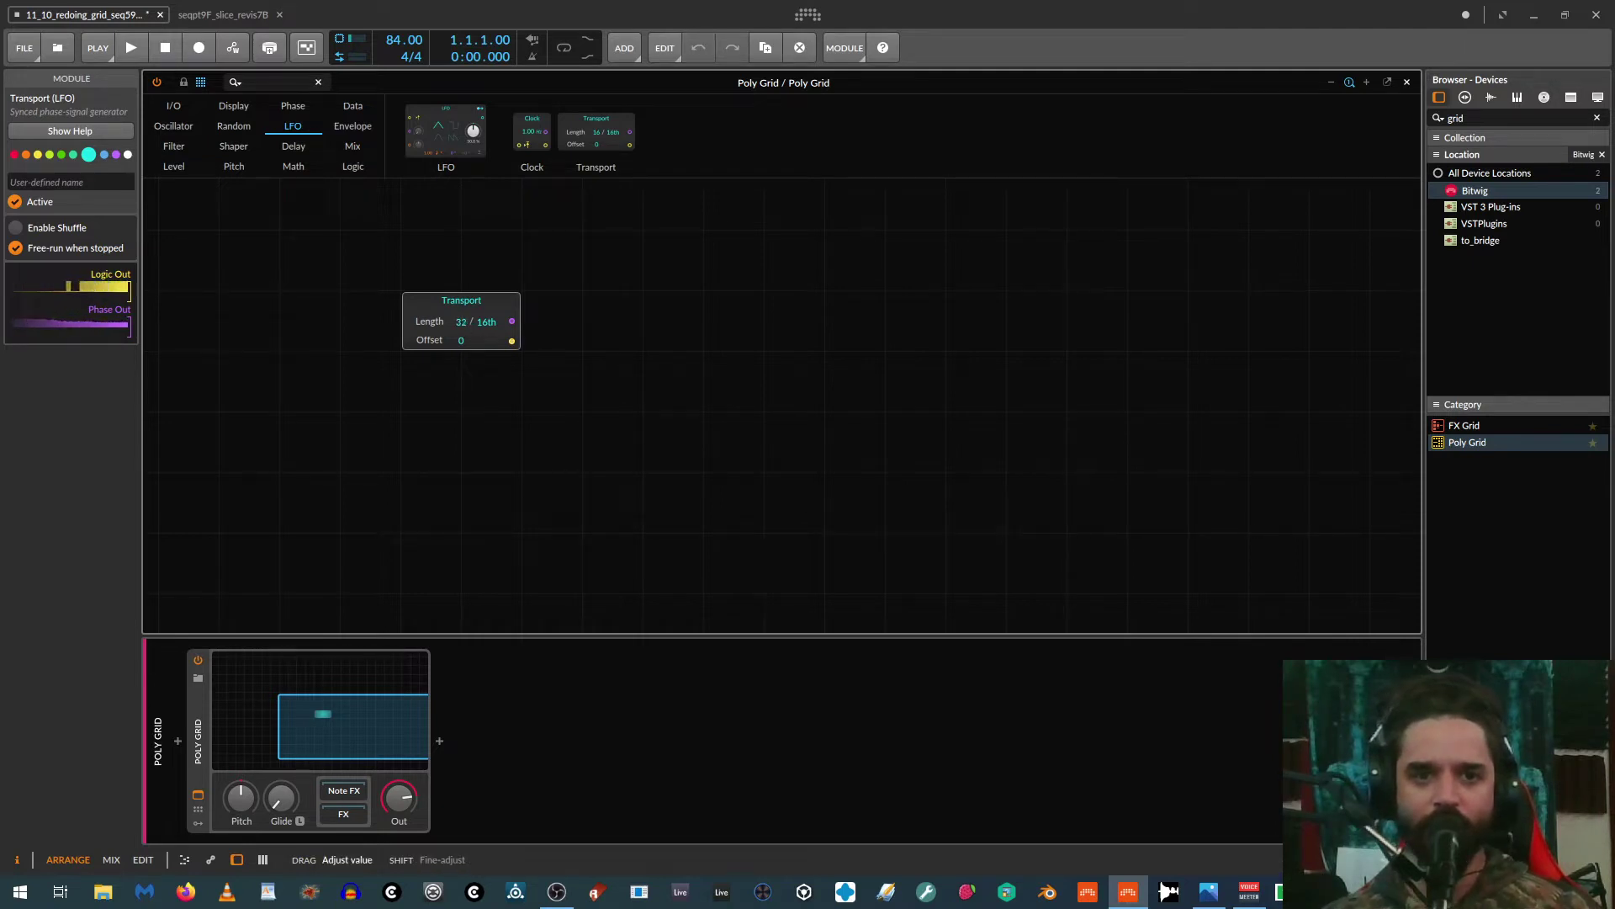
drag(461, 322, 456, 330)
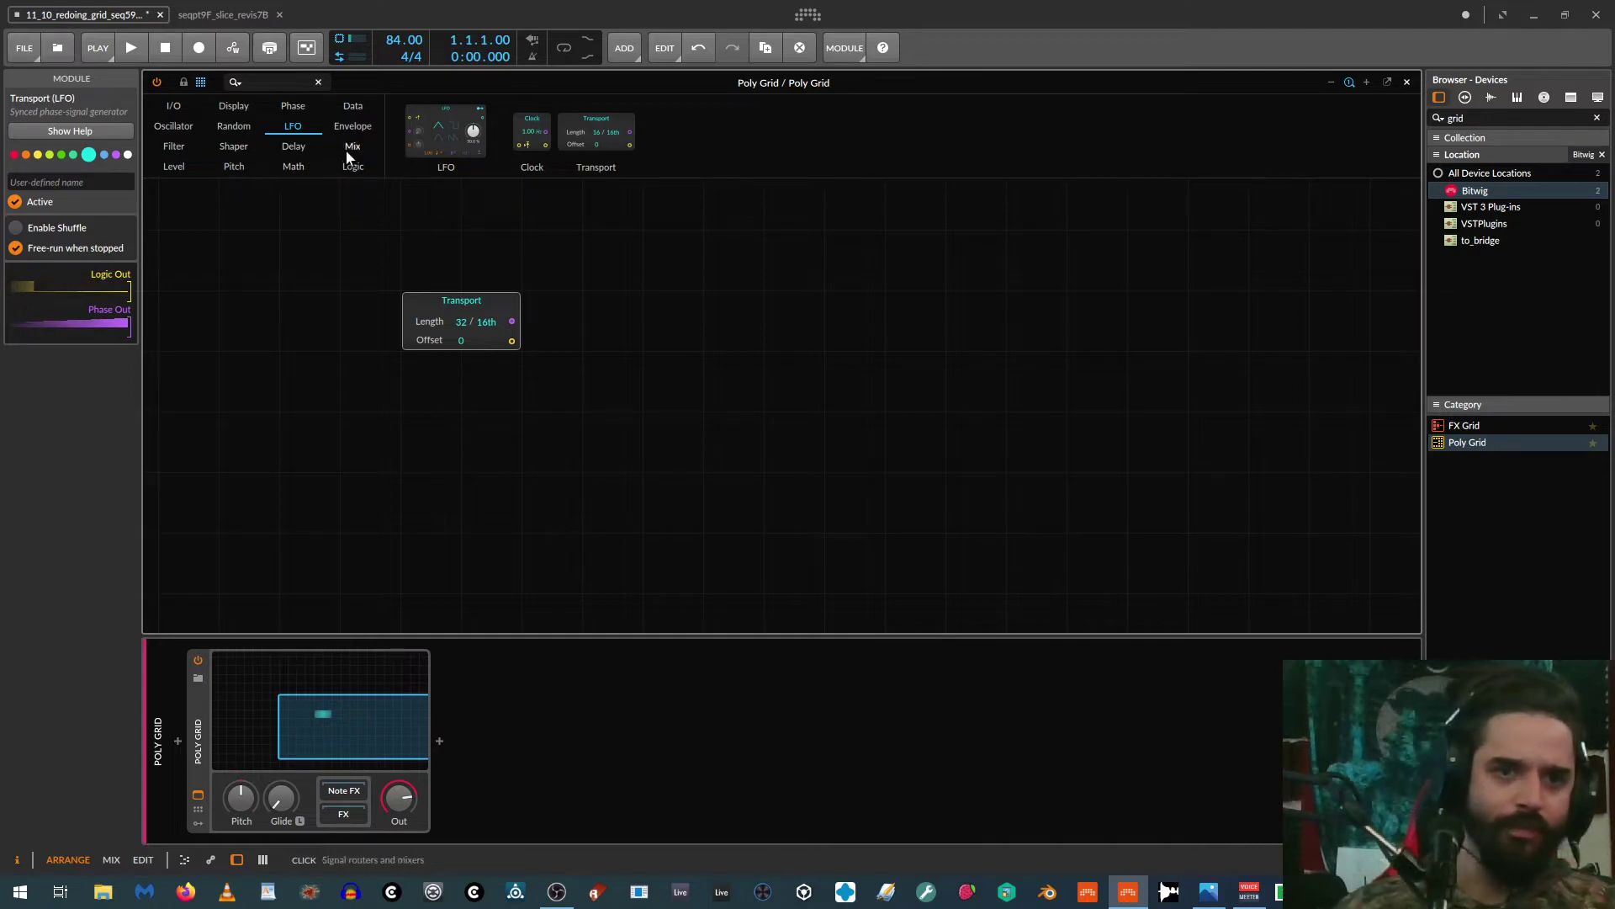
Step: Place a Ø Reset module after Transport, followed by a Select module that takes the reset phase at its second signal input
click(293, 106)
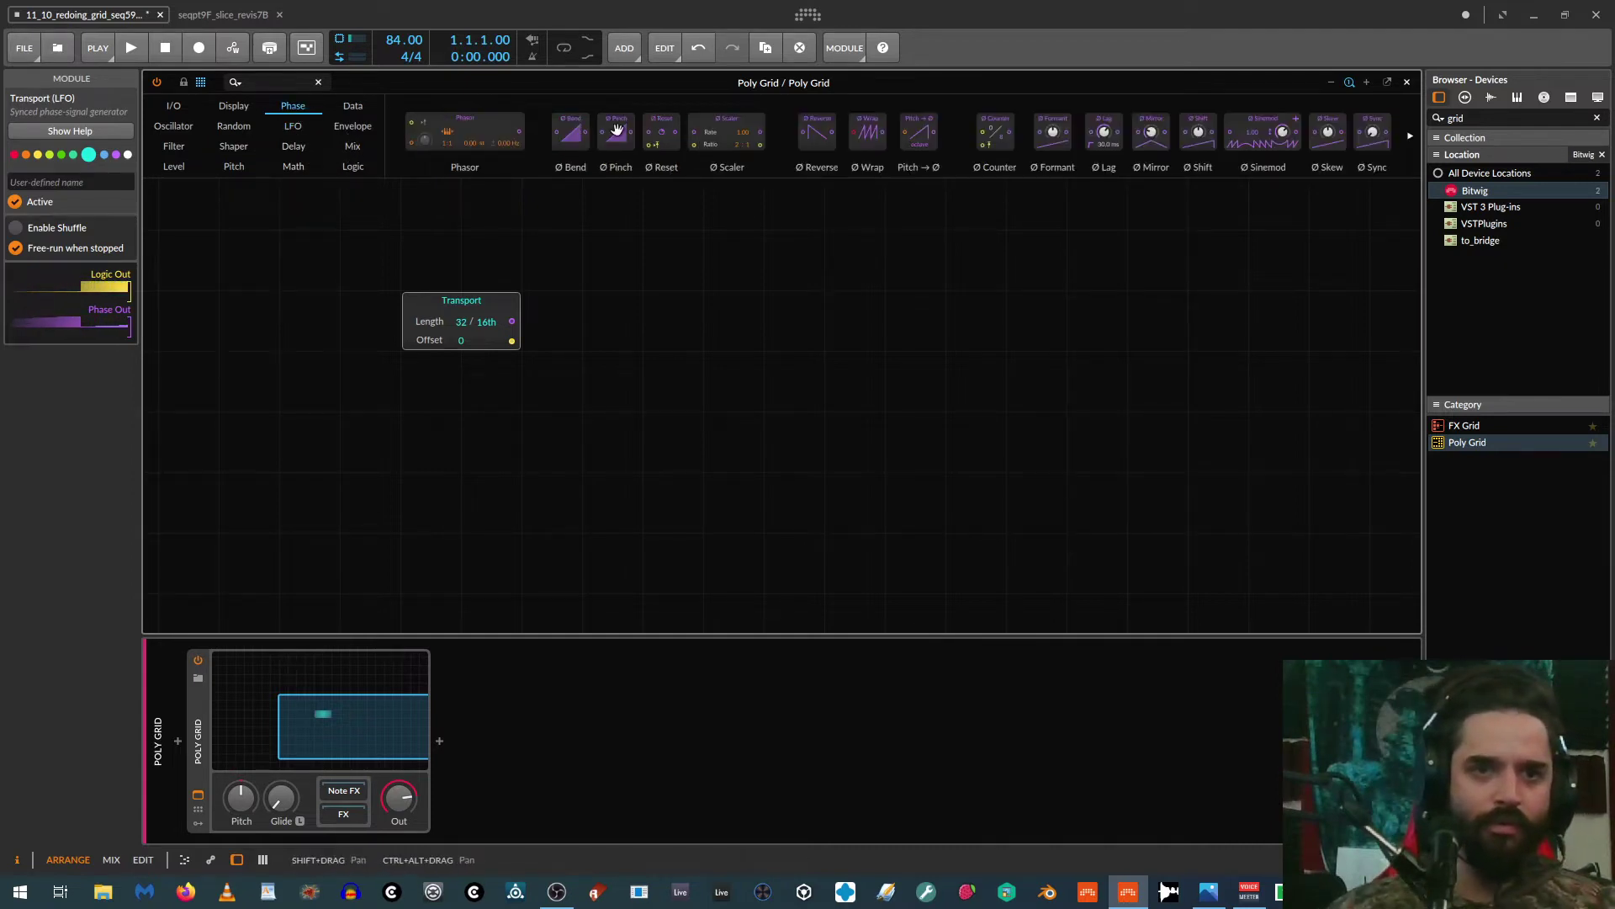
drag(647, 132, 547, 324)
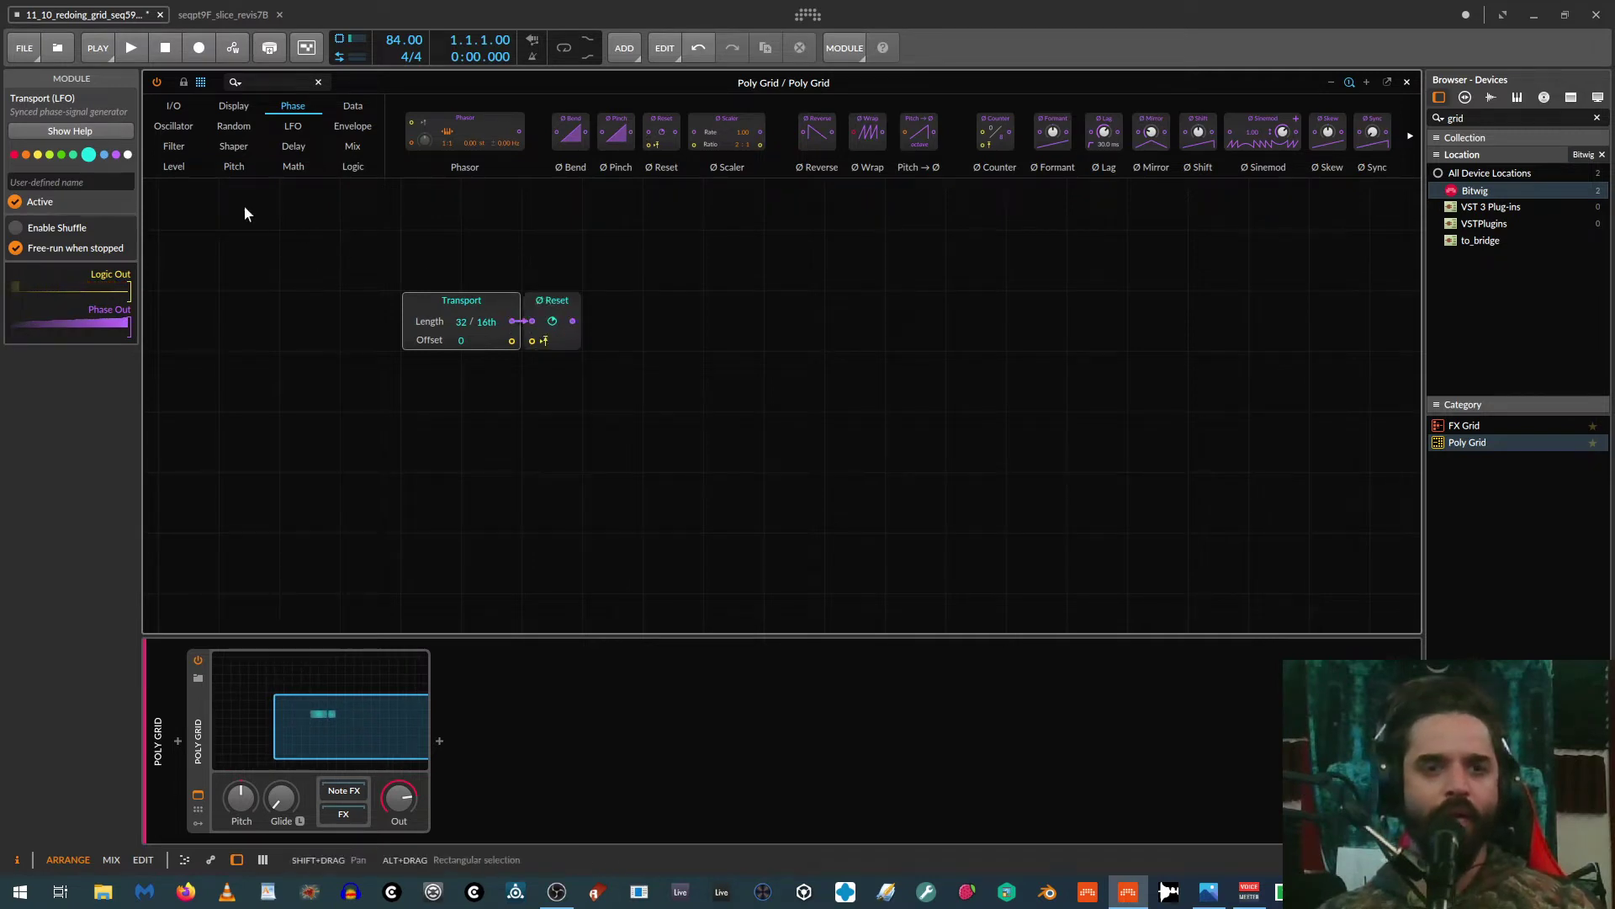
click(353, 146)
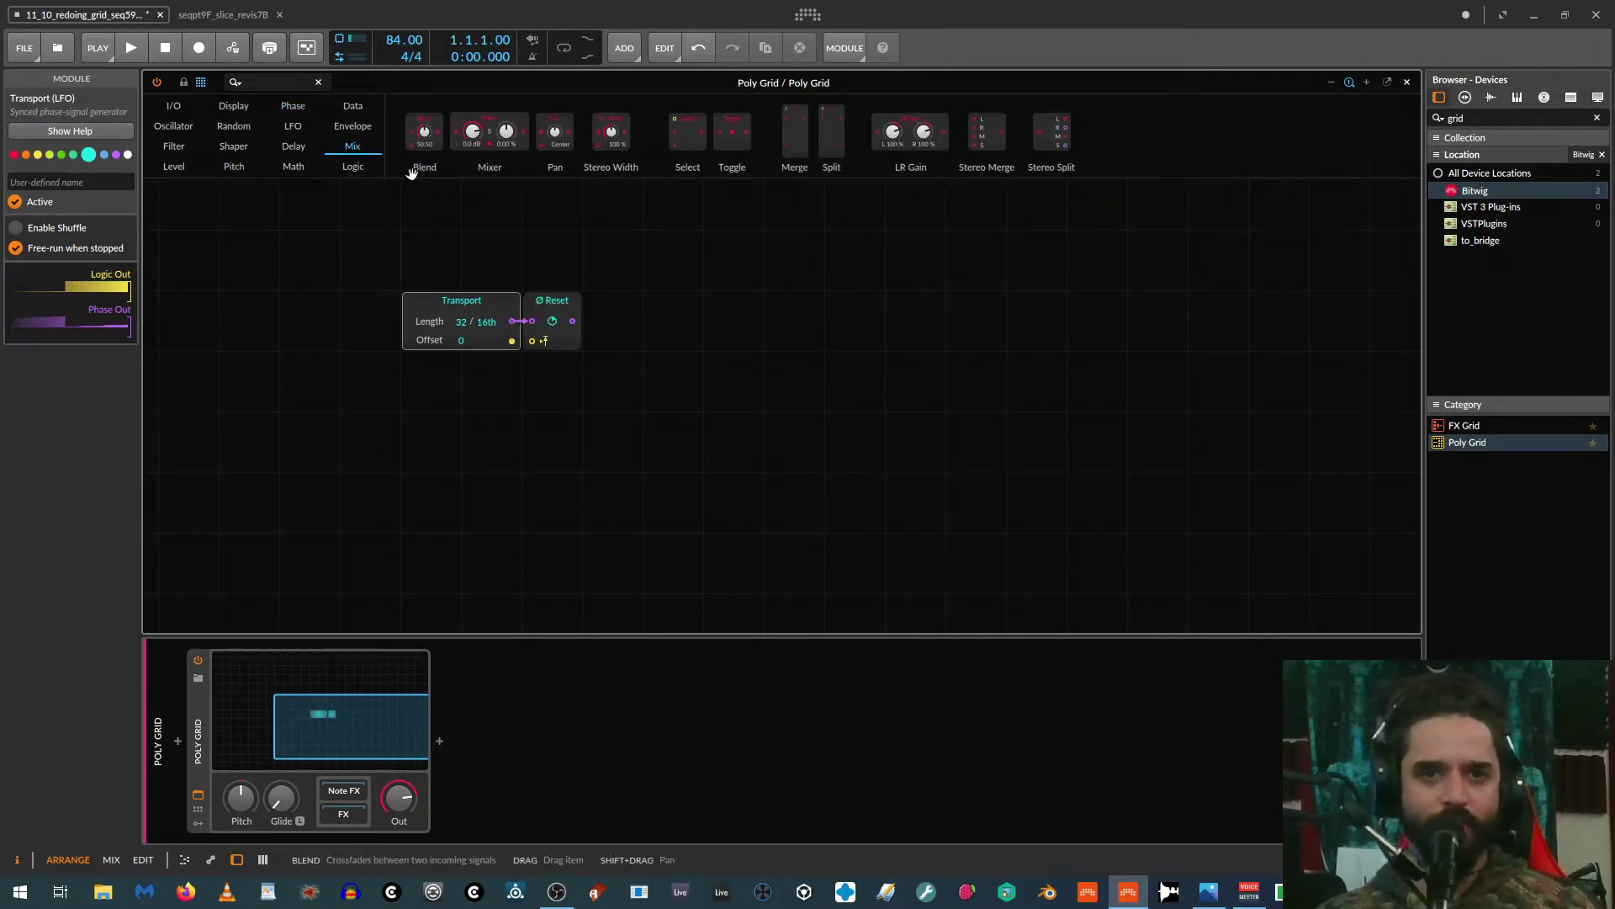
drag(687, 132, 595, 340)
Step: Add a Gate In module that drives the Select module's select input, and place it in front of Transport
click(174, 105)
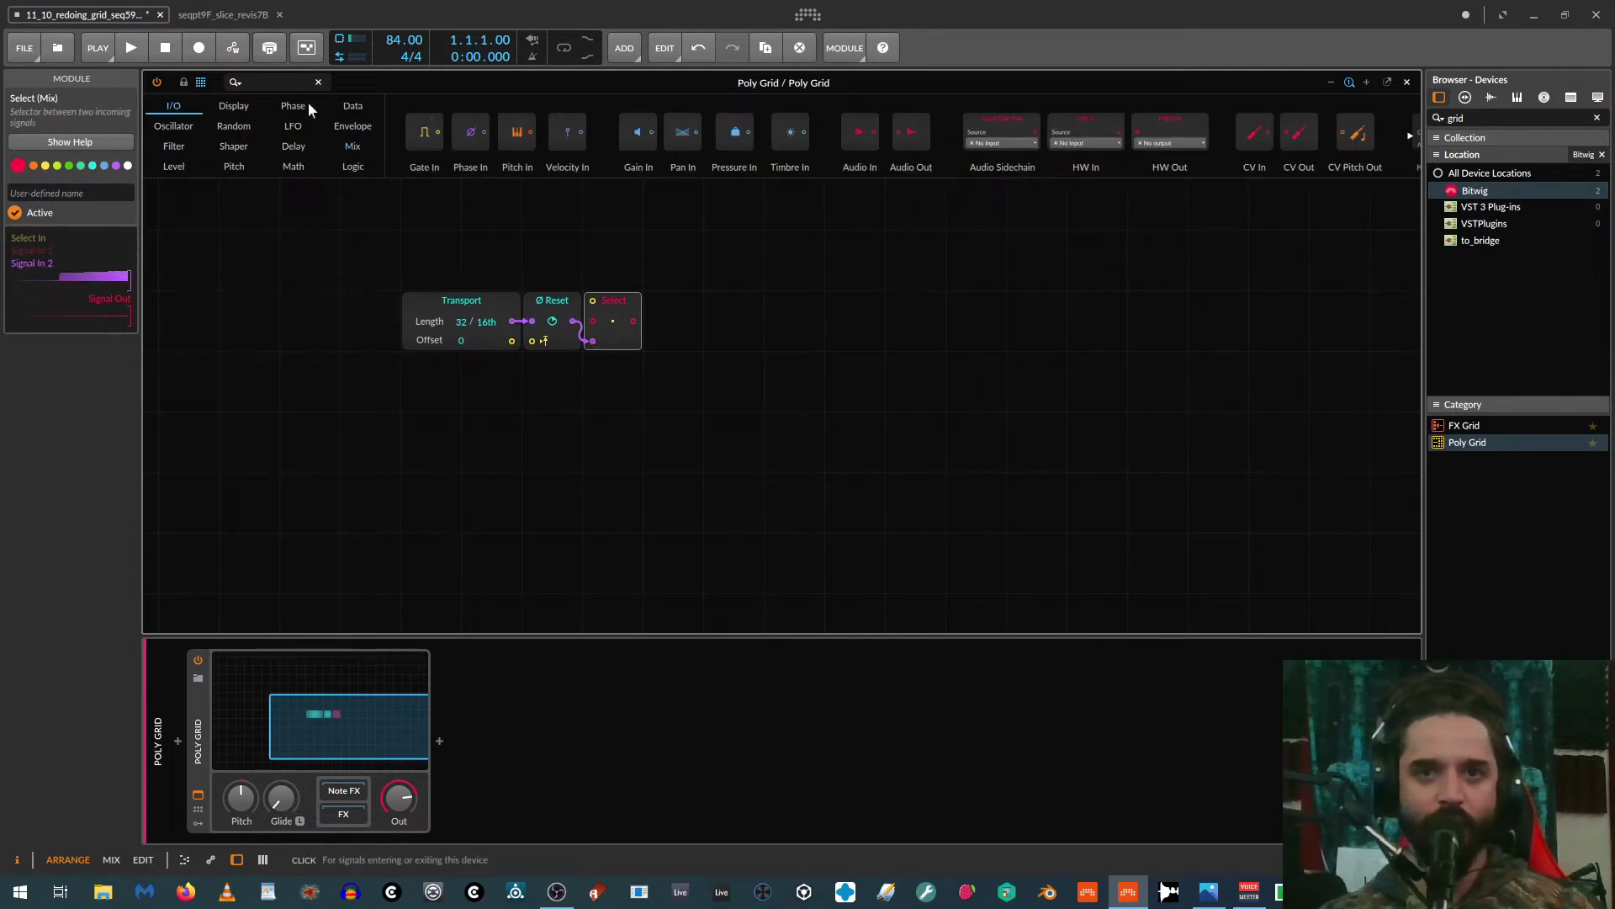
scroll(1128, 147, down, 2)
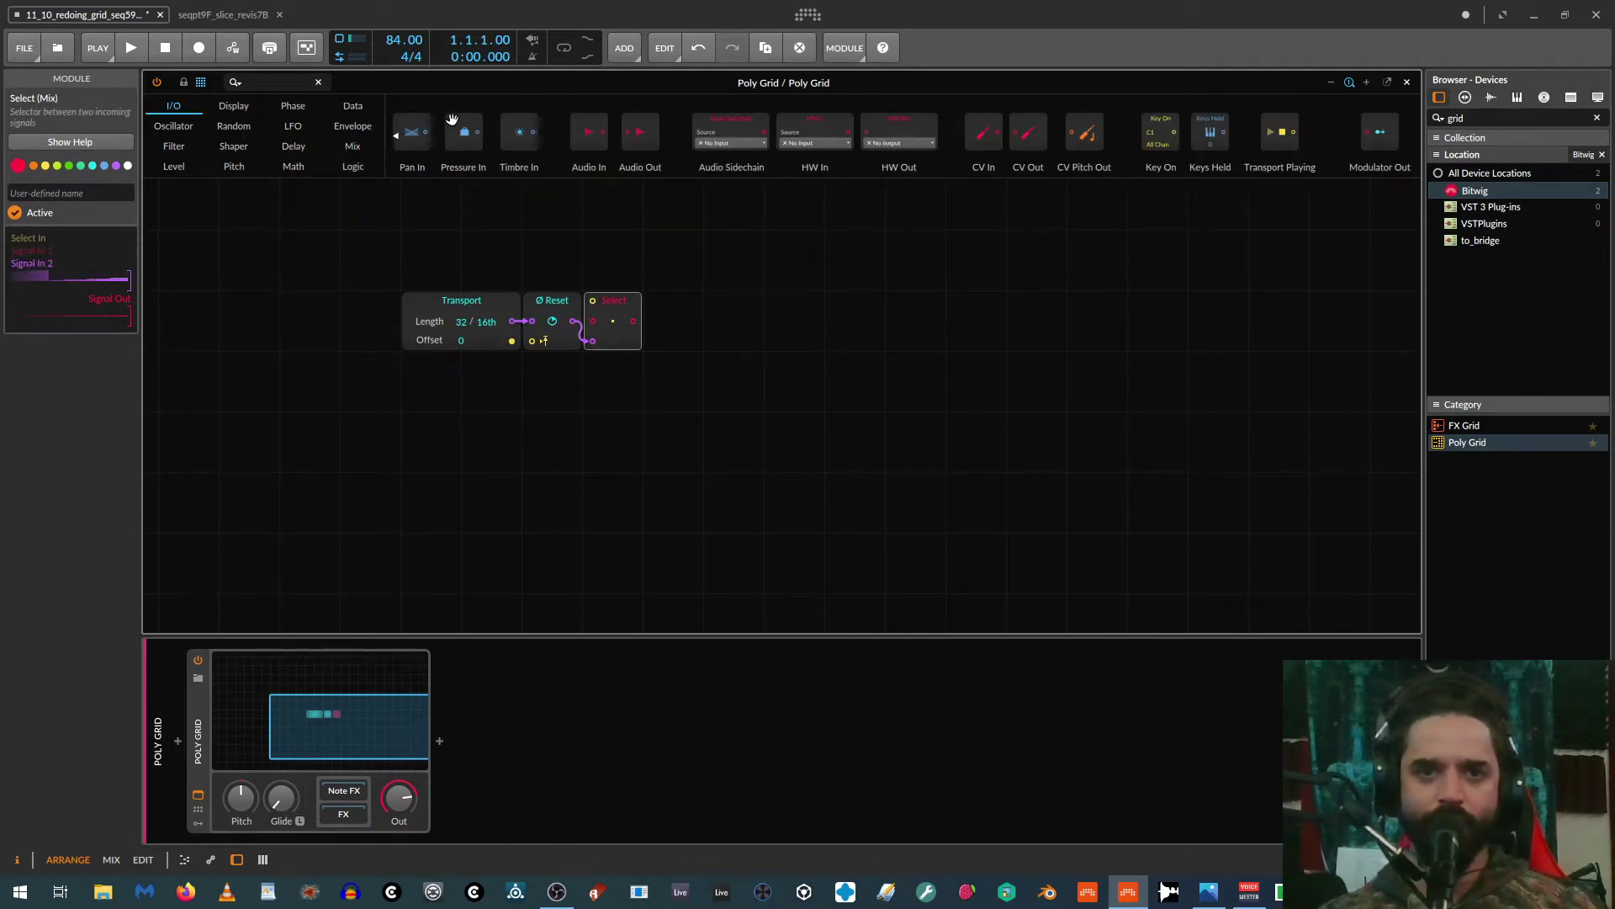
scroll(1128, 146, up, 2)
drag(425, 132, 590, 304)
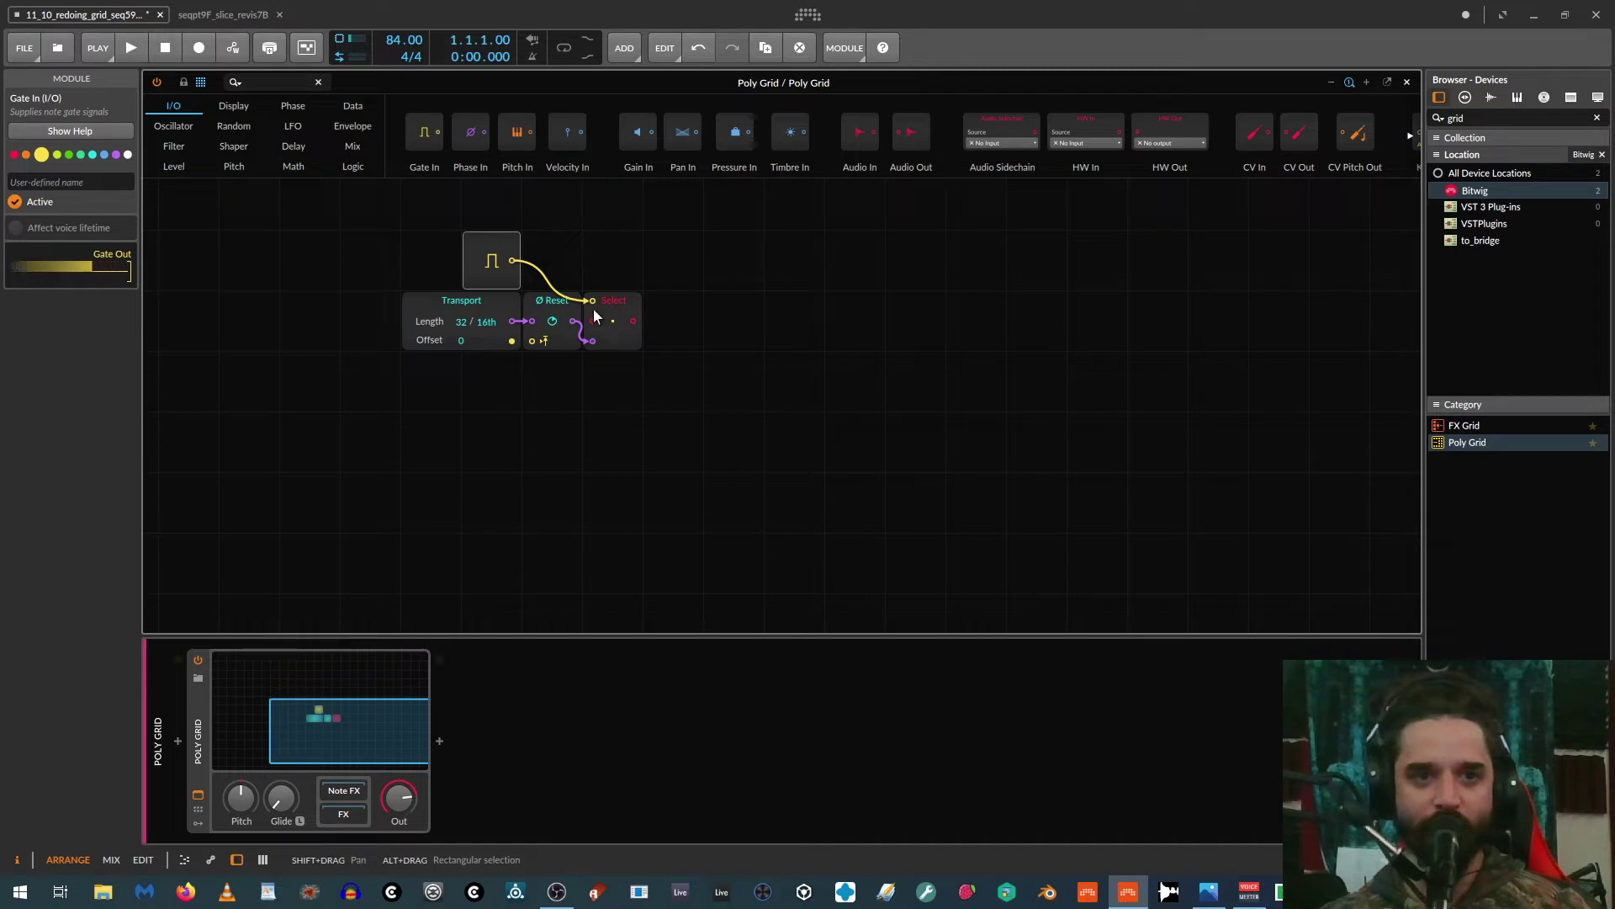
click(593, 313)
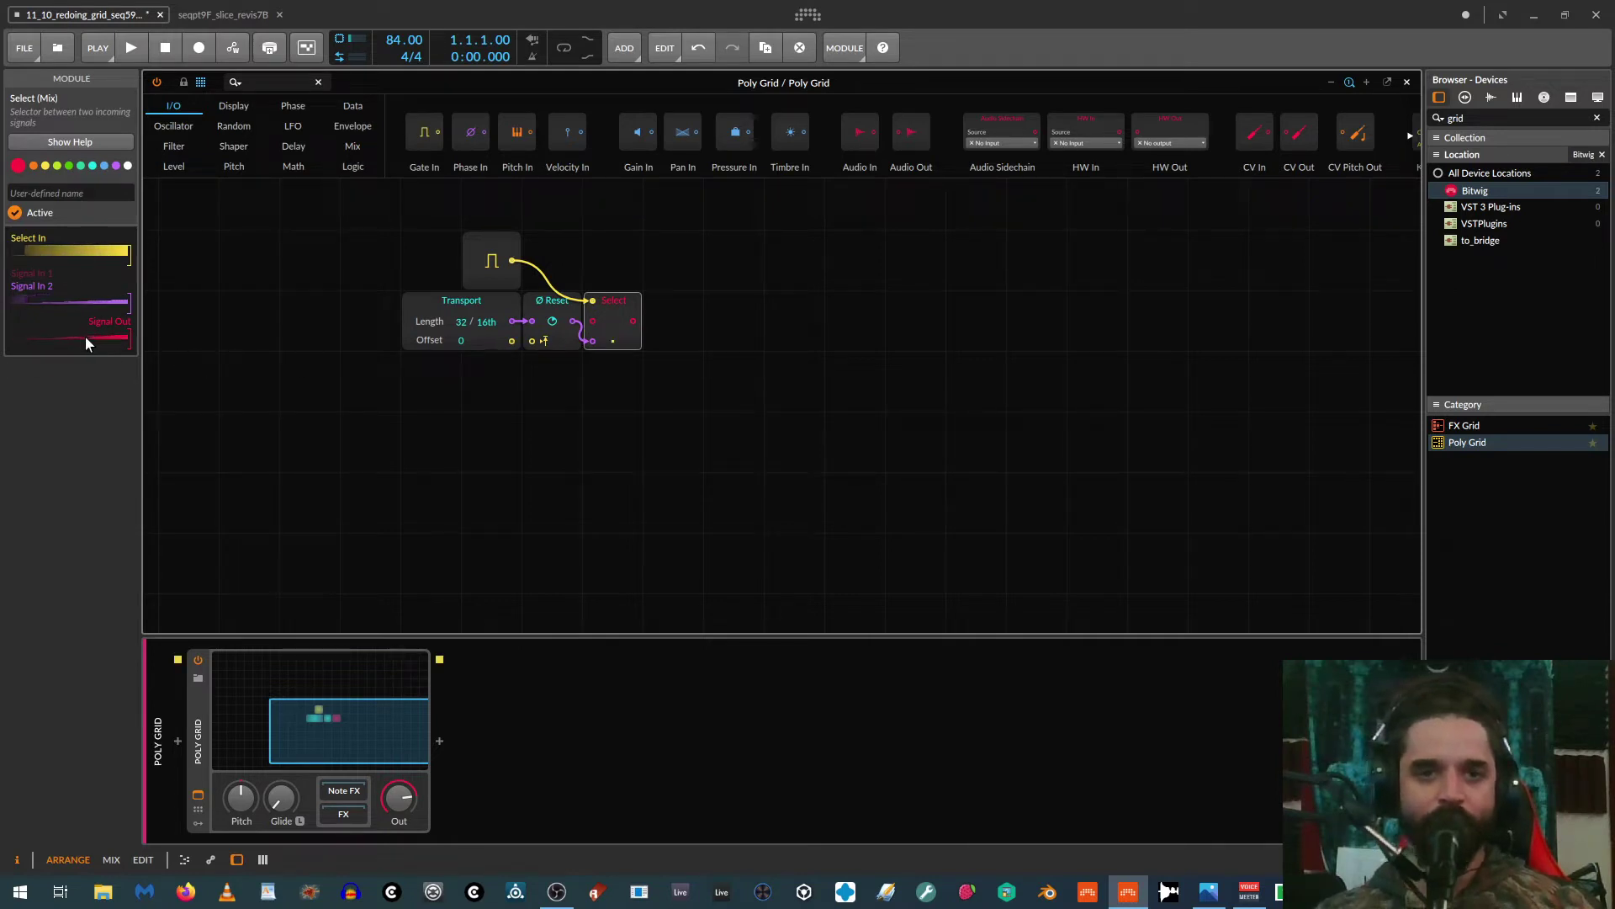
drag(486, 243, 350, 338)
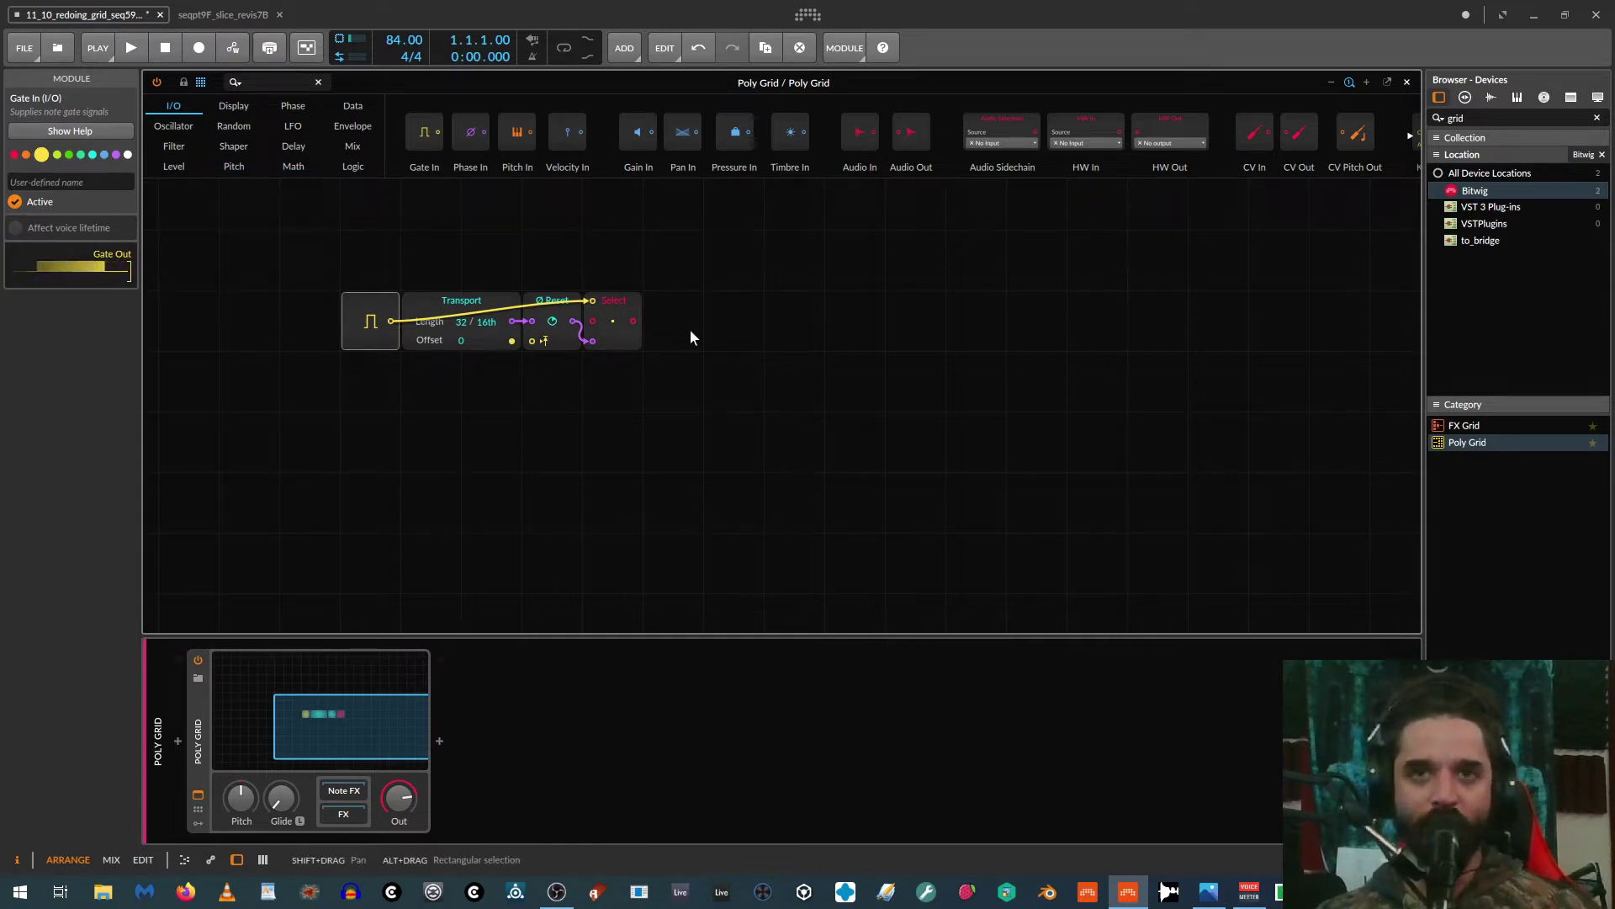
Step: Add a Split and a Merge module with space between them, and give each three ports
drag(921, 370, 799, 362)
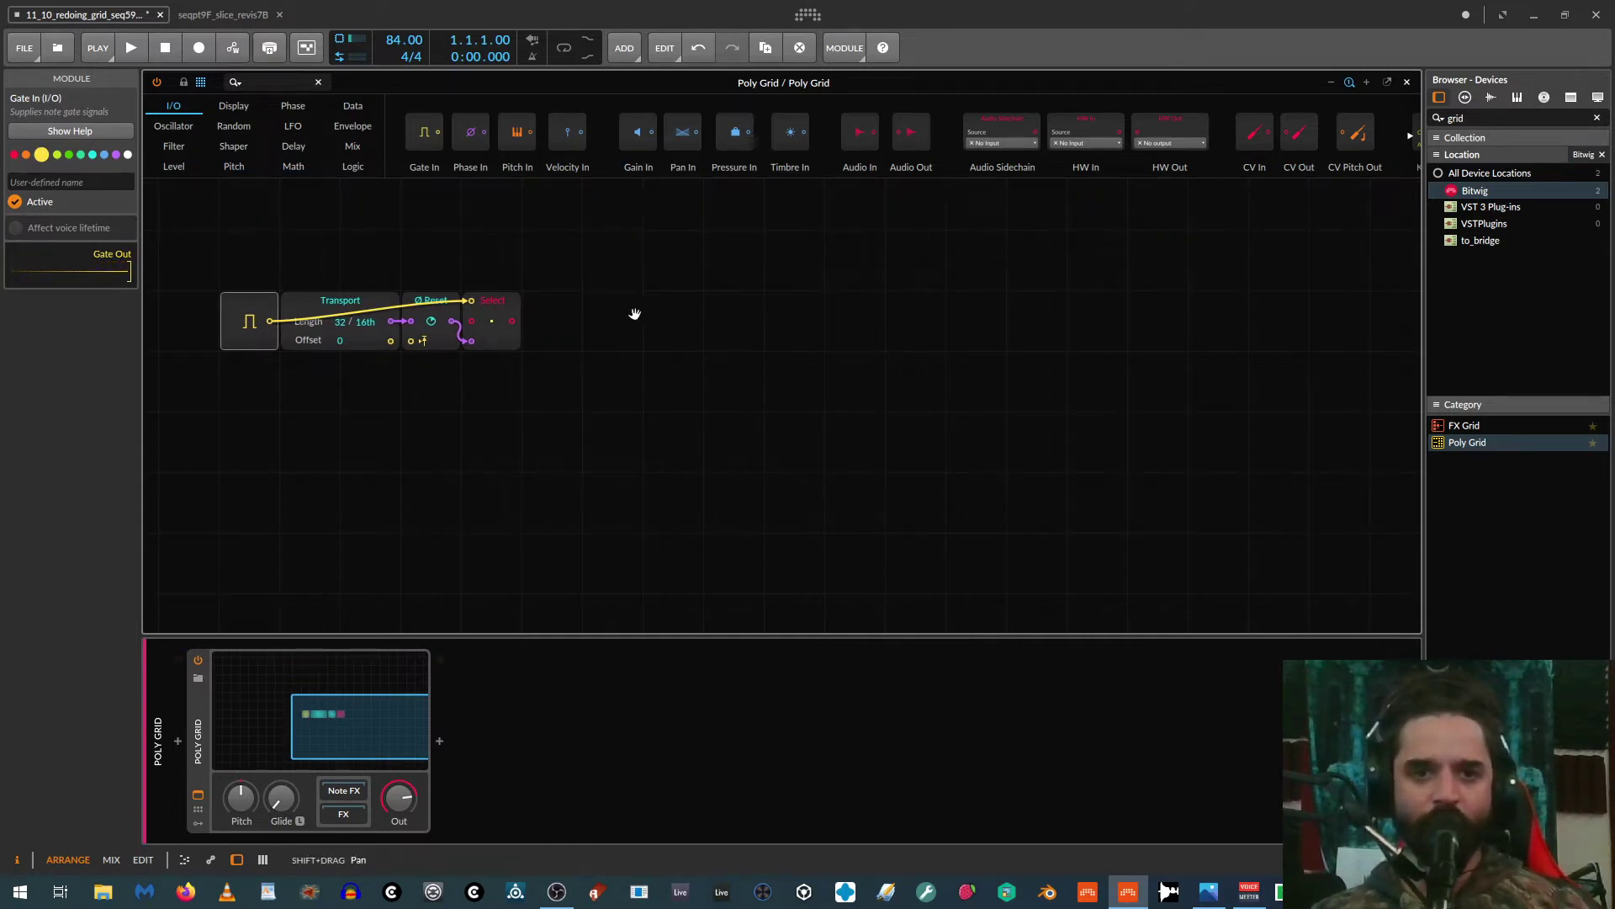
mouse_move(704, 636)
mouse_down()
mouse_move(743, 802)
mouse_move(712, 606)
mouse_up()
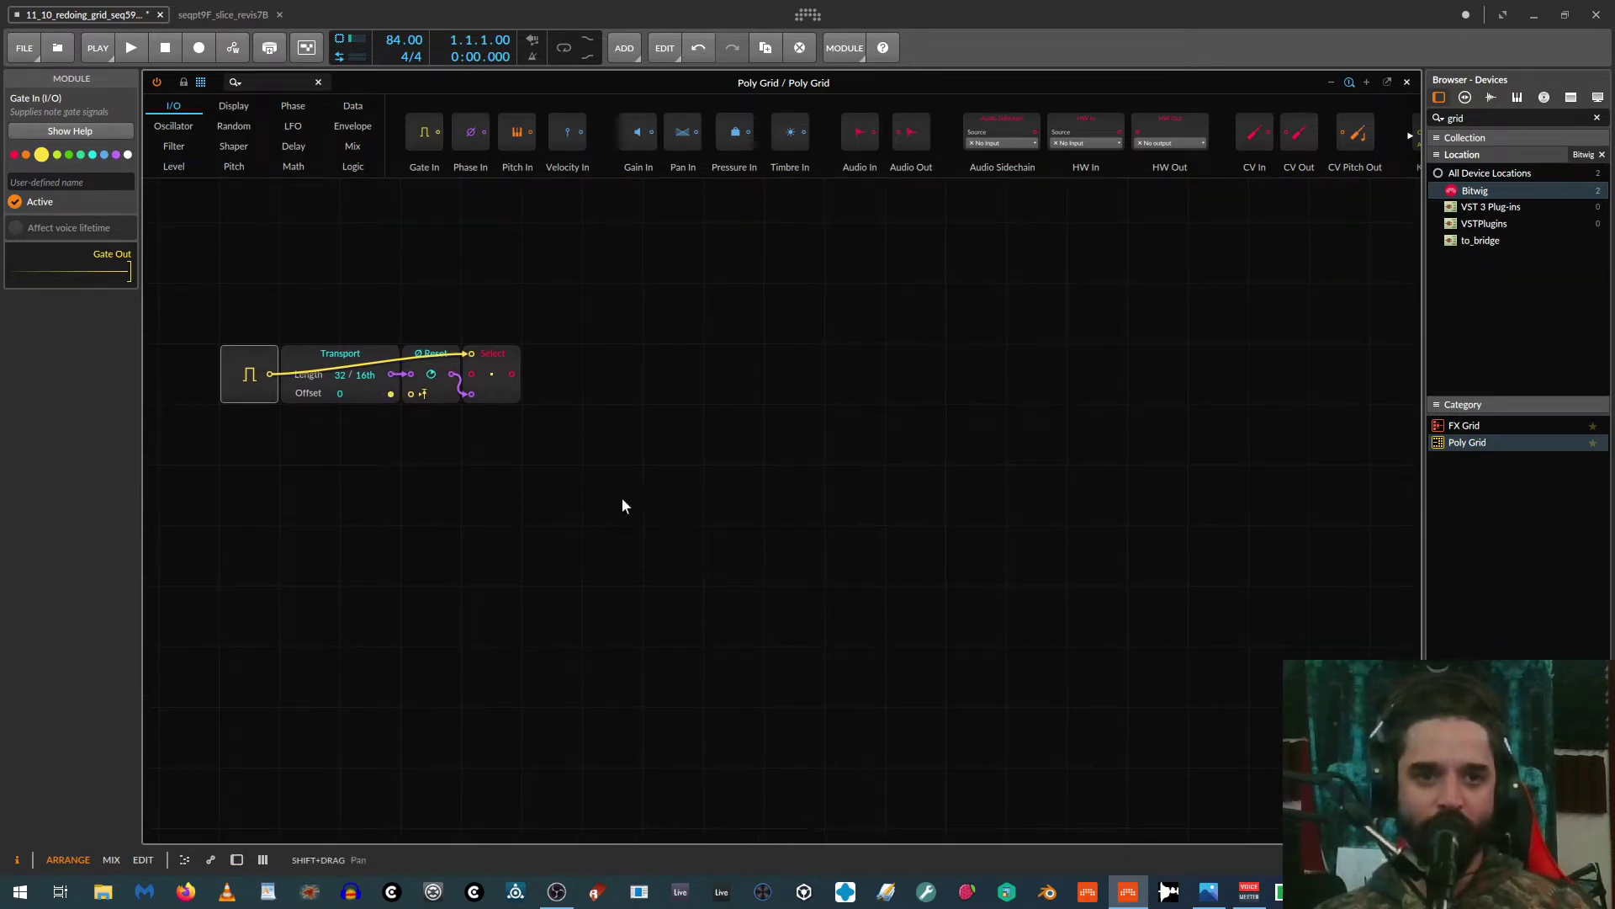
click(352, 147)
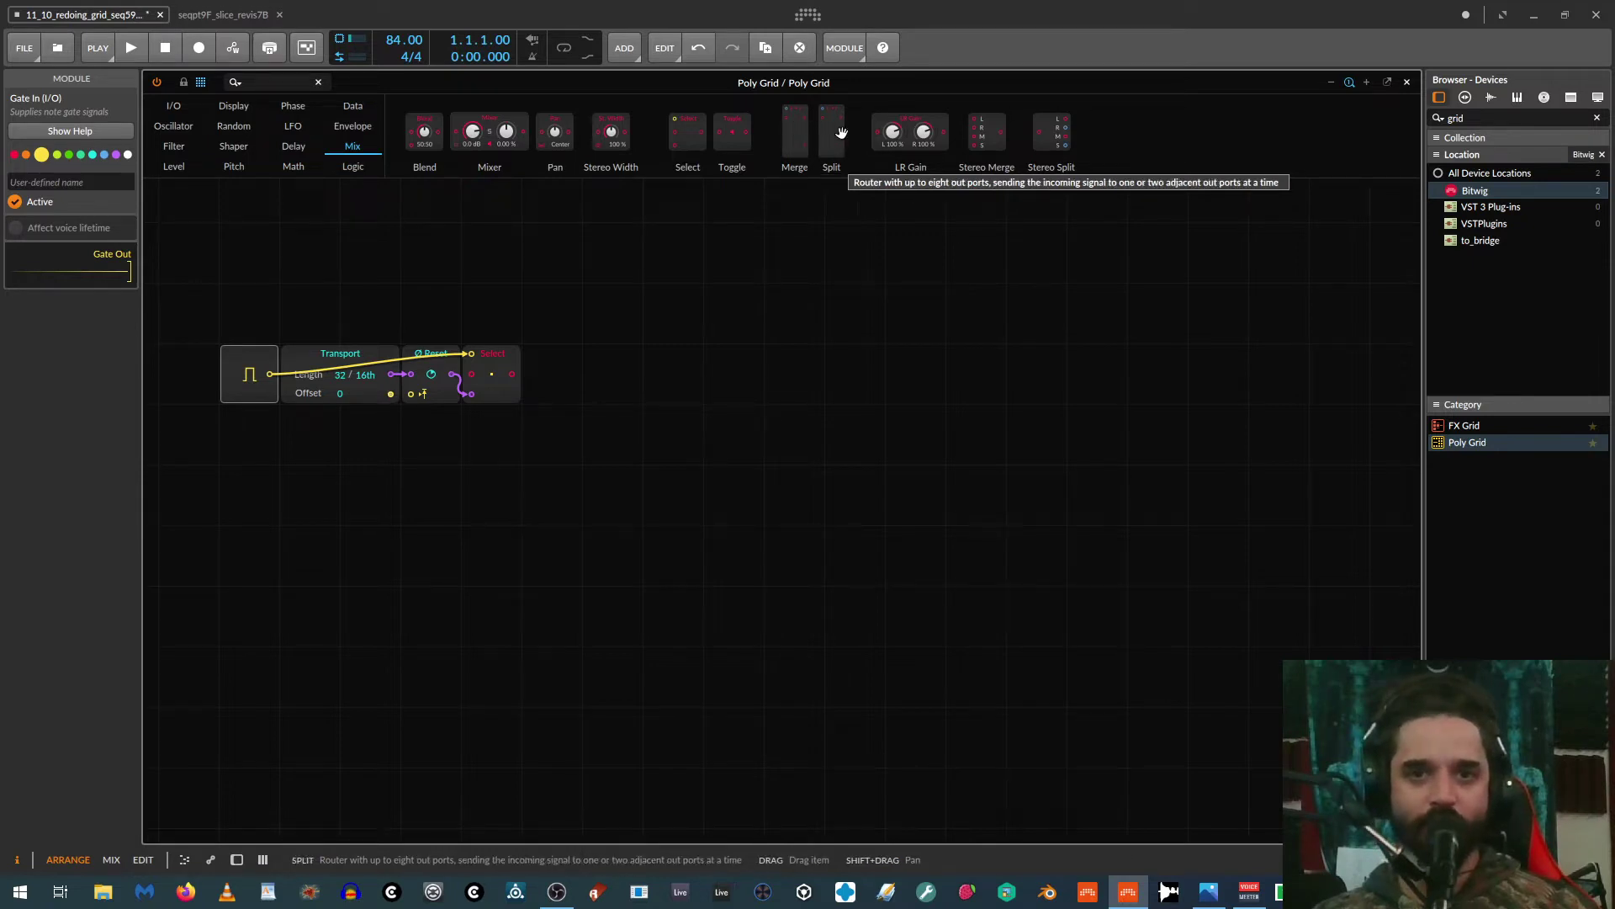
drag(836, 137, 673, 457)
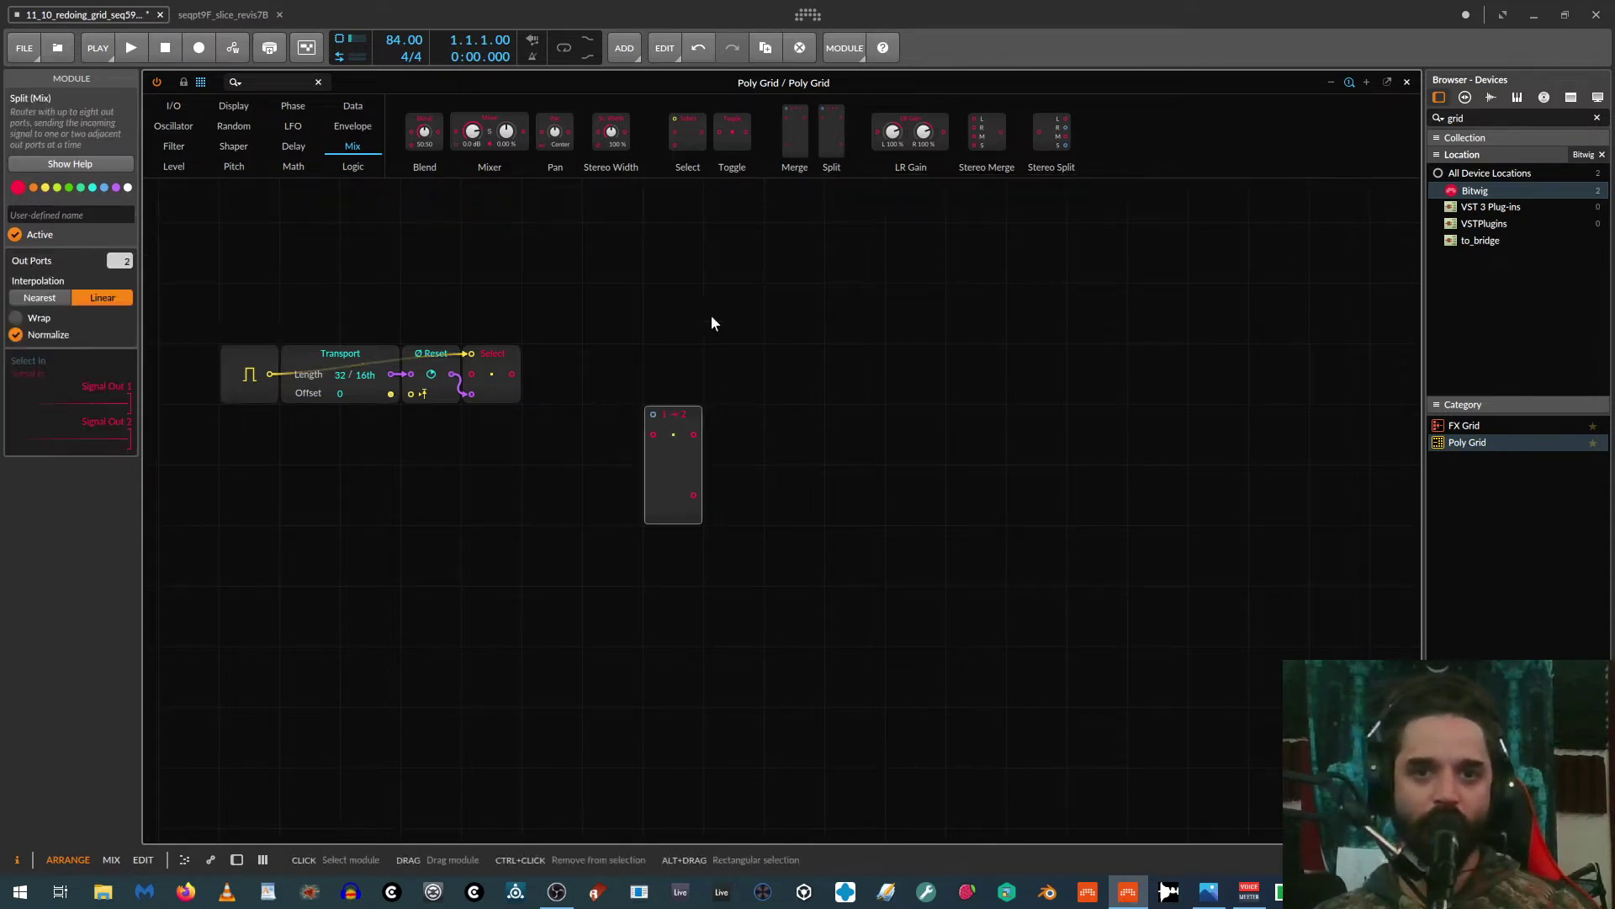
drag(795, 135, 854, 442)
click(653, 461)
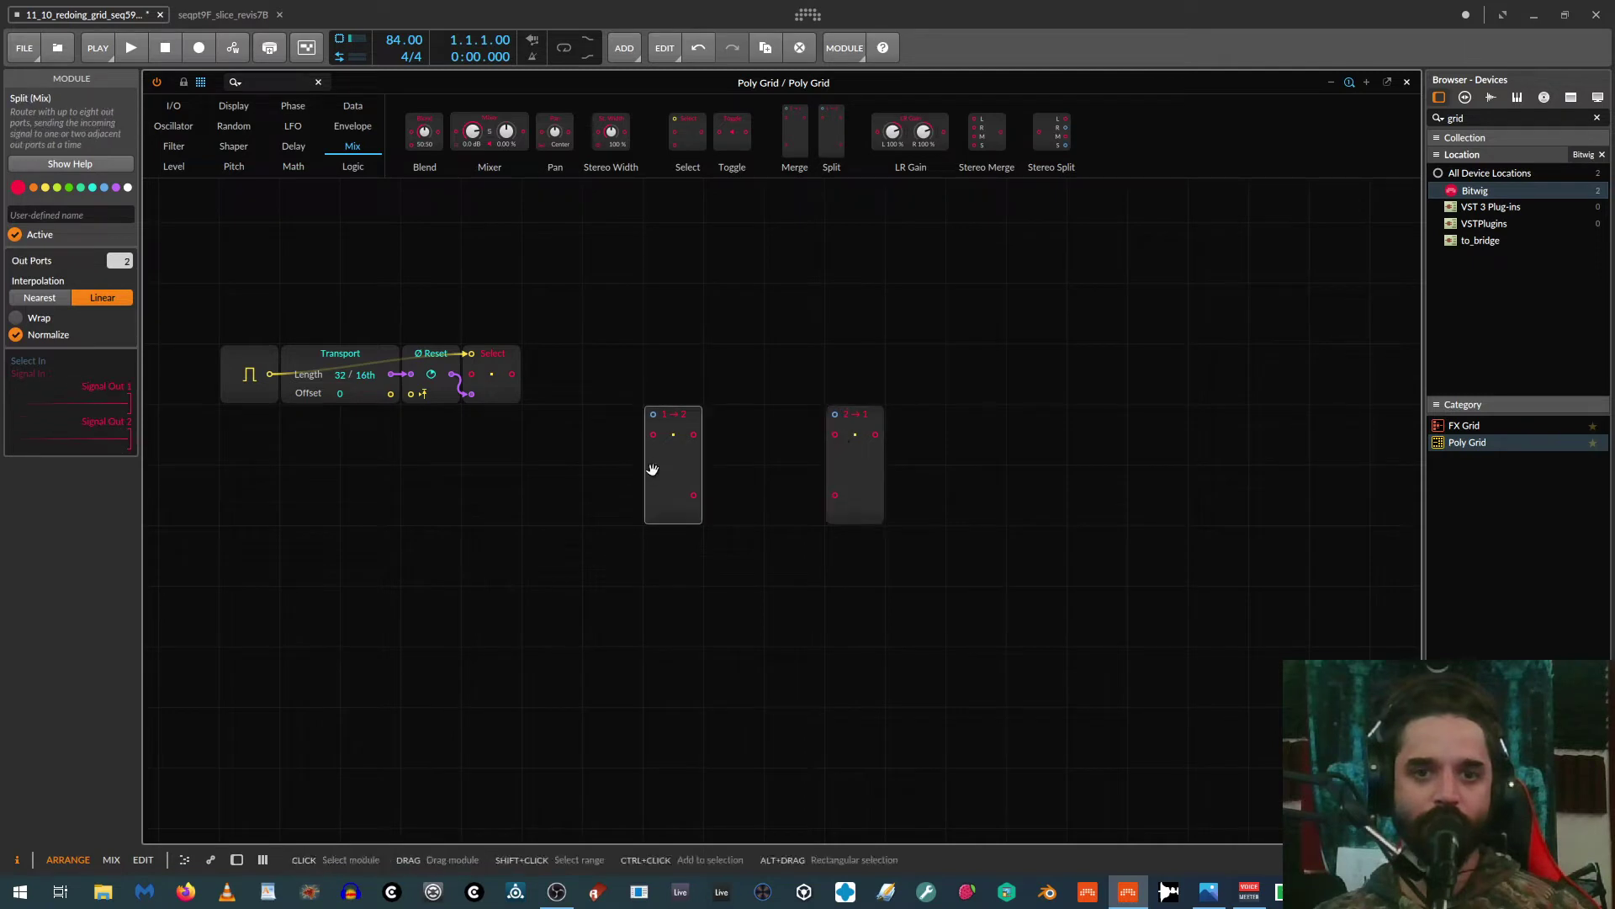
scroll(103, 263, up, 1)
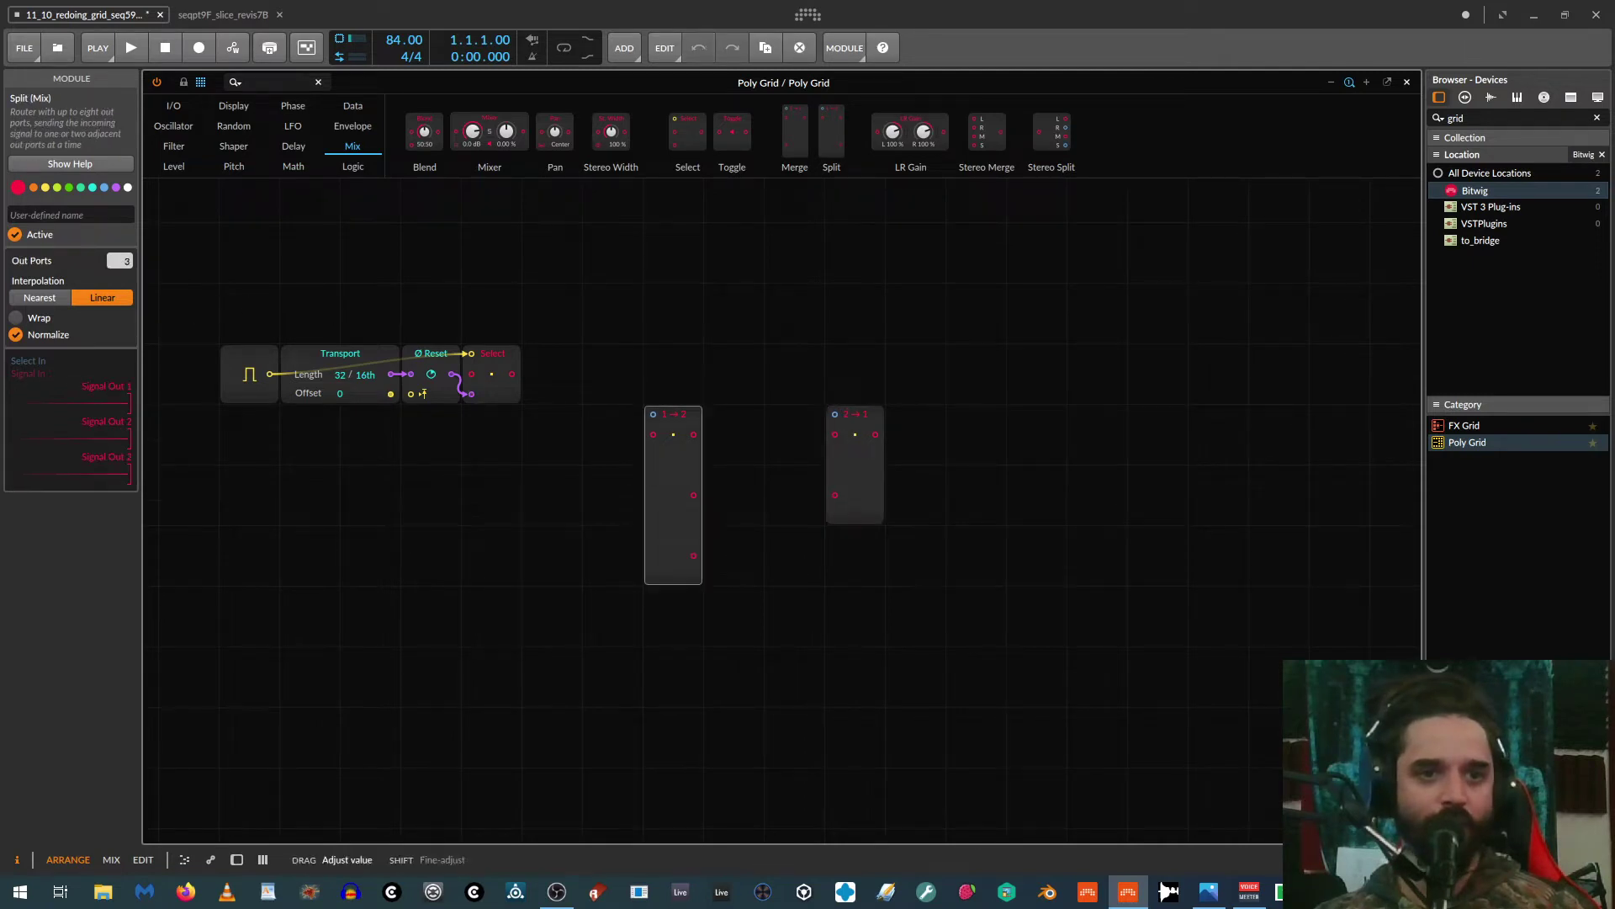
click(839, 446)
scroll(99, 263, up, 1)
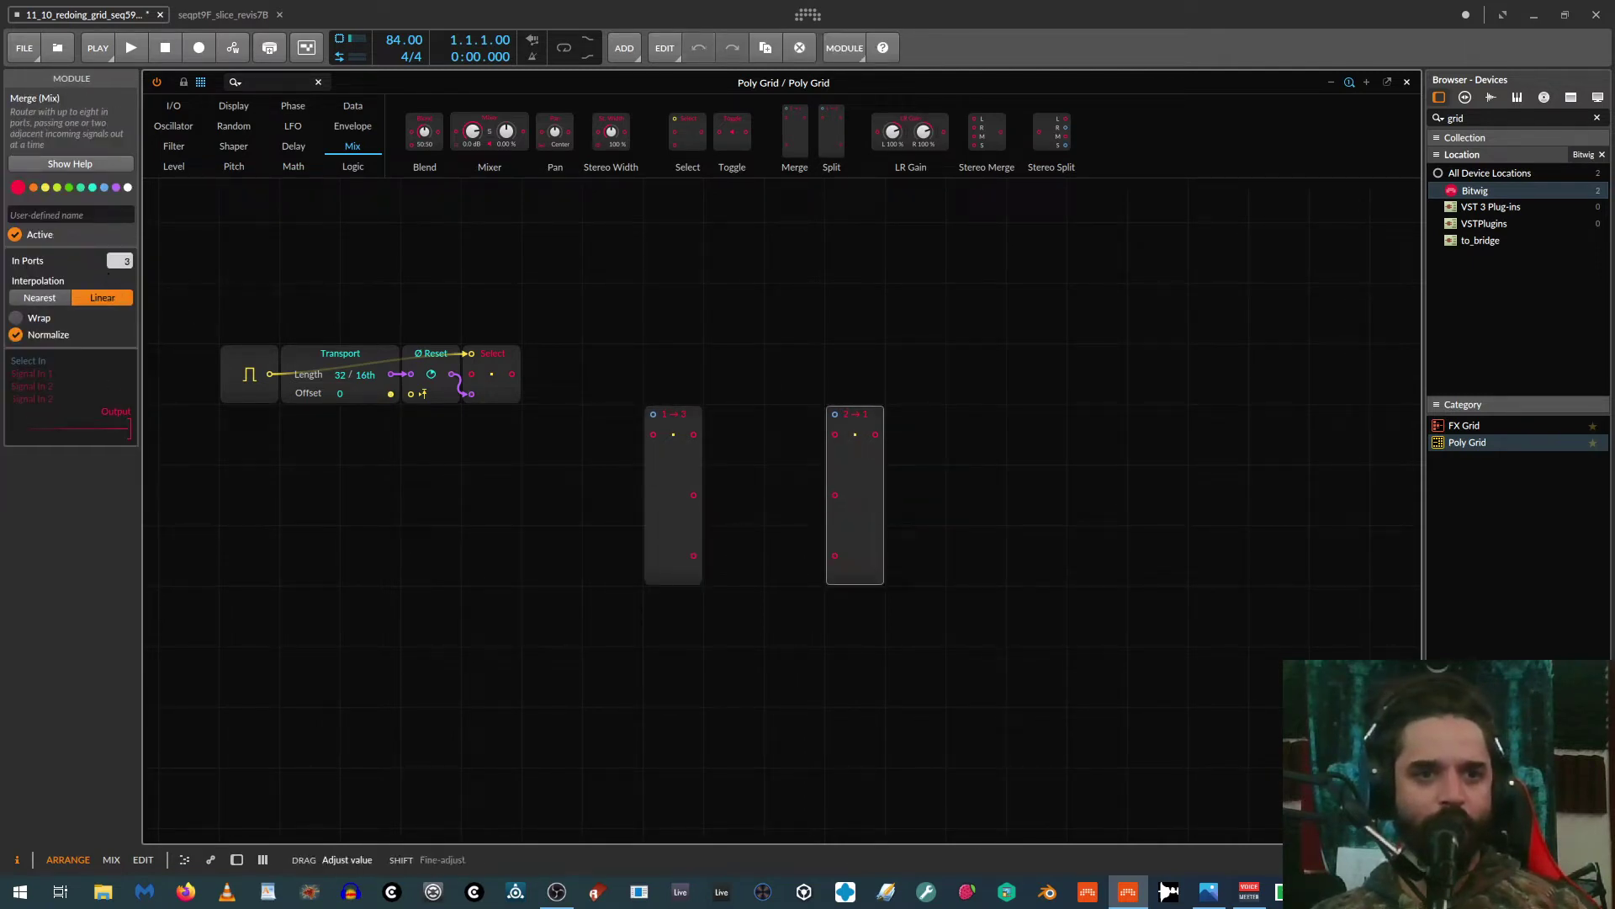
Step: Set the interpolation of both the Split and the Merge module to Nearest
click(675, 500)
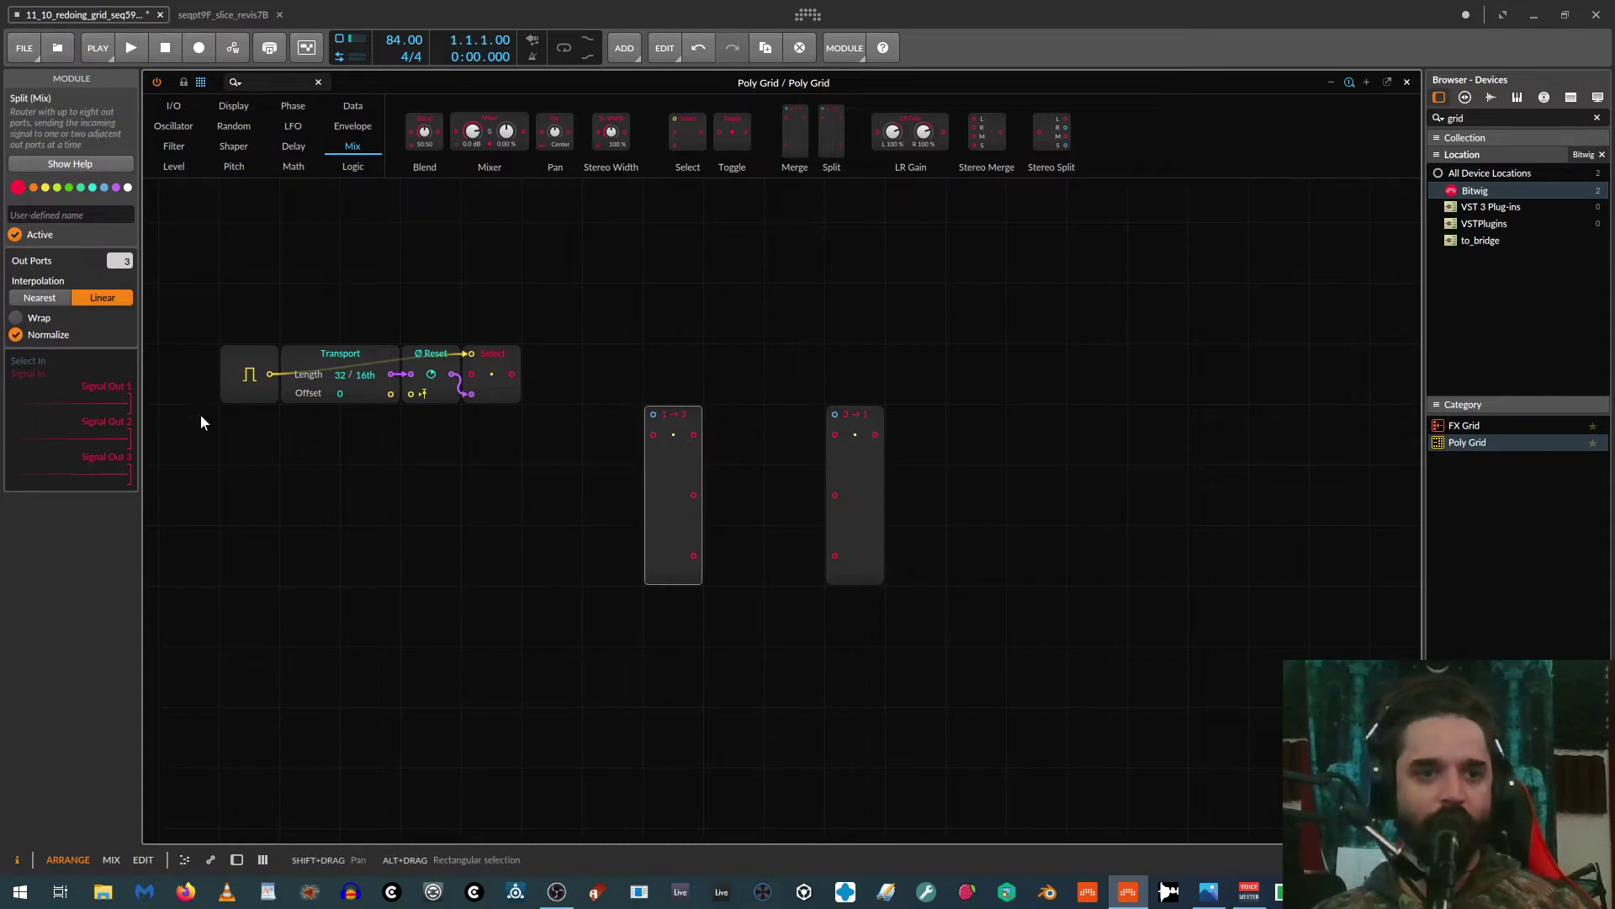
click(39, 297)
click(883, 513)
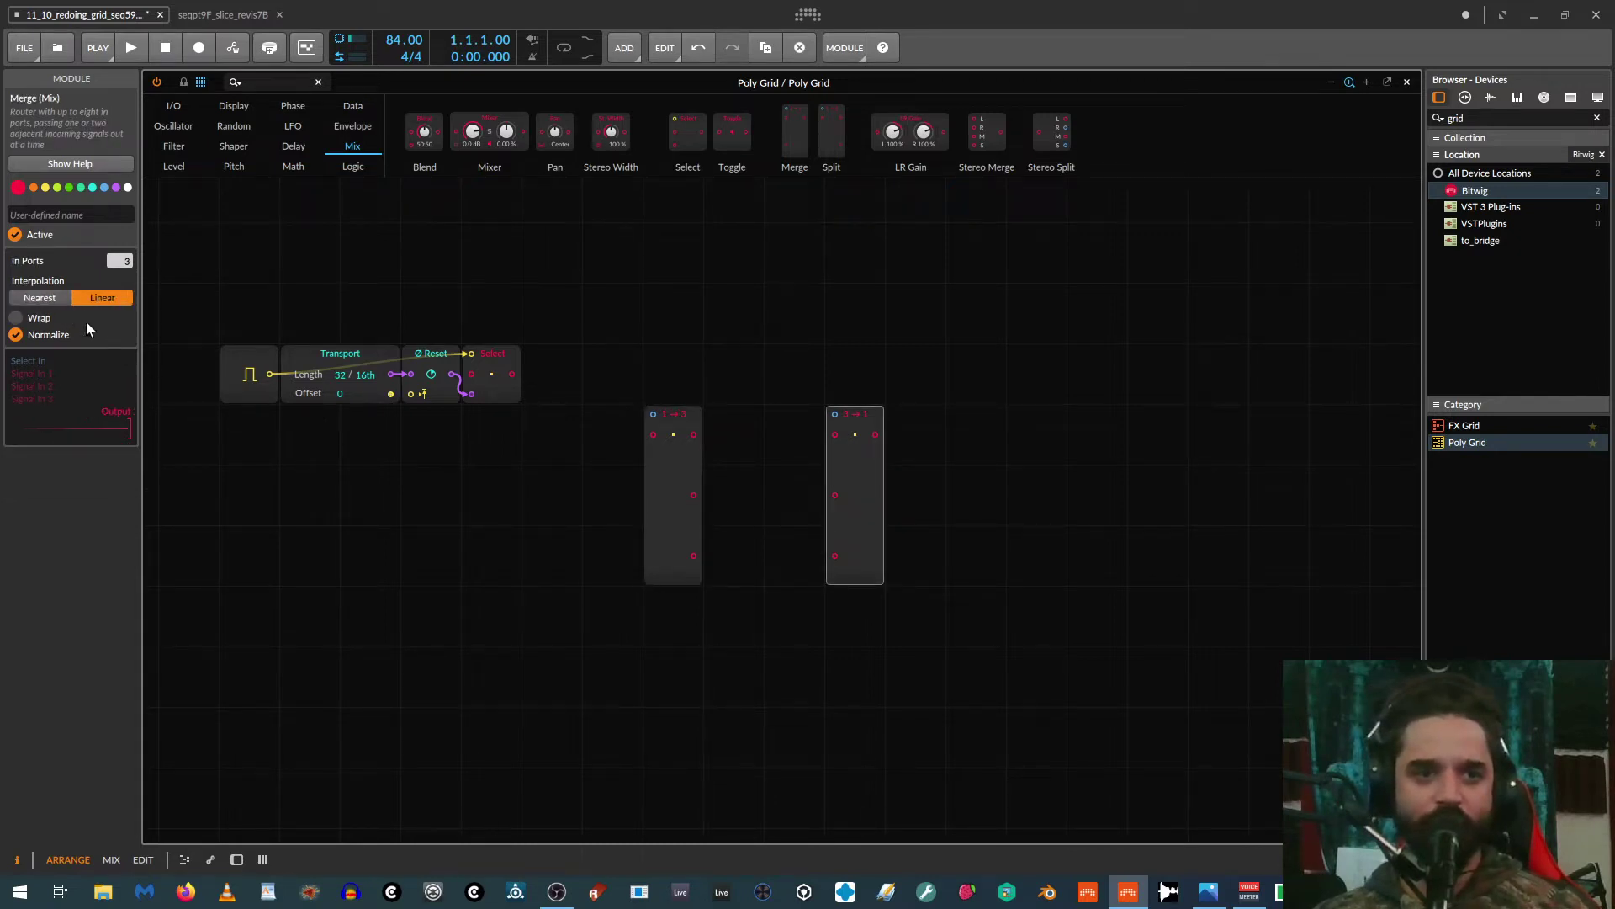
click(43, 297)
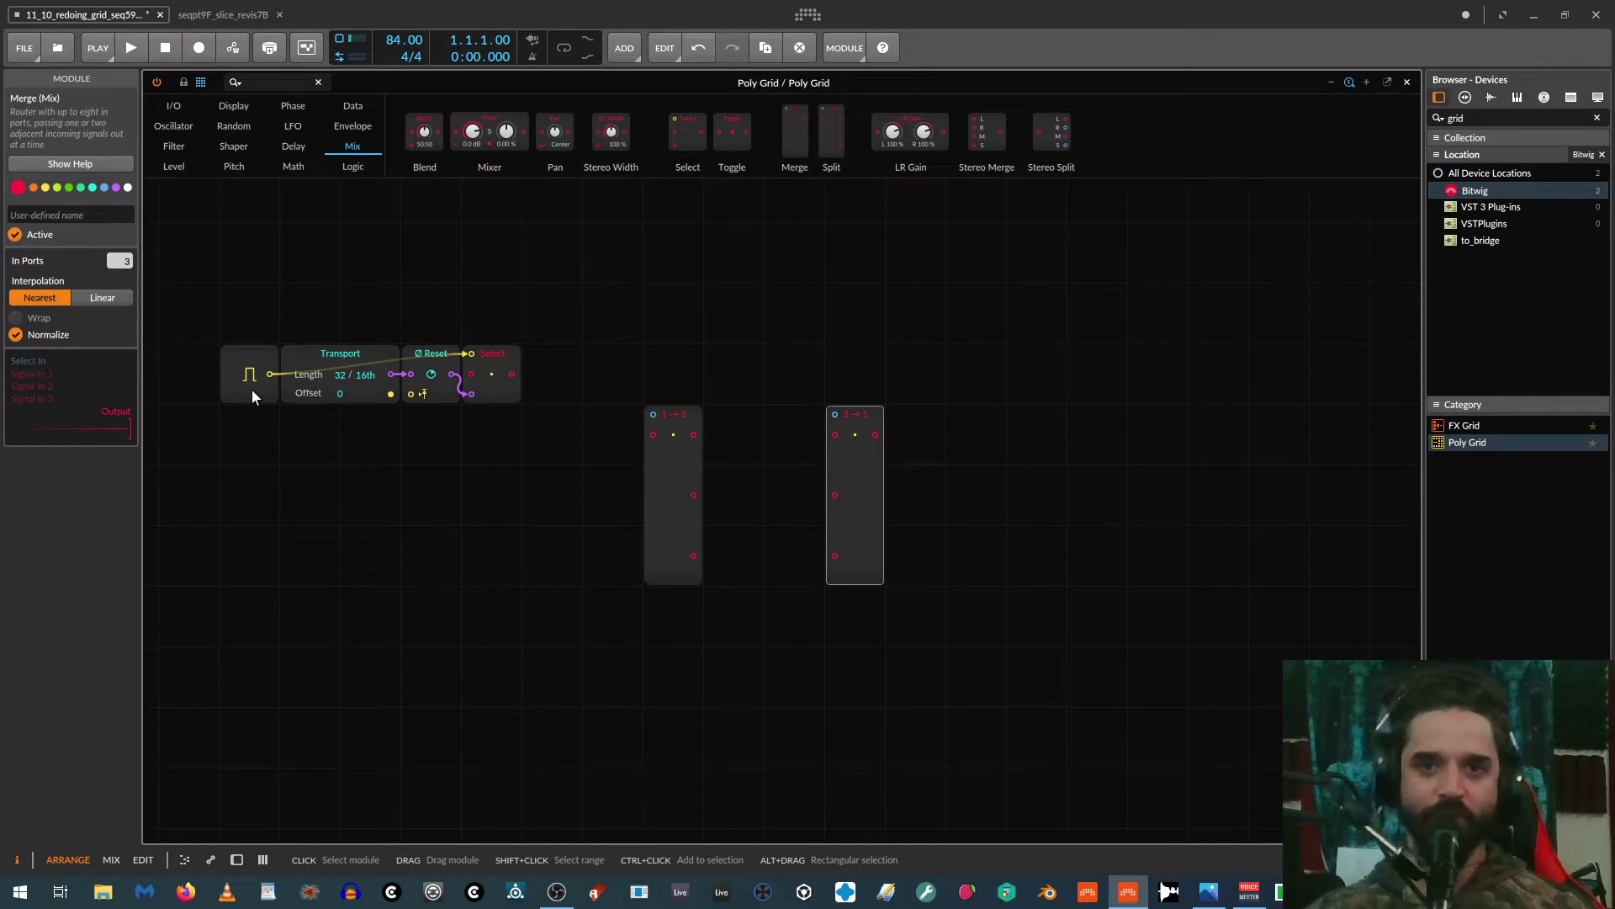
Step: Add a Value module that controls the select inputs of Split and Merge, and name it Timing
click(172, 167)
drag(469, 133, 834, 414)
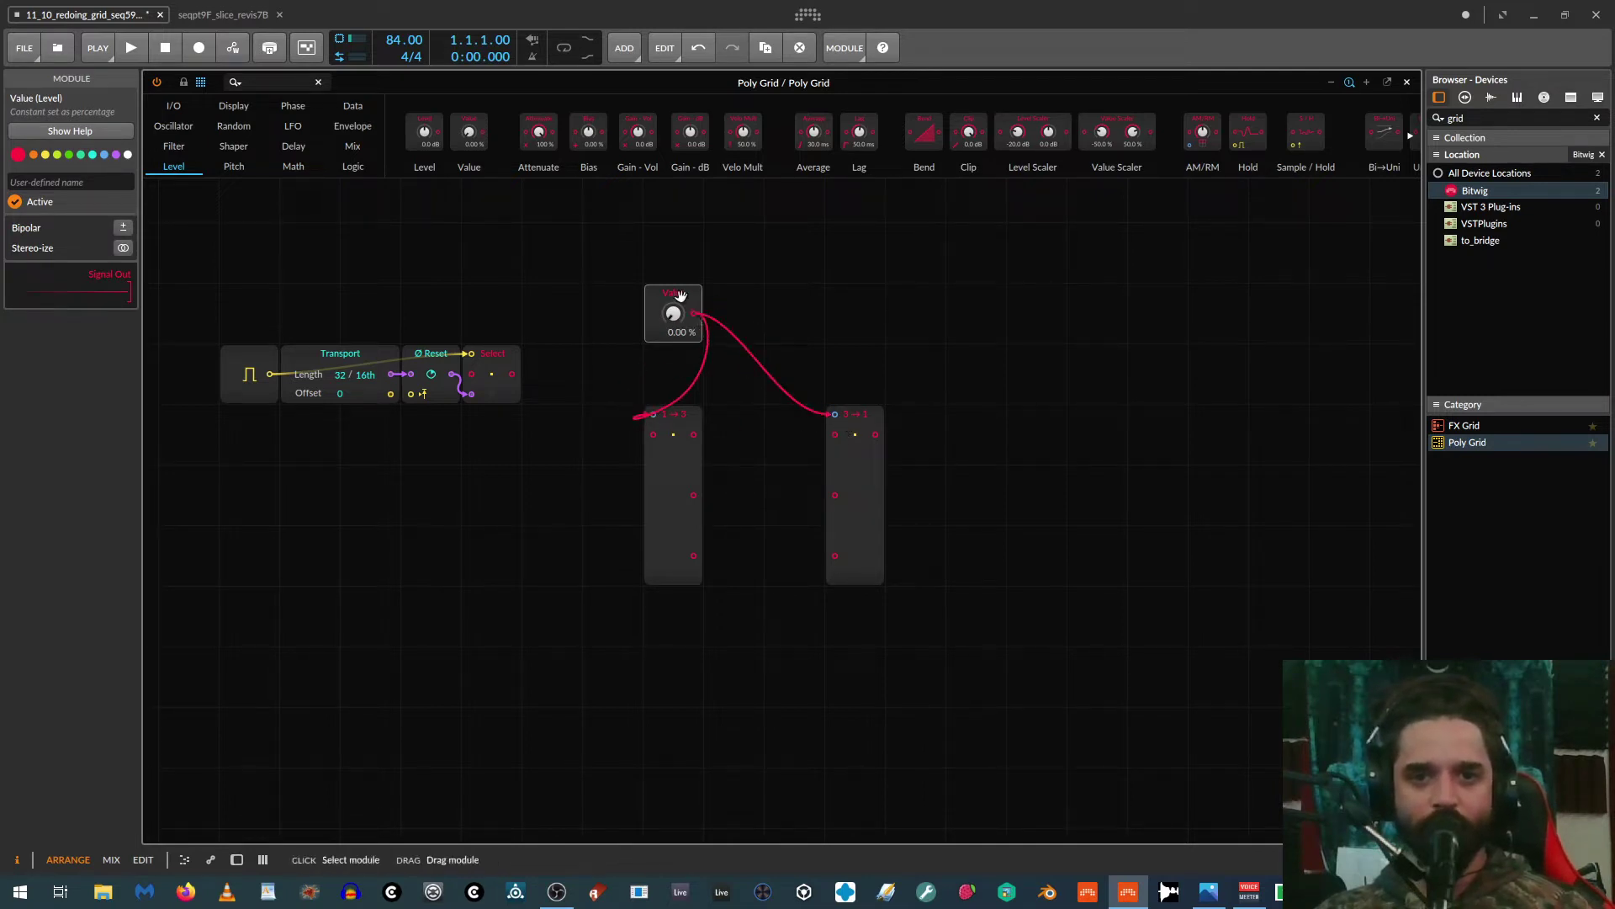
click(47, 181)
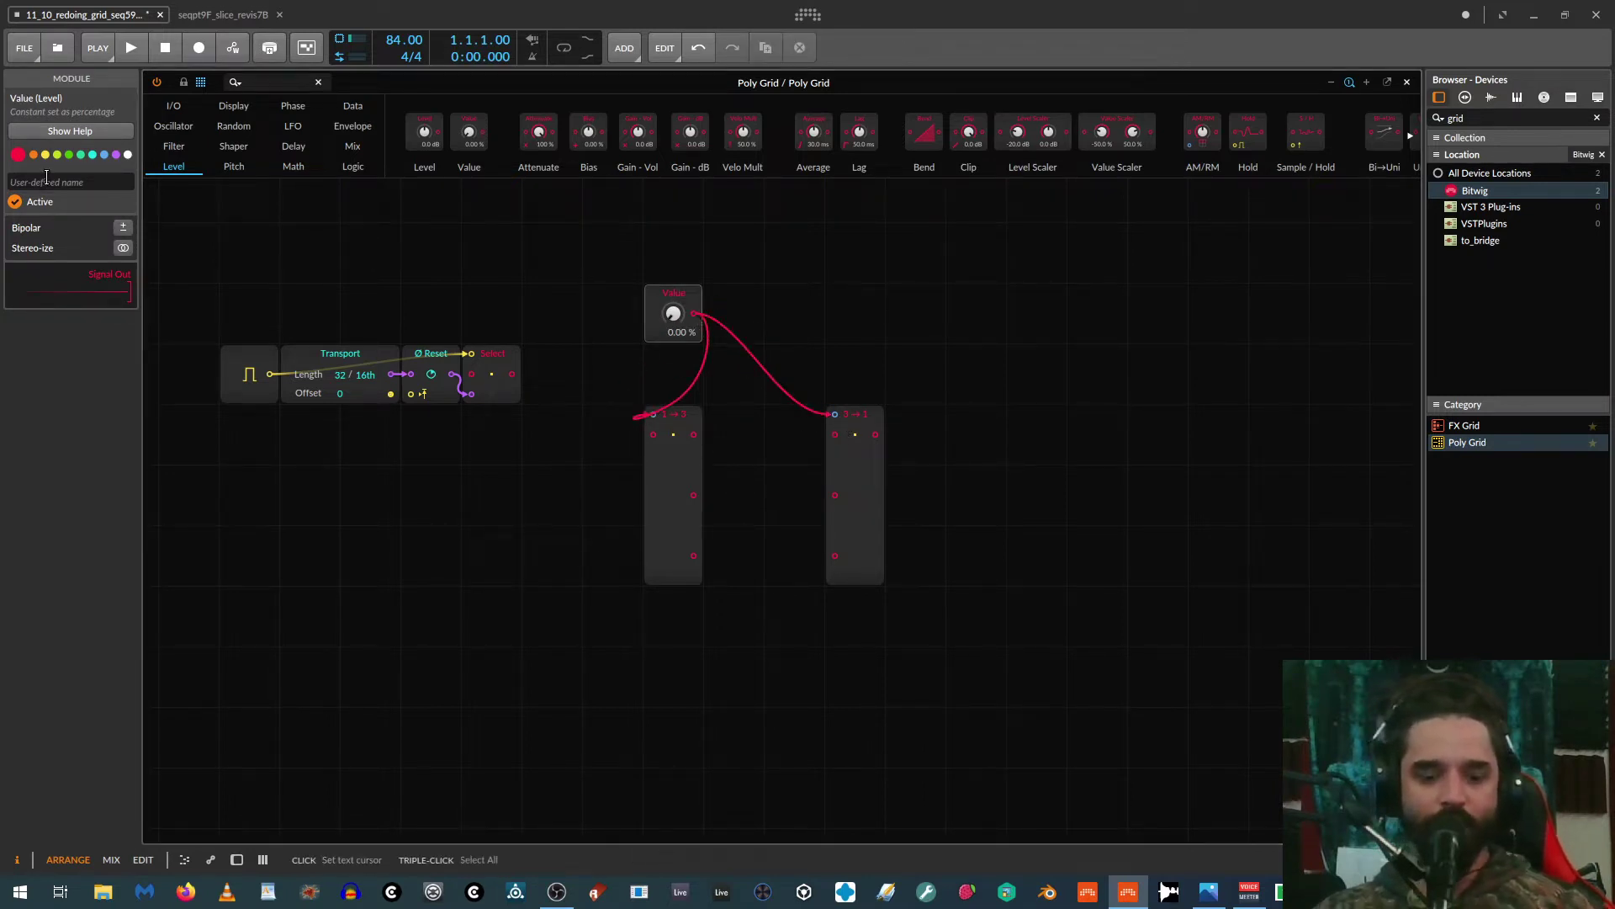
text(Timing)
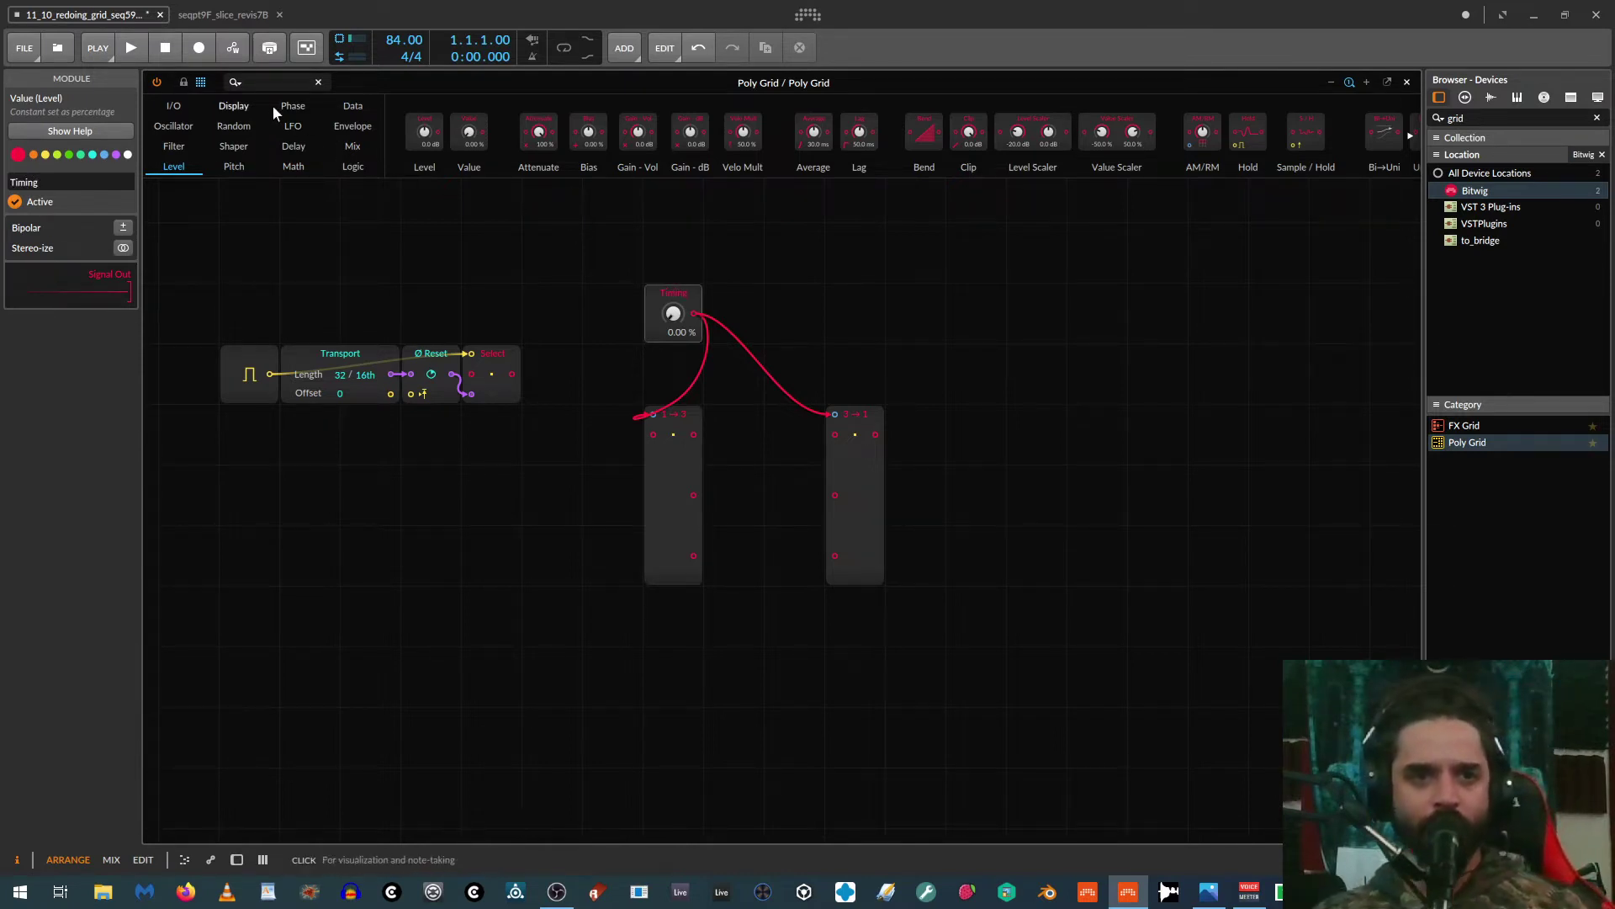
Step: Insert Ø Scaler modules between the first and third ports of Split and Merge, with ratios 2 : 1 and 1 : 2
click(298, 106)
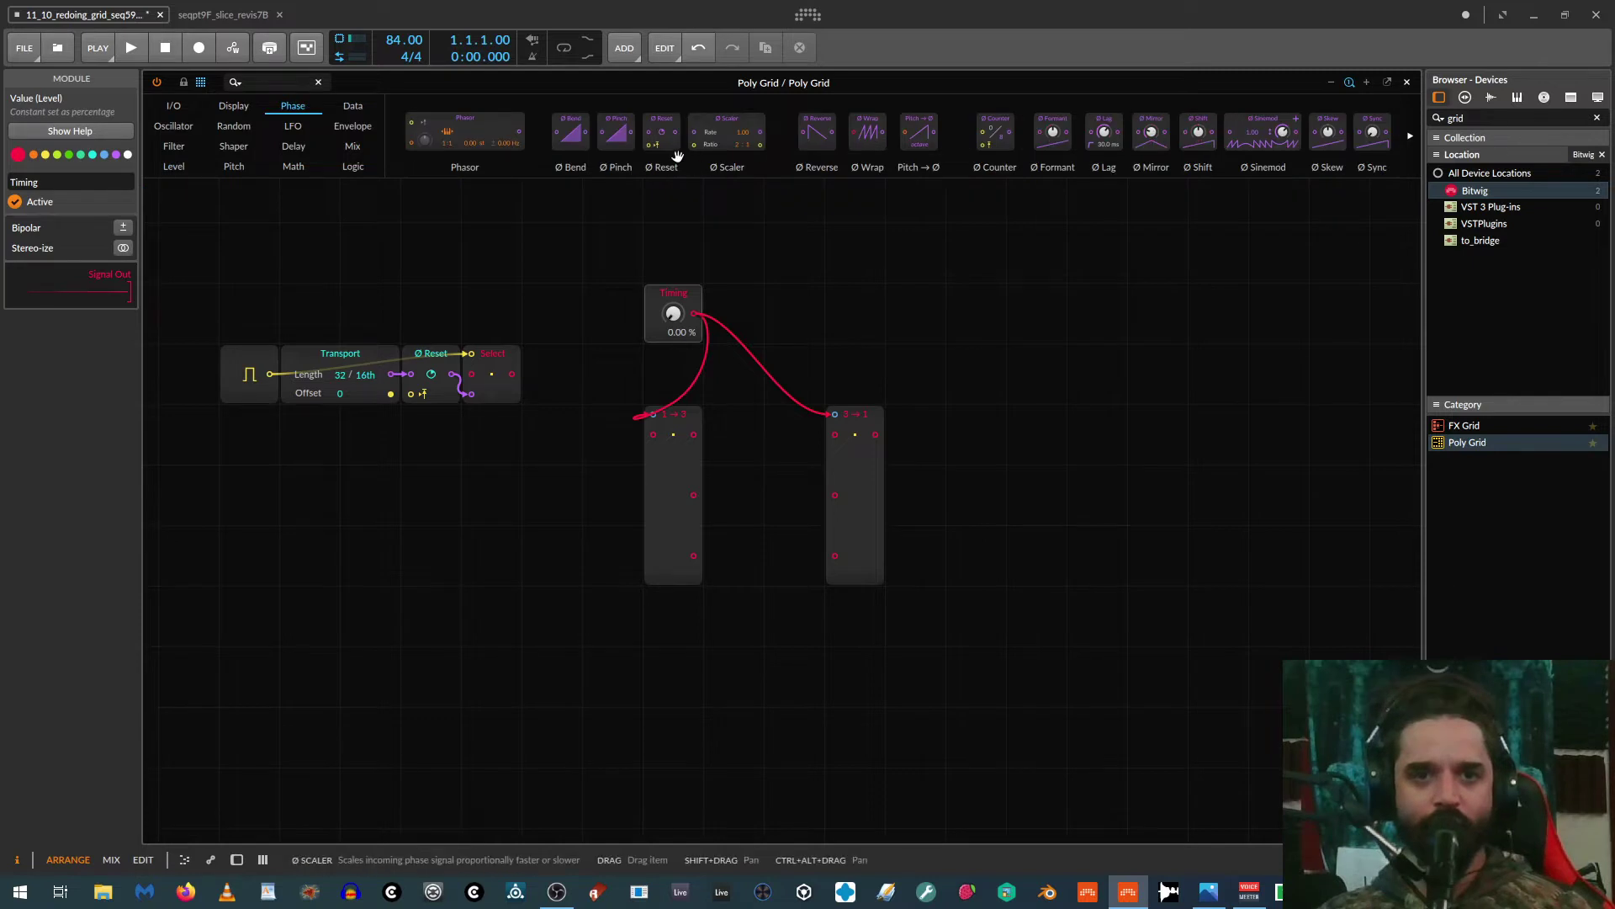
drag(690, 426, 714, 437)
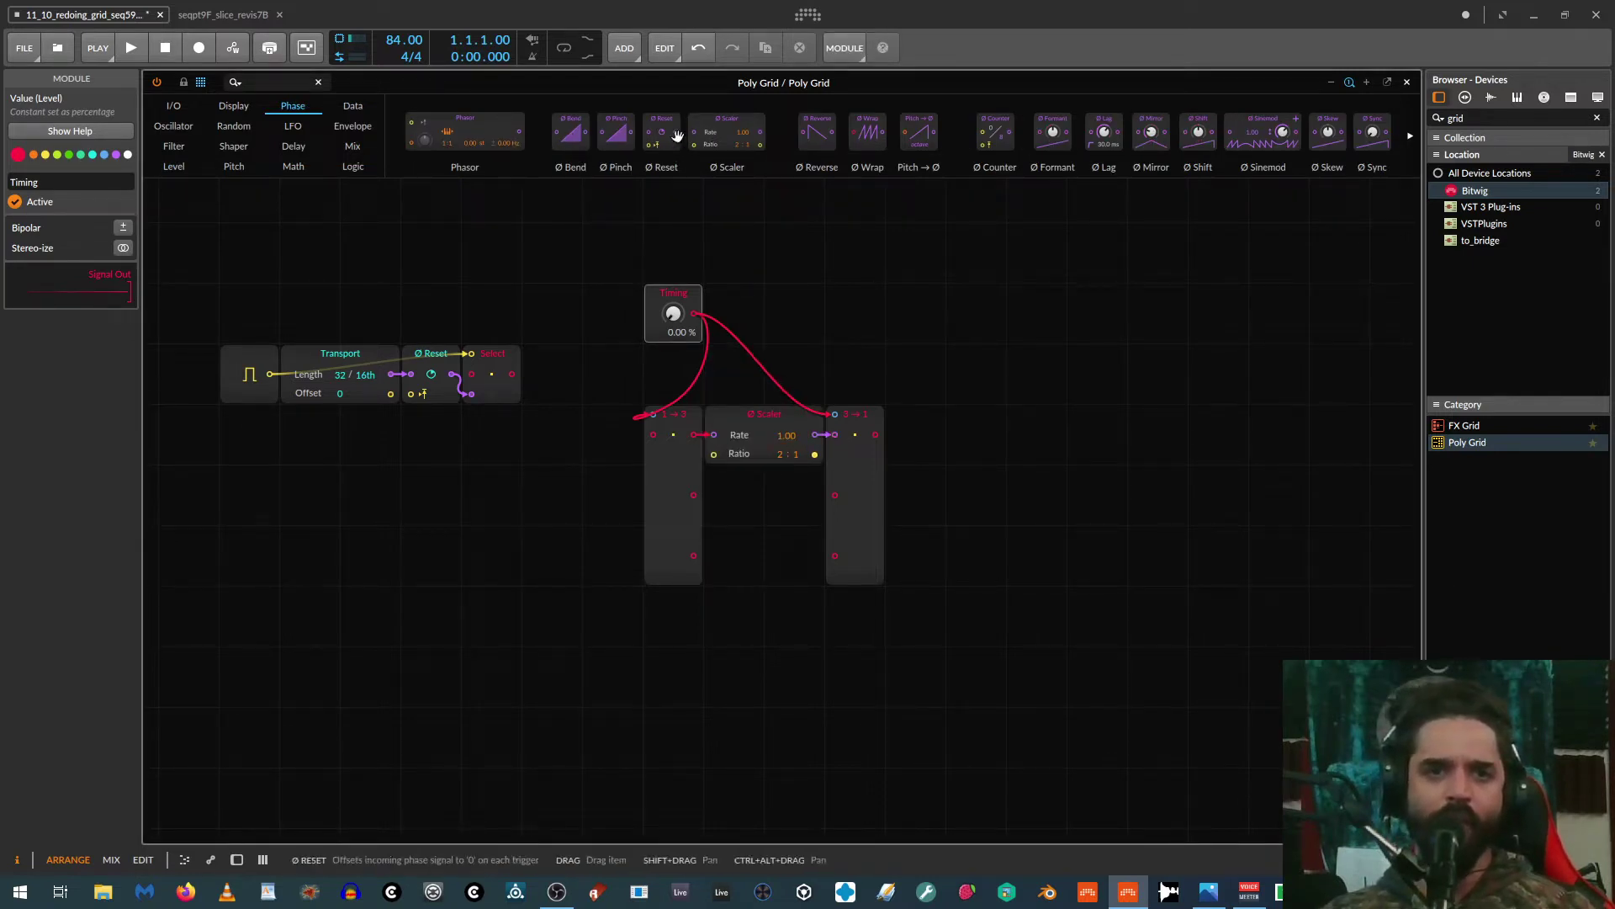
drag(688, 555, 781, 573)
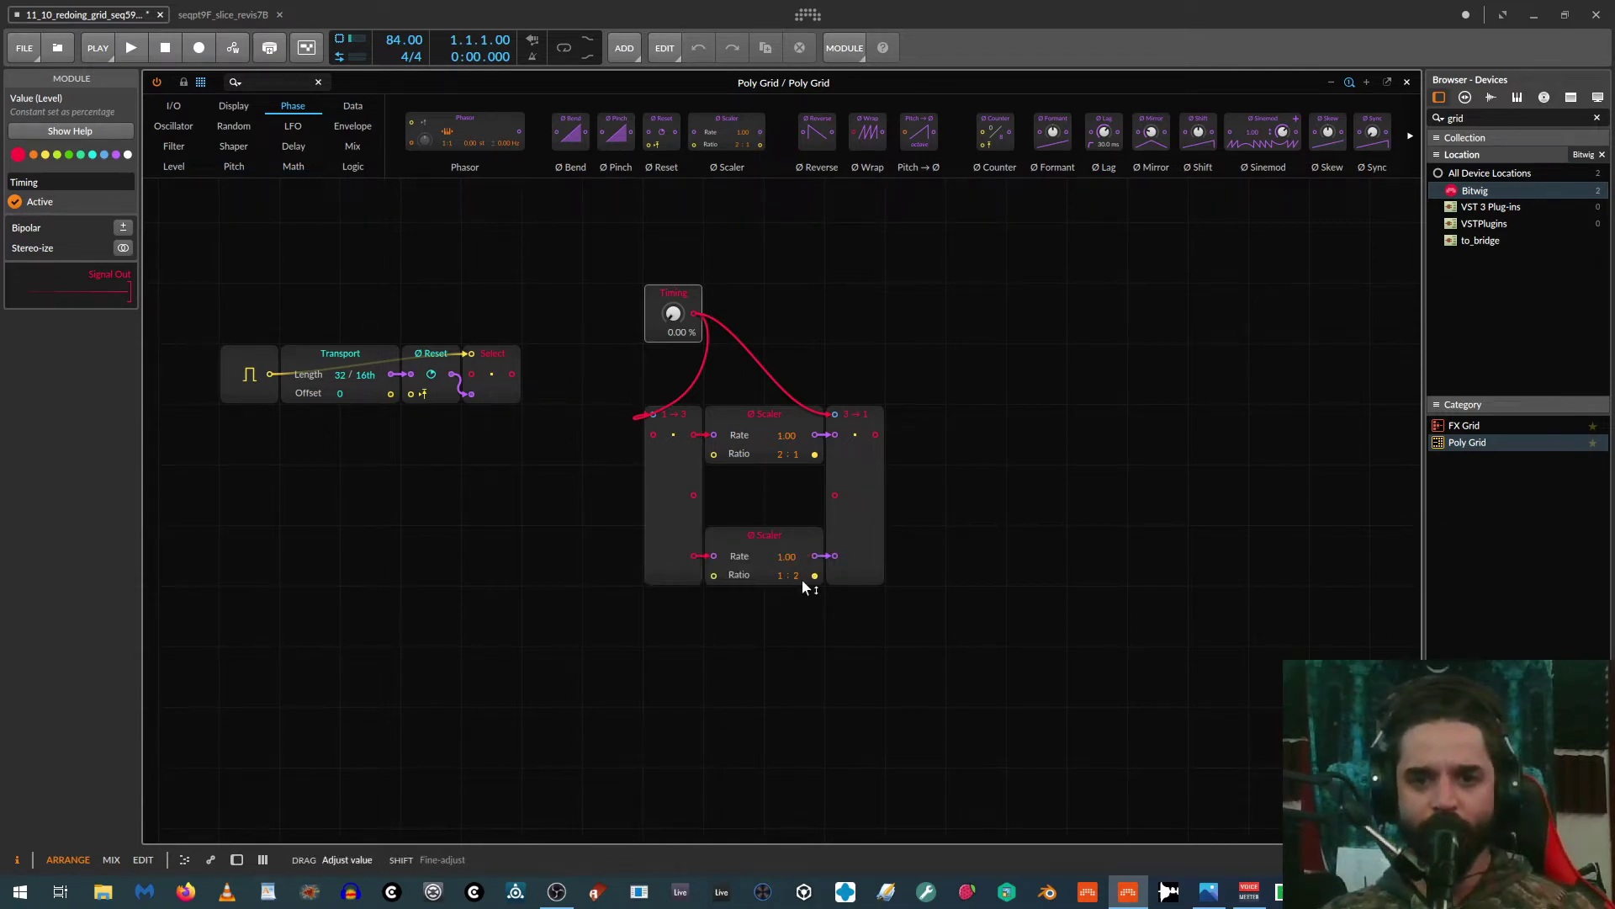
Step: Wire Split's second output straight to Merge's second input, and the Select module's output to Split's signal input
drag(693, 495, 835, 495)
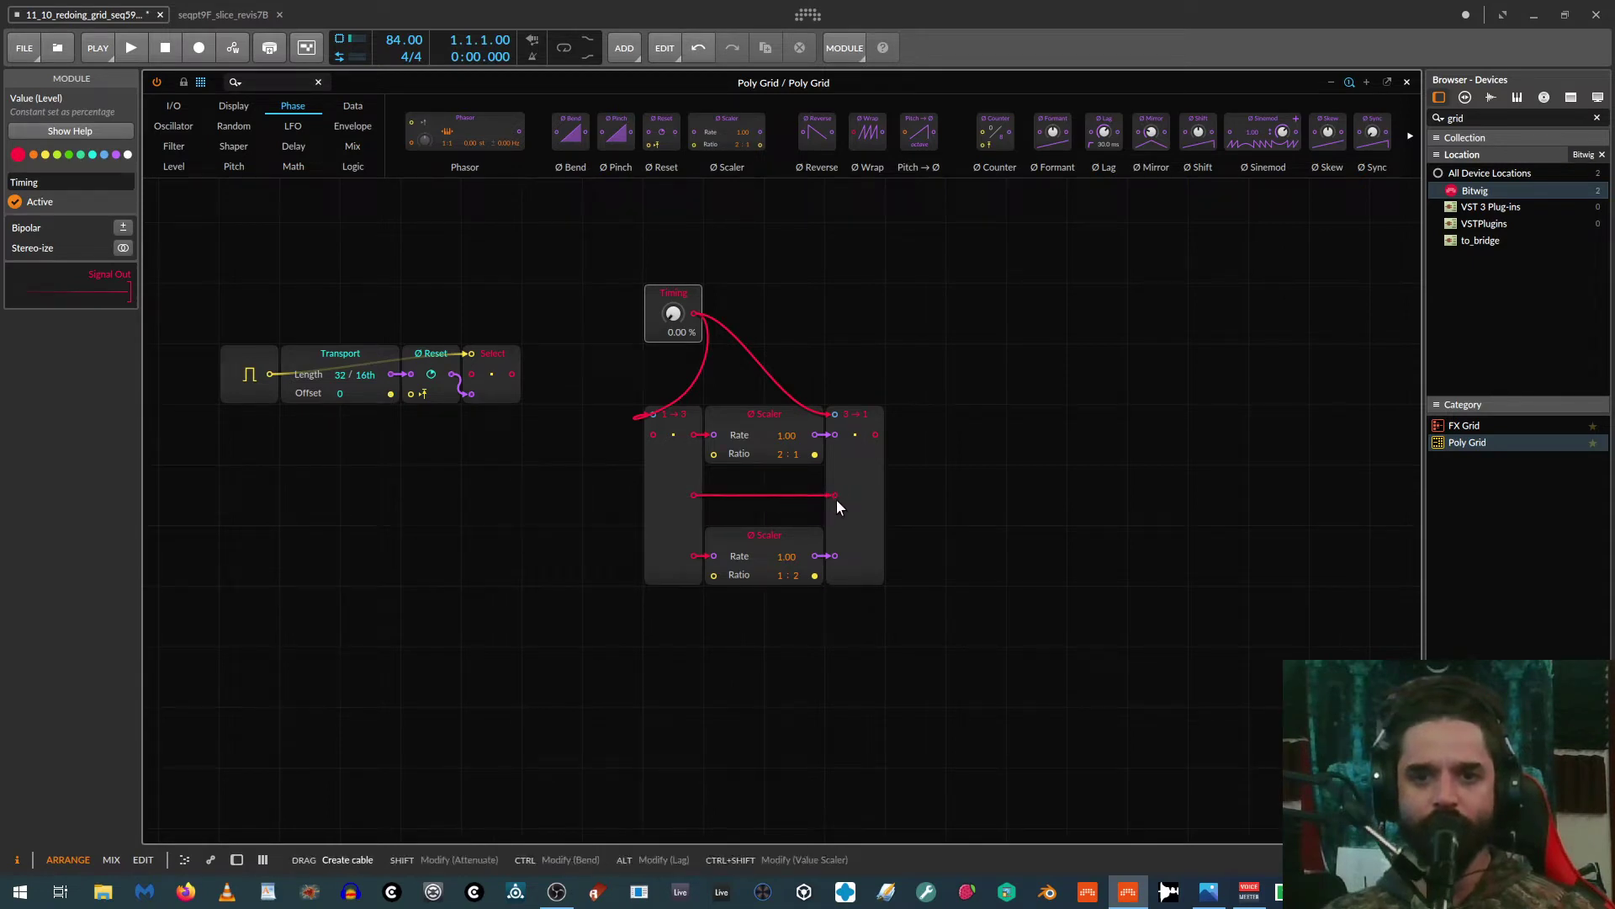
drag(655, 434, 510, 375)
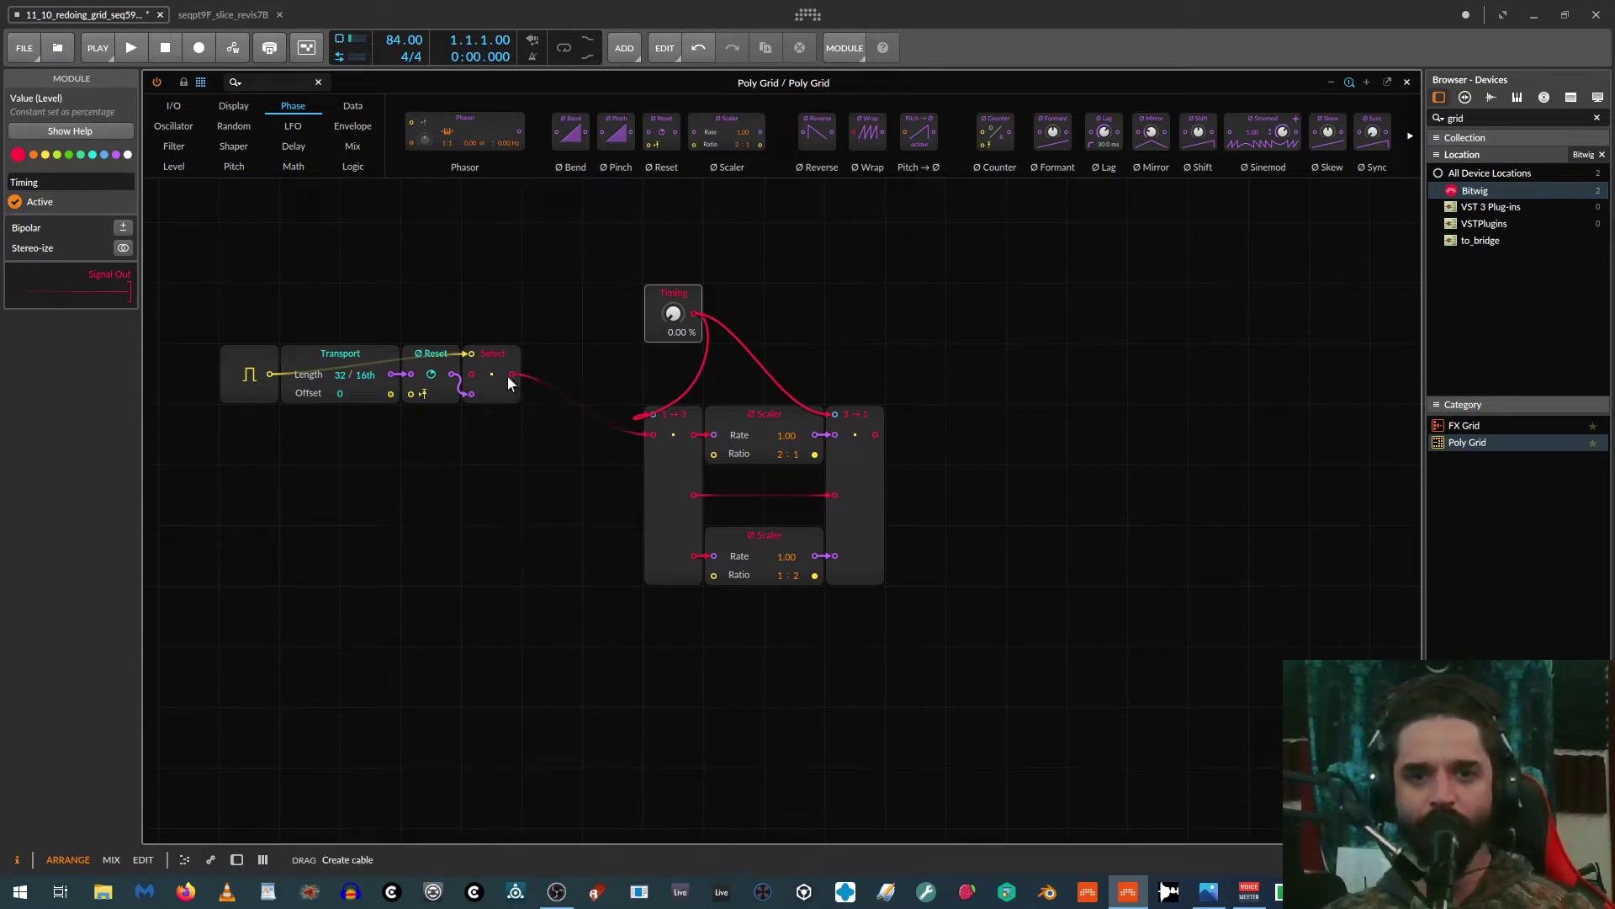
click(507, 375)
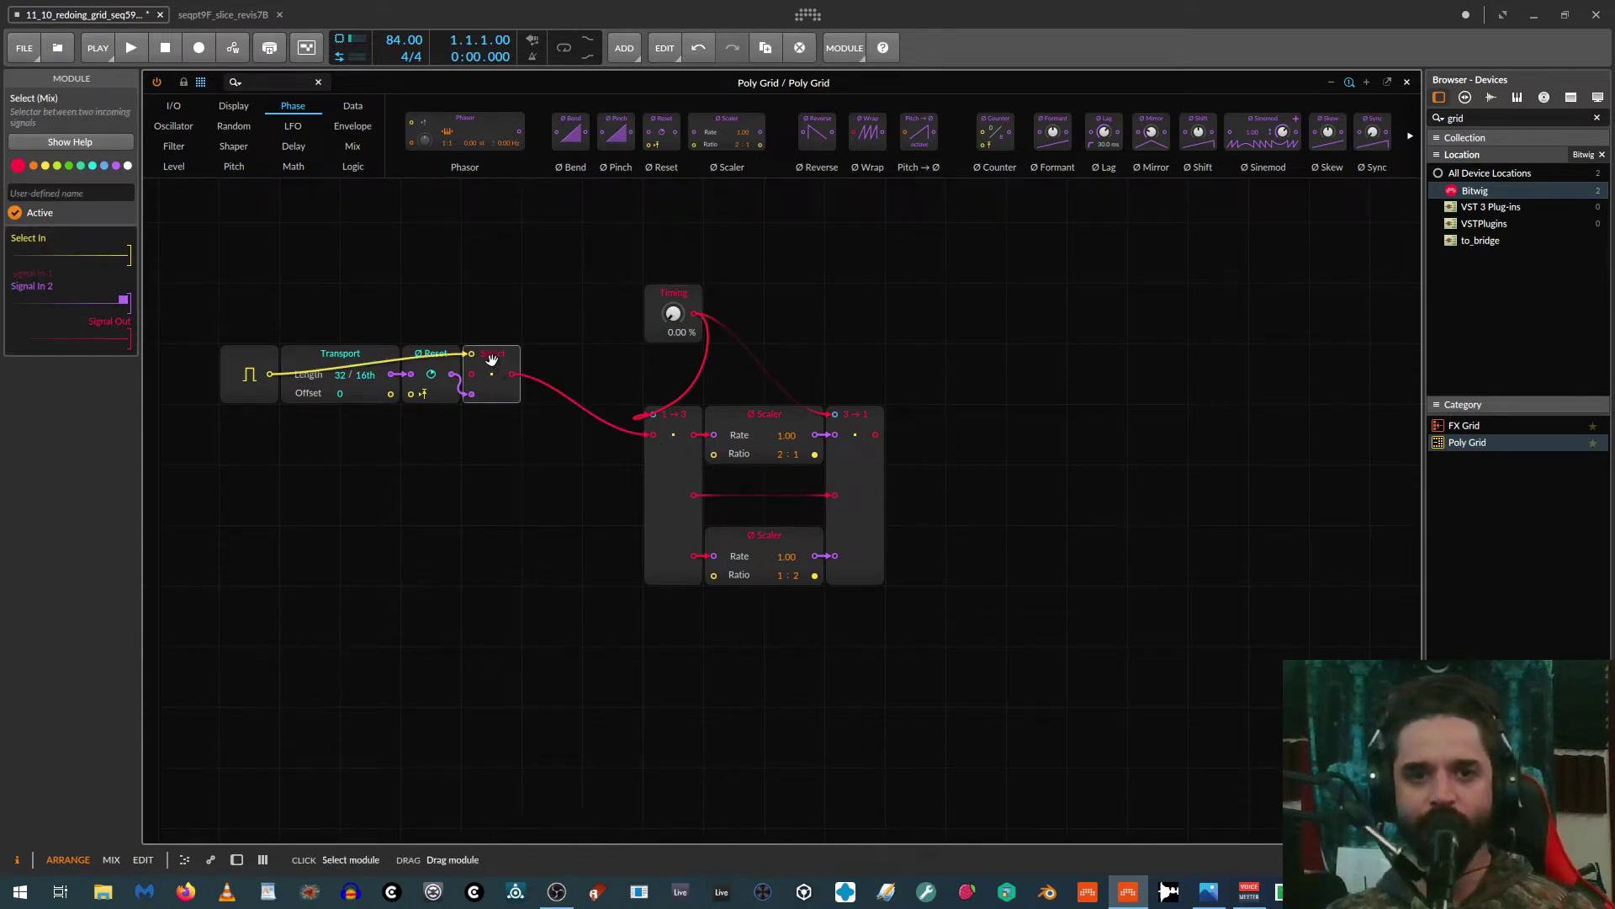
Step: Name the Select module after the transport phase global_time
click(35, 193)
text(global)
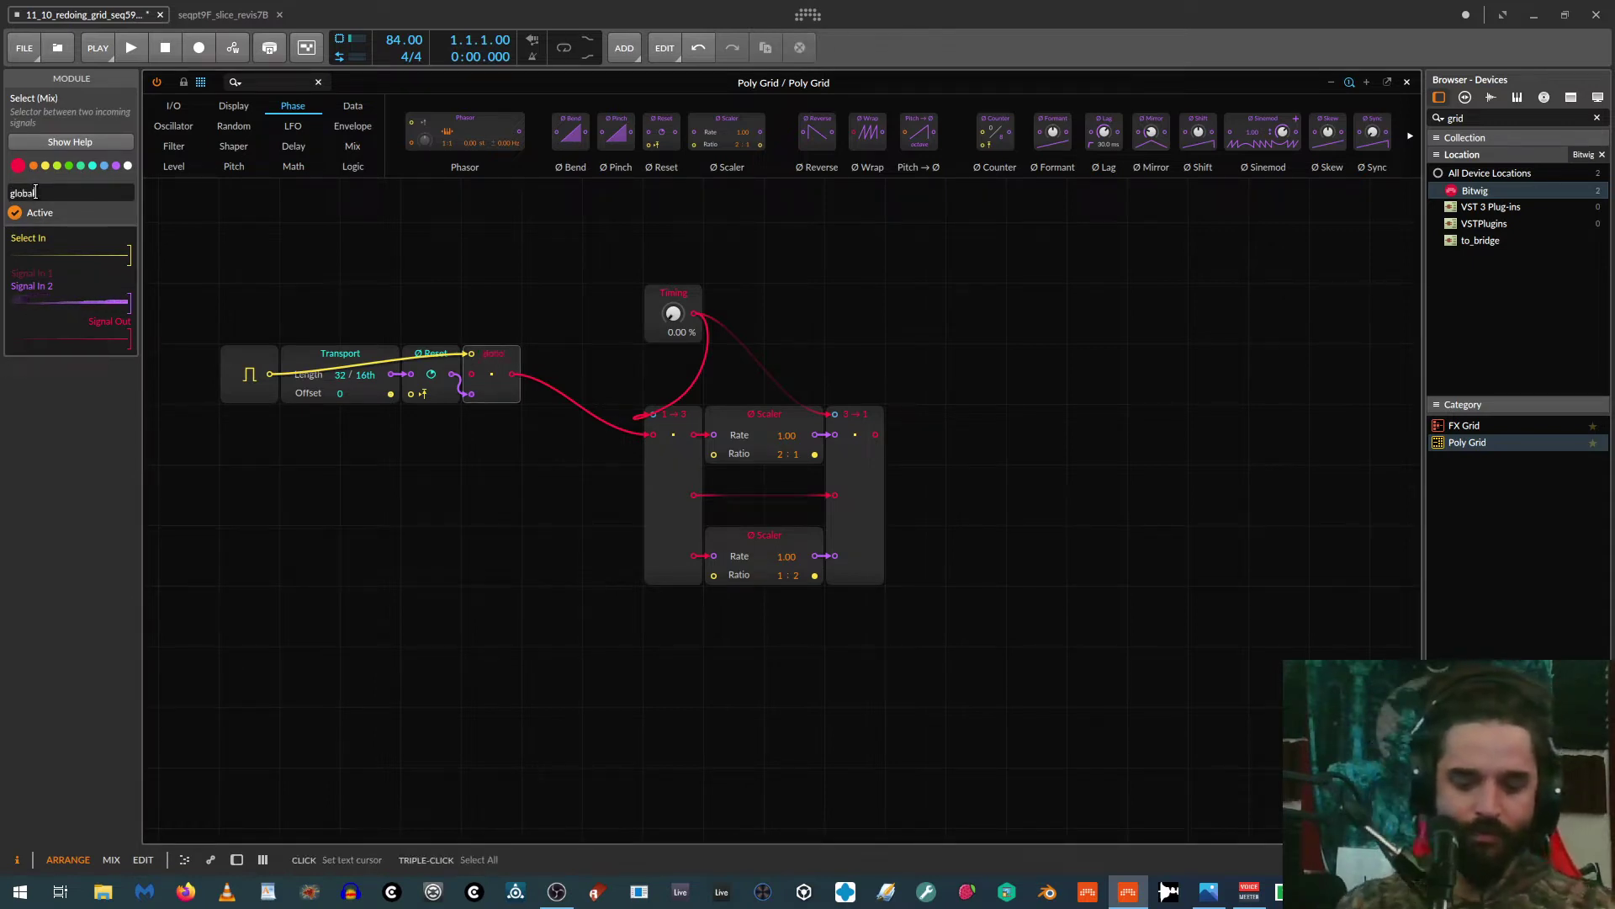
text(_time)
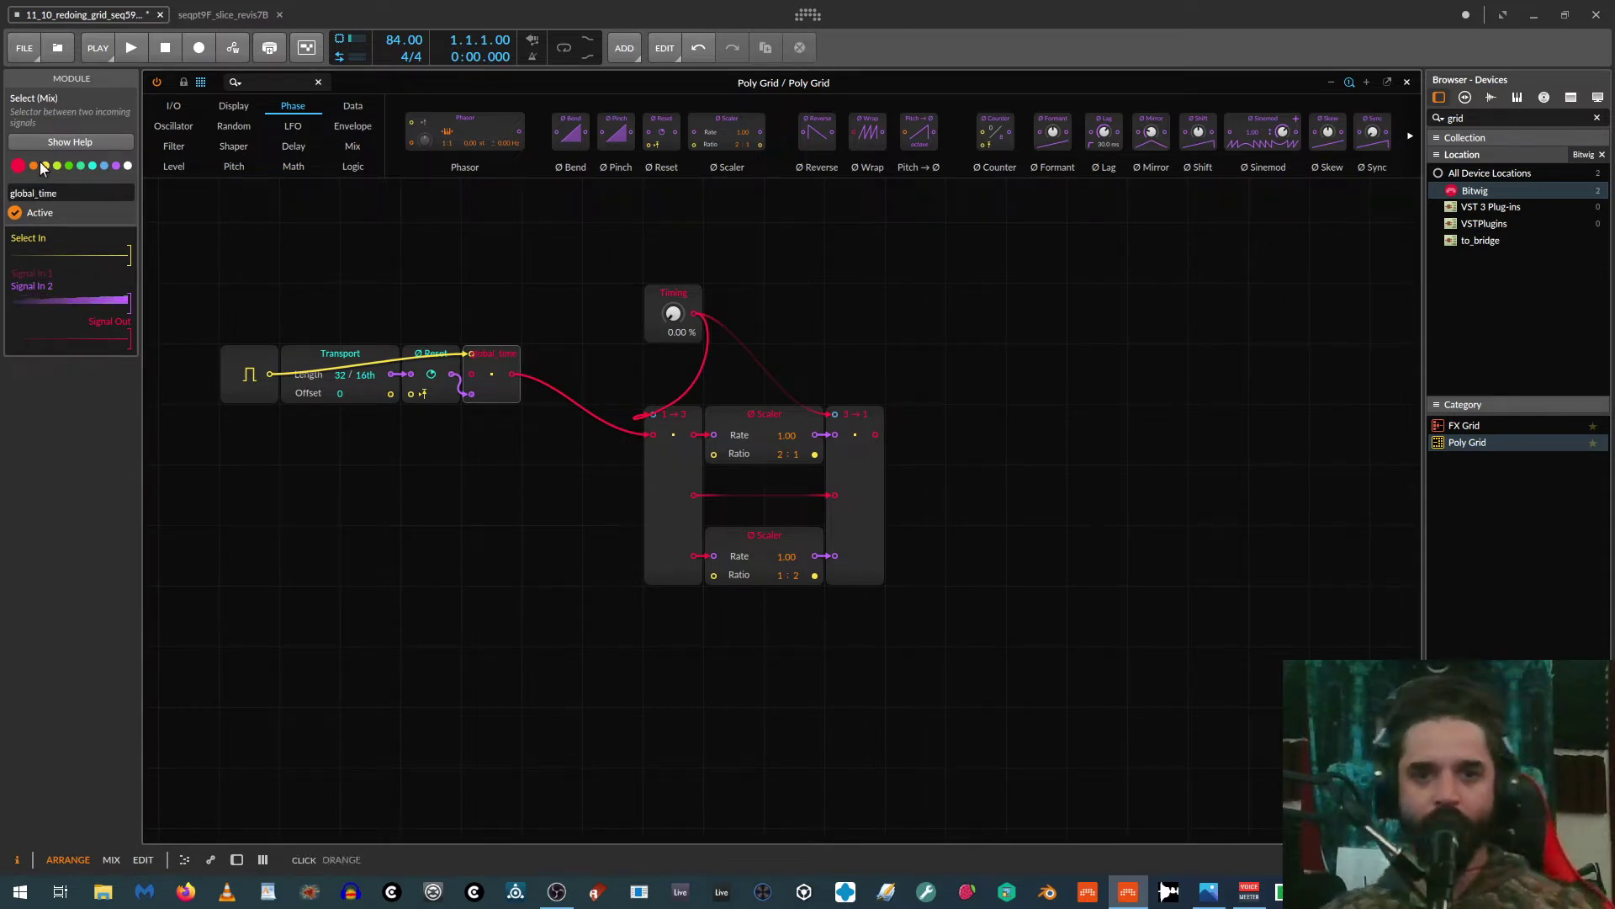
Step: Add a greater-than (>) comparator beyond the Merge module and place a Ø Shift module directly before it
drag(1019, 438, 736, 415)
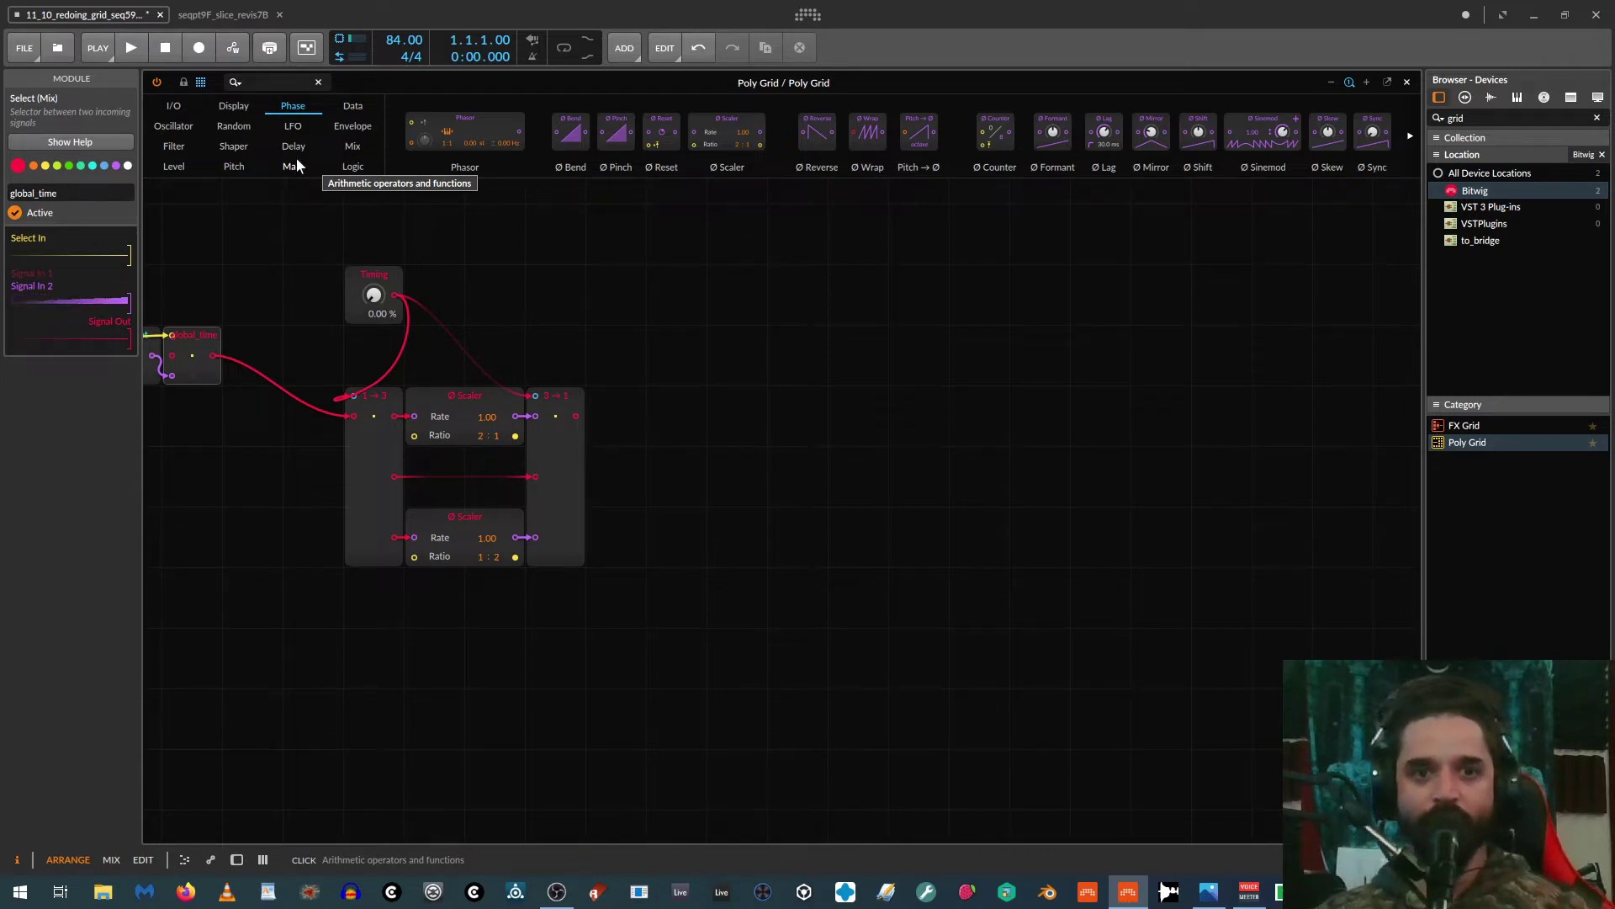
drag(477, 332, 796, 322)
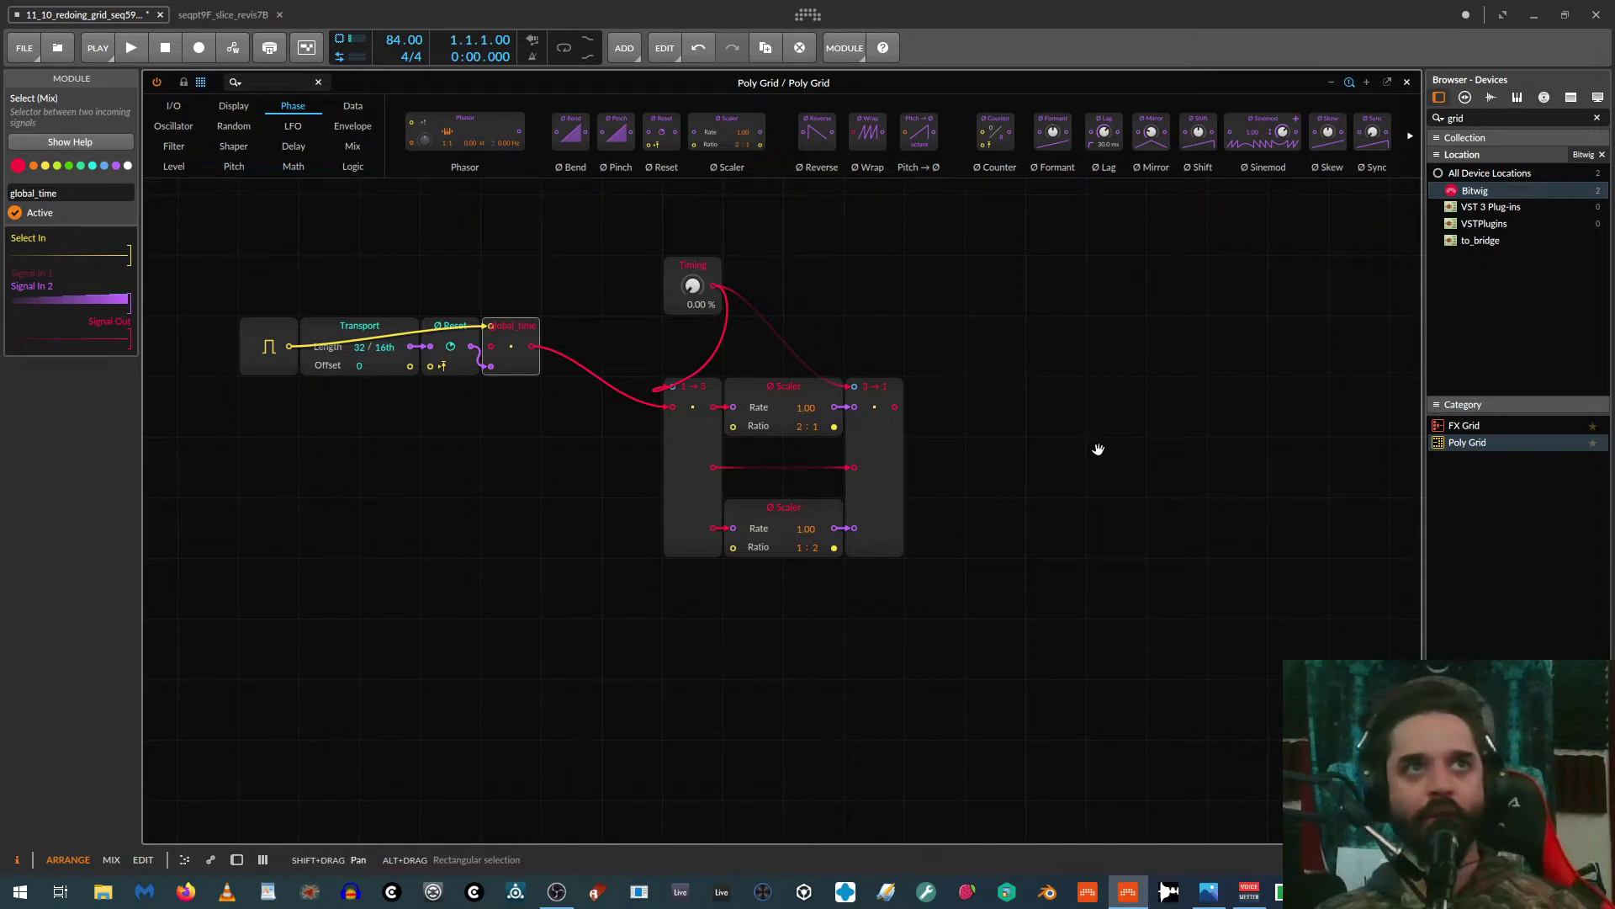
drag(1084, 446, 893, 427)
click(351, 165)
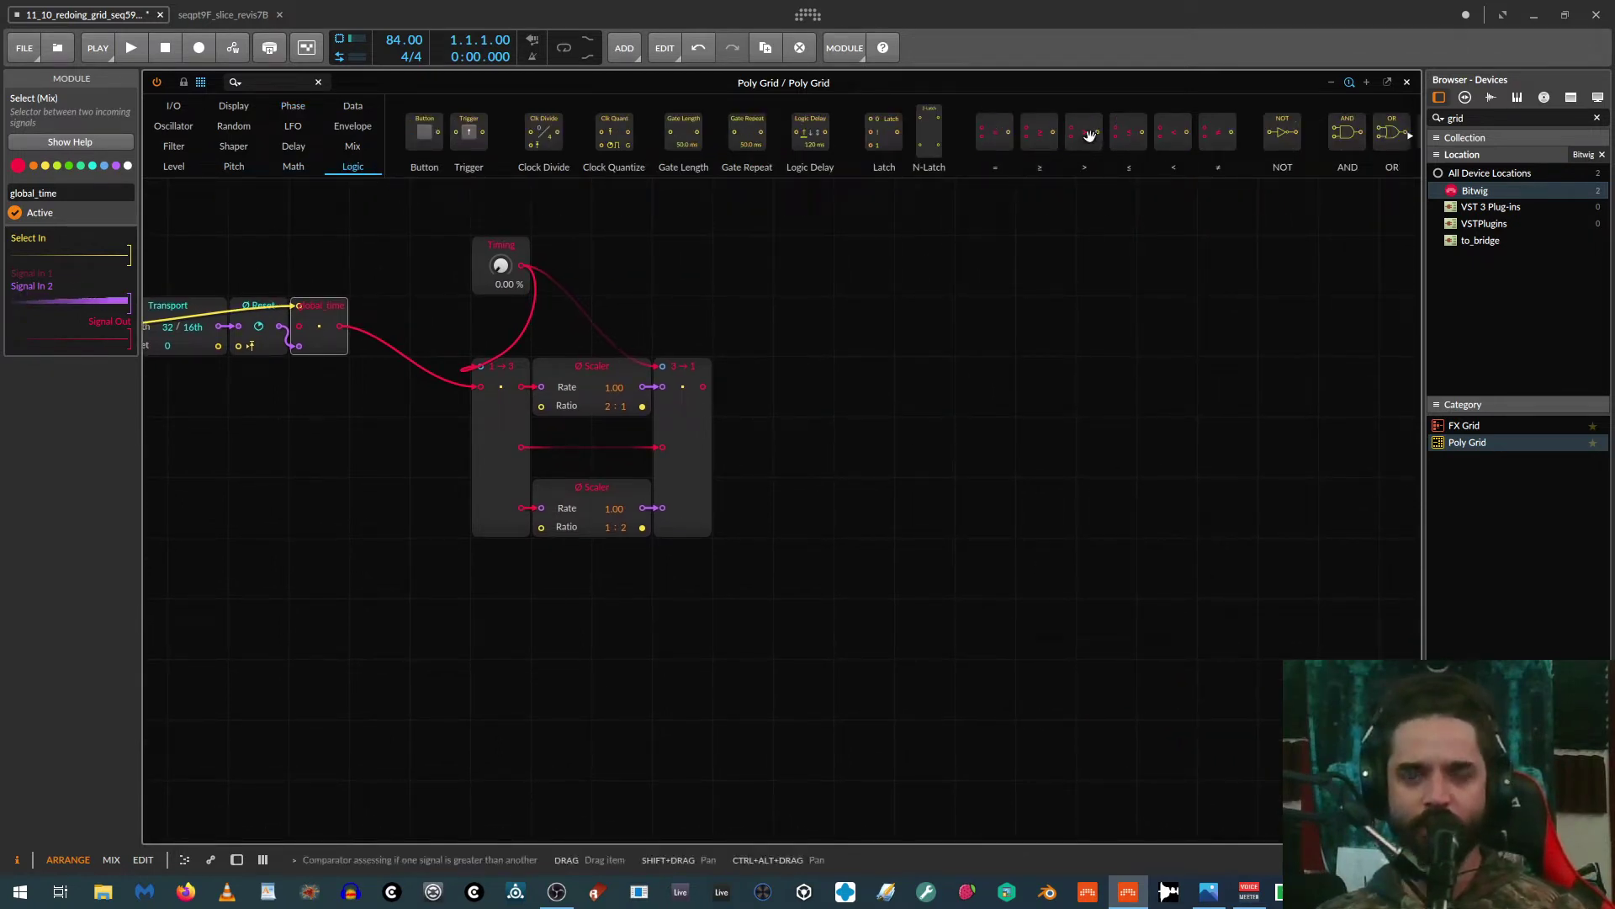
drag(1088, 136, 926, 366)
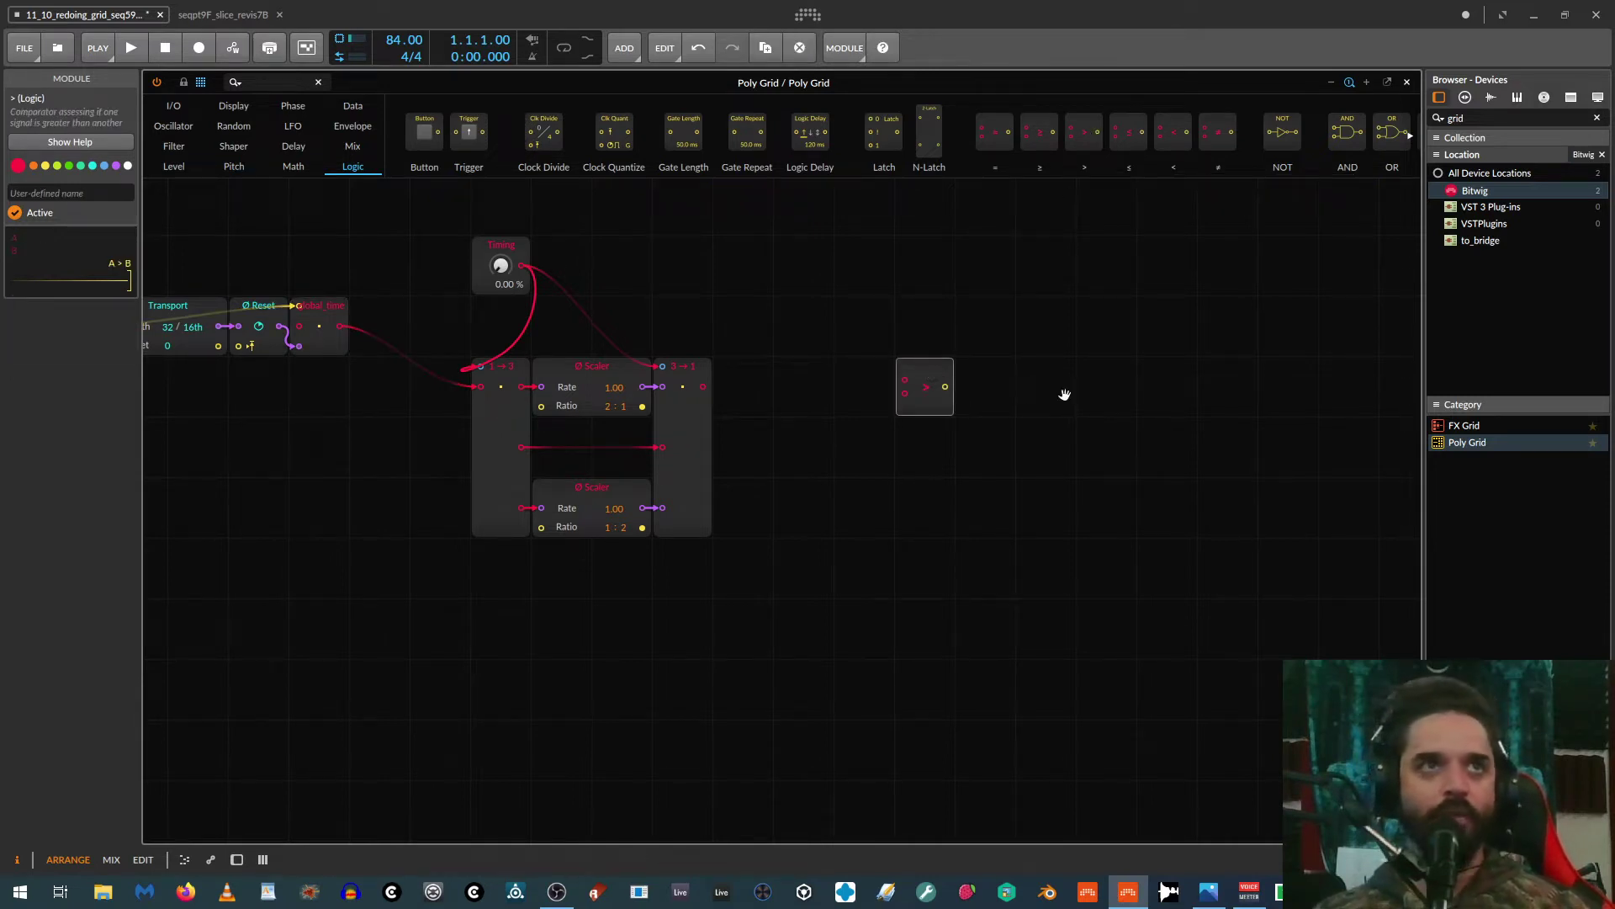
drag(1063, 397, 972, 393)
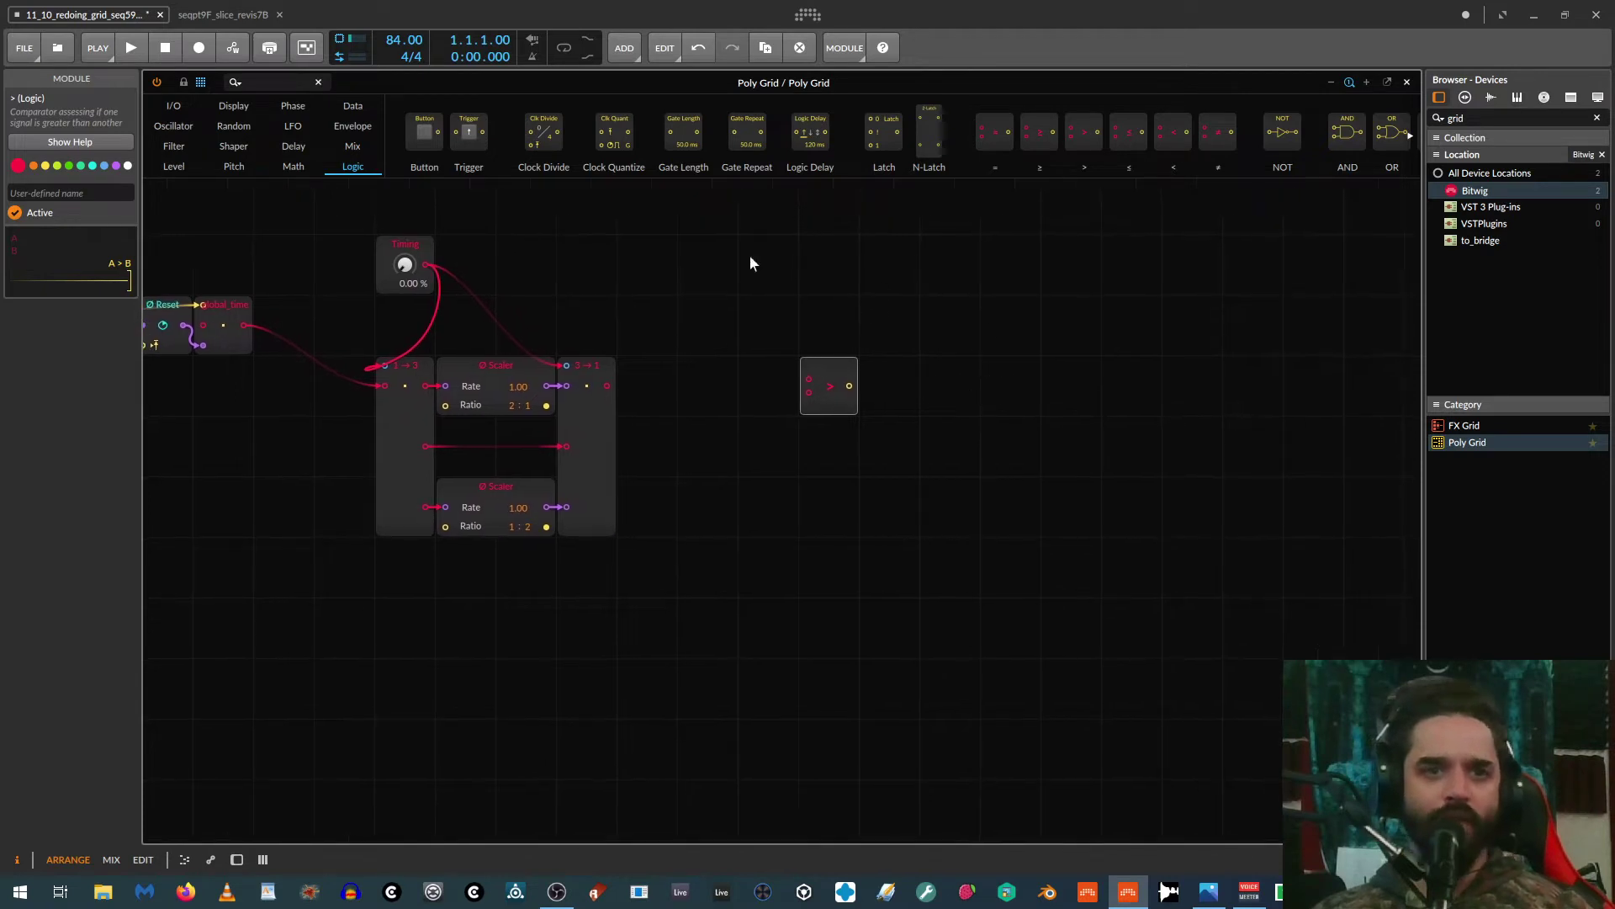
click(293, 166)
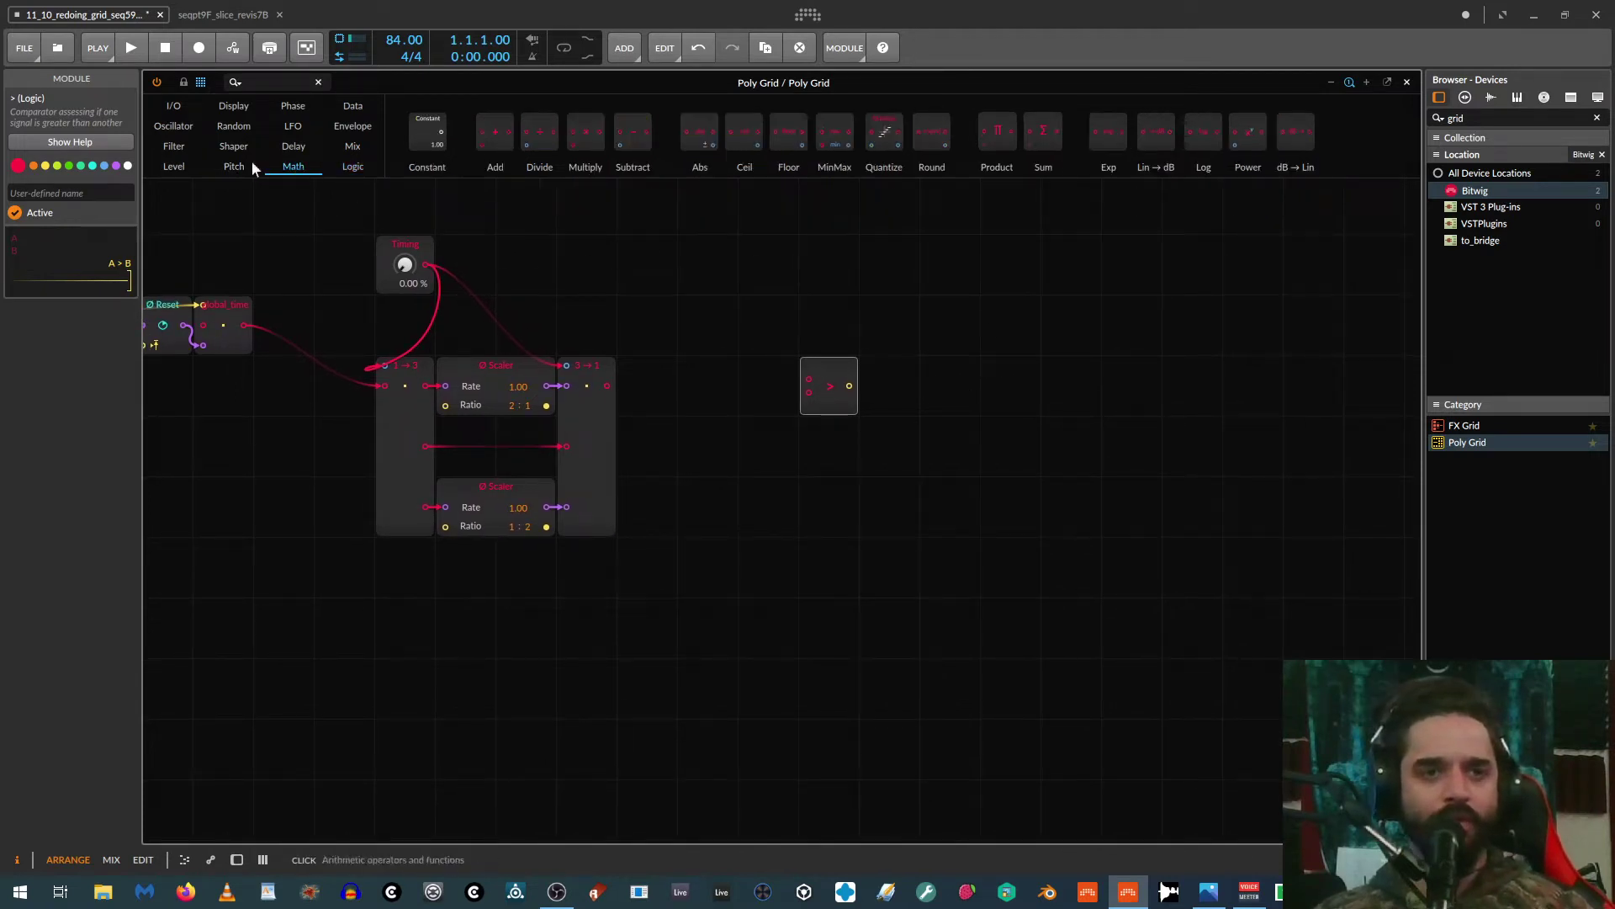
click(177, 166)
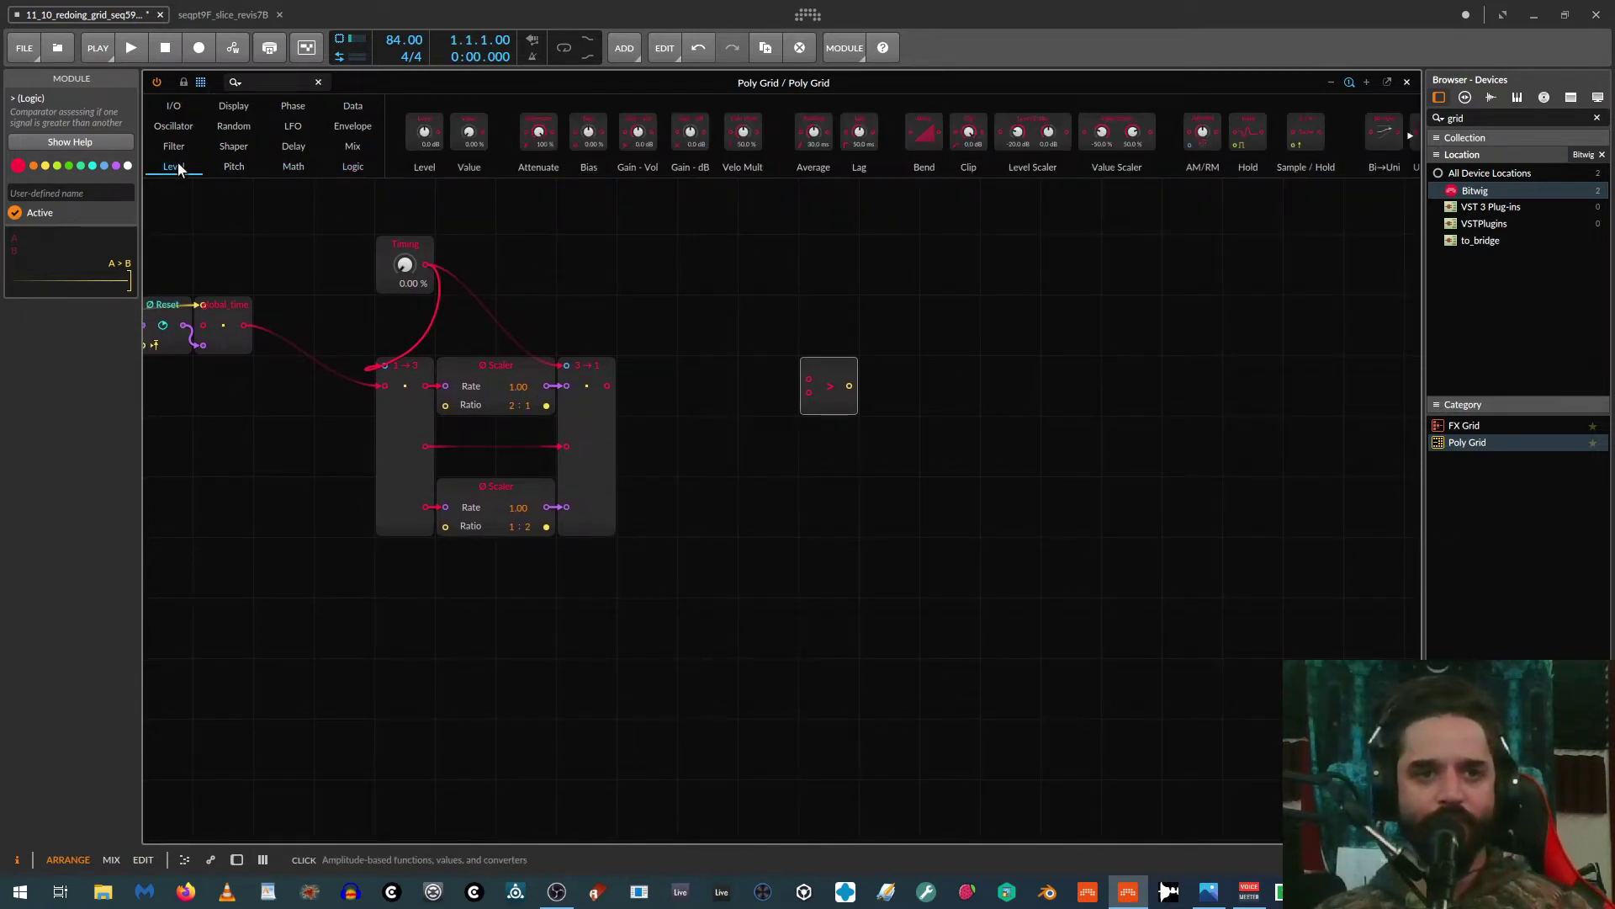
click(294, 106)
scroll(880, 159, down, 1)
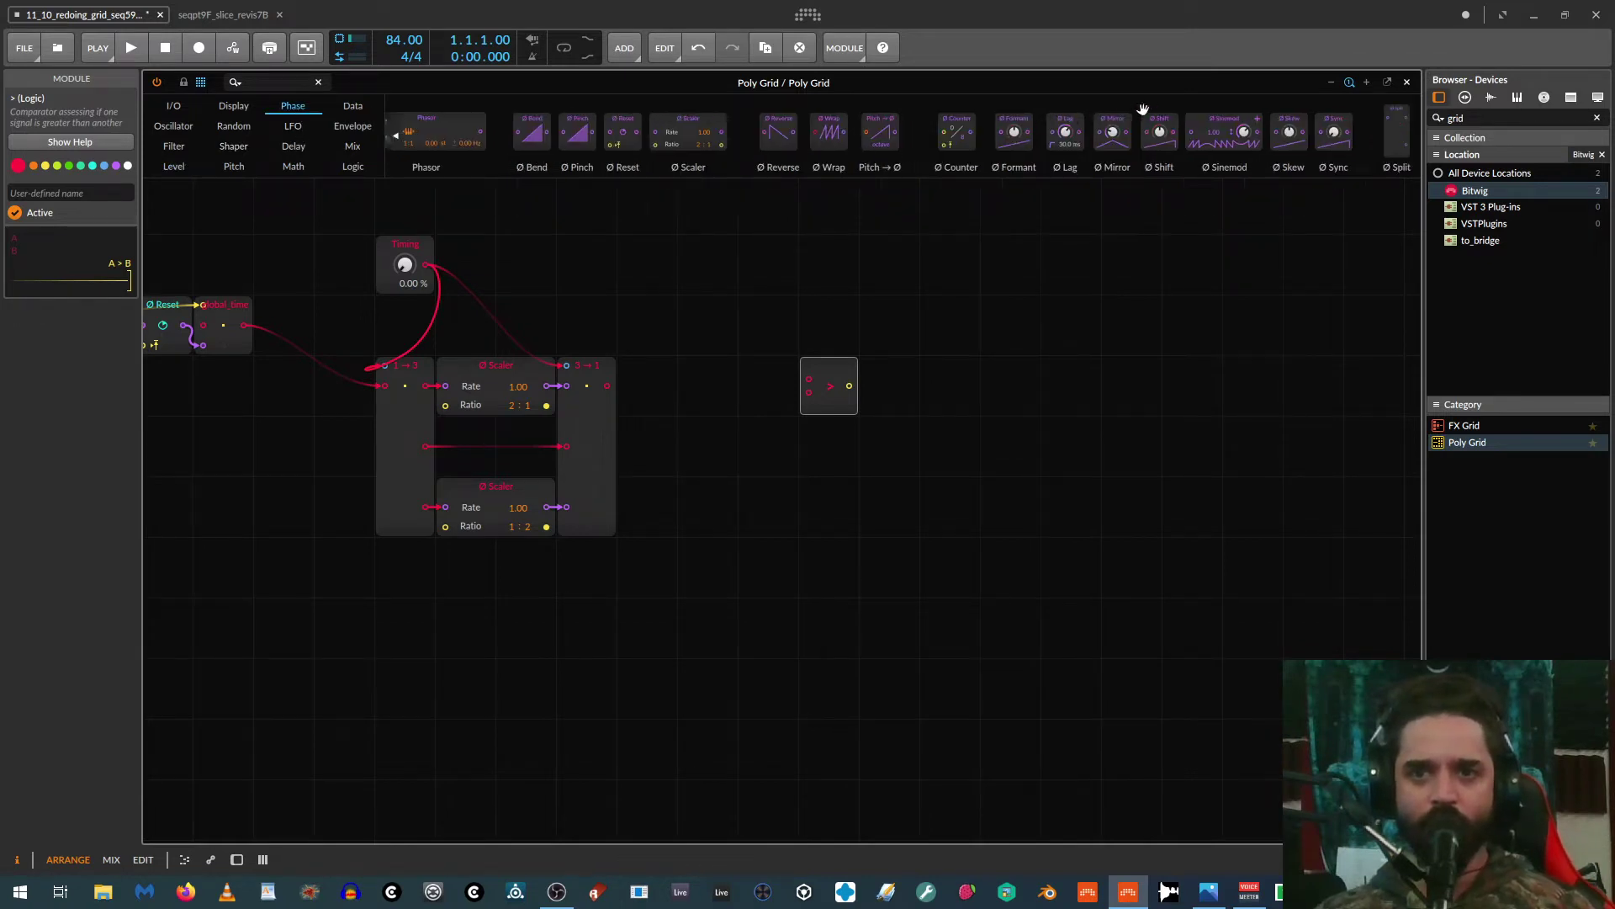
drag(1160, 132, 765, 391)
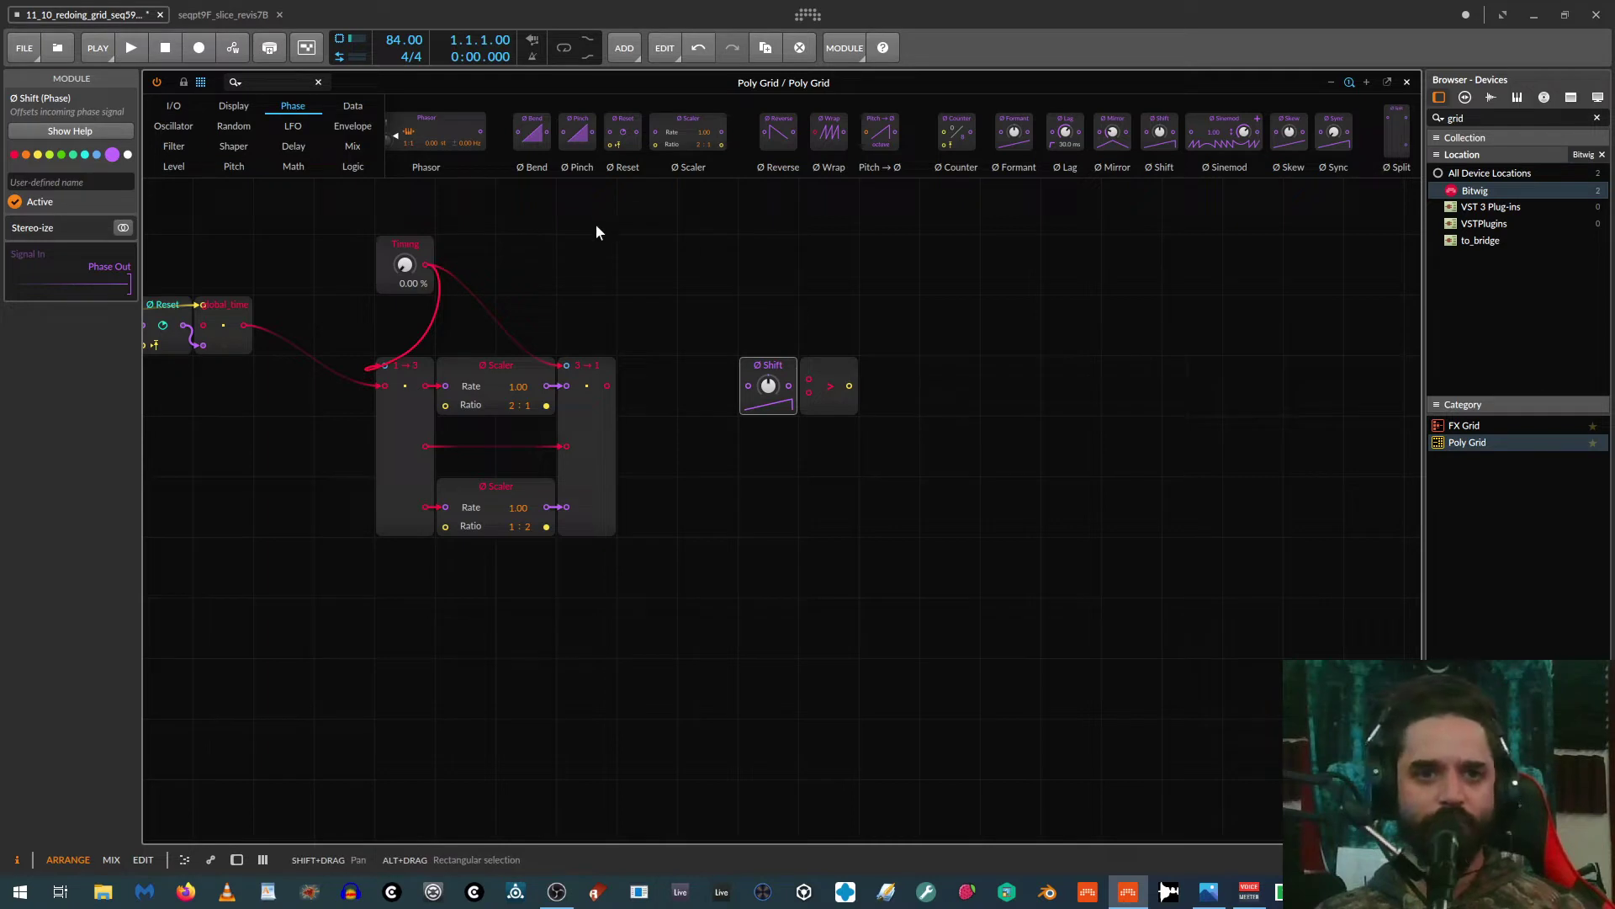
Step: Extend the row after the > comparator with a ≤ comparator, an AND gate and a Select module
click(352, 167)
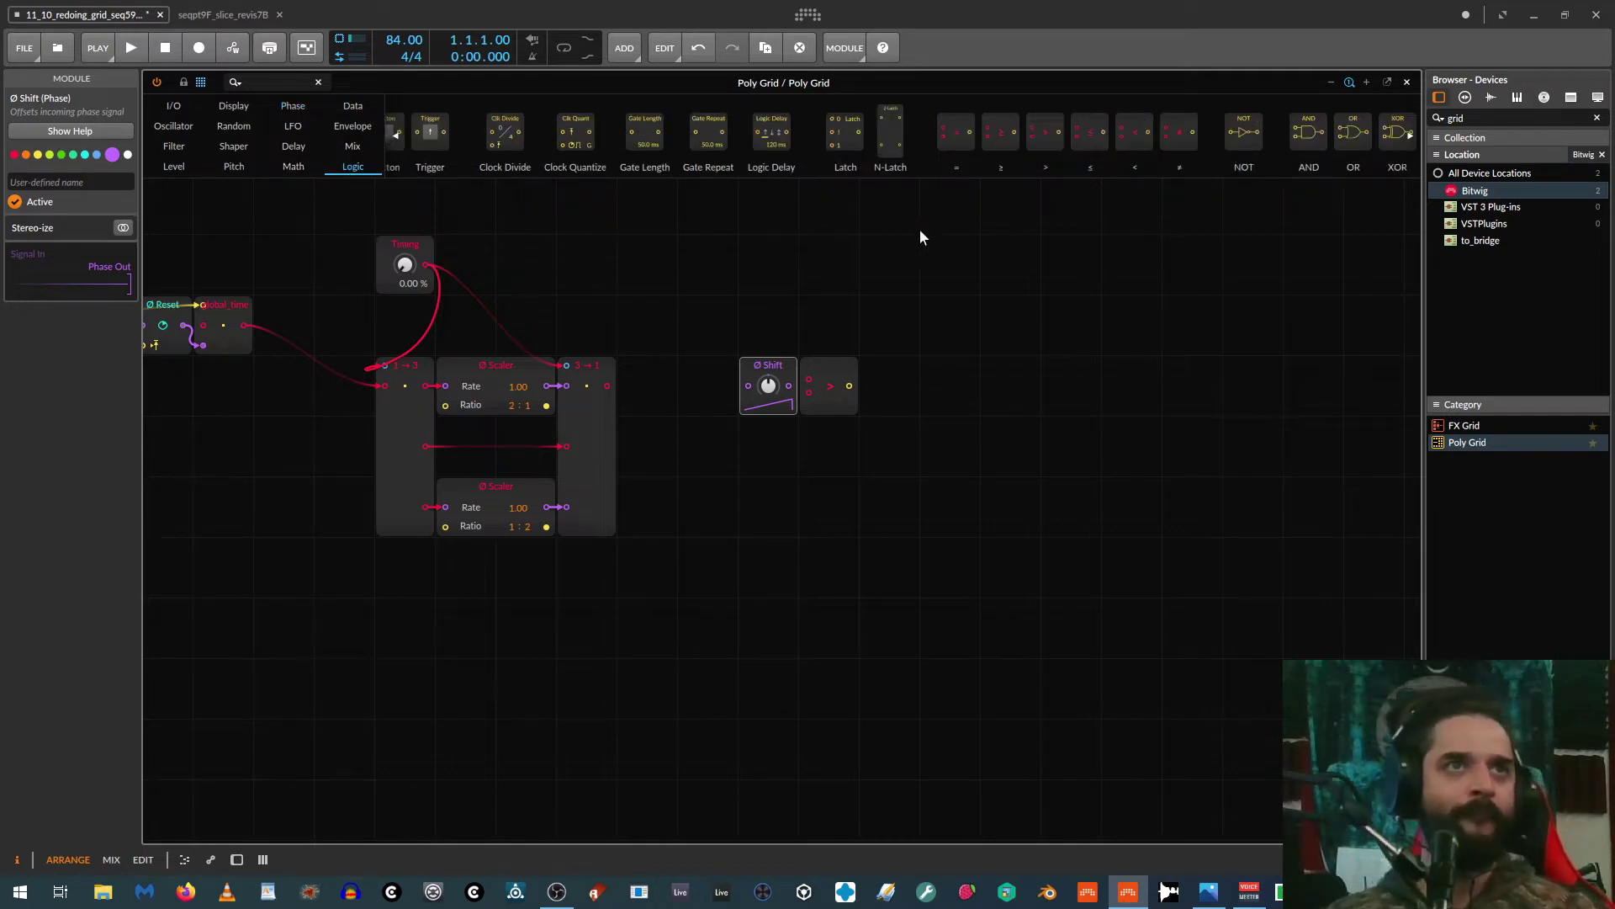
drag(1091, 132, 866, 402)
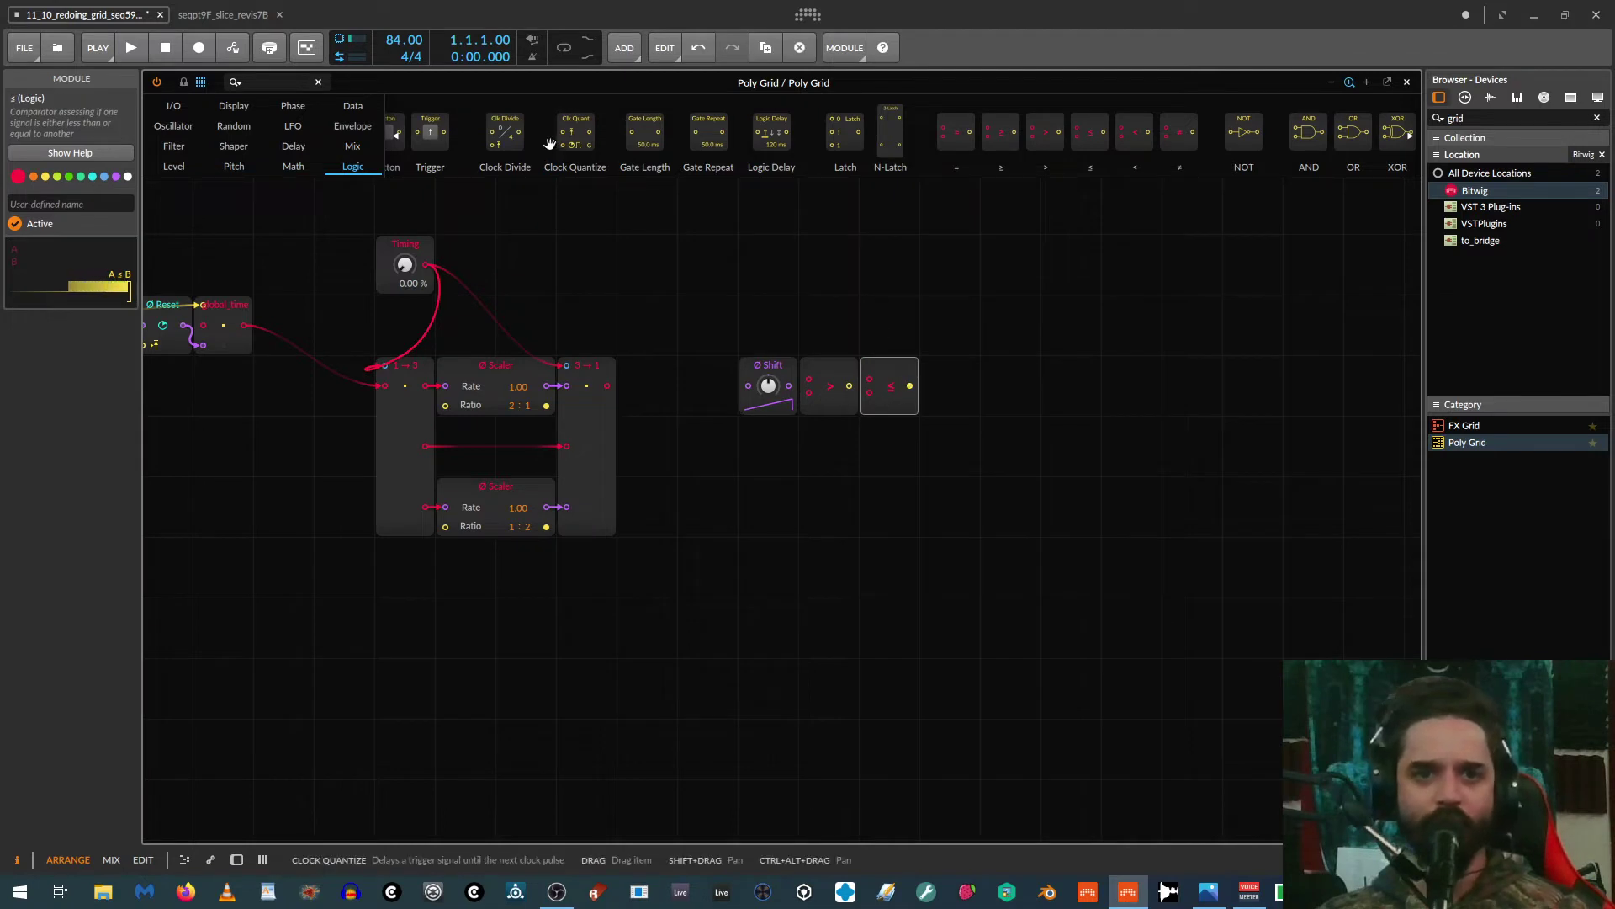
drag(1083, 147, 841, 150)
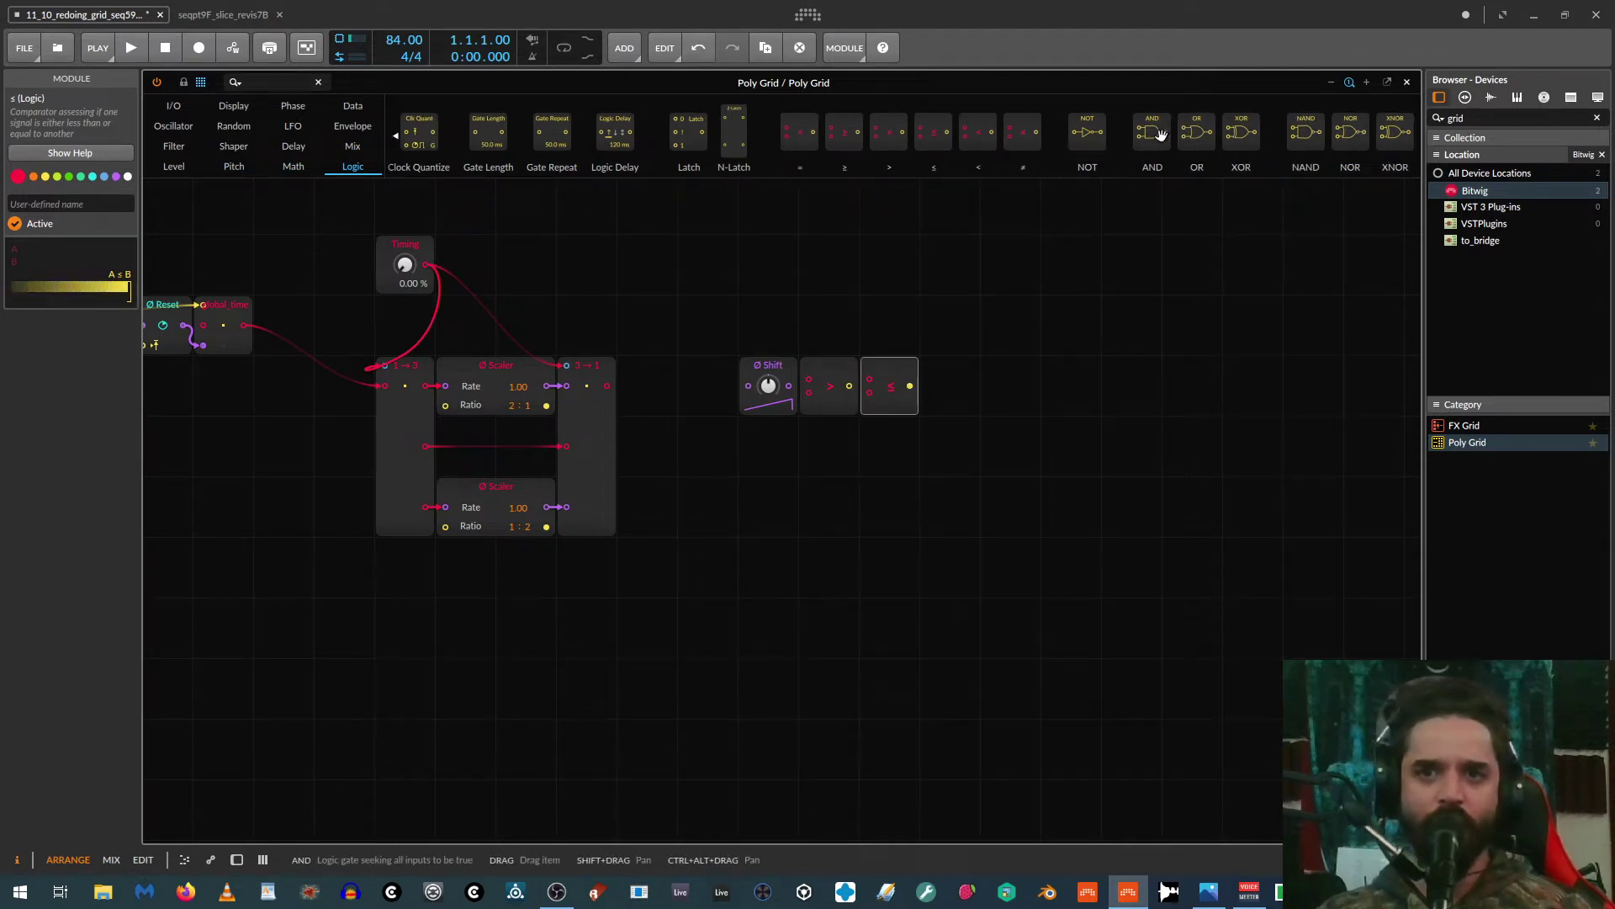
drag(1161, 135, 933, 401)
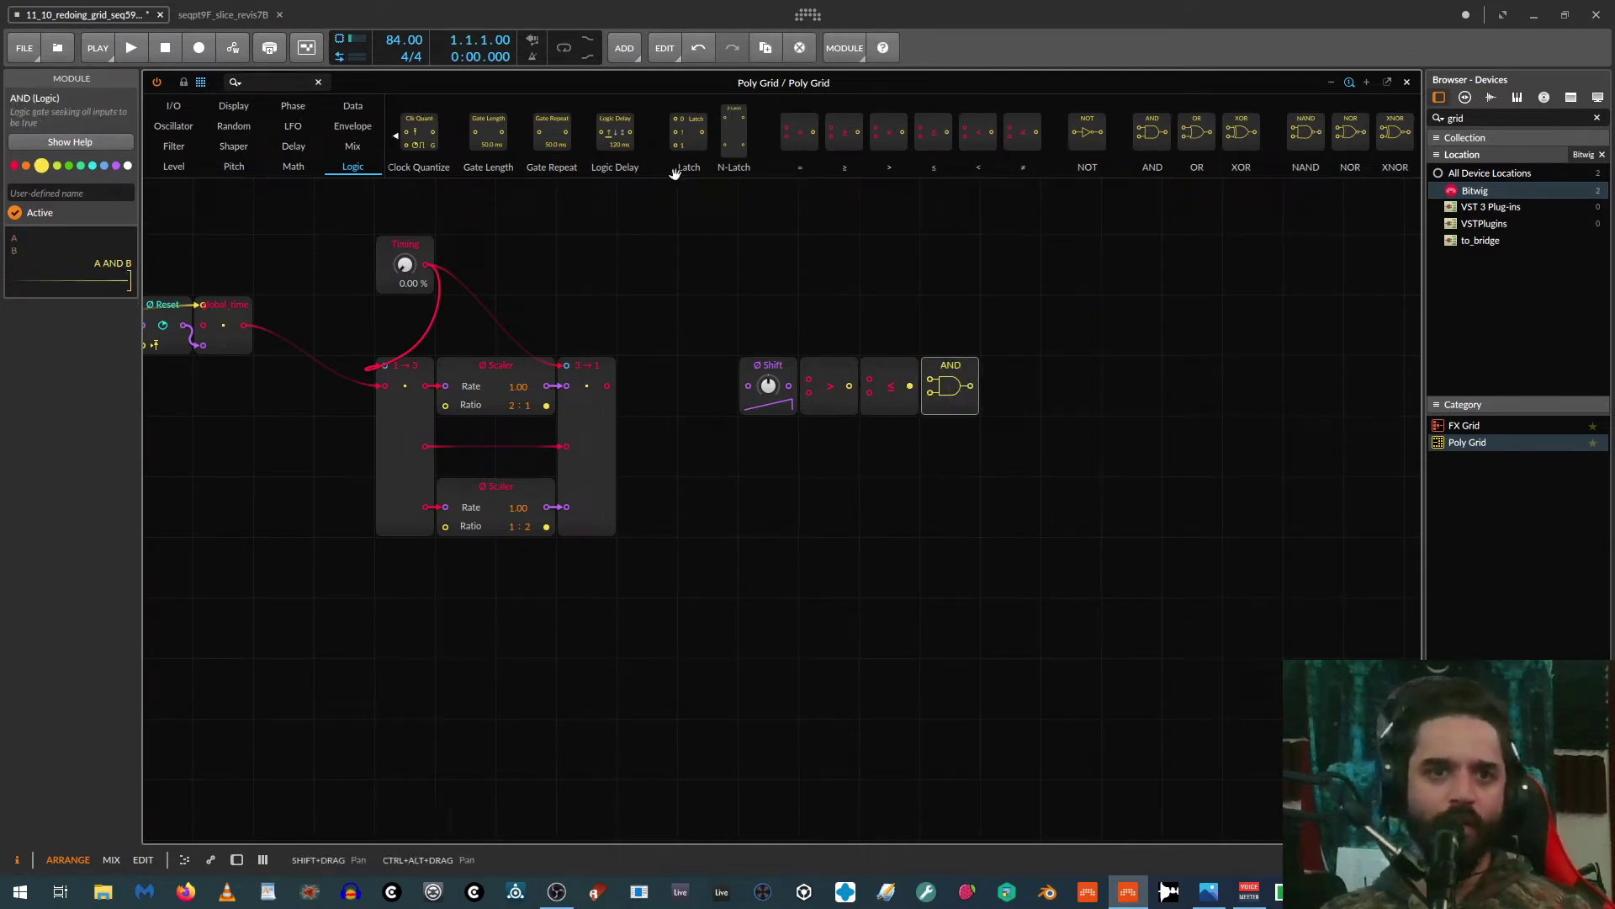
click(353, 145)
drag(687, 132, 1018, 379)
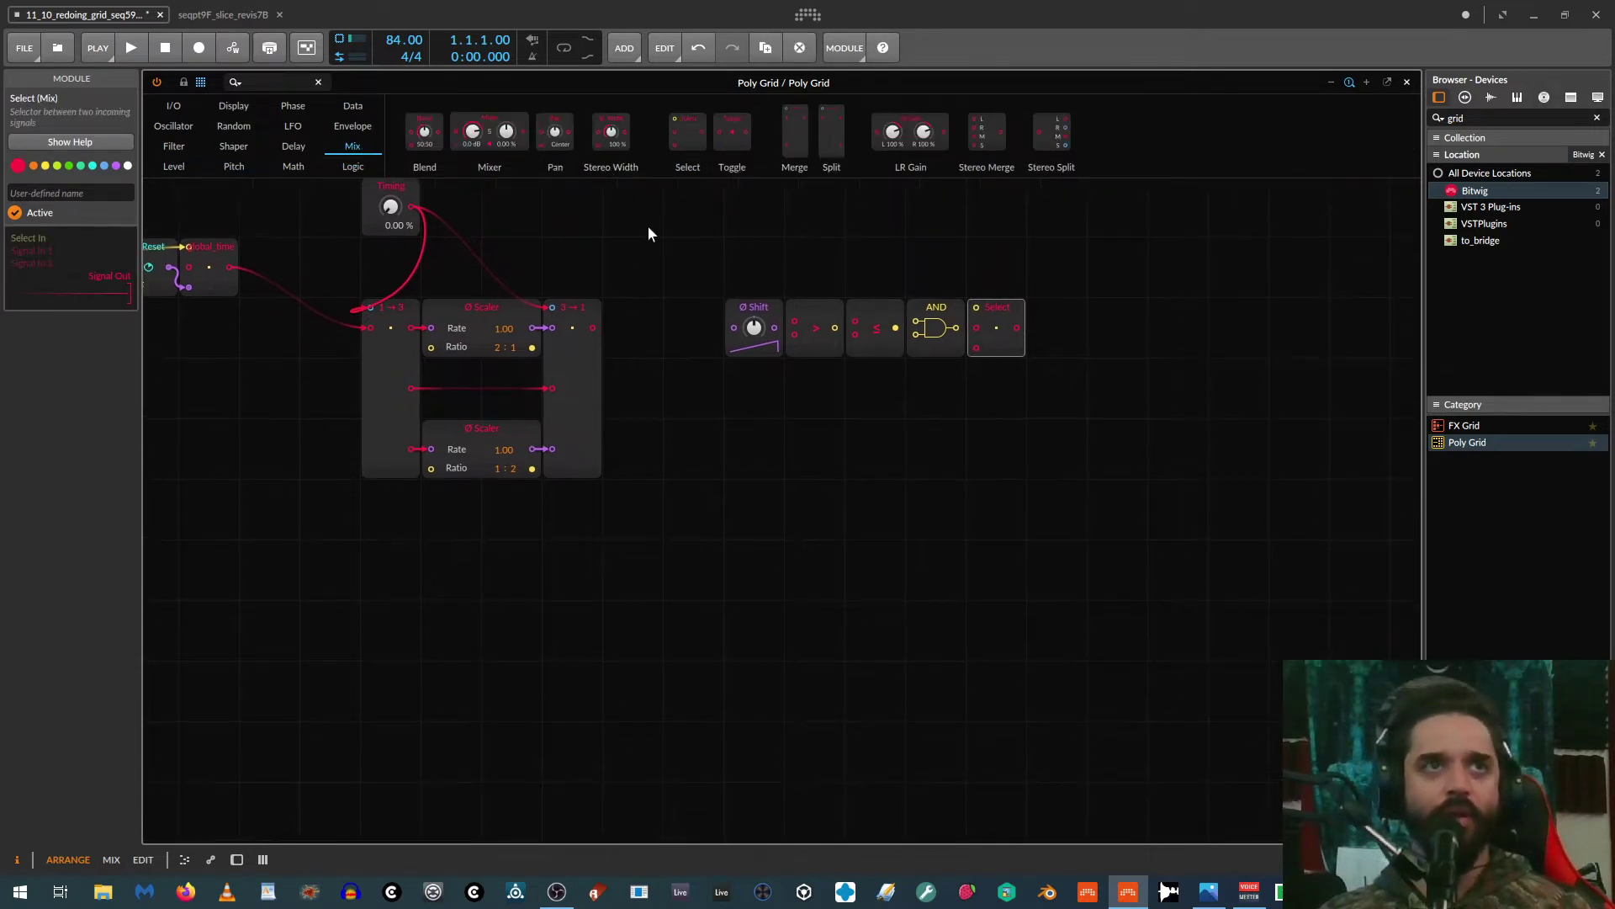
Step: Duplicate the Ø Shift, >, ≤, AND and Select row downward until there are eight stacked rows
drag(670, 264, 1070, 362)
ctrl+drag(764, 310, 1035, 480)
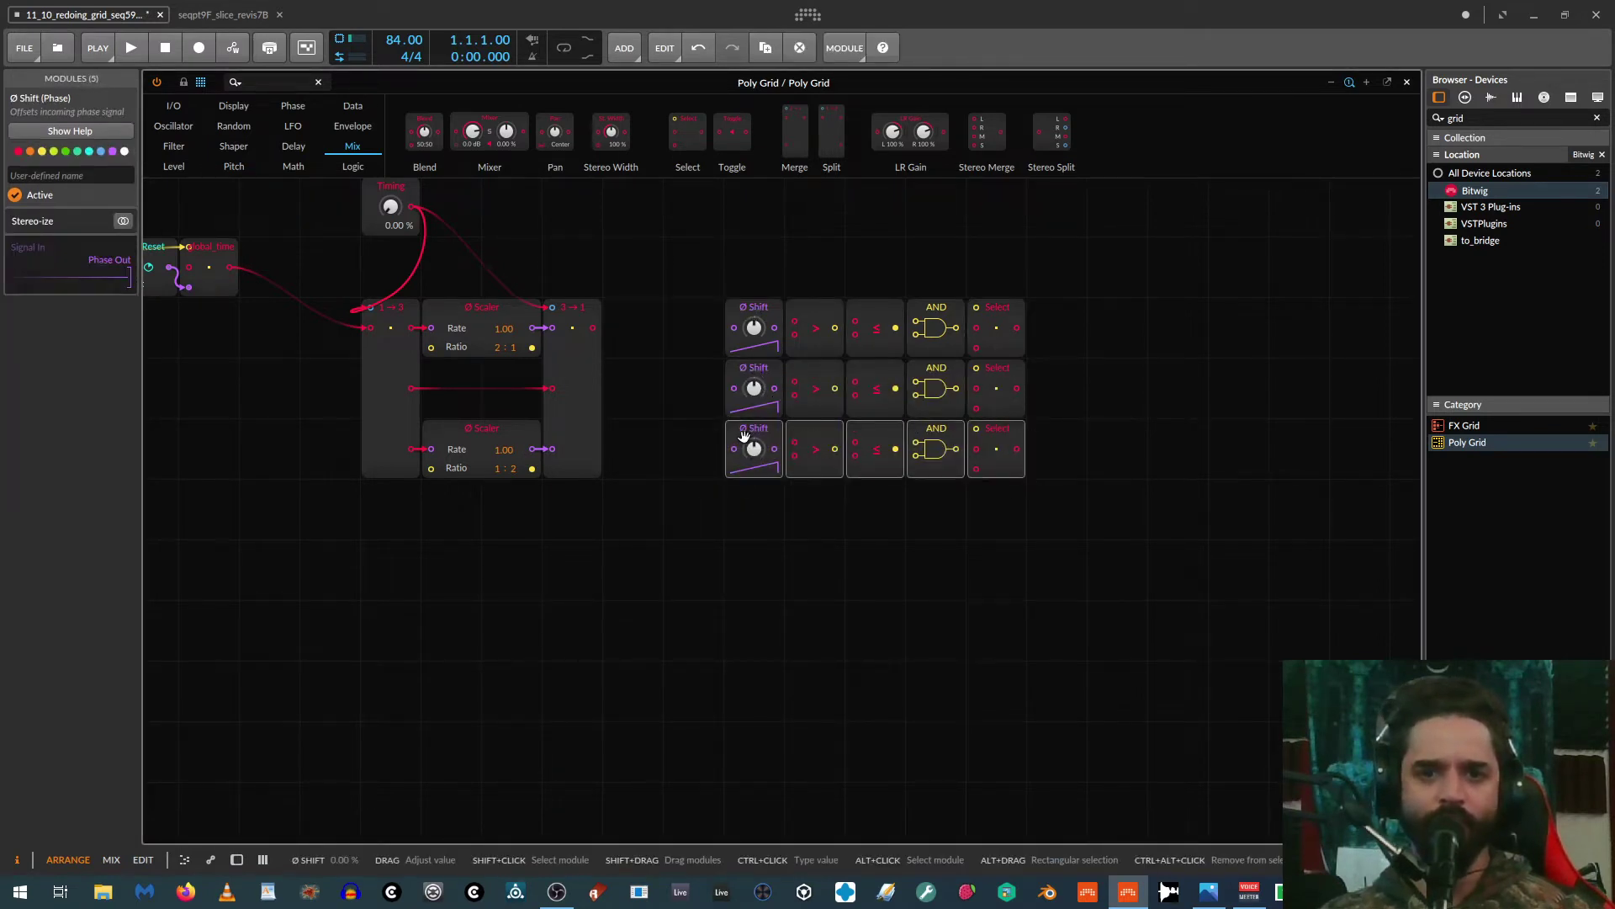
ctrl+drag(744, 435, 747, 497)
drag(711, 304, 1135, 539)
ctrl+drag(804, 336, 763, 571)
Step: Move the whole block of eight rows up by two row heights
drag(711, 277, 1089, 800)
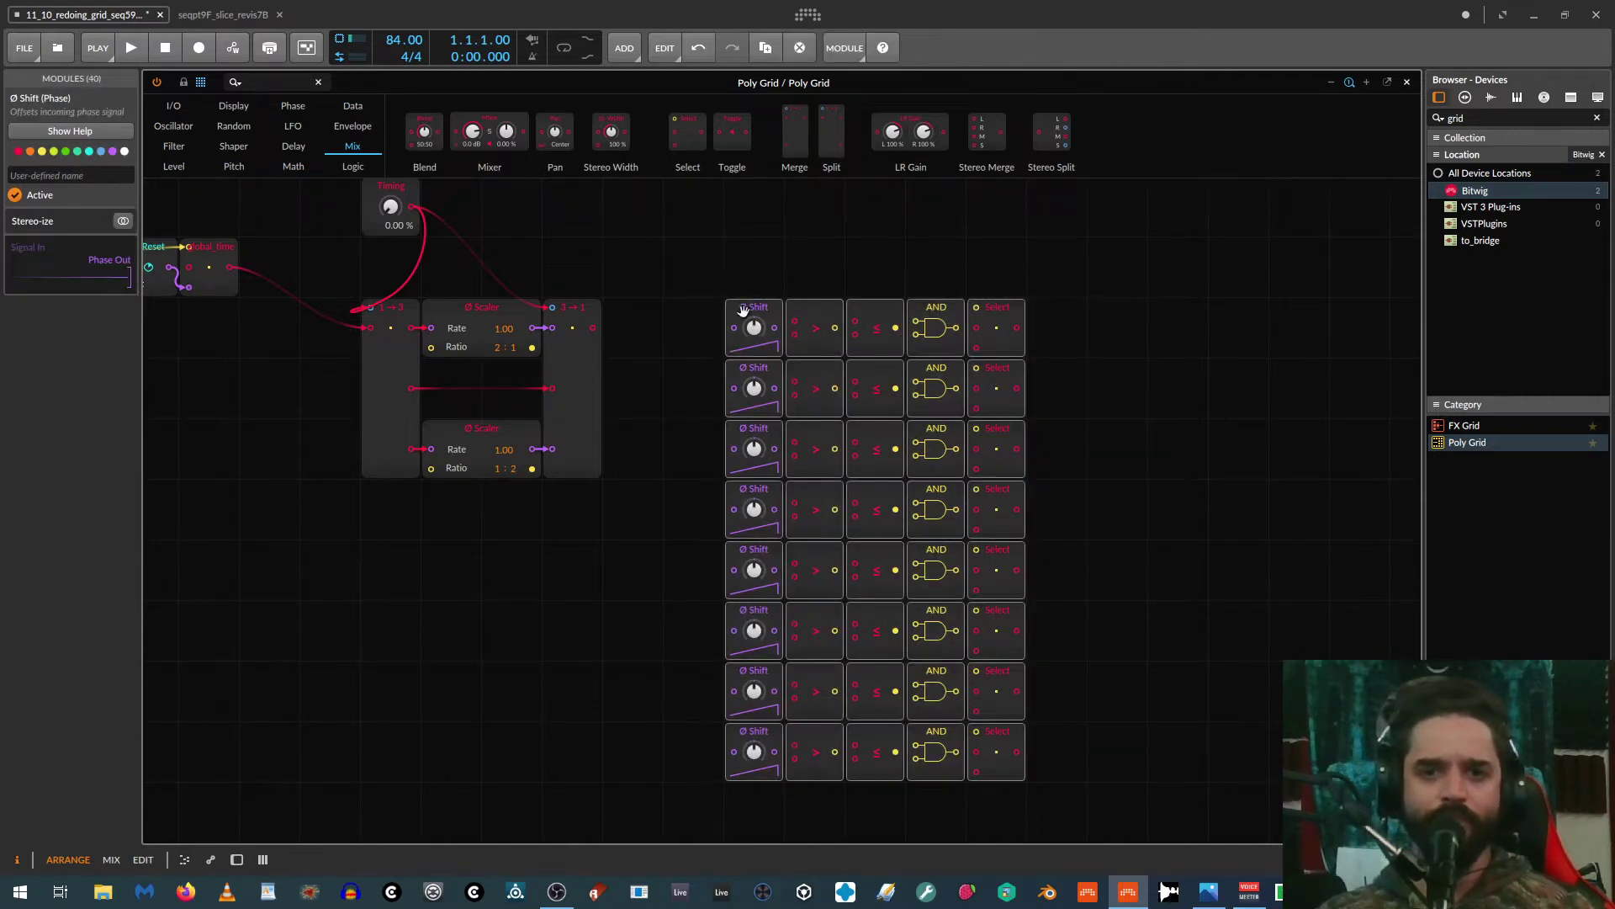
drag(744, 311, 774, 228)
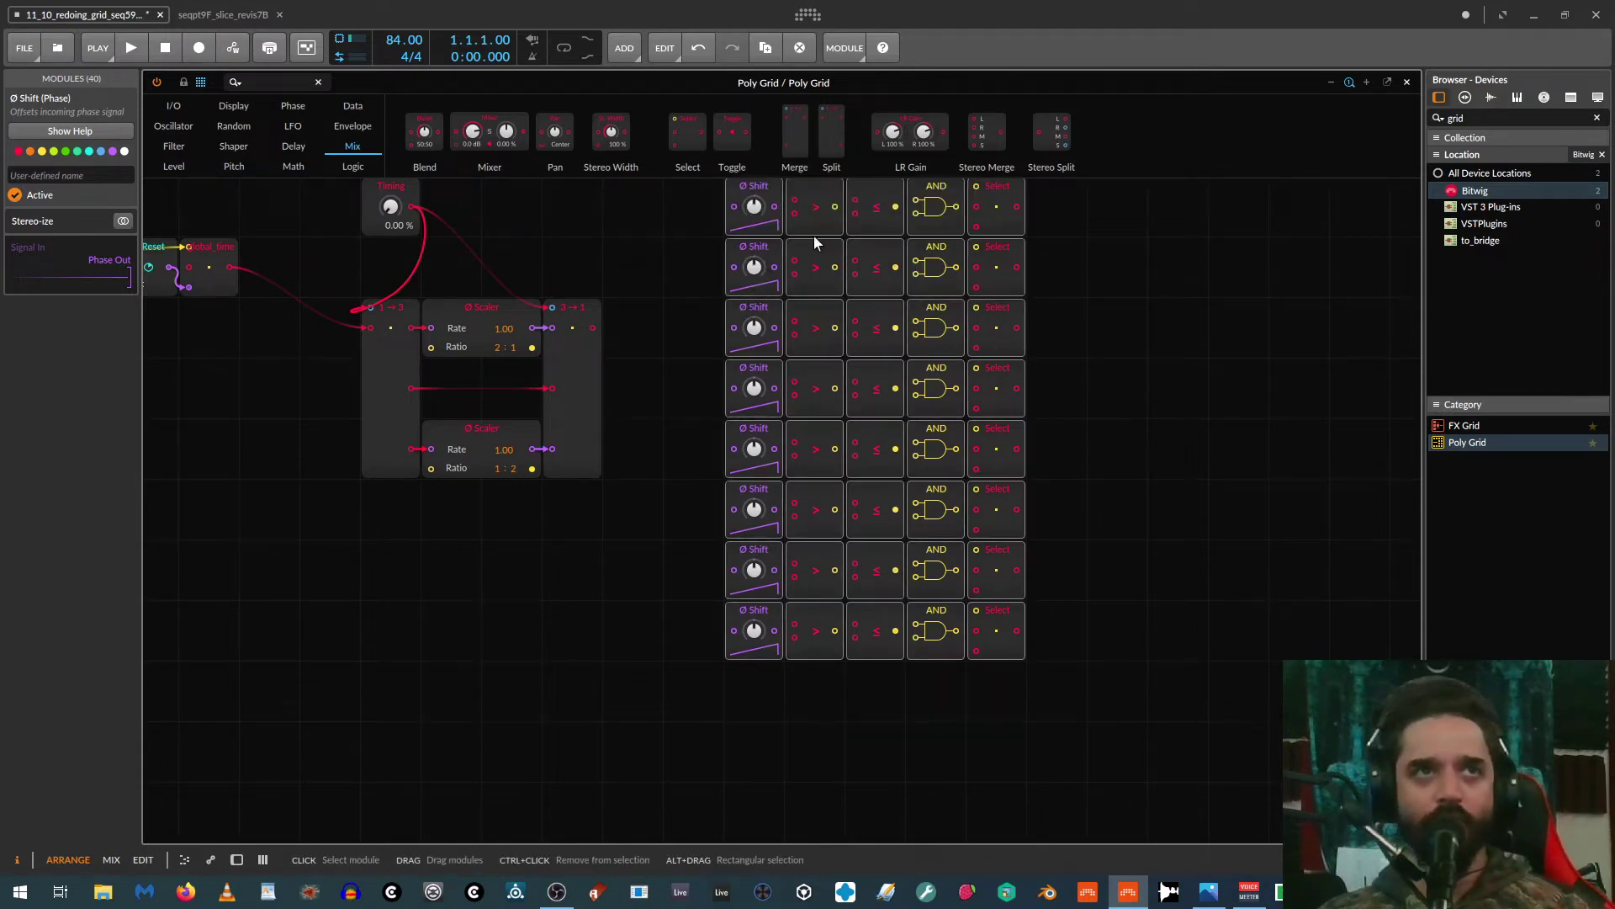
drag(1109, 345, 1165, 433)
Step: Wire the Merge output to the A input of the > and ≤ comparators in all eight rows
click(631, 391)
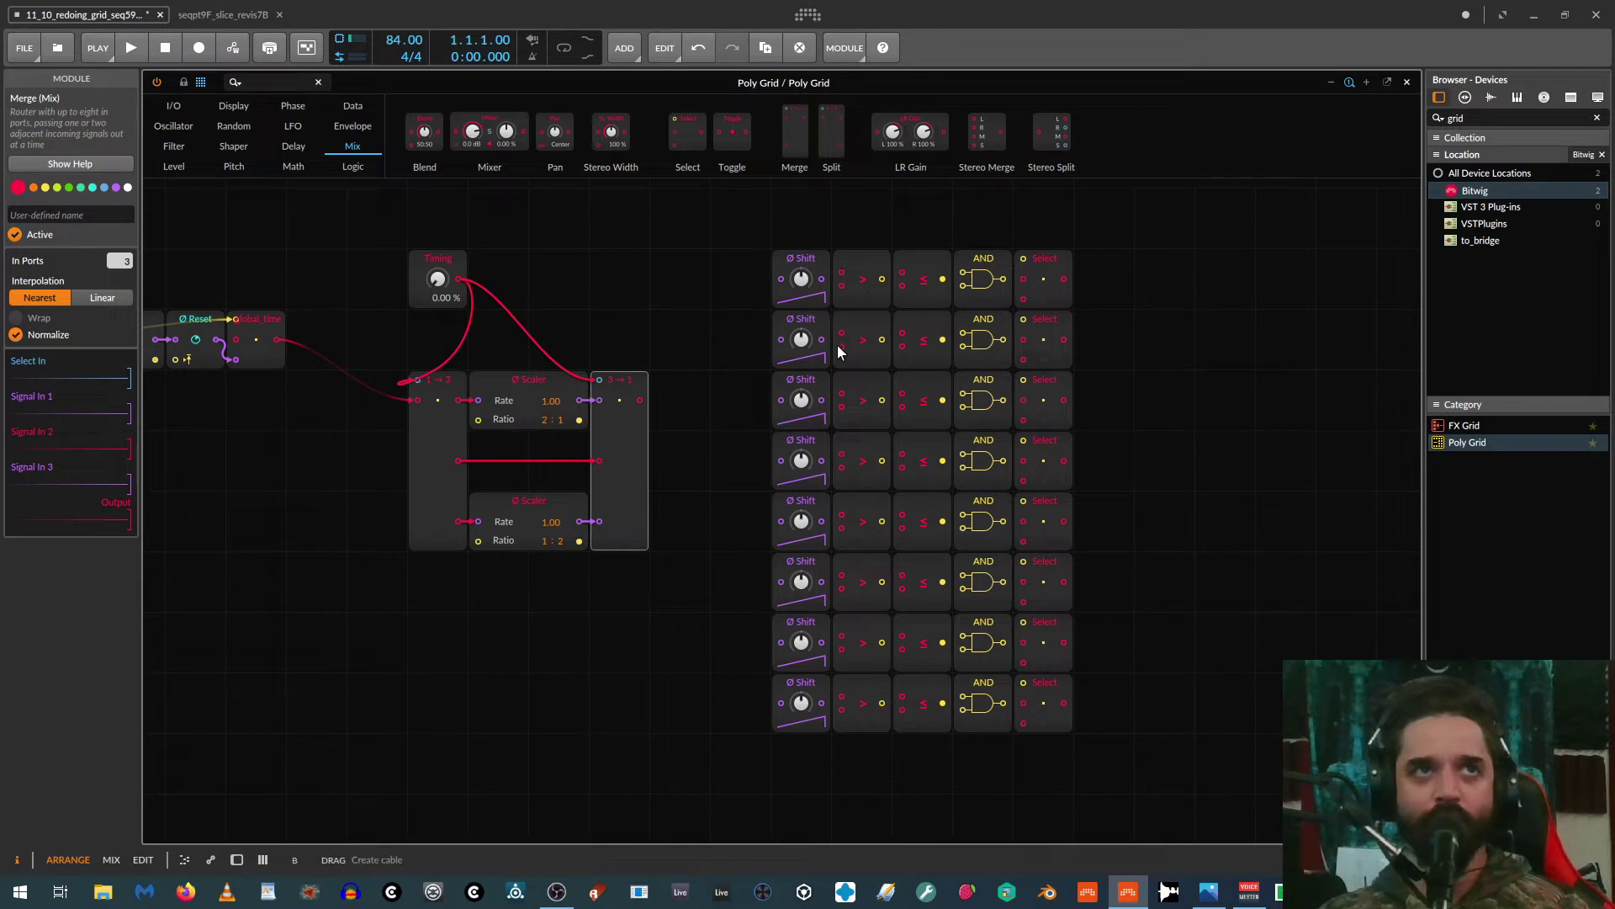
click(918, 263)
click(862, 267)
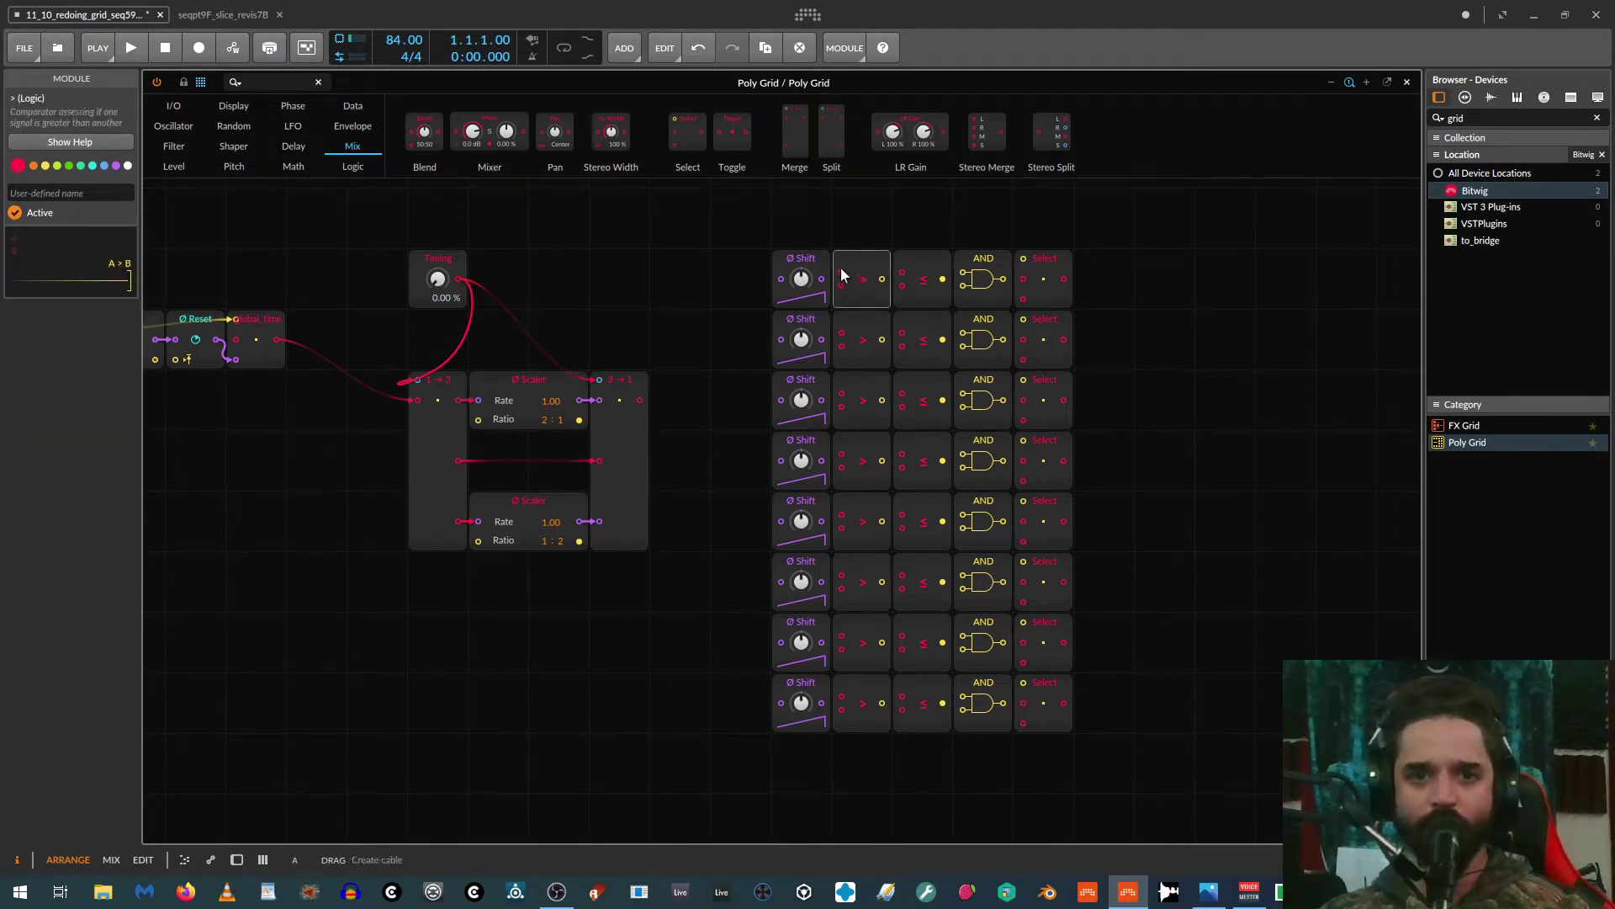
drag(840, 269, 901, 272)
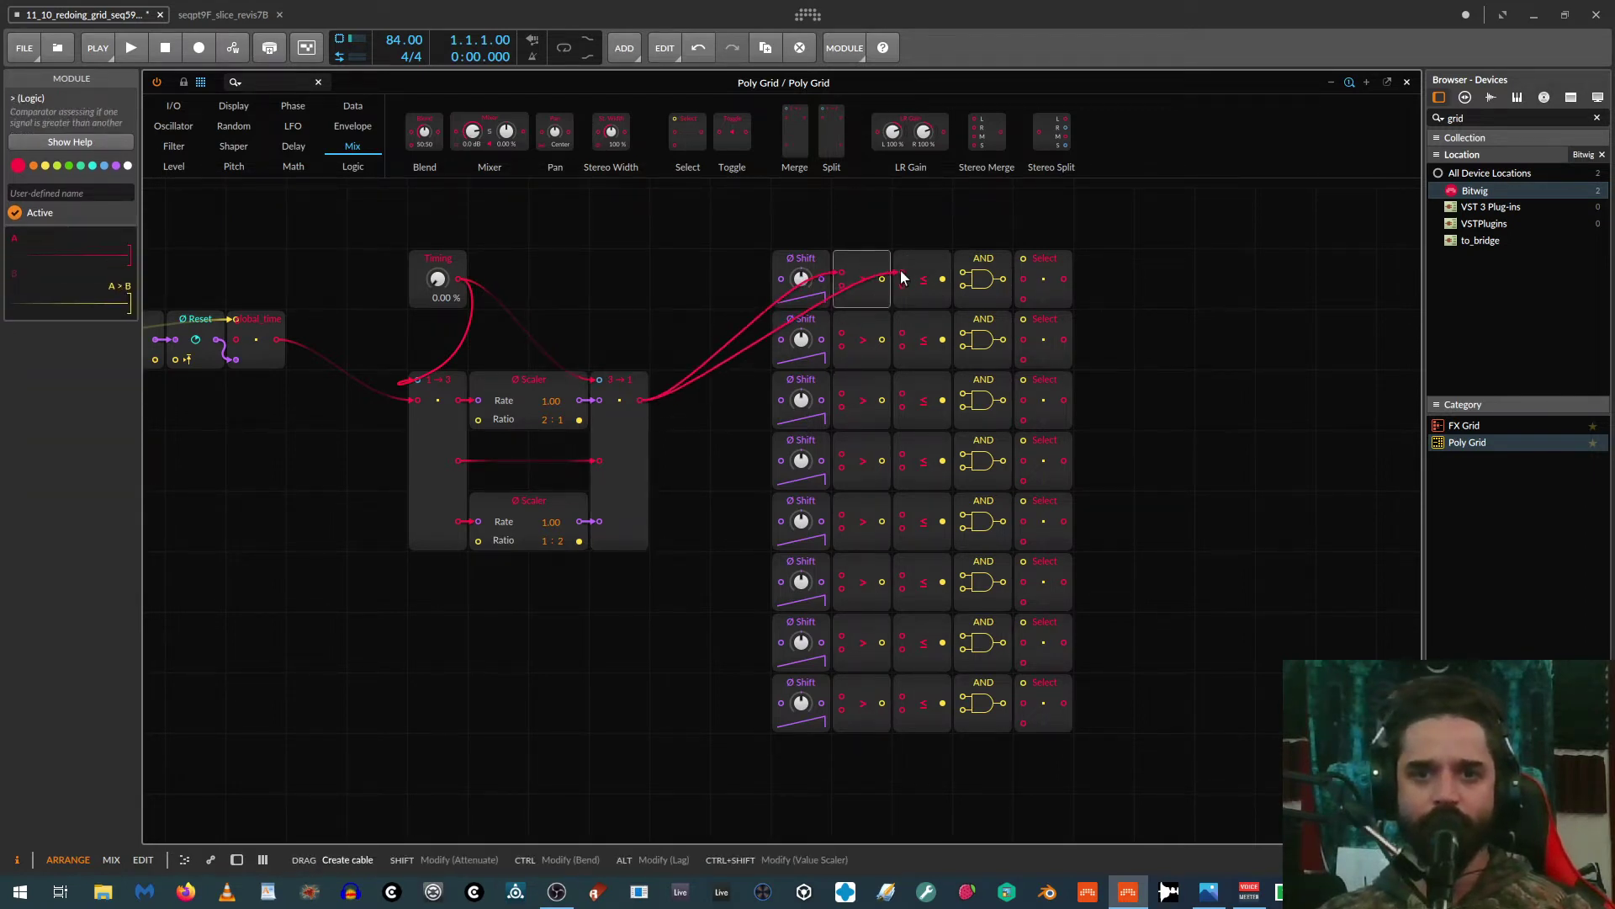
drag(841, 334, 901, 333)
drag(841, 393, 638, 401)
drag(638, 401, 912, 389)
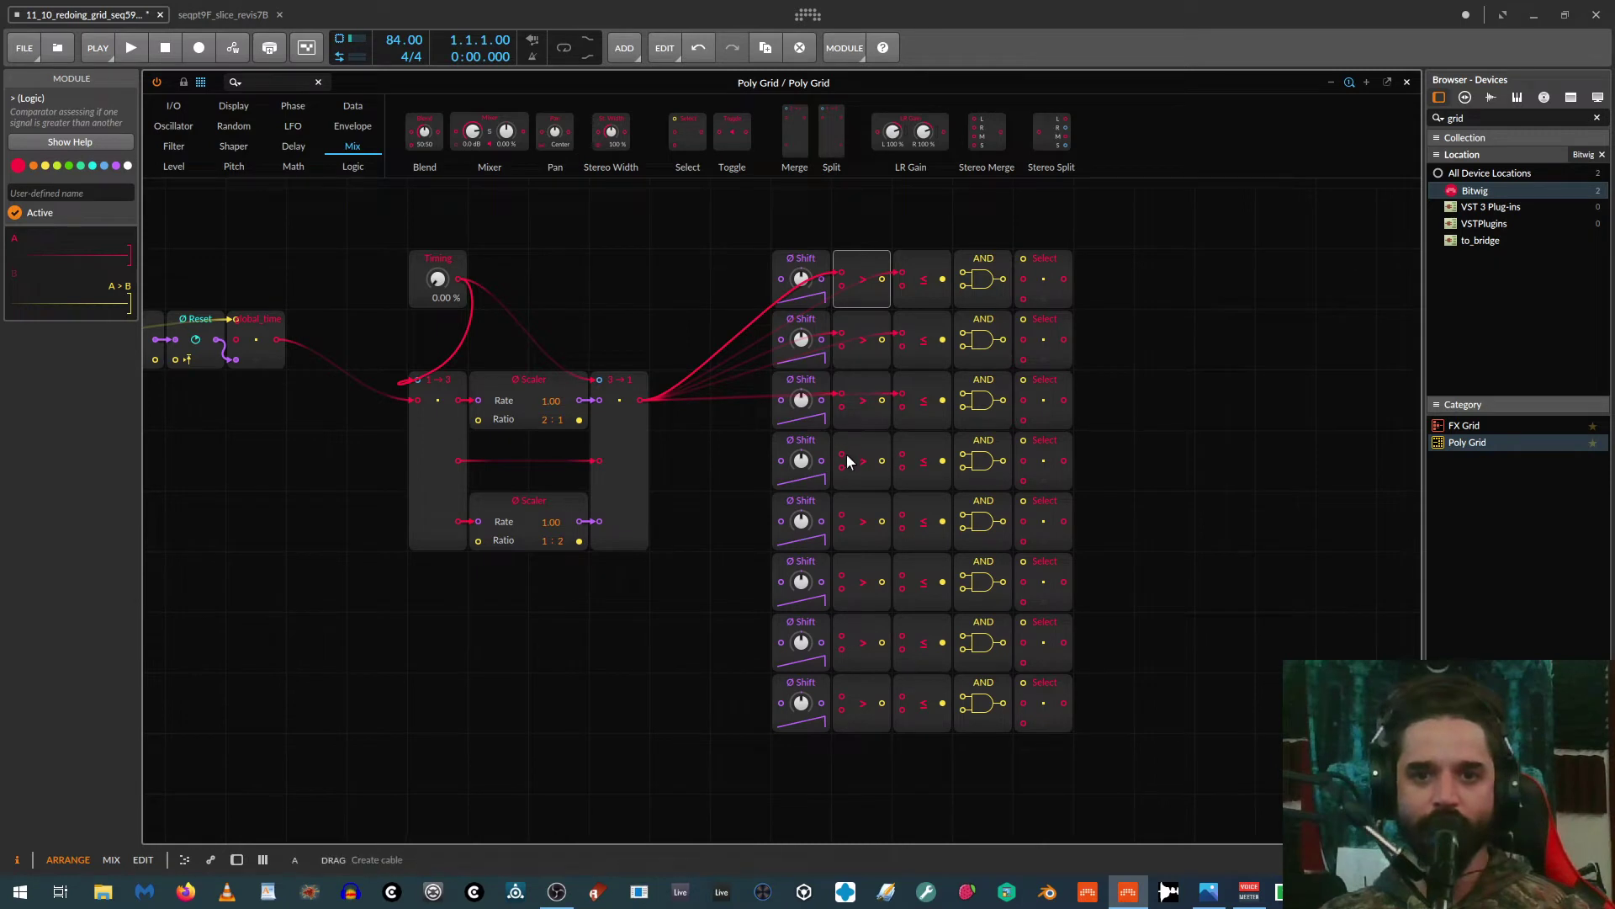
drag(841, 453, 902, 454)
drag(844, 517, 904, 515)
drag(842, 575, 901, 577)
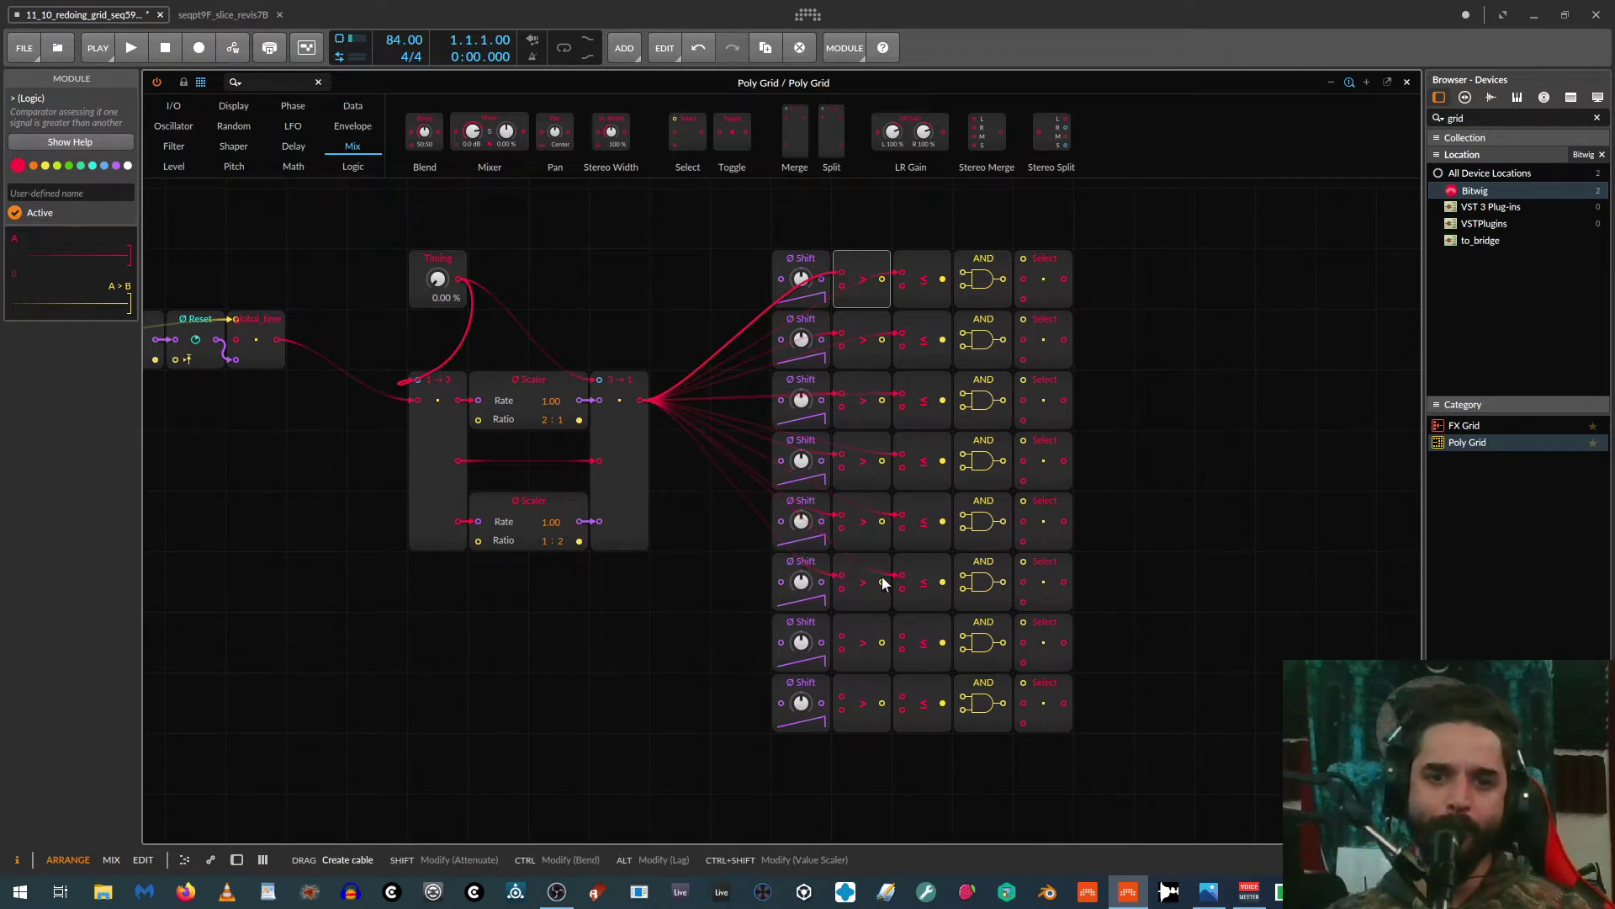
drag(840, 635, 906, 650)
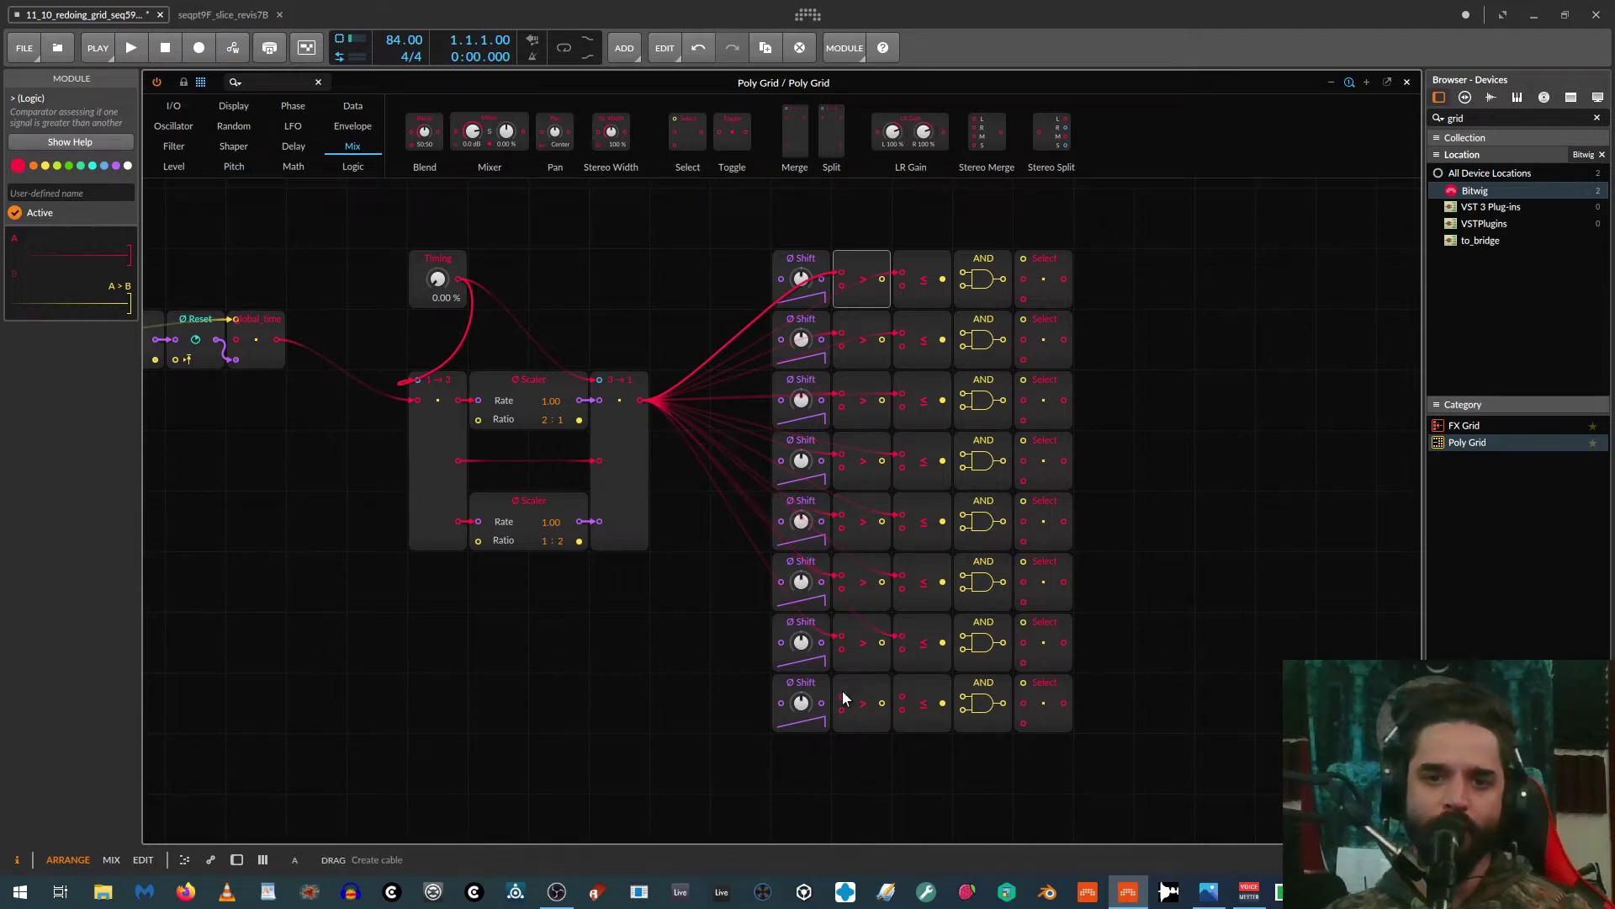
drag(841, 697, 902, 694)
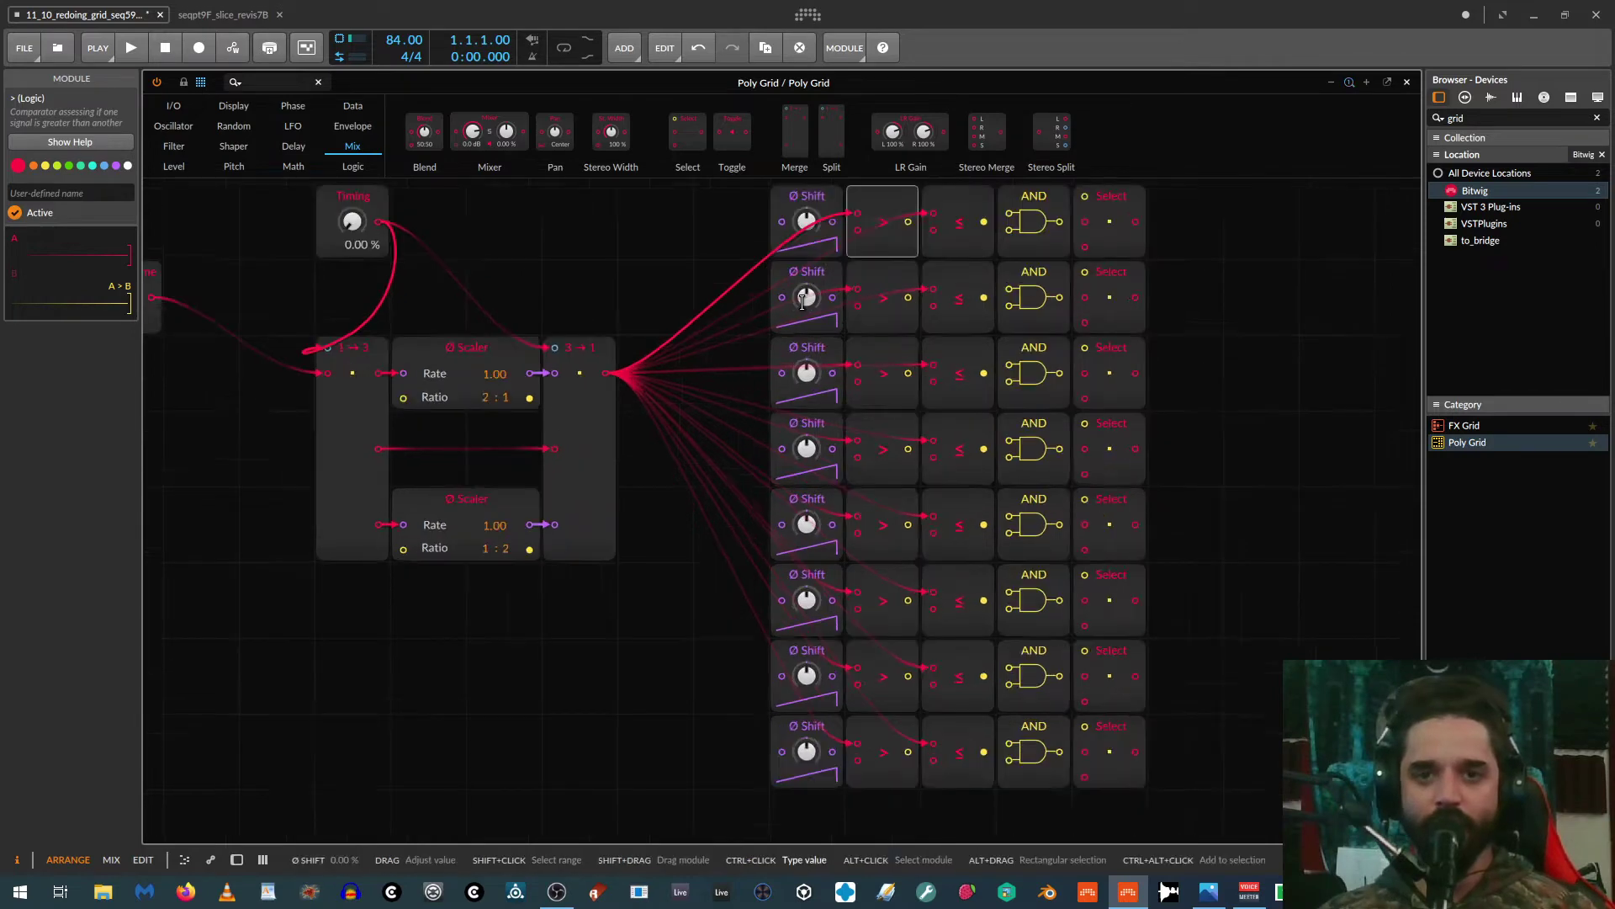
Step: Set the Ø Shift amounts in the second, third and fourth rows to 12.5 %, 25 % and 37.5 %
scroll(801, 301, up, 3)
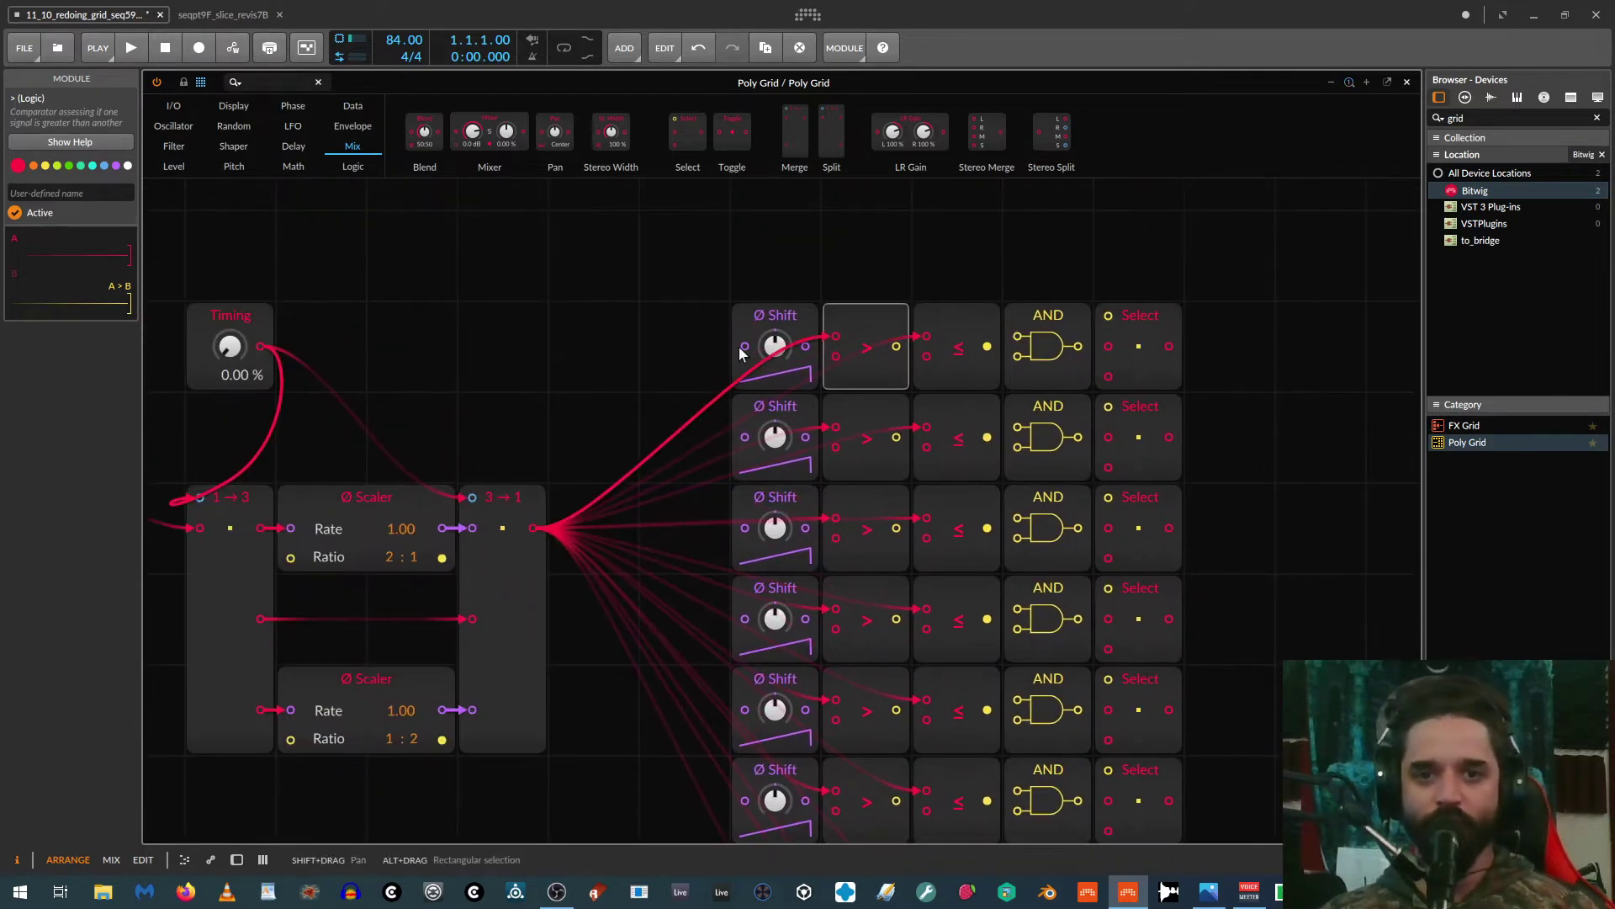
click(774, 318)
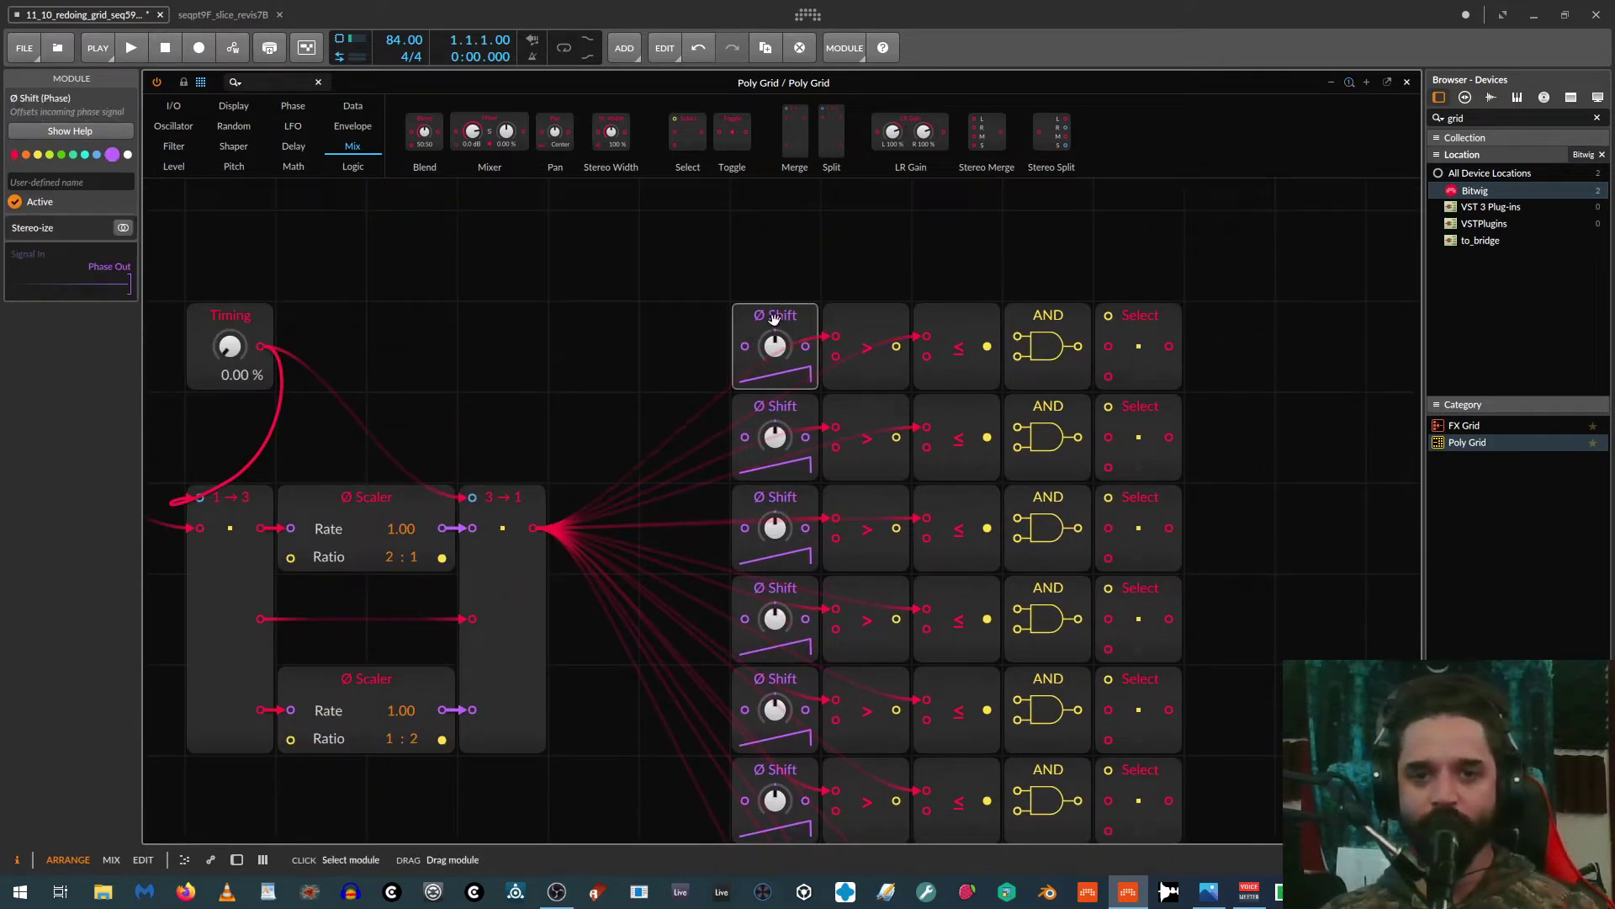
ctrl+click(773, 432)
text(1)
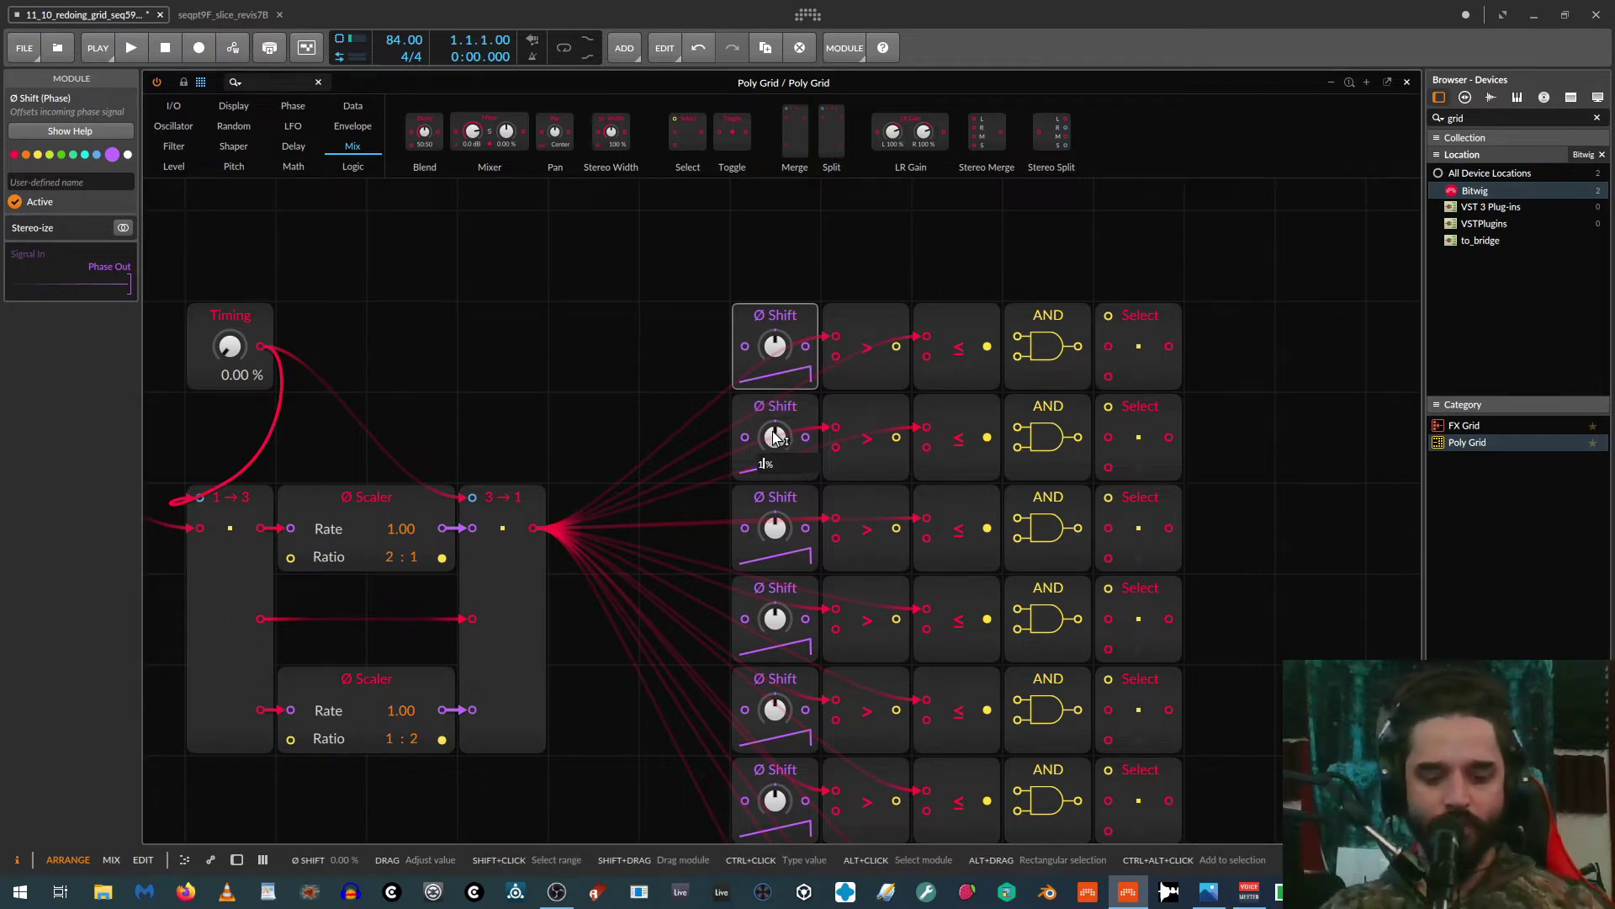
text(2)
key(Return)
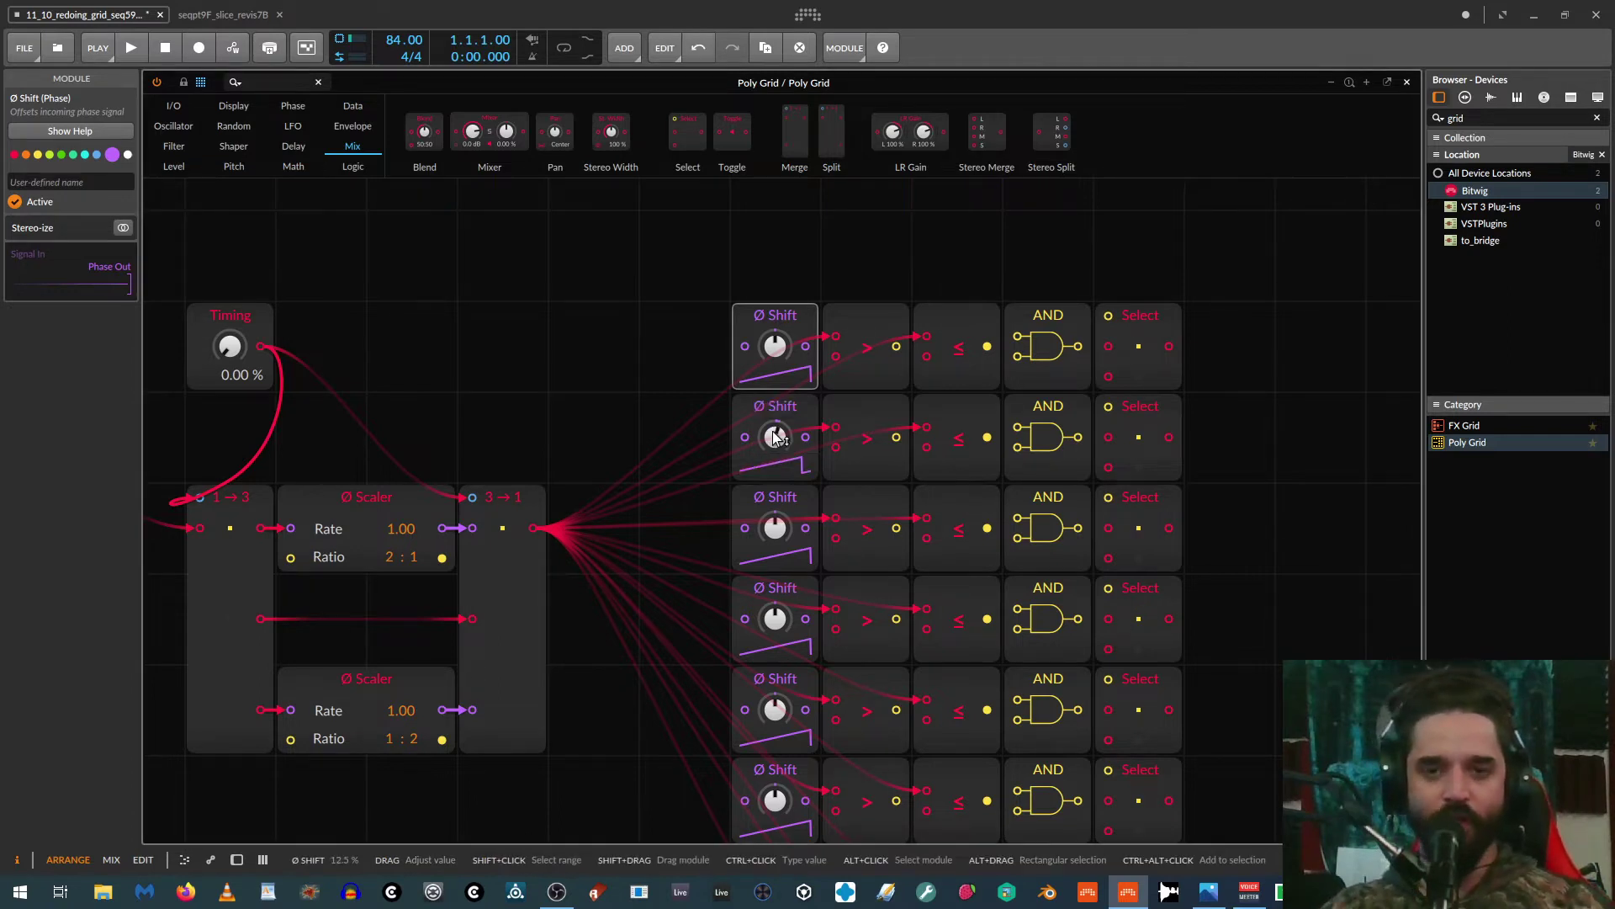
ctrl+click(774, 524)
text(25)
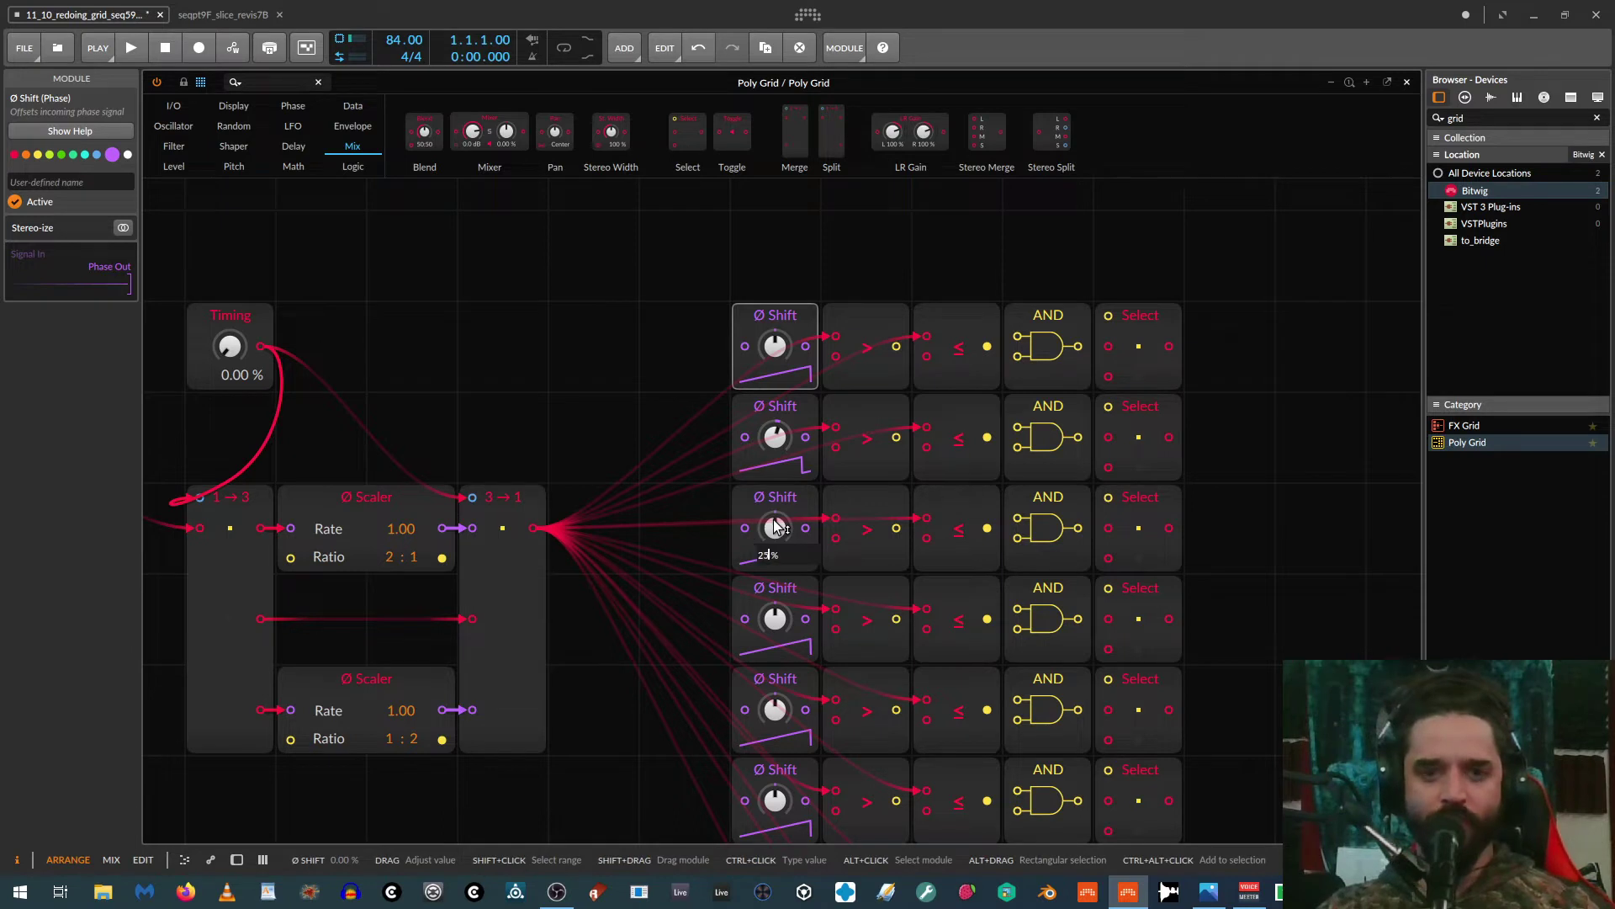
key(Return)
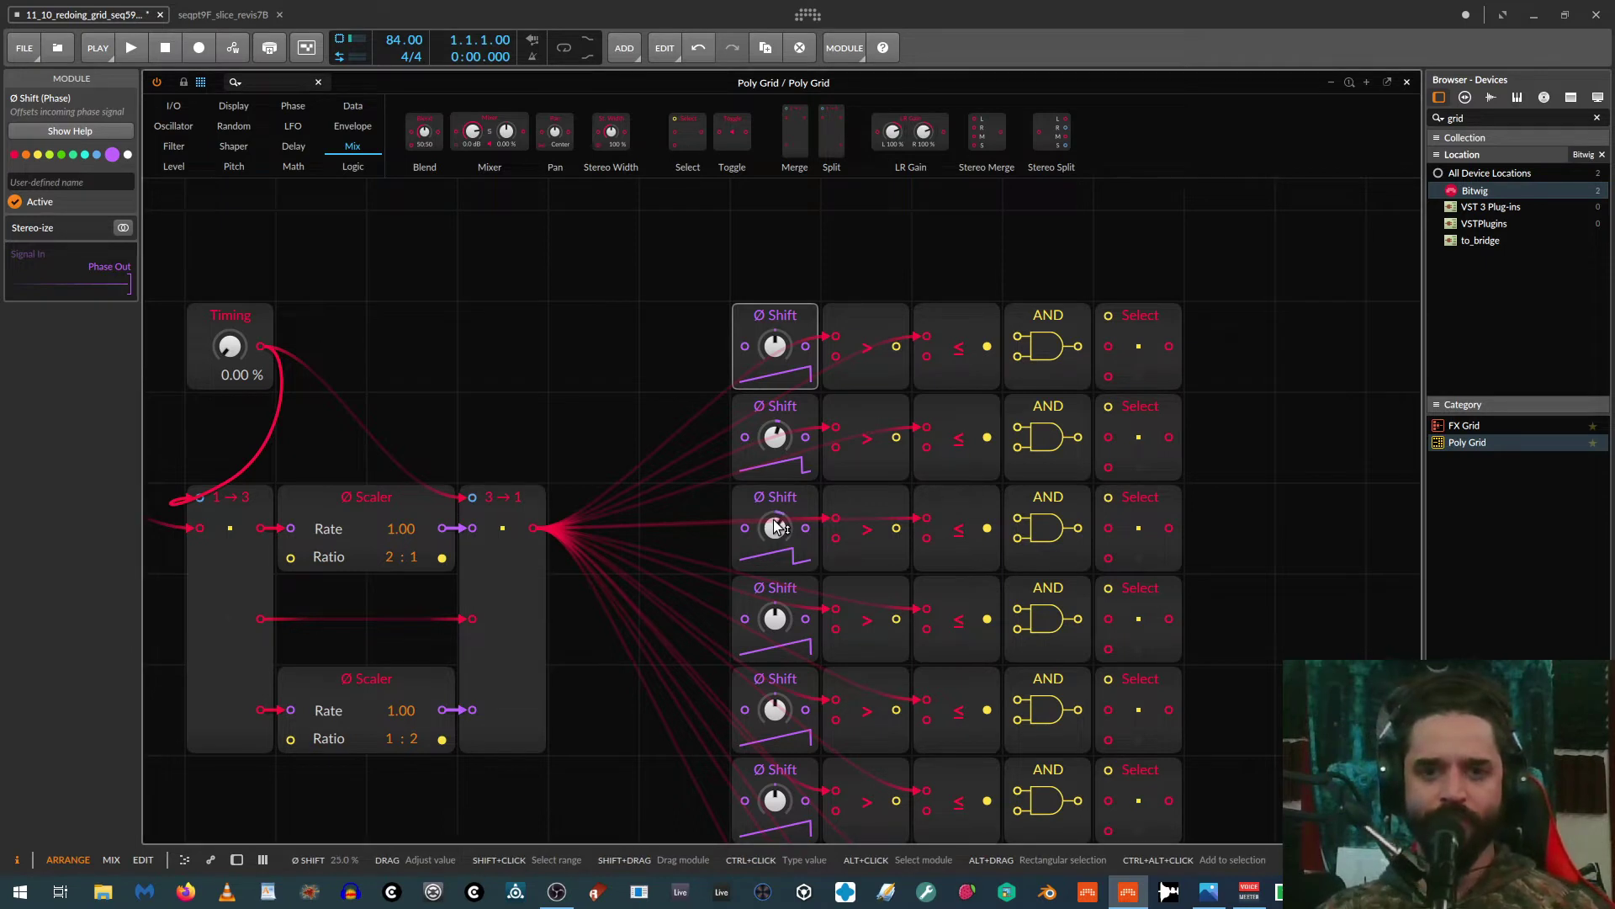
ctrl+click(775, 618)
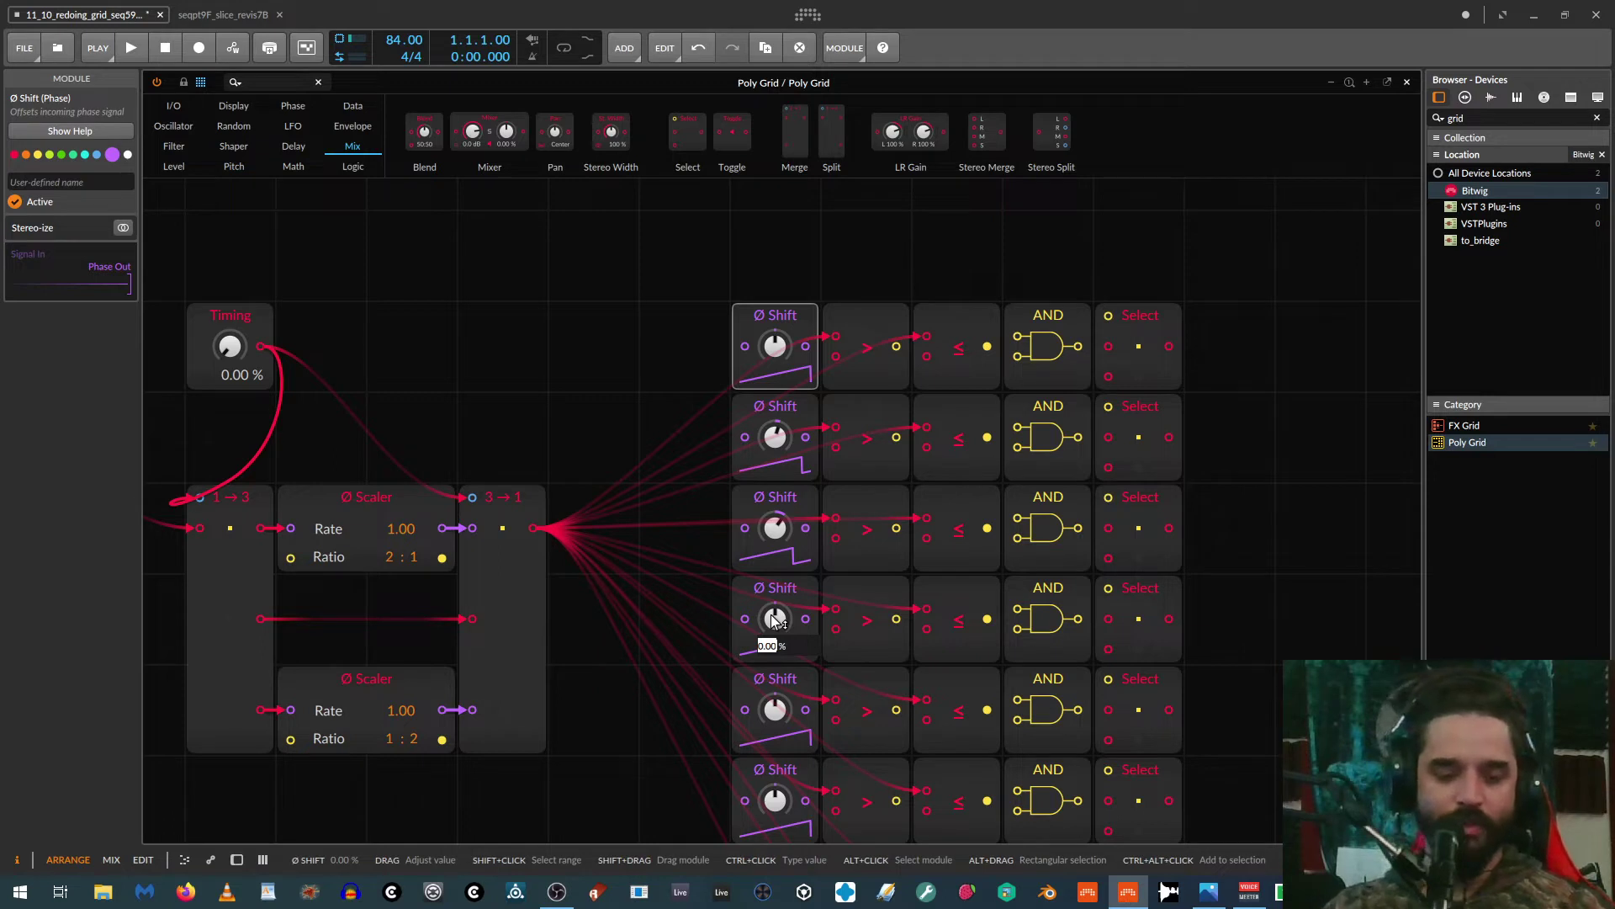
text(37)
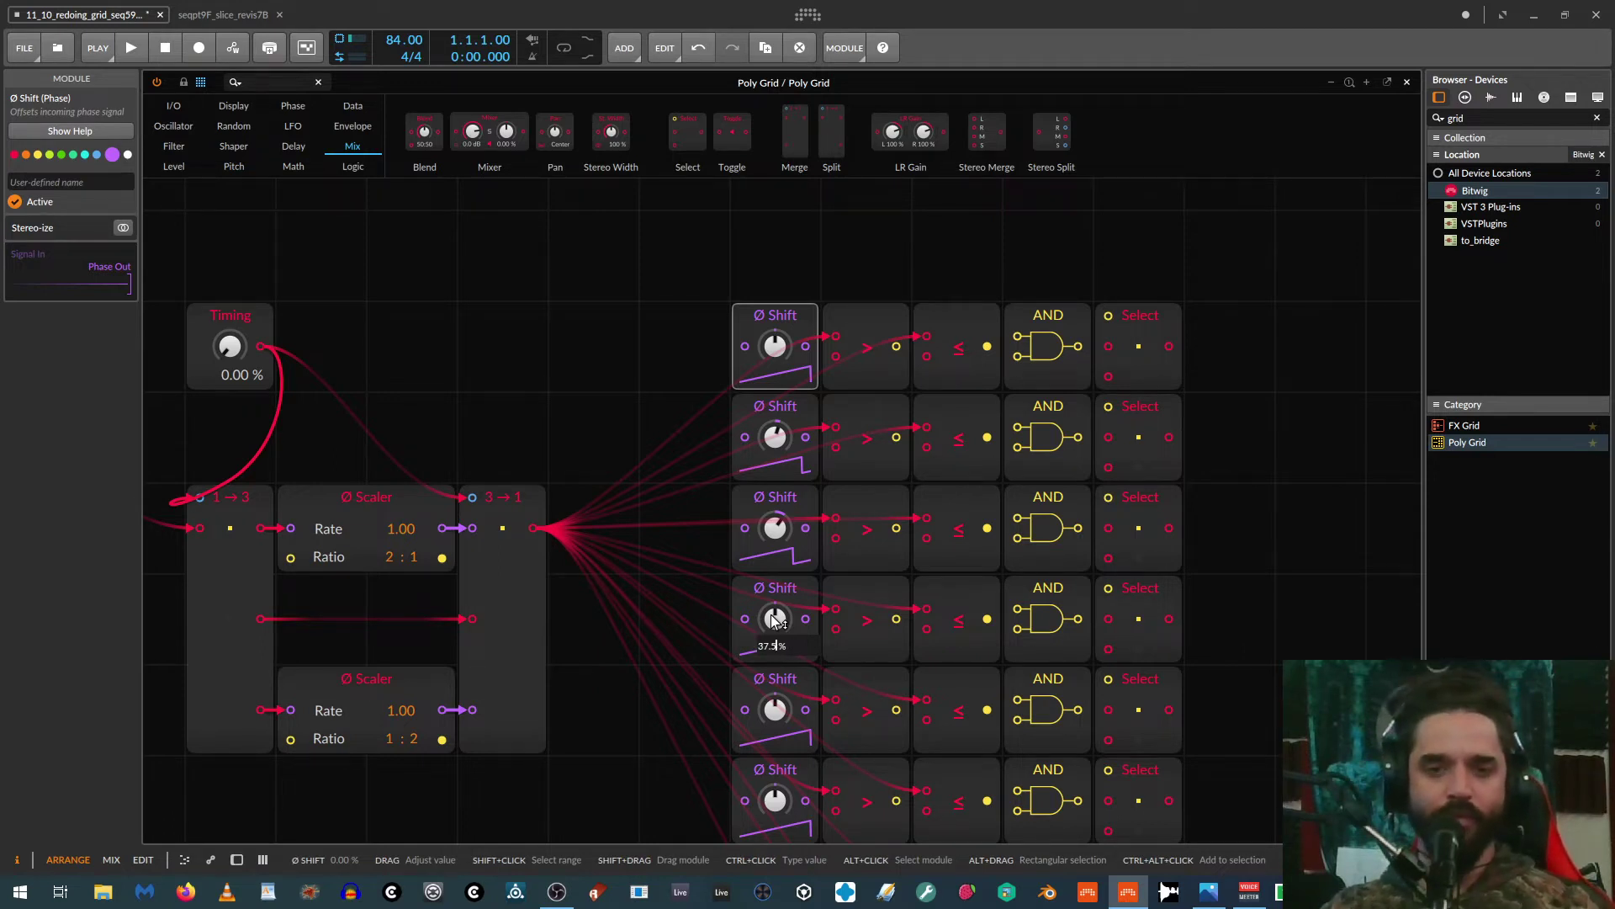
key(Return)
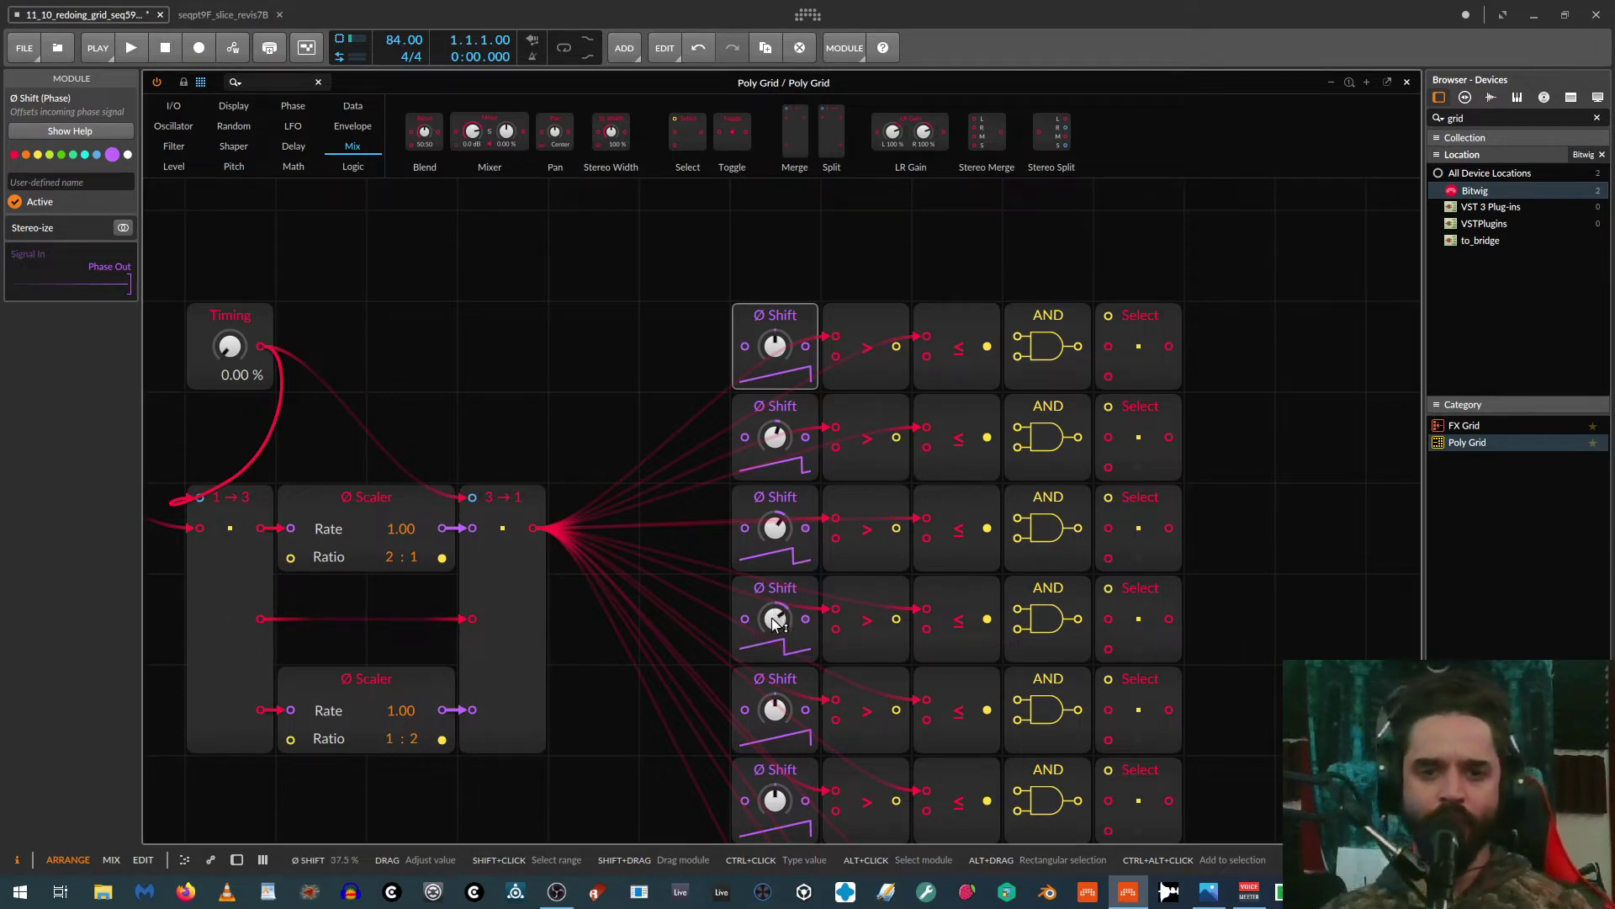
Step: Set the Ø Shift amounts in the fifth and sixth rows to 50 % and 62.5 %
ctrl+click(775, 709)
text(5)
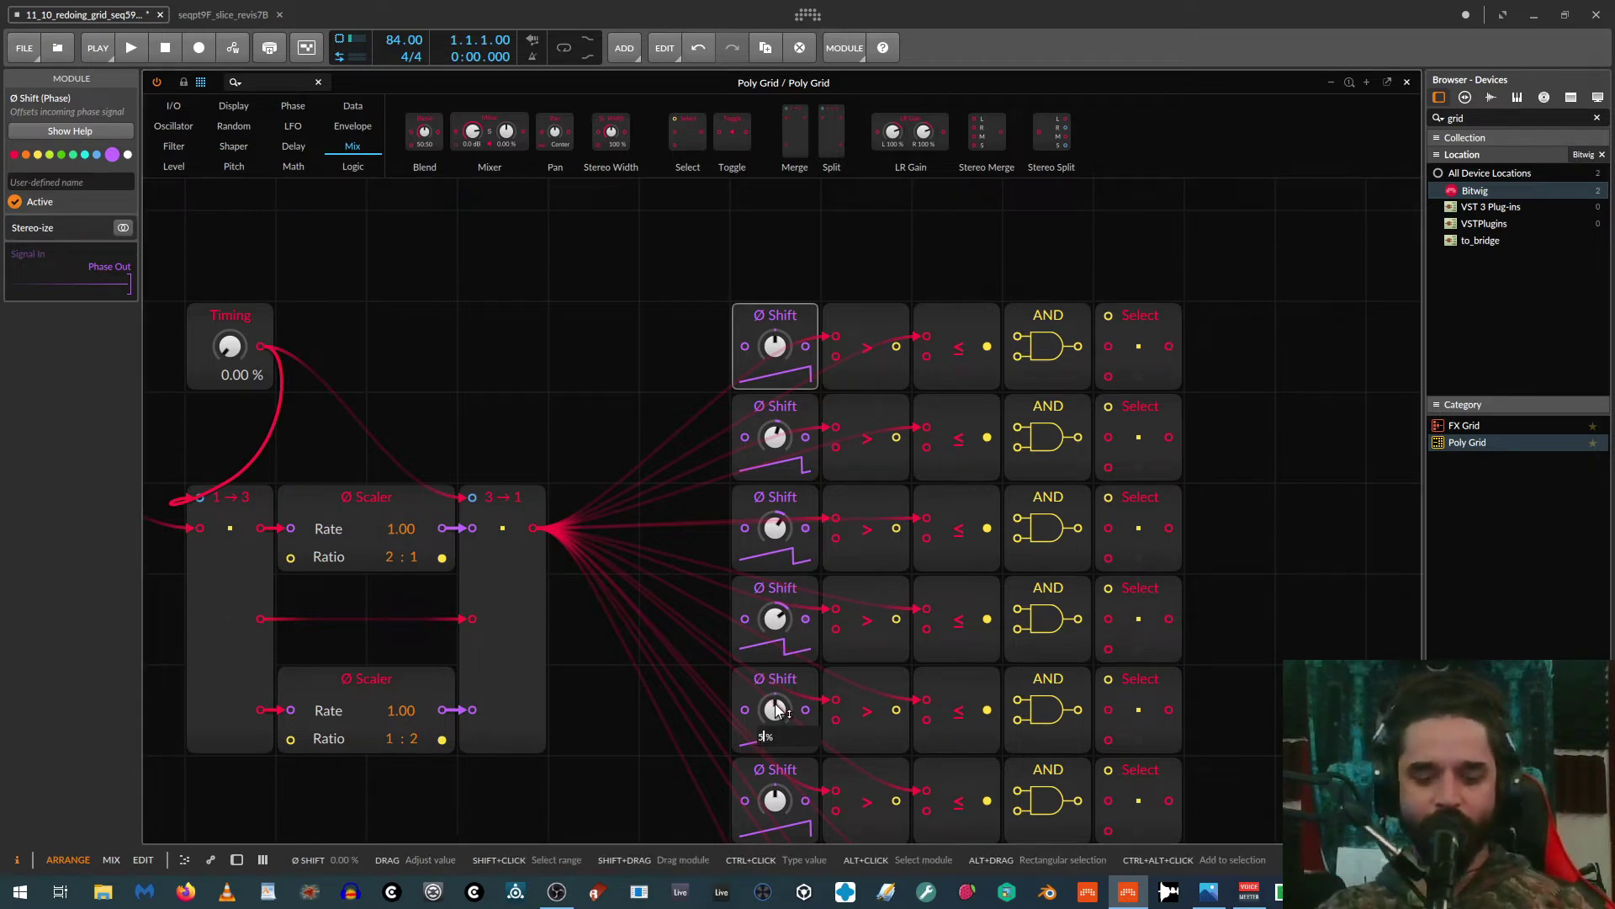
text(0)
key(Return)
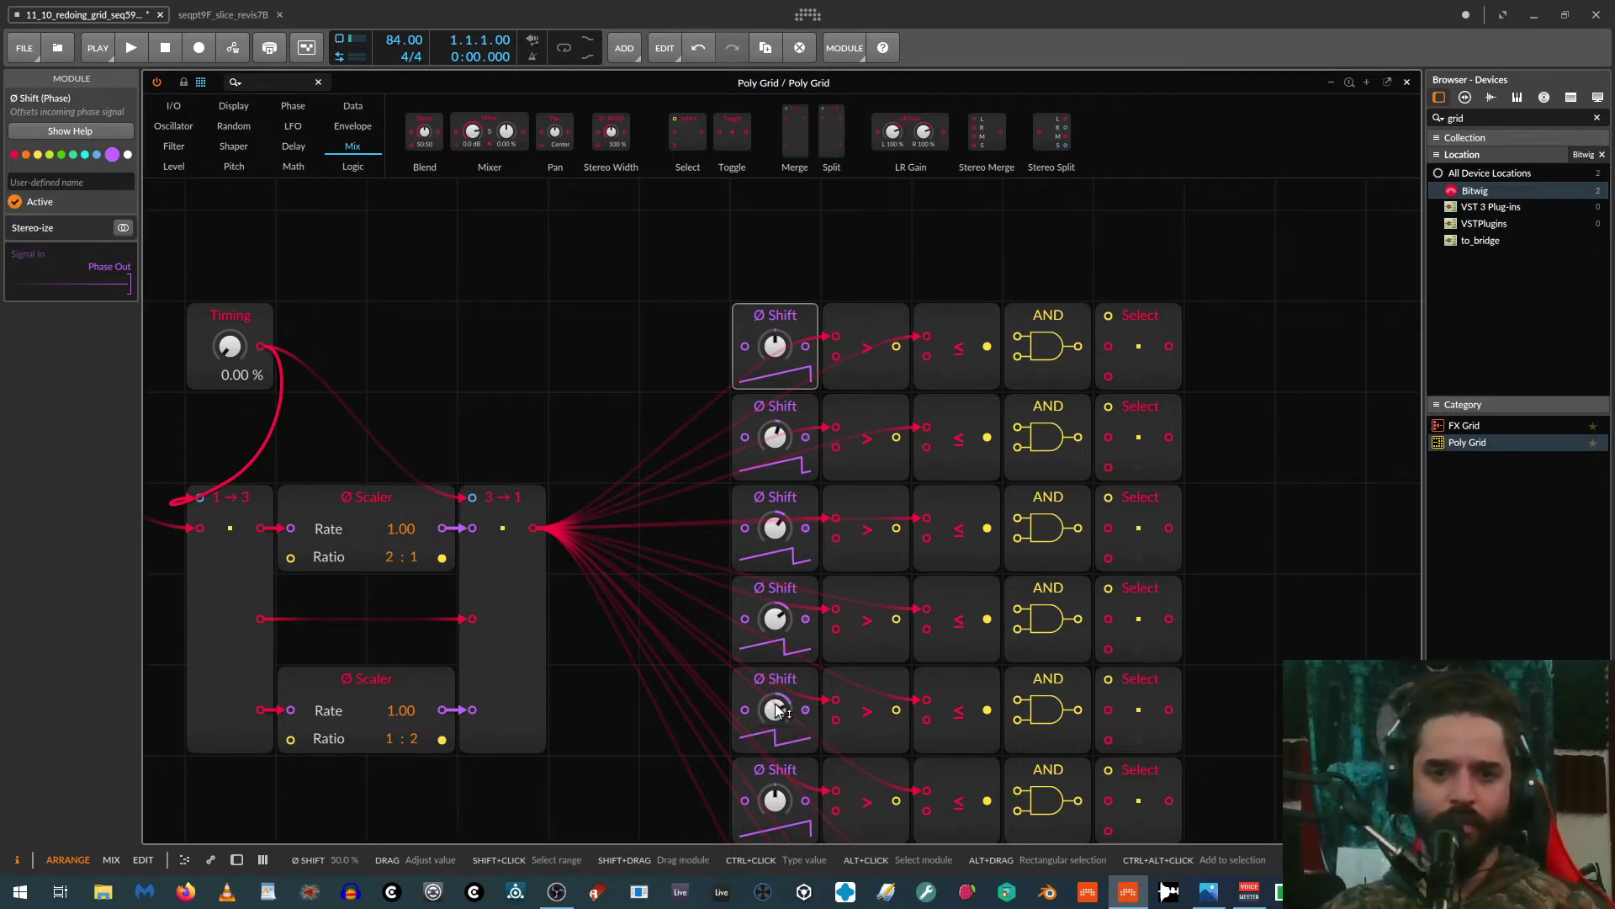
scroll(782, 699, down, 2)
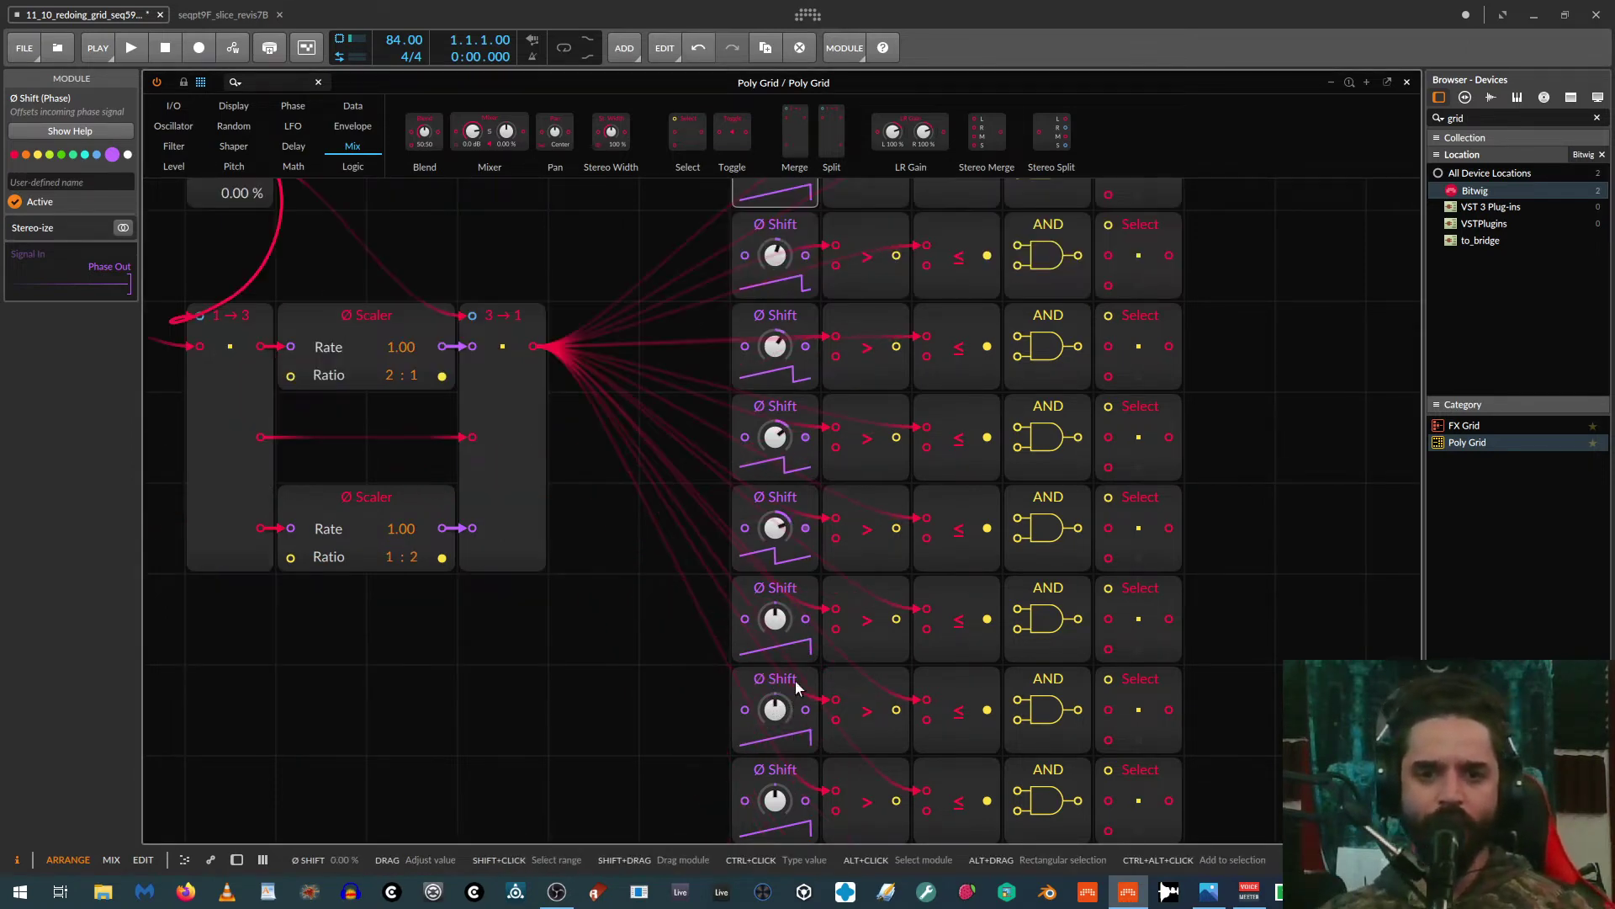
ctrl+click(772, 619)
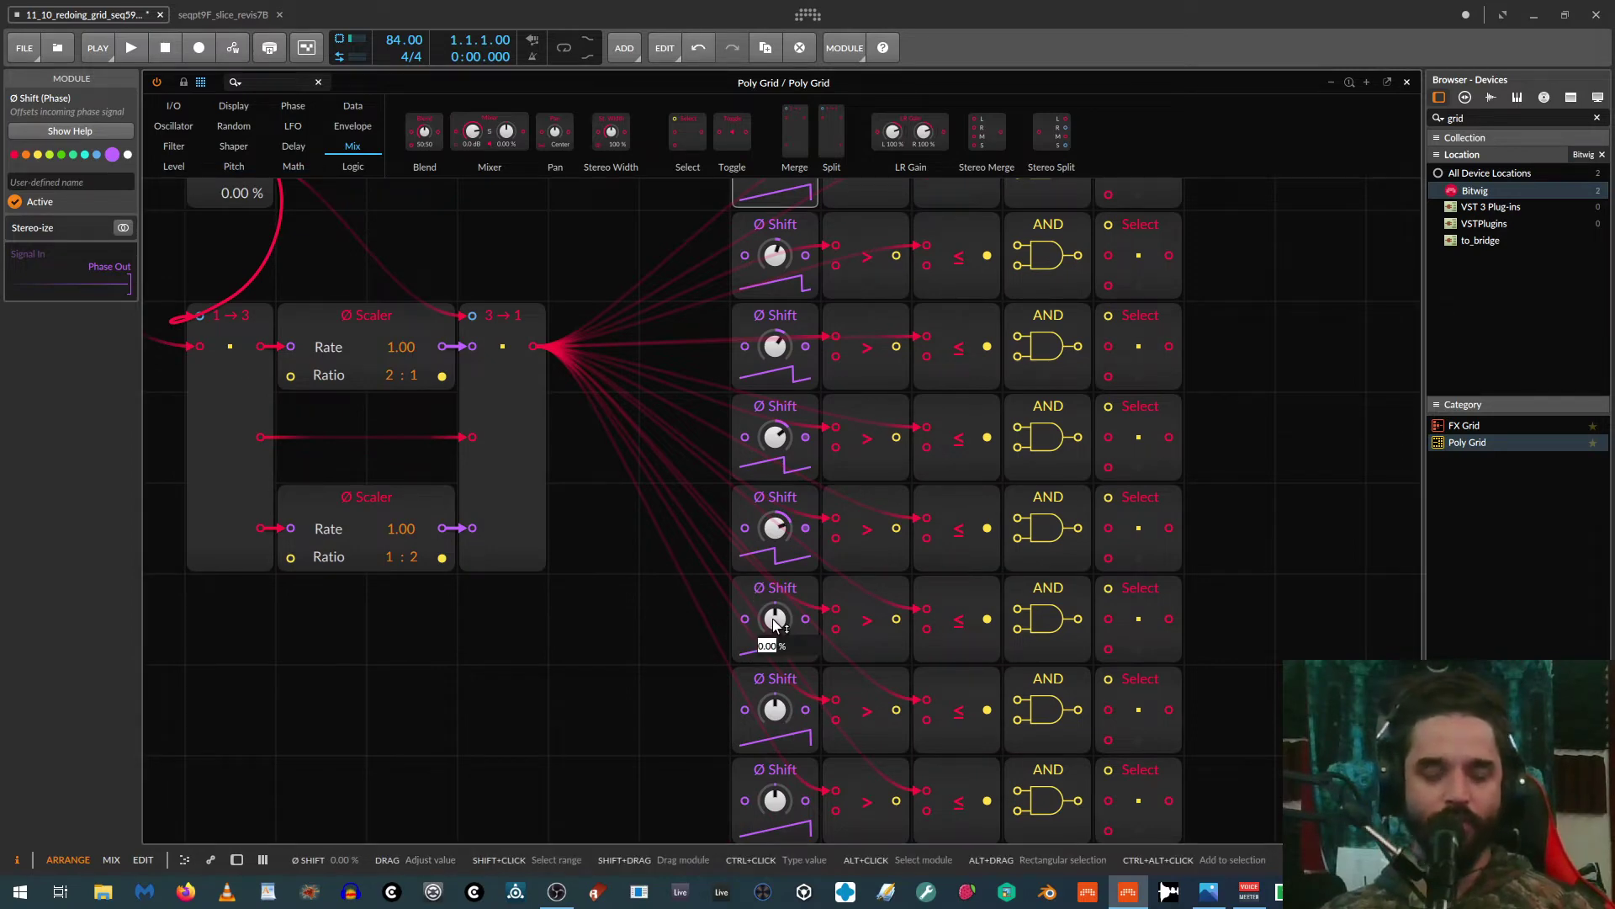
text(62)
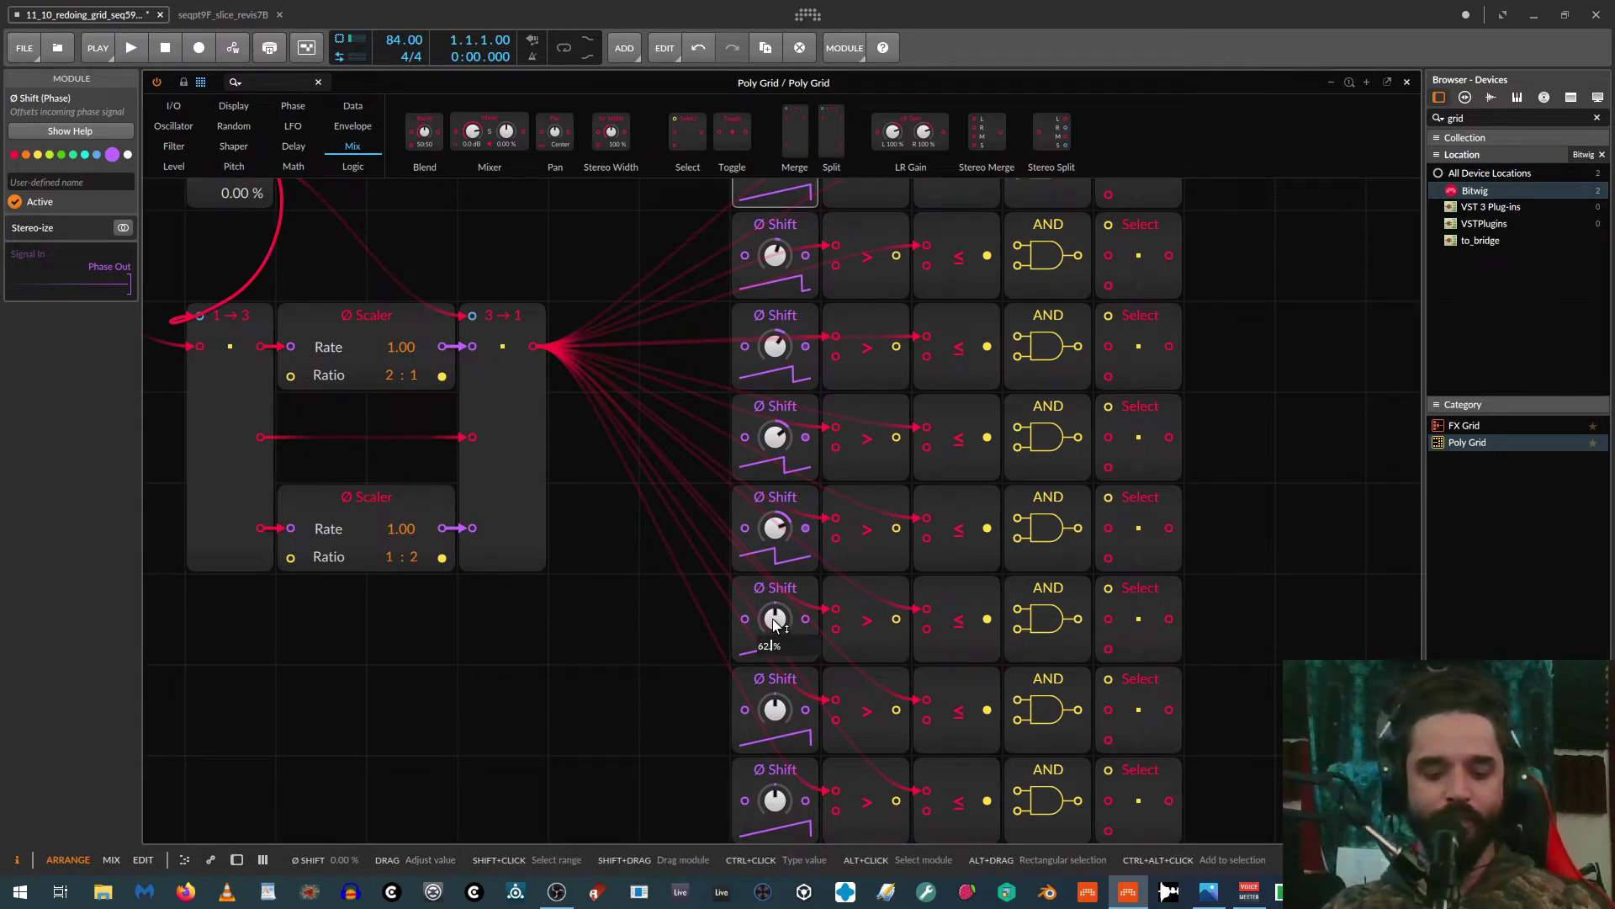
text(.5)
key(Return)
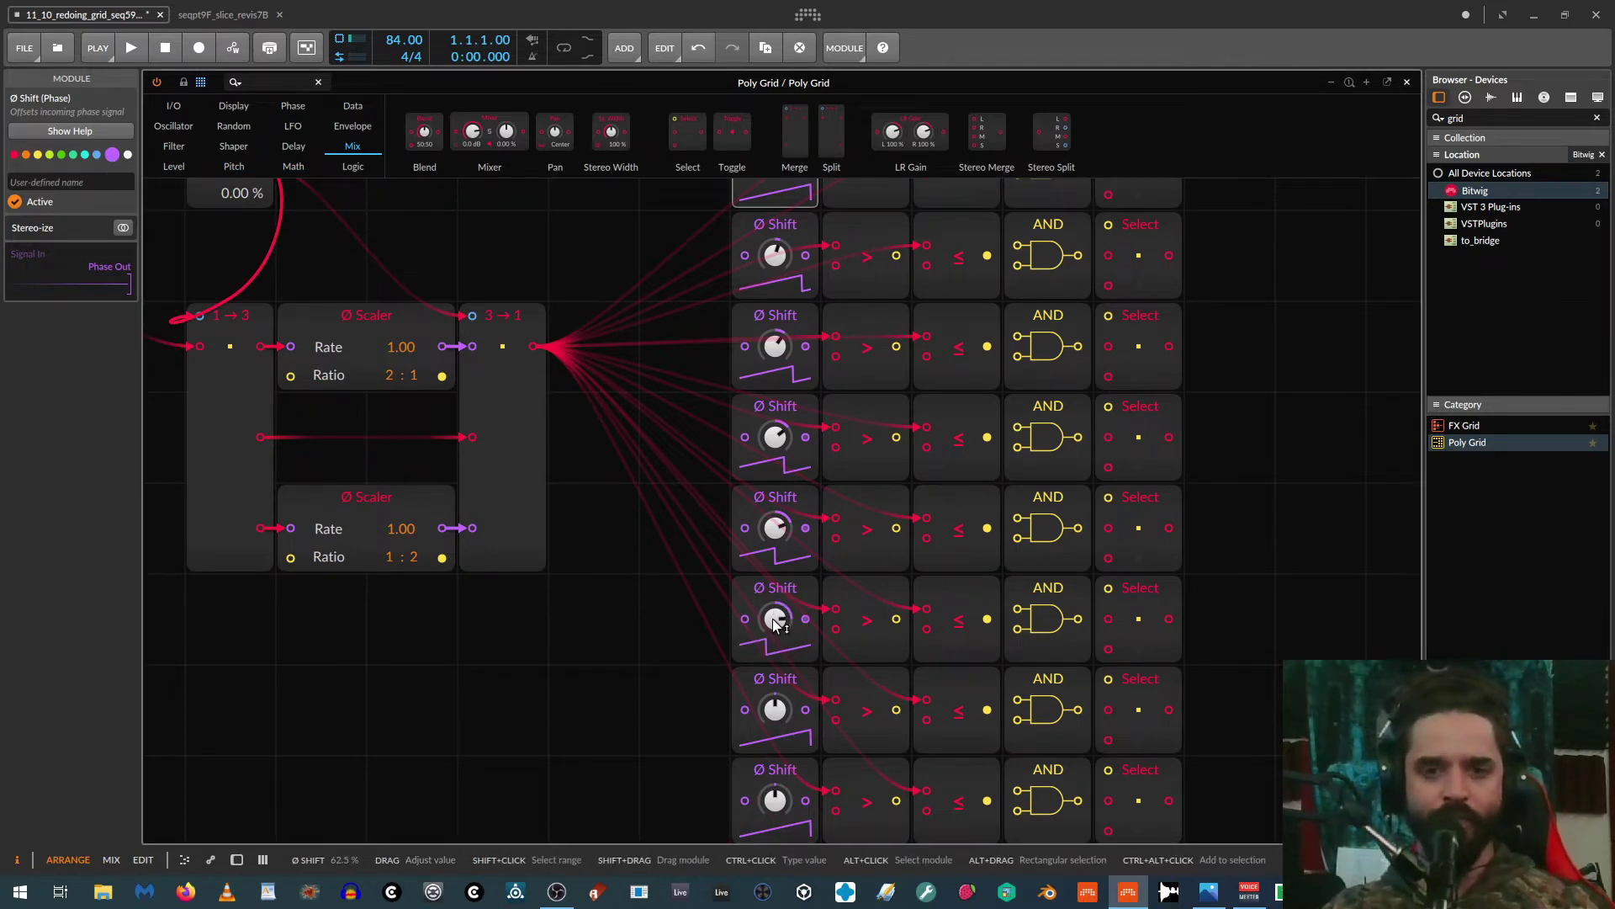
Step: Set the Ø Shift amounts in the seventh and eighth rows to 75 % and 87.5 %
right_click(774, 714)
key(Escape)
ctrl+click(775, 715)
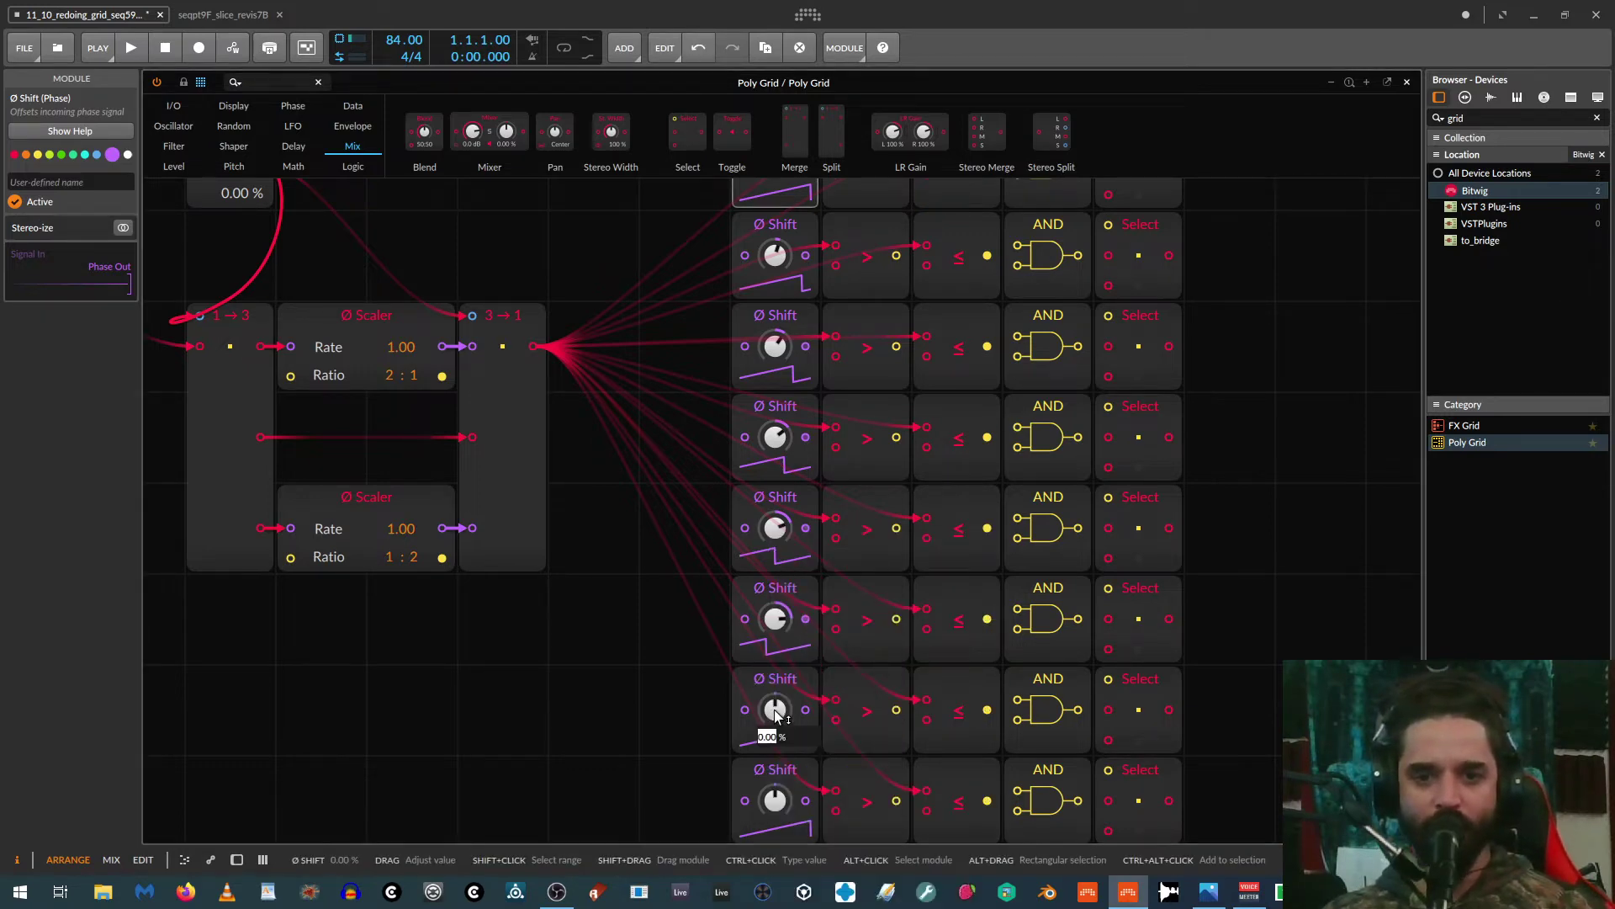
text(75)
key(Return)
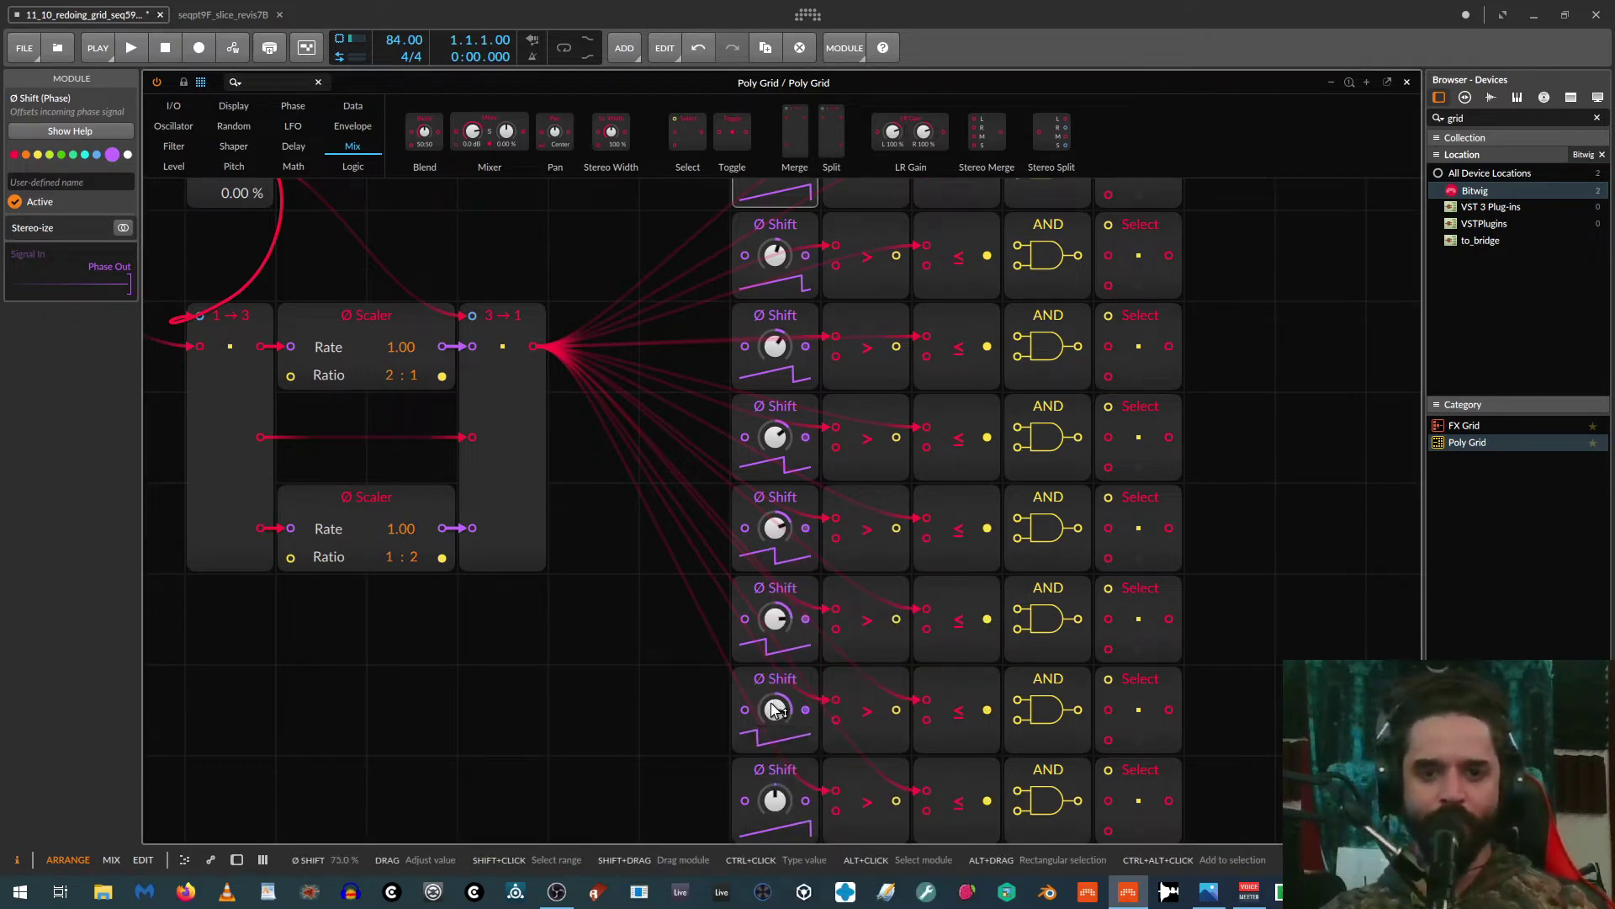
scroll(775, 709, down, 2)
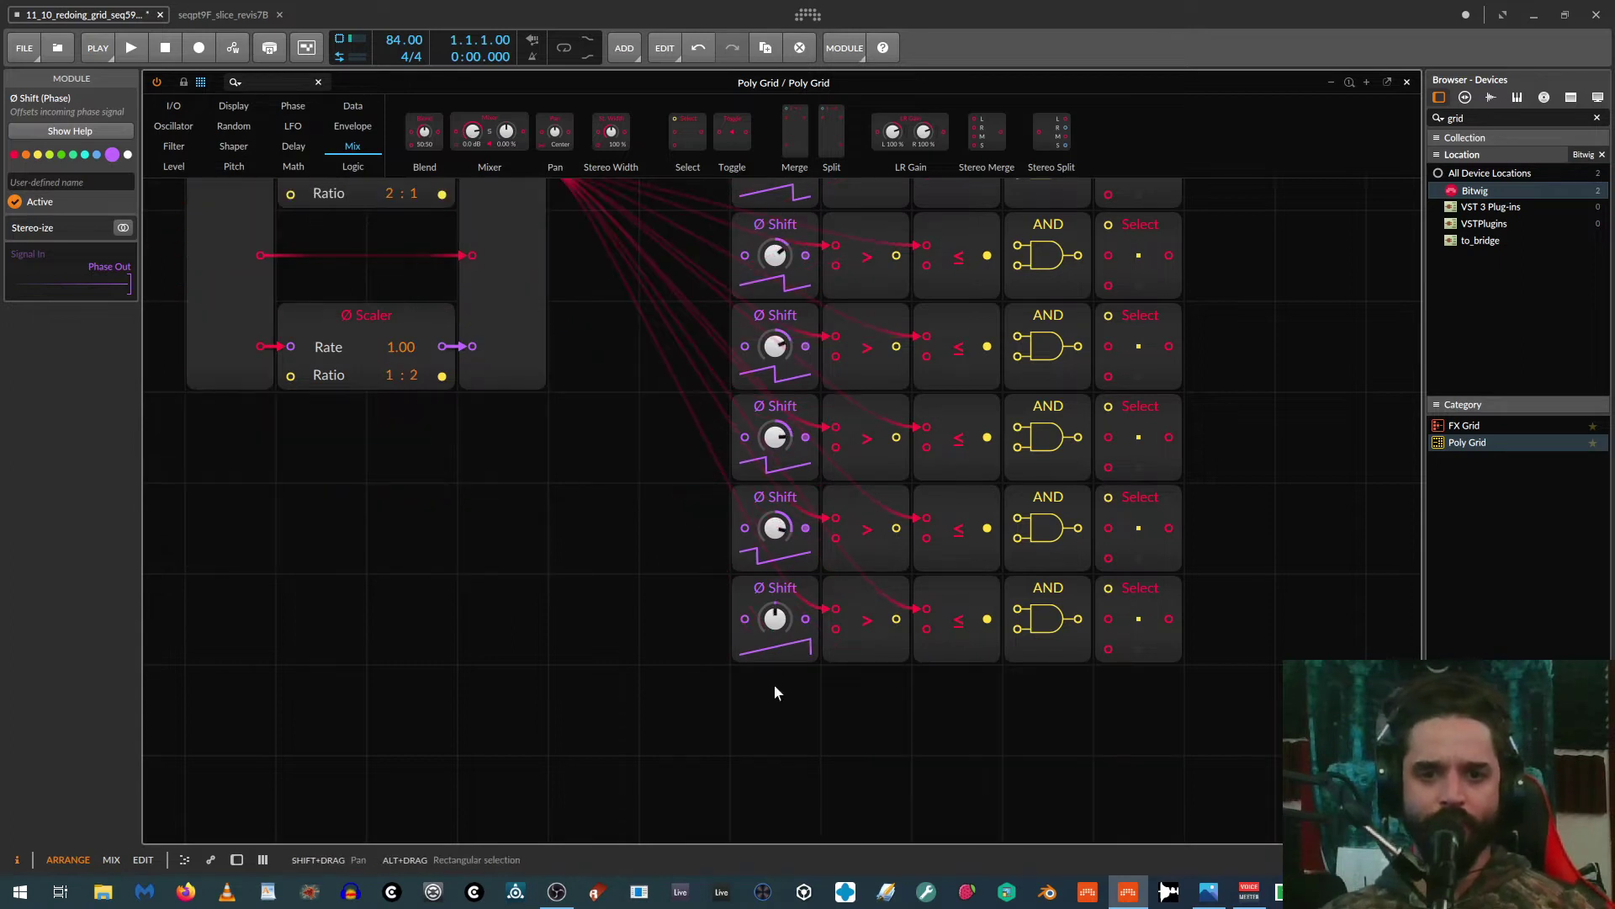
ctrl+click(774, 621)
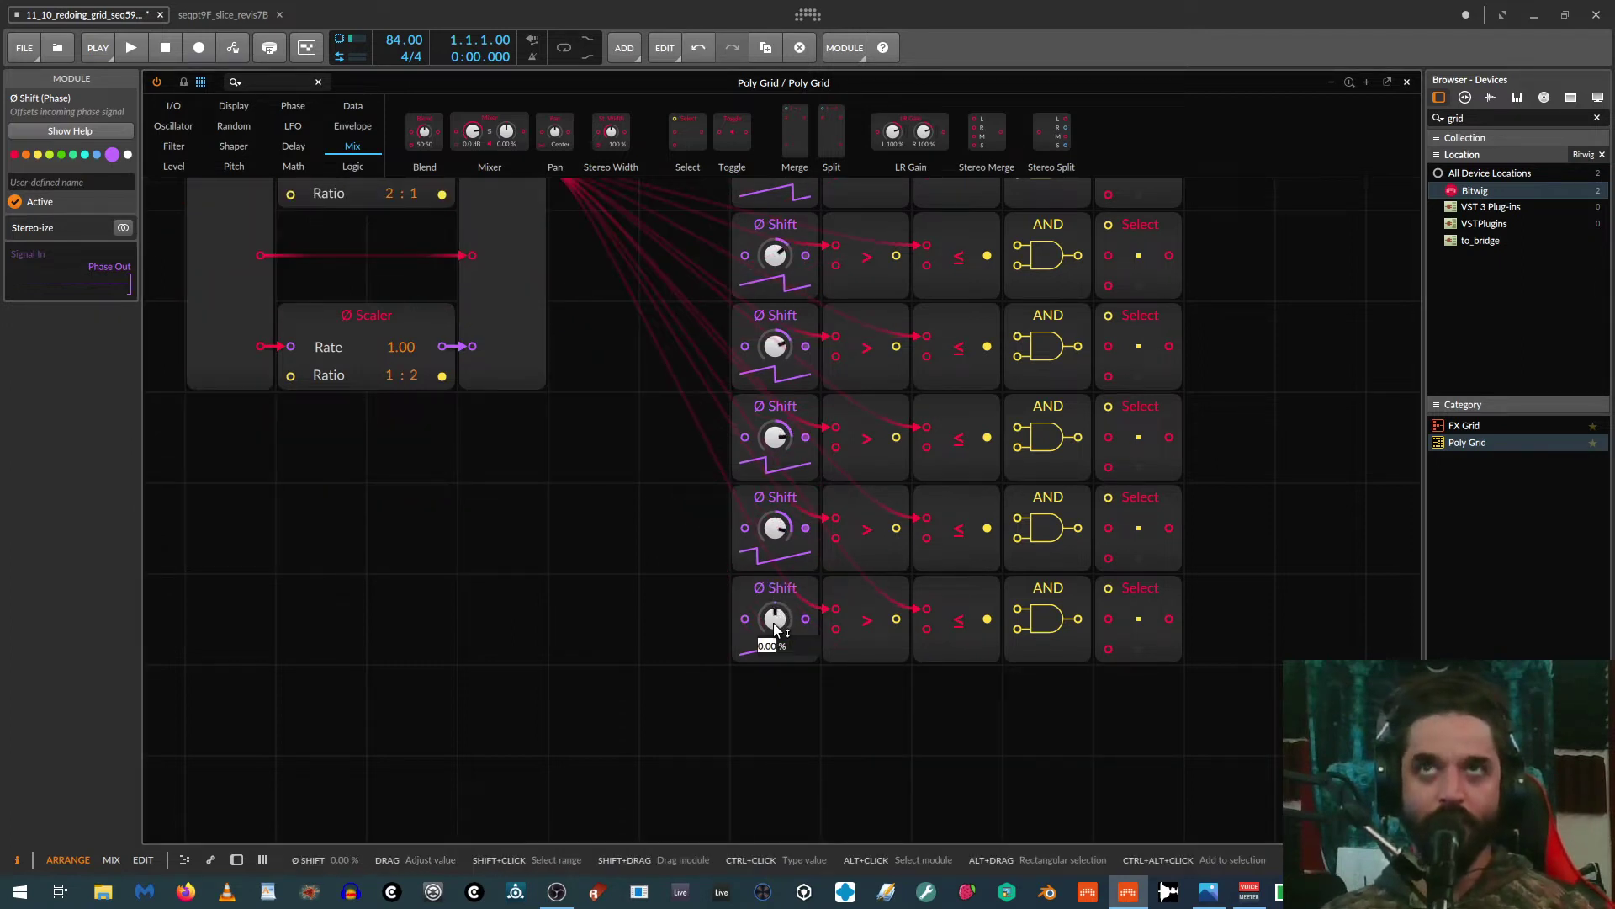
text(87)
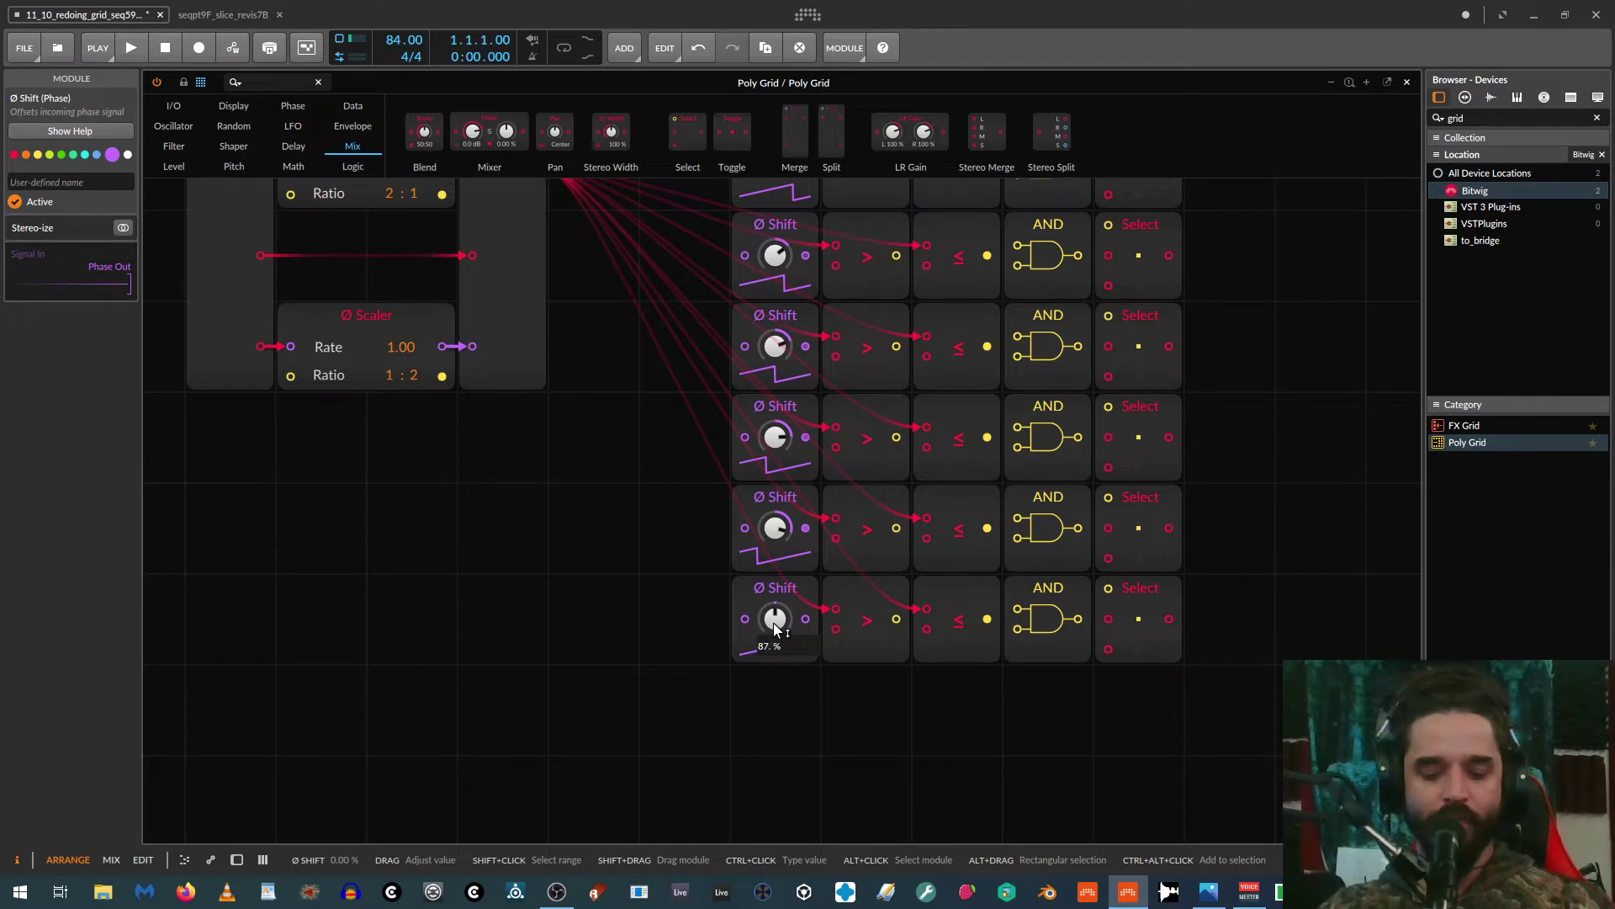
key(Return)
Step: Add a Constant module directly below the eighth row's Ø Shift
drag(763, 586, 779, 678)
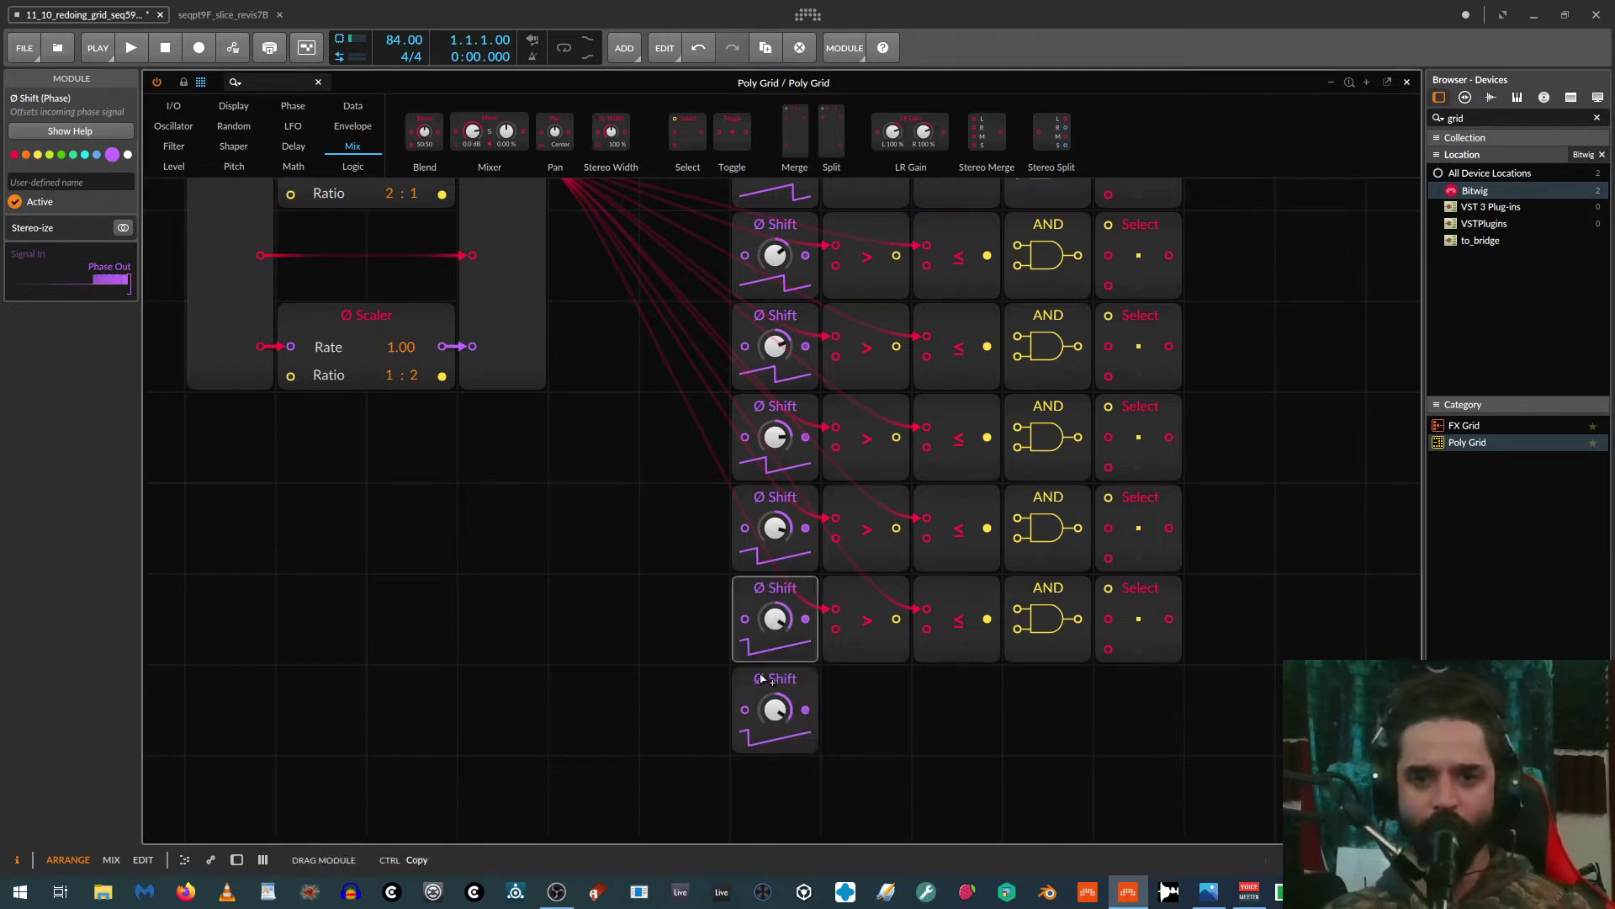
key(ctrl+z)
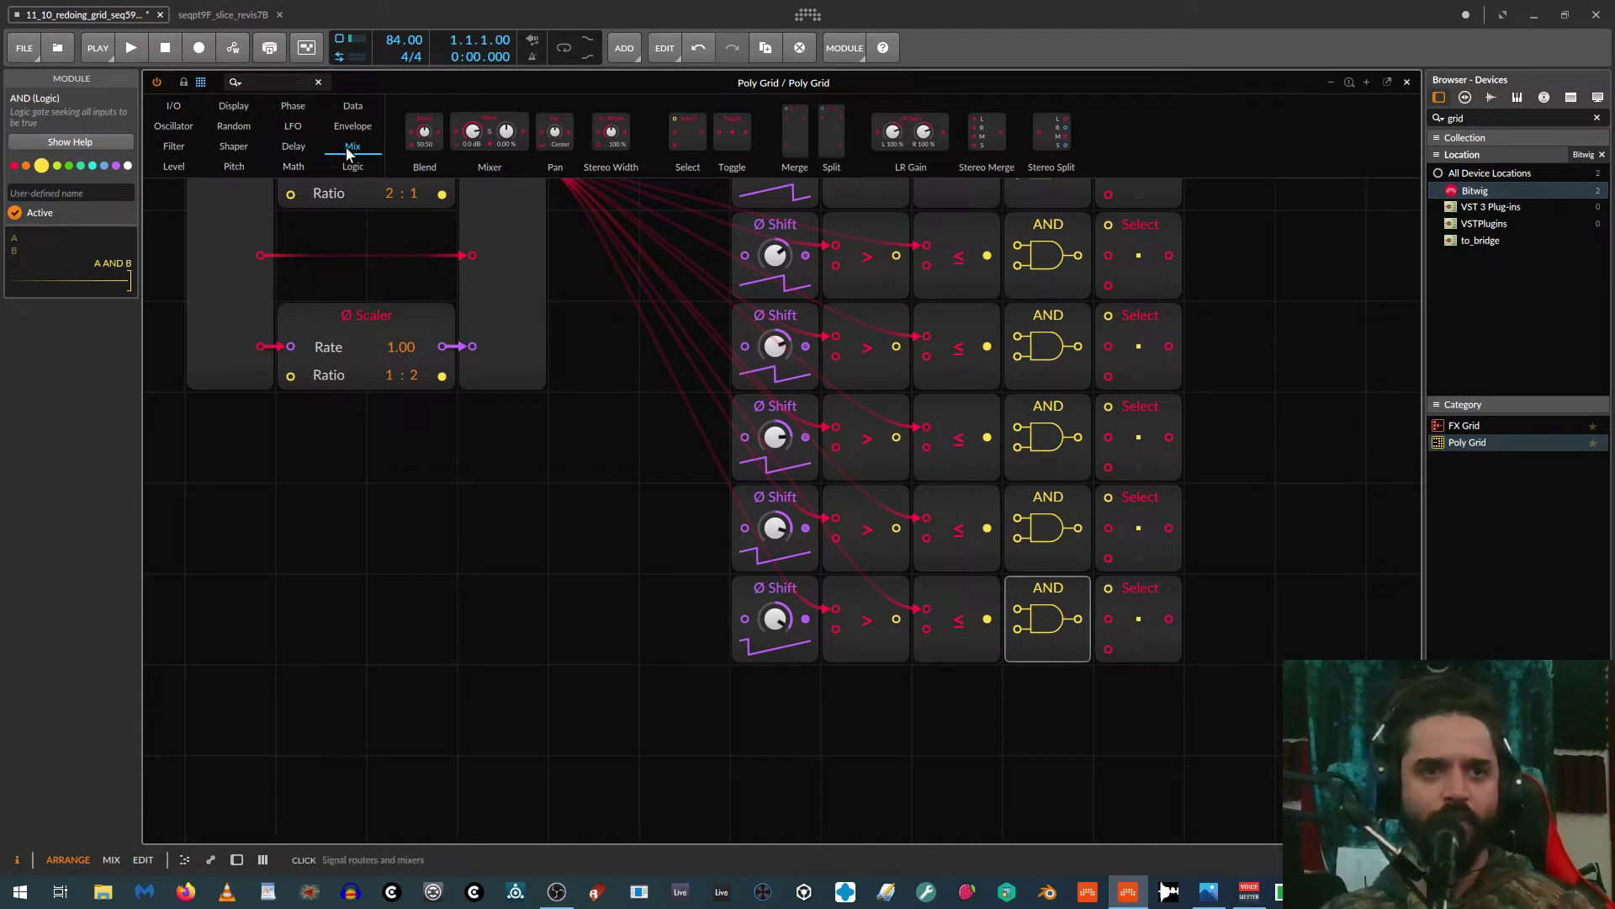
click(294, 166)
drag(428, 132, 593, 438)
drag(649, 574, 772, 709)
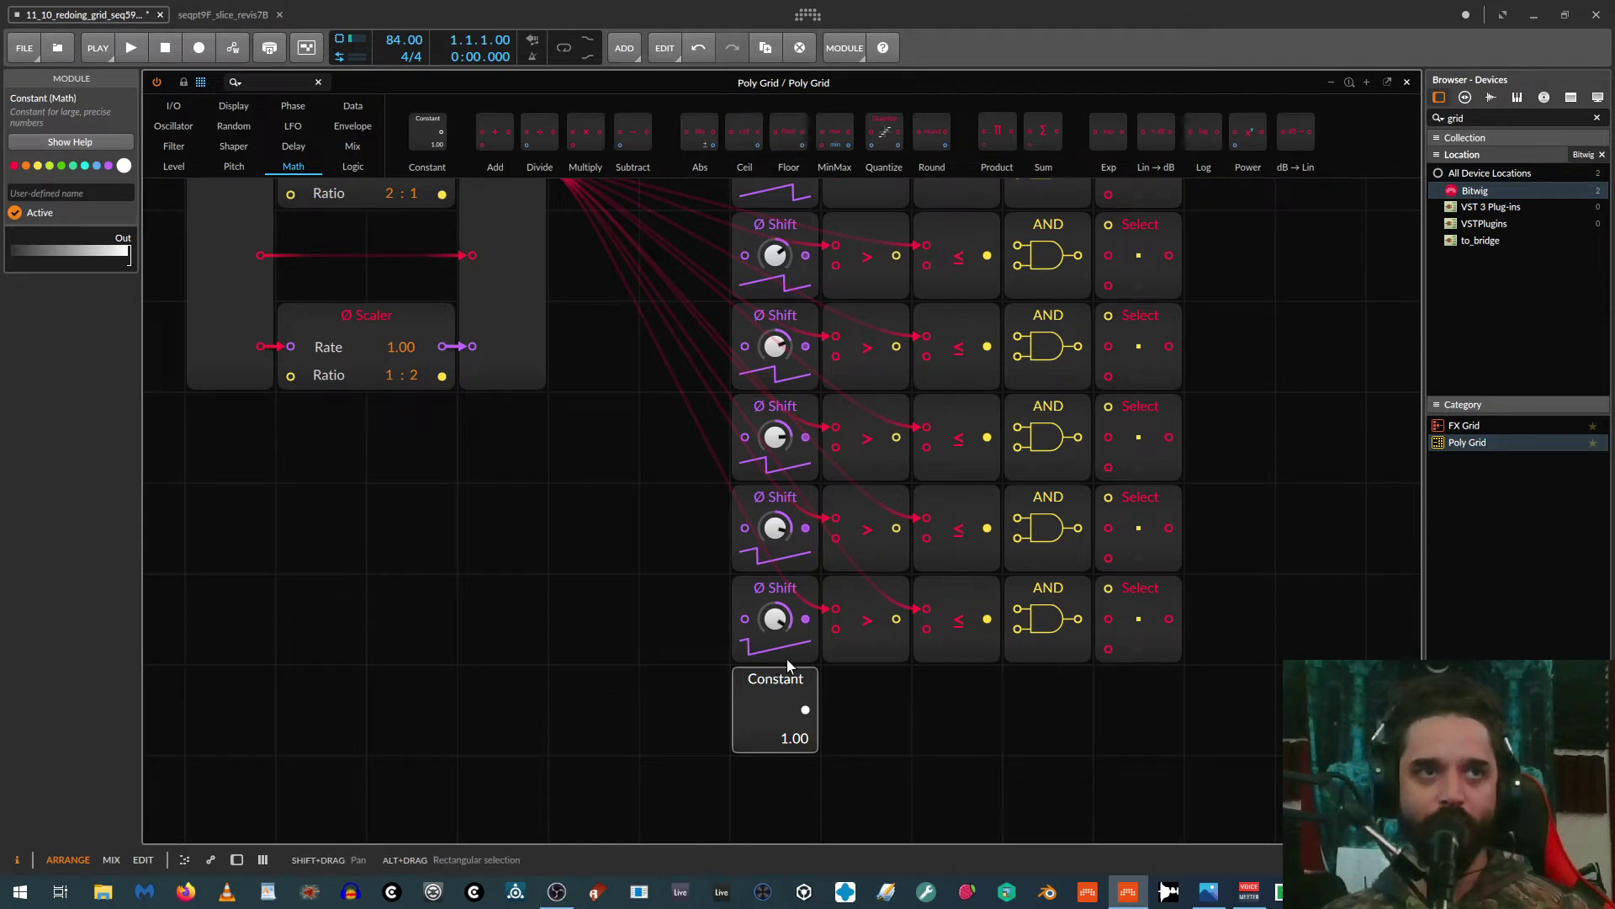
drag(887, 671, 801, 893)
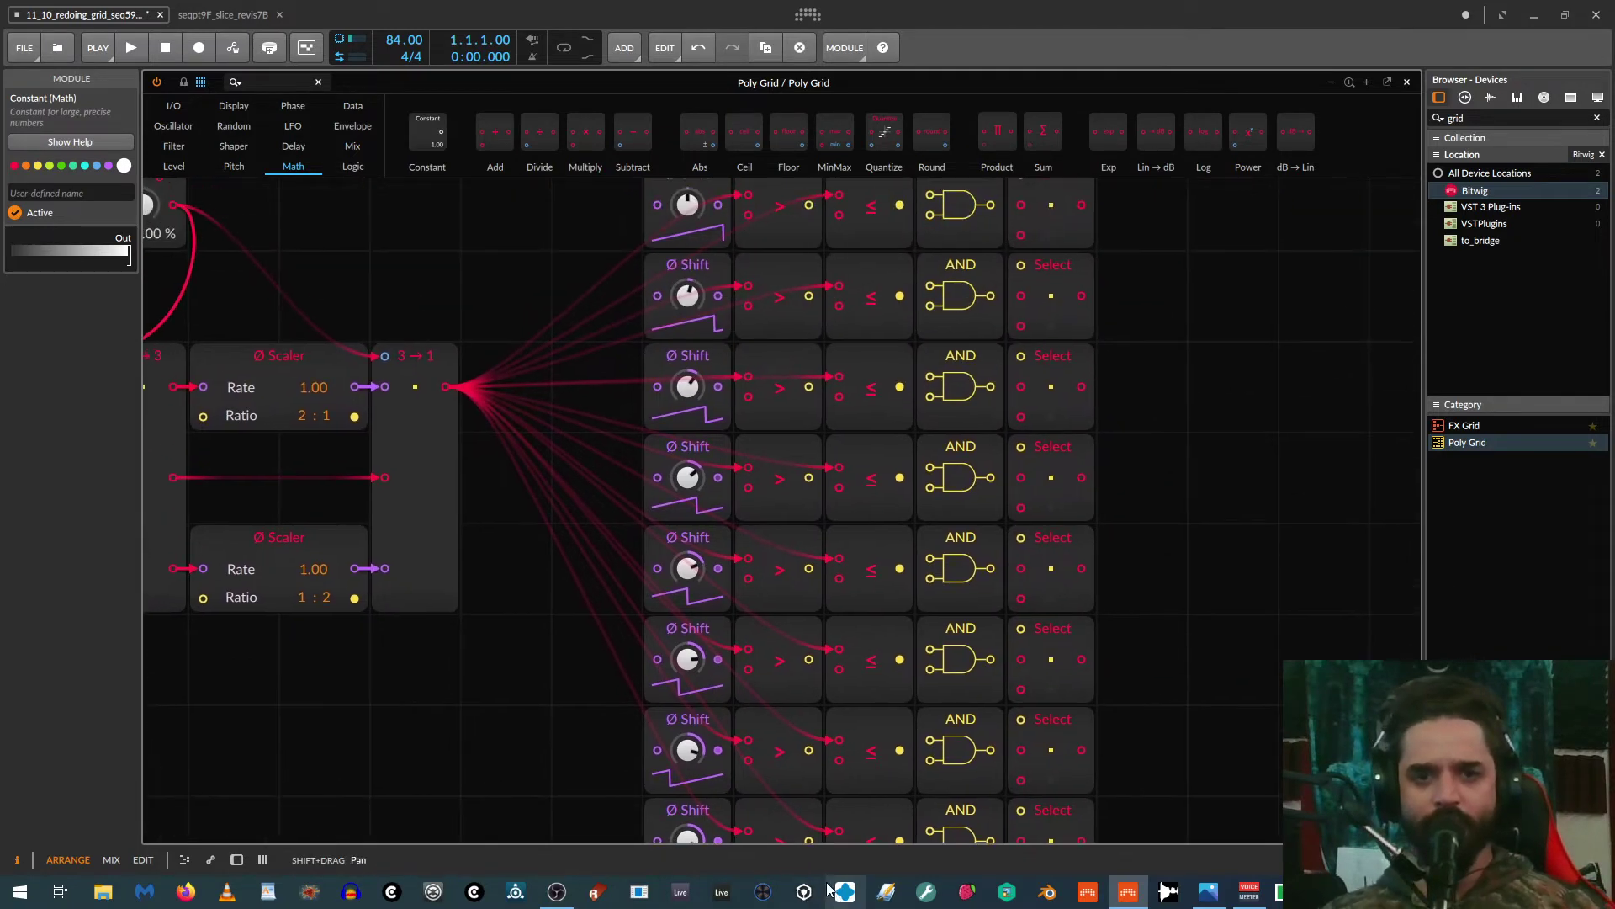
scroll(761, 679, up, 3)
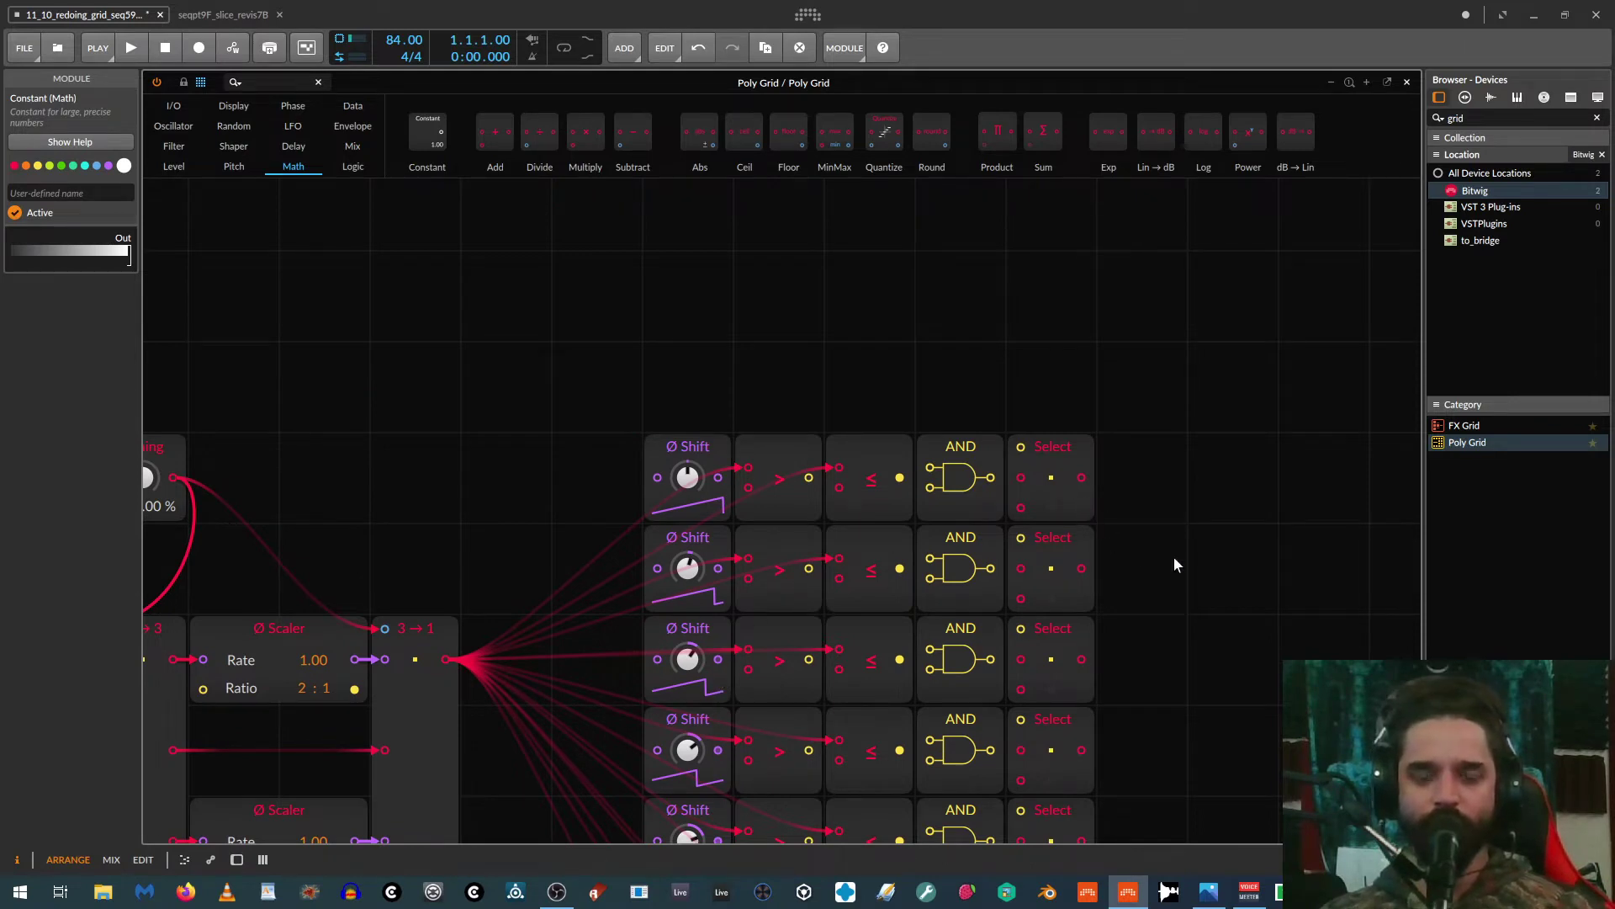
drag(1176, 563, 1101, 454)
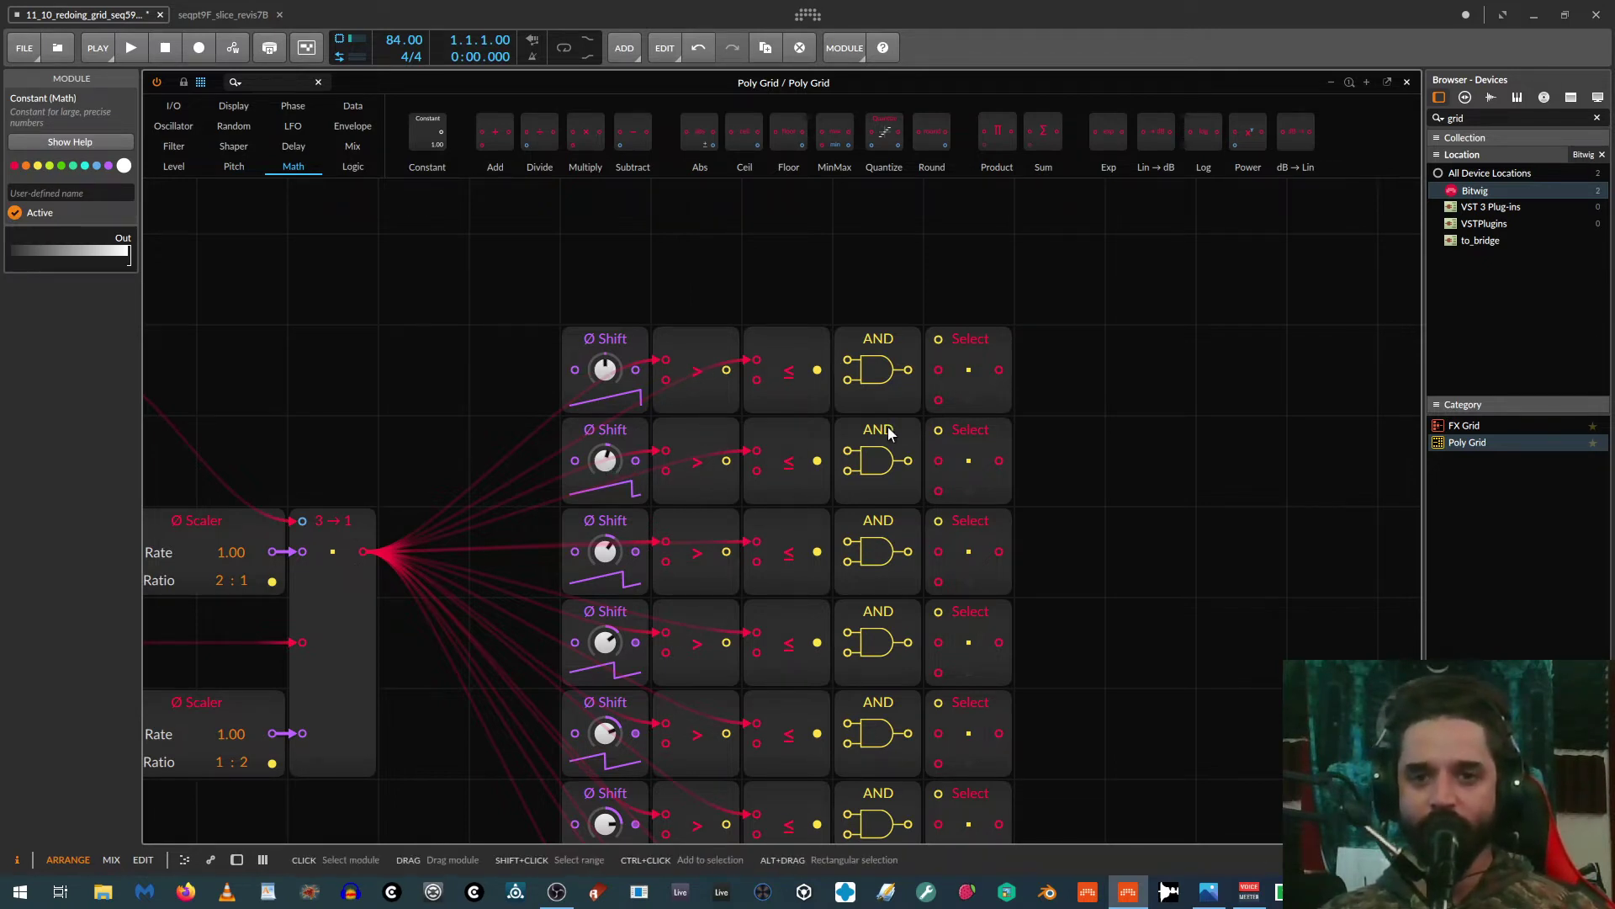
click(974, 336)
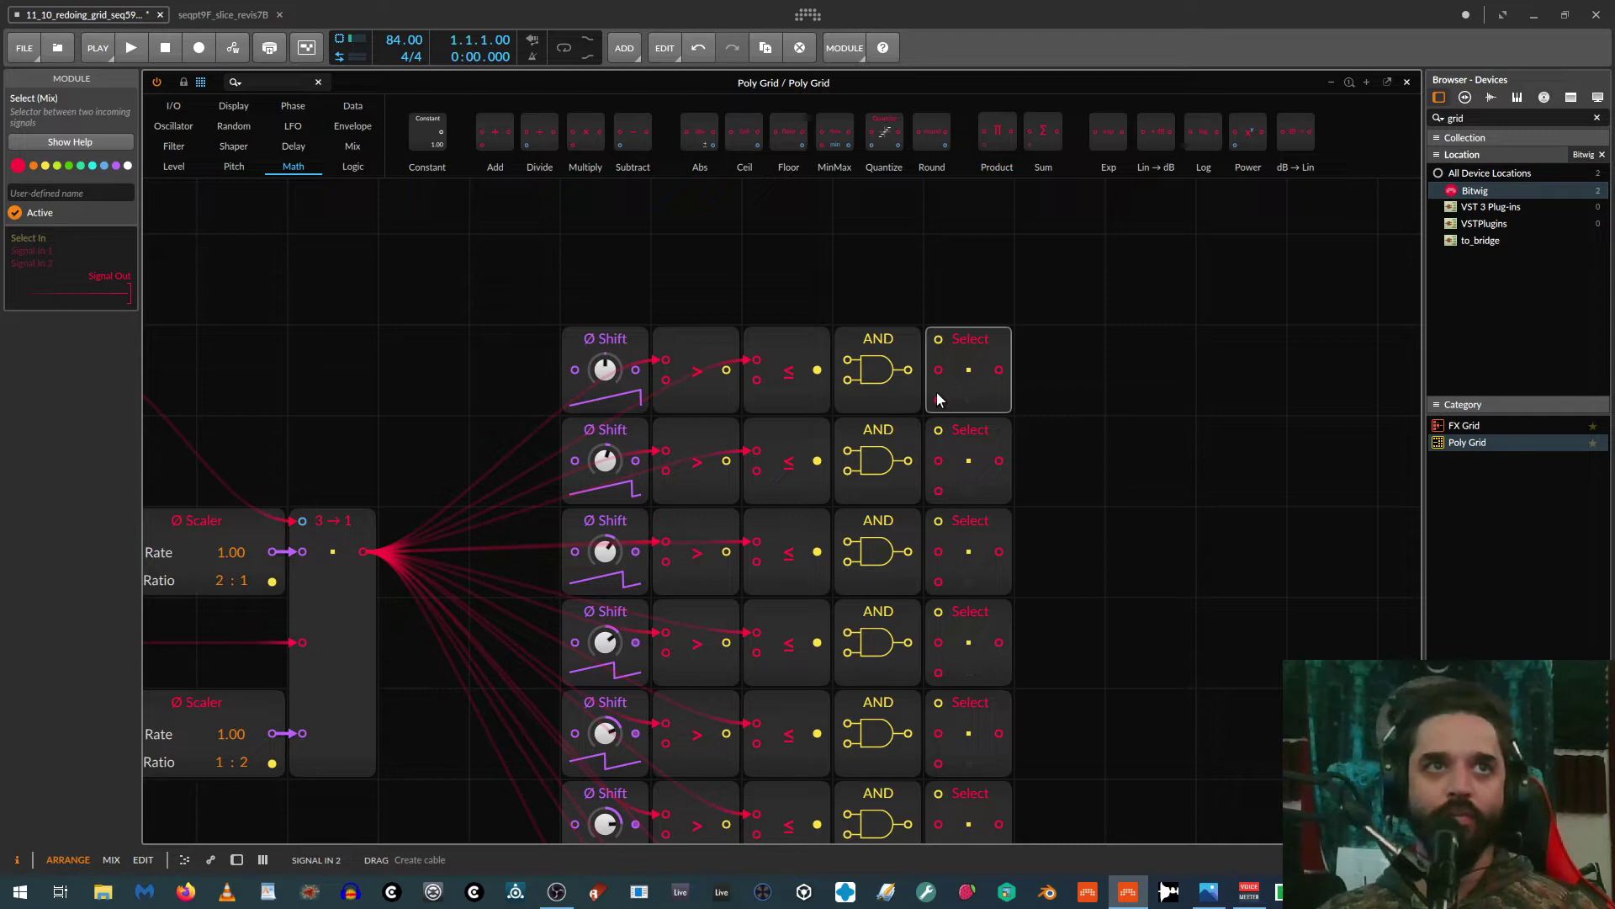
drag(1147, 616, 1107, 378)
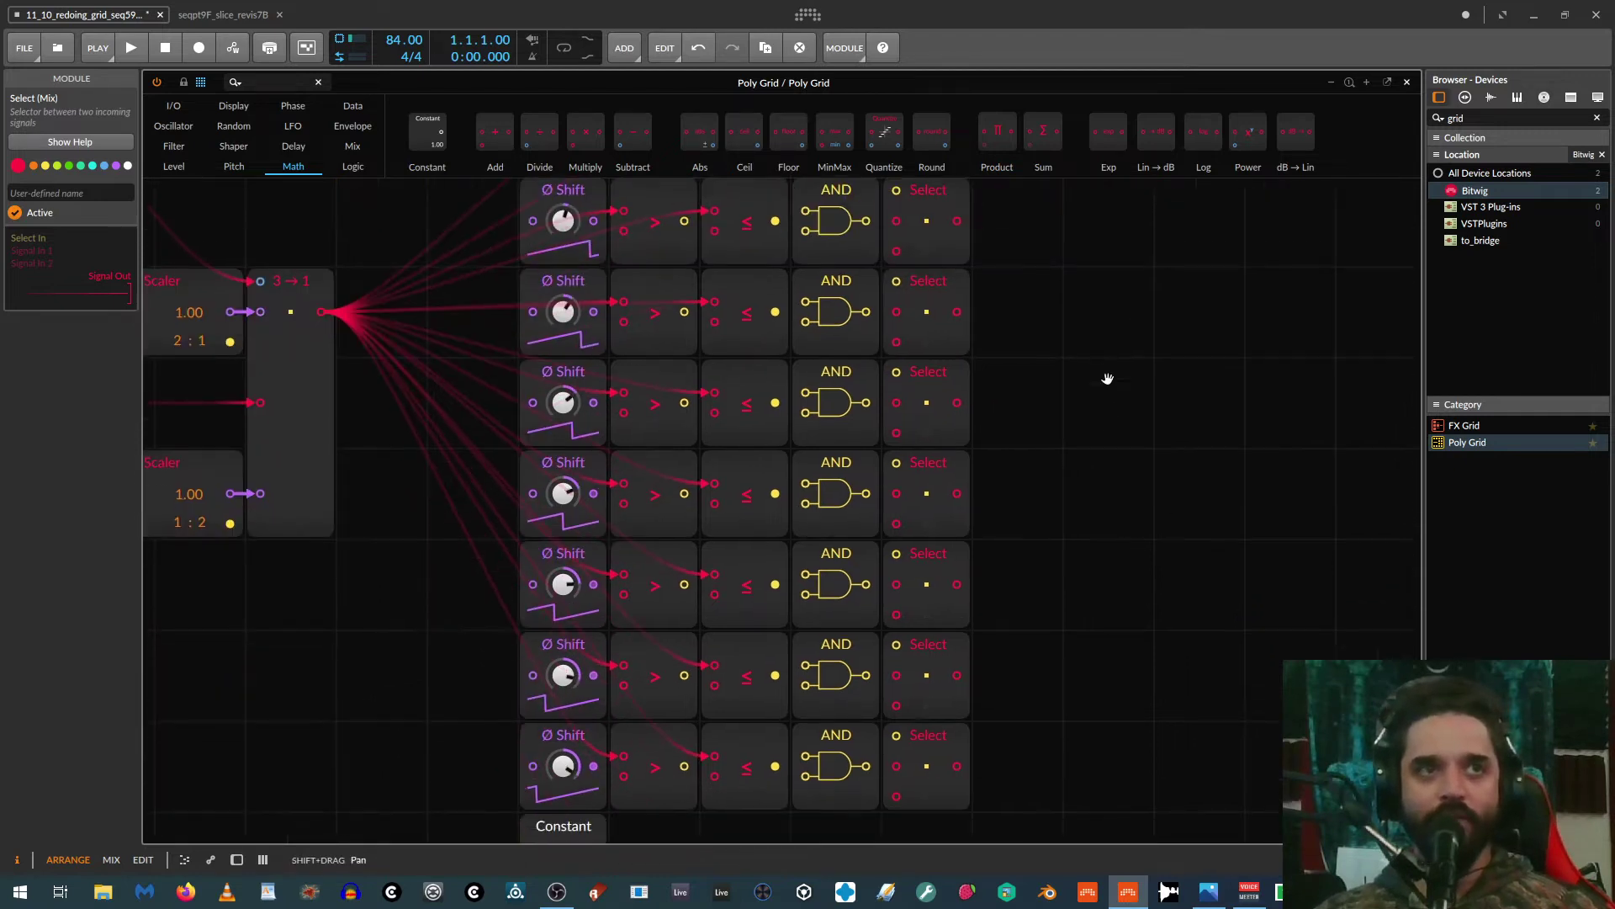
drag(1120, 555, 1127, 448)
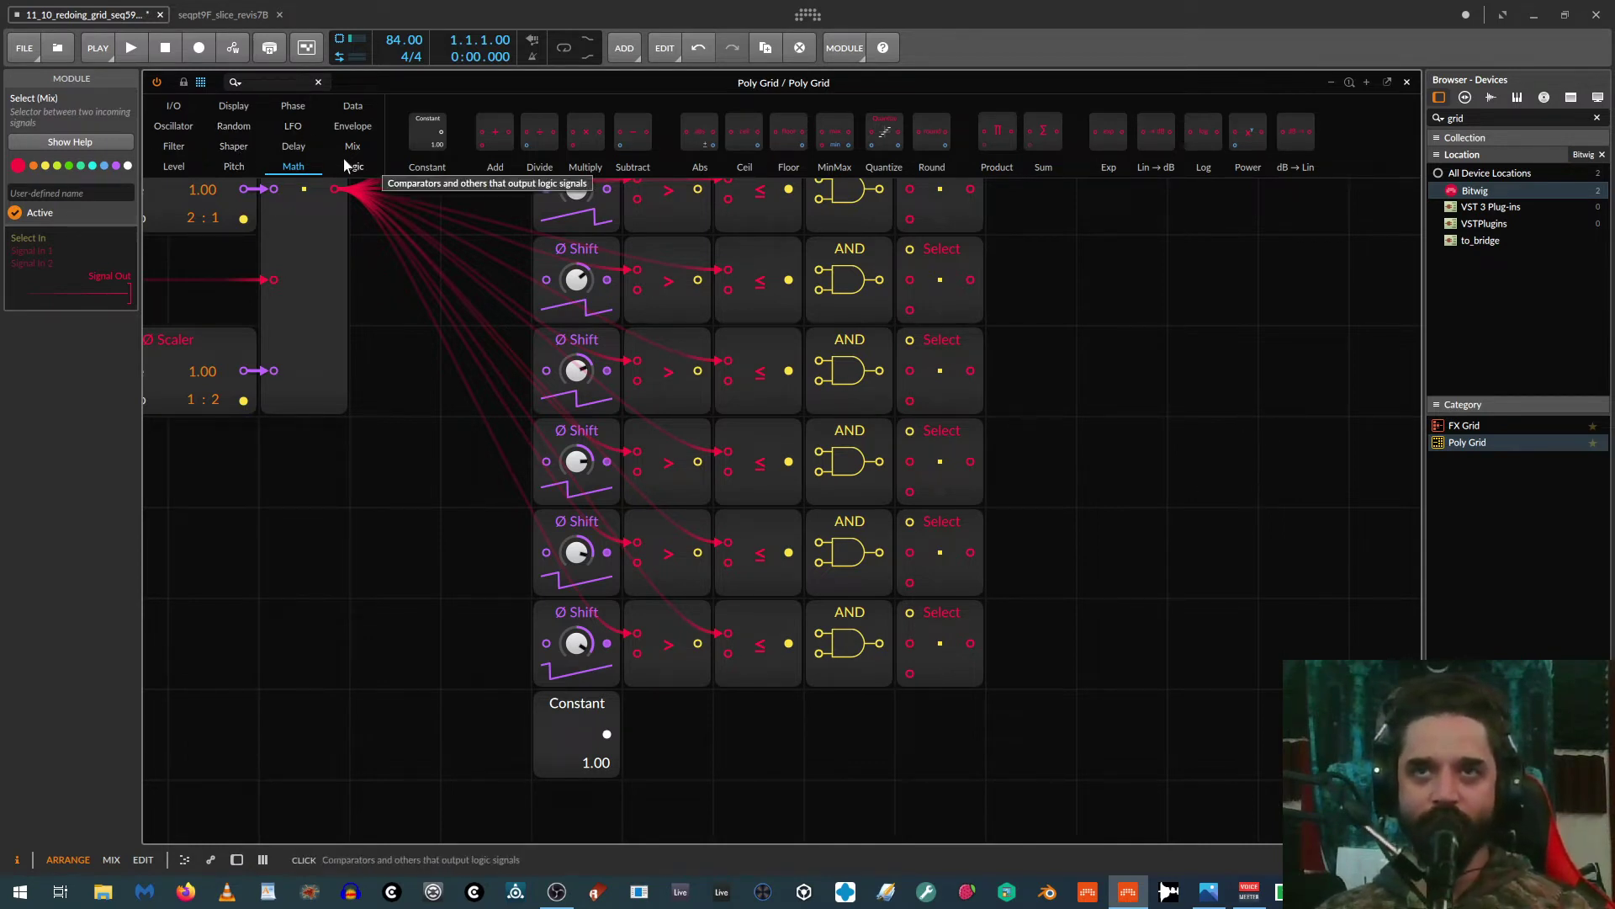
Step: Add a Ø Scaler with an 8 : 1 ratio beside the Constant and wire the Merge output to its signal input
click(239, 146)
click(292, 106)
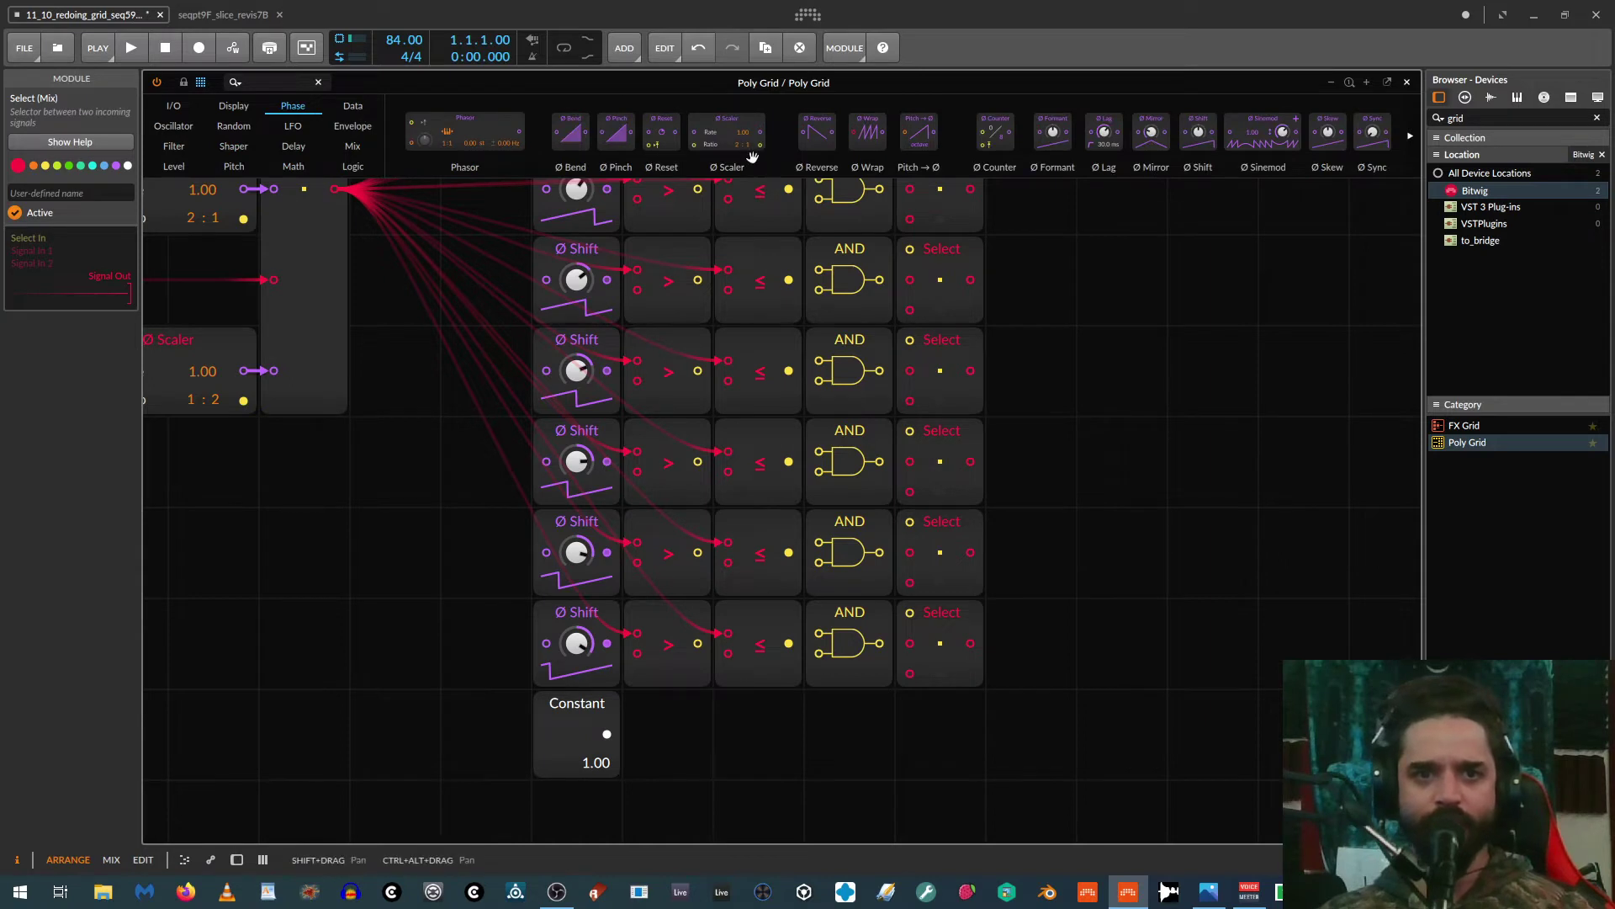
drag(716, 129, 716, 725)
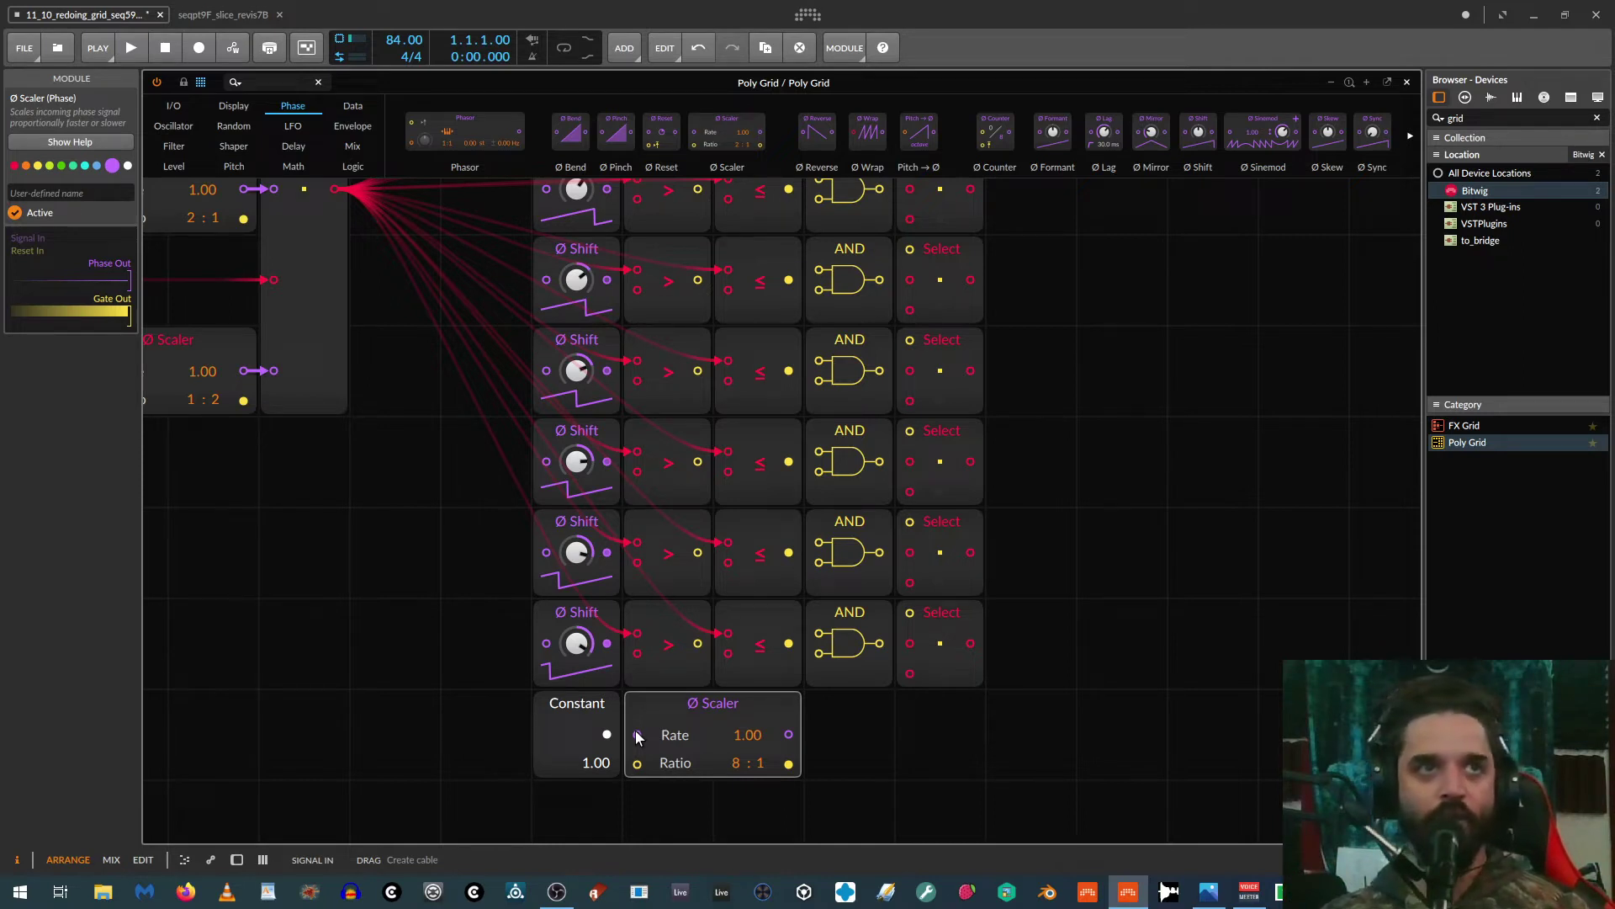
drag(638, 737, 334, 187)
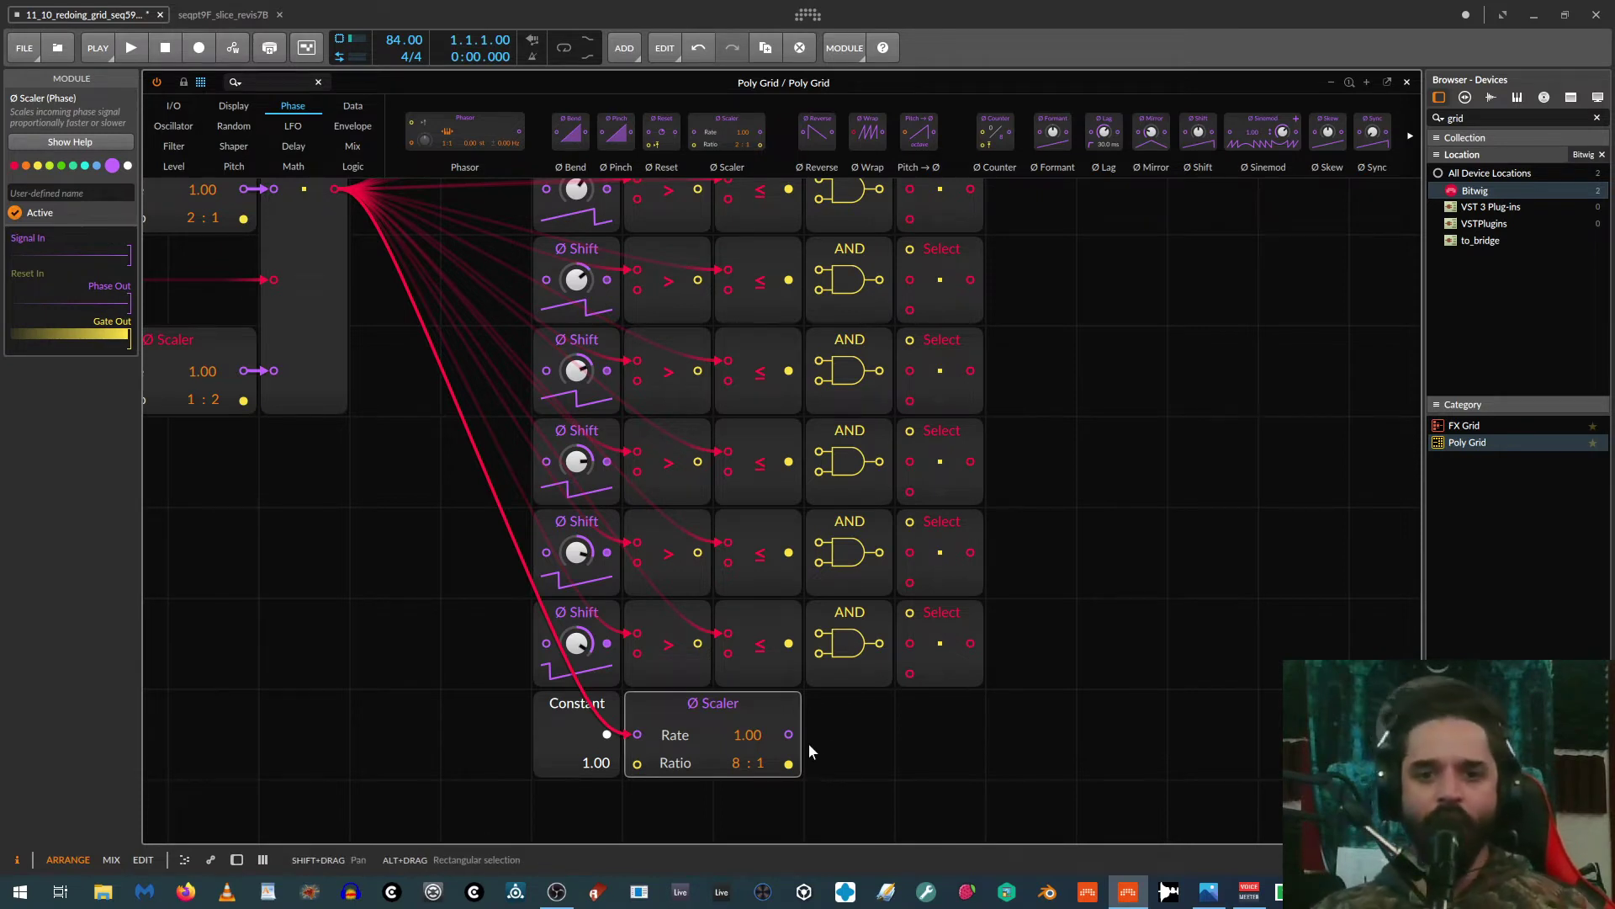
Step: Wire the 8 : 1 Ø Scaler's phase output to the second signal input of the Select modules in all eight rows
drag(788, 734, 916, 673)
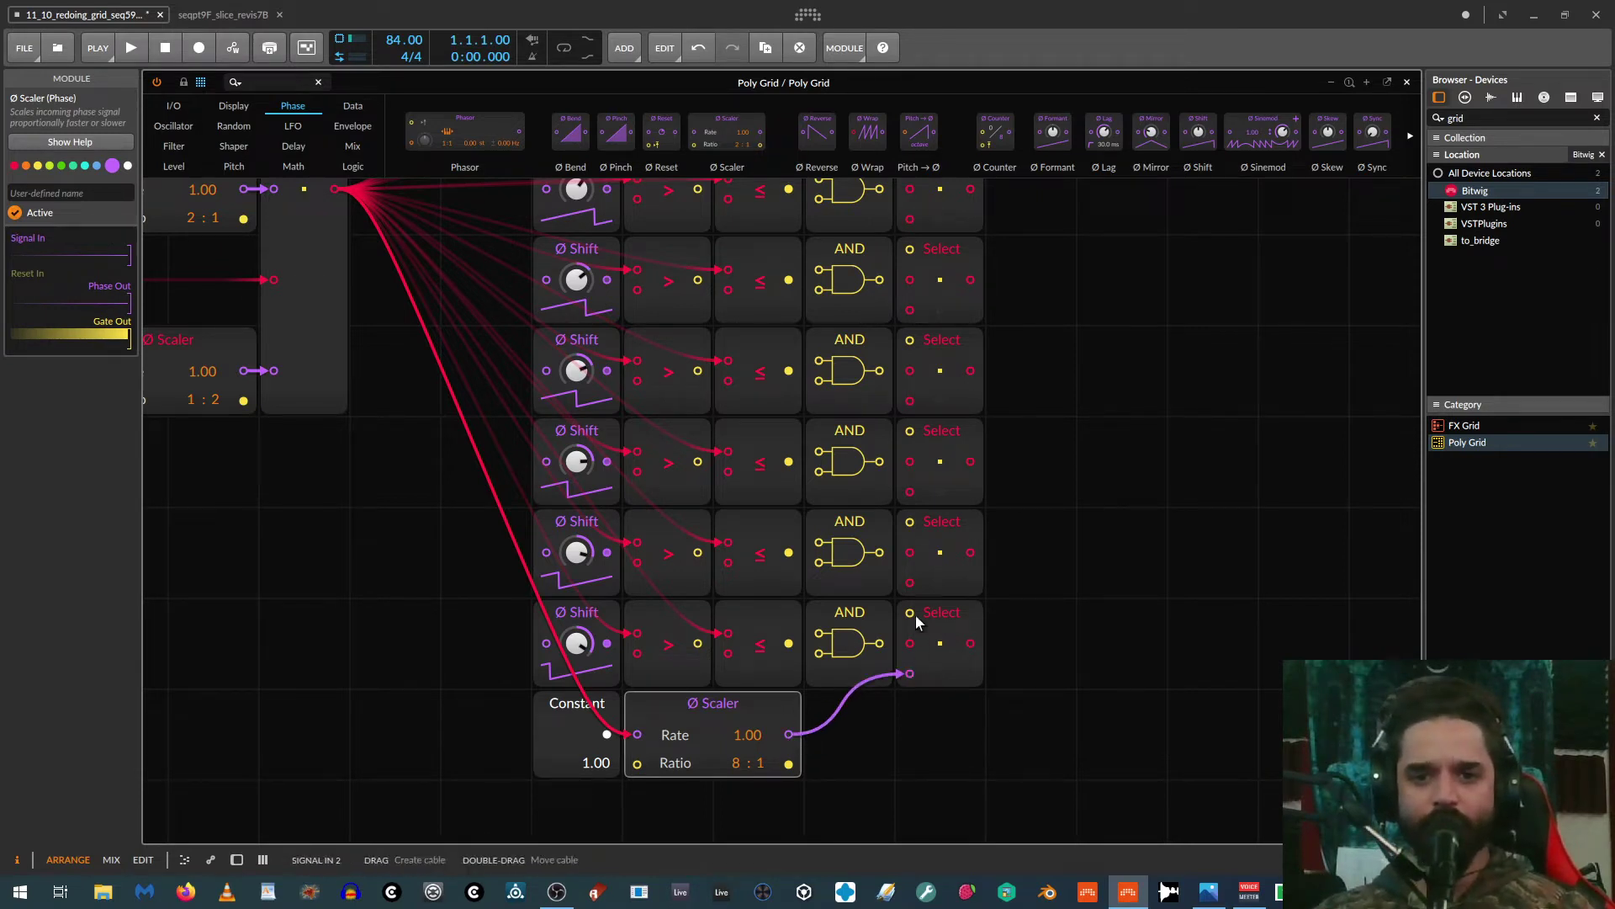
drag(909, 582, 796, 740)
drag(833, 673, 909, 492)
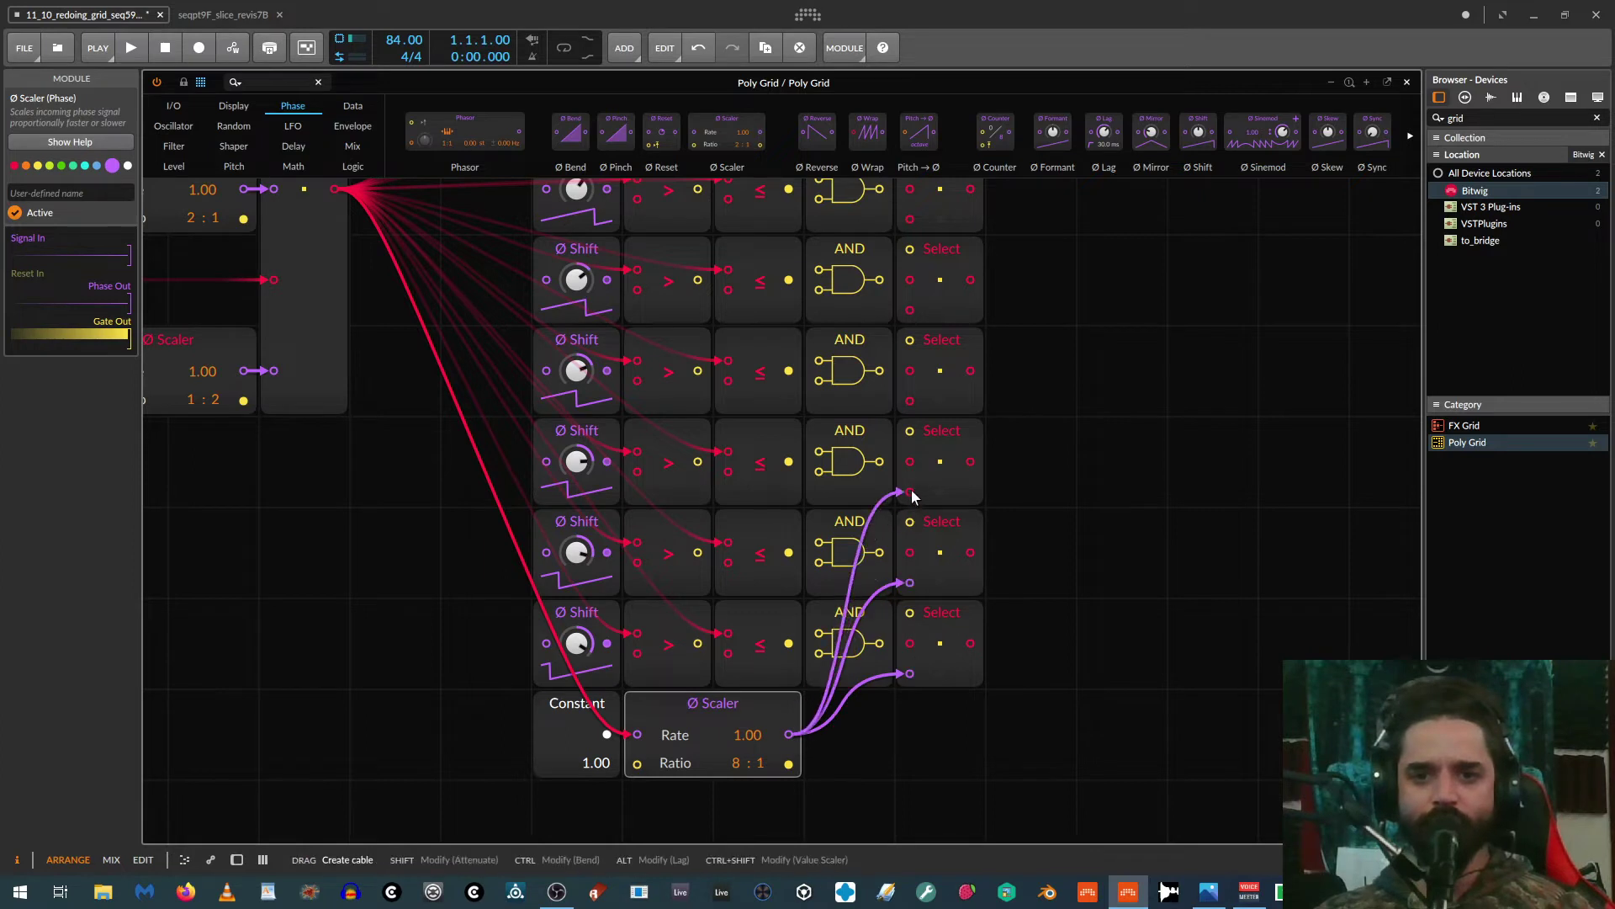
drag(908, 402, 909, 303)
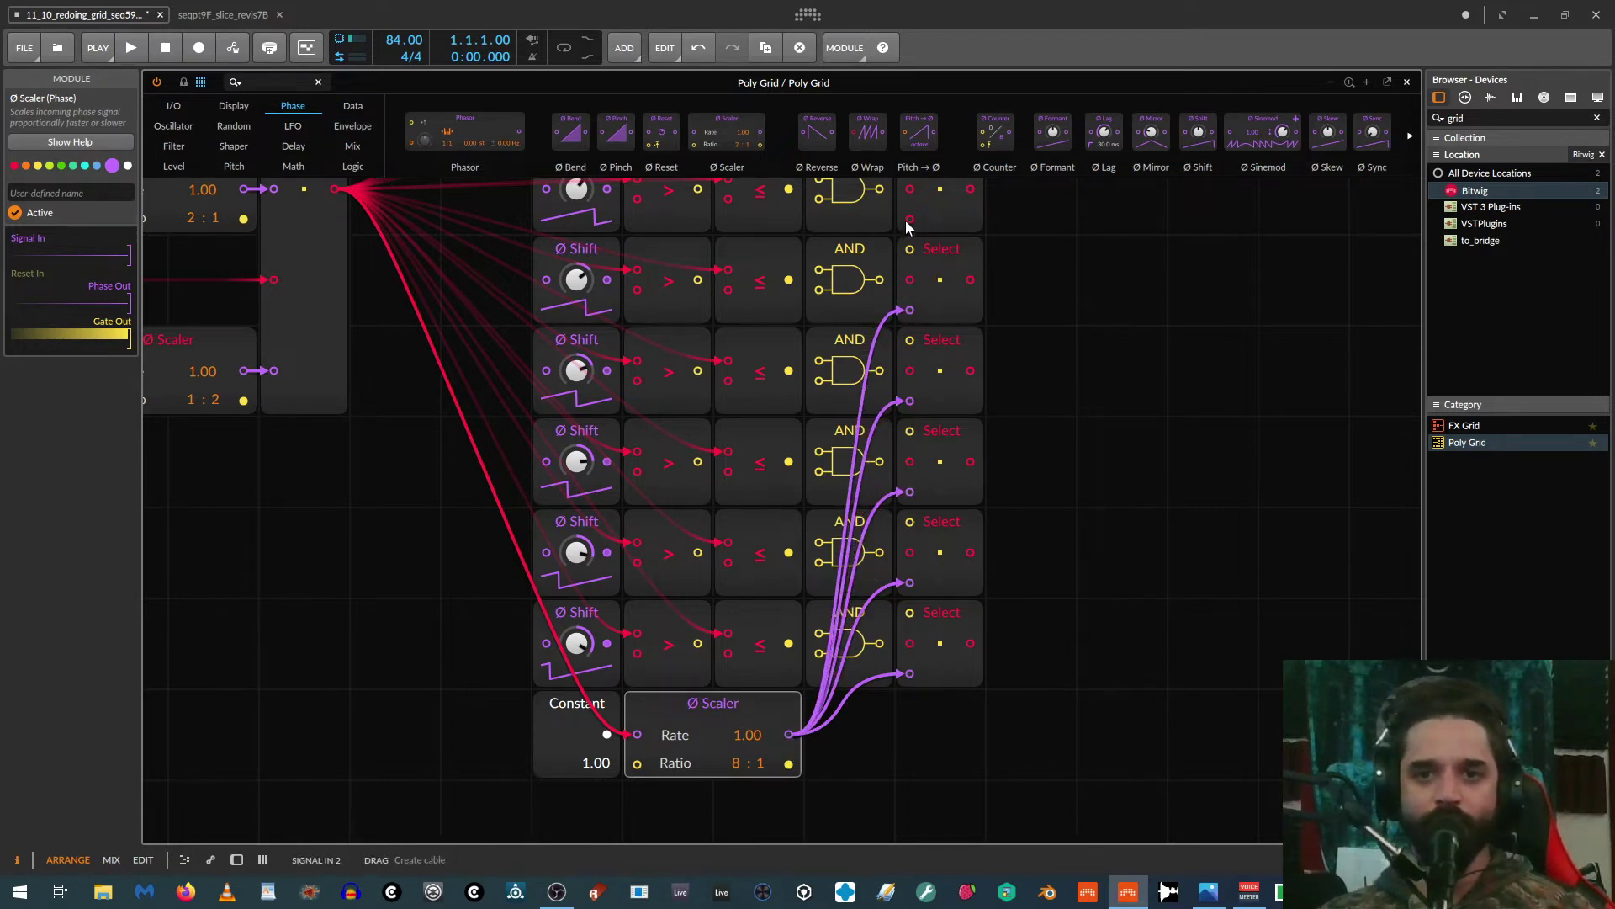
drag(909, 221, 788, 735)
scroll(823, 698, up, 2)
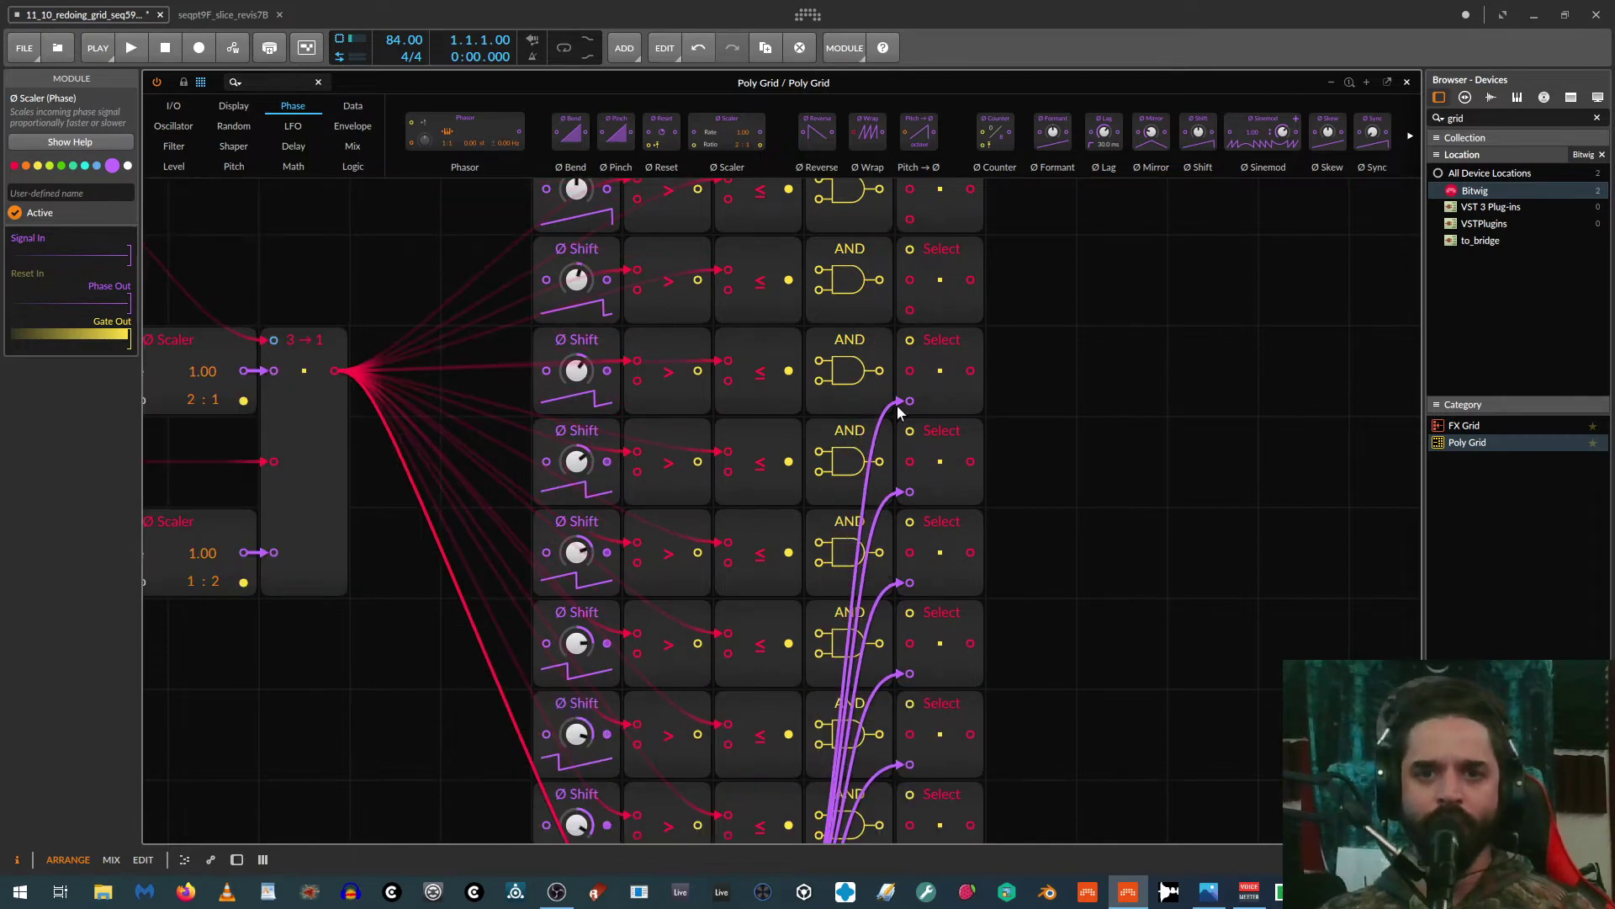
scroll(931, 483, down, 1)
scroll(913, 338, down, 1)
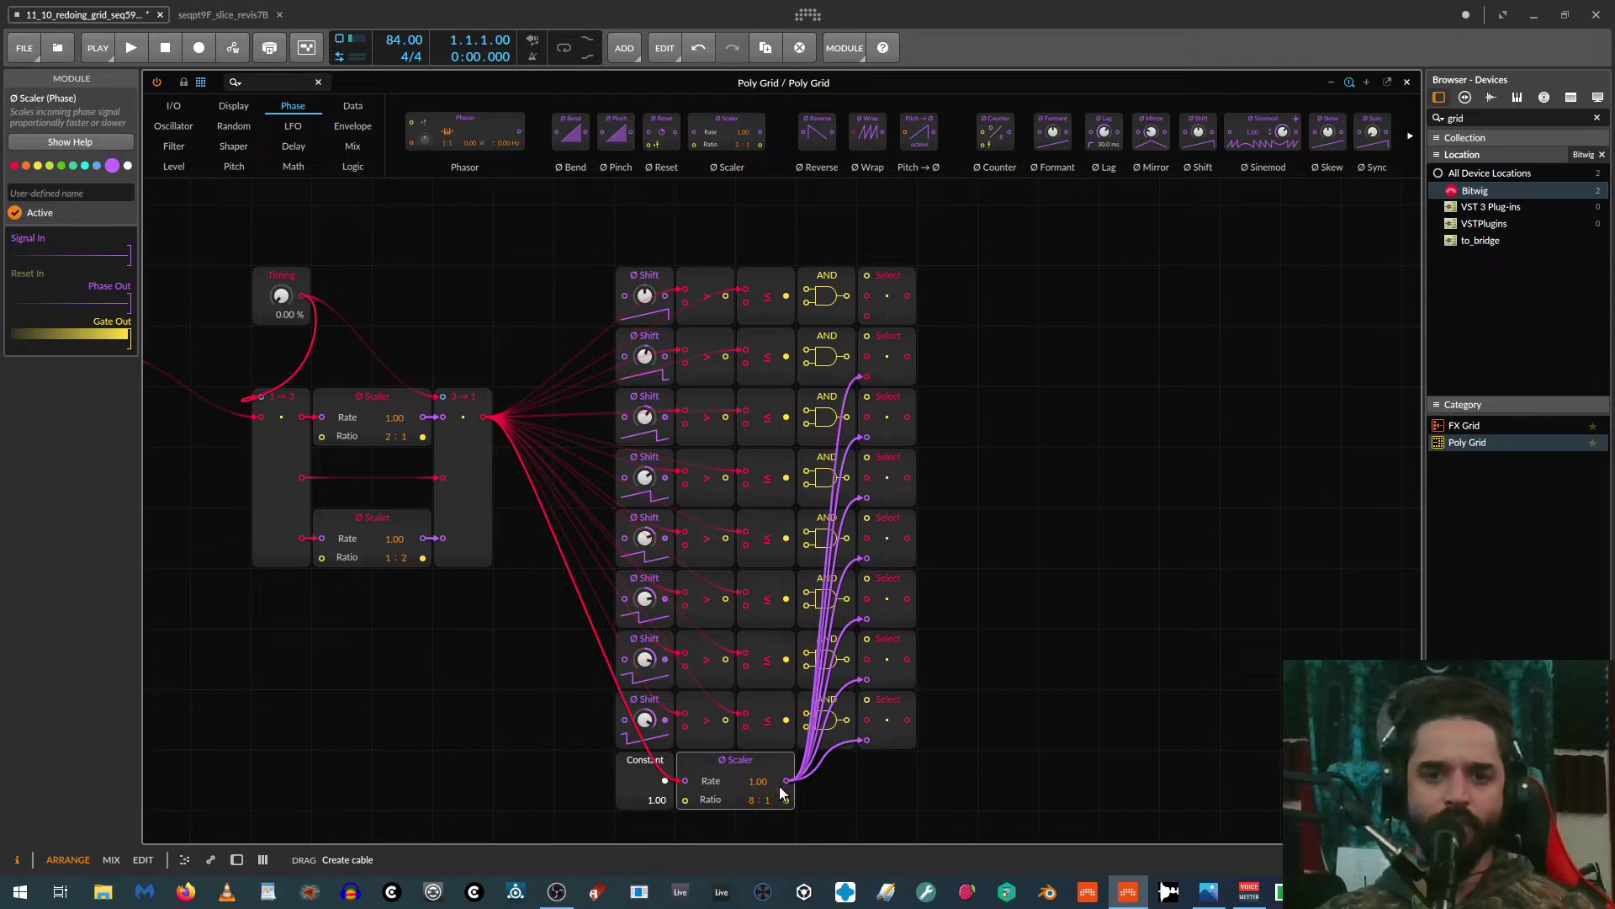
drag(785, 781, 866, 316)
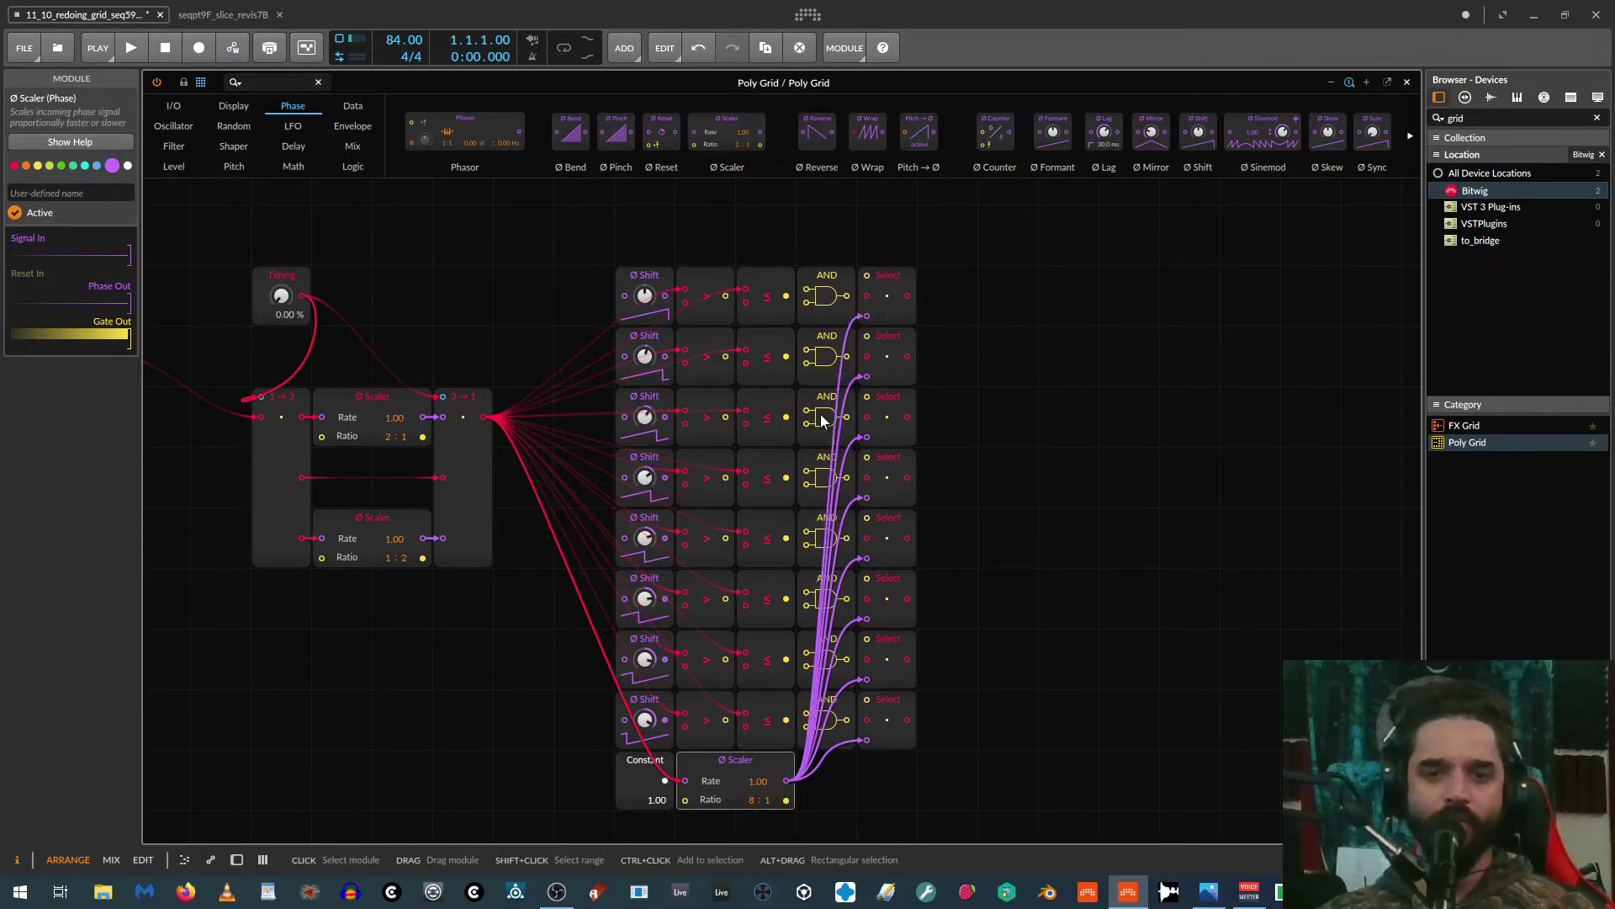
Step: Wire the first row's Ø Shift to the B input of its > comparator and the second row's Ø Shift to the first ≤ comparator's B input
scroll(778, 455, up, 1)
drag(425, 260, 423, 331)
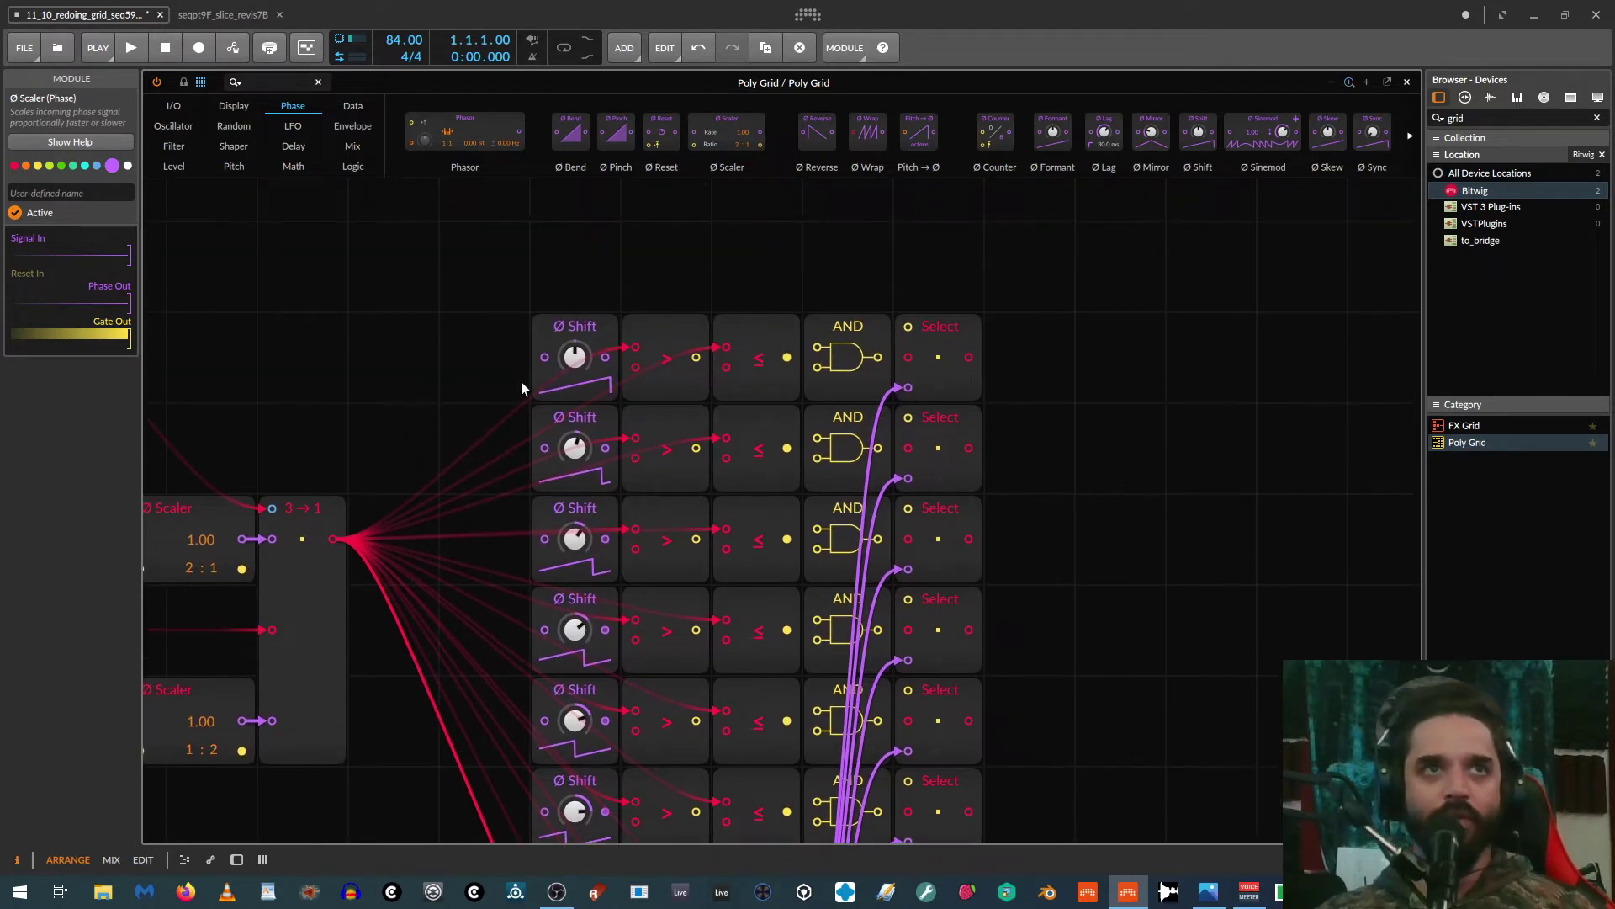
scroll(633, 475, up, 1)
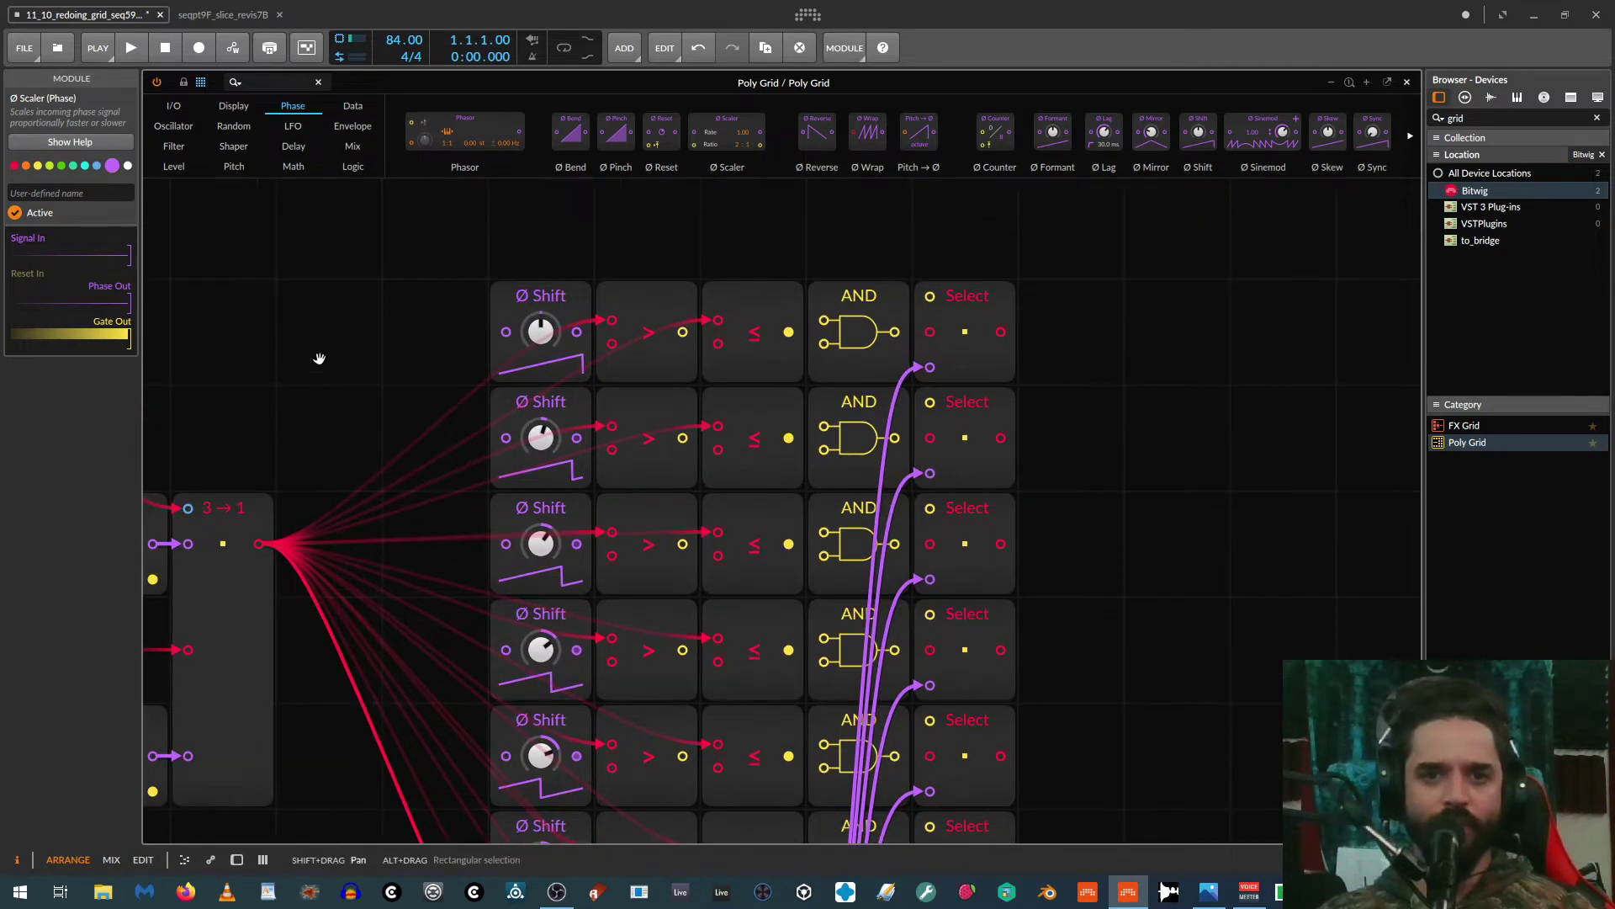
drag(317, 357, 461, 381)
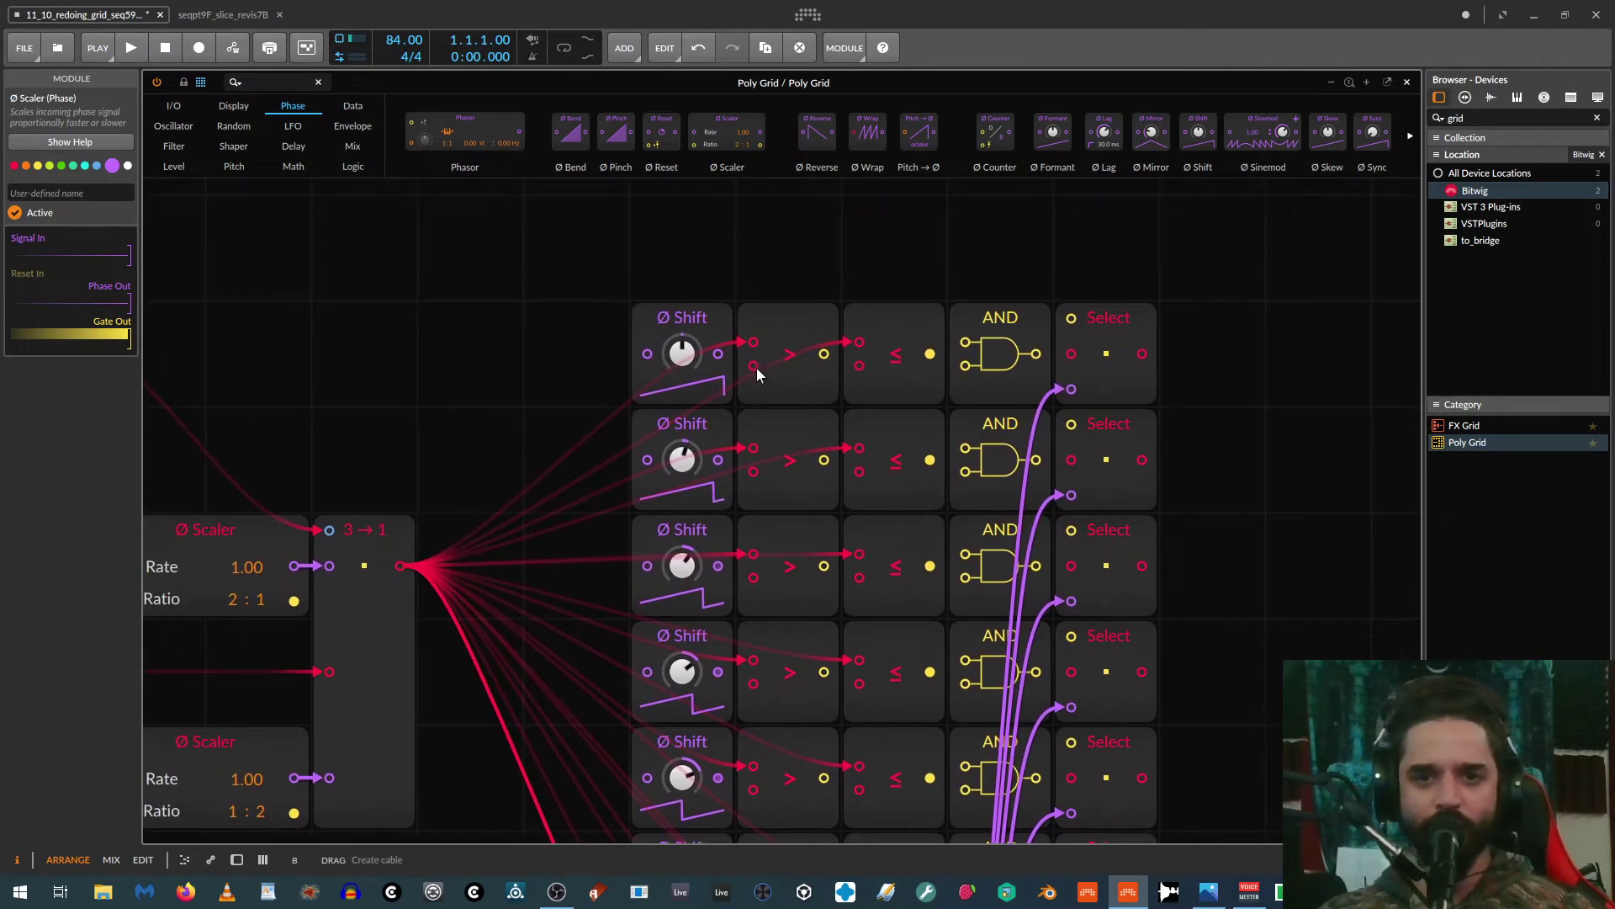
drag(725, 358, 720, 356)
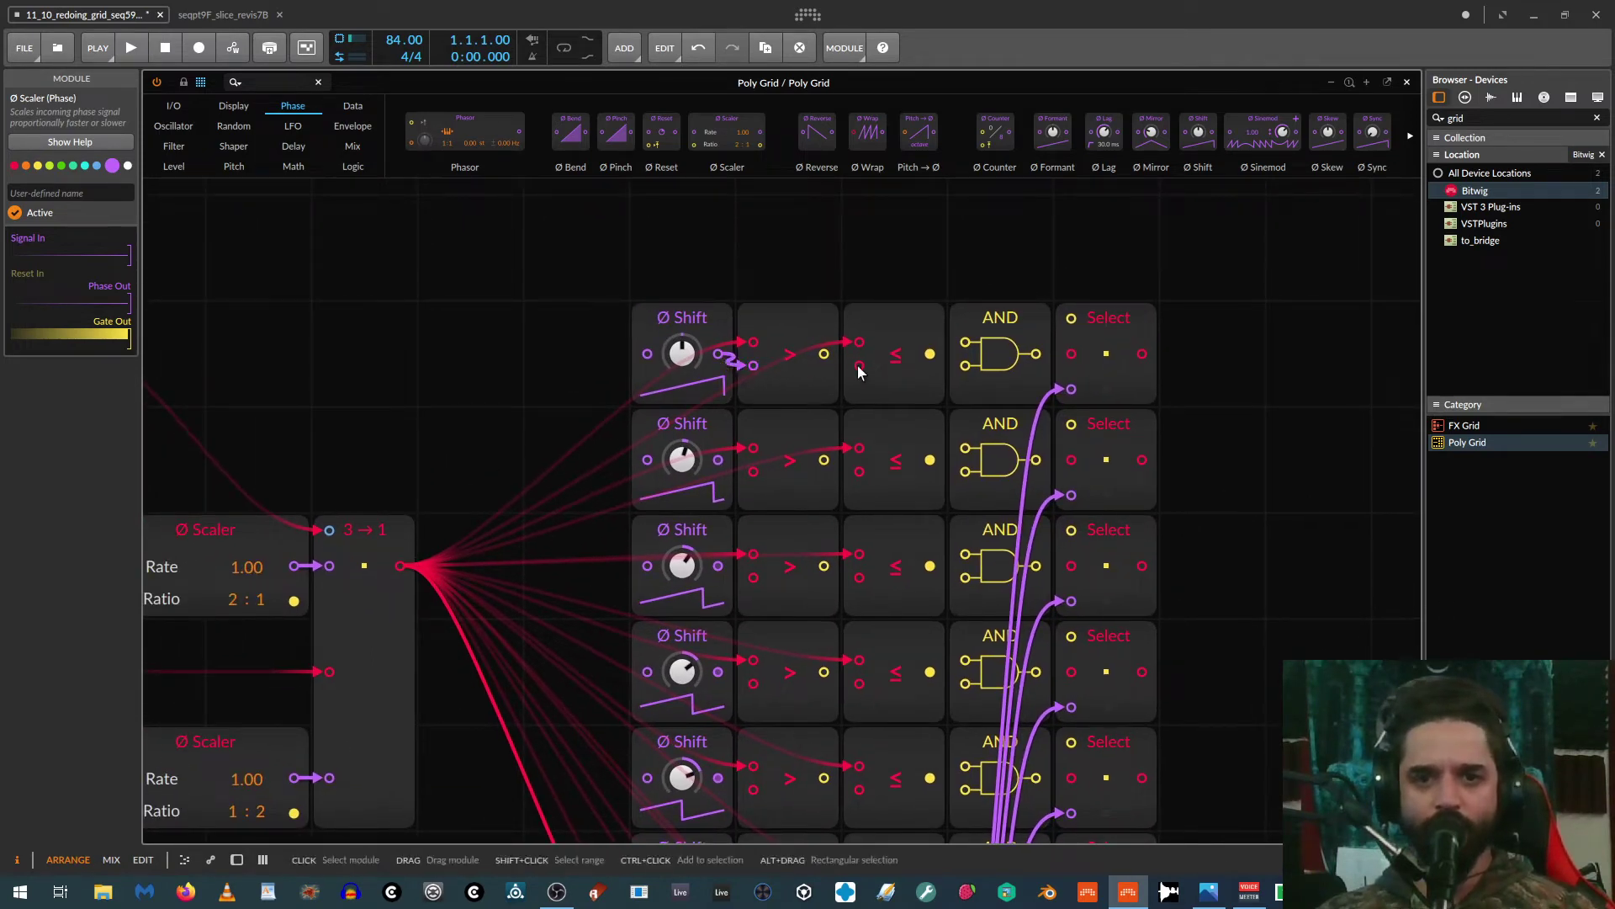
drag(861, 373, 757, 468)
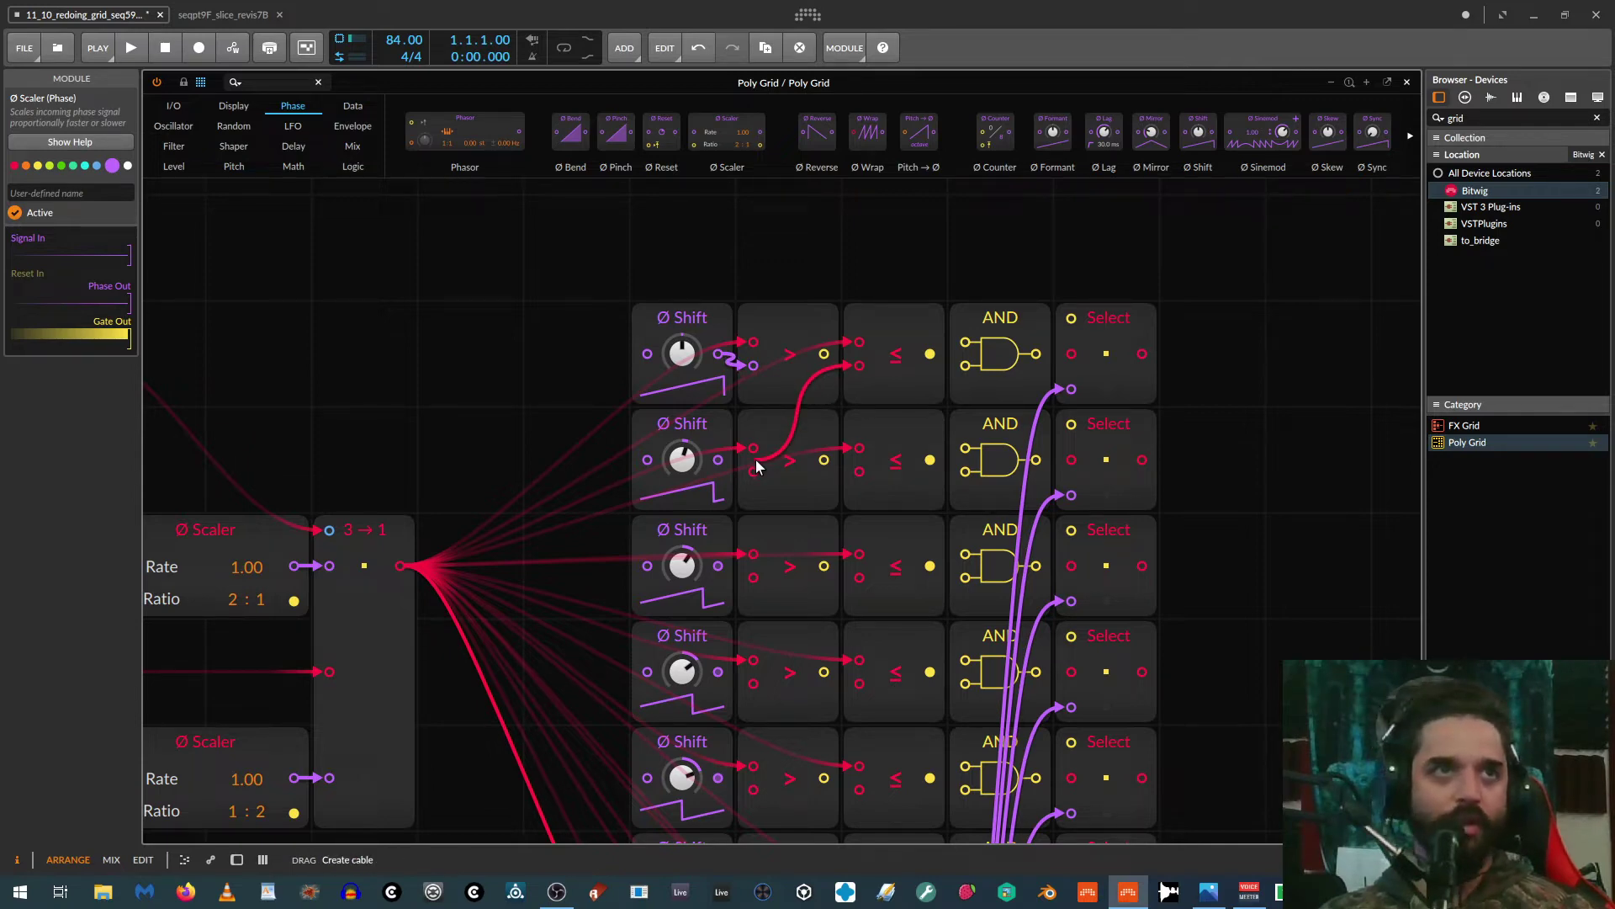
drag(720, 461, 720, 462)
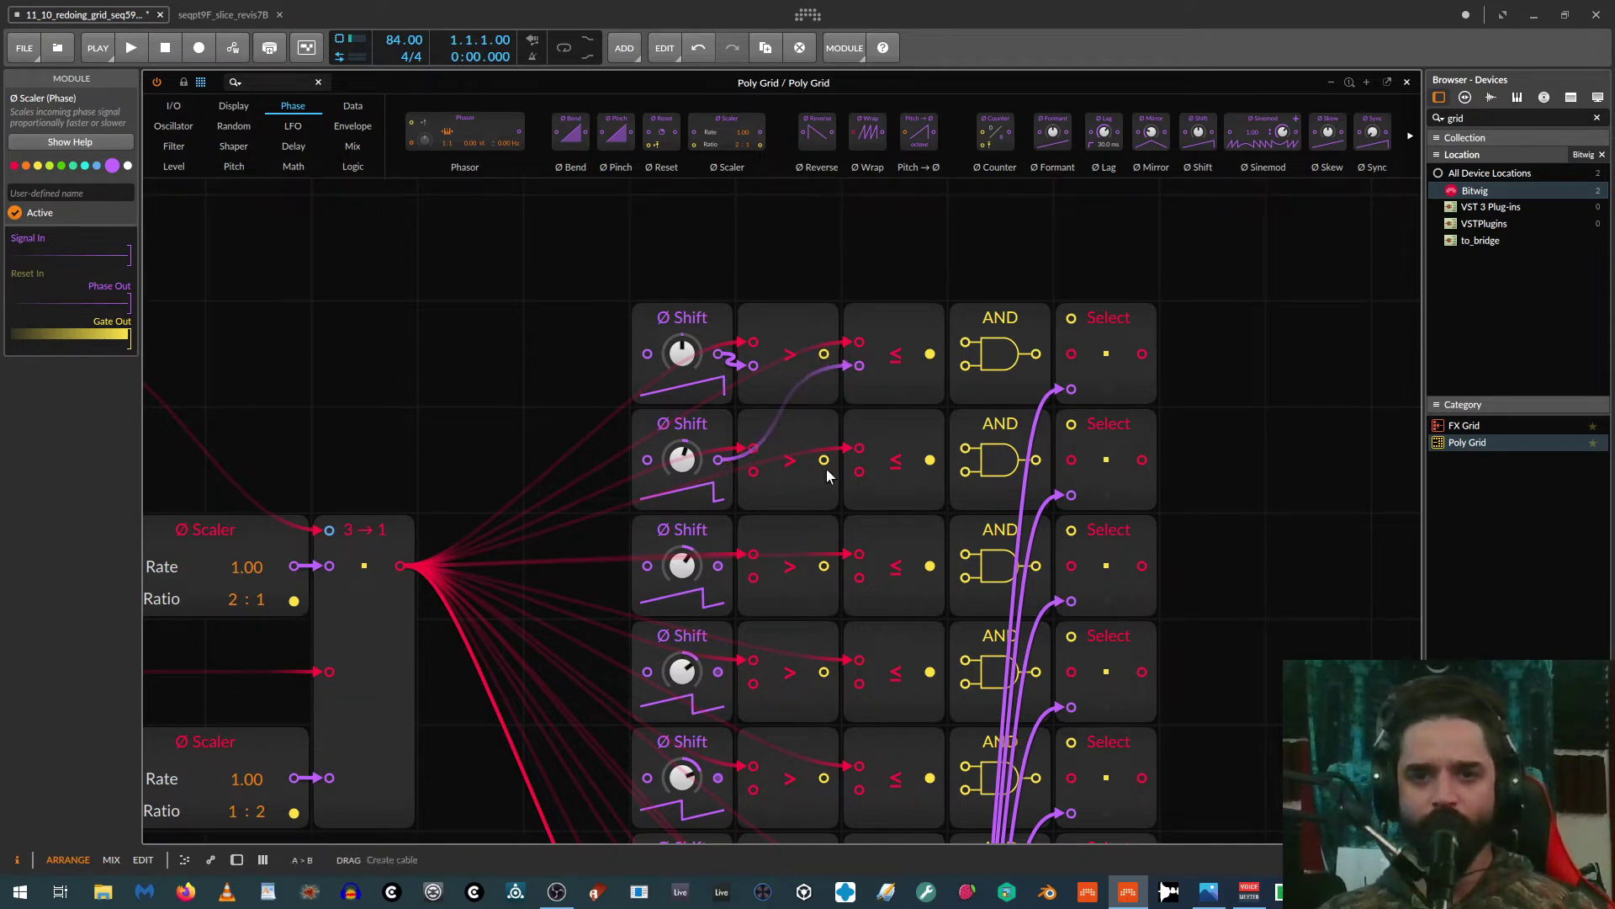
Step: In rows two to four, wire each Ø Shift to its own > comparator's B input and the following row's Ø Shift to each ≤ comparator's B input
scroll(800, 502, down, 2)
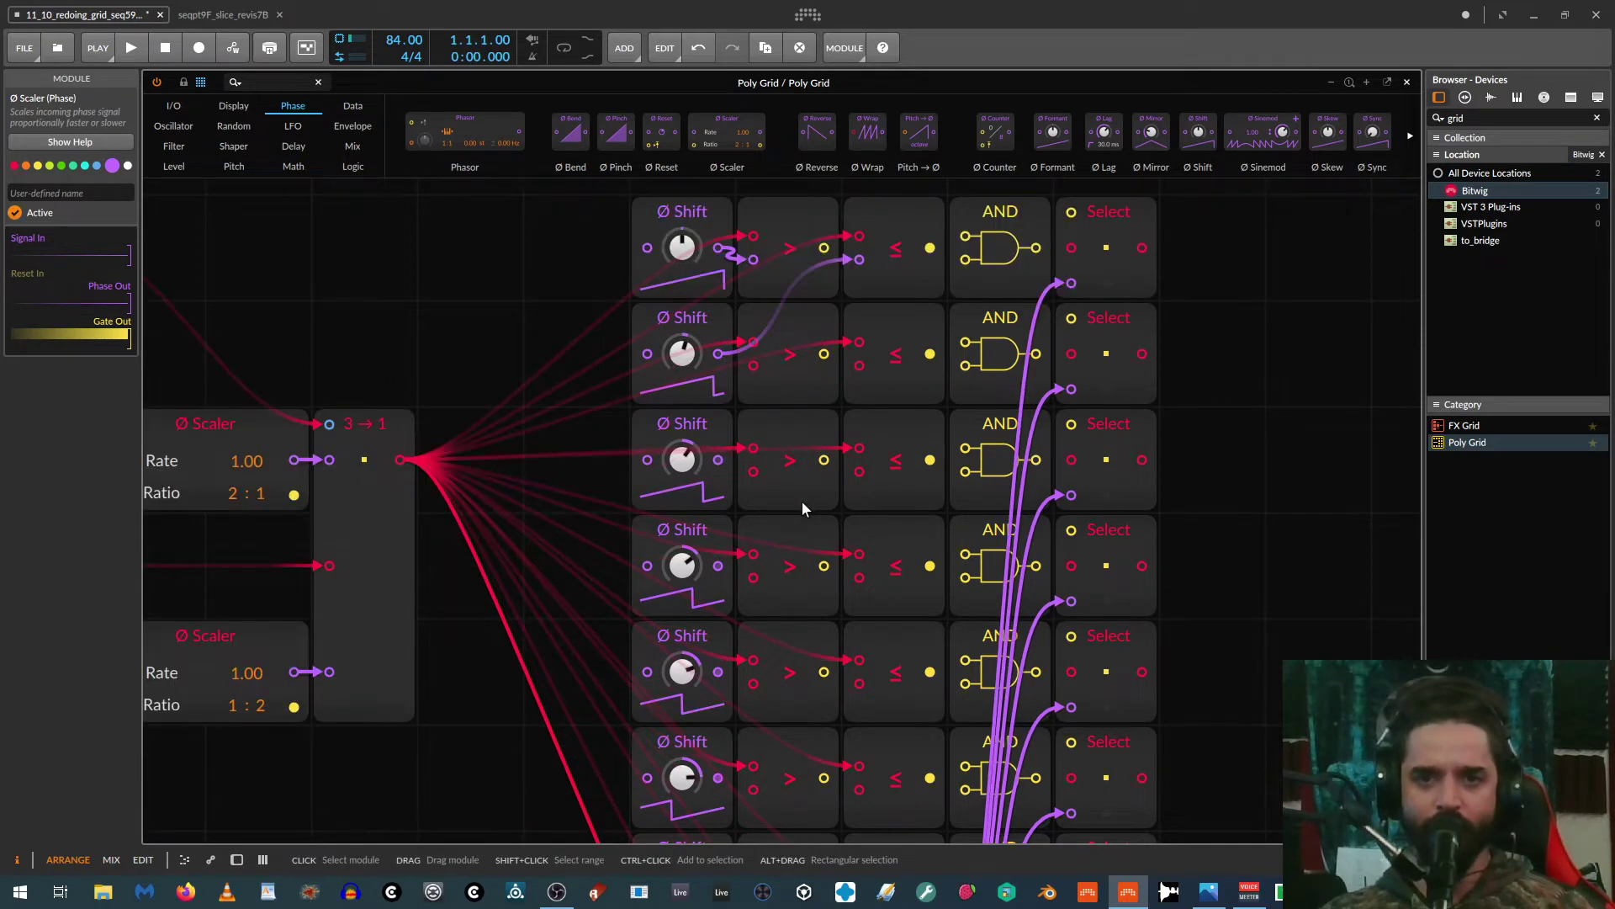
drag(753, 368, 720, 357)
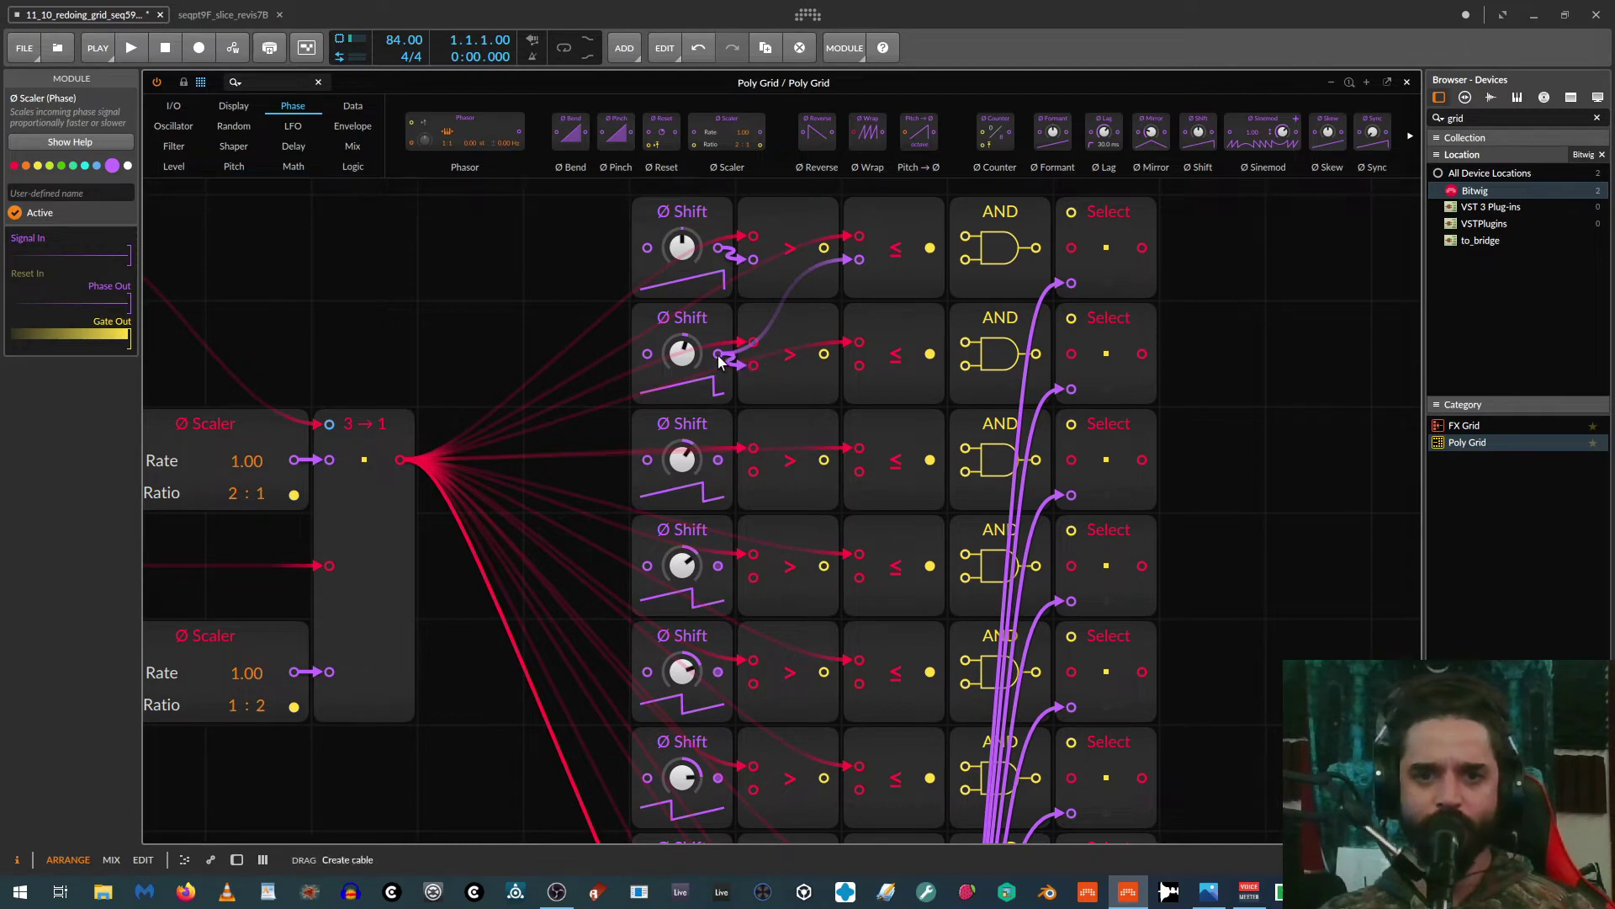
drag(860, 365, 718, 460)
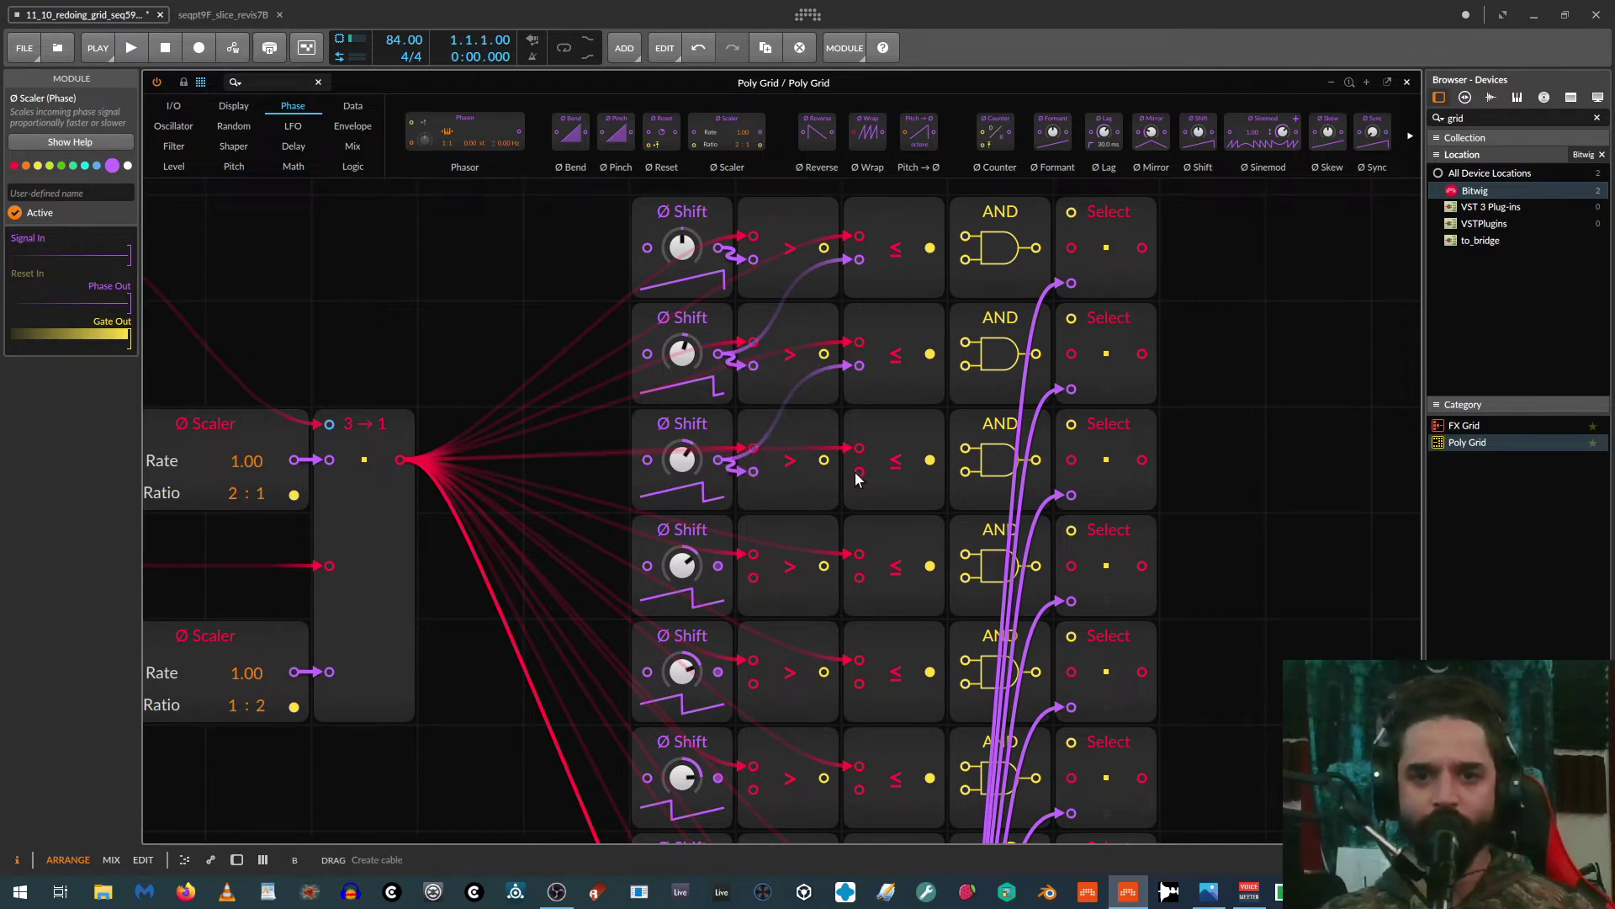
drag(859, 473, 719, 566)
scroll(795, 547, down, 1)
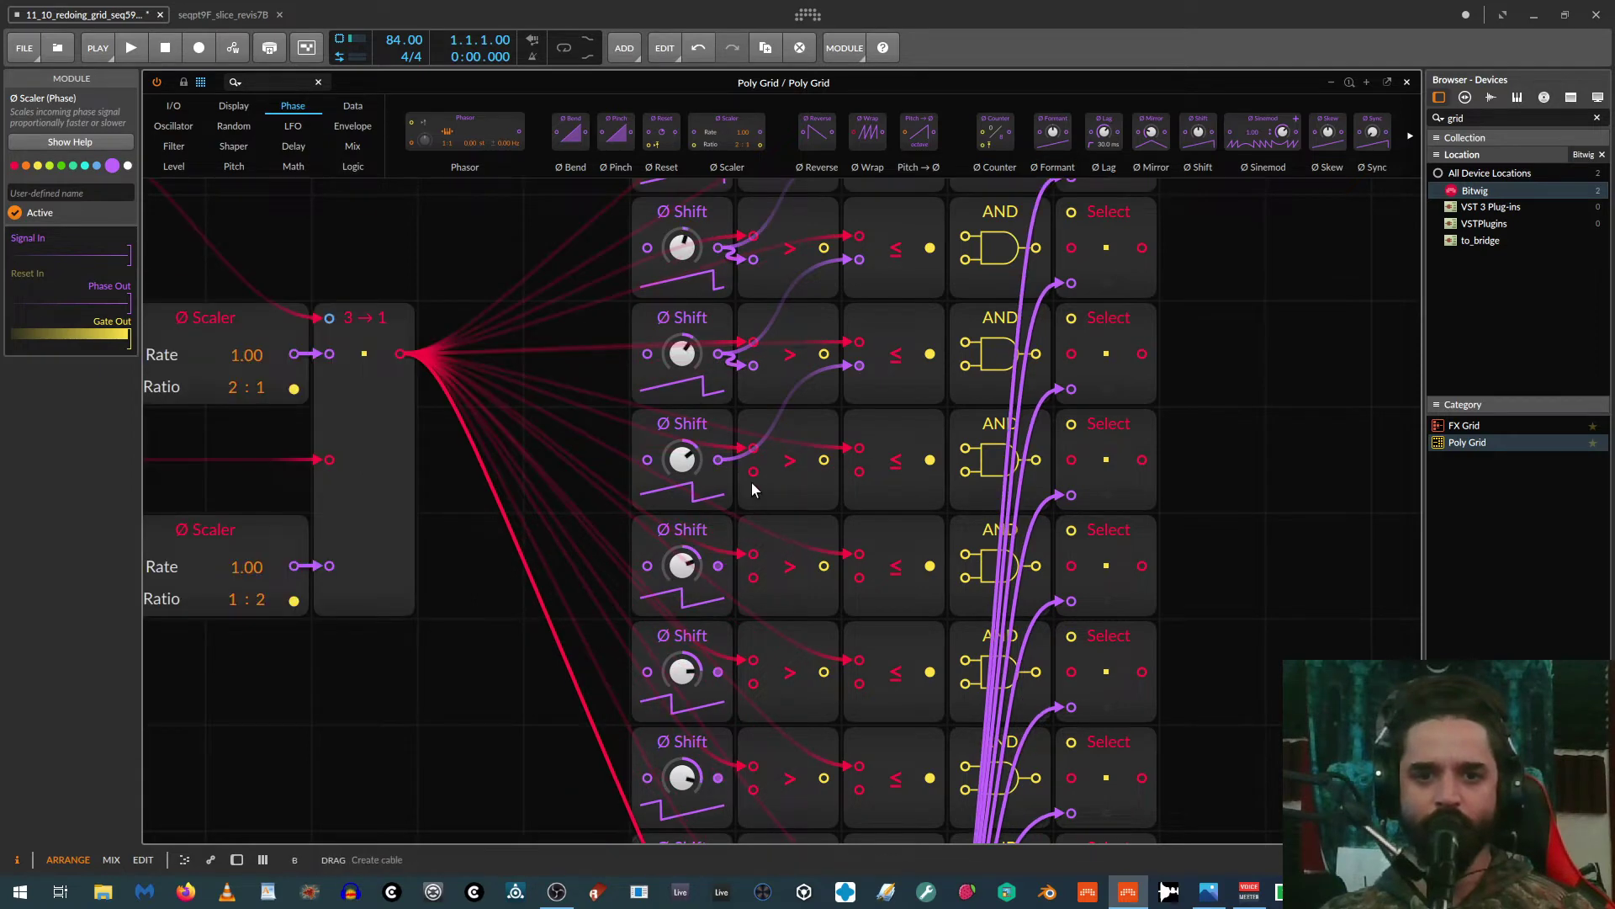
drag(859, 473, 719, 567)
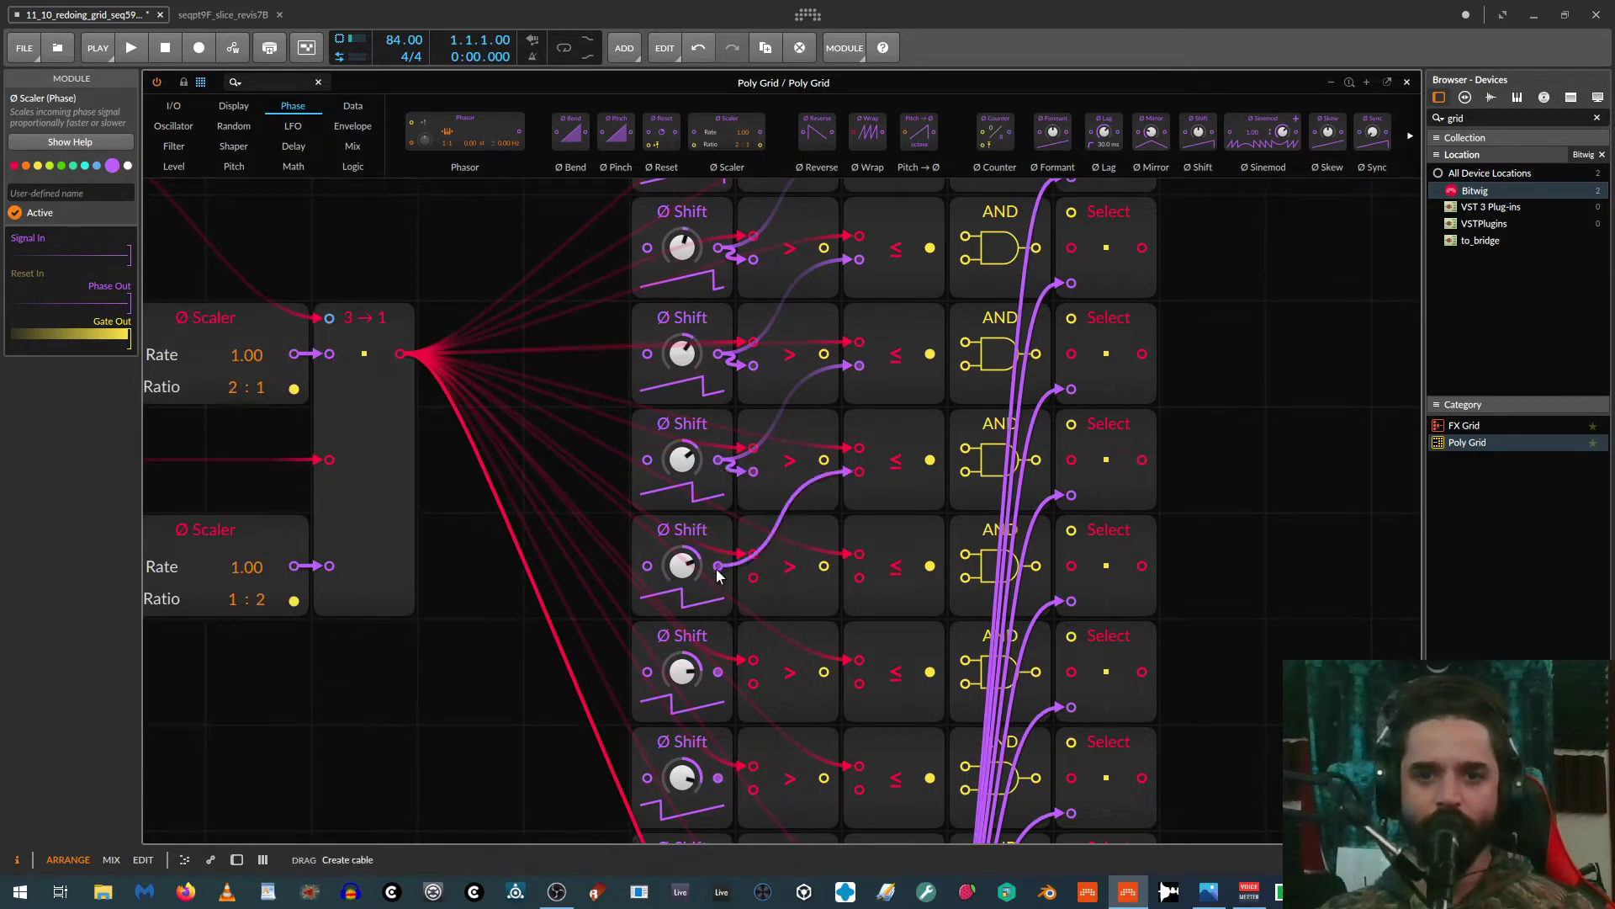
Step: Continue the Ø Shift wiring to the > and ≤ comparators' B inputs in rows five to eight, feeding the eighth ≤ from the Constant
scroll(781, 556, down, 1)
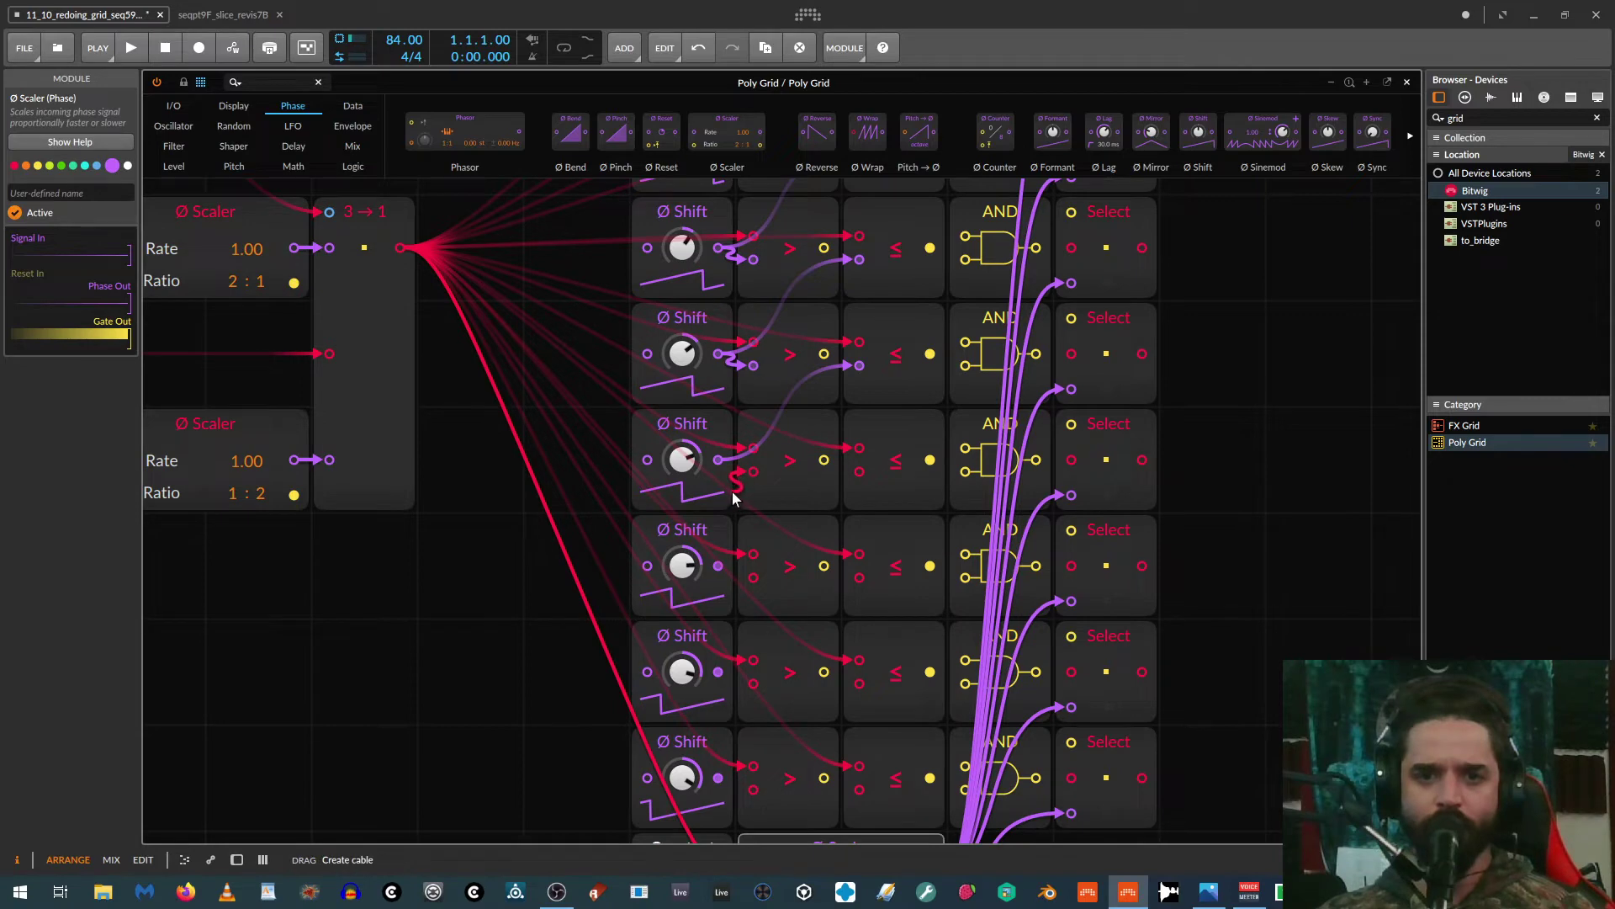
drag(751, 472, 715, 468)
drag(859, 473, 719, 566)
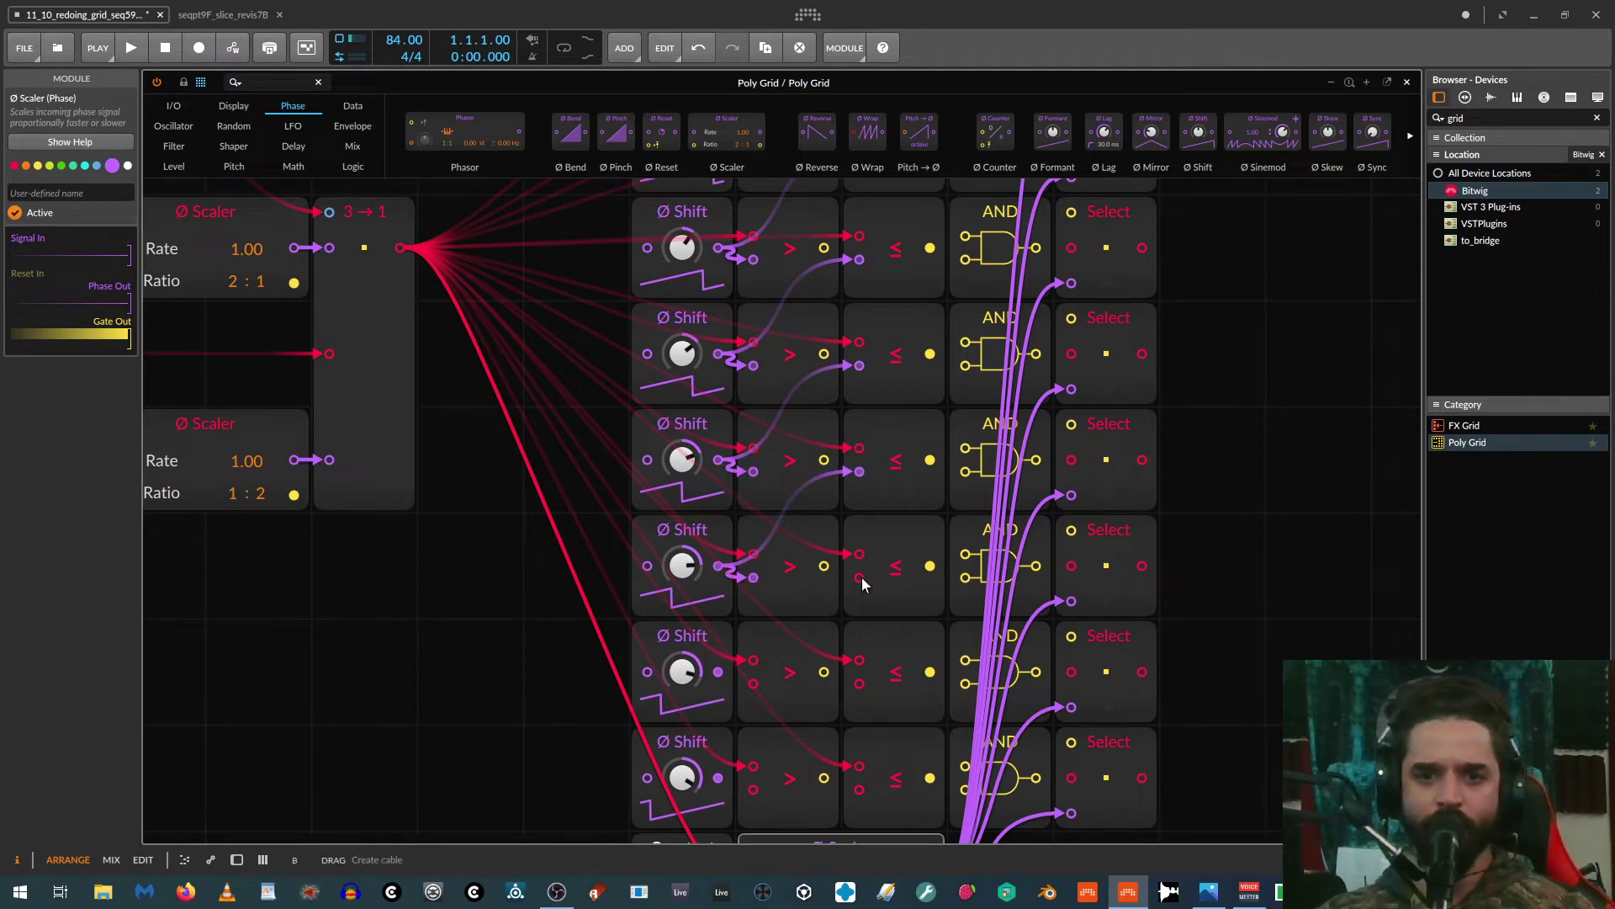
drag(744, 673, 718, 671)
scroll(813, 627, down, 1)
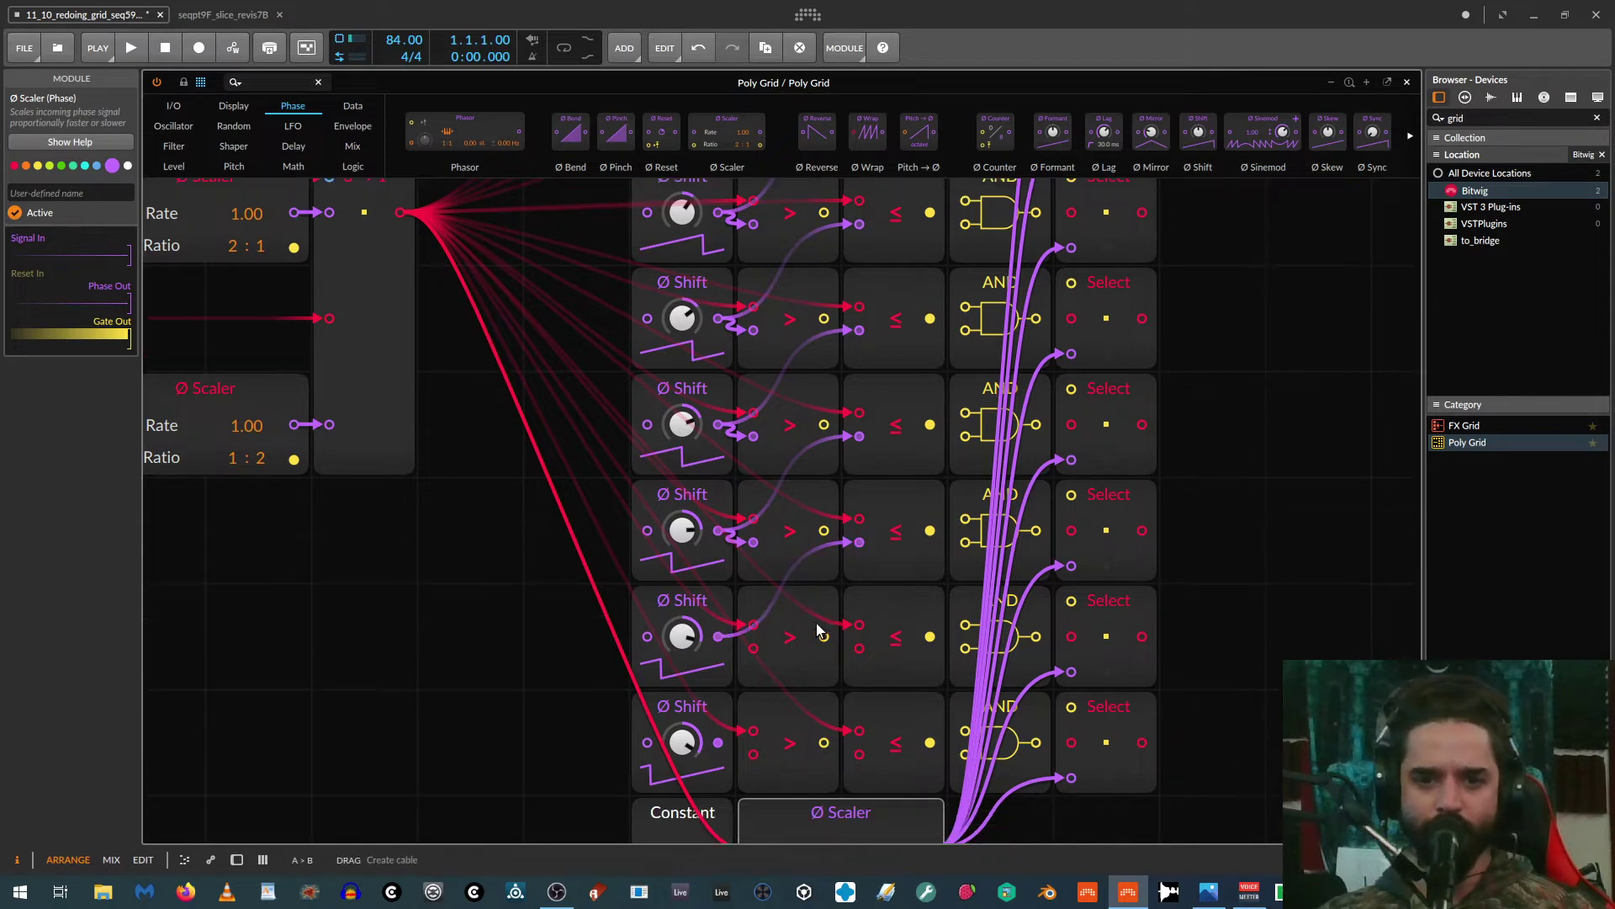
scroll(814, 627, down, 3)
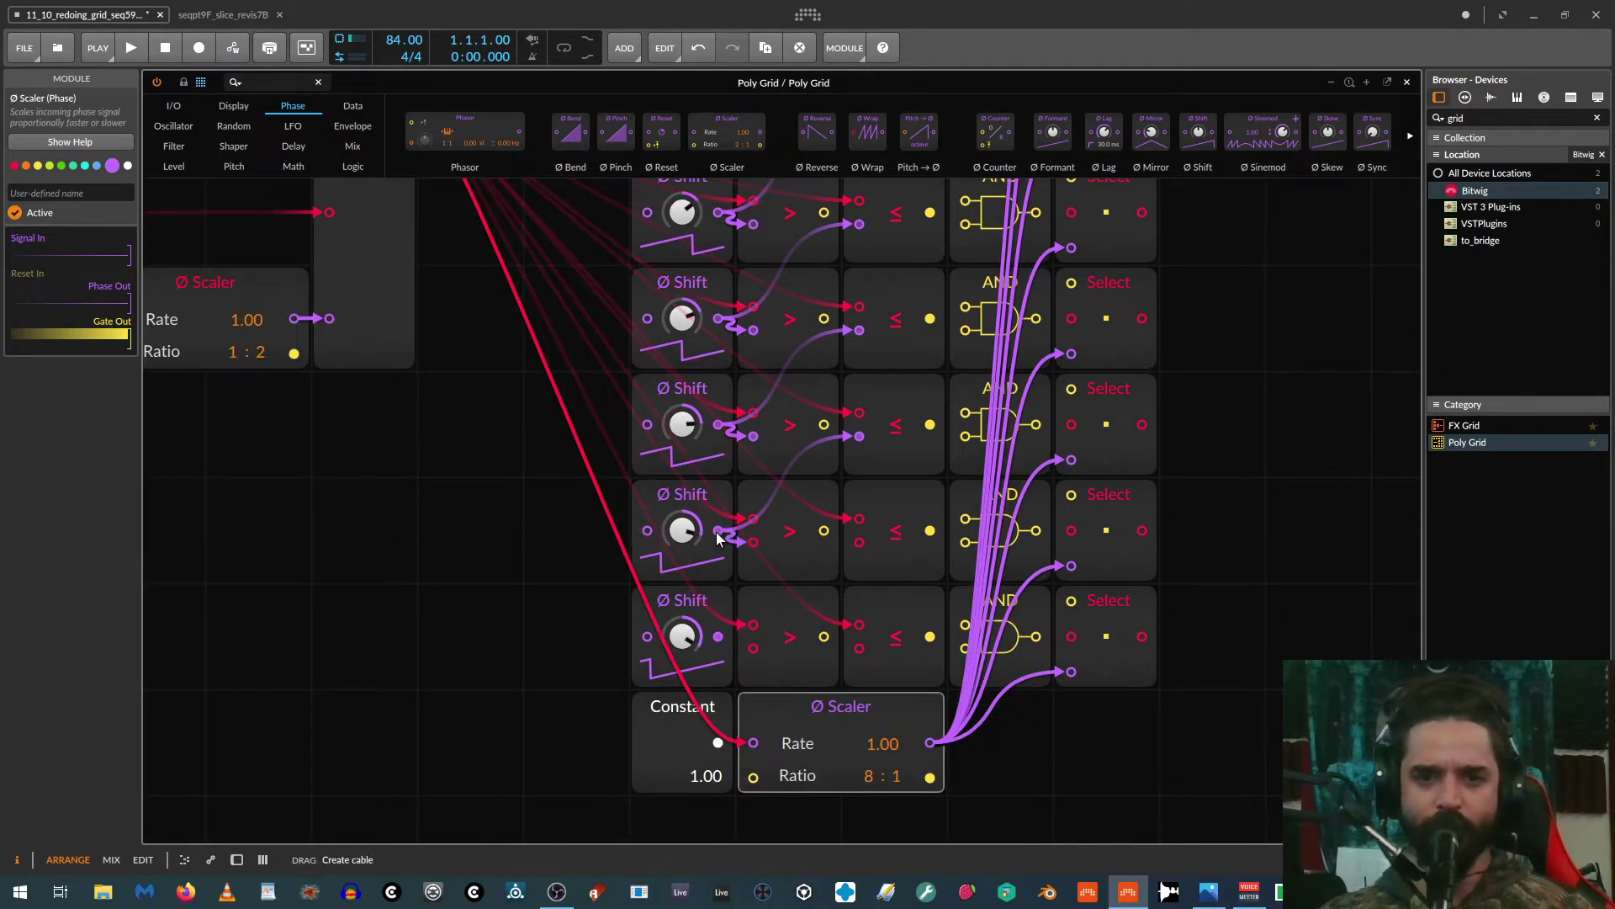
drag(860, 542, 718, 636)
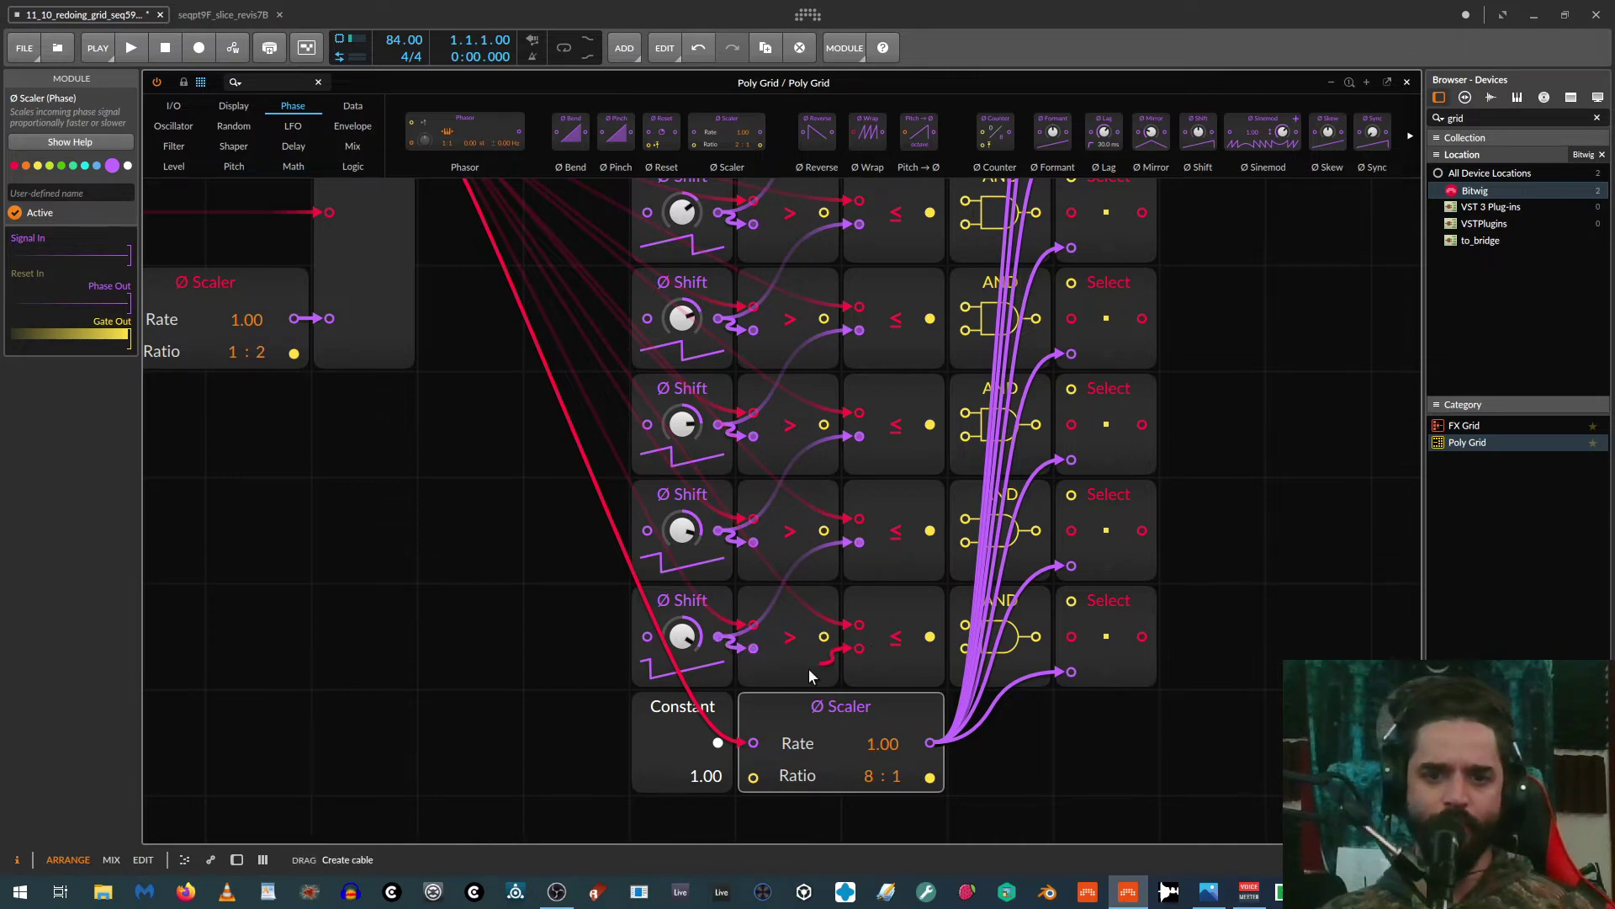
drag(807, 668, 718, 742)
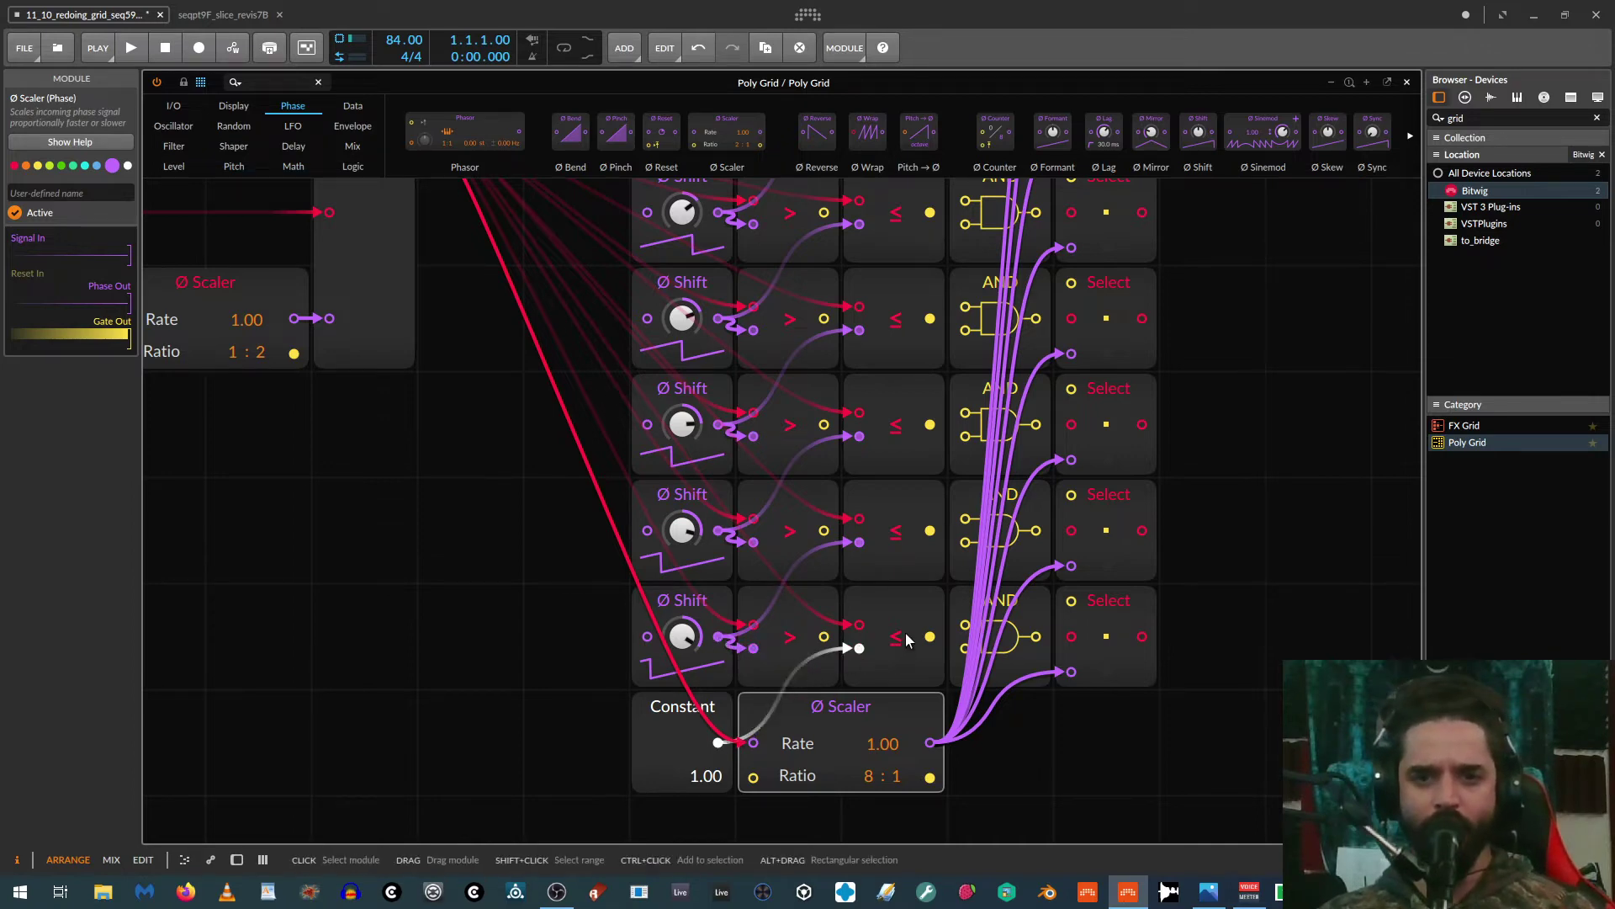
Step: Wire the > and ≤ comparator outputs to the two AND inputs in rows one to three
scroll(907, 639, up, 3)
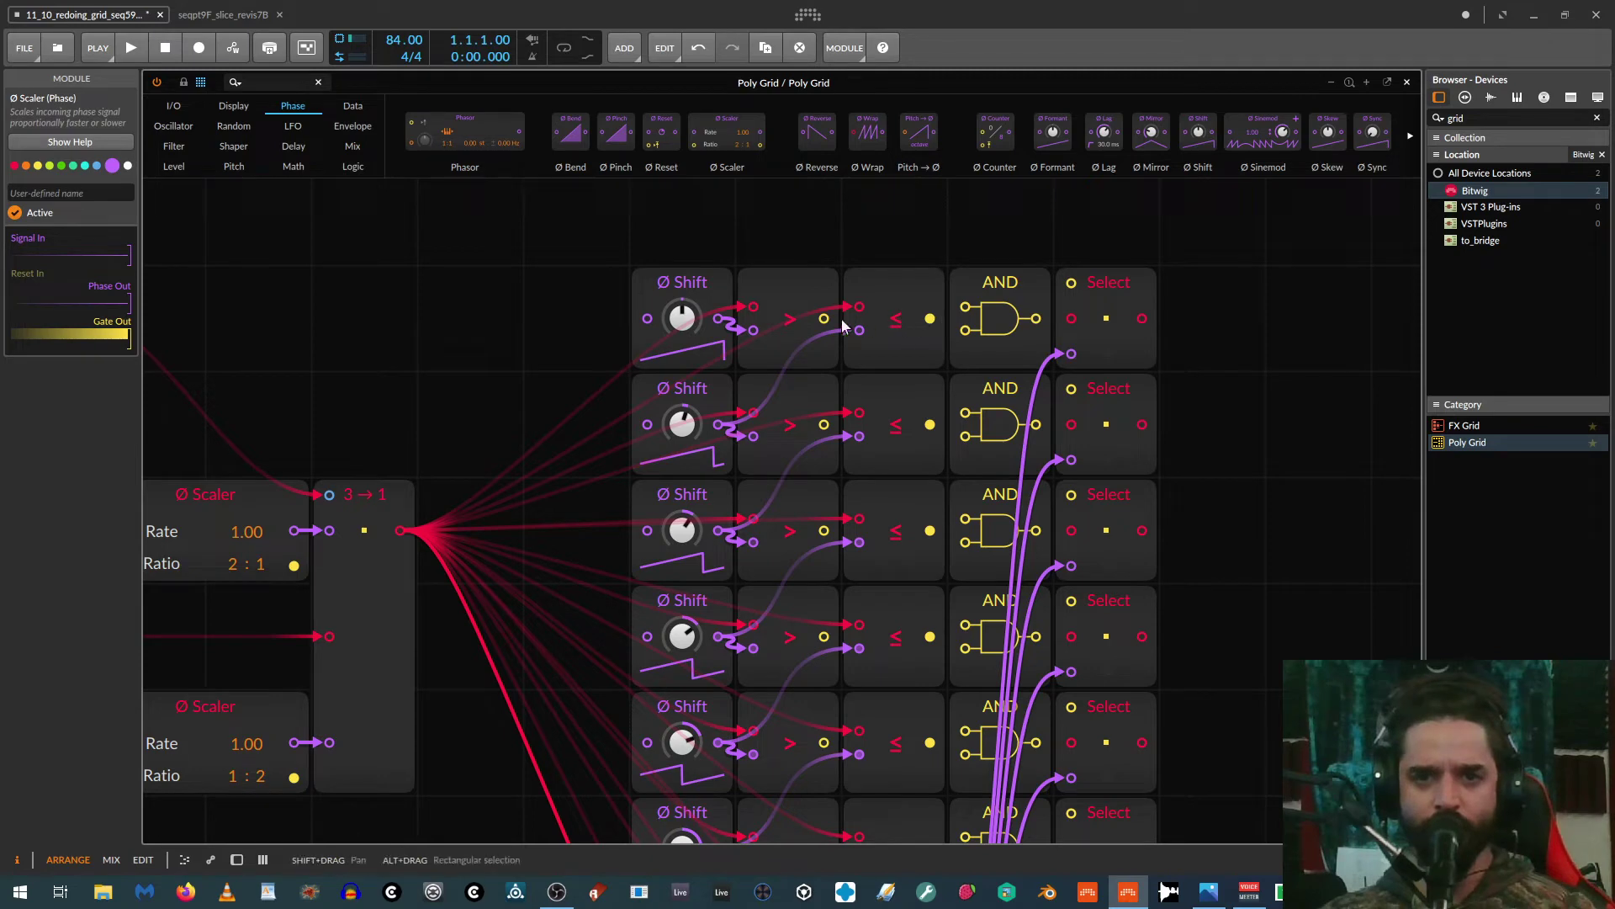
drag(827, 320, 965, 306)
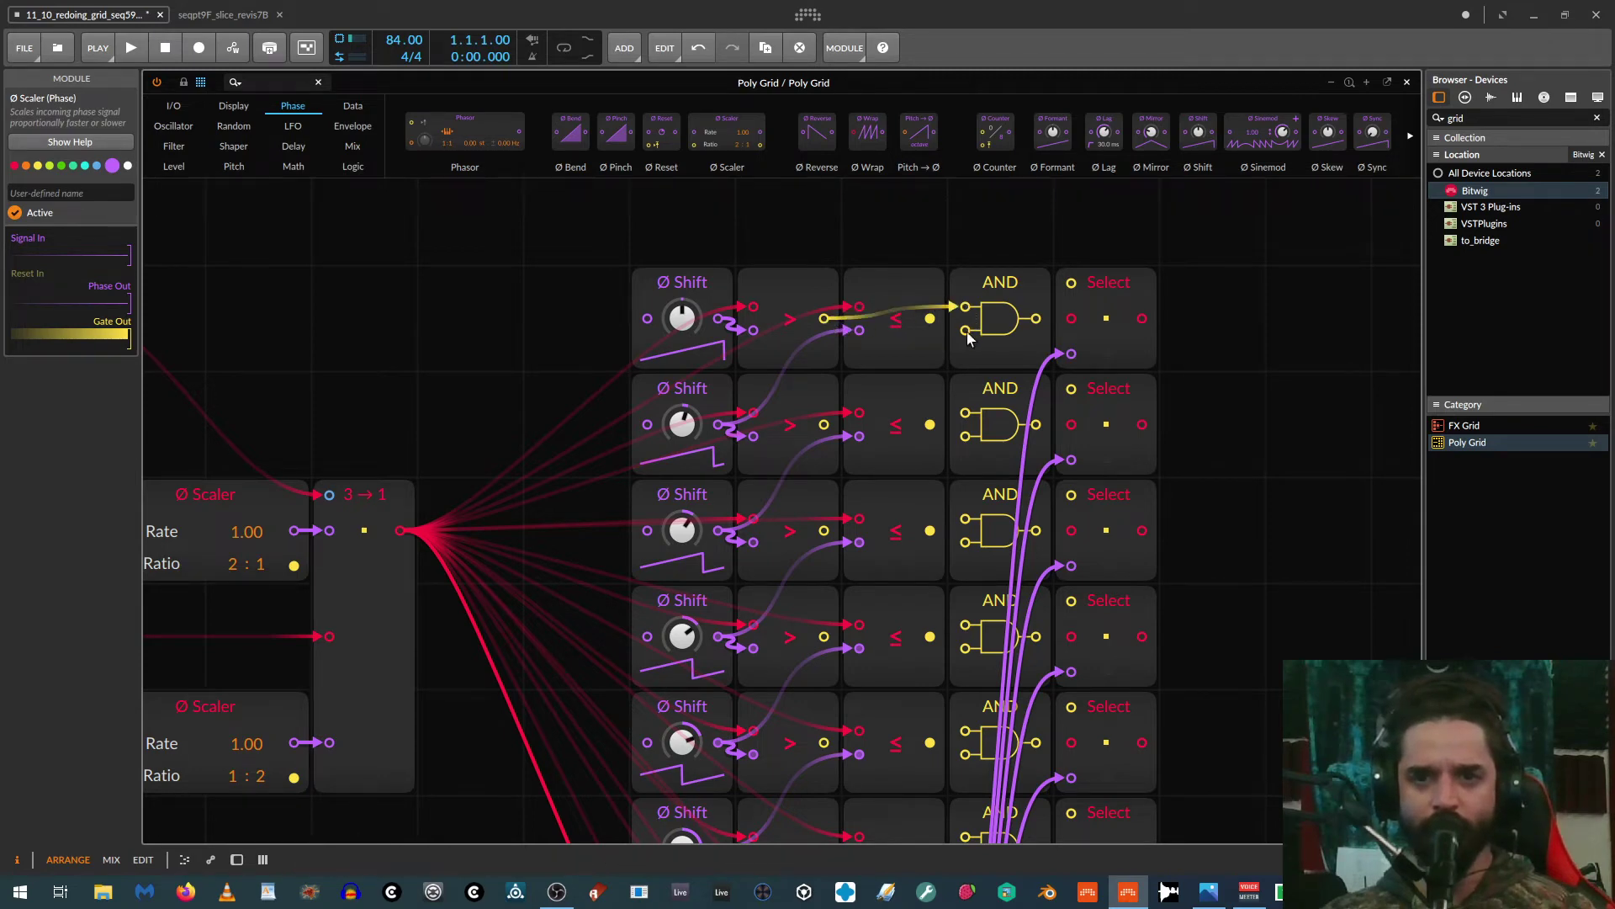
drag(921, 398, 965, 412)
drag(824, 531, 965, 518)
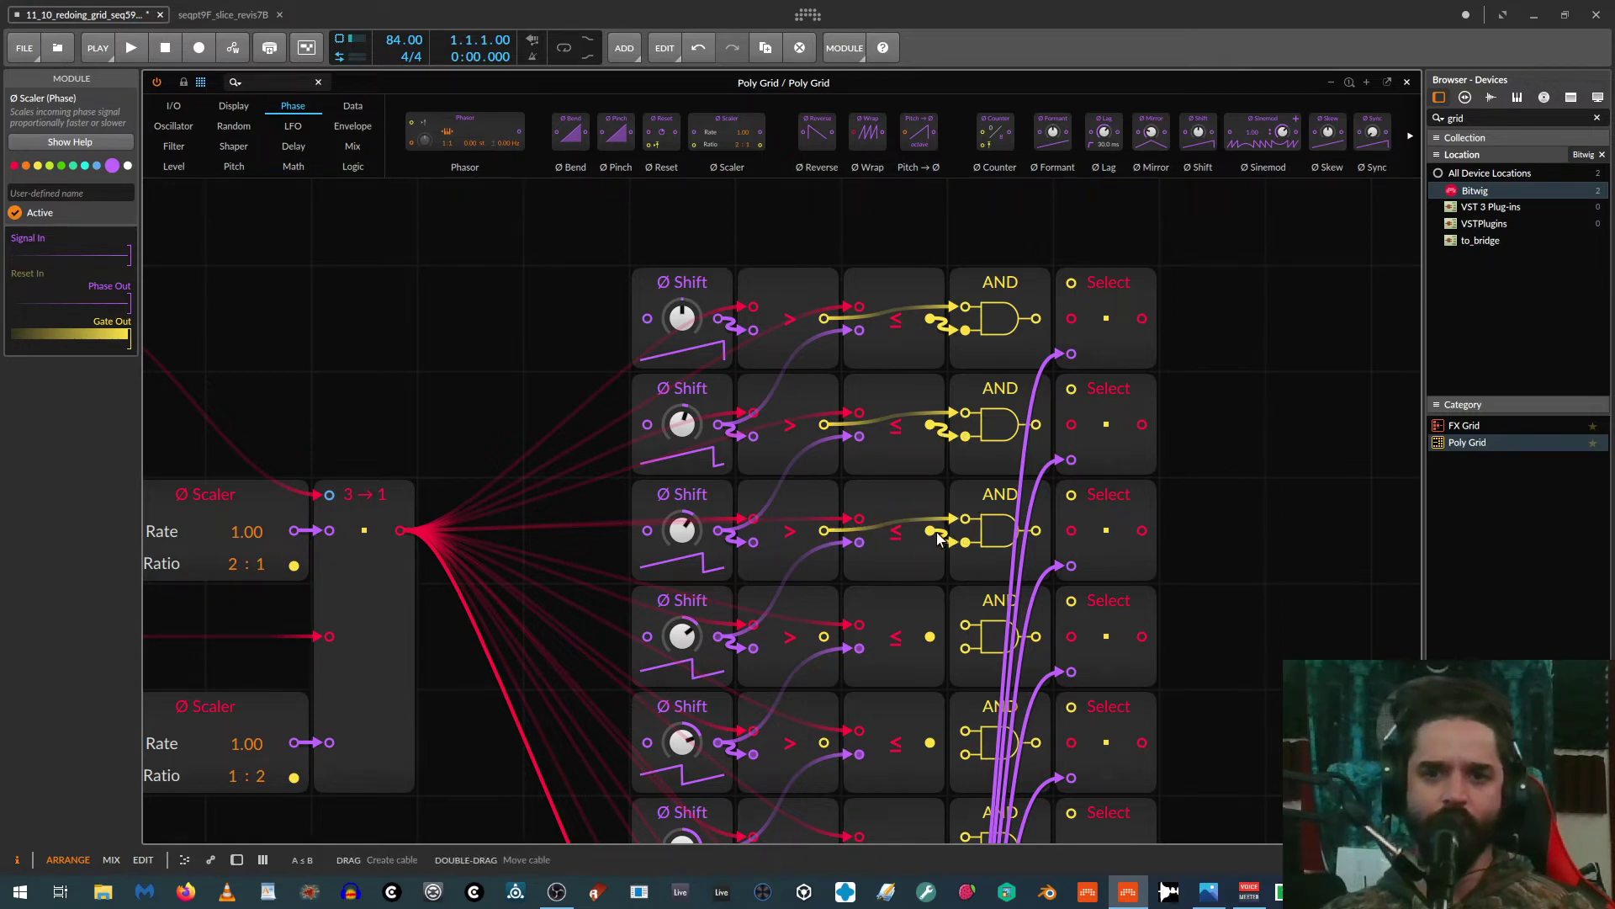
Step: Wire the > and ≤ comparator outputs to the two AND inputs in rows four to eight
scroll(926, 536, down, 2)
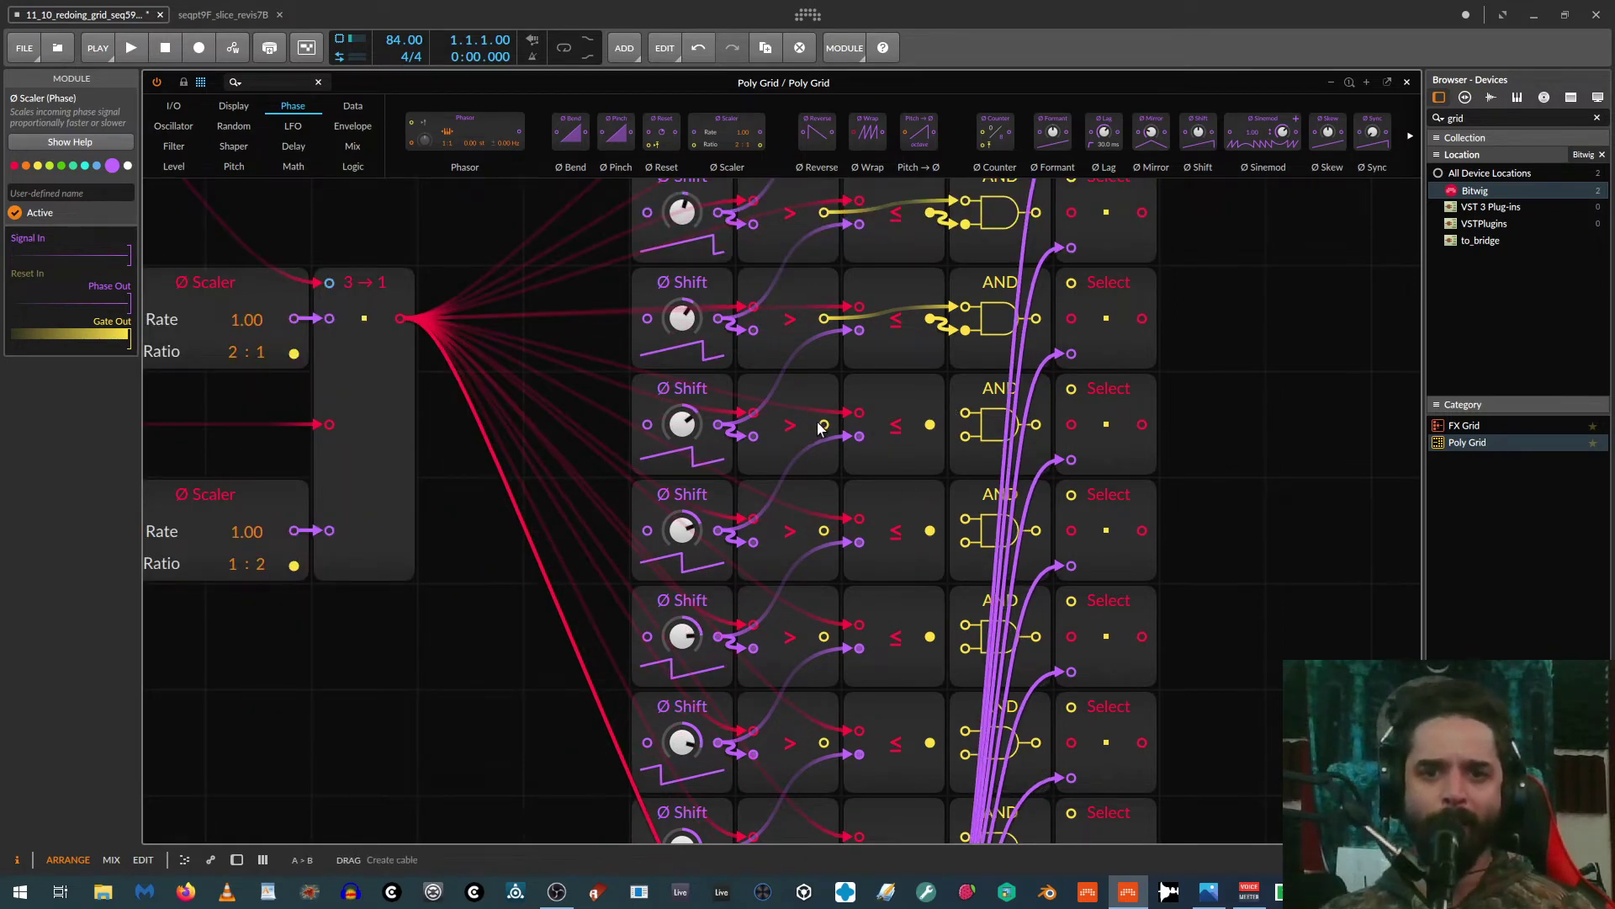
drag(822, 425, 965, 436)
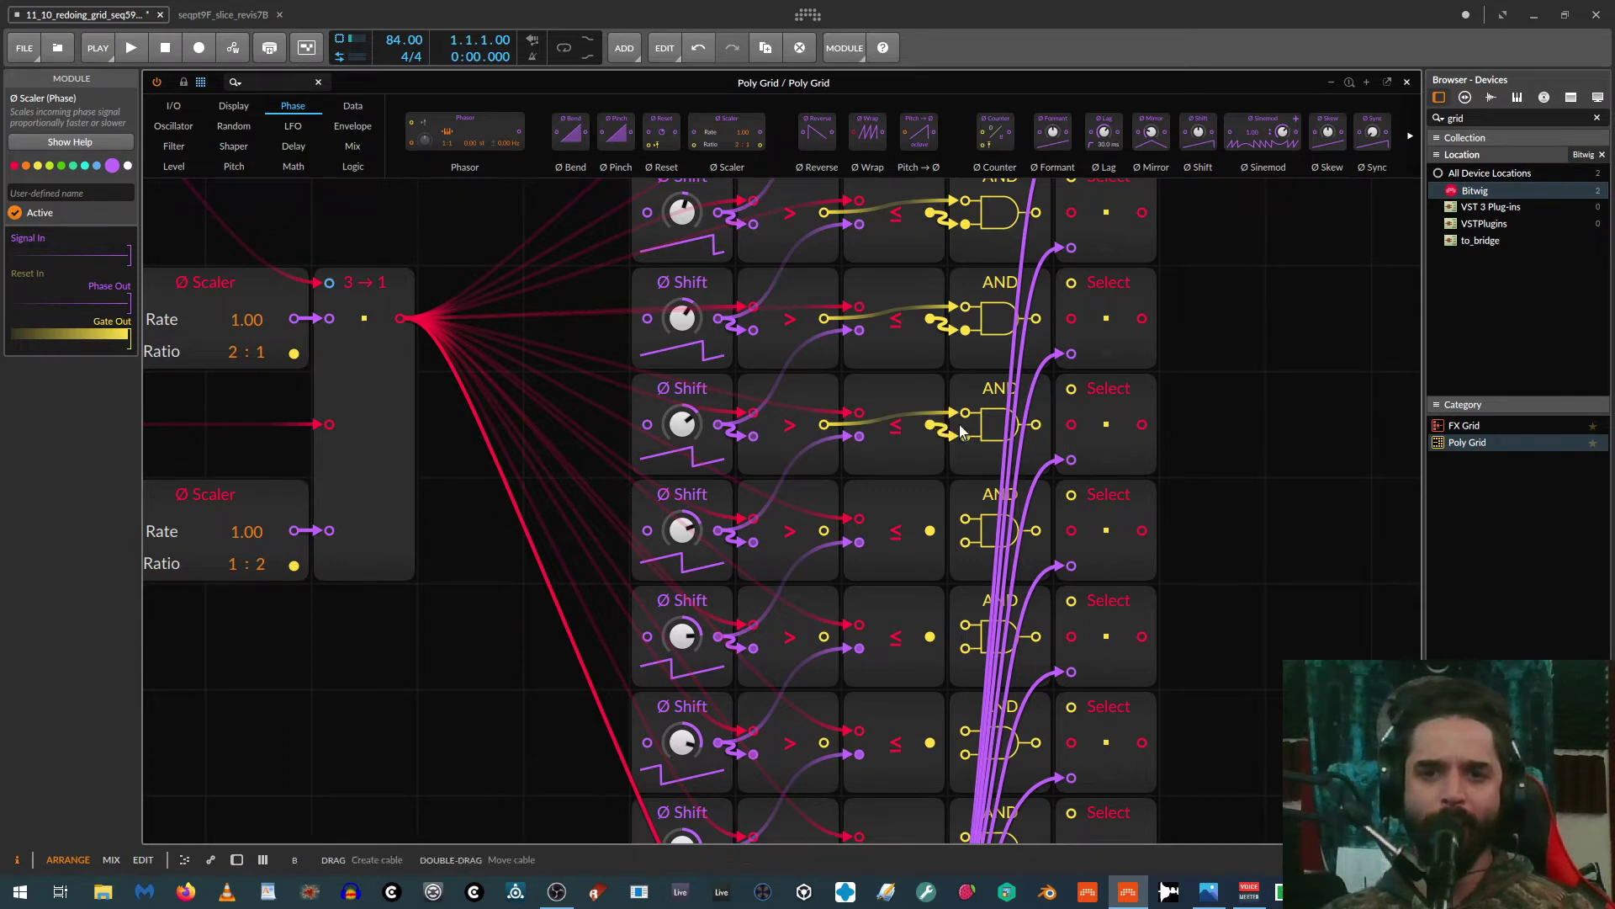
drag(824, 530, 963, 541)
scroll(919, 534, down, 1)
drag(823, 530, 965, 541)
scroll(852, 530, down, 2)
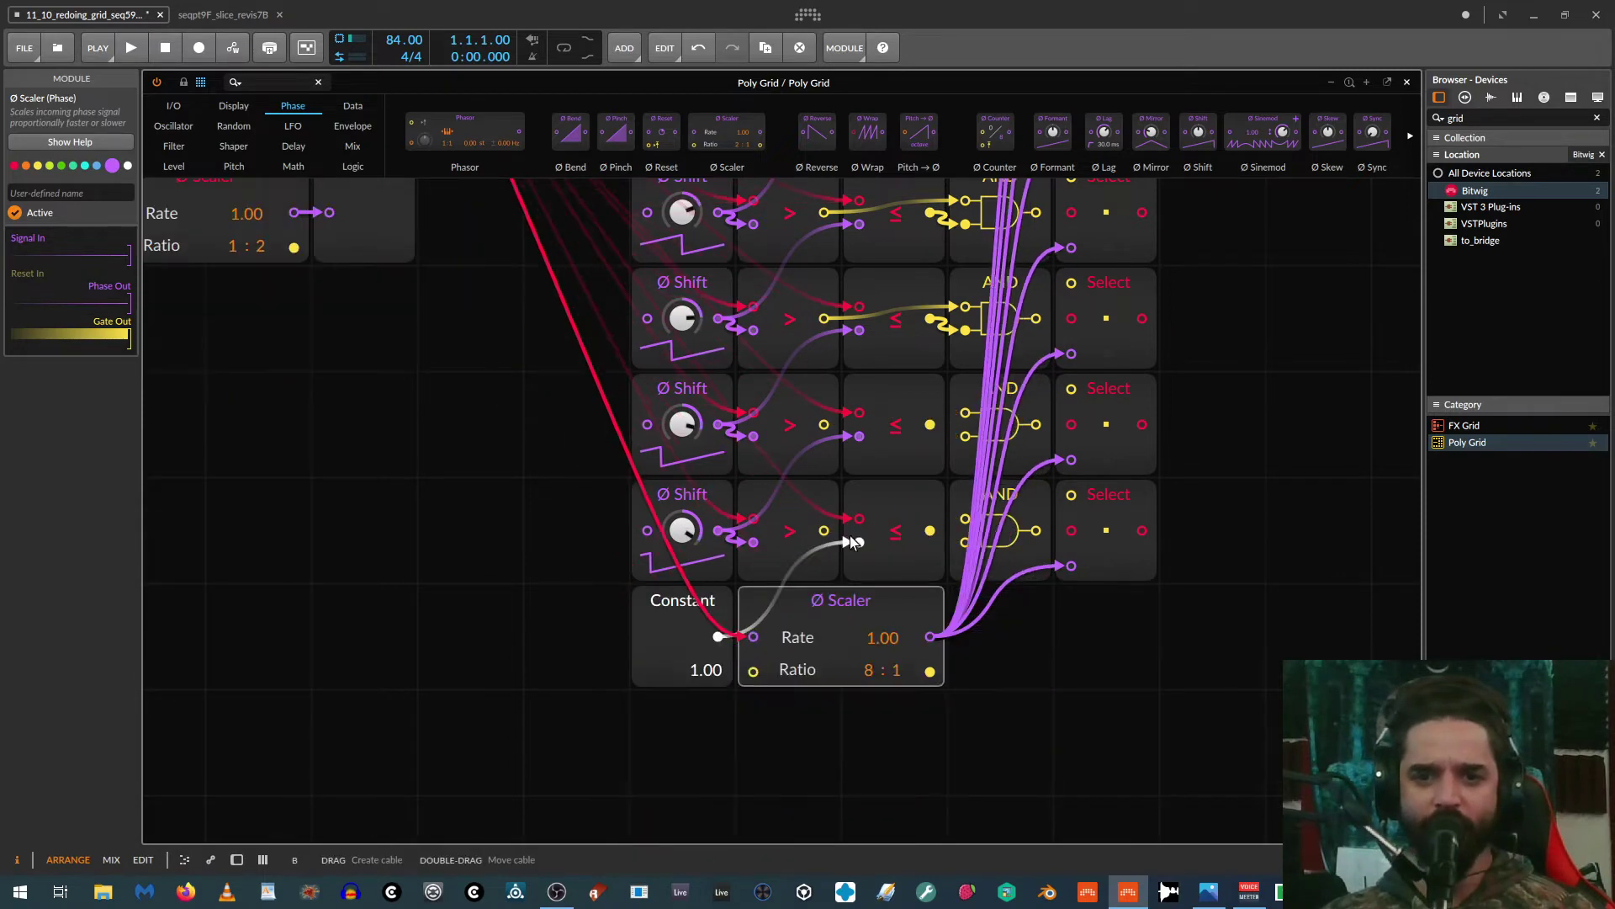
scroll(873, 525, up, 1)
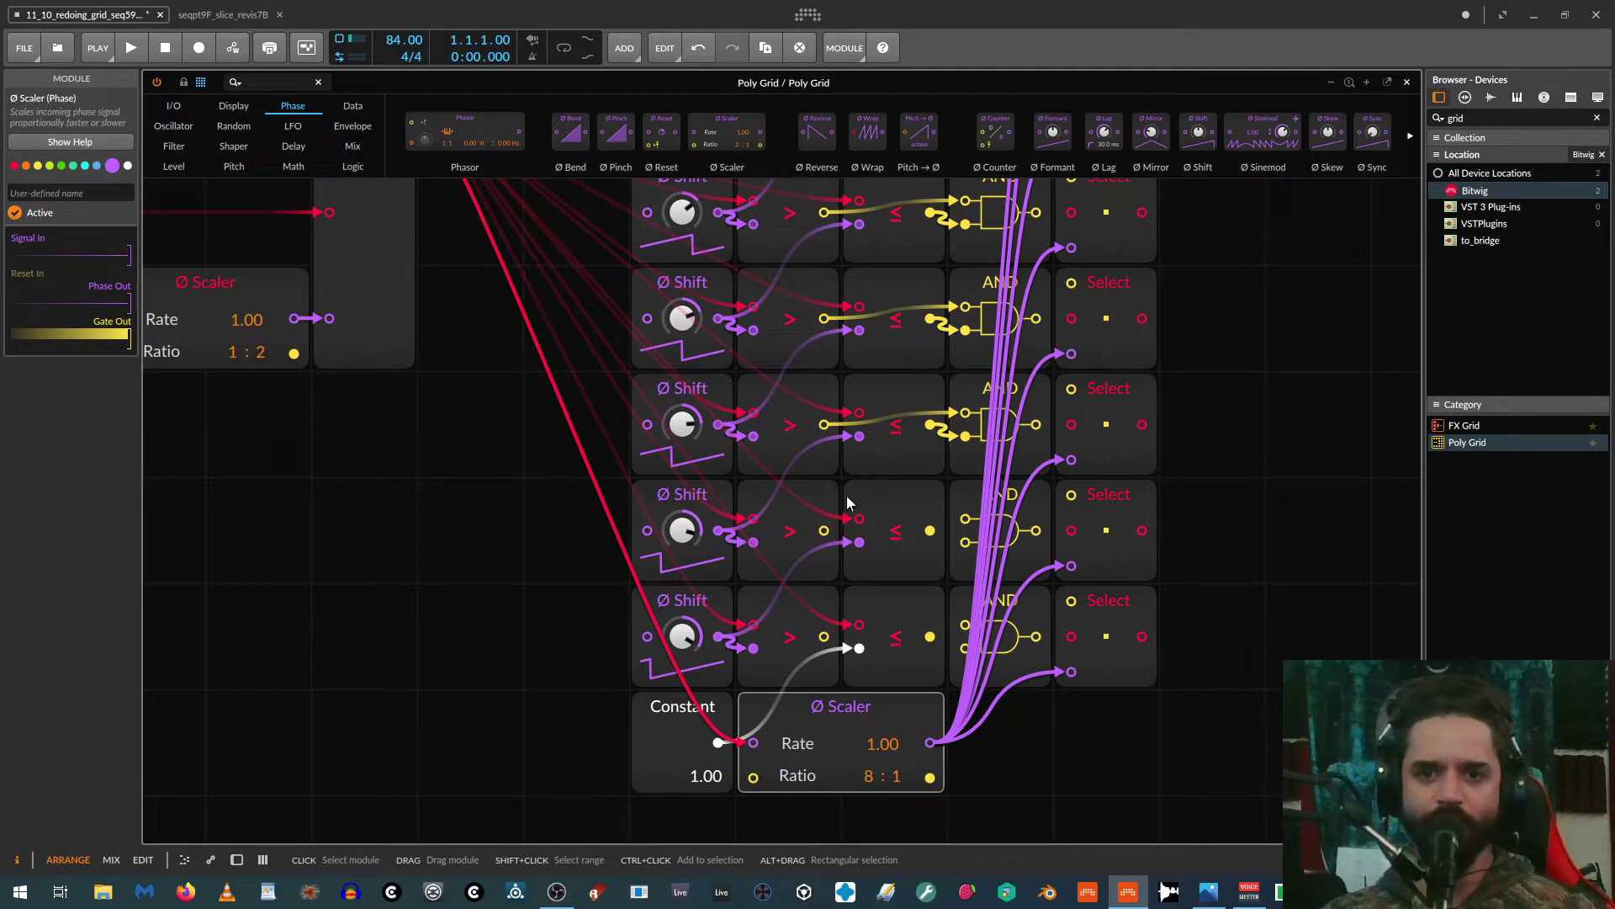
drag(952, 481, 965, 518)
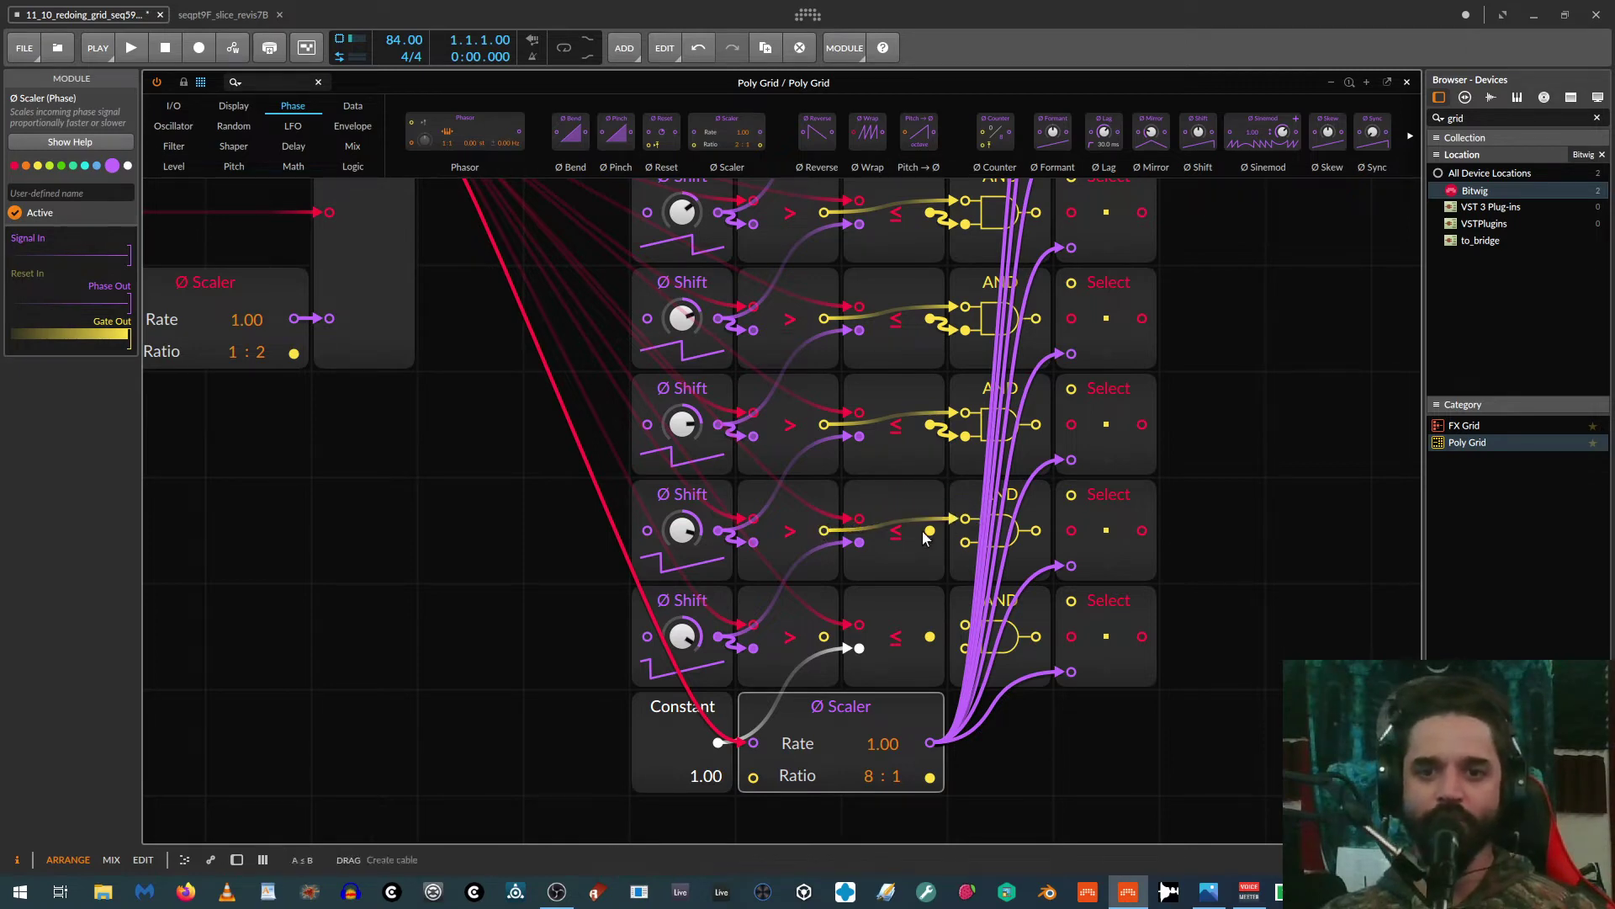
drag(888, 616, 965, 649)
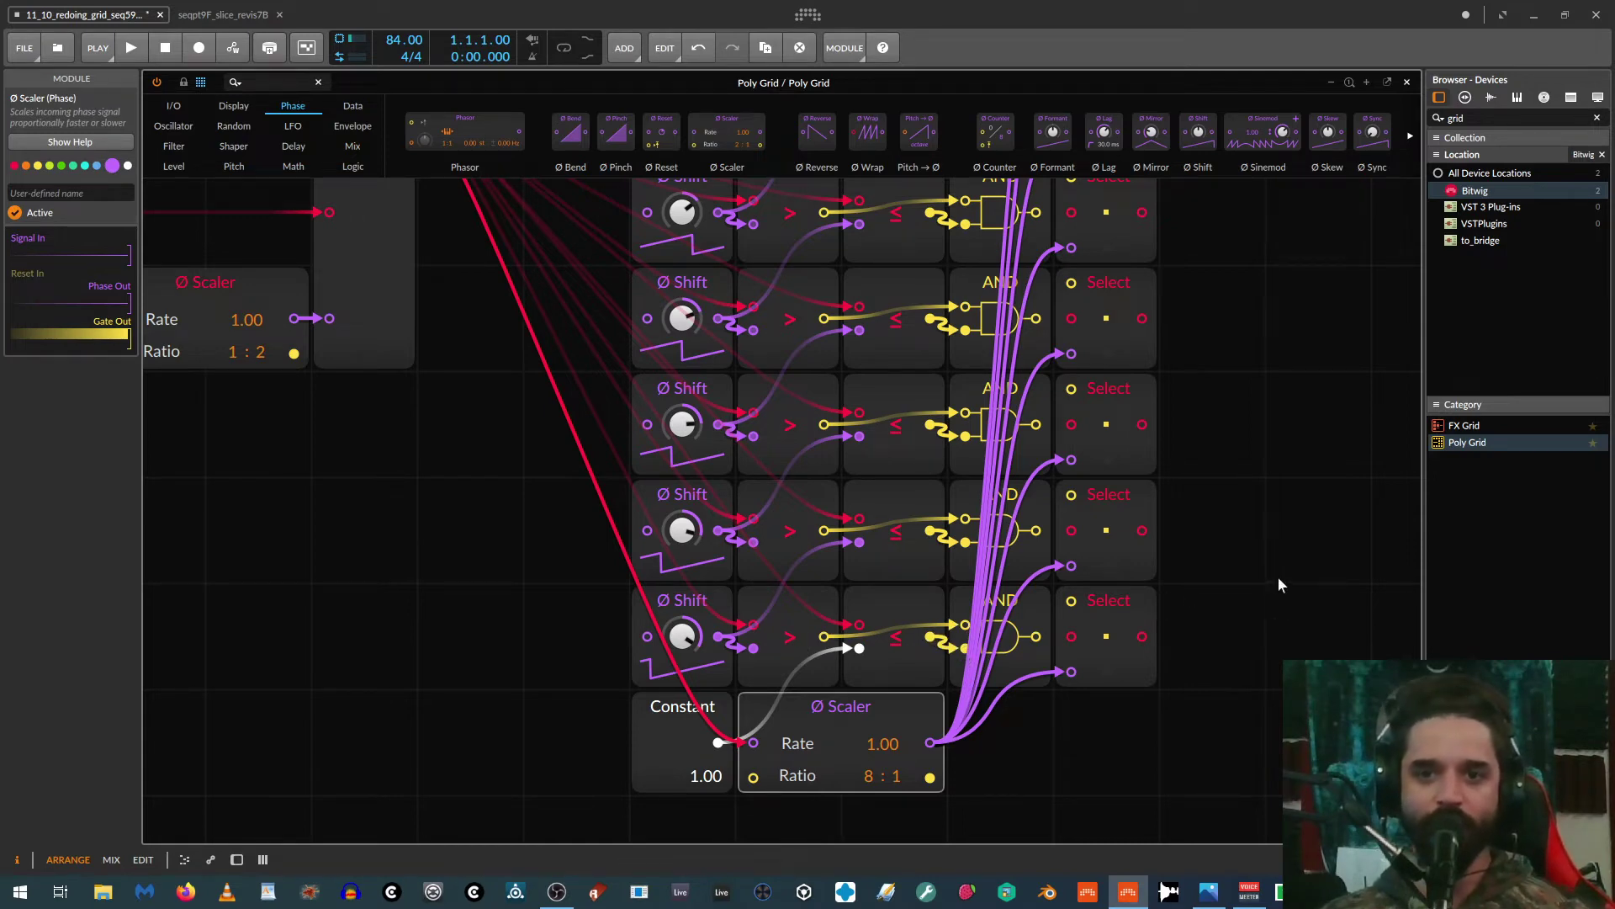
Step: Wire the AND outputs of rows one to three to the select inputs of their Select modules
drag(1285, 569, 1153, 808)
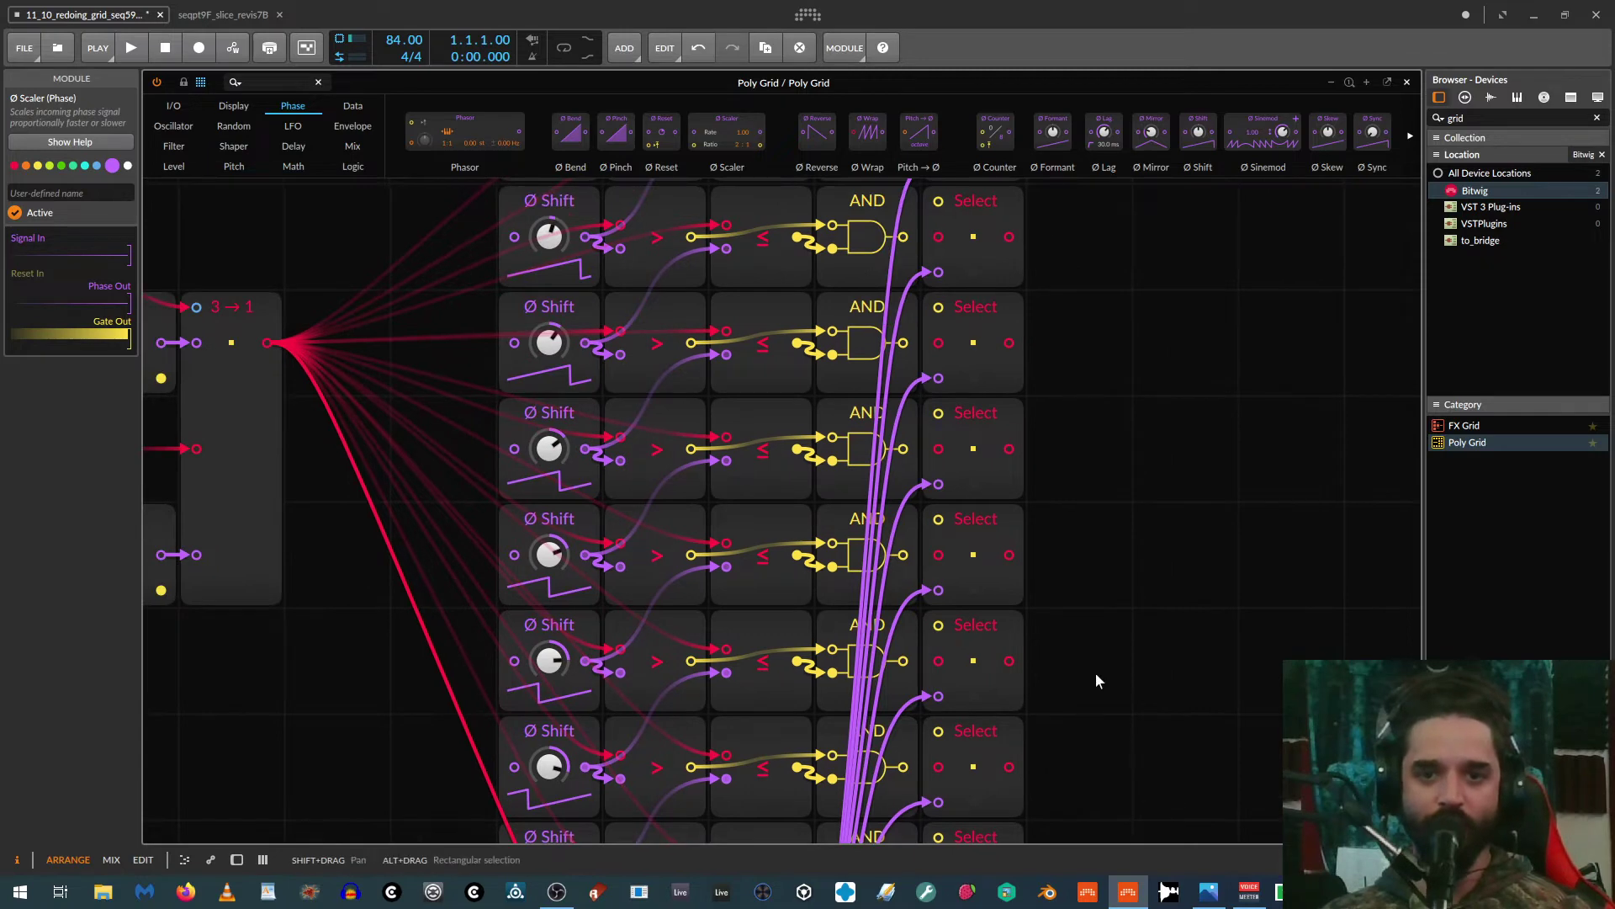
scroll(1094, 673, down, 3)
scroll(1003, 684, up, 6)
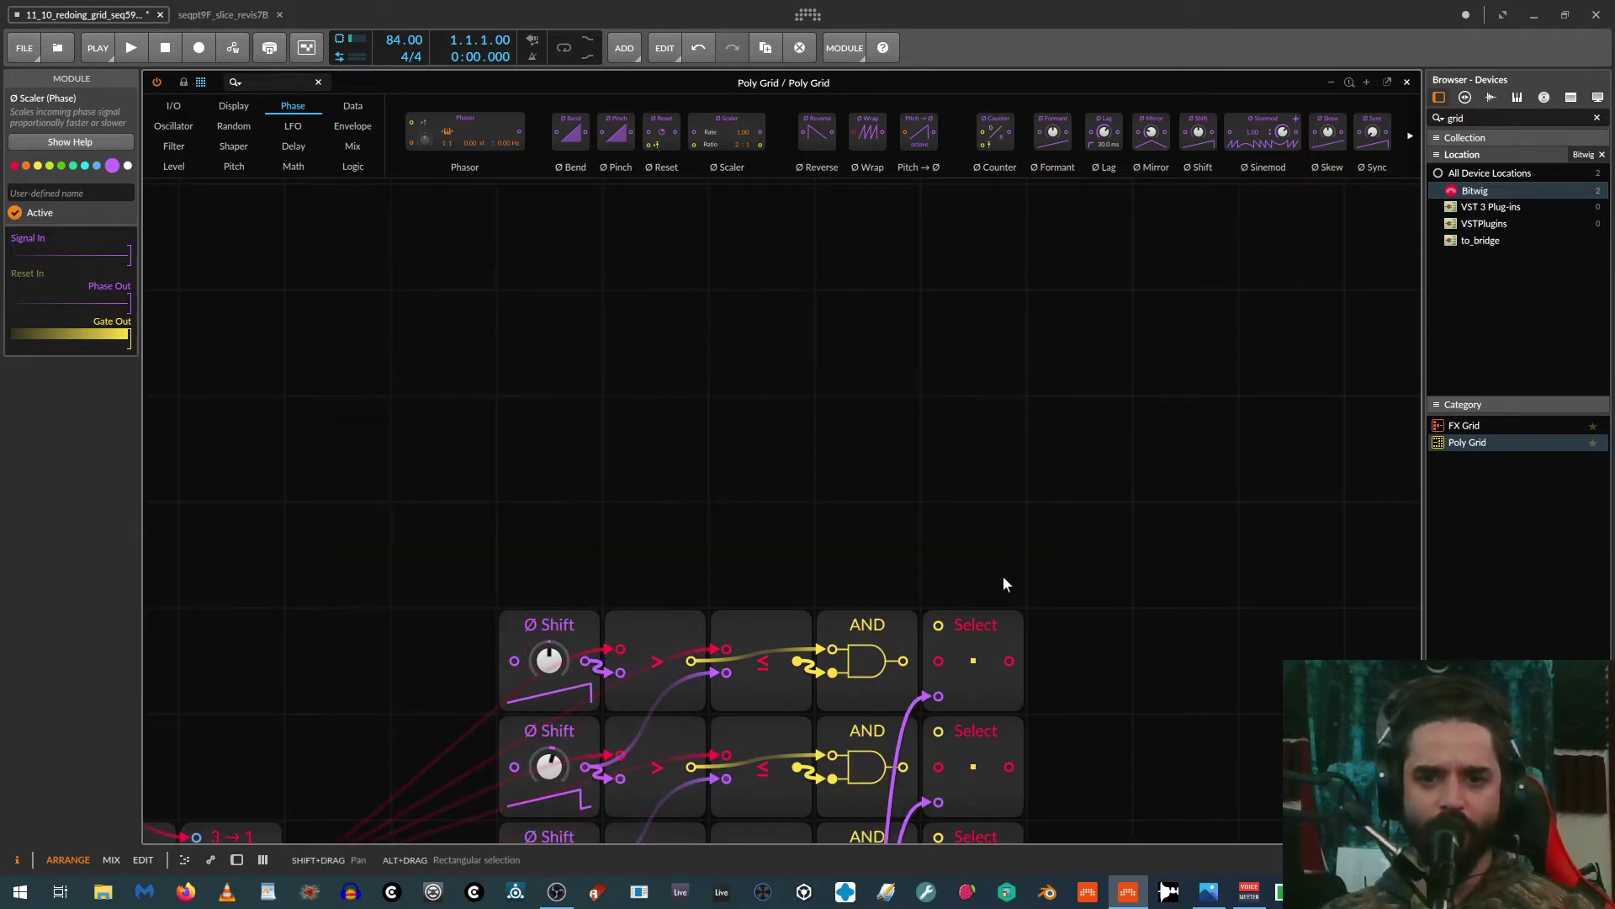
scroll(1002, 584, down, 3)
drag(904, 448, 939, 413)
drag(903, 555, 938, 518)
drag(920, 627, 938, 624)
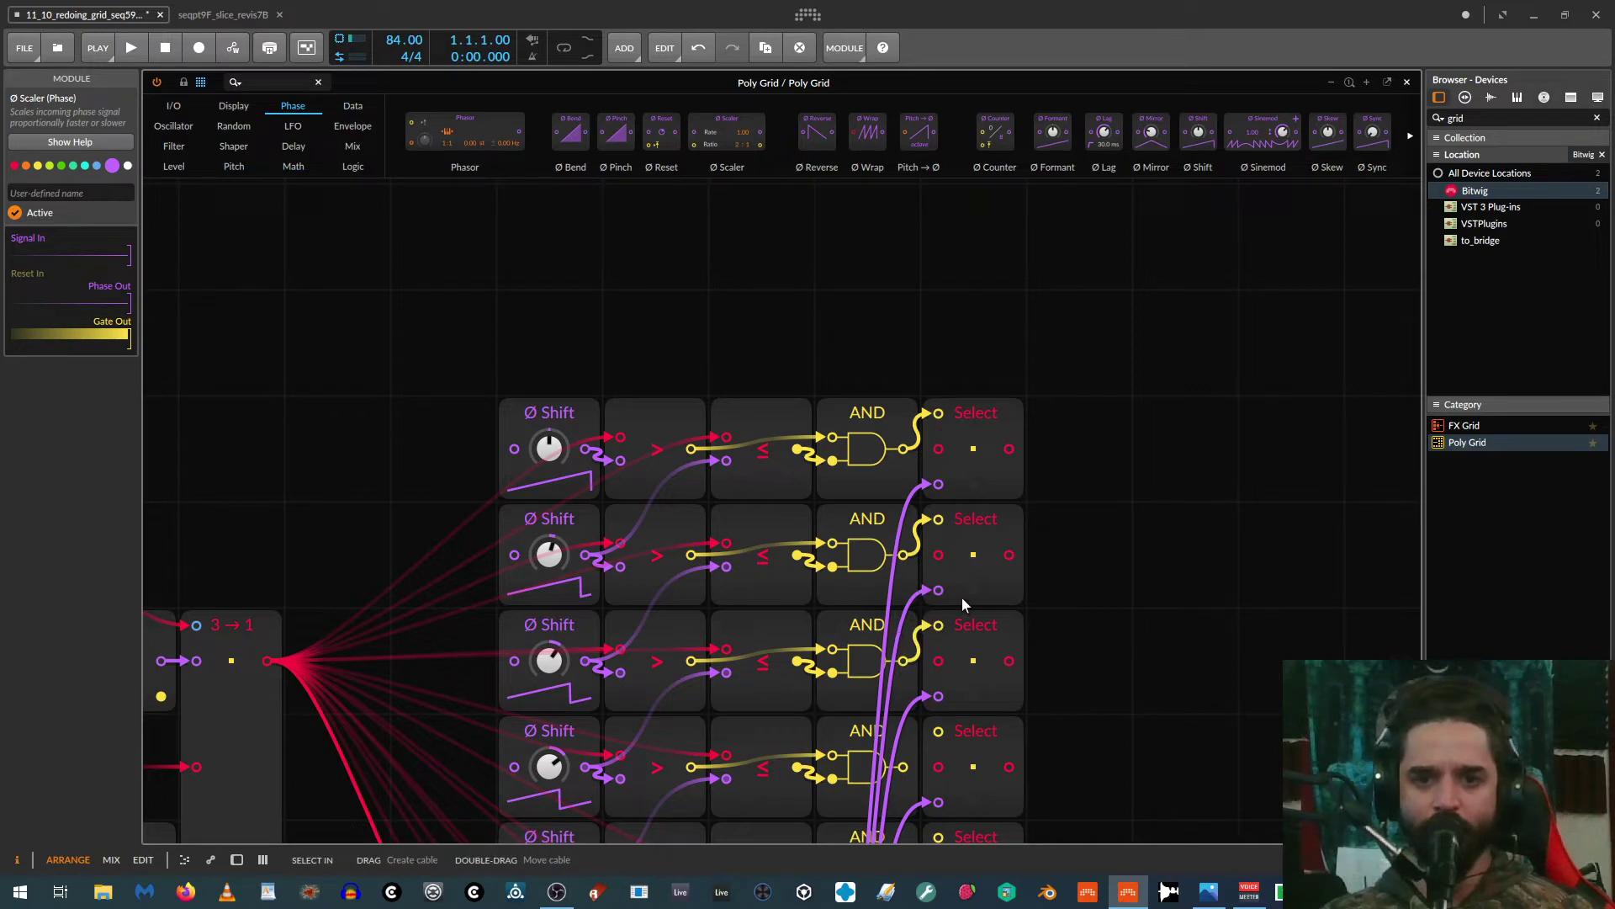
Step: Wire the AND outputs of rows four to eight to the select inputs of their Select modules
scroll(976, 589, down, 3)
drag(904, 555, 938, 518)
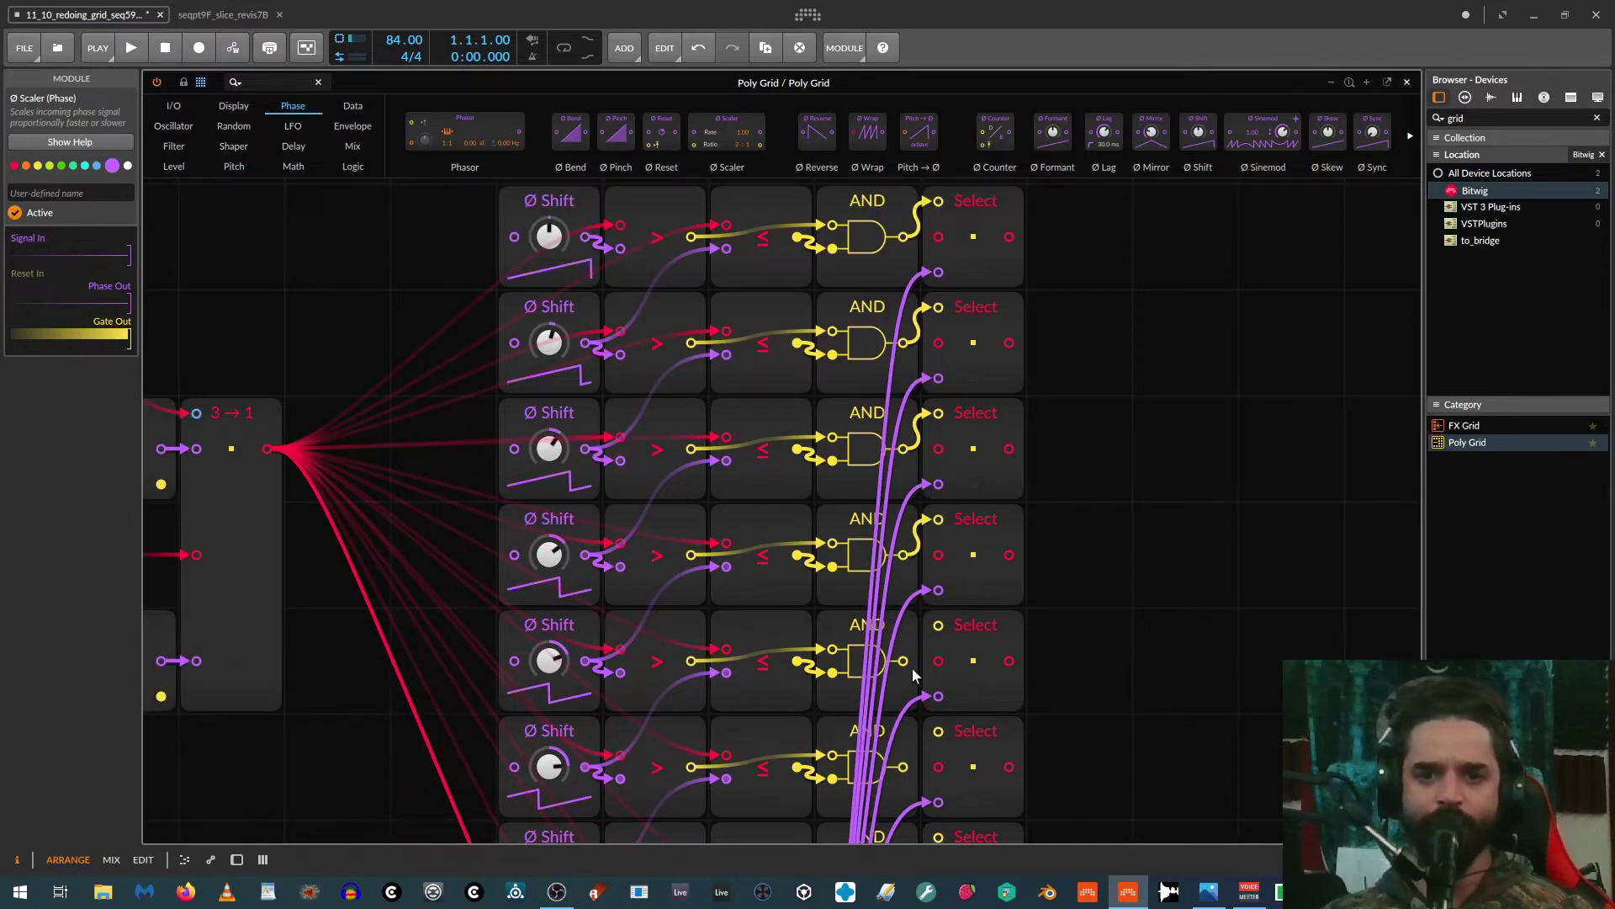
drag(904, 661, 939, 625)
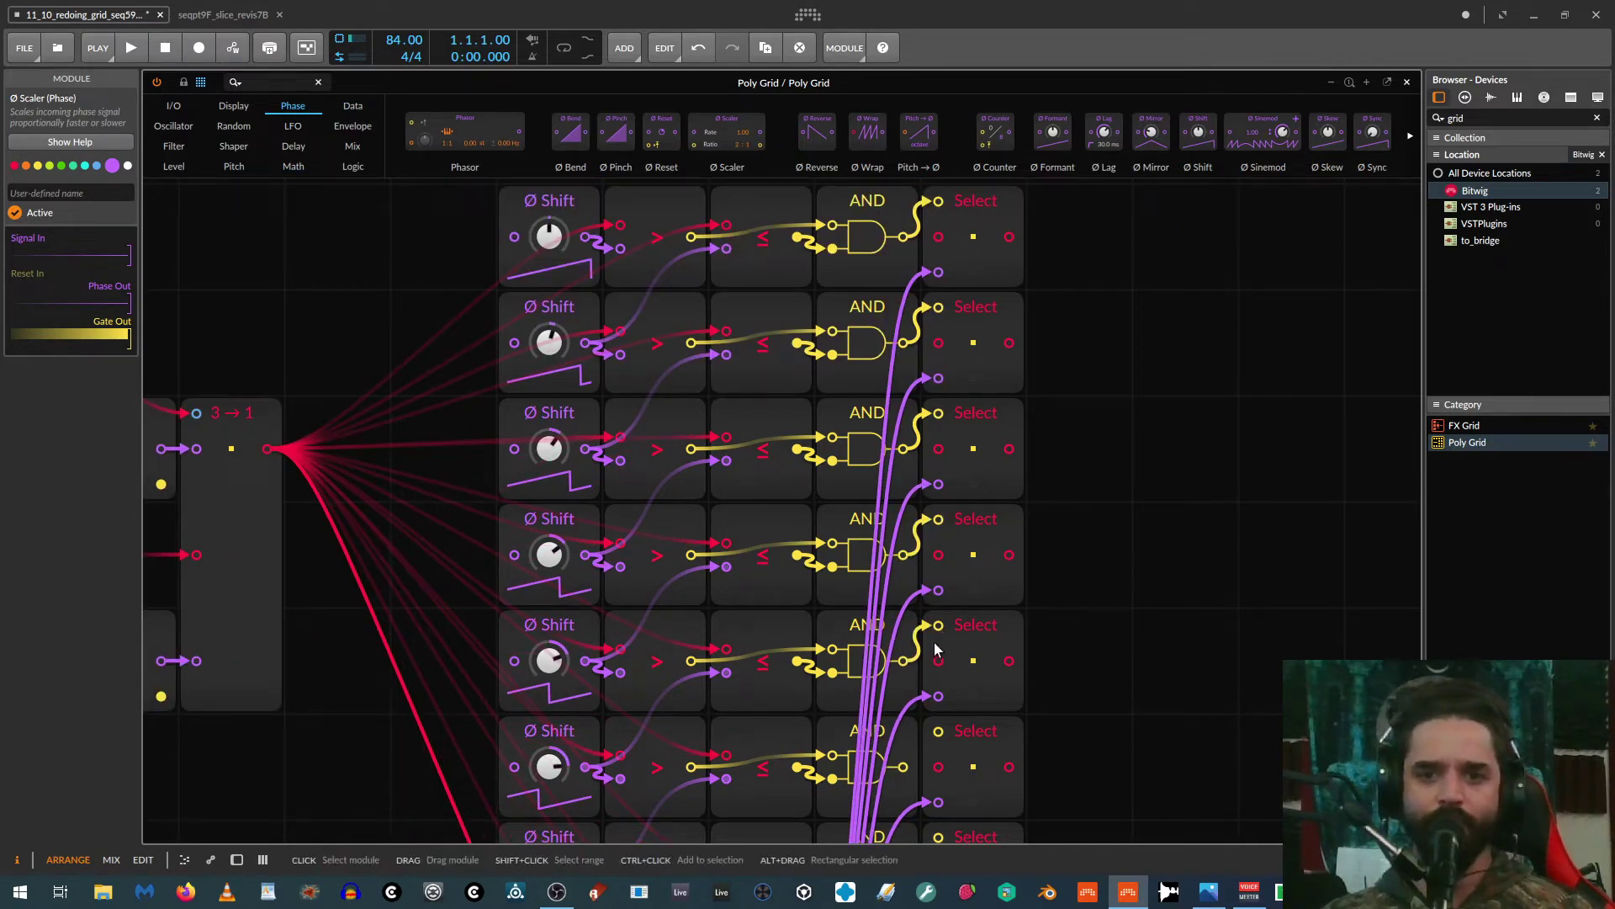
scroll(938, 631, down, 2)
drag(903, 554, 940, 519)
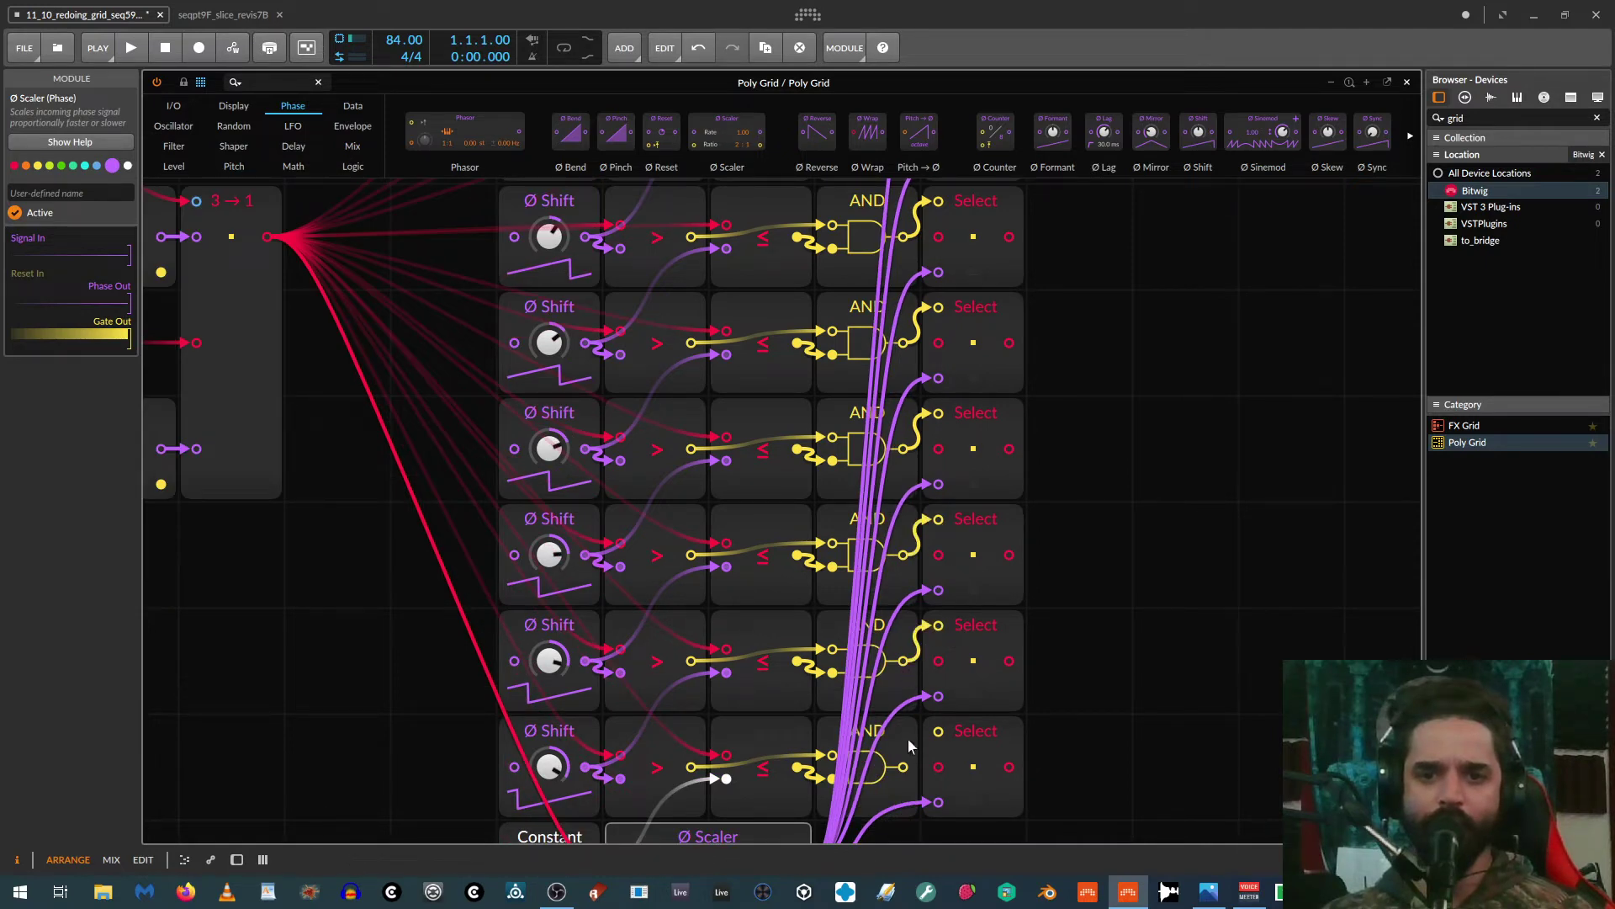
Step: Add a Steps module beside the first row's Select, with a step count of 4 and all steps level at about 4 %
drag(1199, 619, 1134, 514)
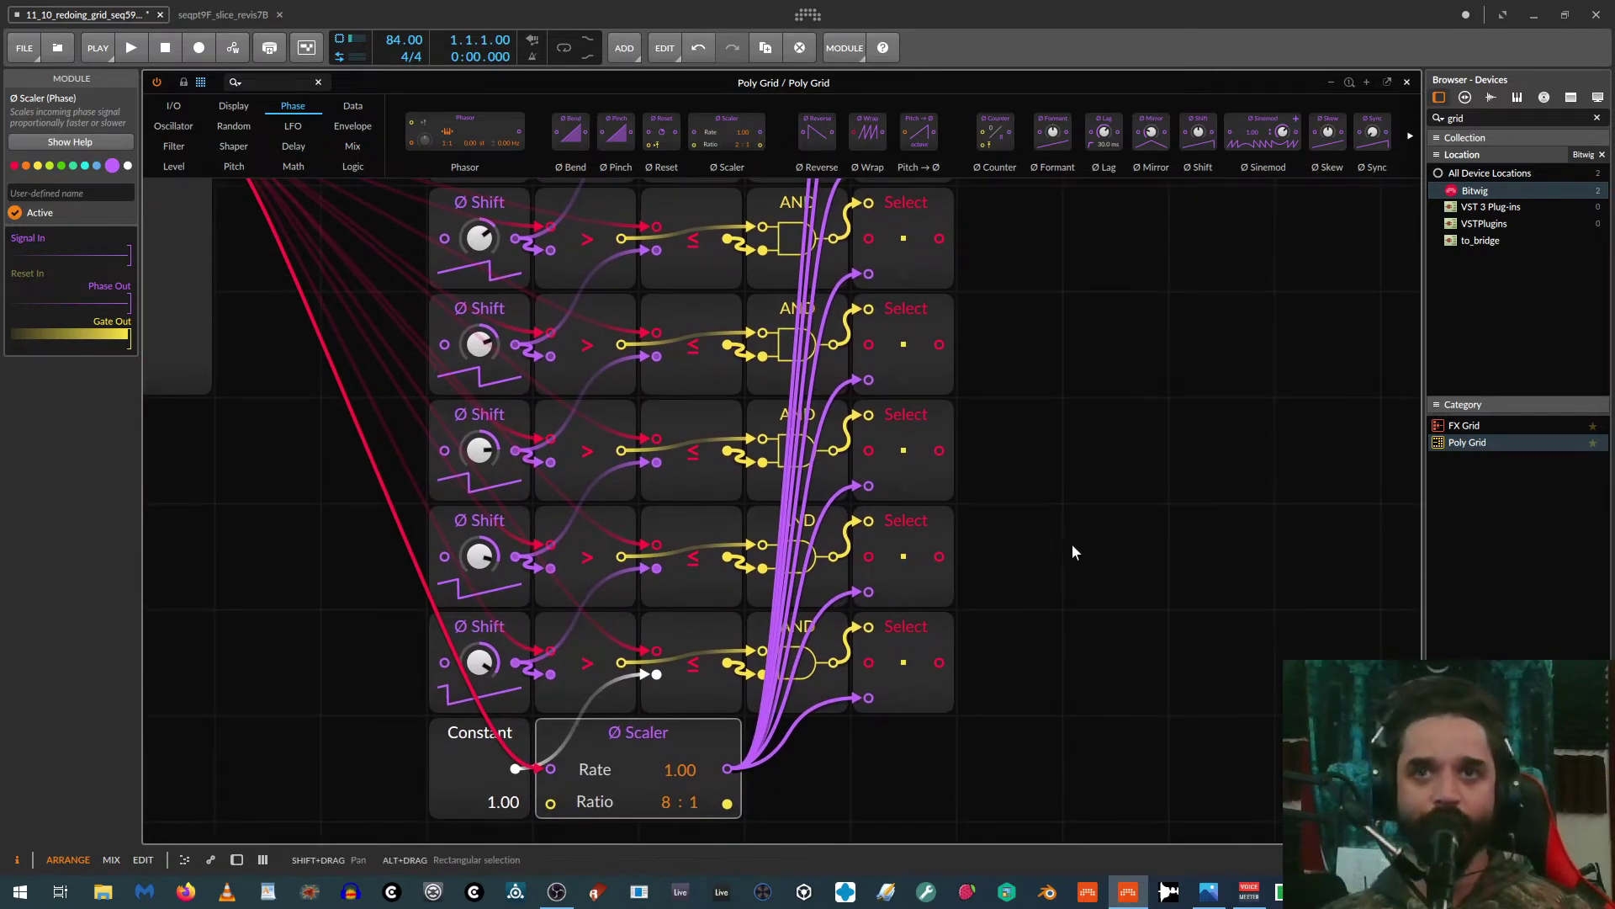
scroll(1073, 545, up, 3)
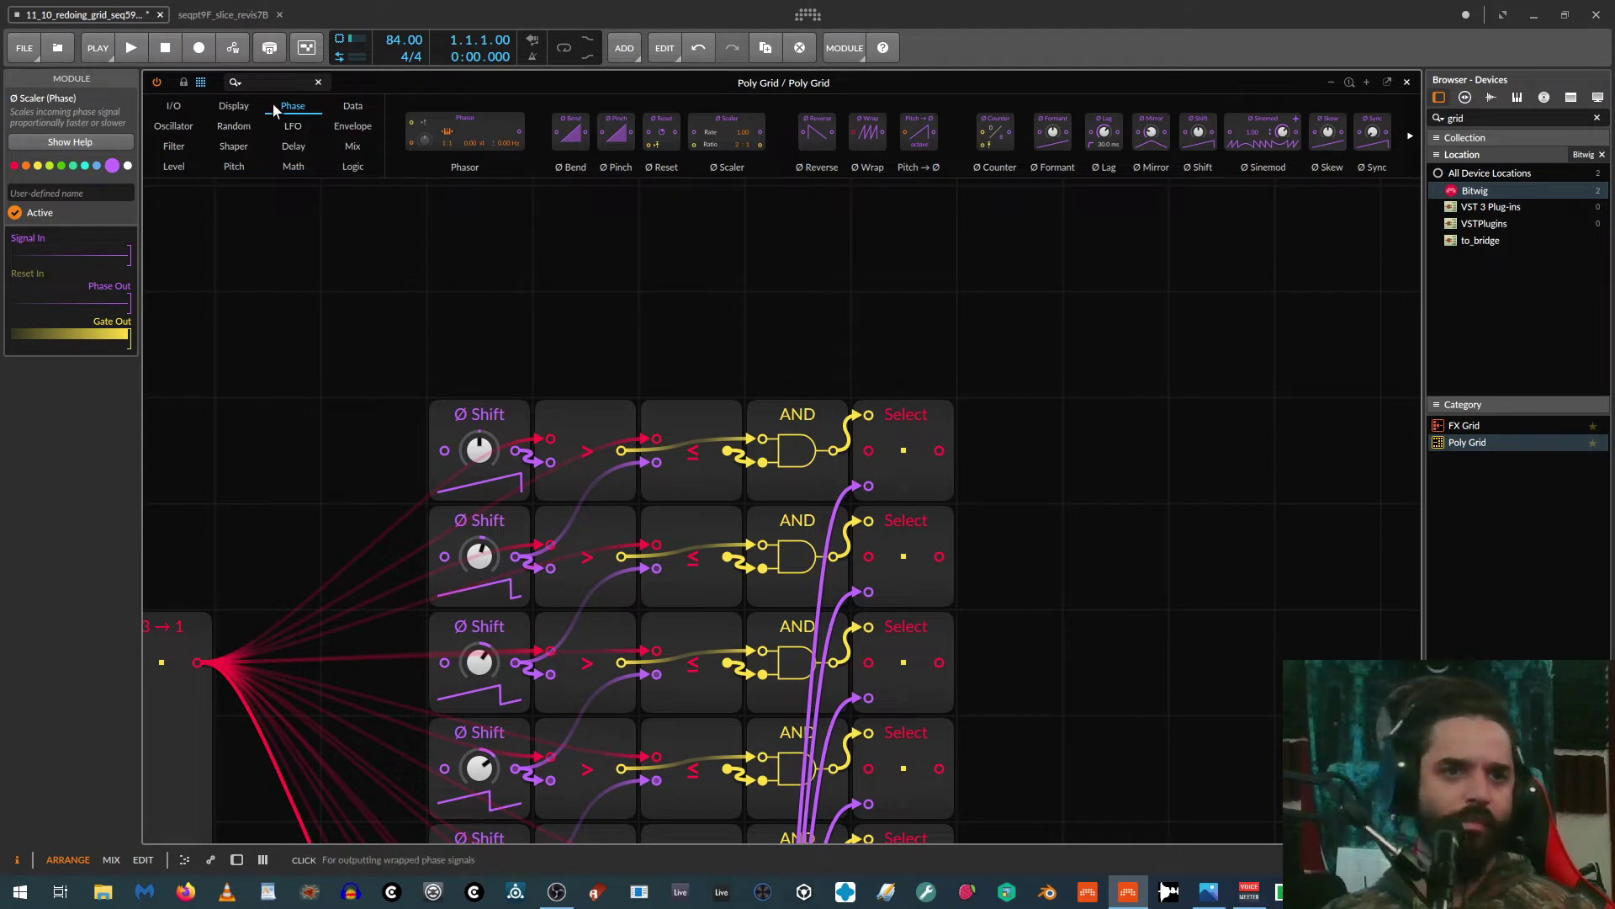
click(235, 106)
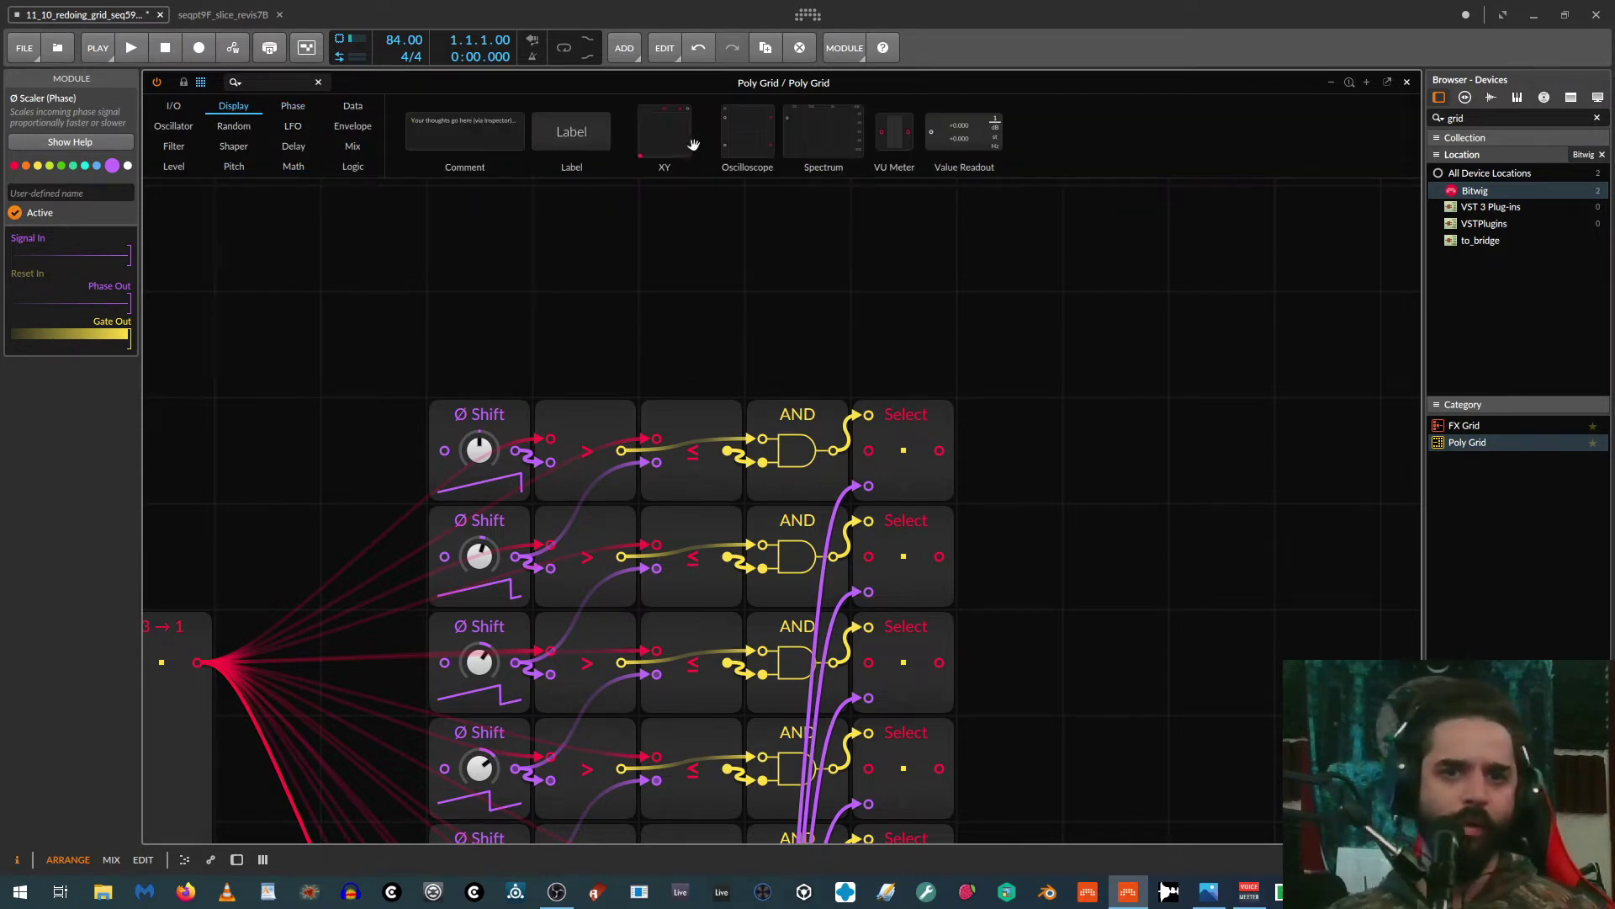
click(353, 106)
drag(679, 131, 1117, 445)
drag(1127, 318, 652, 269)
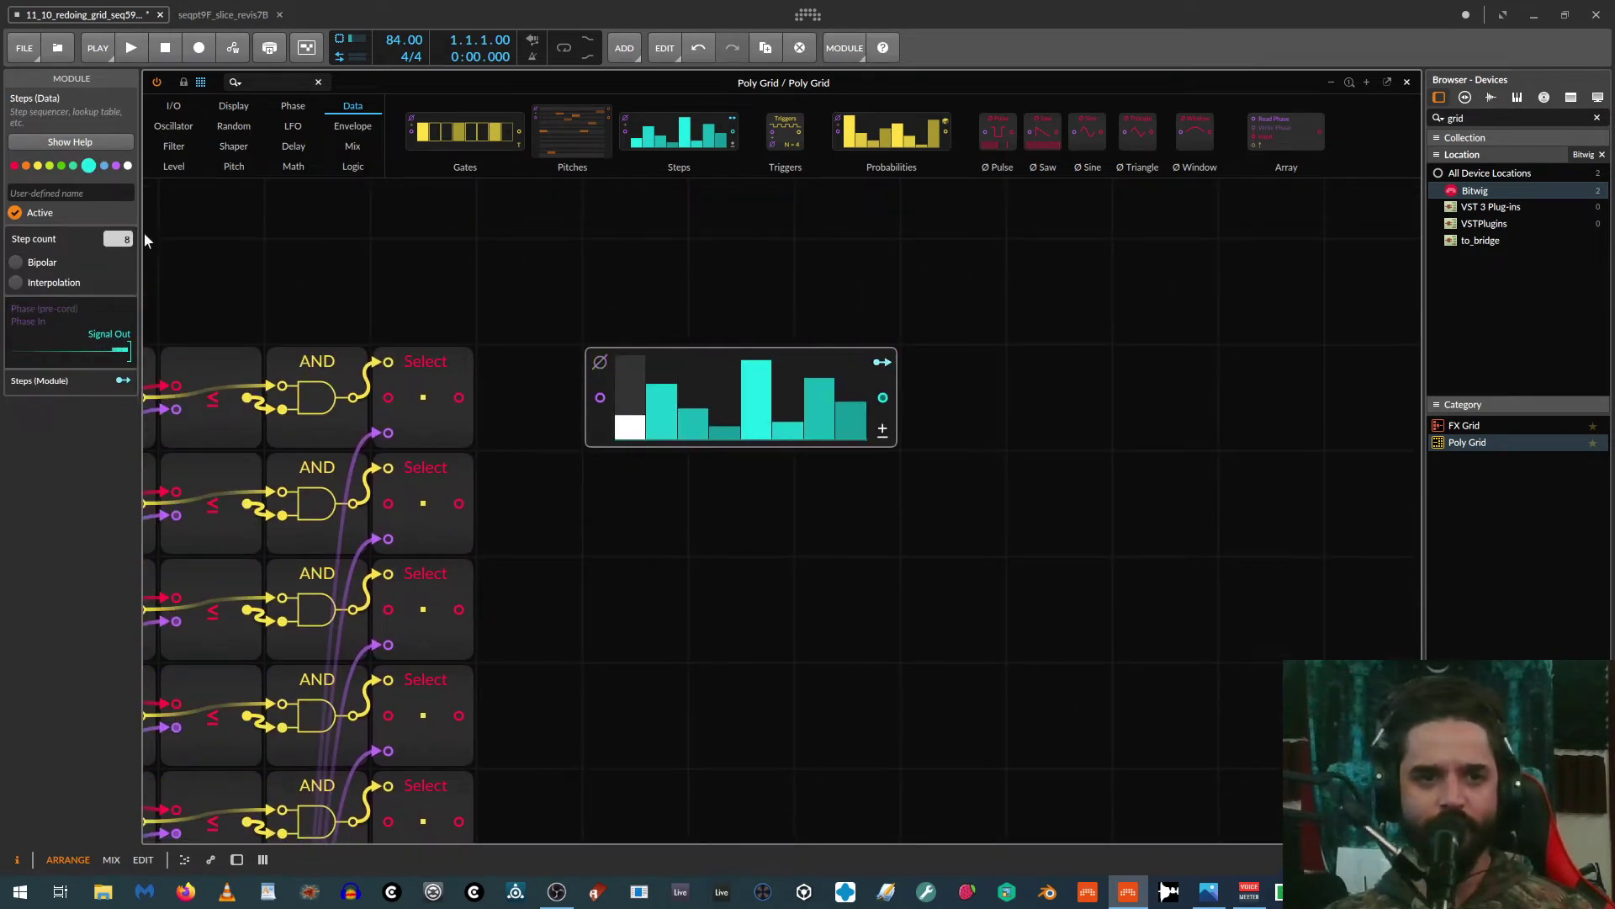
drag(115, 236, 188, 266)
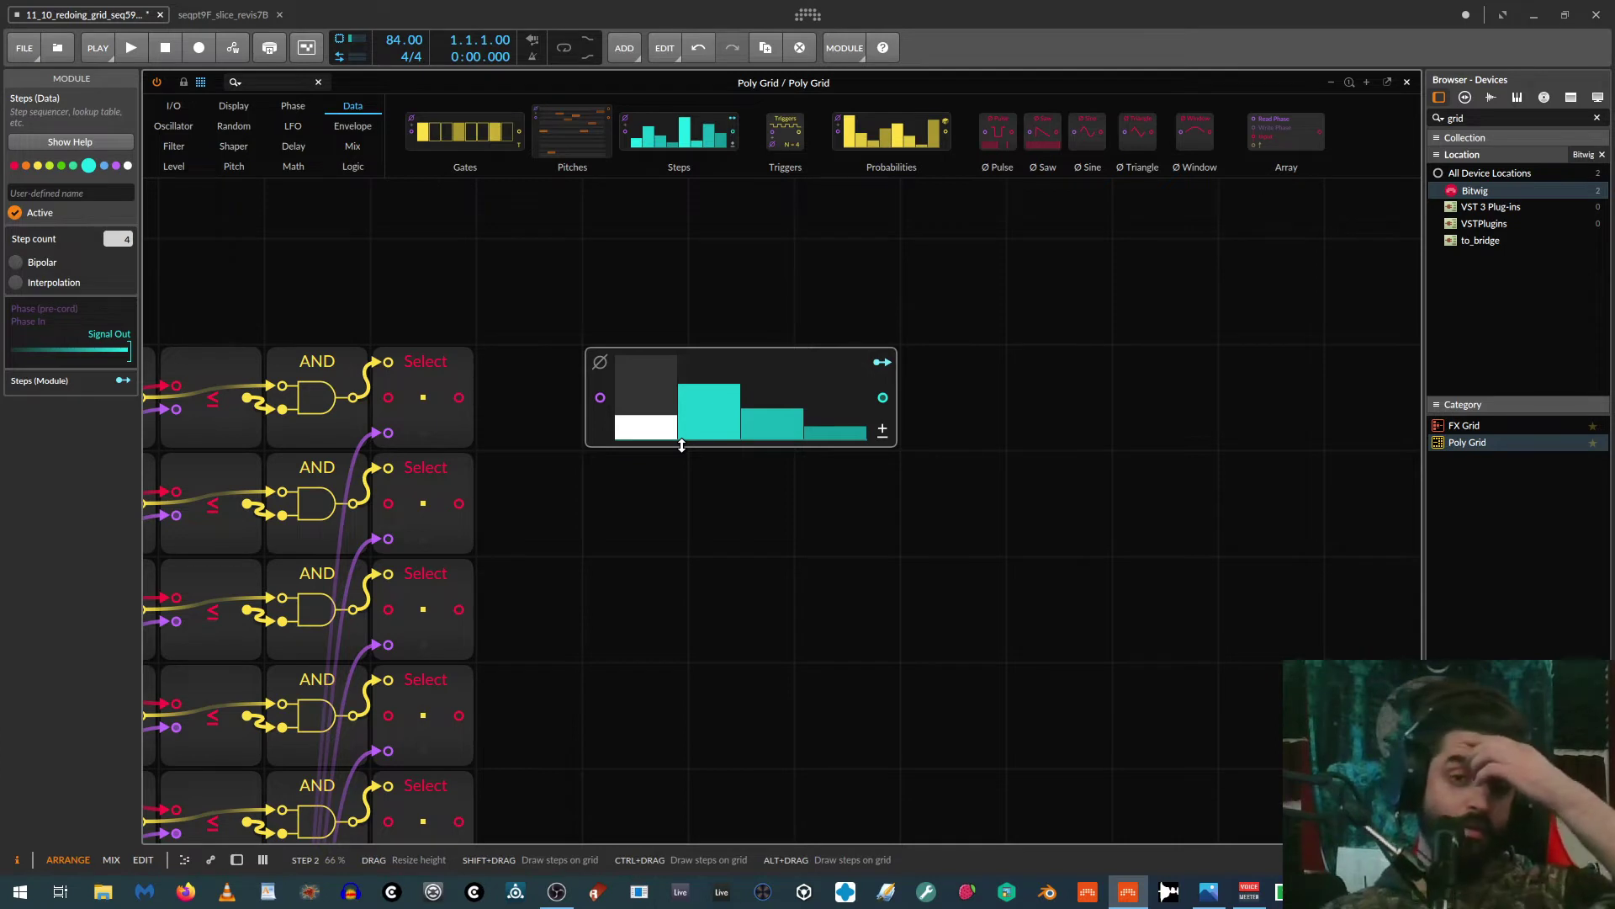
drag(638, 427, 830, 429)
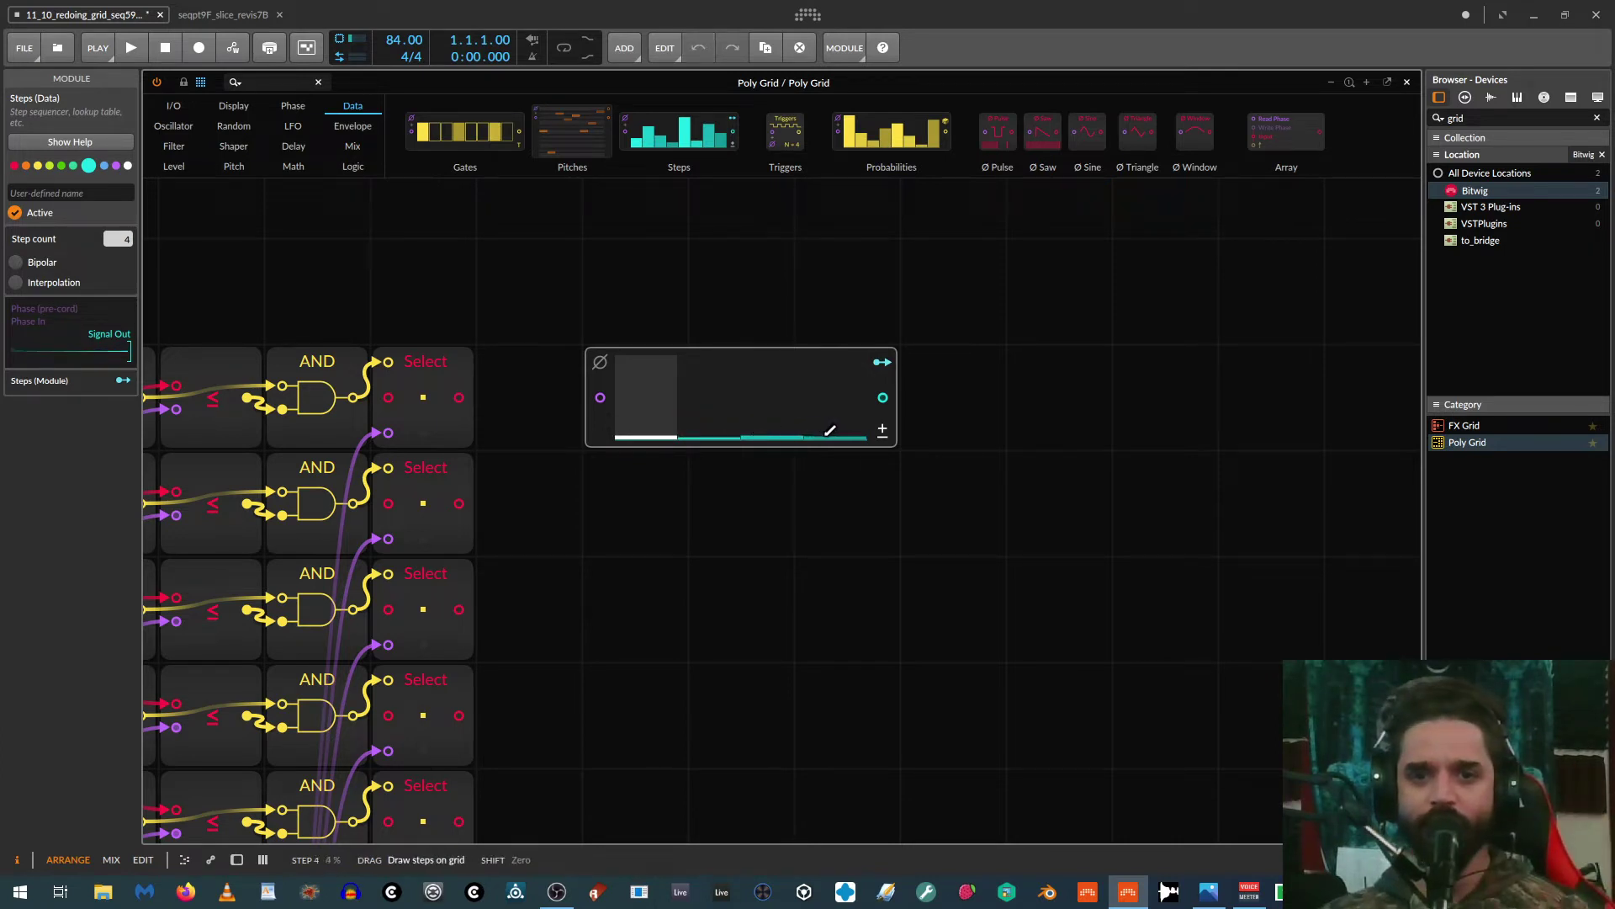
drag(718, 427, 718, 430)
Step: Duplicate the Steps module into the second row with all four steps at 10 %, and into the third row with all four at 19 %
mouse_move(600, 423)
mouse_down()
mouse_move(600, 503)
mouse_move(667, 530)
mouse_move(835, 527)
mouse_move(794, 525)
mouse_up()
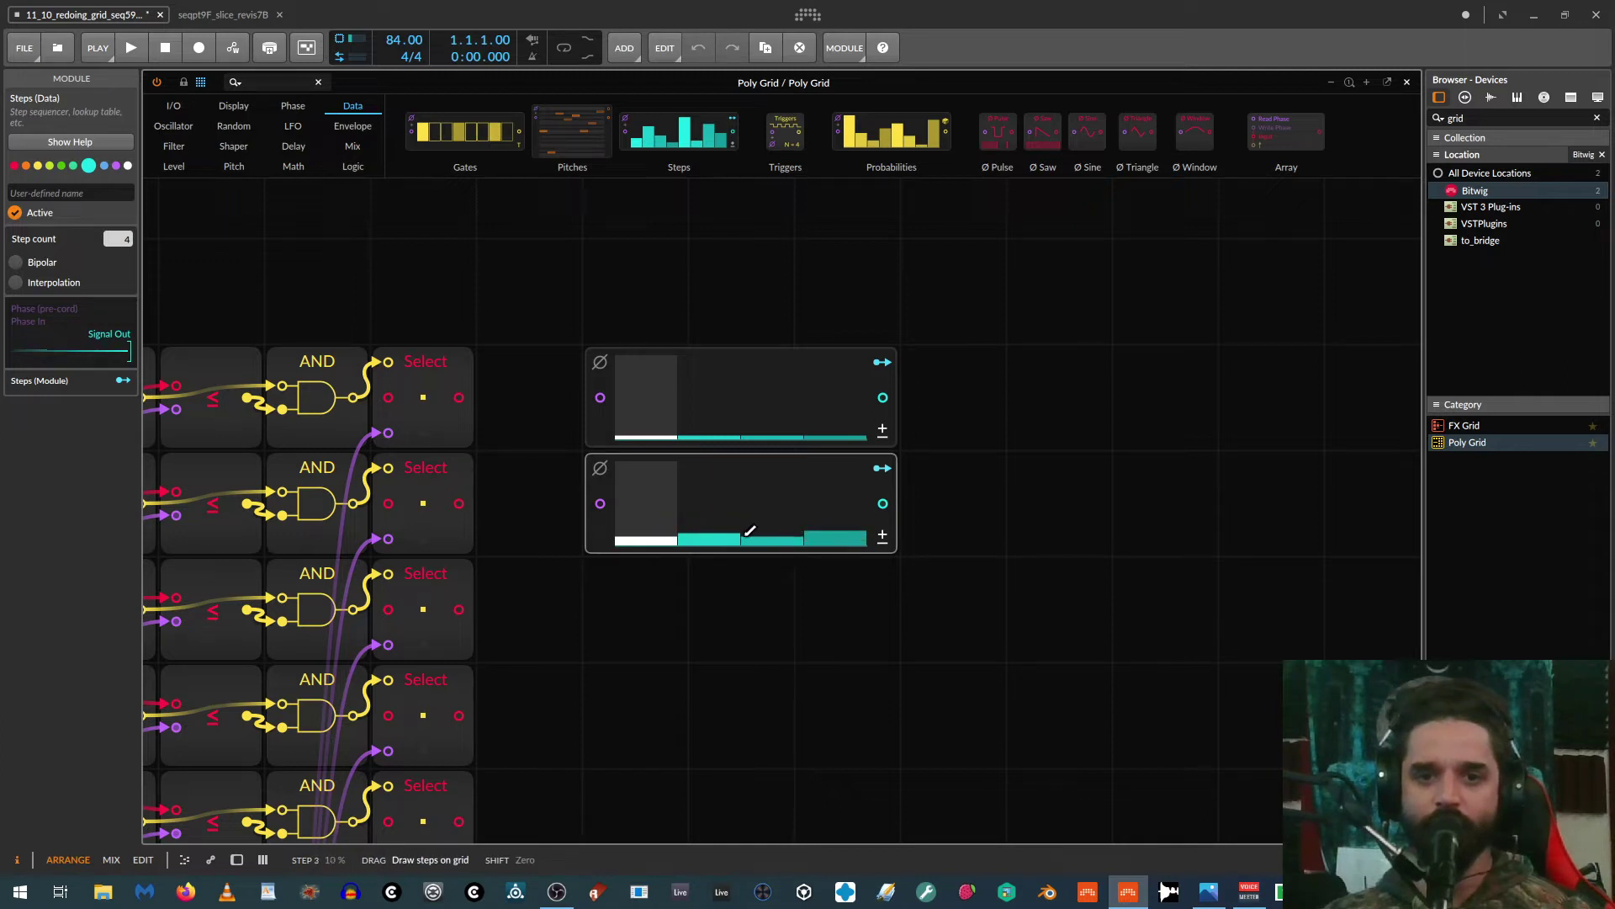
drag(737, 530, 812, 532)
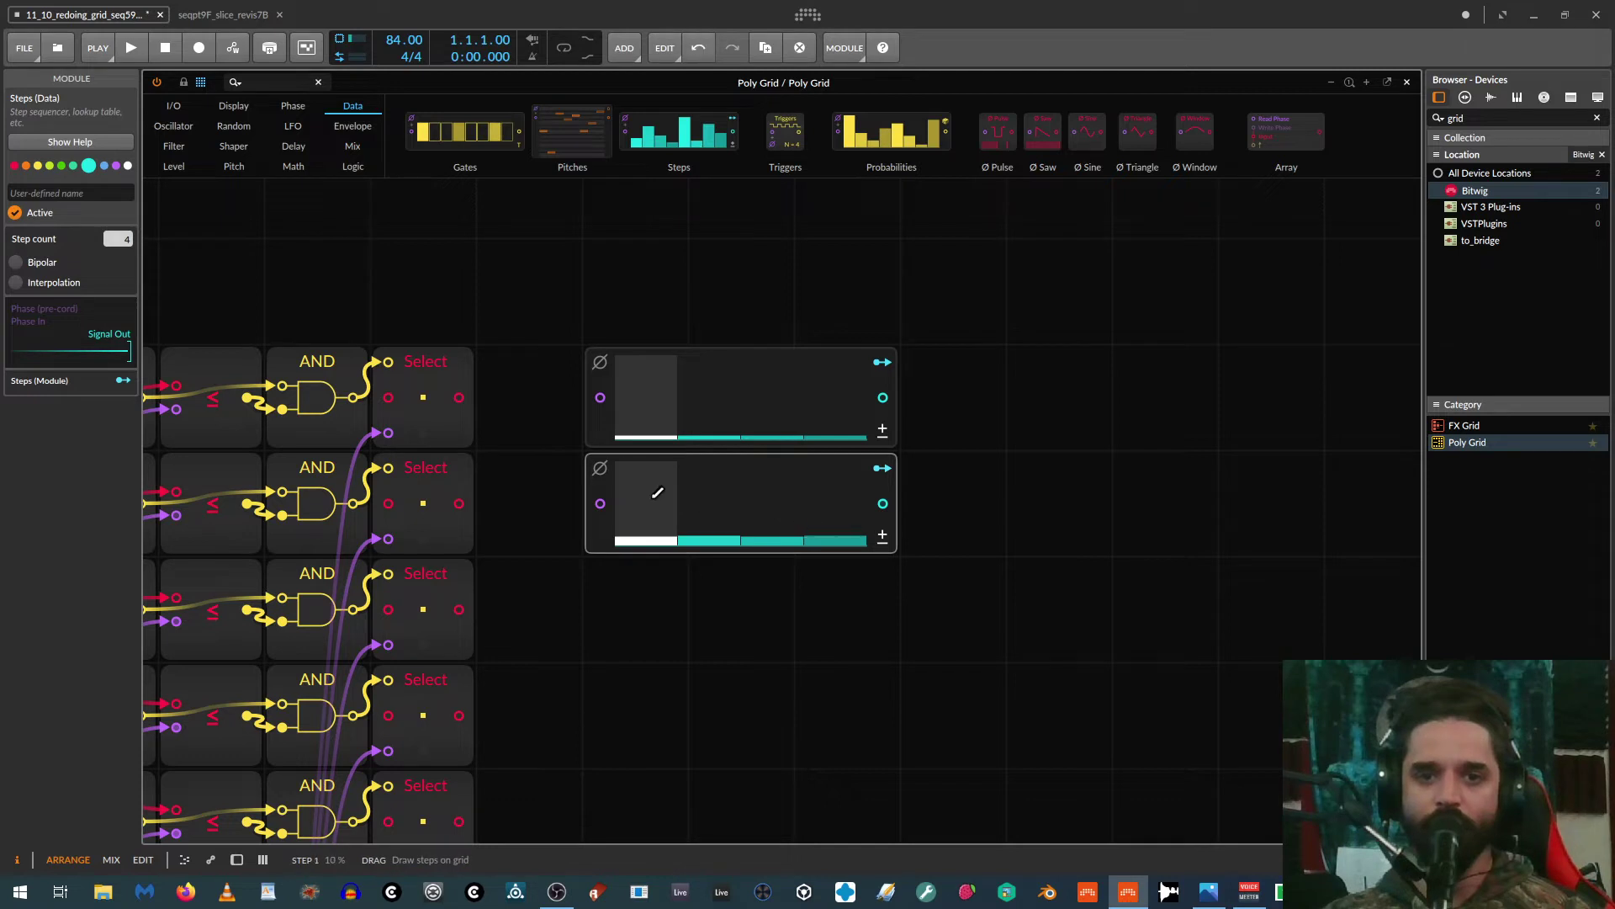
scroll(623, 446, down, 2)
mouse_move(598, 327)
mouse_down()
mouse_move(600, 394)
mouse_move(635, 421)
mouse_move(822, 419)
mouse_move(771, 415)
mouse_up()
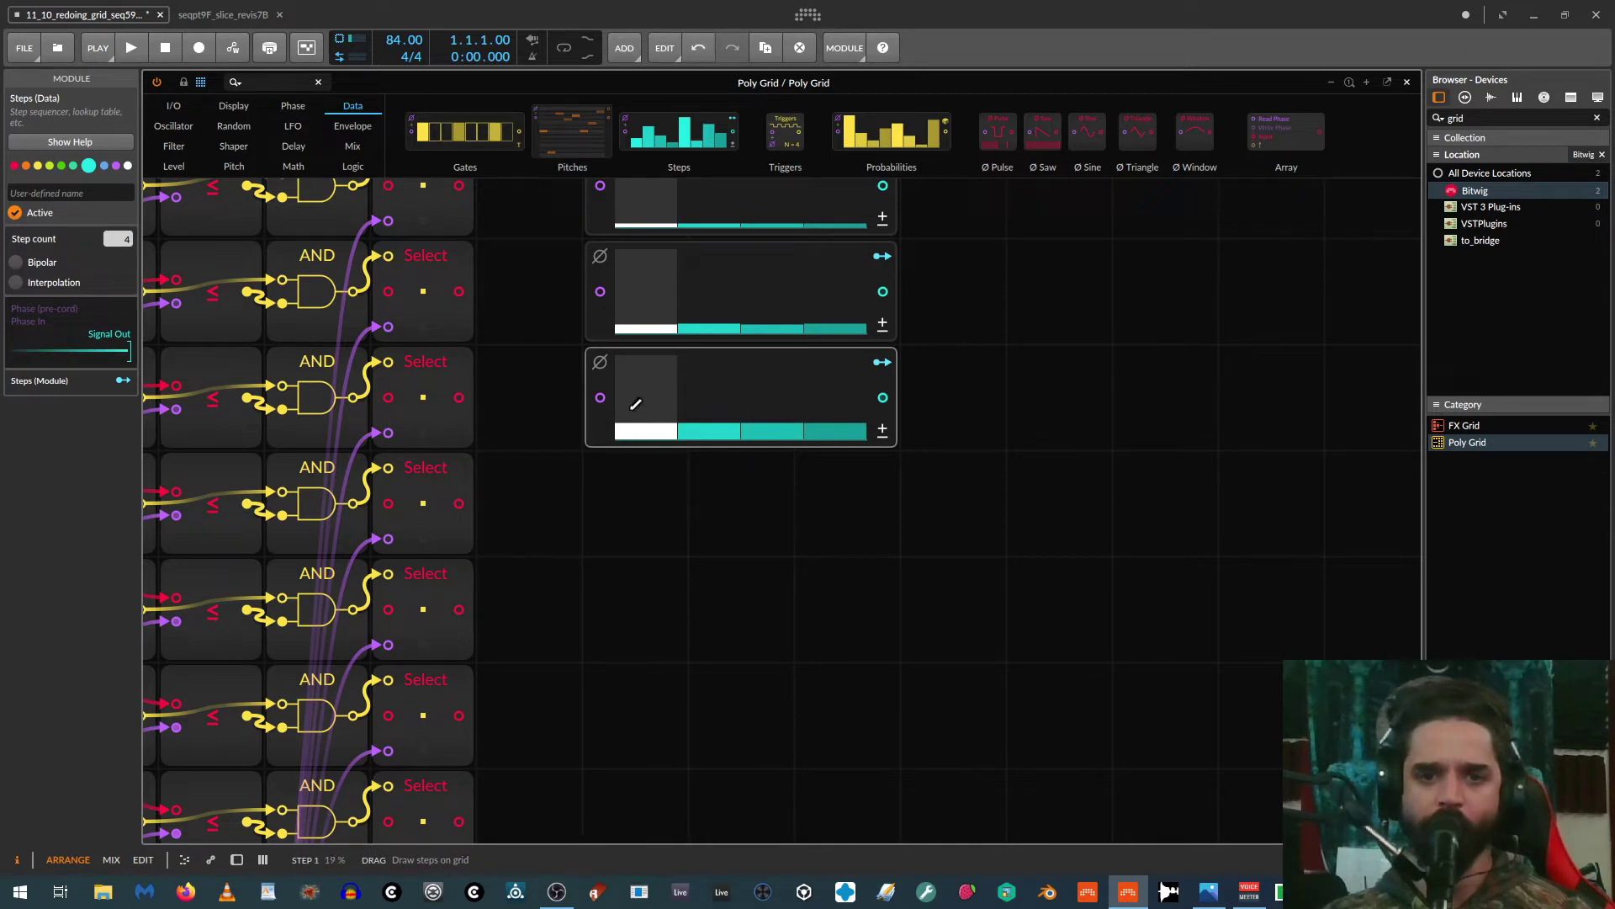
Step: Duplicate the Steps module into rows four, five and six with rising levels, setting the sixth row's steps to about 46 %
mouse_move(598, 407)
mouse_down()
mouse_move(600, 515)
mouse_move(823, 516)
mouse_up()
scroll(736, 510, down, 2)
mouse_move(594, 330)
mouse_down()
mouse_move(598, 414)
mouse_move(657, 394)
mouse_move(829, 404)
mouse_up()
mouse_move(670, 404)
mouse_down()
mouse_move(603, 501)
mouse_move(818, 503)
mouse_up()
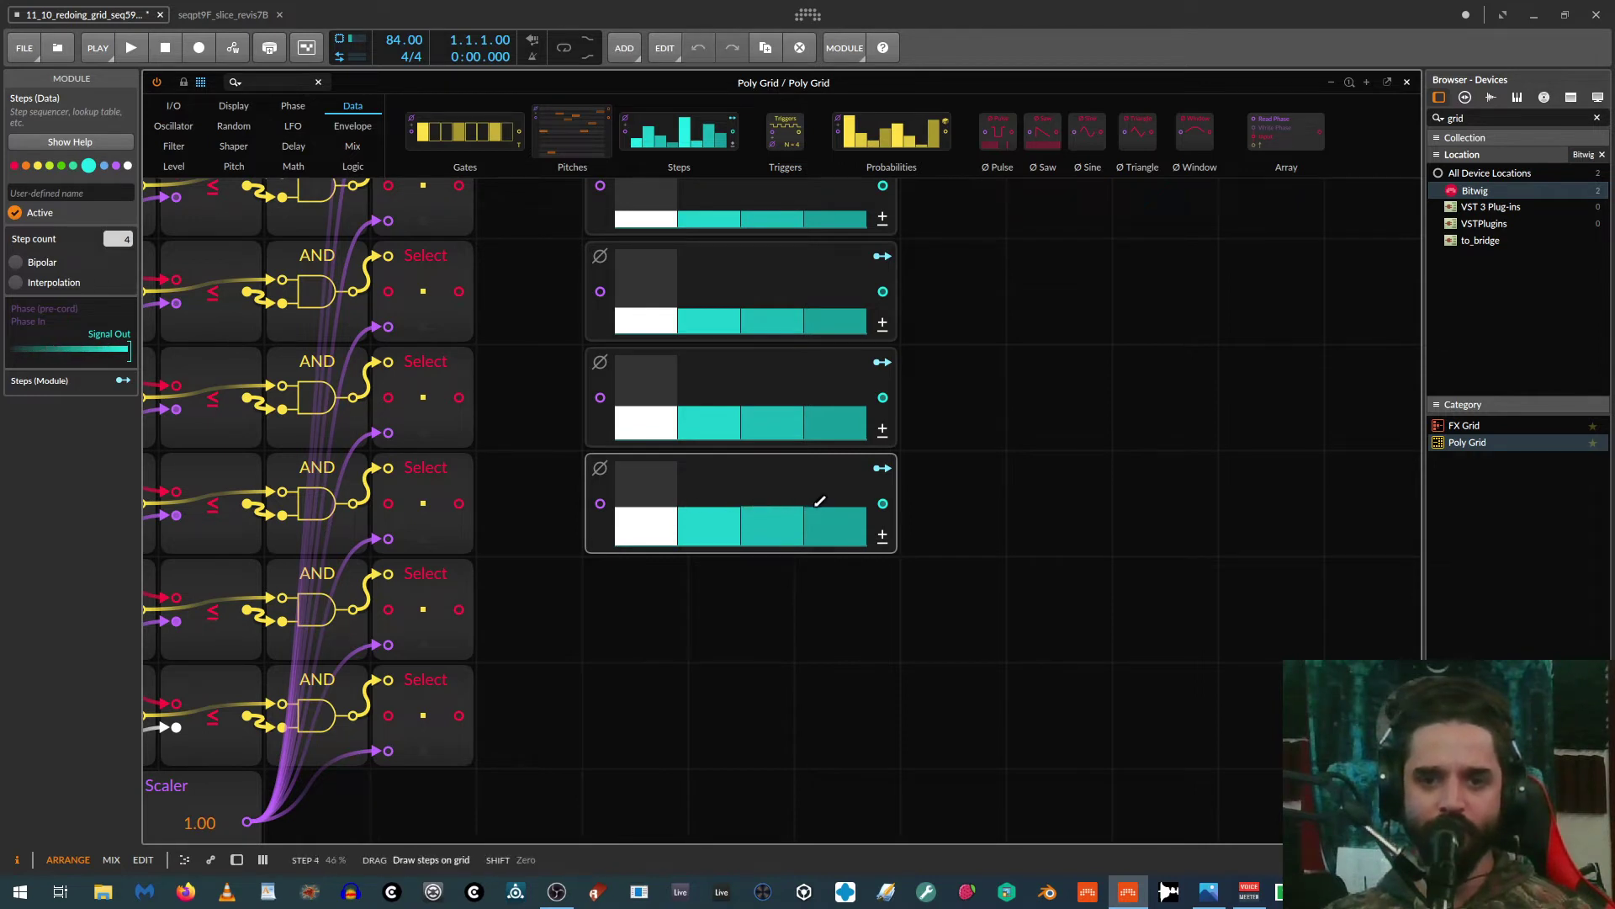
Step: Duplicate the Steps module into the seventh row and set all four steps to about 62 %
scroll(747, 498, down, 1)
mouse_move(600, 437)
mouse_down()
mouse_move(604, 500)
mouse_move(688, 493)
mouse_up()
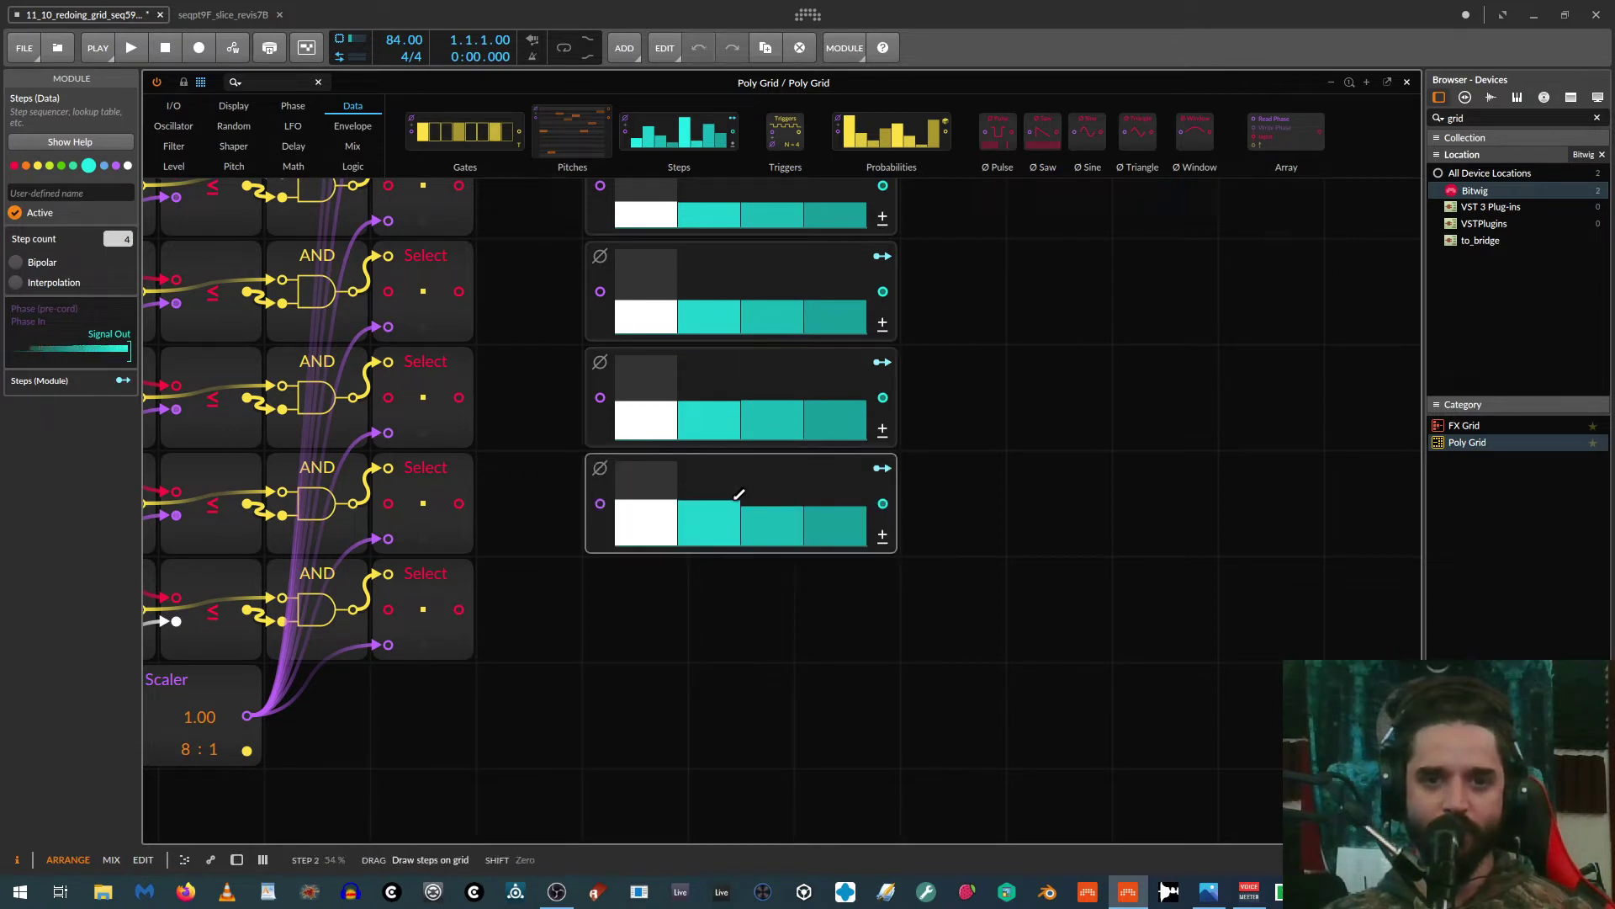
mouse_move(789, 492)
mouse_down()
mouse_move(849, 492)
mouse_move(680, 490)
mouse_move(697, 483)
mouse_up()
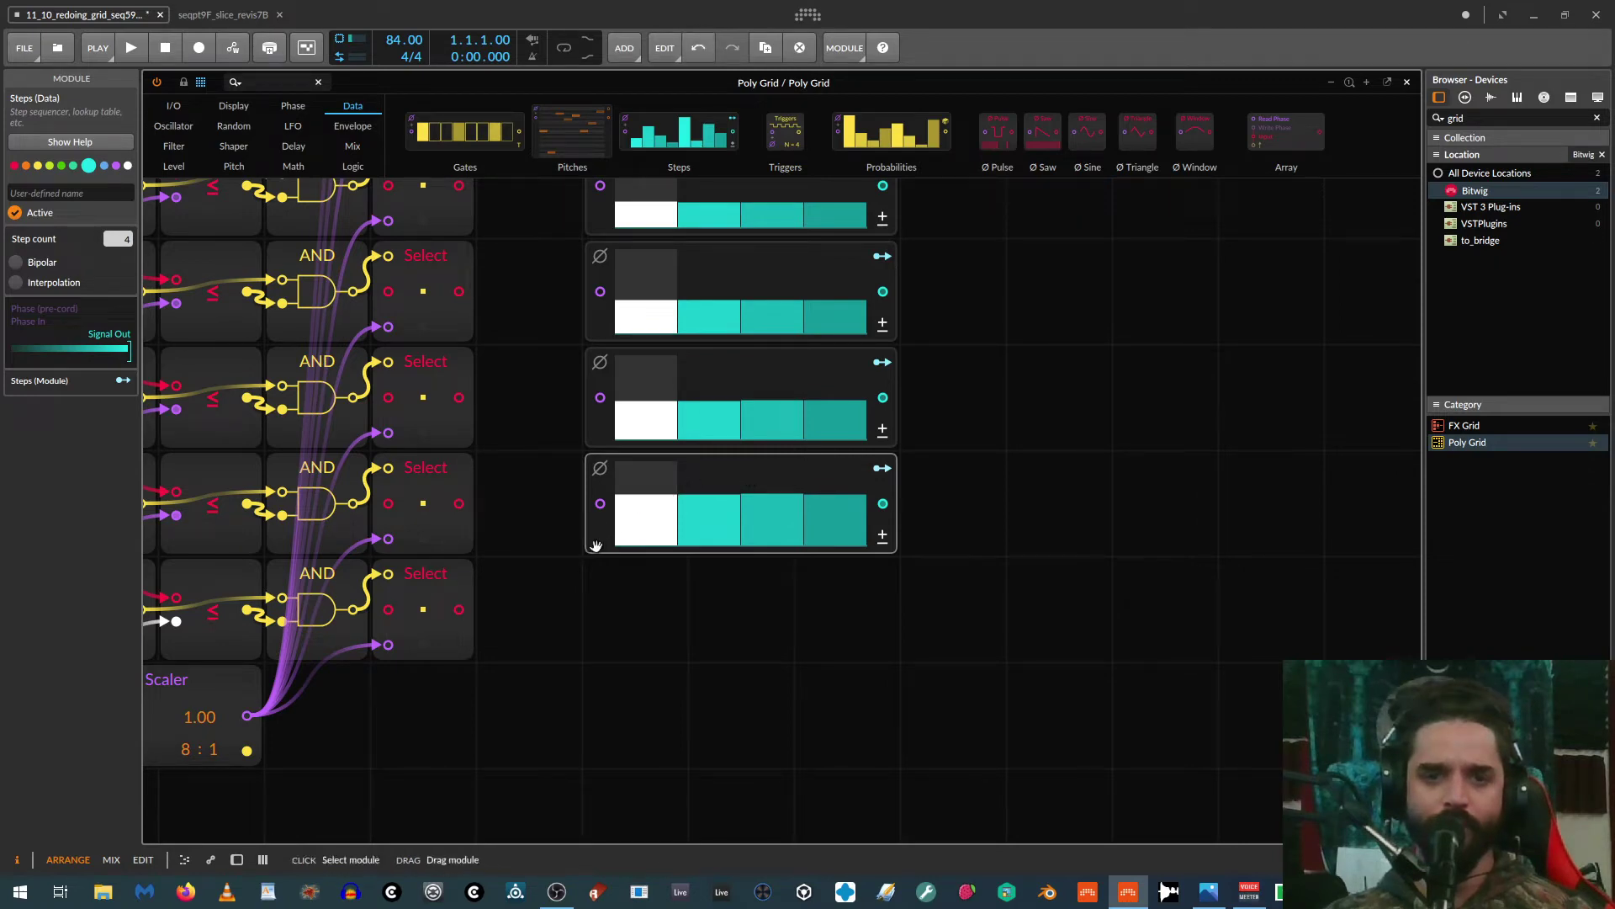
Step: Duplicate the Steps module into the eighth row and raise all four steps to full level
key(ctrl+d)
key(ctrl+d)
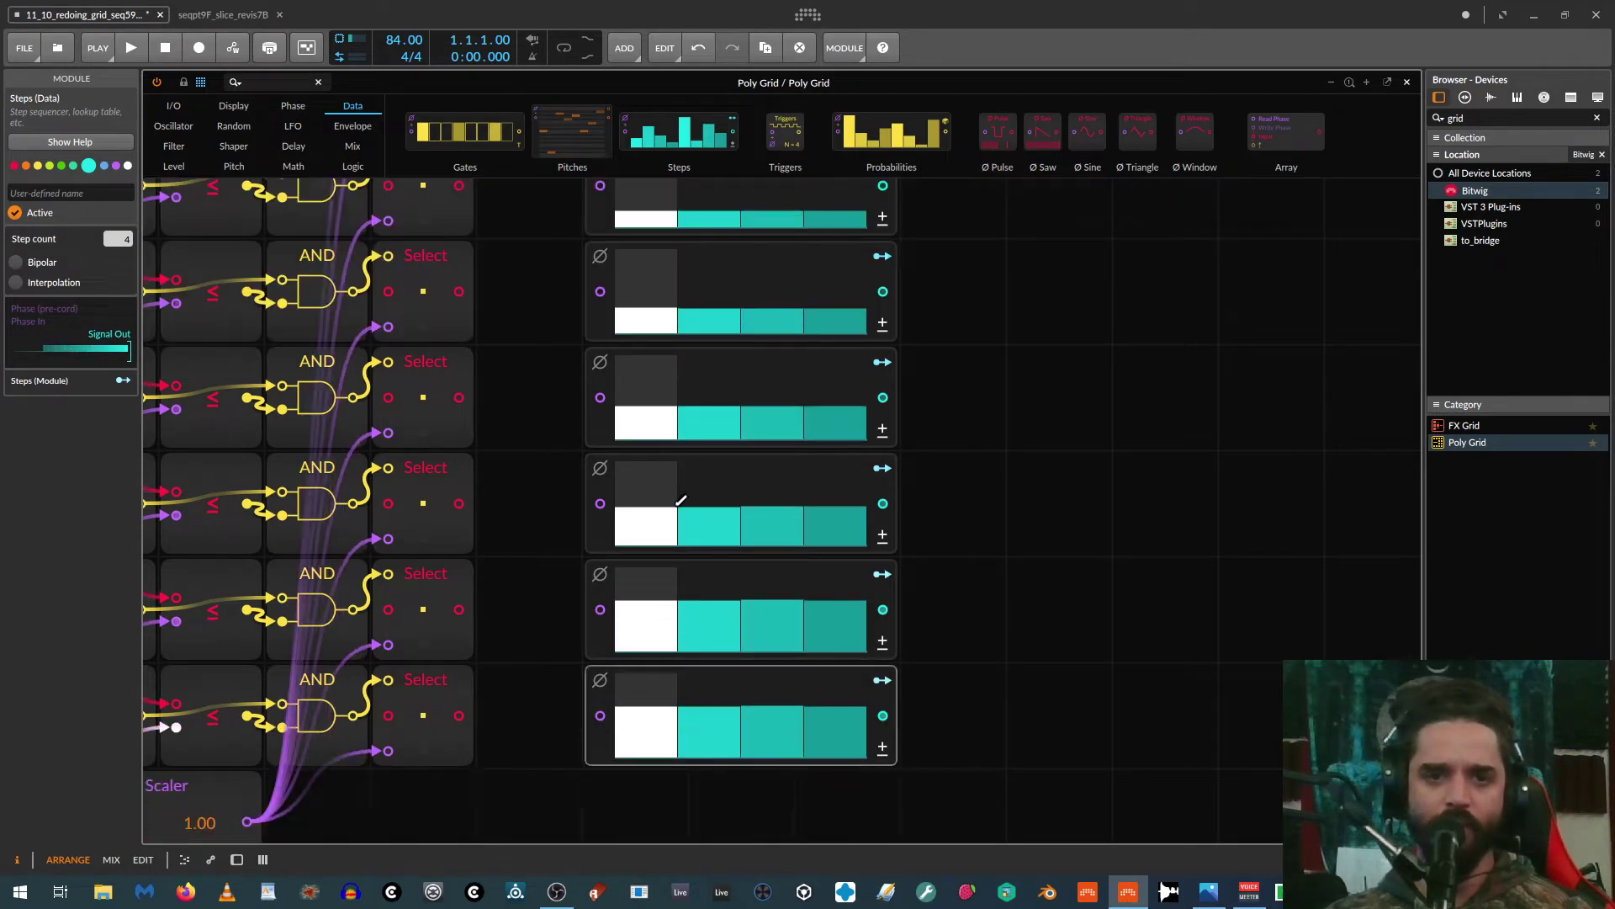
key(ctrl+z)
key(ctrl+z)
mouse_move(642, 368)
mouse_down()
mouse_move(852, 350)
mouse_move(614, 354)
mouse_up()
key(ctrl+d)
key(ctrl+d)
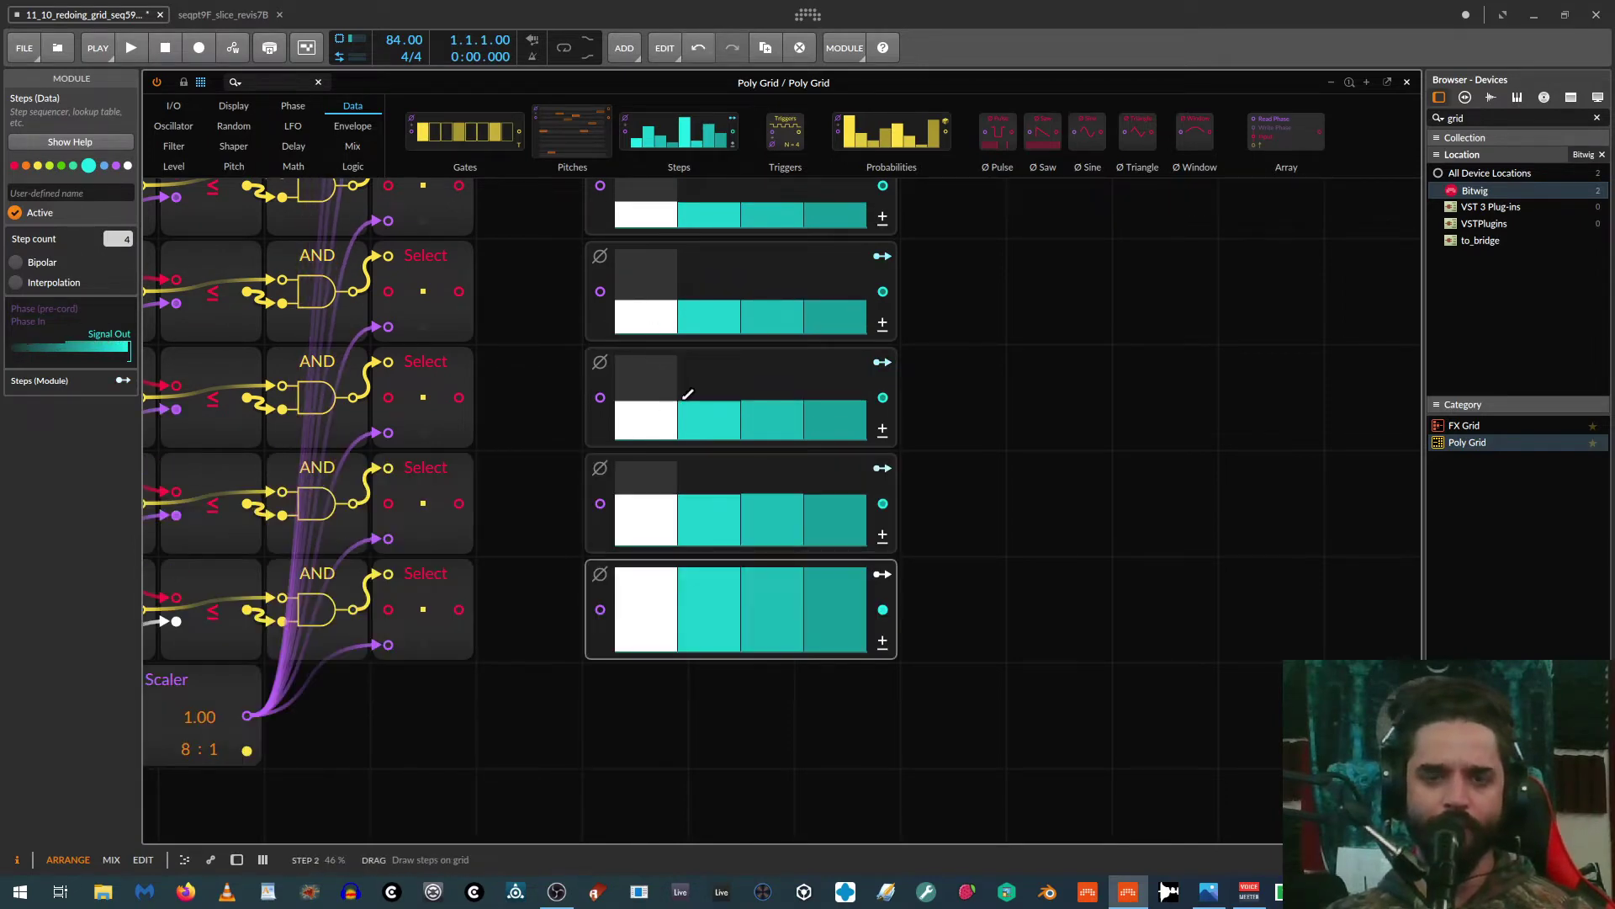
key(ctrl+d)
key(ctrl+d)
drag(688, 394, 710, 407)
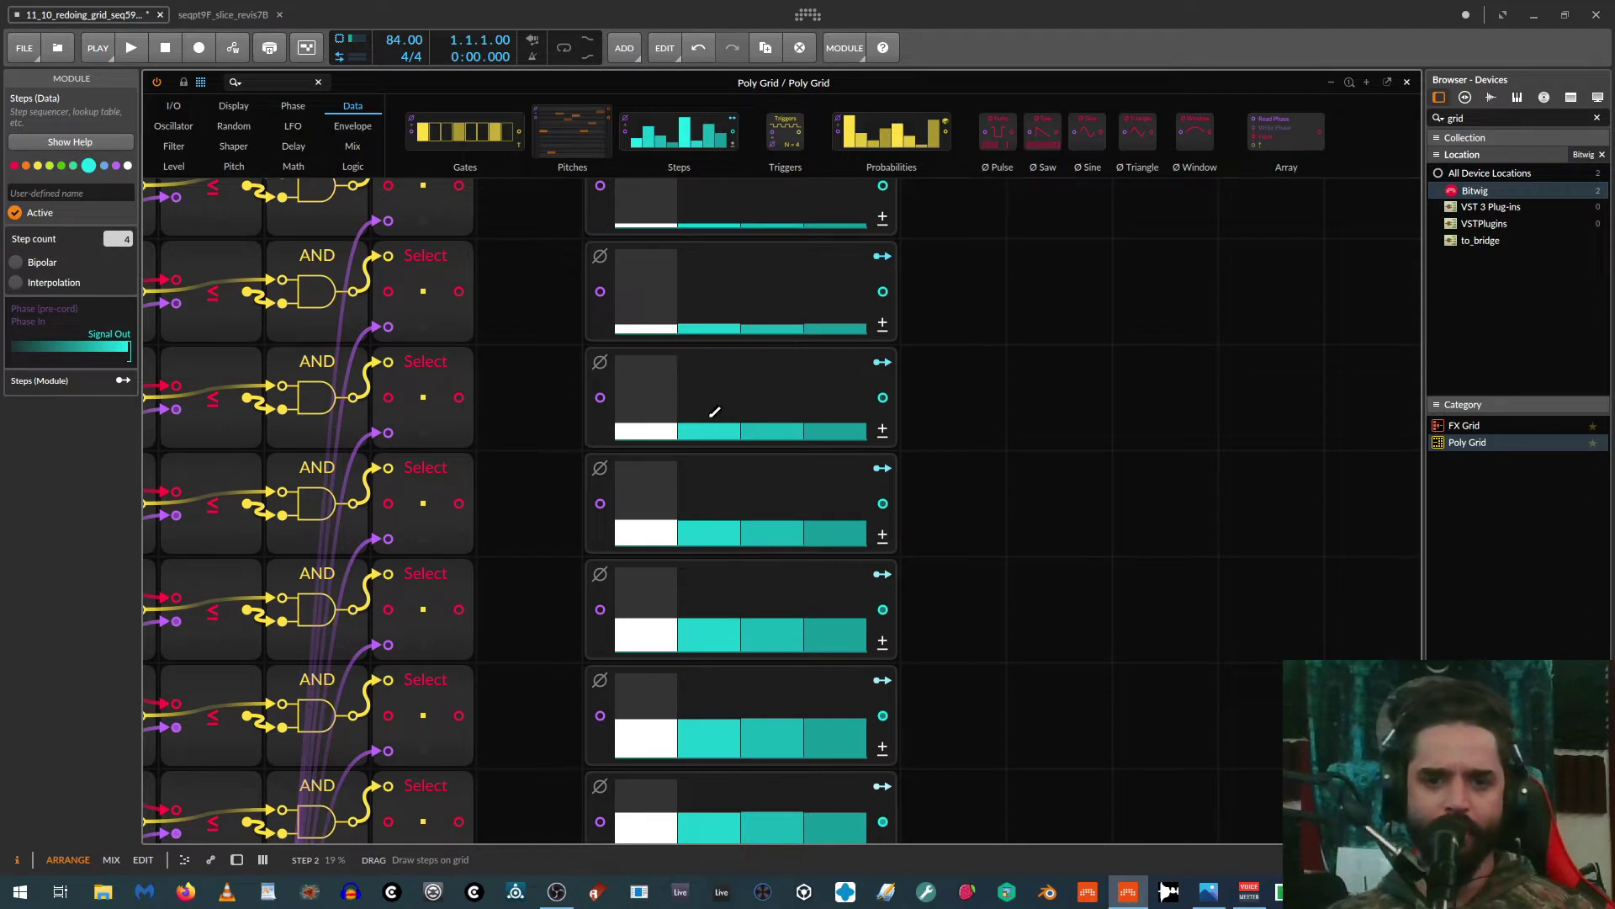
key(ctrl+z)
key(ctrl+z)
key(ctrl+z)
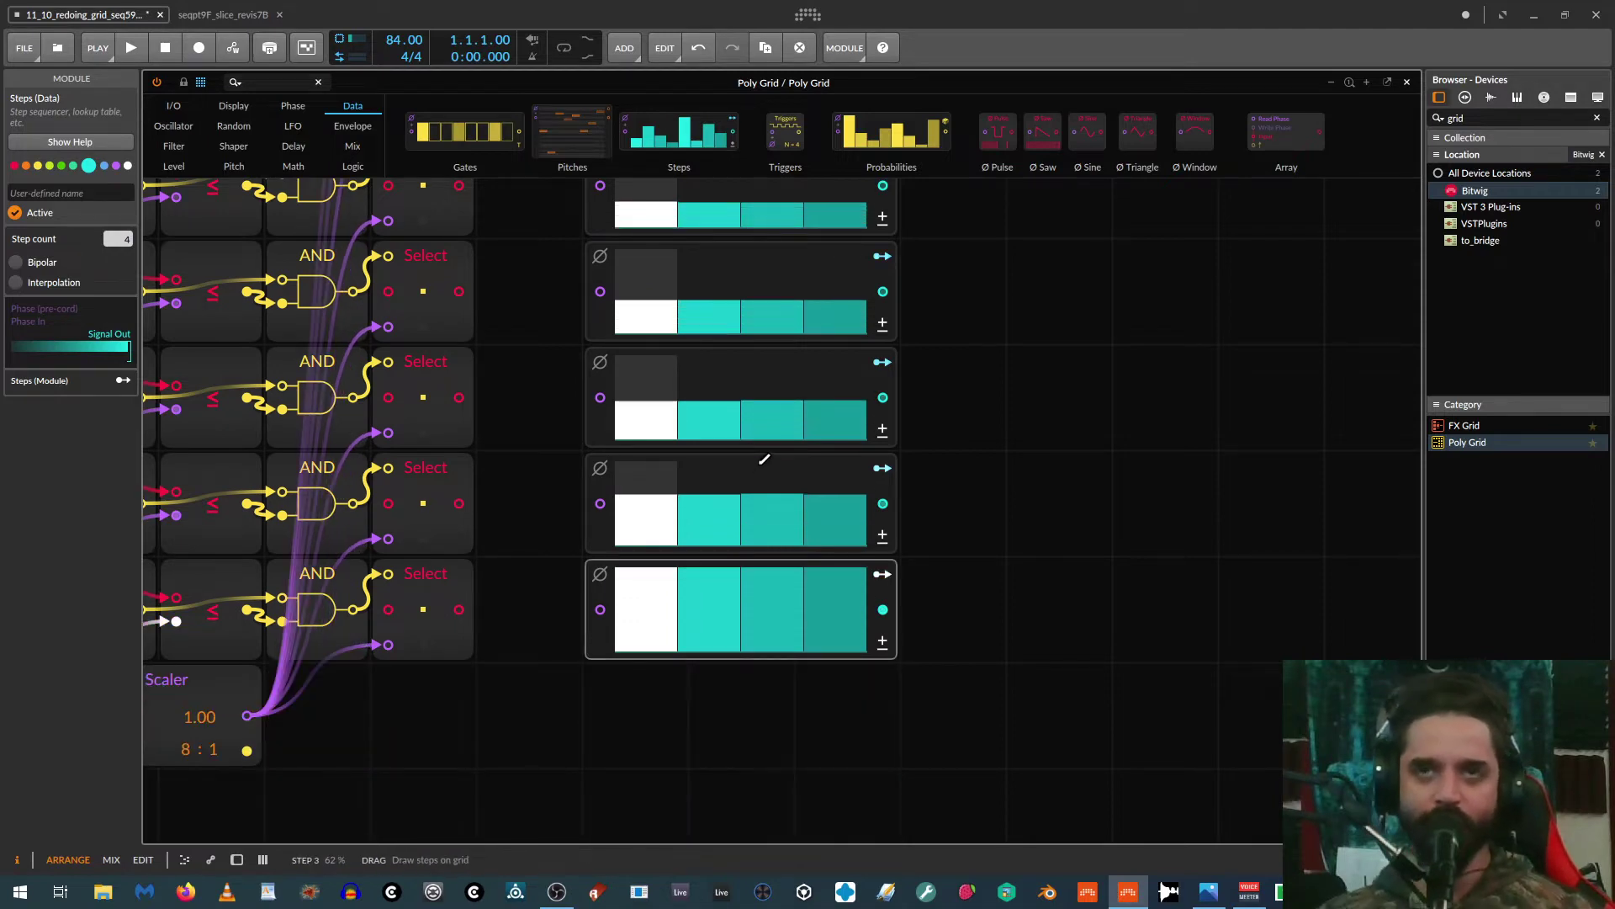
Step: Wire the output of each Select to the phase input of the Steps module in the same row, for all eight rows
scroll(764, 459, down, 8)
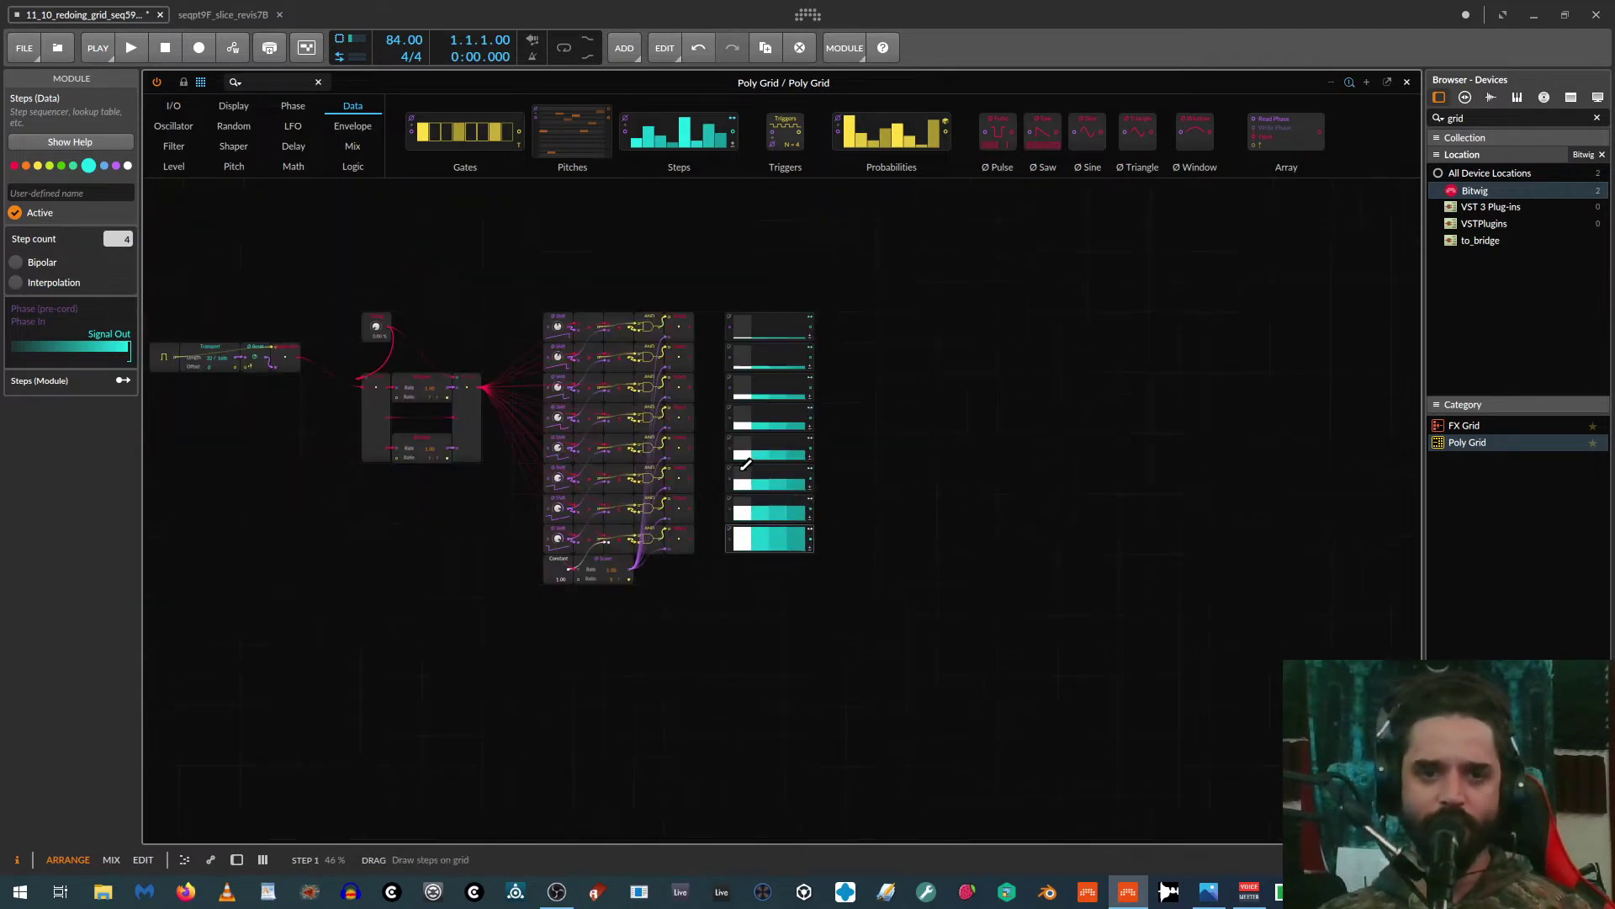
scroll(768, 410, up, 6)
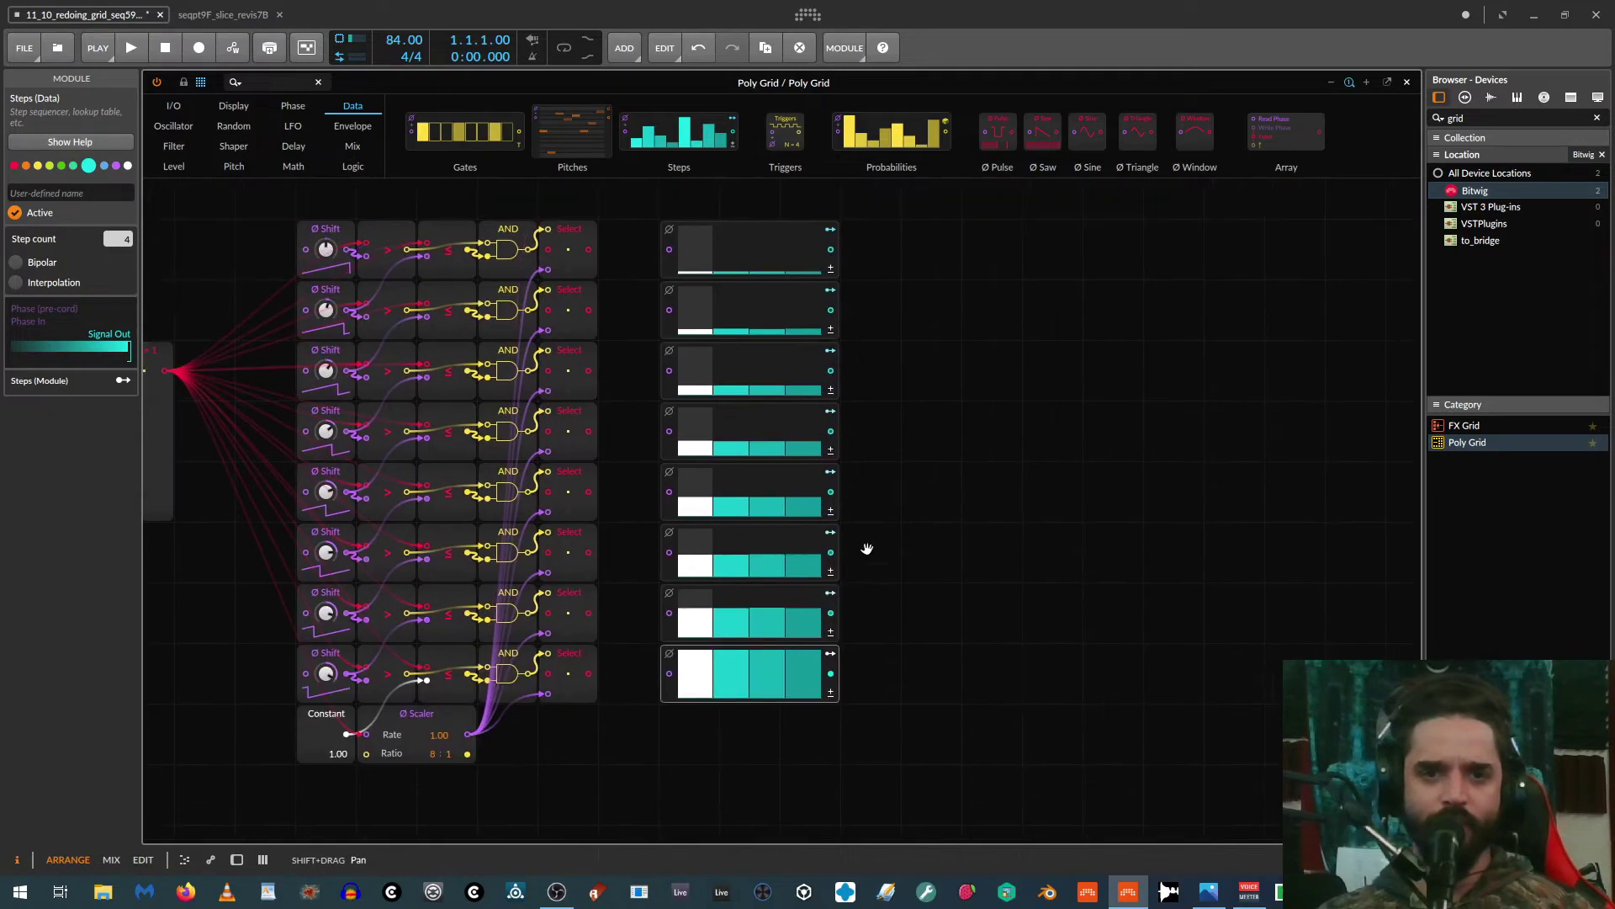
drag(588, 249, 669, 249)
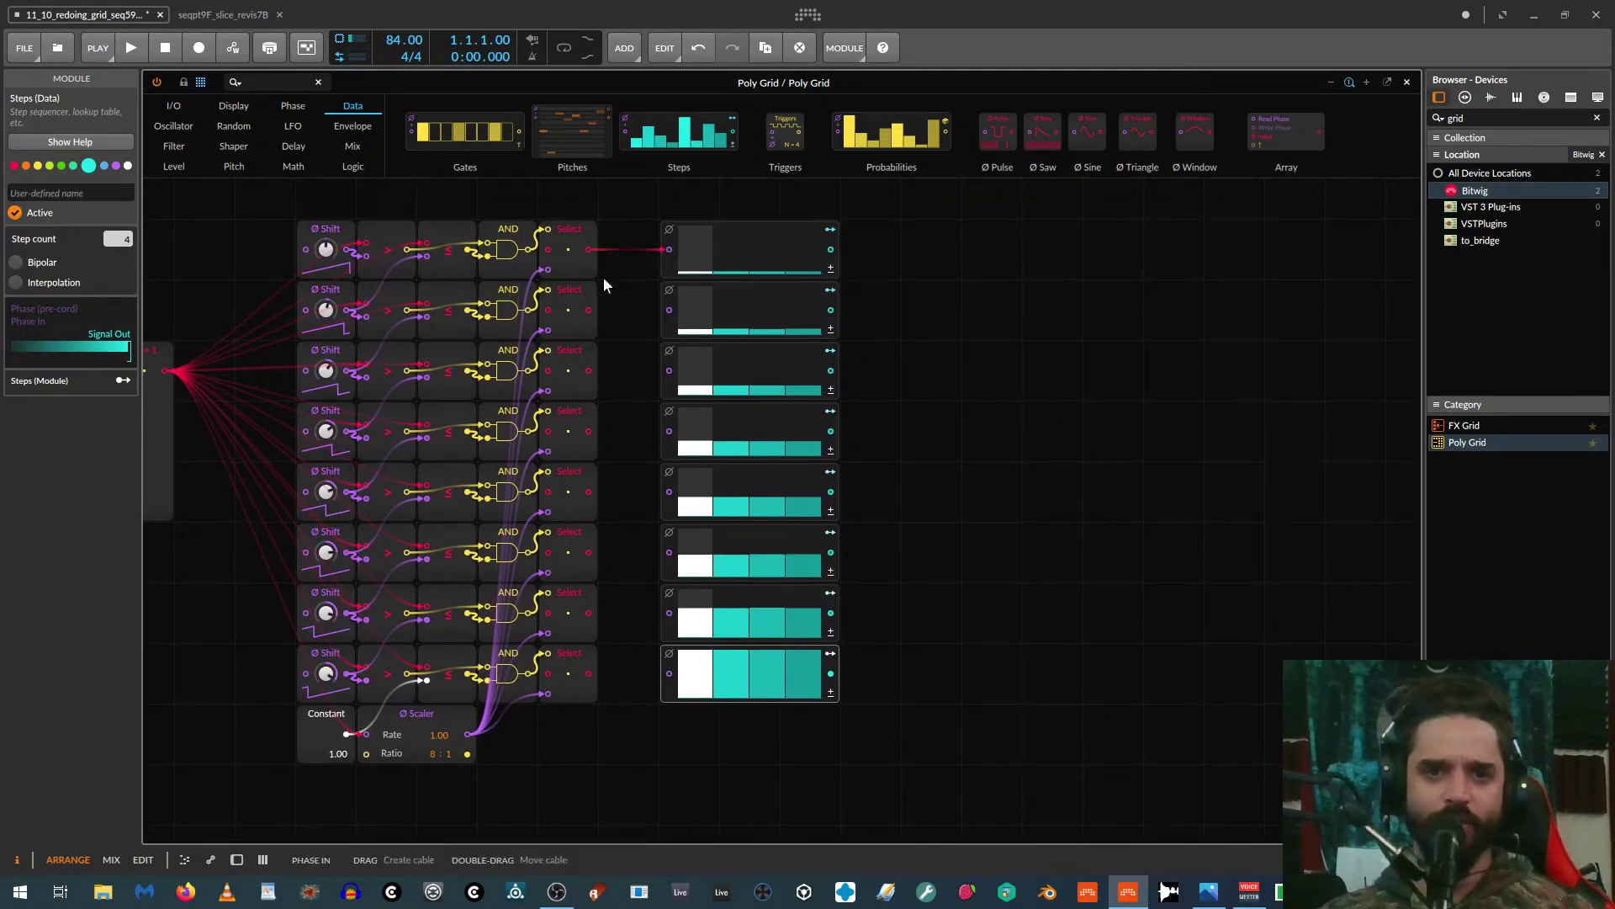
drag(588, 310, 669, 310)
drag(588, 371, 669, 371)
drag(588, 430, 670, 431)
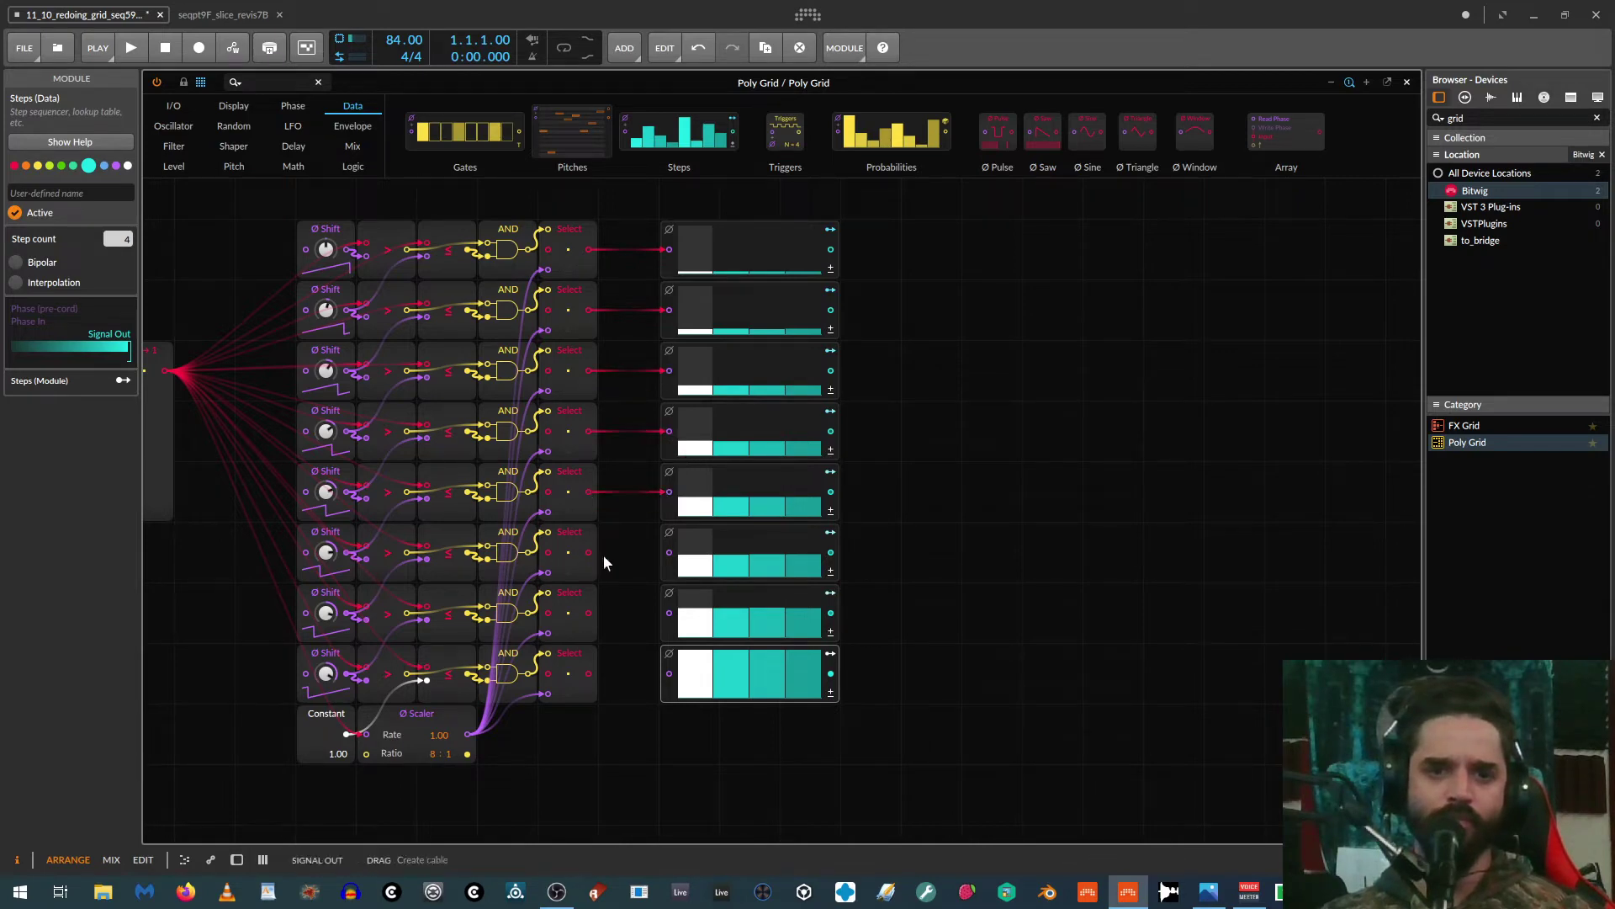
drag(669, 552, 592, 554)
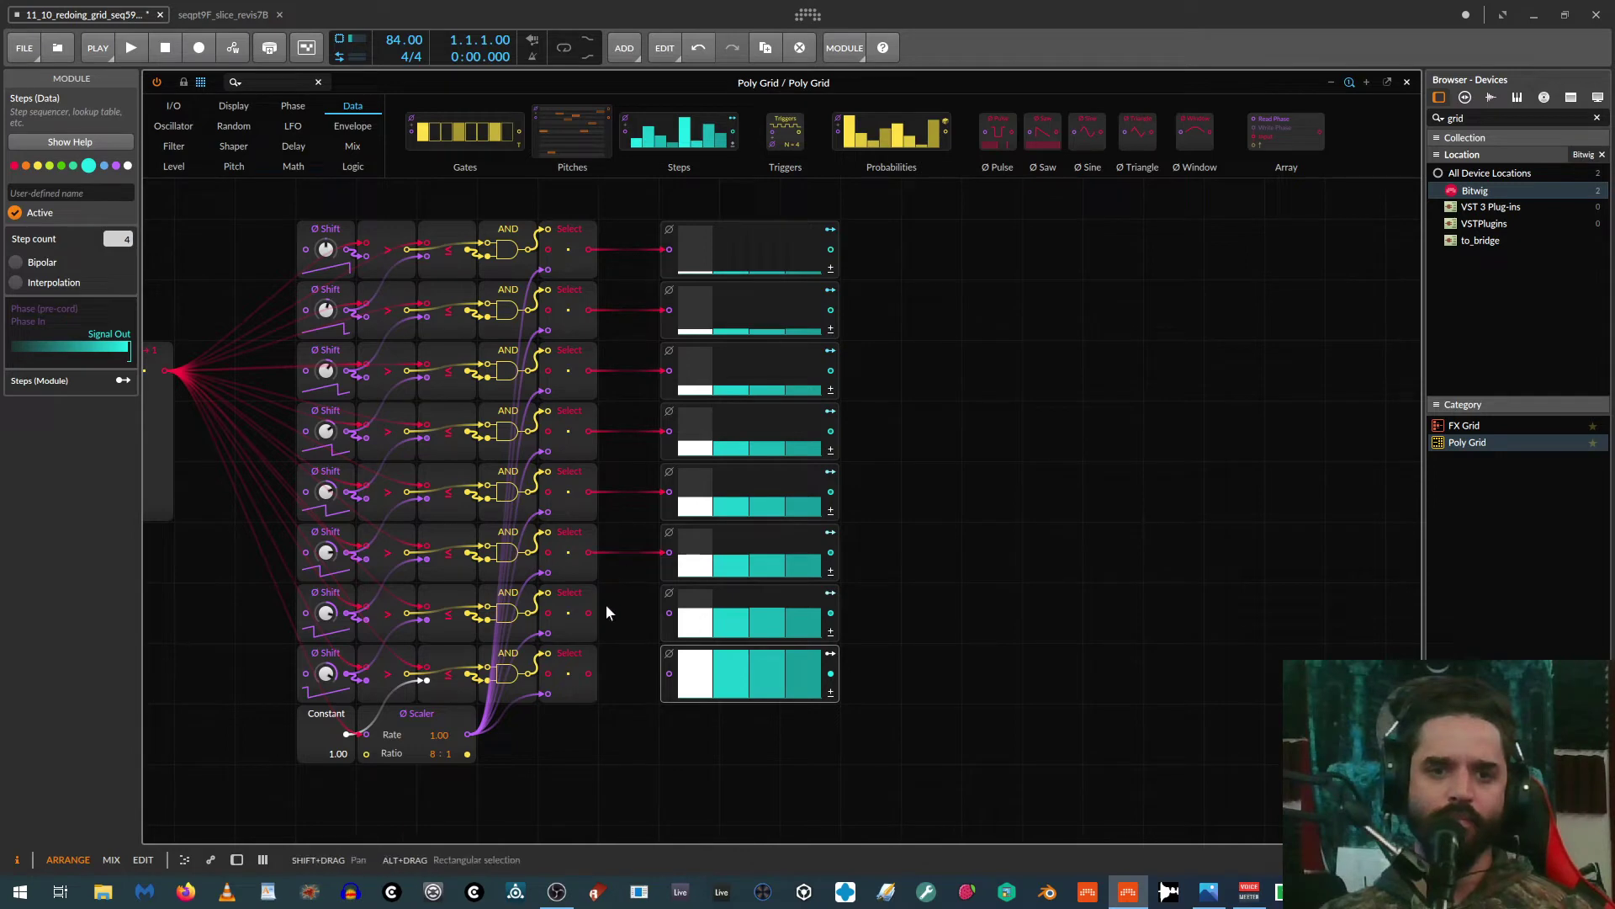
drag(592, 614, 670, 615)
drag(669, 673, 589, 673)
scroll(923, 583, up, 2)
scroll(925, 582, down, 1)
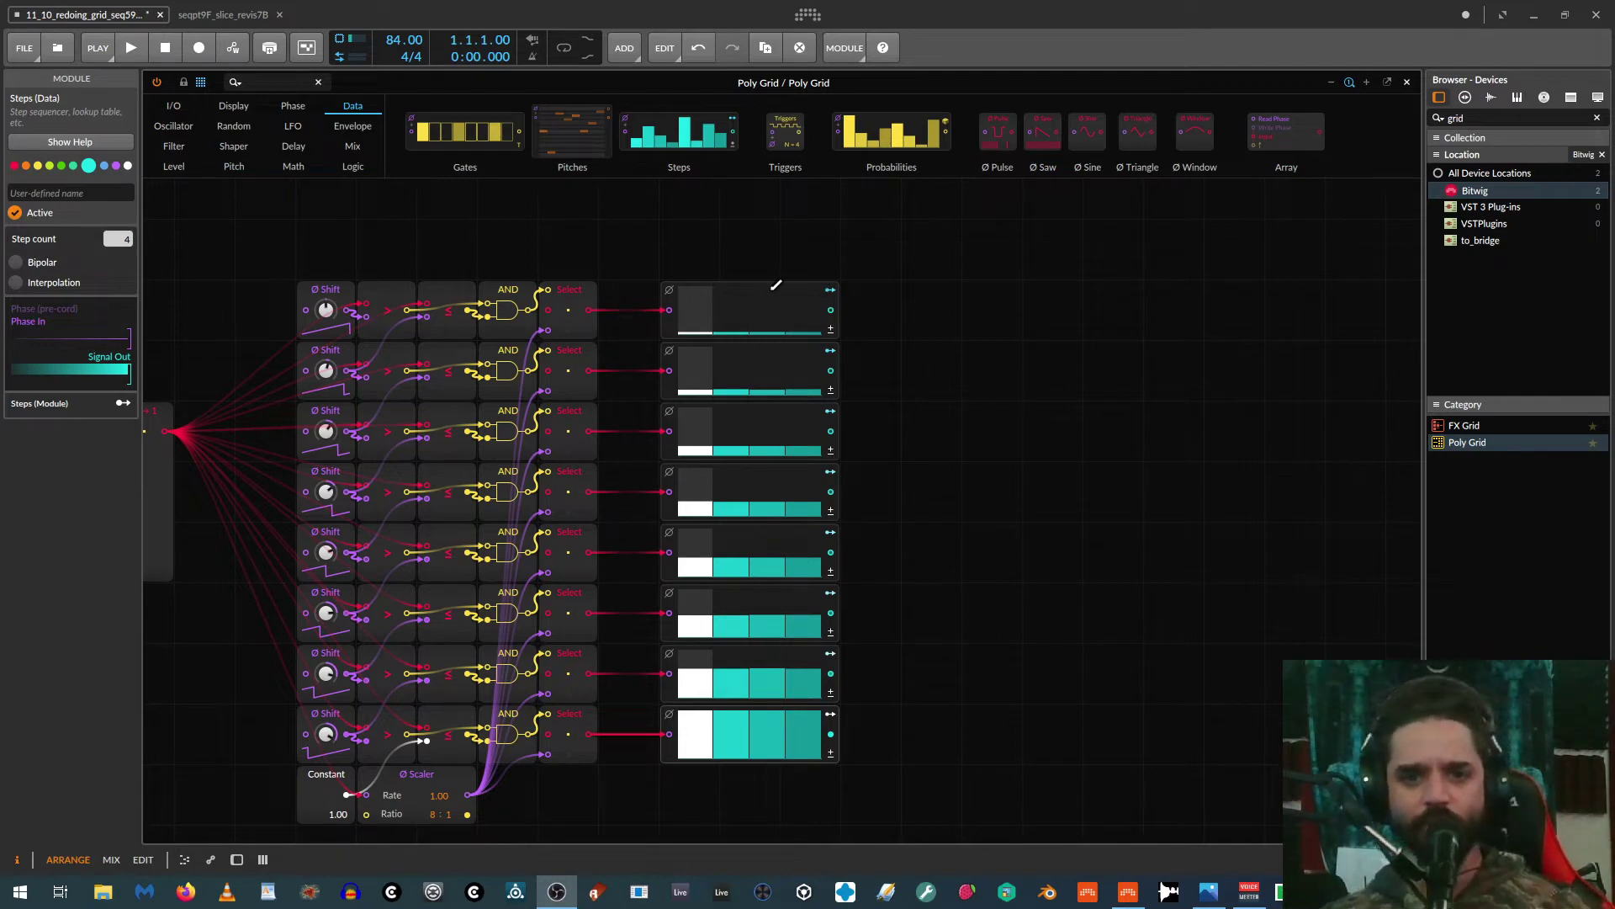
Step: Add a Select module beyond the first row's Steps module and name it 1-2
click(353, 146)
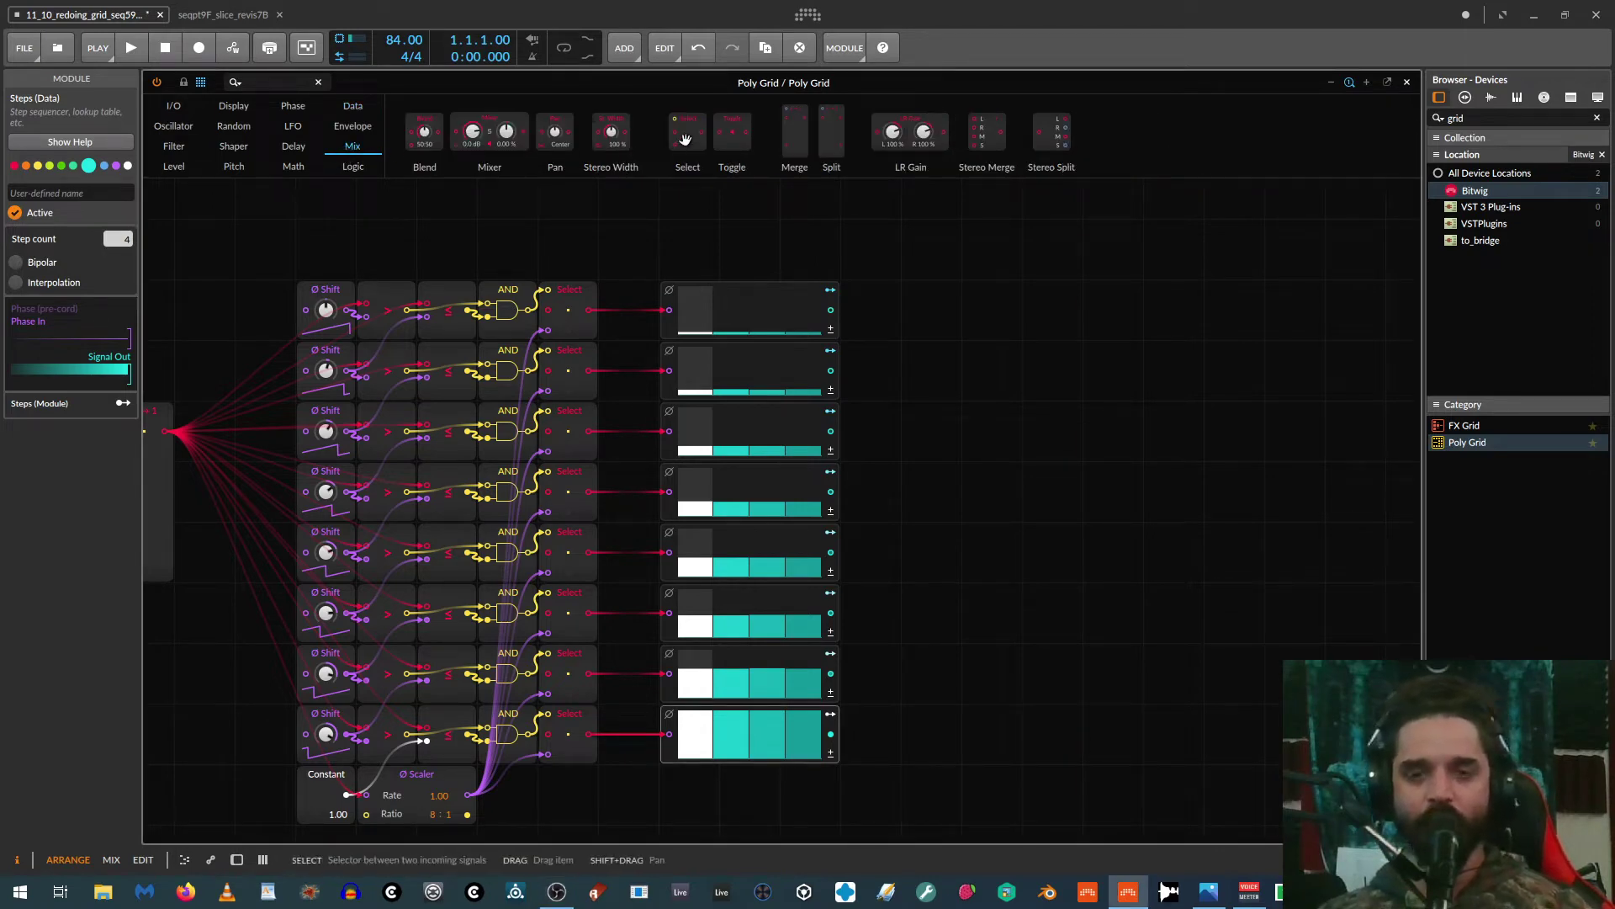
drag(686, 139, 896, 330)
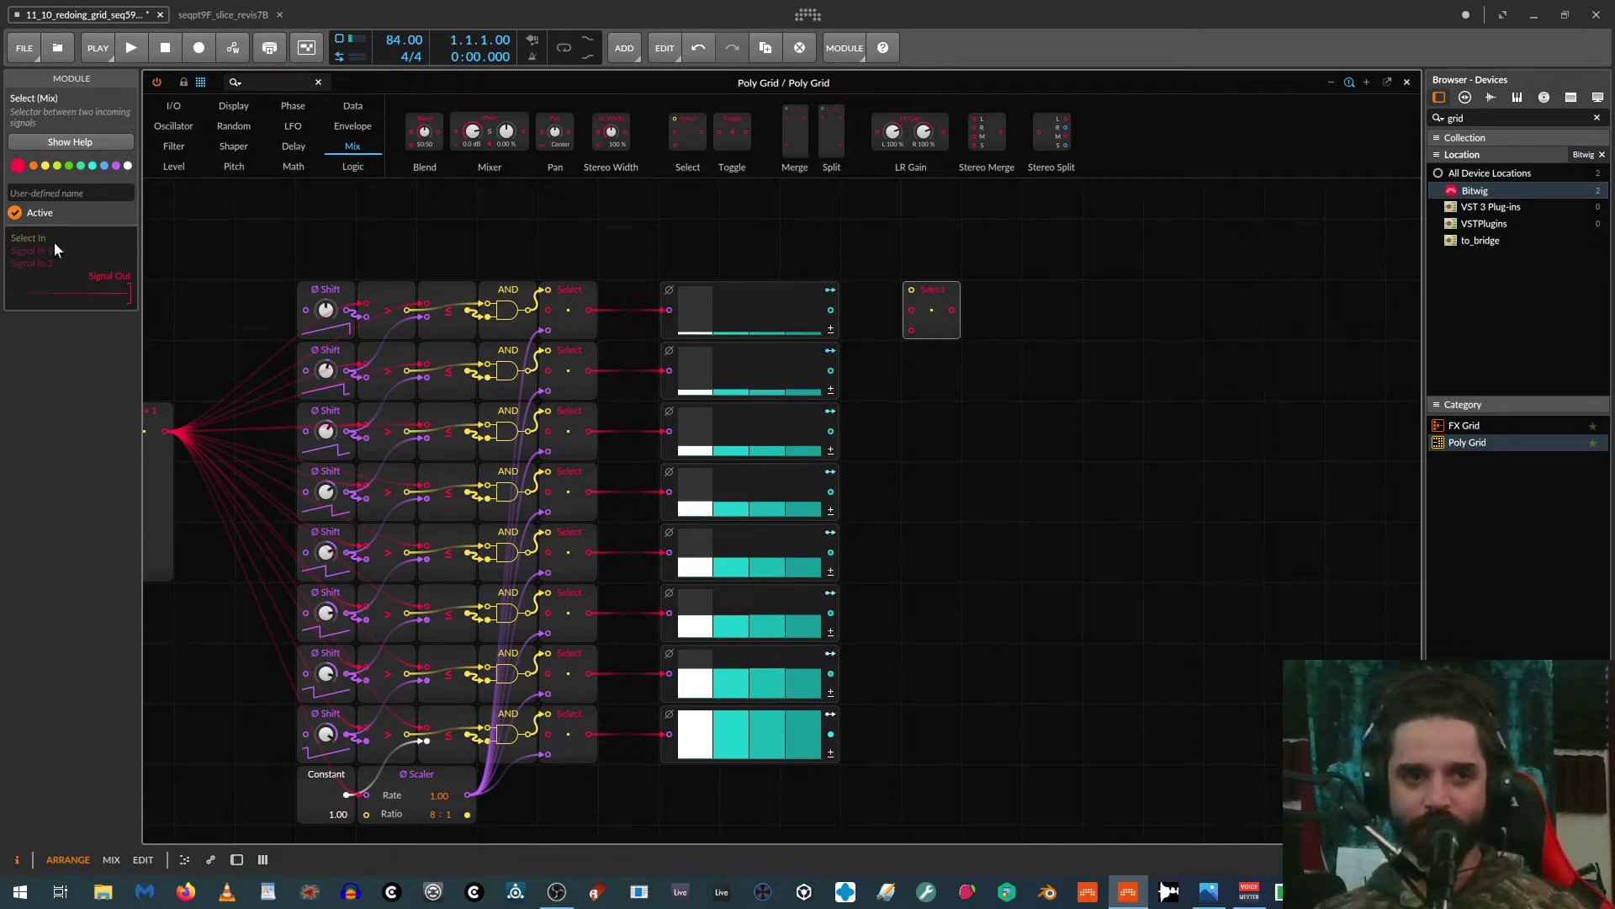
click(33, 191)
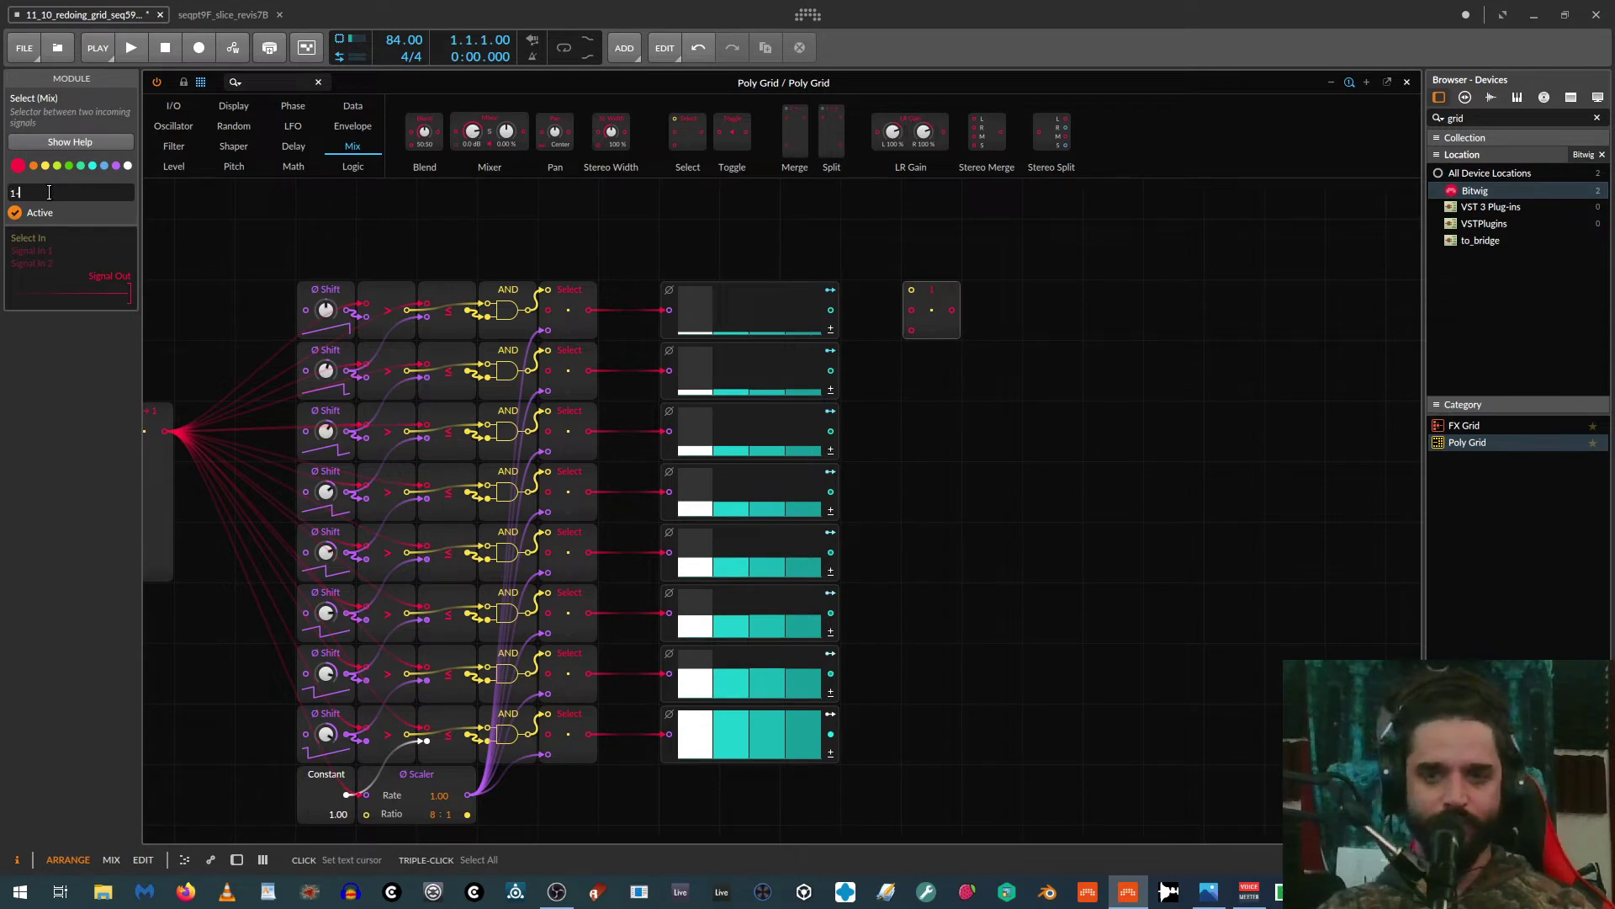
text(1-2)
Step: Duplicate the 1-2 Select into rows three, five and seven, naming the copies 3-4, 5-6 and 7-8
drag(925, 319, 919, 458)
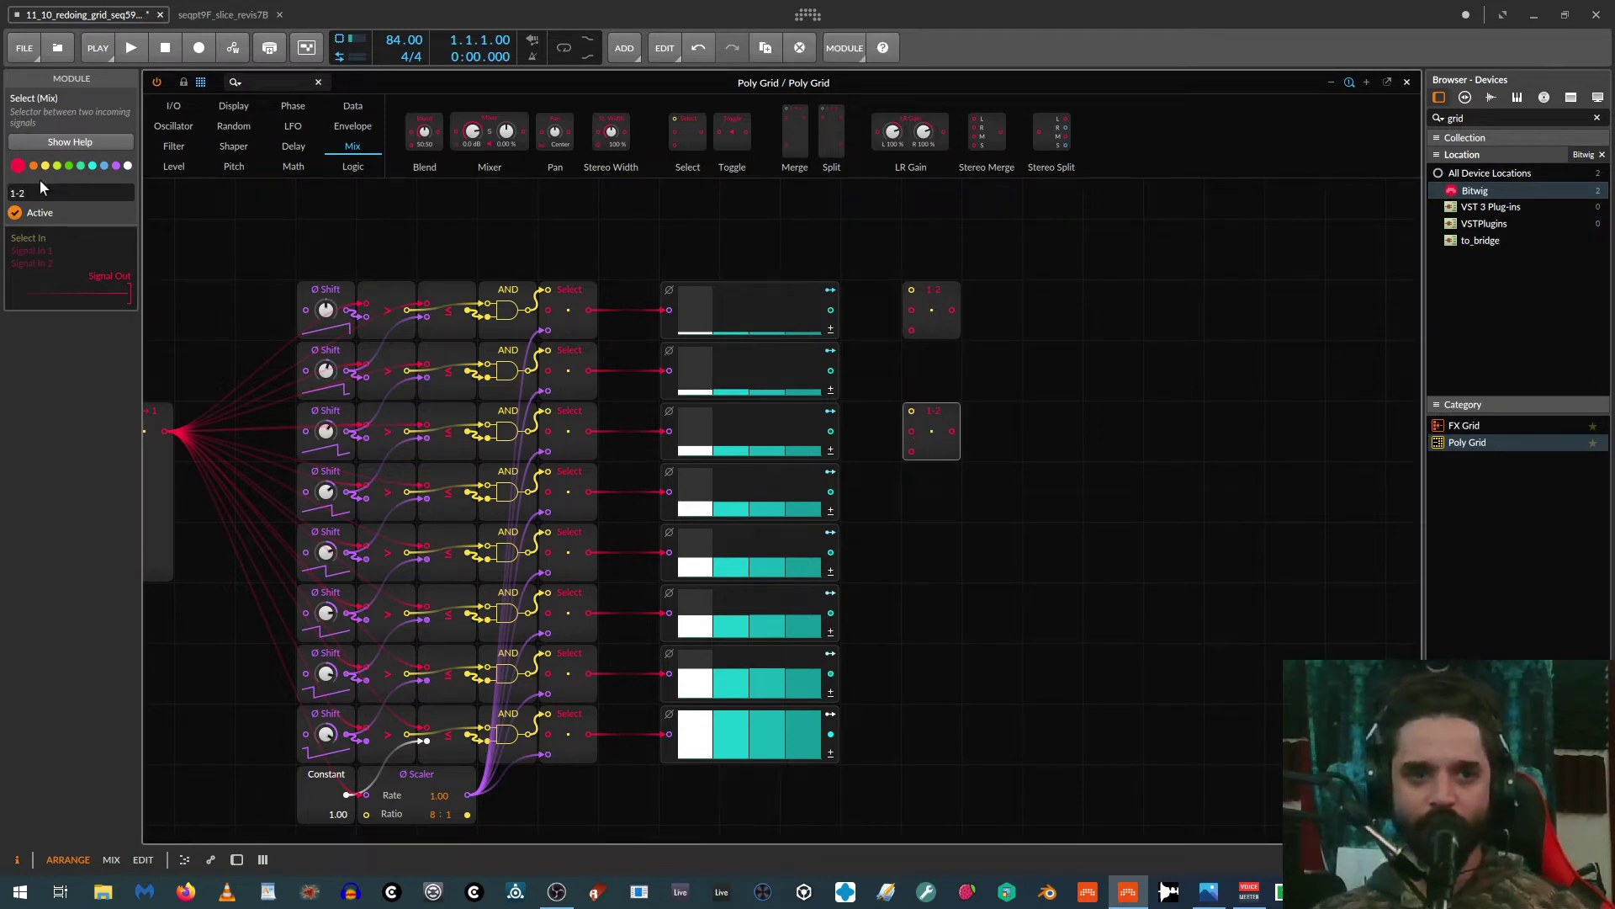
click(4, 192)
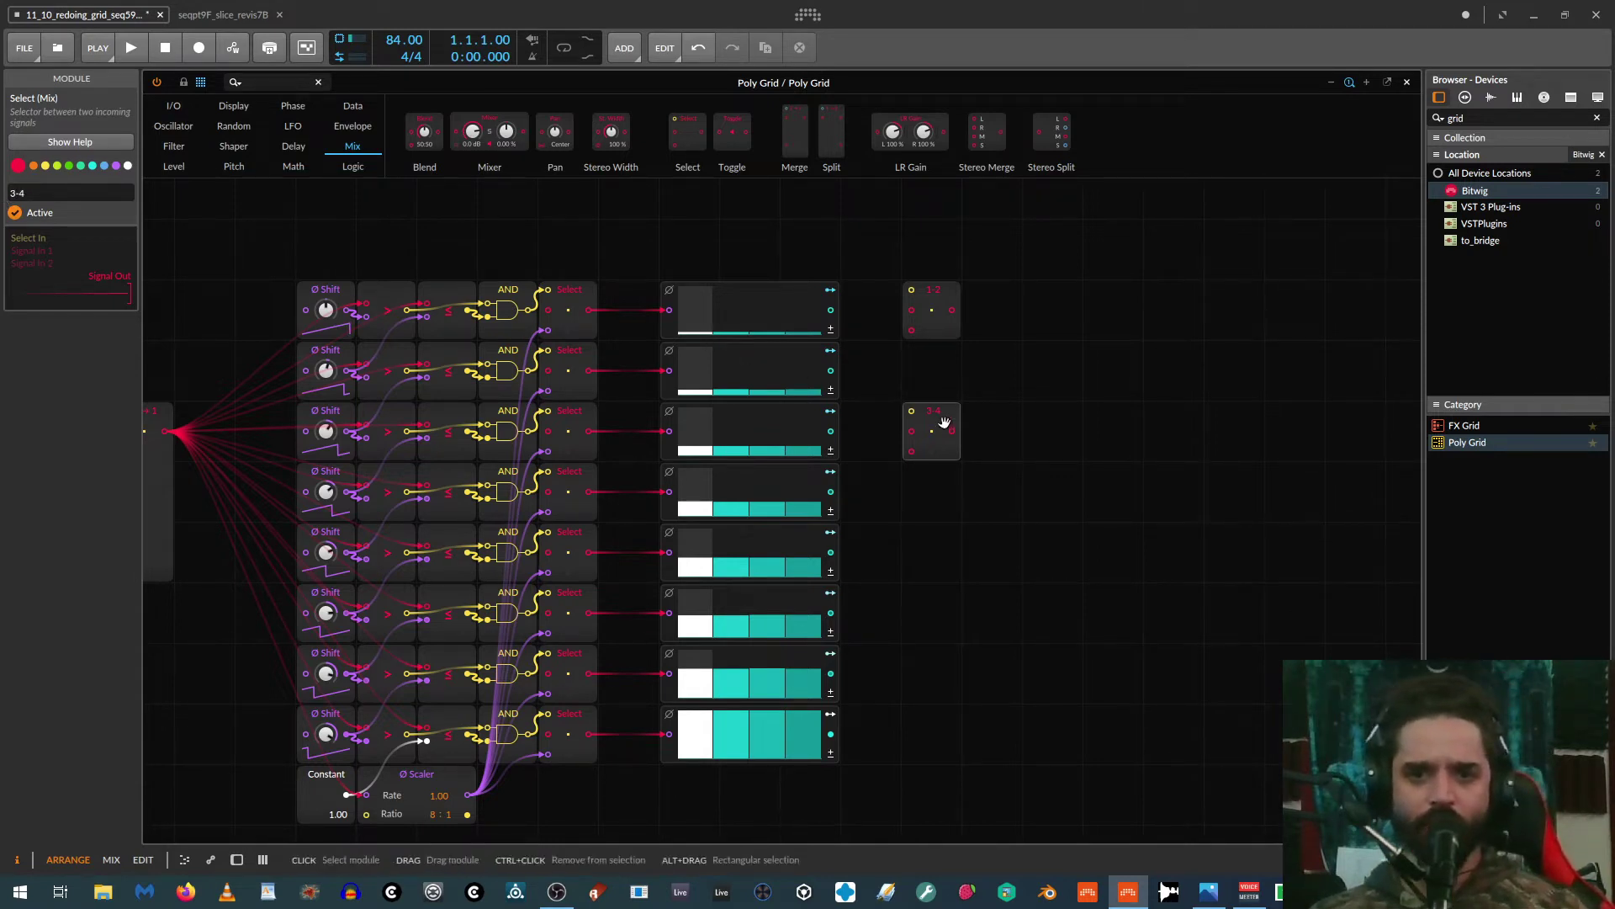
drag(939, 446, 943, 572)
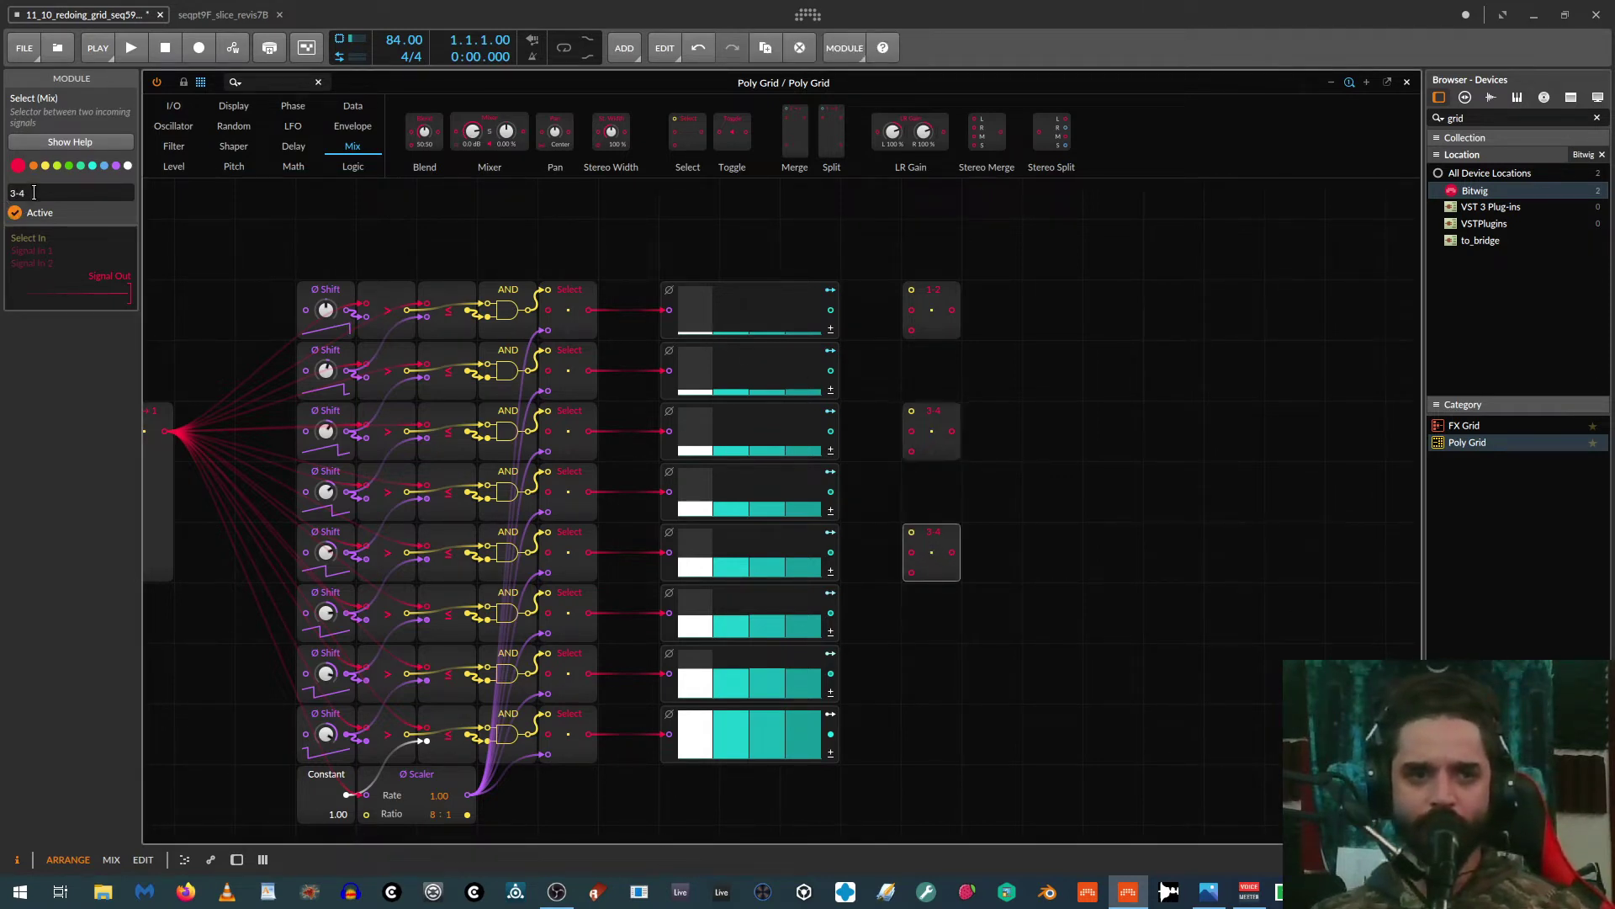
click(4, 192)
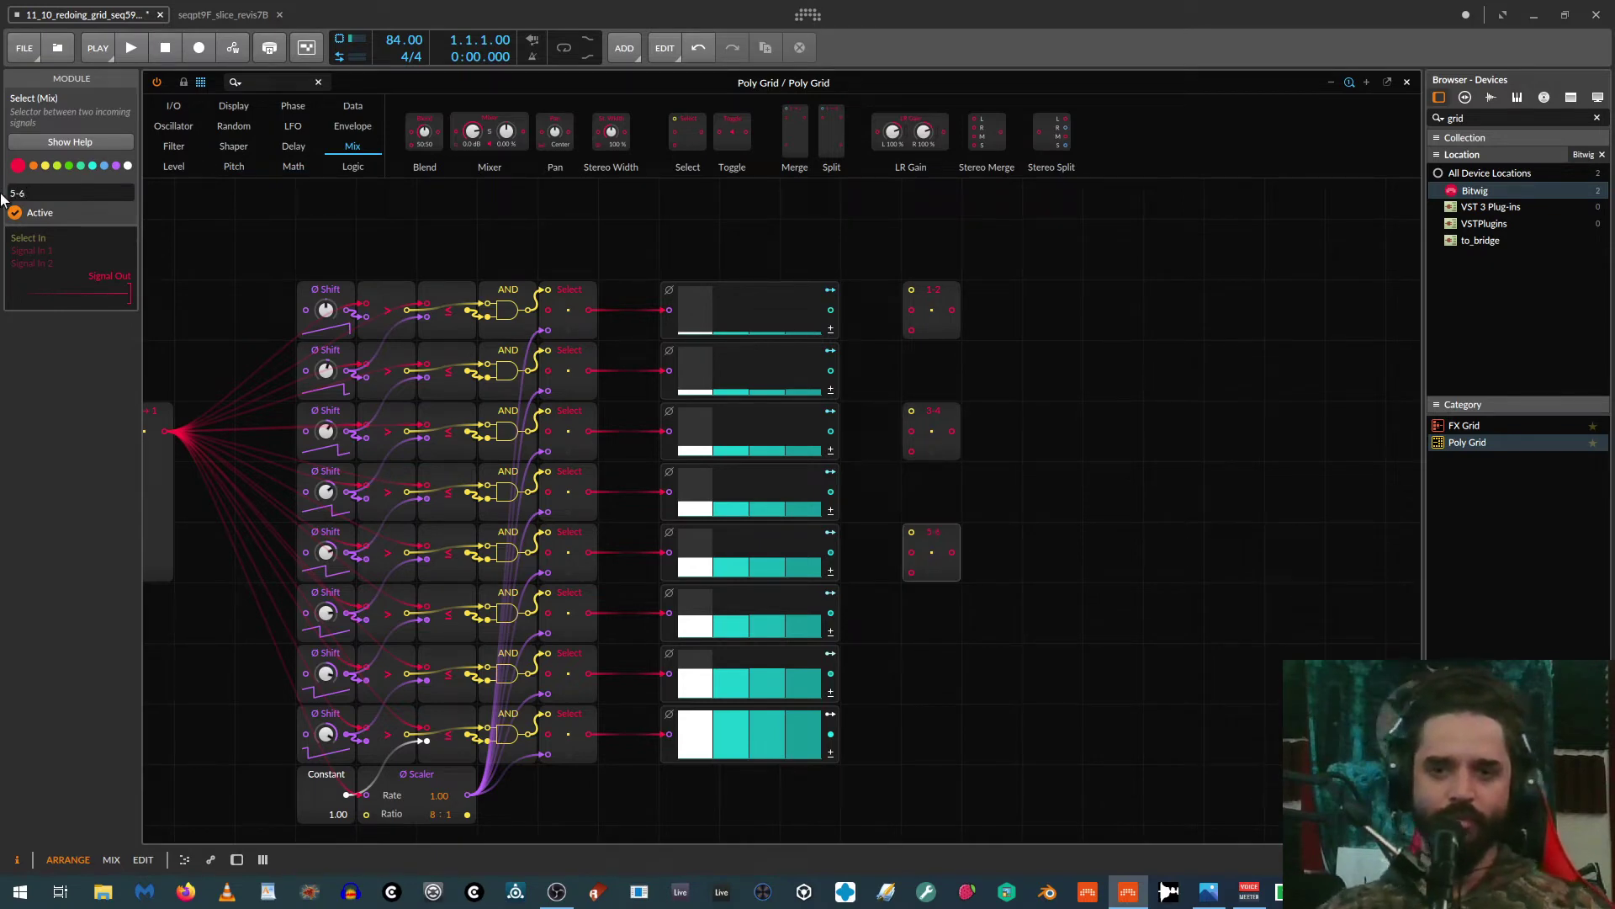
click(928, 627)
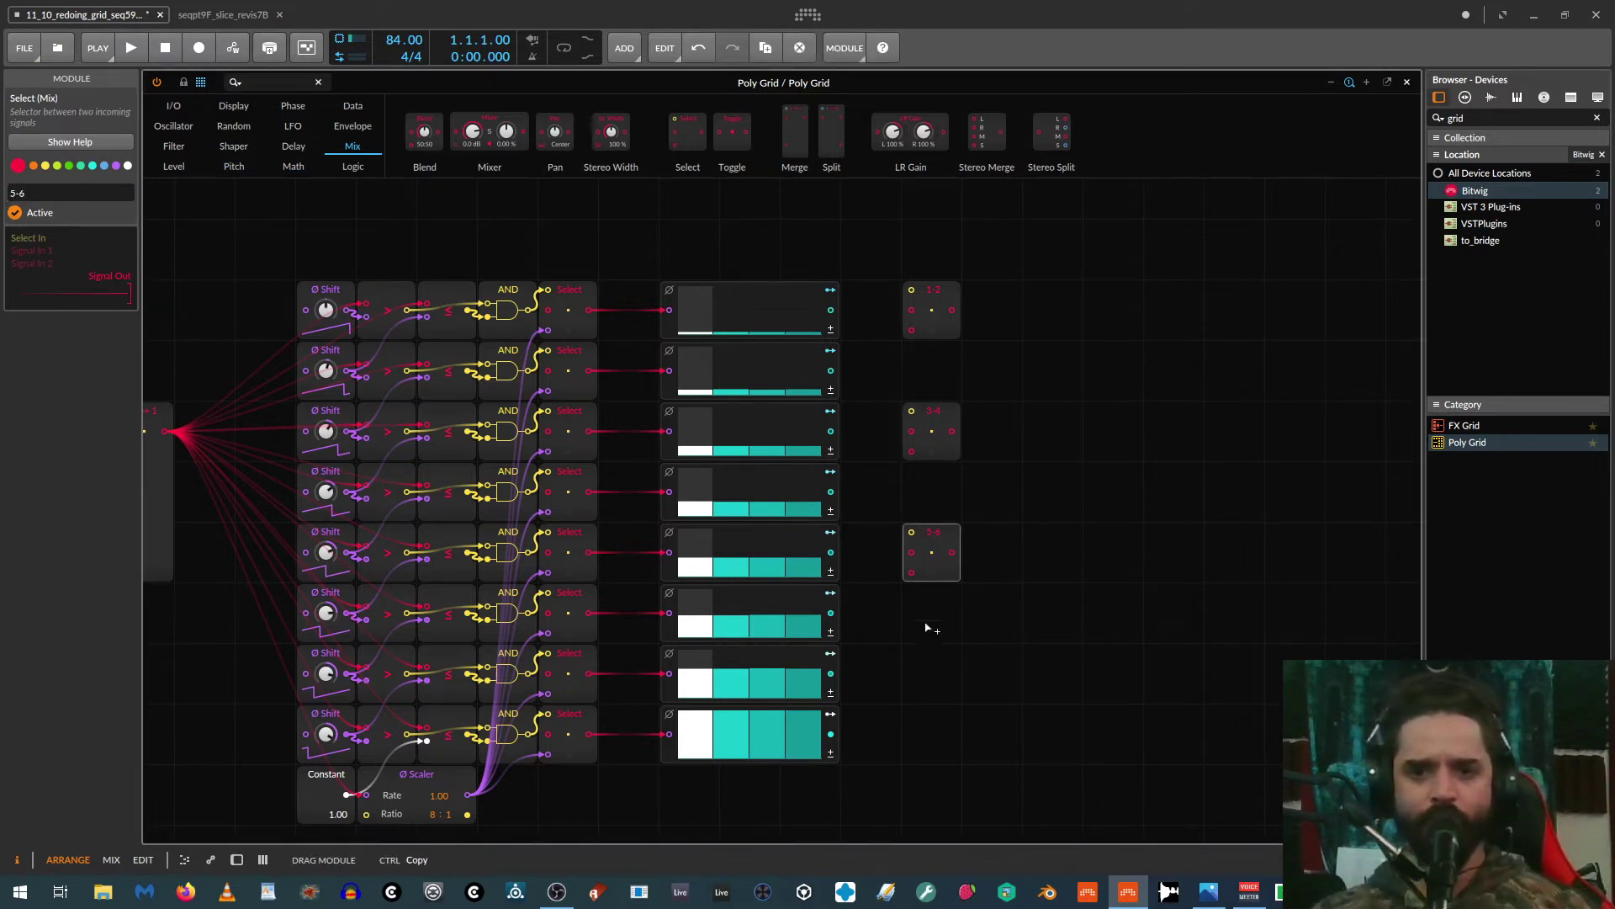
drag(931, 552, 932, 673)
click(4, 193)
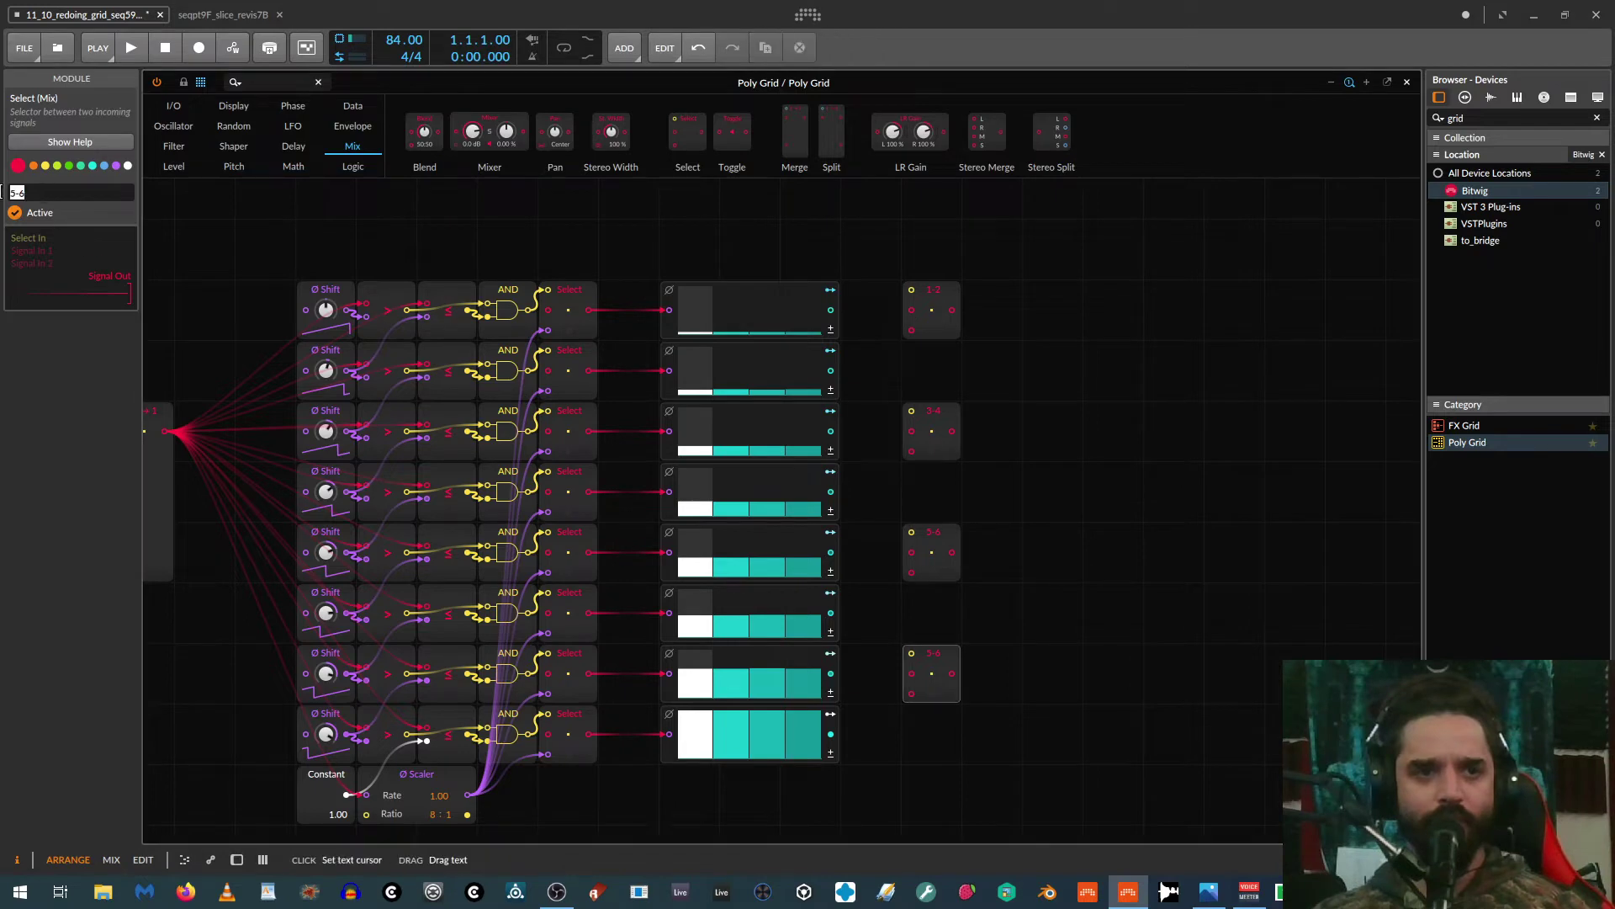
text(7-8)
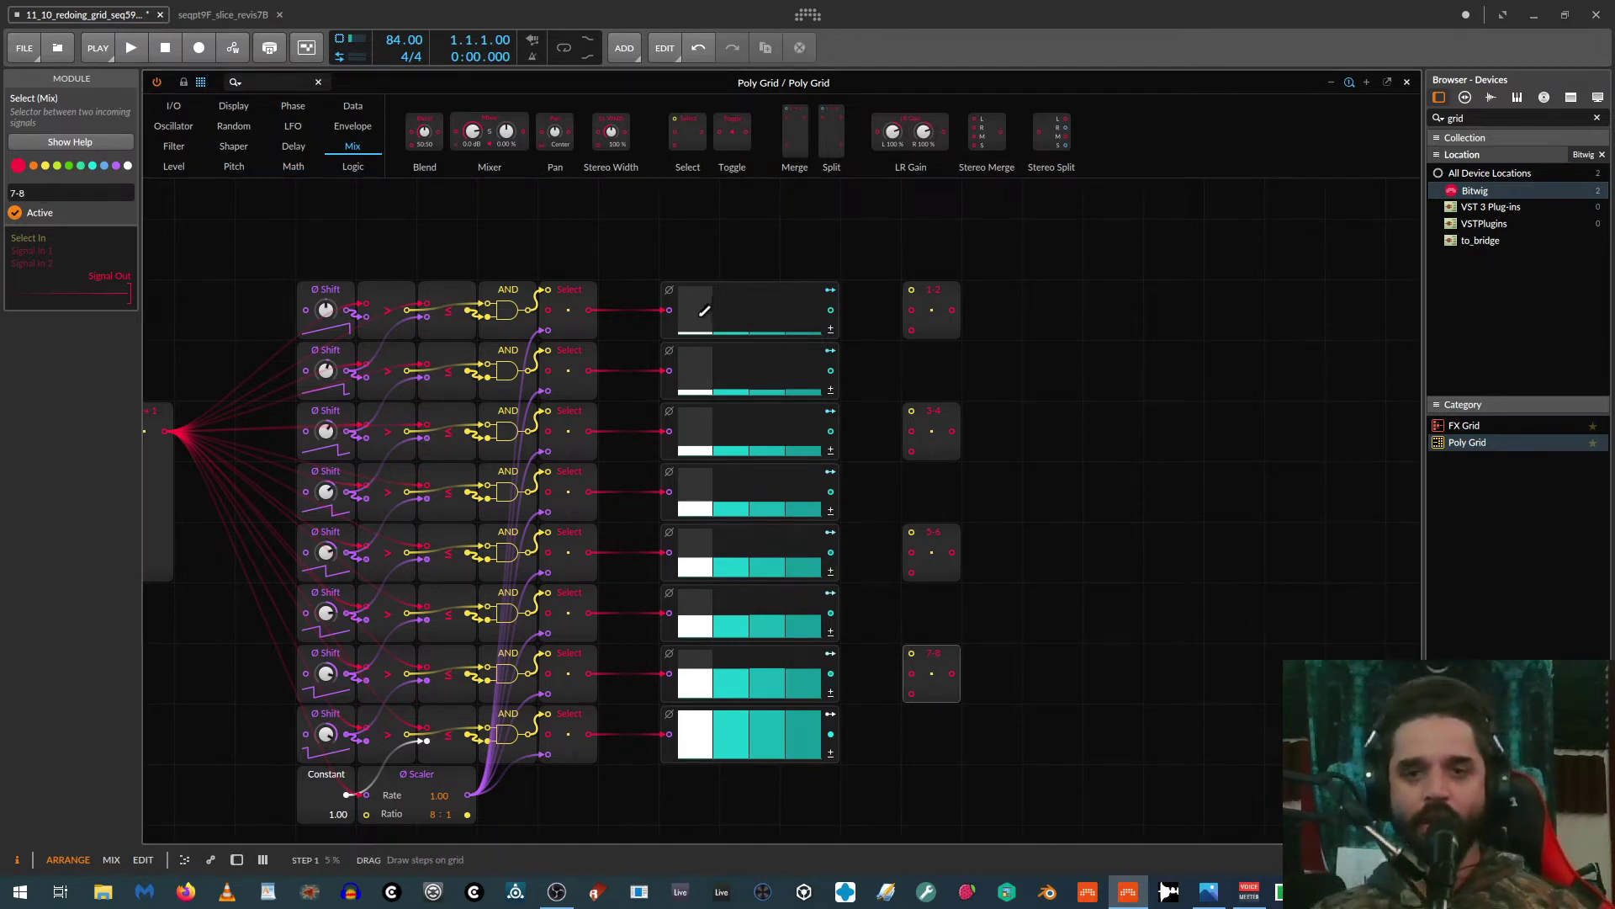
Step: Add Select copies named 2-3 and 6-7 one column over at rows two and six, and one named C beyond them at row four
drag(932, 296, 993, 353)
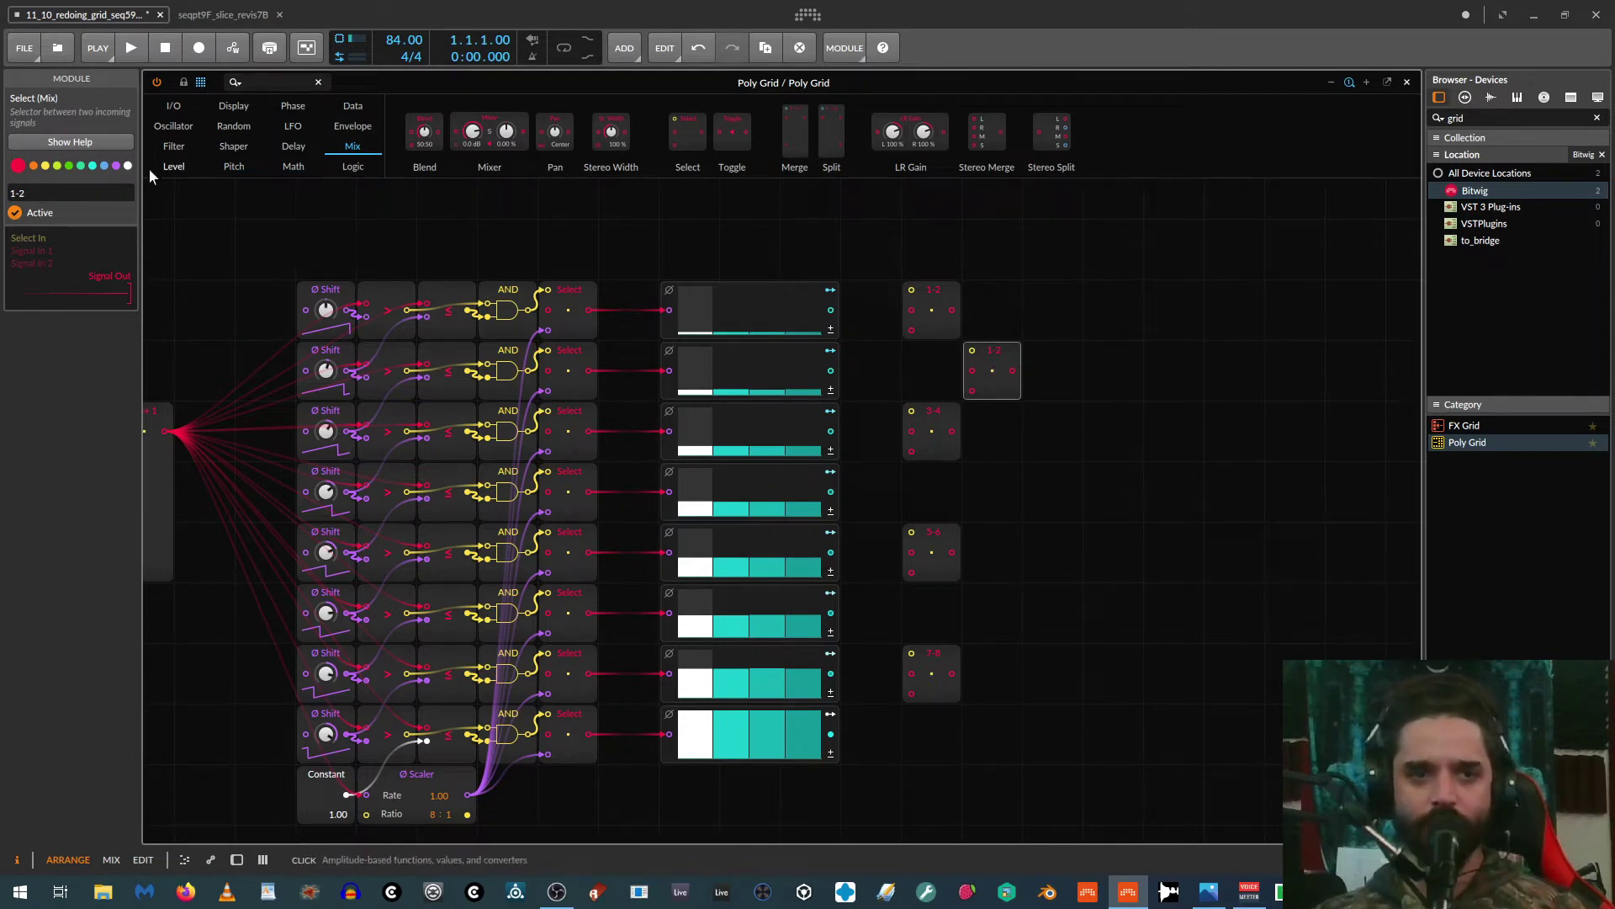
click(10, 193)
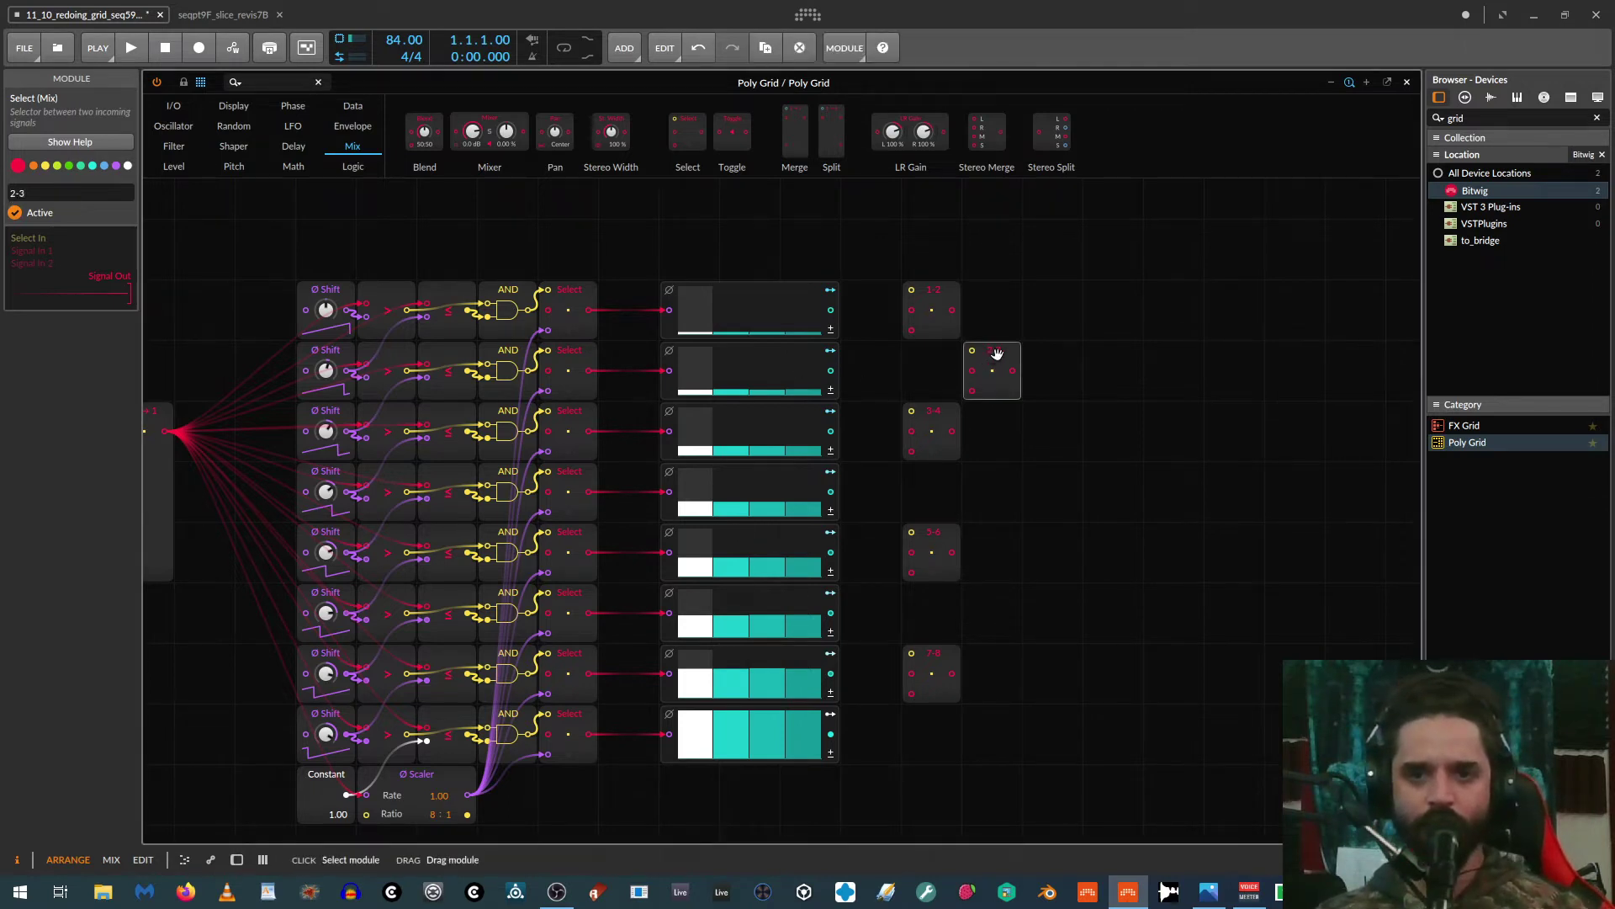
drag(995, 361, 996, 644)
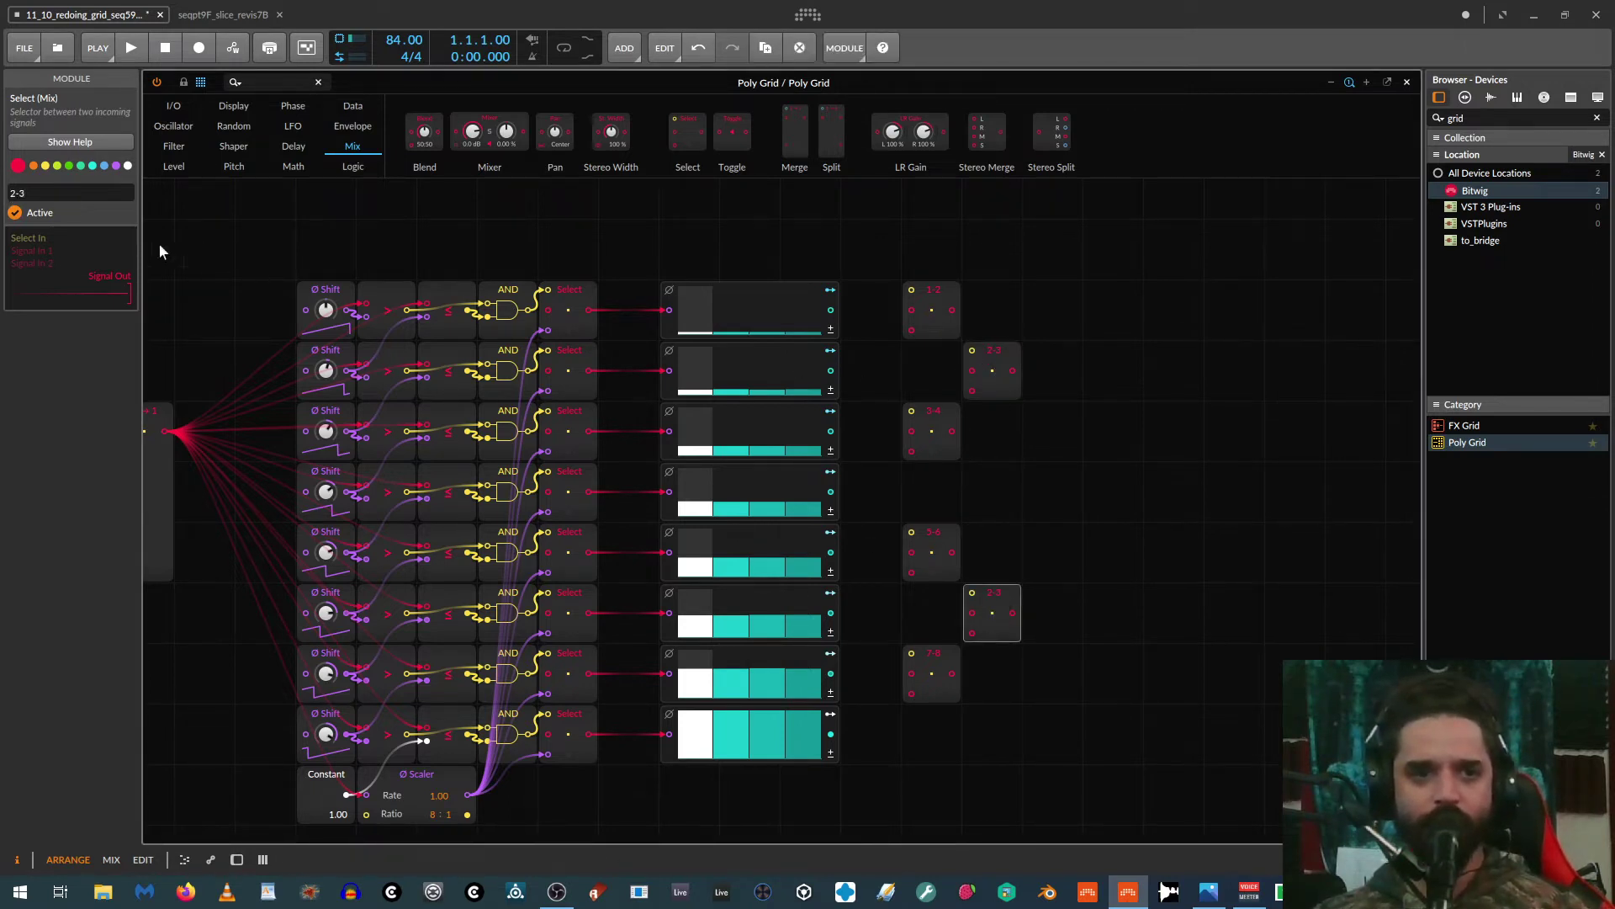
click(33, 190)
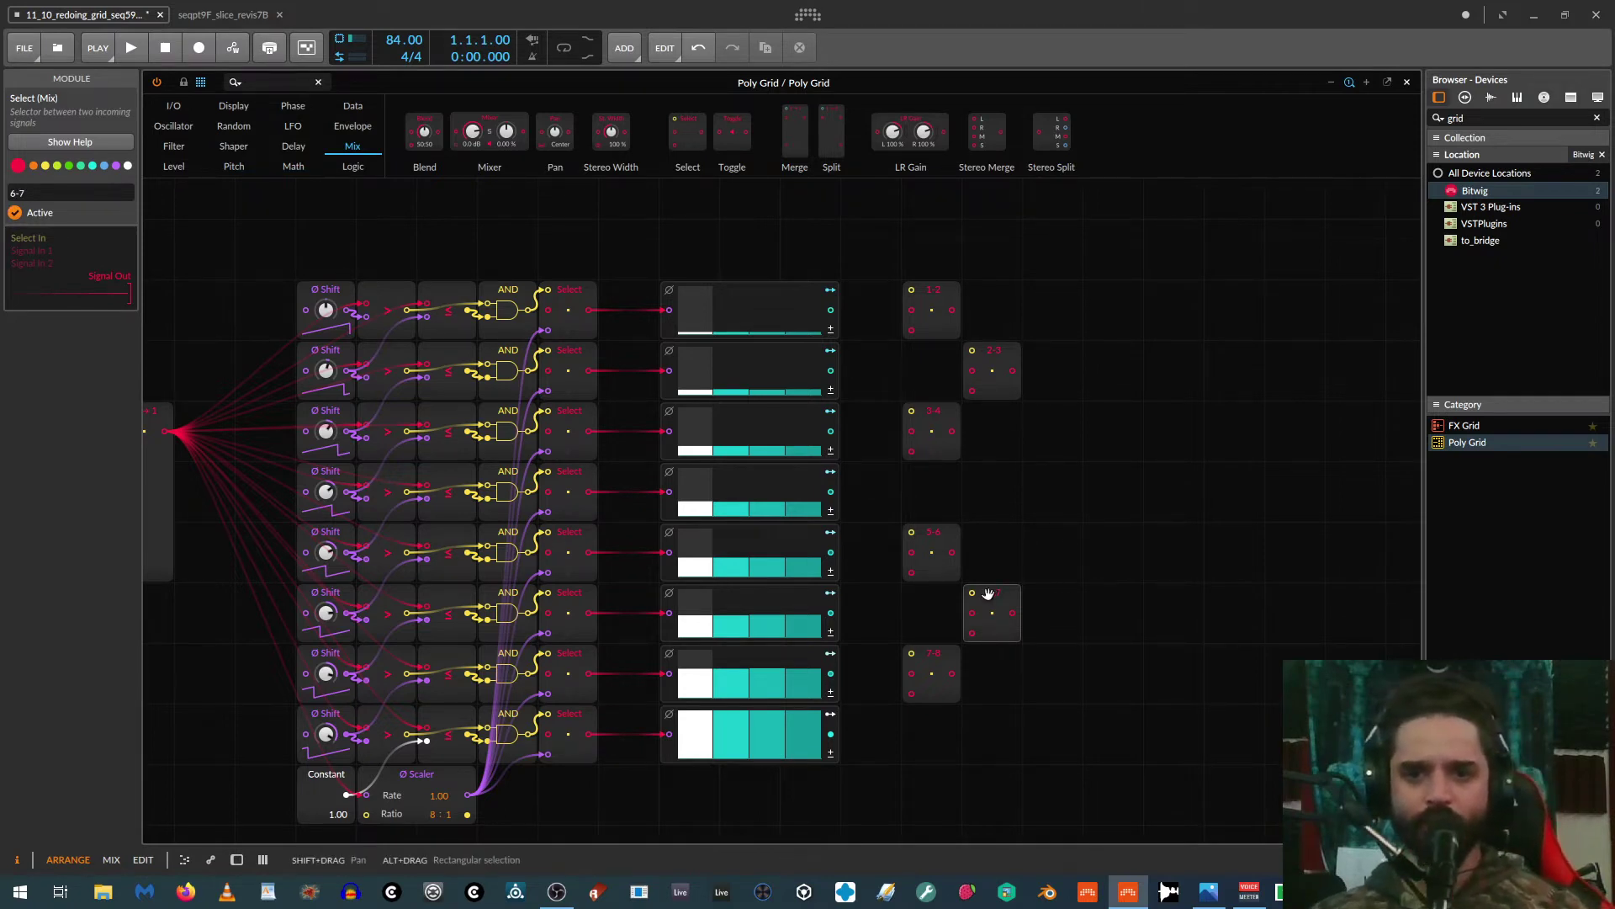
drag(989, 594, 1063, 497)
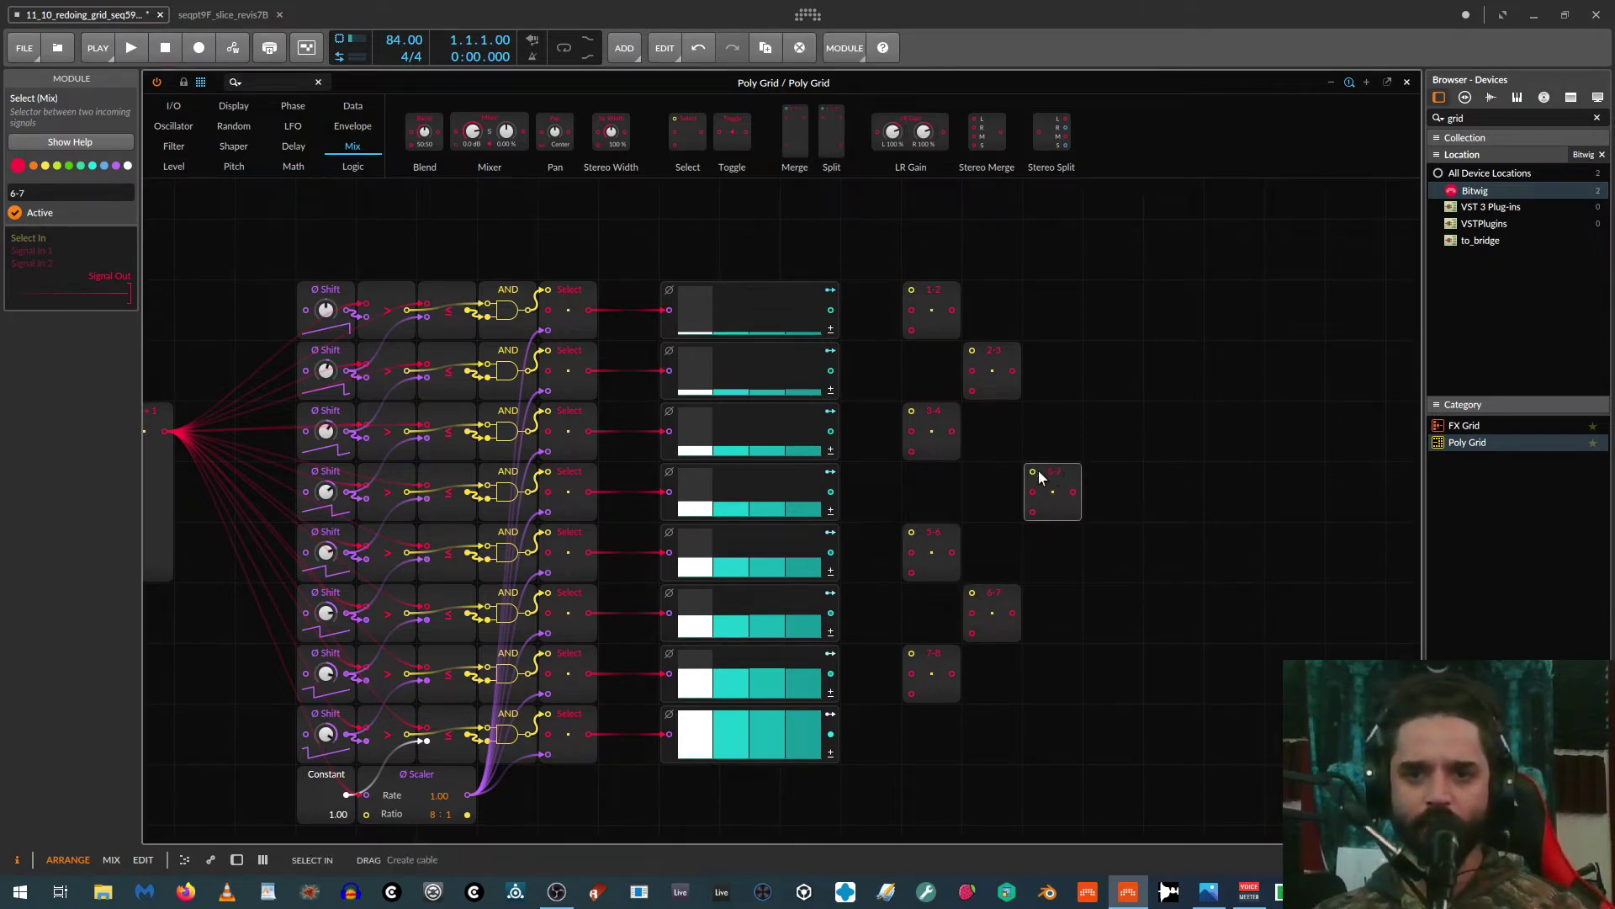
click(12, 192)
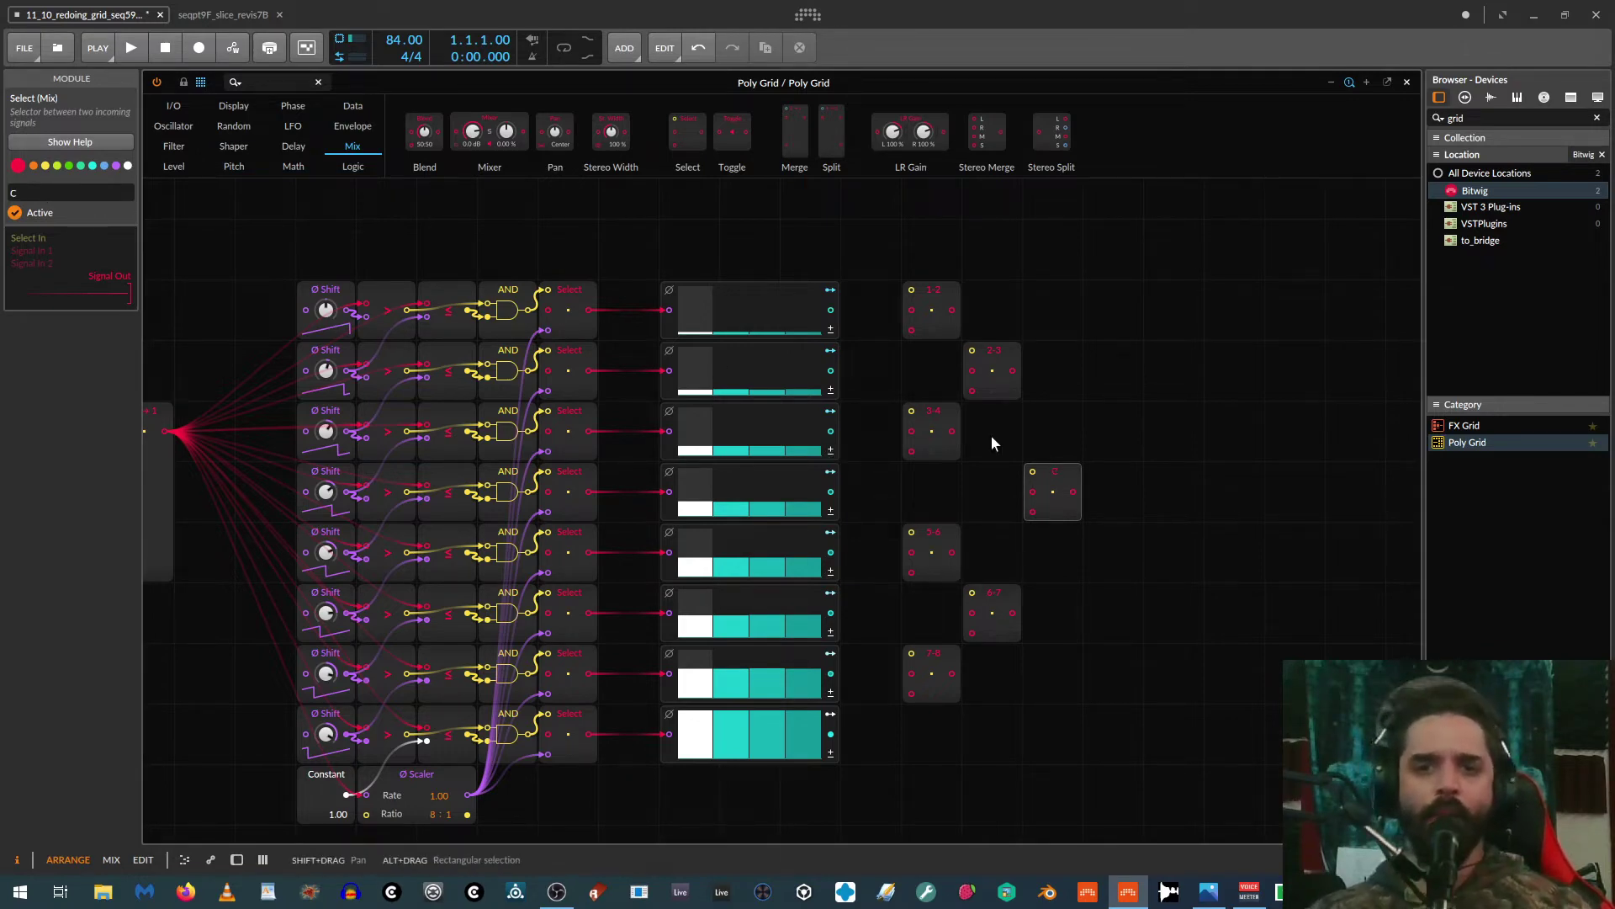
Step: Wire the eight Steps outputs in pairs to the two signal inputs of the 1-2, 3-4, 5-6 and 7-8 Selects
drag(911, 310, 833, 309)
drag(831, 370, 911, 330)
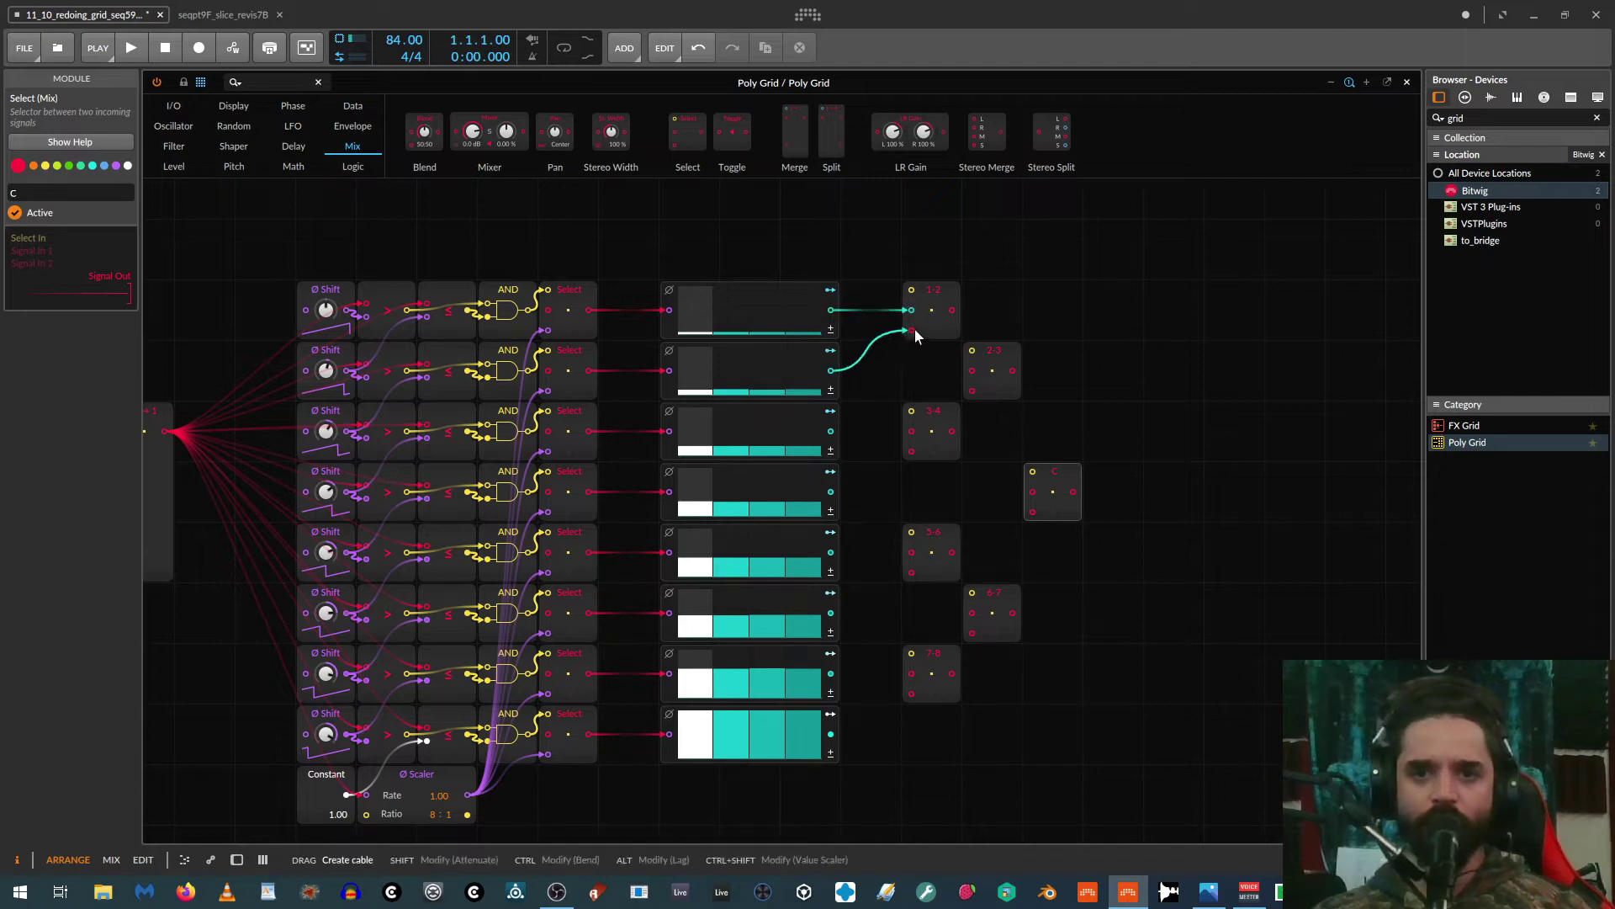
drag(912, 431, 843, 433)
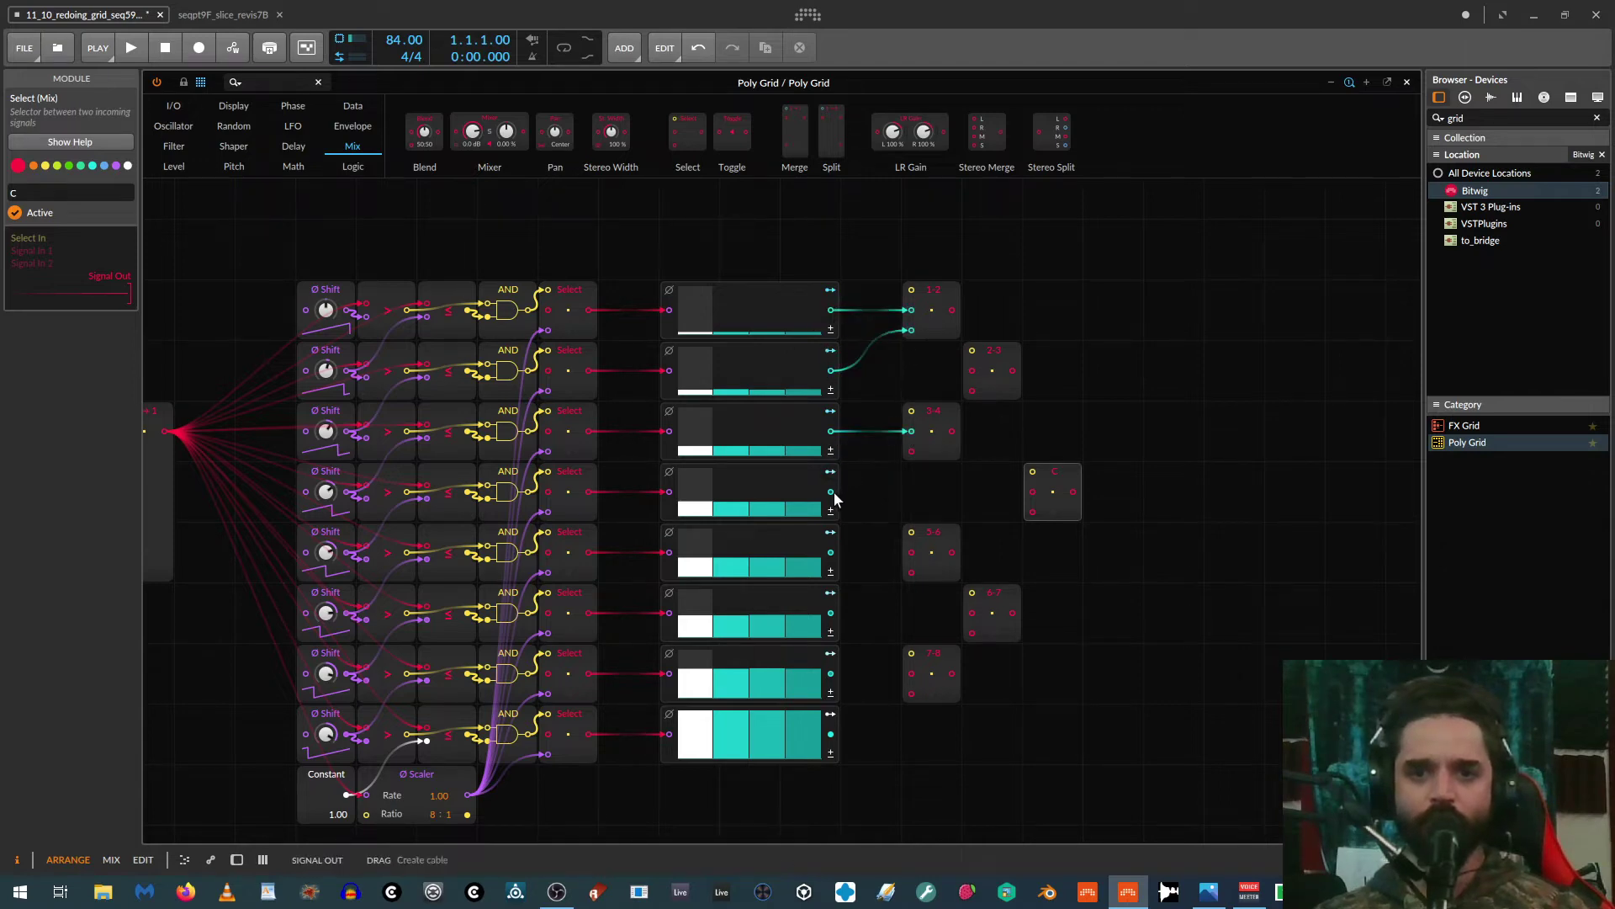
drag(831, 491, 913, 452)
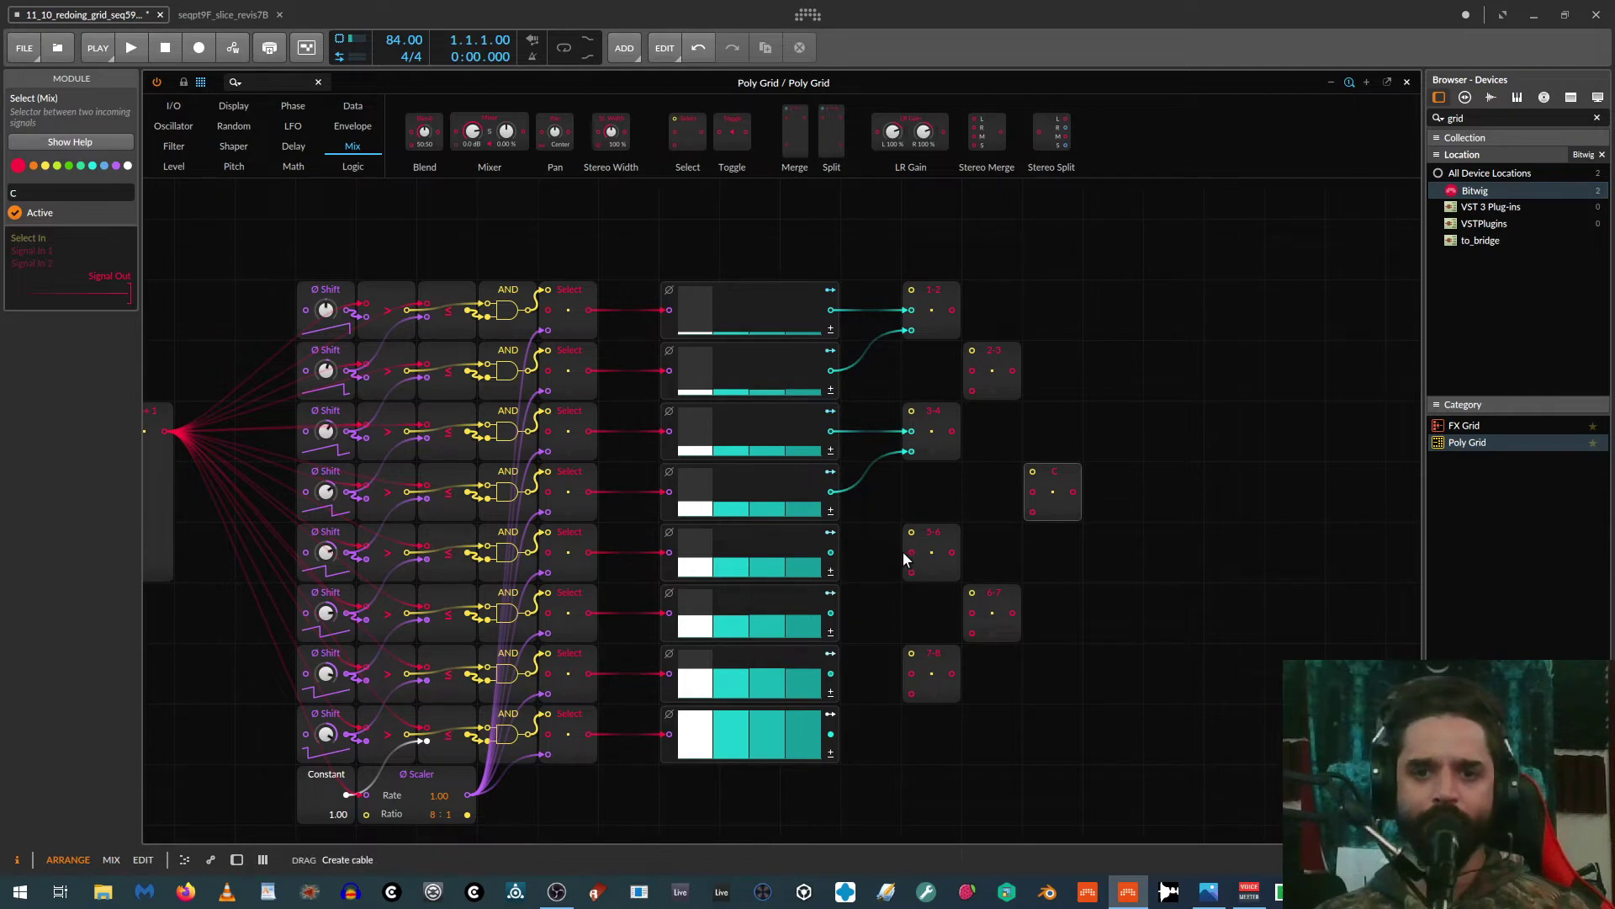
drag(831, 552, 831, 614)
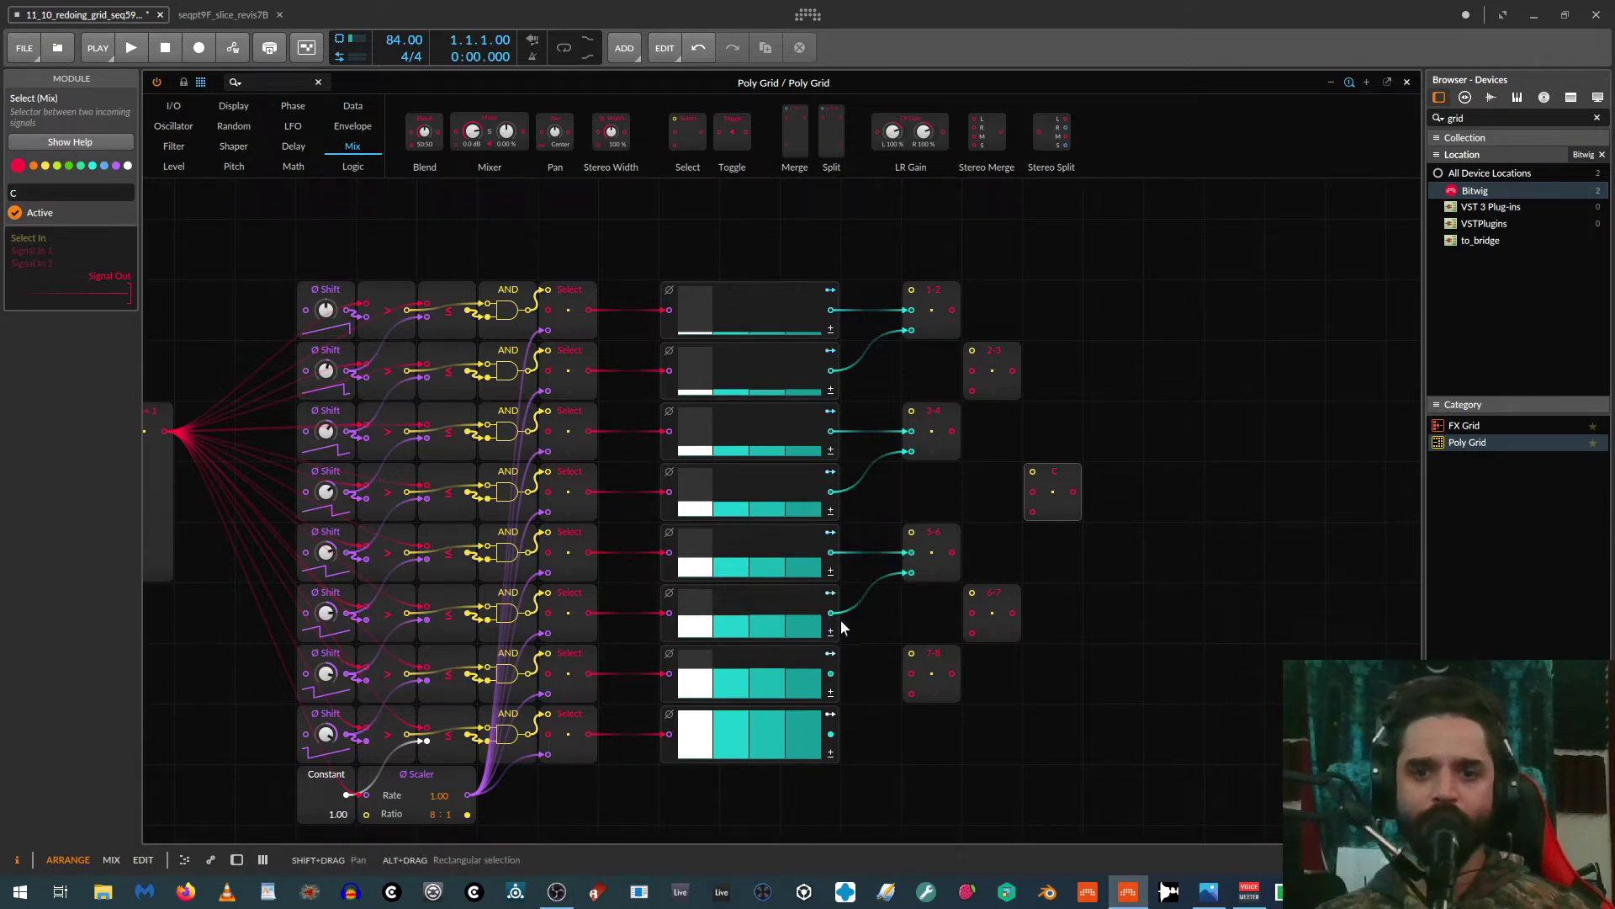
drag(915, 678, 832, 733)
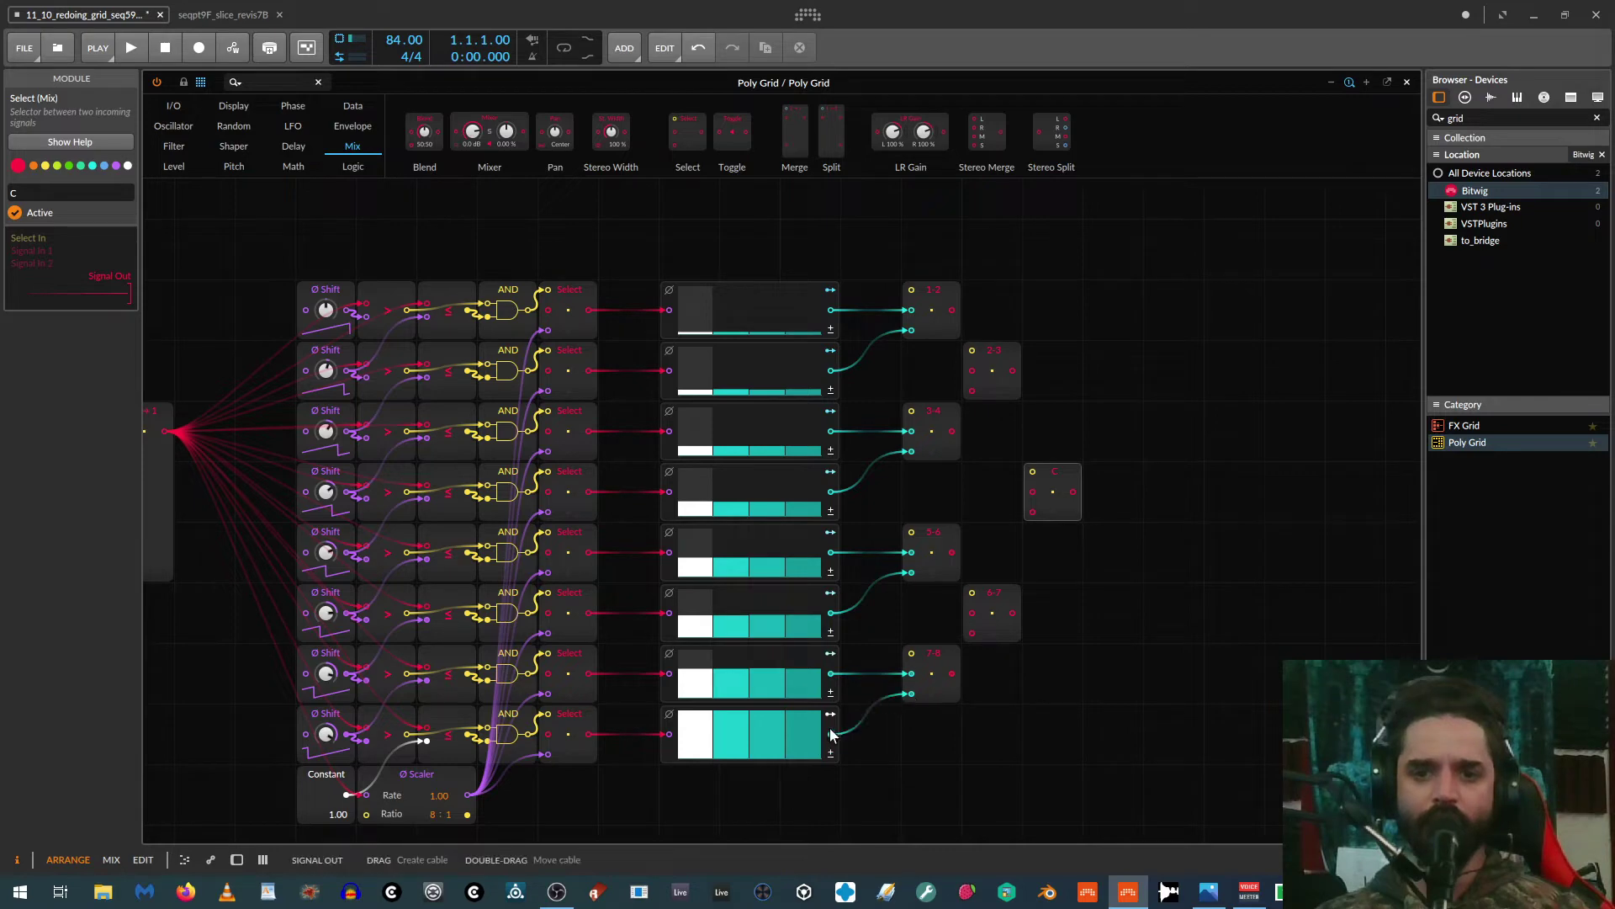
Step: Wire the Select outputs pairwise: 5-6 and 7-8 into 6-7, 1-2 and 3-4 into 2-3, and 2-3 and 6-7 into C
drag(951, 552, 972, 611)
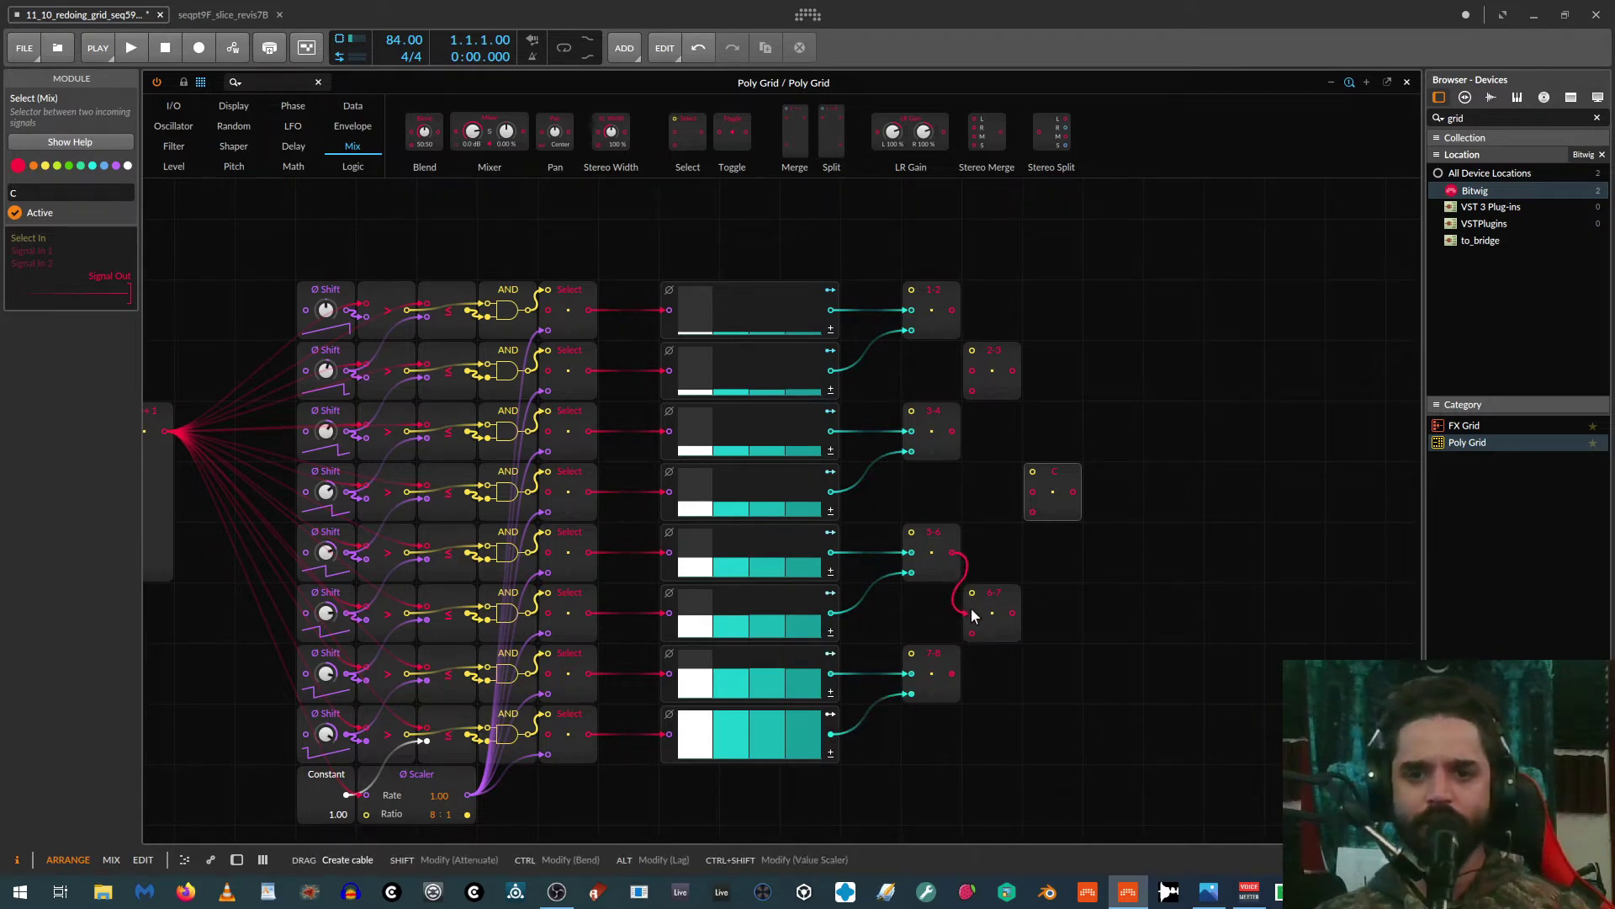
drag(952, 673, 972, 633)
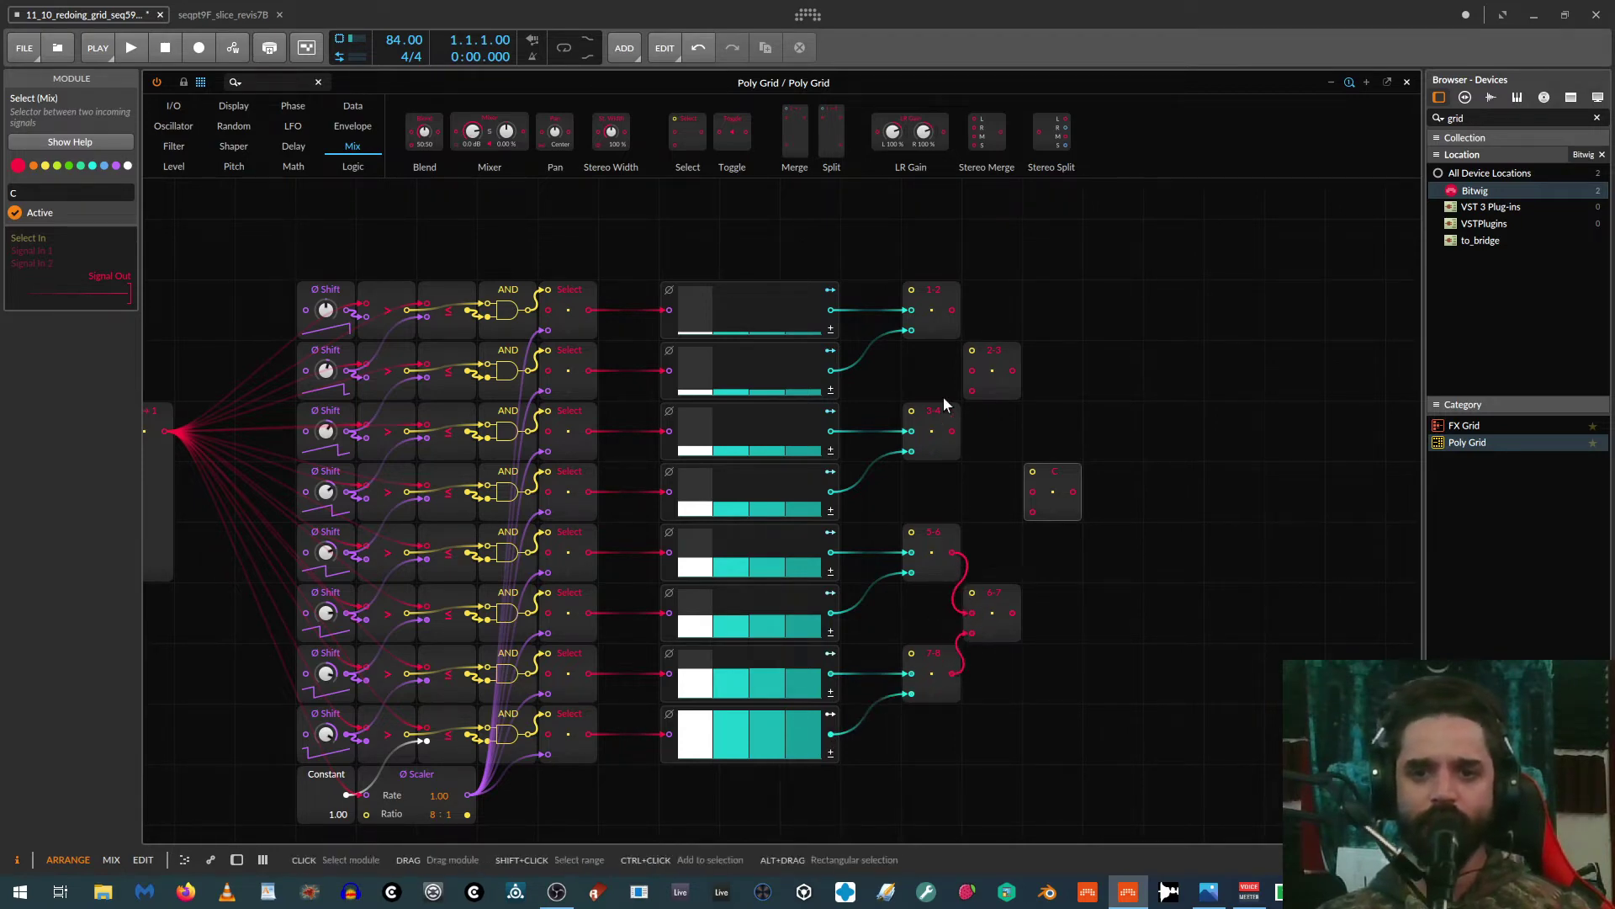
drag(952, 310, 972, 370)
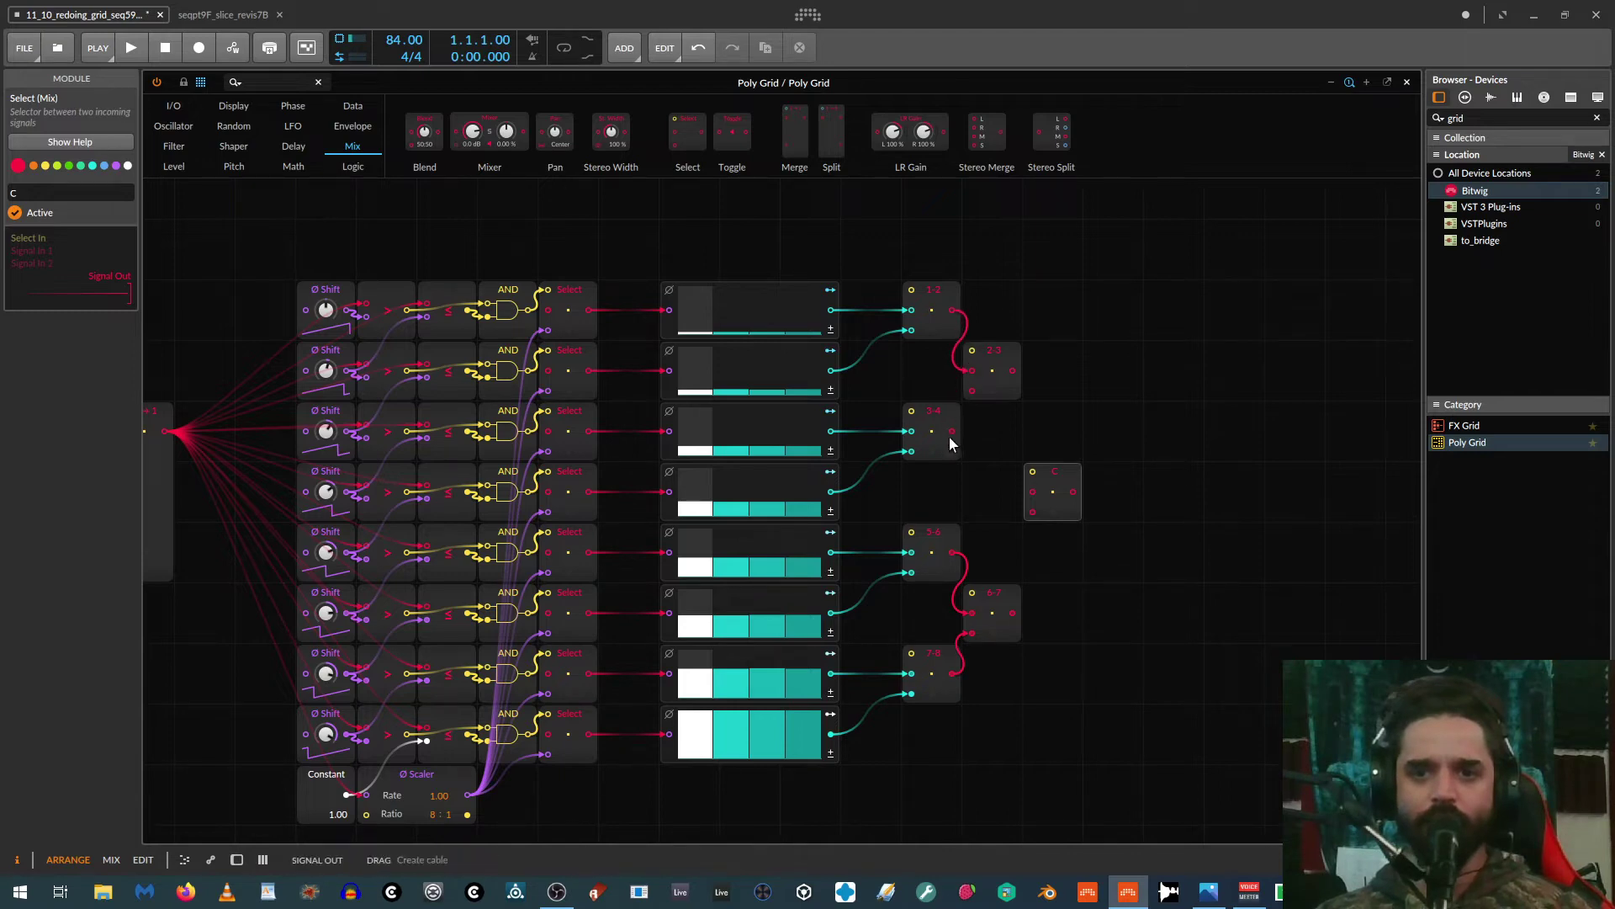
drag(952, 431, 1015, 614)
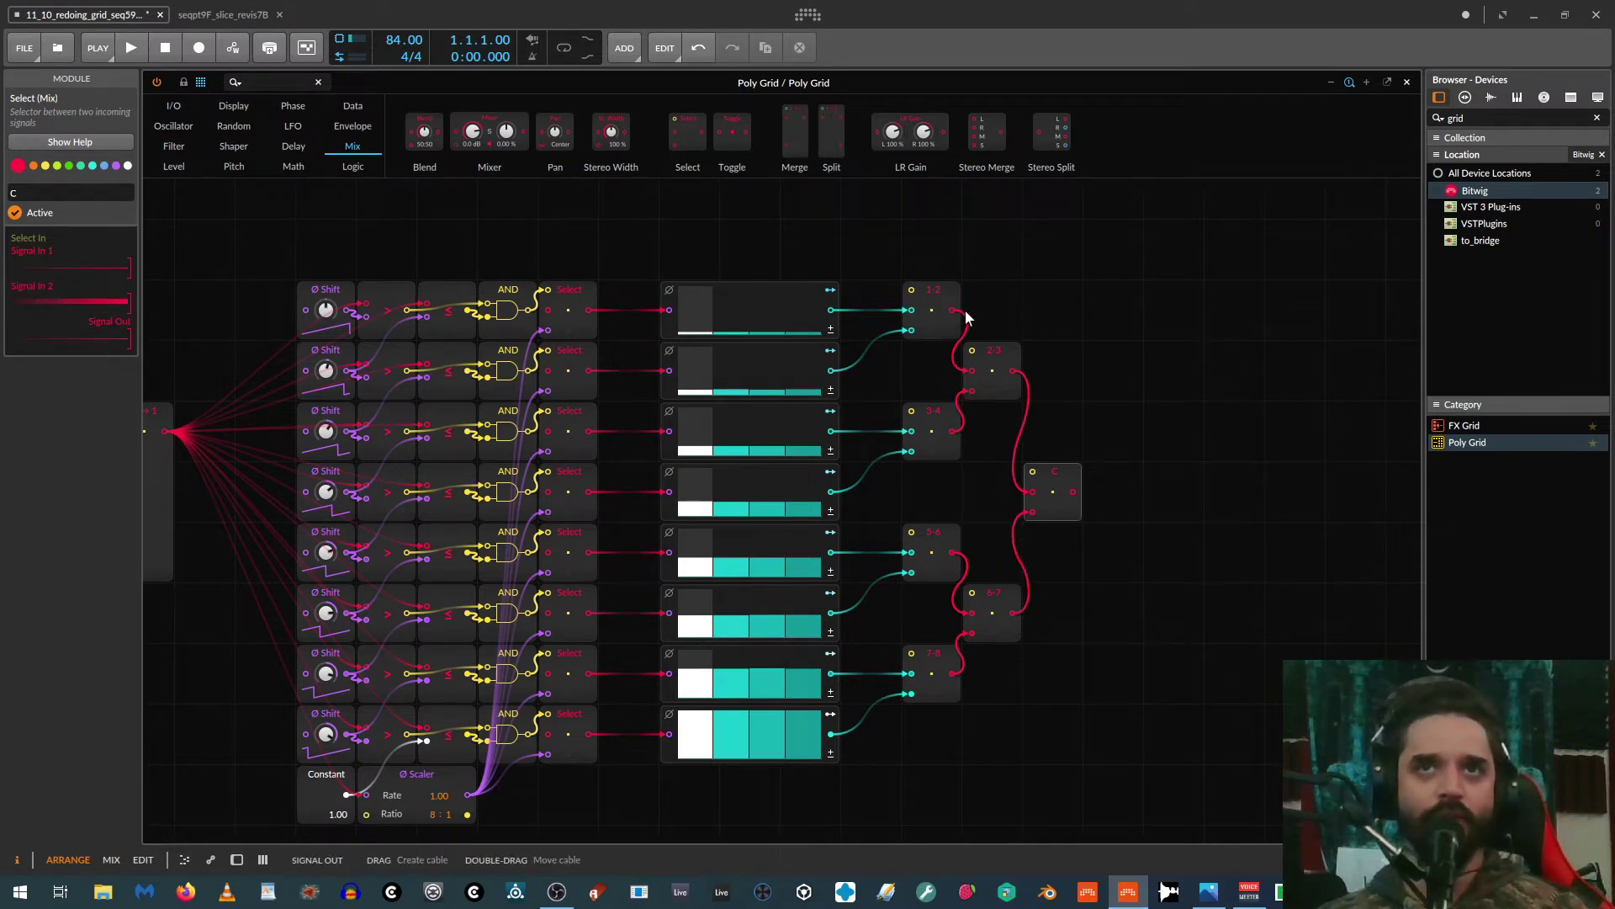
drag(1029, 322, 1164, 318)
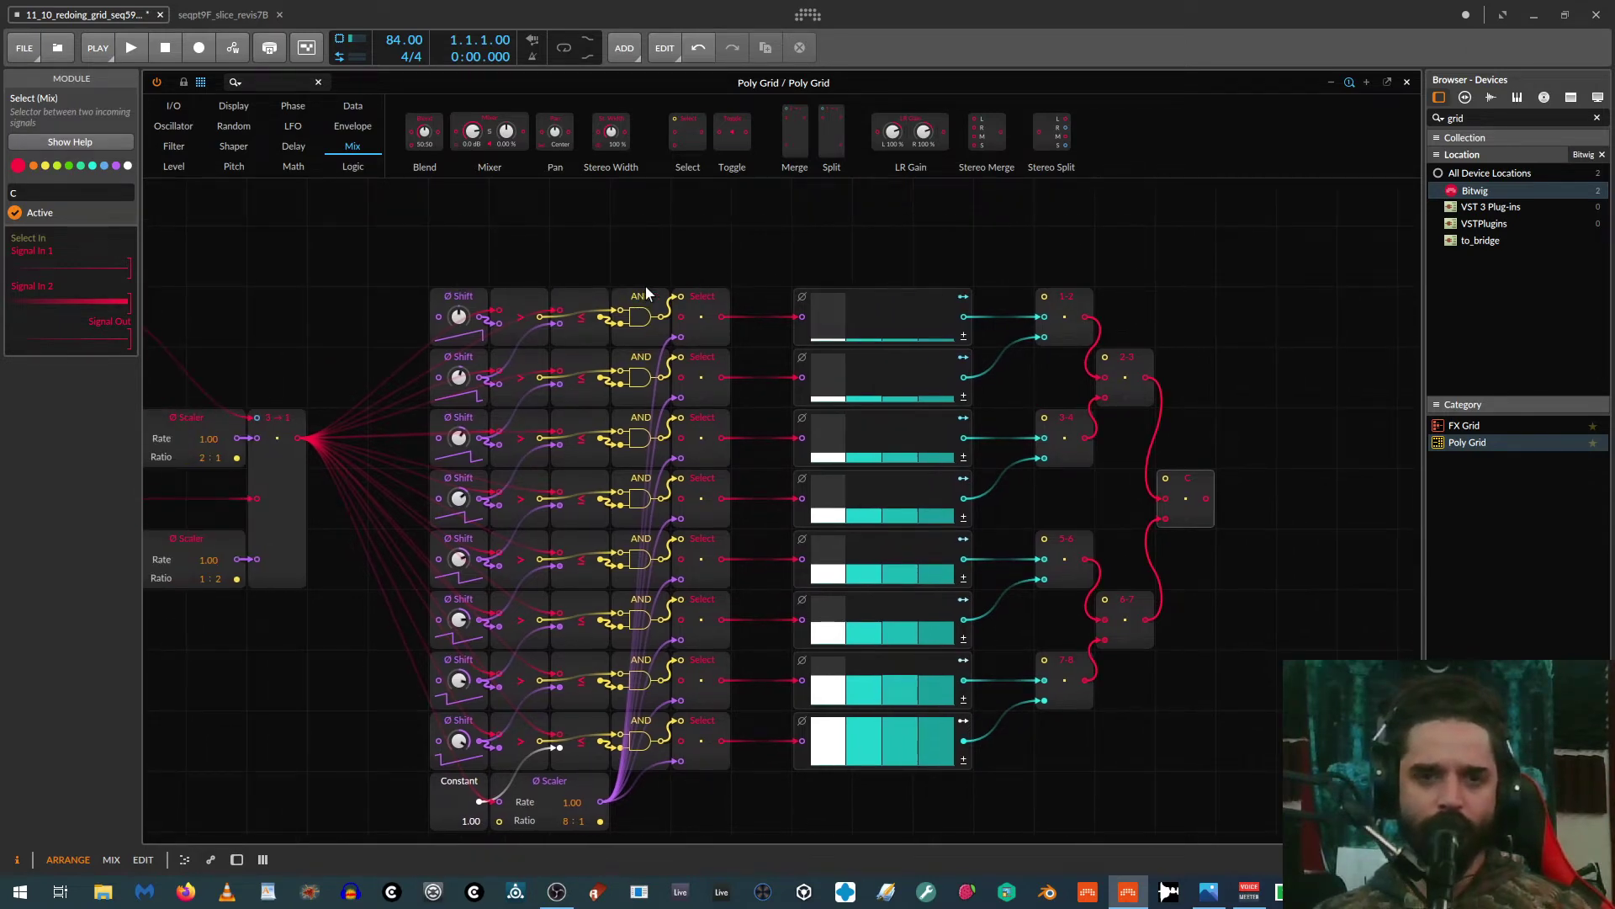
Step: Wire the greater-than outputs of rows two, four and three to the select inputs of Selects 1-2, 3-4 and 2-3 respectively
click(524, 298)
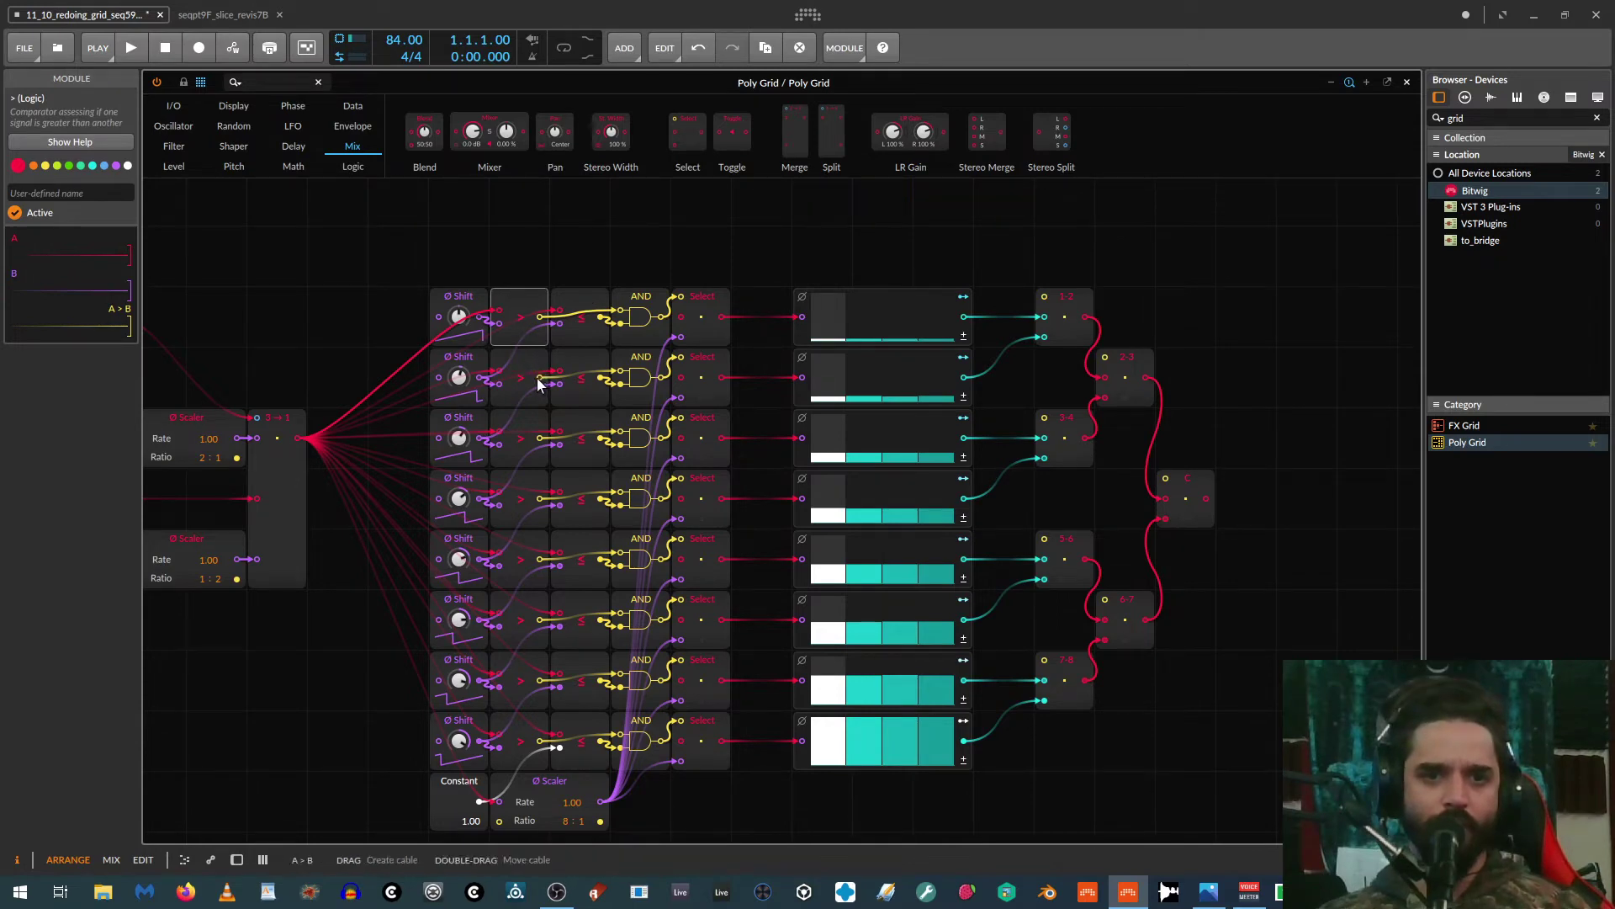
drag(539, 383, 1045, 296)
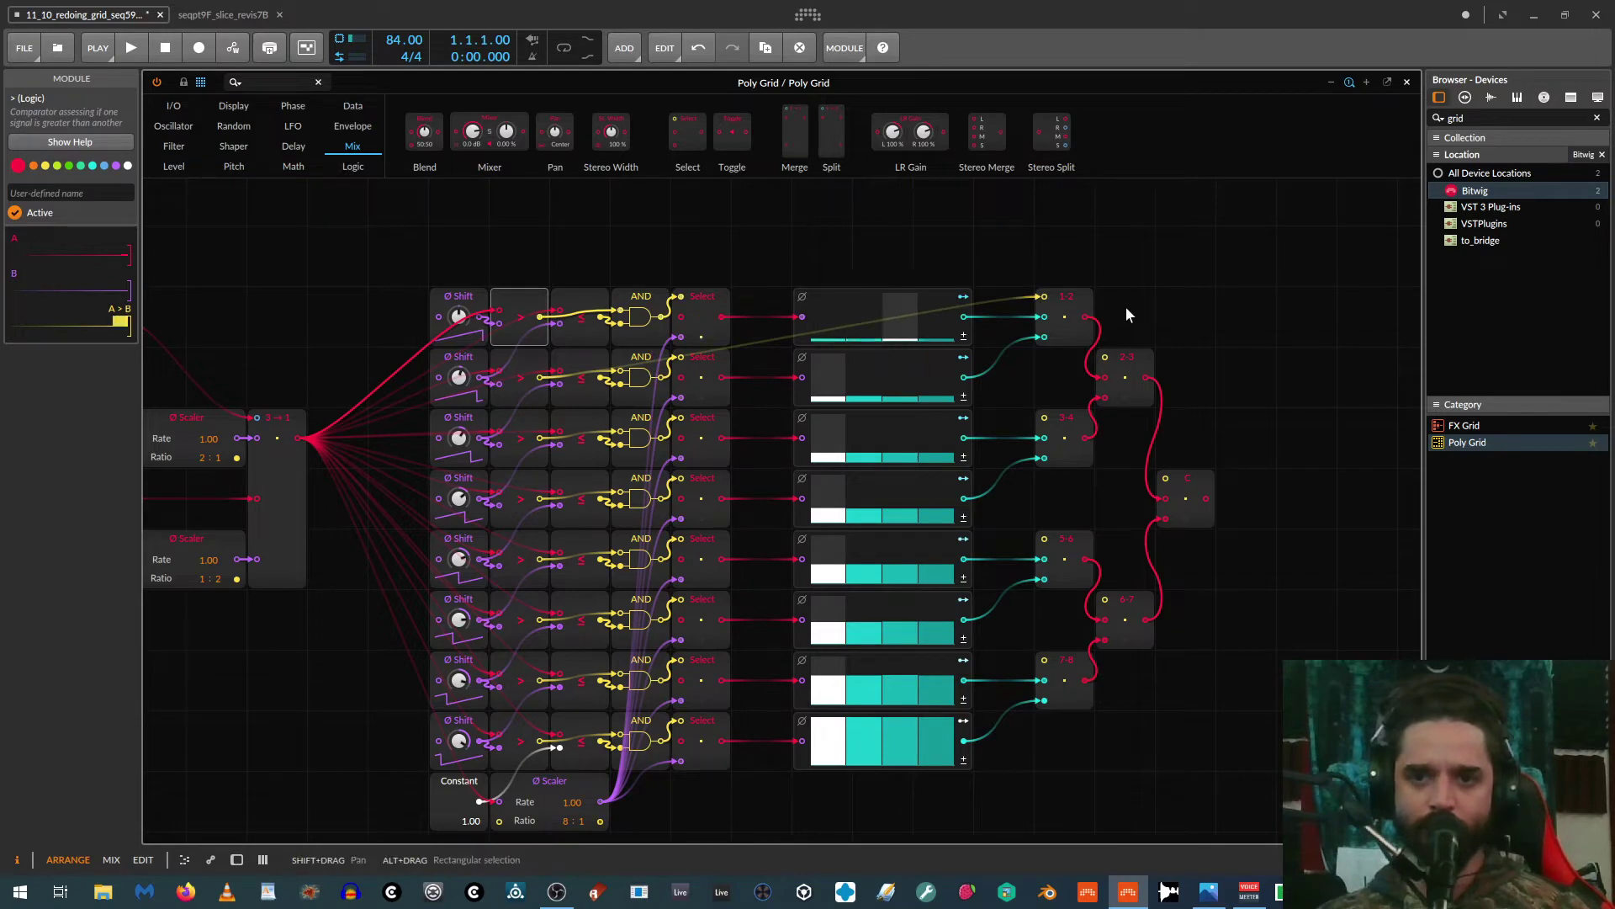
click(1064, 420)
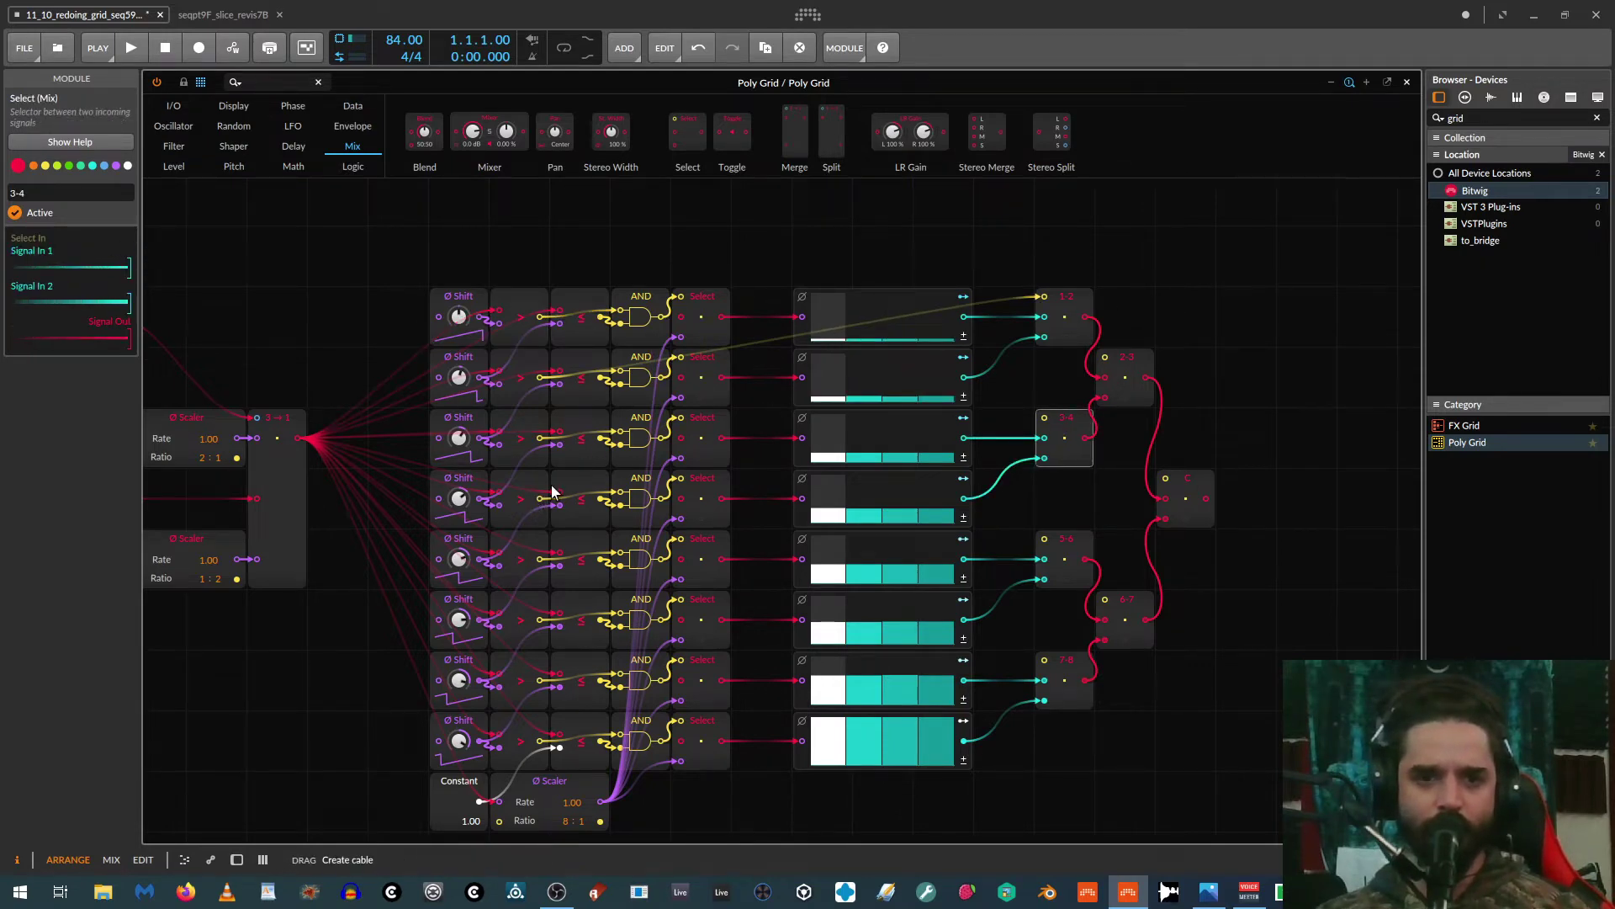
drag(553, 492, 1044, 417)
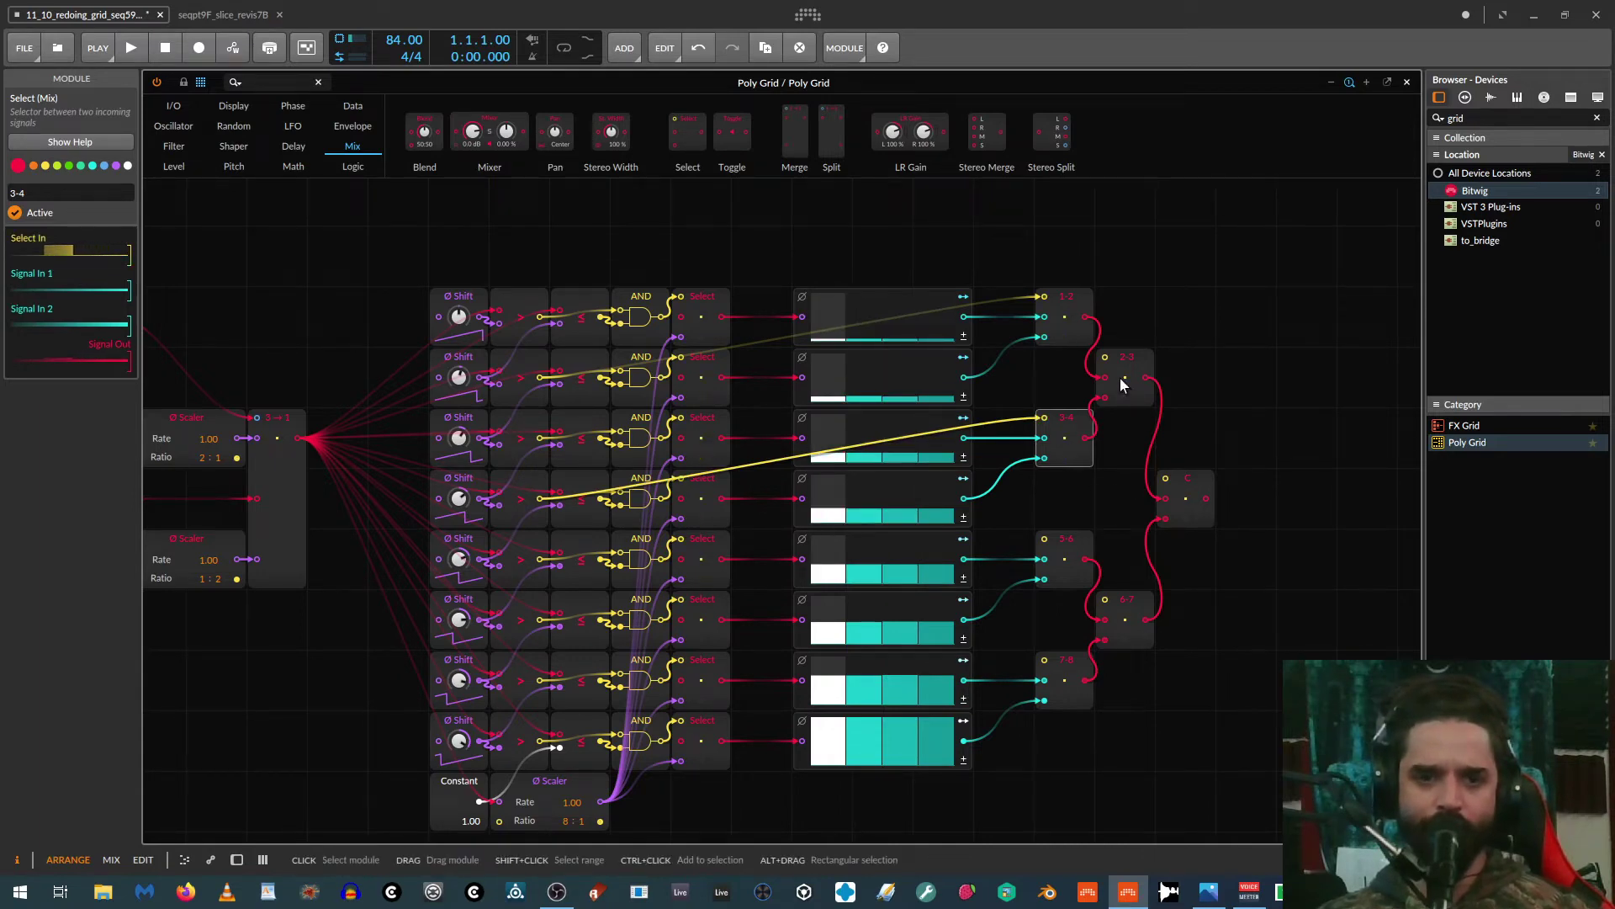
drag(1104, 354, 538, 446)
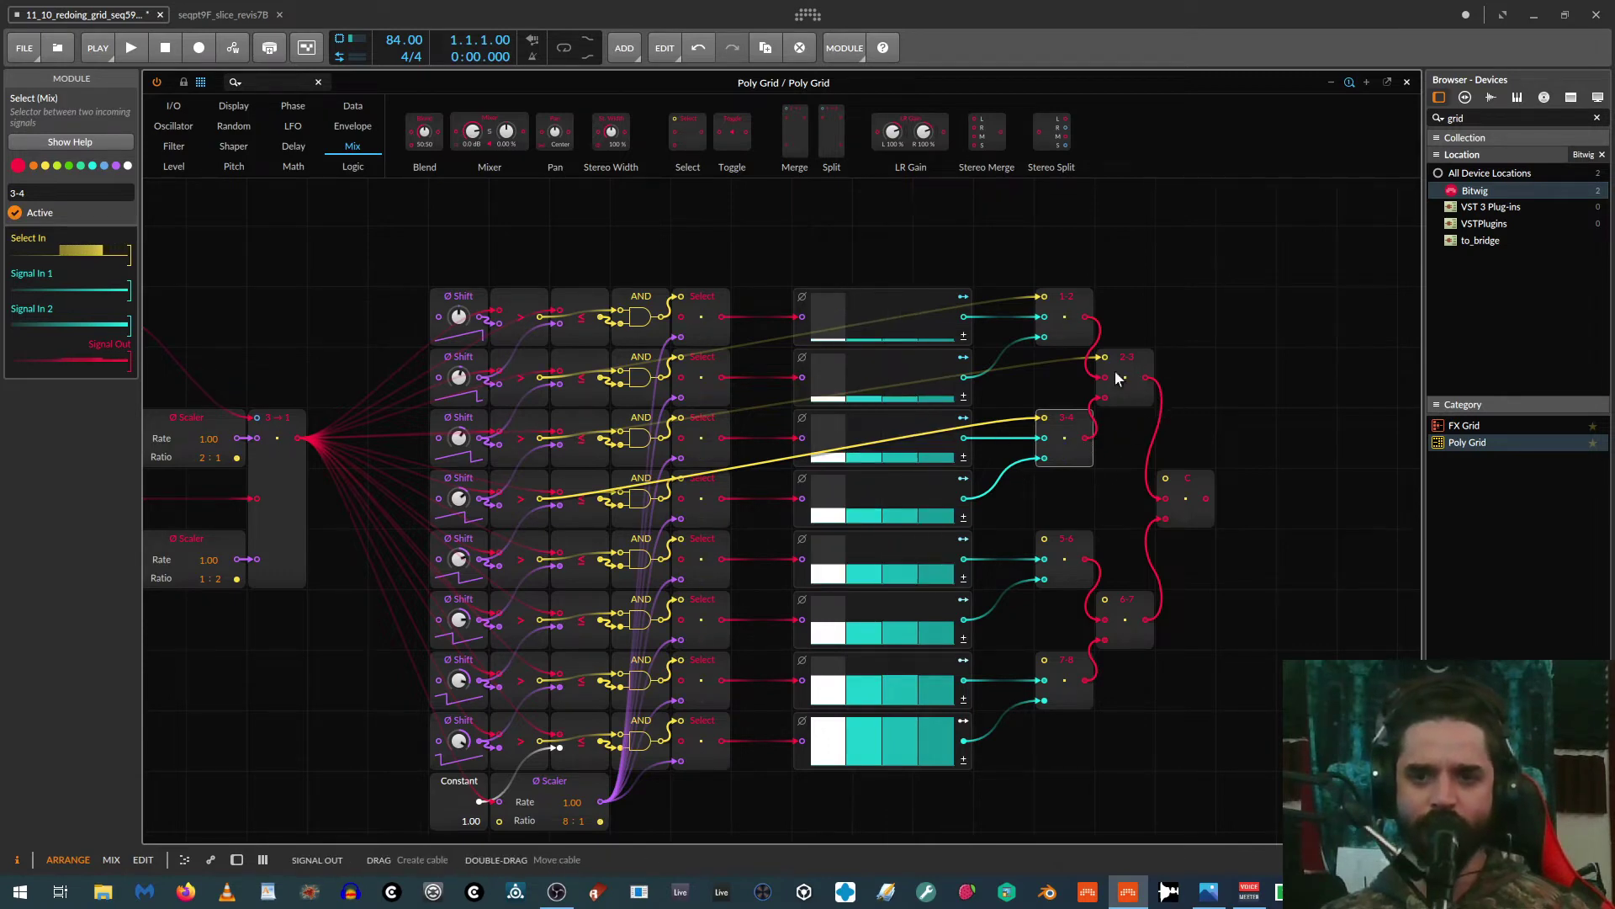
click(1074, 298)
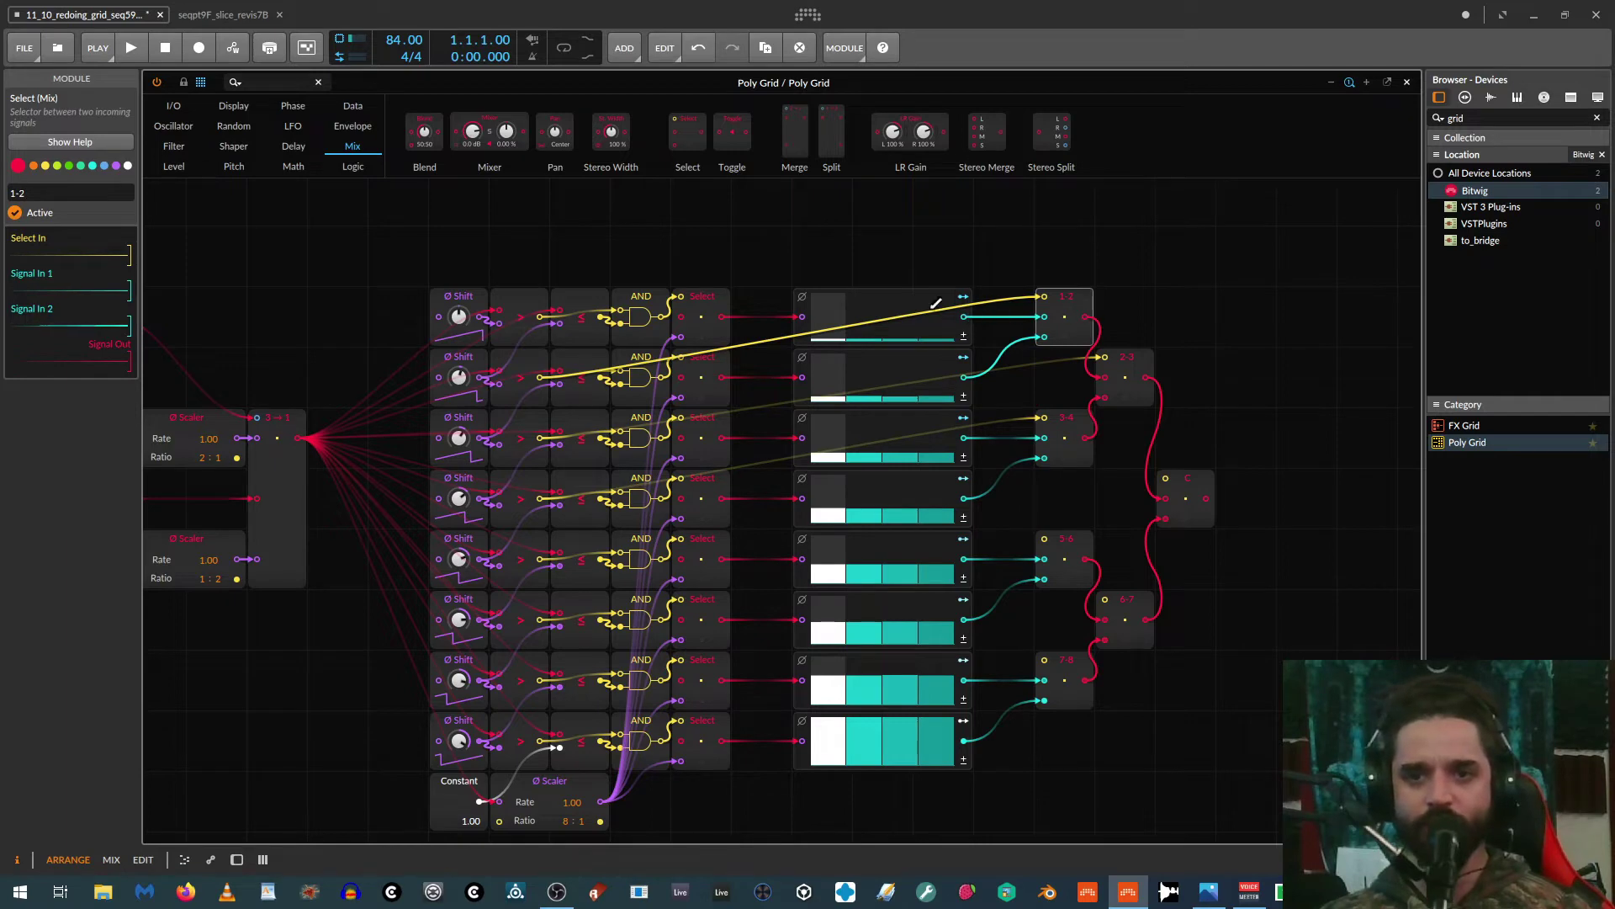
click(1133, 360)
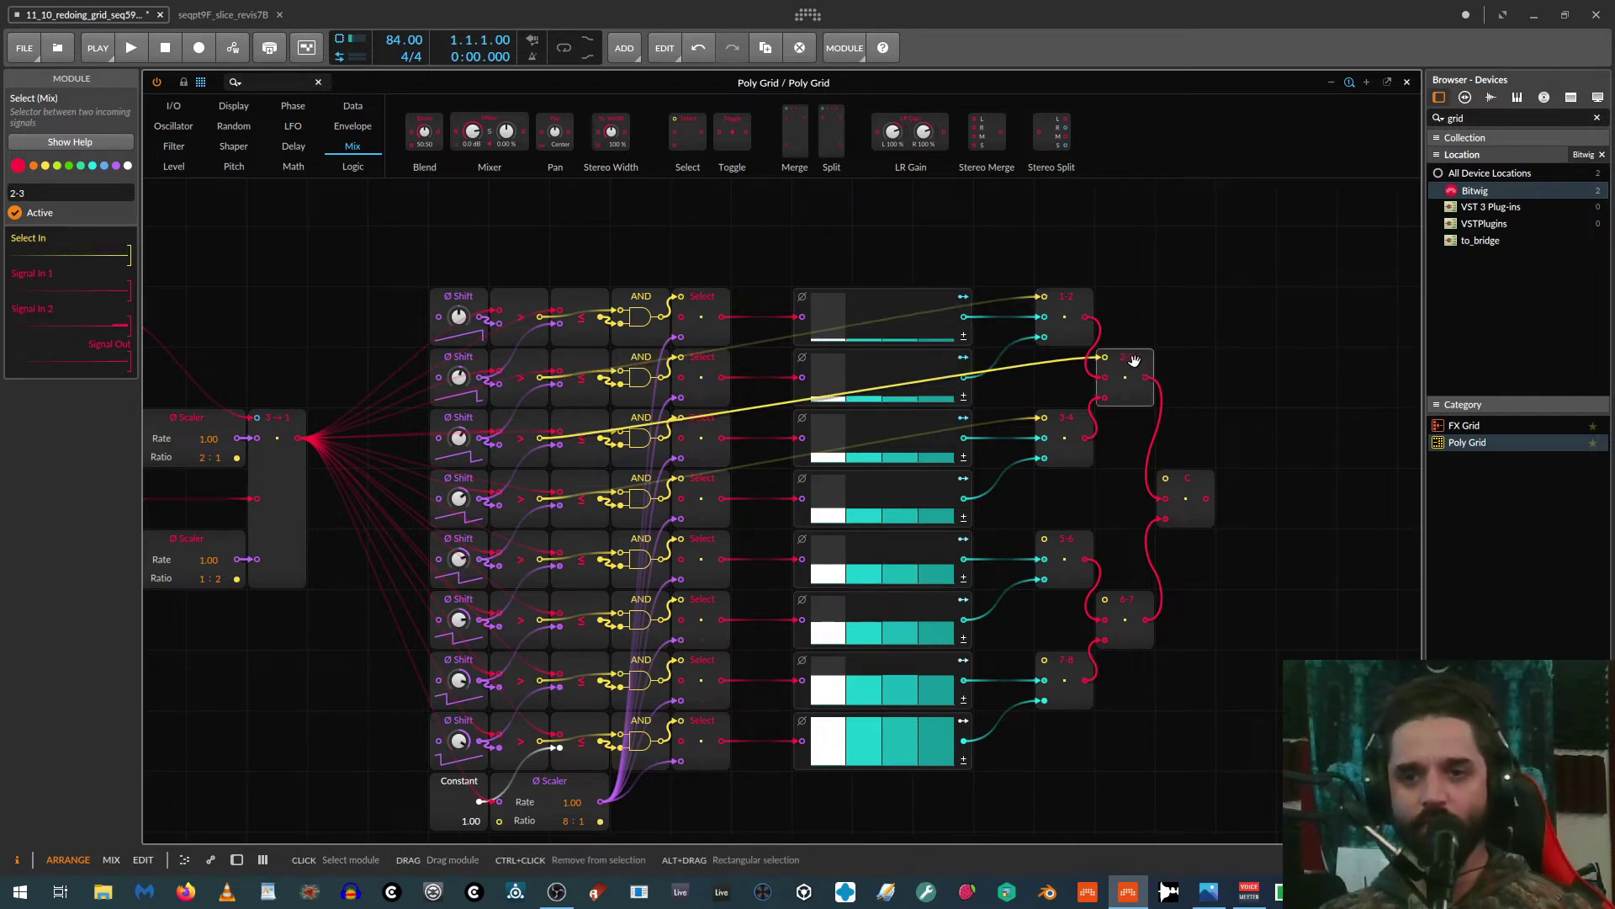
click(1084, 421)
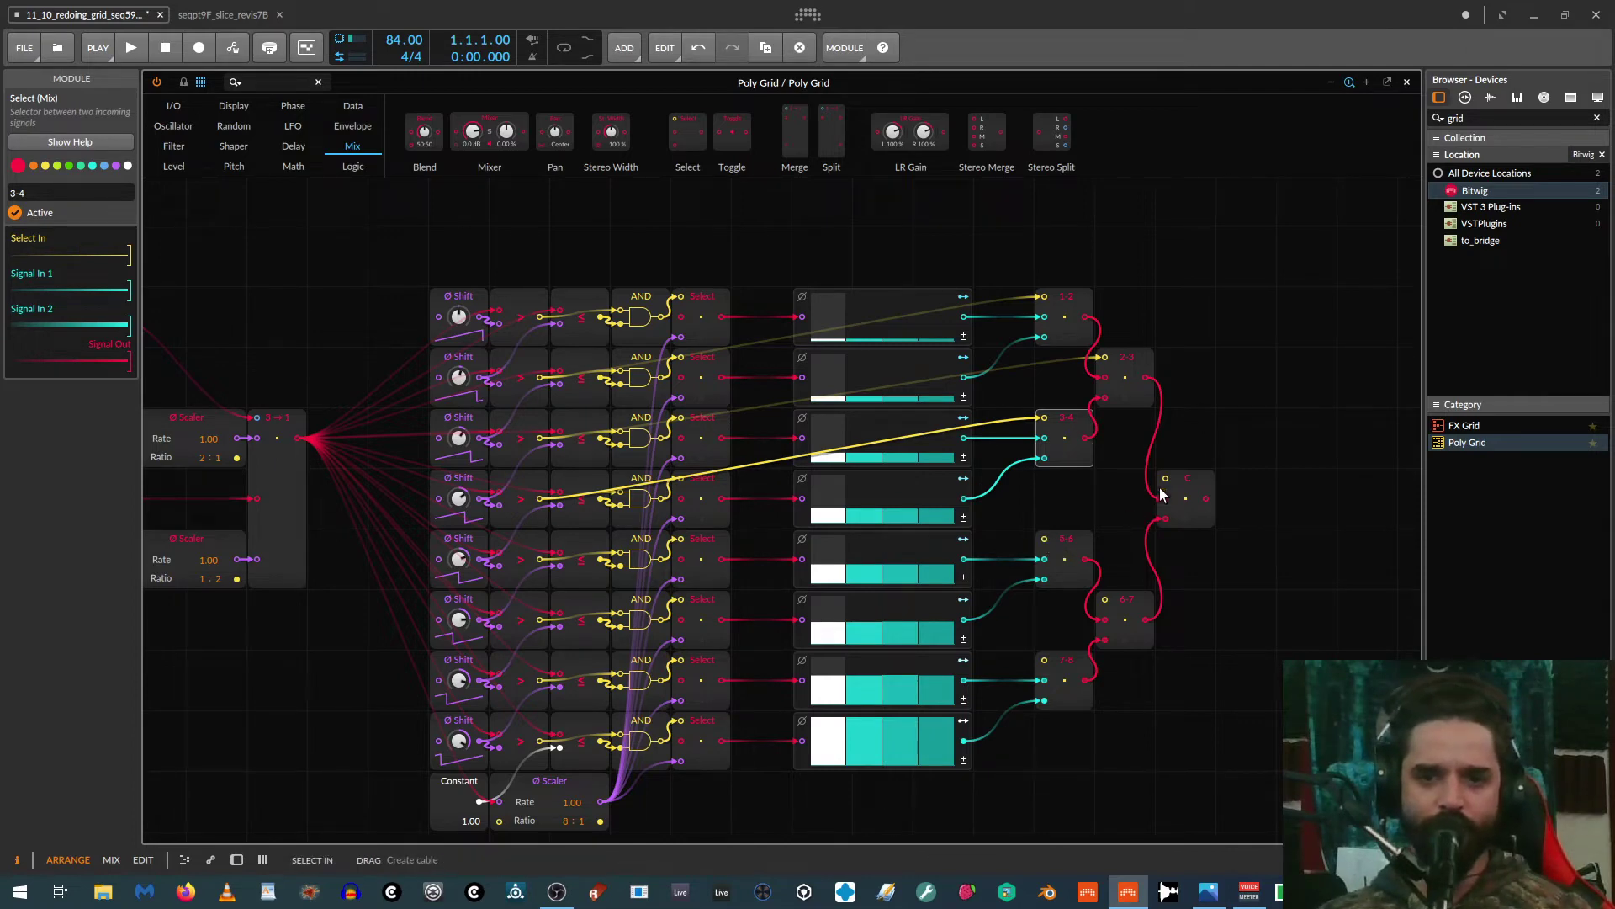
Step: Wire the select inputs of C, 5-6 and 6-7 to the greater-than outputs of rows five, seven and eight respectively
drag(1165, 478, 540, 559)
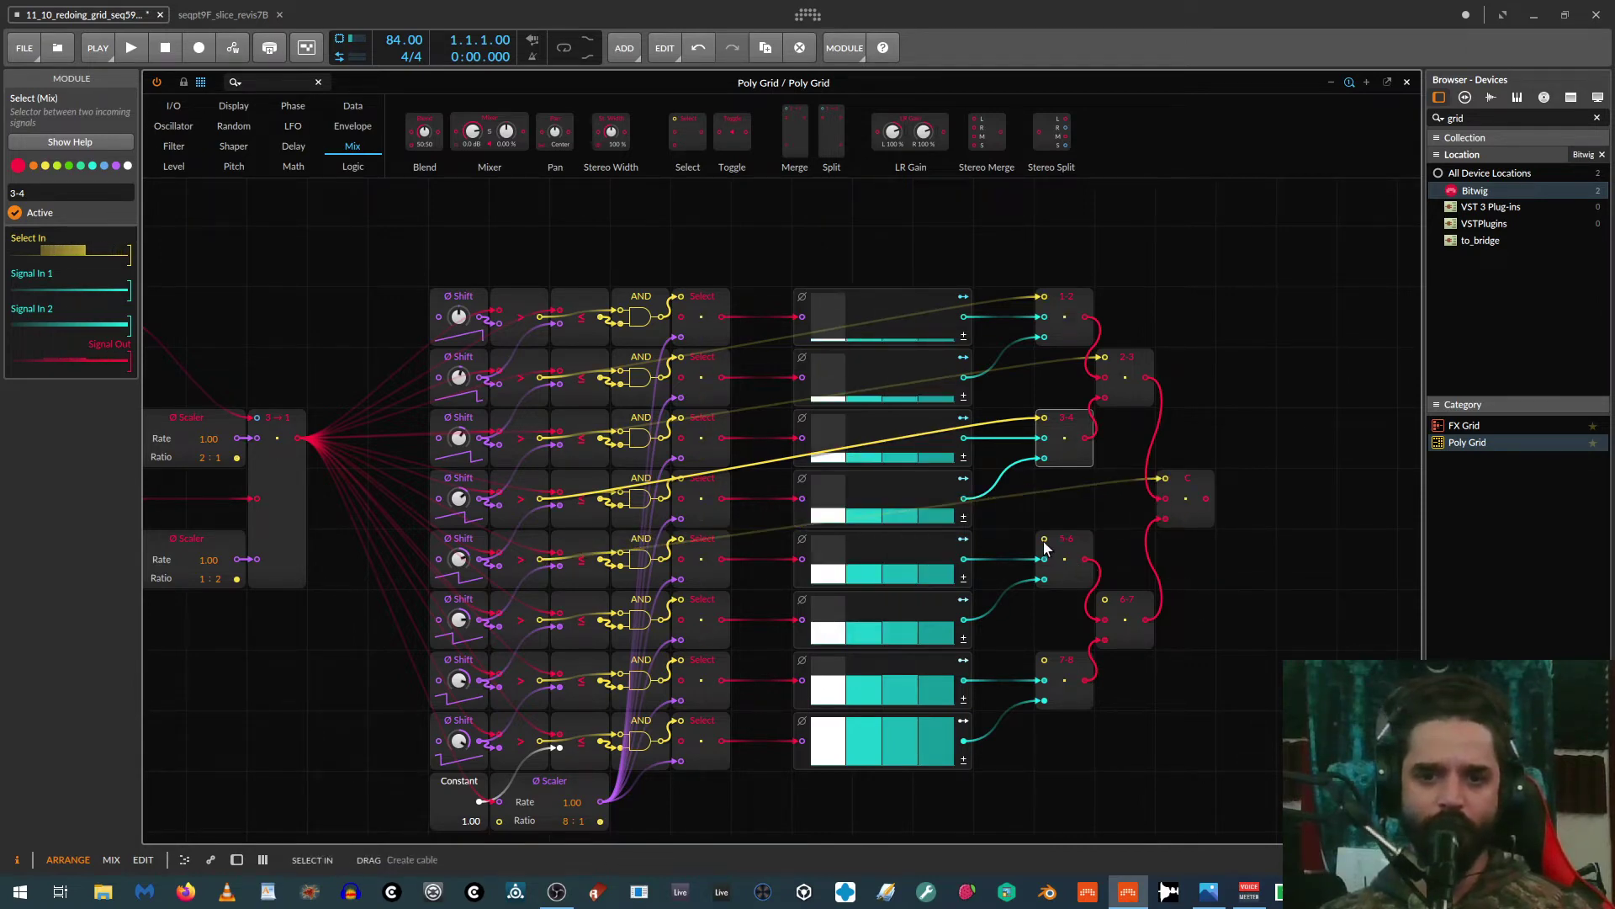
drag(1045, 539, 538, 680)
scroll(1049, 574, down, 1)
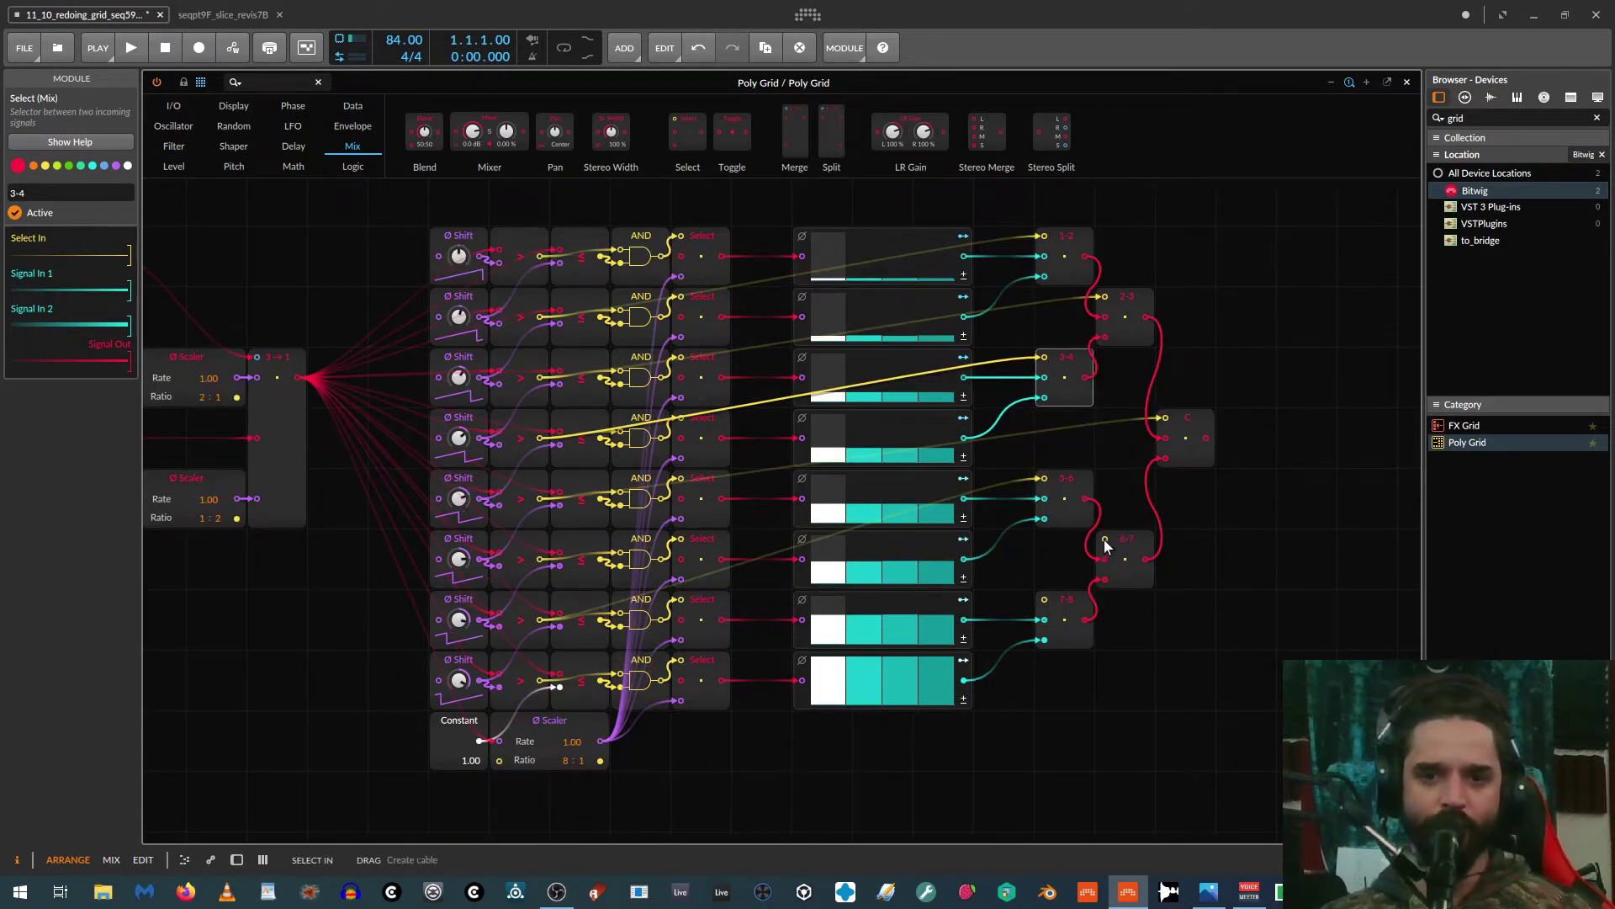
drag(1104, 539, 538, 686)
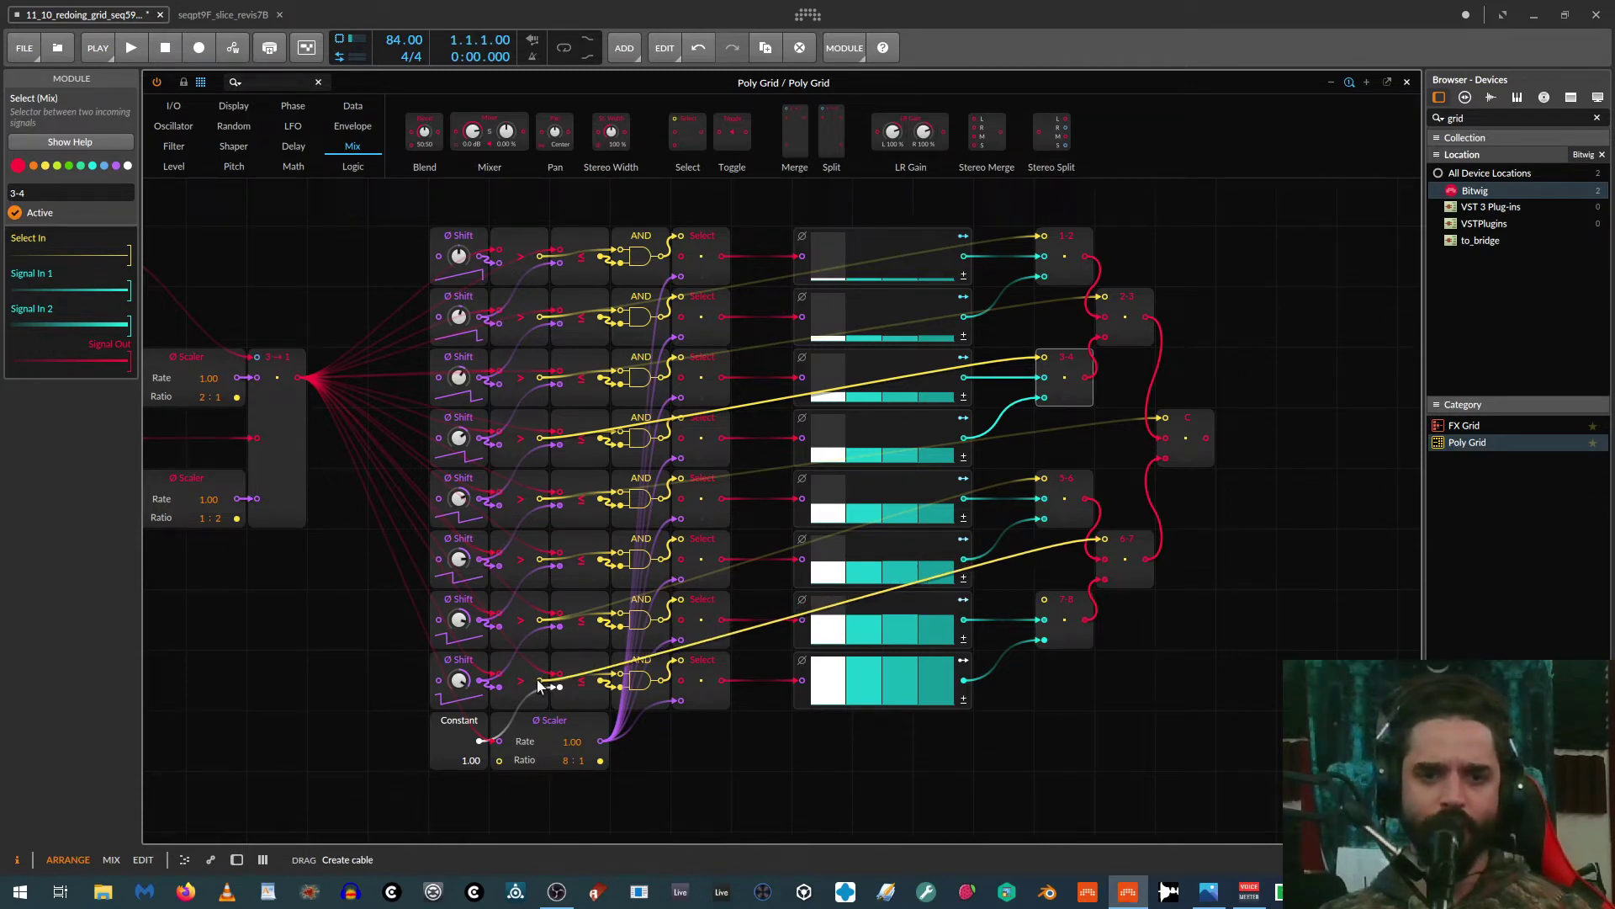
drag(537, 679, 537, 678)
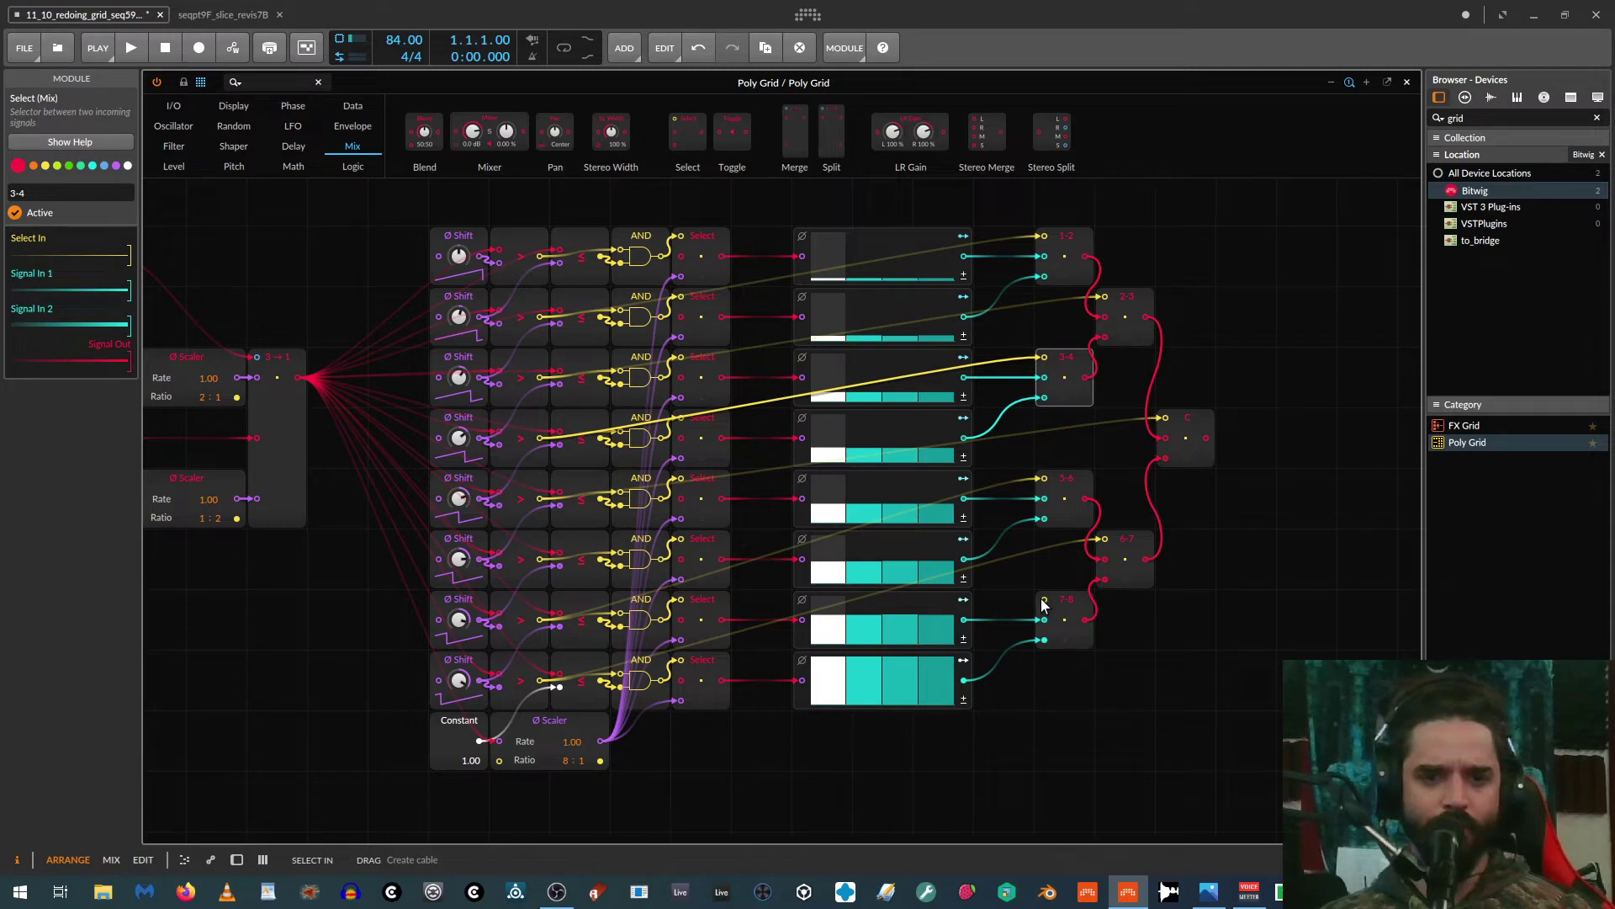
Step: Check the eighth row's comparators and try wiring its AND output to the 7-8 Select's select input
click(573, 687)
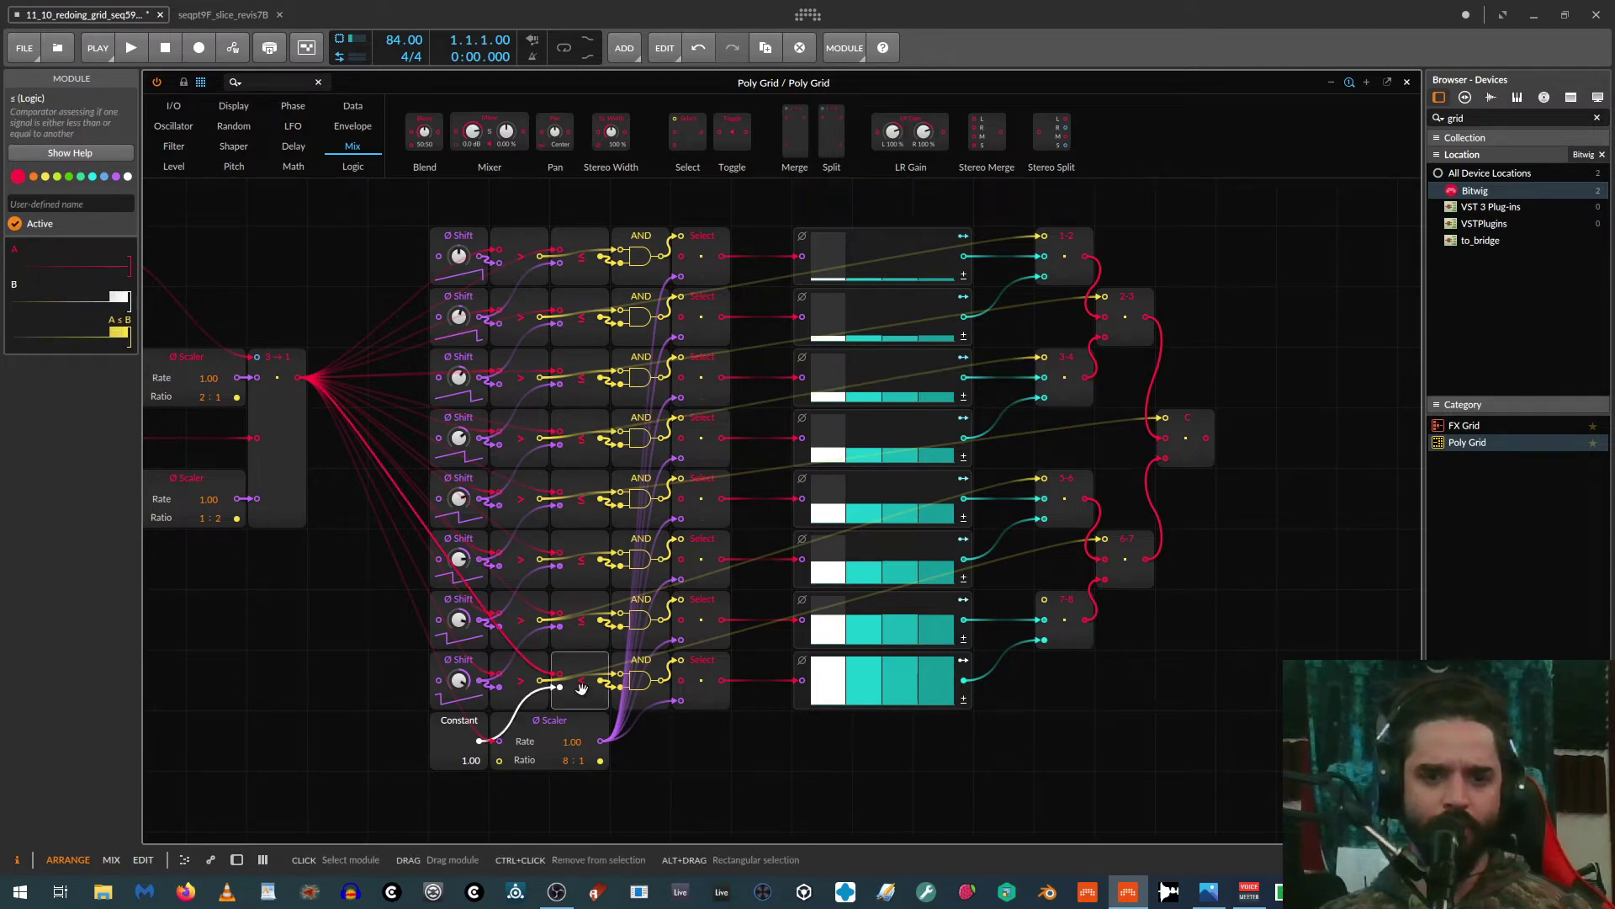
click(519, 683)
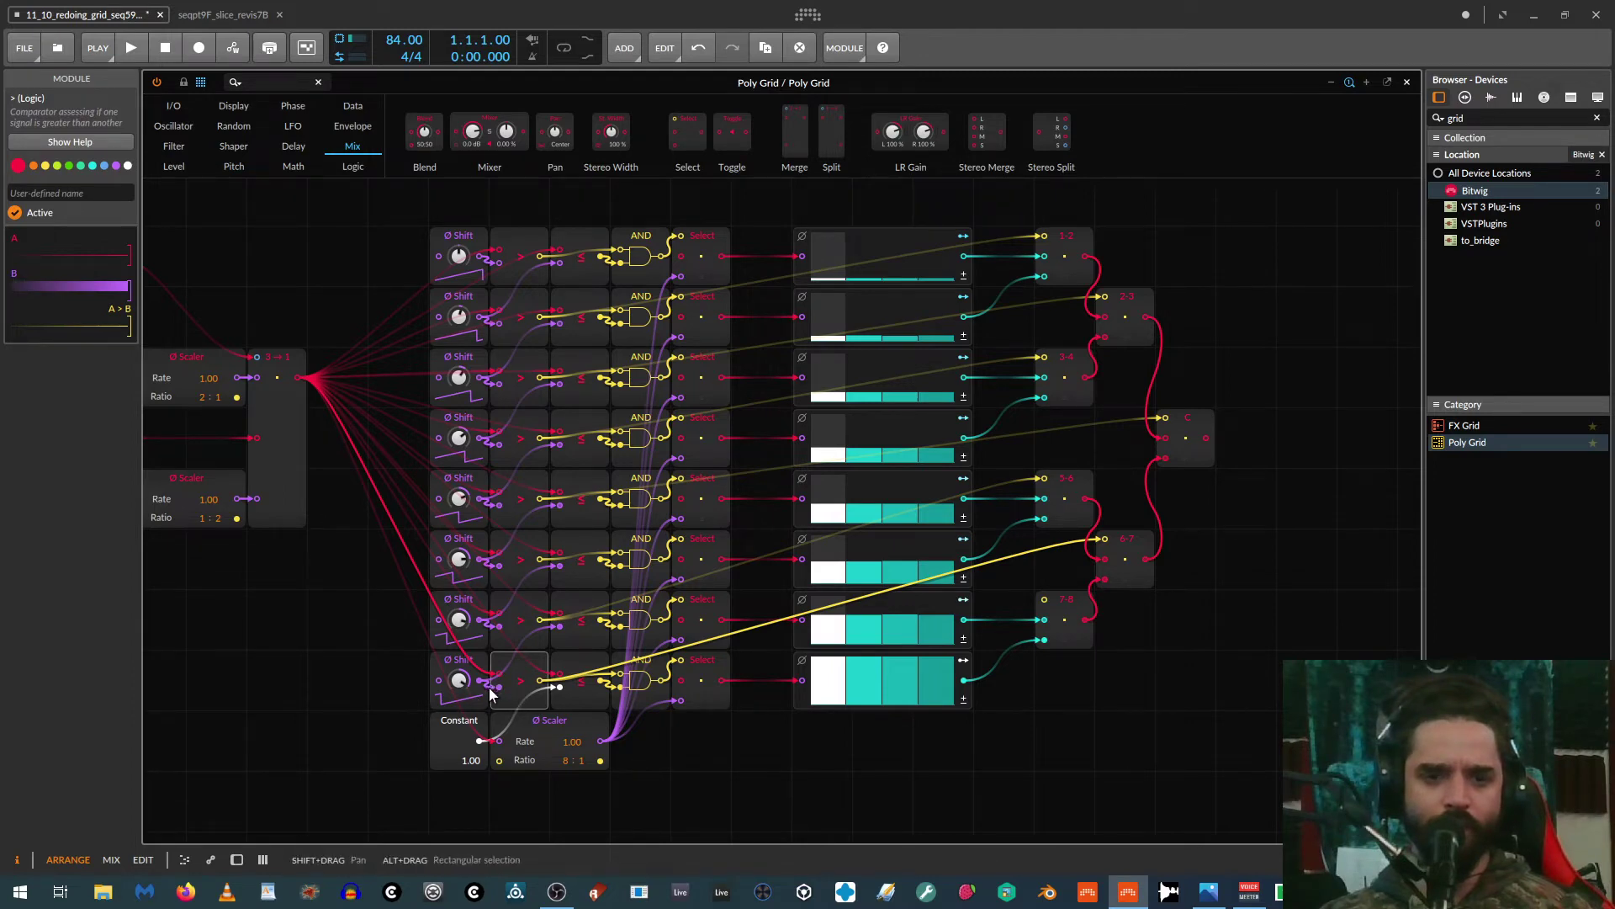
click(571, 694)
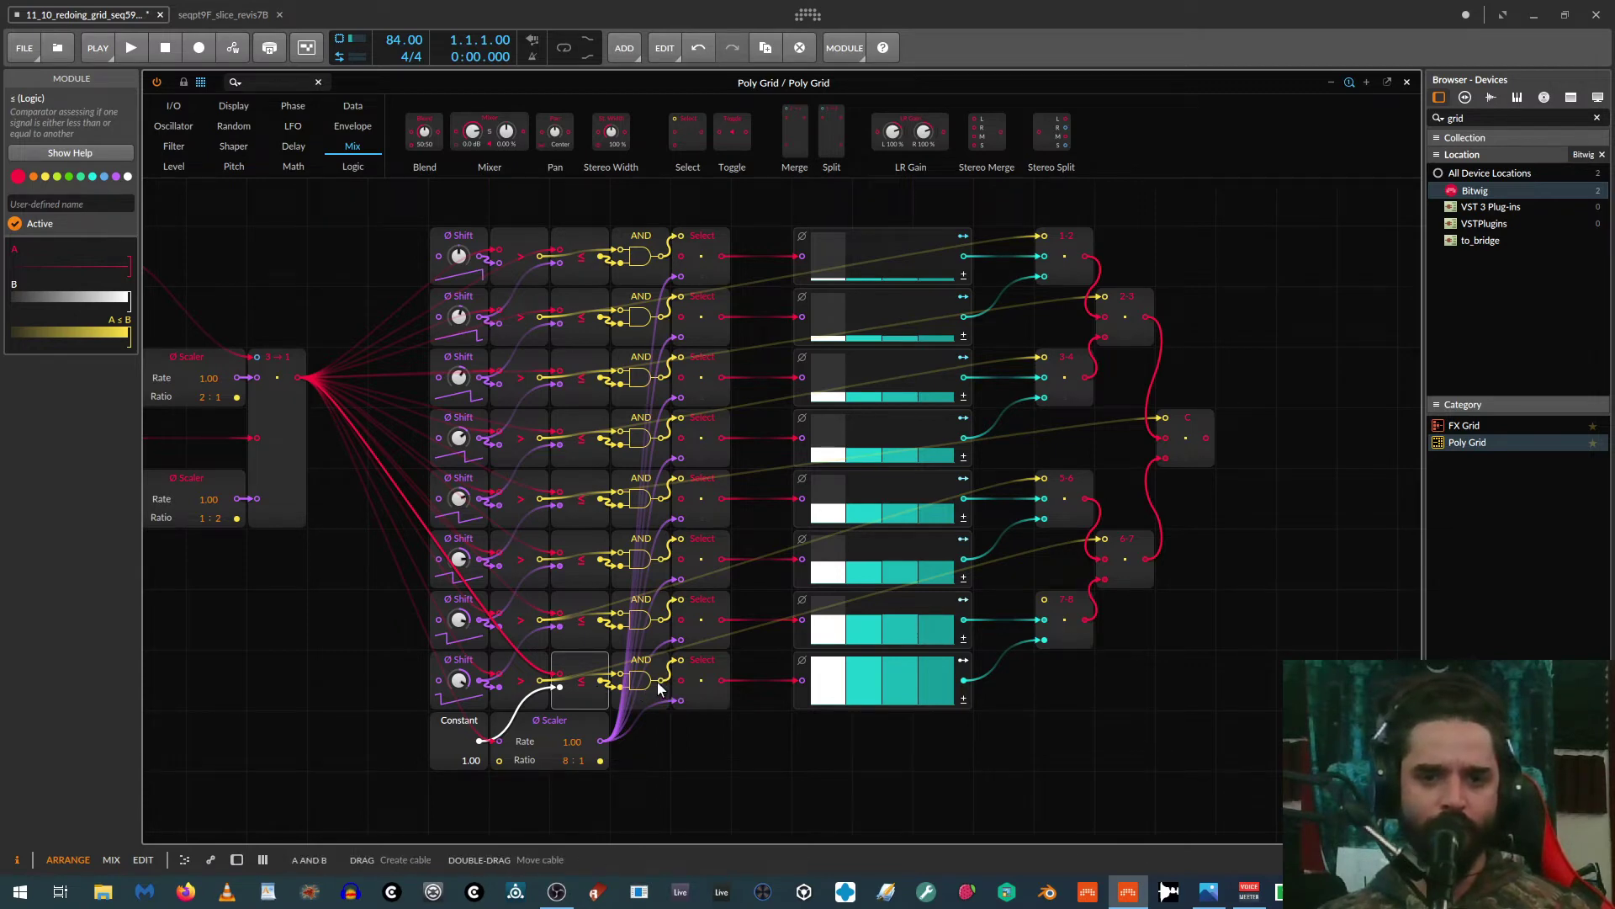
drag(658, 683, 1048, 599)
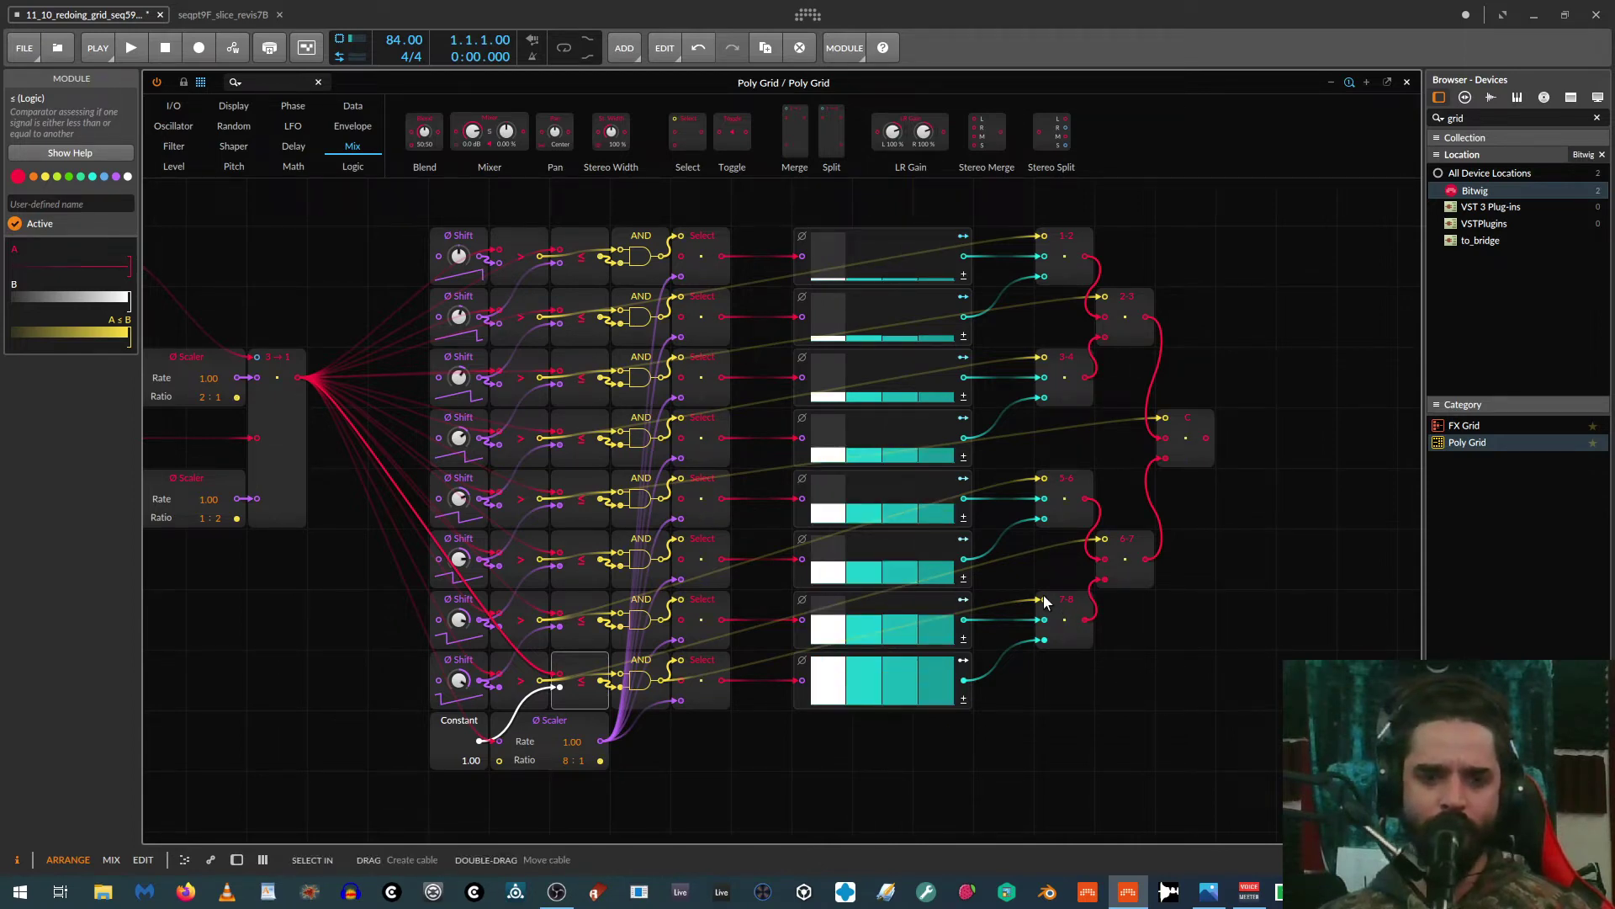
Step: Rewire the select inputs of 7-8 and 6-7 to the greater-than outputs of rows eight and seven respectively
scroll(812, 679, down, 3)
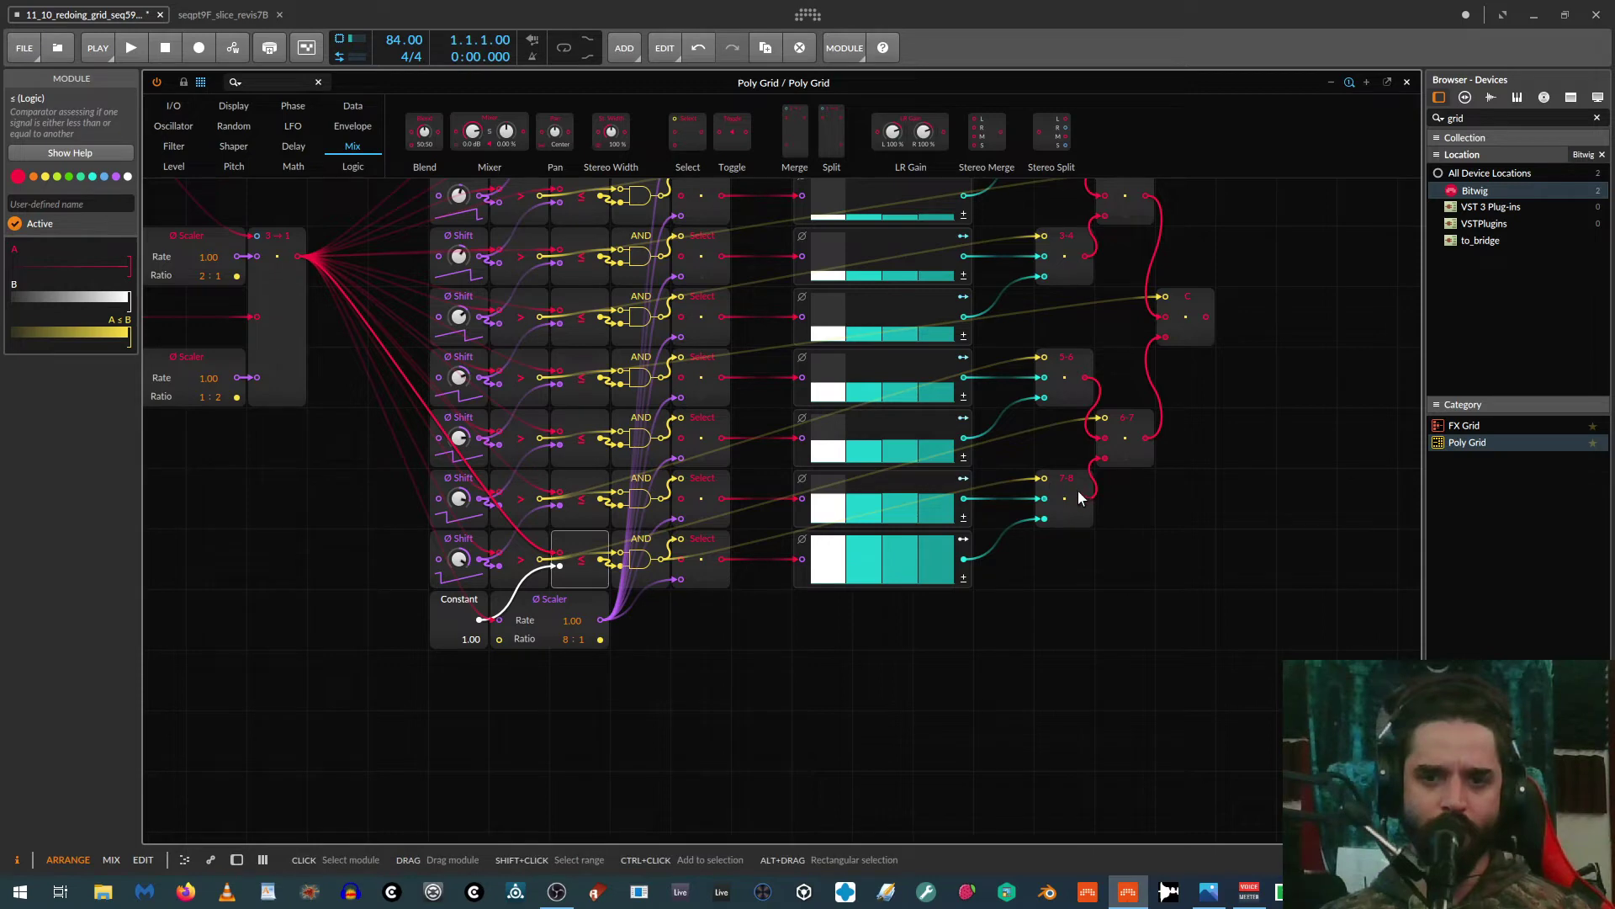
drag(1043, 478, 538, 562)
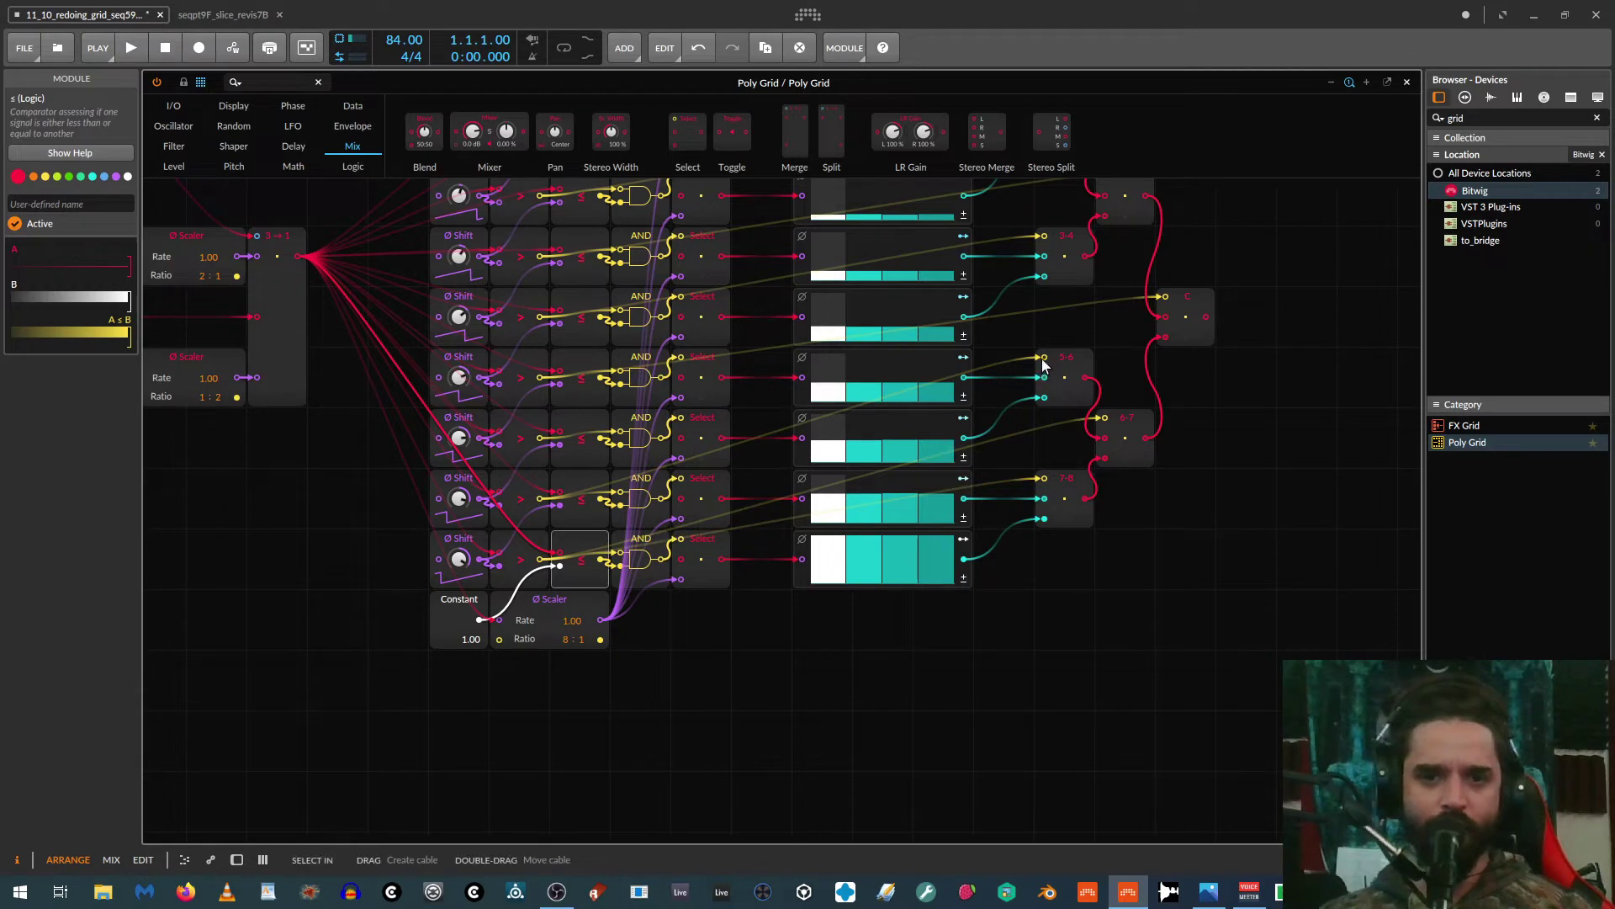
click(1104, 416)
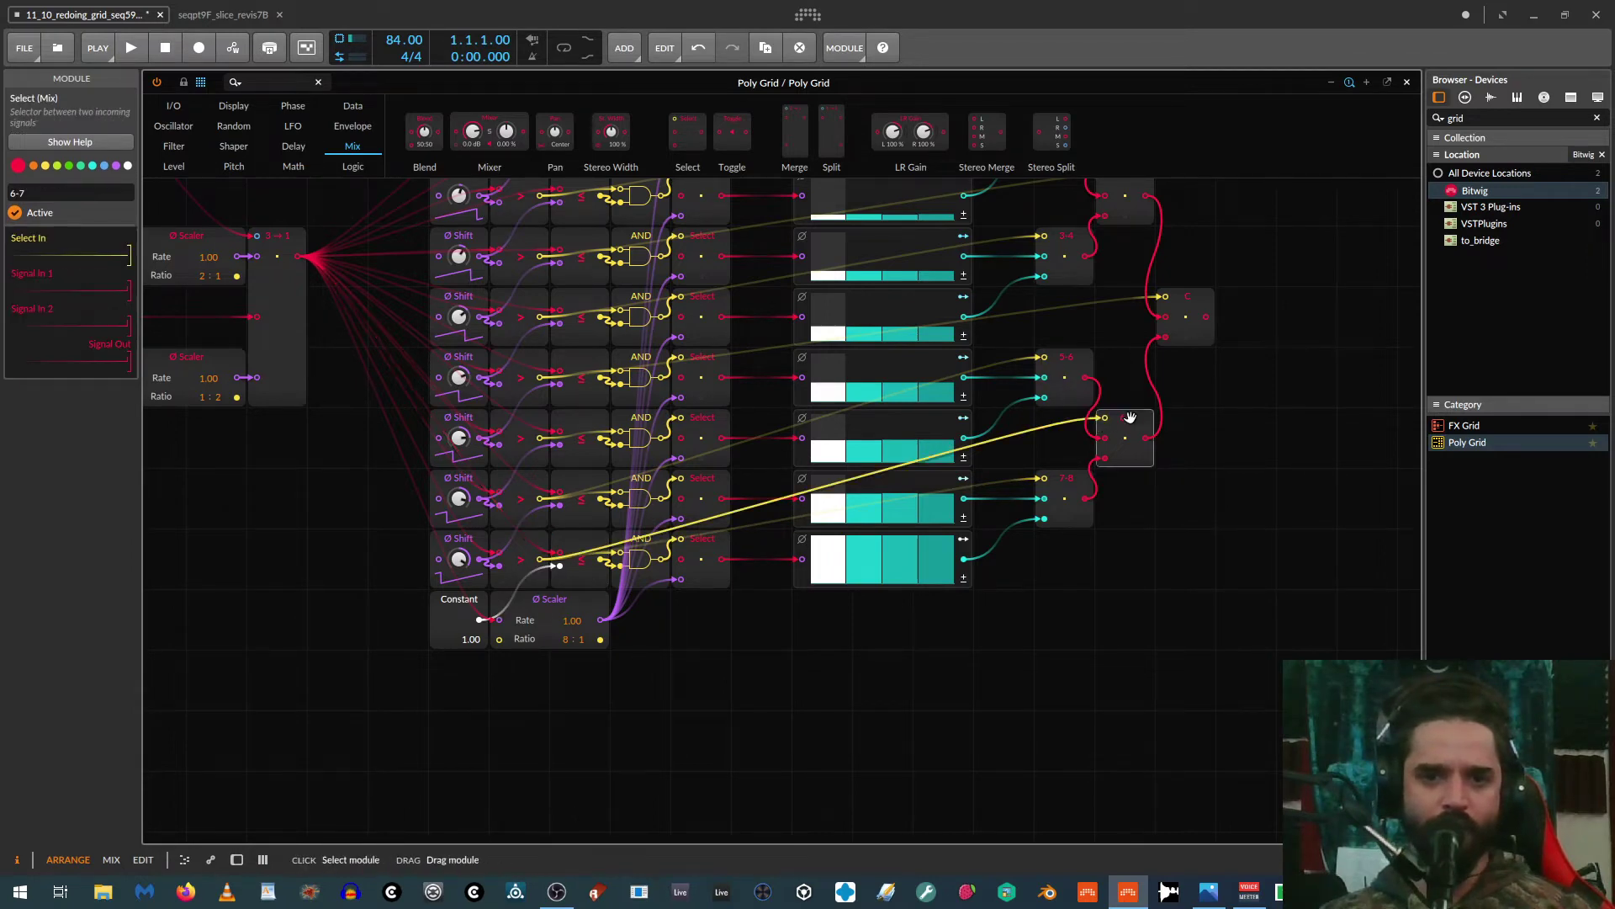
drag(1102, 416, 541, 503)
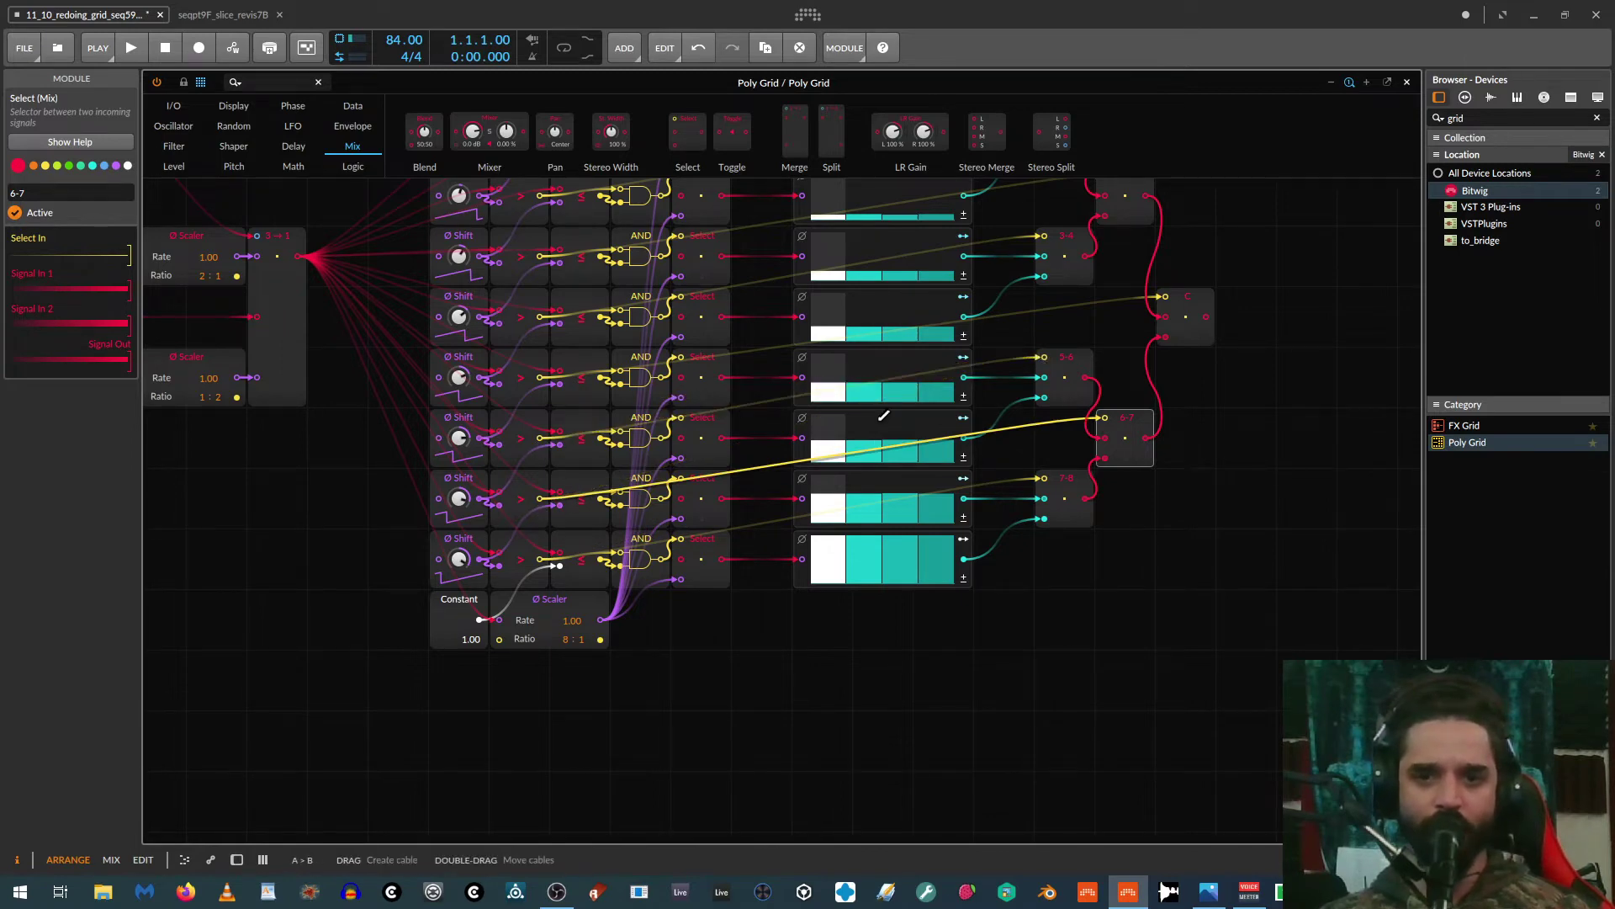
scroll(1162, 592, up, 2)
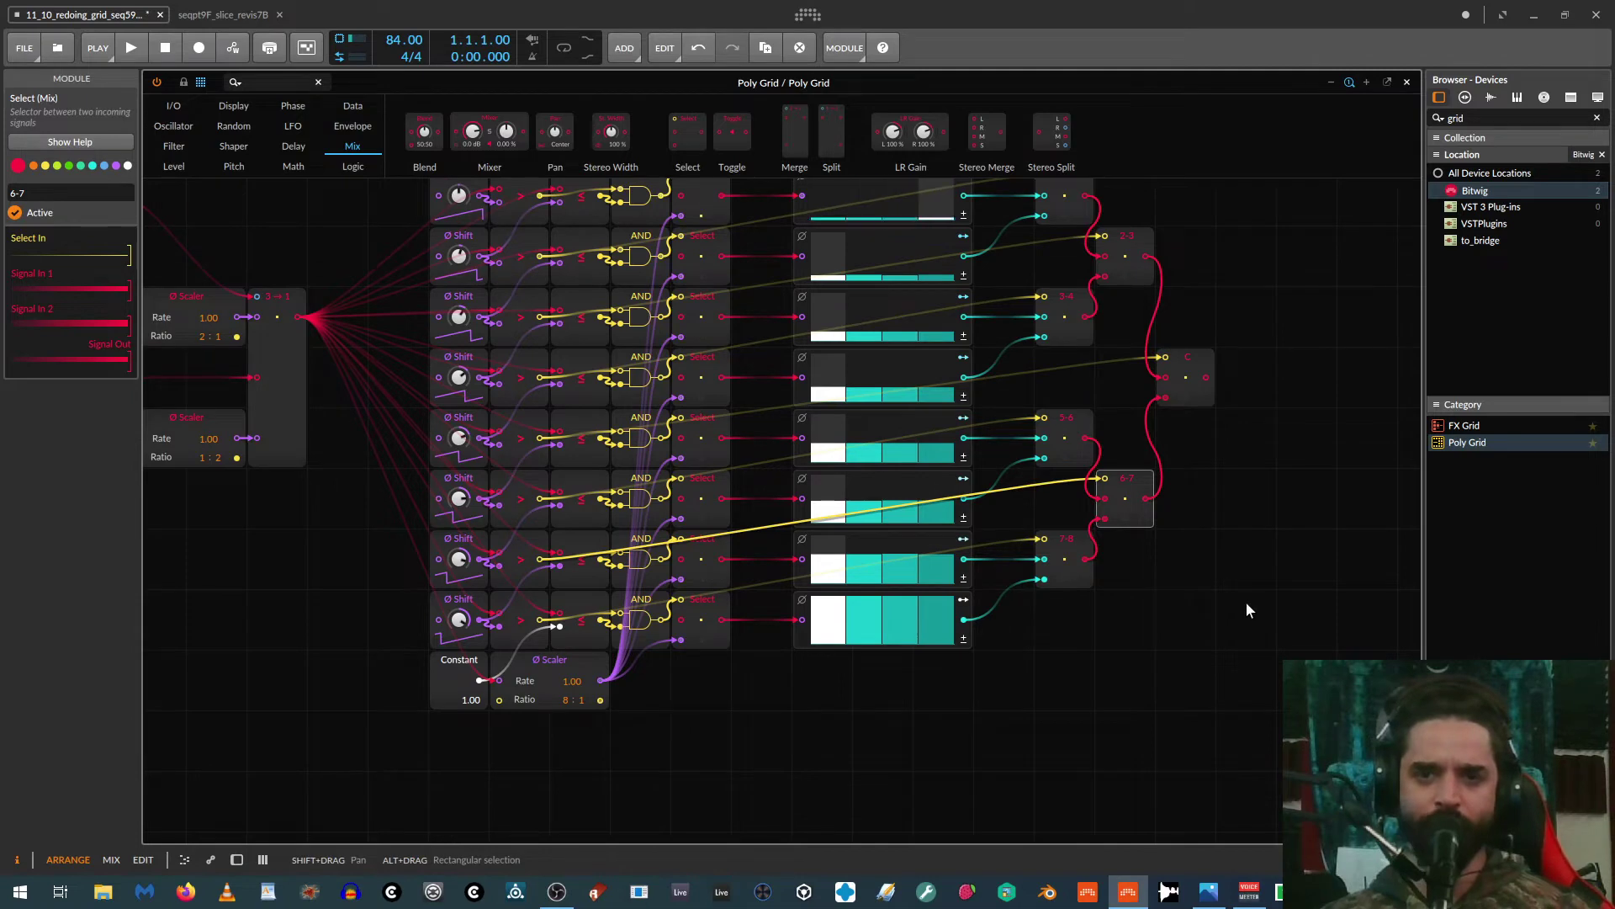
scroll(1245, 605, up, 4)
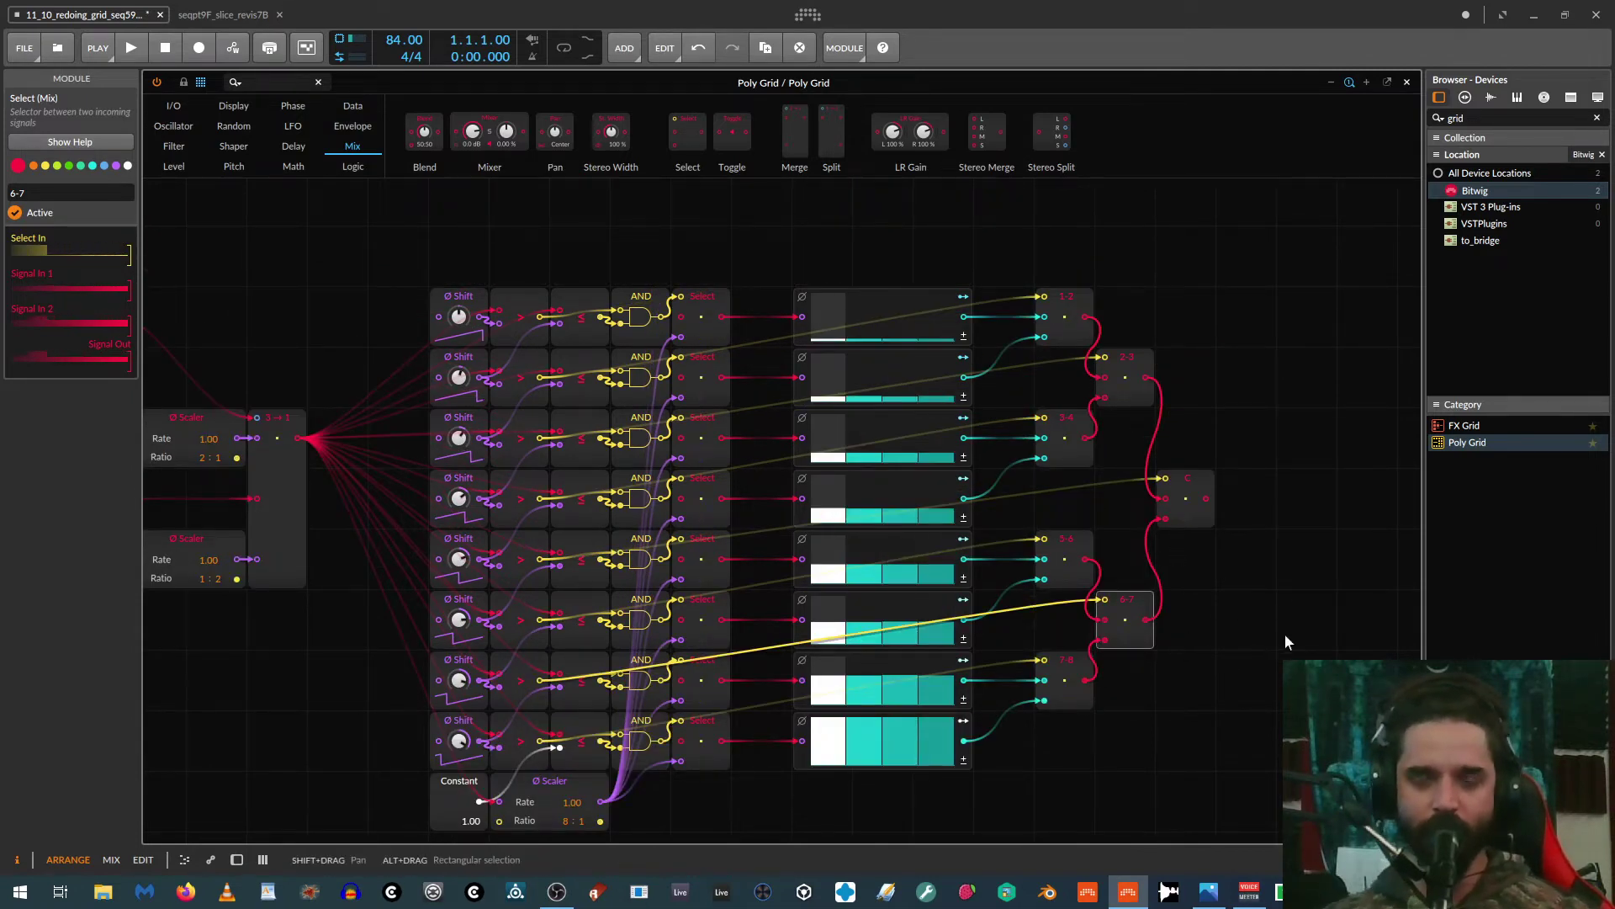
Step: Add an Oscilloscope display module beyond the C Select and widen it to about twice its default width
drag(1286, 641, 1004, 539)
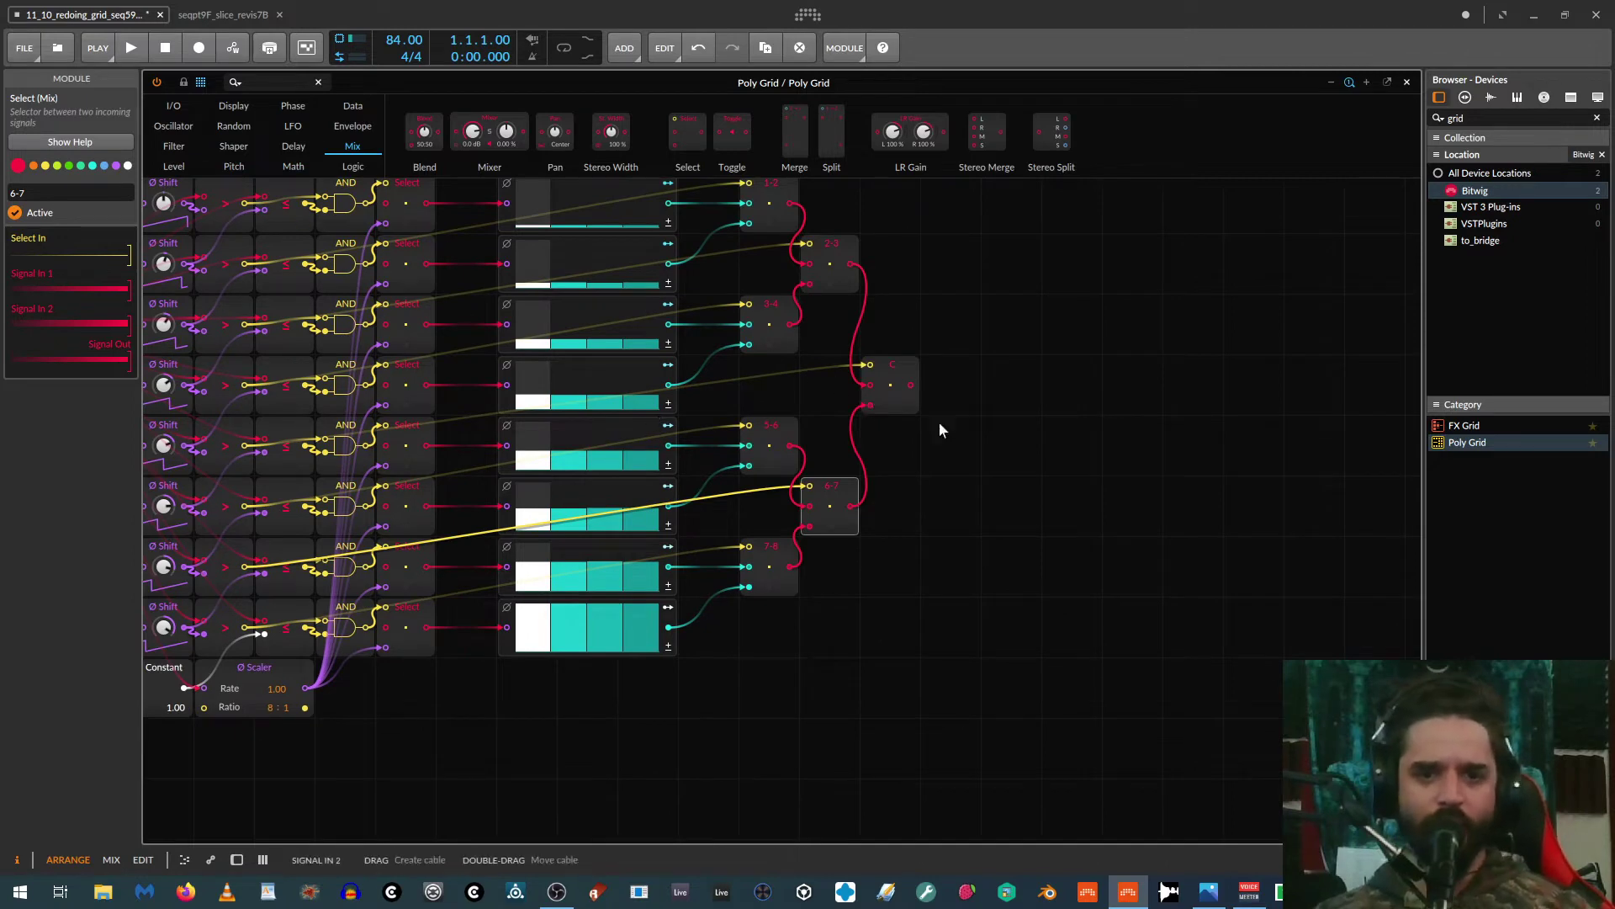
click(227, 109)
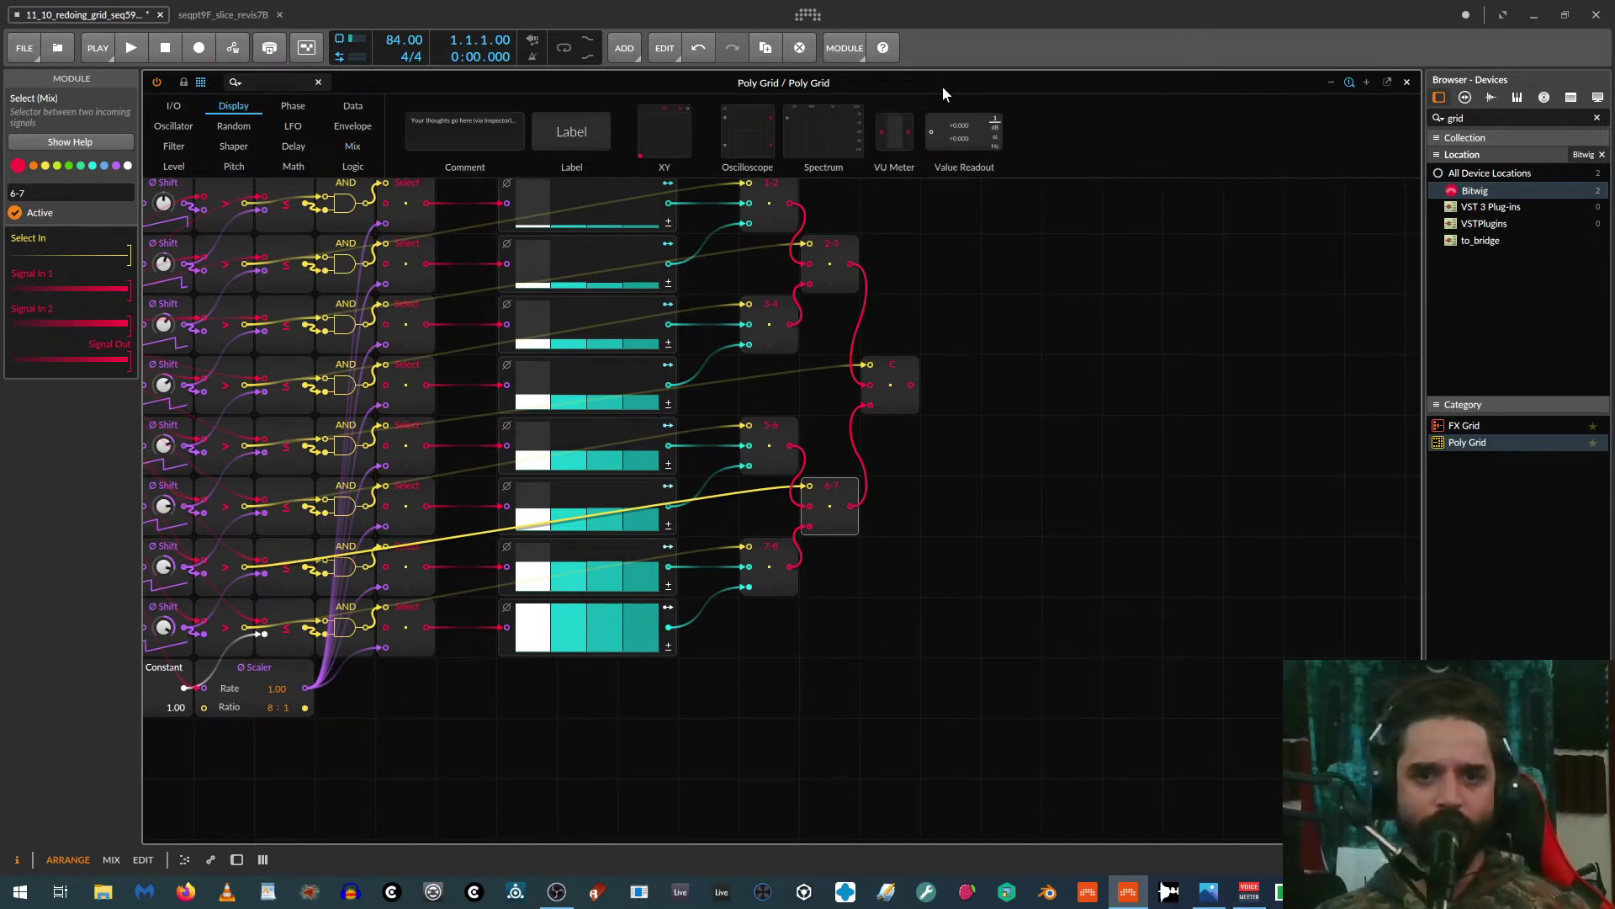
drag(747, 135, 1102, 354)
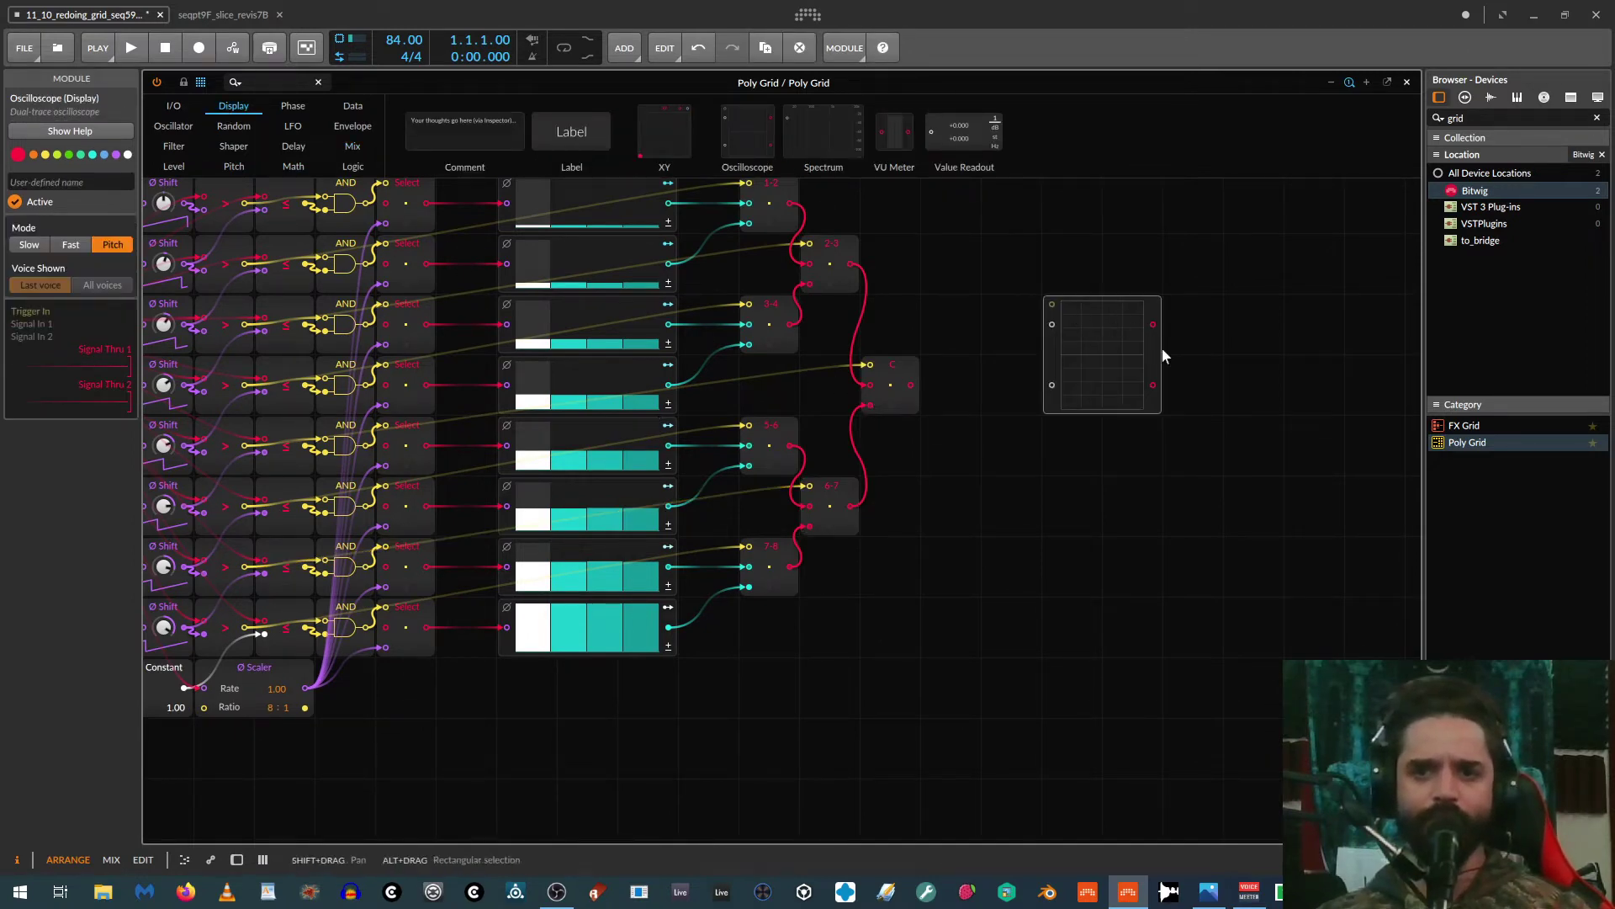
click(1164, 348)
drag(1159, 347, 1284, 357)
Step: Set the Oscilloscope to Slow mode and wire the C Select's output to its first signal input
click(1053, 357)
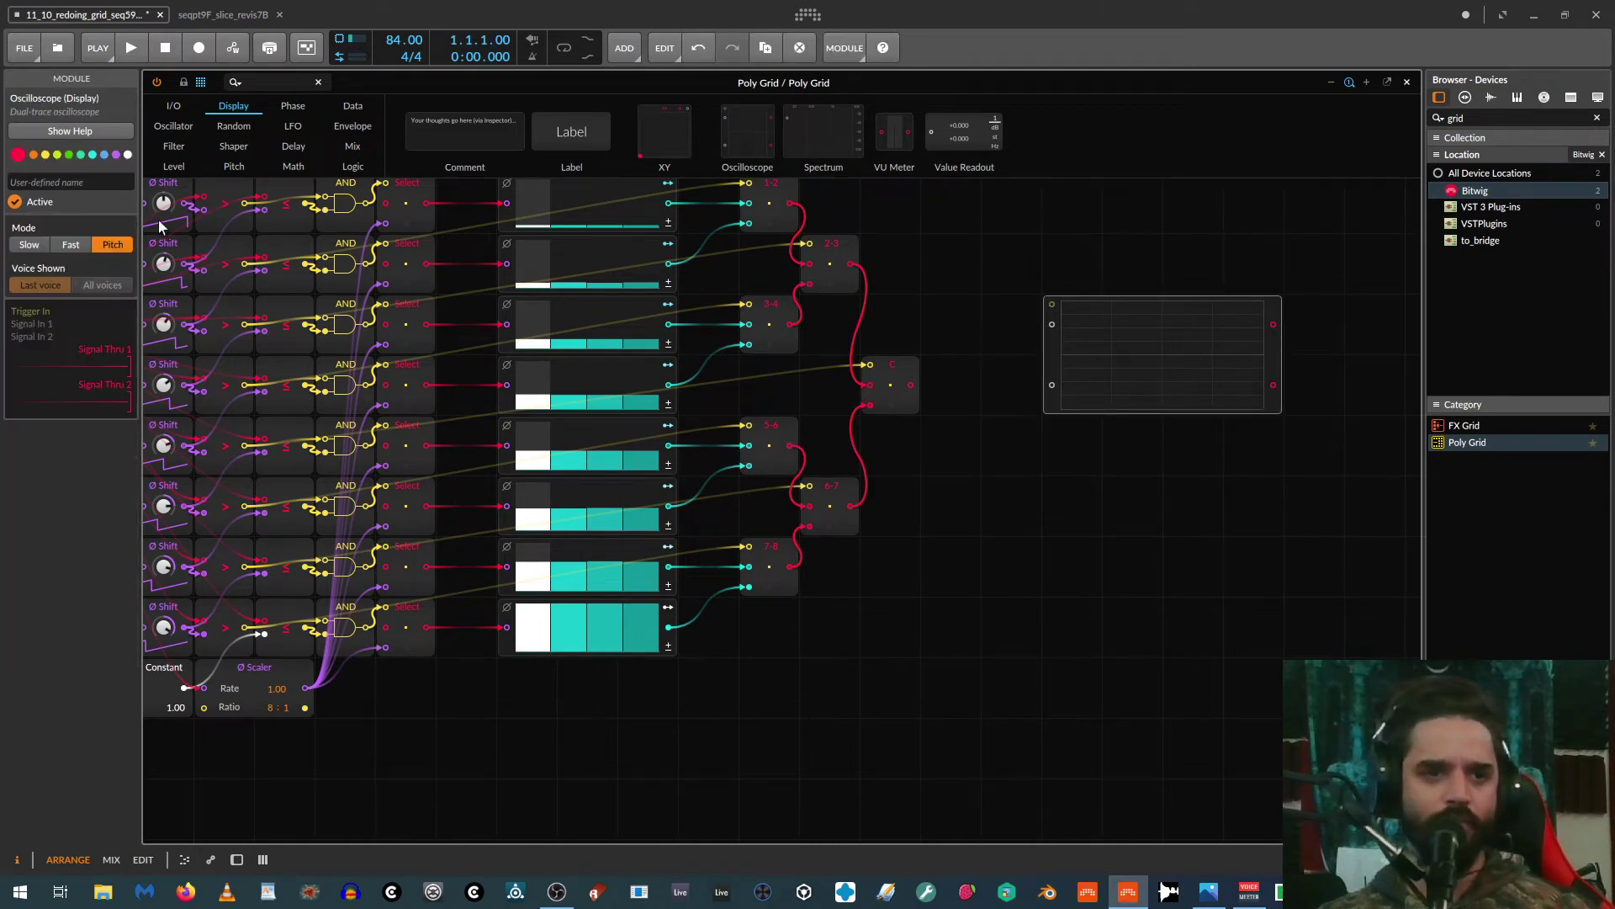
click(33, 244)
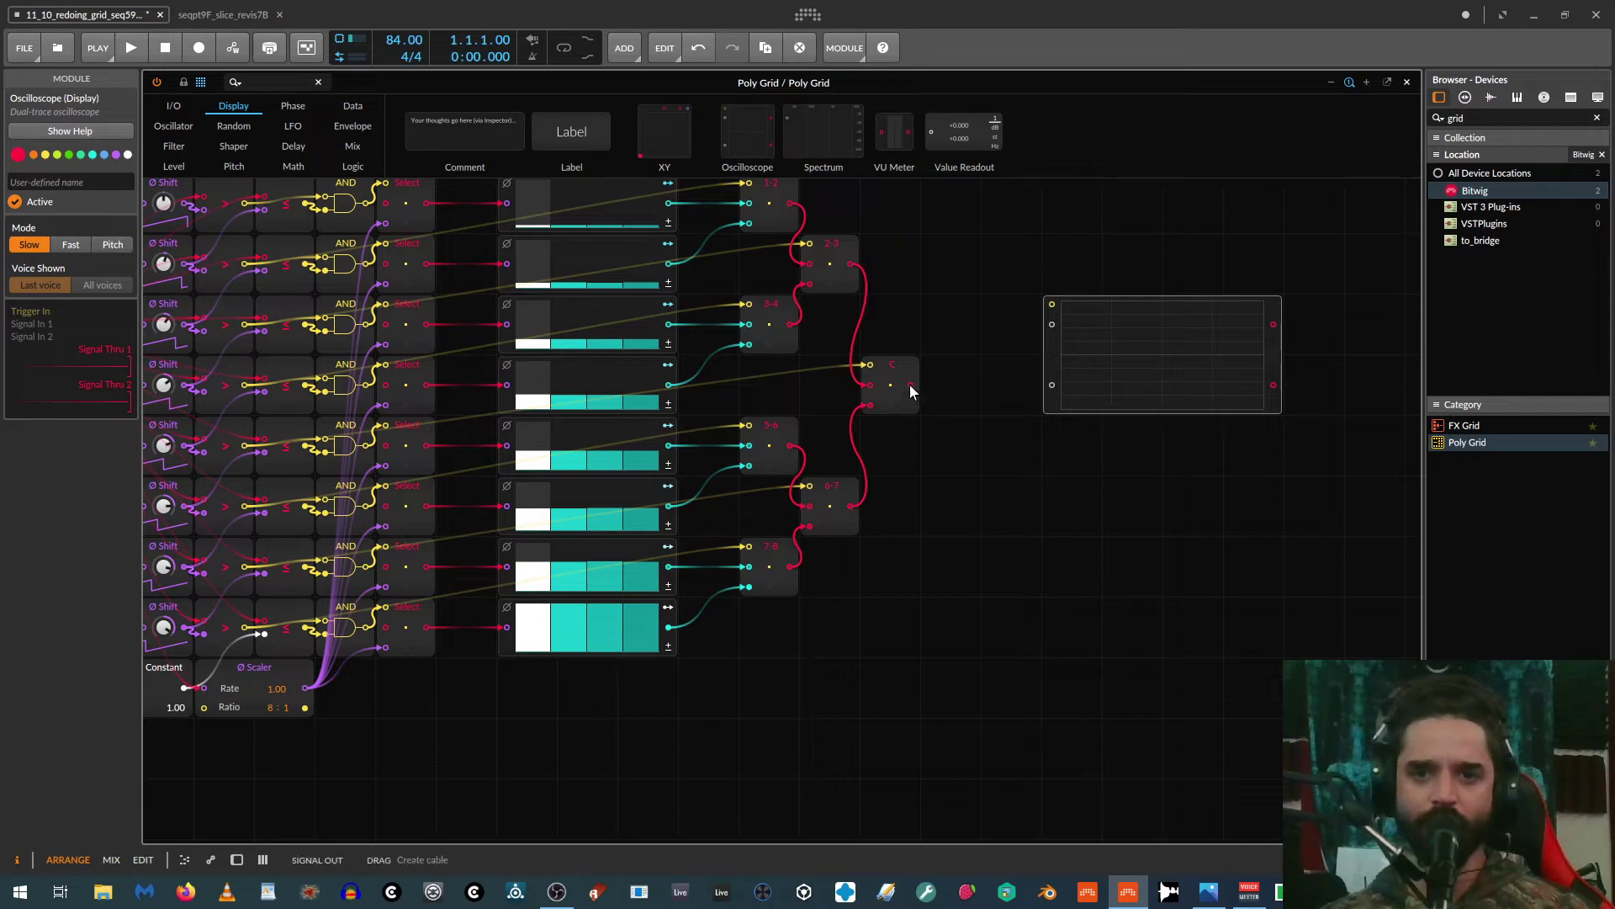
drag(1032, 331, 1052, 324)
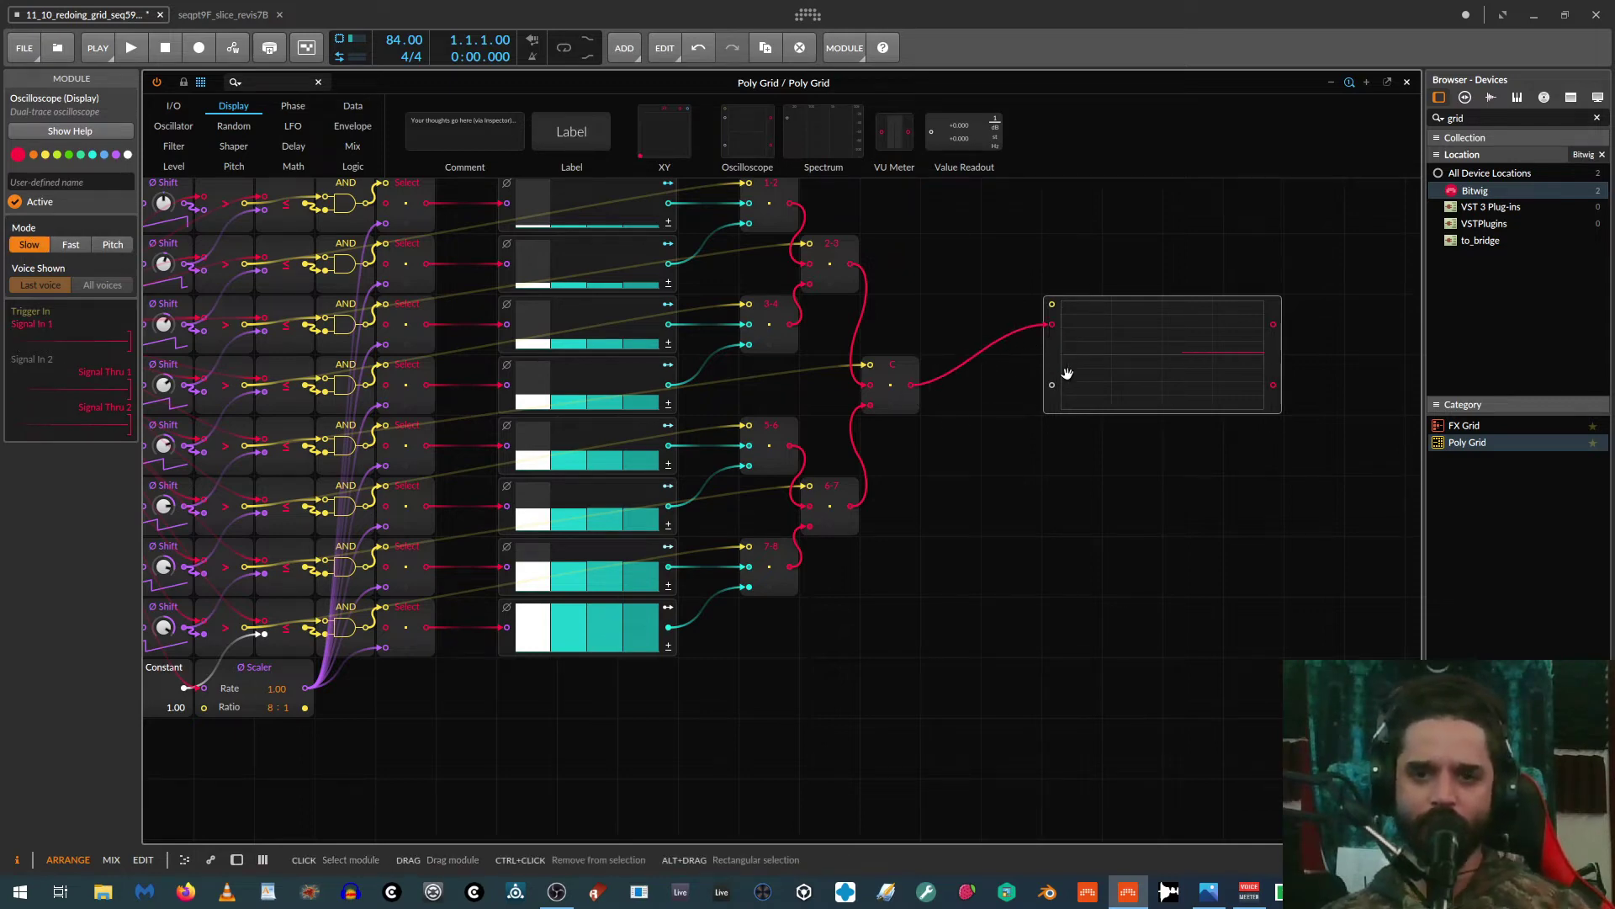
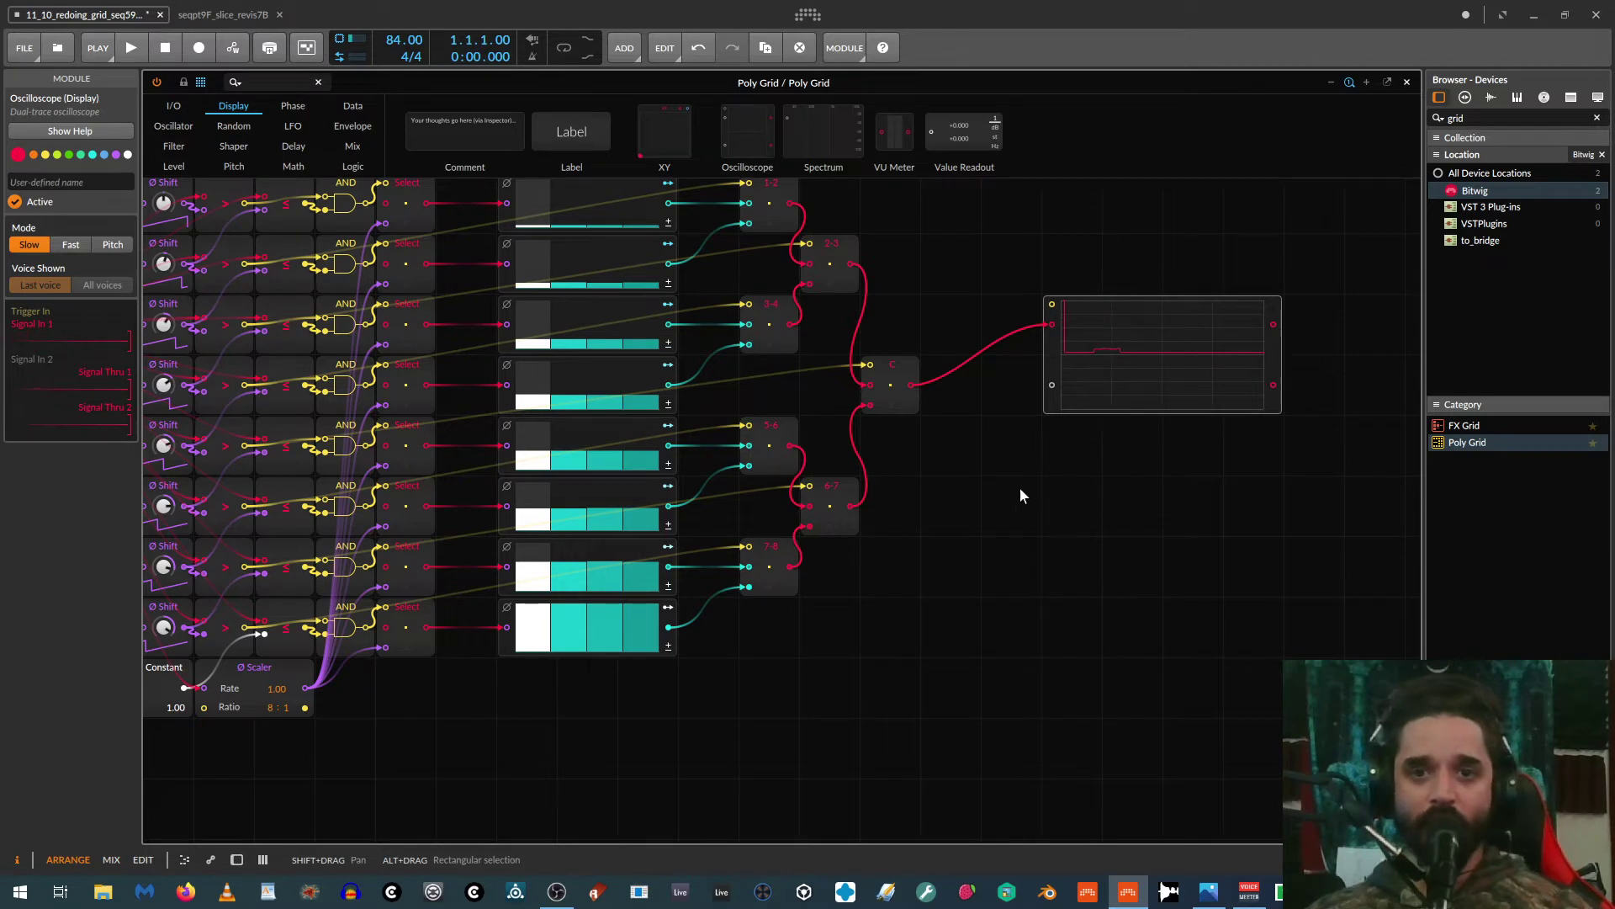
drag(1023, 497, 1253, 564)
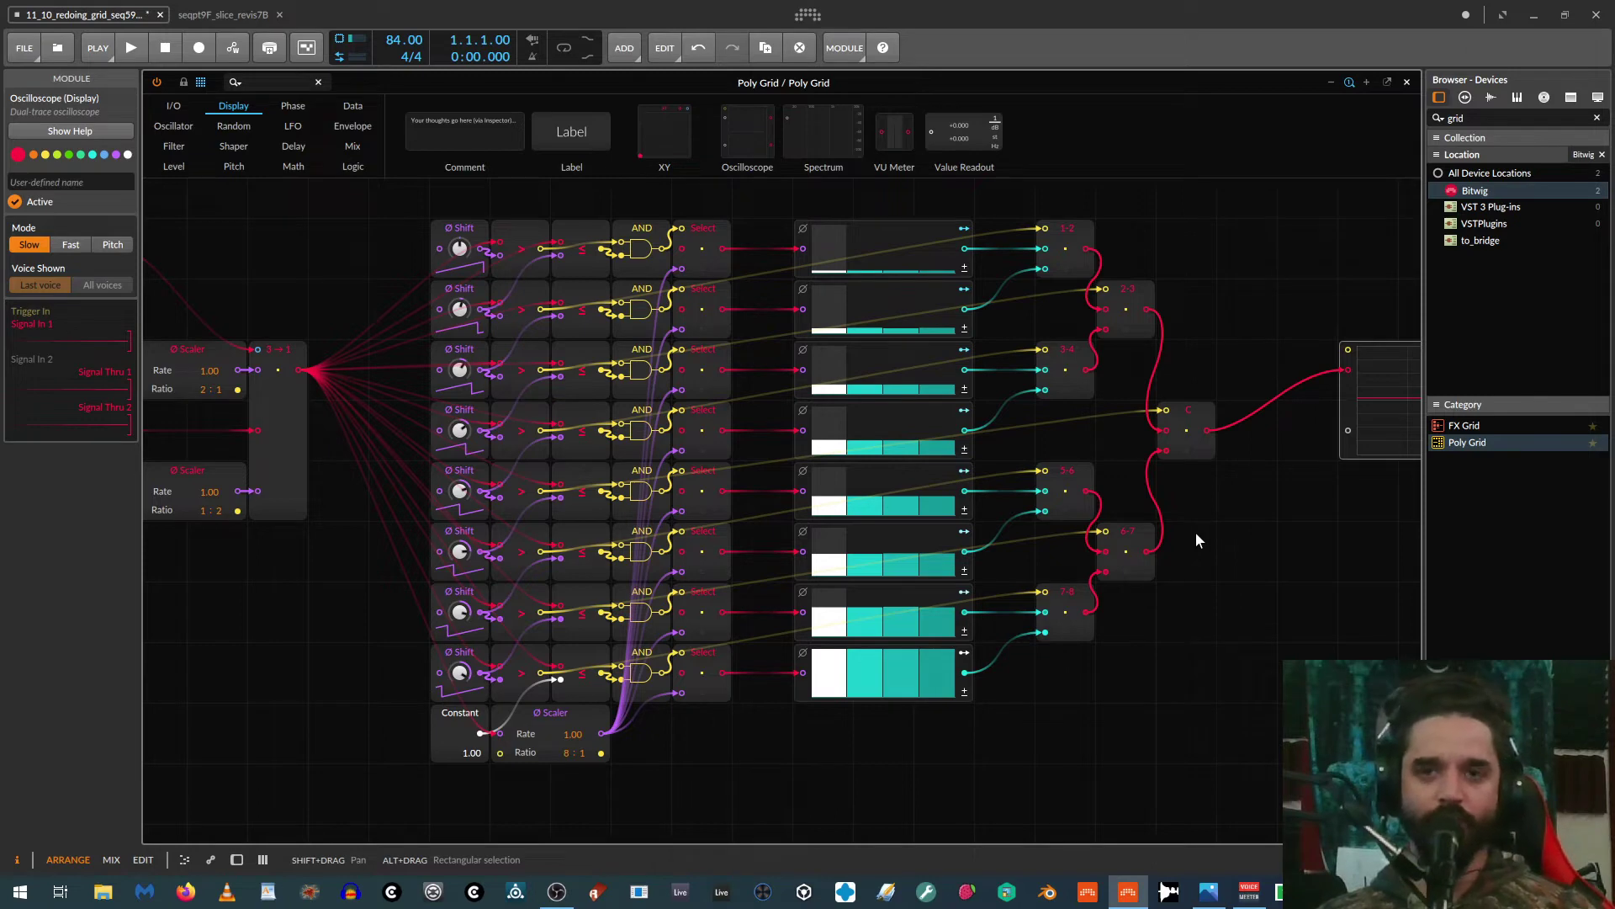
Step: Move the Timing value module to the open space above the first sequencer row
scroll(1197, 503, up, 3)
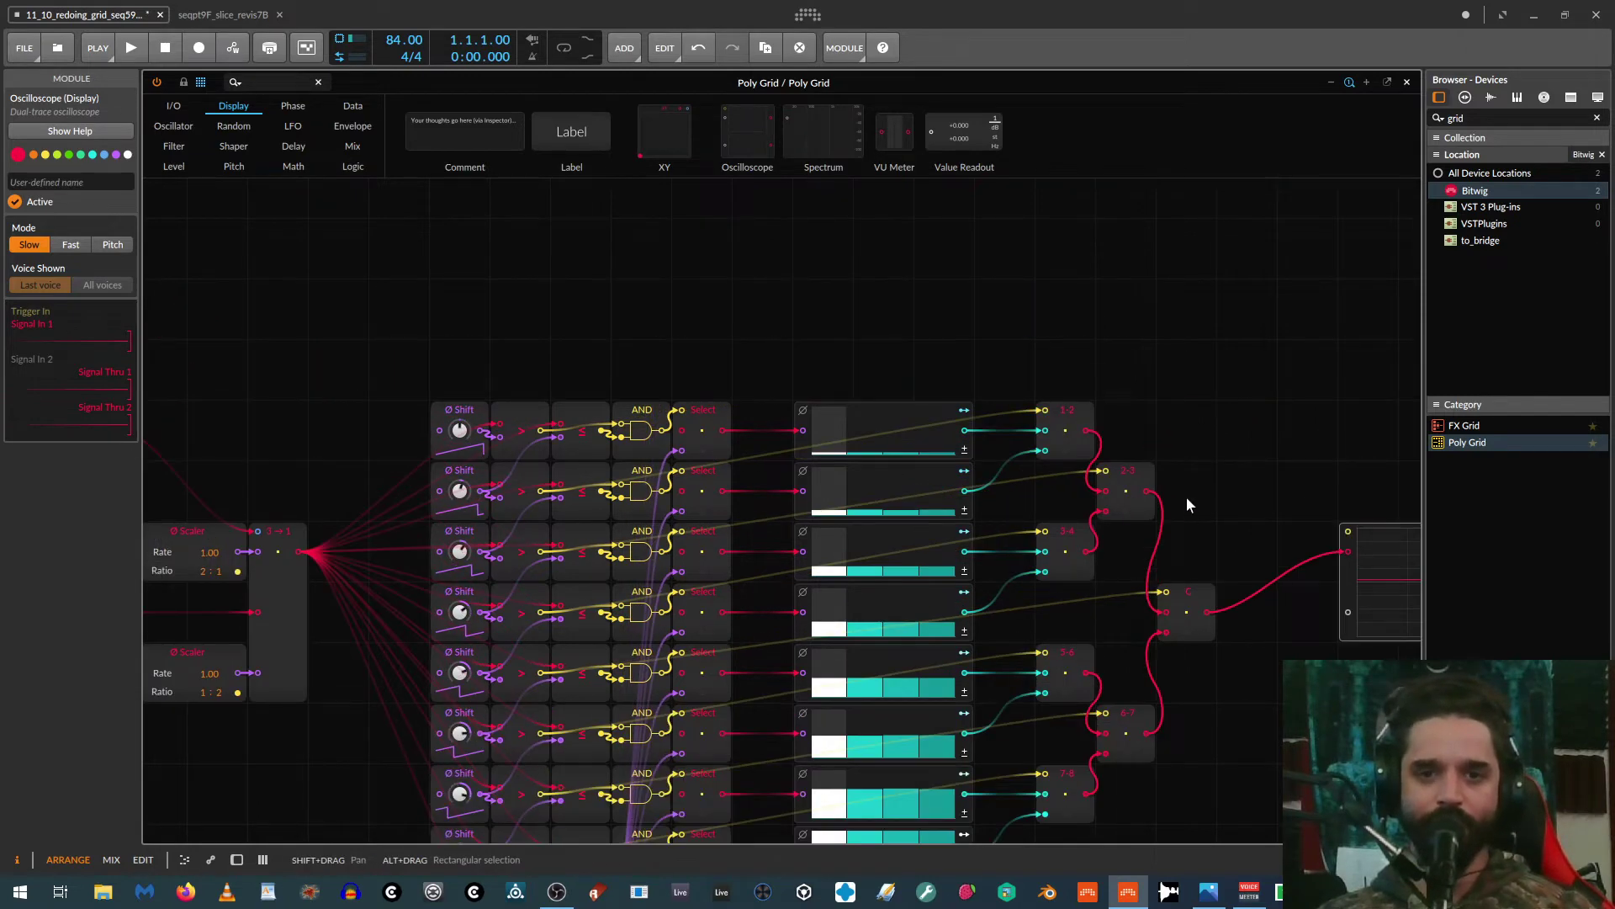
scroll(1185, 501, down, 3)
scroll(1183, 499, up, 4)
drag(512, 346, 1216, 378)
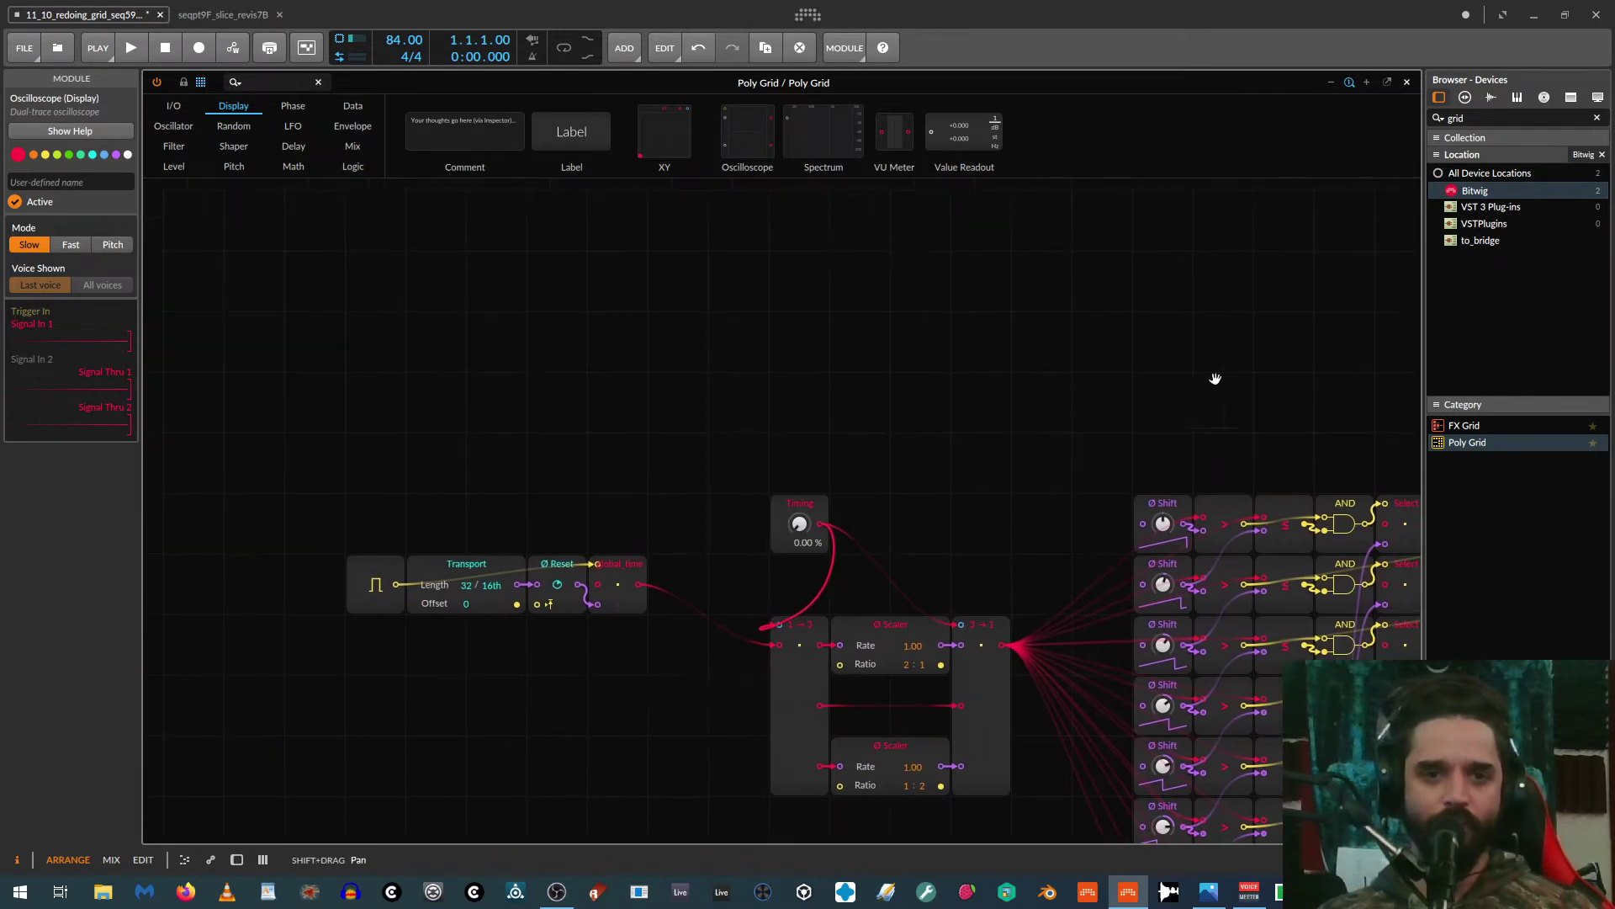
drag(810, 504, 1218, 387)
drag(1277, 350, 596, 313)
scroll(897, 380, down, 2)
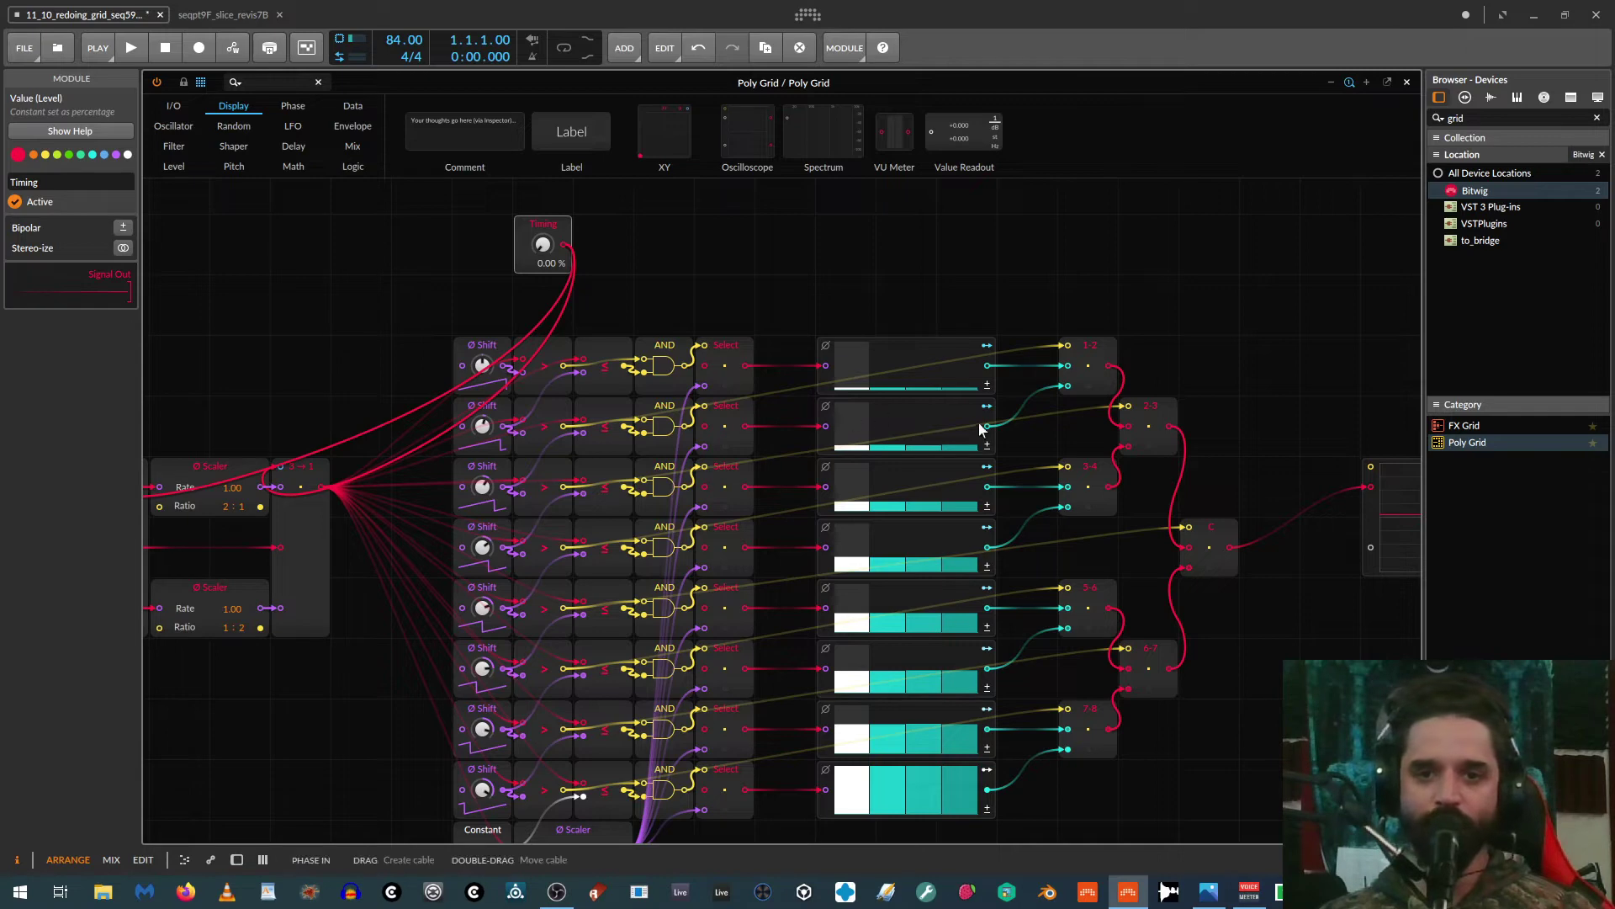
Step: Move the Oscilloscope down below the sequencer rows, clear of the Select tree
scroll(920, 583, down, 3)
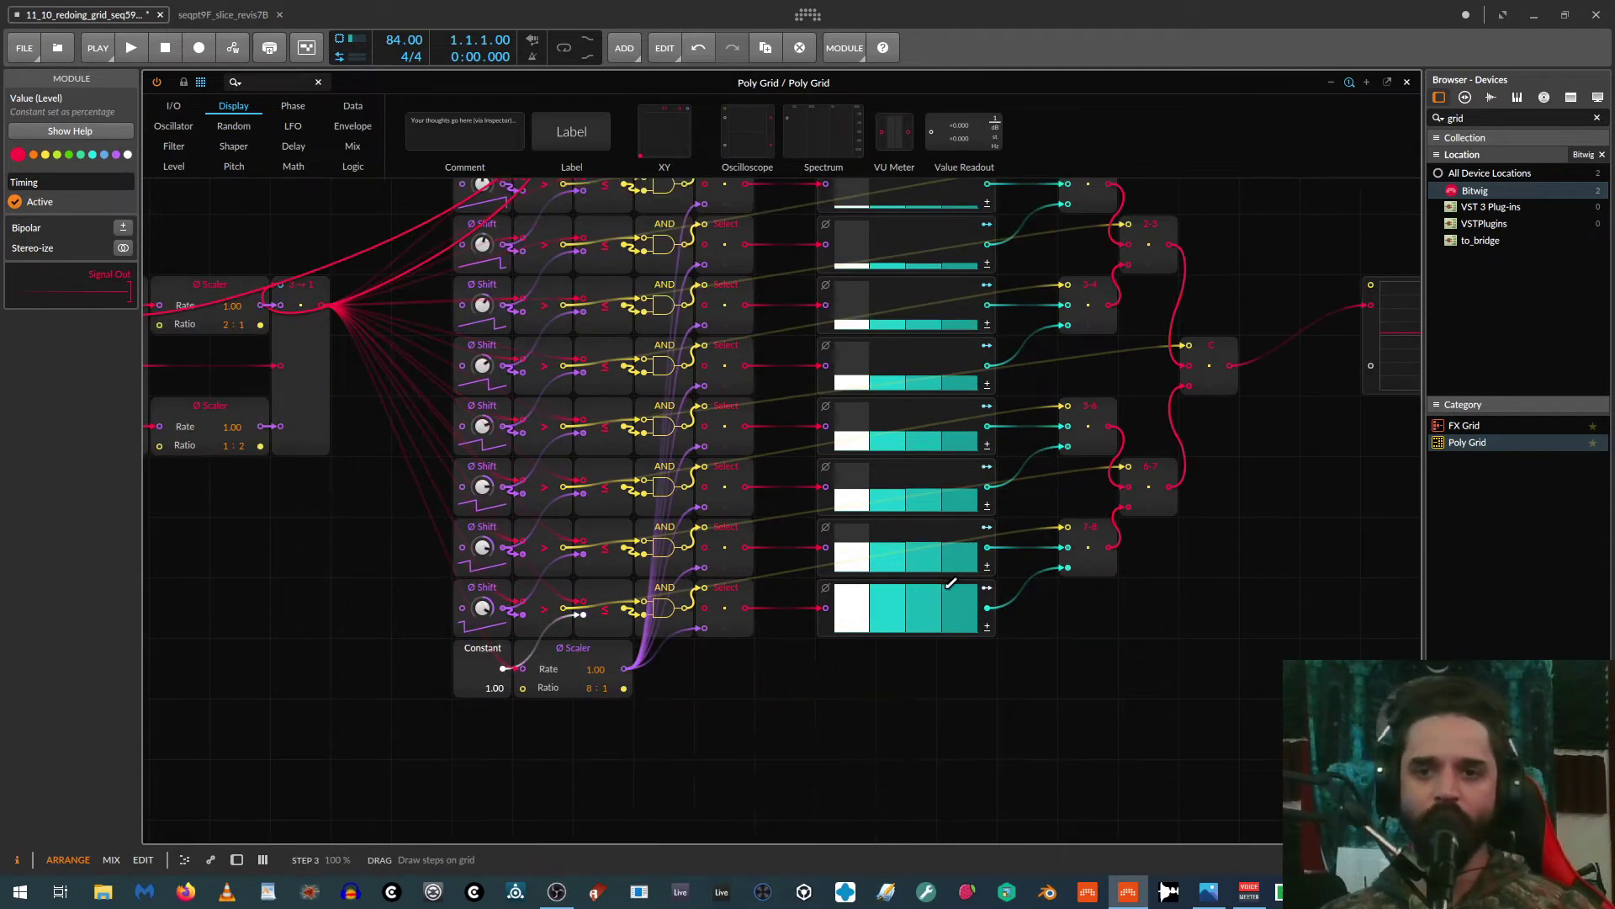
scroll(1208, 560, up, 1)
drag(1326, 607, 785, 654)
drag(829, 470, 830, 831)
drag(848, 504, 986, 556)
Step: Move the seven merging Select modules together farther from the Steps modules, leaving a wide gap between them
drag(669, 263, 882, 745)
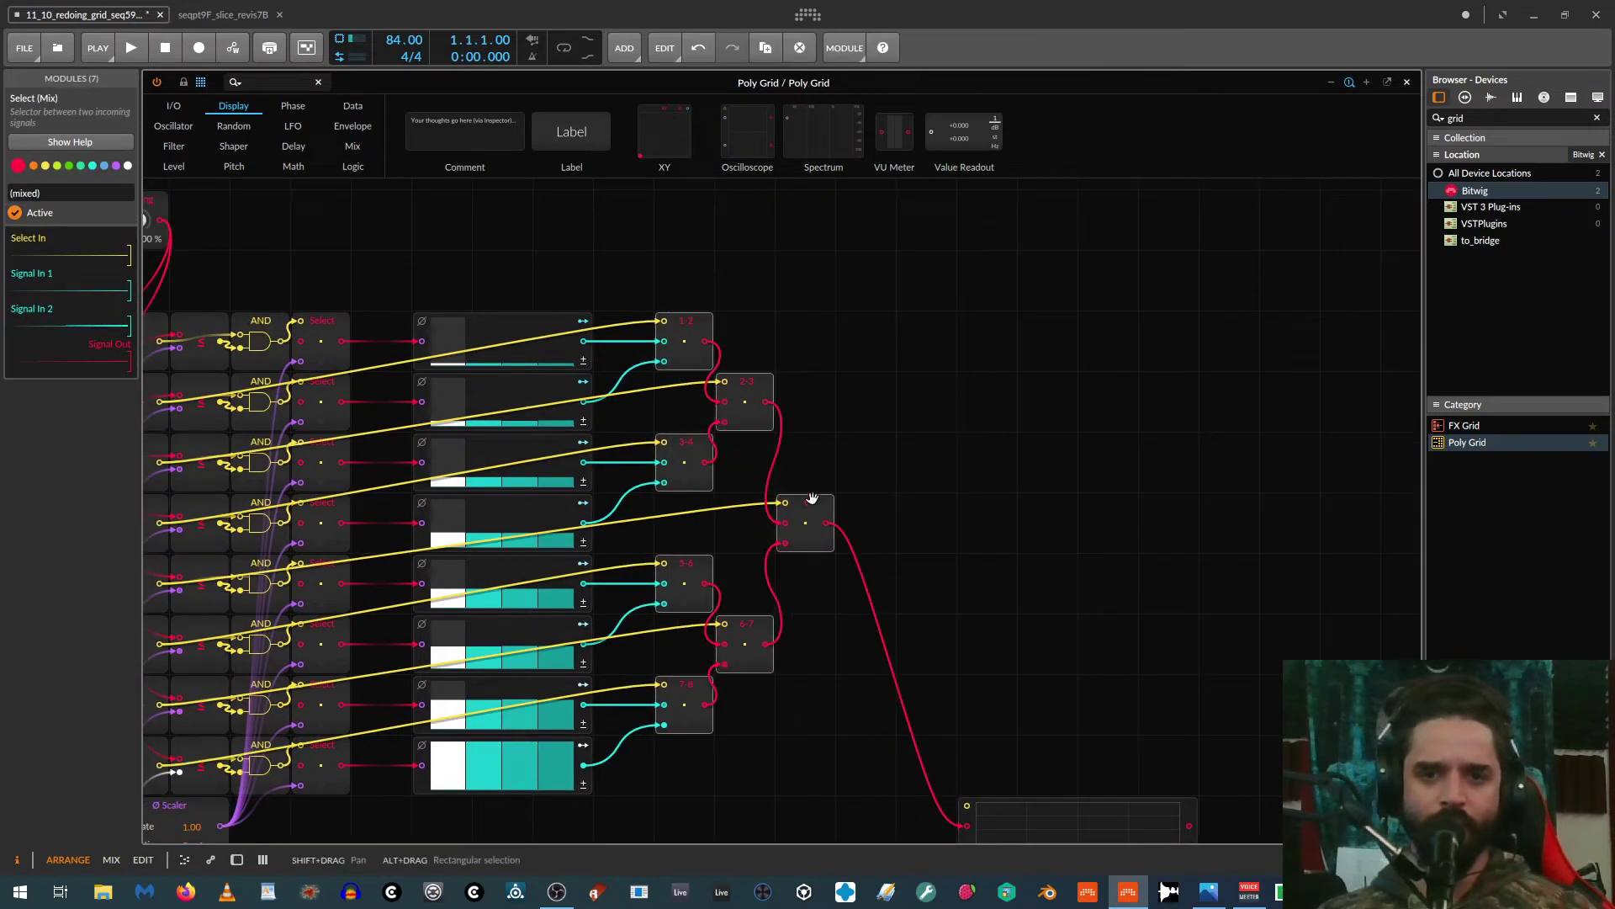
drag(802, 535, 1288, 535)
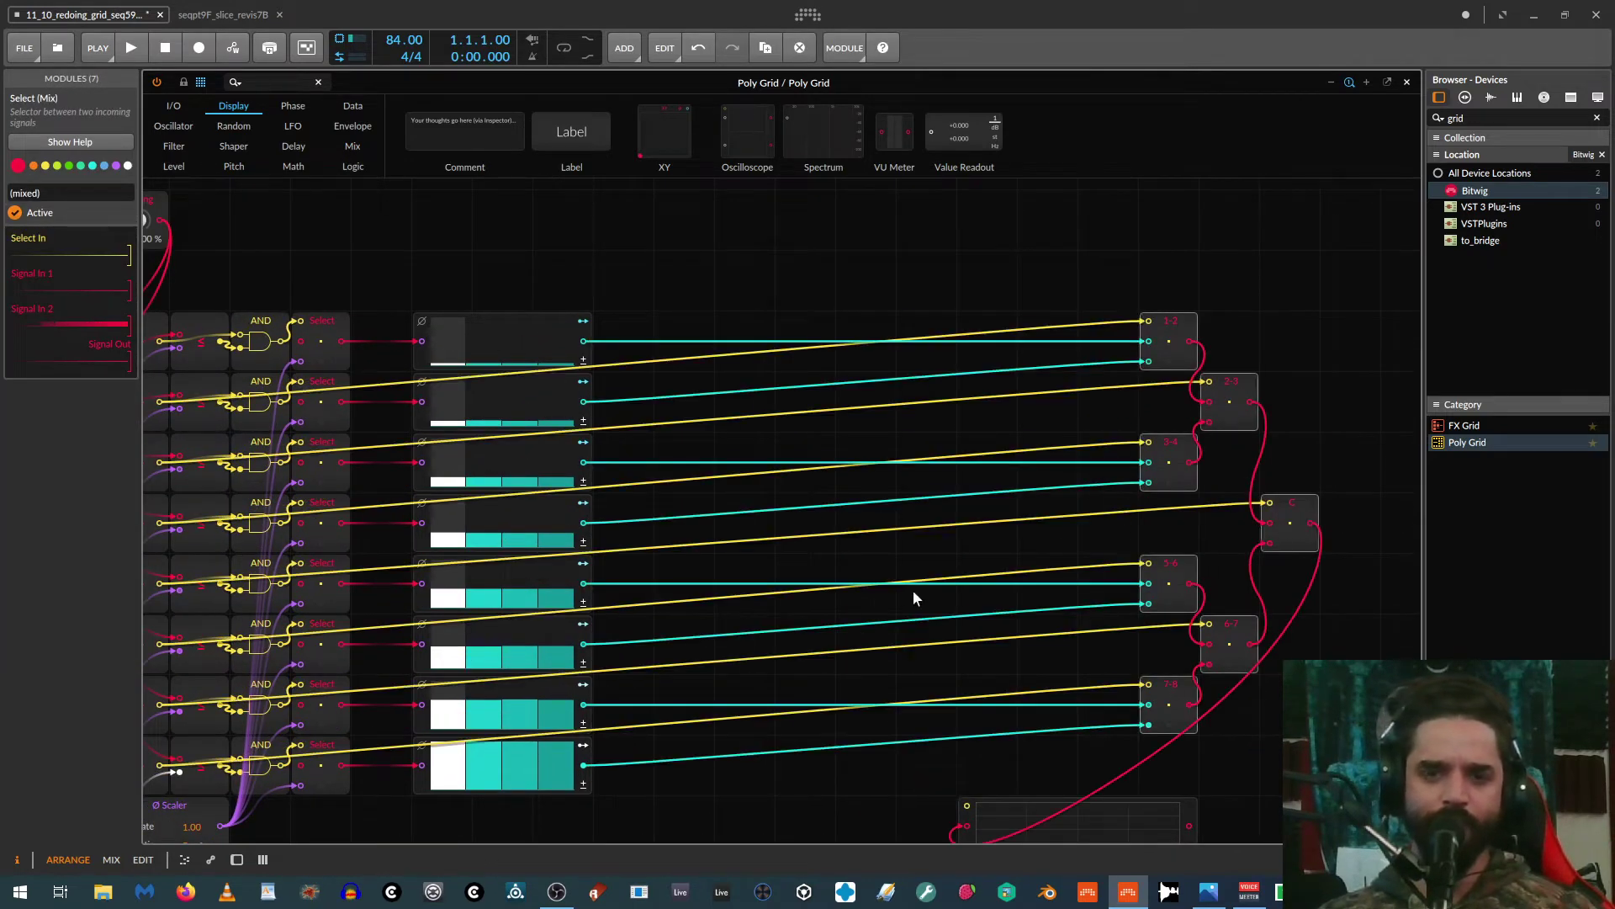
drag(1085, 283, 1388, 757)
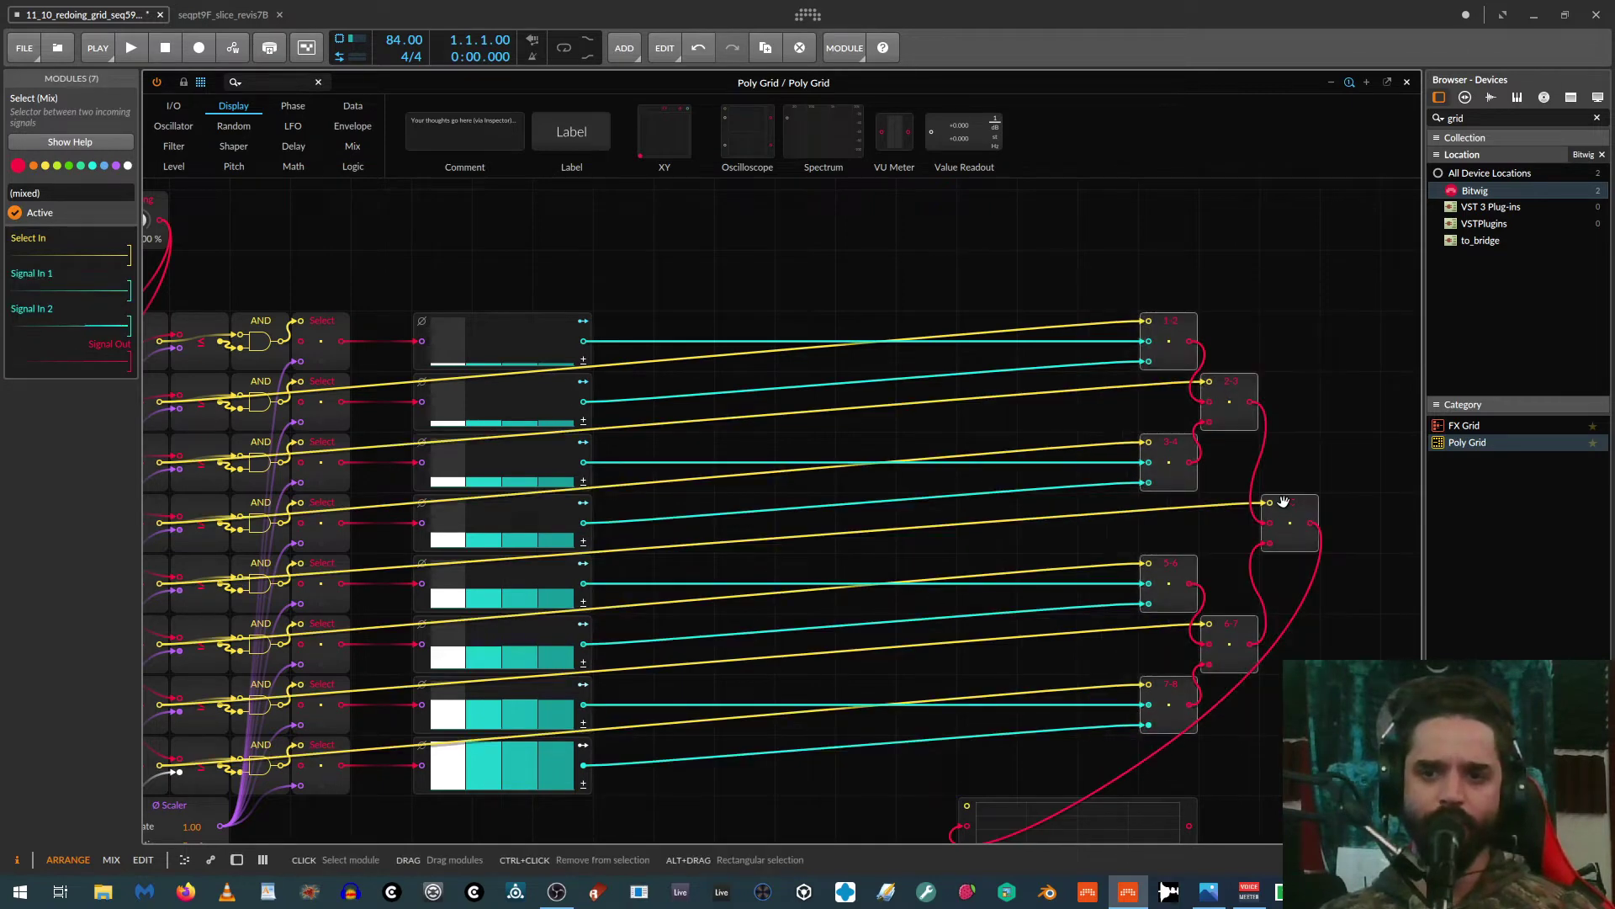
drag(752, 747, 1299, 405)
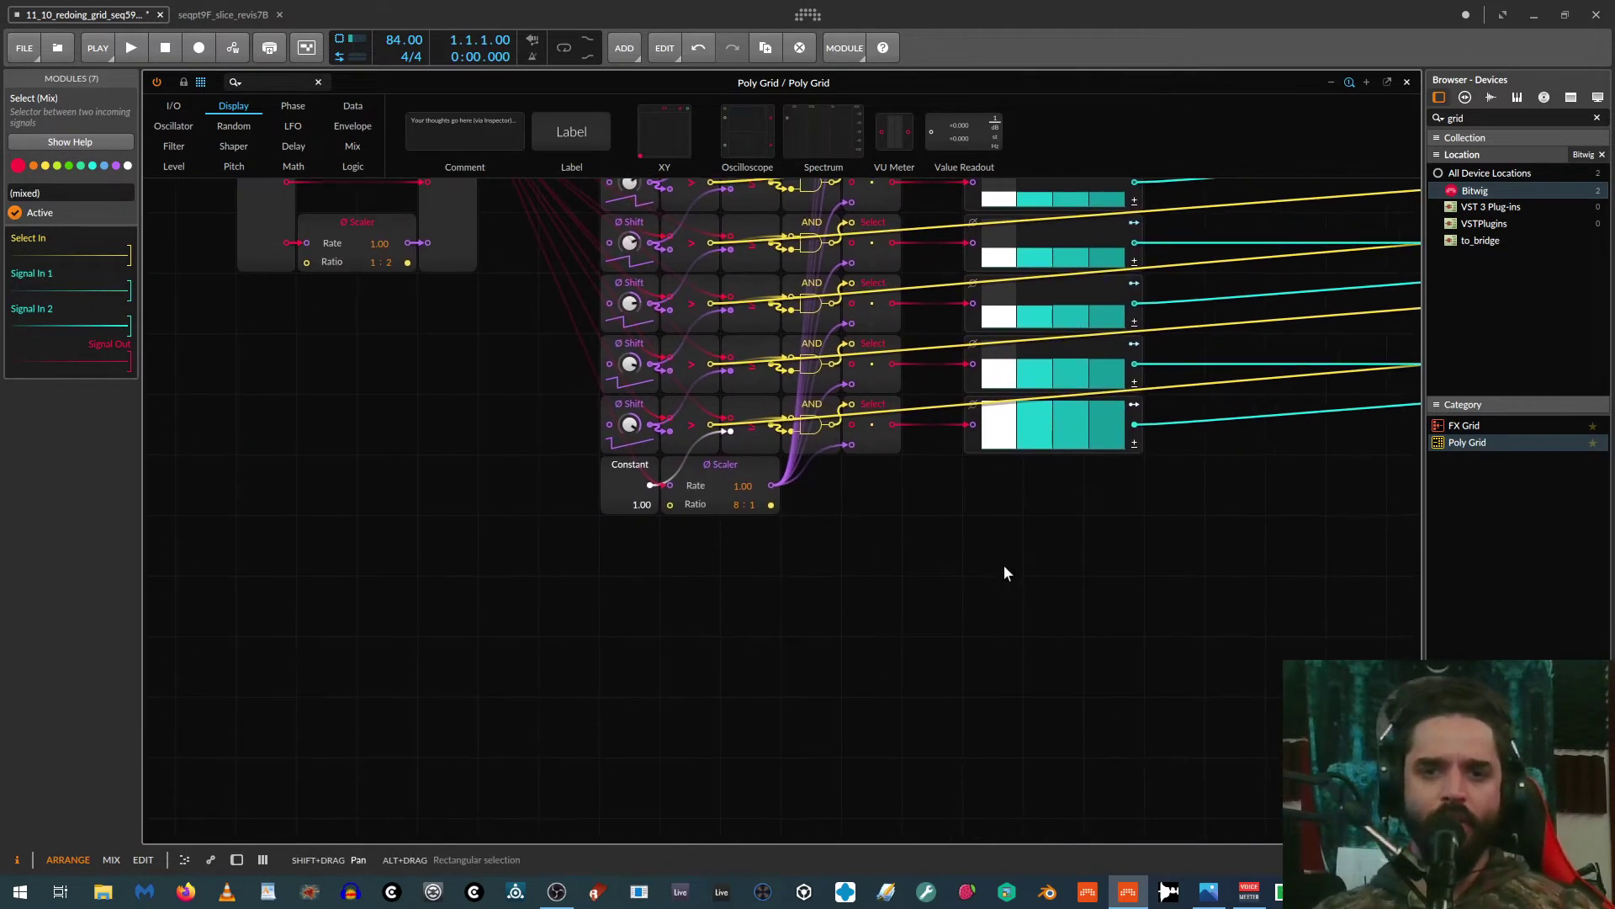
drag(1085, 486, 750, 578)
scroll(801, 635, down, 1)
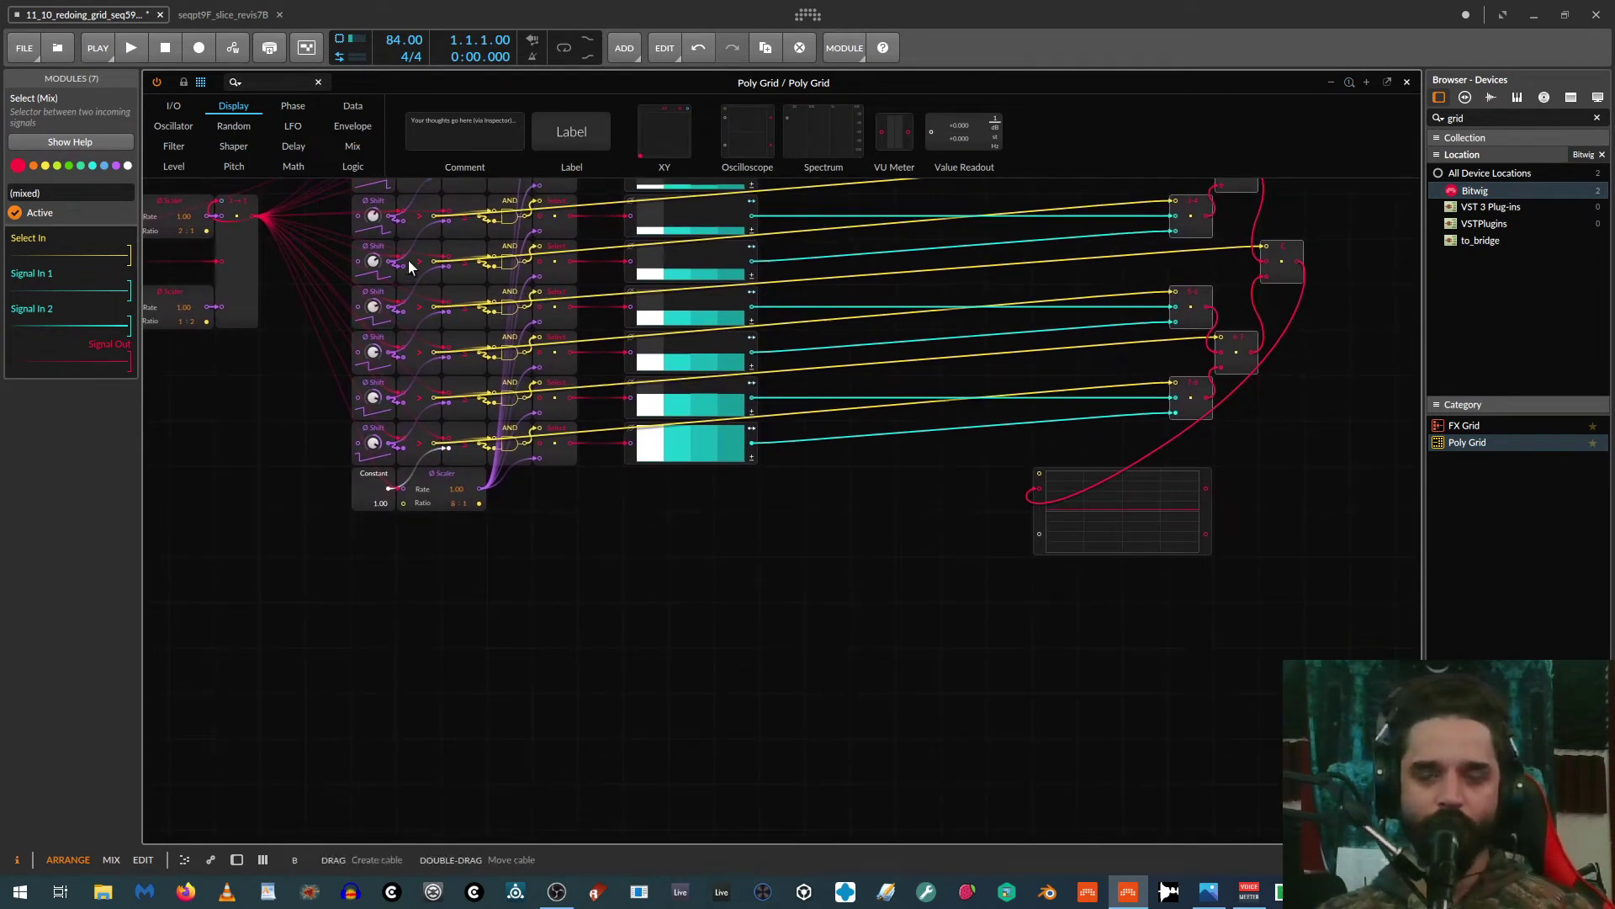
scroll(681, 452, up, 3)
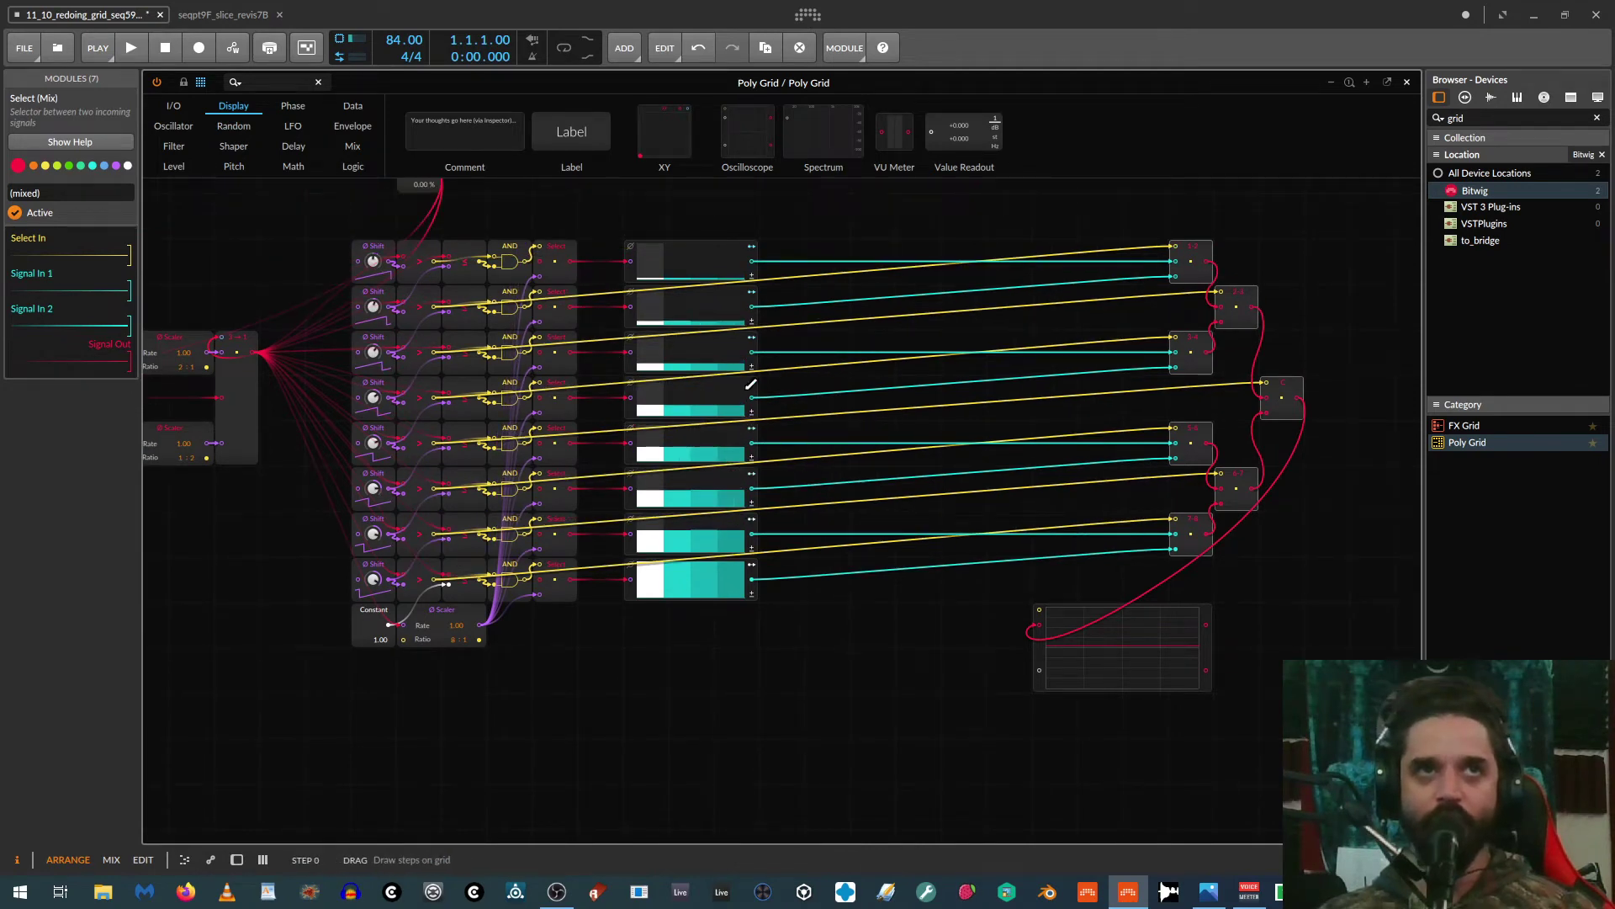
click(633, 280)
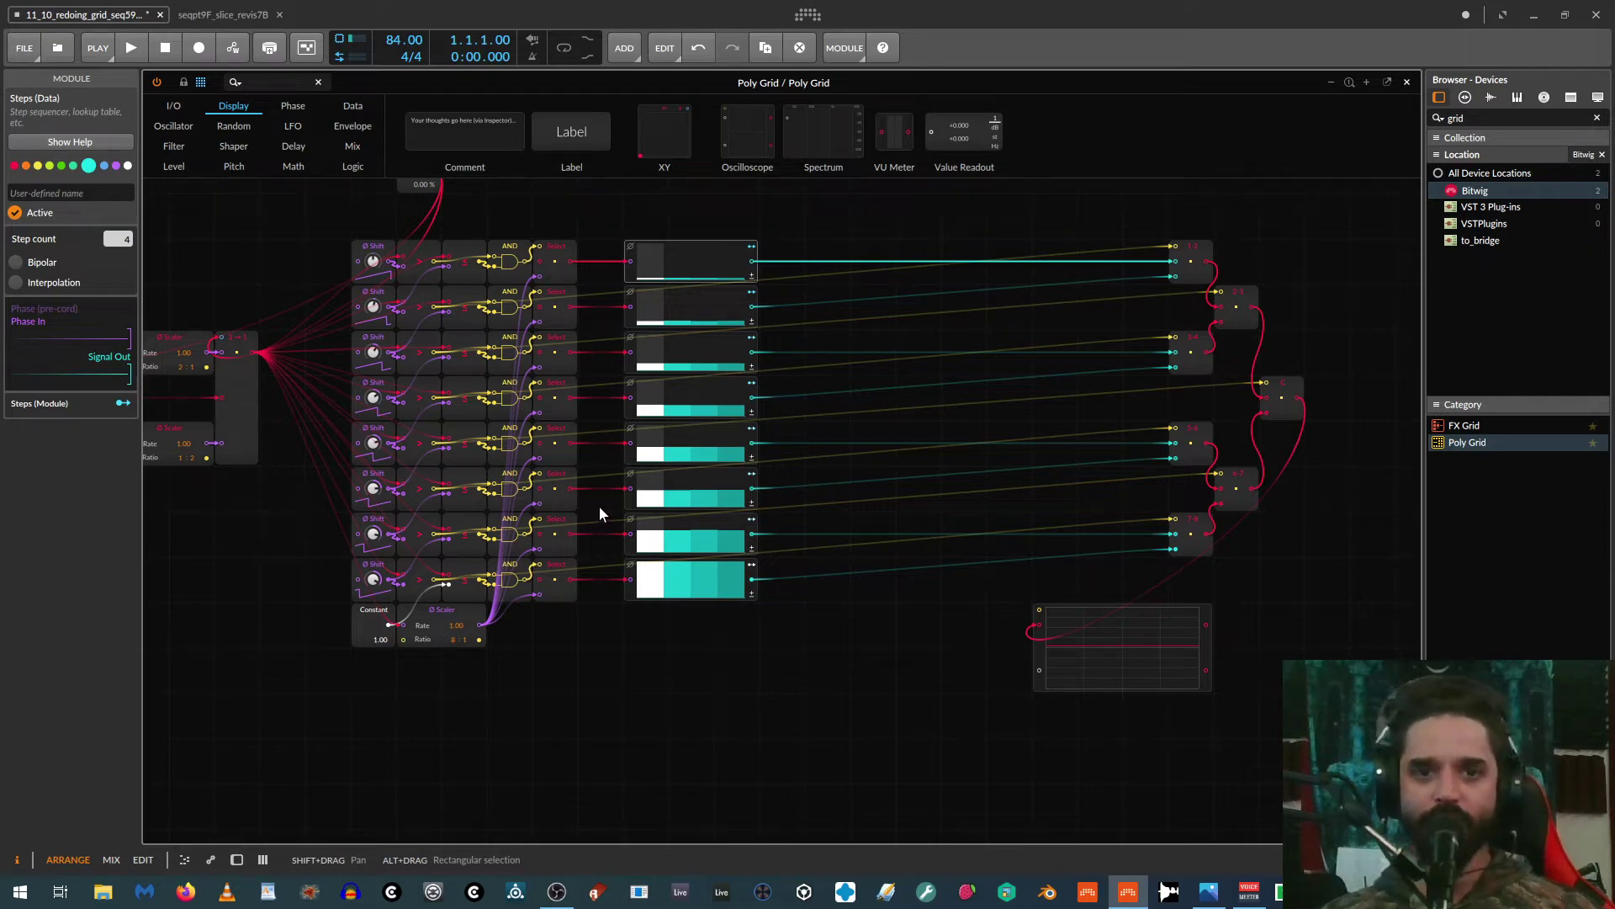
Step: Add a Merge module in the empty area below the Steps modules and set its In Ports to 4
click(352, 147)
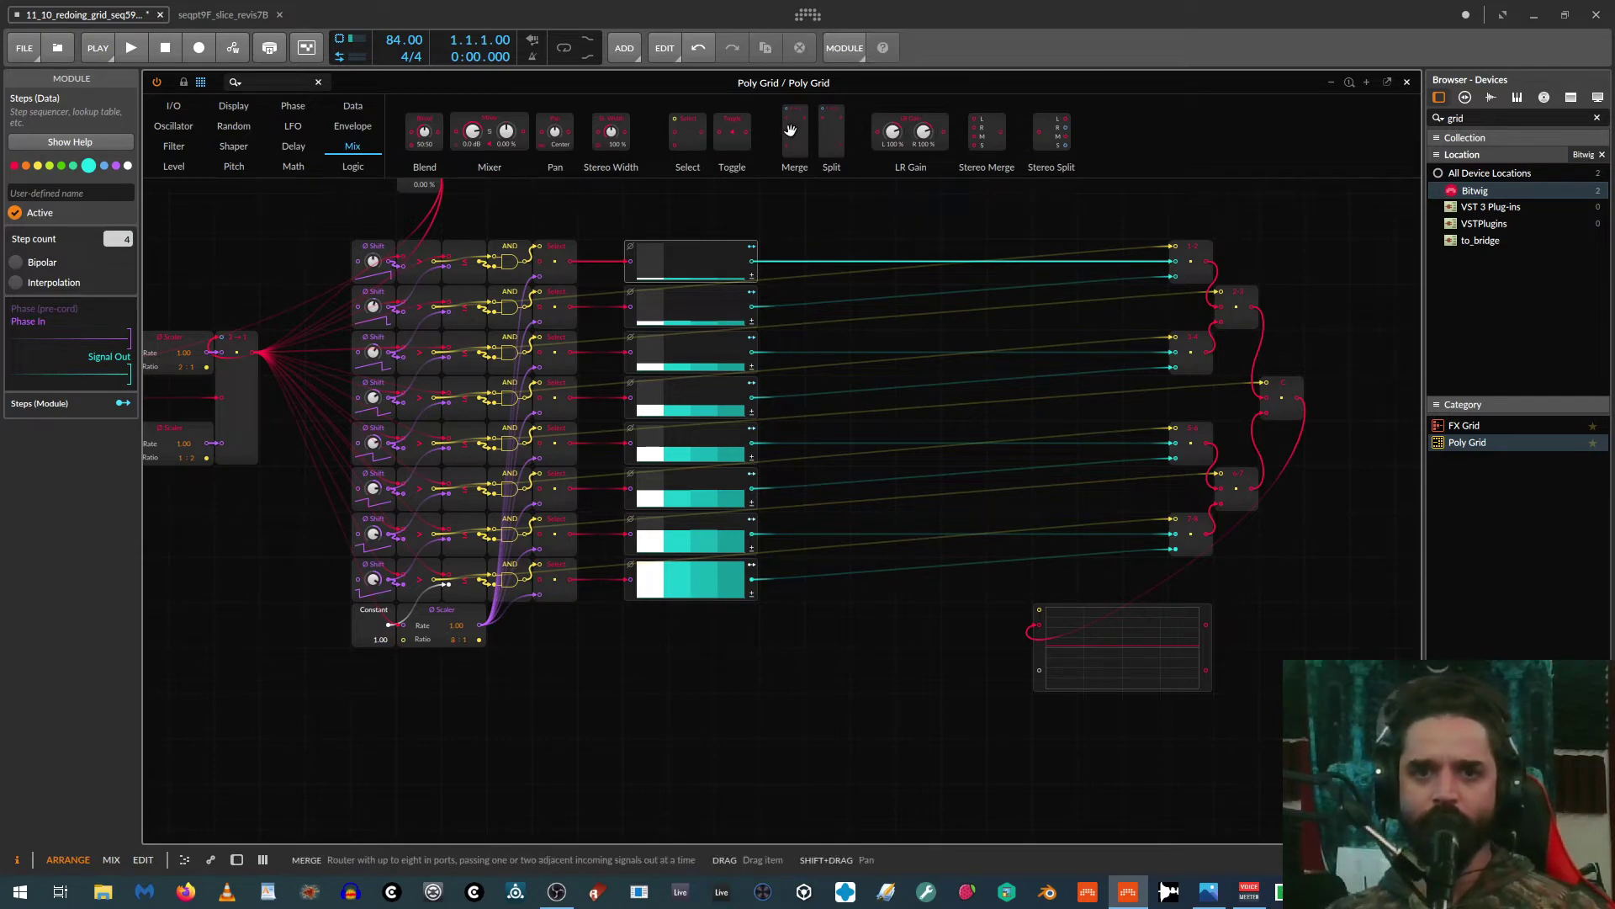
drag(791, 131, 702, 743)
drag(796, 715, 765, 579)
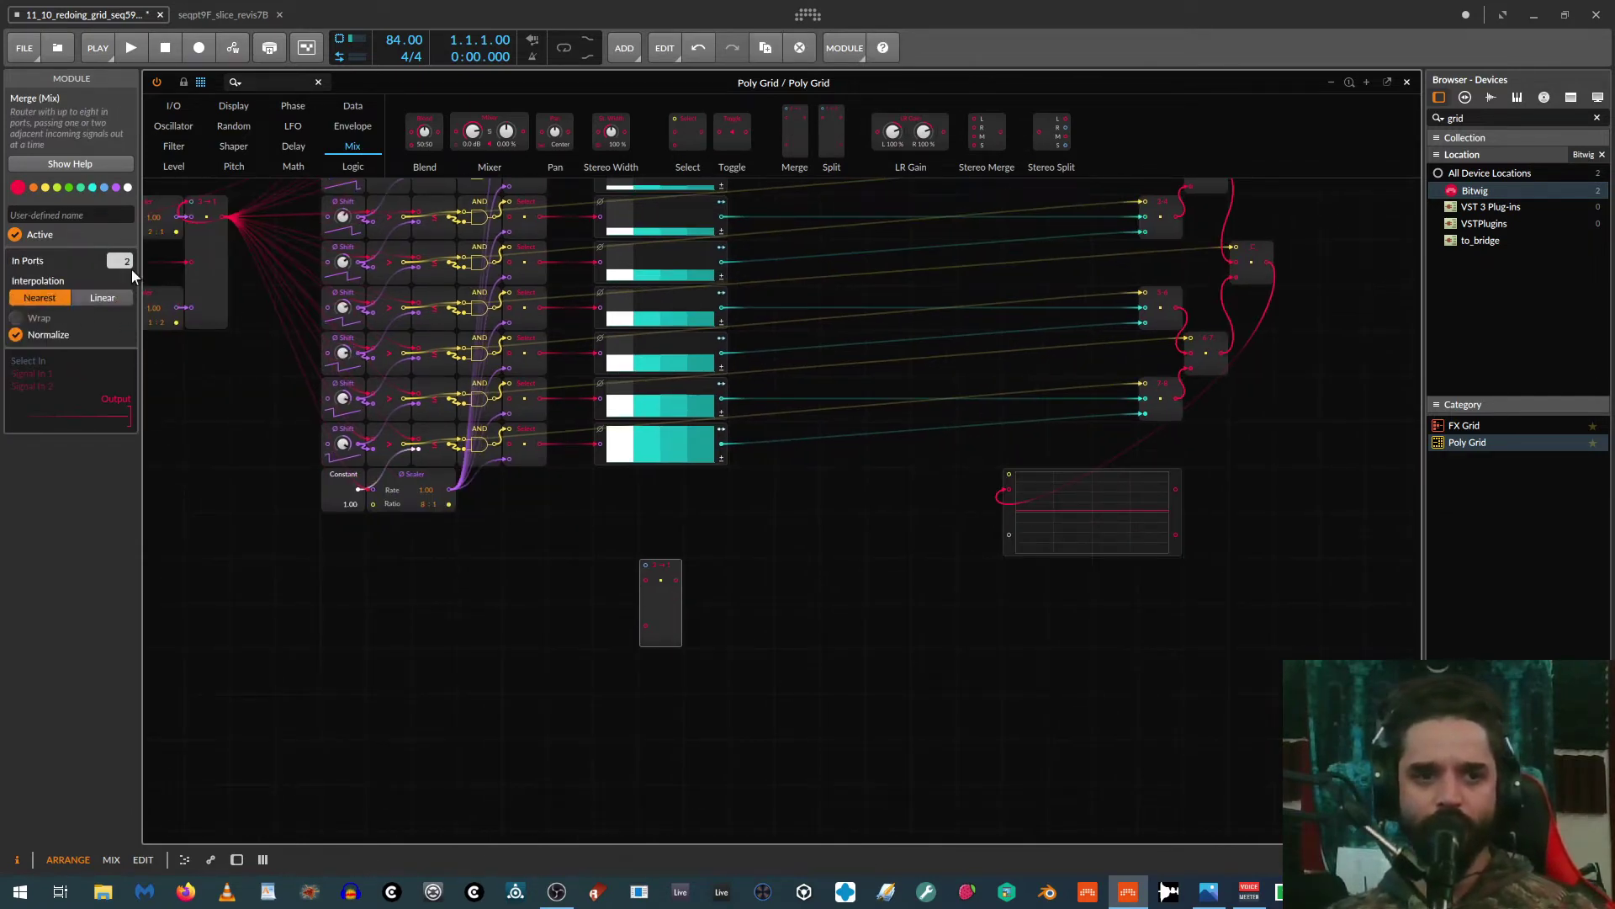
mouse_move(126, 262)
mouse_down()
mouse_move(125, 222)
mouse_move(125, 236)
mouse_up()
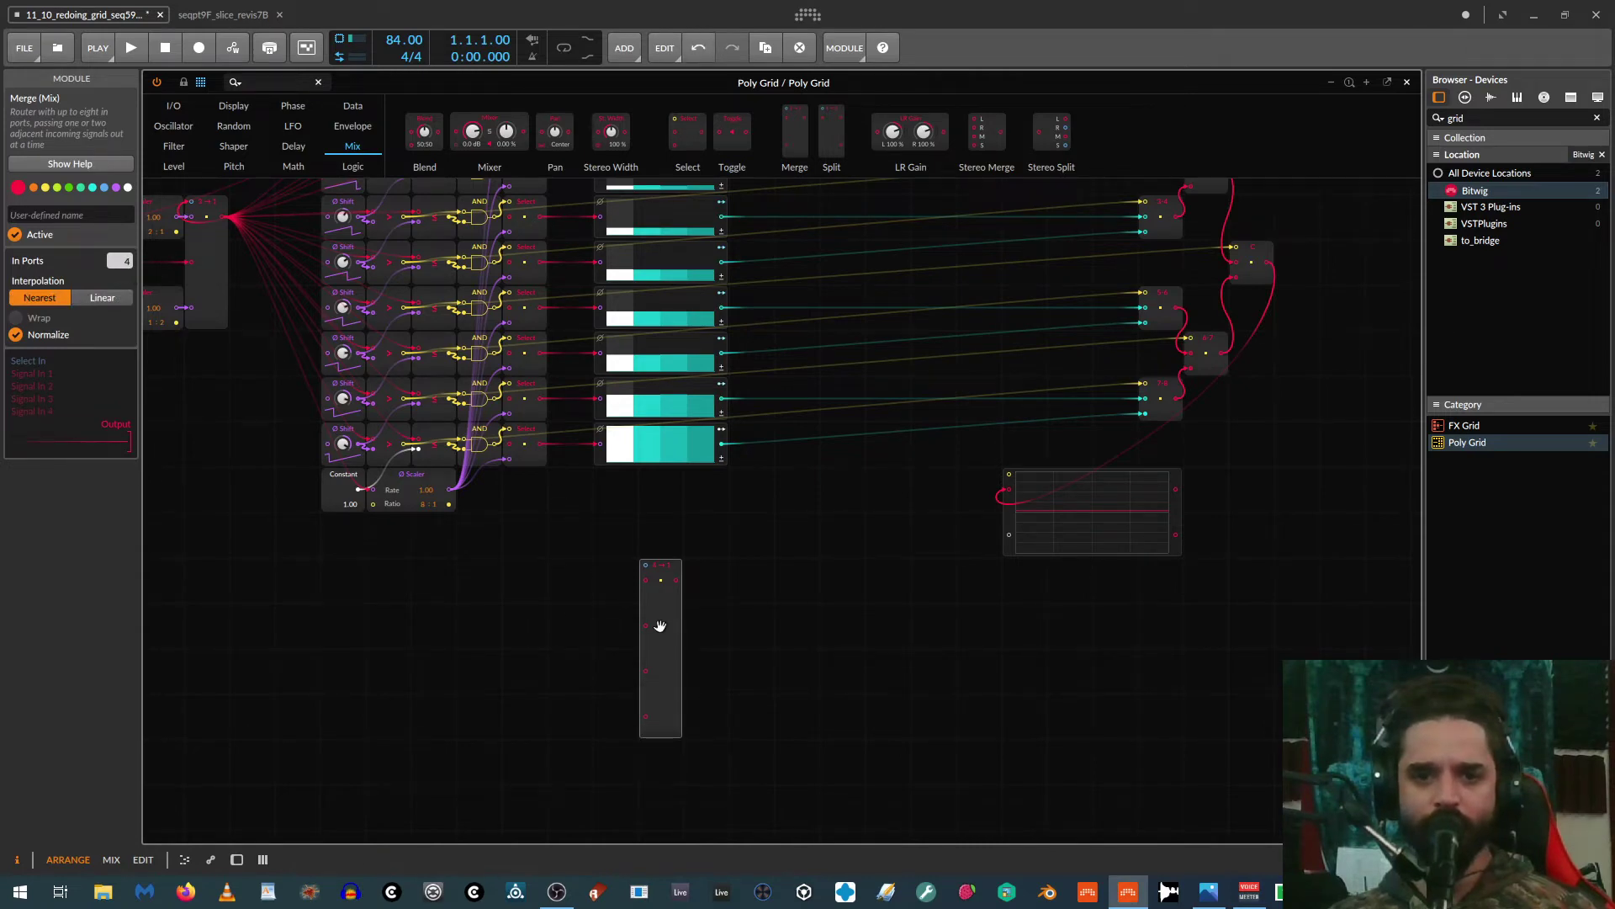
Step: Duplicate the four-input Merge module until four copies stand side by side, undoing any surplus copy
drag(661, 626, 774, 626)
drag(761, 626, 805, 626)
drag(586, 612, 804, 643)
drag(804, 643, 937, 640)
key(ctrl+z)
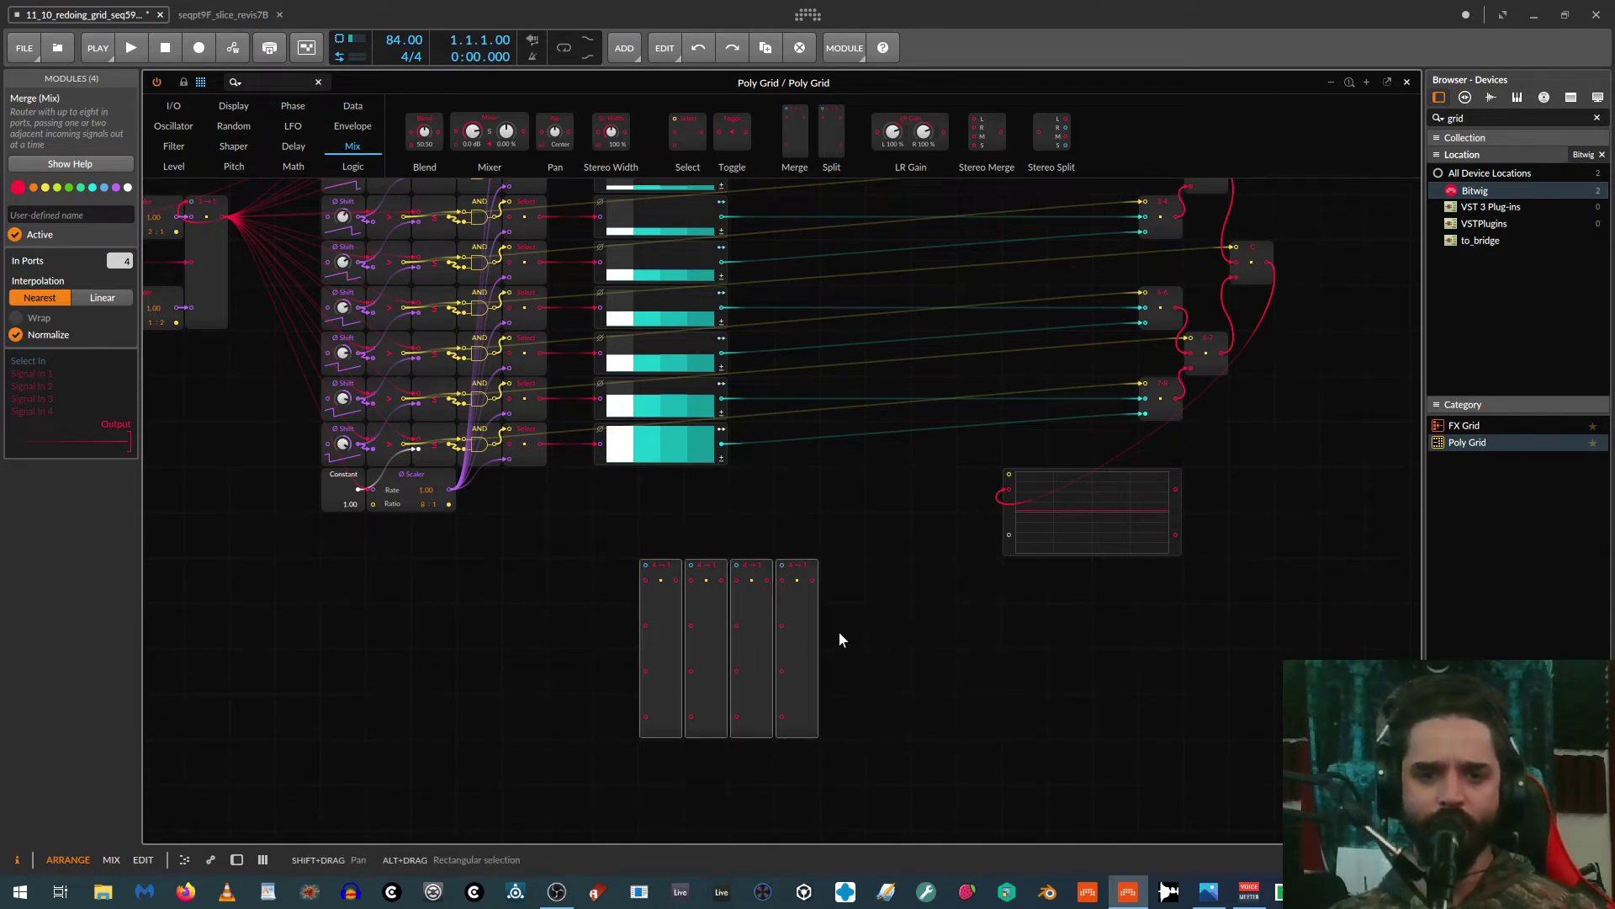
Step: Add a Value module above the Merge modules and name it "length"
click(174, 166)
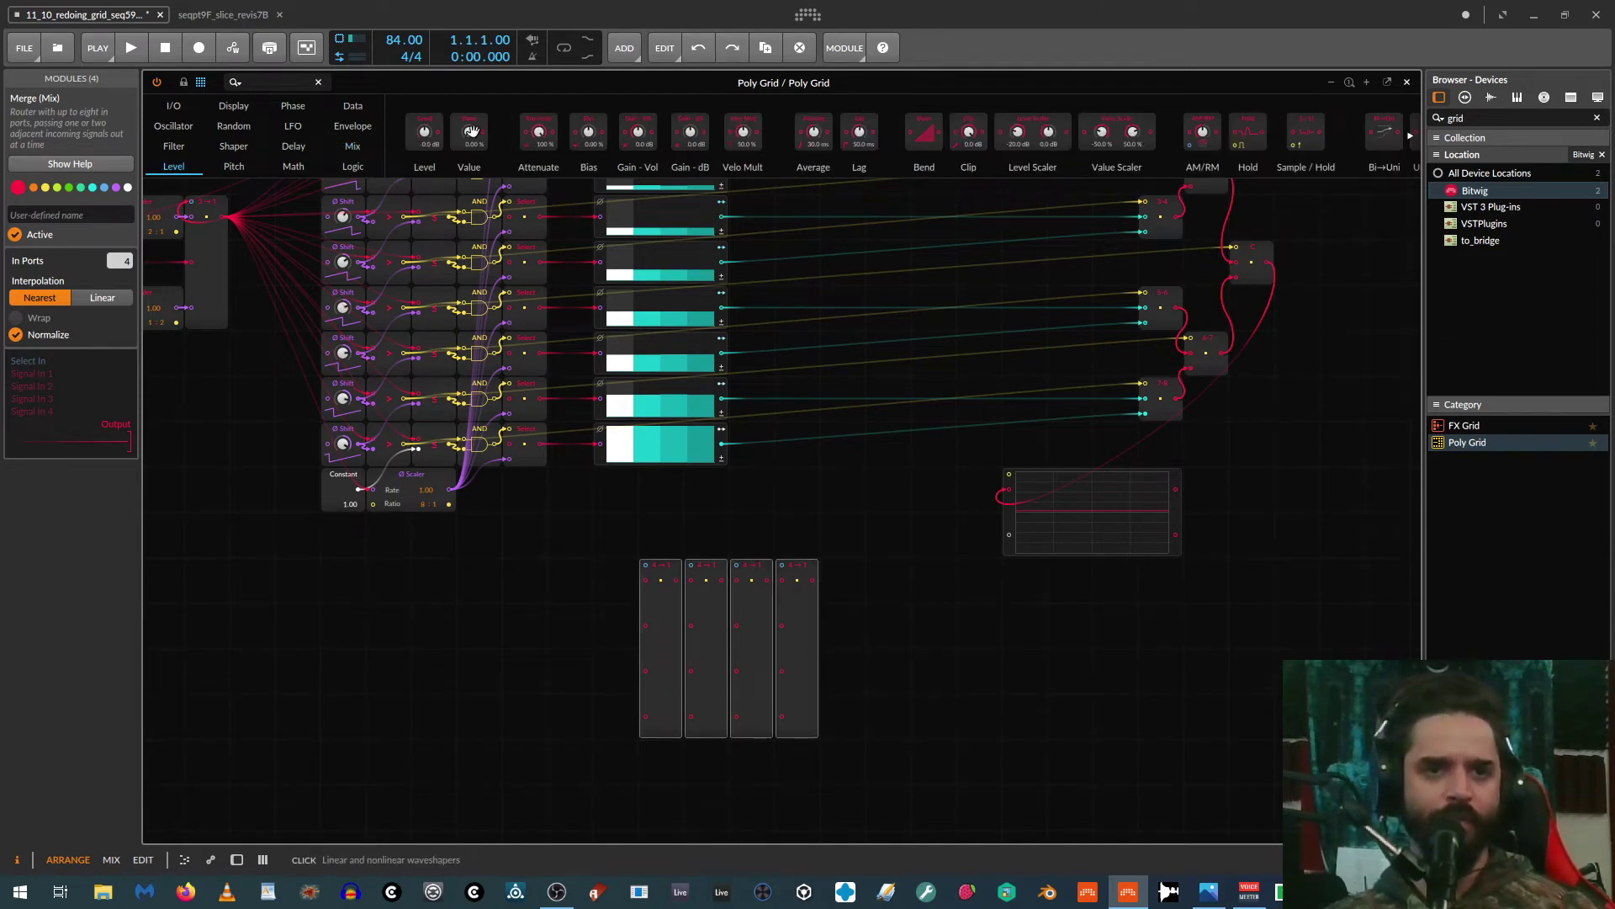
drag(469, 128, 770, 525)
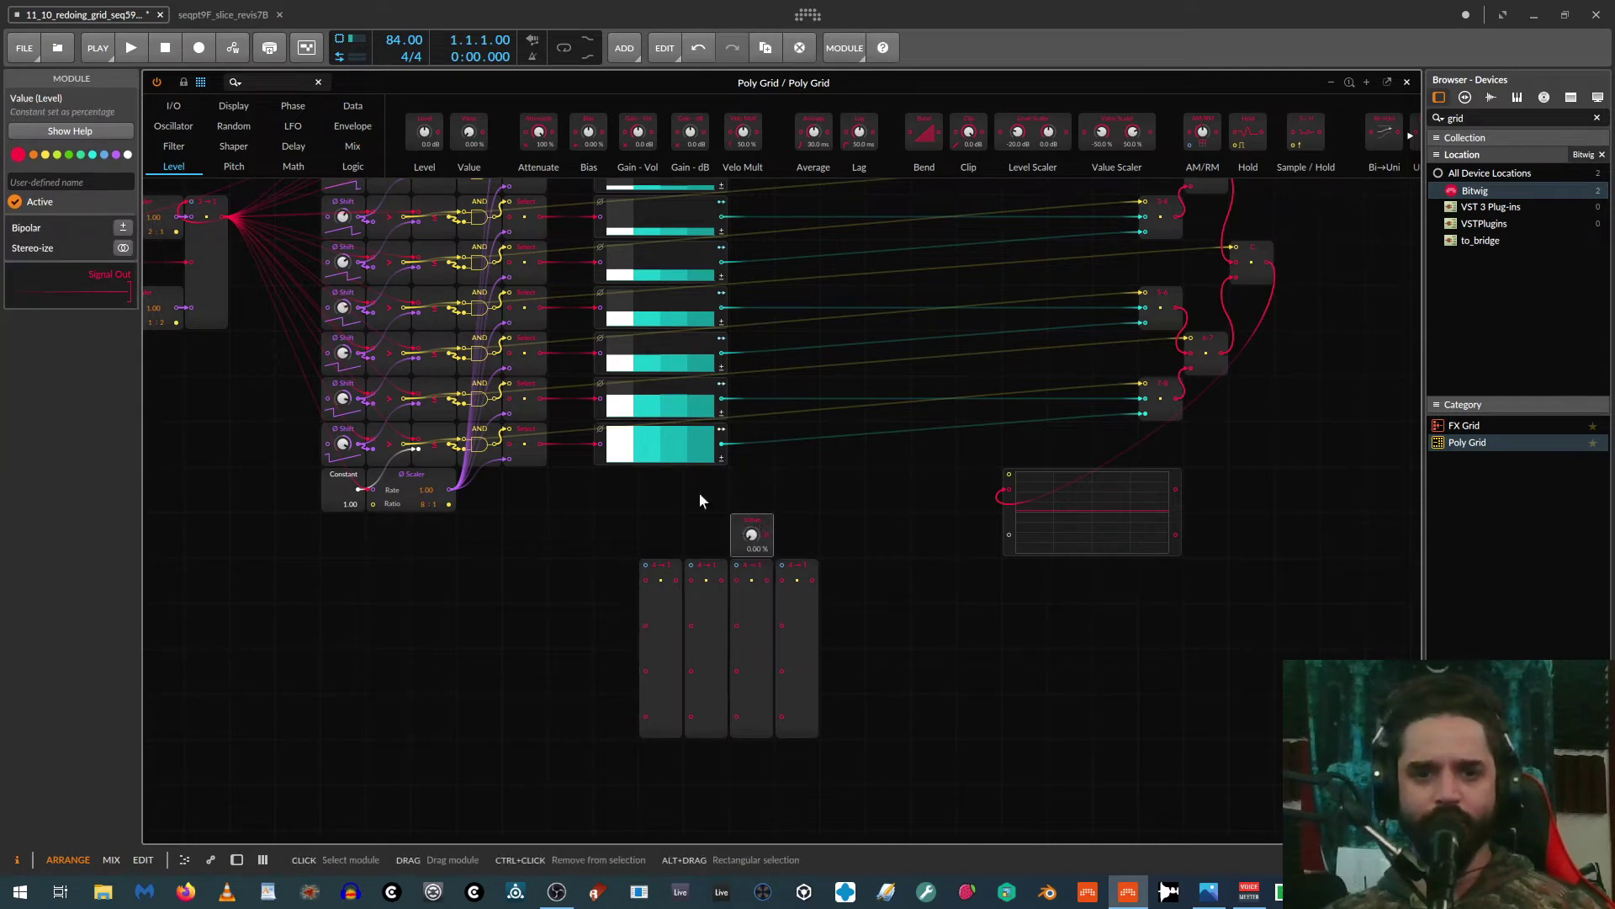
click(42, 181)
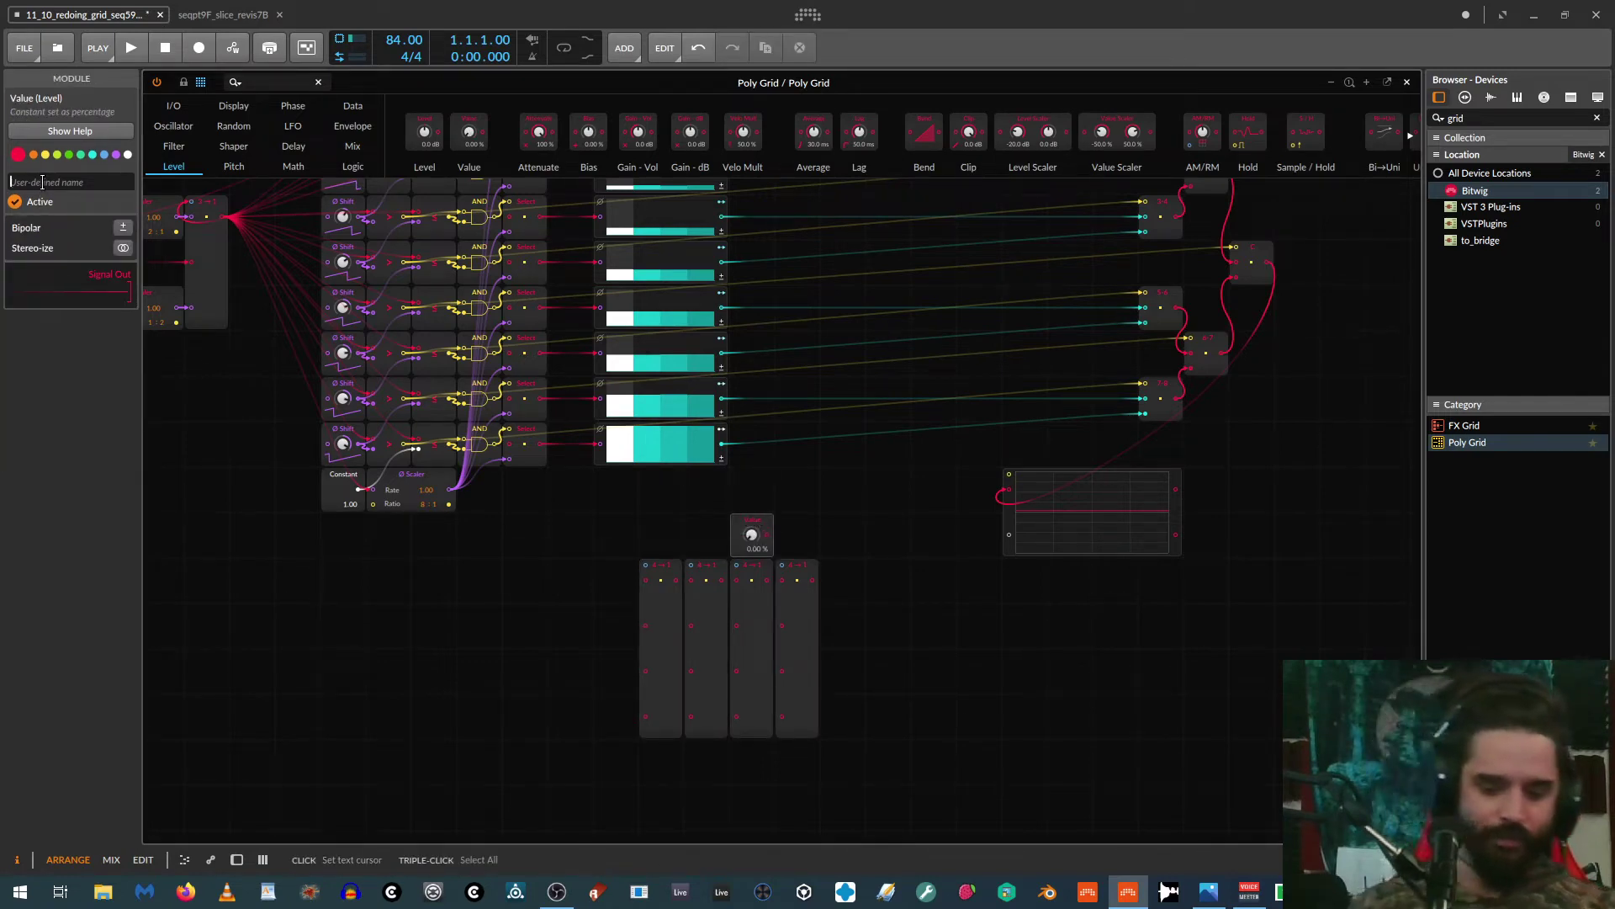
text(length)
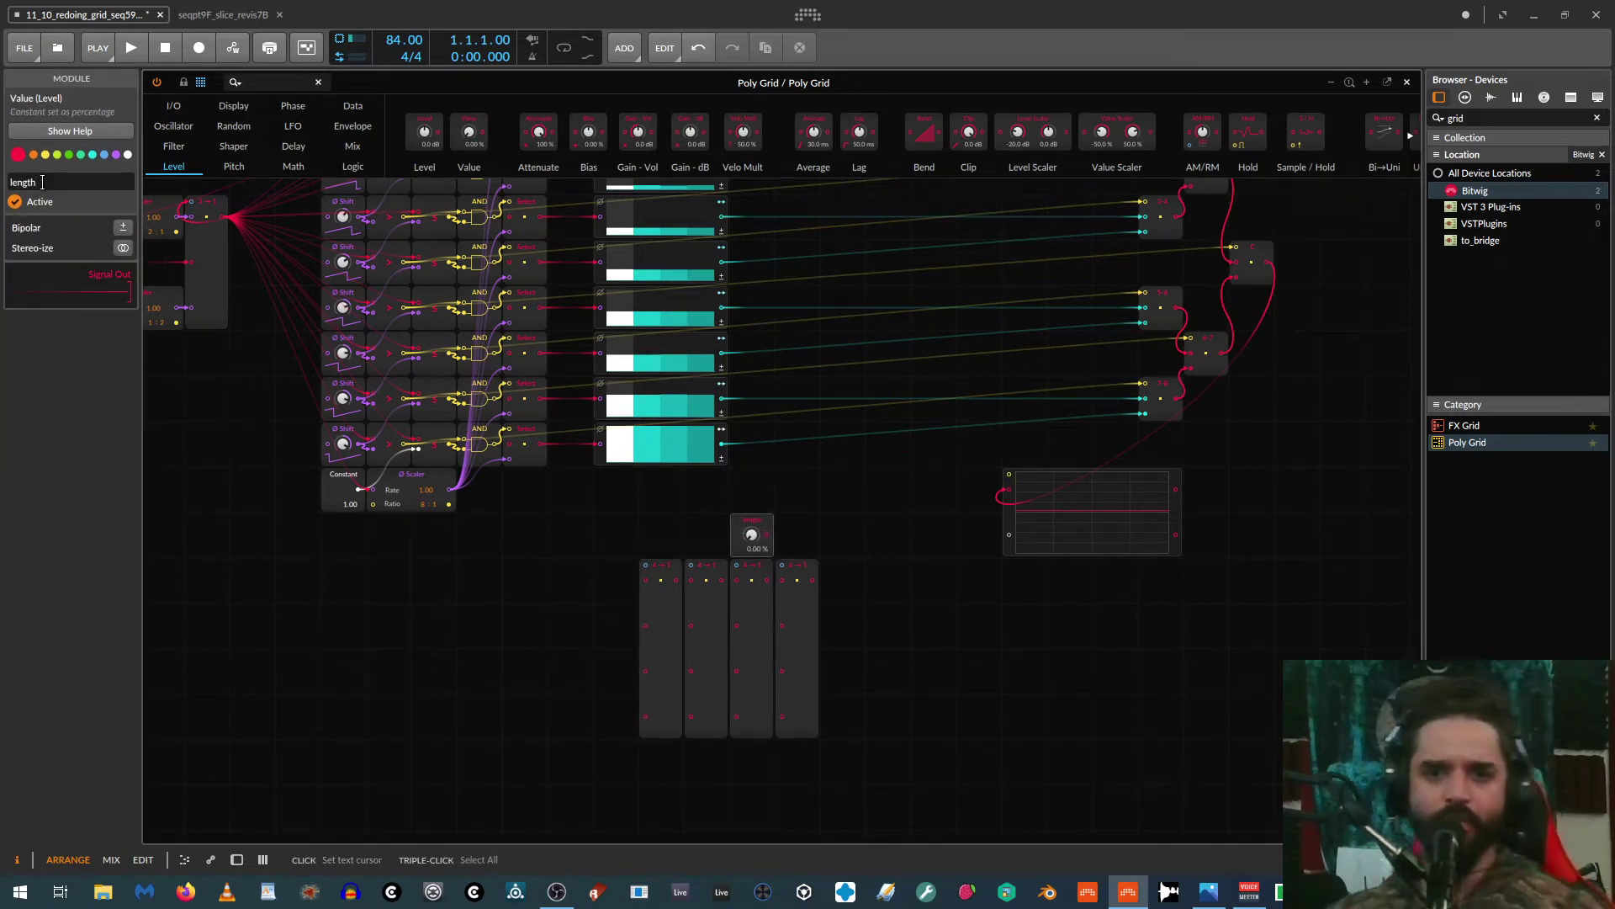
Step: Wire the length Value to the select inputs of all four Merges and duplicate the wired Merges to make eight
drag(767, 534, 644, 569)
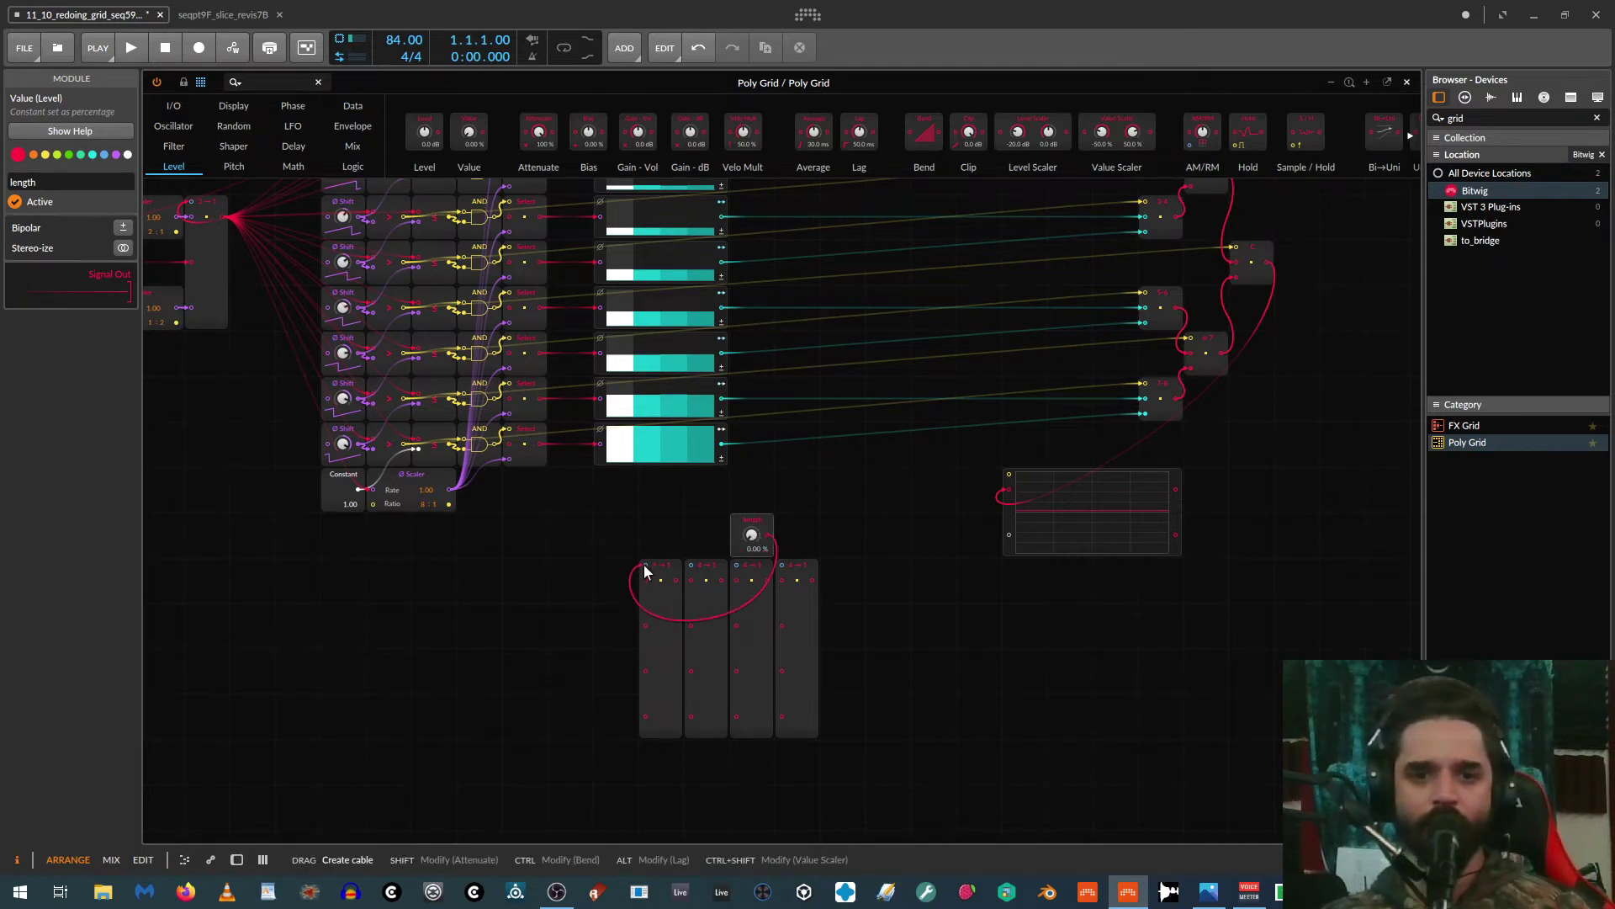
click(688, 570)
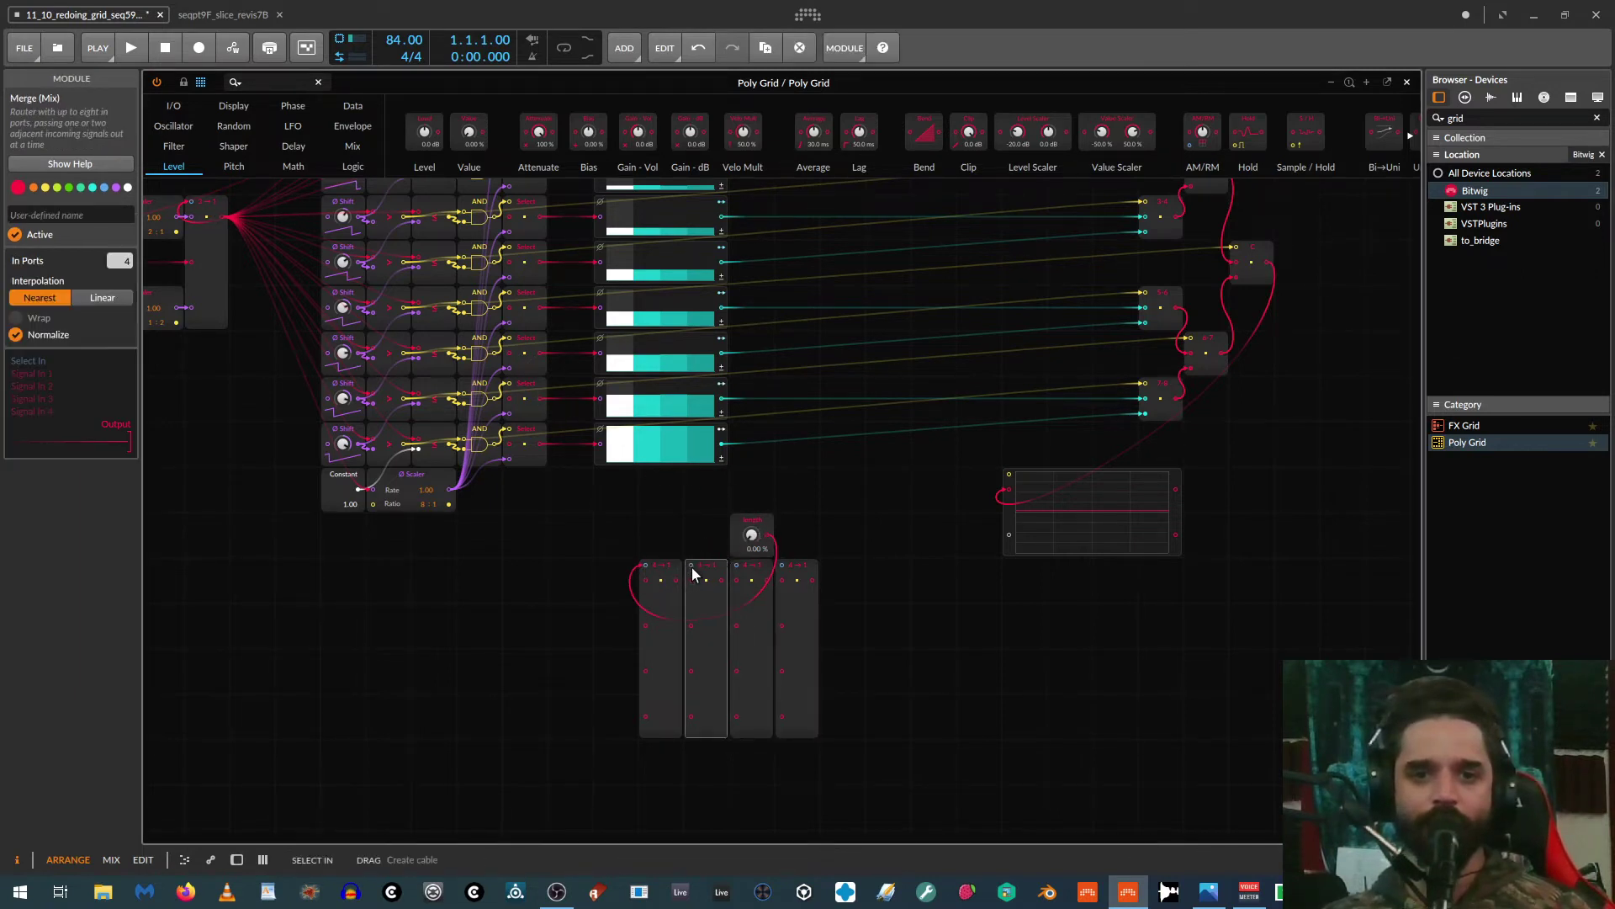
mouse_move(782, 533)
mouse_down()
mouse_move(768, 535)
mouse_move(752, 493)
mouse_move(800, 496)
mouse_move(785, 511)
mouse_up()
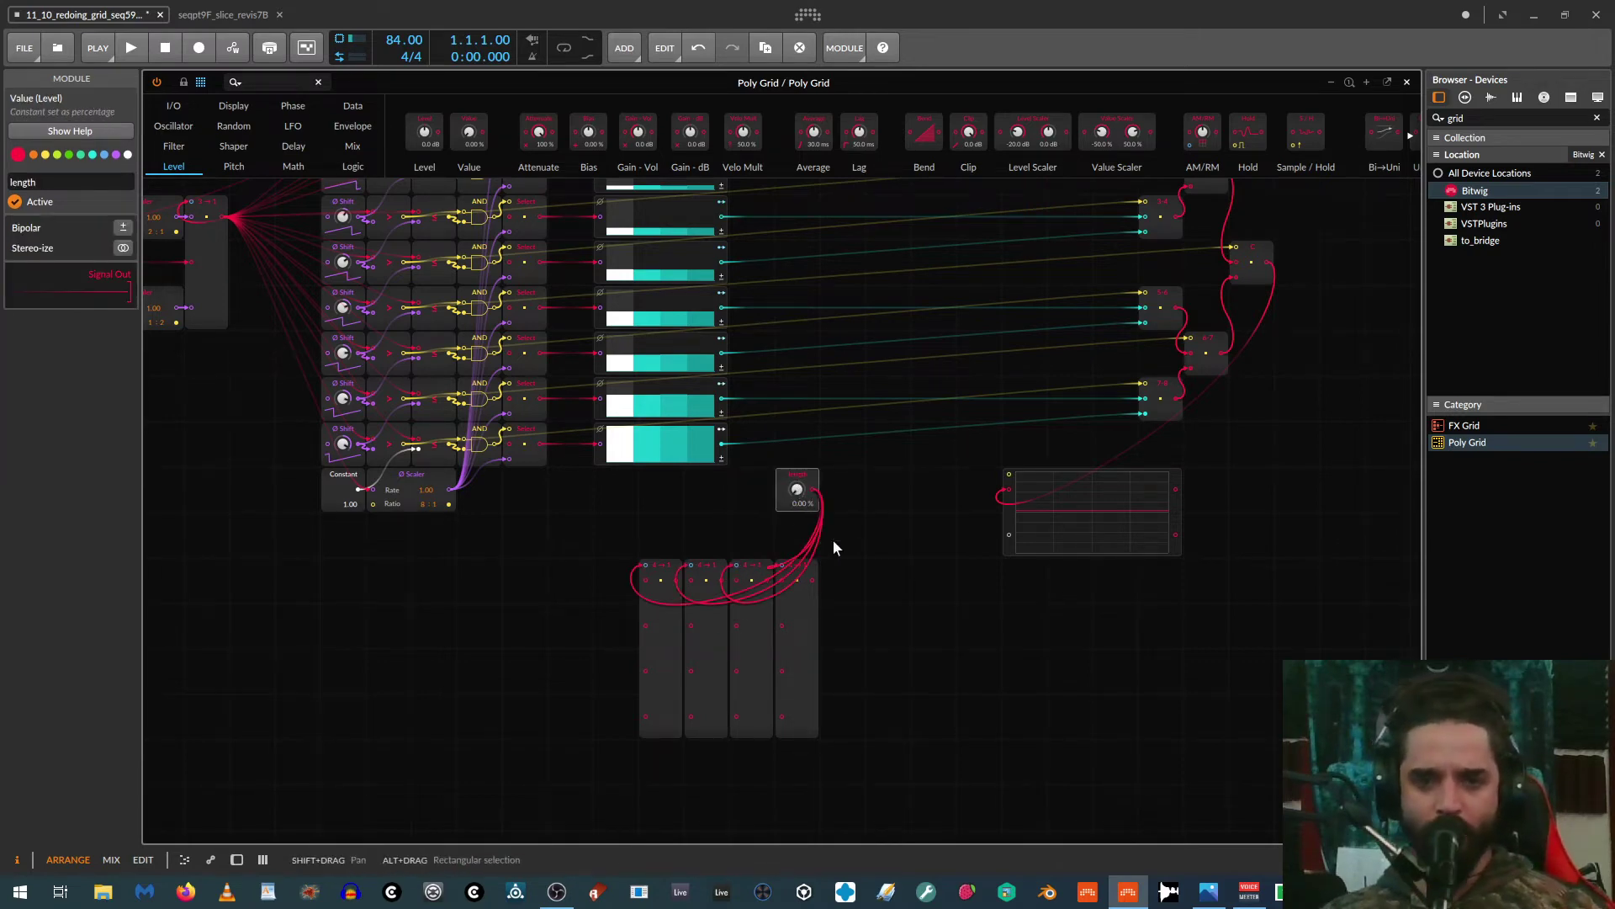
drag(886, 627, 850, 680)
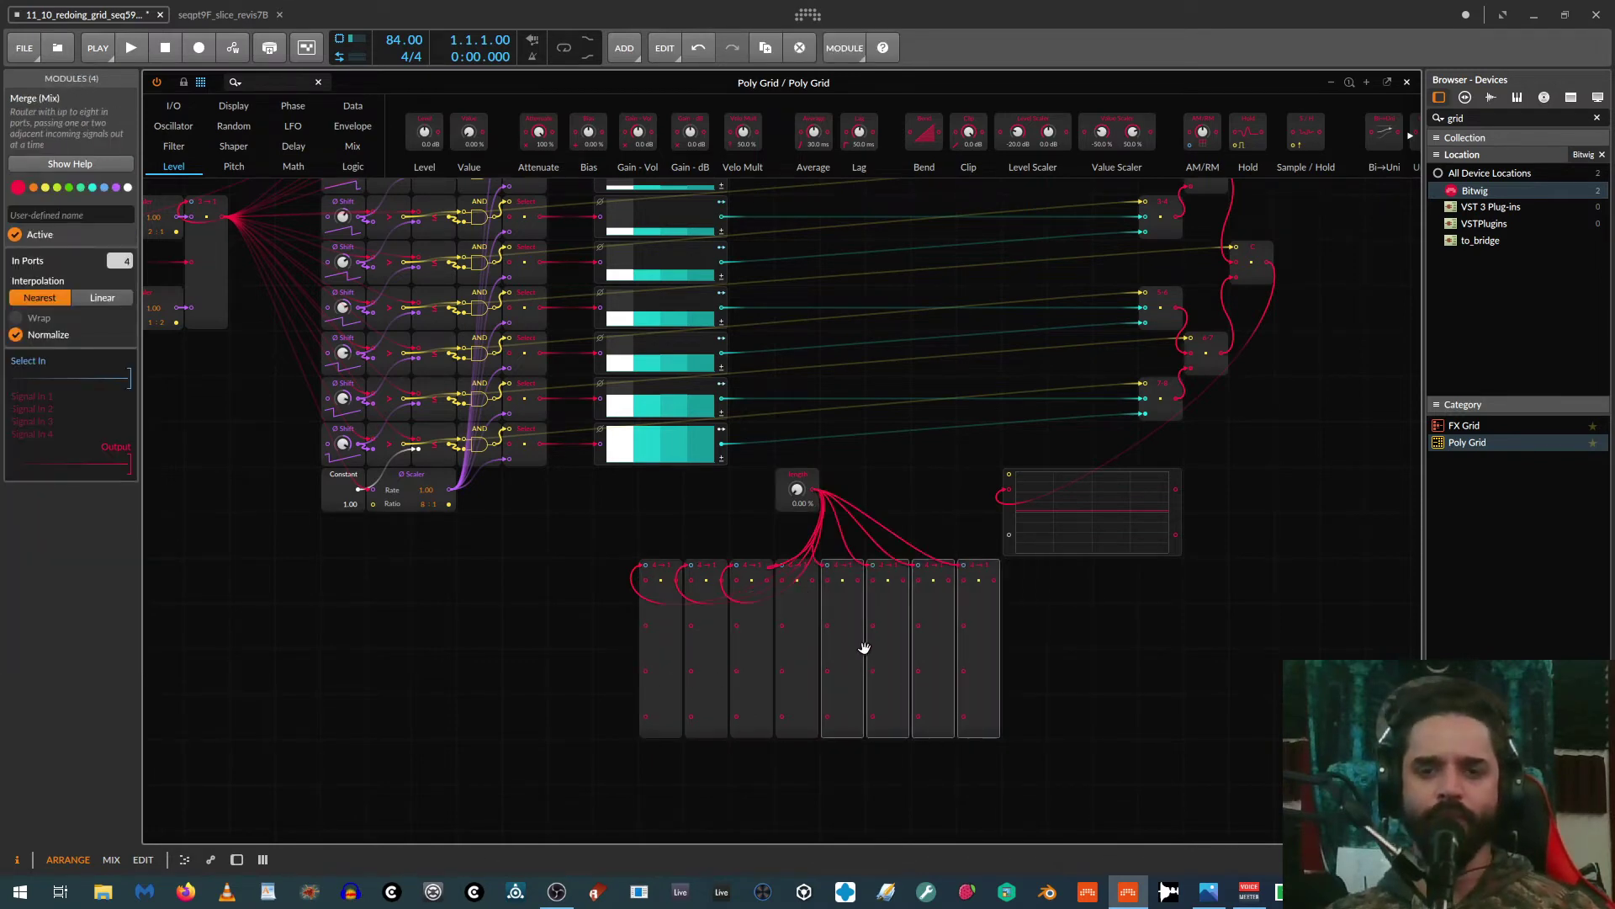
Step: Wire the outputs of the first four Merge modules to the phase inputs of Steps rows one to four respectively
scroll(852, 652, up, 3)
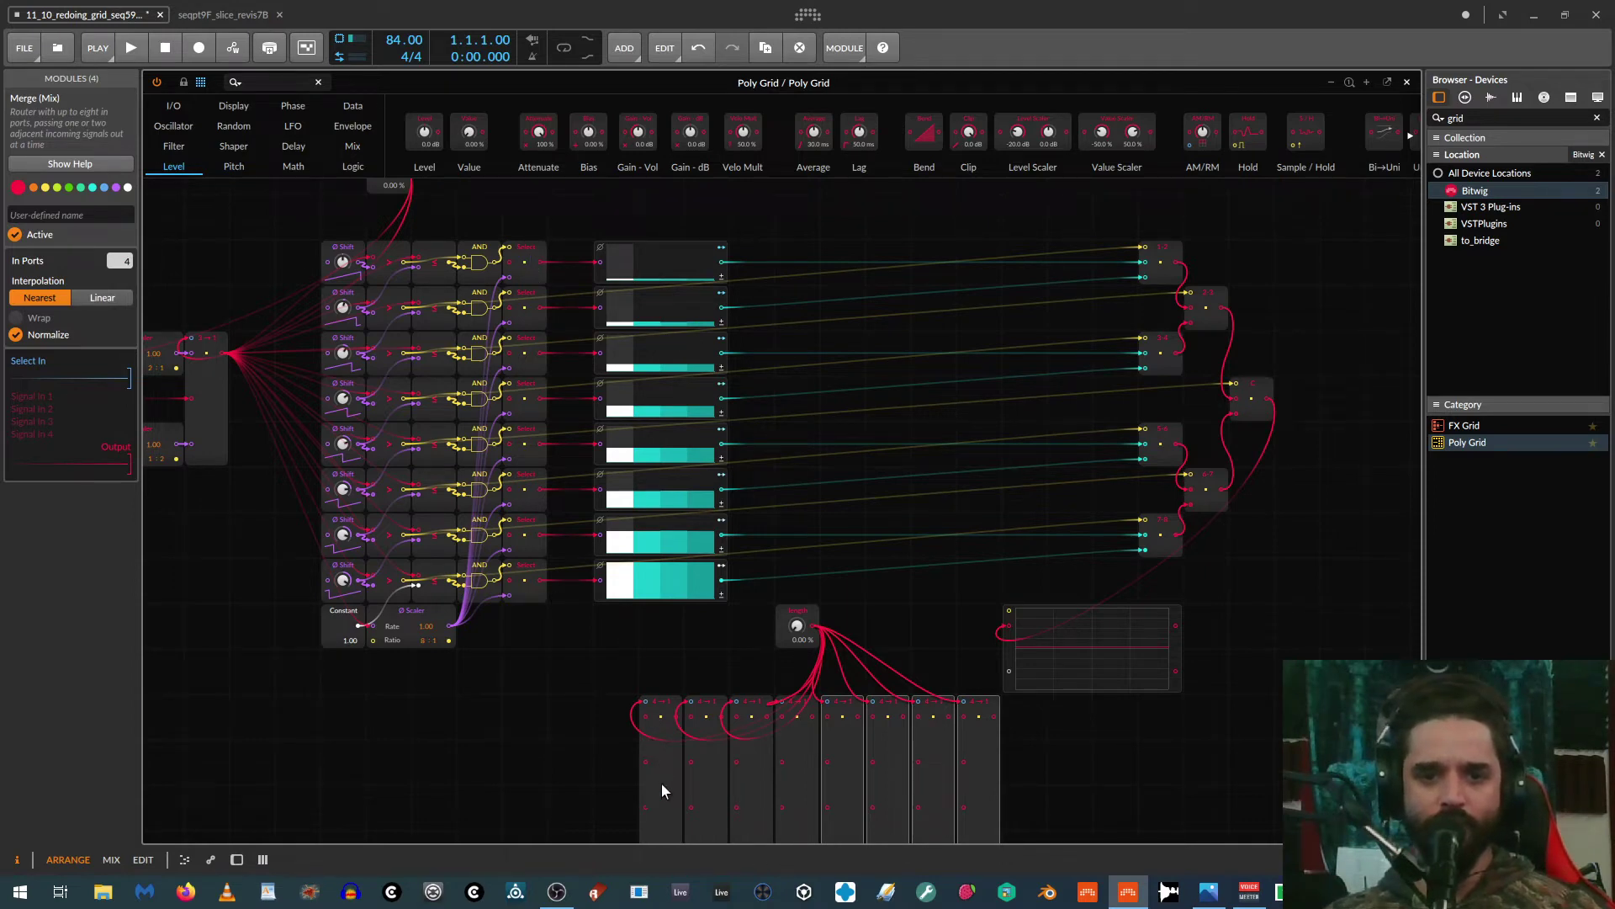
drag(673, 714, 602, 271)
click(715, 720)
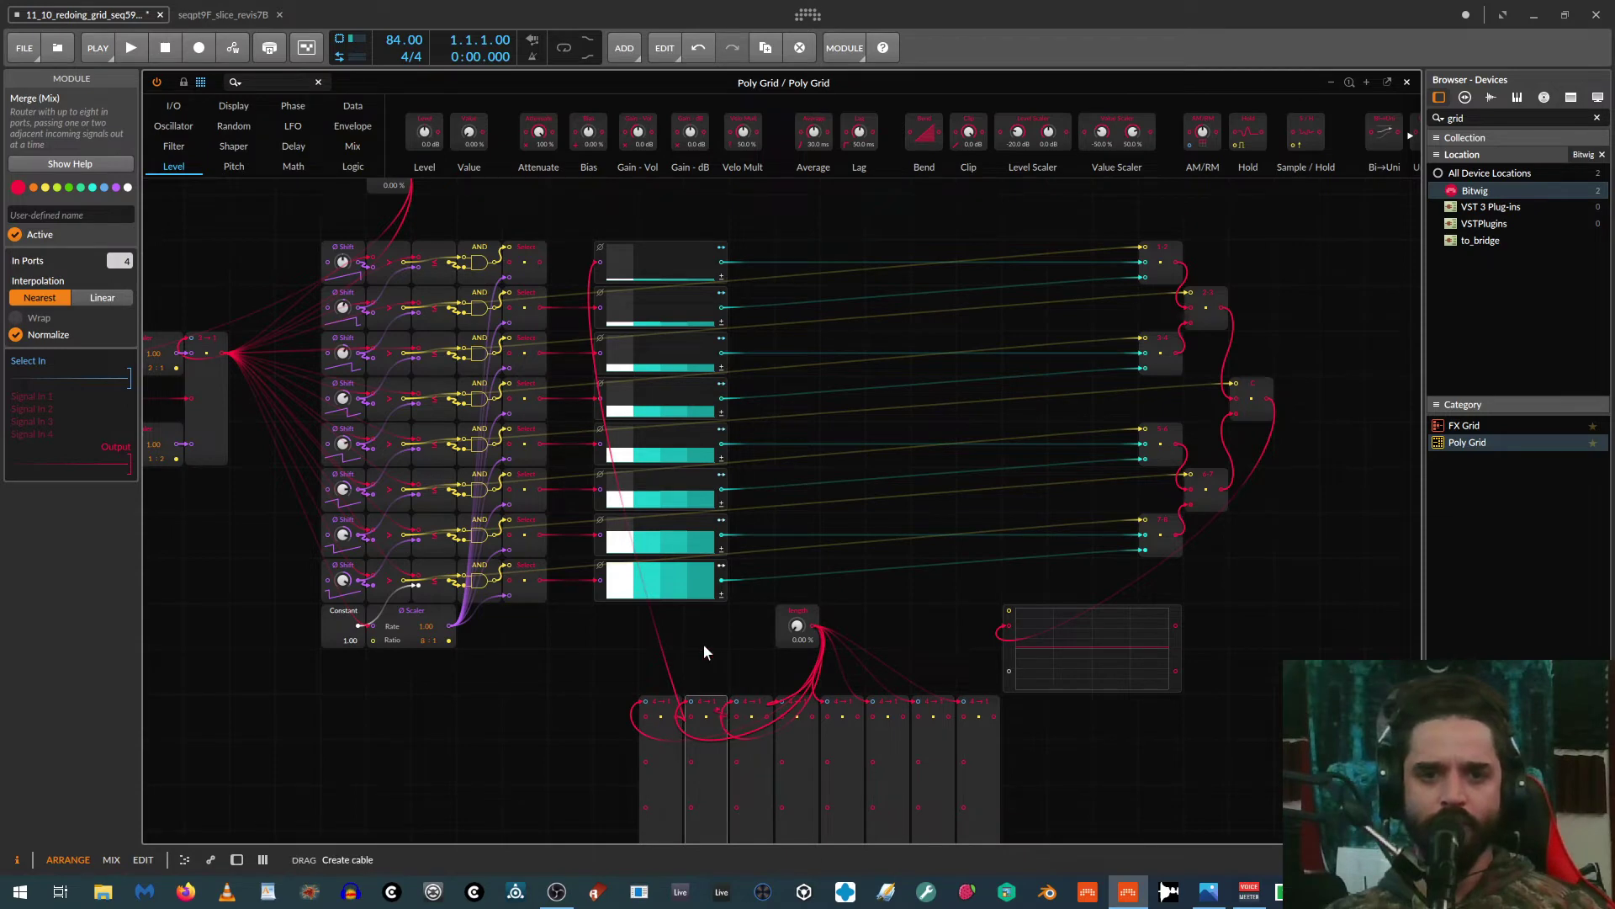
drag(711, 717, 614, 308)
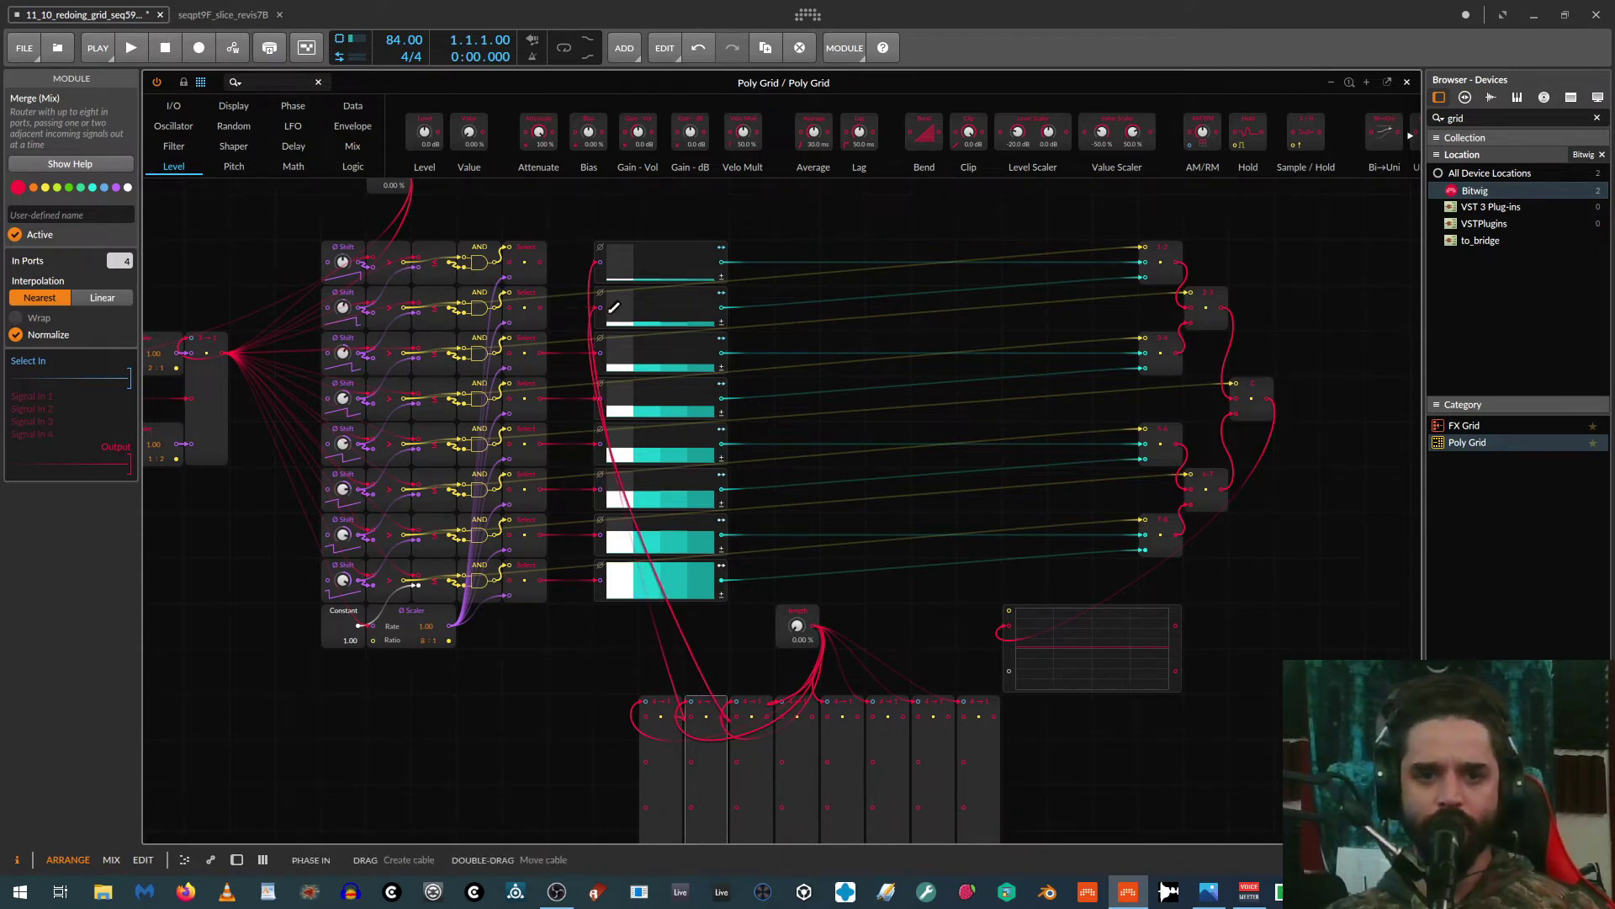
click(761, 730)
drag(766, 713, 600, 399)
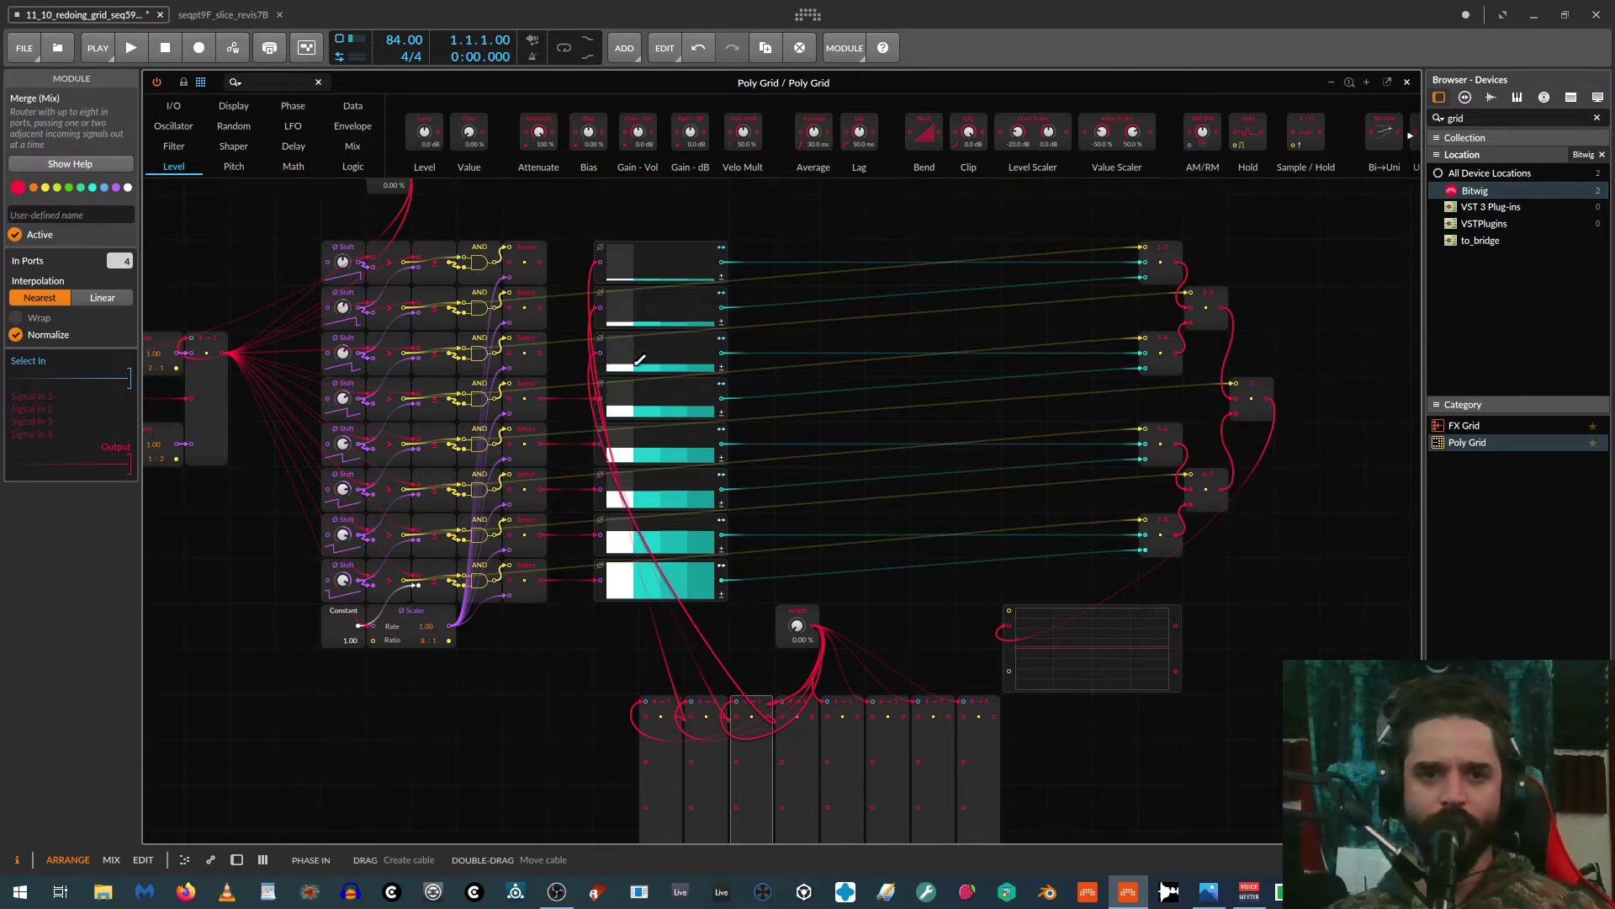
drag(811, 722, 601, 404)
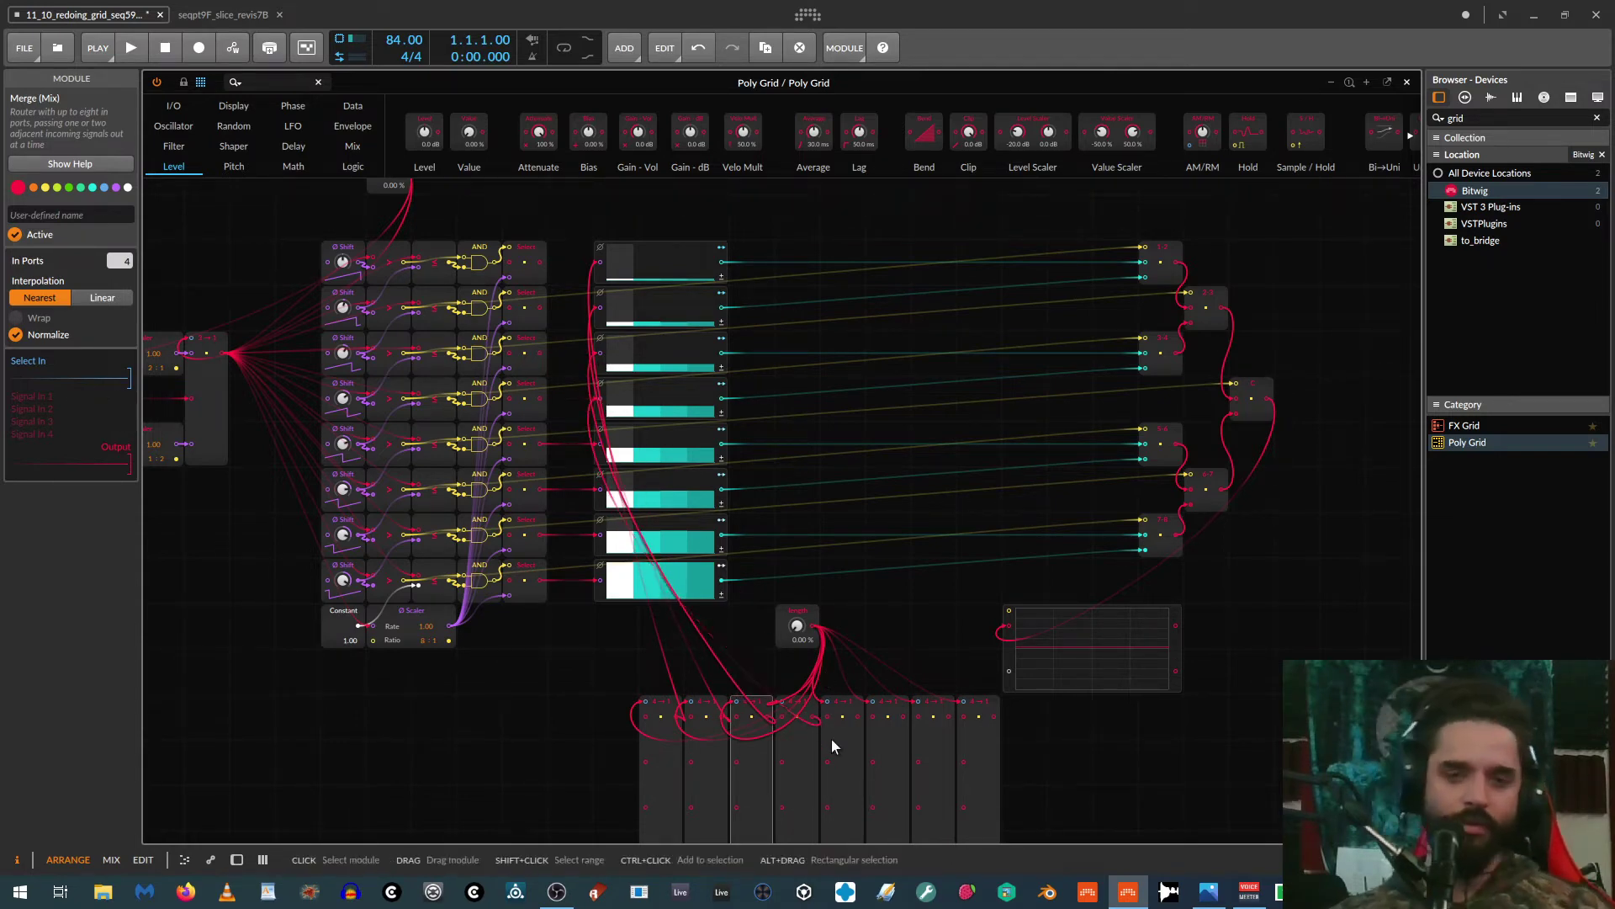
Step: Wire the outputs of the fifth to eighth Merge modules to the phase inputs of Steps rows five to eight
drag(847, 703, 601, 450)
drag(856, 718, 602, 447)
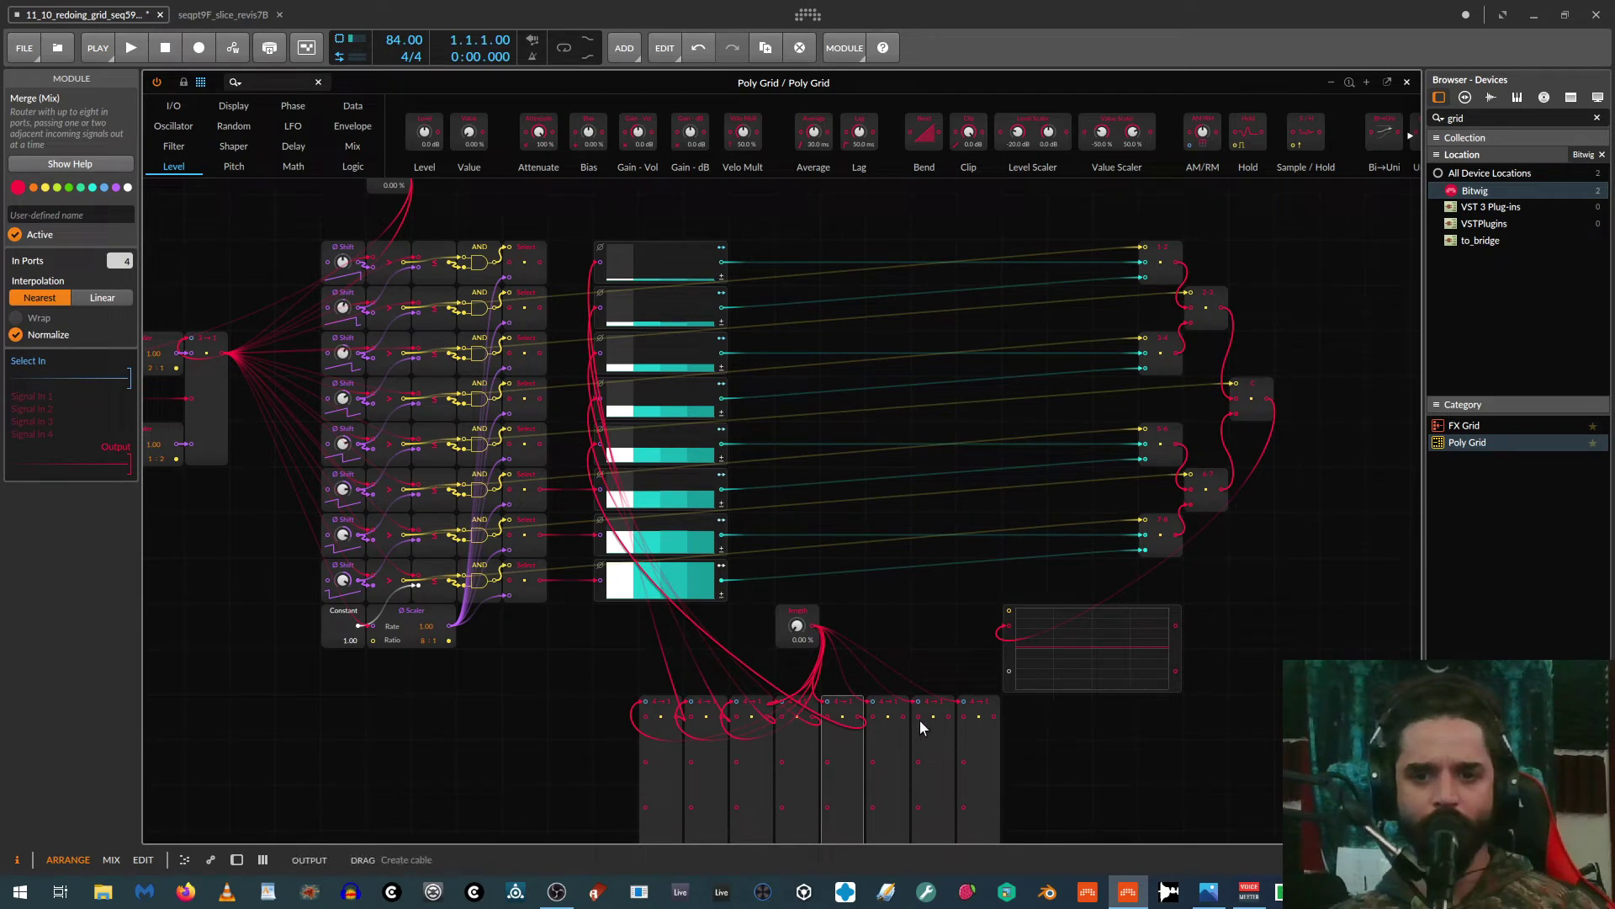
drag(904, 716, 599, 493)
drag(948, 713, 602, 534)
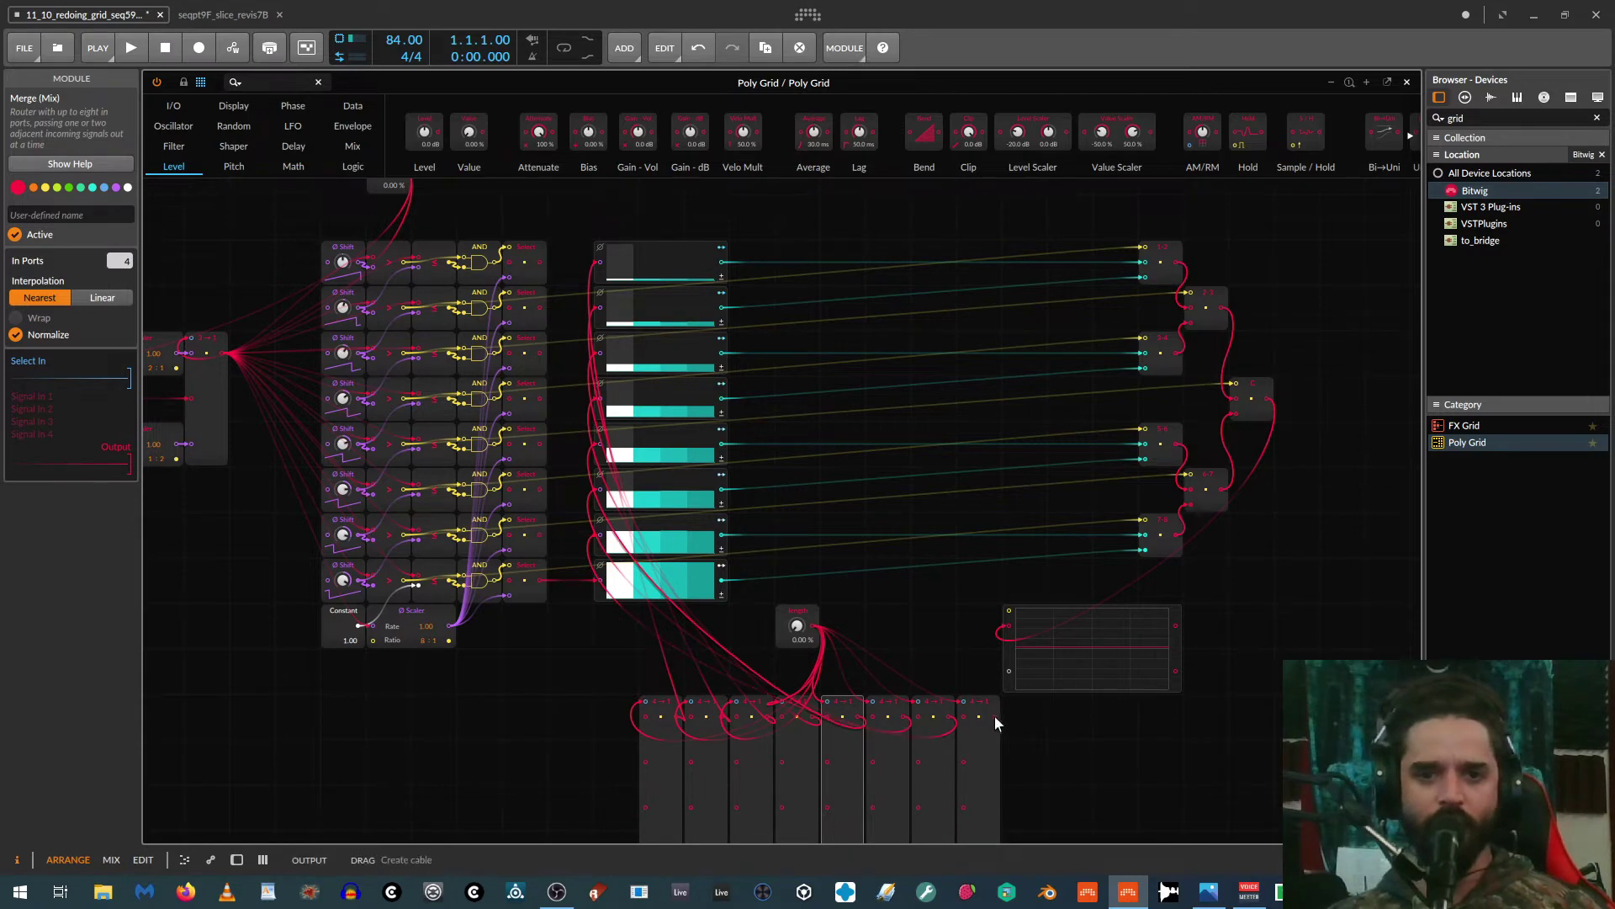
drag(995, 715, 600, 583)
Step: Set length to 100% and wire the Select outputs of rows one to four to the fourth signal inputs of the first four Merges
scroll(761, 604, down, 2)
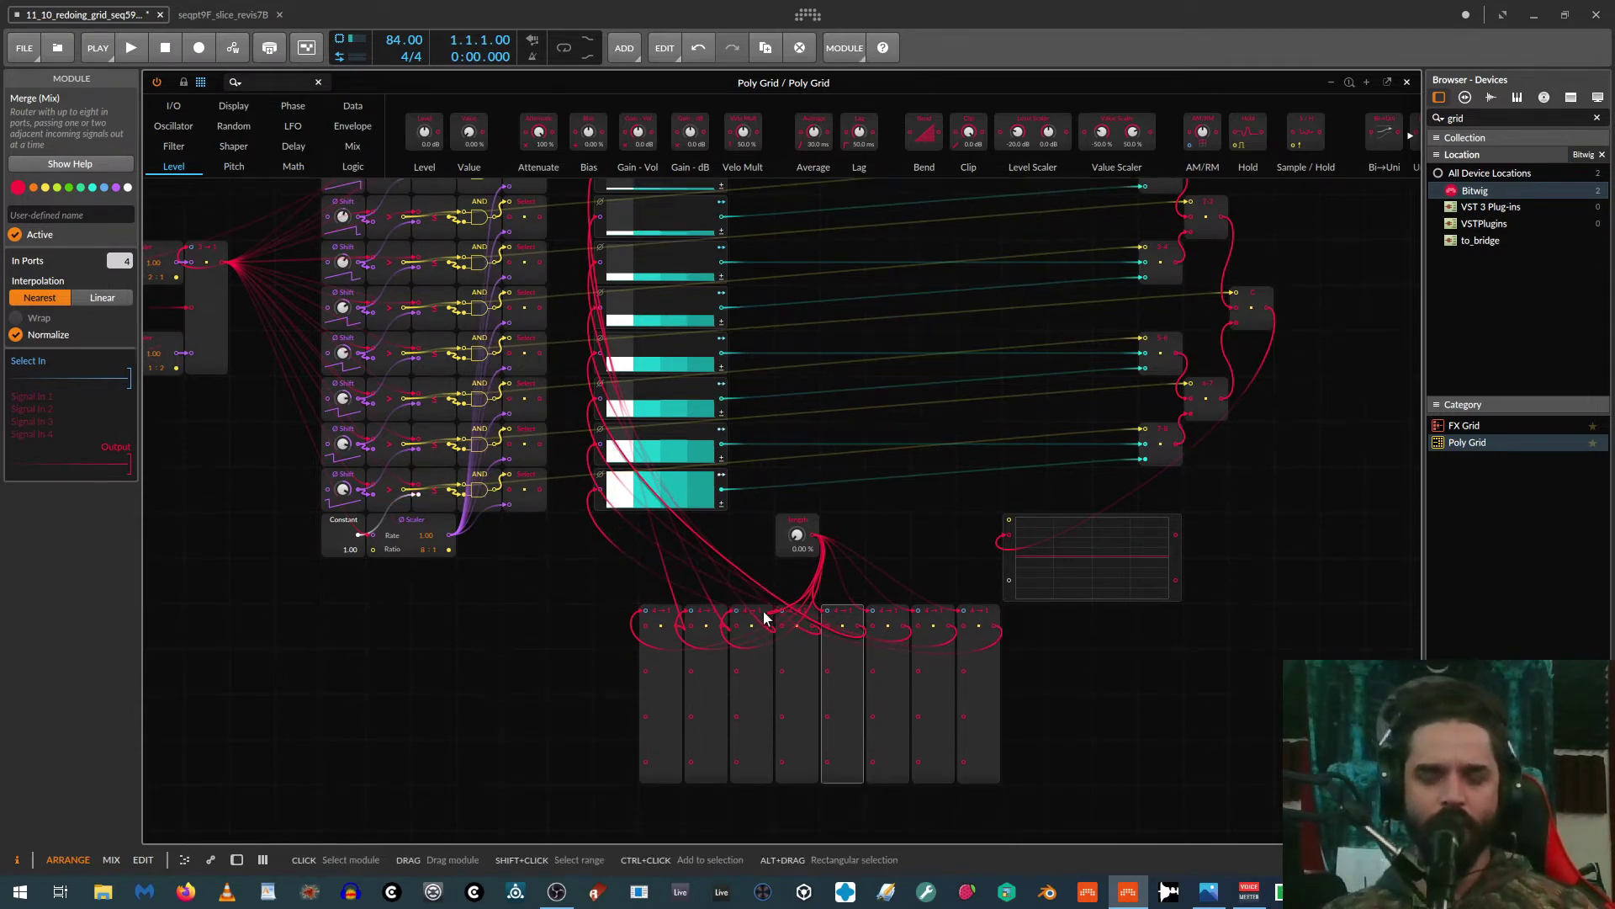
scroll(765, 617, down, 1)
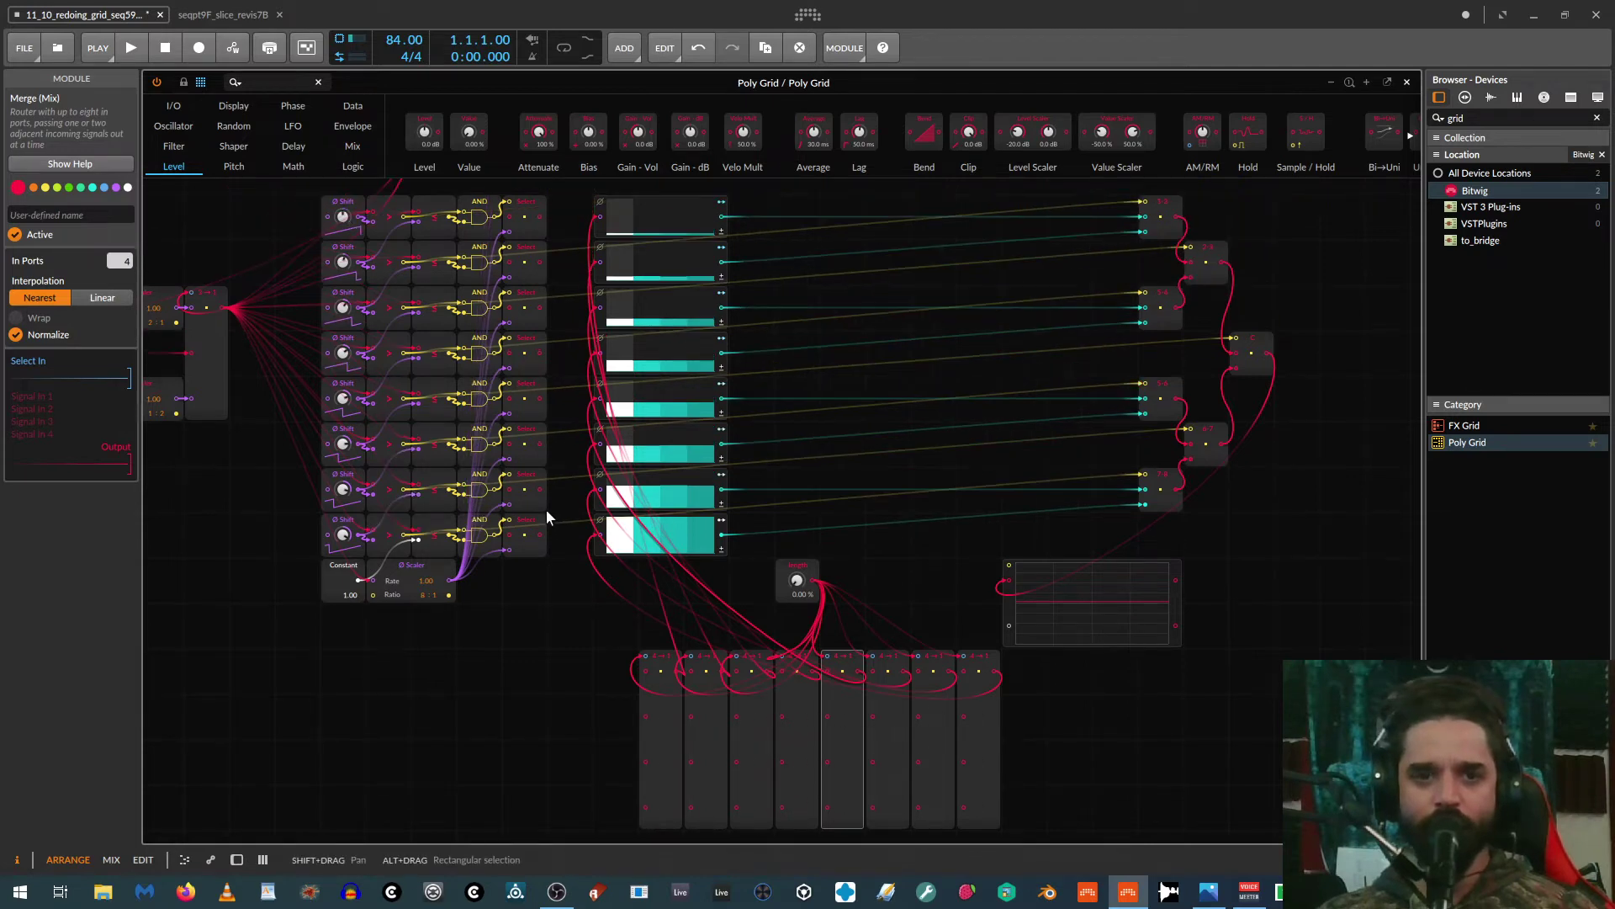
scroll(546, 509, up, 2)
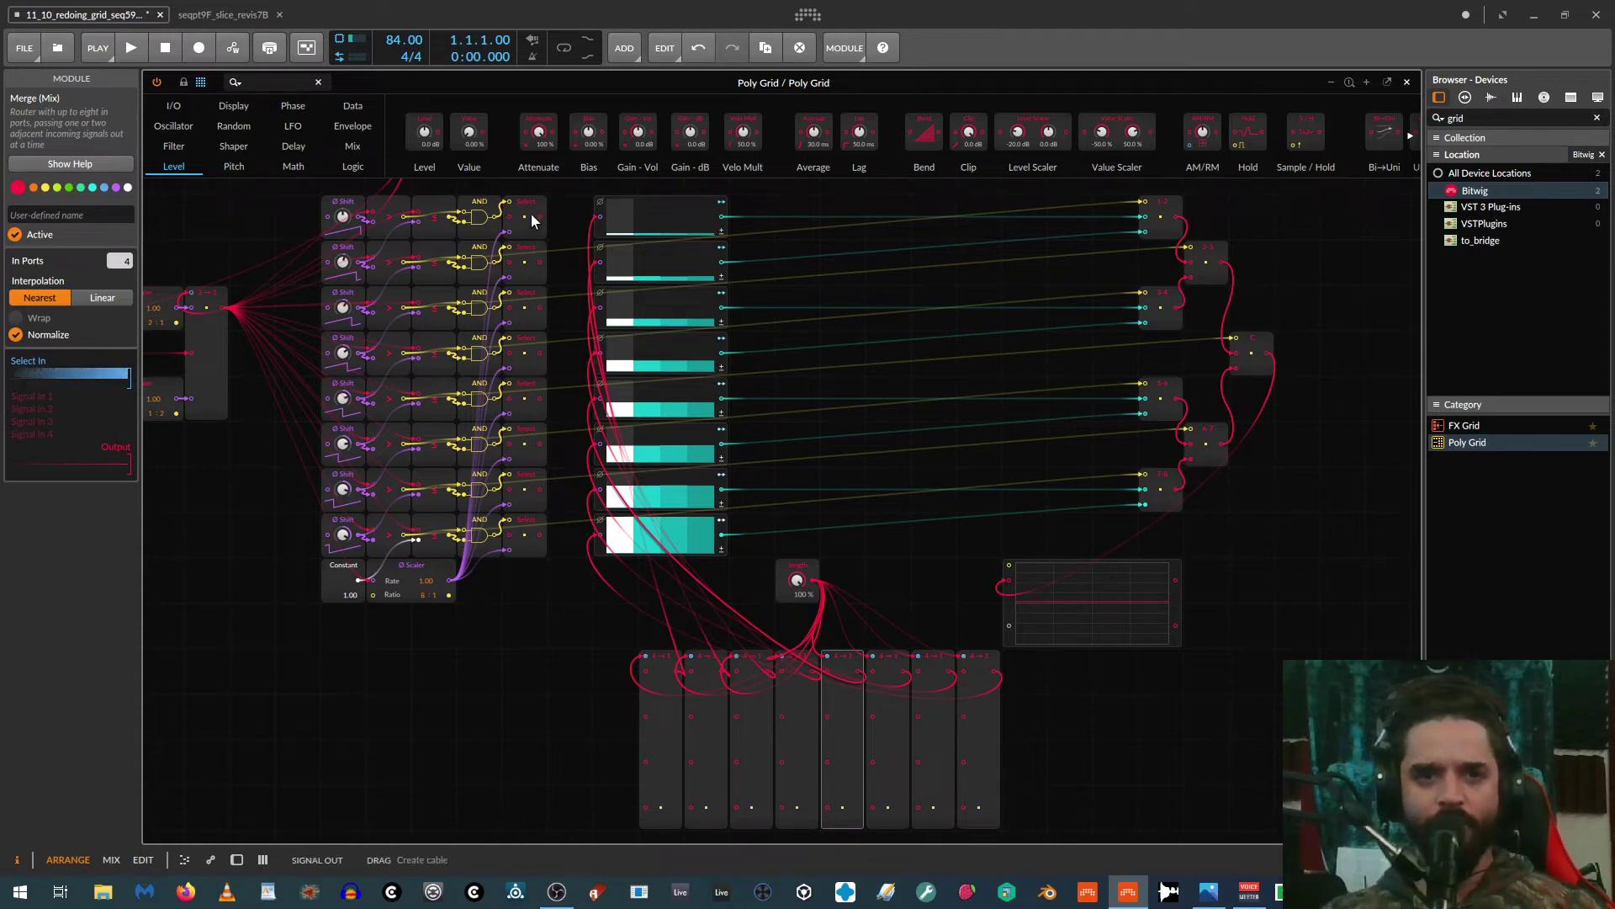
drag(537, 214, 642, 807)
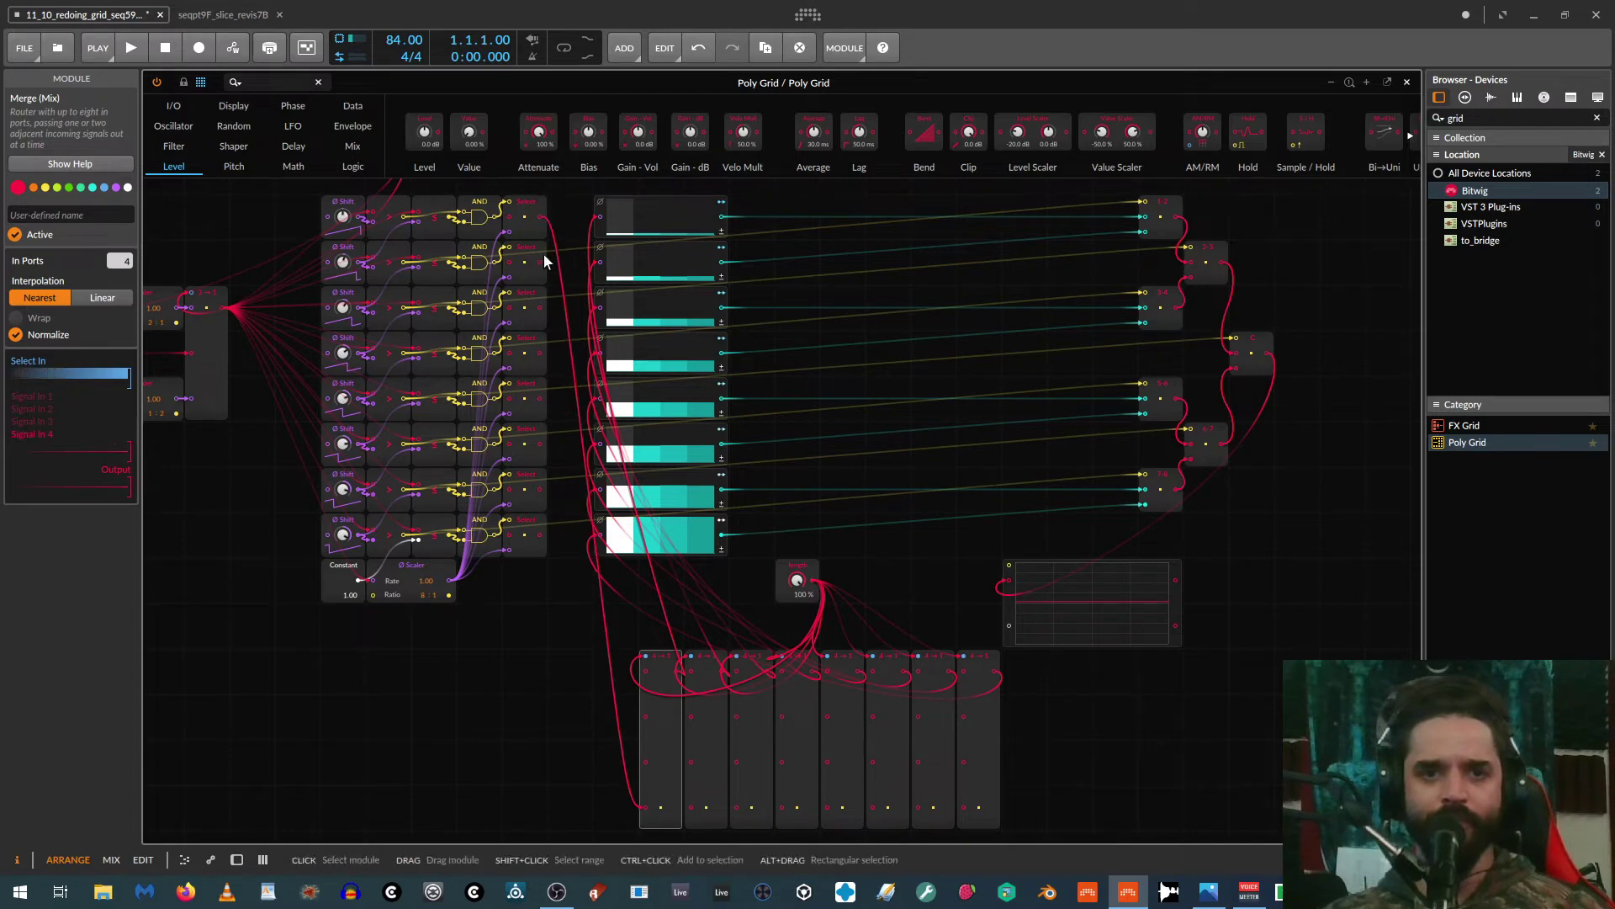
drag(543, 260, 697, 804)
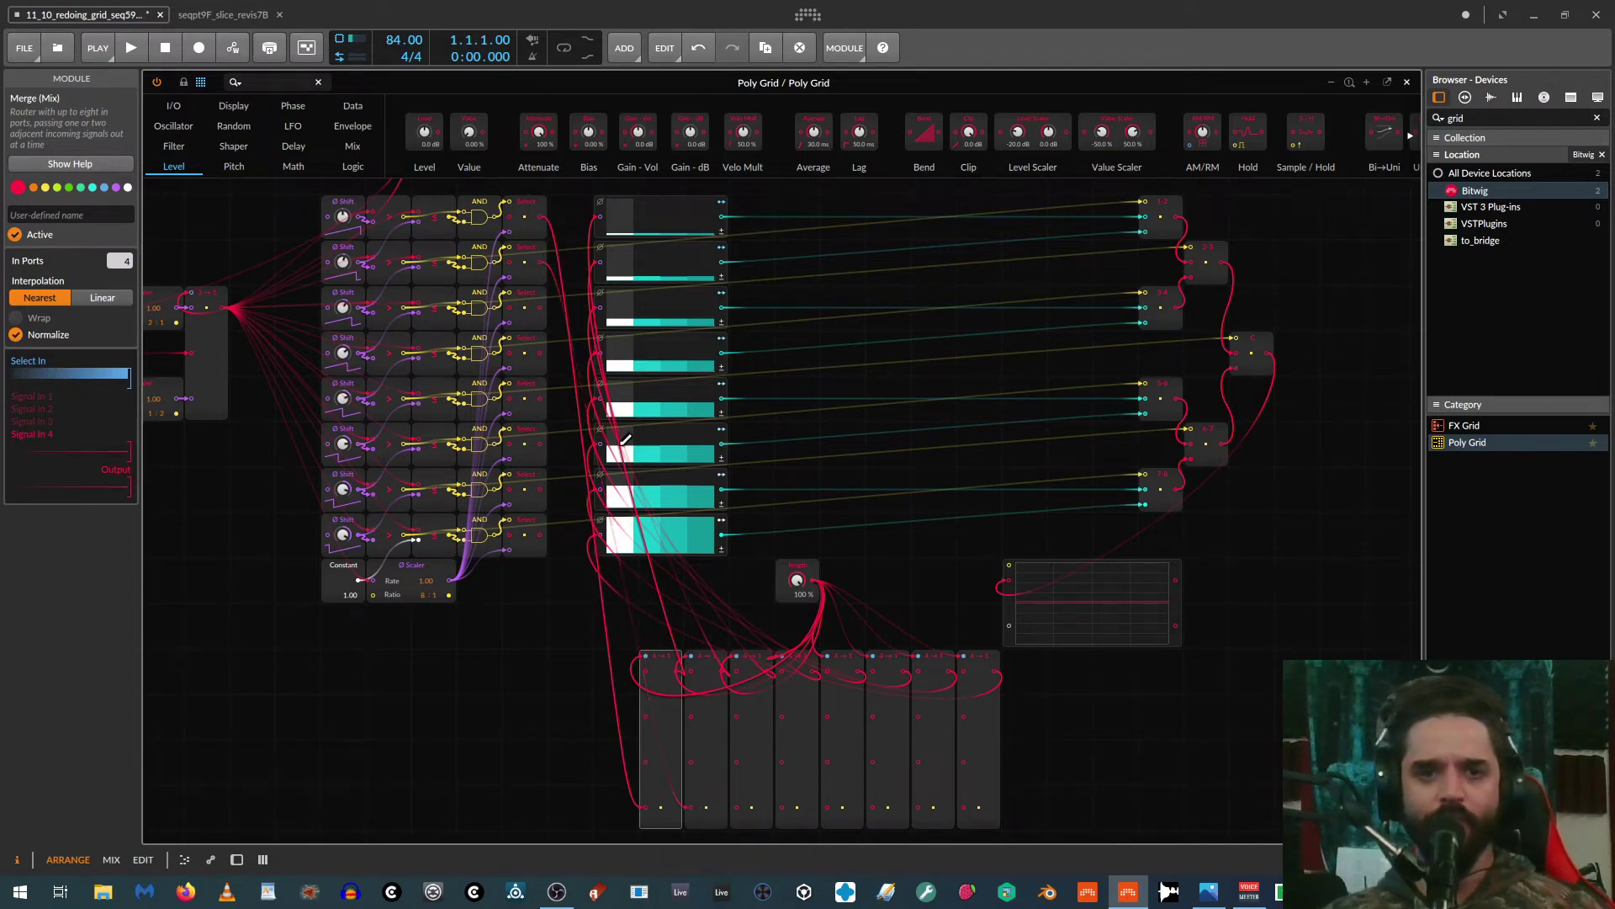
drag(540, 308, 738, 808)
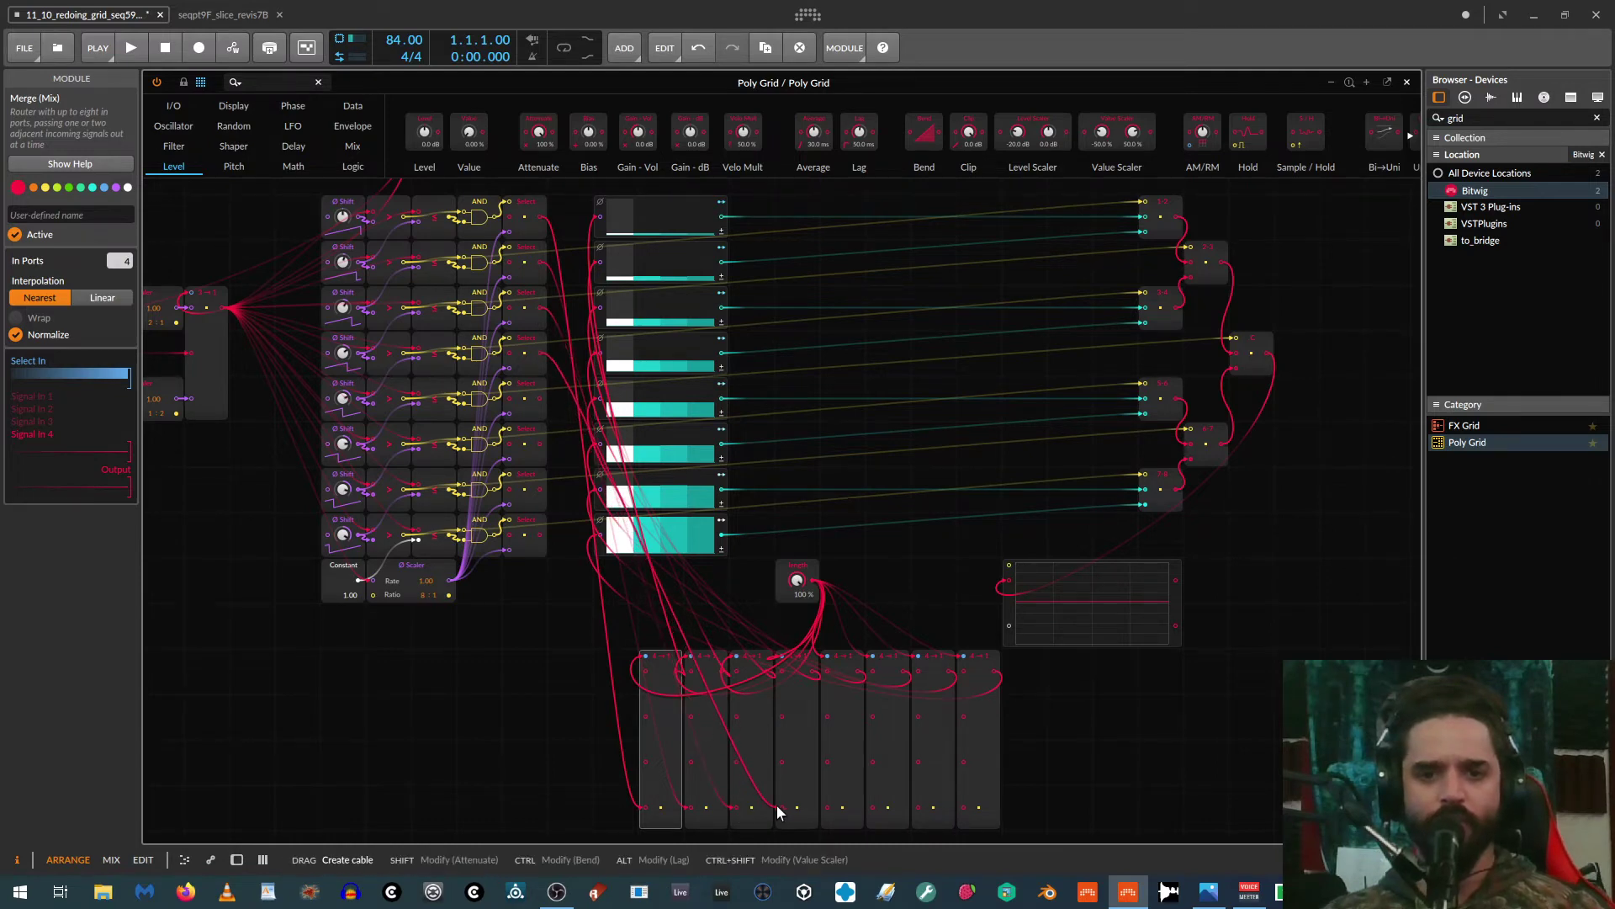
Step: Wire the Select outputs of rows five to eight to the fourth signal inputs of the fifth to eighth Merges
drag(554, 427, 829, 805)
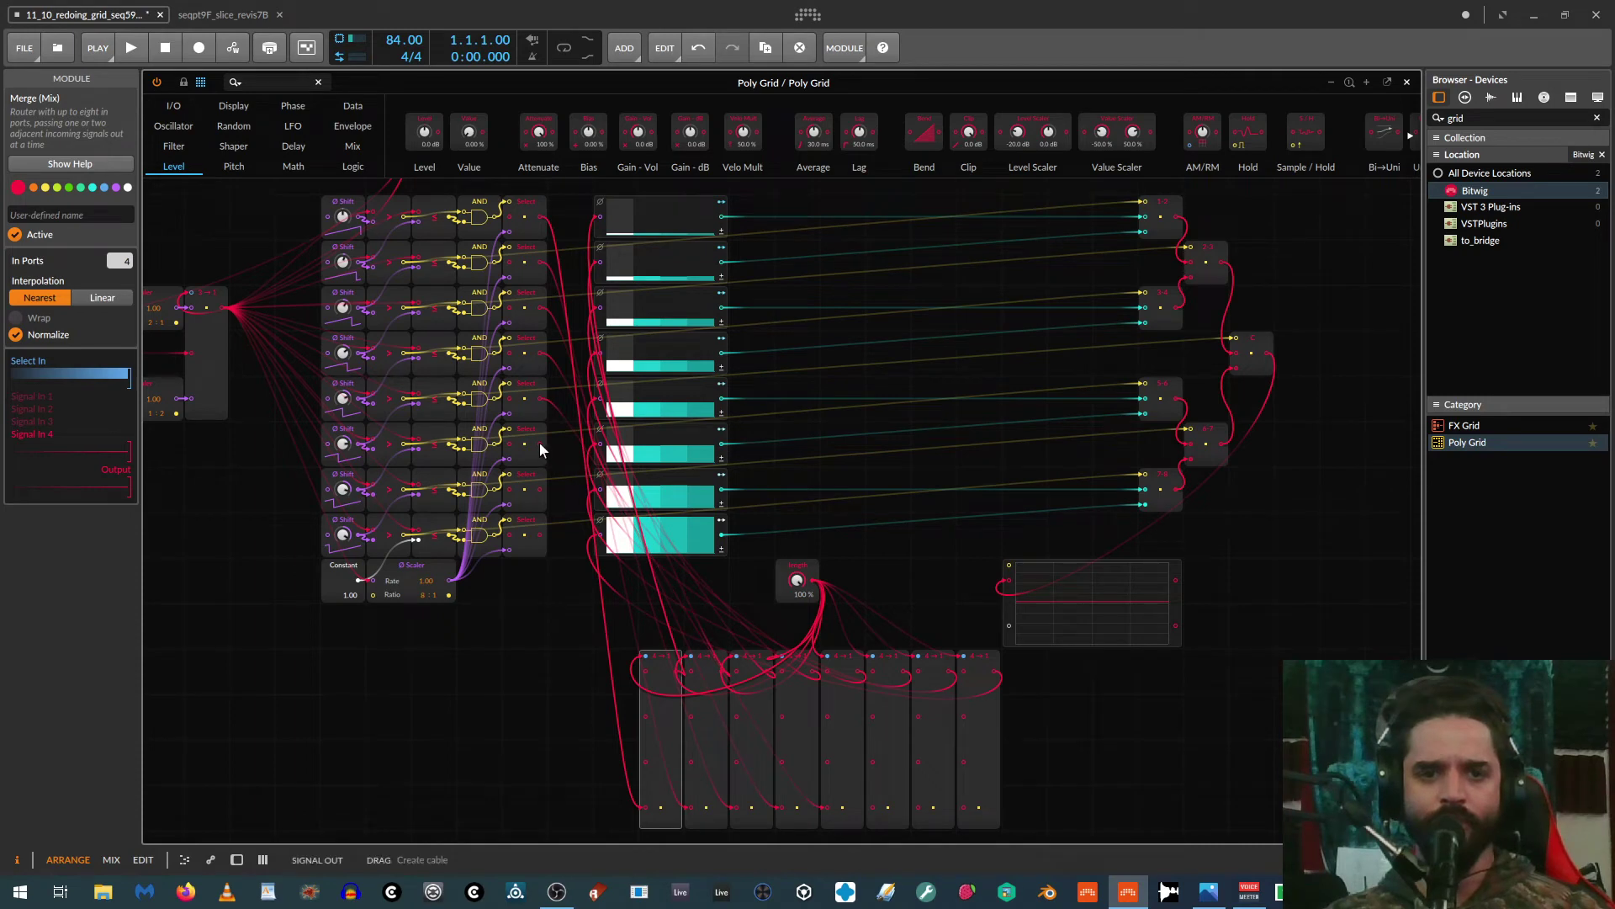
drag(539, 443, 856, 791)
drag(539, 488, 918, 808)
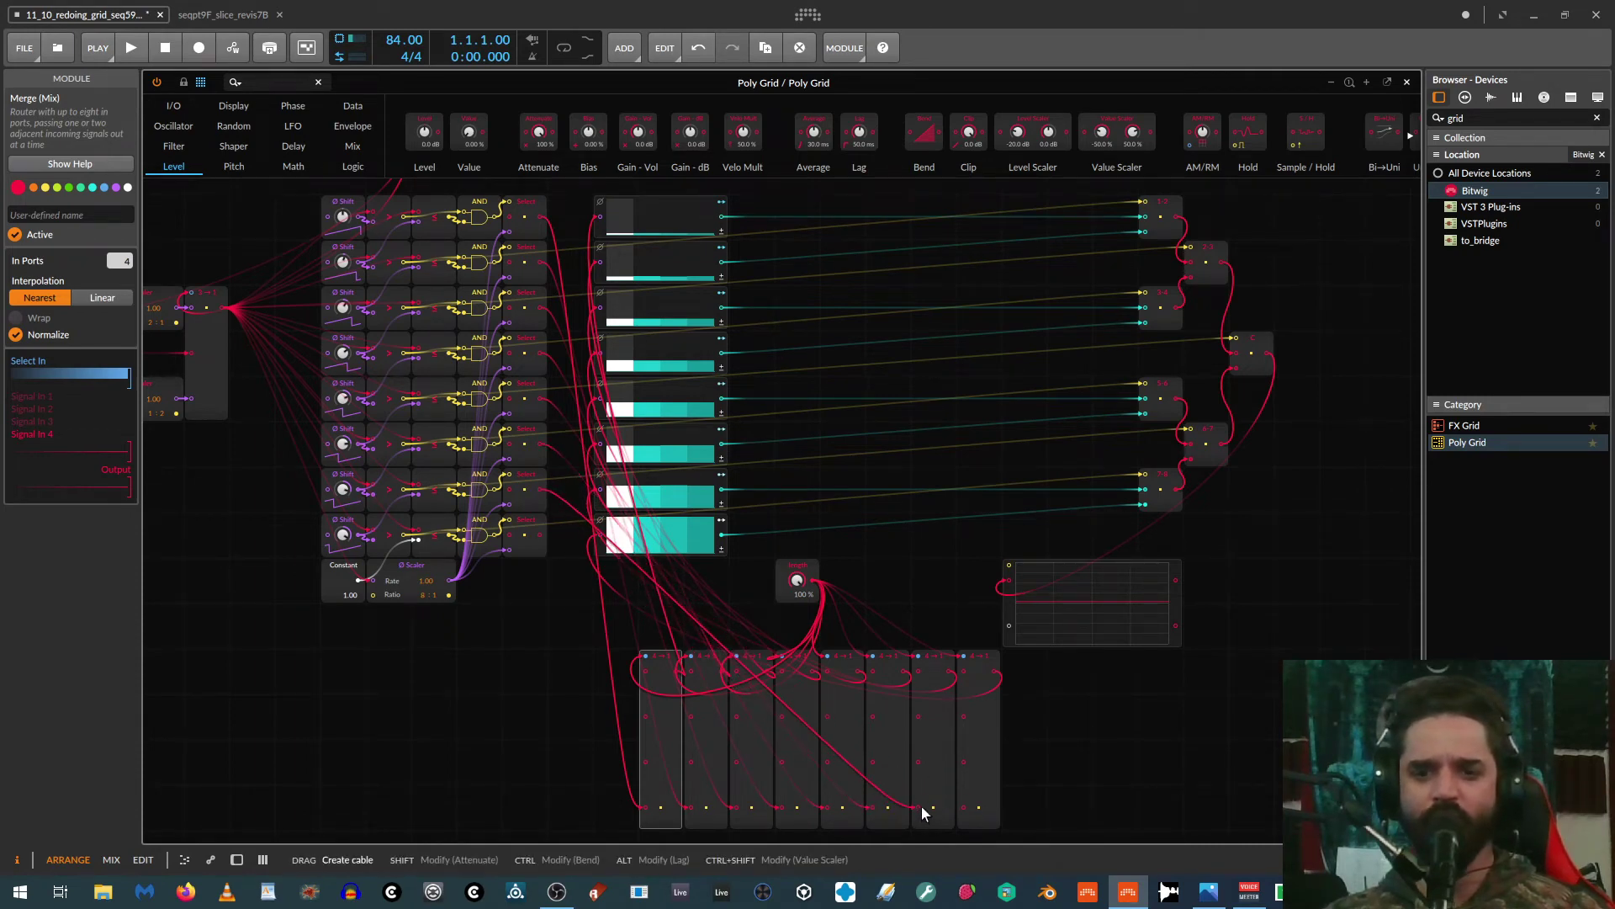
drag(537, 535, 965, 808)
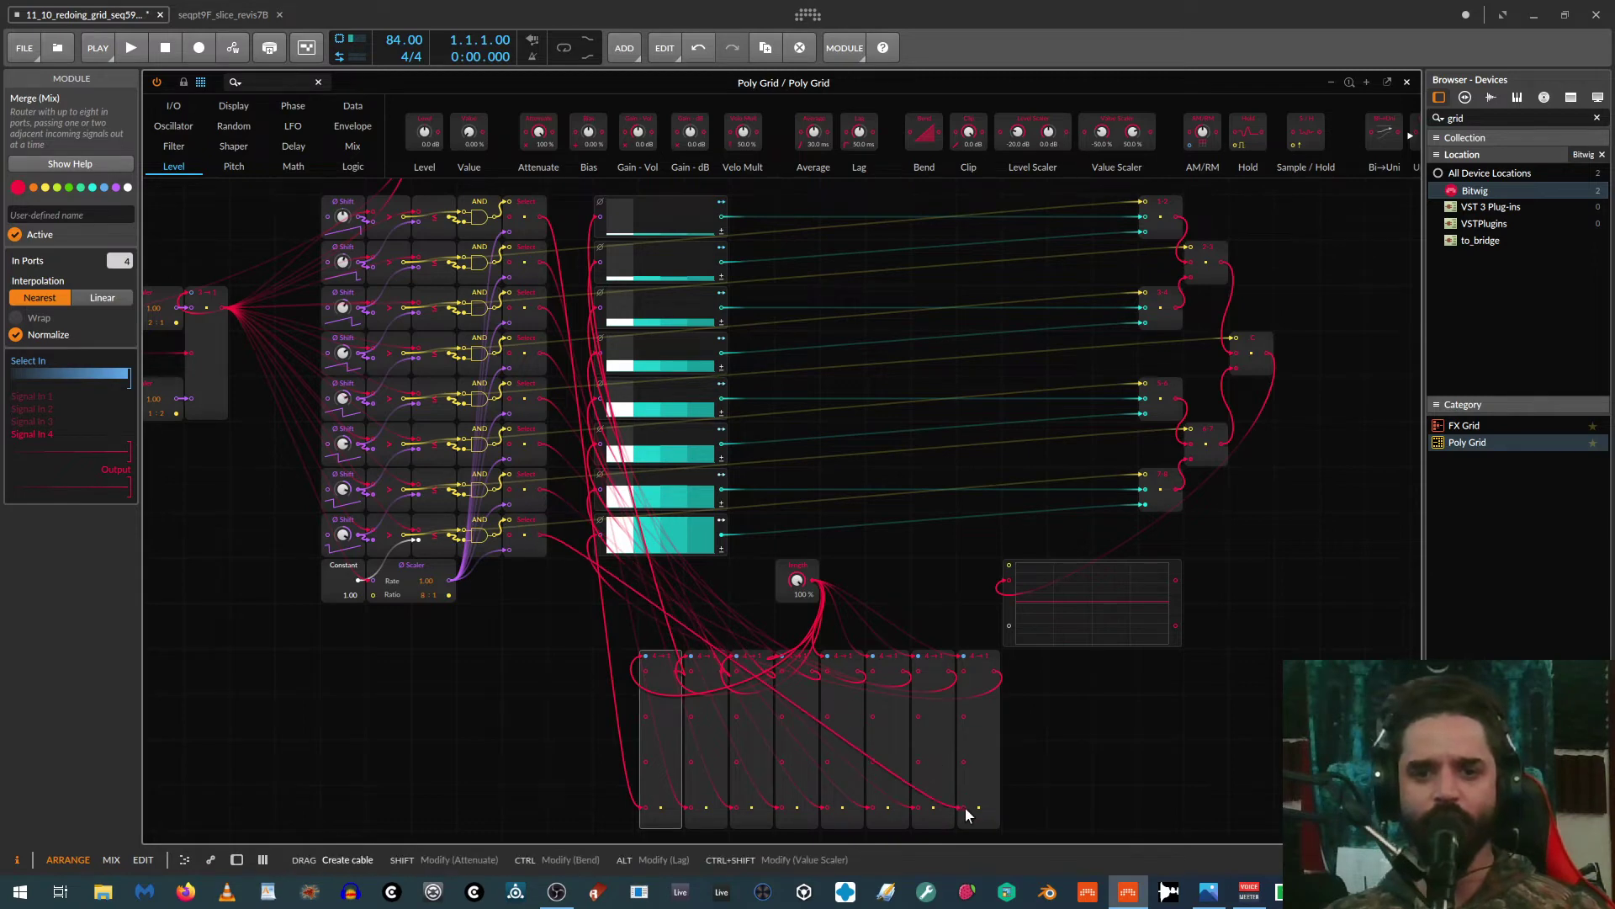
Step: Set the length Value module above the Merges to 0%
click(484, 724)
drag(430, 748, 486, 519)
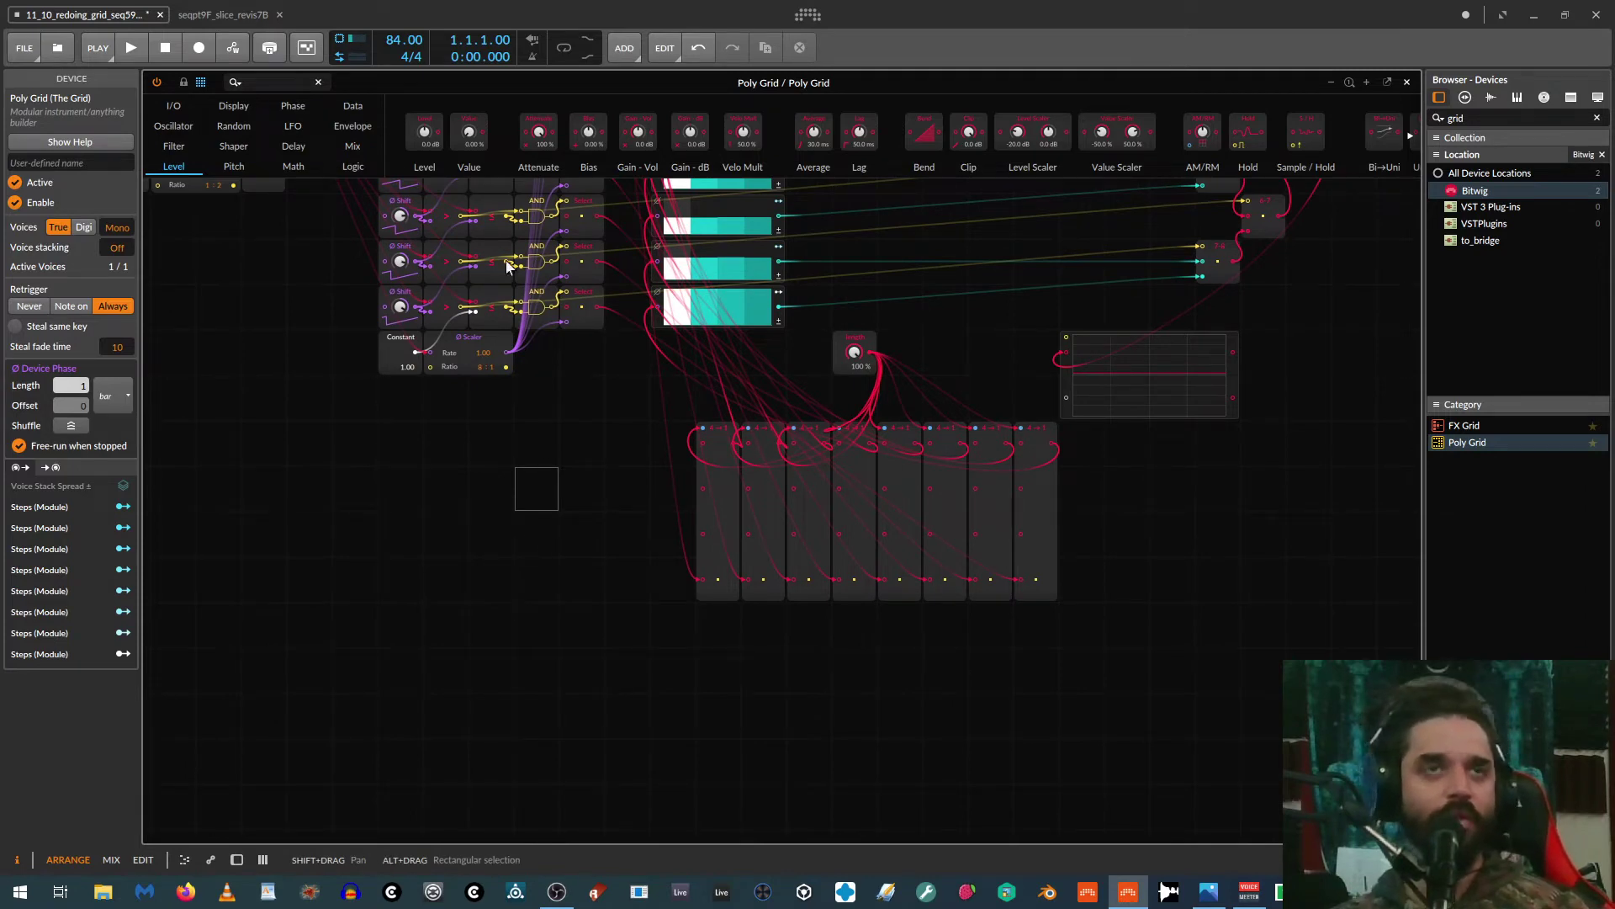
key(alt+Tab)
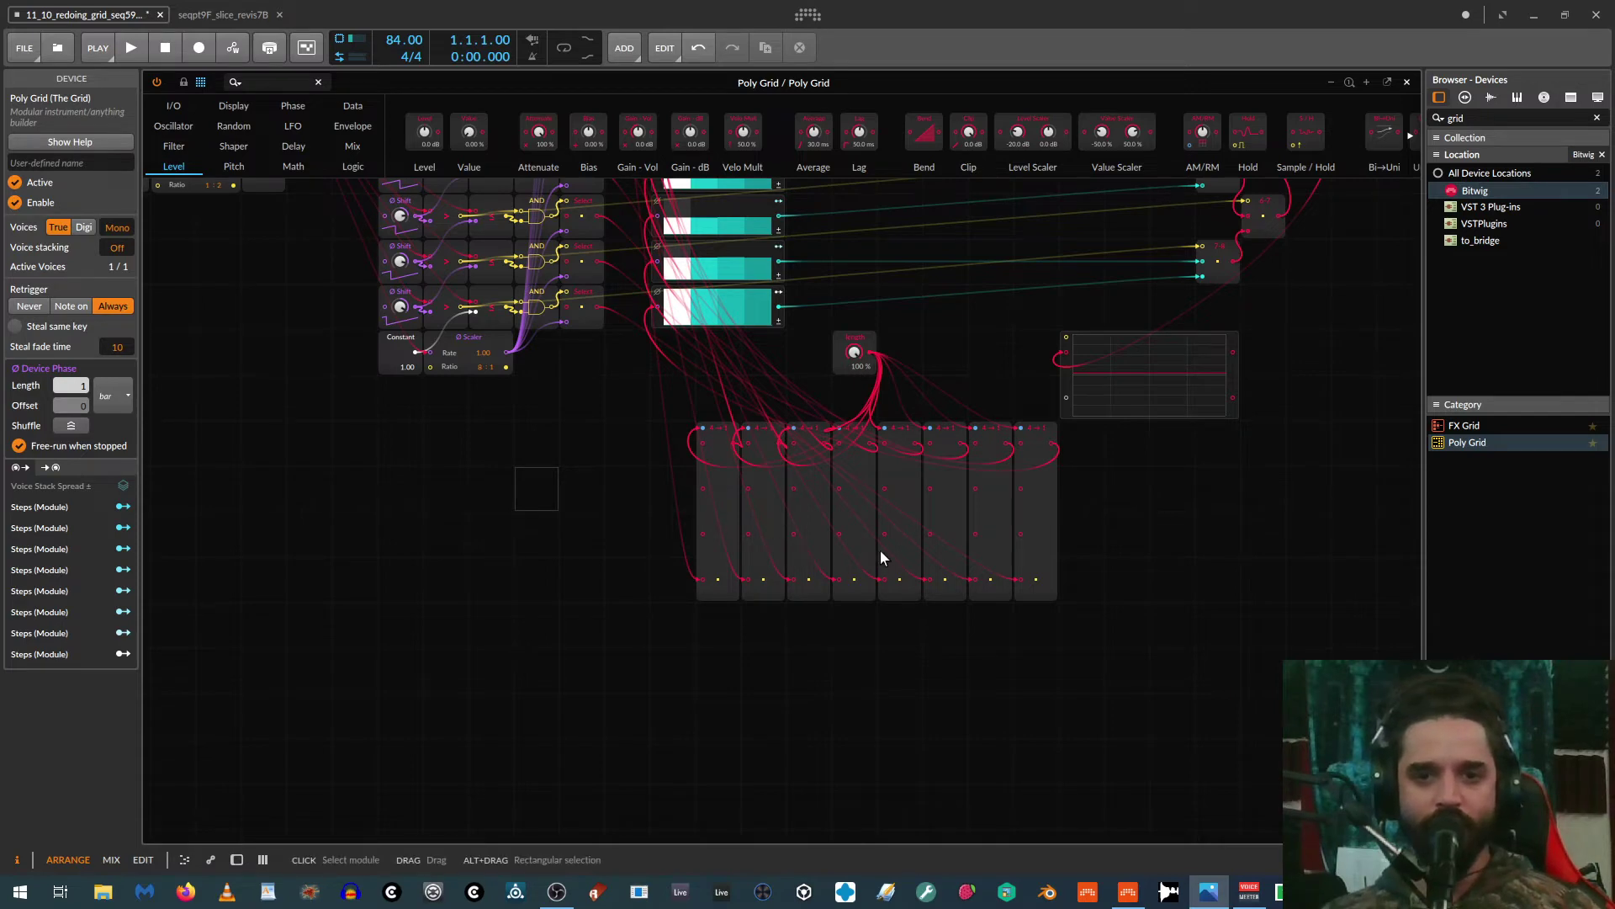
scroll(880, 551, up, 2)
drag(565, 438, 627, 633)
scroll(679, 589, down, 1)
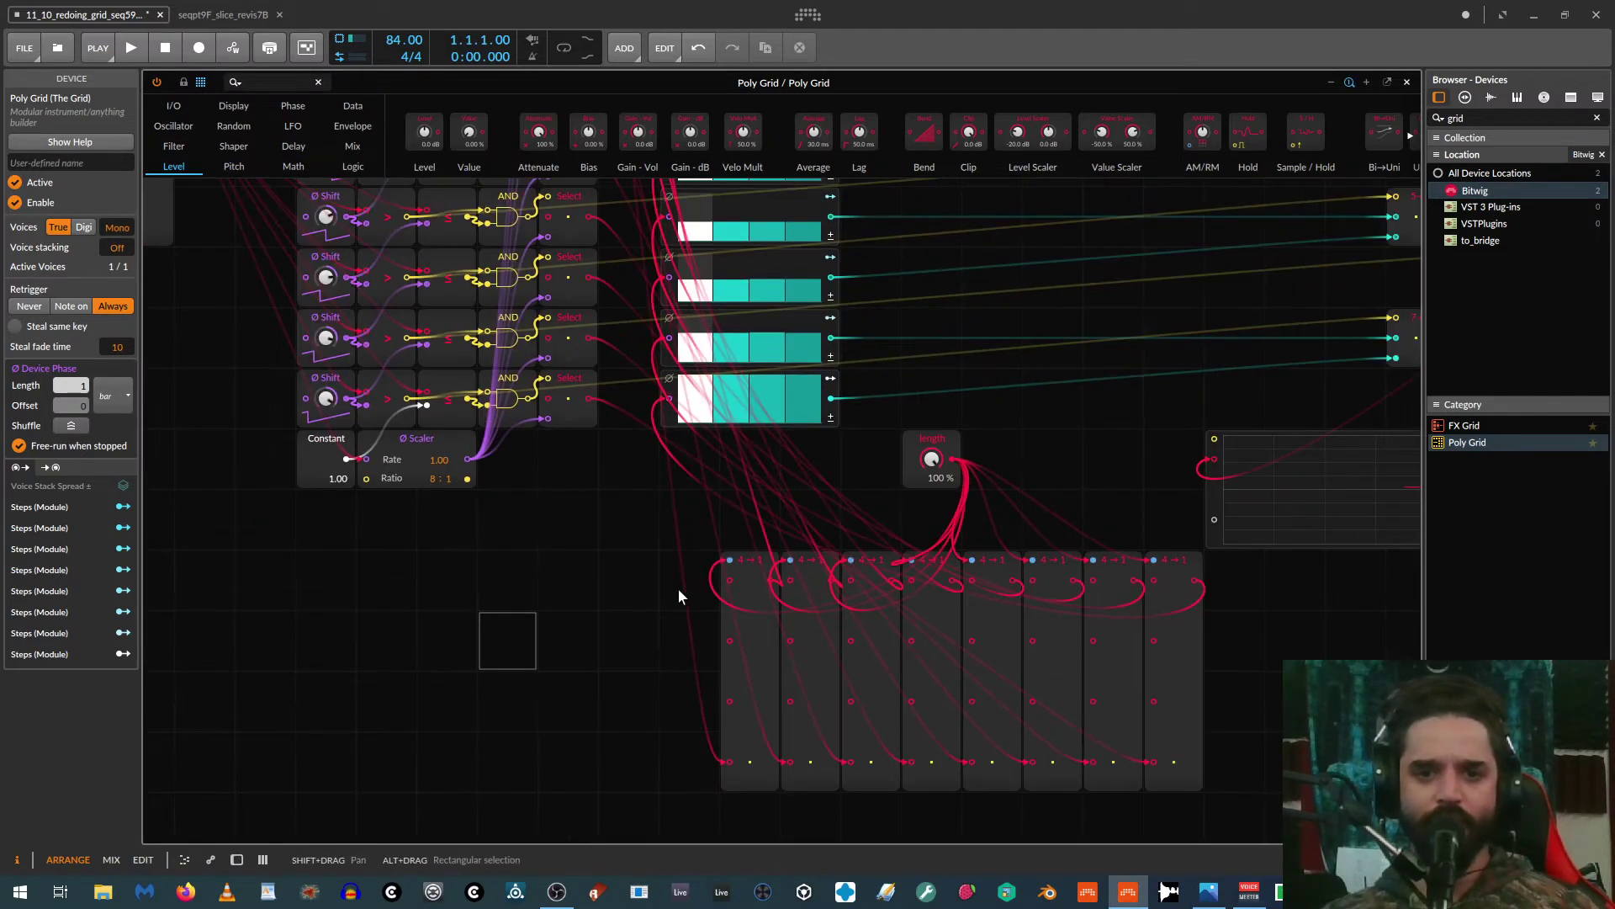
drag(932, 458, 931, 513)
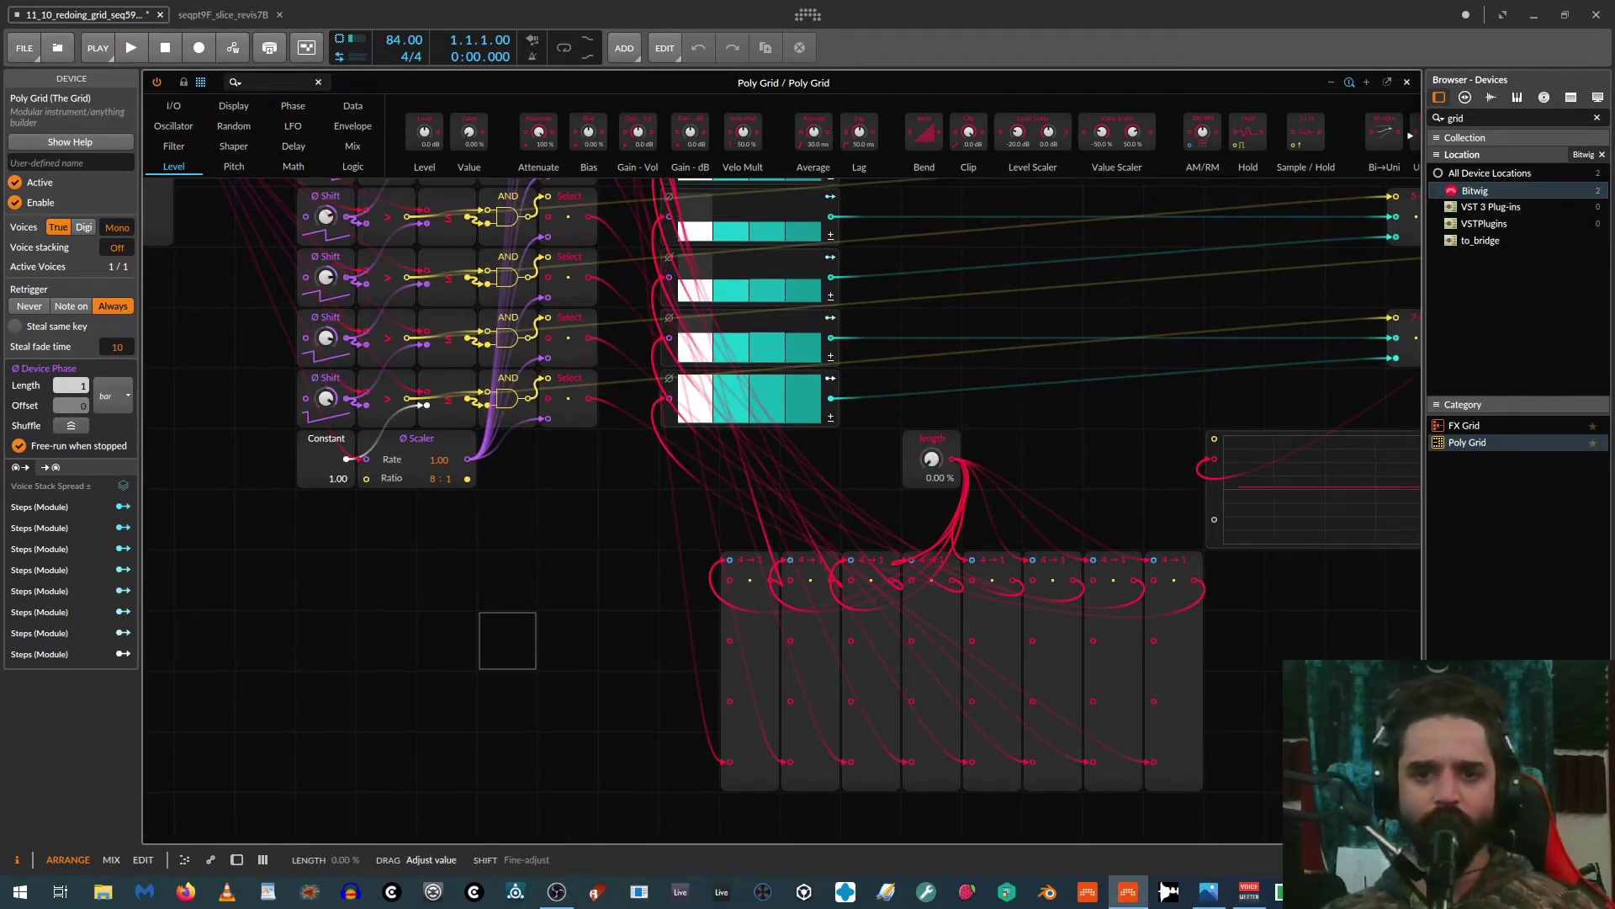
Step: Wire the output of the 8:1 phase Scaler below the rows to the first signal input of the first Merge
scroll(898, 487, up, 2)
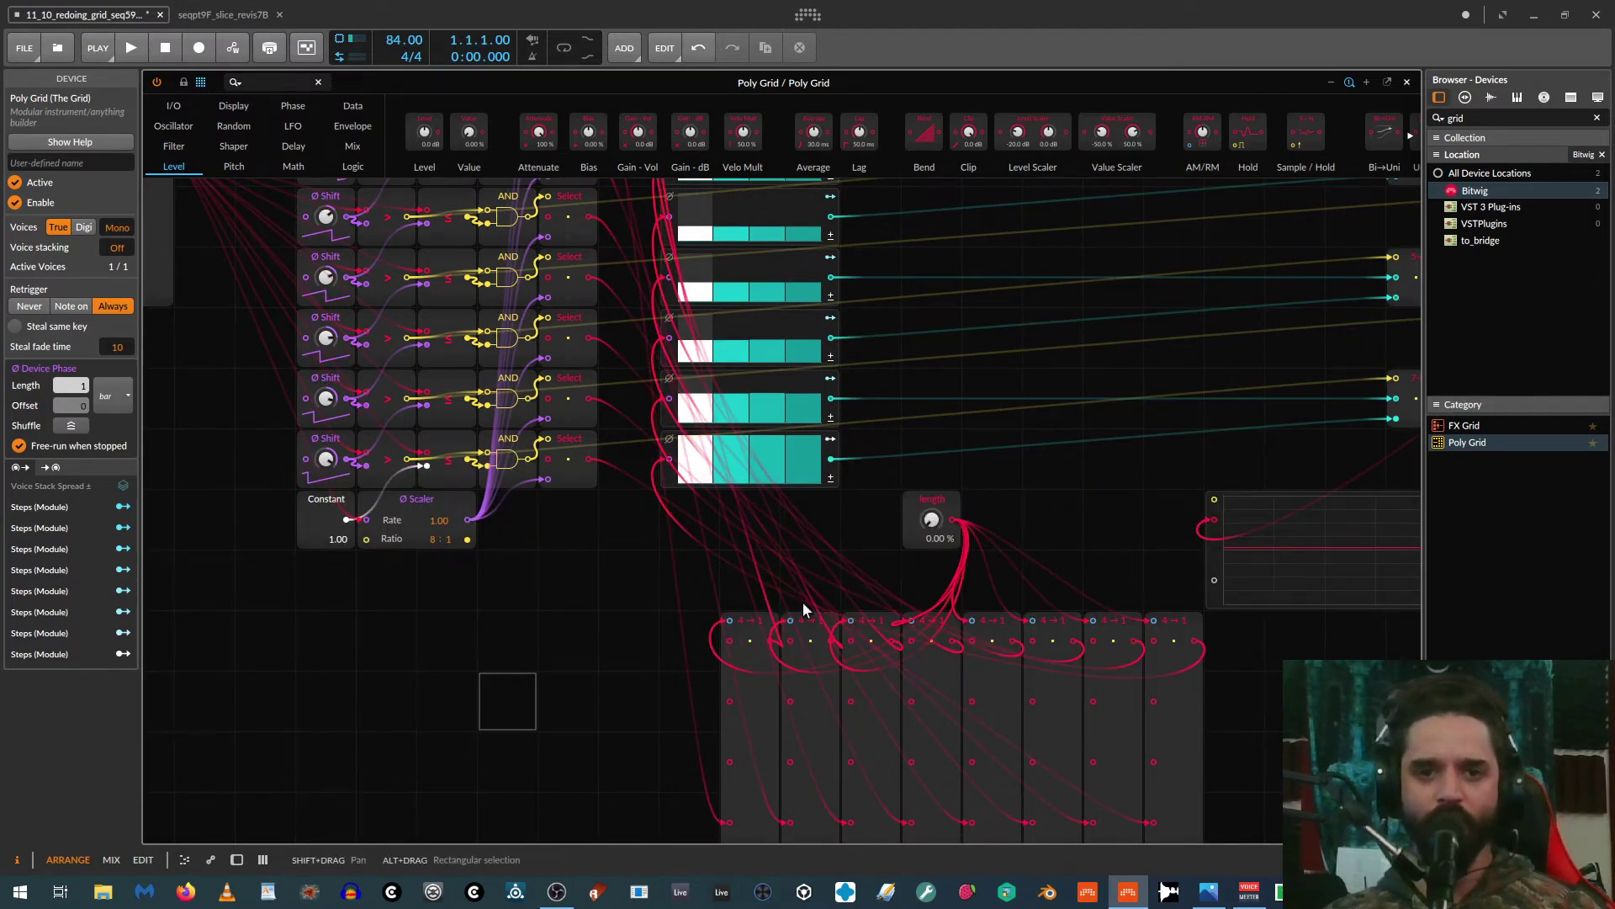
scroll(804, 607, down, 5)
scroll(785, 608, up, 2)
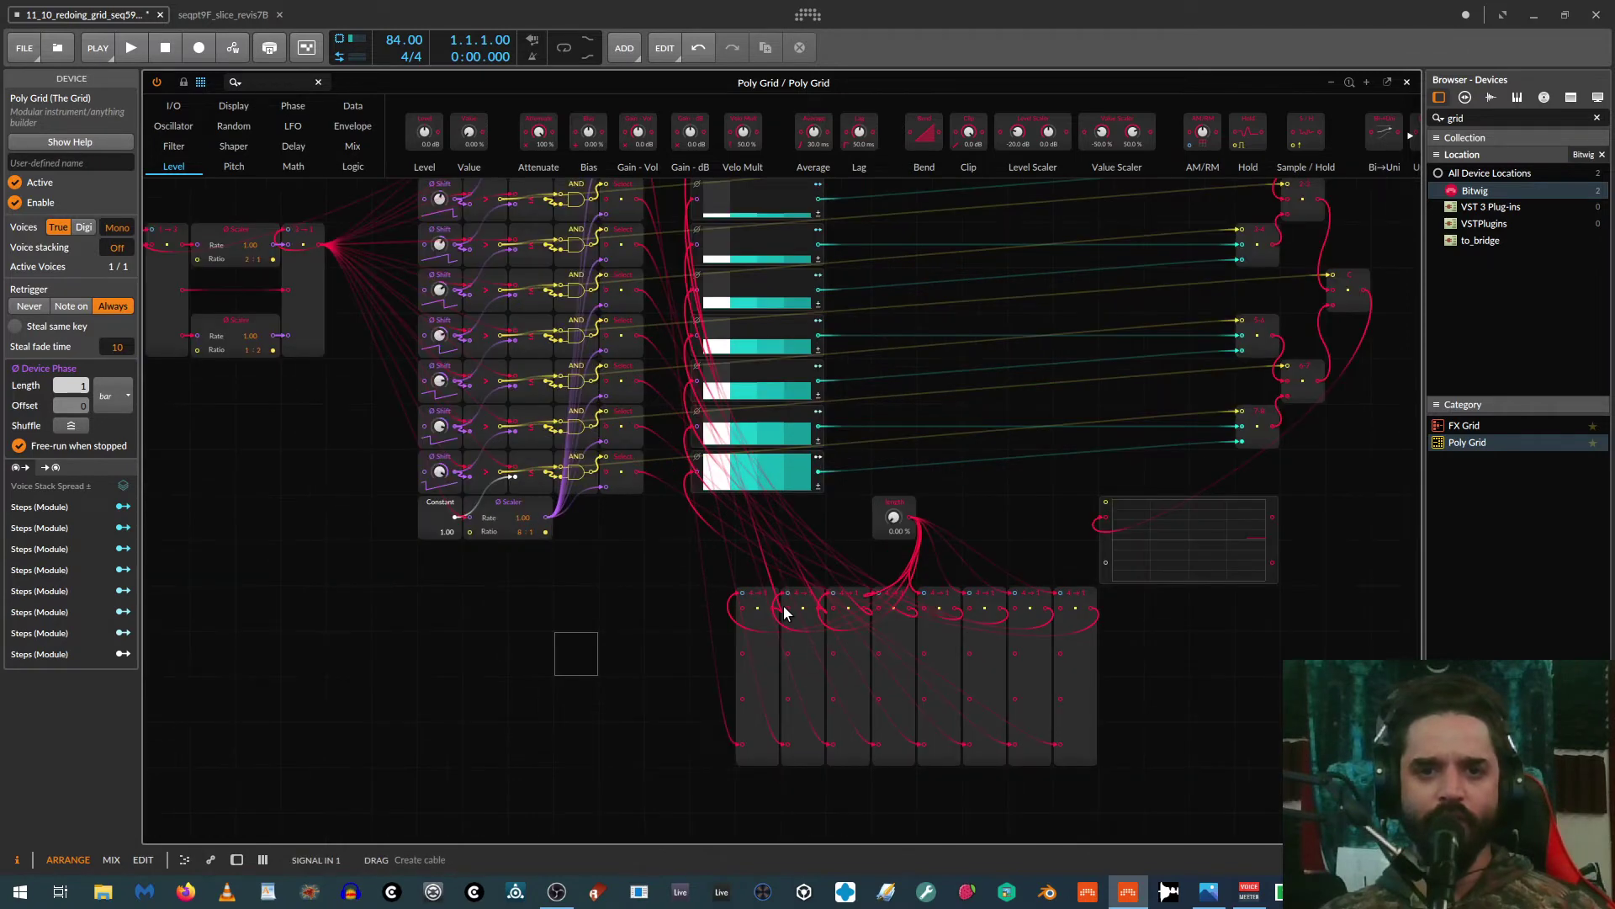
drag(683, 521, 700, 599)
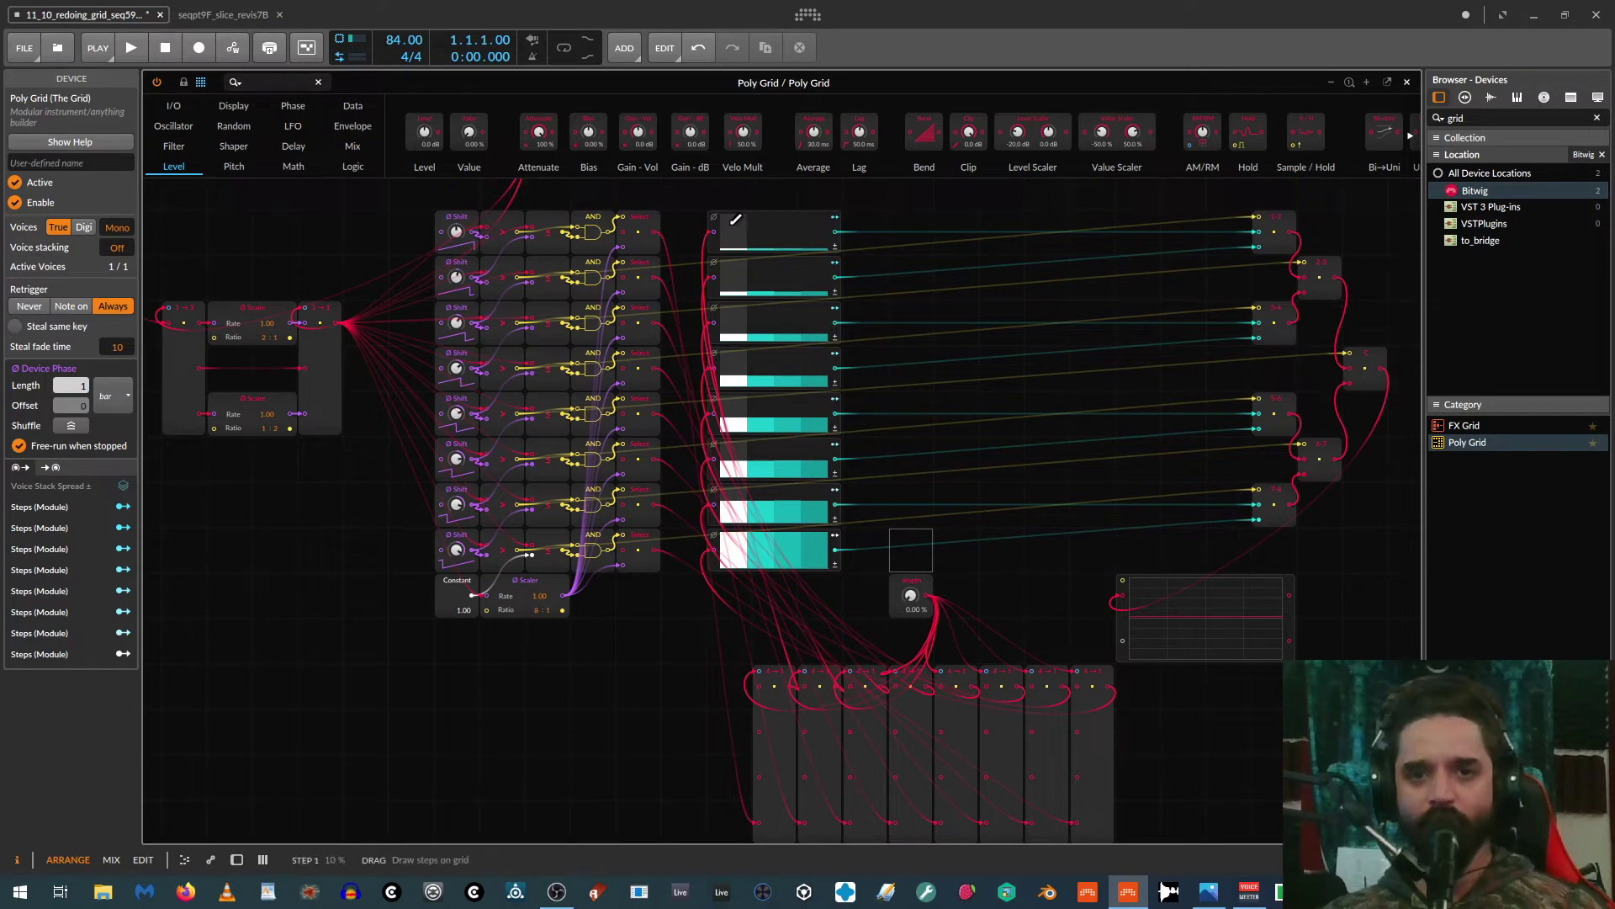
drag(563, 596, 762, 695)
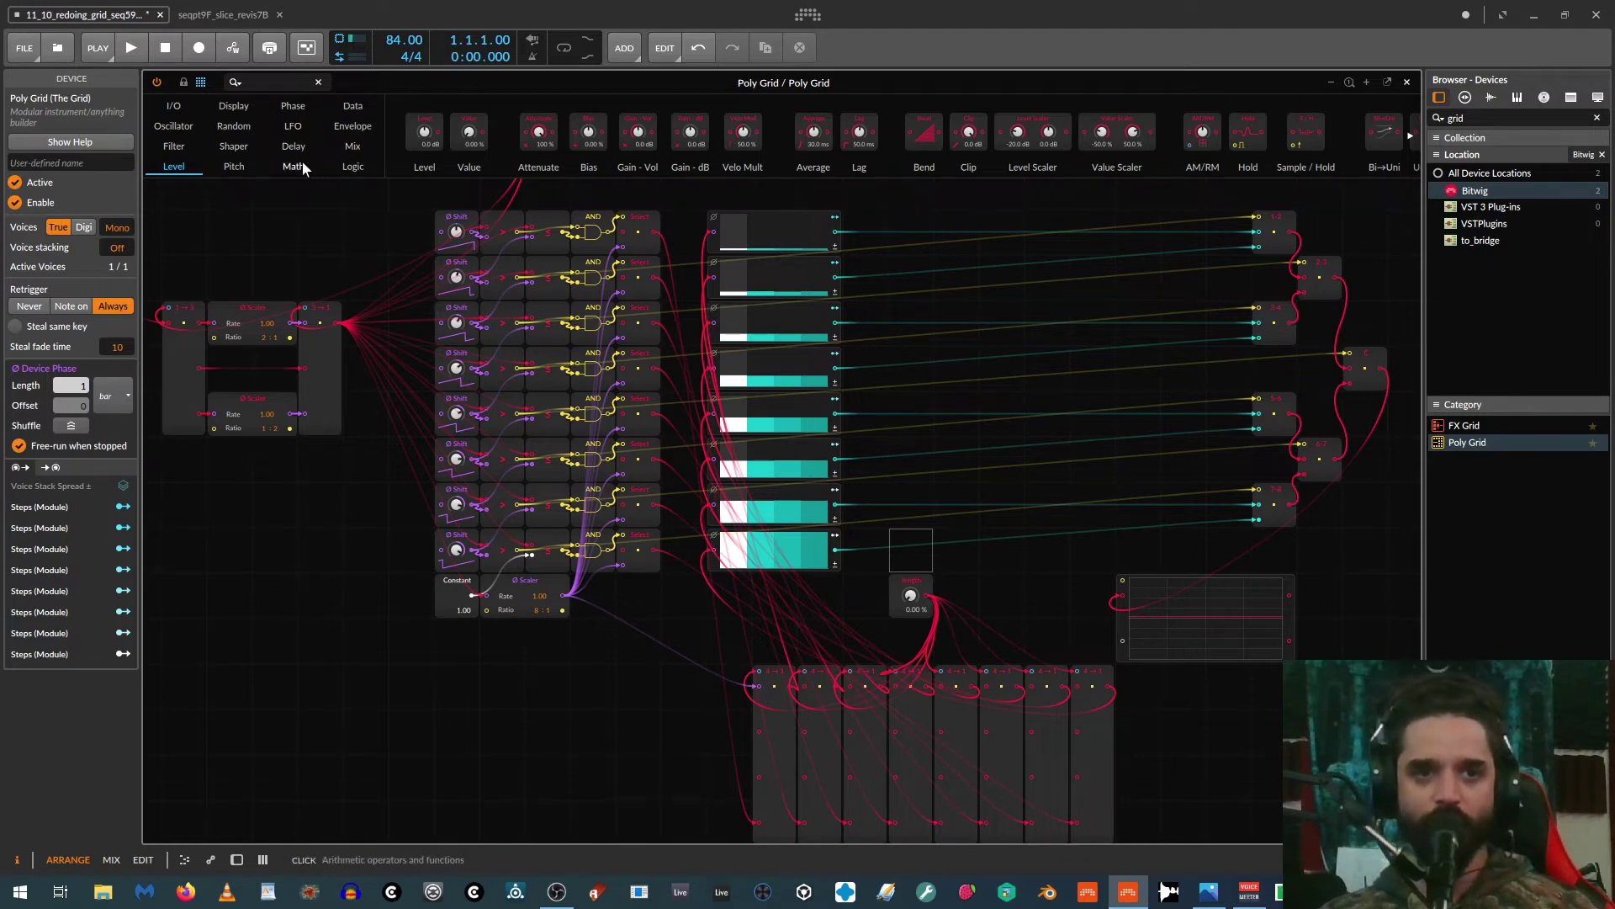
Step: Add an OR logic module below the rows, colour it green and duplicate it to make three
click(362, 168)
drag(1244, 162, 748, 133)
drag(1189, 160, 593, 732)
drag(613, 653, 692, 543)
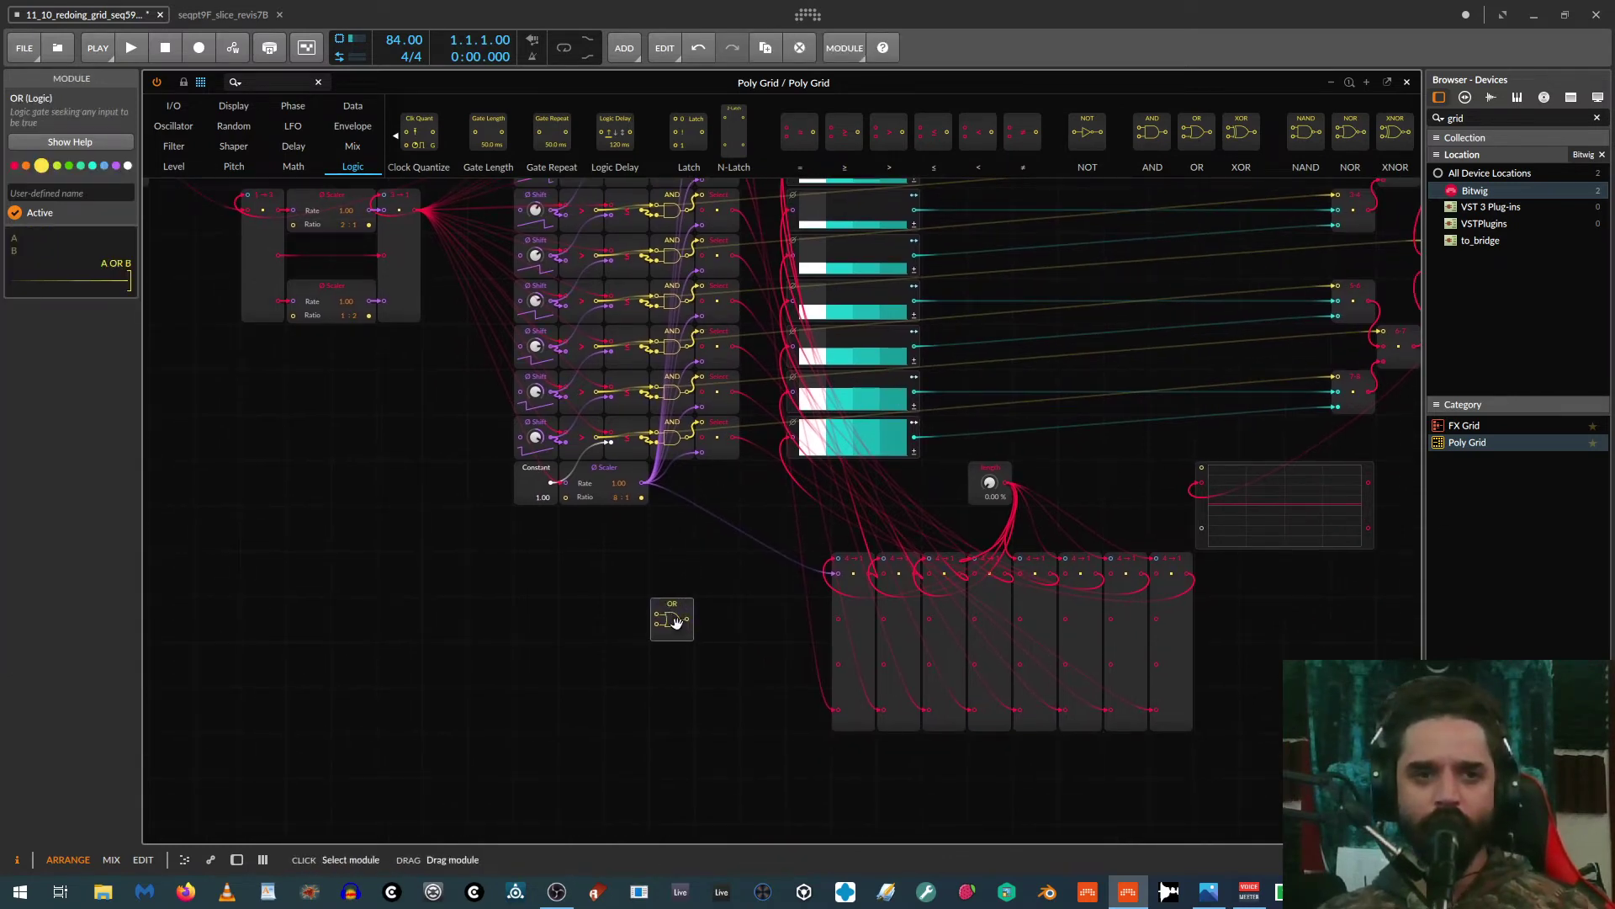
click(67, 168)
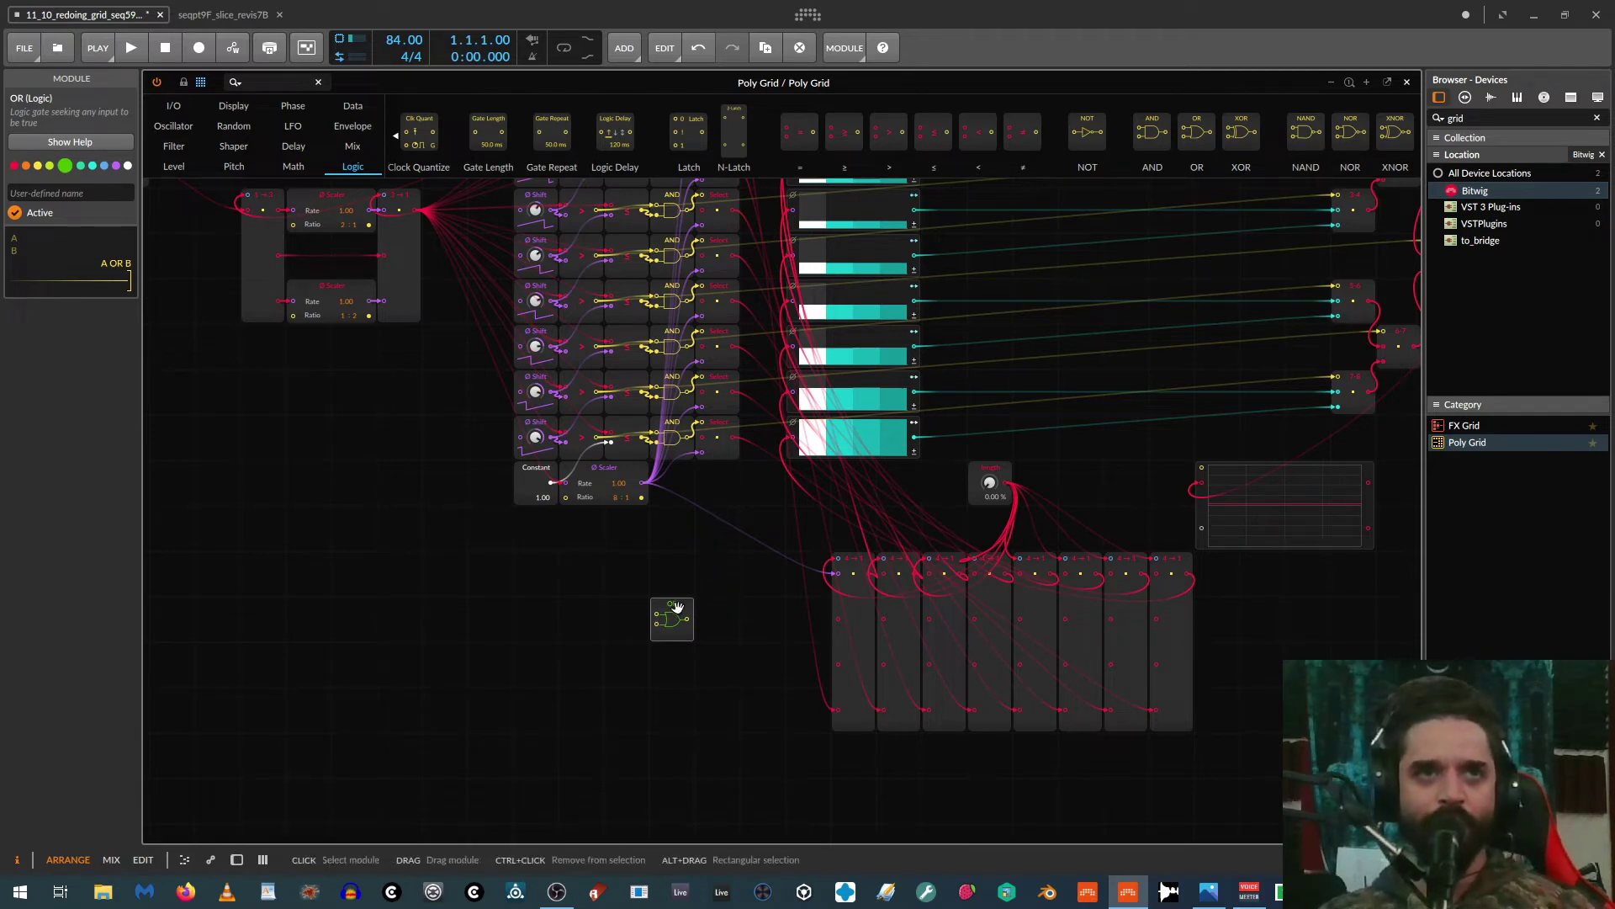
drag(668, 614, 734, 645)
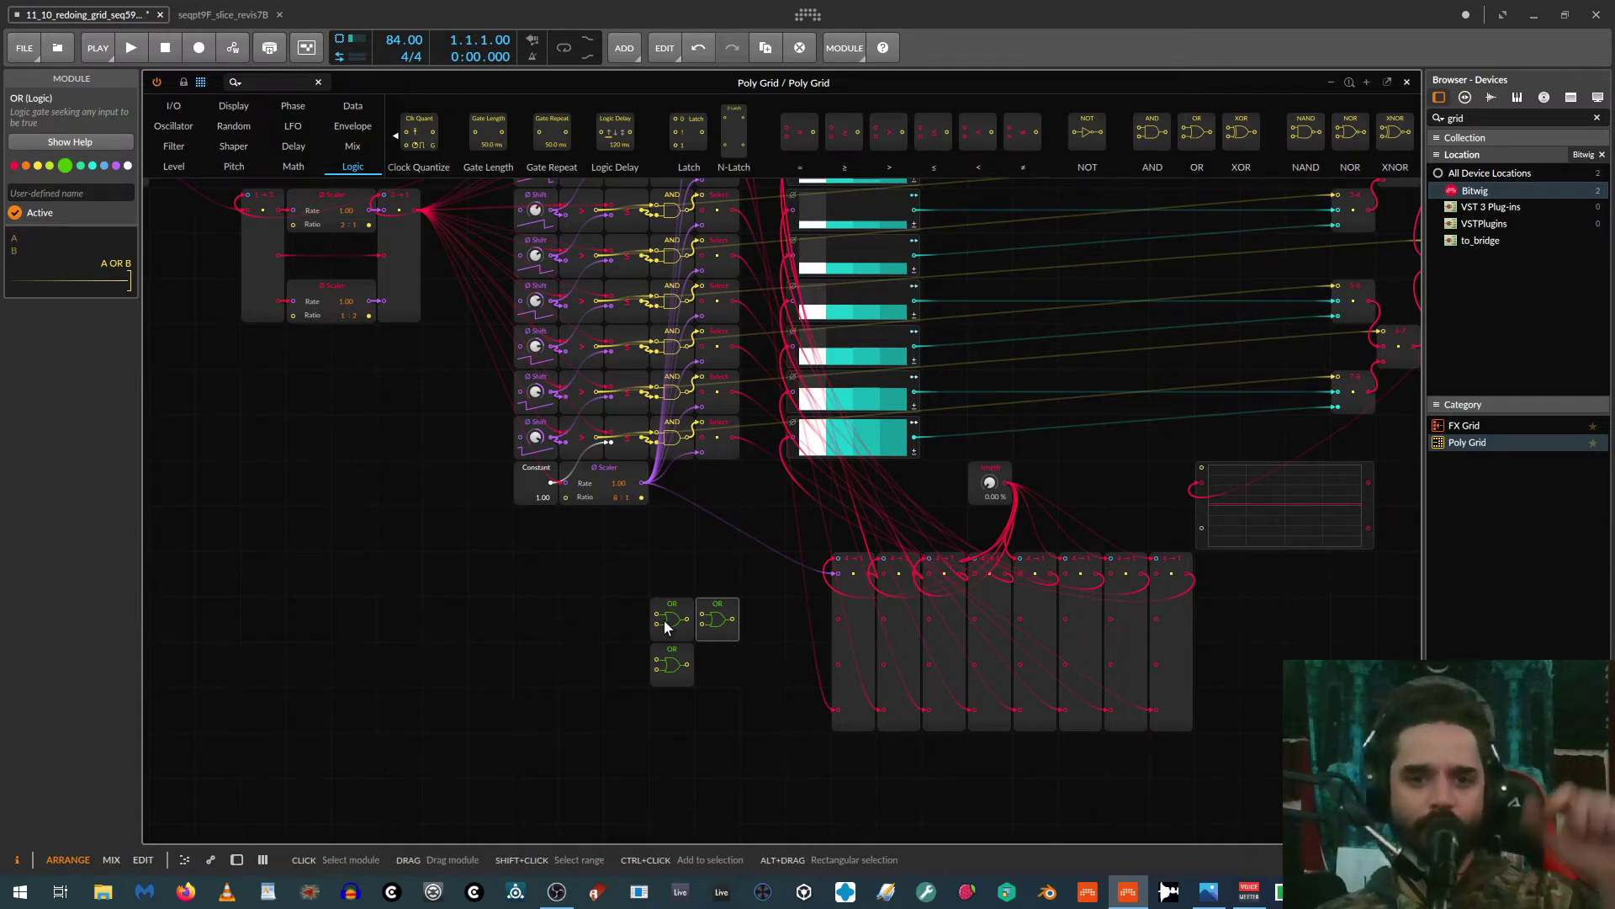
Step: Wire the AND outputs of rows one, three, five and seven into two OR modules, and combine both outputs in the third OR
scroll(673, 635, up, 2)
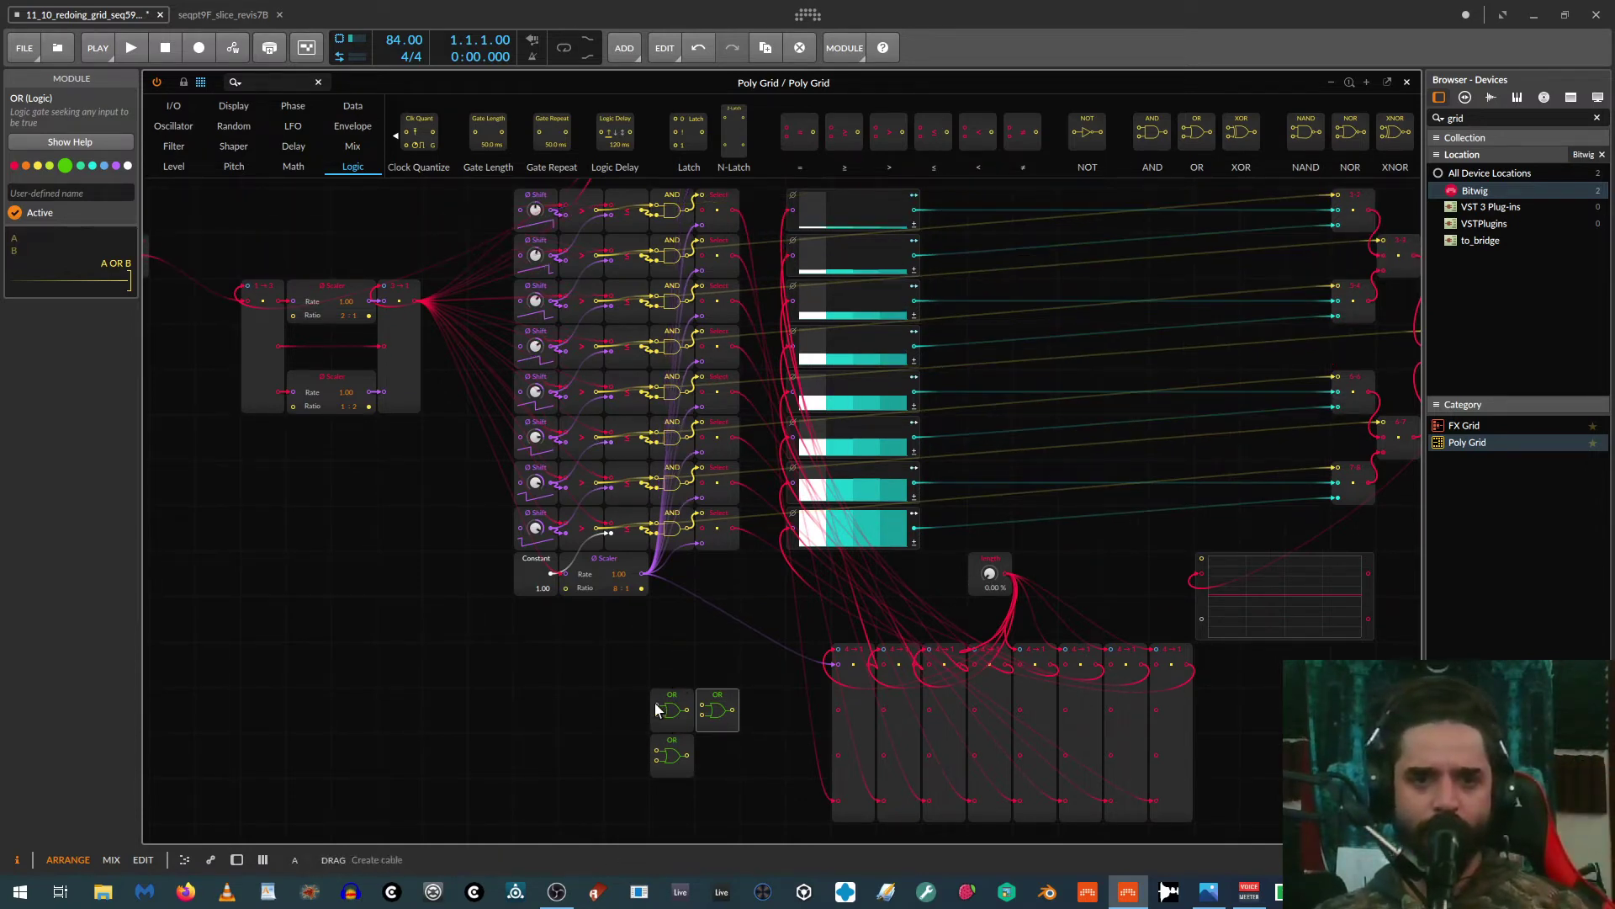
drag(657, 710, 690, 214)
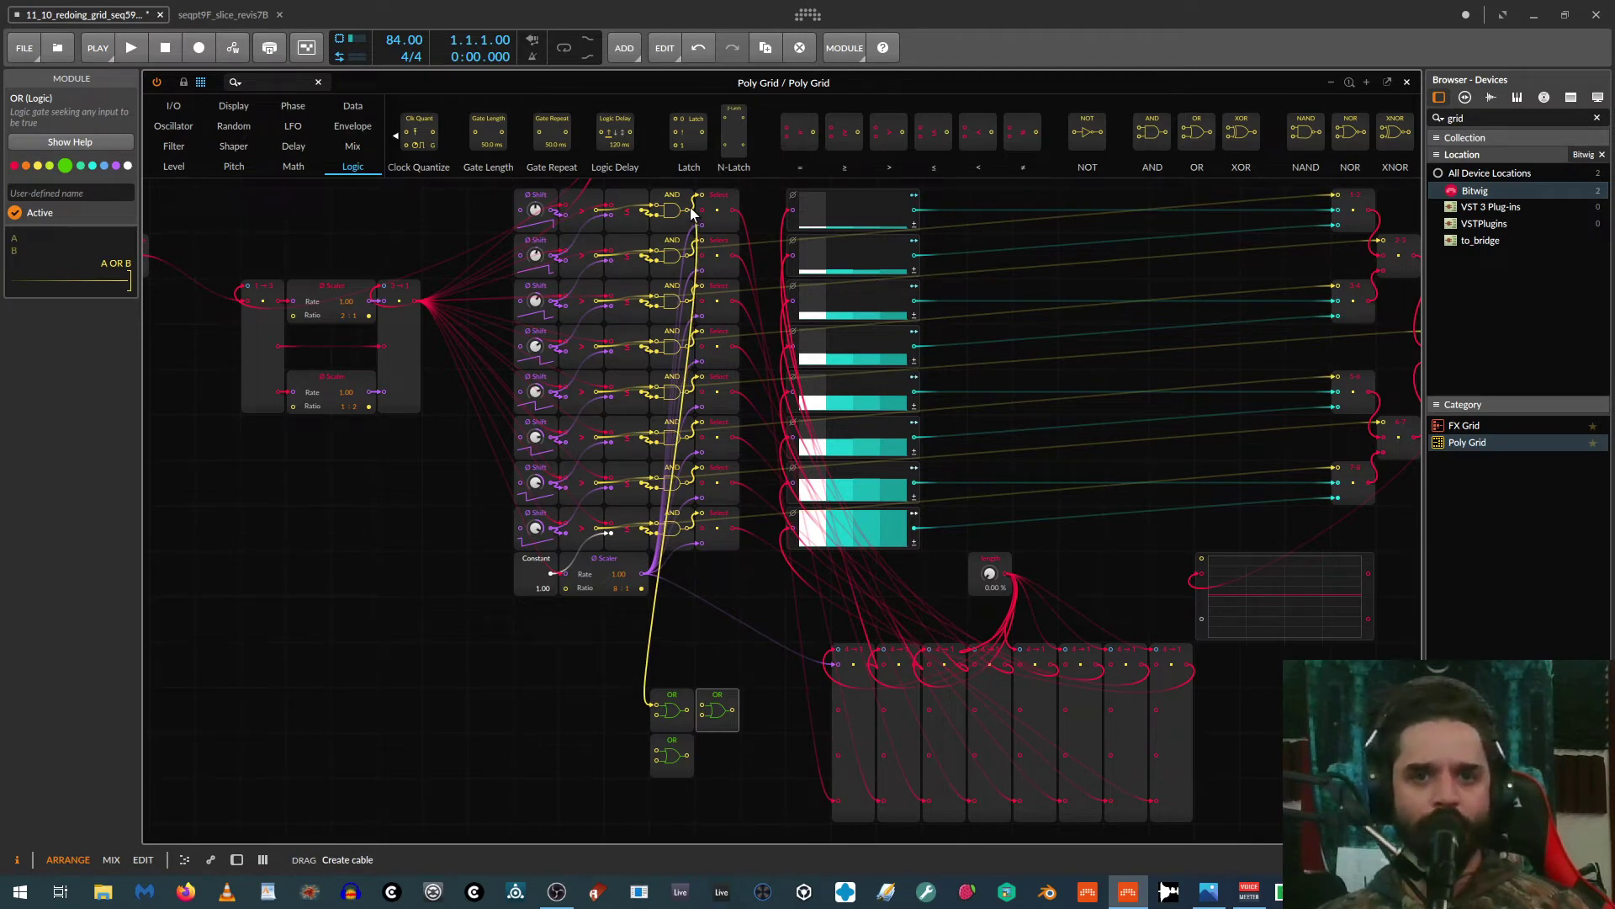
drag(696, 315, 661, 712)
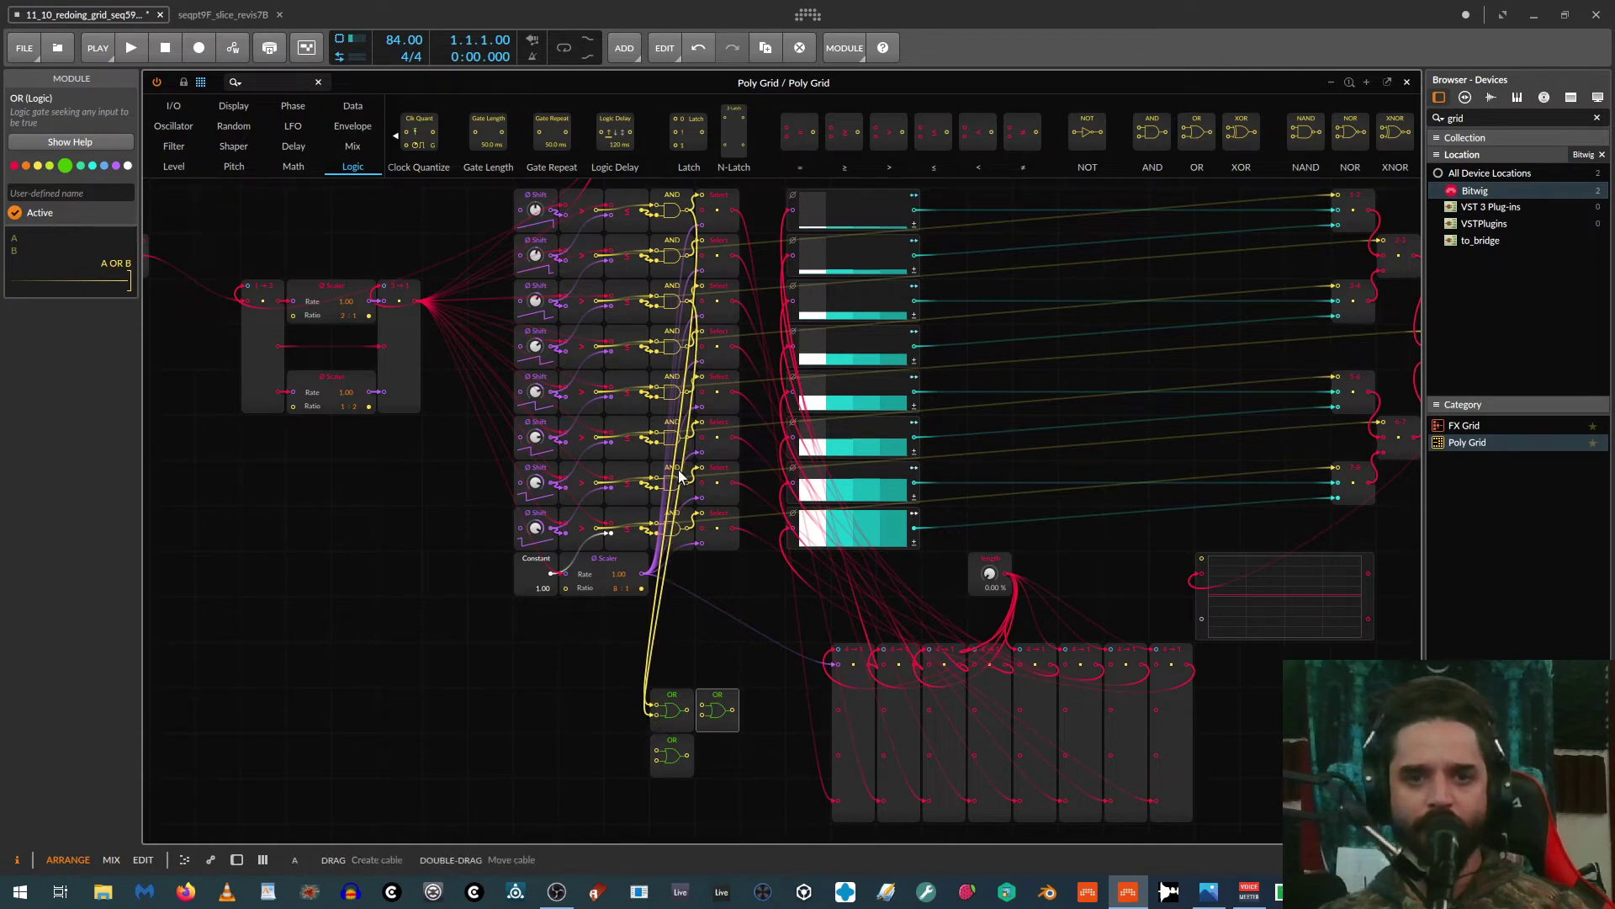
click(673, 381)
drag(695, 392, 658, 756)
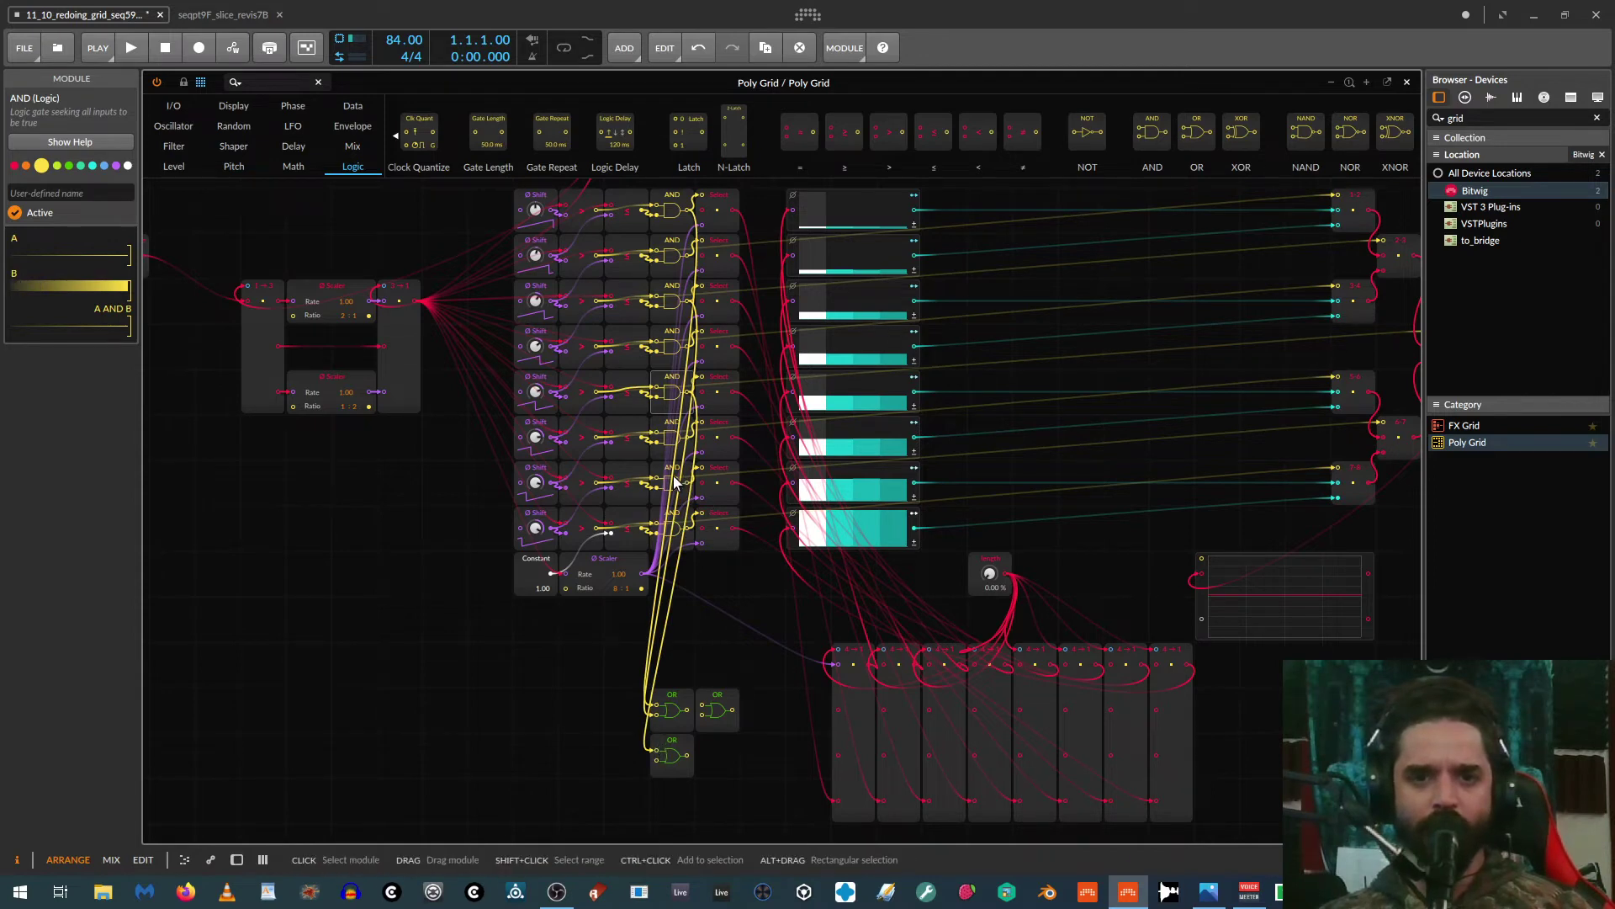
drag(688, 485, 662, 773)
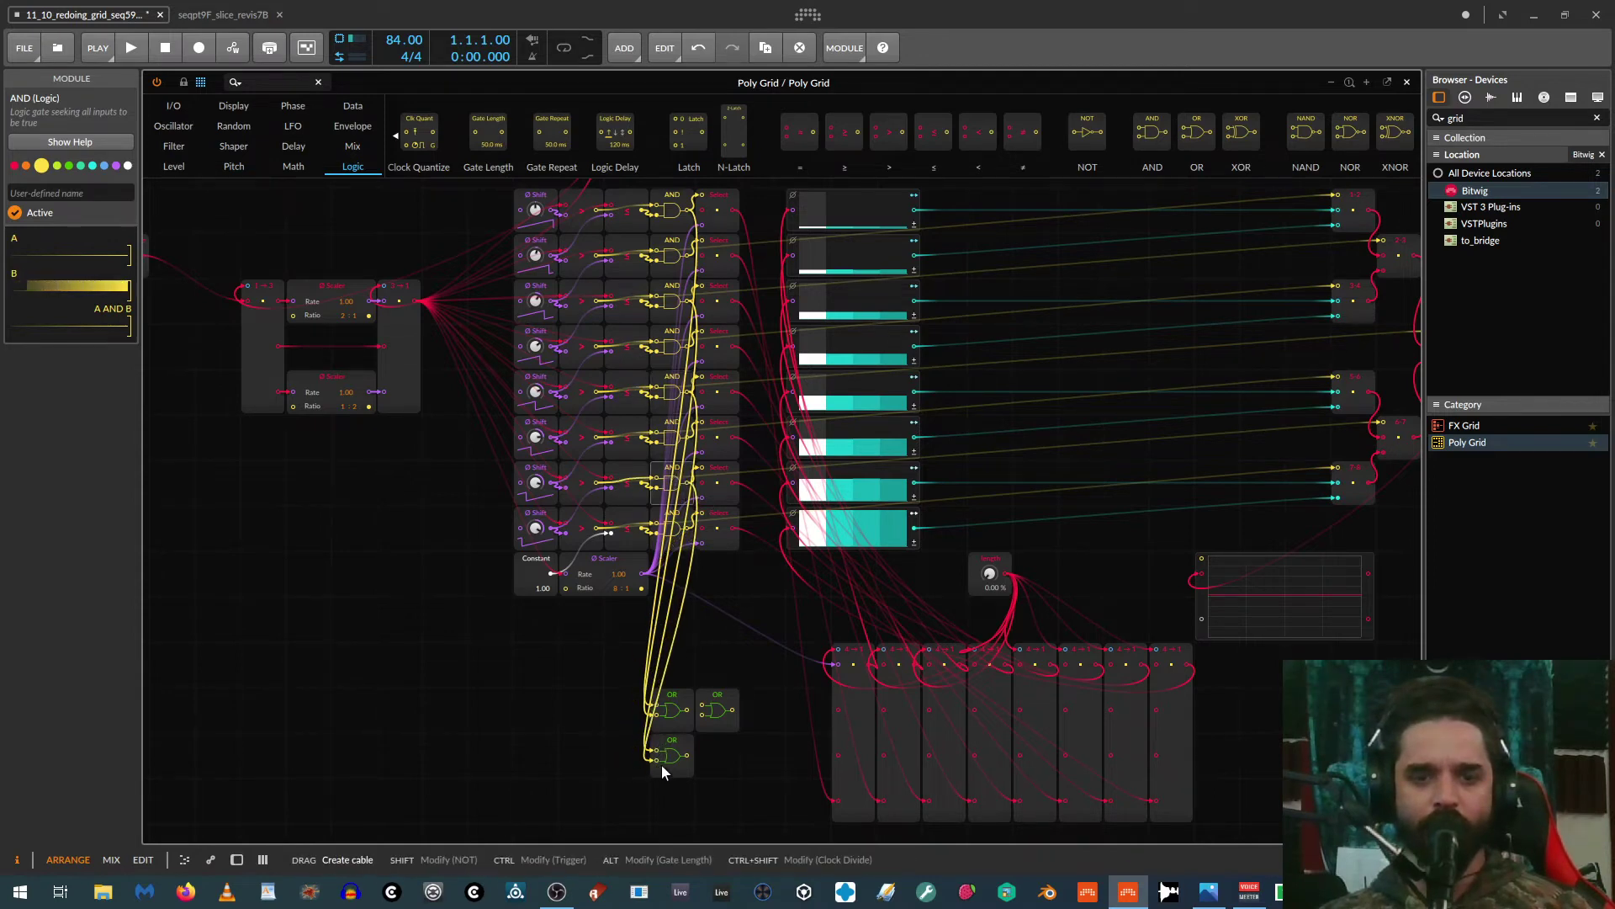
mouse_move(687, 710)
mouse_down()
mouse_move(703, 706)
mouse_move(694, 740)
mouse_move(707, 713)
mouse_up()
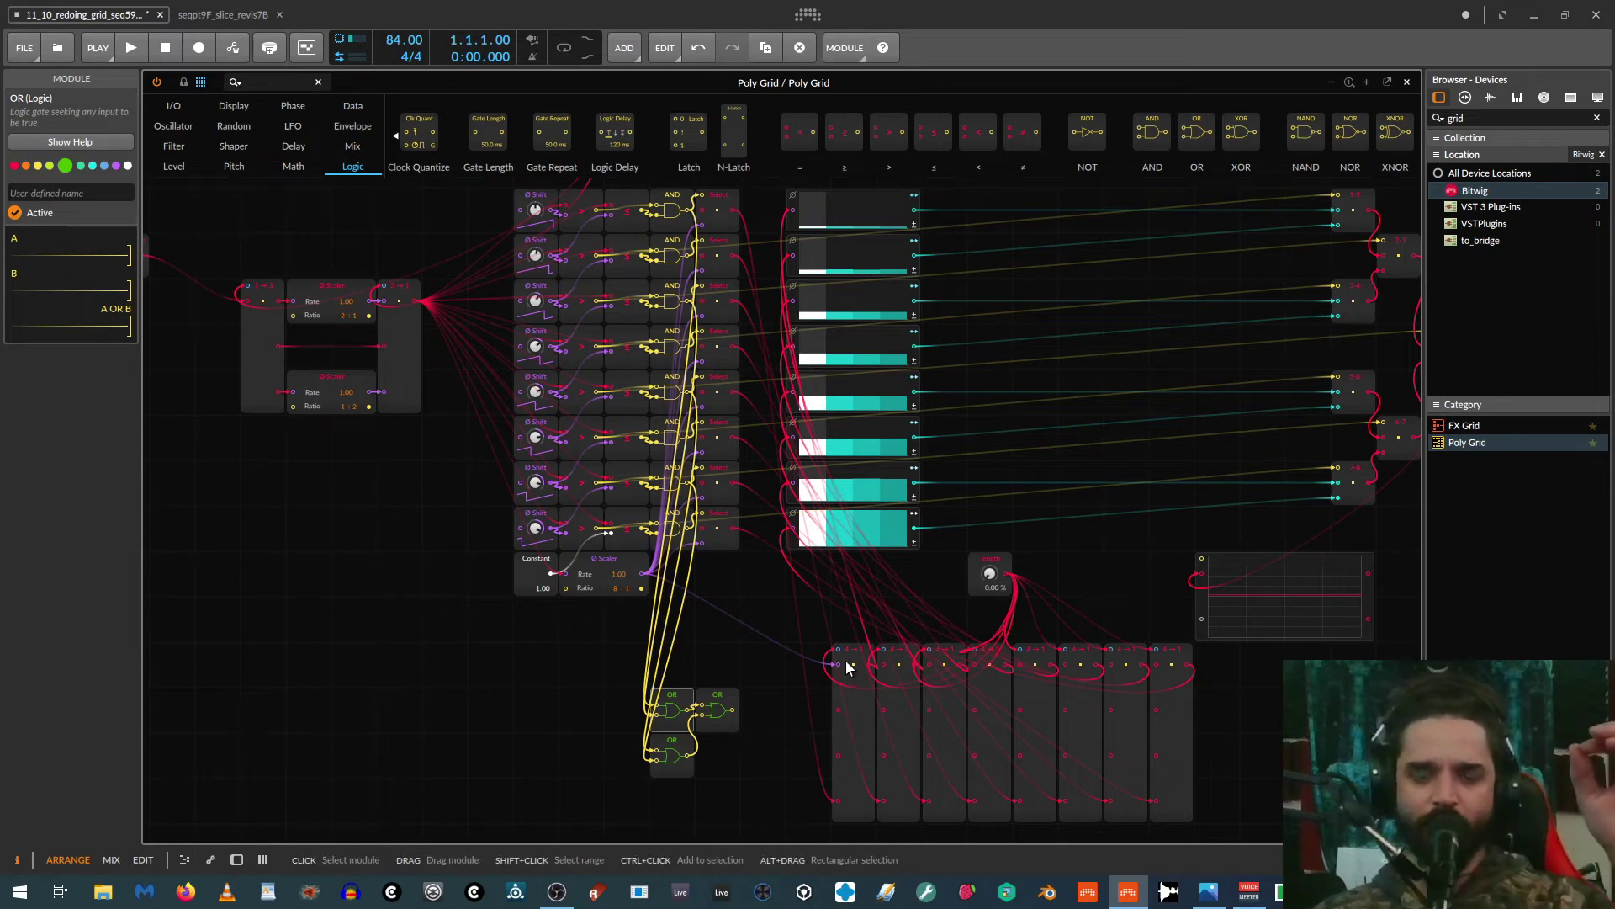
Step: Try wiring the combining OR module's output to the second signal input of the first Merge
scroll(1004, 491, up, 2)
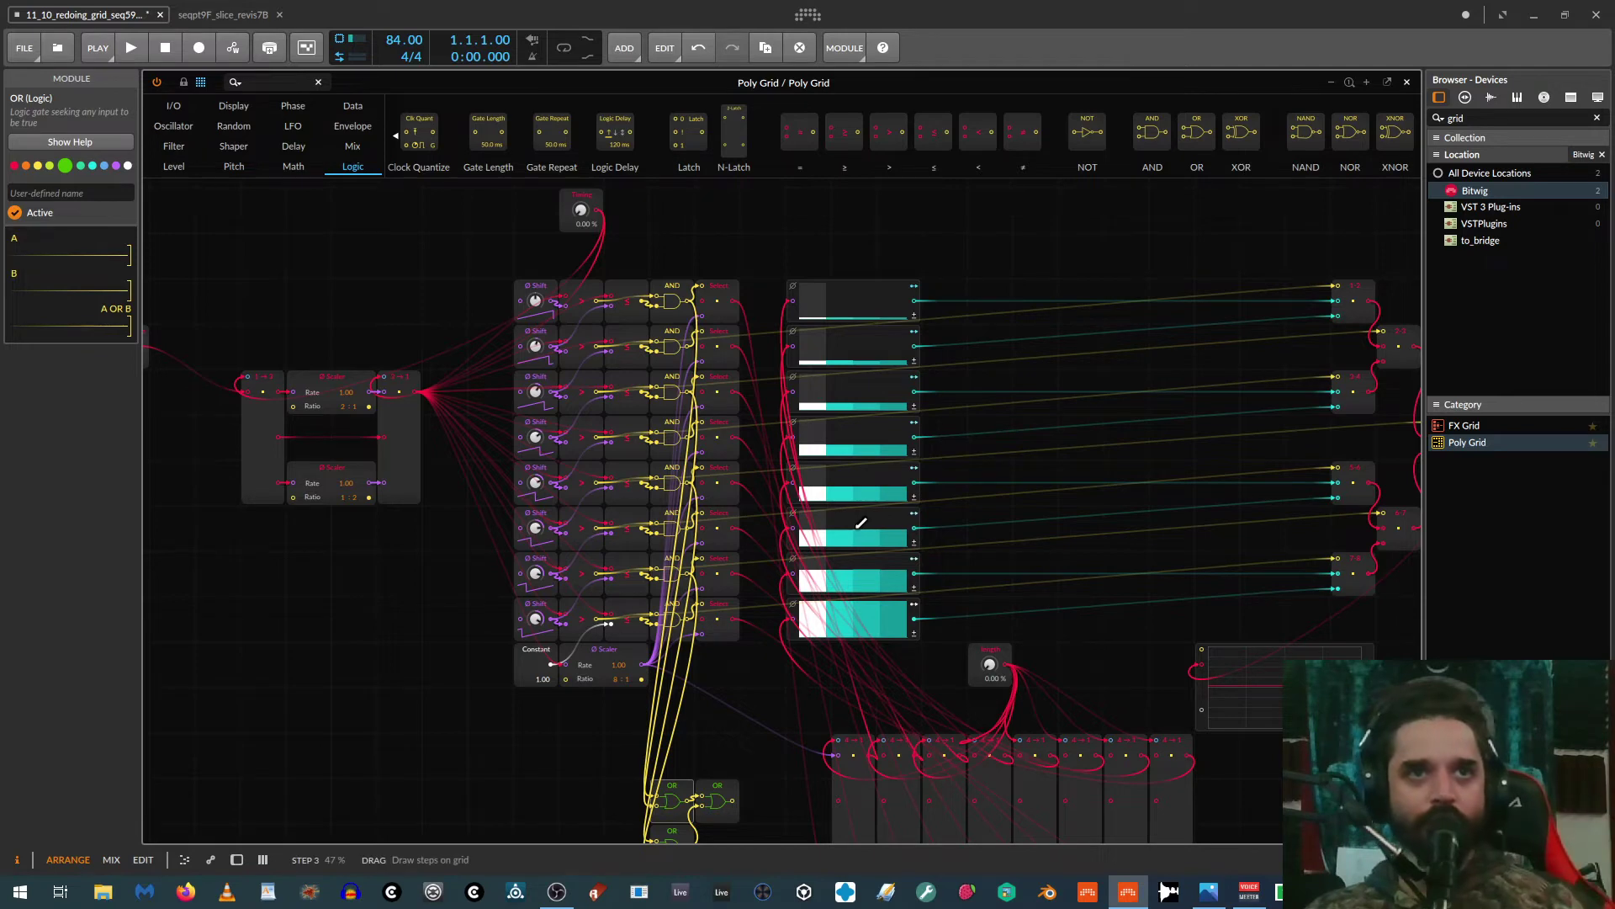
scroll(857, 524, down, 1)
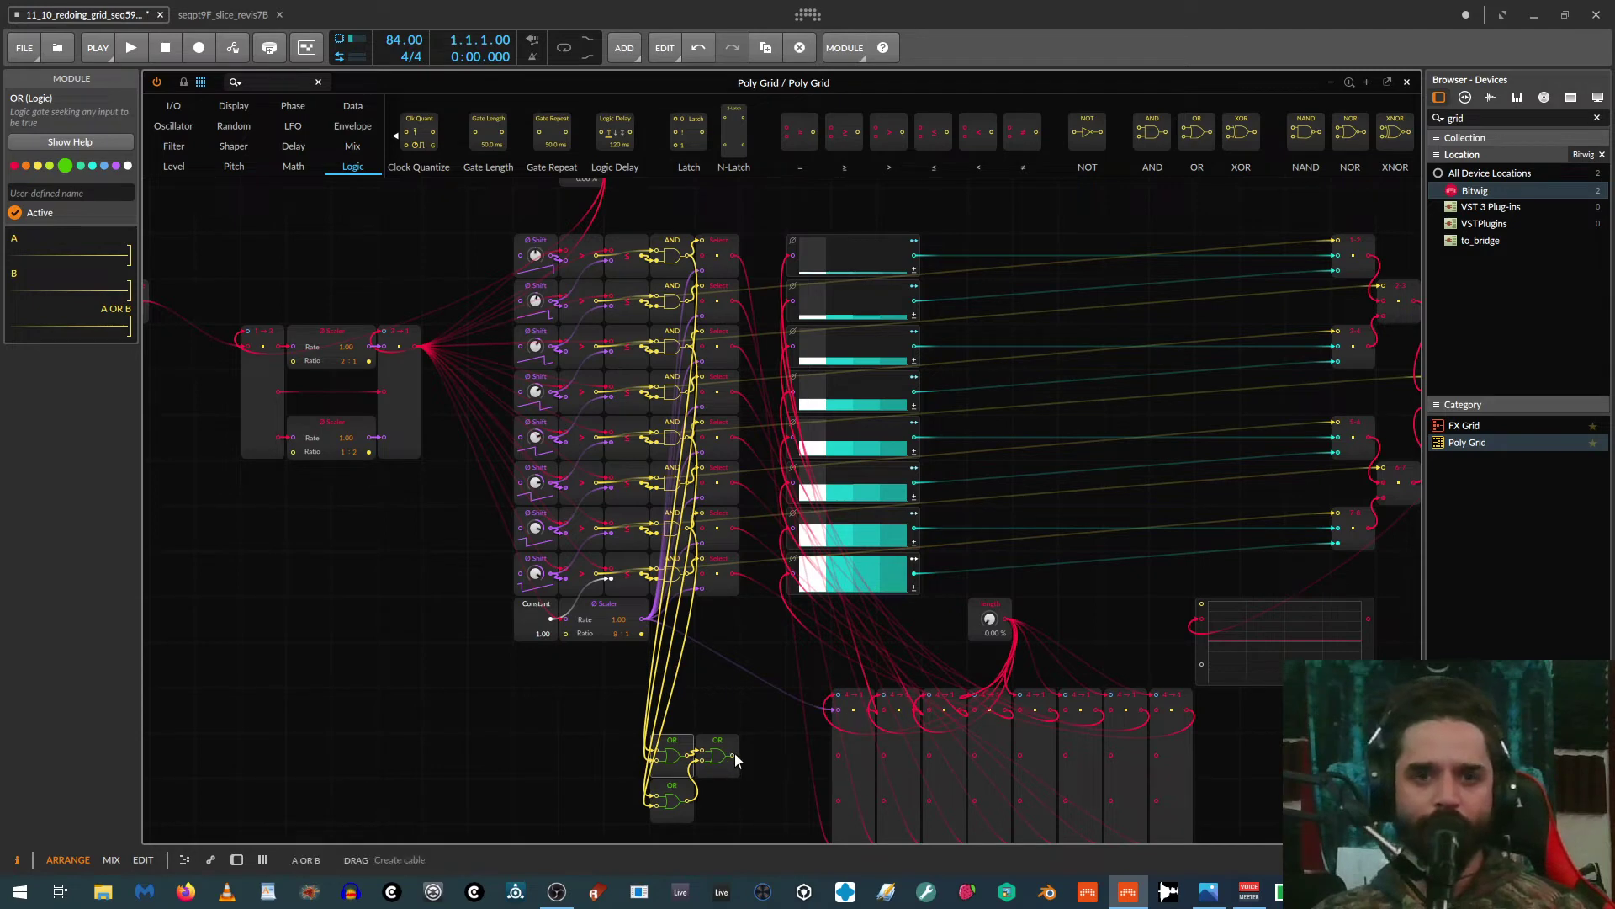
drag(733, 754, 878, 597)
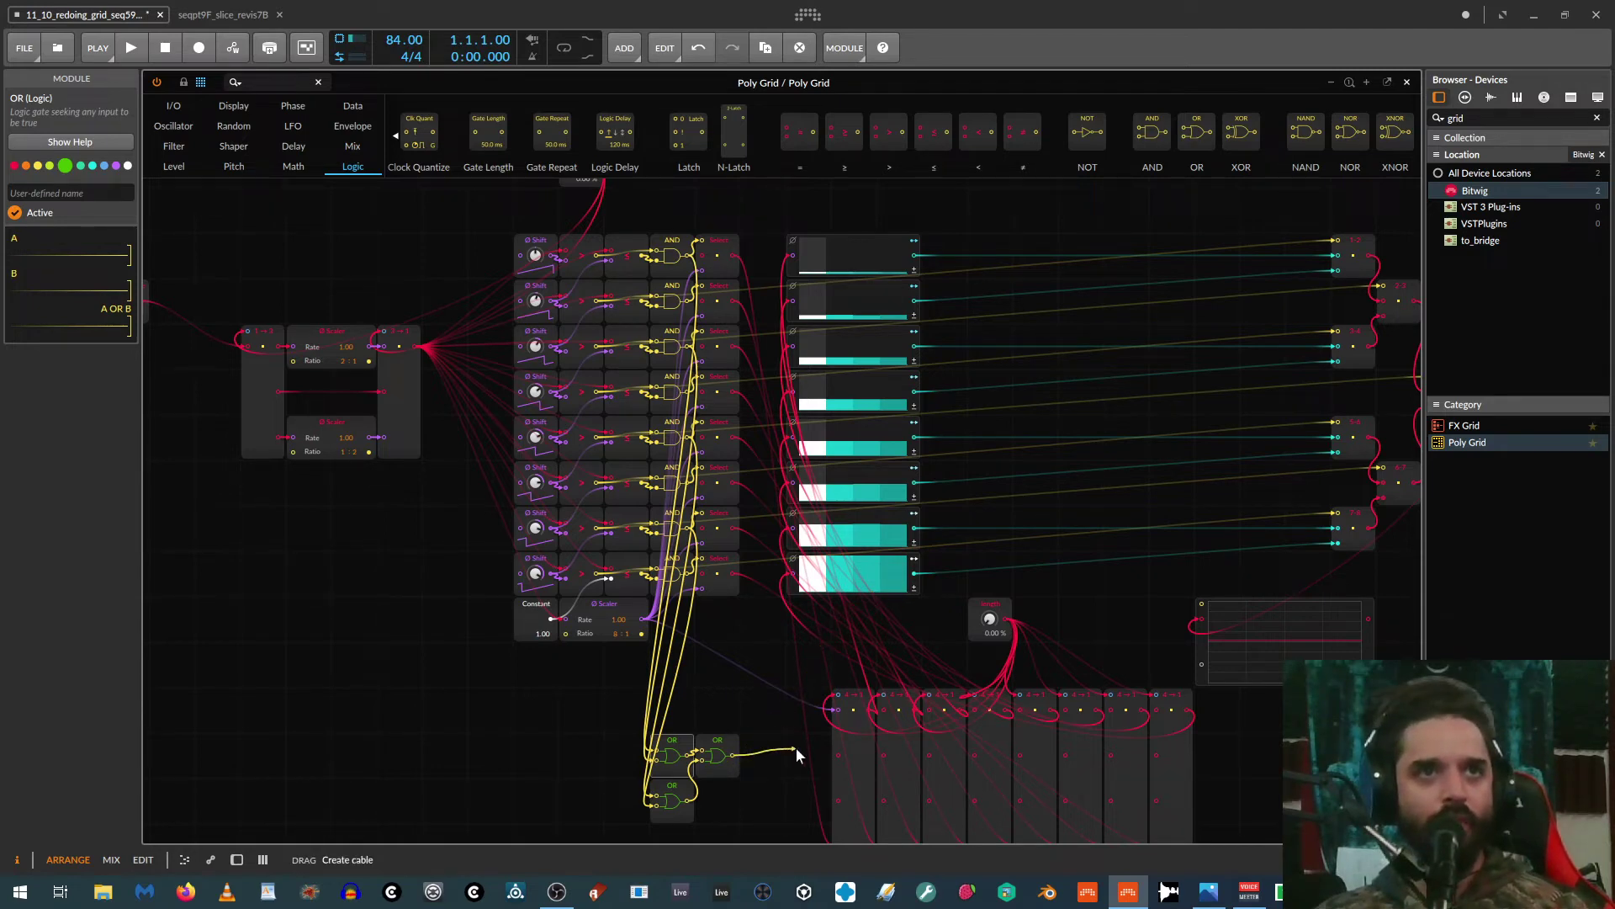
drag(796, 748, 837, 755)
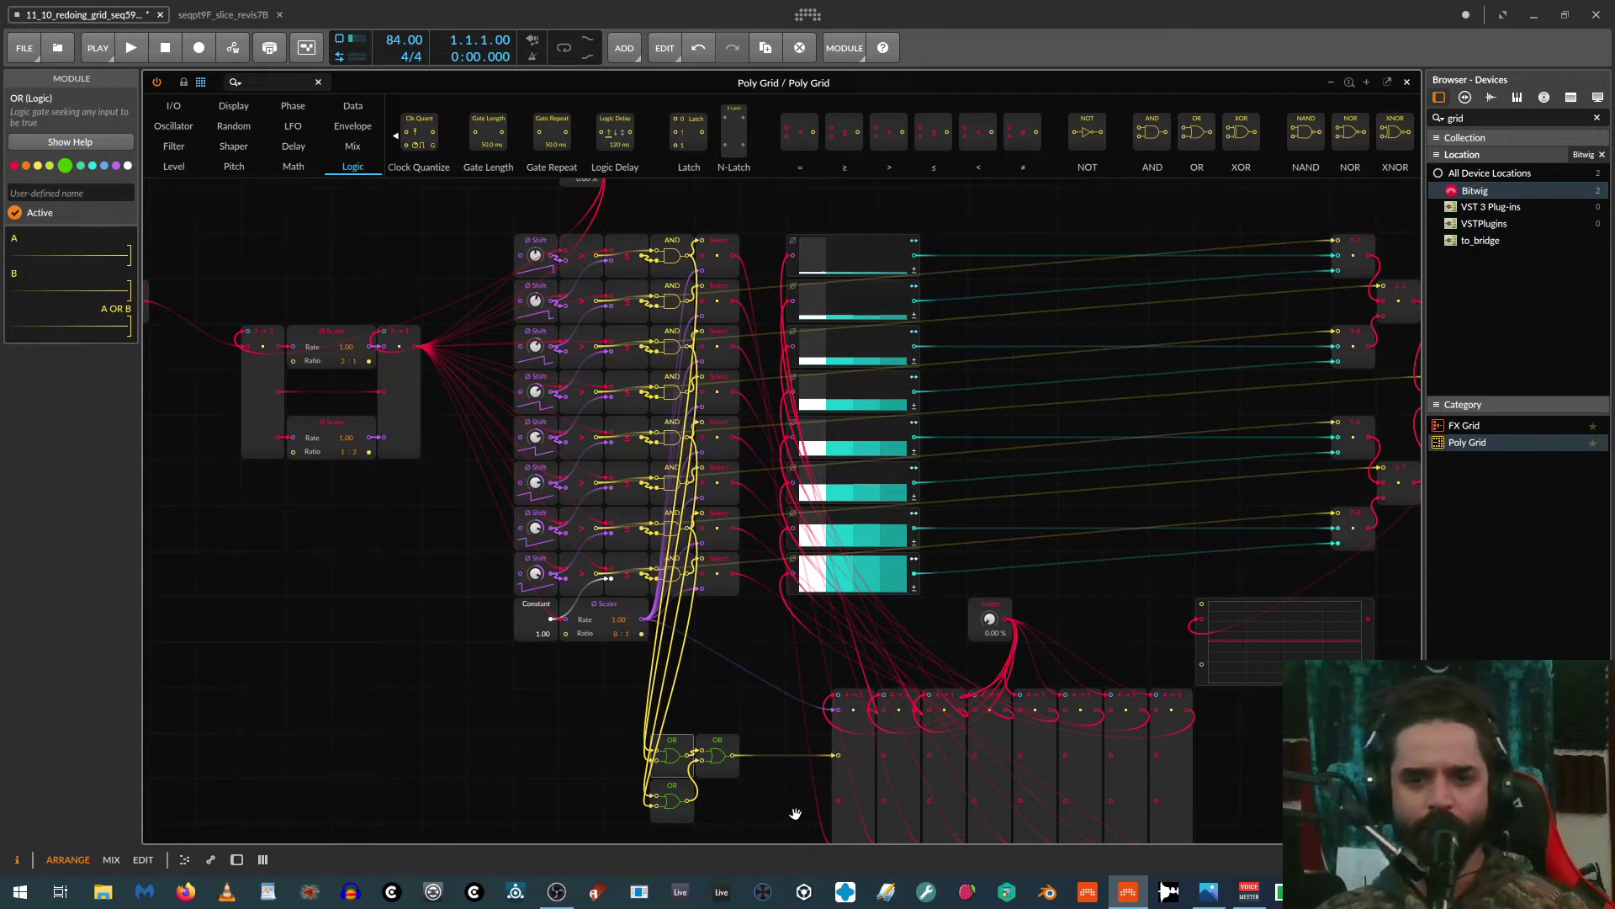
Step: Try a length of 24% and undo it together with the OR cable into the first Merge
drag(795, 813, 734, 682)
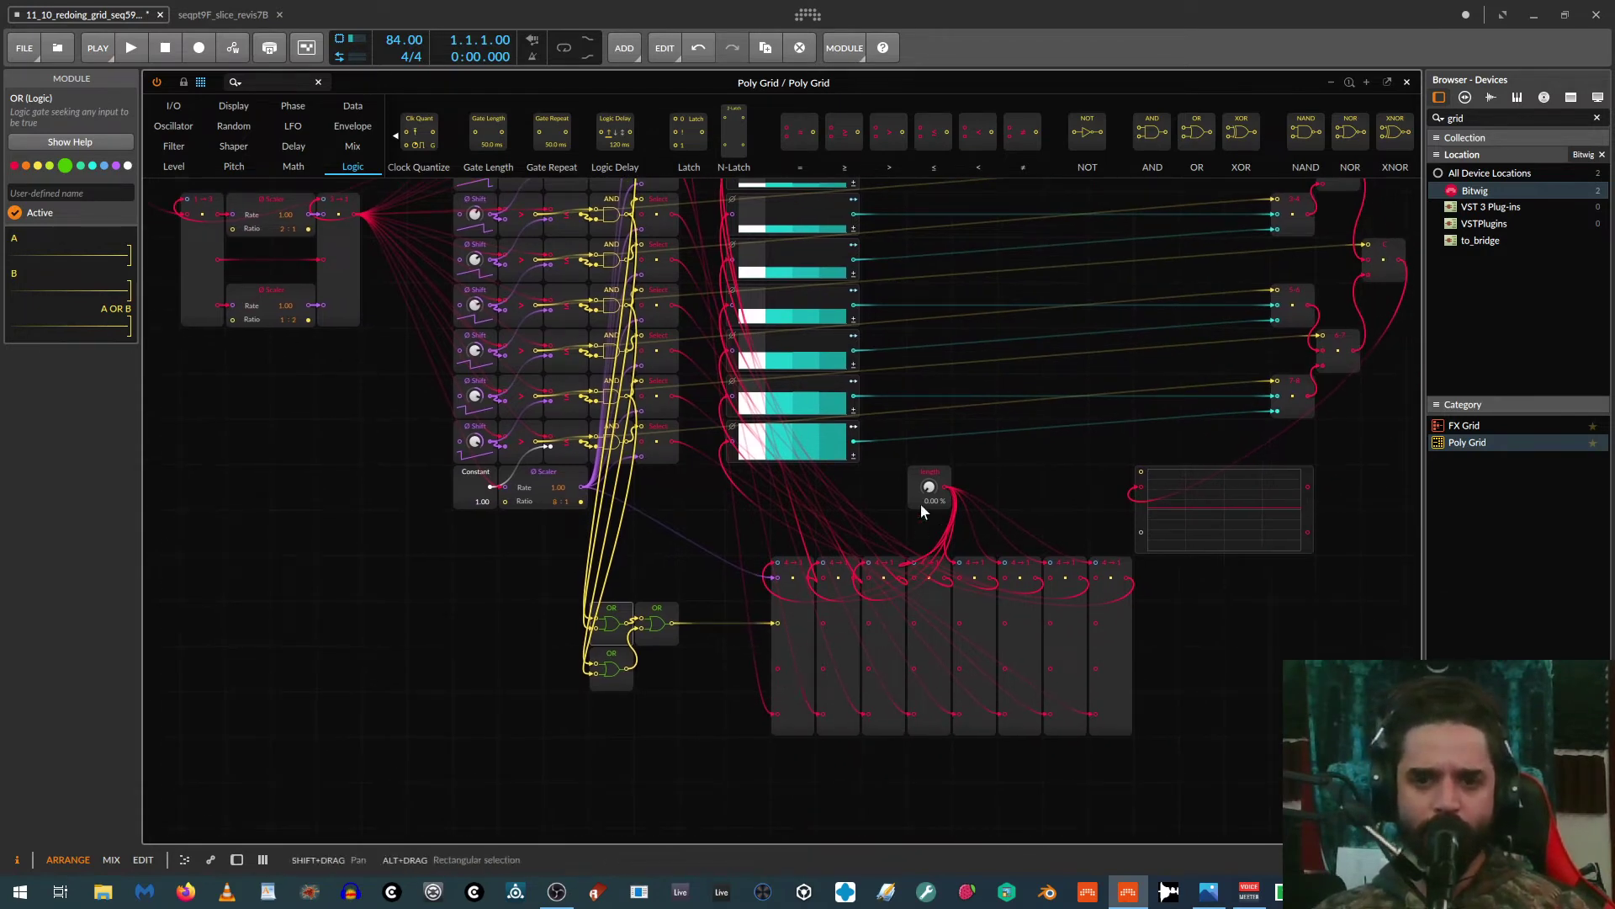
drag(929, 490, 929, 471)
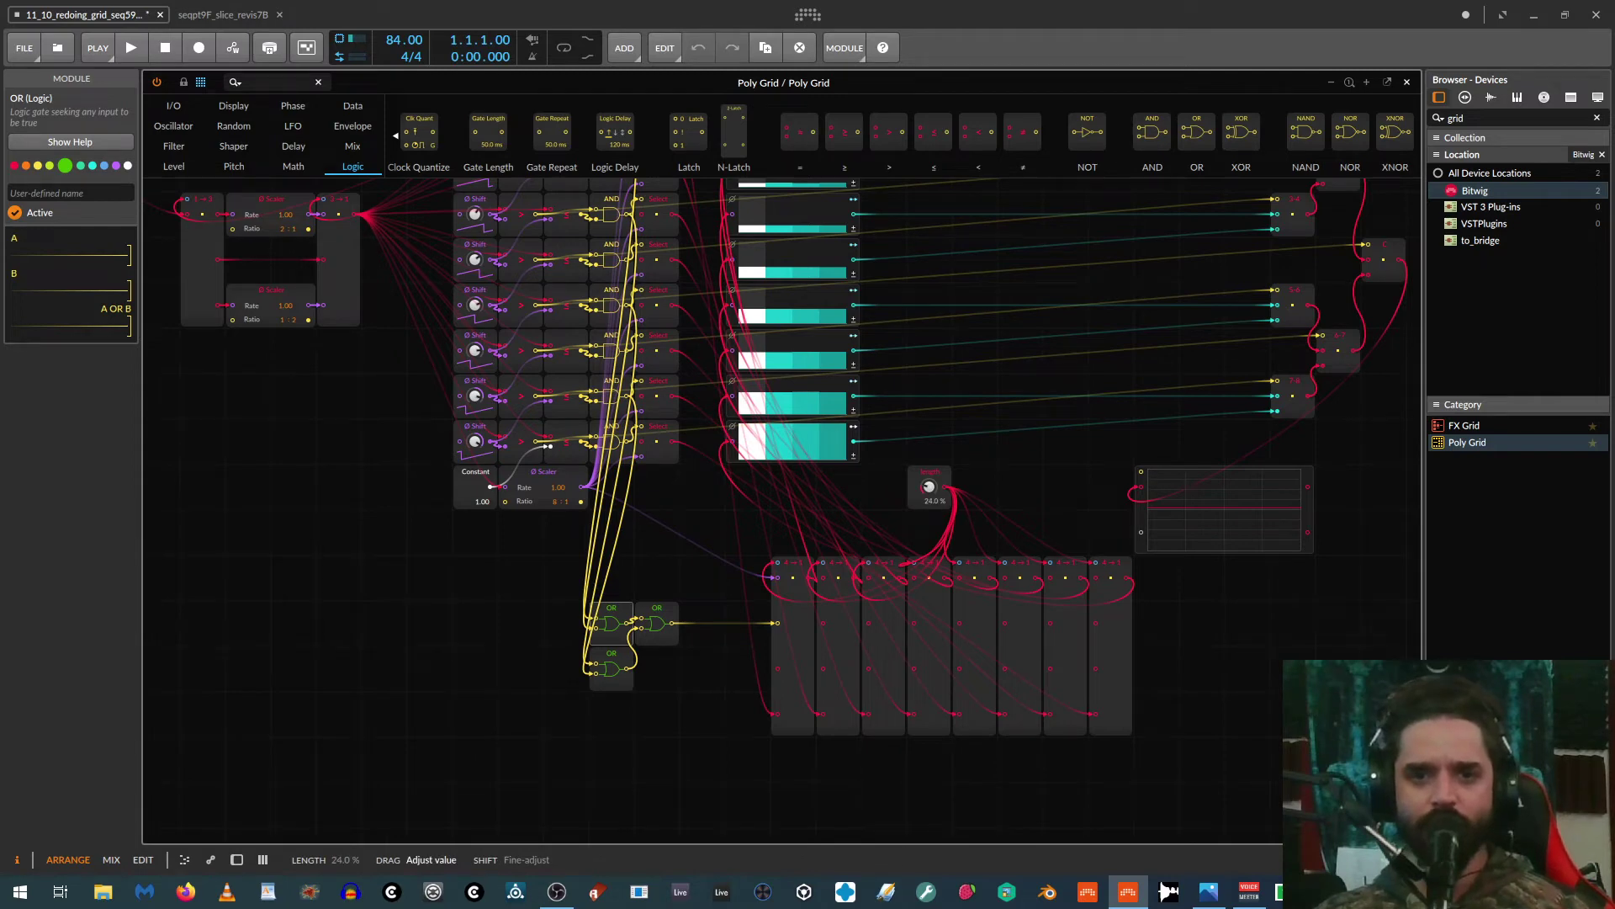
scroll(936, 618, up, 1)
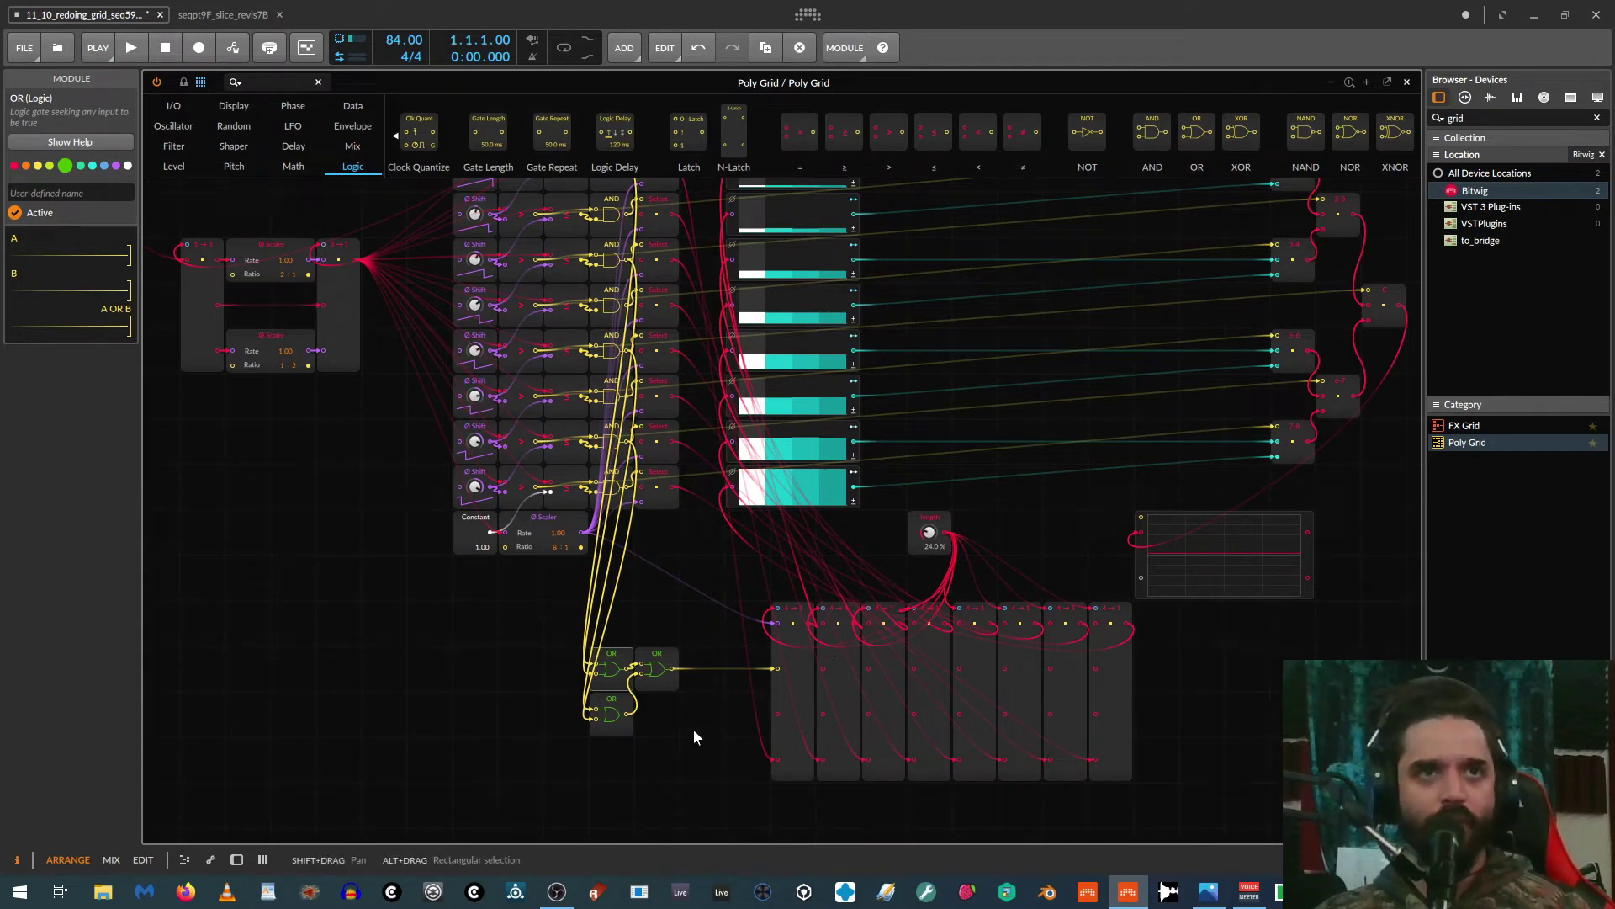
key(ctrl+z)
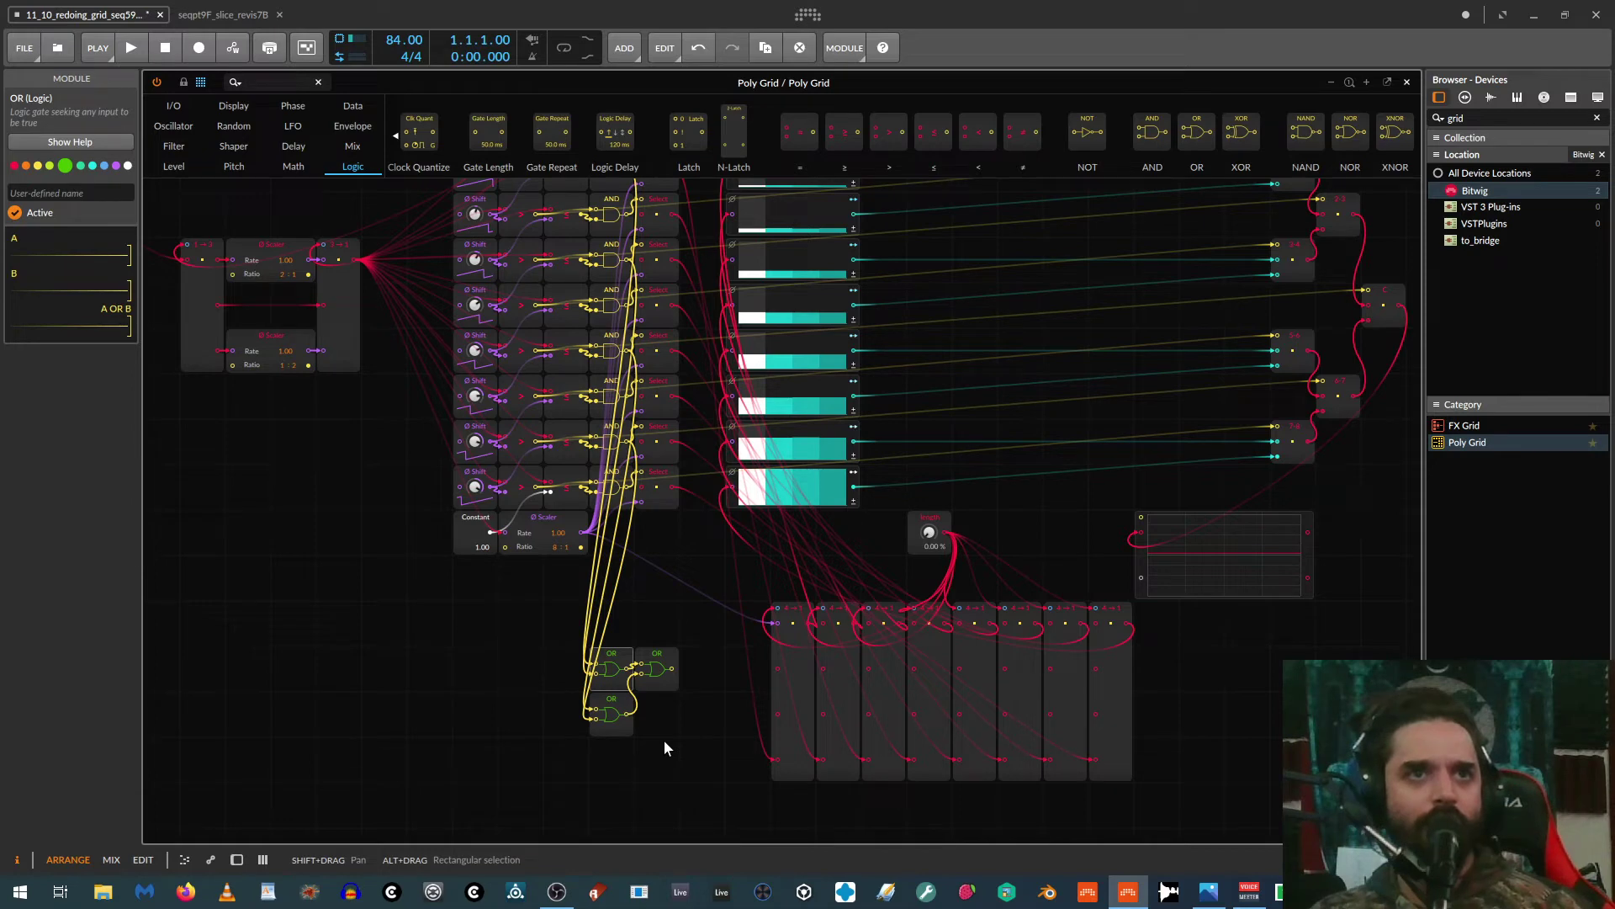
Step: Add a Select module below the combining OR and name it 1B
drag(660, 746, 708, 725)
click(352, 146)
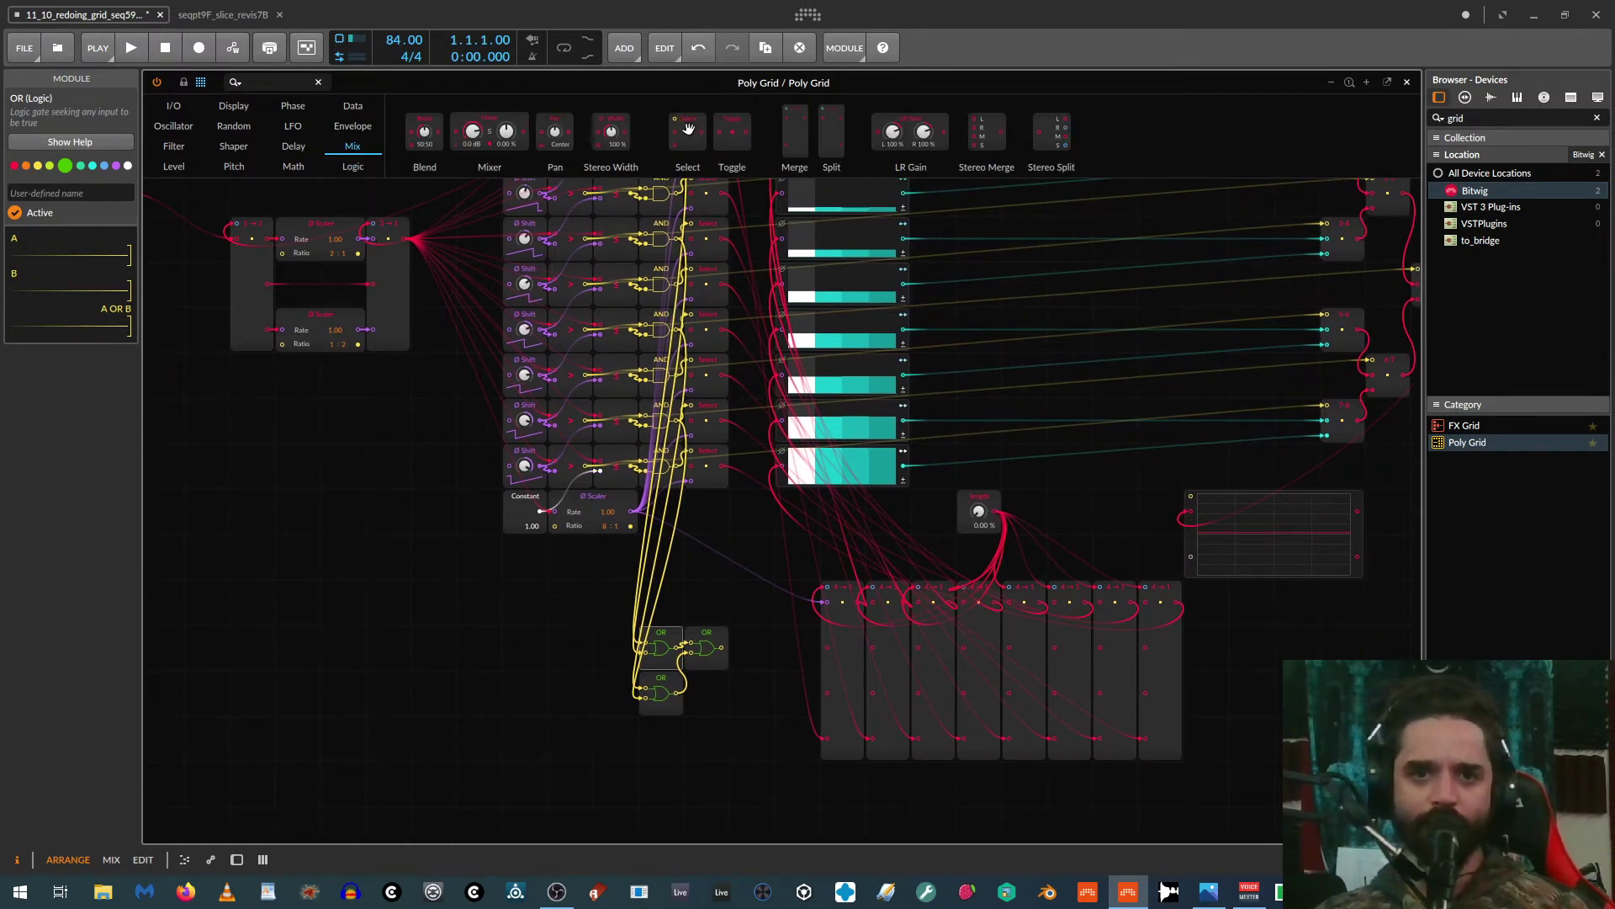
drag(688, 131, 716, 695)
click(714, 693)
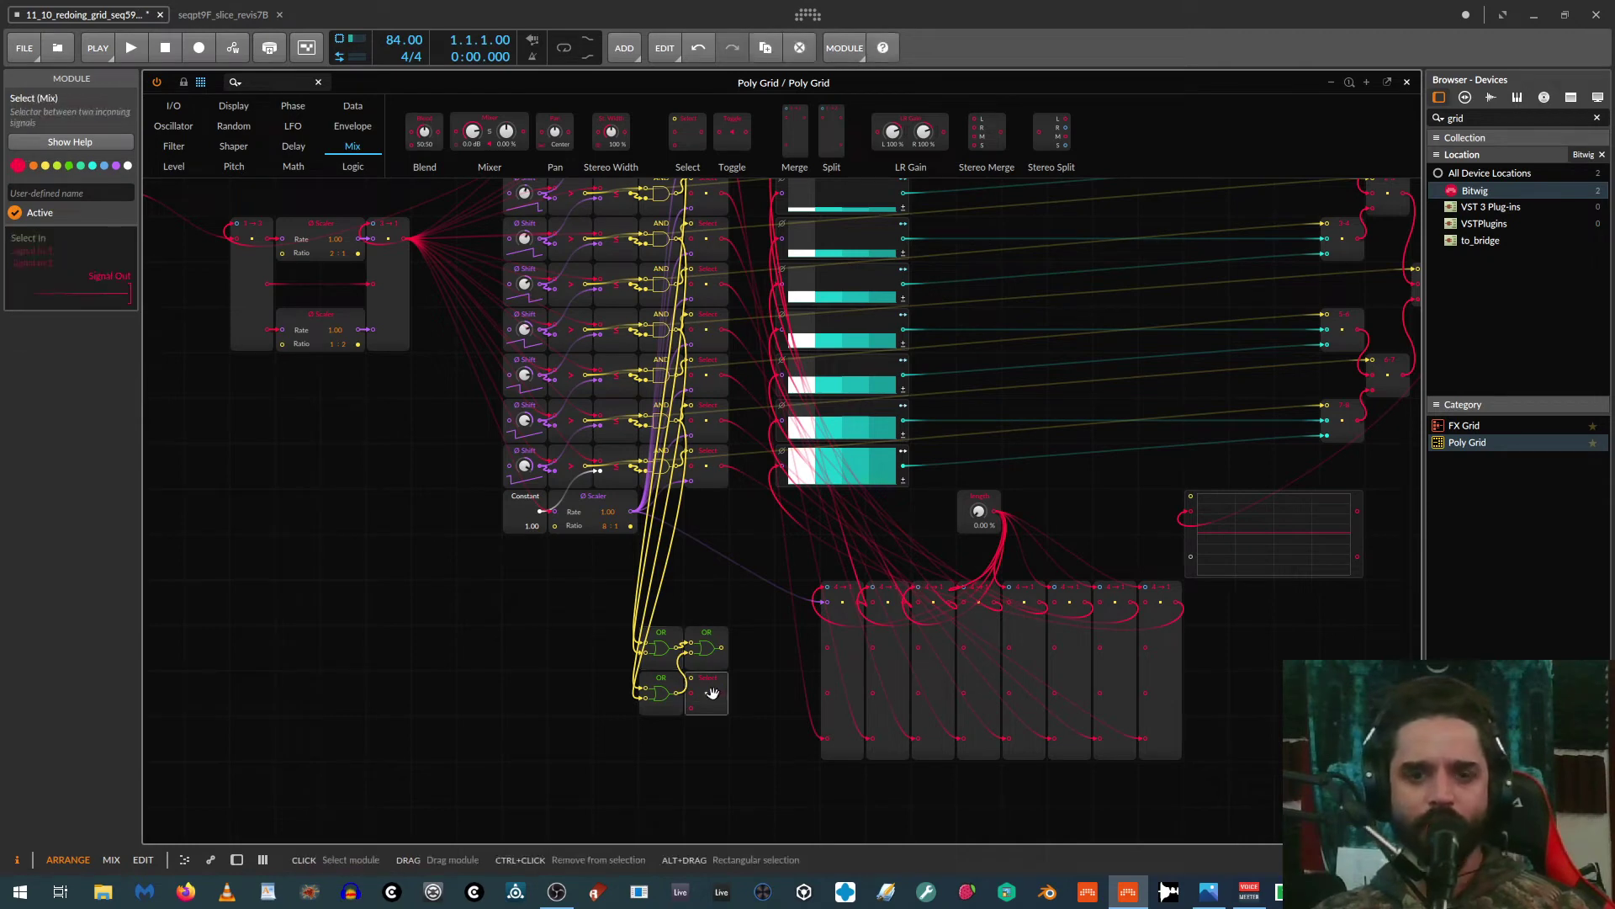
click(74, 191)
text(1)
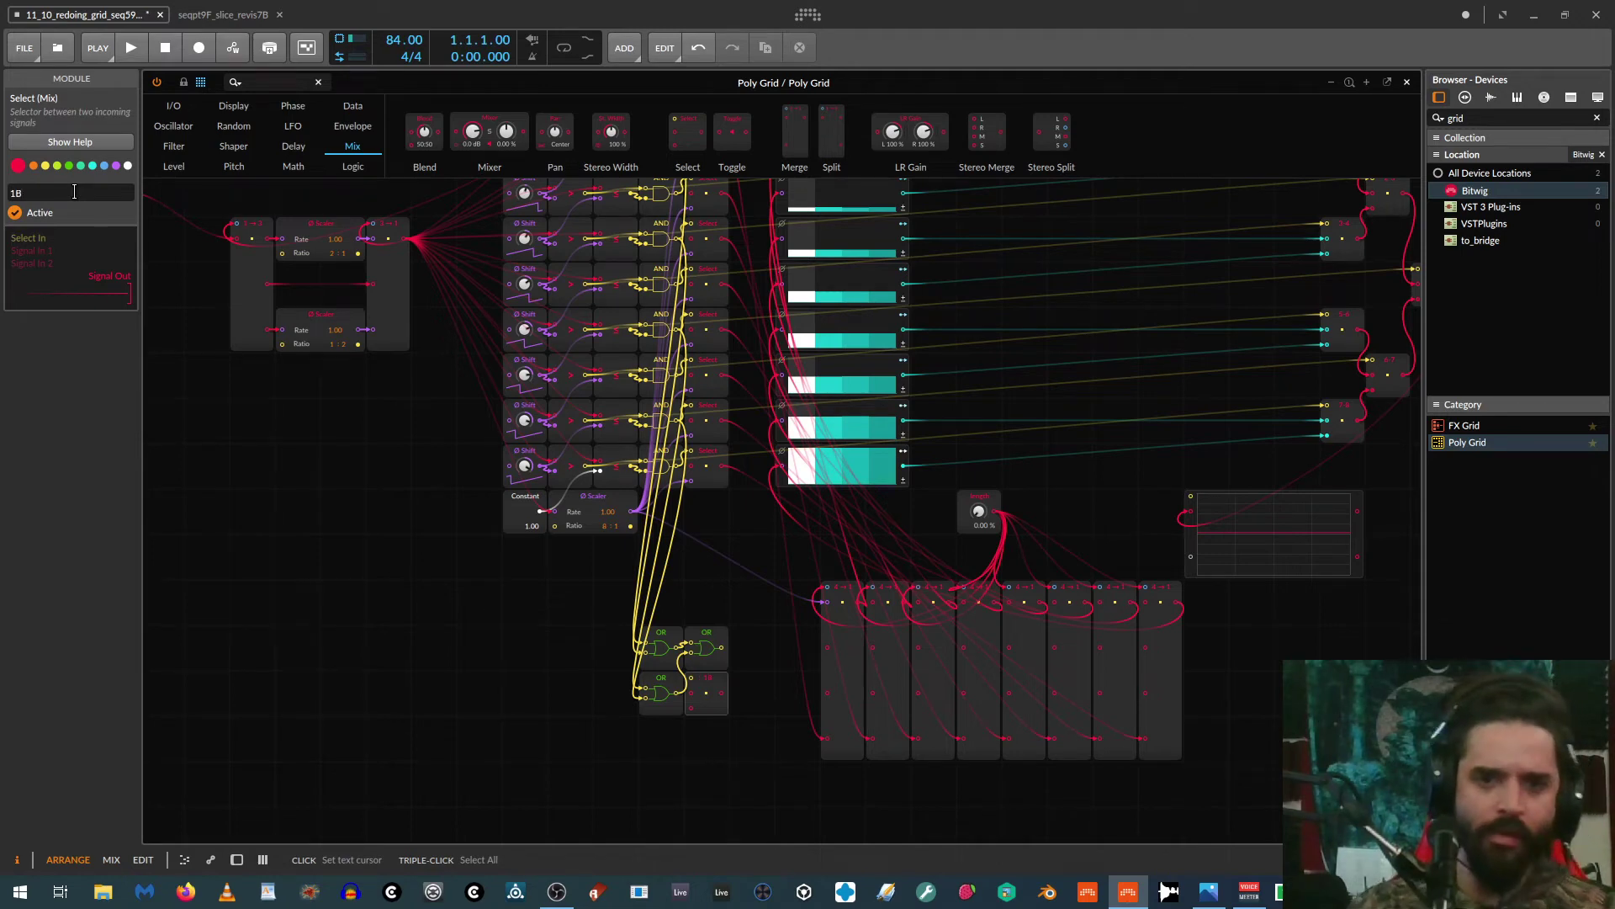
text(B)
key(Return)
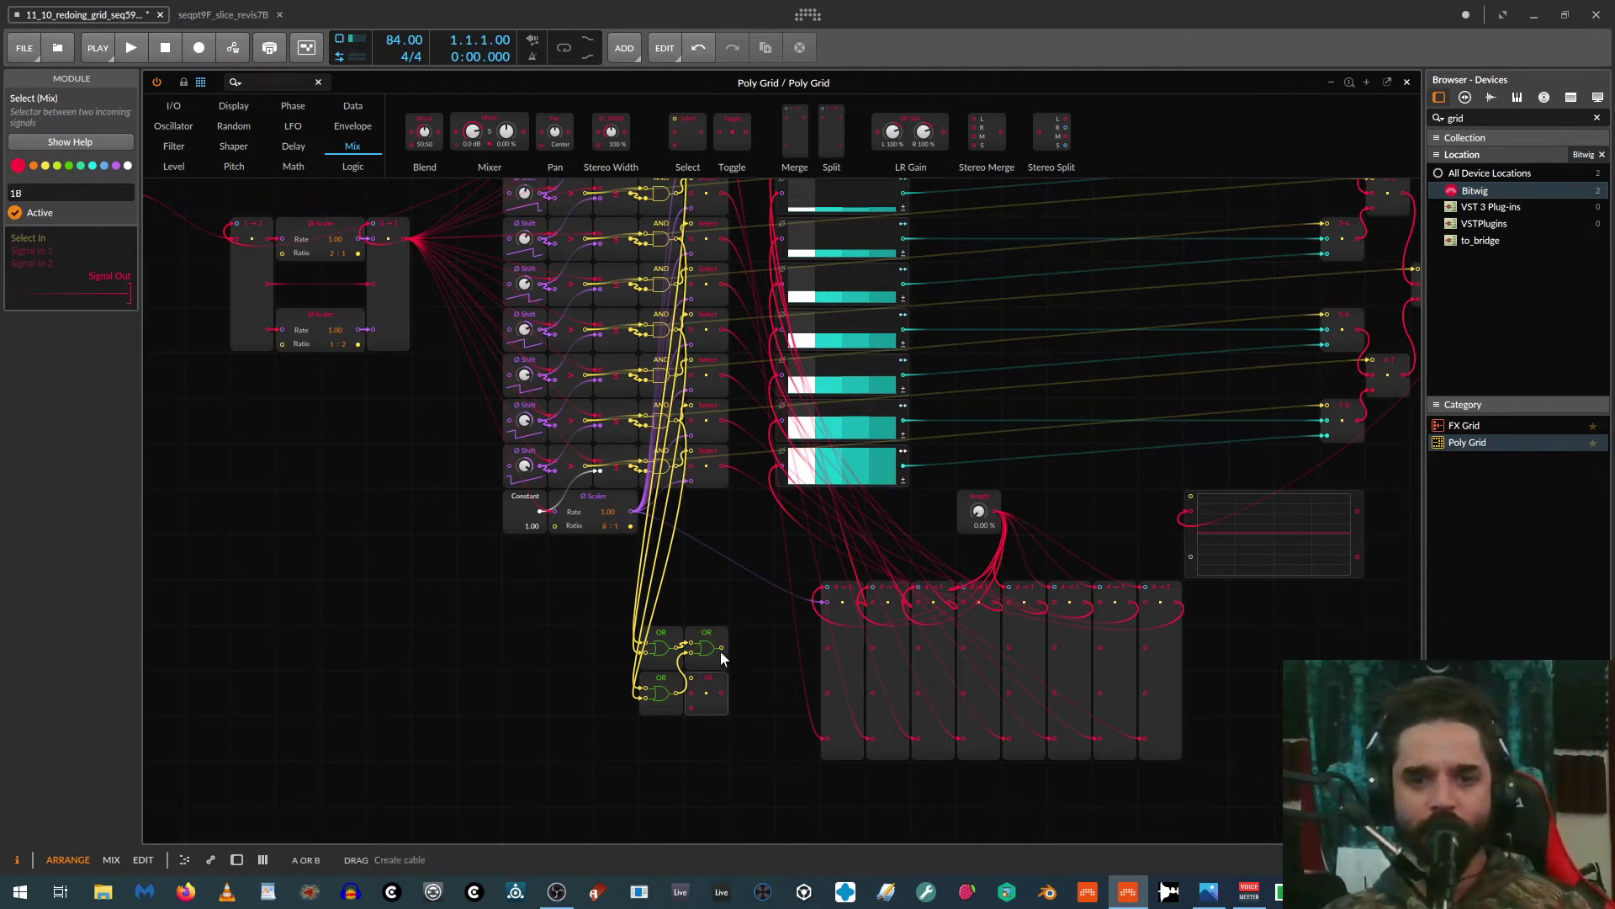
Step: Wire the combining OR into 1B's select input, the 8:1 scaler's phase into its second signal input, and 1B's output to the first Merge's second input
drag(719, 650, 691, 679)
scroll(752, 741, up, 5)
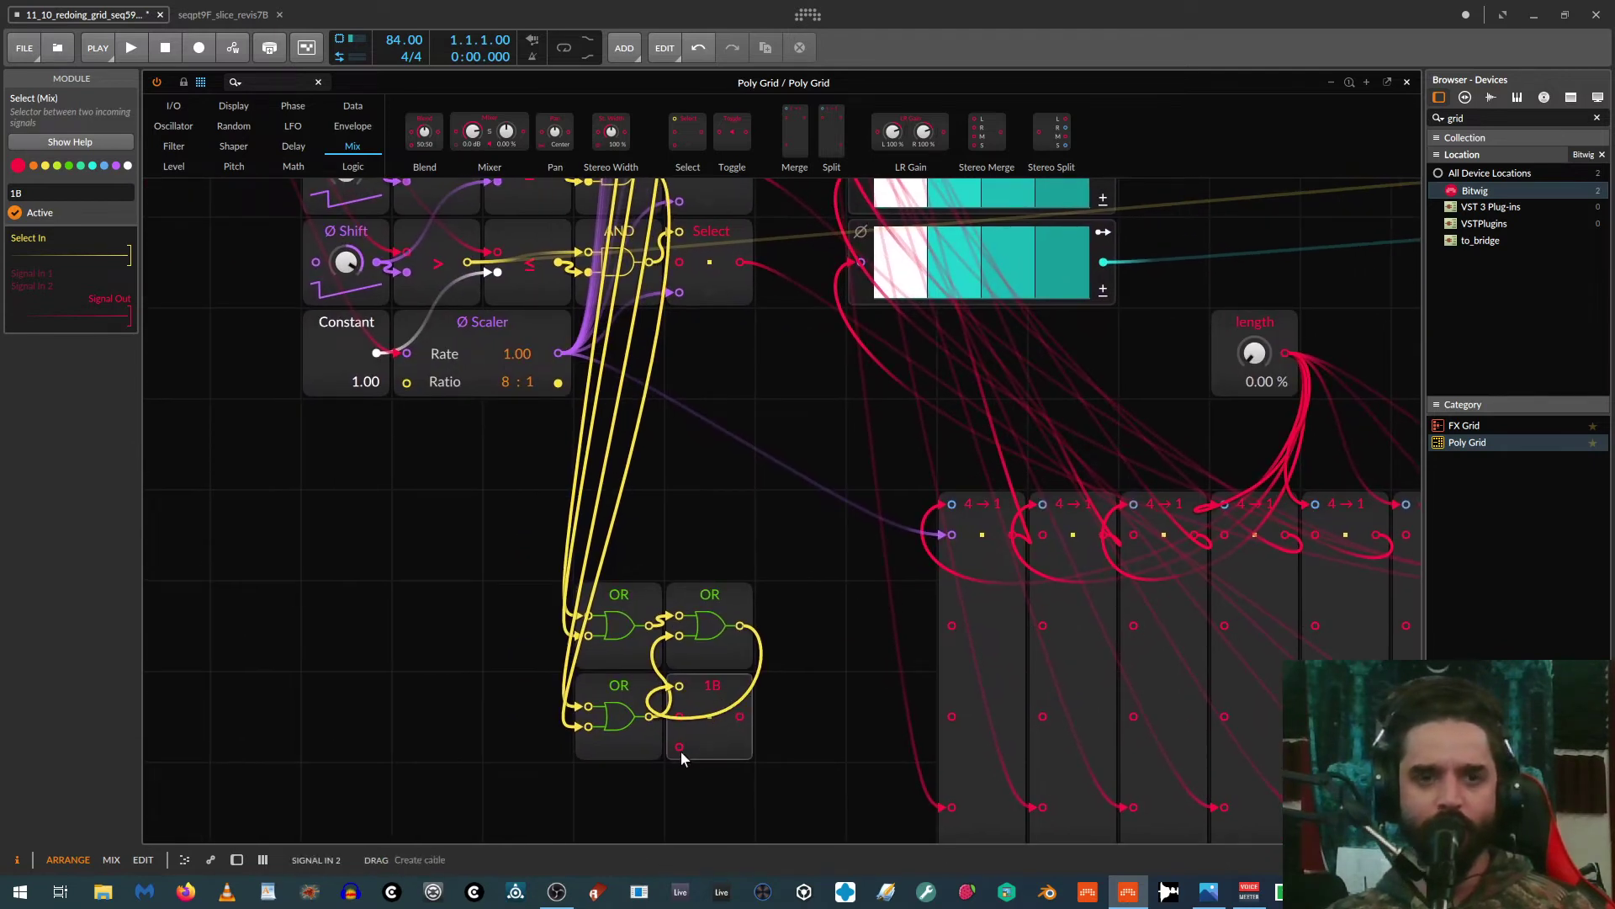
drag(679, 748, 558, 352)
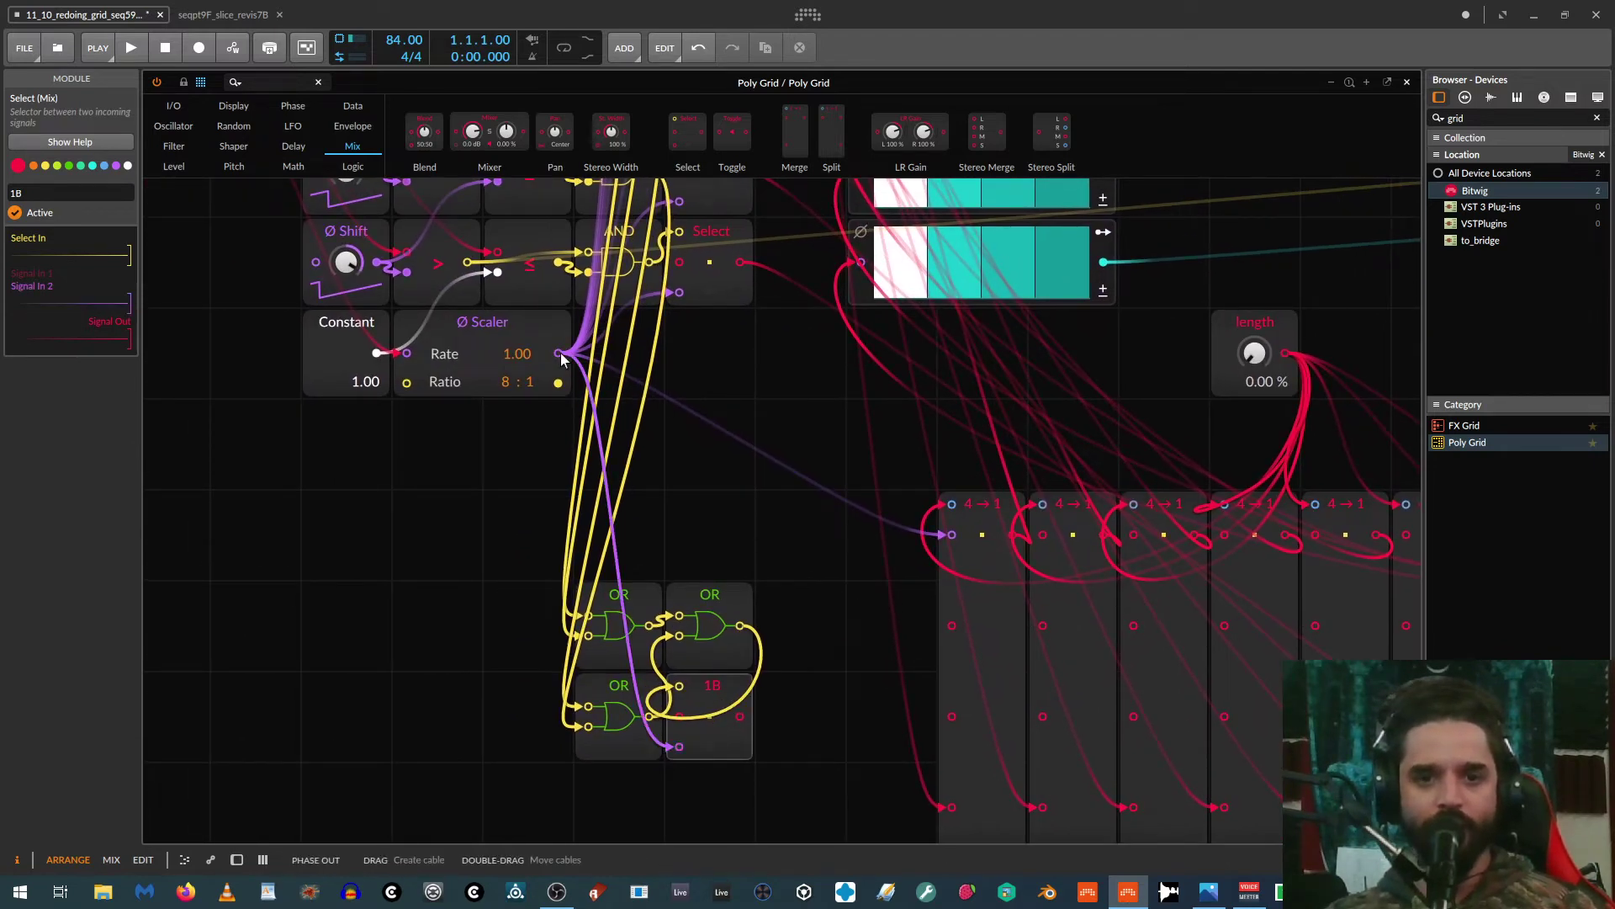
drag(740, 720, 952, 625)
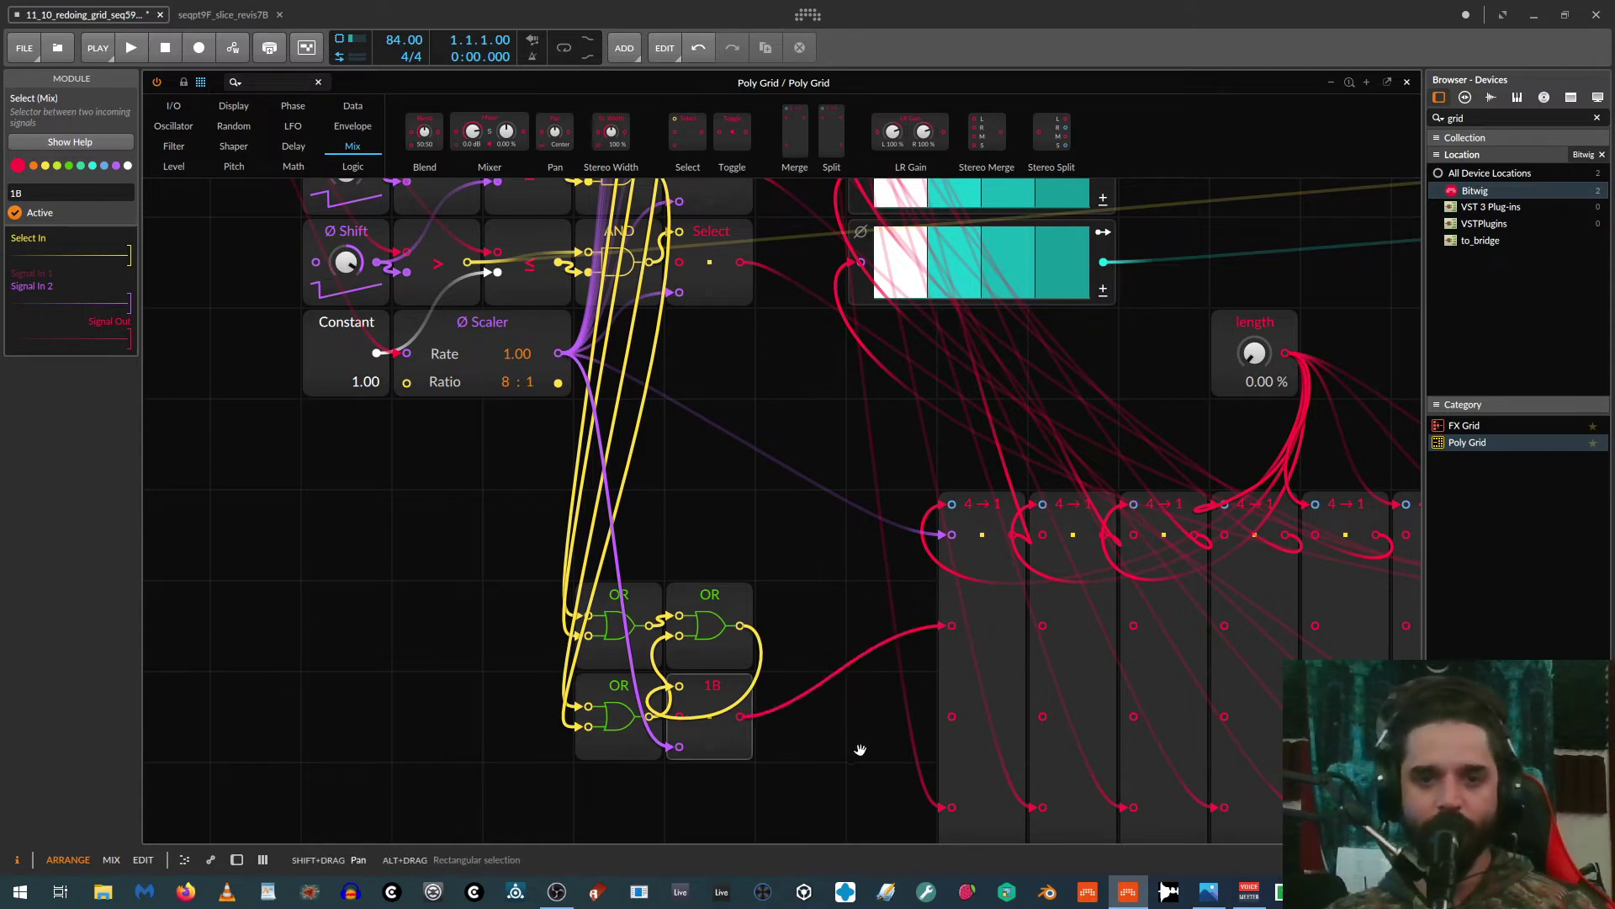
drag(858, 746, 945, 685)
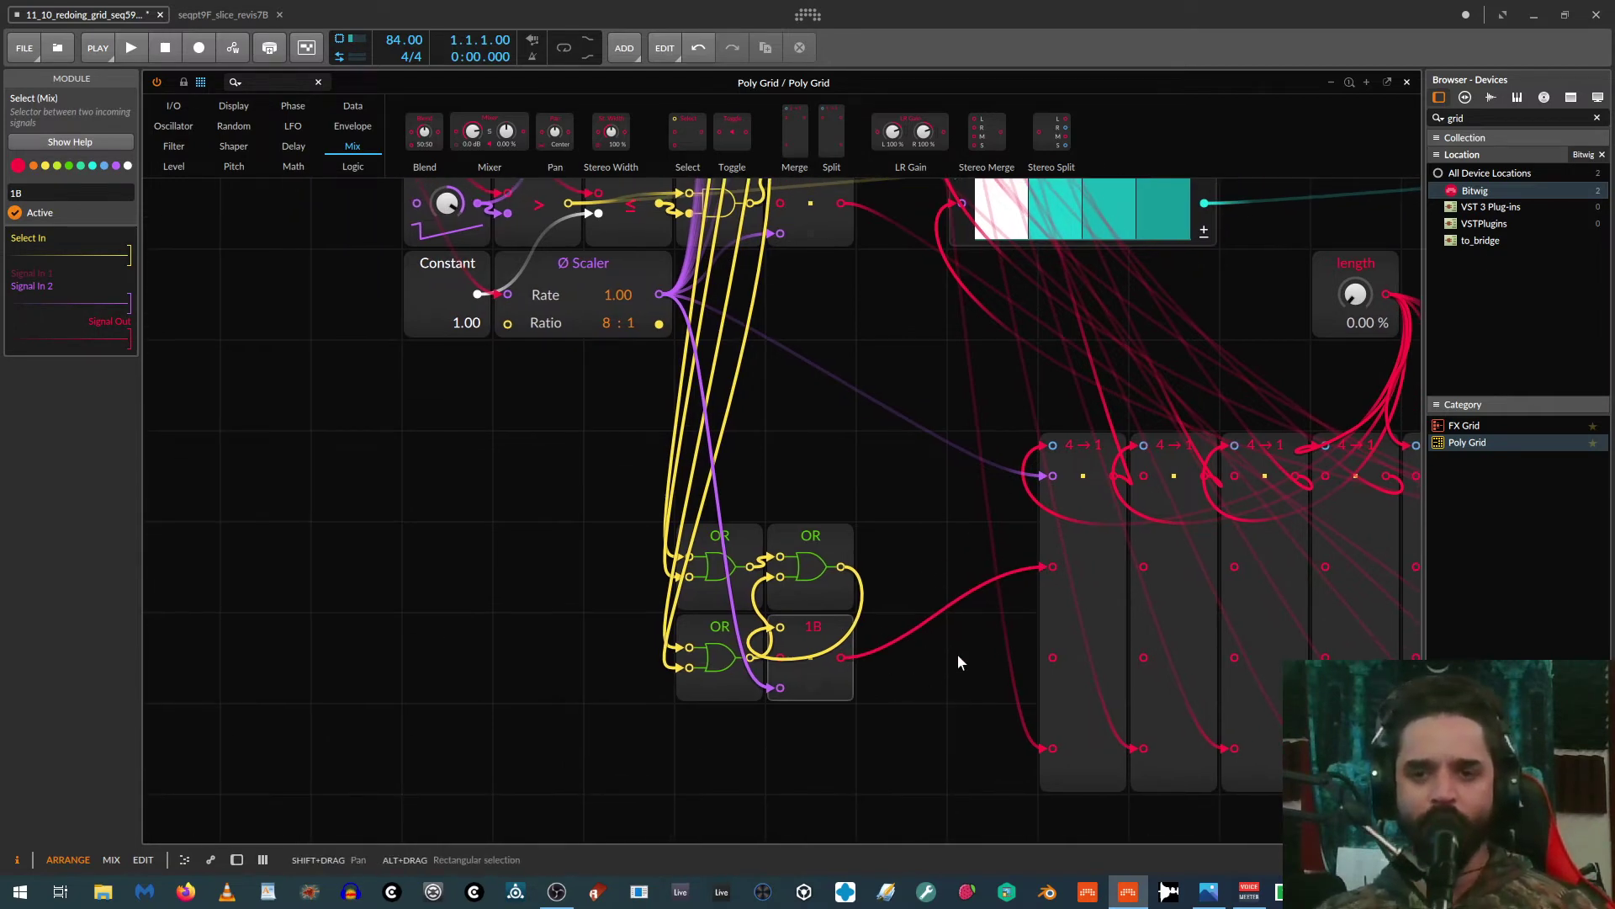
scroll(957, 653, down, 3)
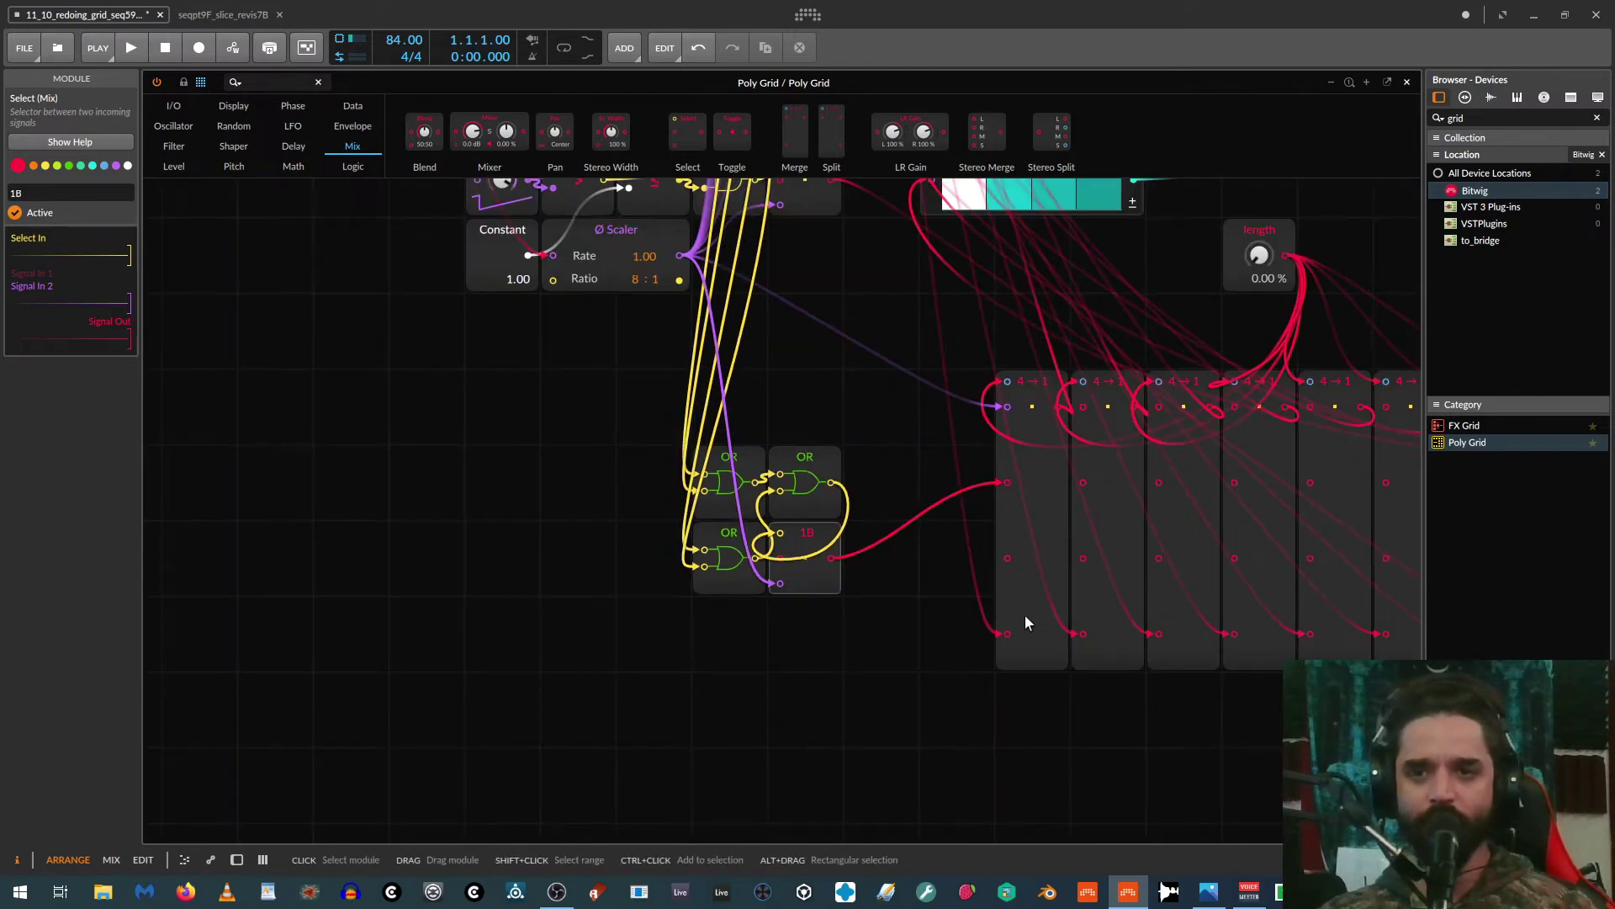
scroll(1189, 469, up, 3)
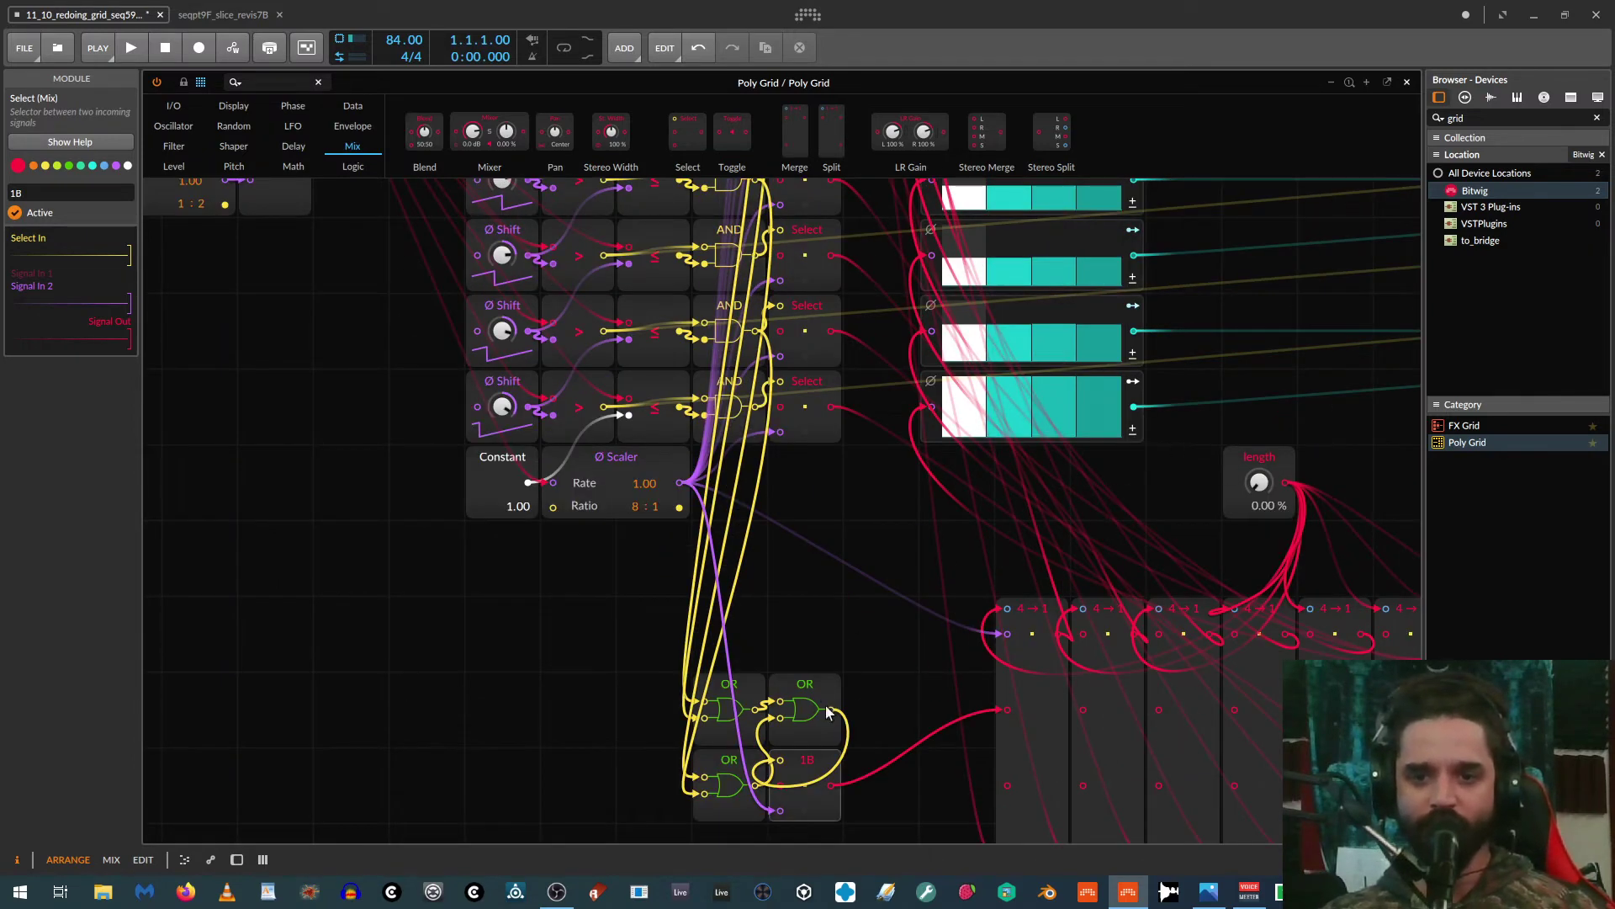
scroll(894, 685, down, 1)
drag(671, 595, 859, 732)
drag(771, 669, 824, 596)
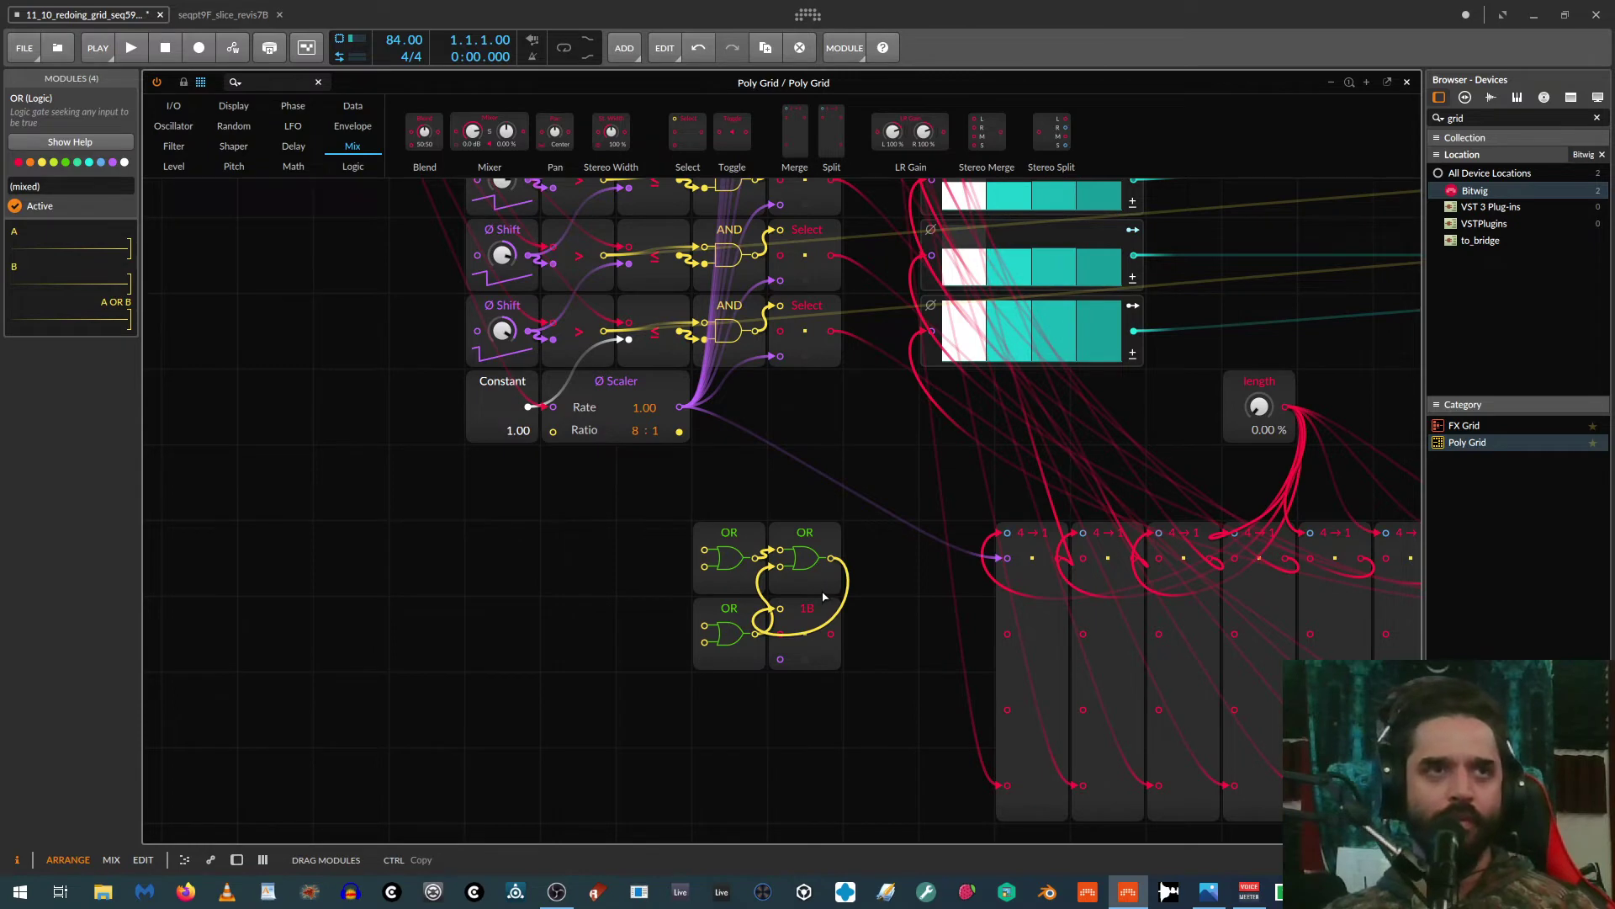
drag(823, 596, 824, 596)
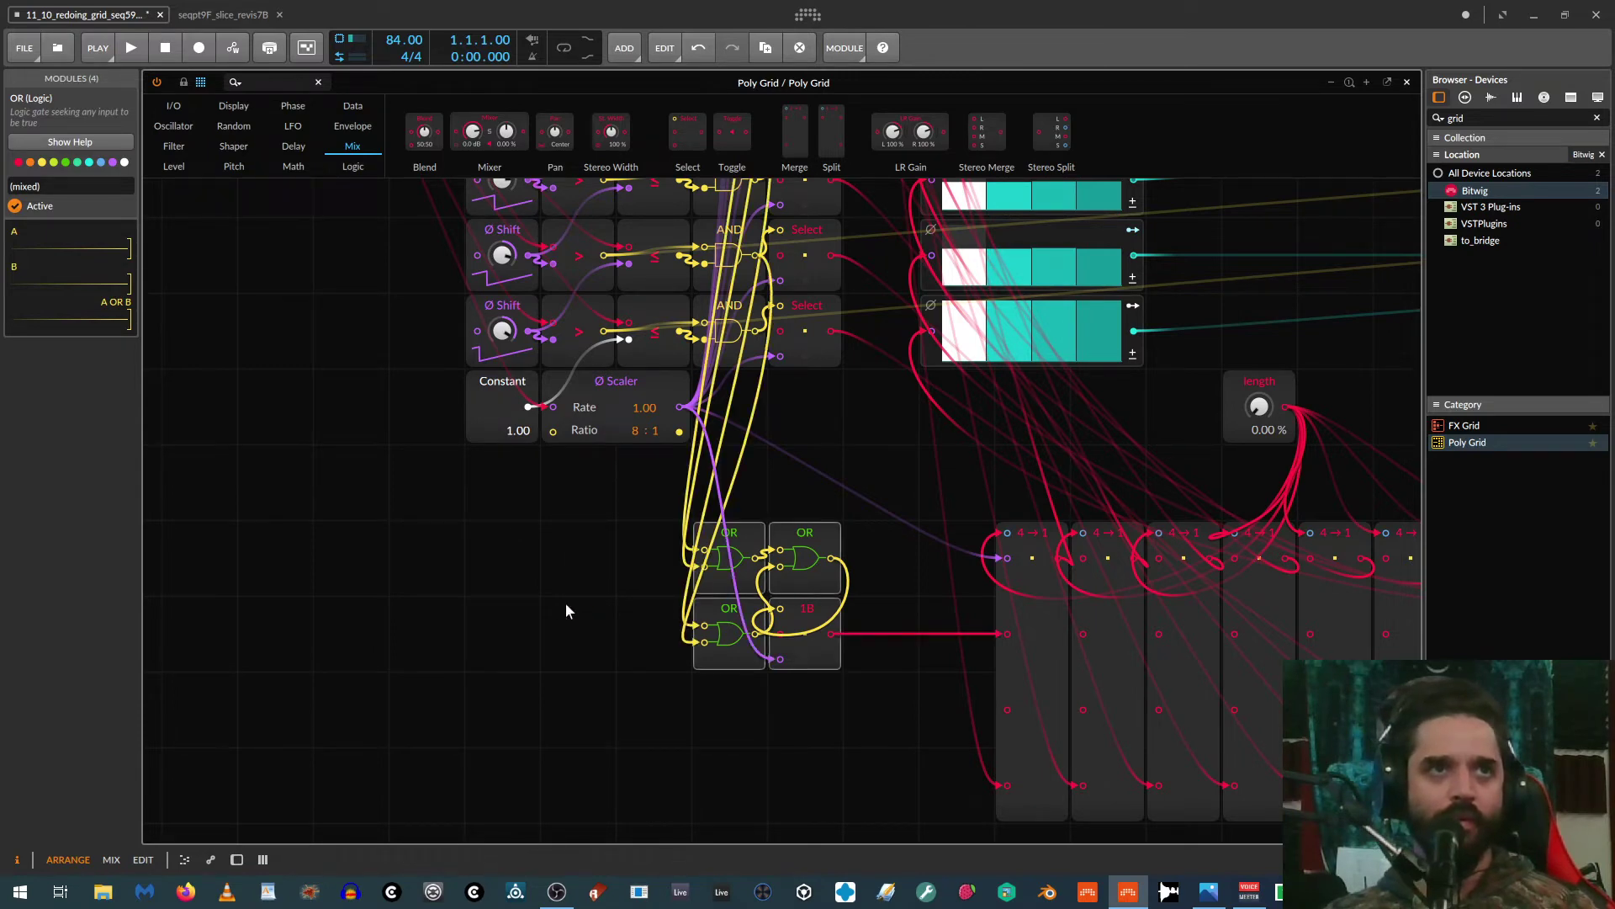
Step: Add another OR module in the free space beside the first OR group, colour it green and duplicate it to make three
drag(412, 599, 653, 631)
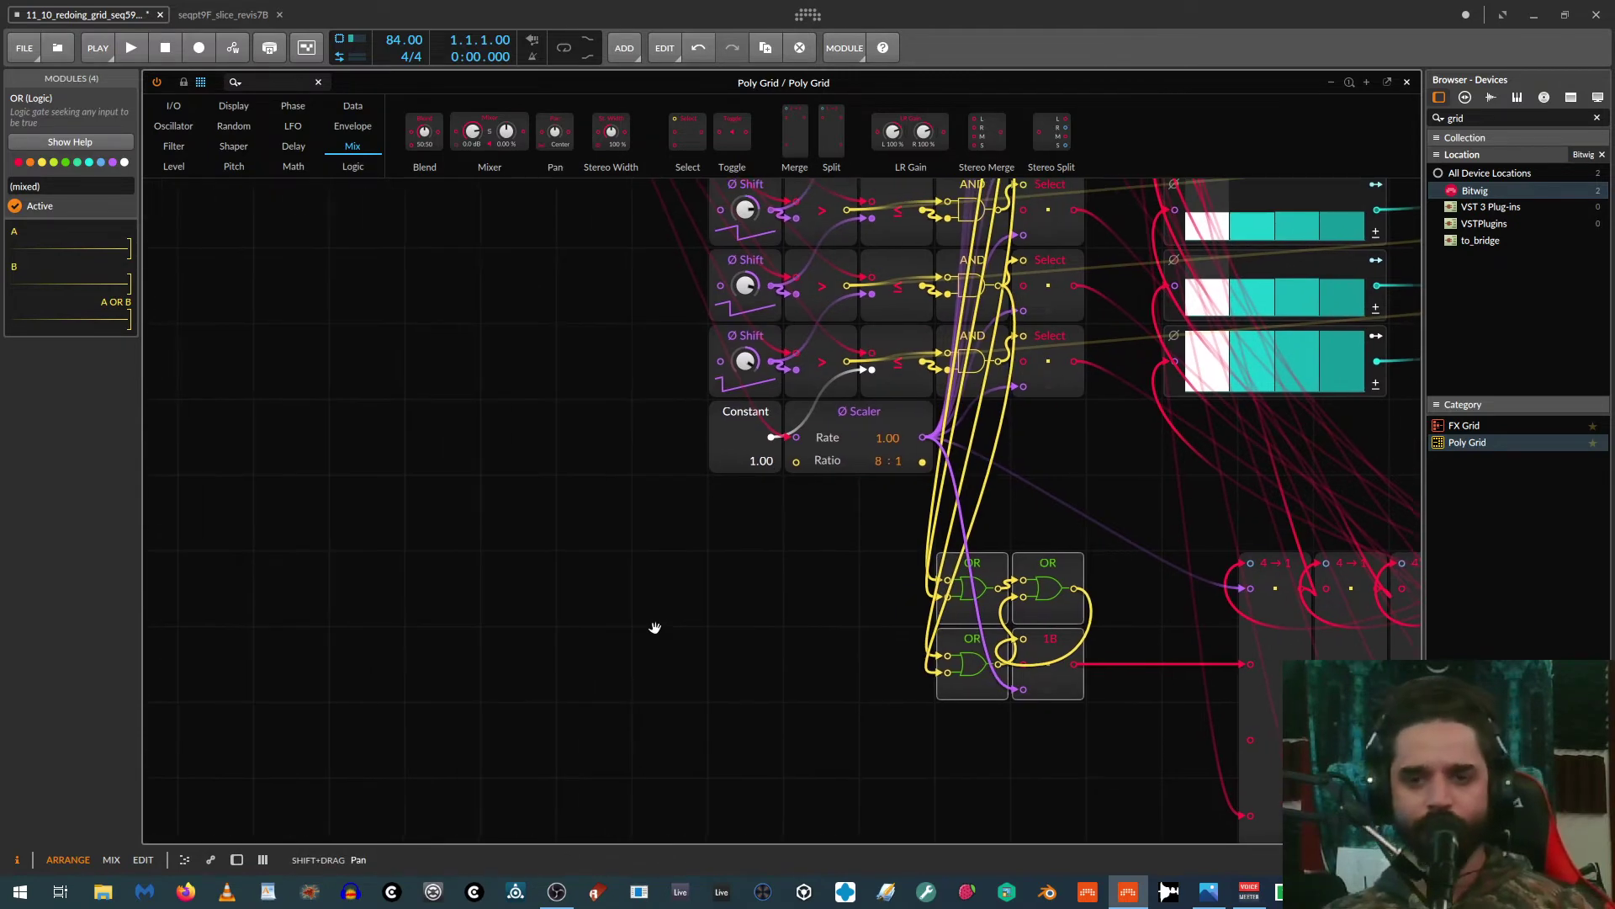
drag(764, 556, 444, 566)
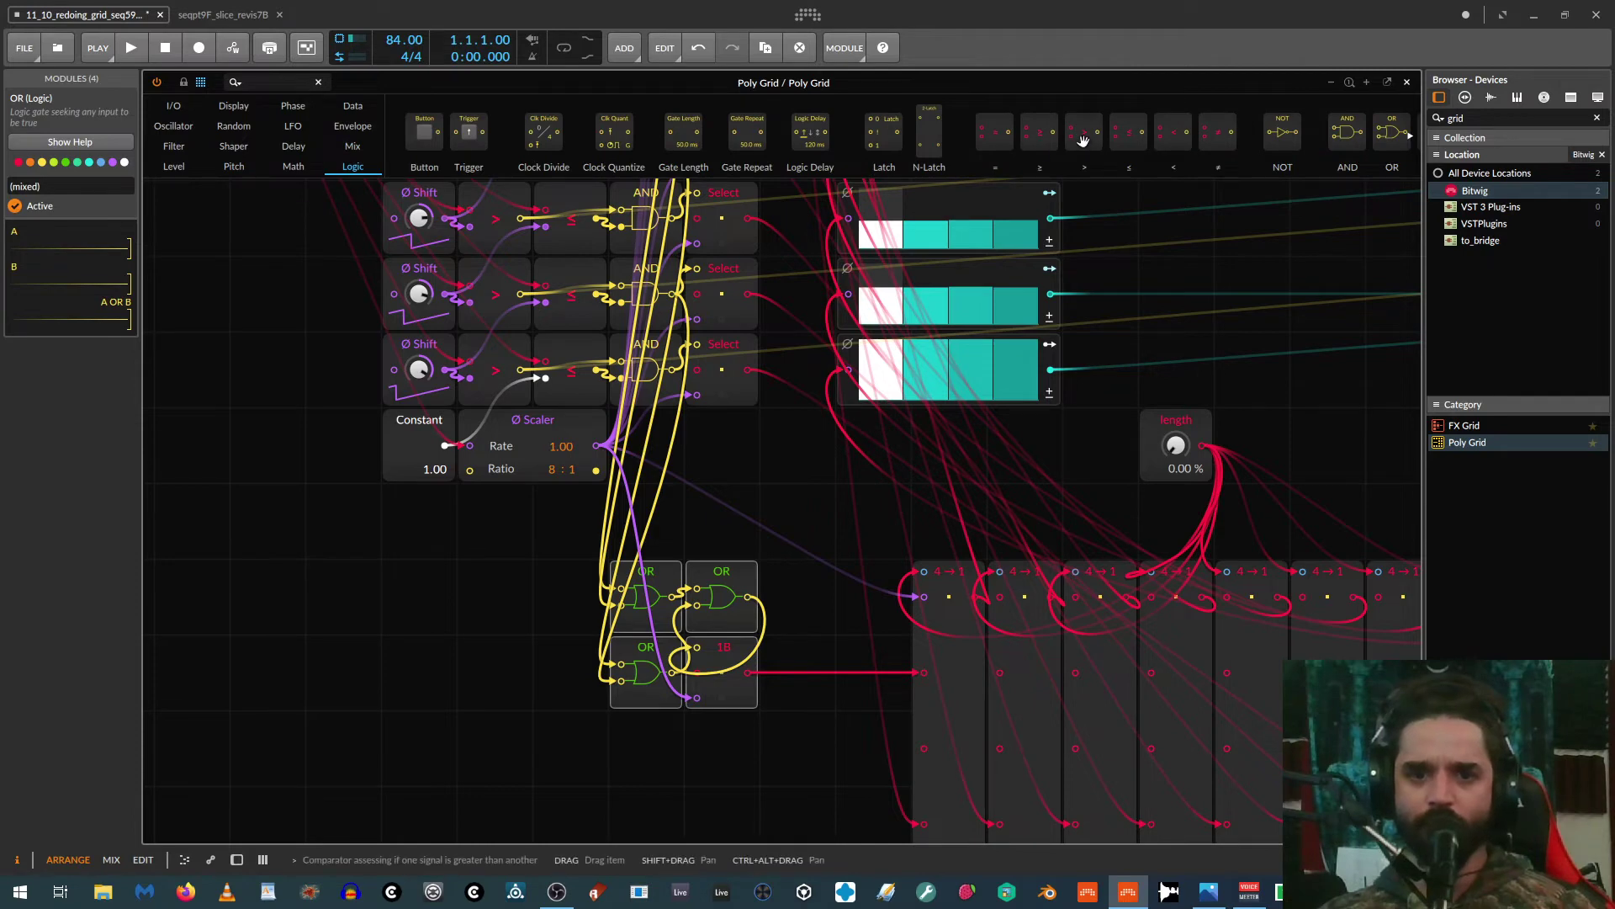
scroll(949, 141, down, 2)
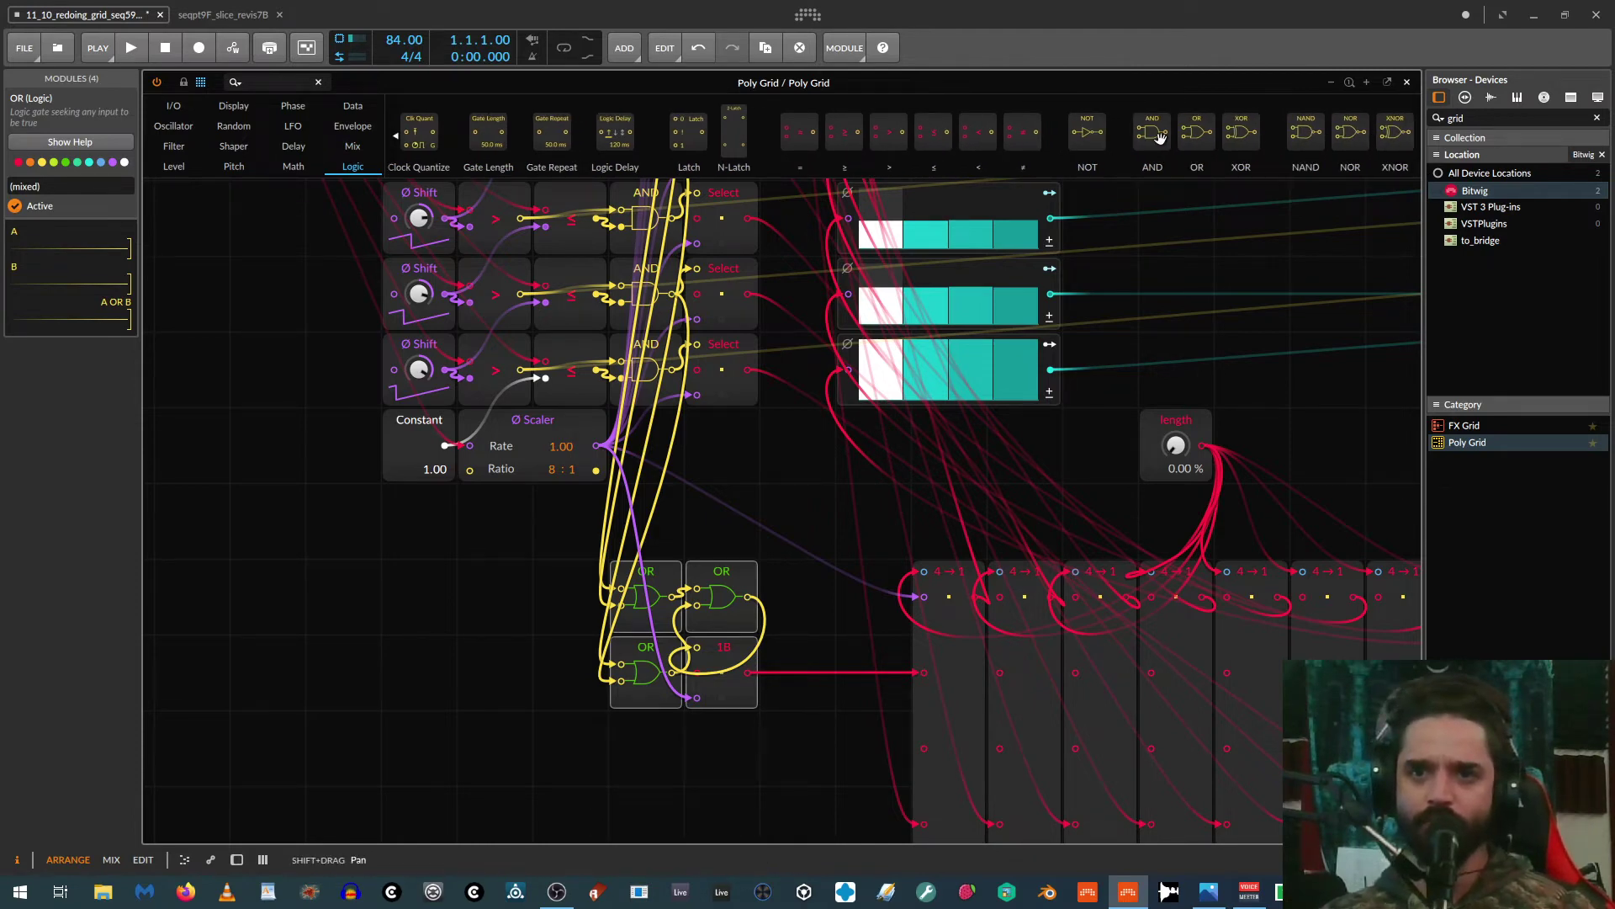
drag(1196, 133, 345, 598)
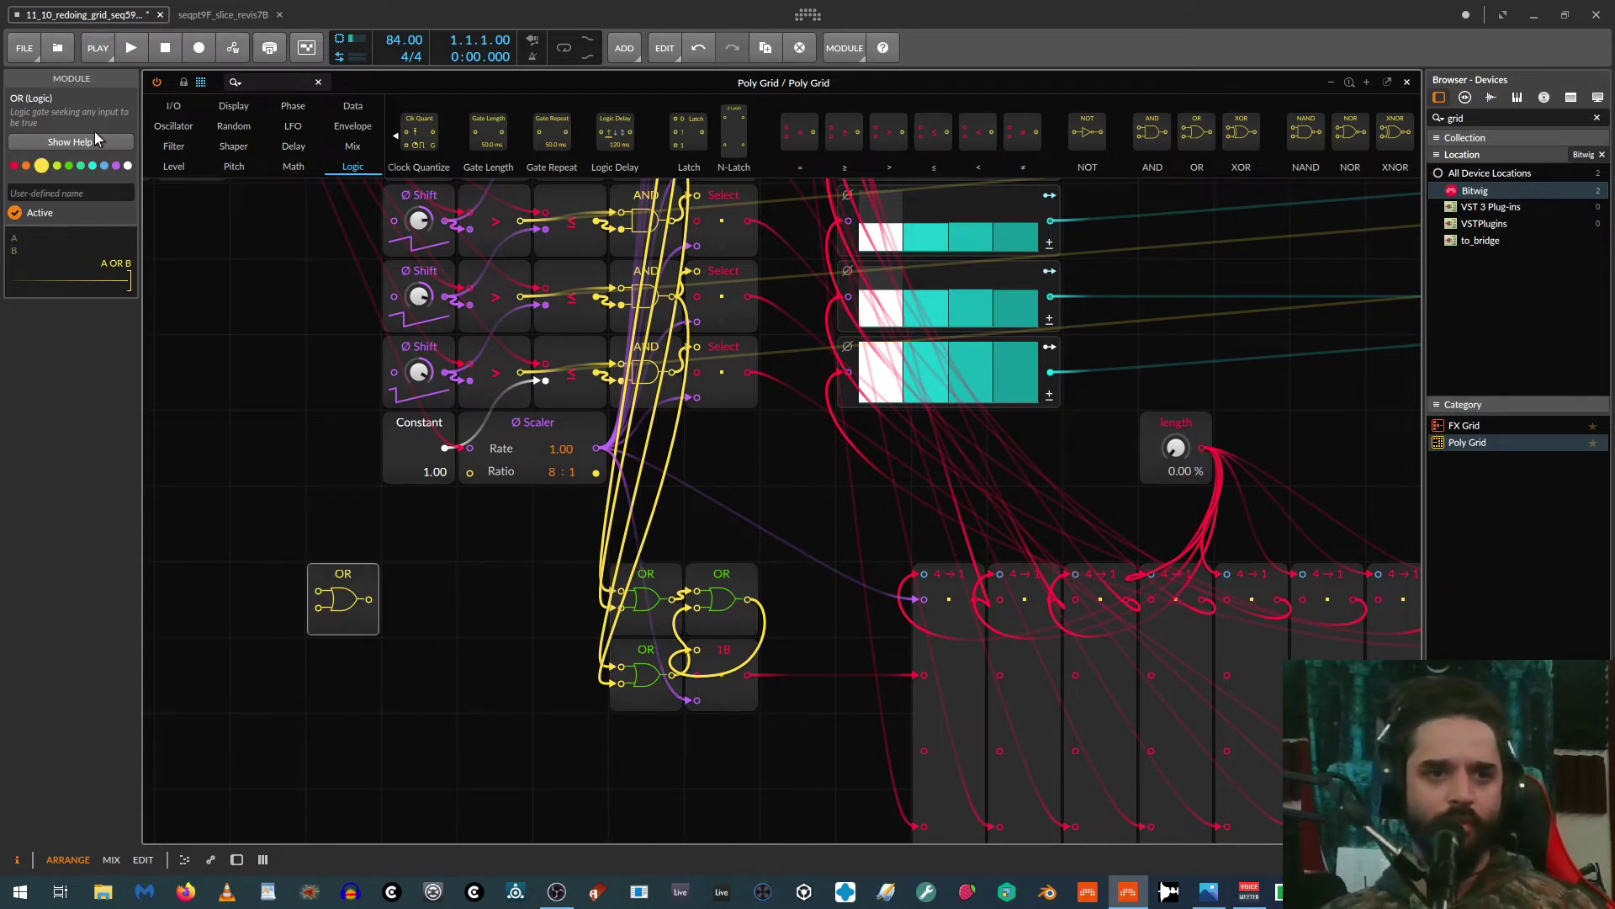
click(73, 165)
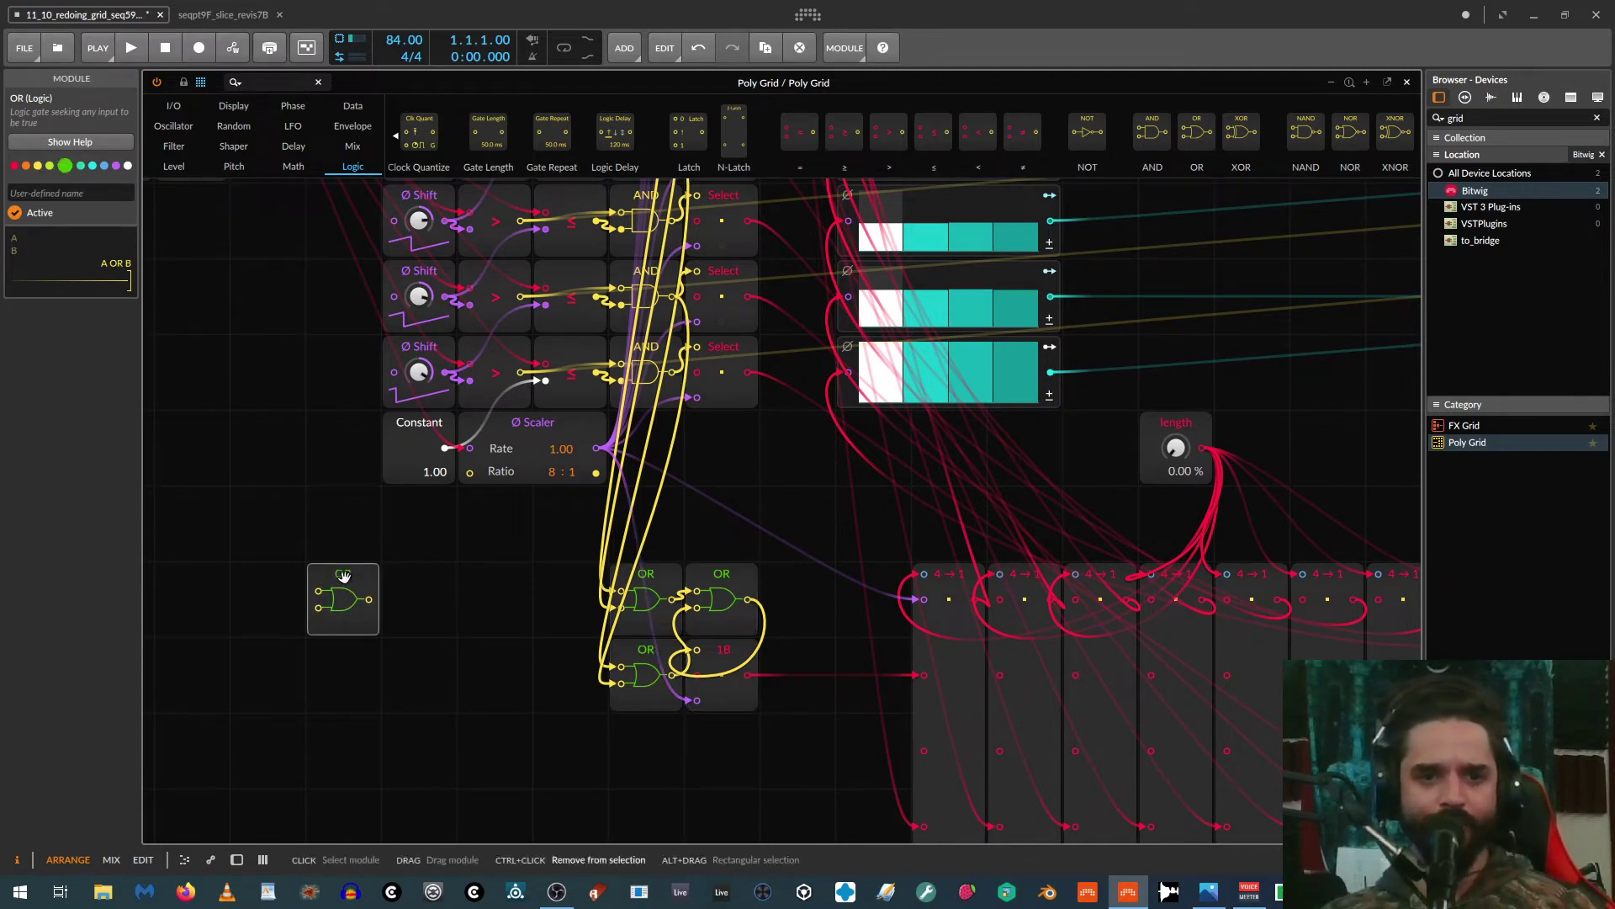
drag(337, 583, 412, 584)
drag(411, 587, 322, 662)
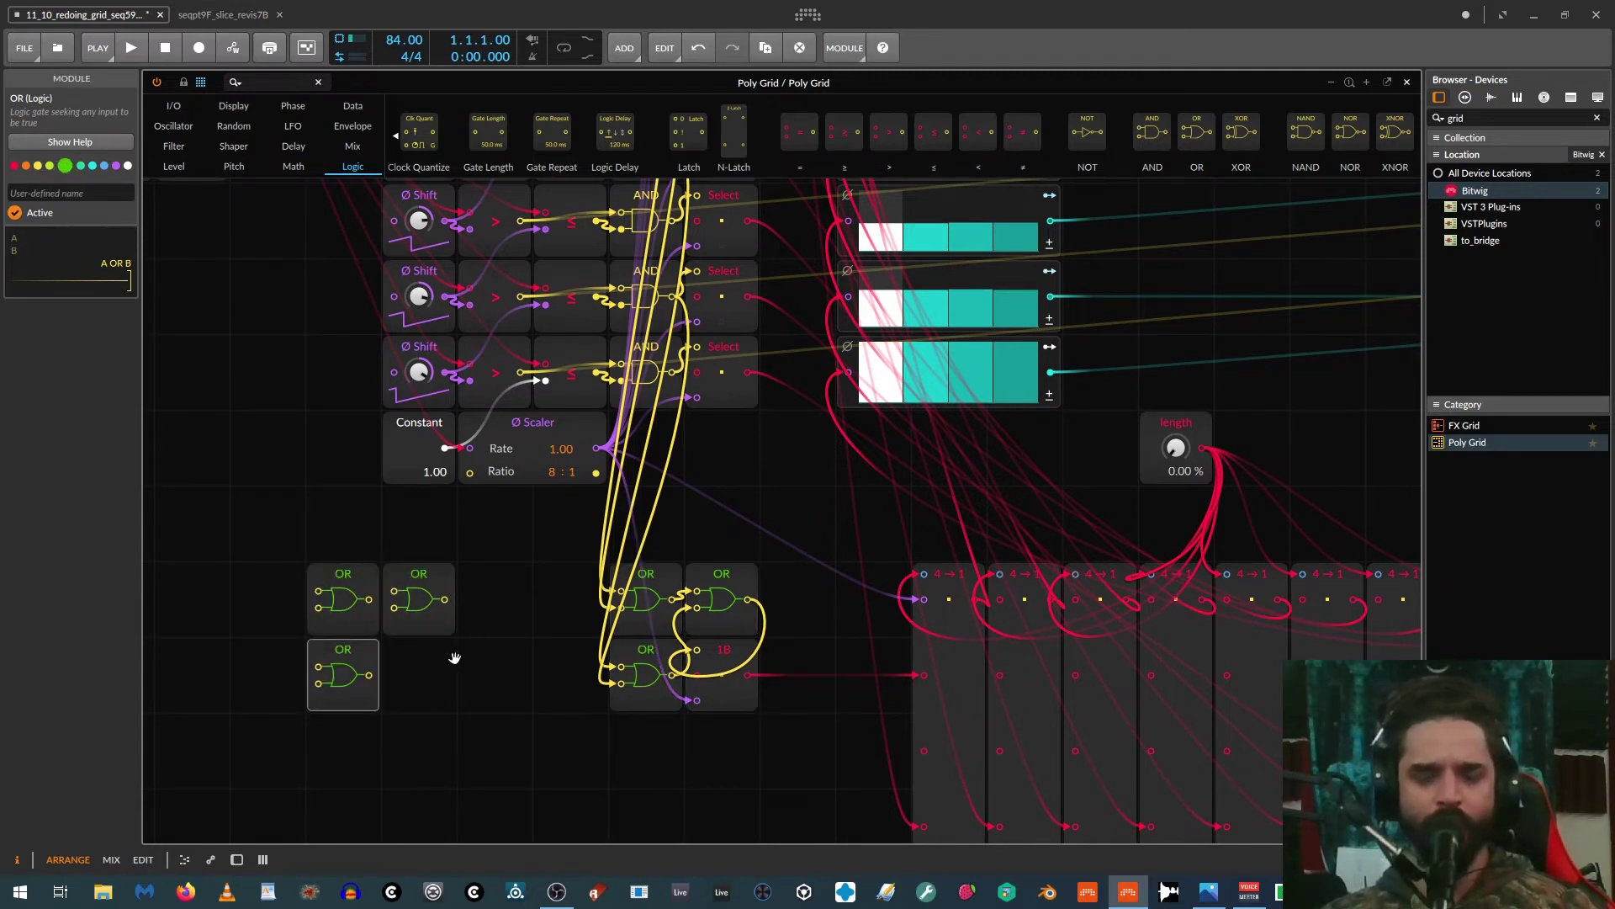
Step: Wire the AND outputs of rows two, four, six and eight into two of the new ORs, and combine both outputs in the third
drag(460, 667, 736, 682)
scroll(736, 683, down, 5)
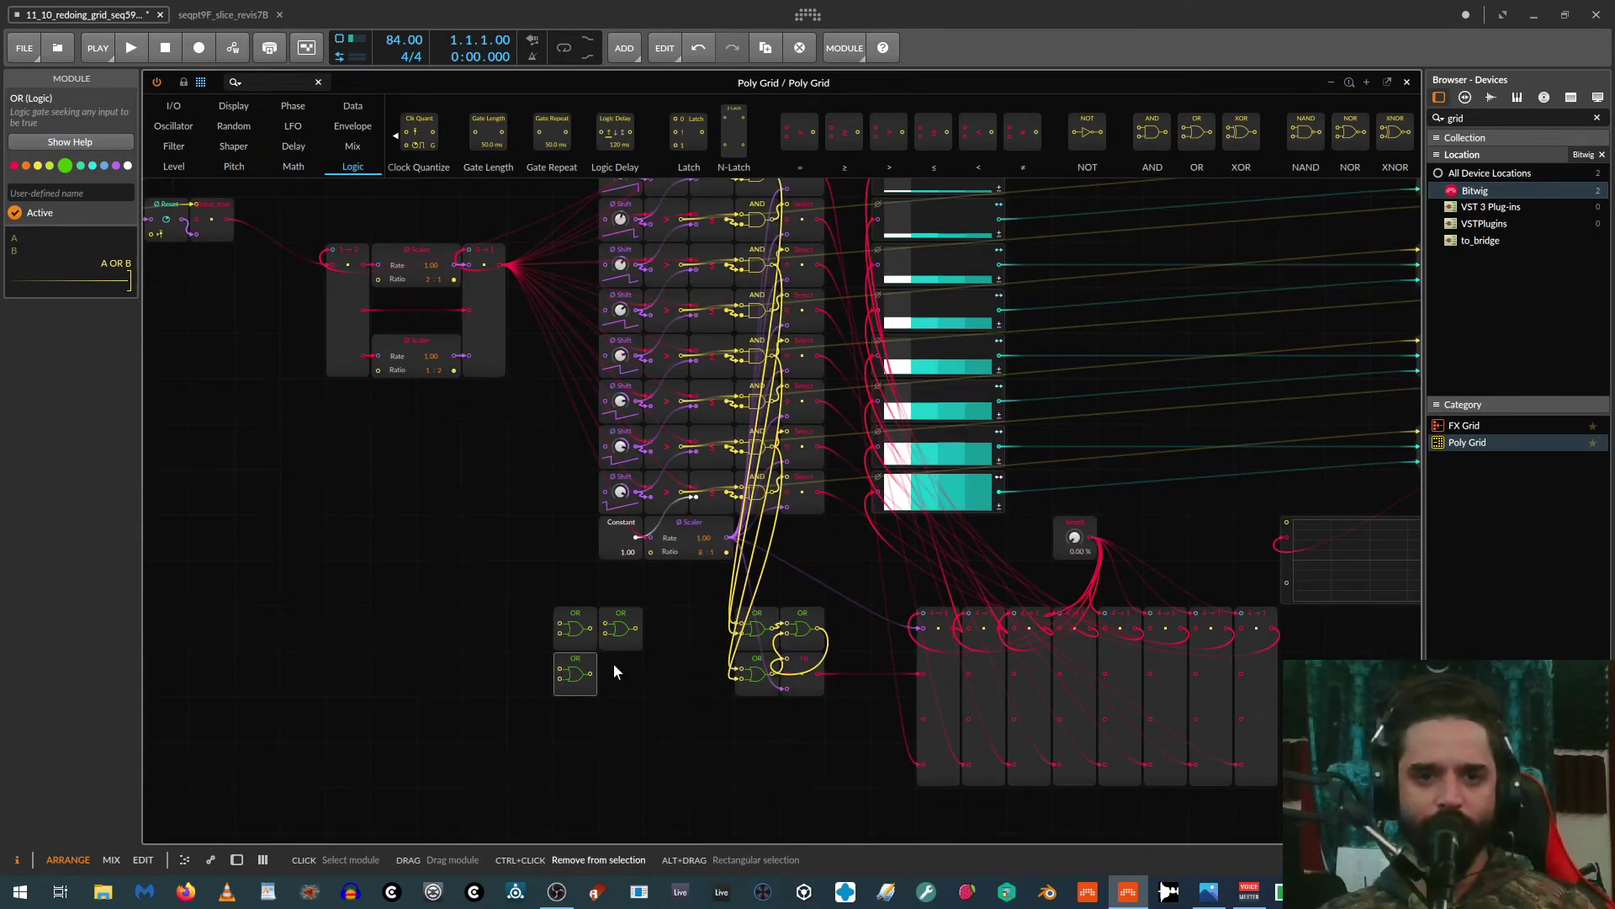
drag(629, 681, 806, 629)
drag(666, 658, 624, 750)
drag(725, 309, 518, 715)
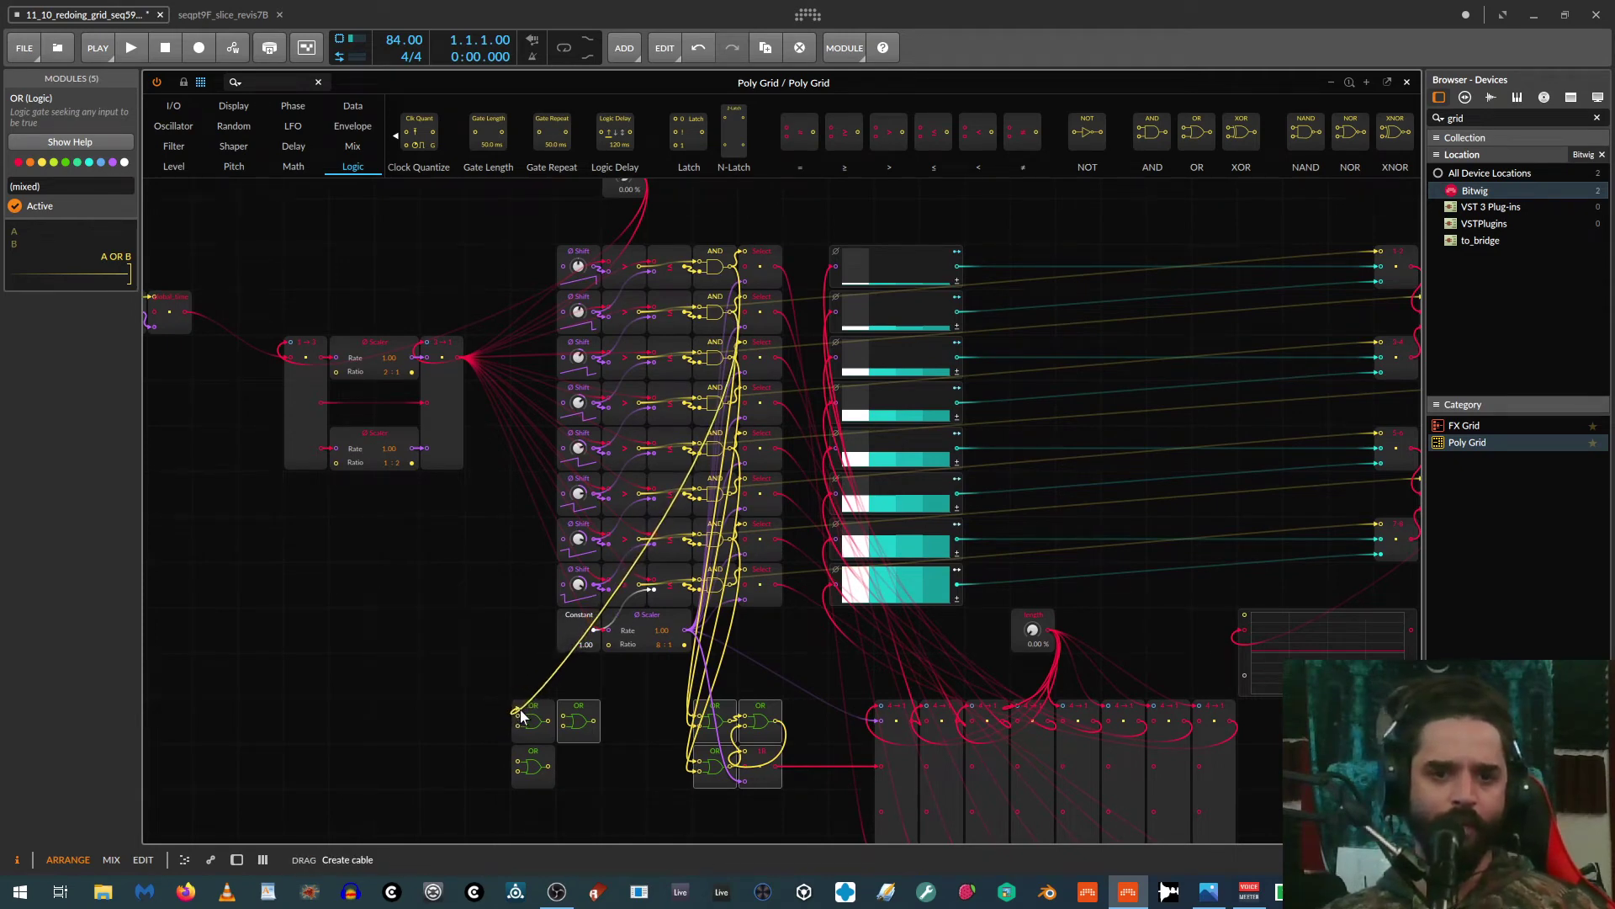
drag(729, 403, 518, 727)
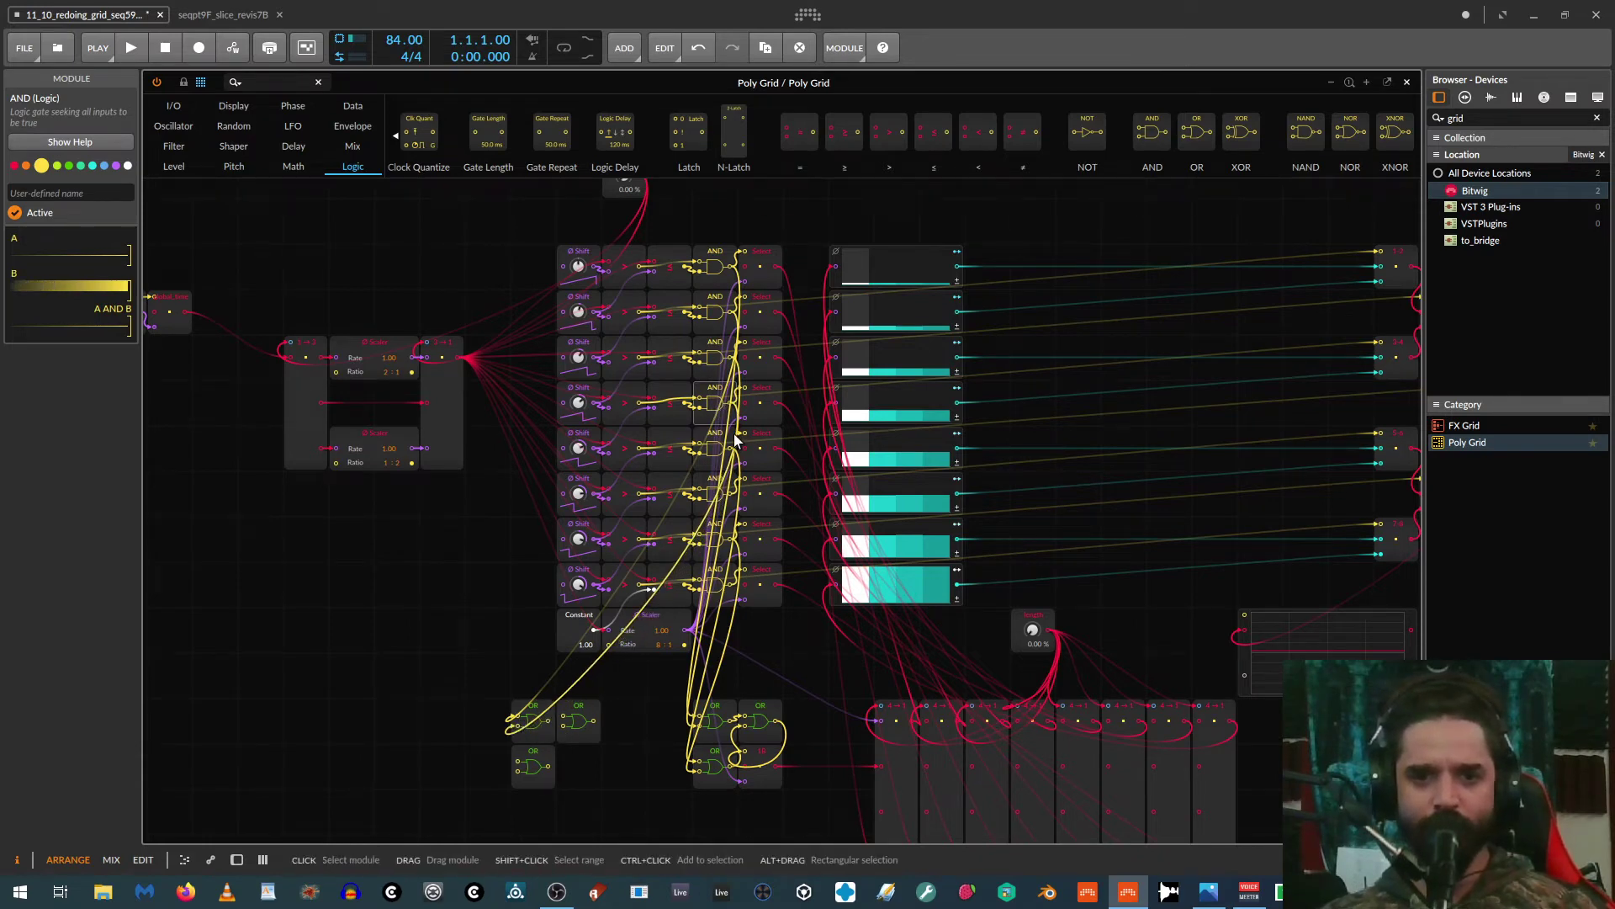
click(720, 490)
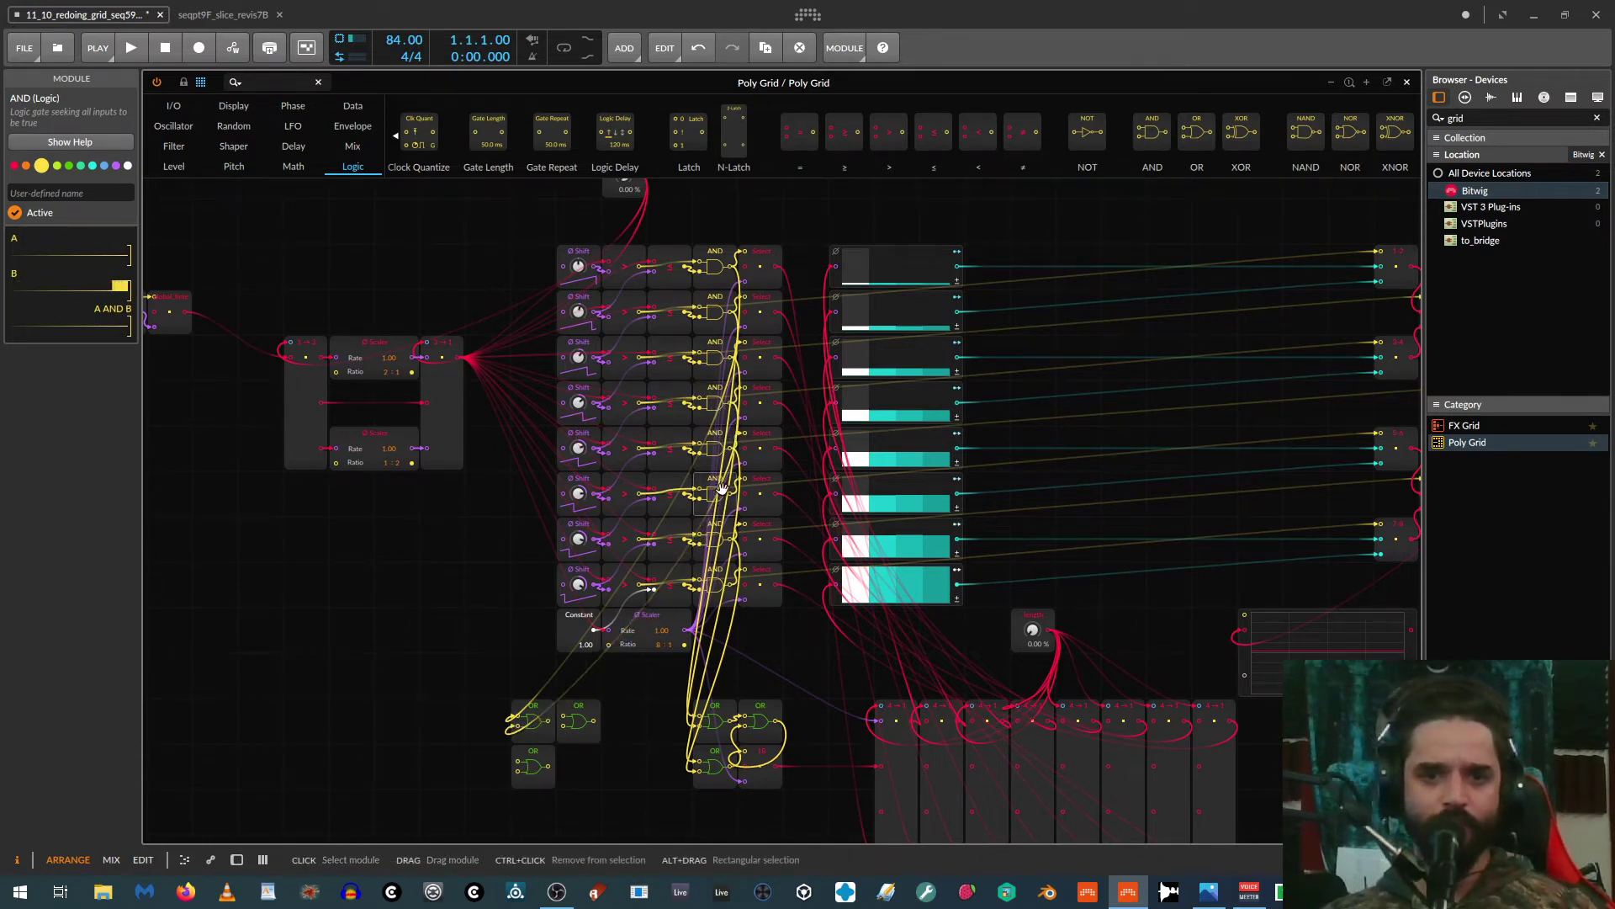
drag(698, 588, 522, 763)
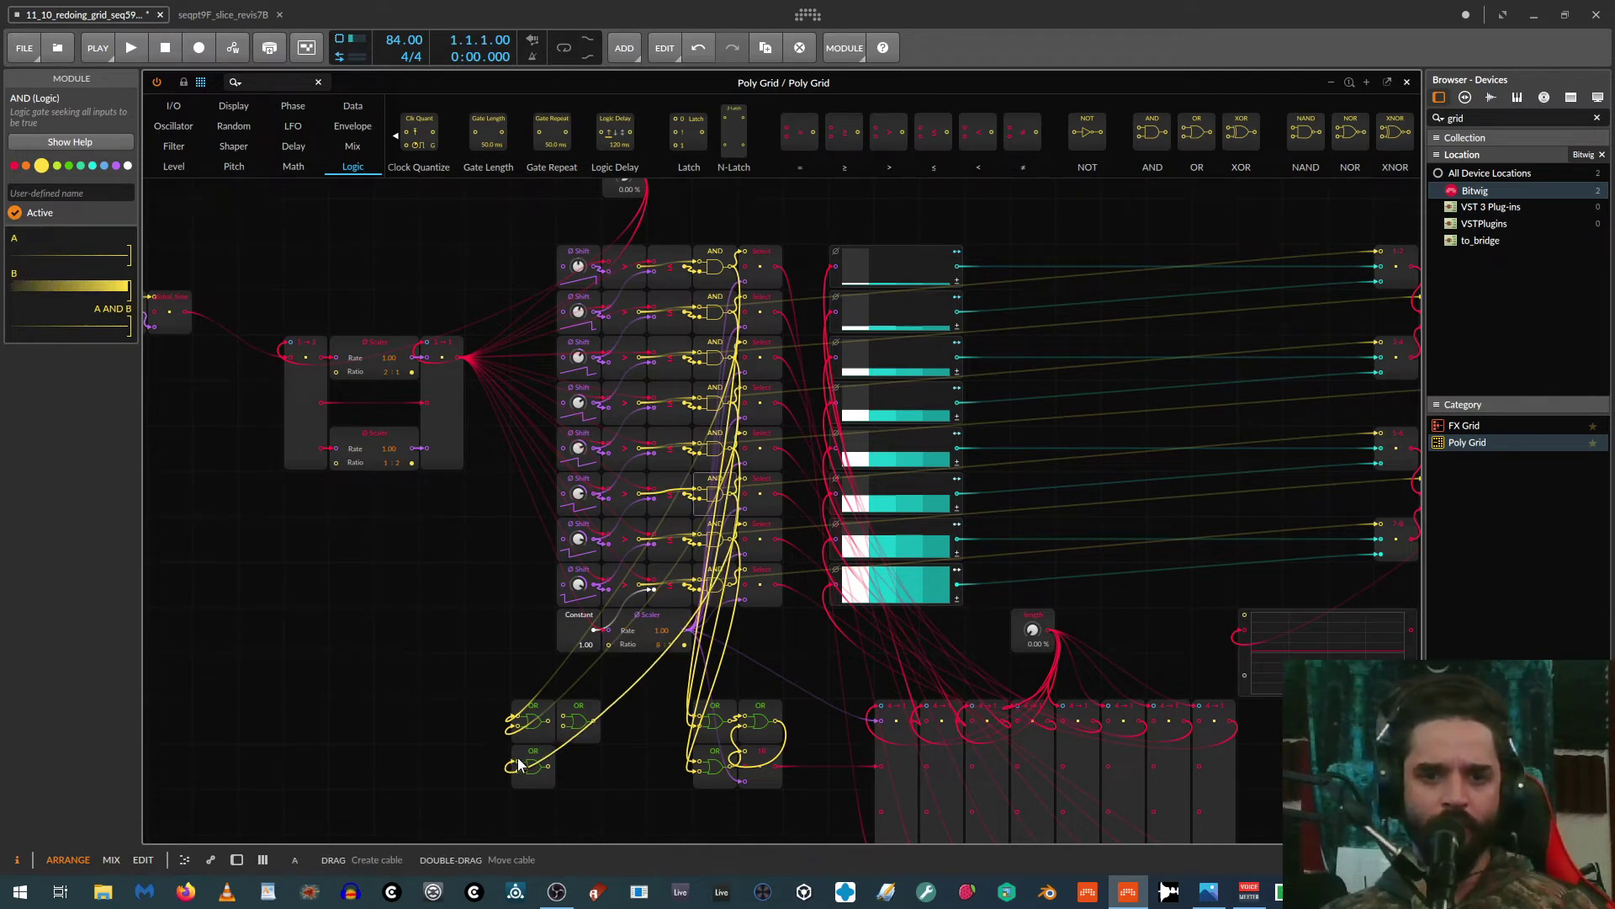
click(715, 577)
drag(732, 585, 519, 771)
click(560, 717)
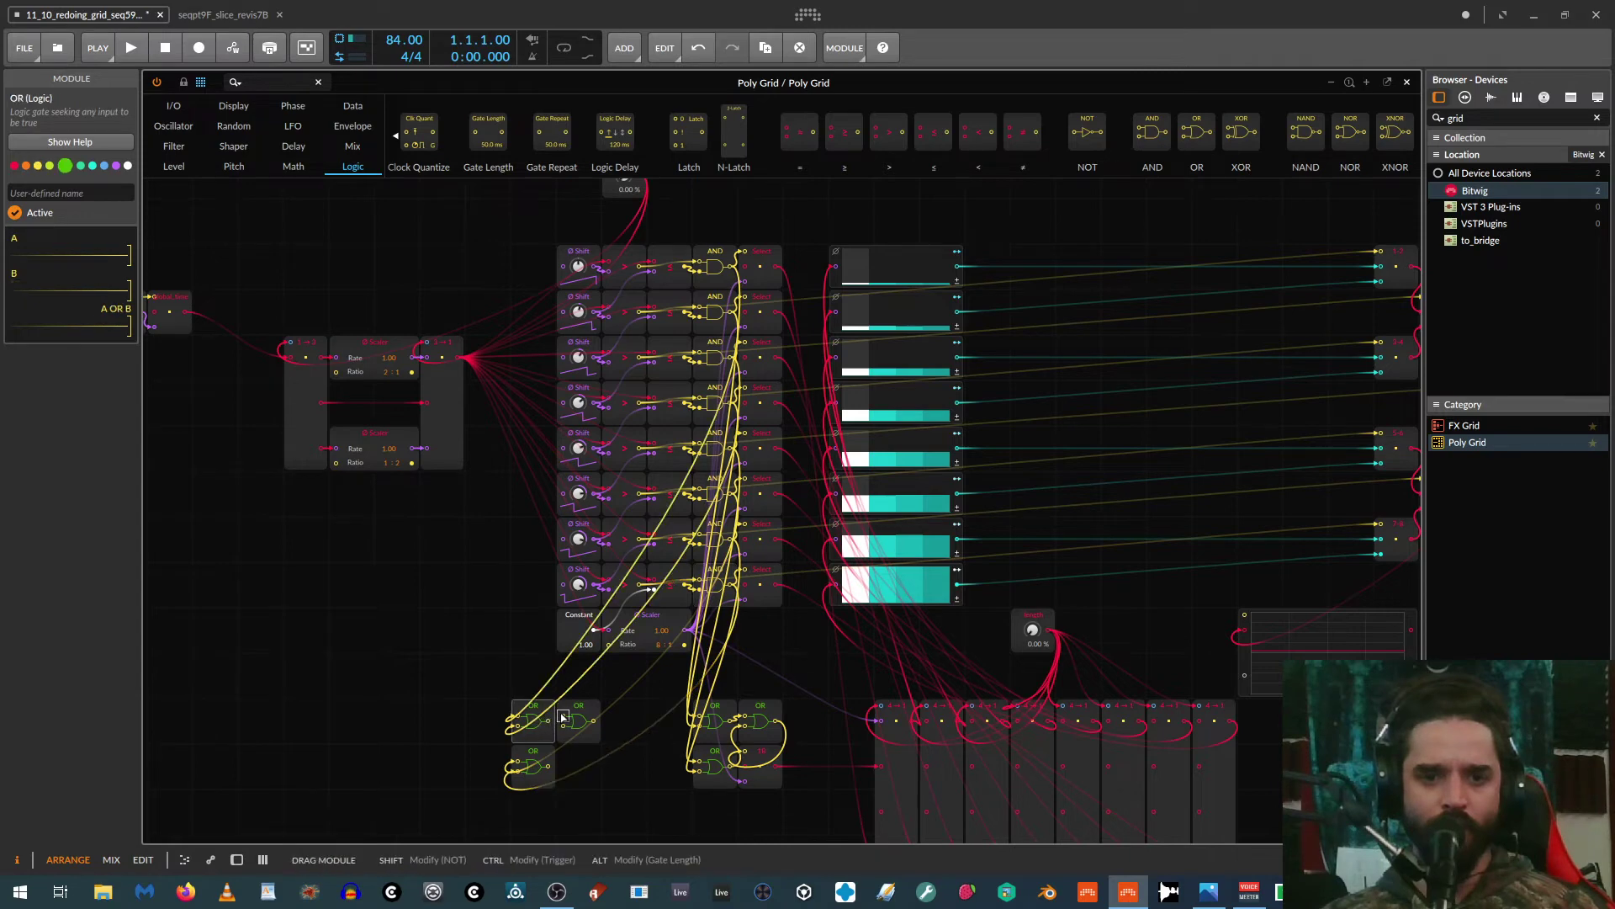
drag(559, 715, 564, 724)
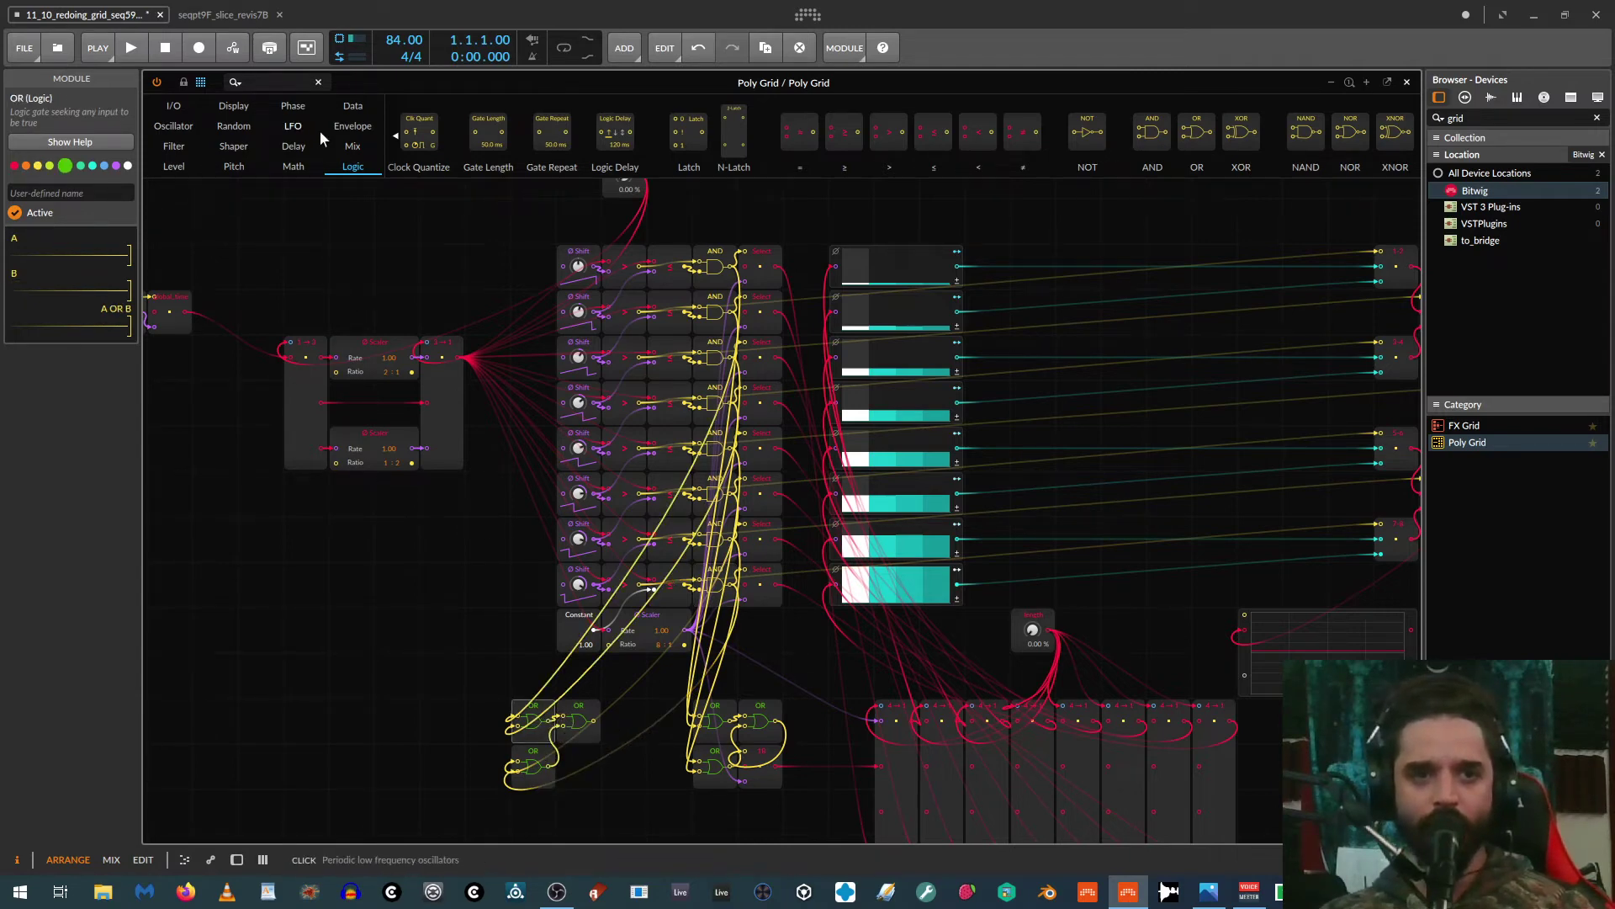
Step: Add a Select module below the combining OR of the new group
click(351, 147)
drag(688, 135, 599, 760)
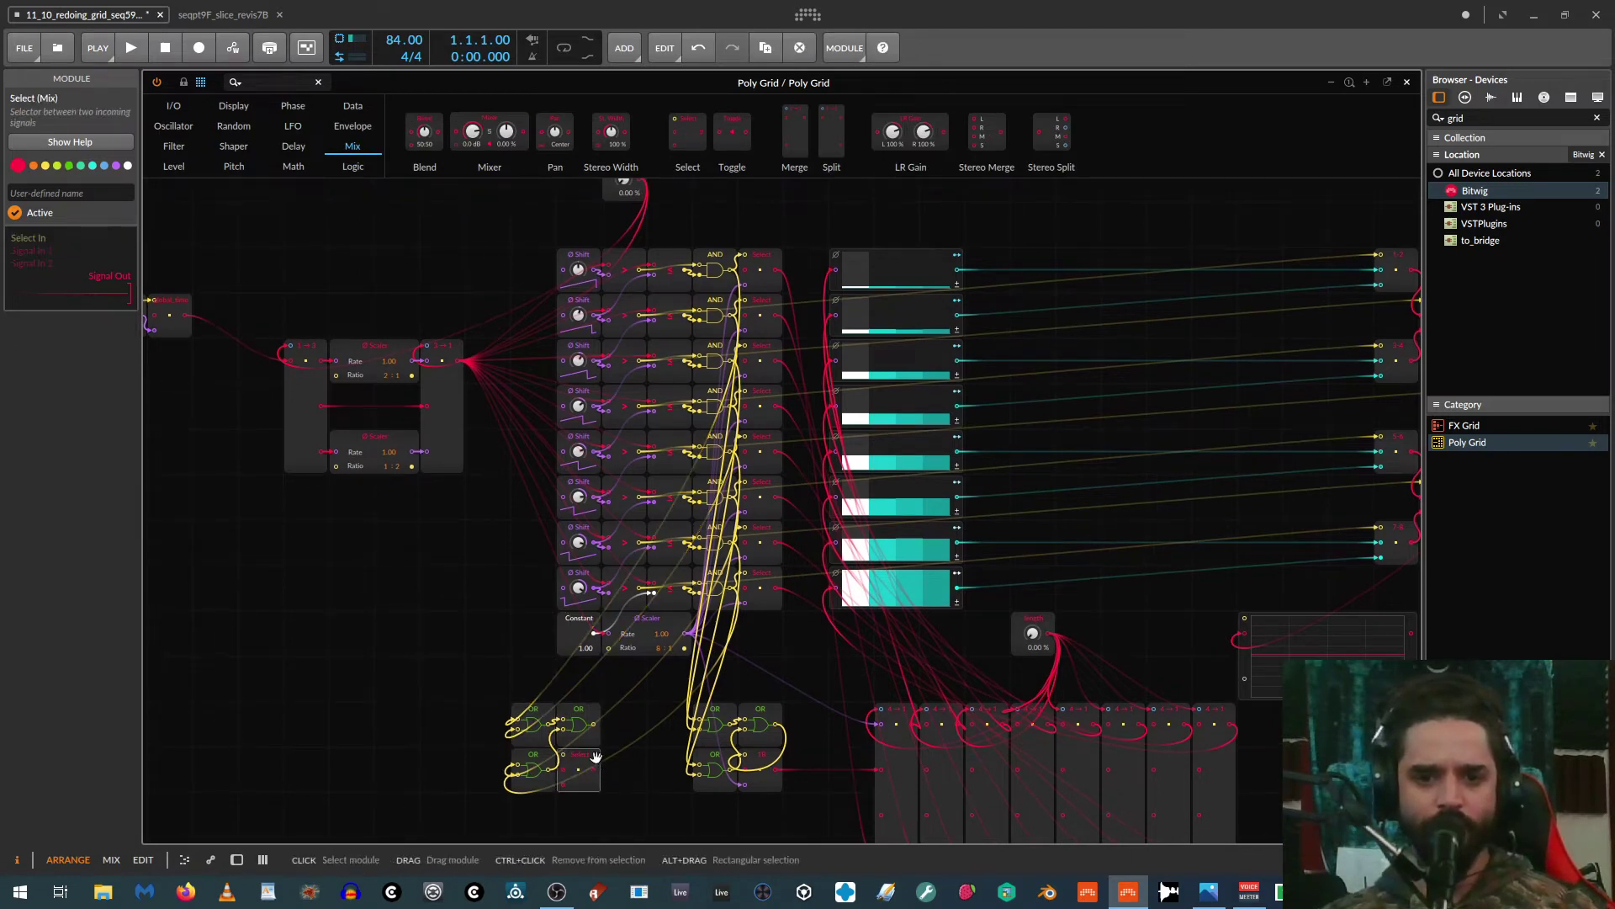
Step: Name the selected Select module beneath the left group of OR gates 2B
click(53, 193)
text(2B)
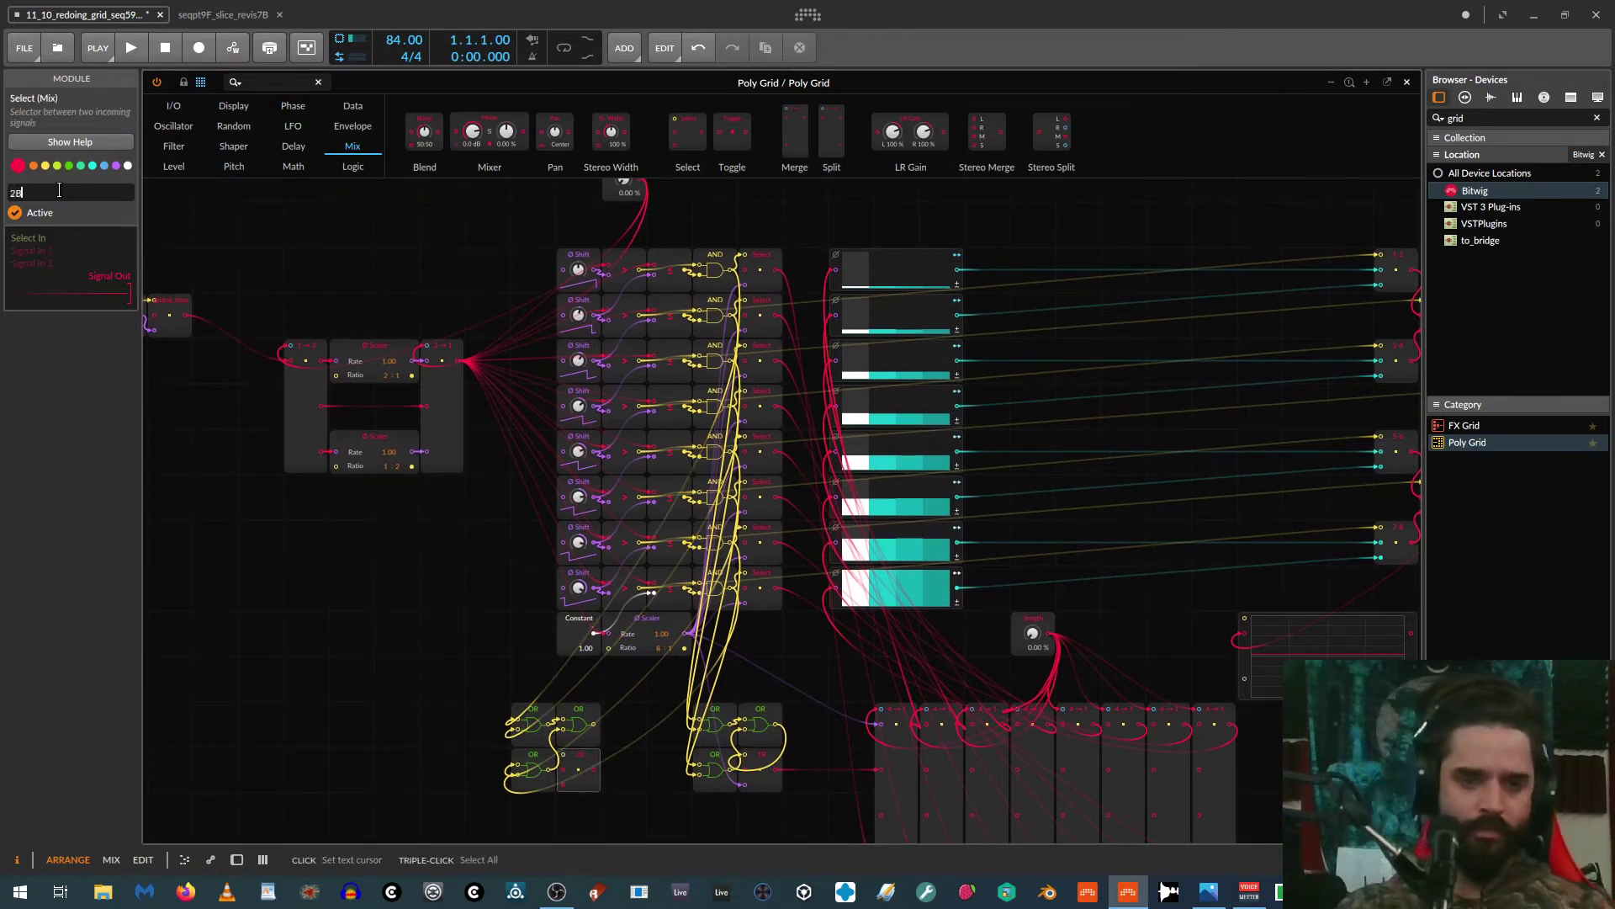
text(')
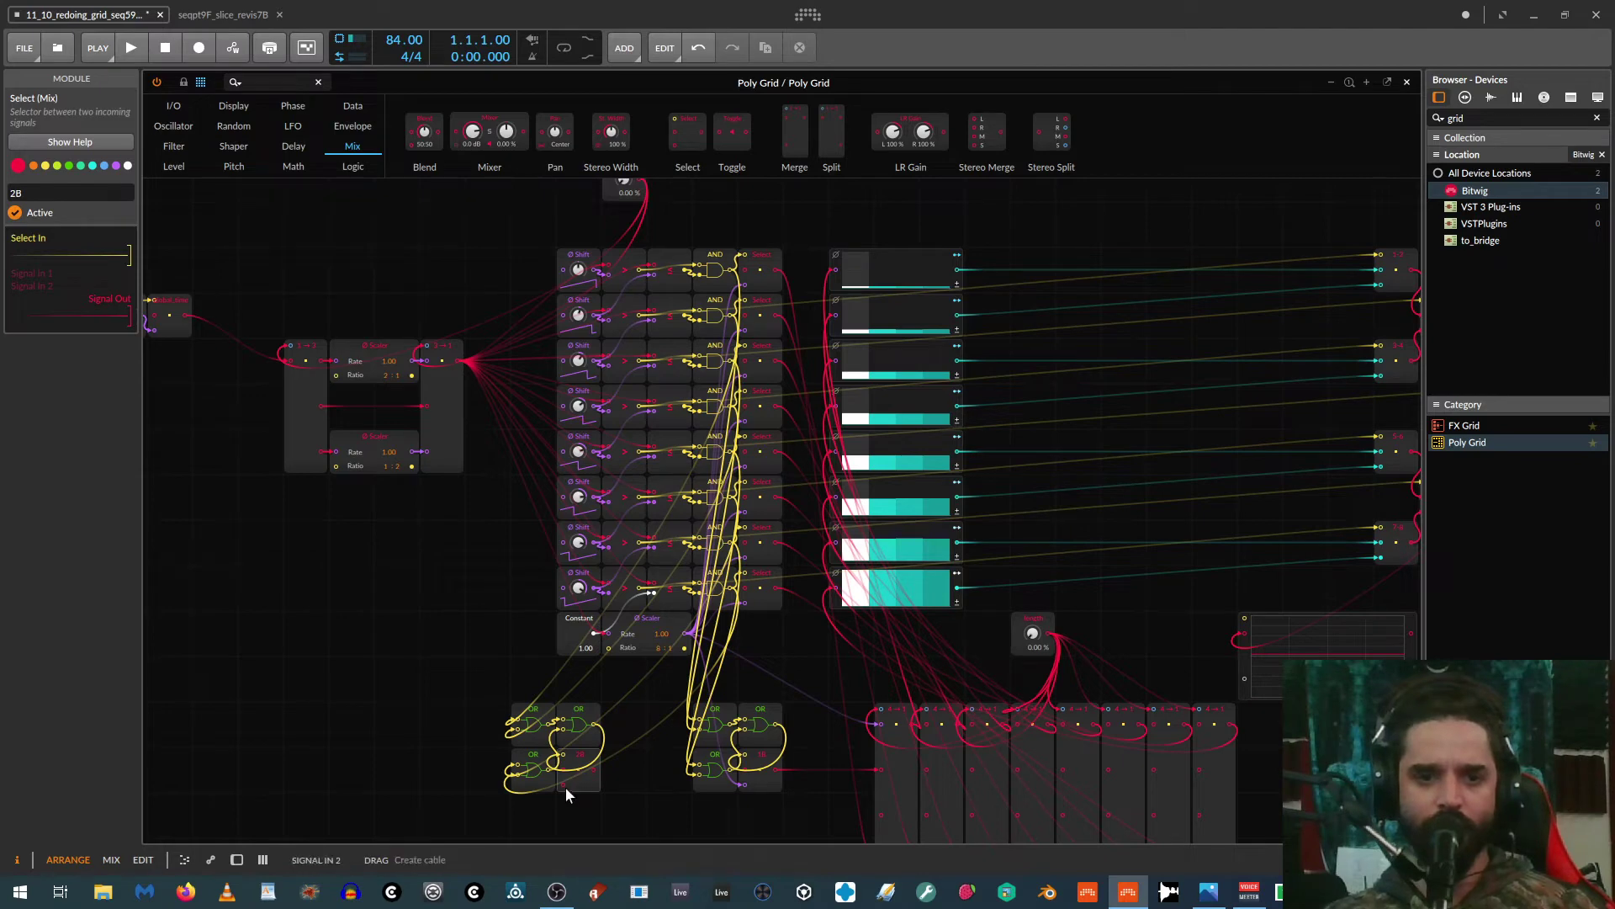
Step: Feed 2B's second signal input from the 8:1 Scaler and connect its output to the second Merge module's second signal input
drag(563, 786, 697, 763)
drag(735, 699, 689, 632)
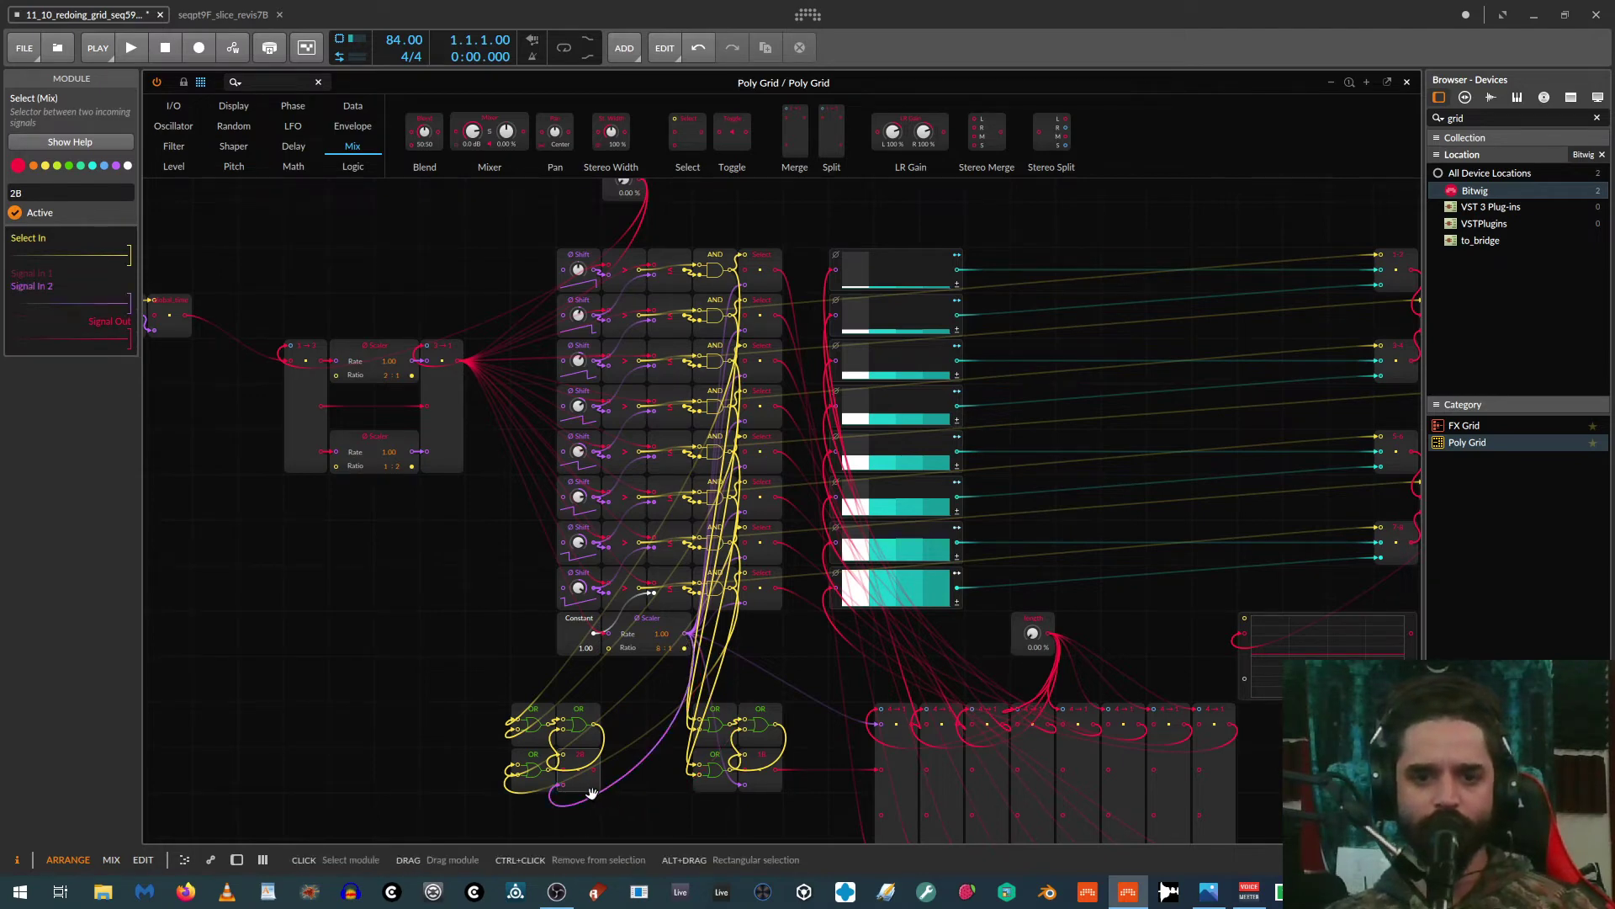
drag(592, 769, 927, 770)
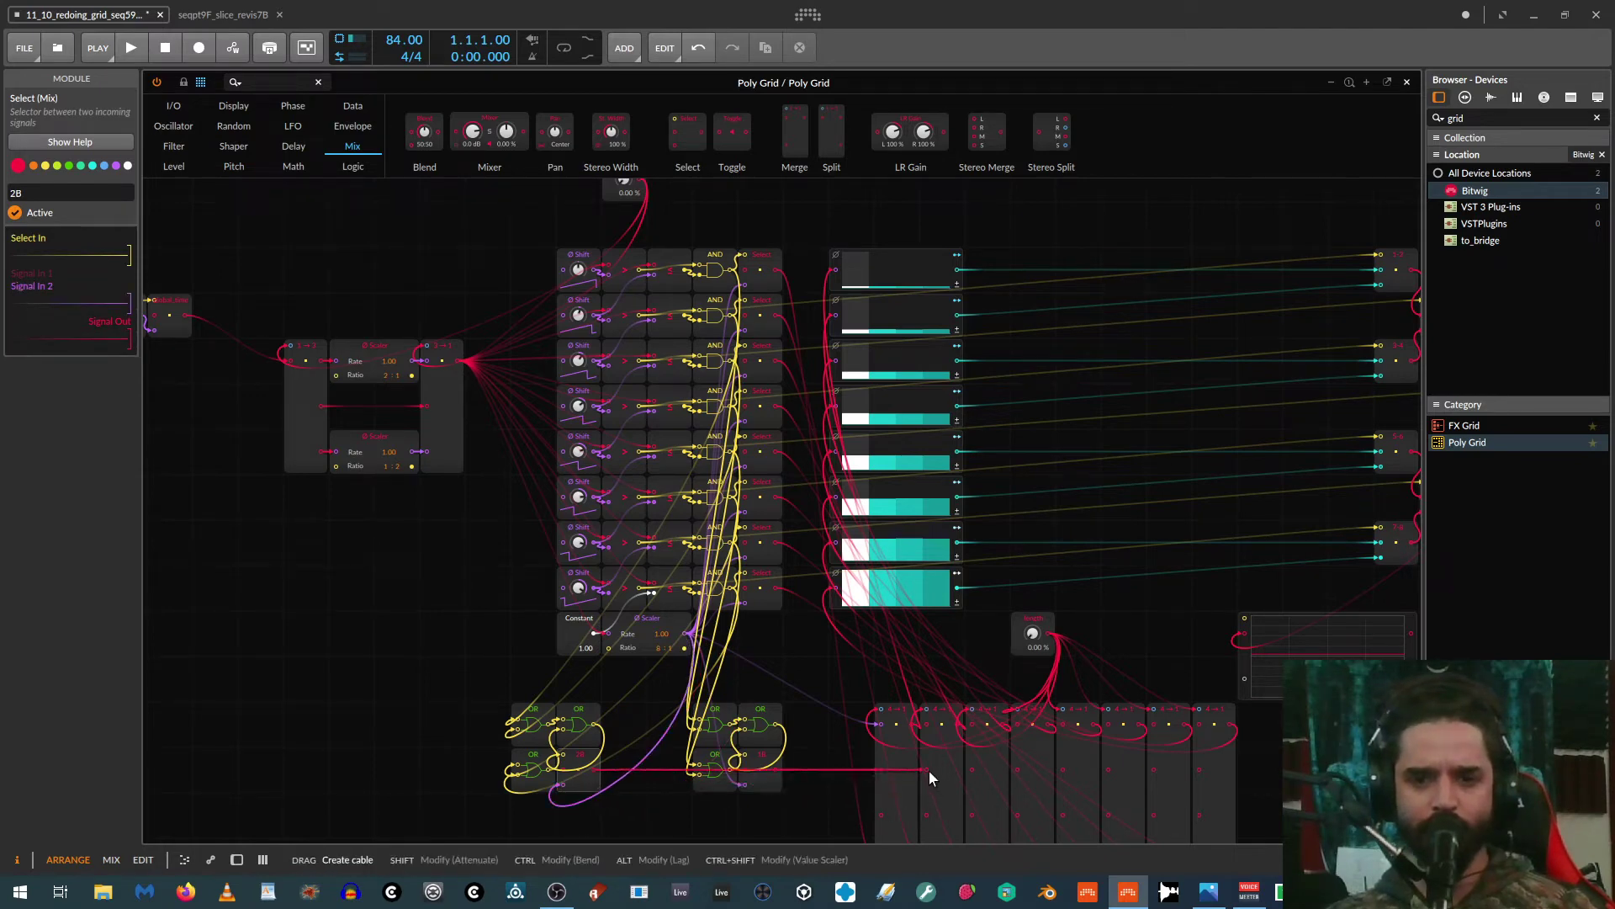
Step: Set the length knob above the Merge modules to 27.5 %
drag(1108, 580, 764, 503)
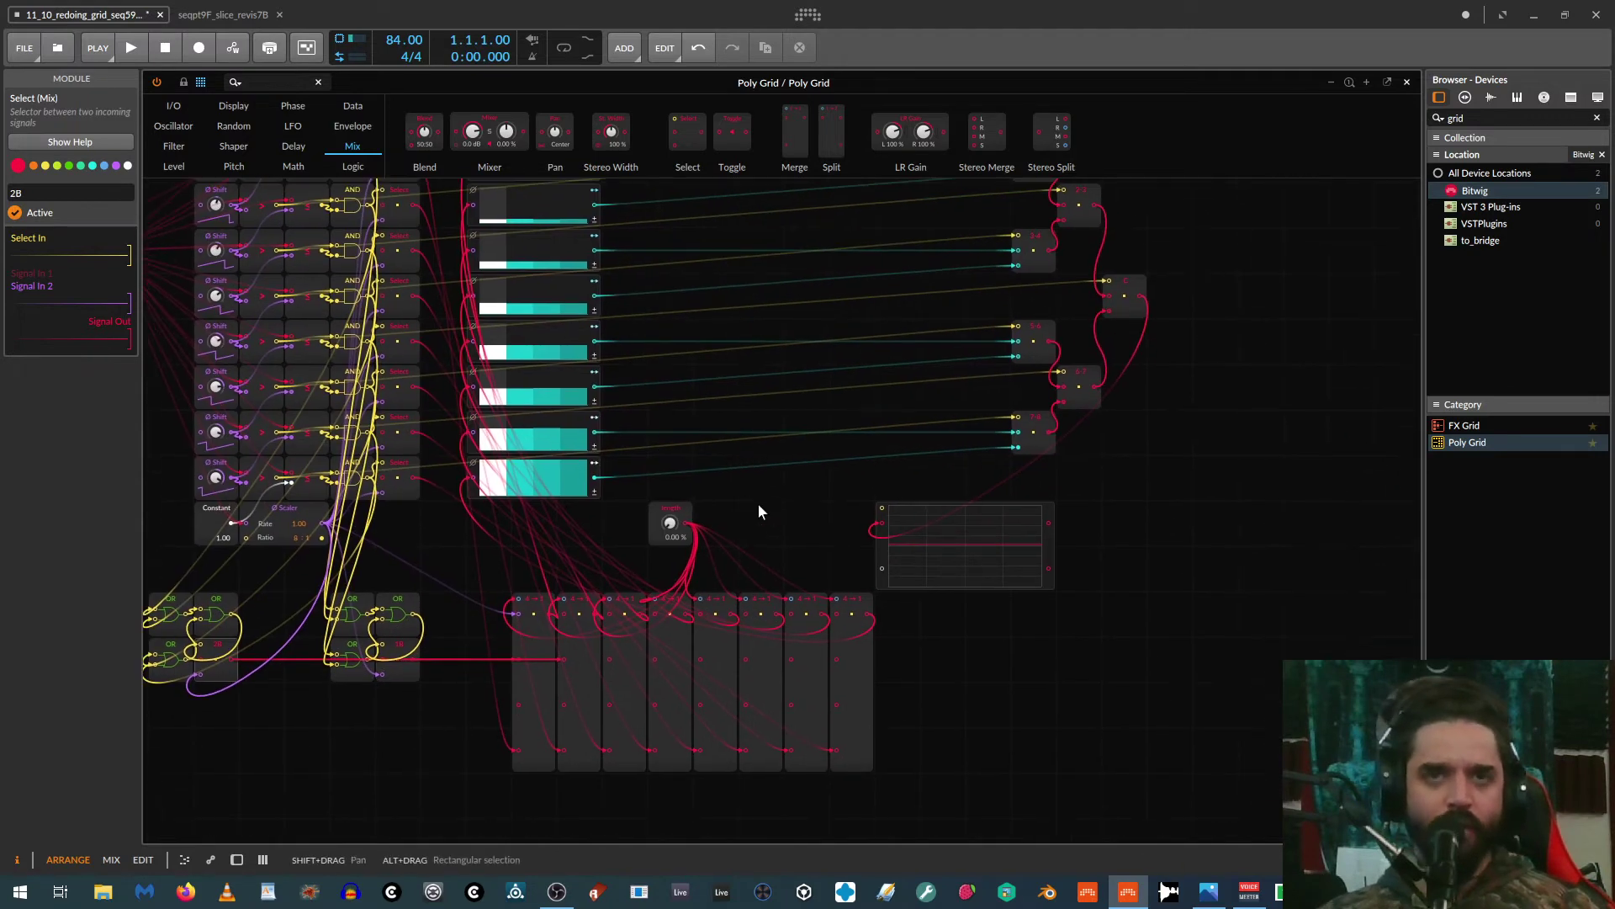
scroll(549, 642, up, 1)
drag(632, 530, 633, 471)
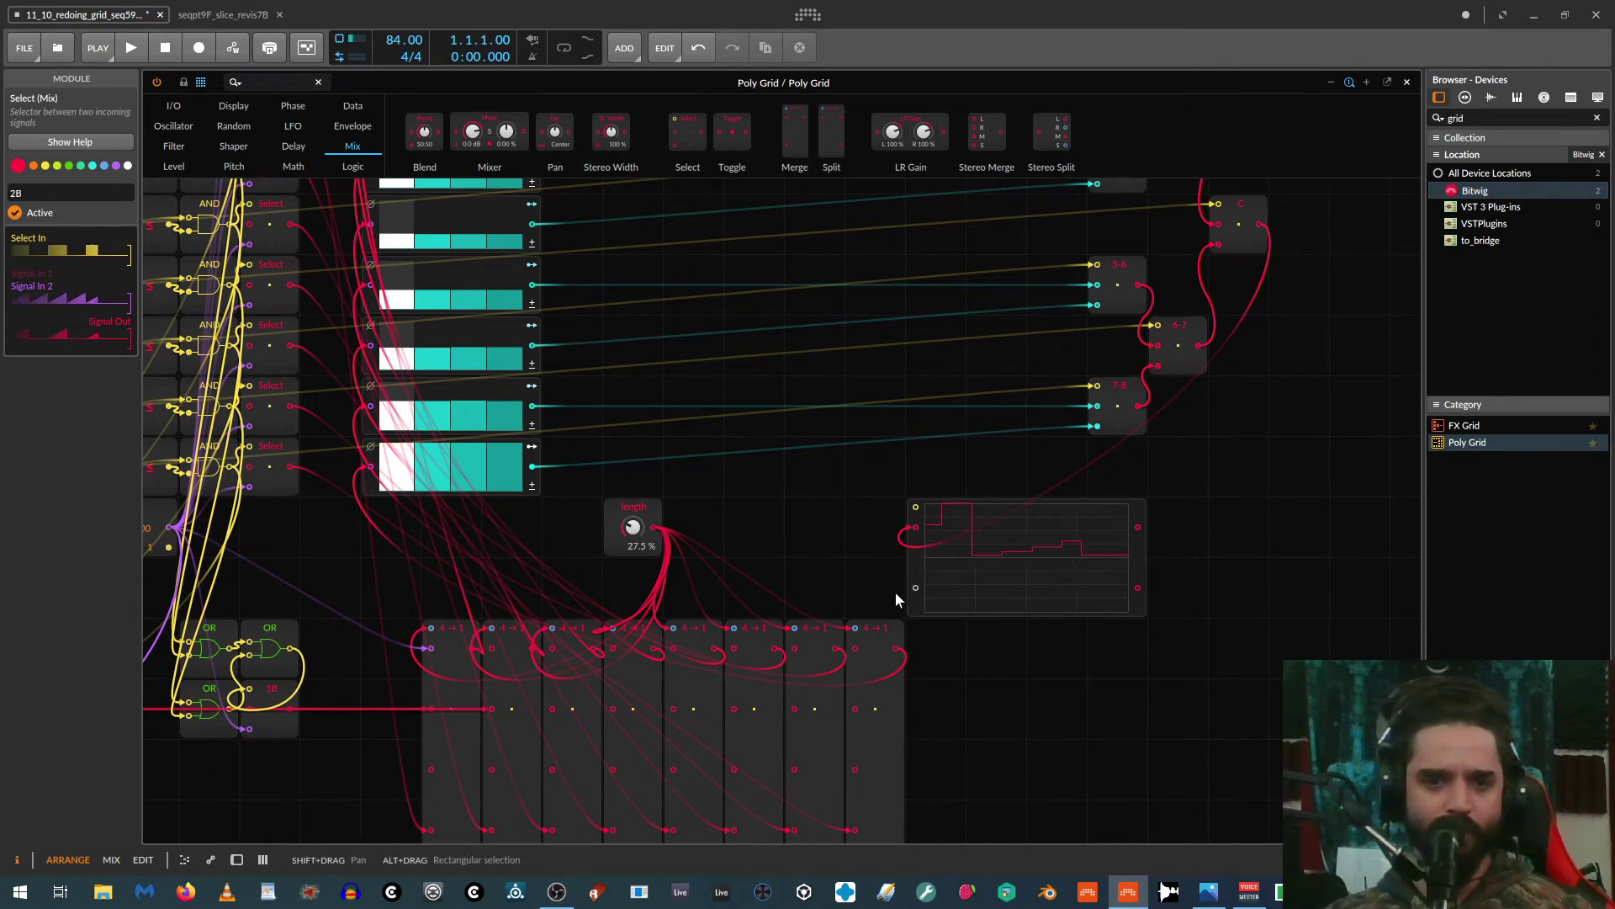
Step: Move the Oscilloscope further right, beneath the final chain of Select modules
drag(997, 768, 1048, 725)
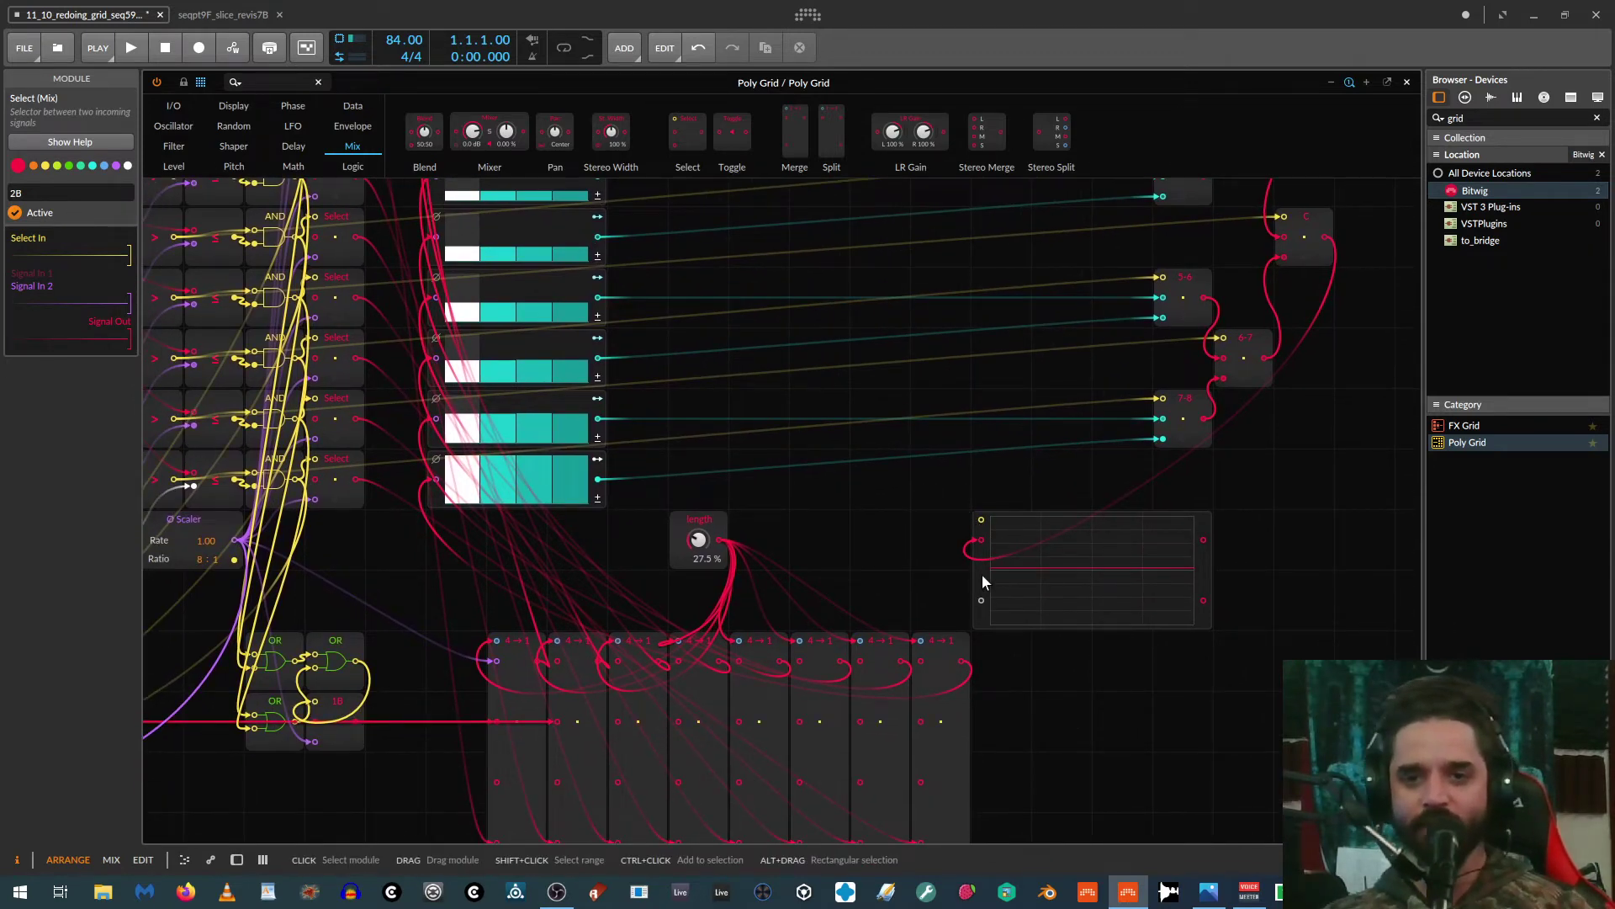
drag(981, 573, 1162, 573)
scroll(1200, 428, up, 4)
scroll(1204, 401, down, 3)
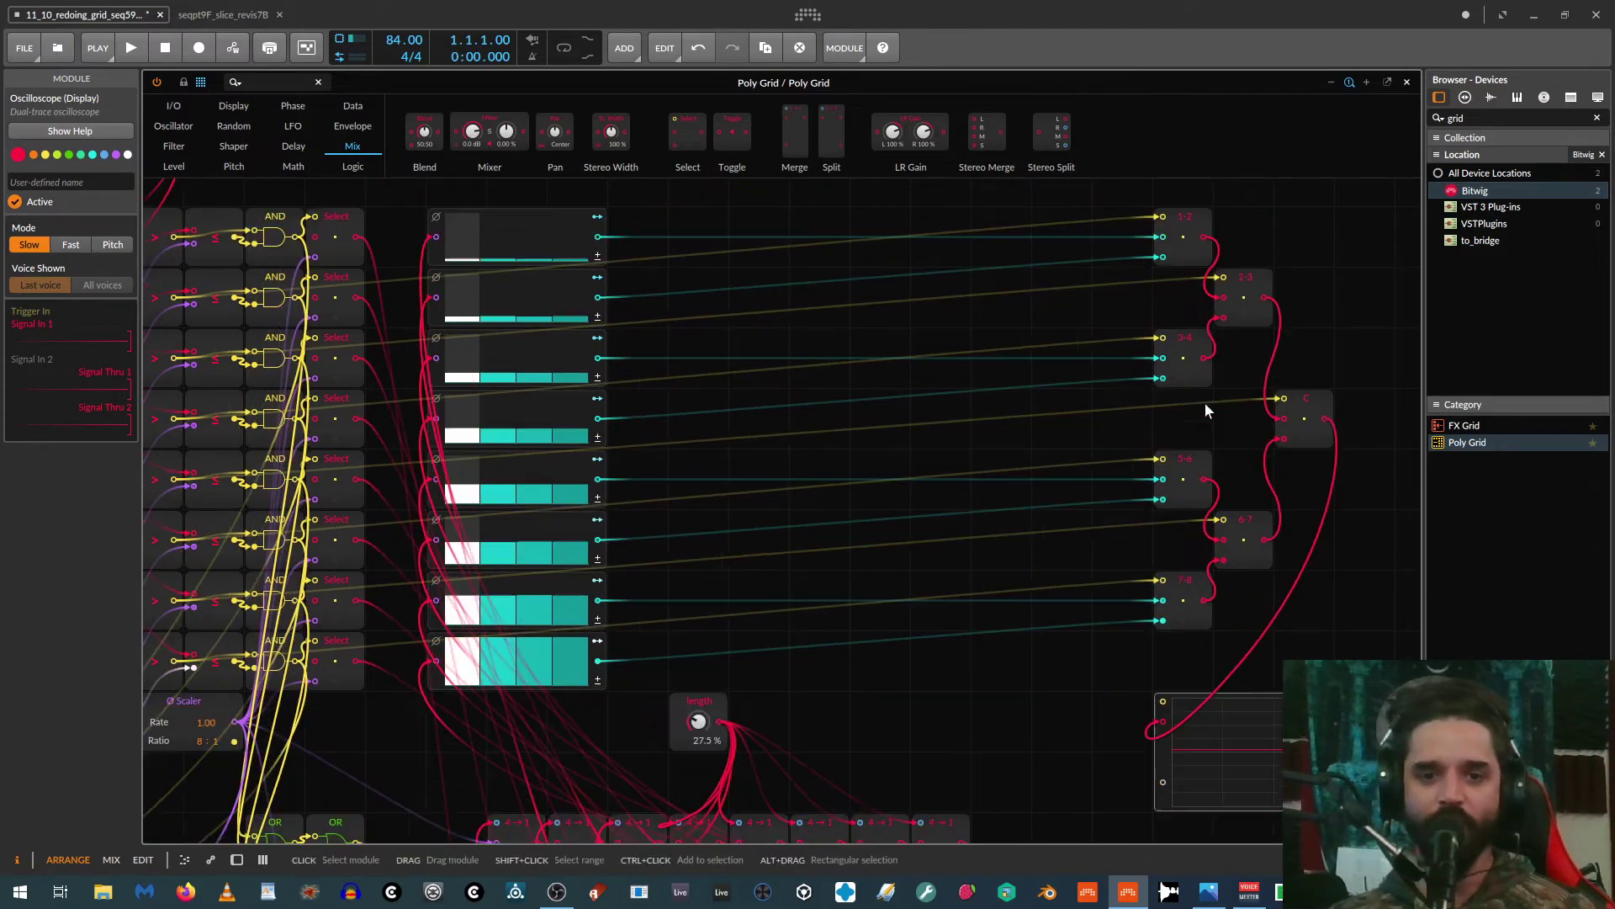
scroll(819, 523, up, 2)
Step: Set the length knob to 29.0 %
drag(840, 494, 978, 450)
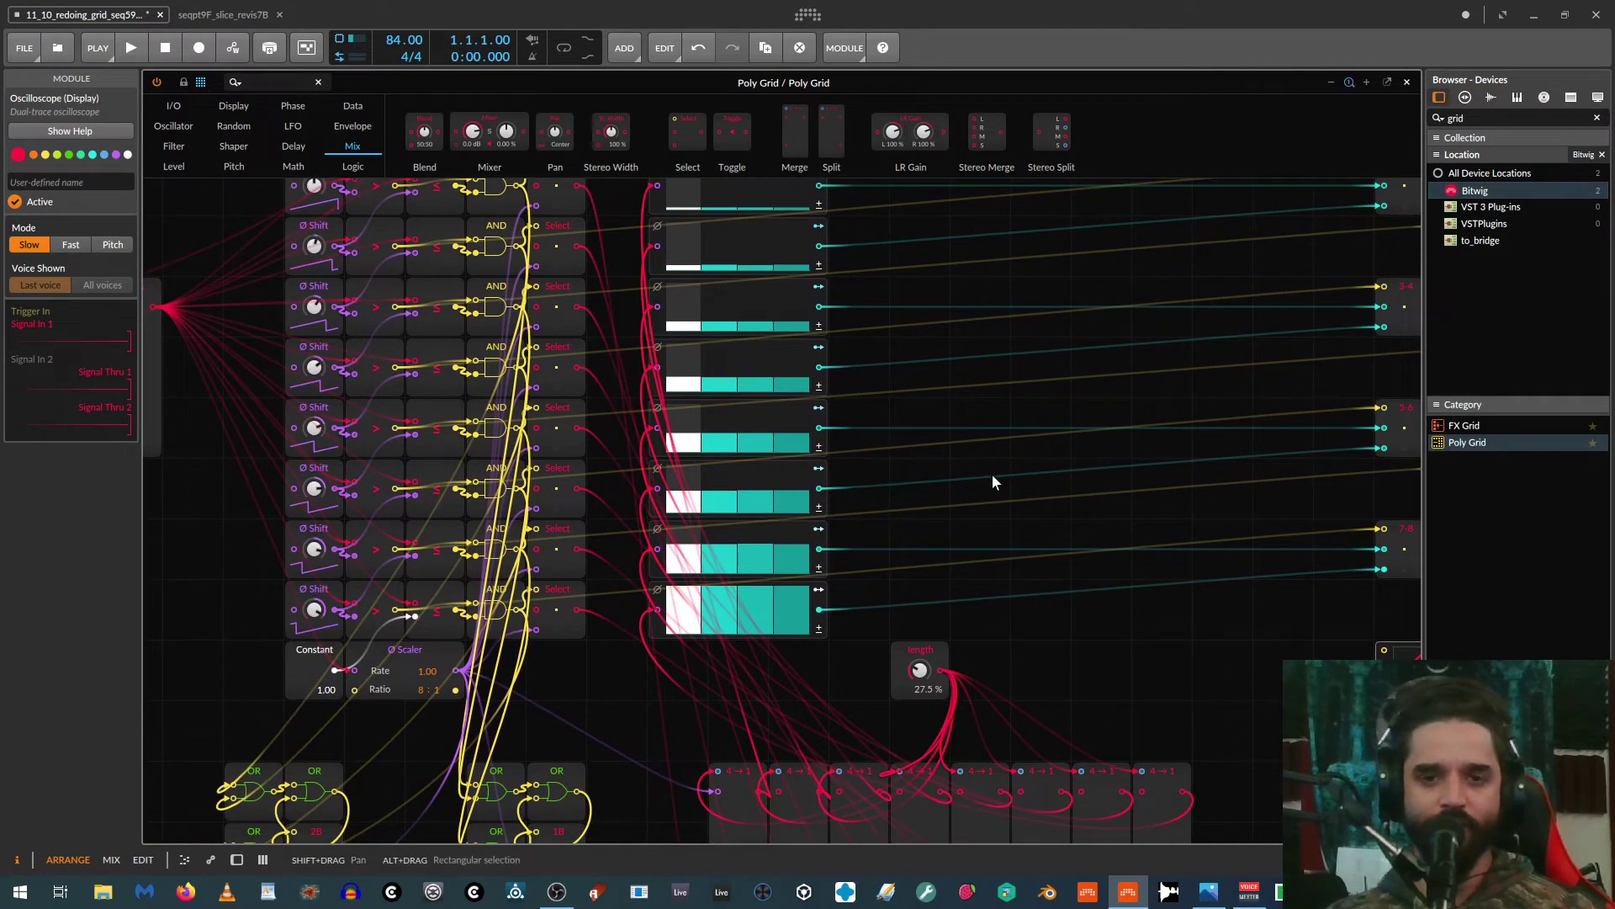
scroll(992, 473, down, 2)
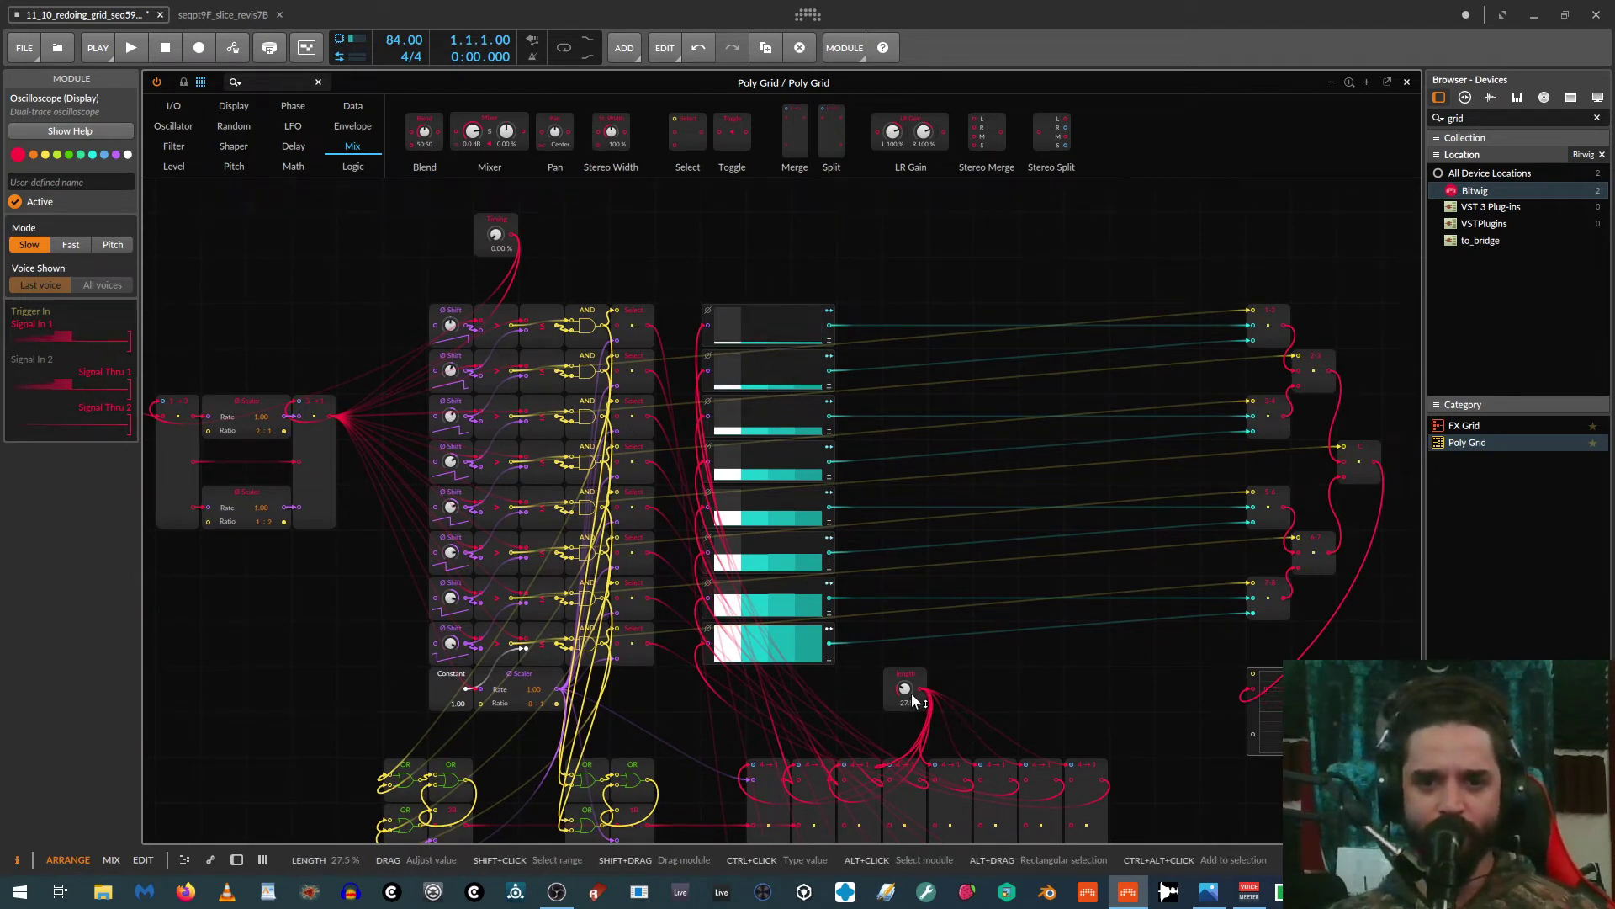
mouse_move(913, 697)
mouse_down()
mouse_move(913, 740)
mouse_move(905, 688)
mouse_up()
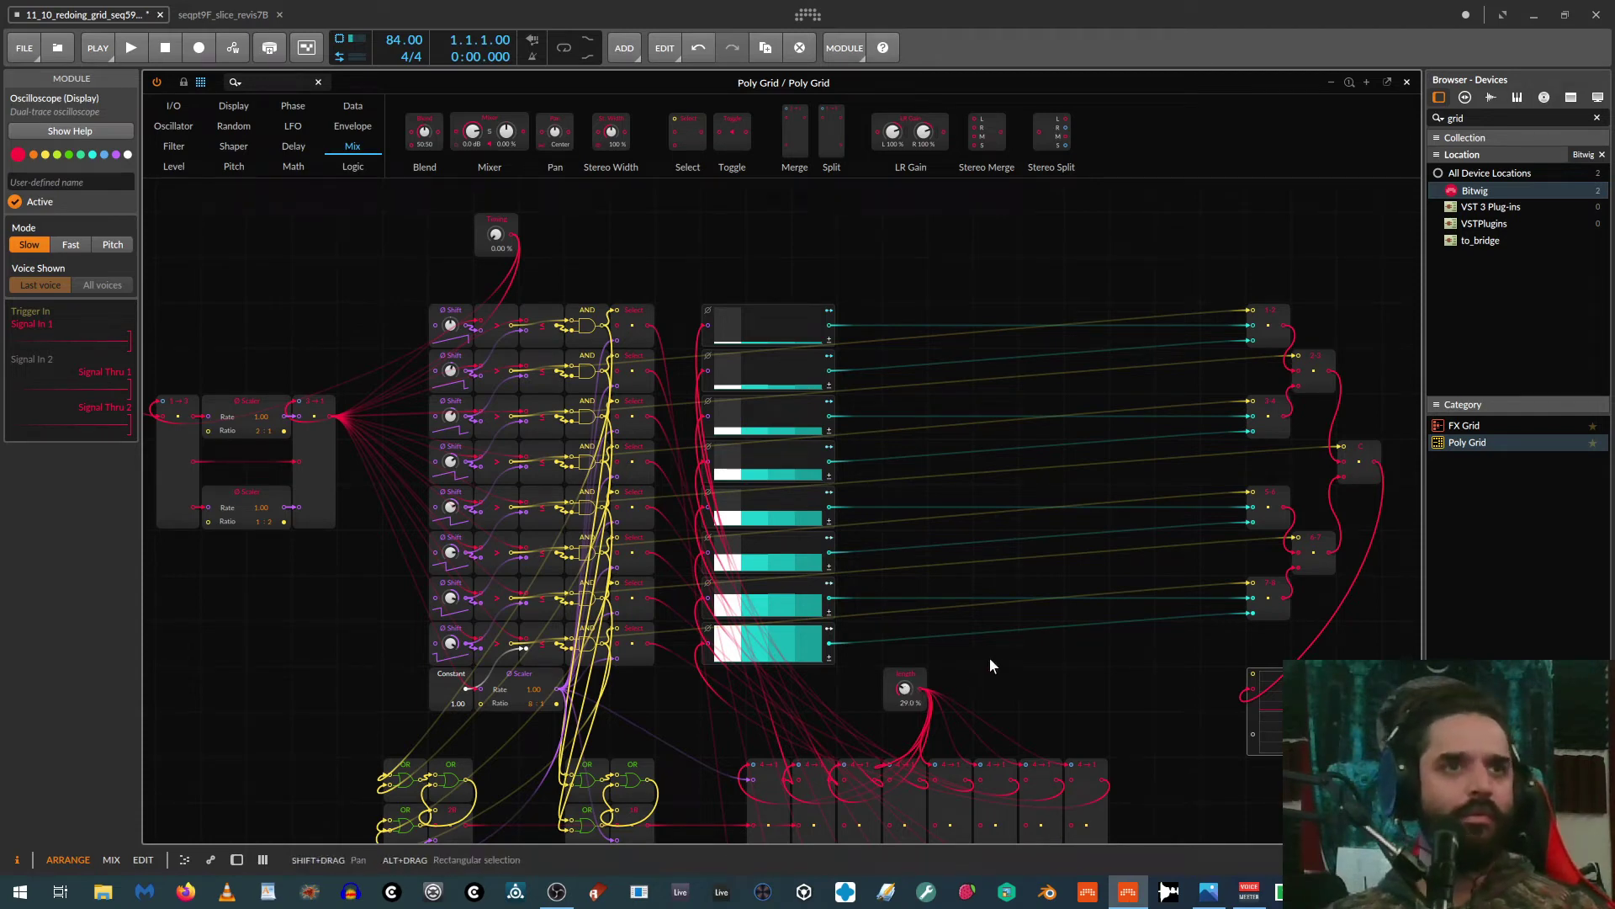
Step: Add a new OR gate on the empty grid below the left group of OR gates
drag(1036, 613, 1266, 422)
drag(778, 751, 792, 709)
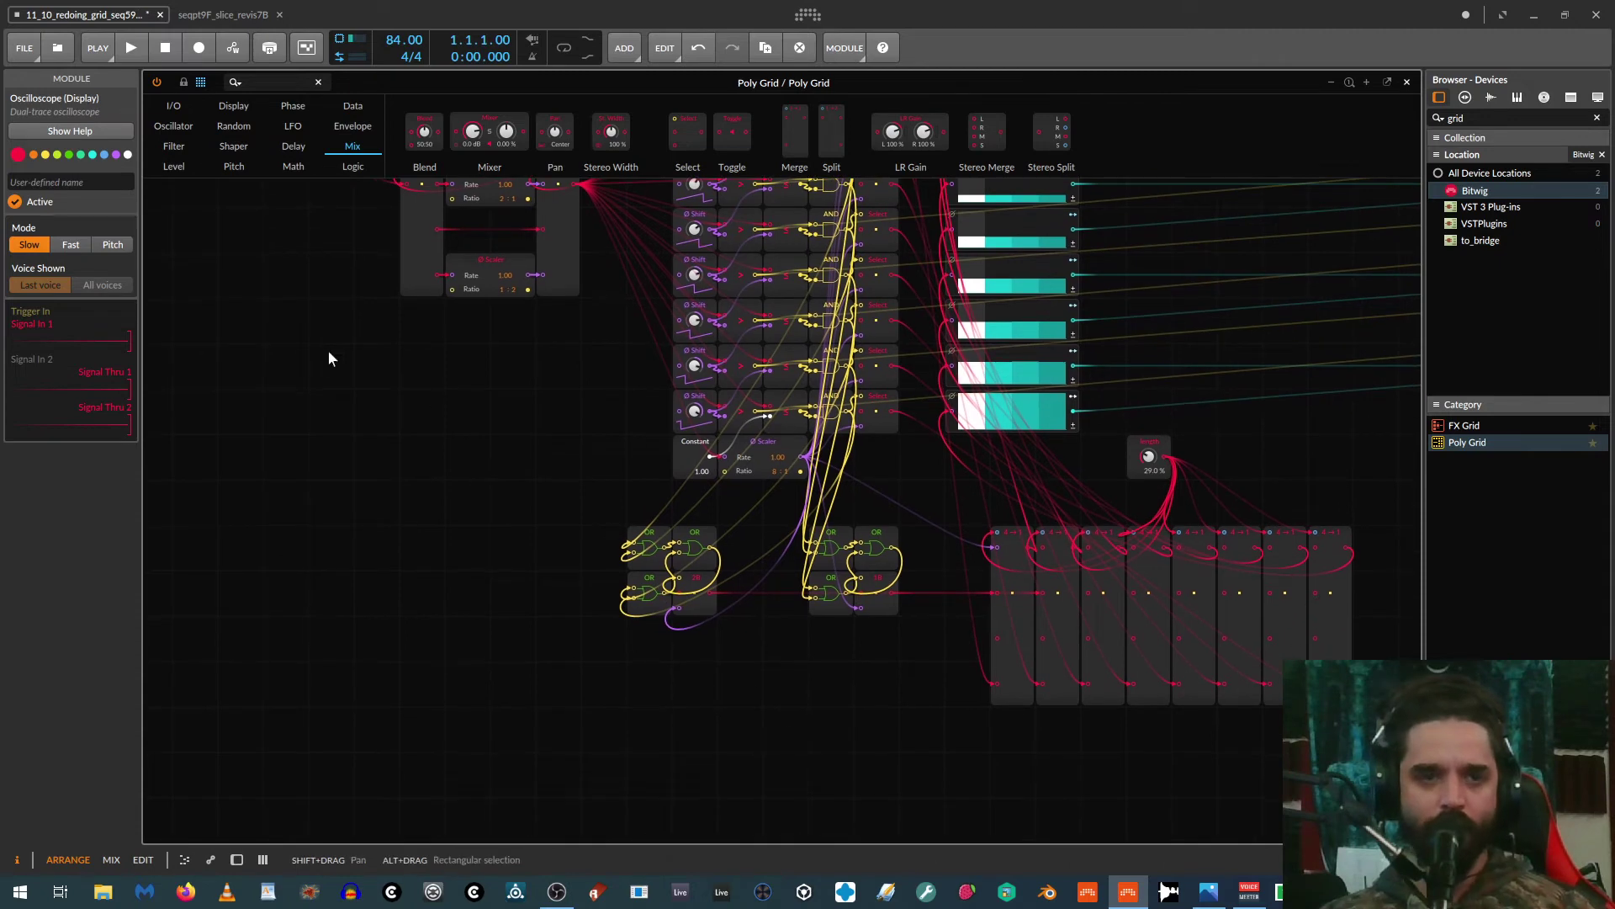
click(354, 165)
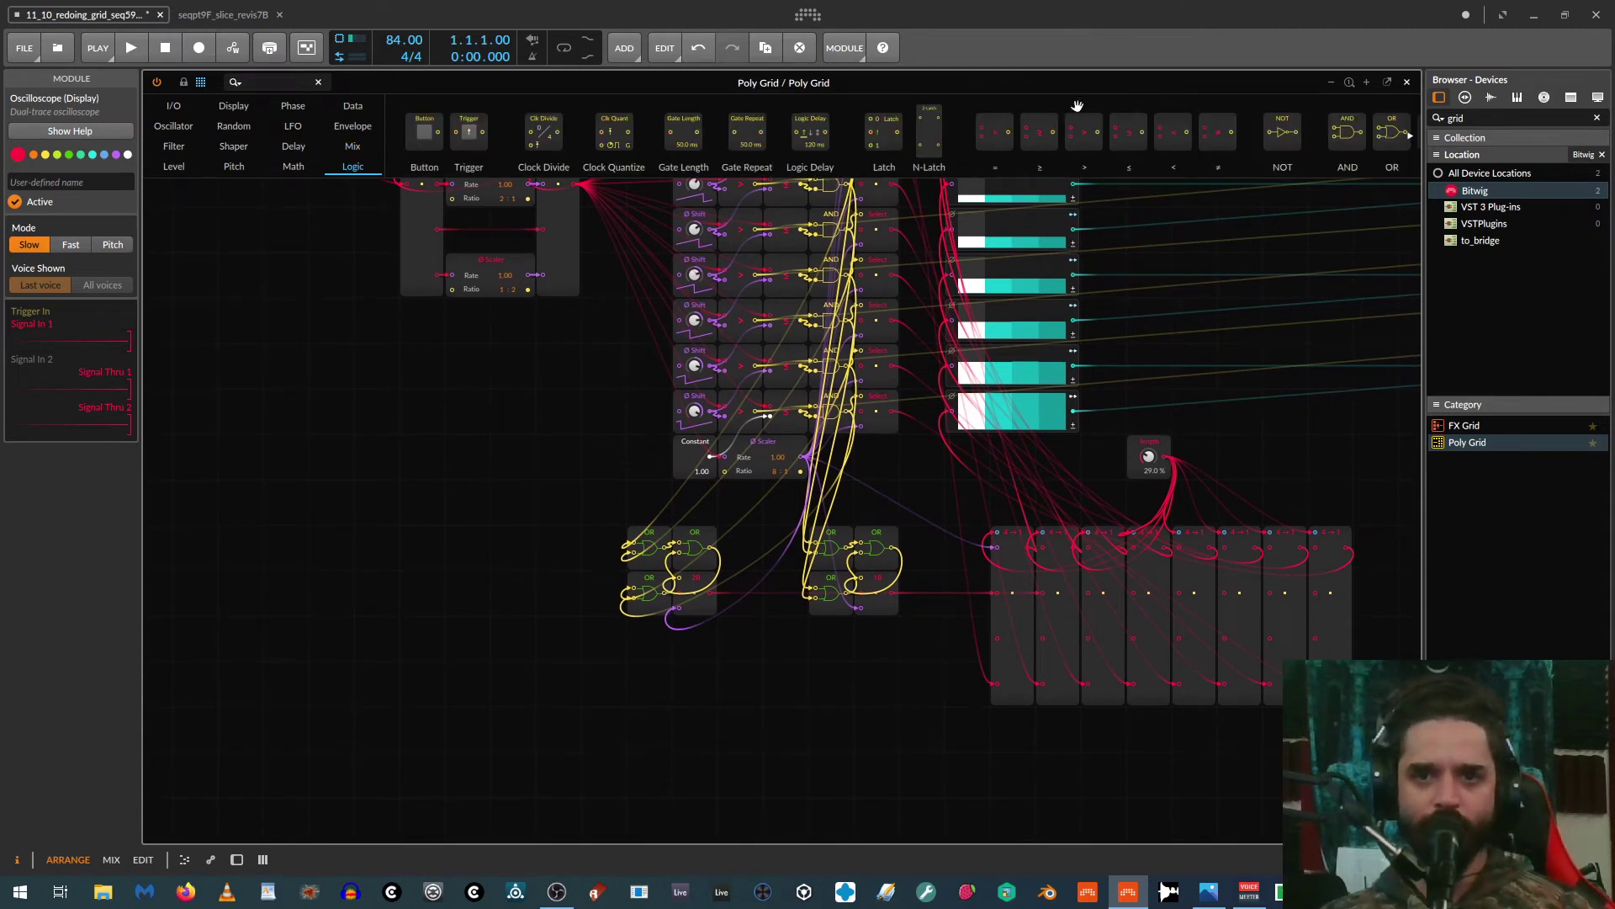
scroll(656, 157, down, 2)
drag(1193, 133, 695, 673)
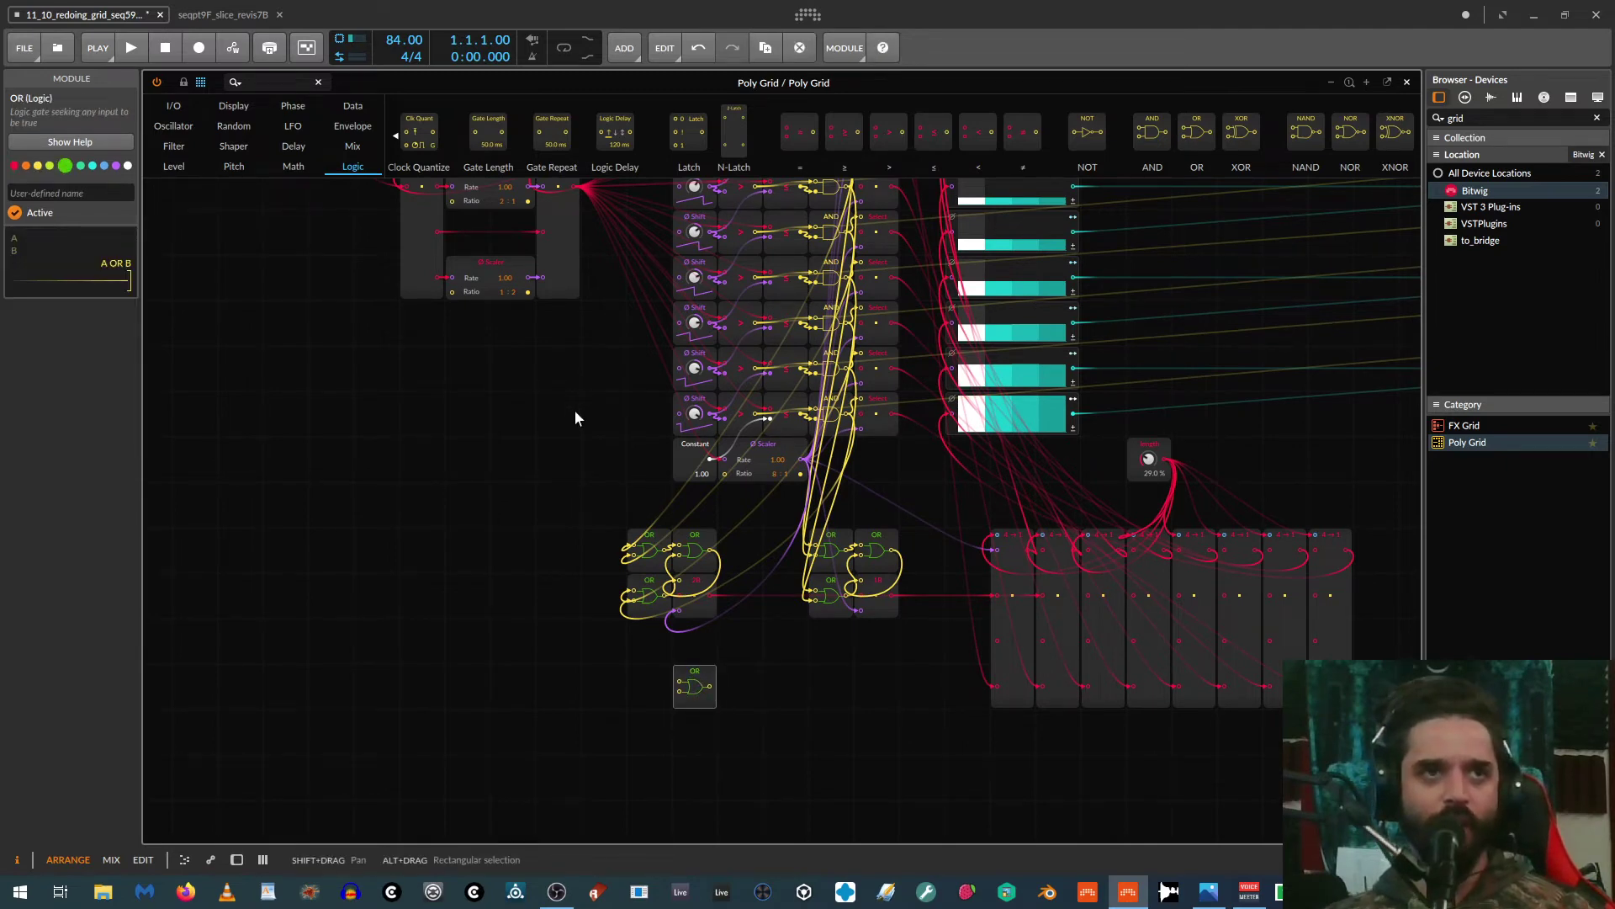
Step: Wire logic signals from two of the shifted phase rows into inputs A and B of the new OR gate
scroll(588, 548, up, 3)
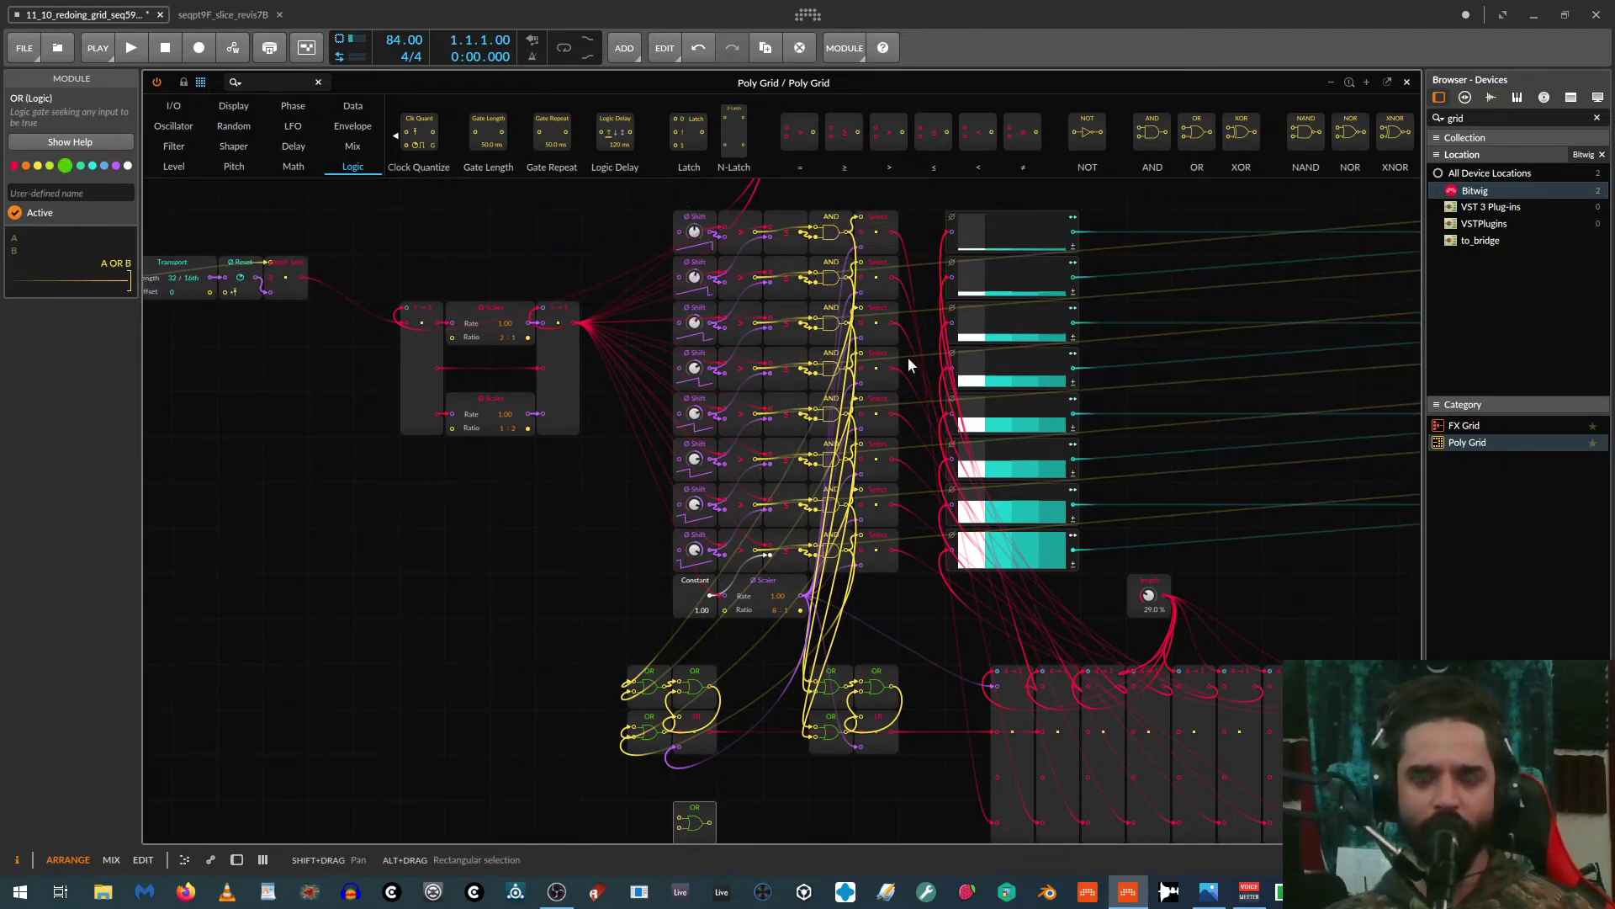
scroll(909, 365, down, 2)
scroll(839, 410, up, 1)
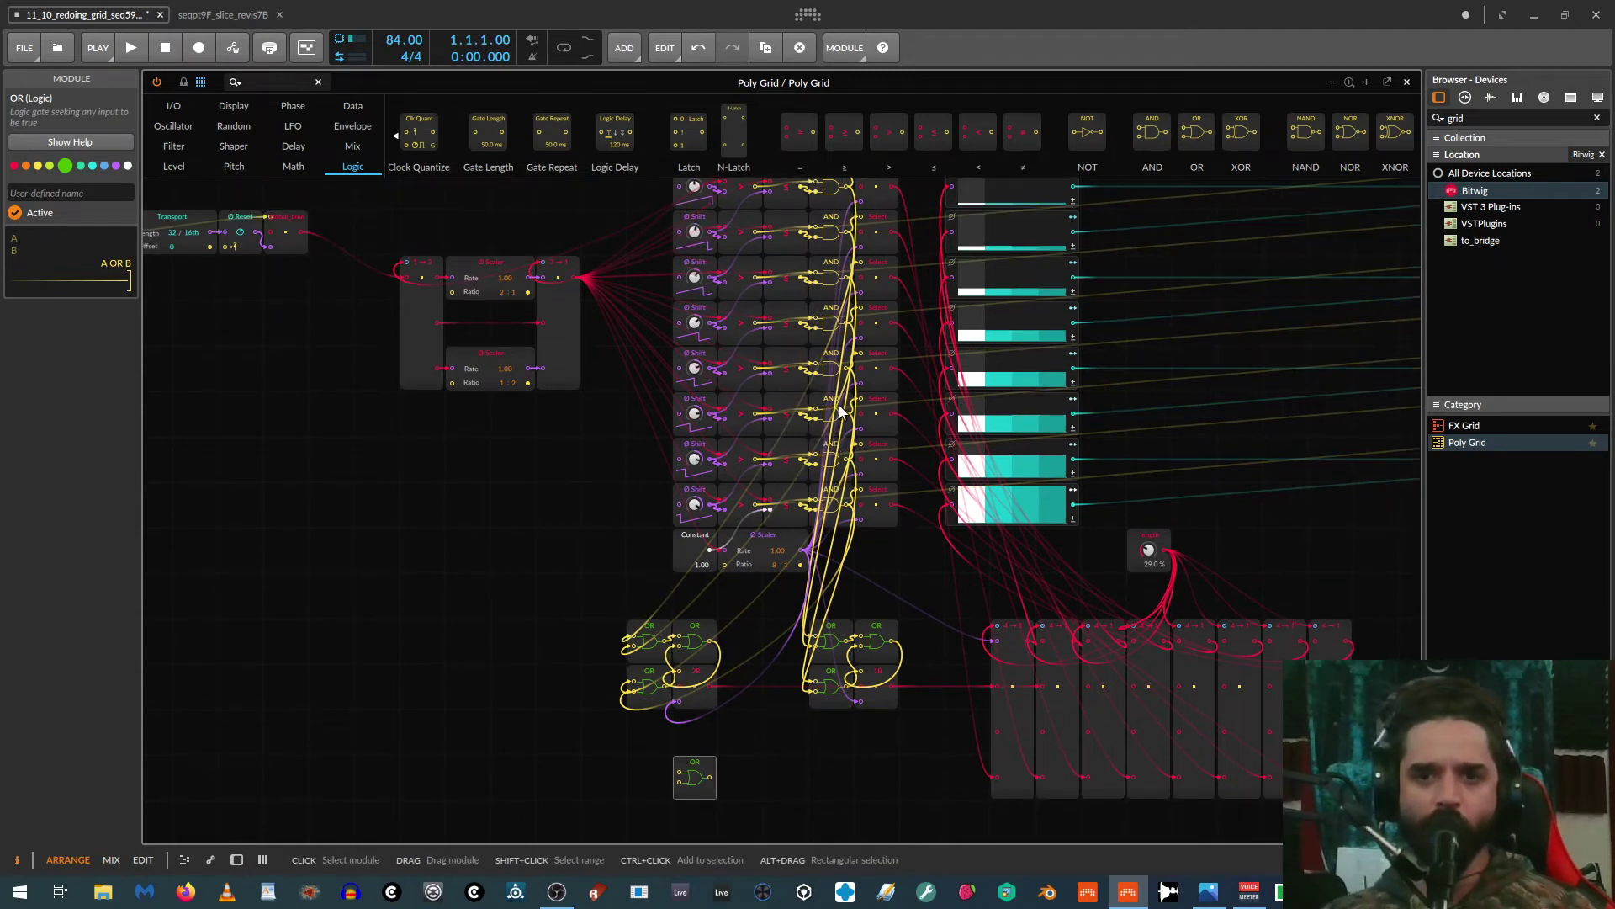
scroll(839, 409, up, 2)
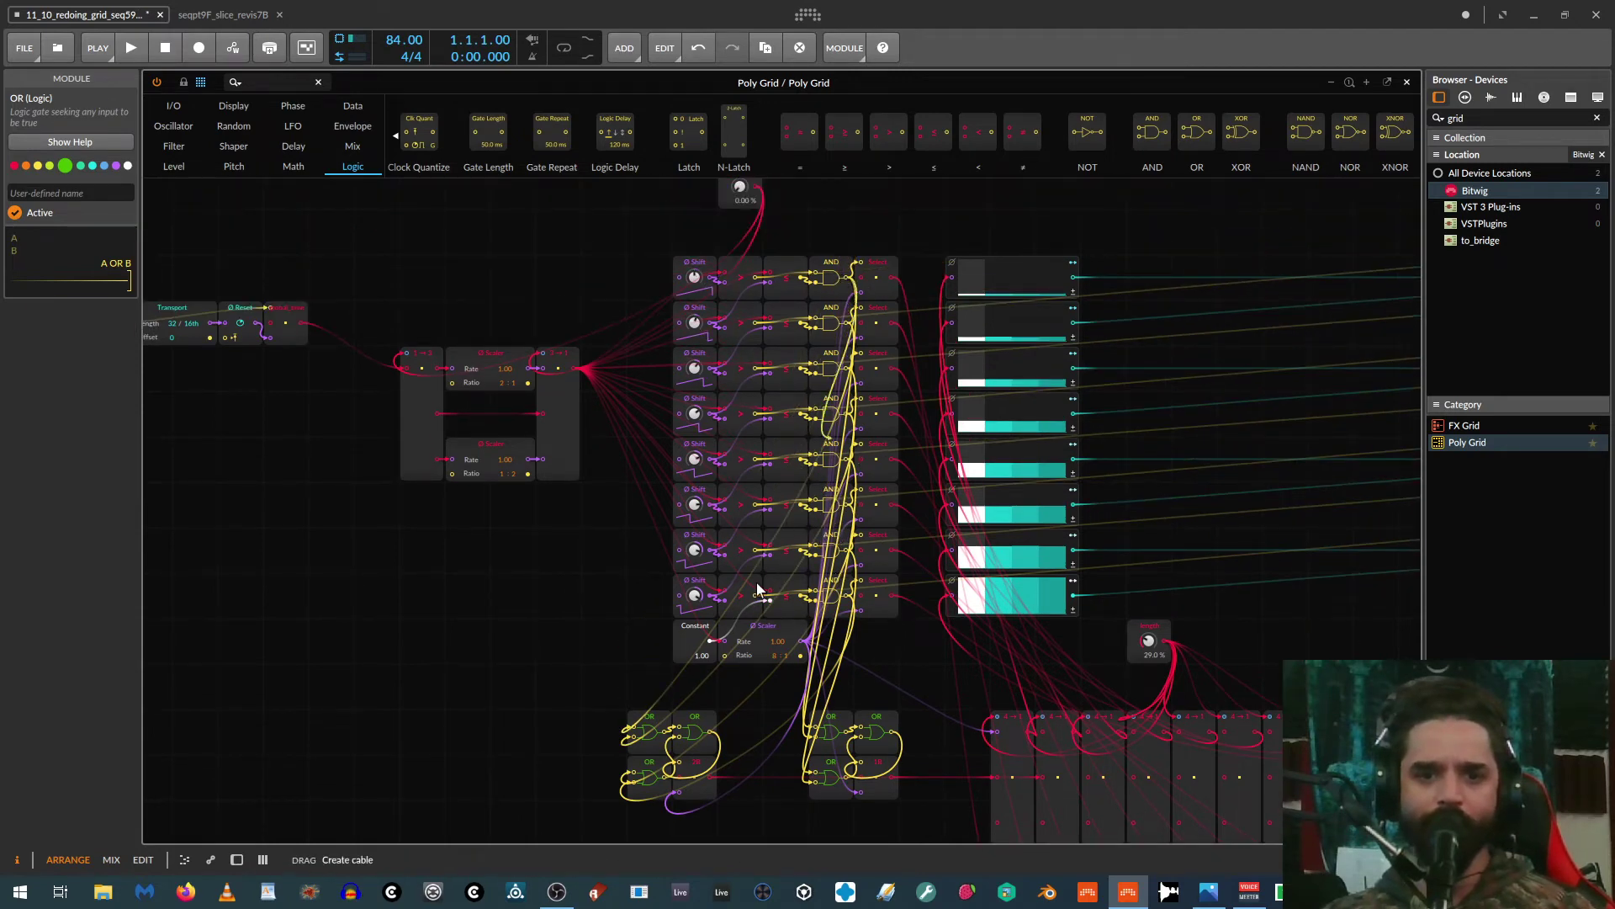
drag(757, 589, 680, 776)
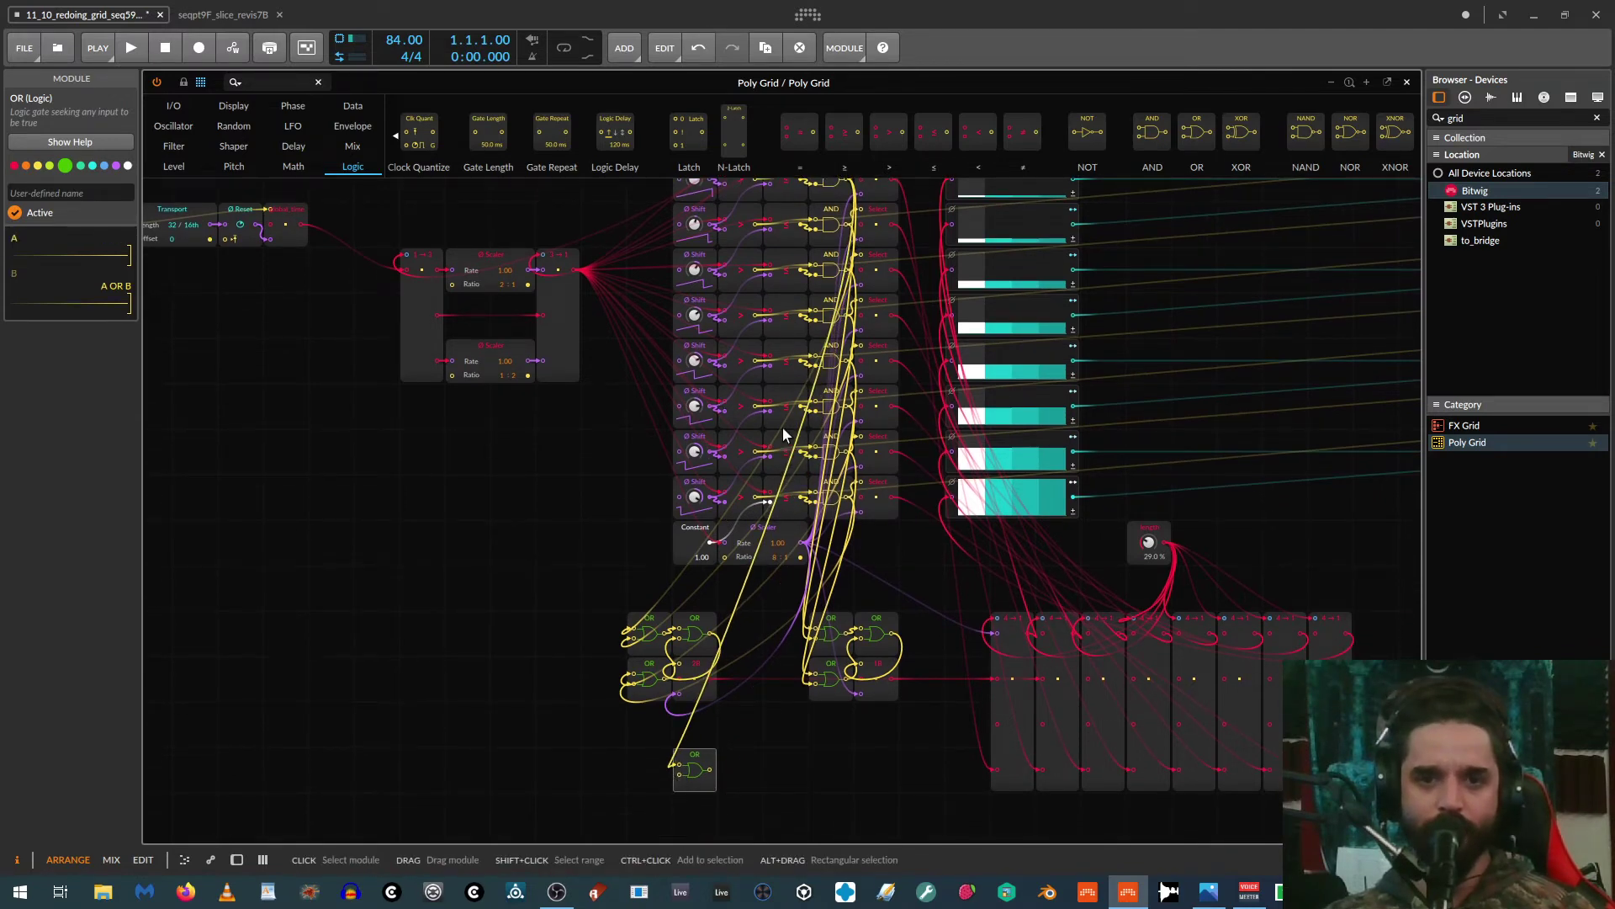
drag(812, 361, 679, 781)
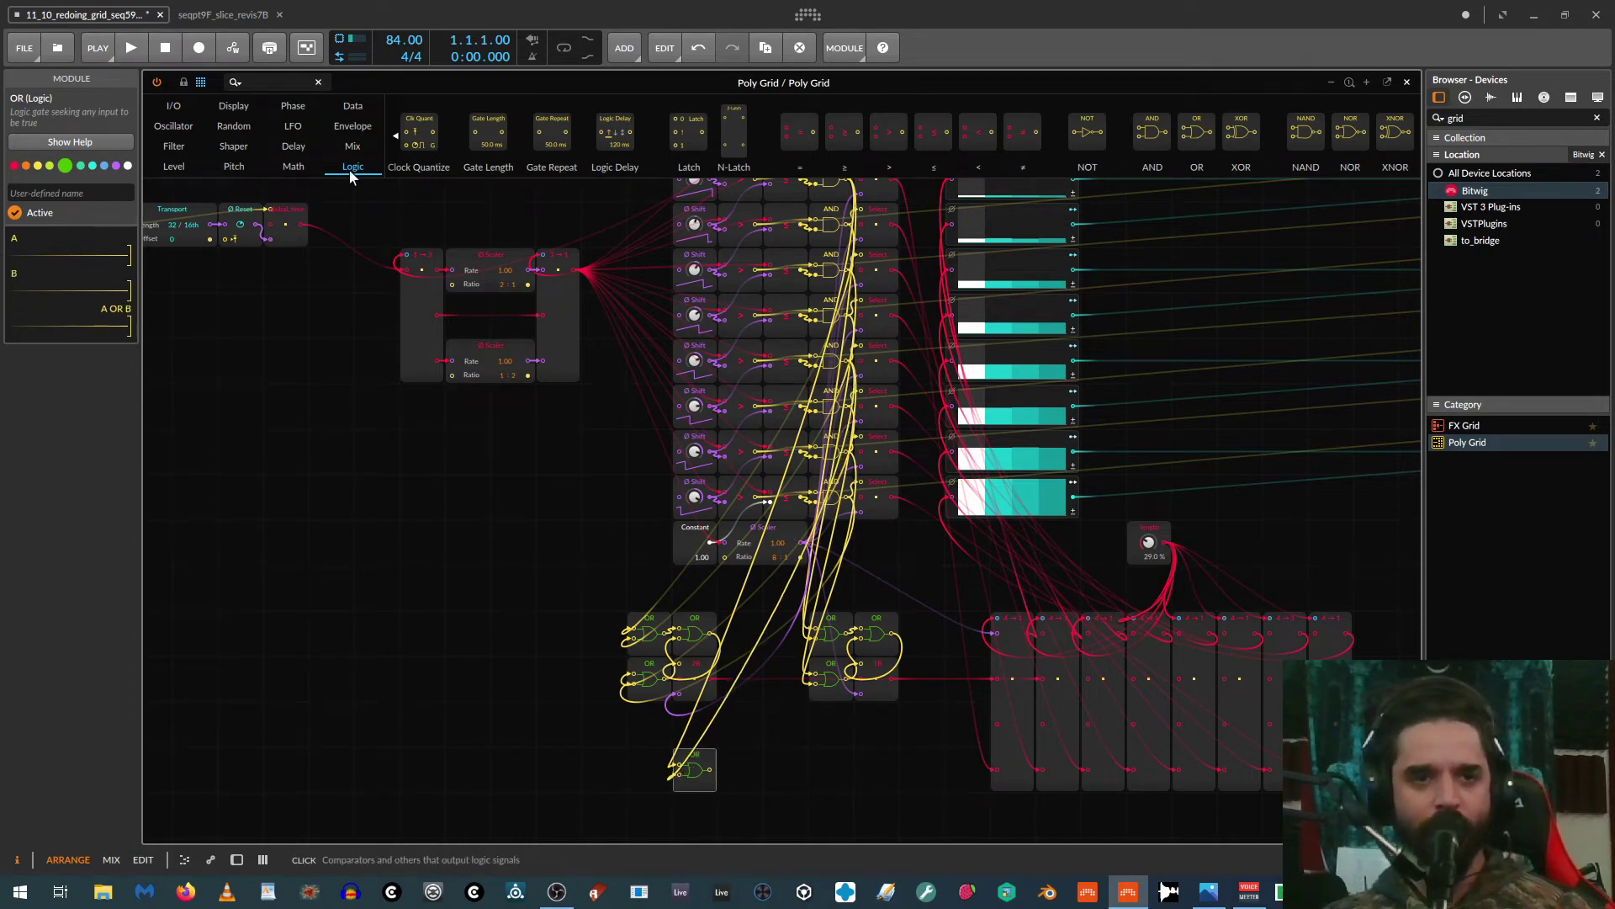
Step: Add a Select module directly after the new OR gate so the gate drives it, and name it 1C
click(352, 146)
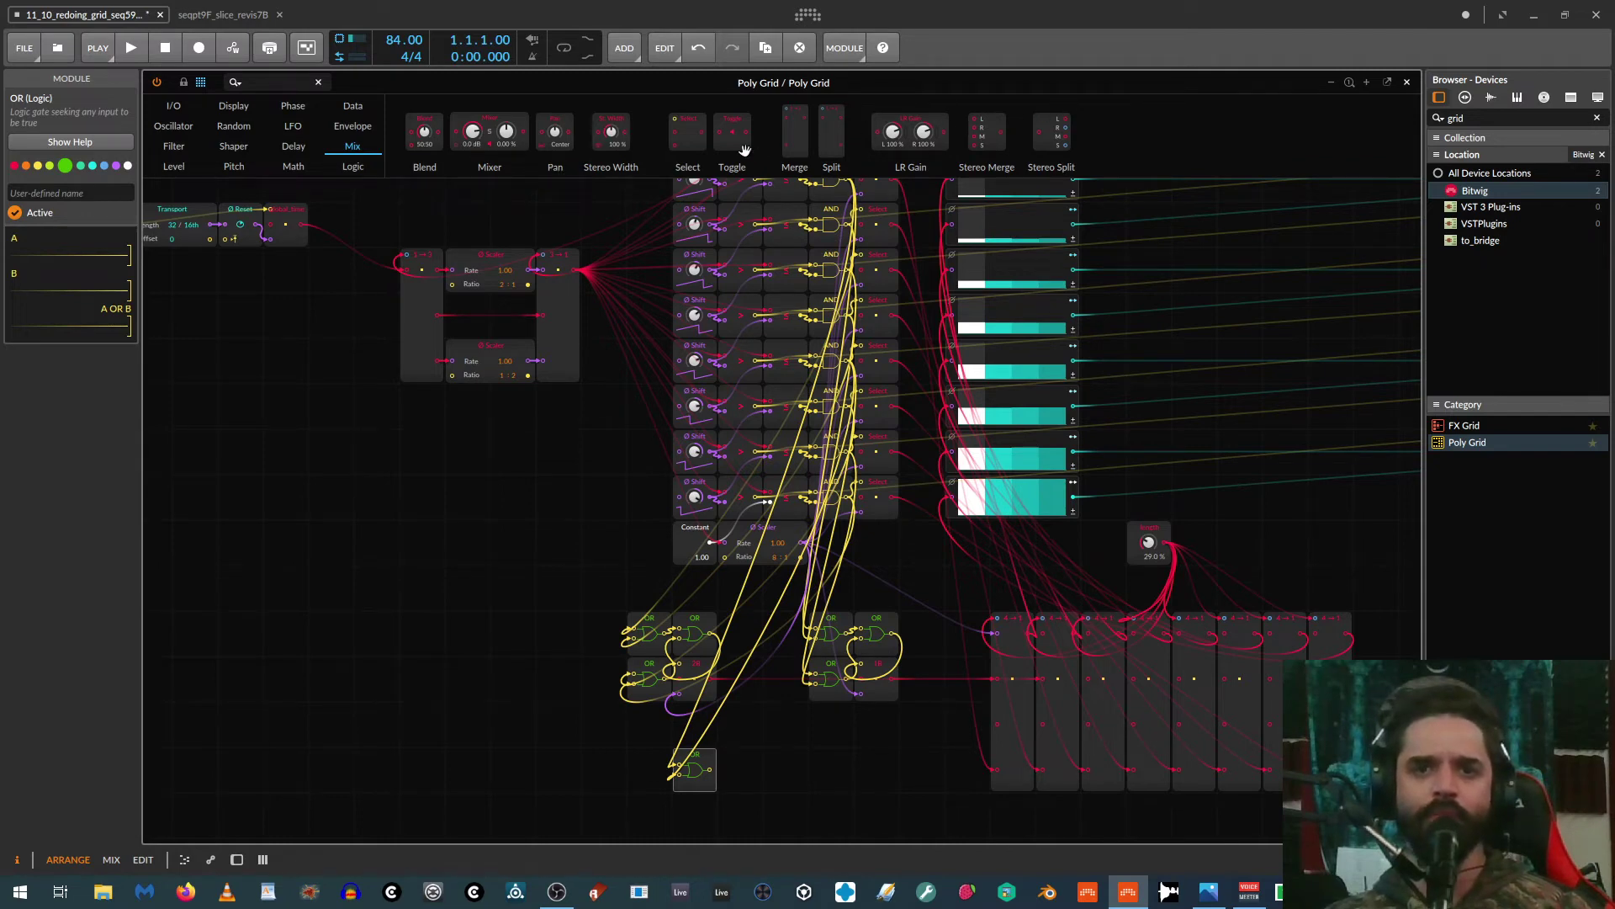
drag(691, 135, 751, 763)
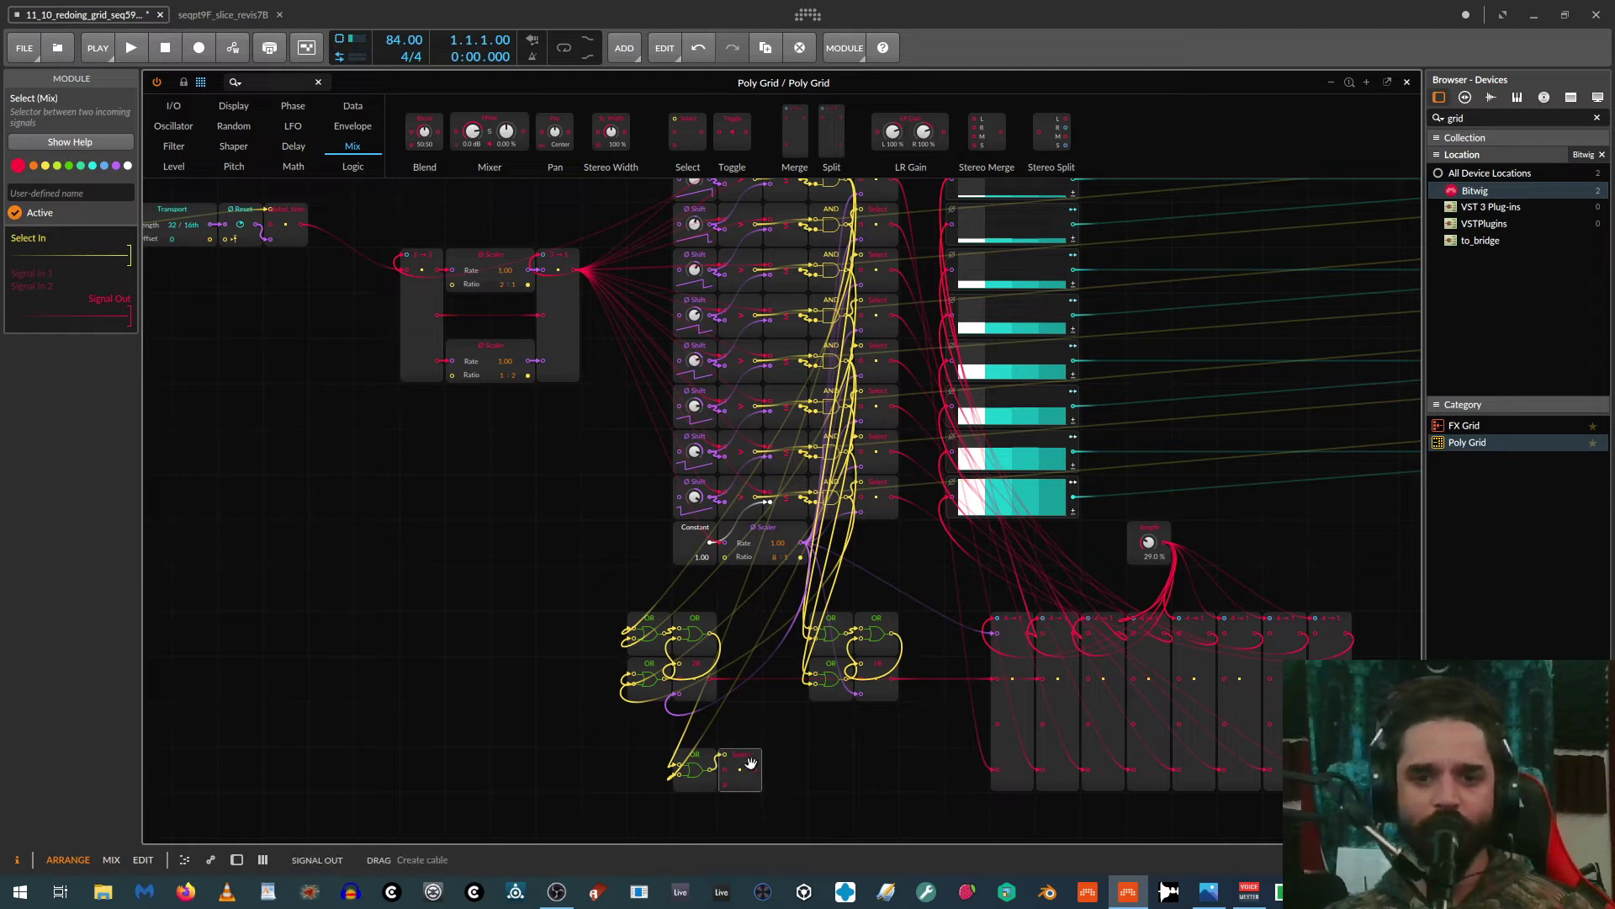
click(58, 192)
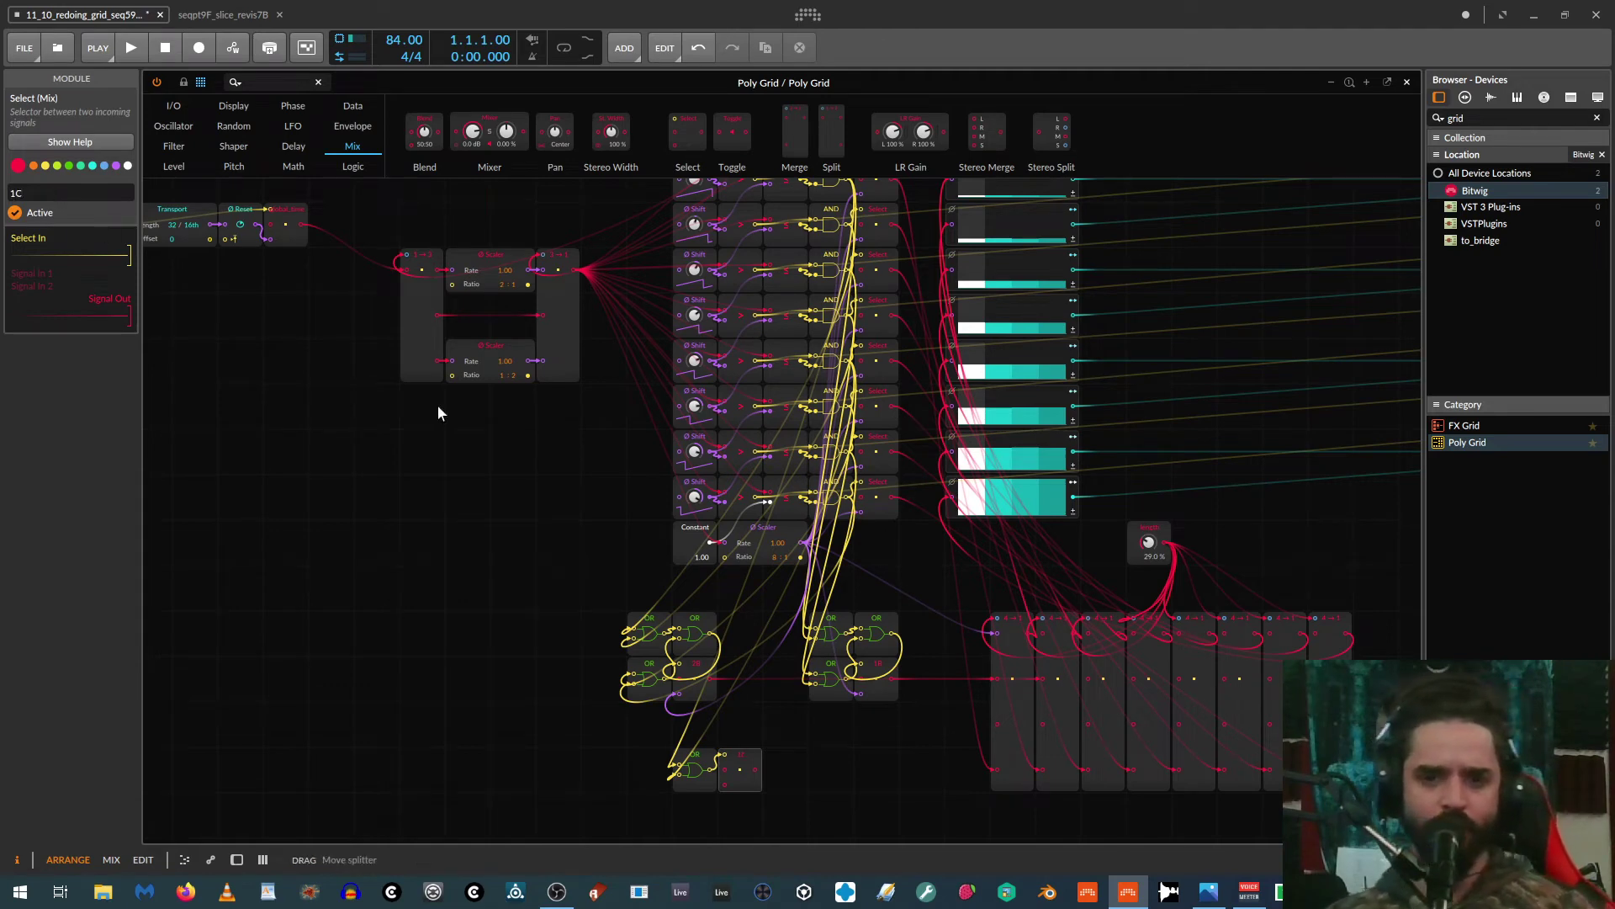
Step: Feed 1C's second signal input from the 8:1 Scaler and connect its output to the first Merge module's third signal input
drag(725, 784, 804, 541)
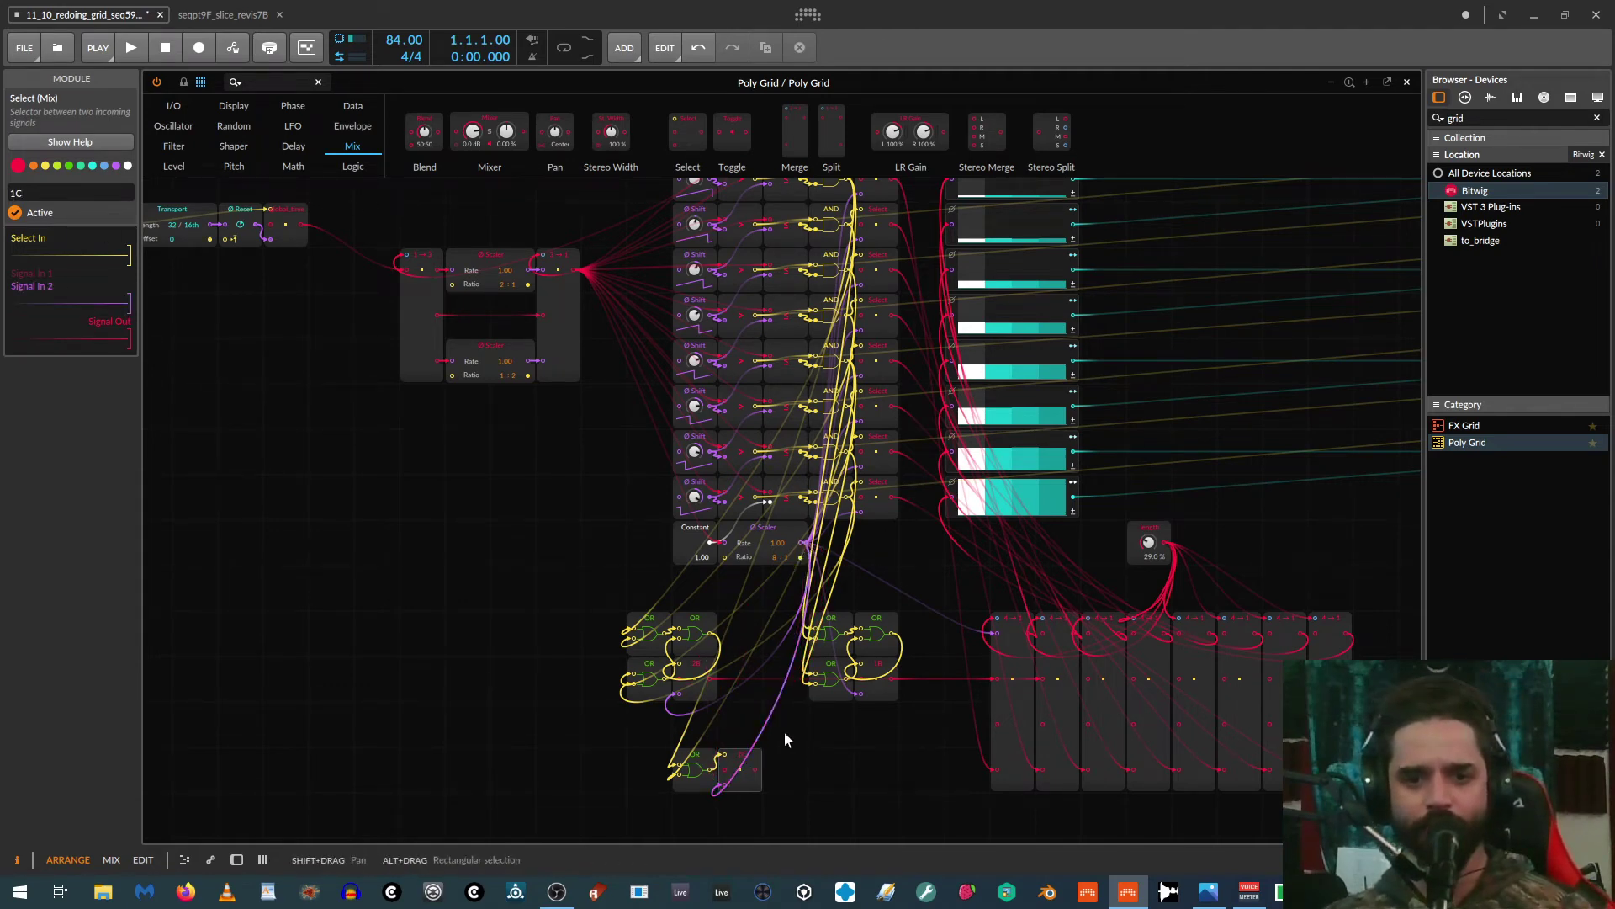
drag(757, 766, 996, 722)
click(1010, 641)
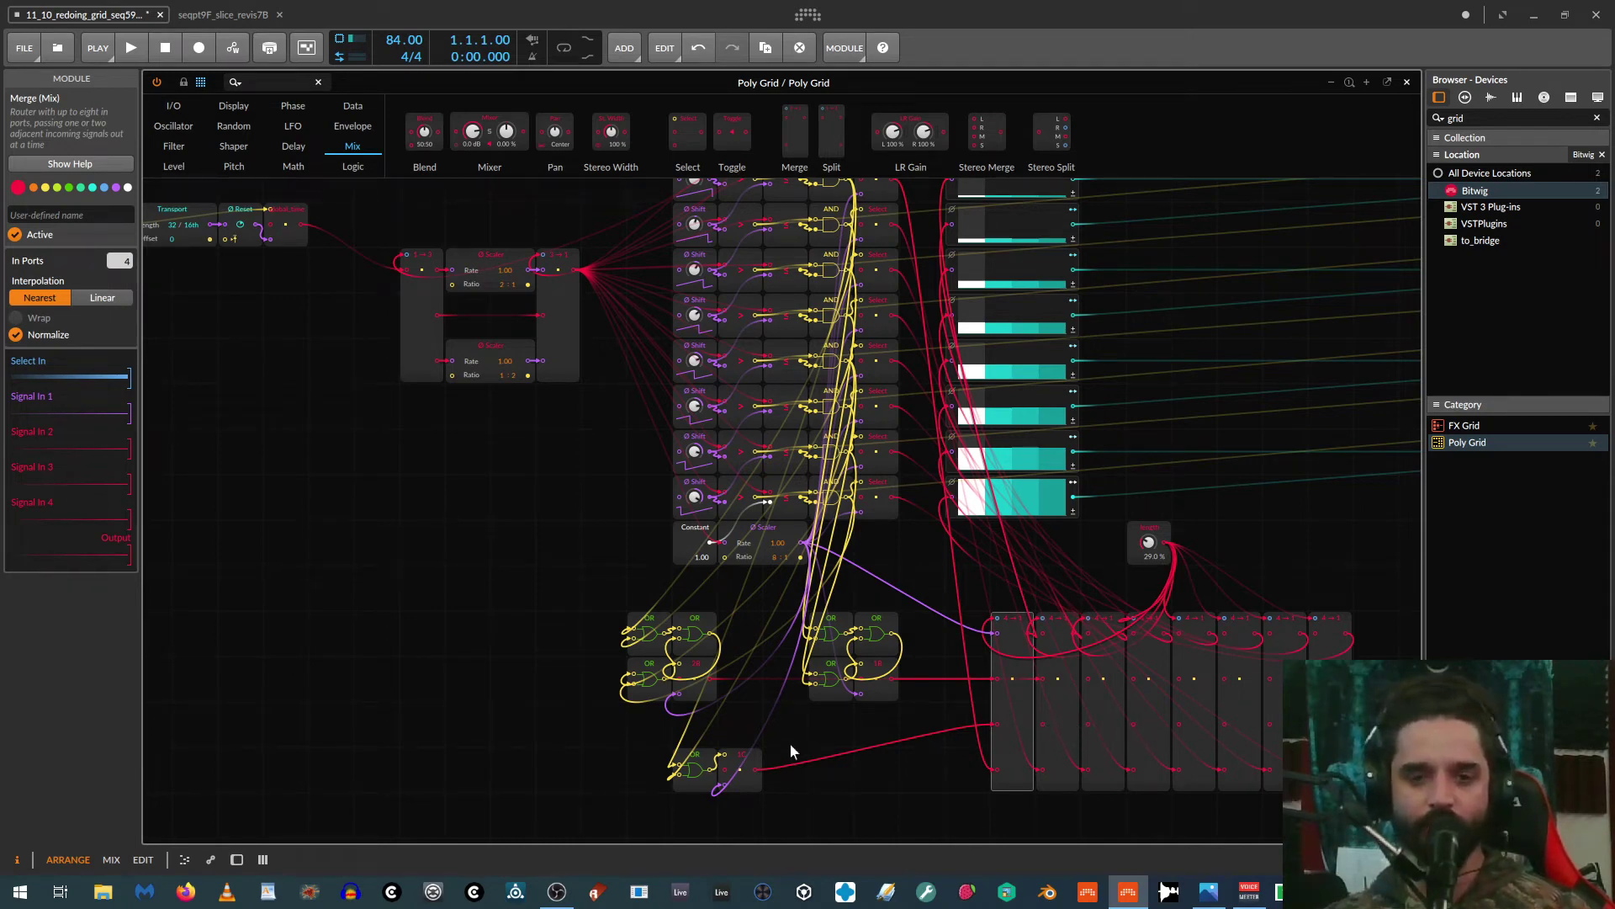
Step: Shift the OR and 1C pair one cell left under the left group, and place a copy below the right group
drag(641, 748, 723, 751)
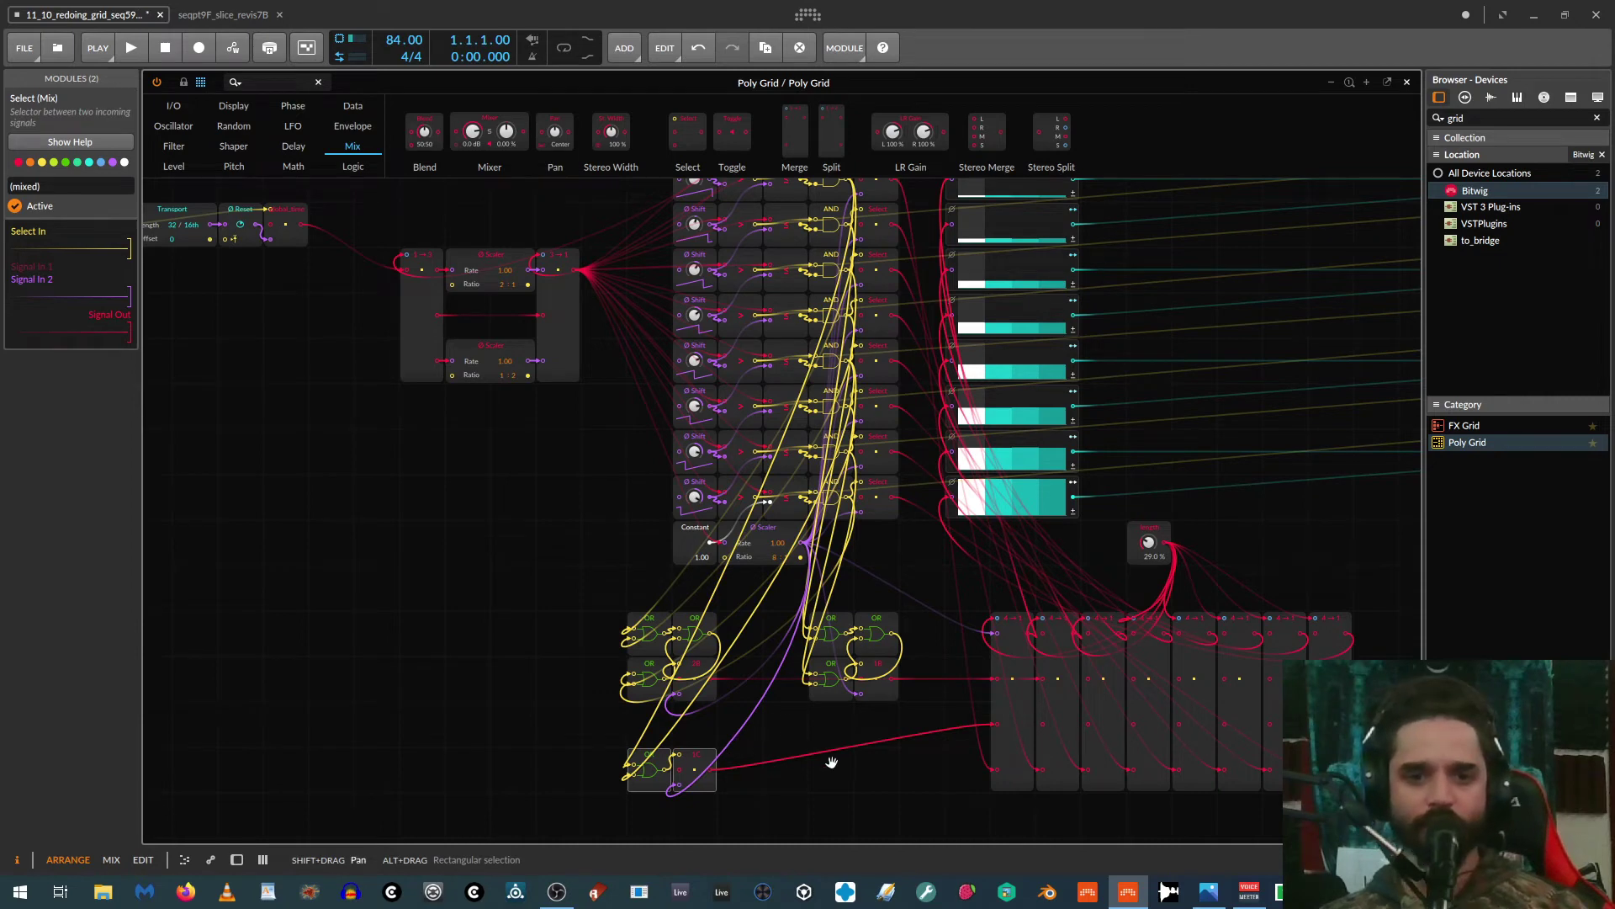
drag(830, 760, 685, 649)
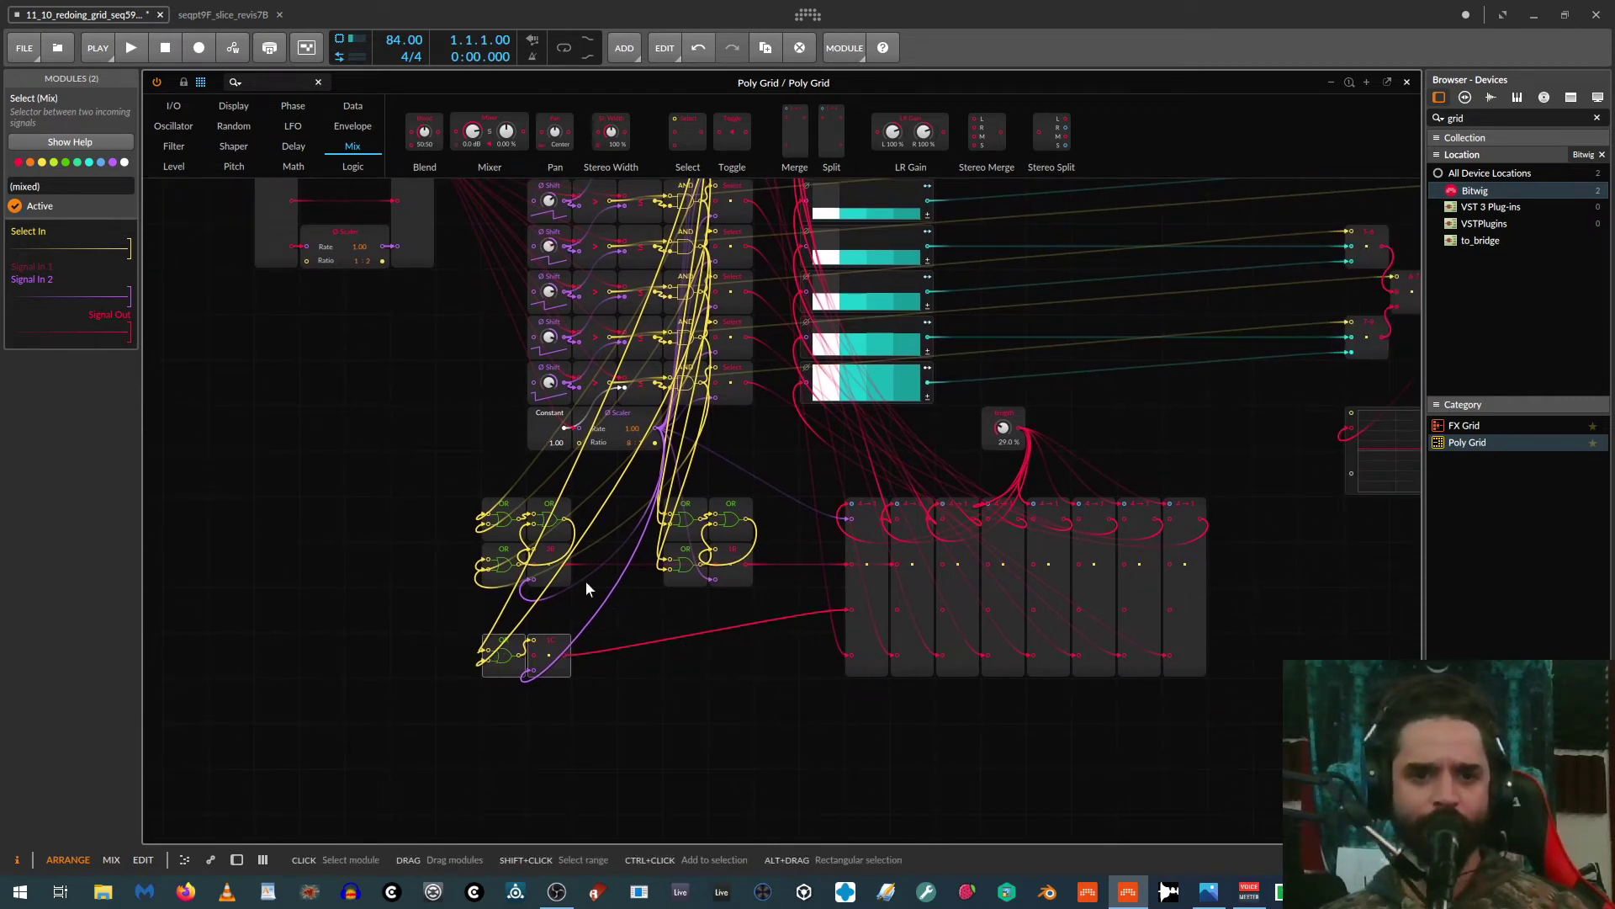
click(502, 673)
drag(502, 673, 685, 709)
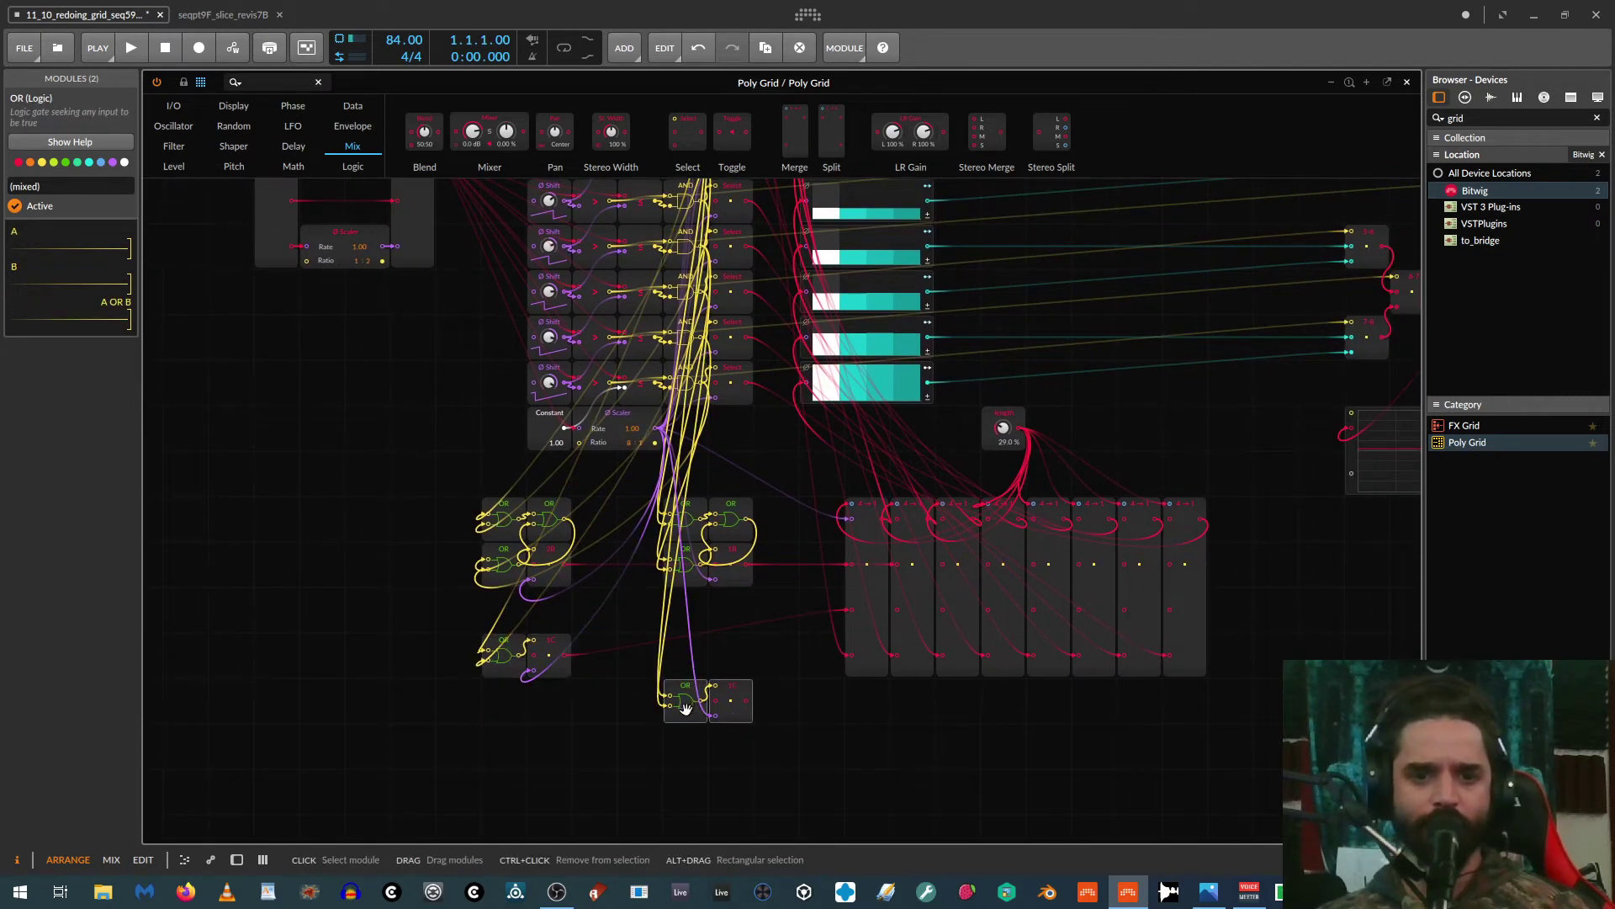
Step: Disconnect both inputs of the copied OR gate and rename the copied Select module 2C
click(670, 696)
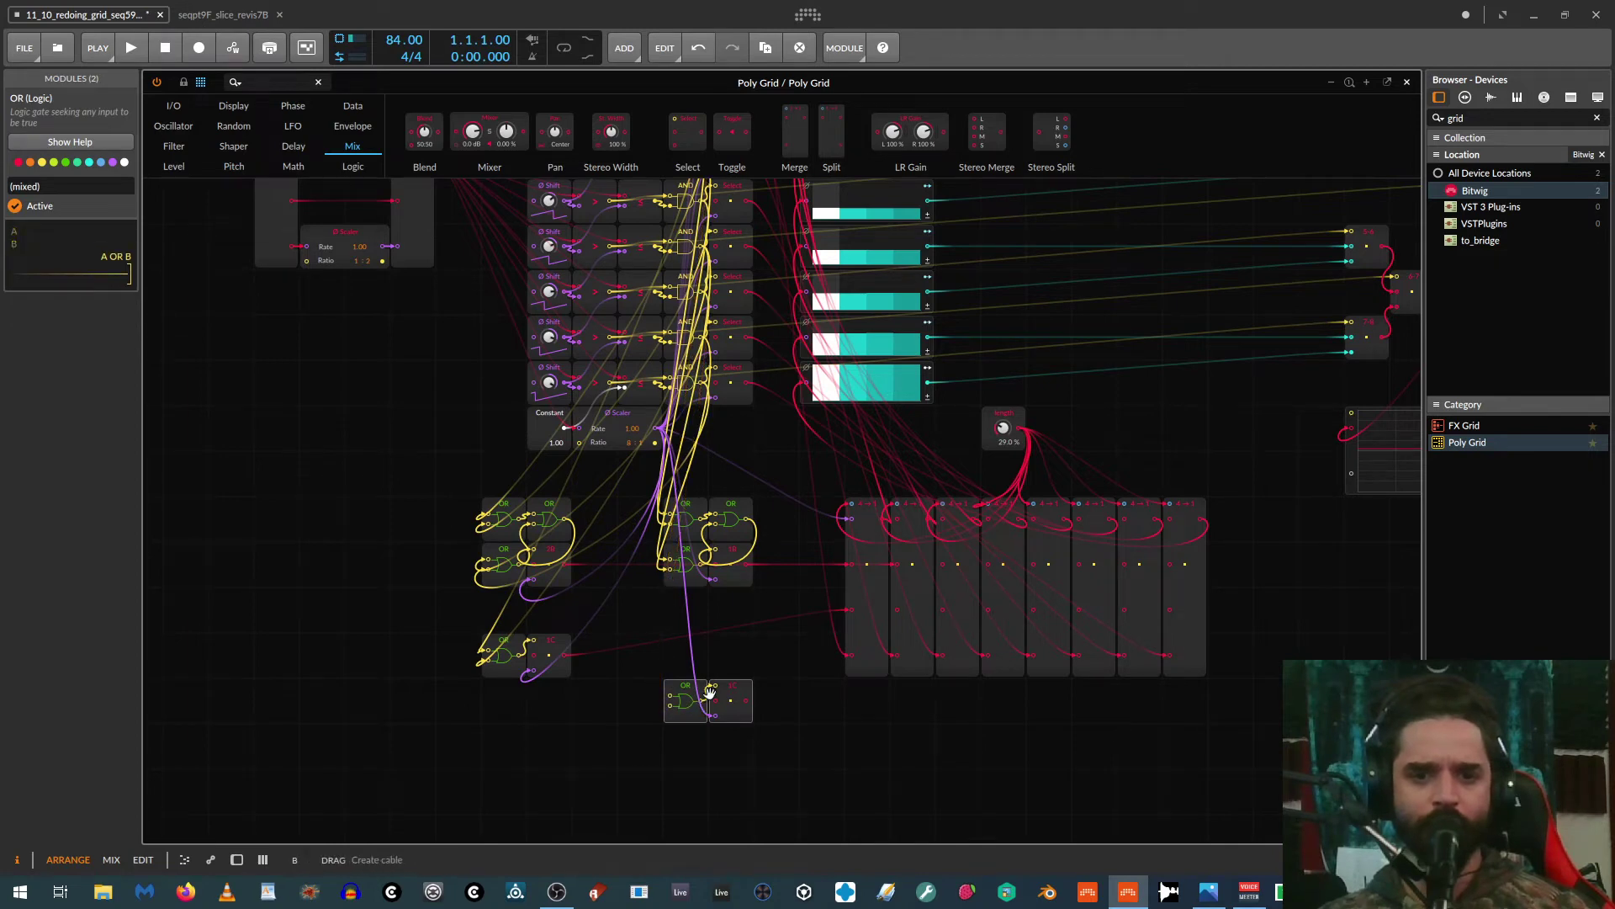
click(671, 704)
drag(624, 688, 731, 713)
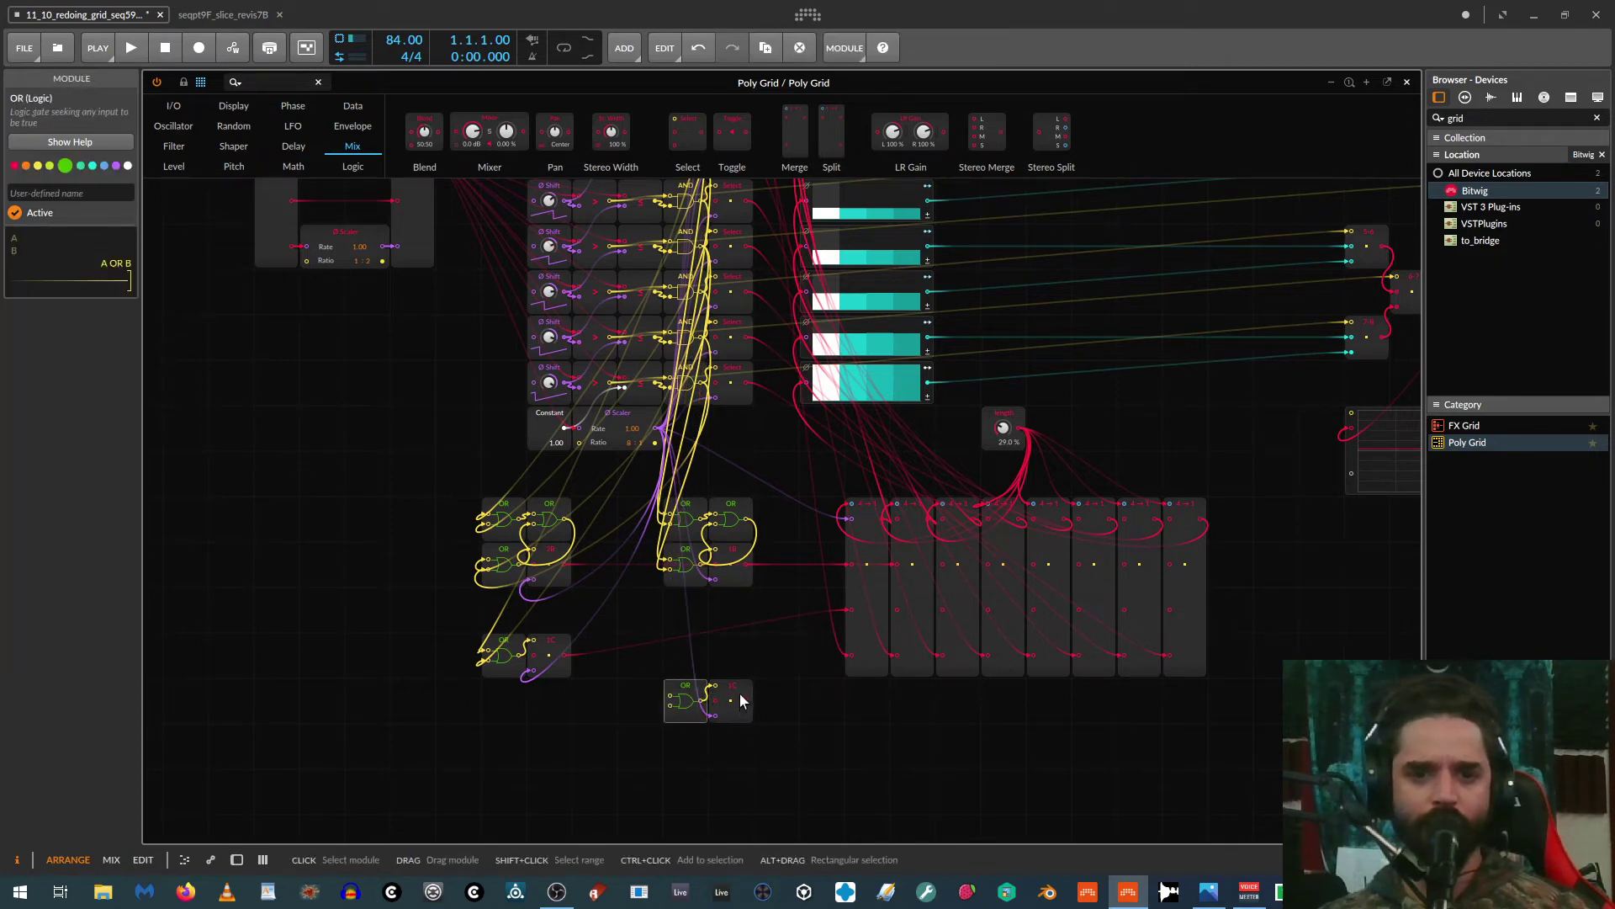
click(736, 691)
click(5, 192)
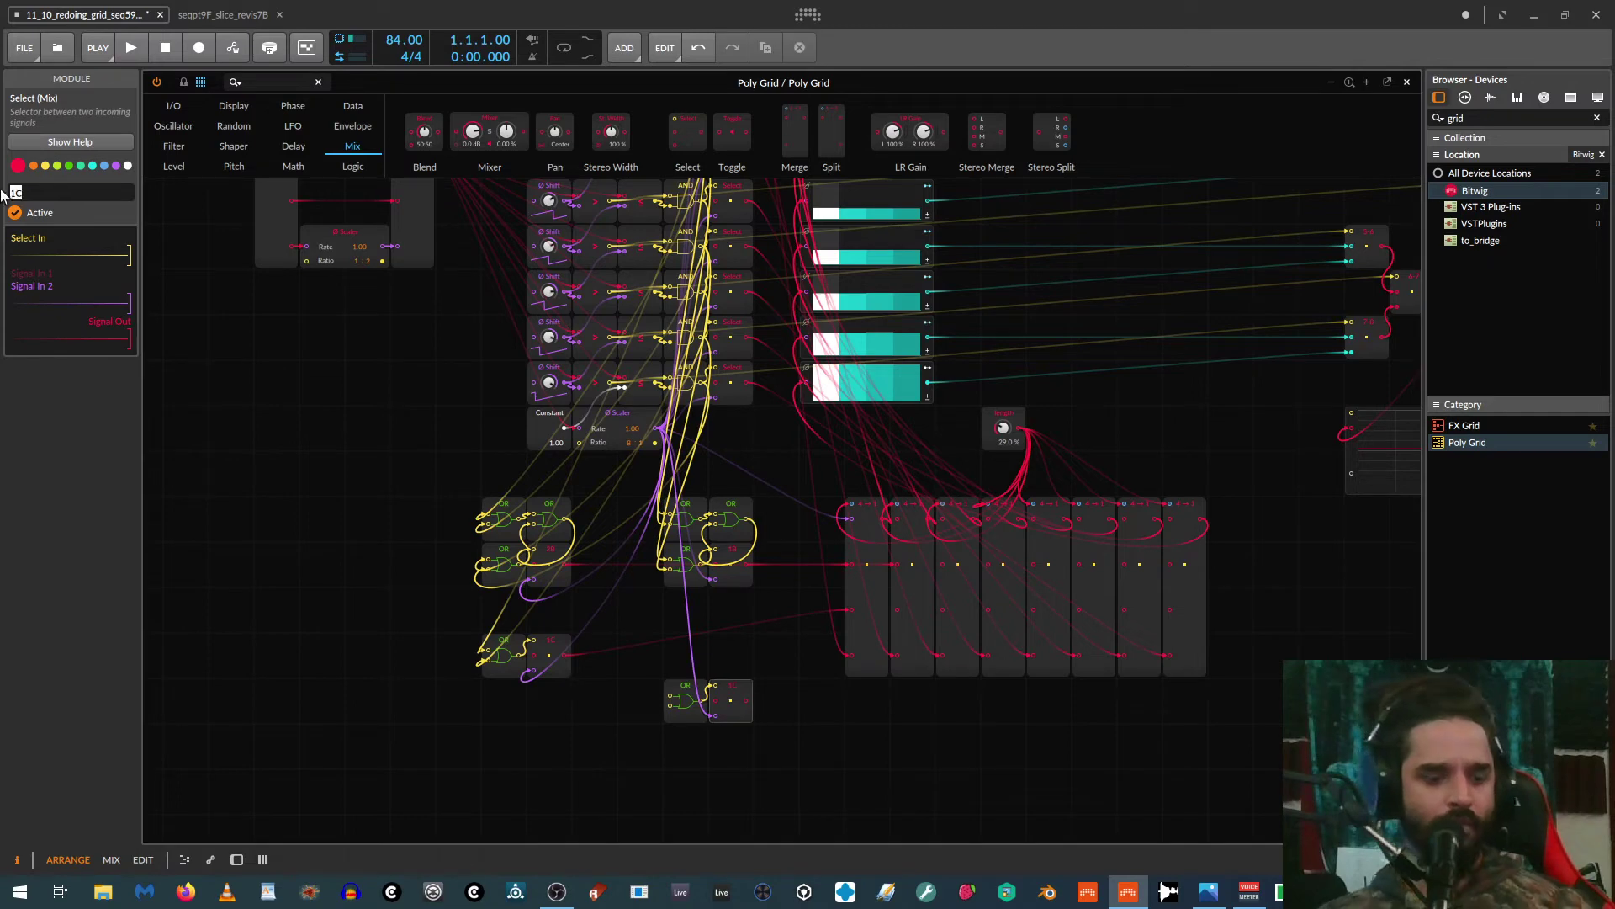
text(2d)
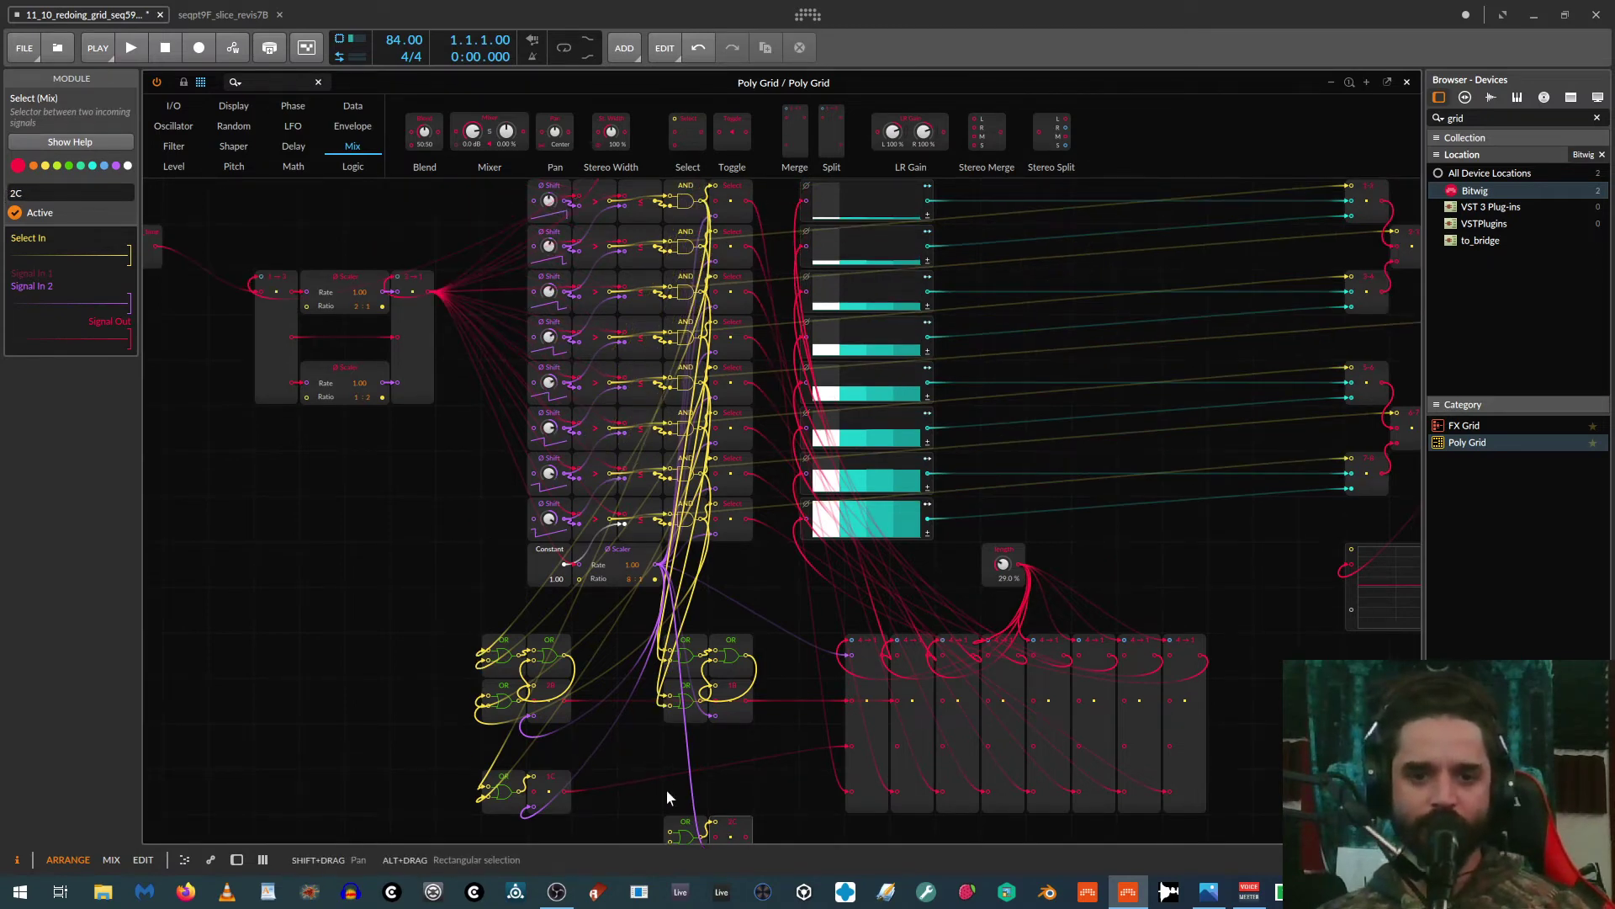
Step: Align the OR and 2C pair with the 1C pair and wire row signals into both inputs of its OR gate
scroll(667, 798, down, 1)
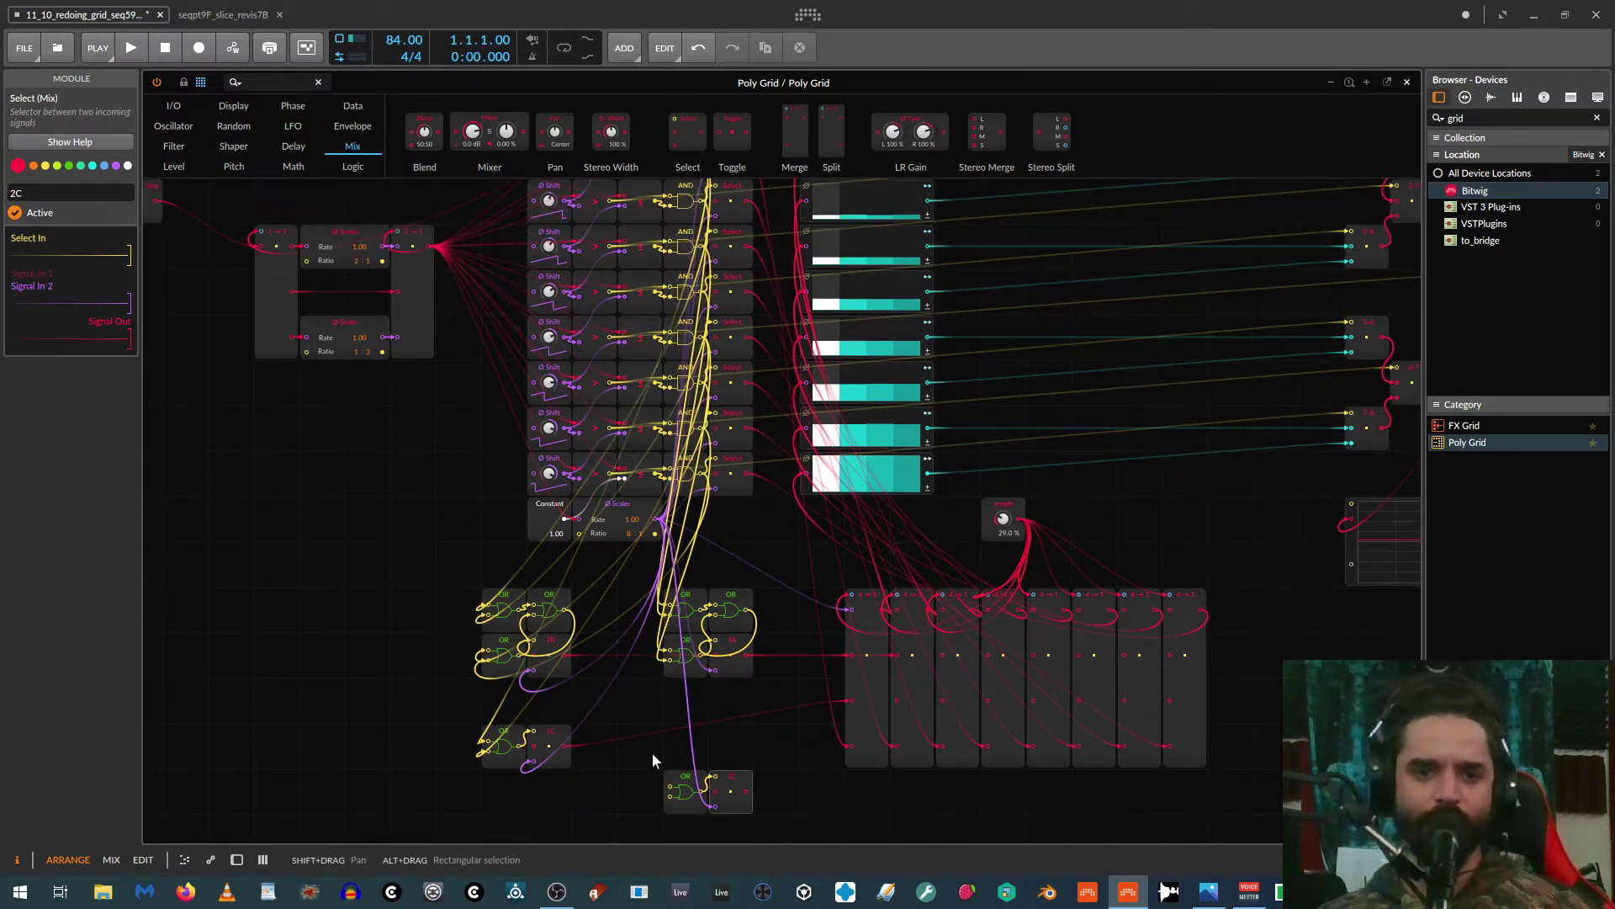
drag(651, 751, 683, 742)
scroll(735, 472, up, 3)
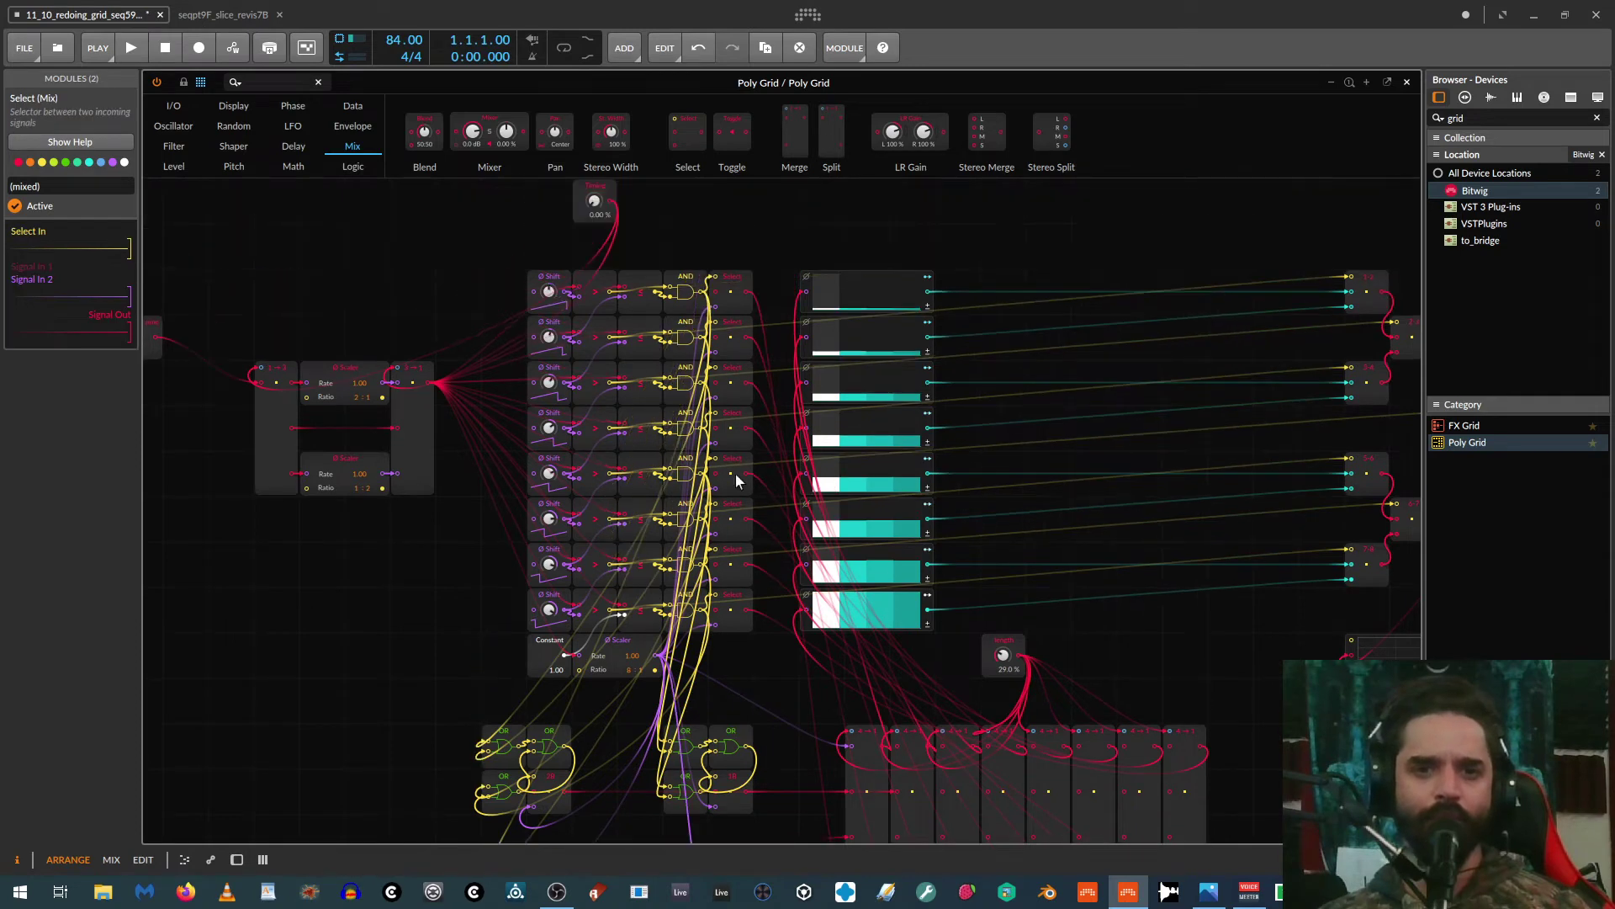
scroll(698, 827, down, 2)
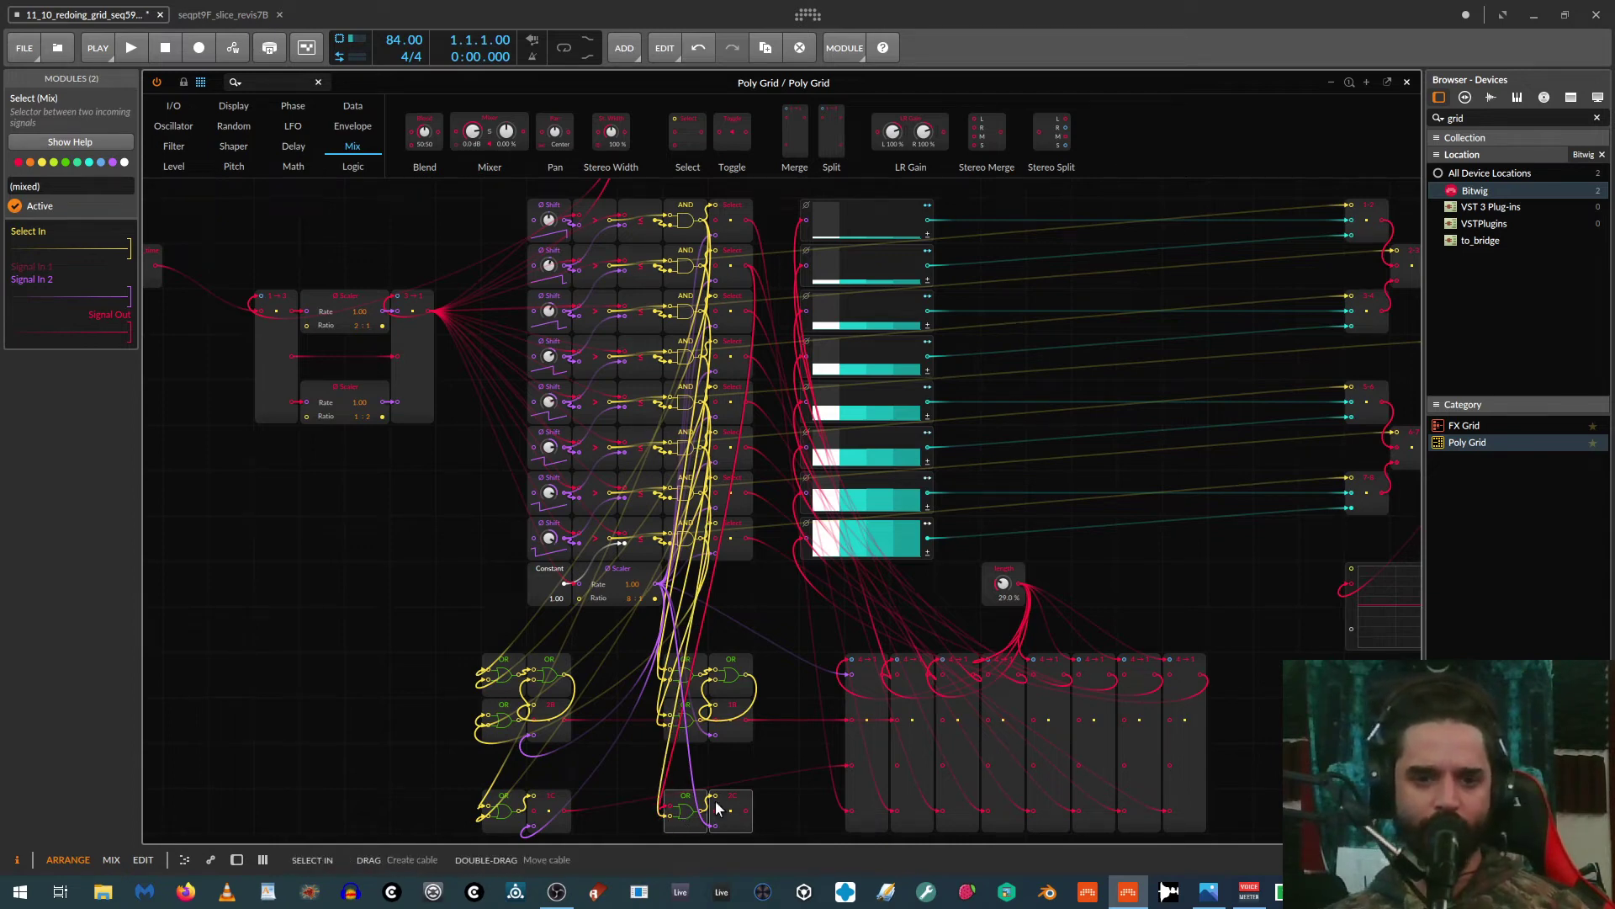
click(680, 795)
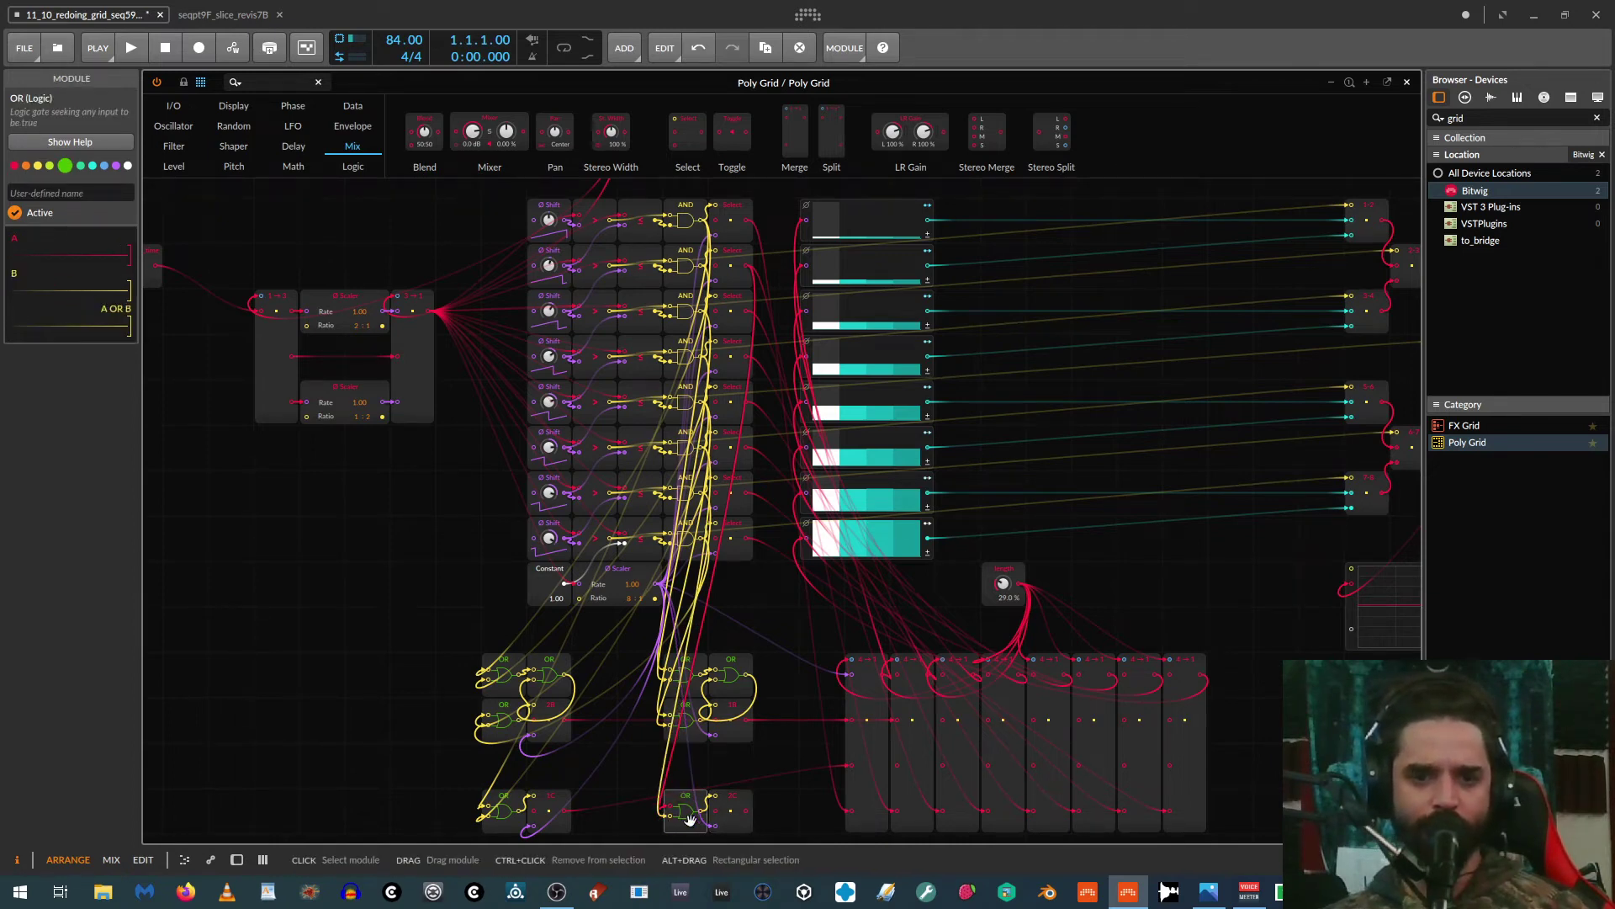
Step: Feed 2C's OR gate from the second row's AND gate and connect 2C's output to the second Merge module's third signal input
drag(671, 812, 694, 270)
scroll(734, 614, down, 1)
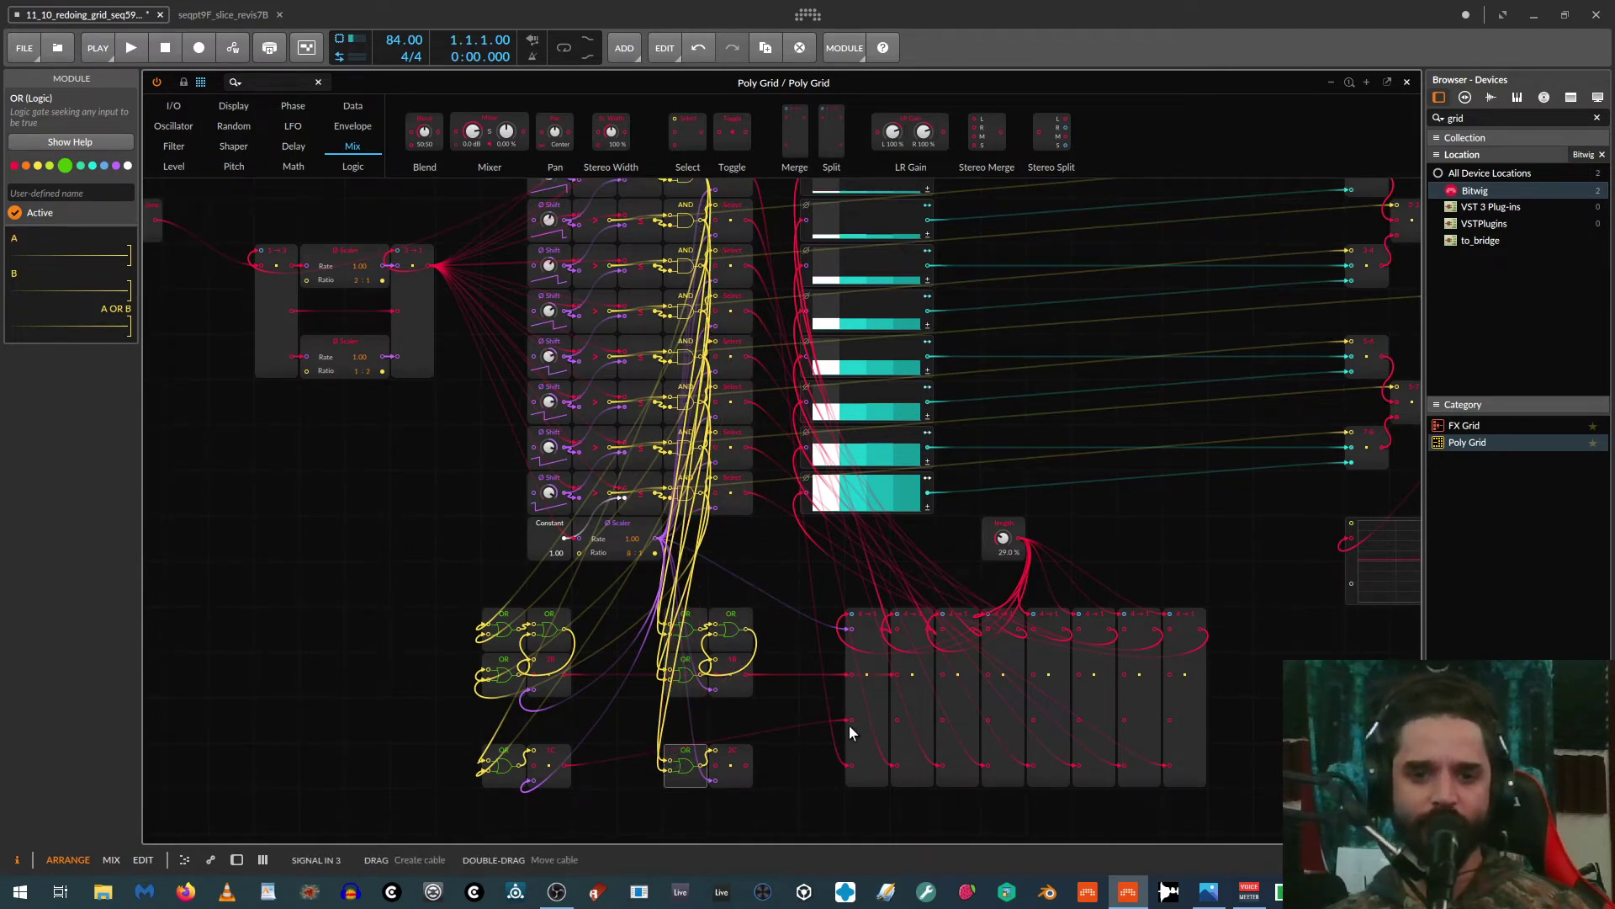
drag(743, 767, 899, 718)
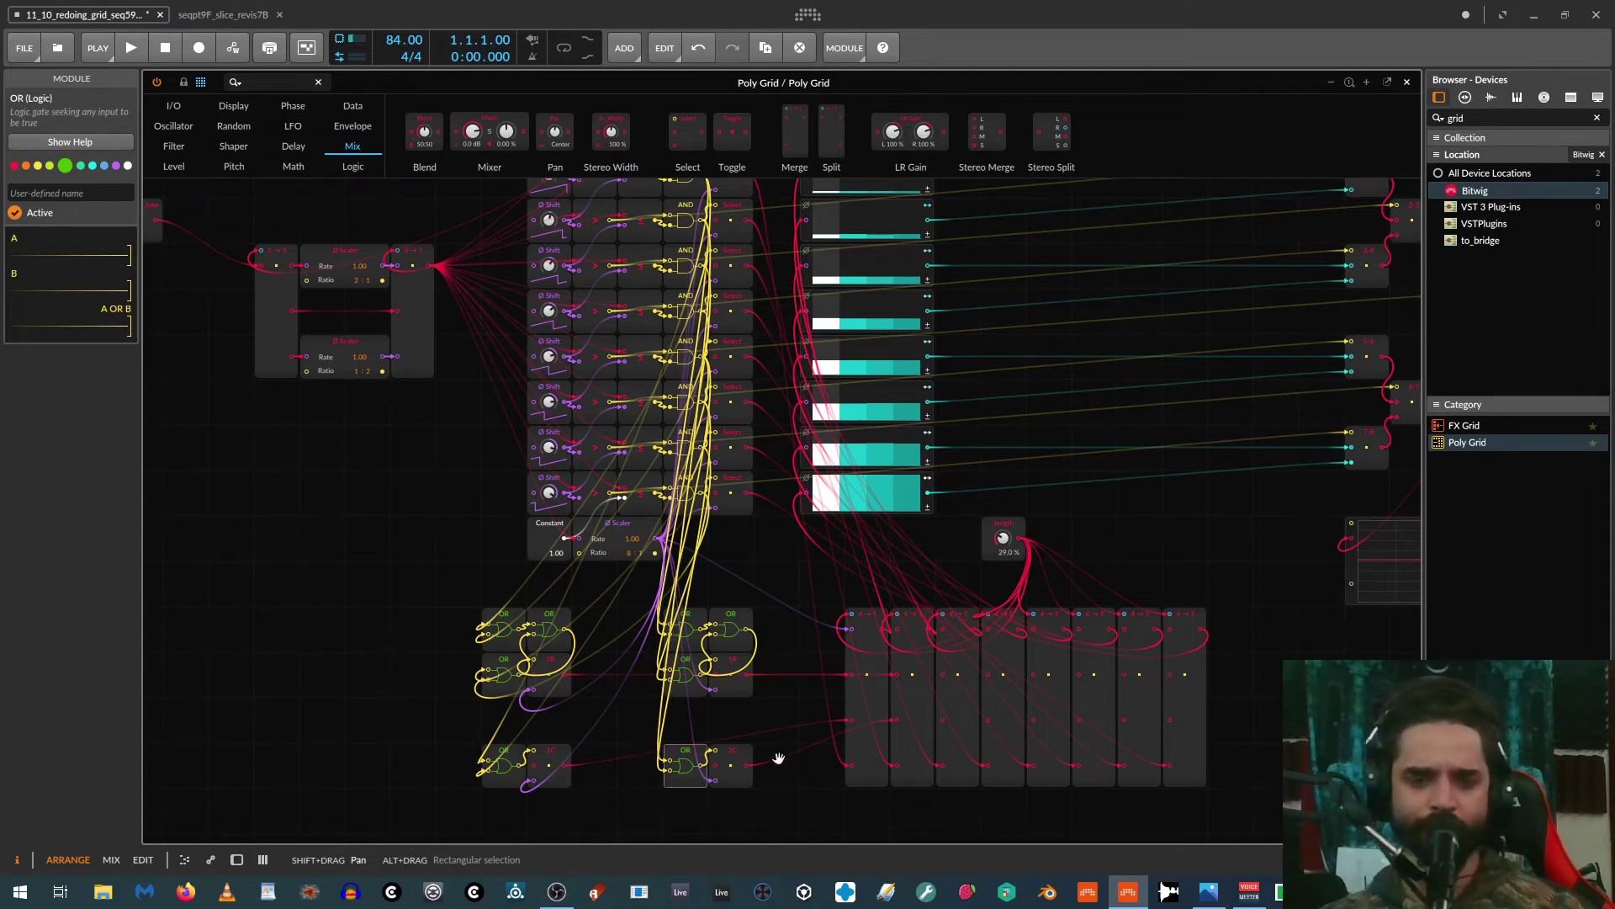
Step: Place two copies of the OR and 2C pair below the original and disconnect both inputs of each copied OR gate
drag(791, 807, 785, 673)
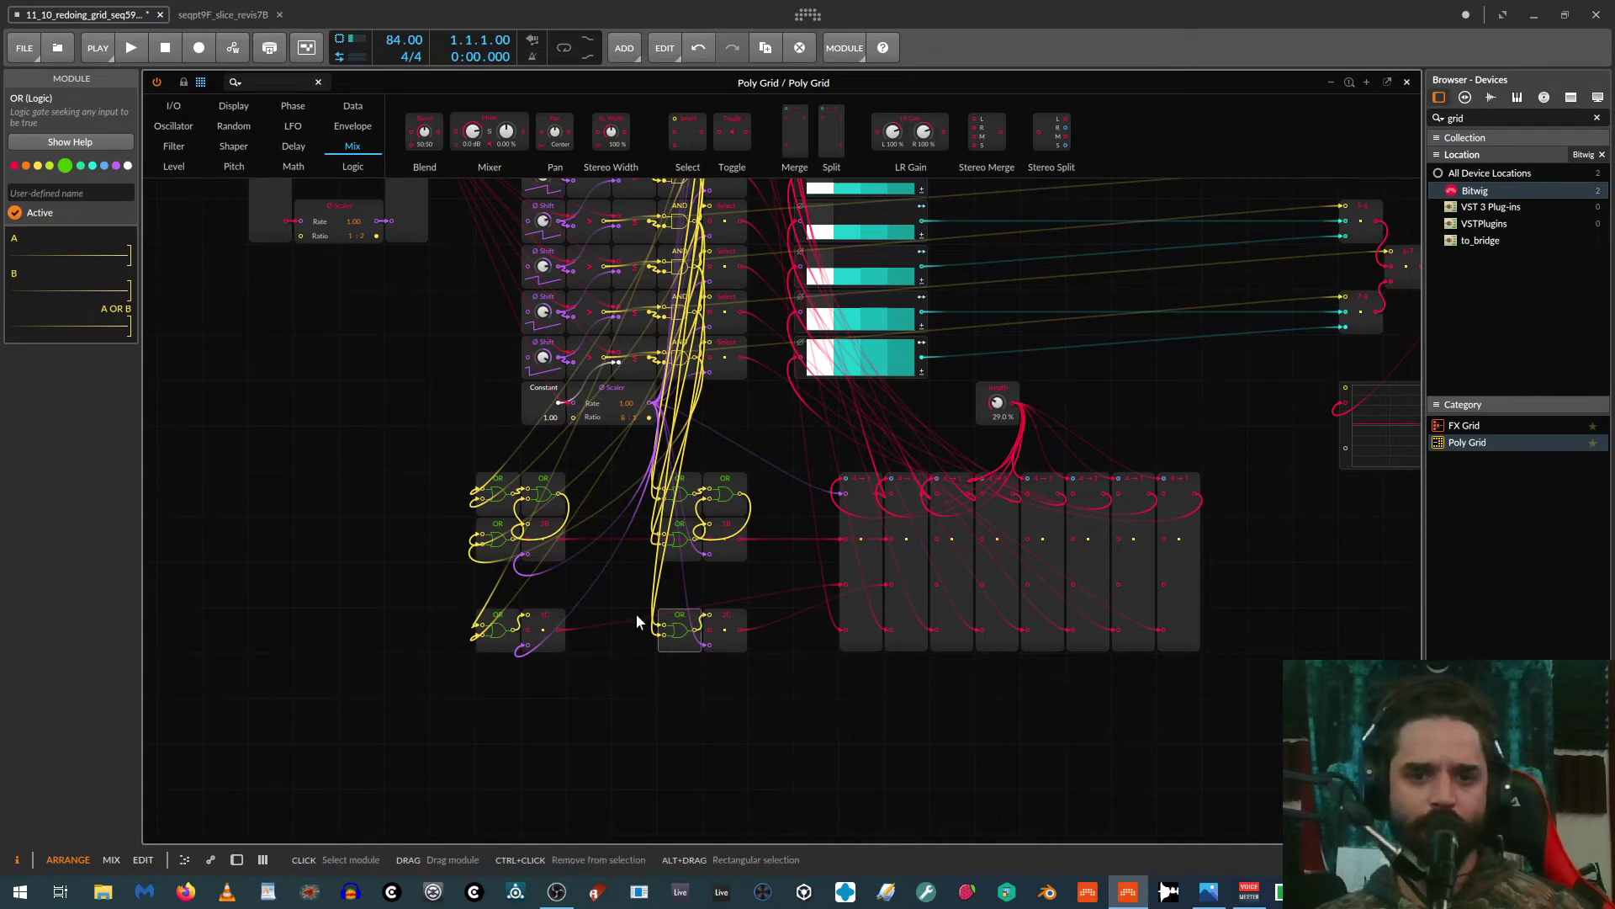
shift+click(738, 634)
drag(665, 622, 674, 807)
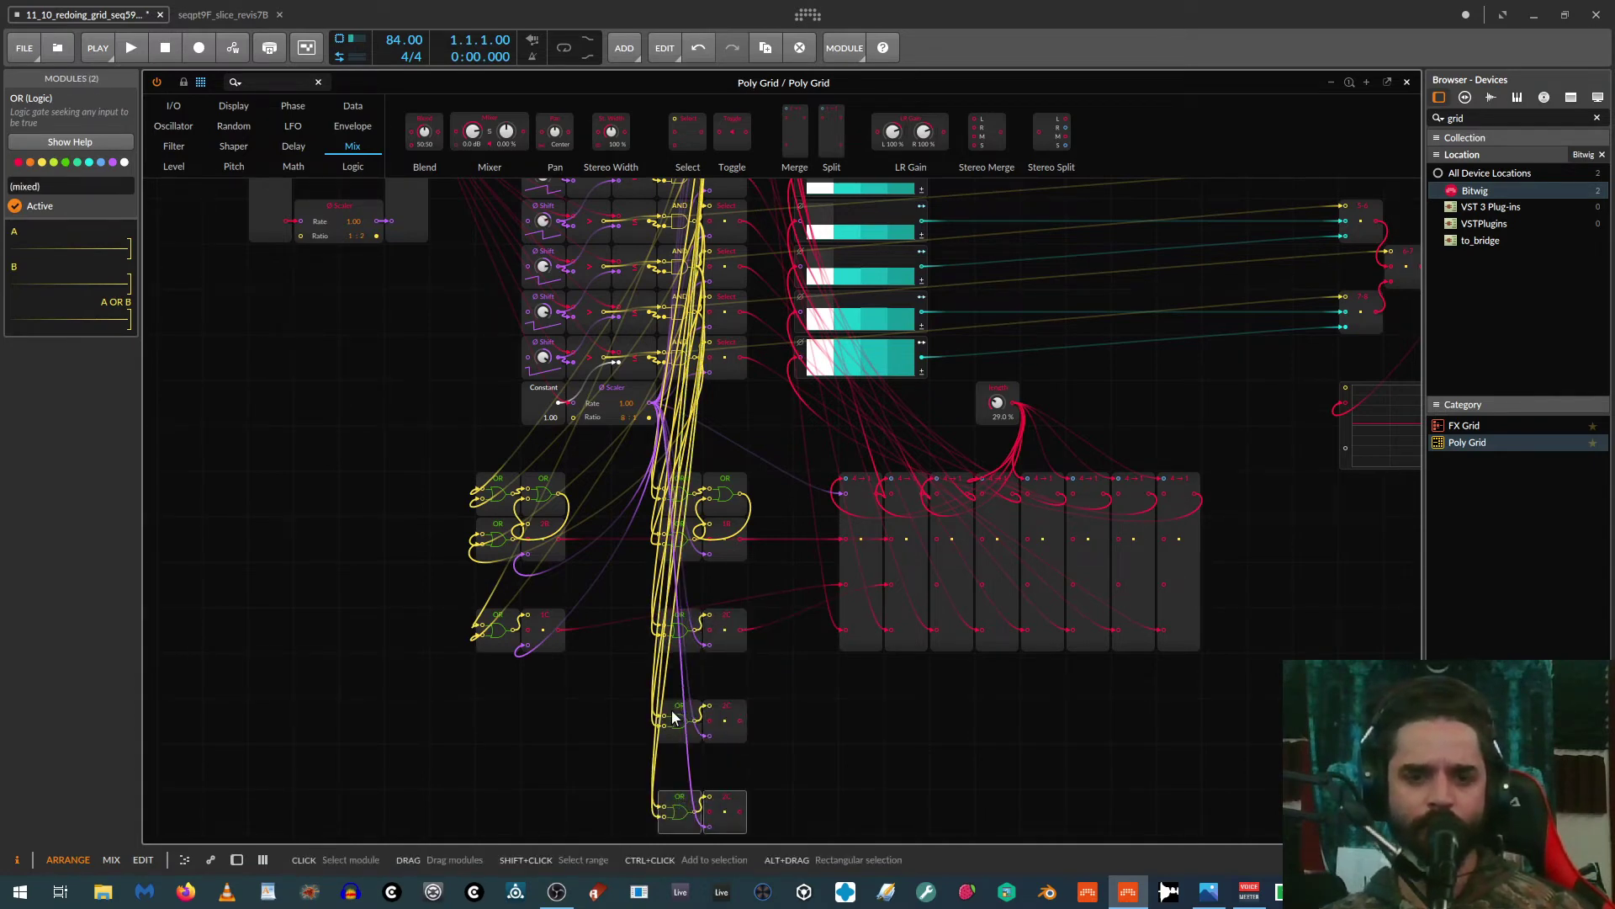
double_click(664, 806)
double_click(664, 816)
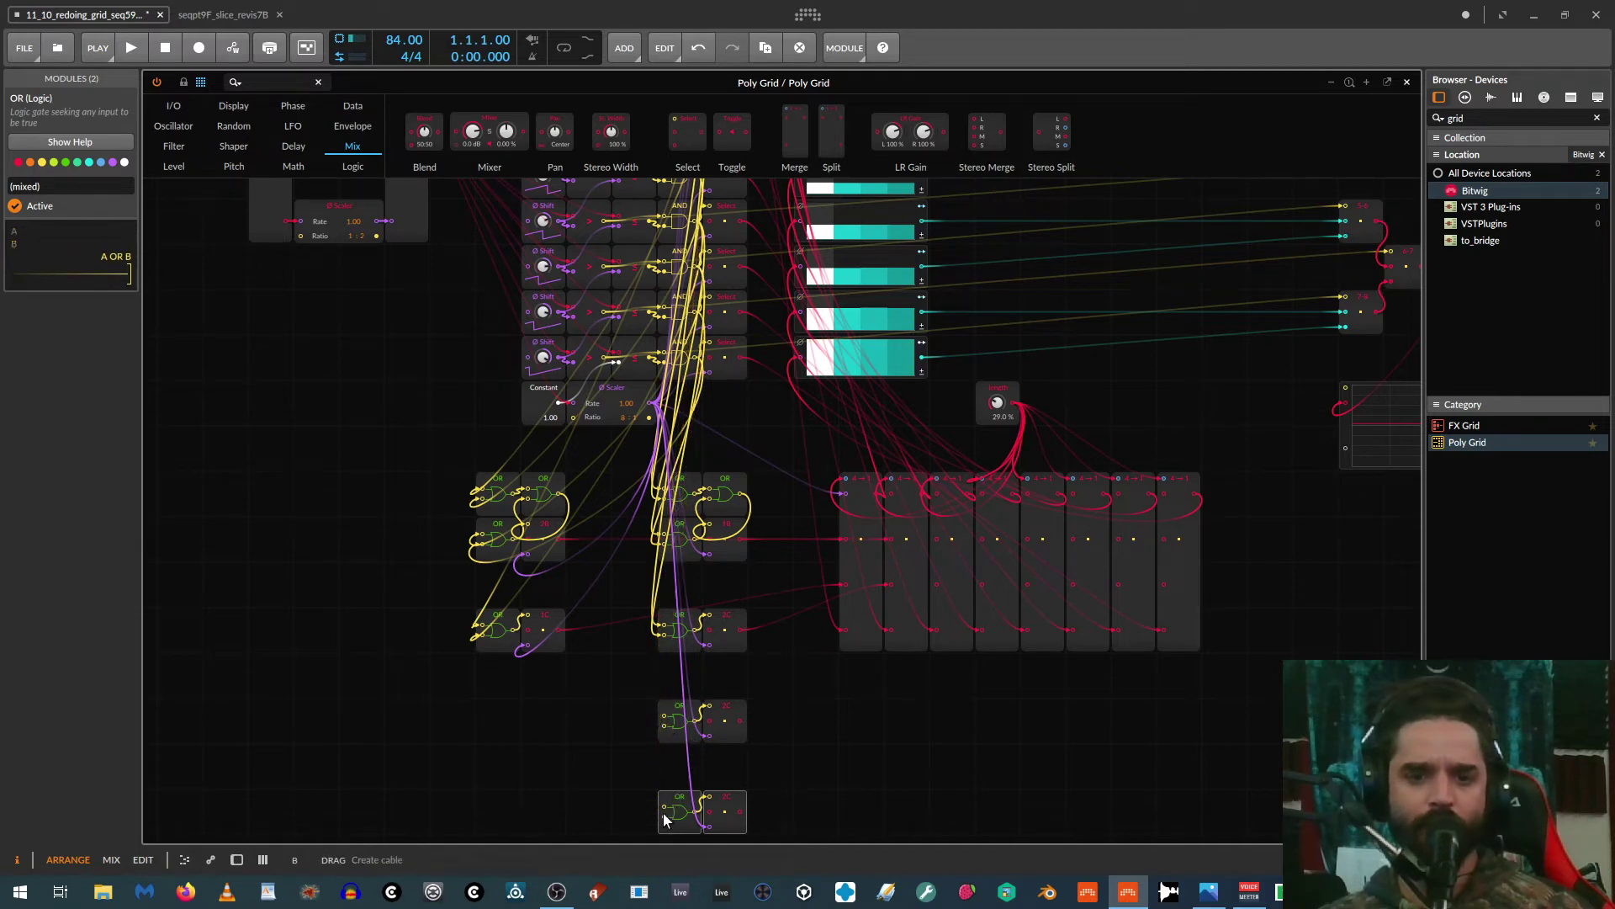
Step: Connect the third row's AND output to the first input of the upper copied OR gate
scroll(683, 729, up, 1)
scroll(765, 779, up, 1)
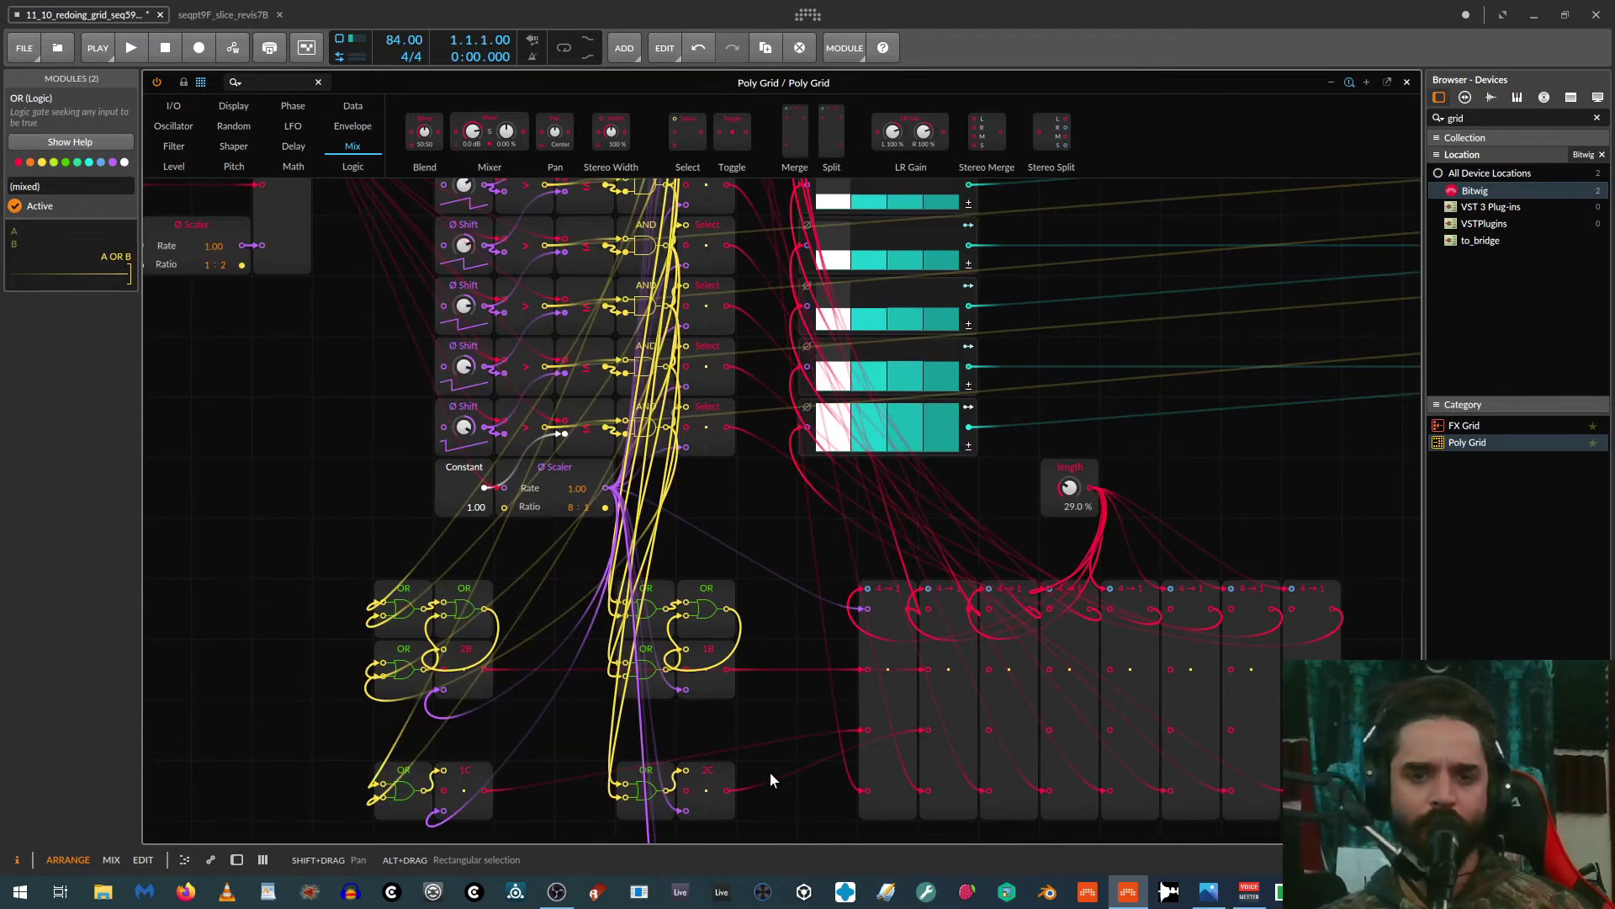
scroll(770, 779, down, 2)
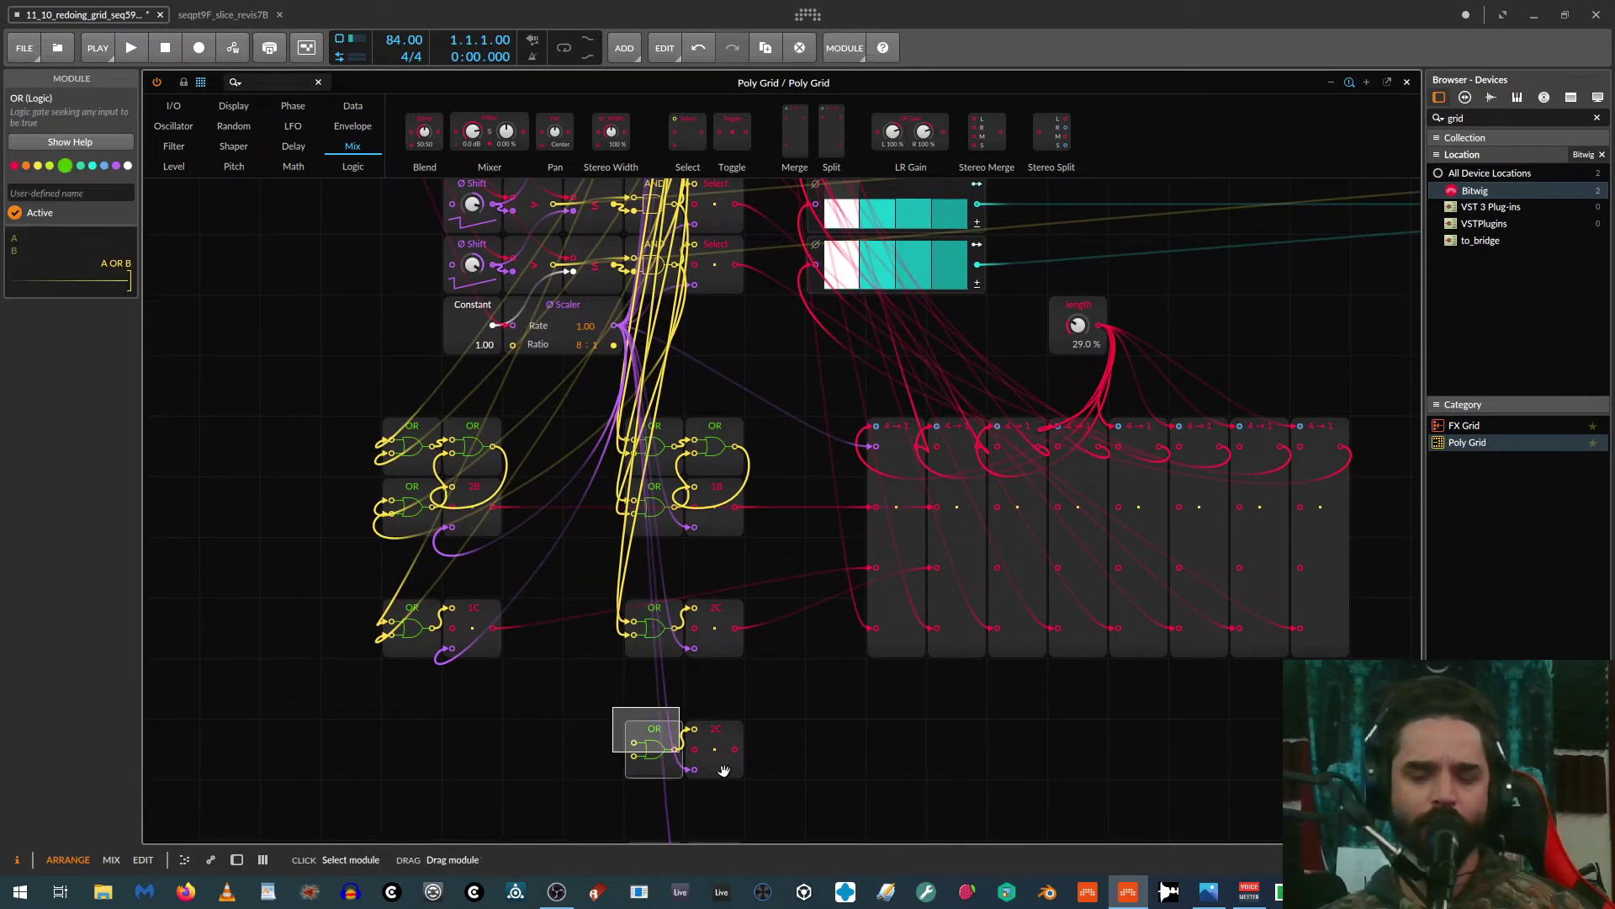
mouse_move(652, 776)
mouse_down()
mouse_move(653, 716)
mouse_move(653, 744)
mouse_up()
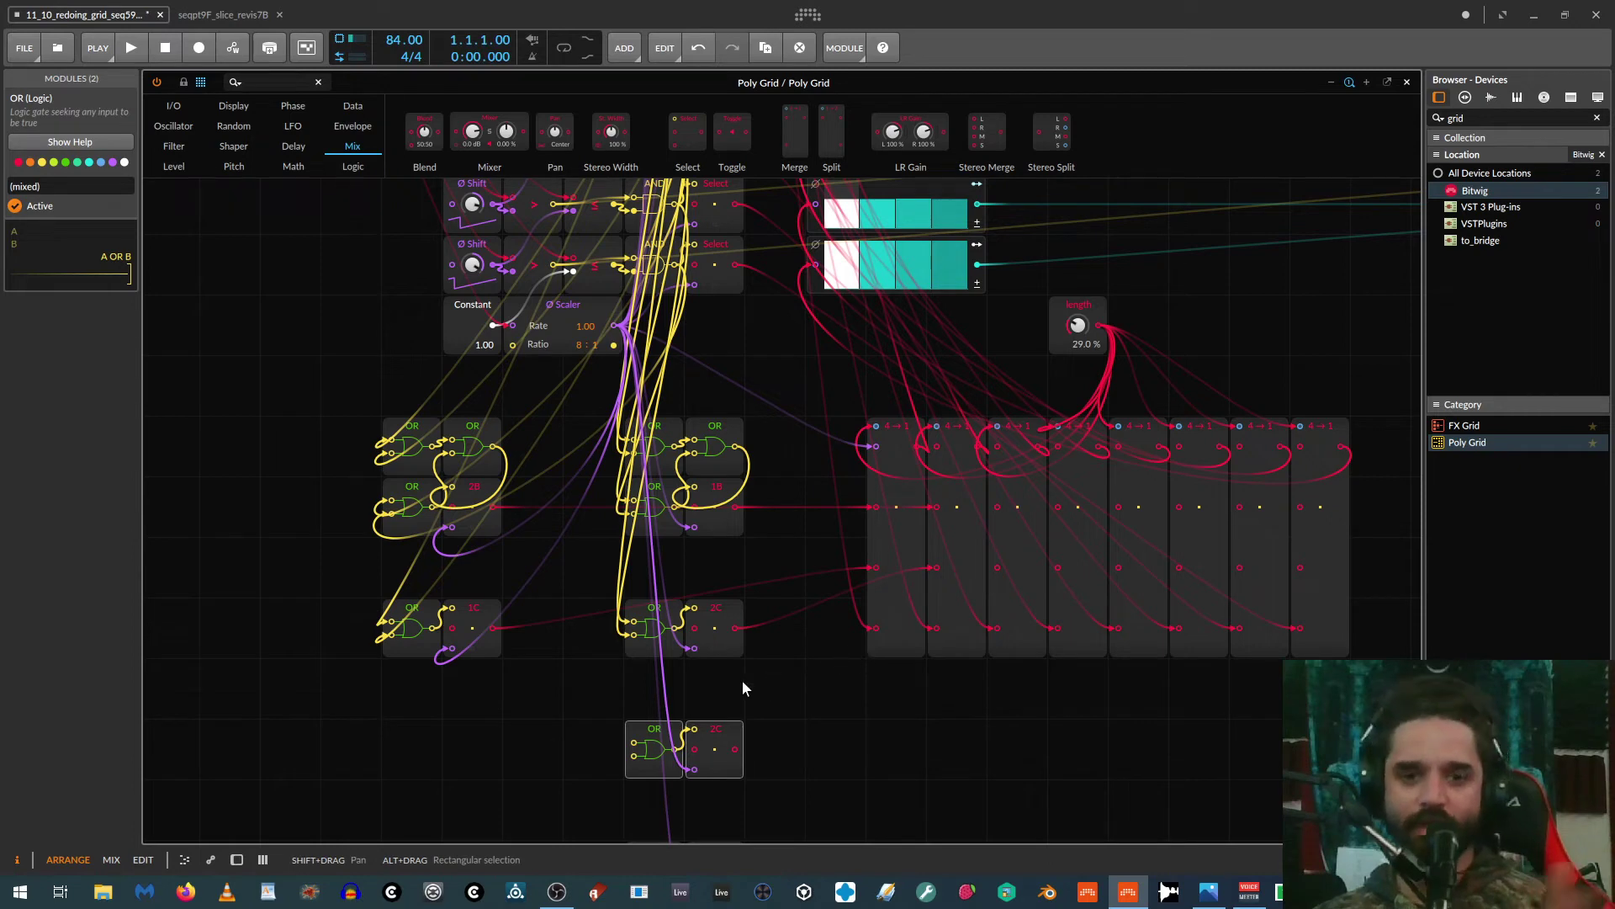
scroll(753, 754, up, 1)
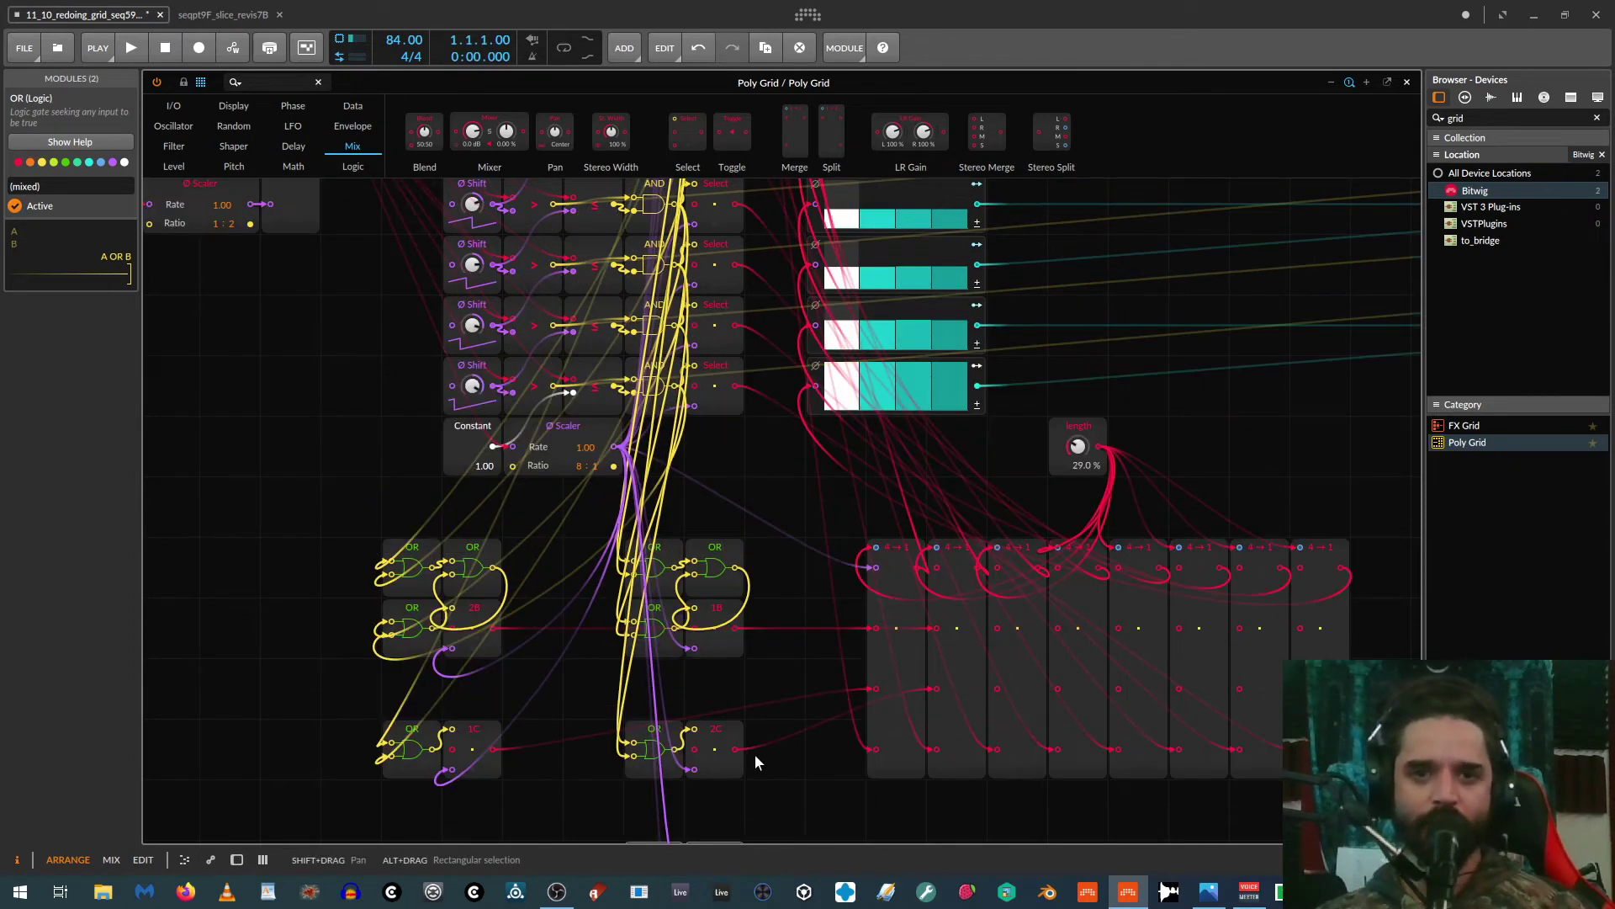
scroll(754, 754, down, 1)
drag(631, 744, 675, 690)
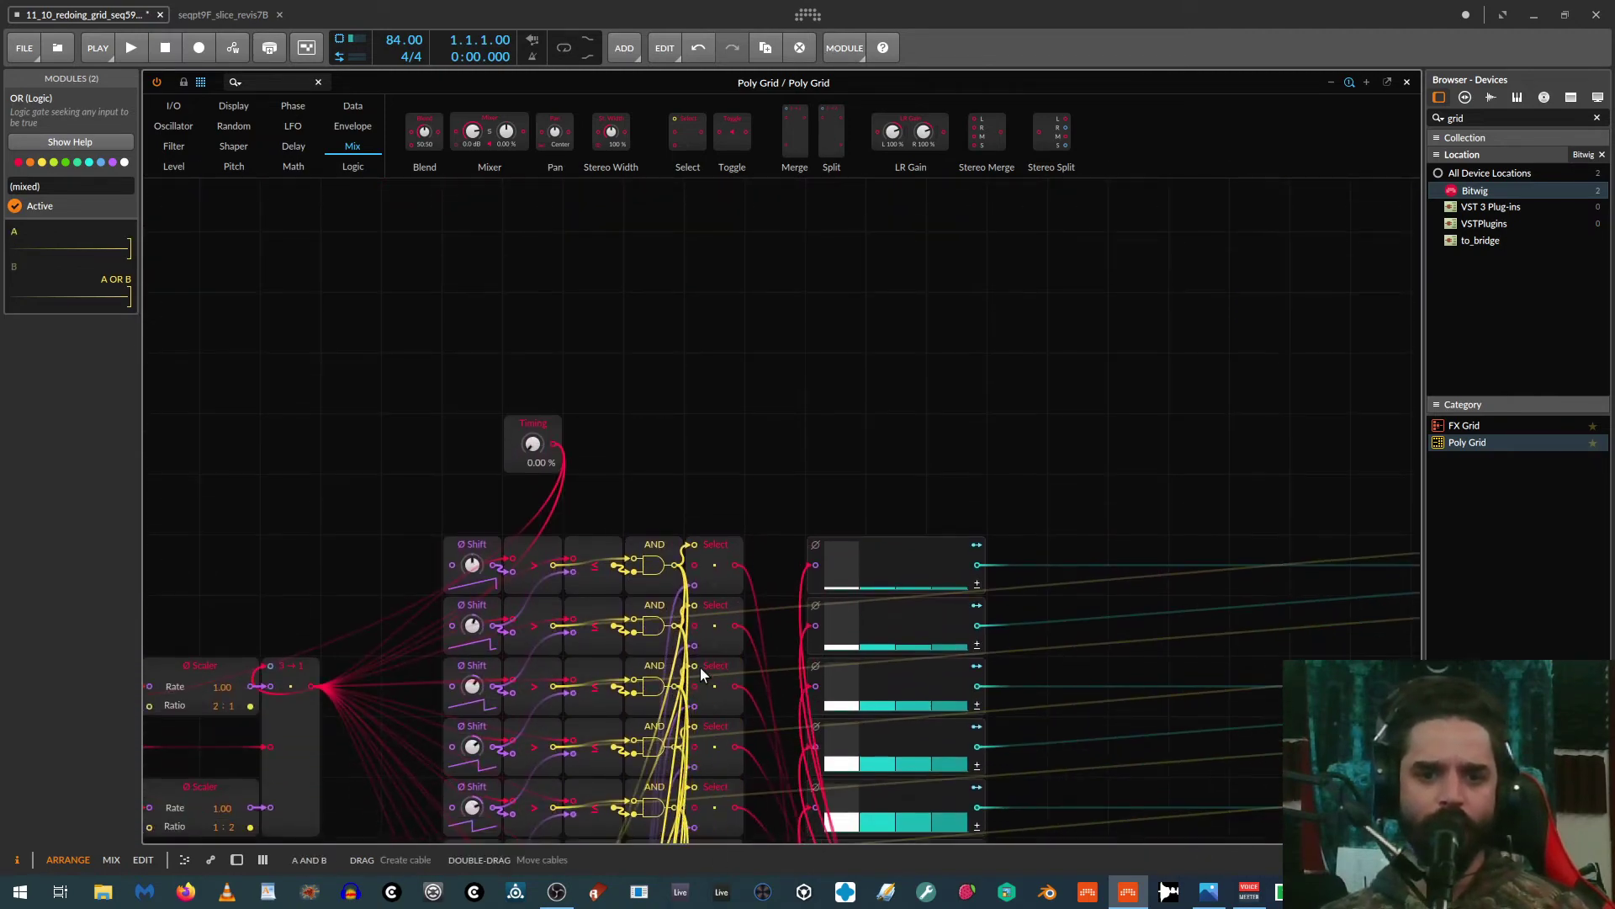
Step: Connect the seventh row's AND output to the second input of the upper copied OR gate
scroll(705, 665, down, 3)
scroll(710, 673, down, 4)
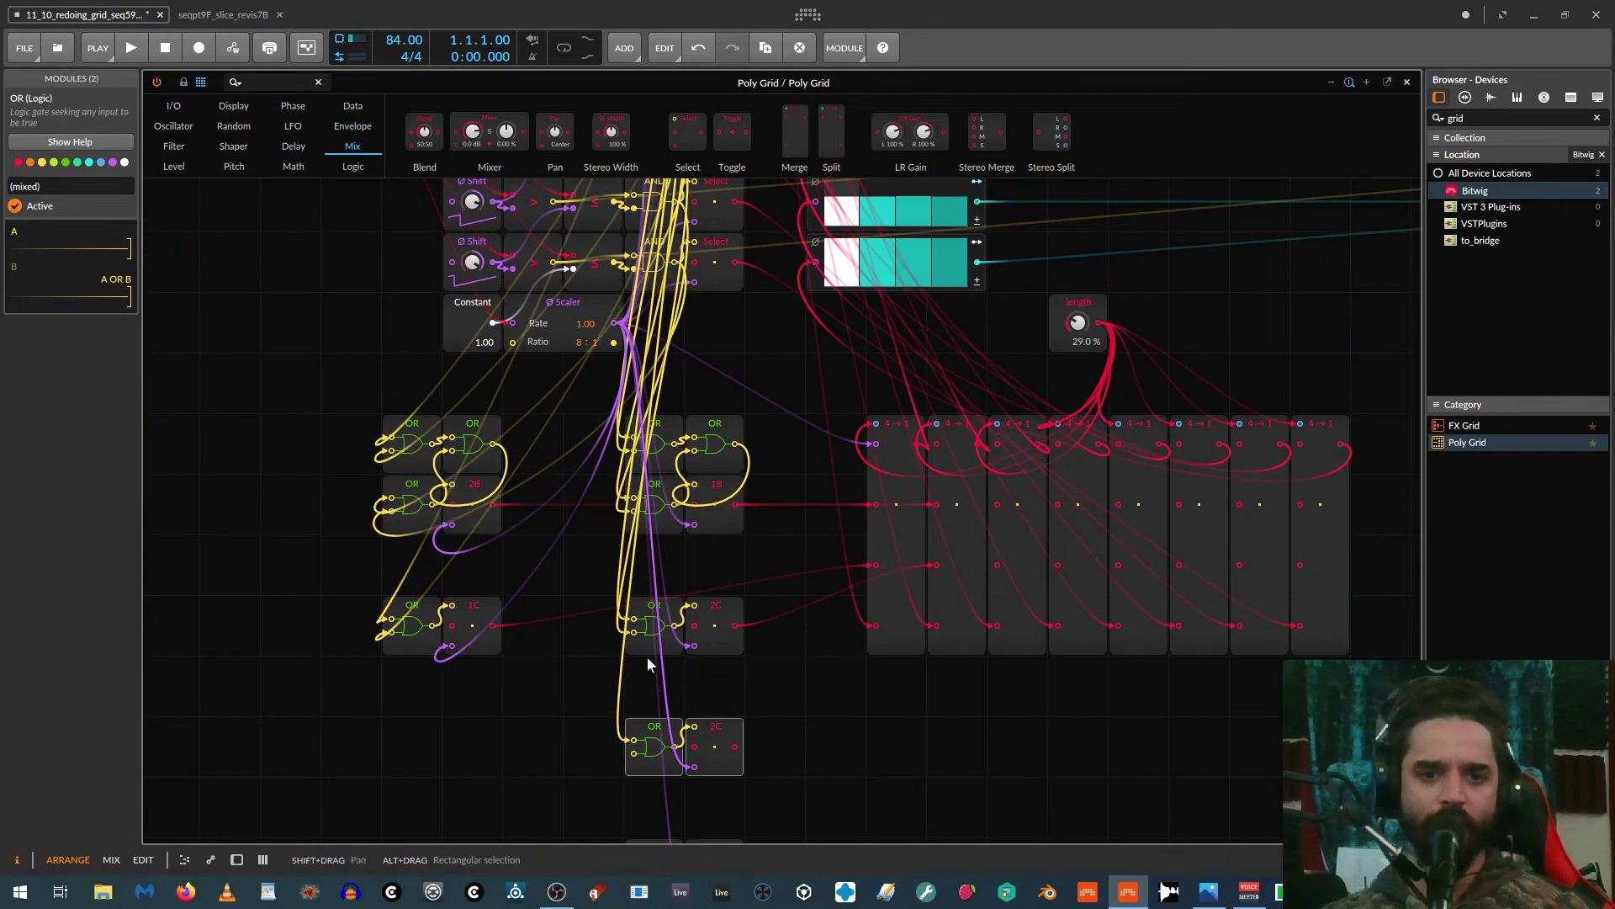
scroll(634, 754, down, 2)
scroll(638, 698, up, 1)
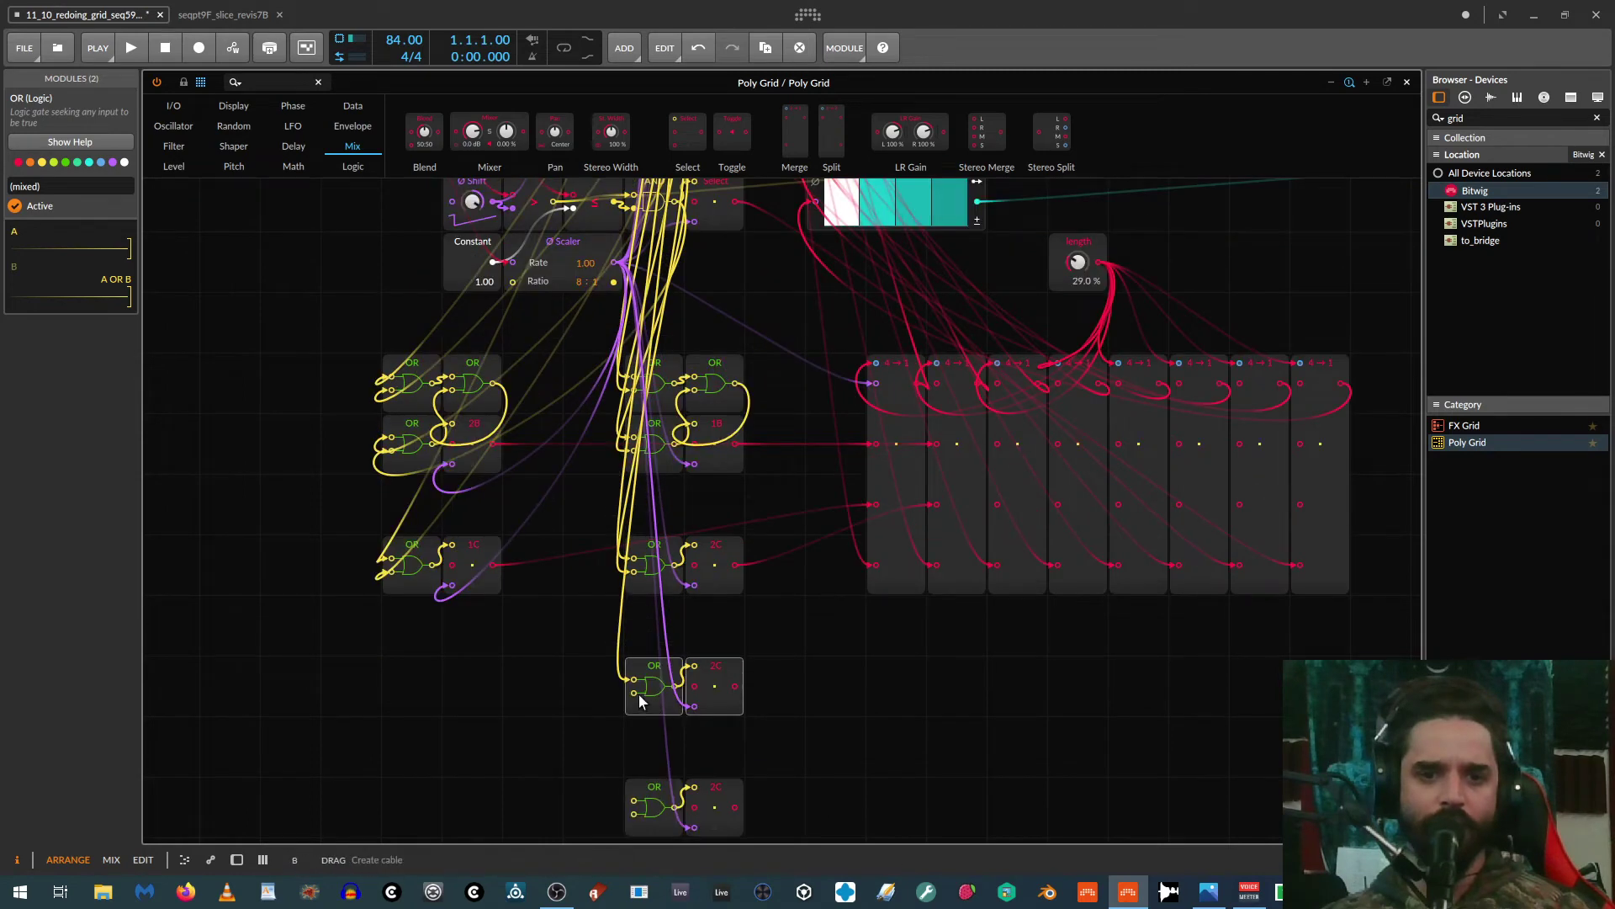
scroll(684, 251, up, 1)
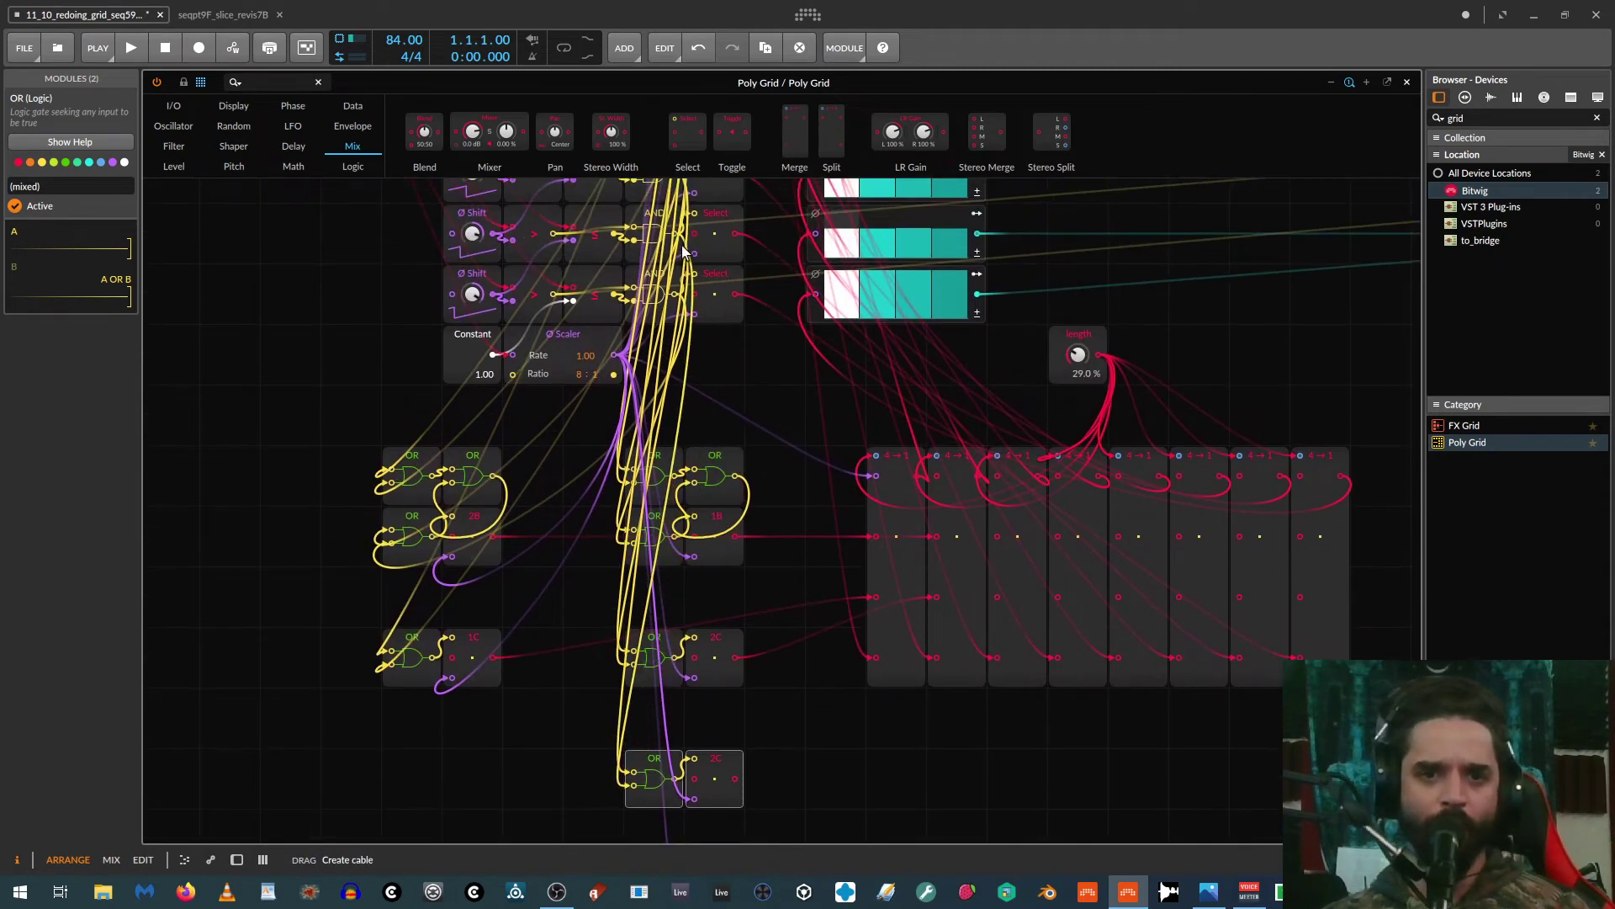
drag(682, 246, 674, 234)
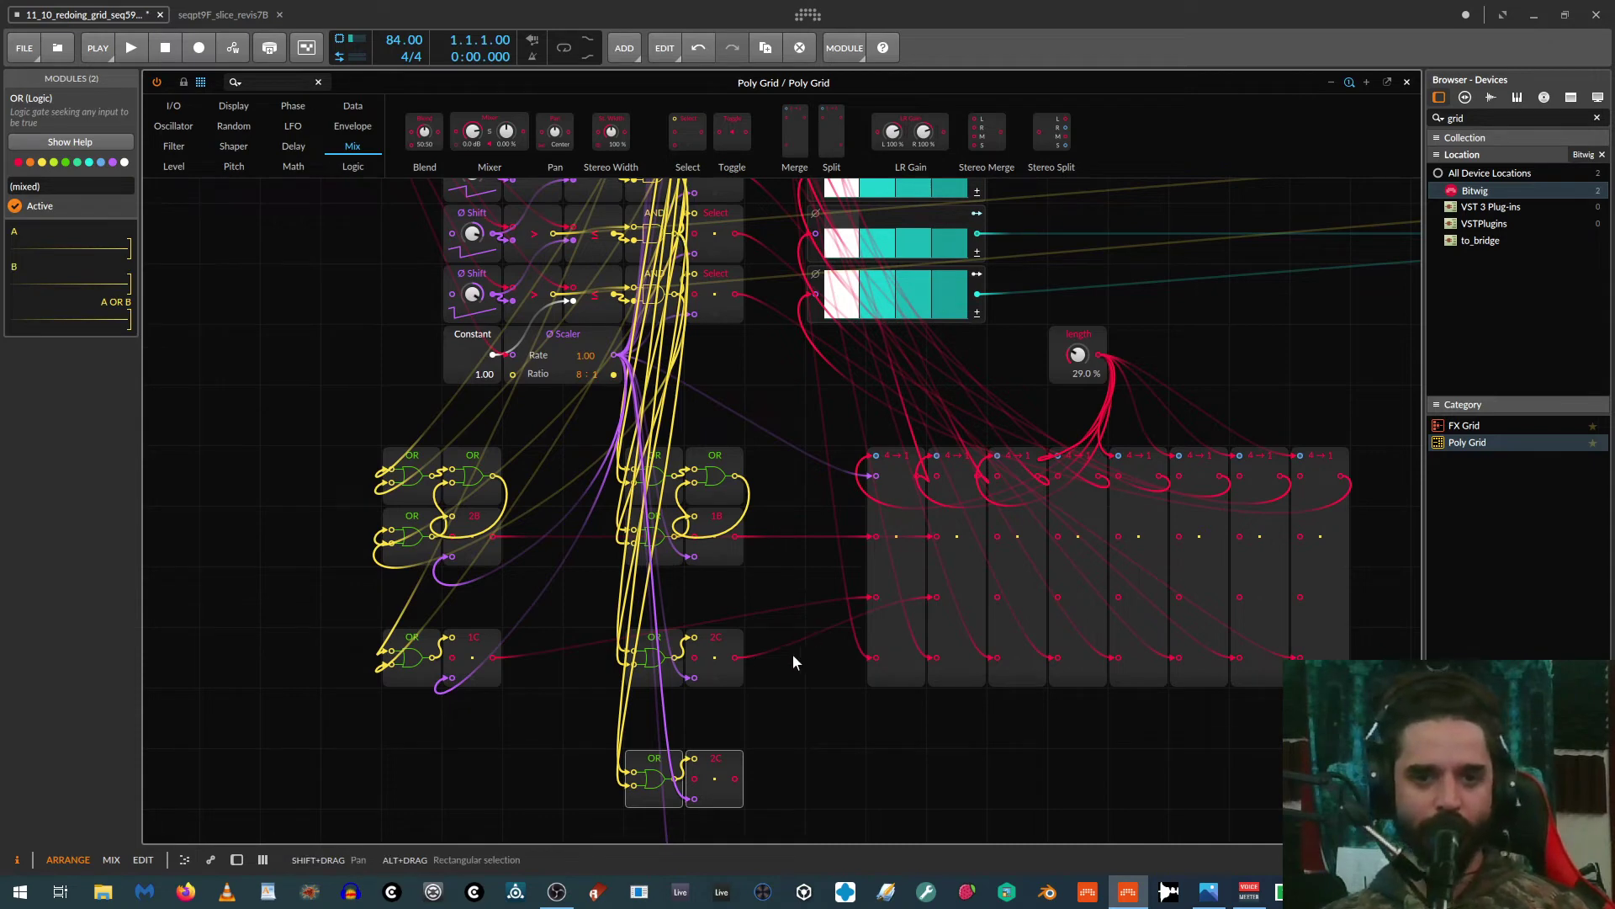
click(722, 640)
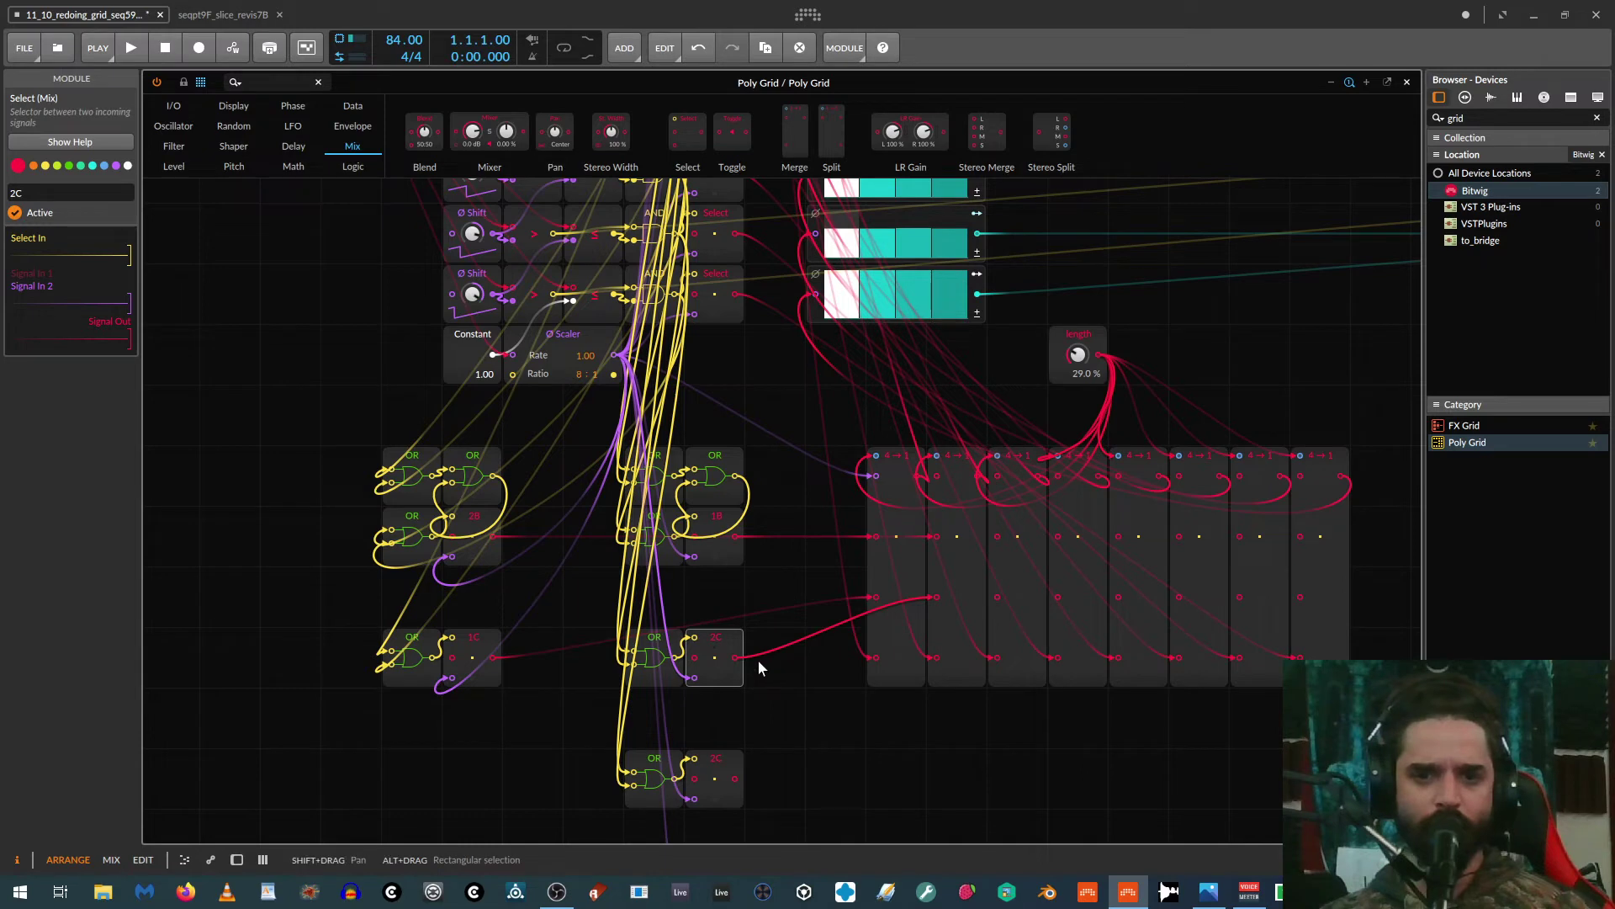
key(ctrl+z)
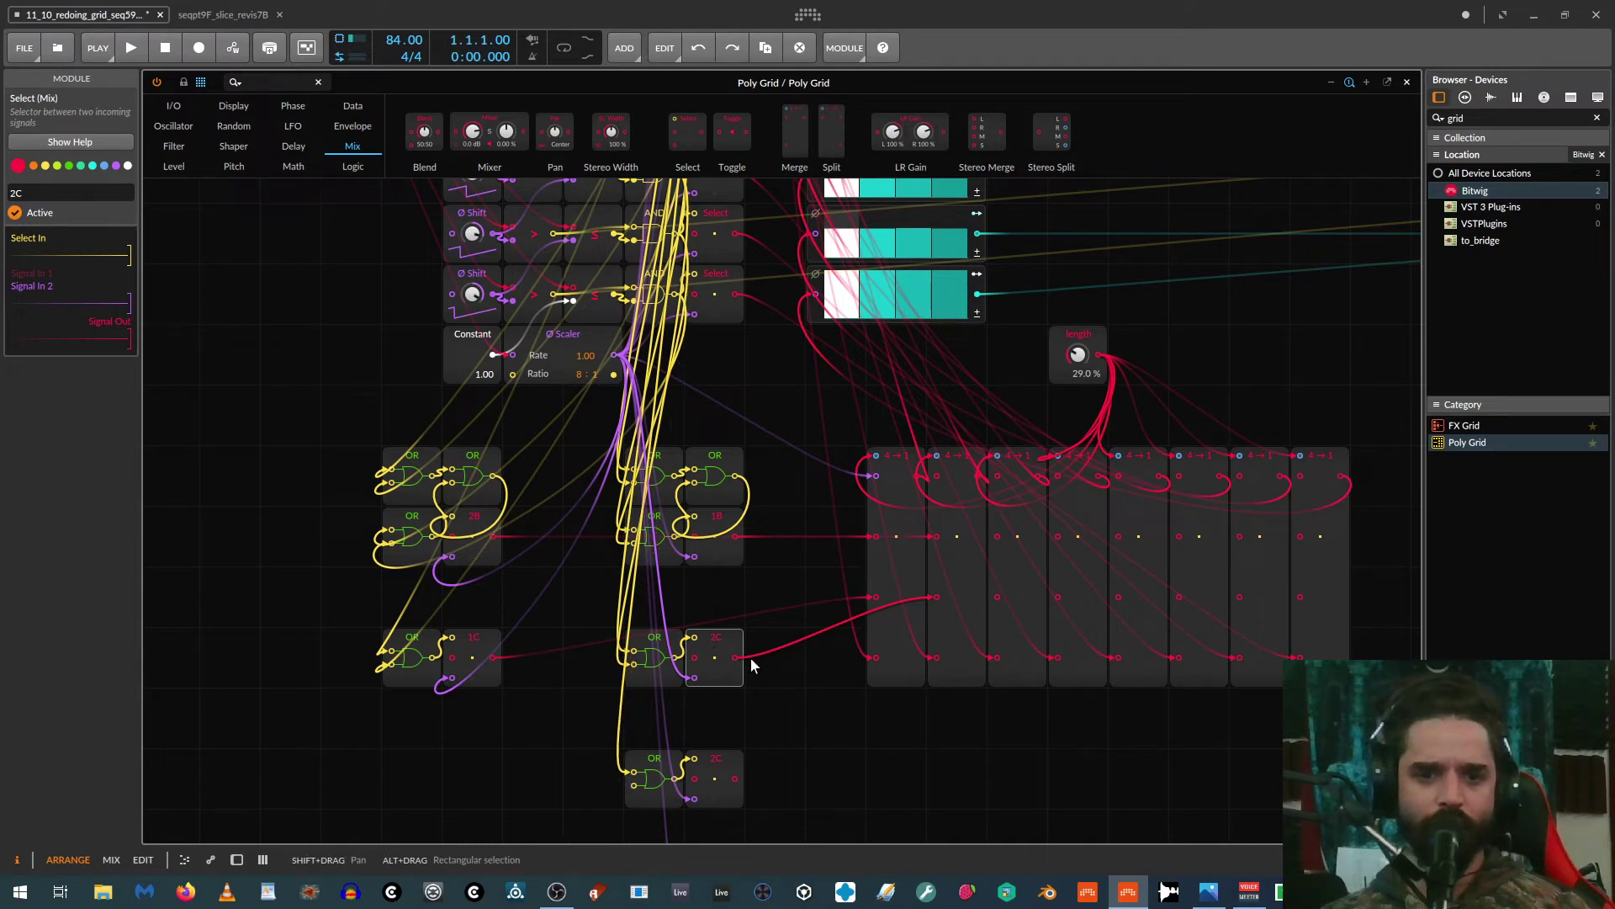
Step: Rename the upper copied Select module 3c and connect its output to the third Merge module's third signal input
scroll(737, 686, down, 2)
click(726, 710)
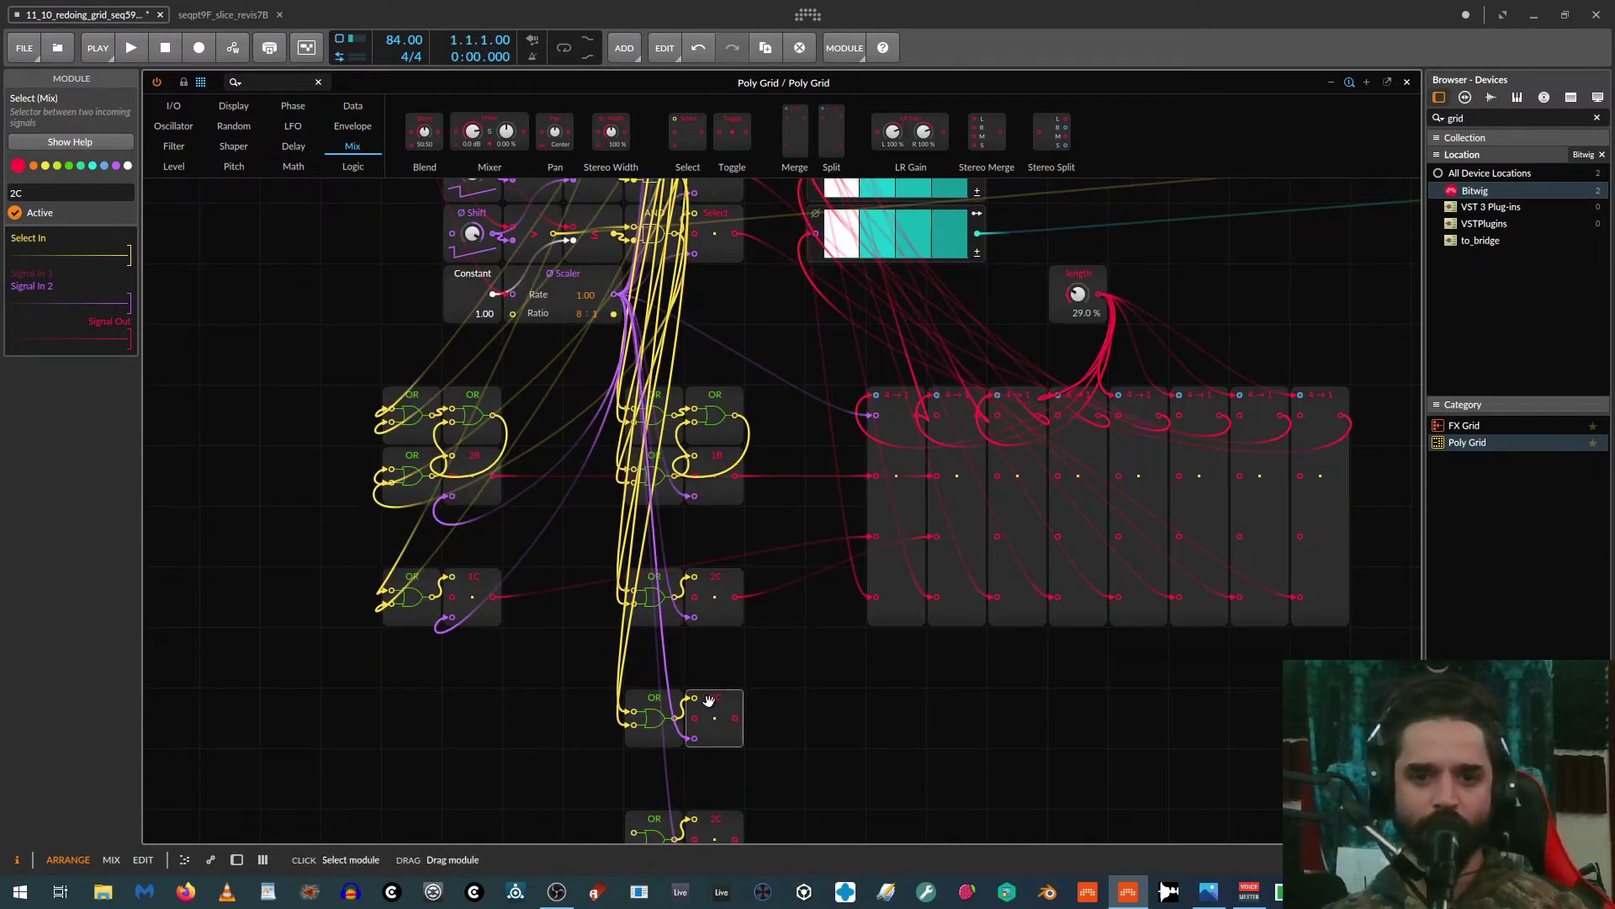
drag(33, 192, 6, 194)
text(3c)
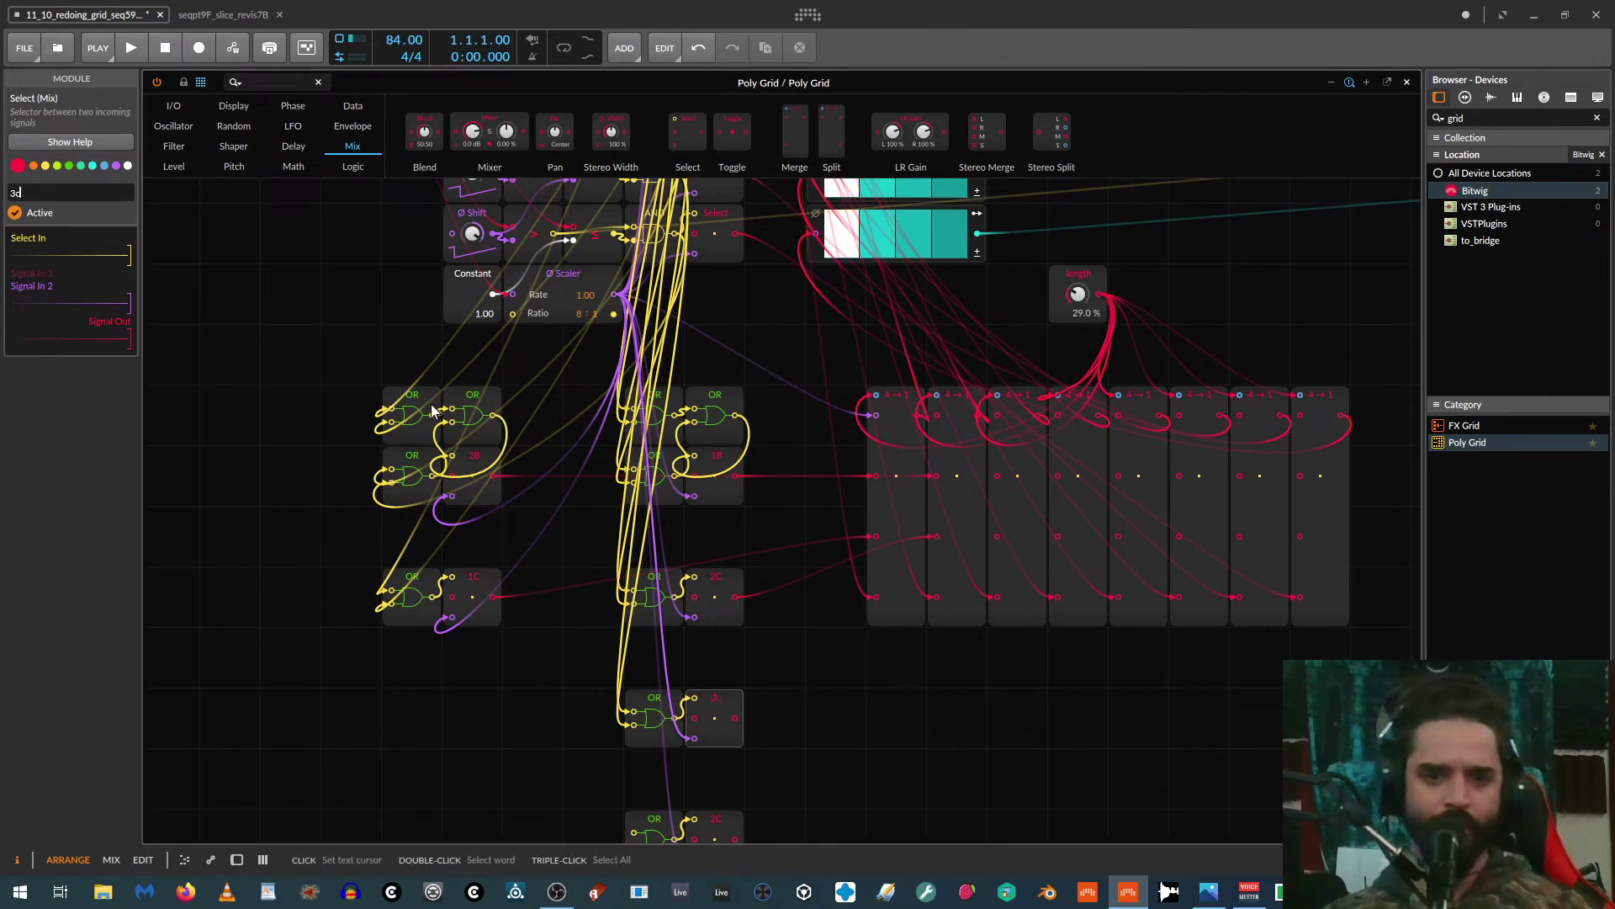
click(785, 720)
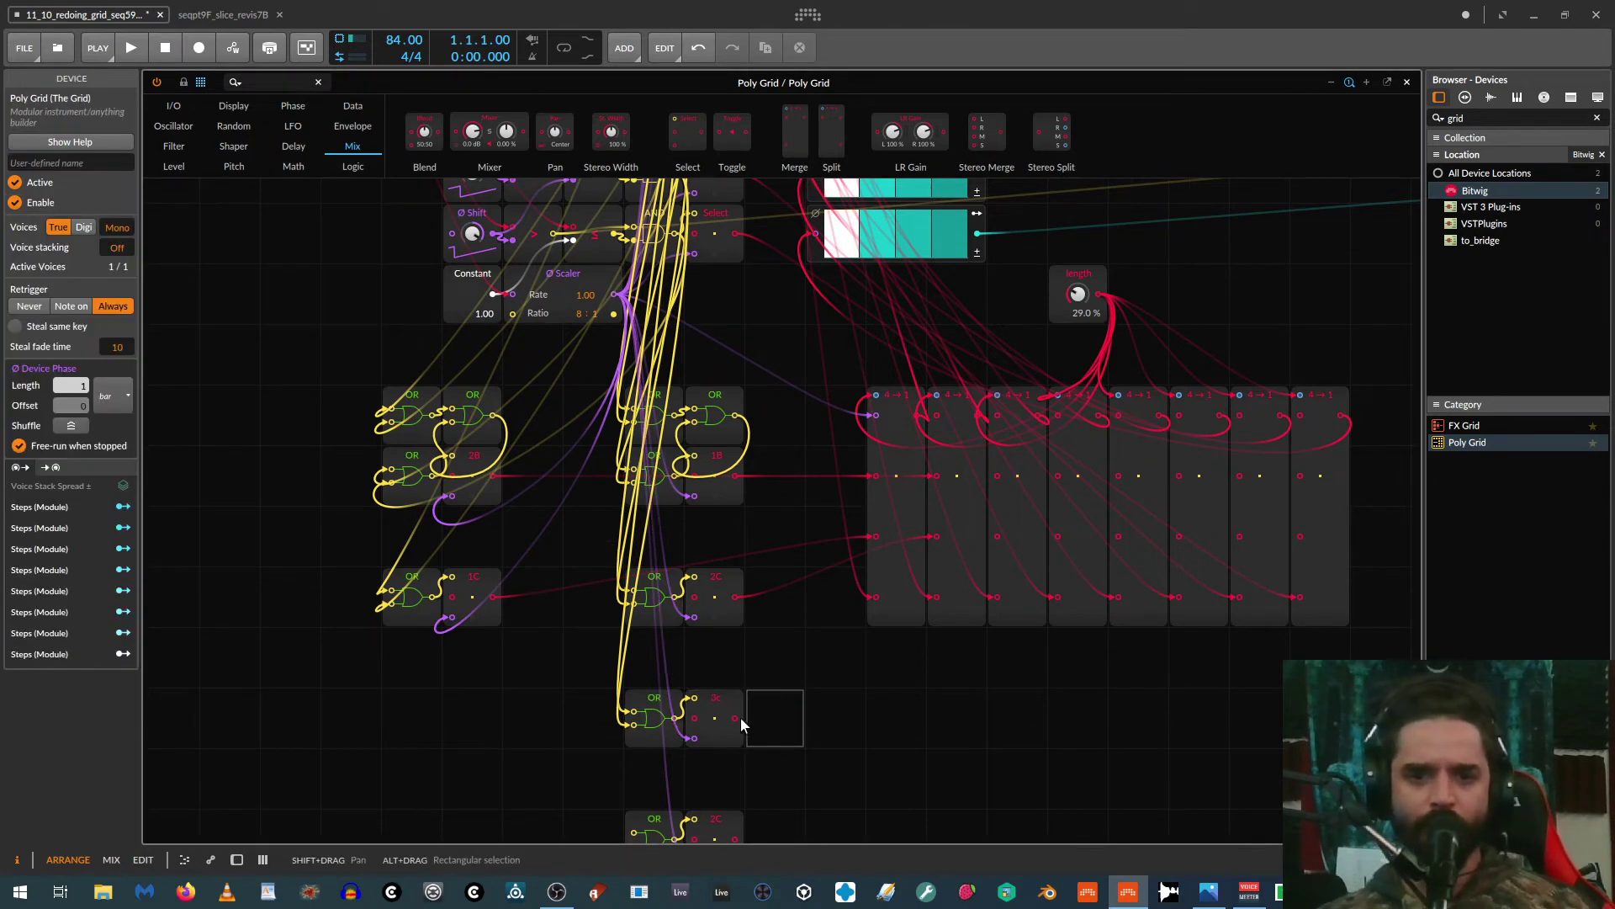
drag(741, 718, 998, 536)
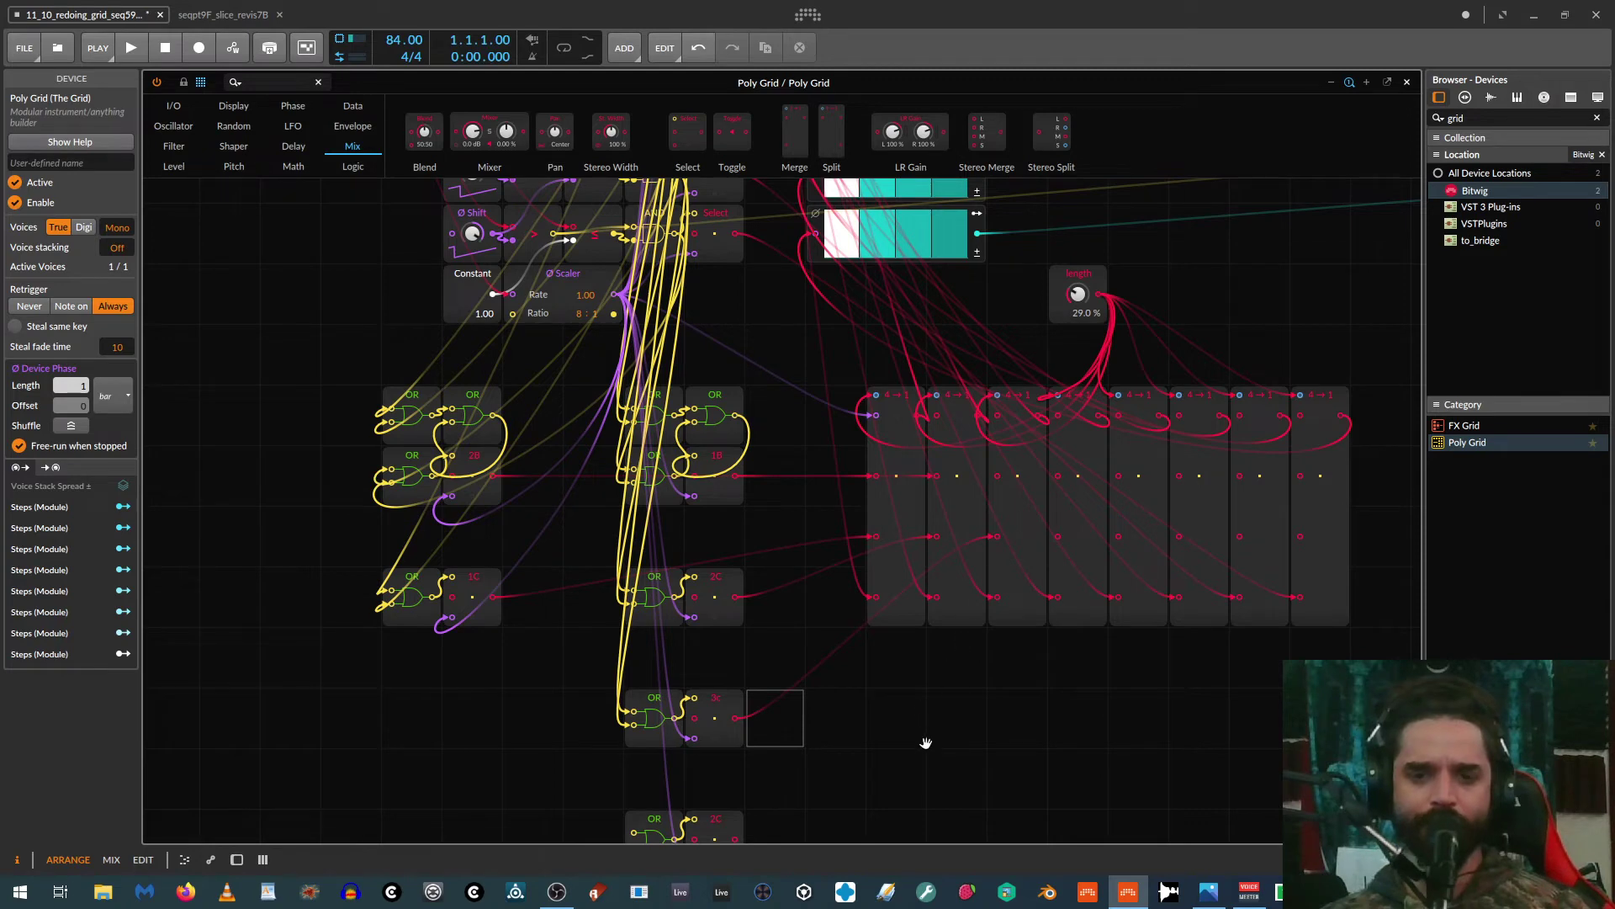
Step: Wire the fourth and eighth rows' AND outputs into the two inputs of the lowest OR gate
drag(926, 743, 902, 613)
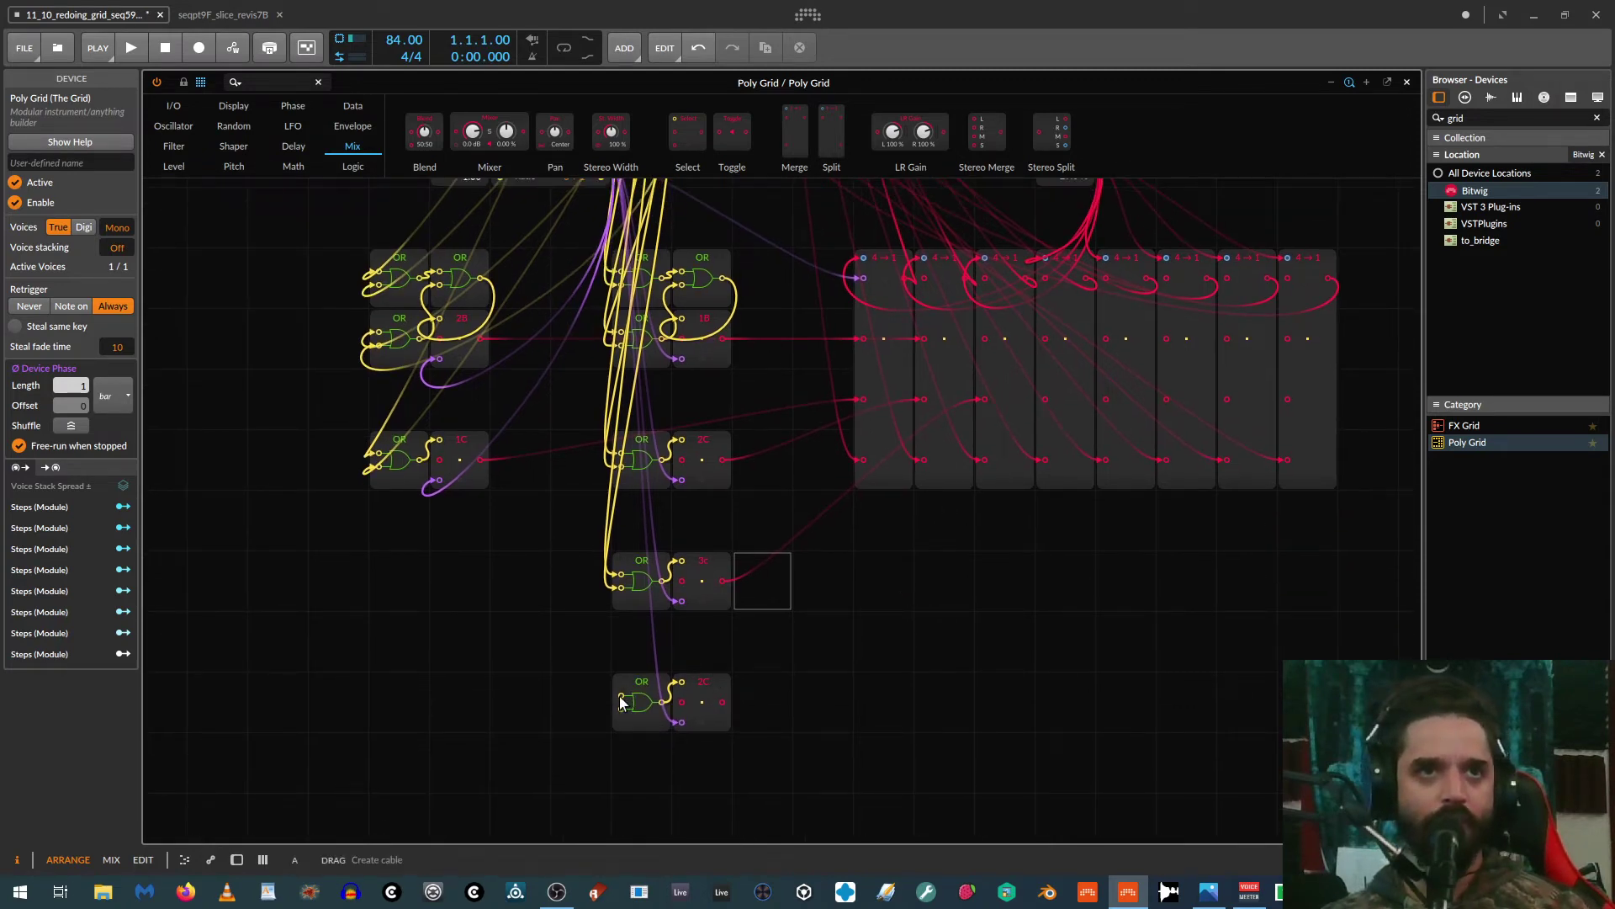
scroll(633, 707, up, 2)
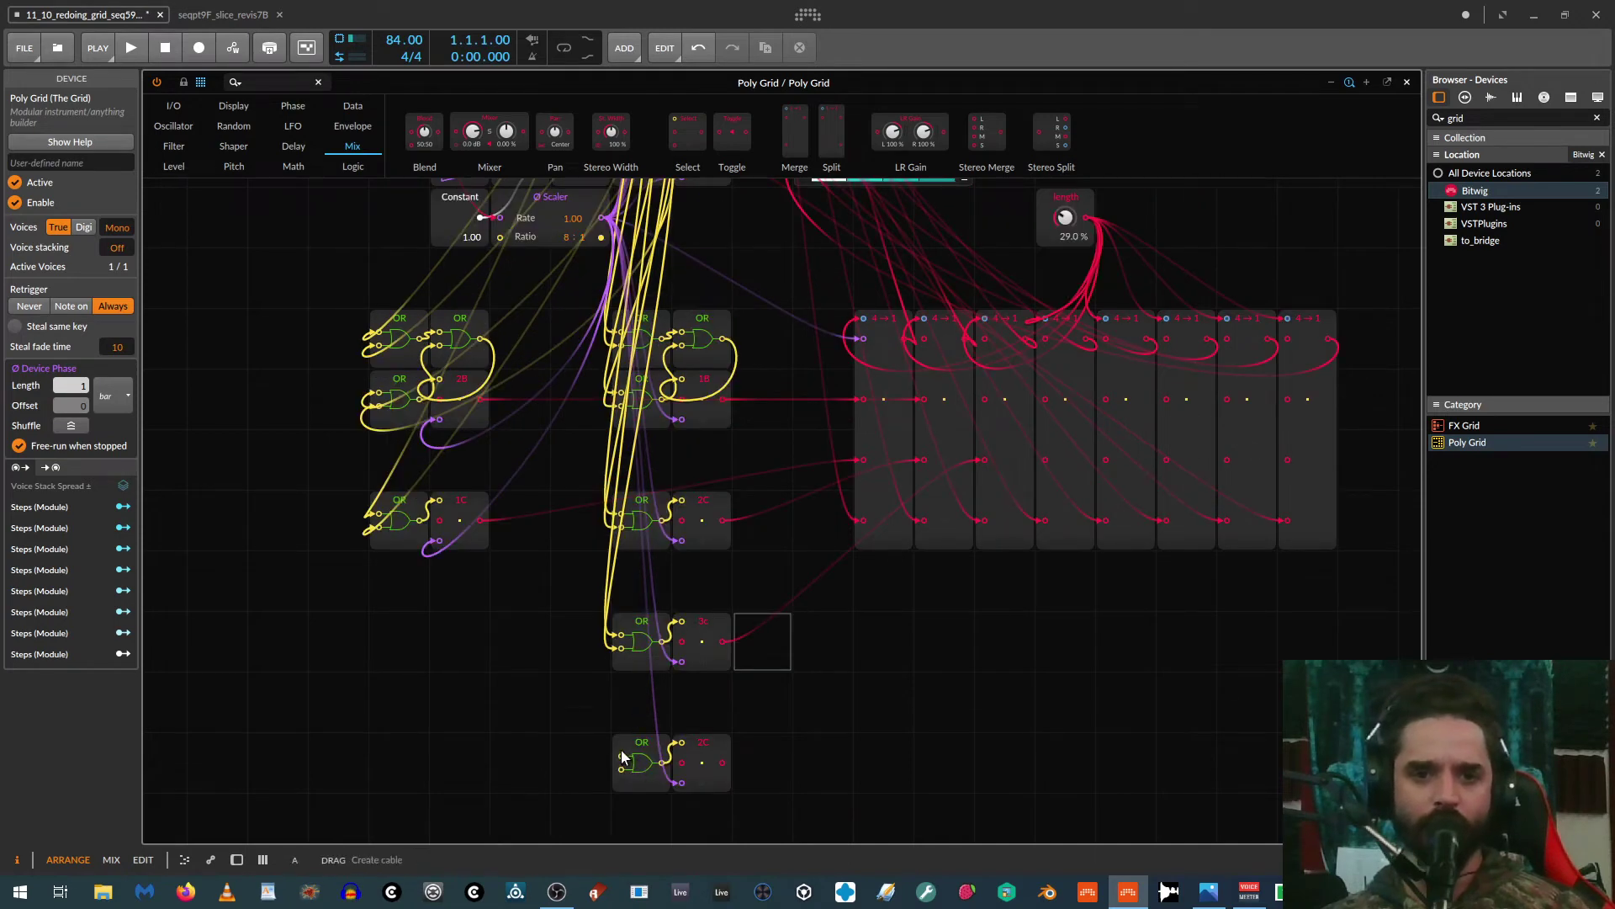
drag(622, 757, 654, 455)
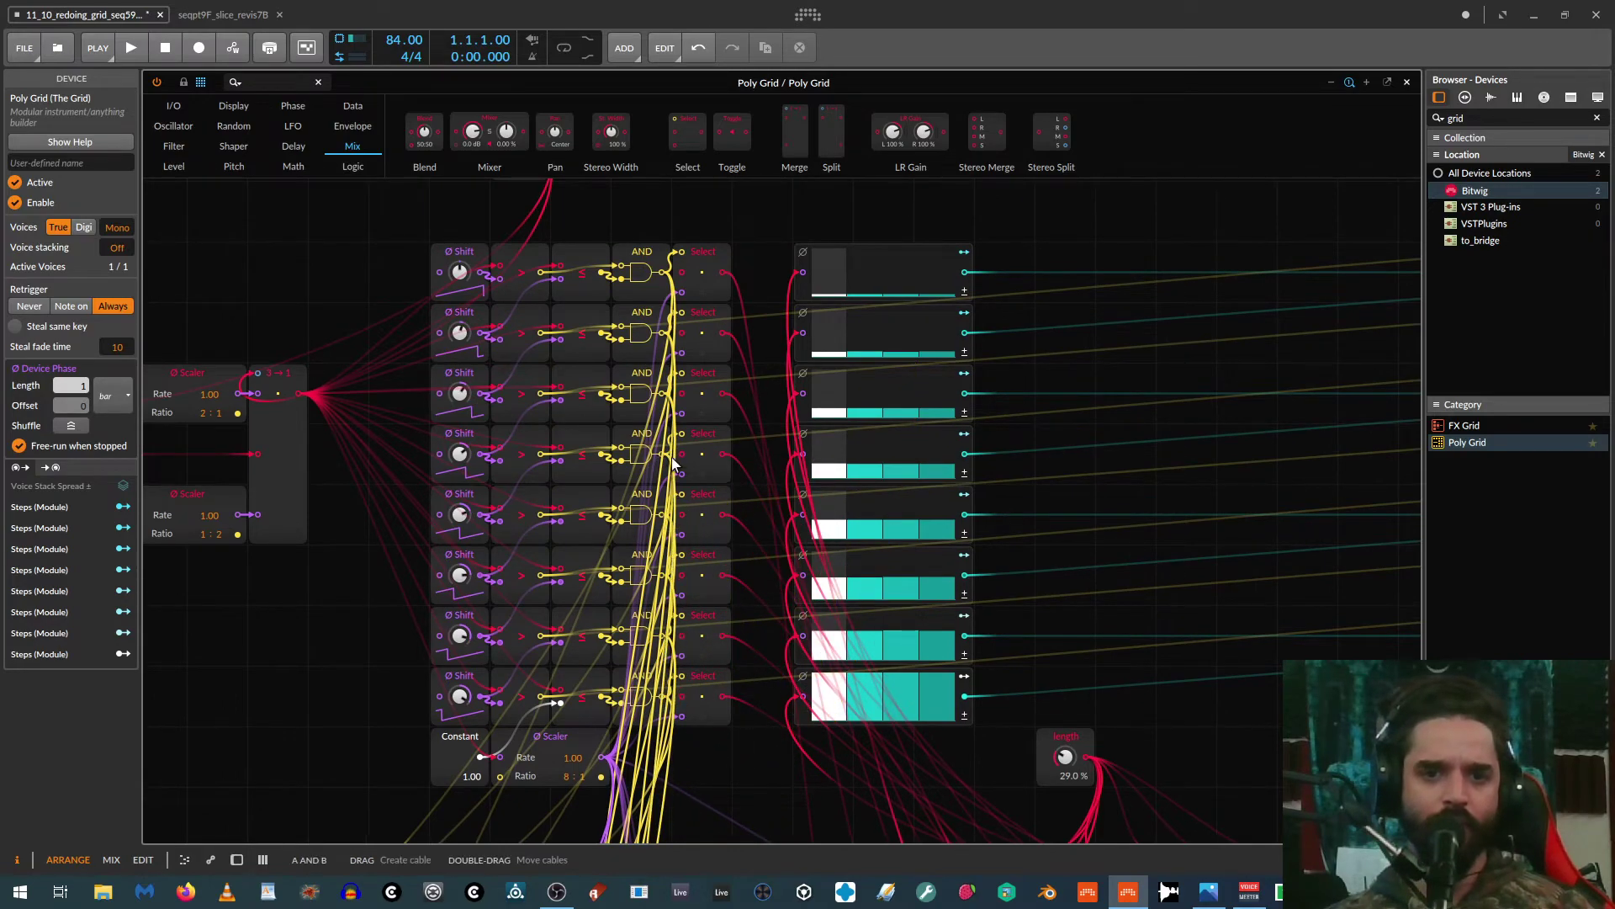
scroll(690, 480, down, 5)
scroll(704, 479, down, 1)
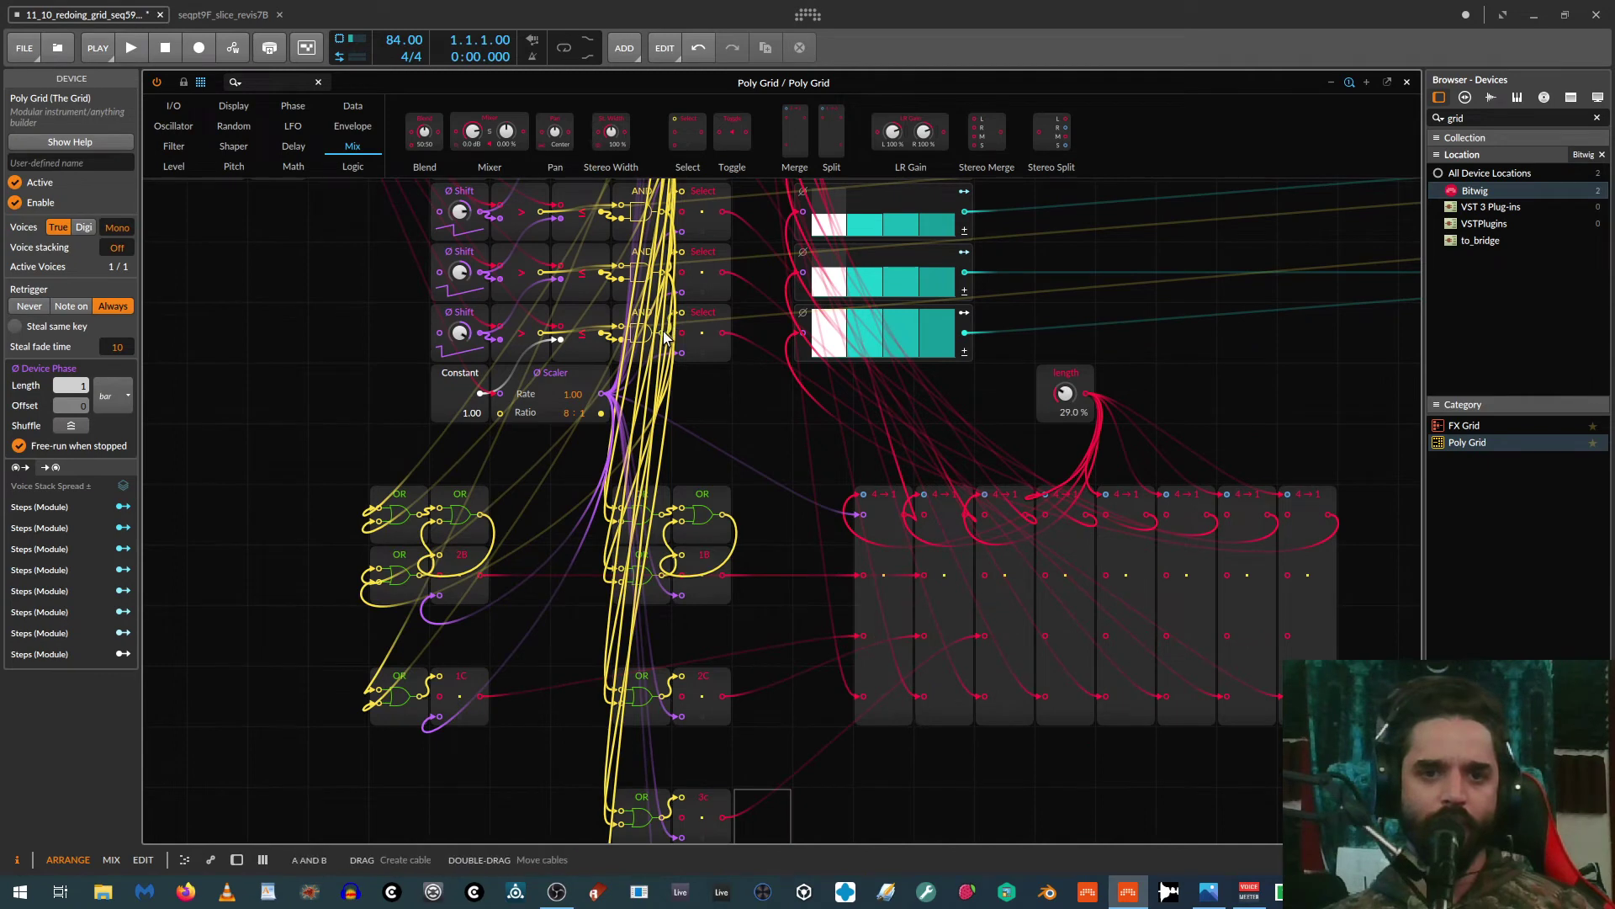
drag(662, 333, 623, 684)
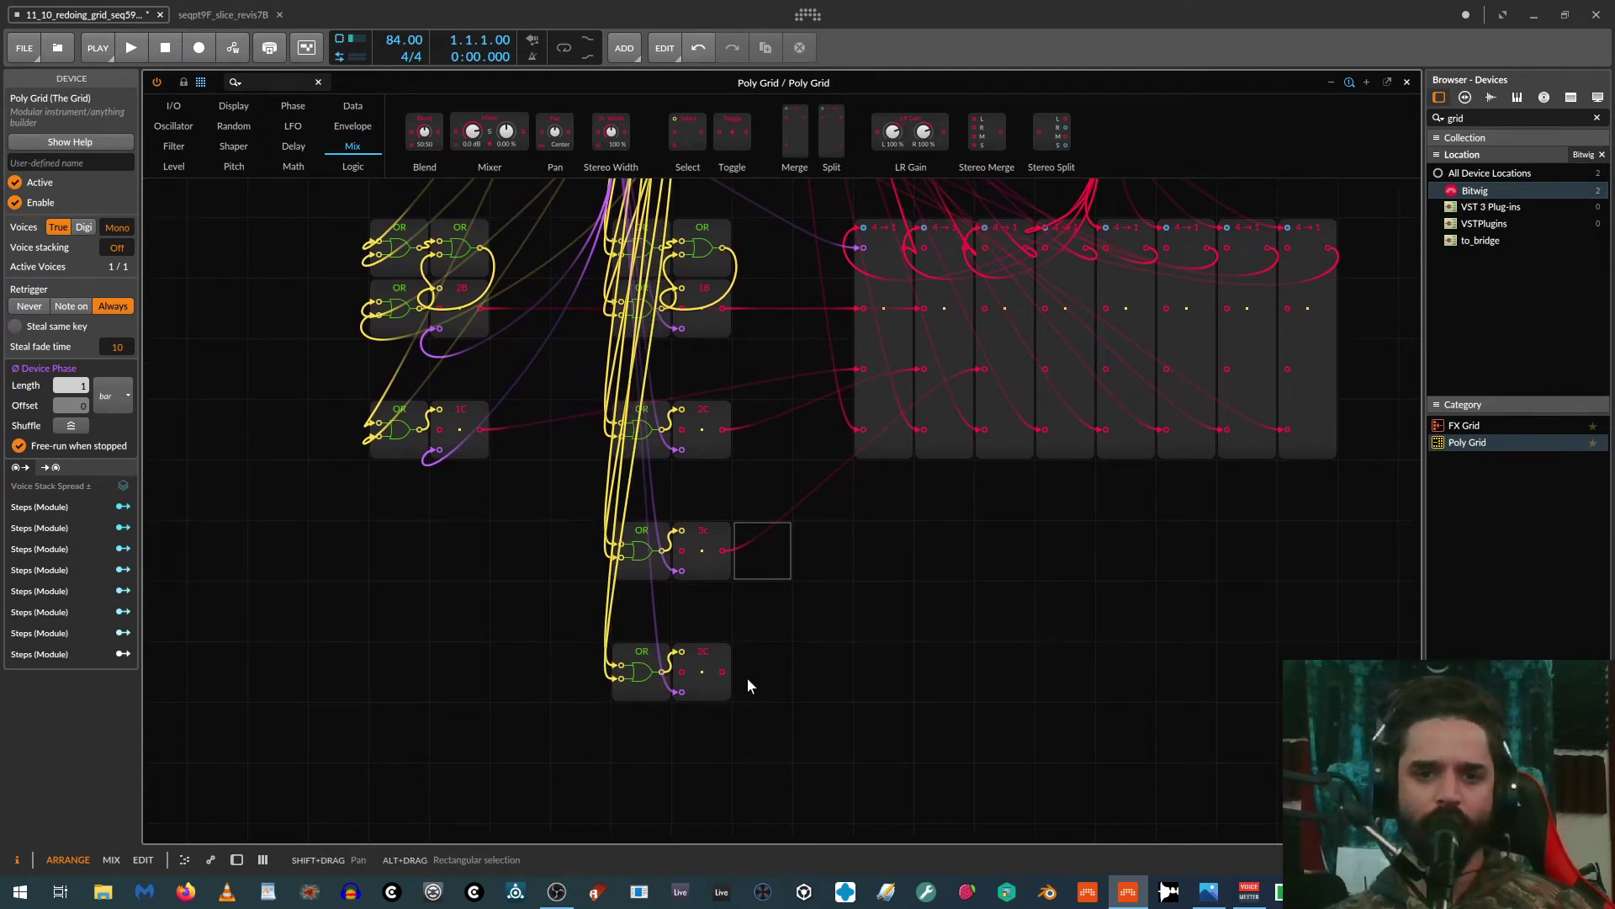
Step: Connect the lowest Select module's output to the fourth Merge module's third signal input and rename the module 4c
scroll(745, 676, up, 1)
drag(722, 739, 1048, 430)
click(710, 712)
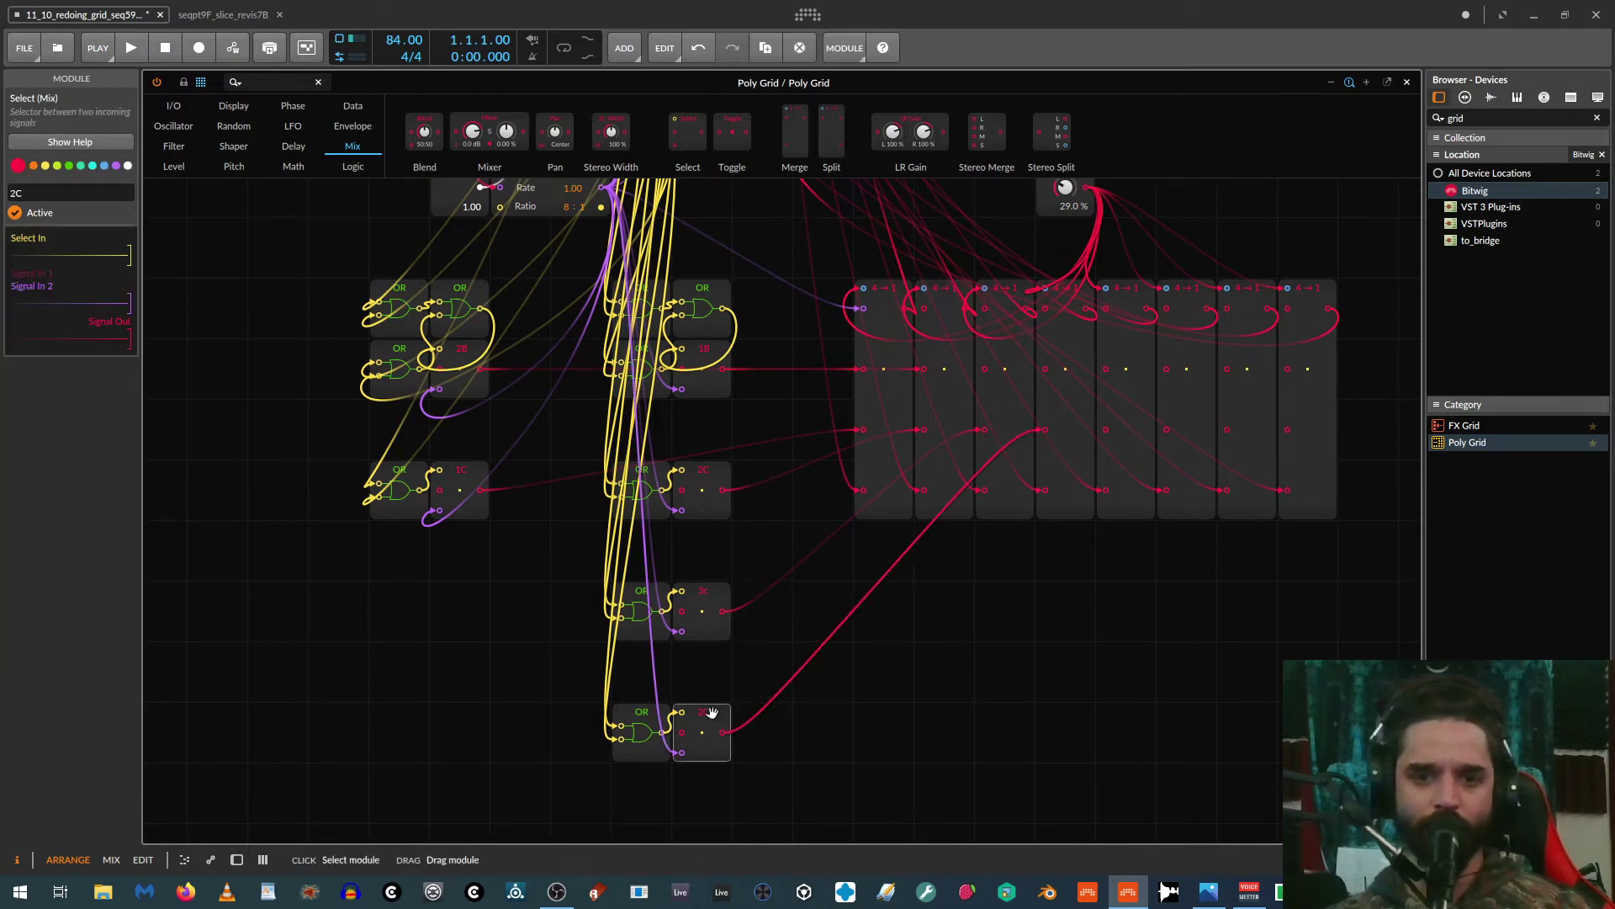
click(12, 193)
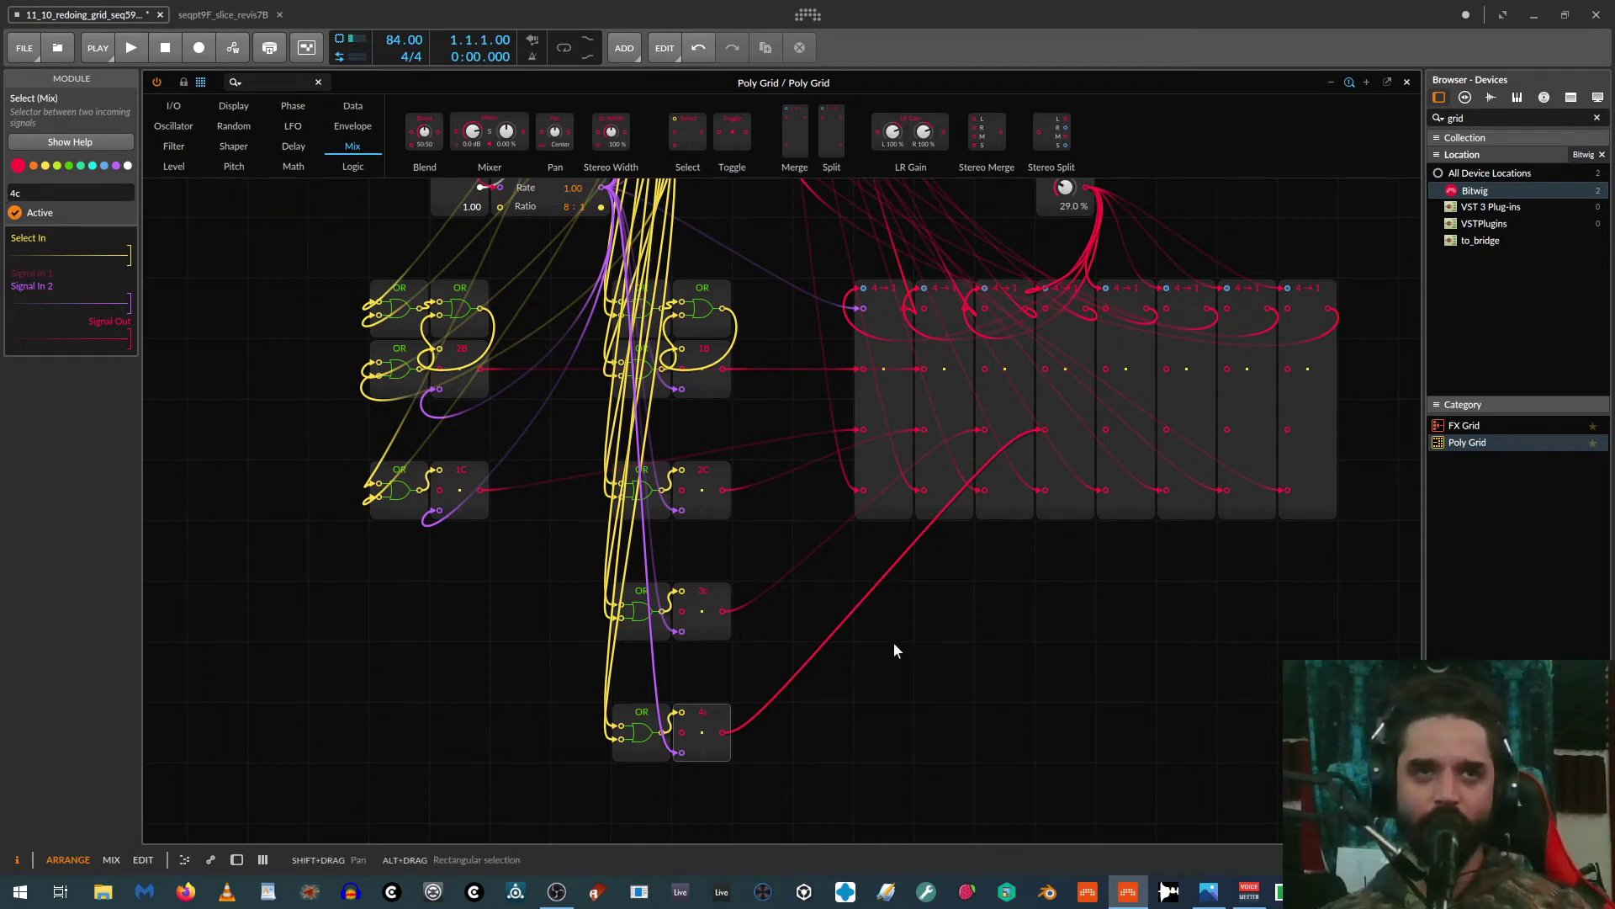
Step: Raise the length knob to 59.5 % and on to 100 % to test how the step rows respond
drag(1057, 669, 655, 767)
drag(816, 696, 1021, 898)
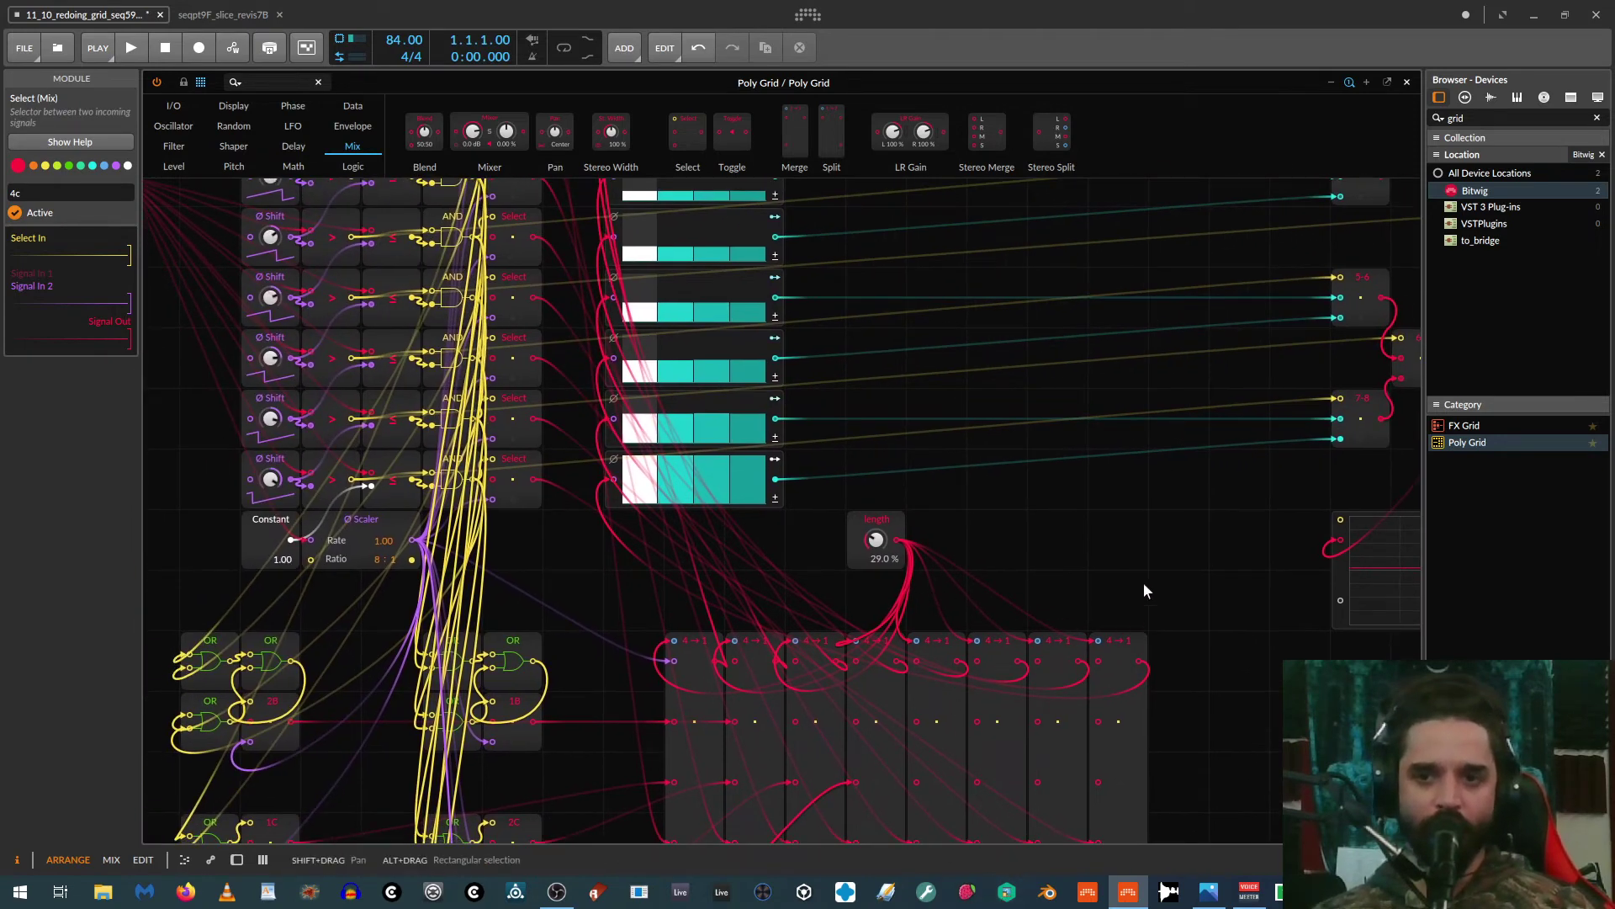
drag(1230, 501, 963, 674)
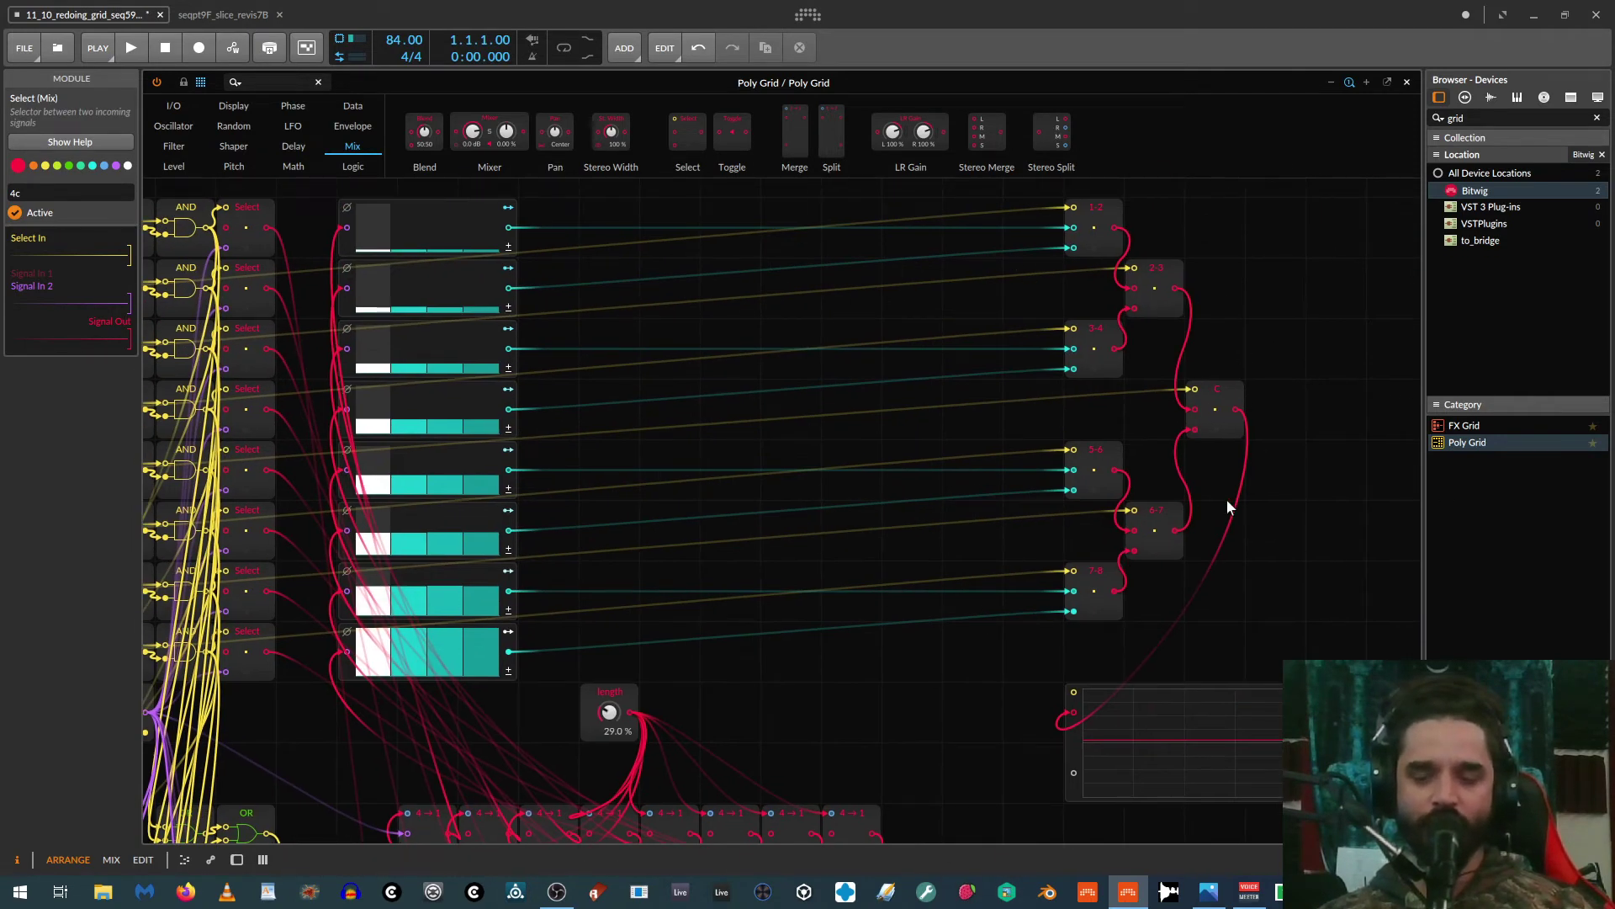
drag(811, 638, 1119, 751)
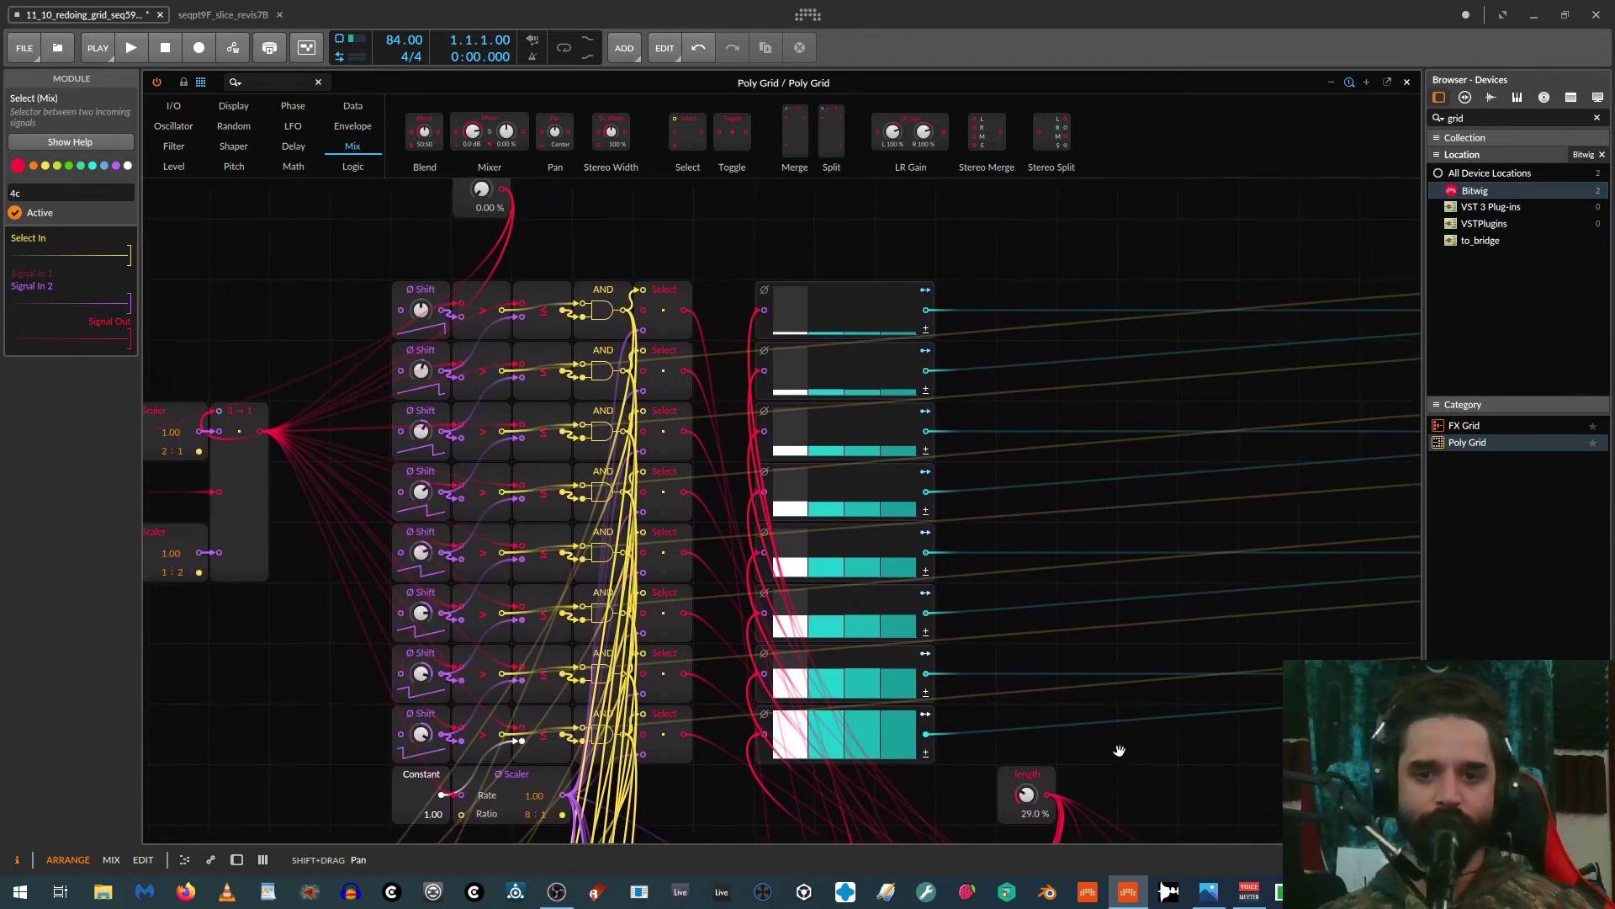
scroll(1103, 752, down, 1)
scroll(1103, 752, up, 1)
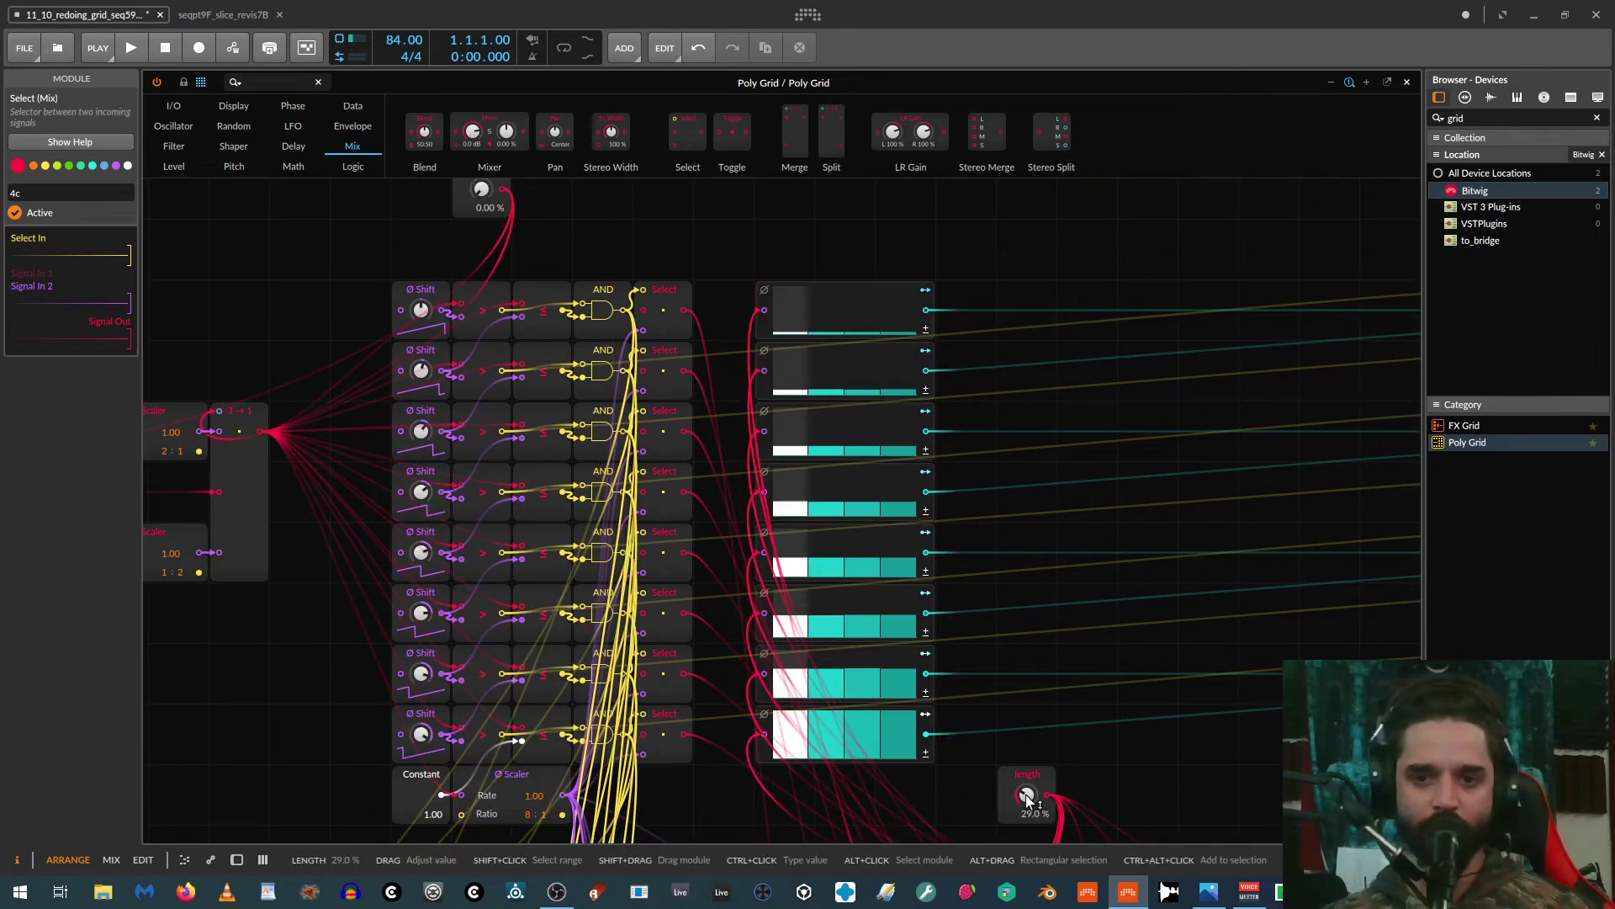
drag(1027, 798, 1028, 729)
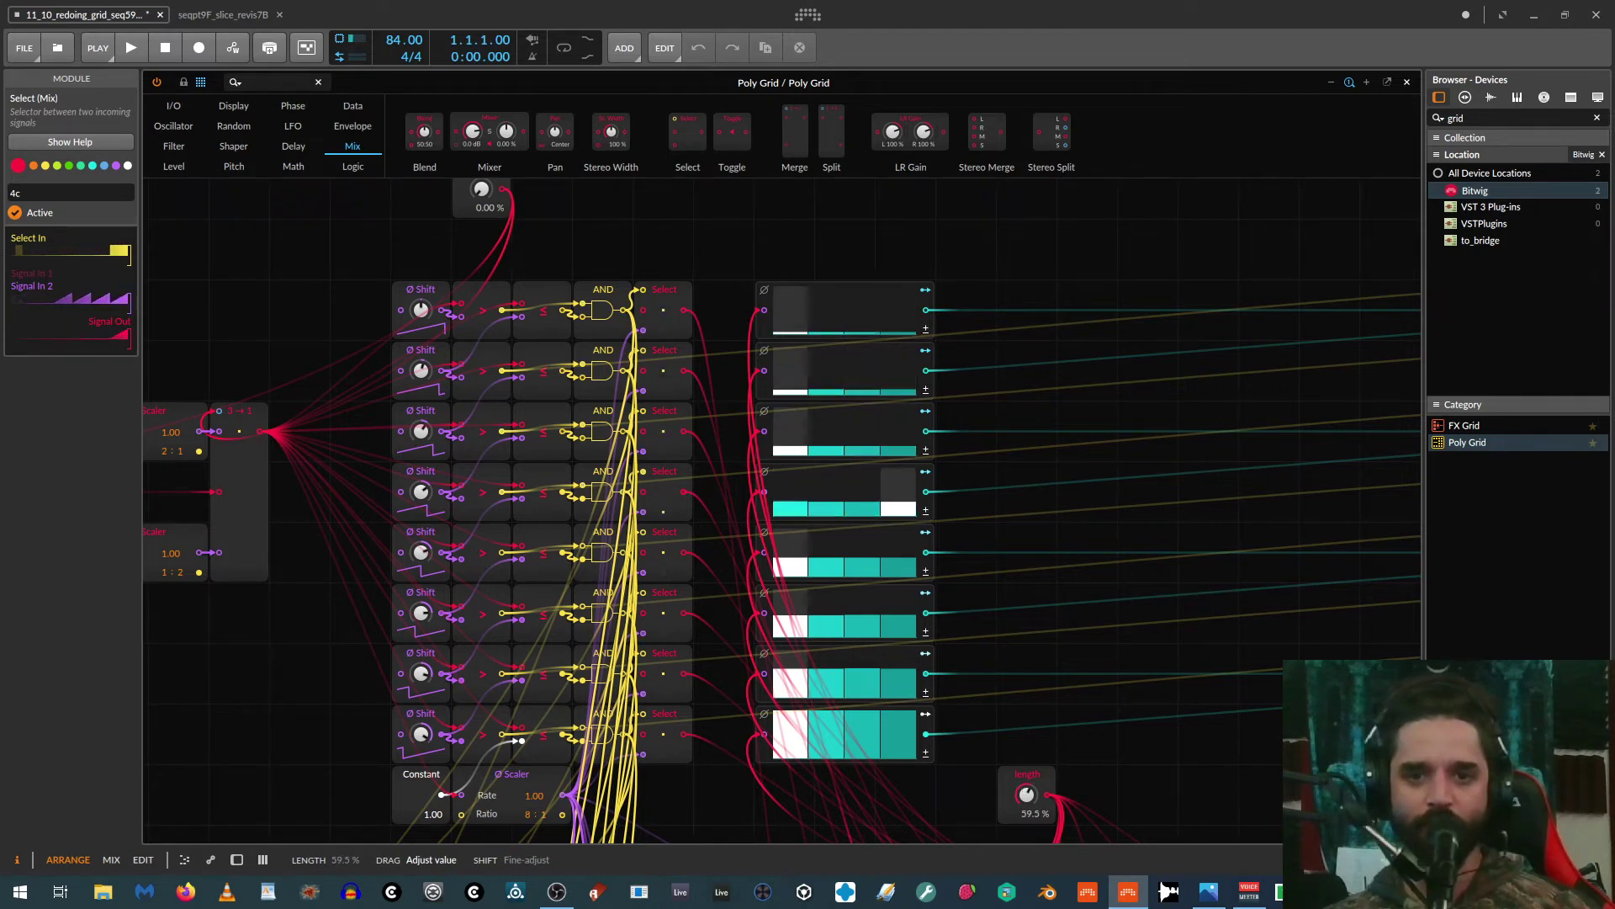
drag(1027, 795, 1028, 698)
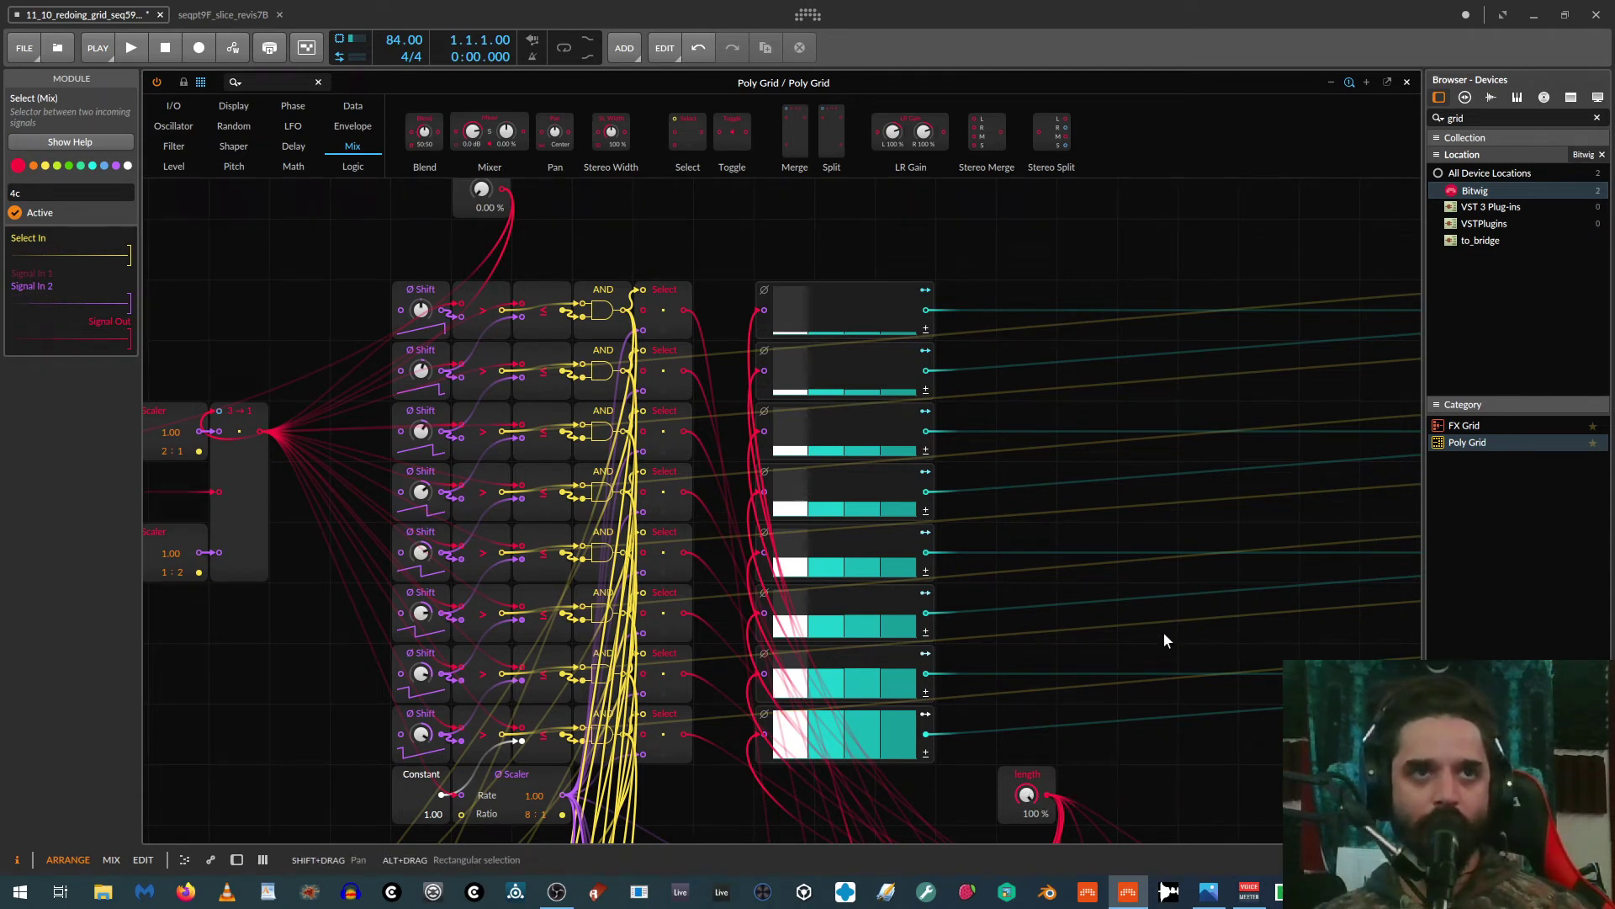
drag(1161, 571, 1124, 373)
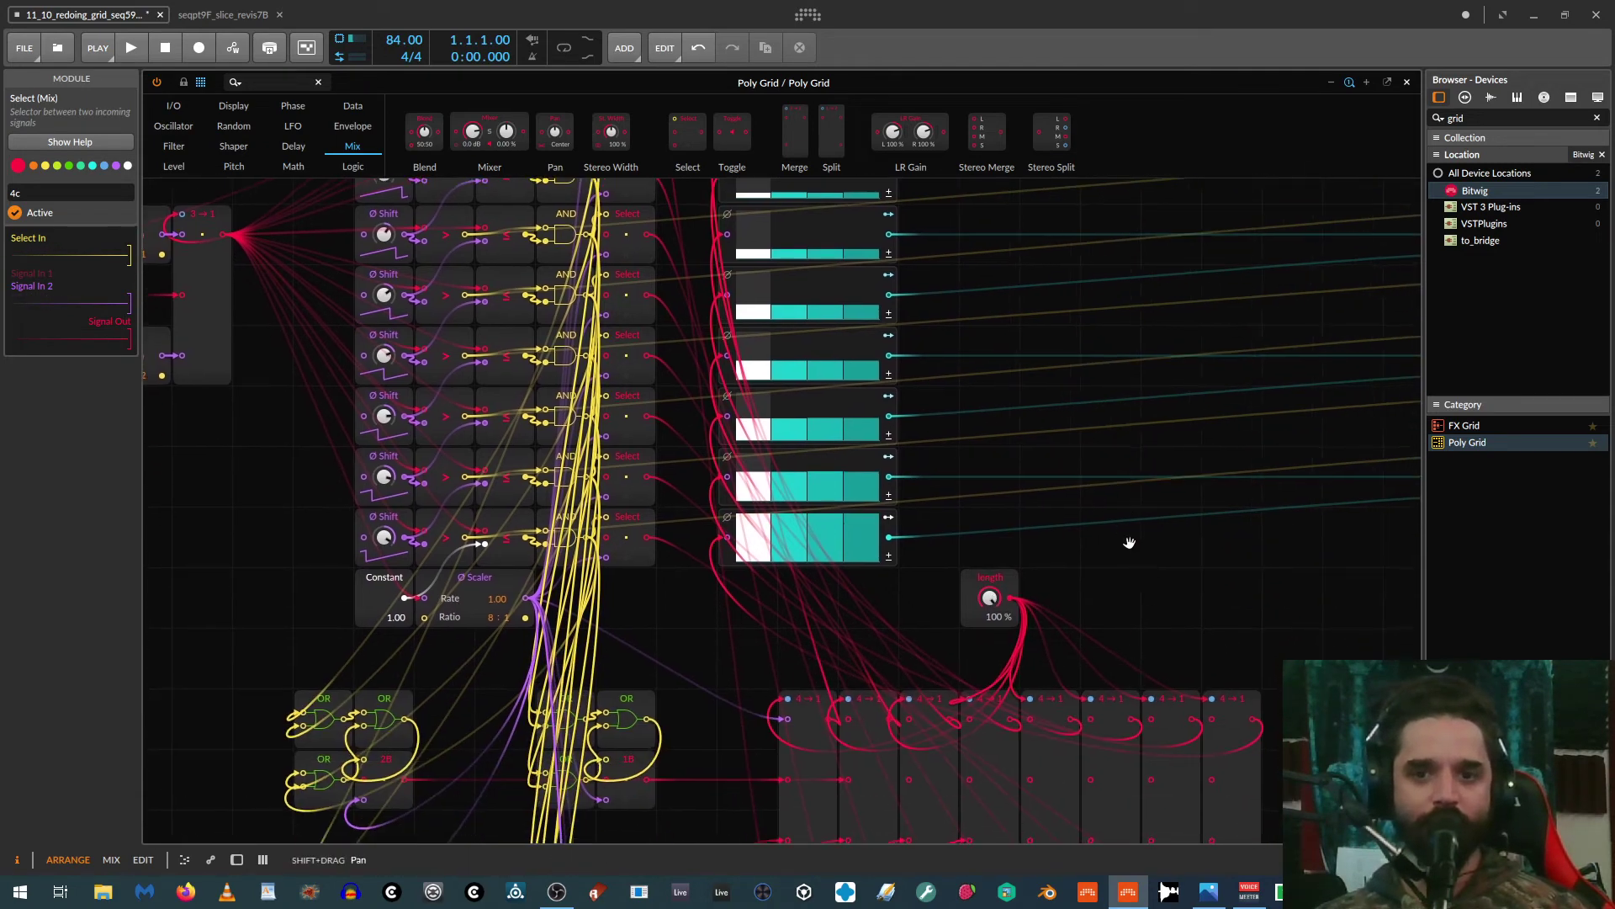
drag(1129, 543, 1005, 342)
drag(1085, 631, 773, 864)
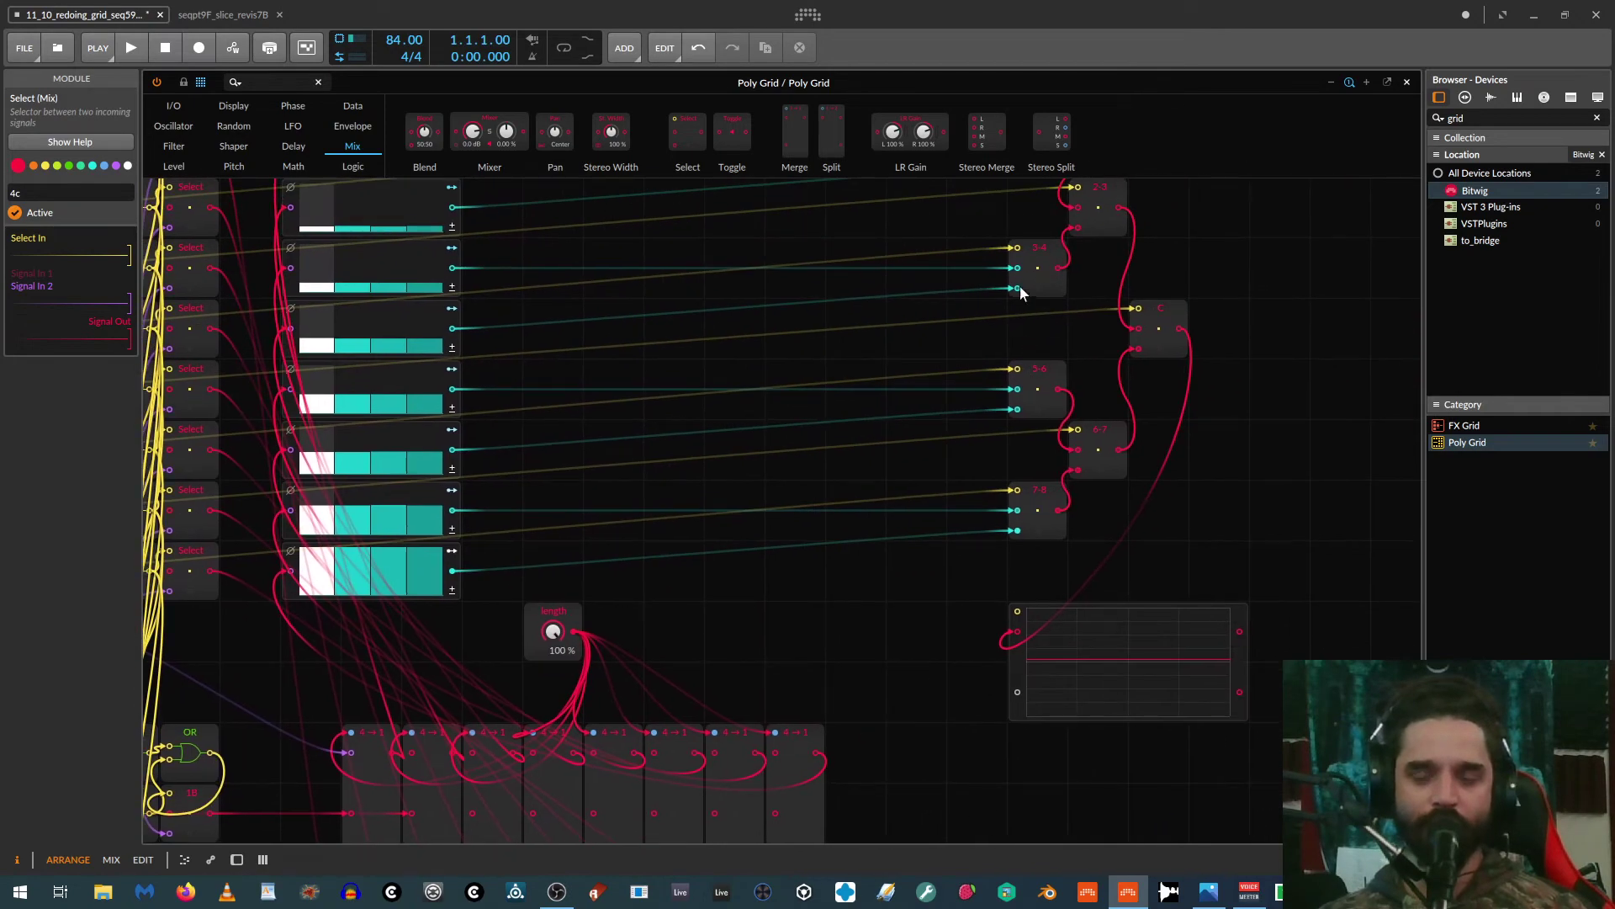
Step: Move the Oscilloscope farther right to clear space beyond the final Select module
scroll(1001, 387, down, 3)
scroll(988, 482, up, 6)
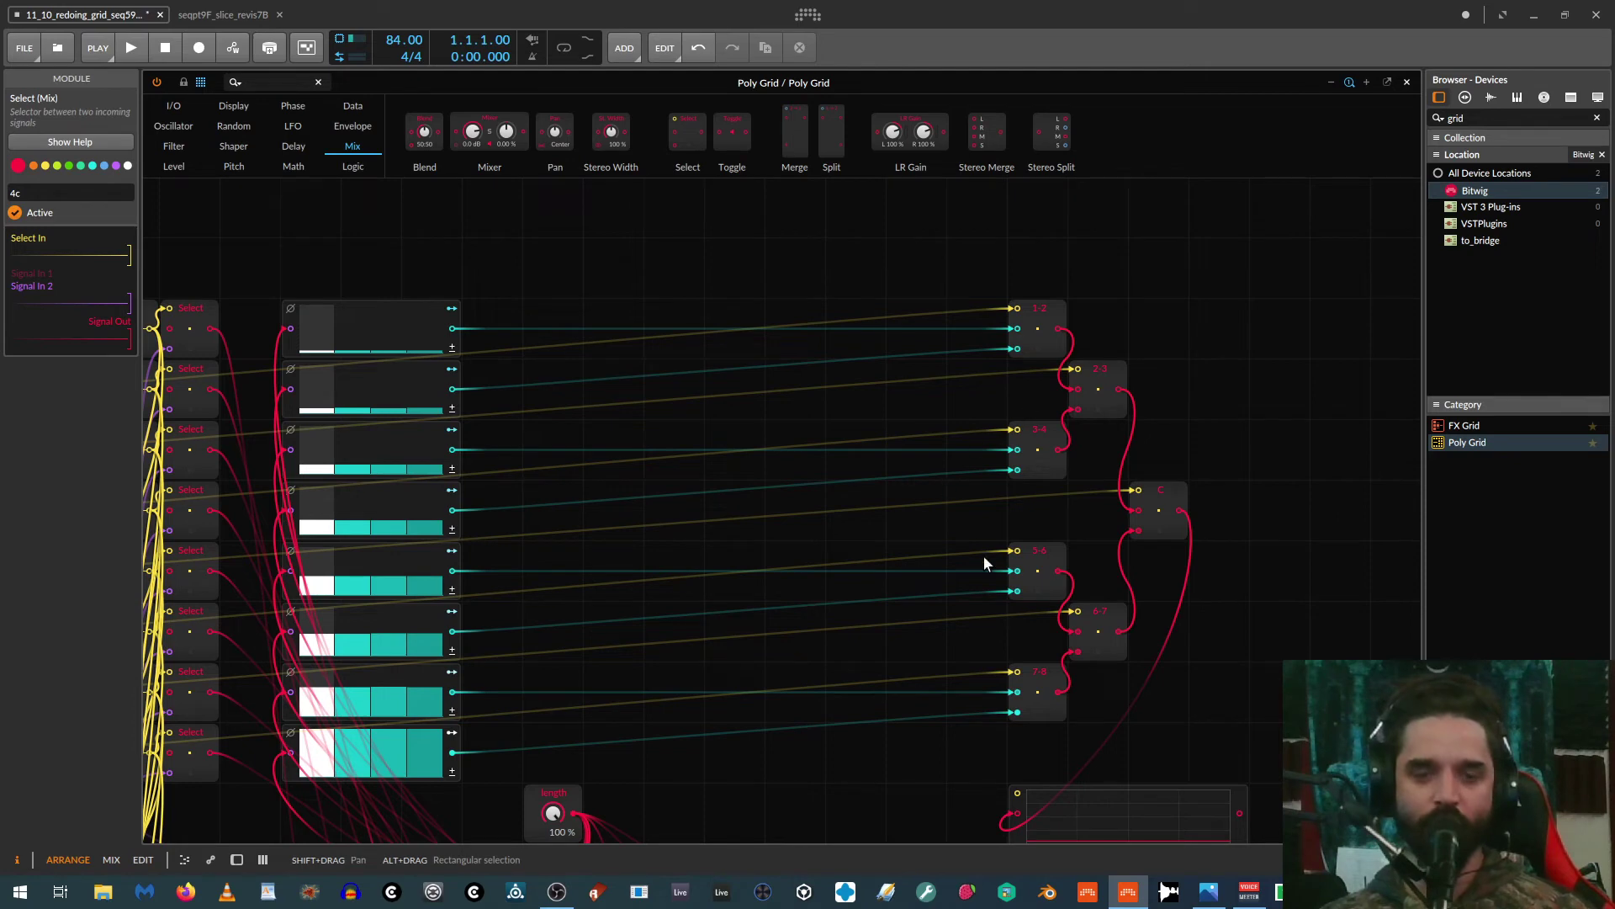
scroll(982, 552, down, 3)
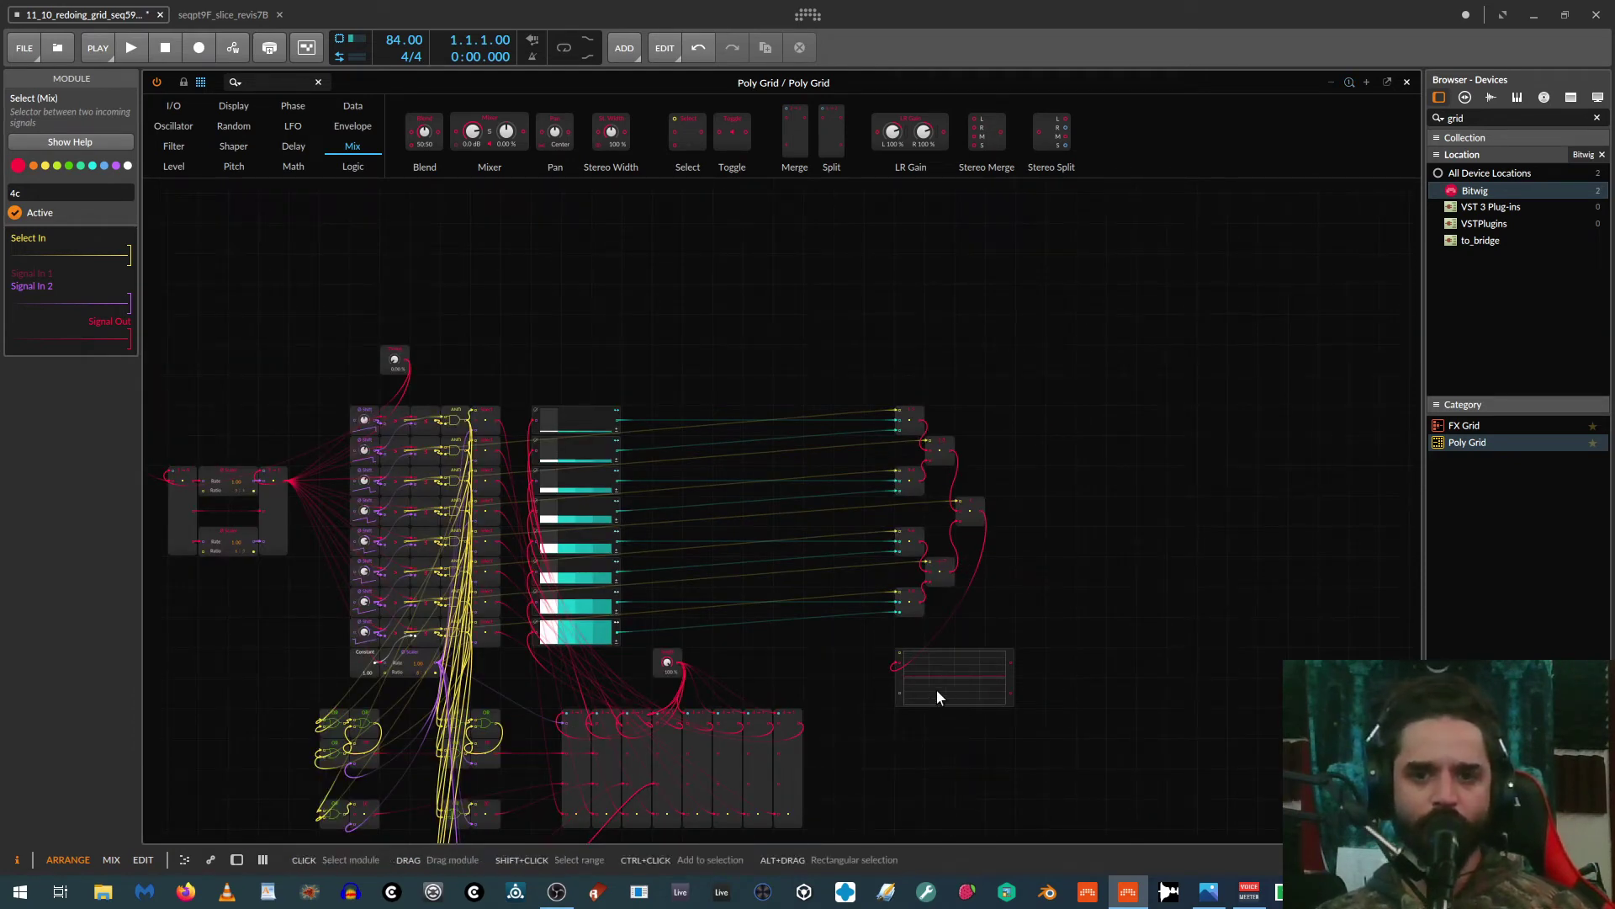
drag(897, 686, 1139, 655)
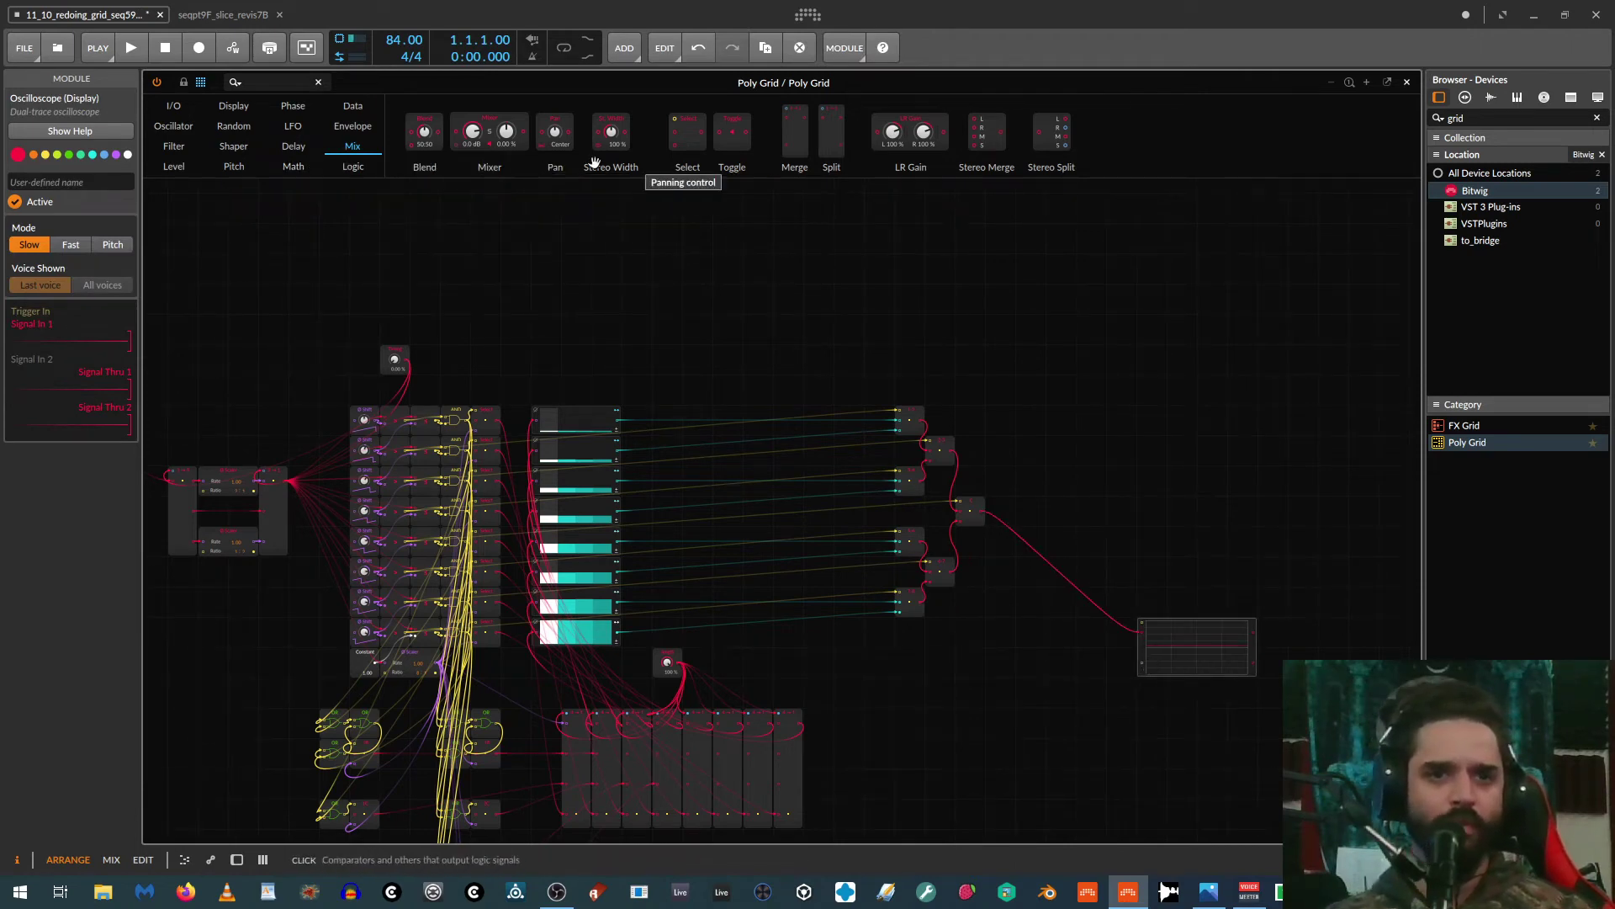
Step: Add a Merge module between the final Select and the Oscilloscope, with 4 in ports and Nearest interpolation
drag(786, 135, 1060, 554)
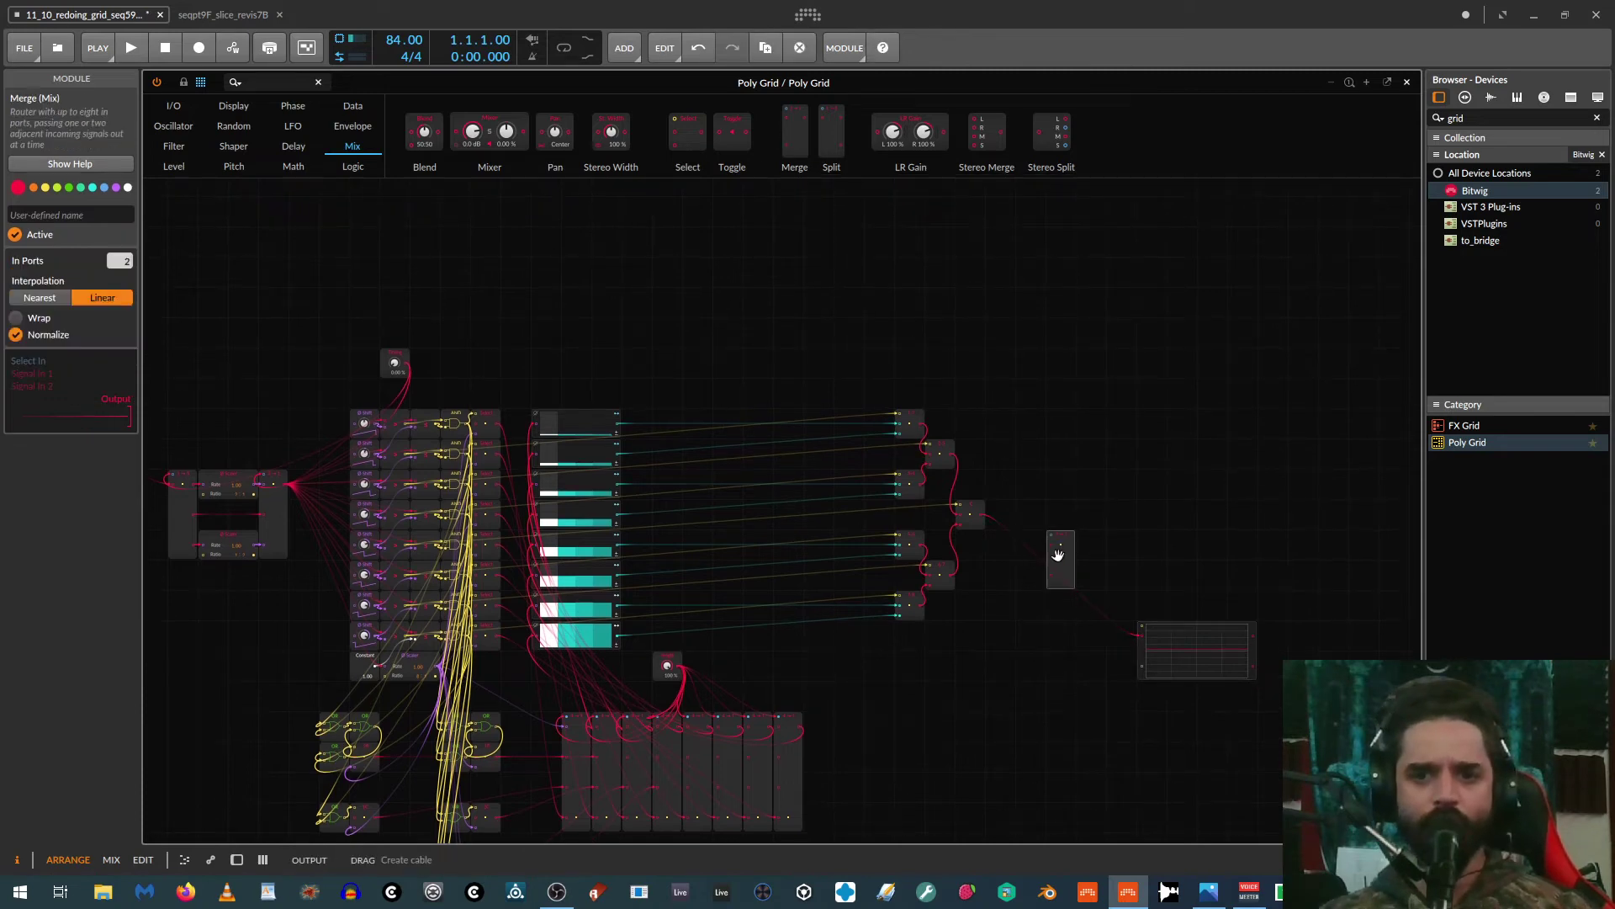
drag(118, 262, 118, 238)
click(42, 300)
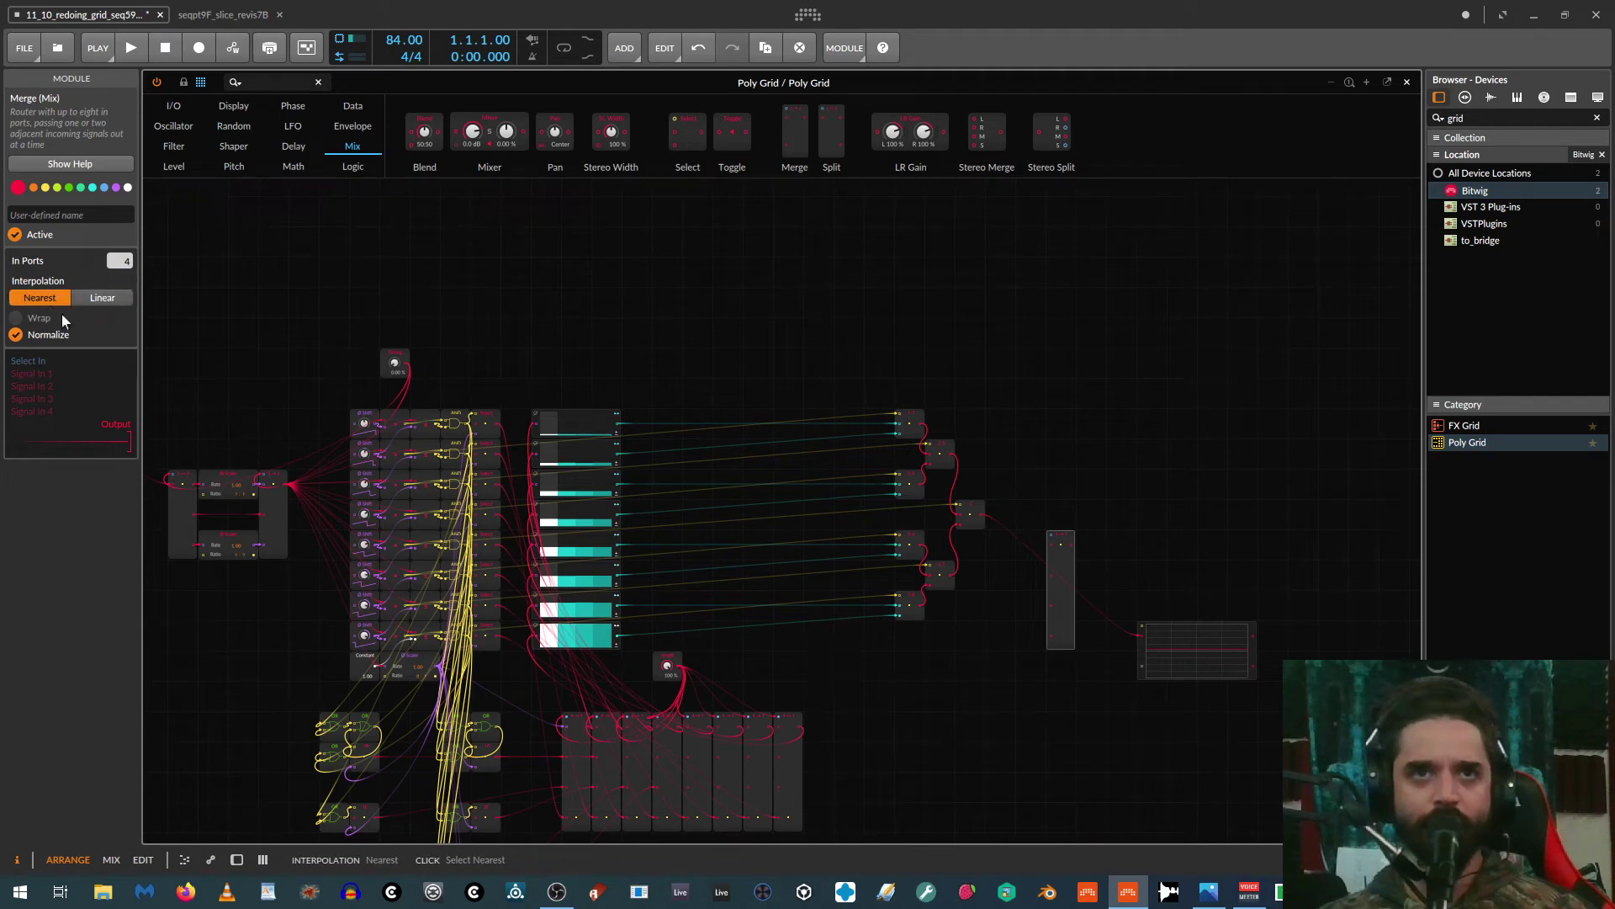
Step: Connect the length knob's output to the new four-port Merge module's select input
scroll(830, 642, up, 5)
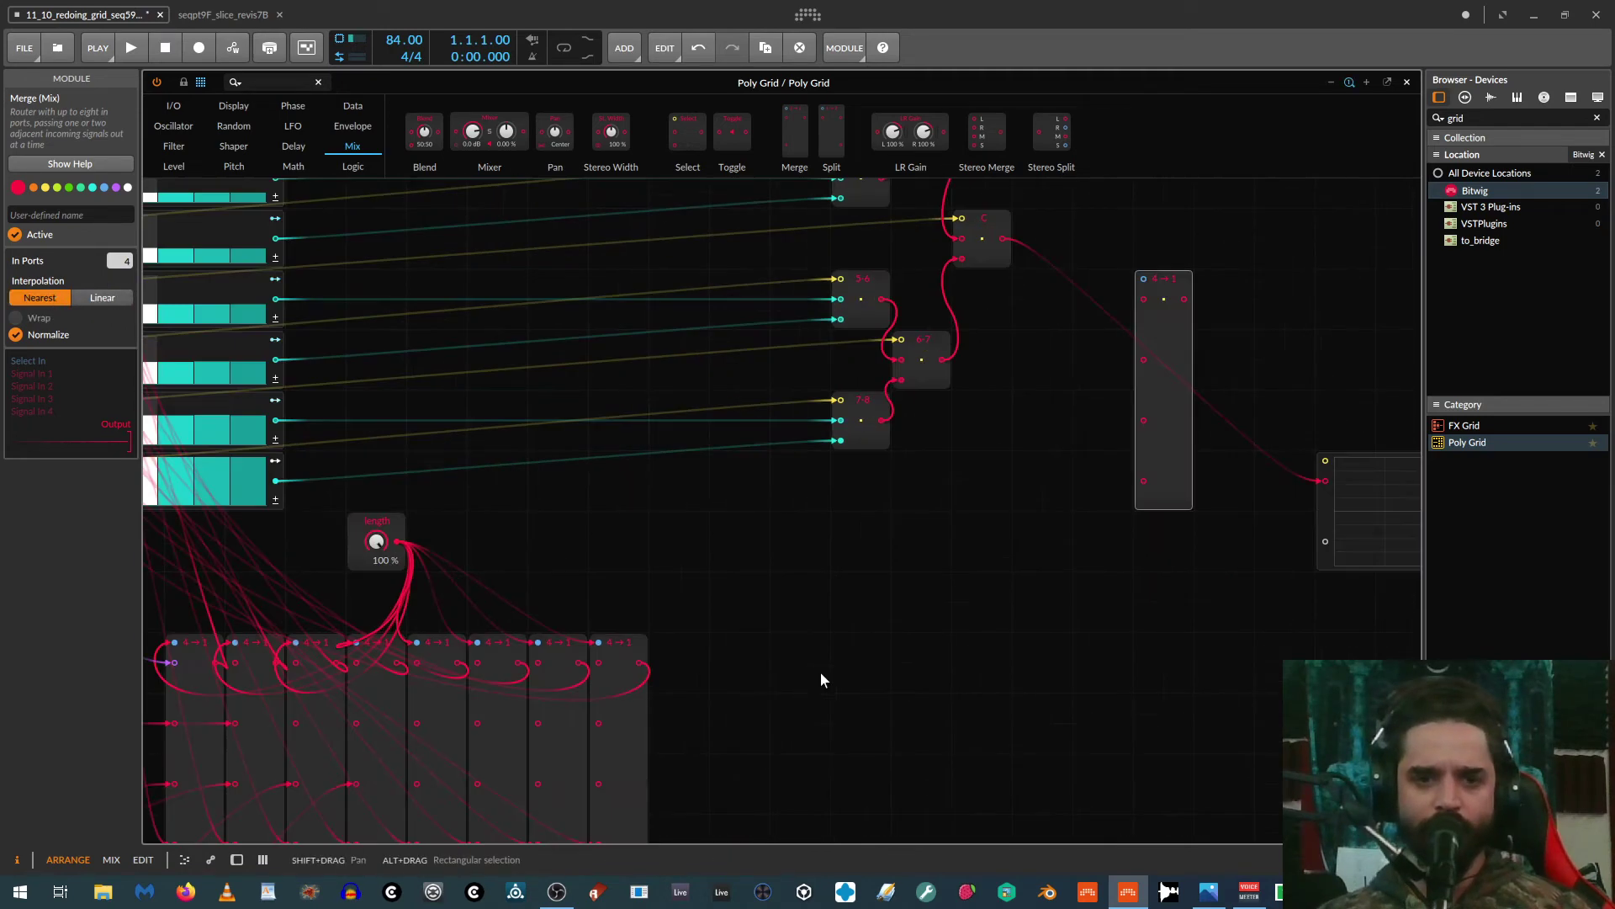
drag(1143, 278, 398, 542)
scroll(969, 523, up, 4)
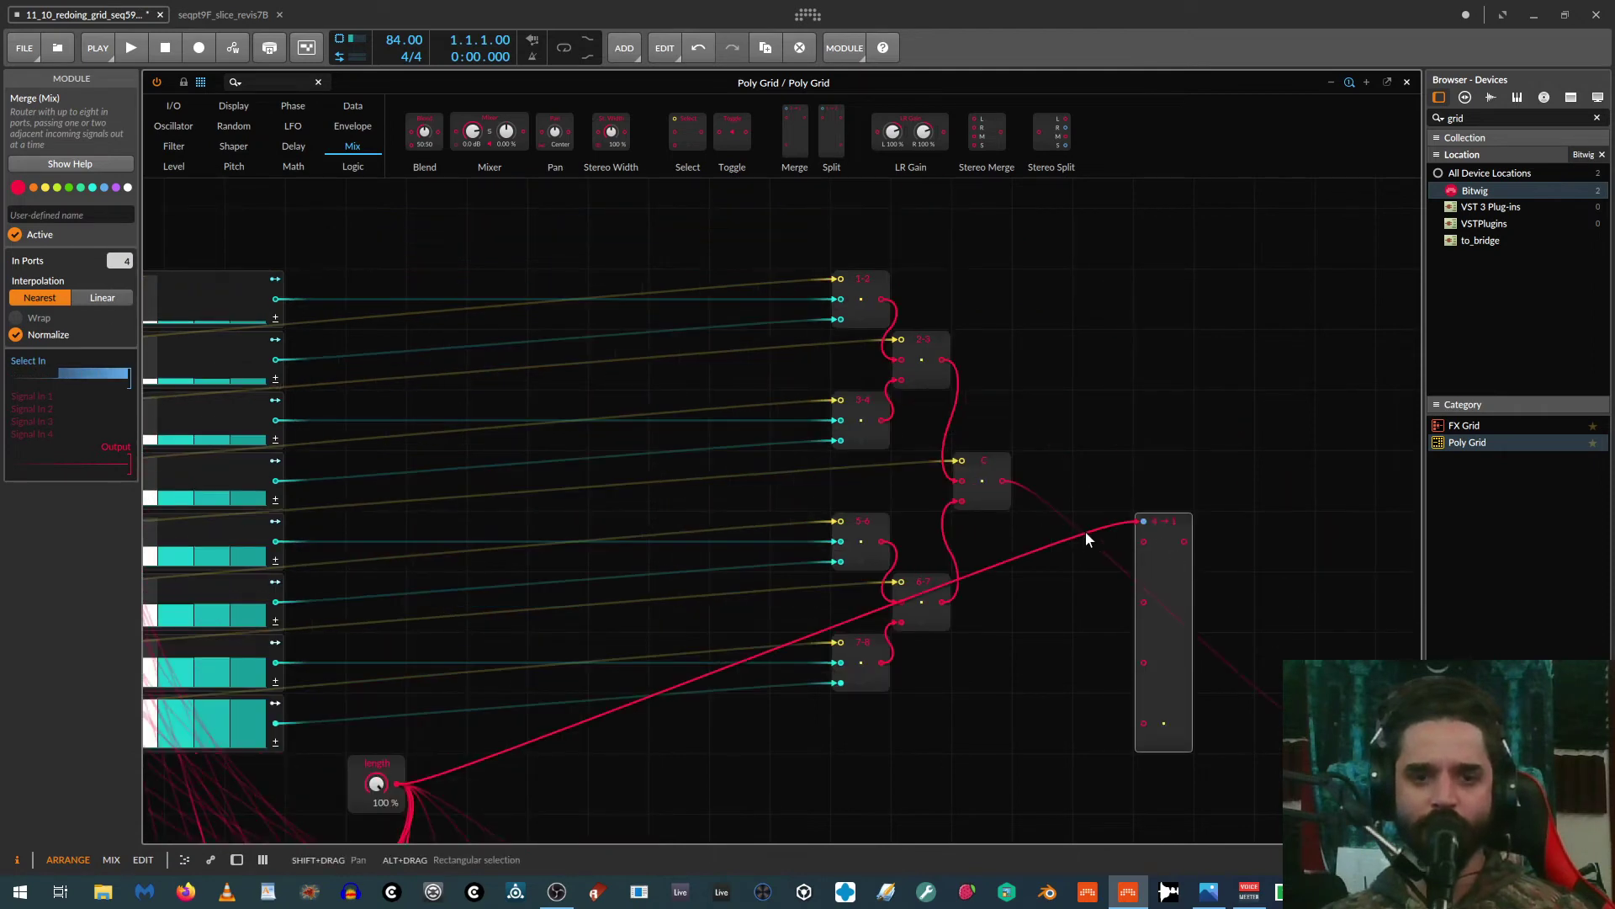
Step: Wire the top step row's output and the 1-2 module's output into the new Merge's first and second signal inputs
drag(1174, 581, 269, 310)
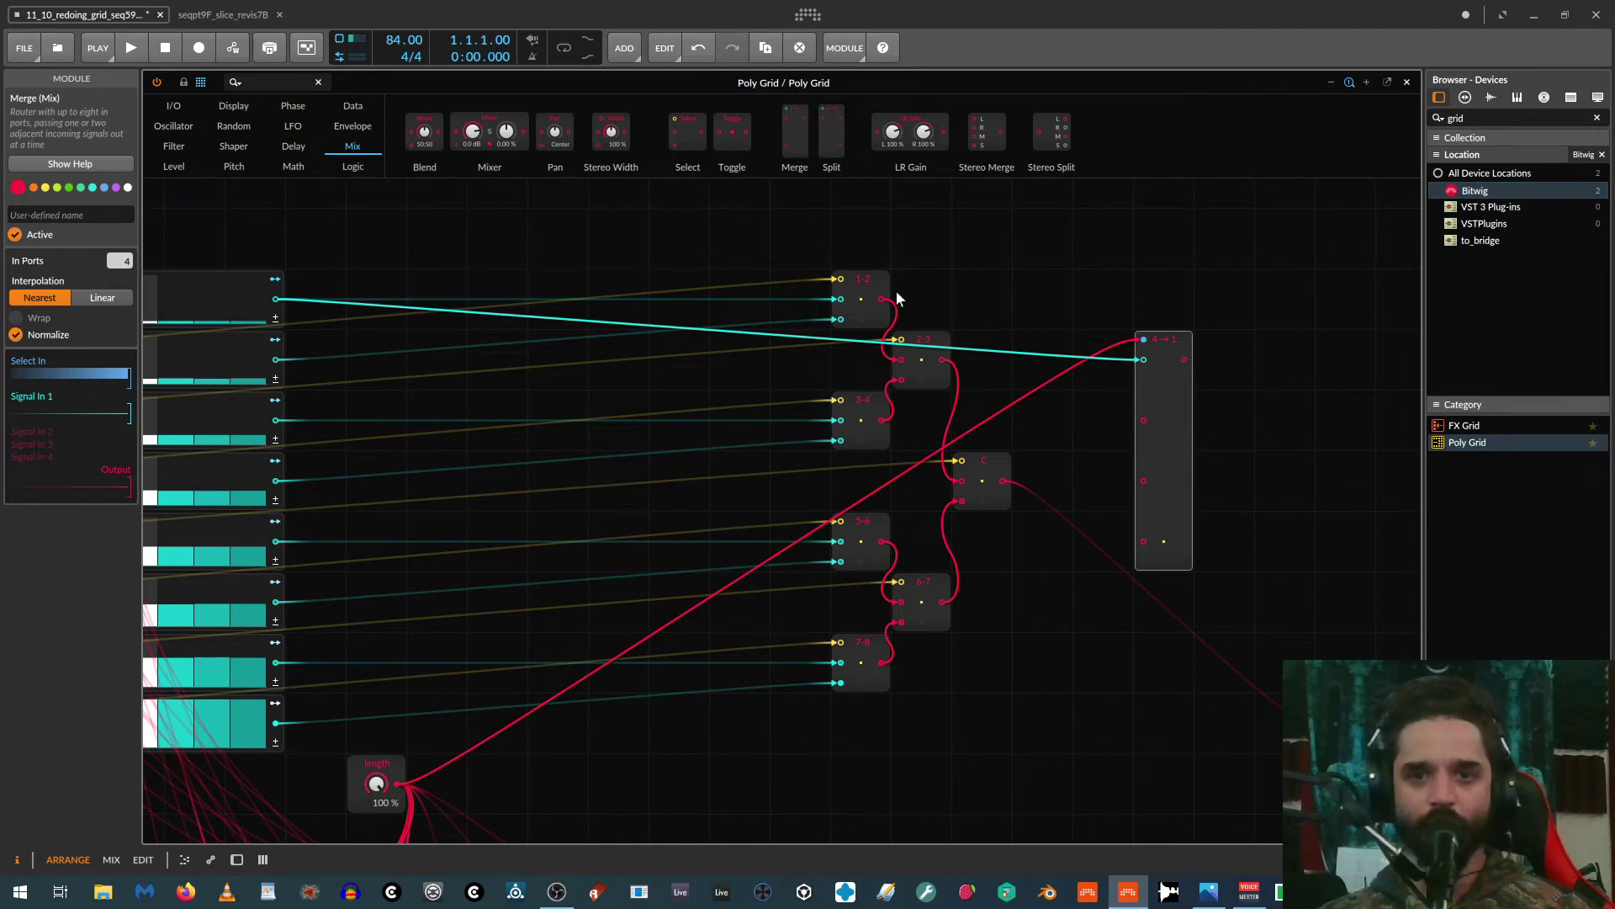
drag(882, 297, 1143, 419)
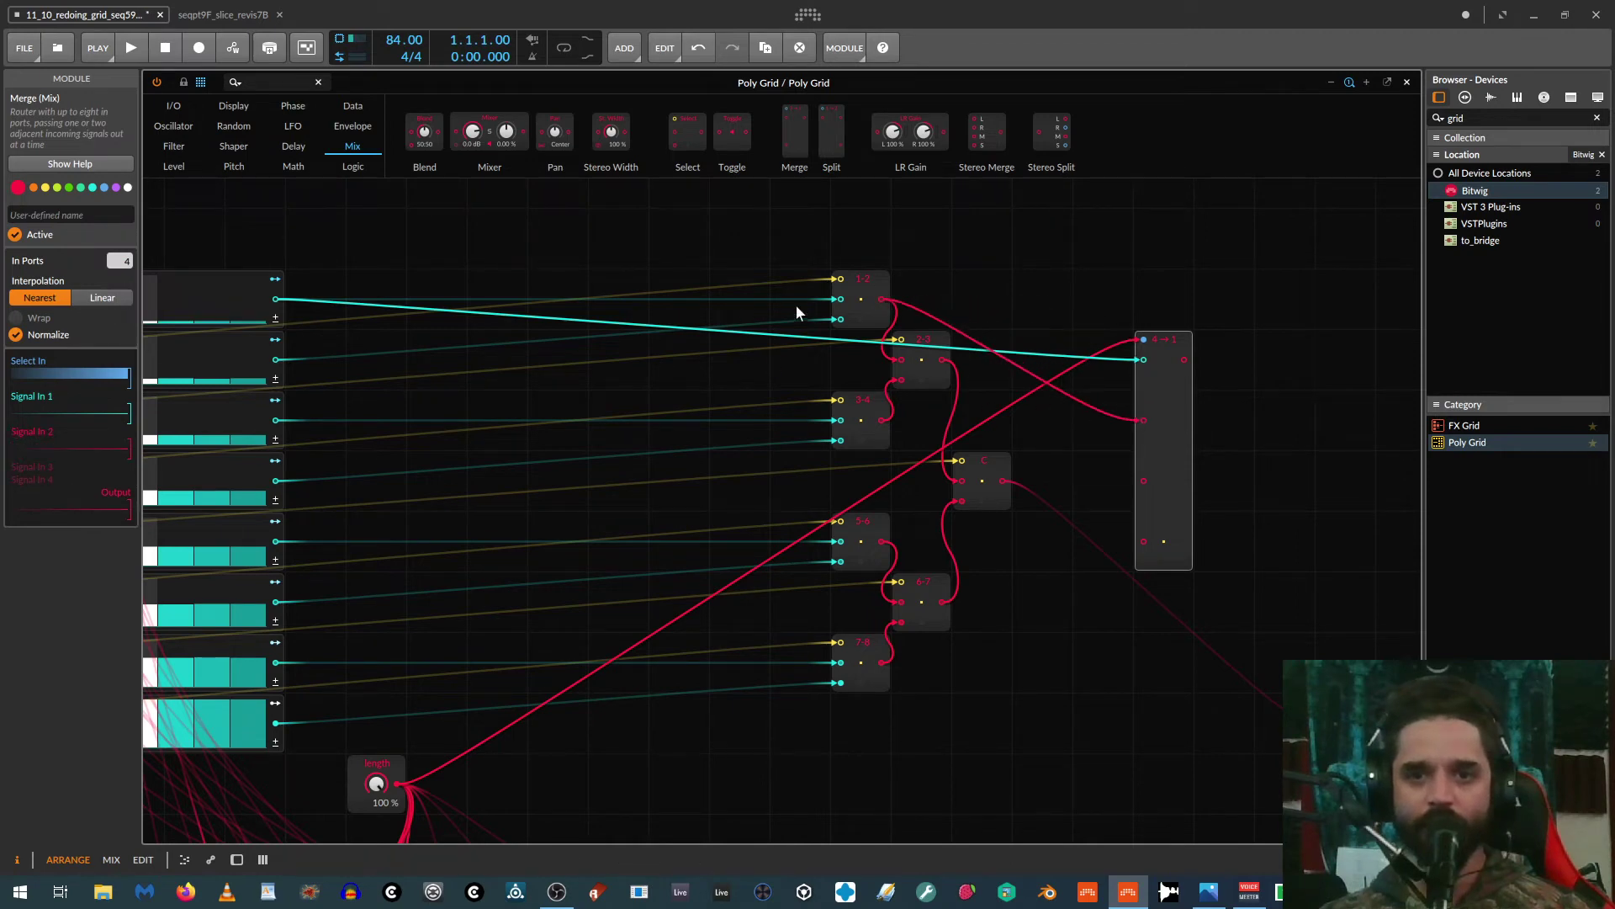
Step: Wire the output of the OR gate above the 2B Select into the select inputs of modules 1-2 and 3-4
click(860, 277)
drag(674, 439, 769, 448)
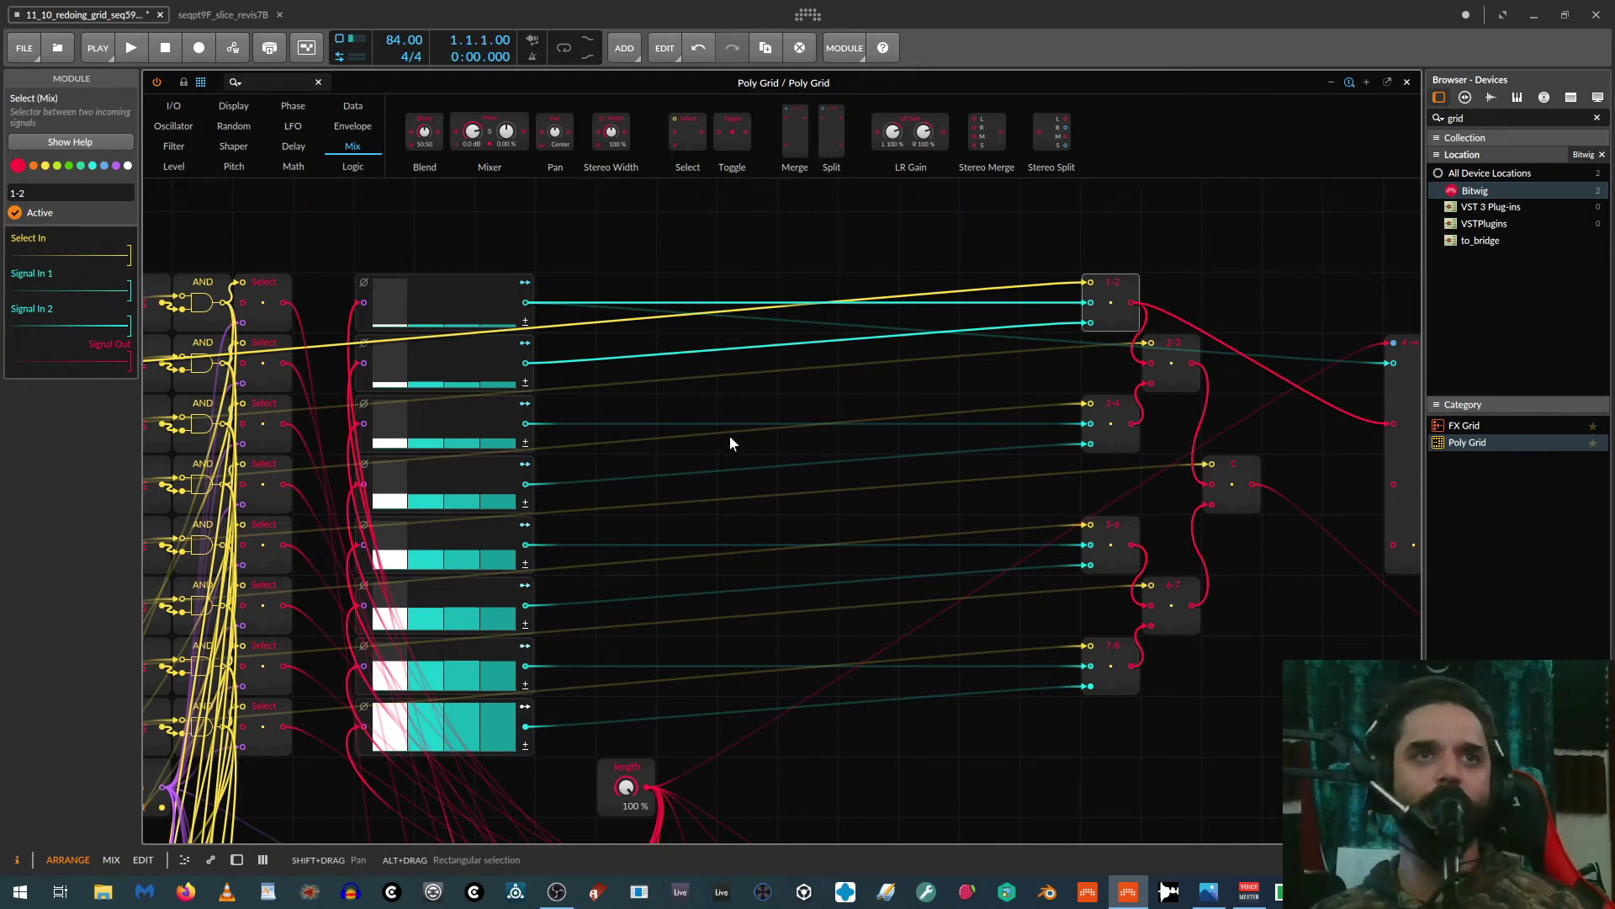
drag(698, 539, 869, 279)
drag(815, 477, 988, 297)
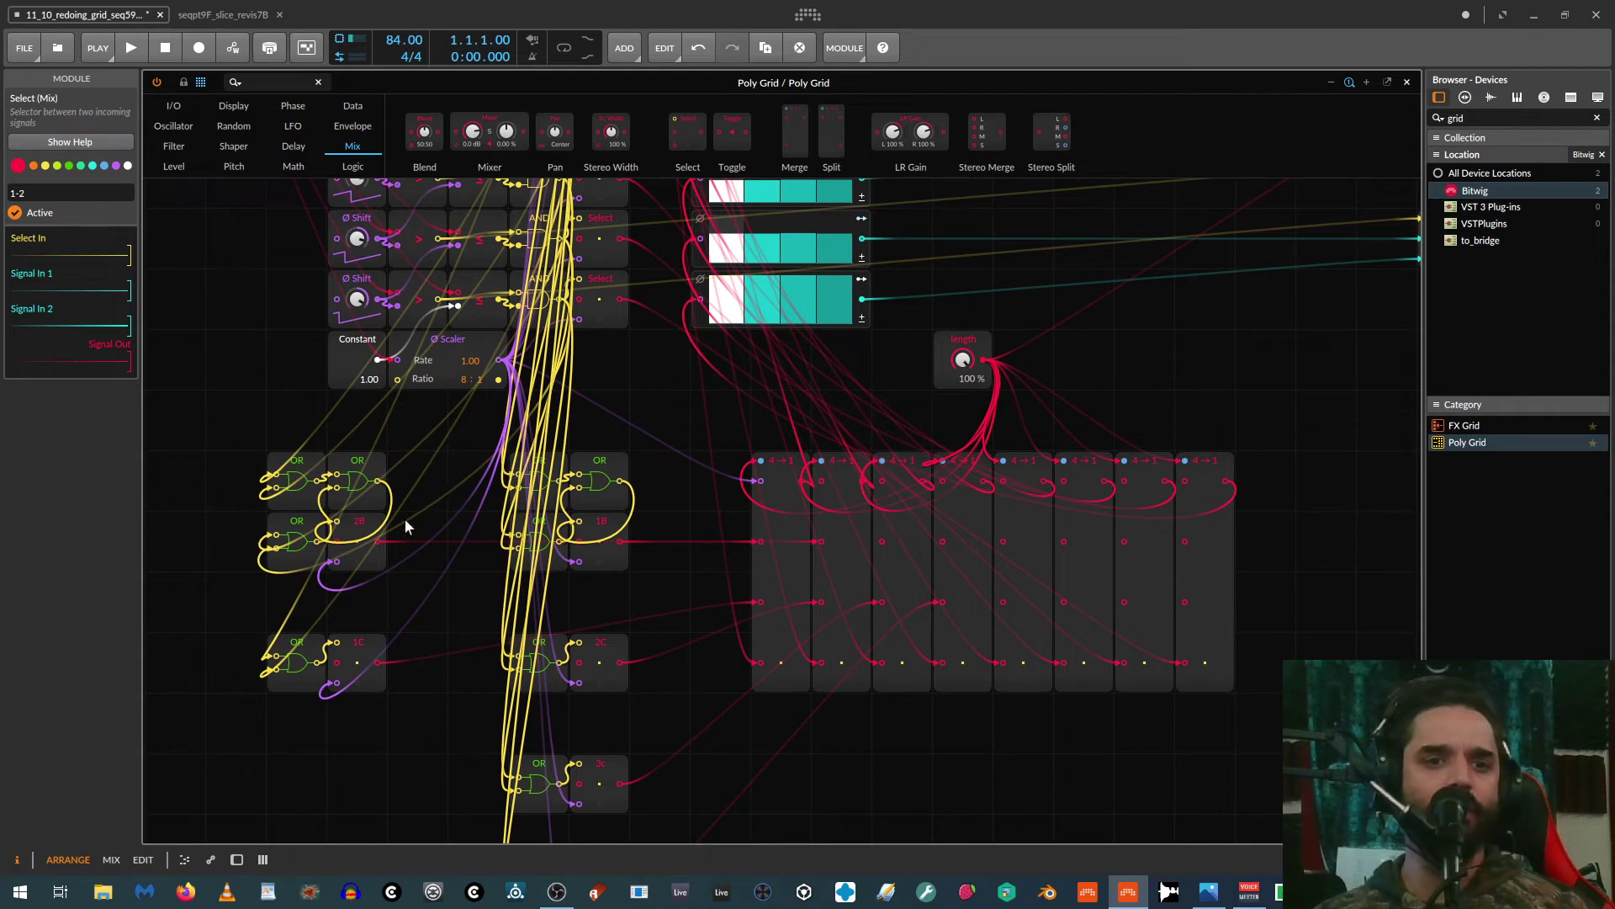
mouse_move(363, 565)
mouse_down()
mouse_move(423, 571)
mouse_move(422, 535)
mouse_move(360, 537)
mouse_up()
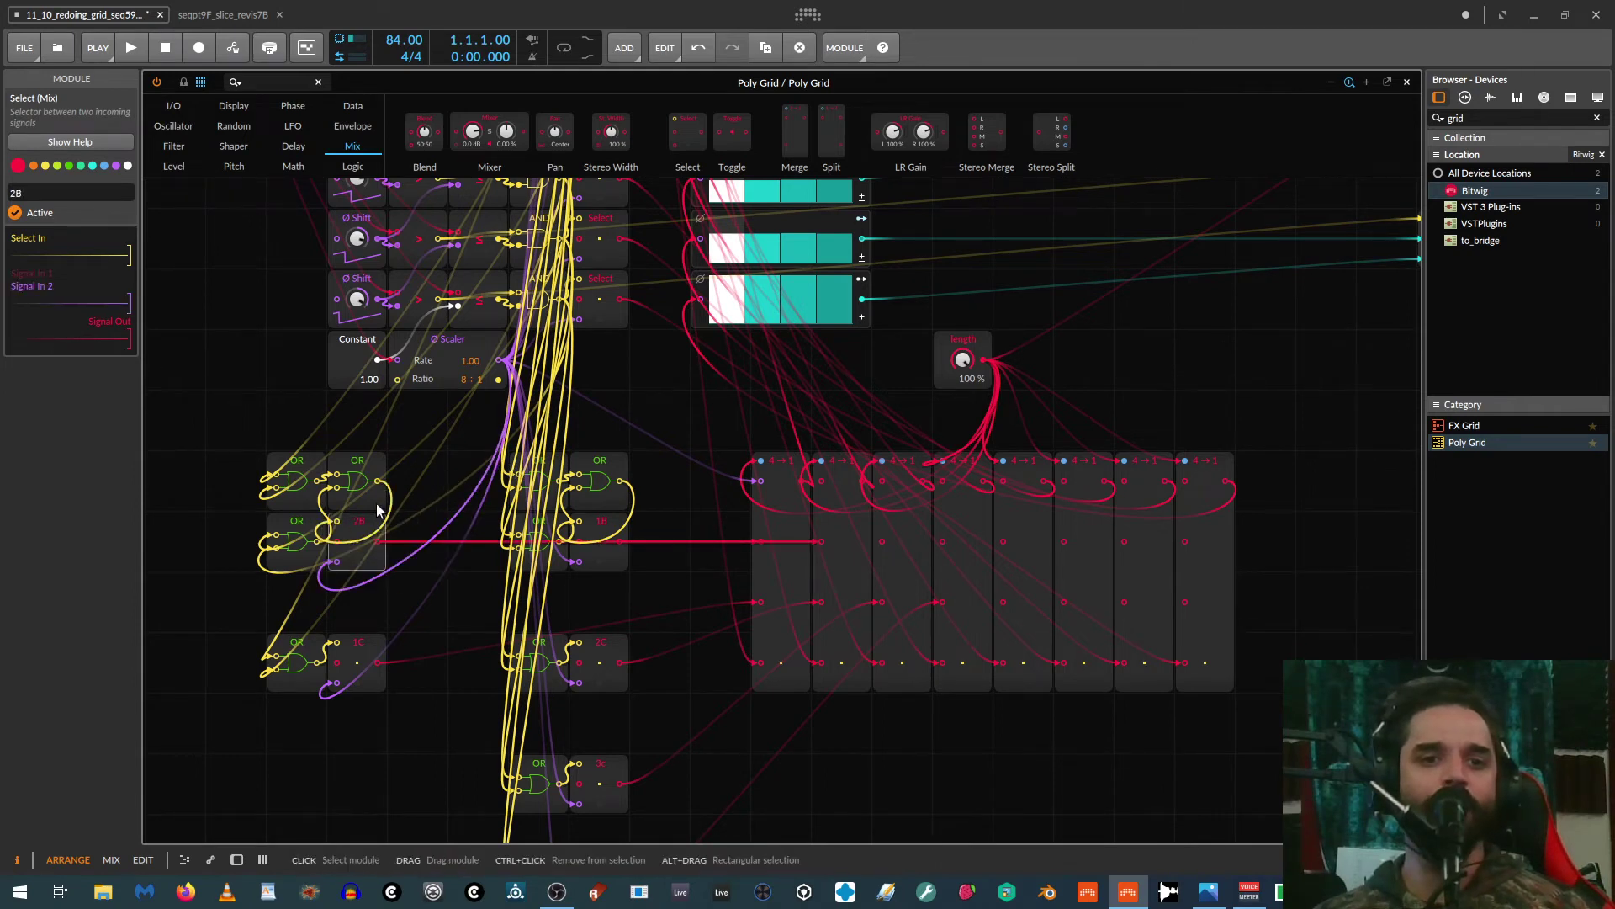
click(357, 461)
drag(446, 455, 288, 571)
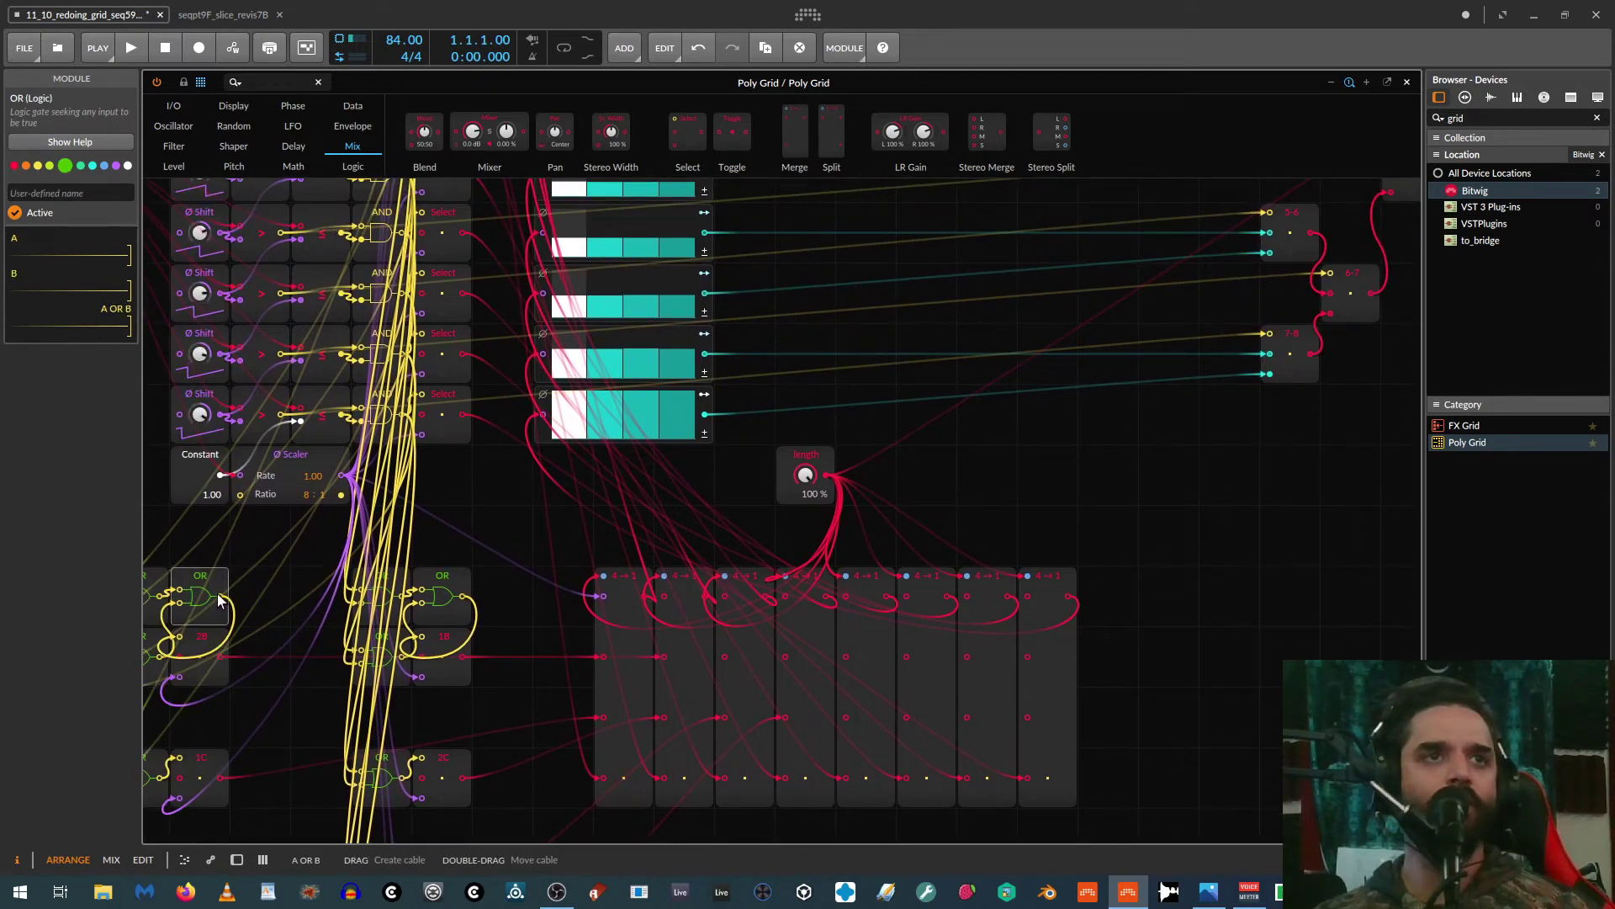
drag(219, 600, 1270, 190)
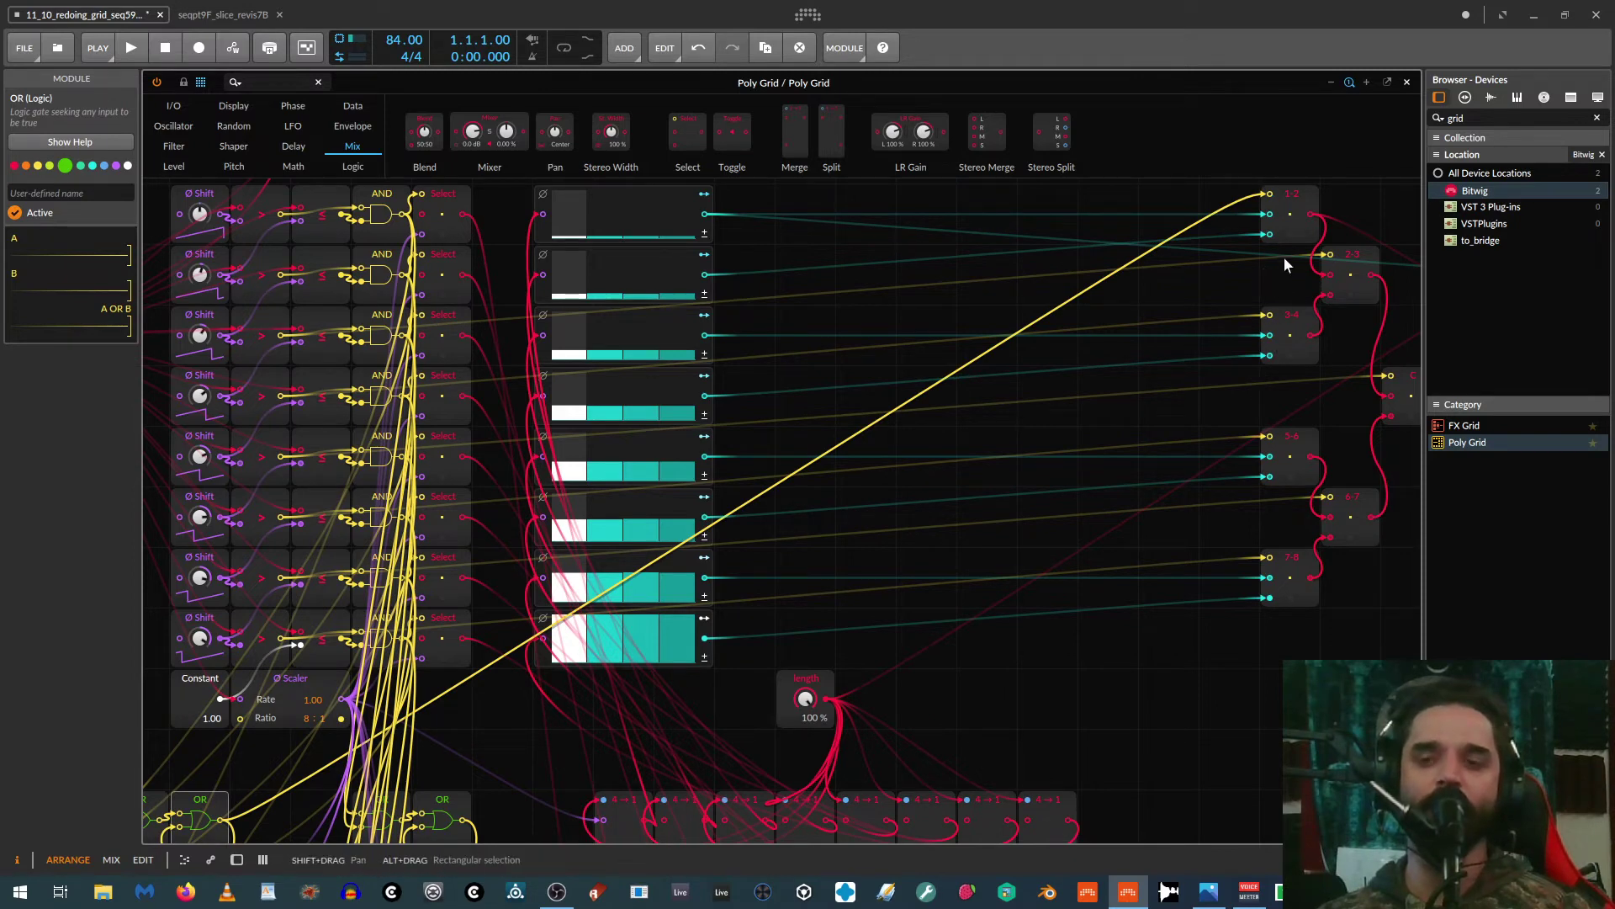
drag(1268, 316, 220, 821)
Step: Connect the 2-3 module's output to the new Merge's third signal input
drag(967, 617, 747, 637)
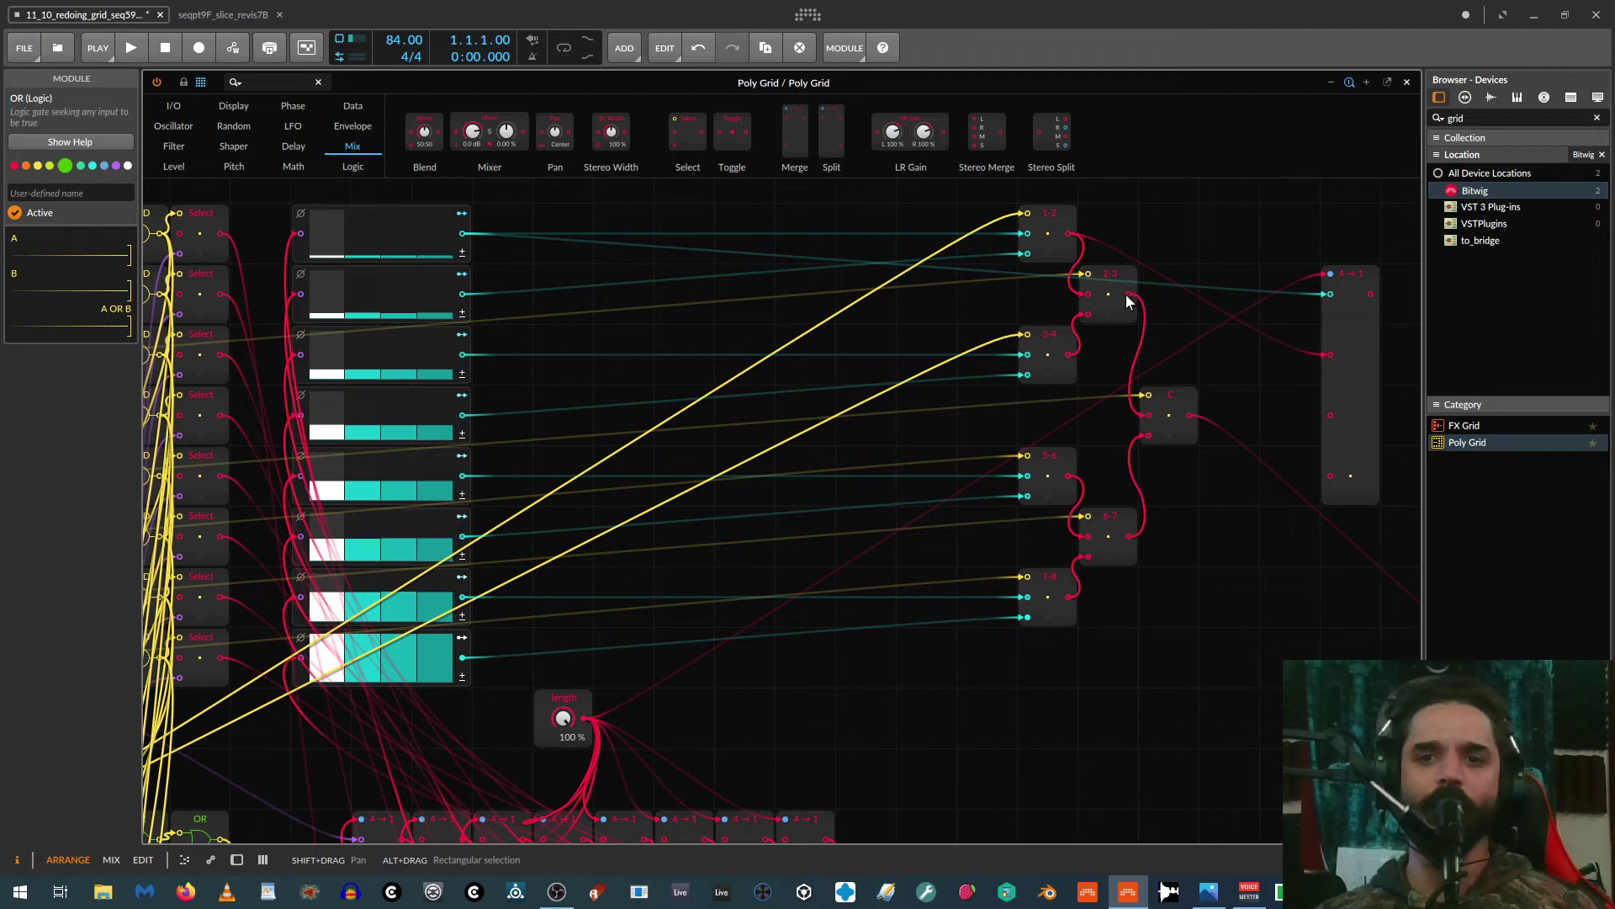
drag(1131, 296, 1336, 412)
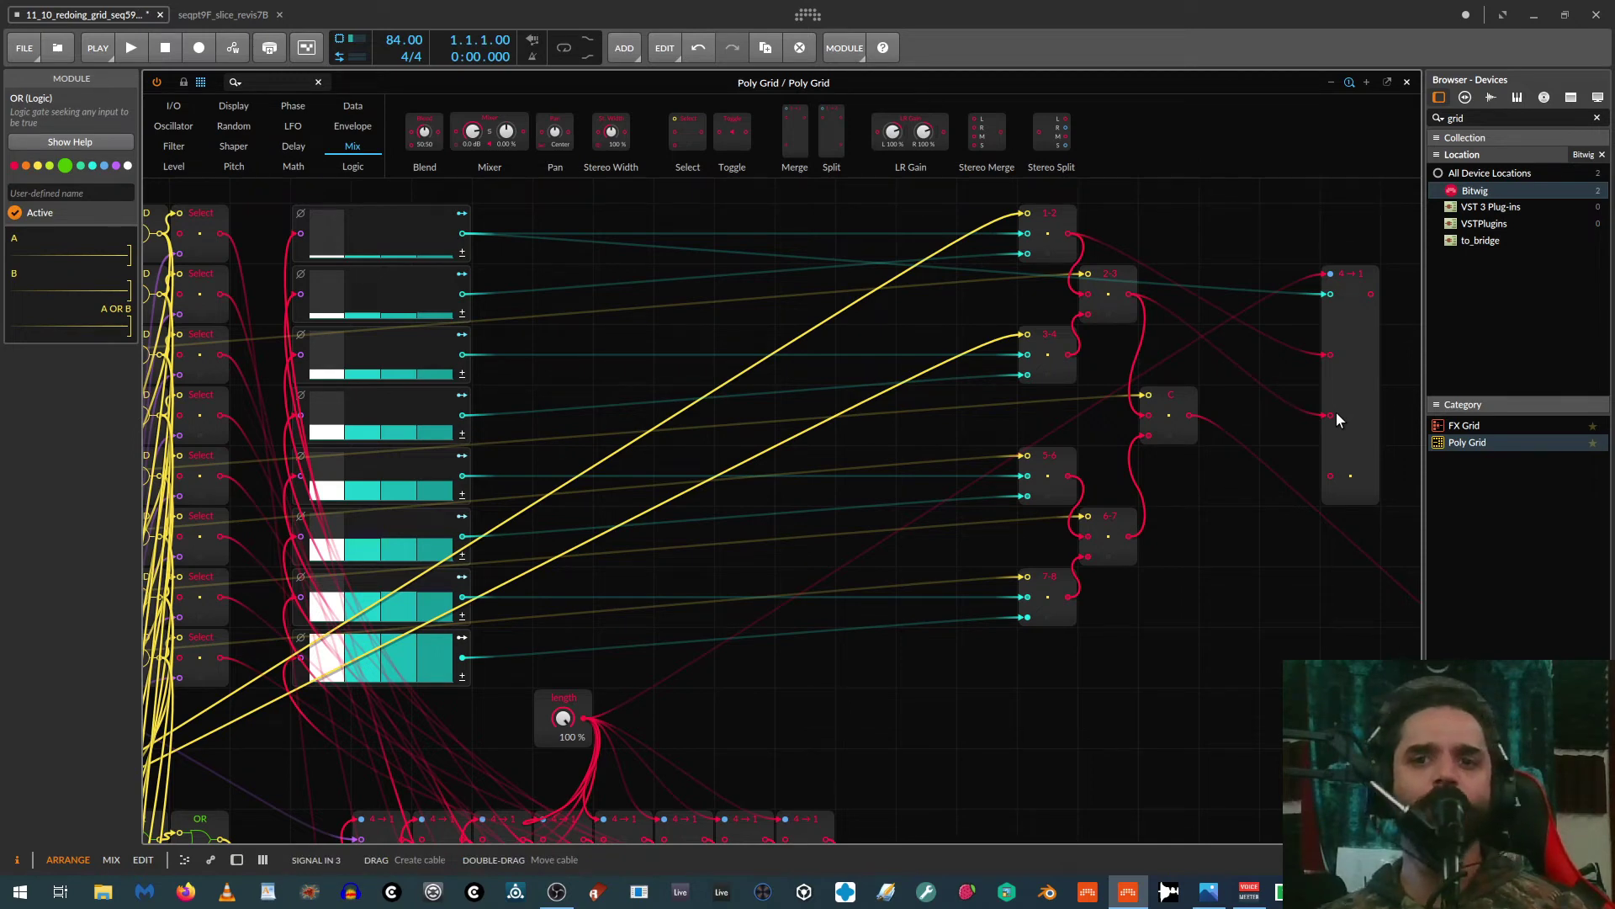
Step: Place an OR gate below the row of Merge modules and duplicate it into a group of three
click(1108, 274)
drag(916, 467, 1131, 229)
drag(927, 581, 1054, 337)
drag(934, 639, 914, 288)
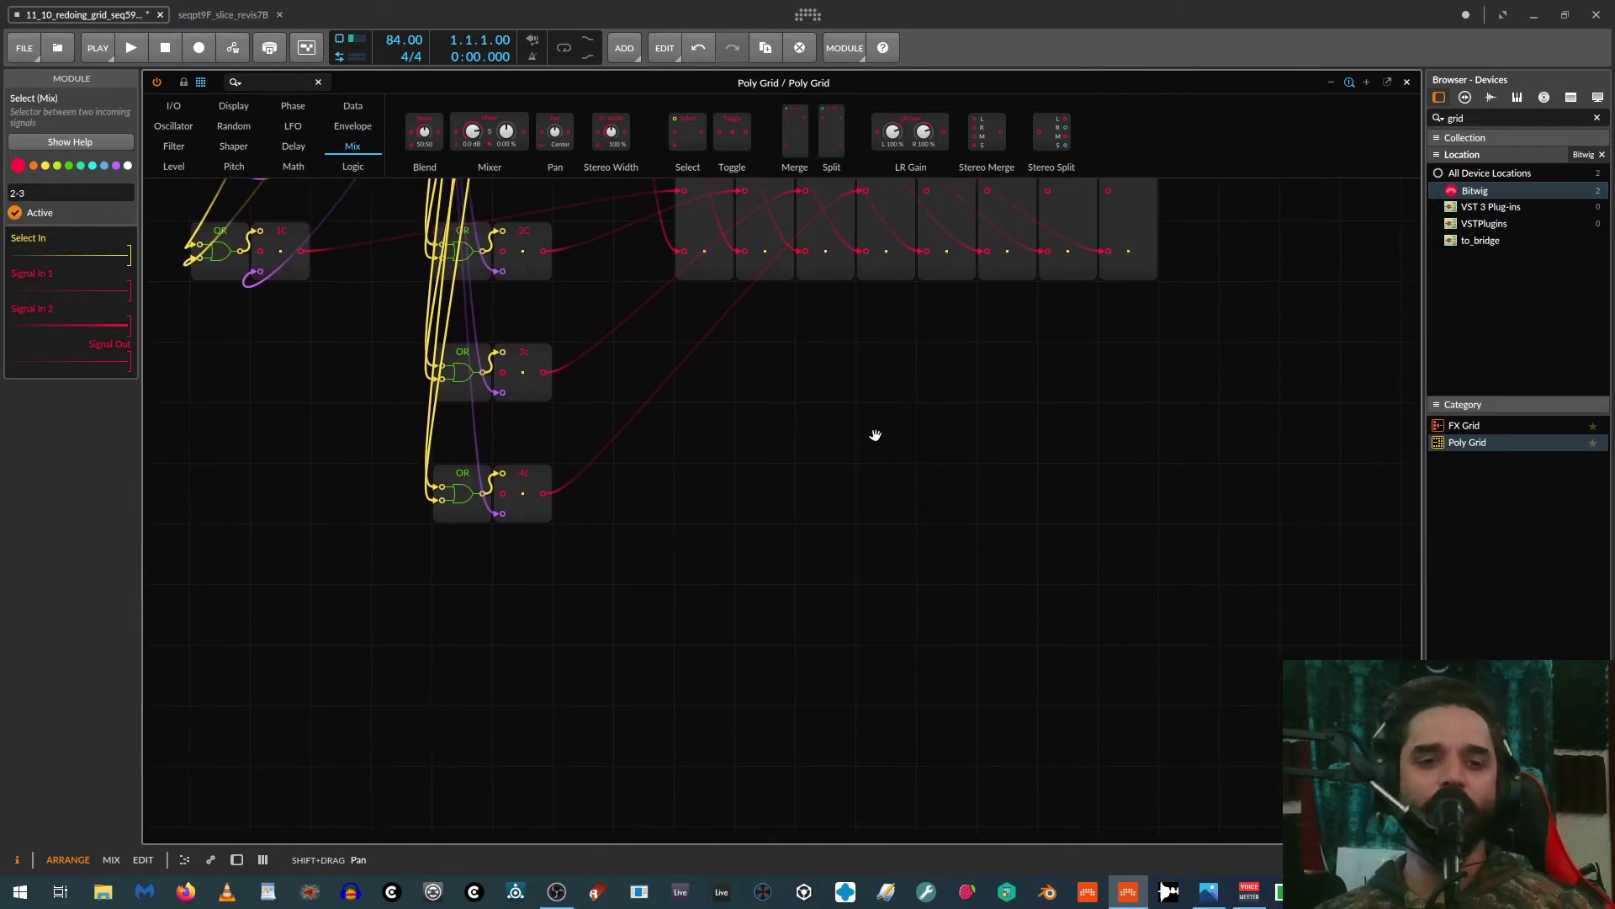
drag(761, 528, 851, 557)
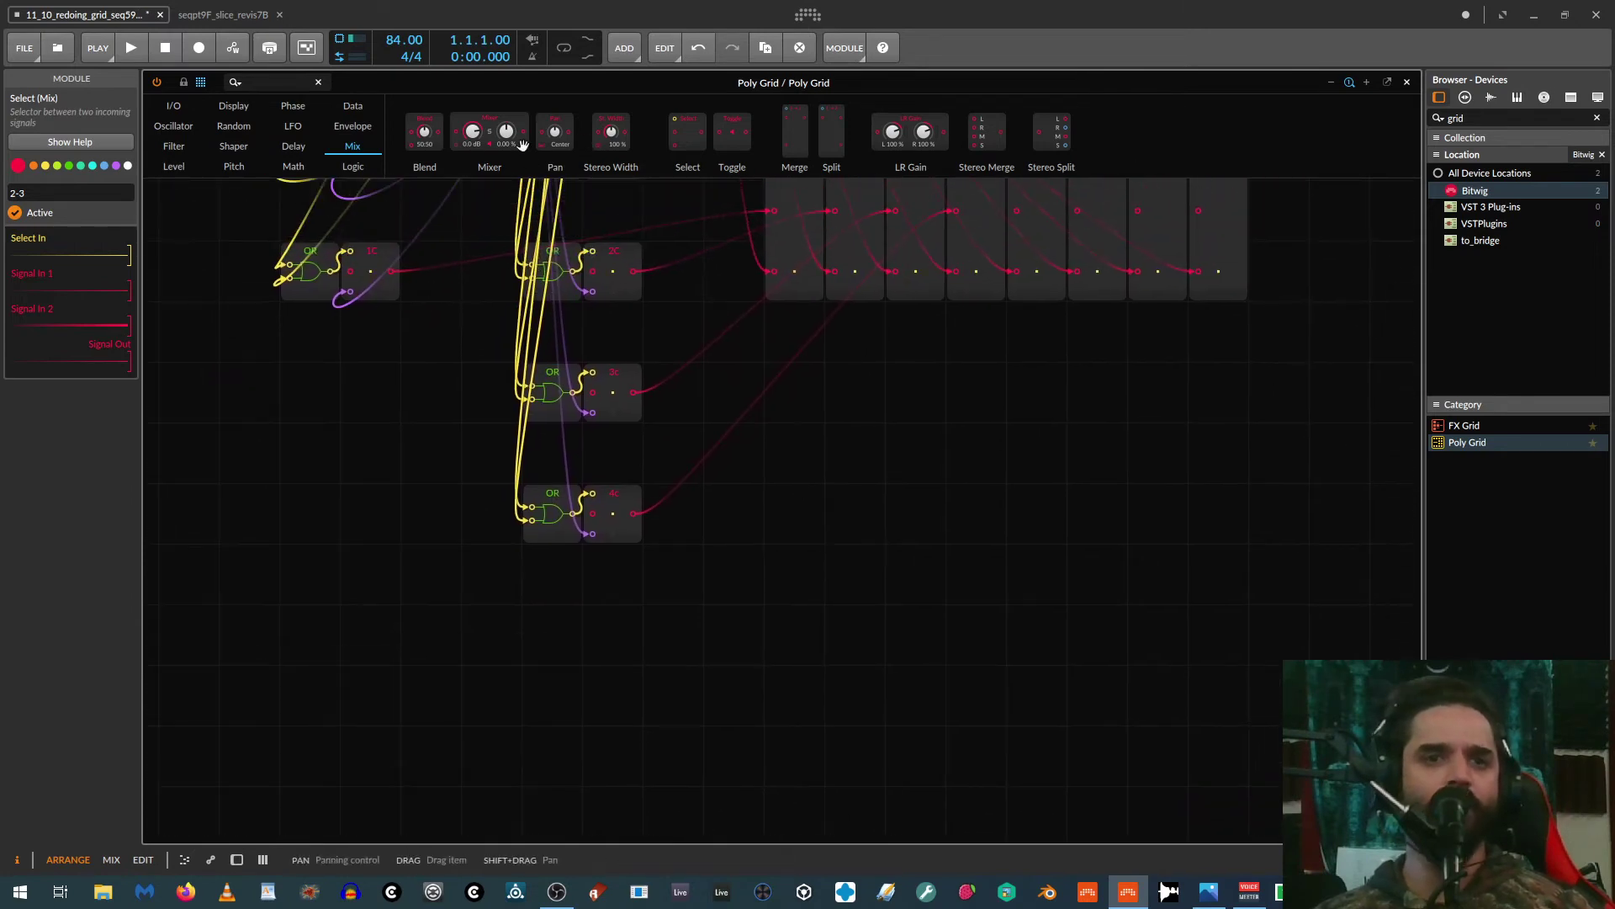
click(339, 164)
drag(1077, 165, 882, 160)
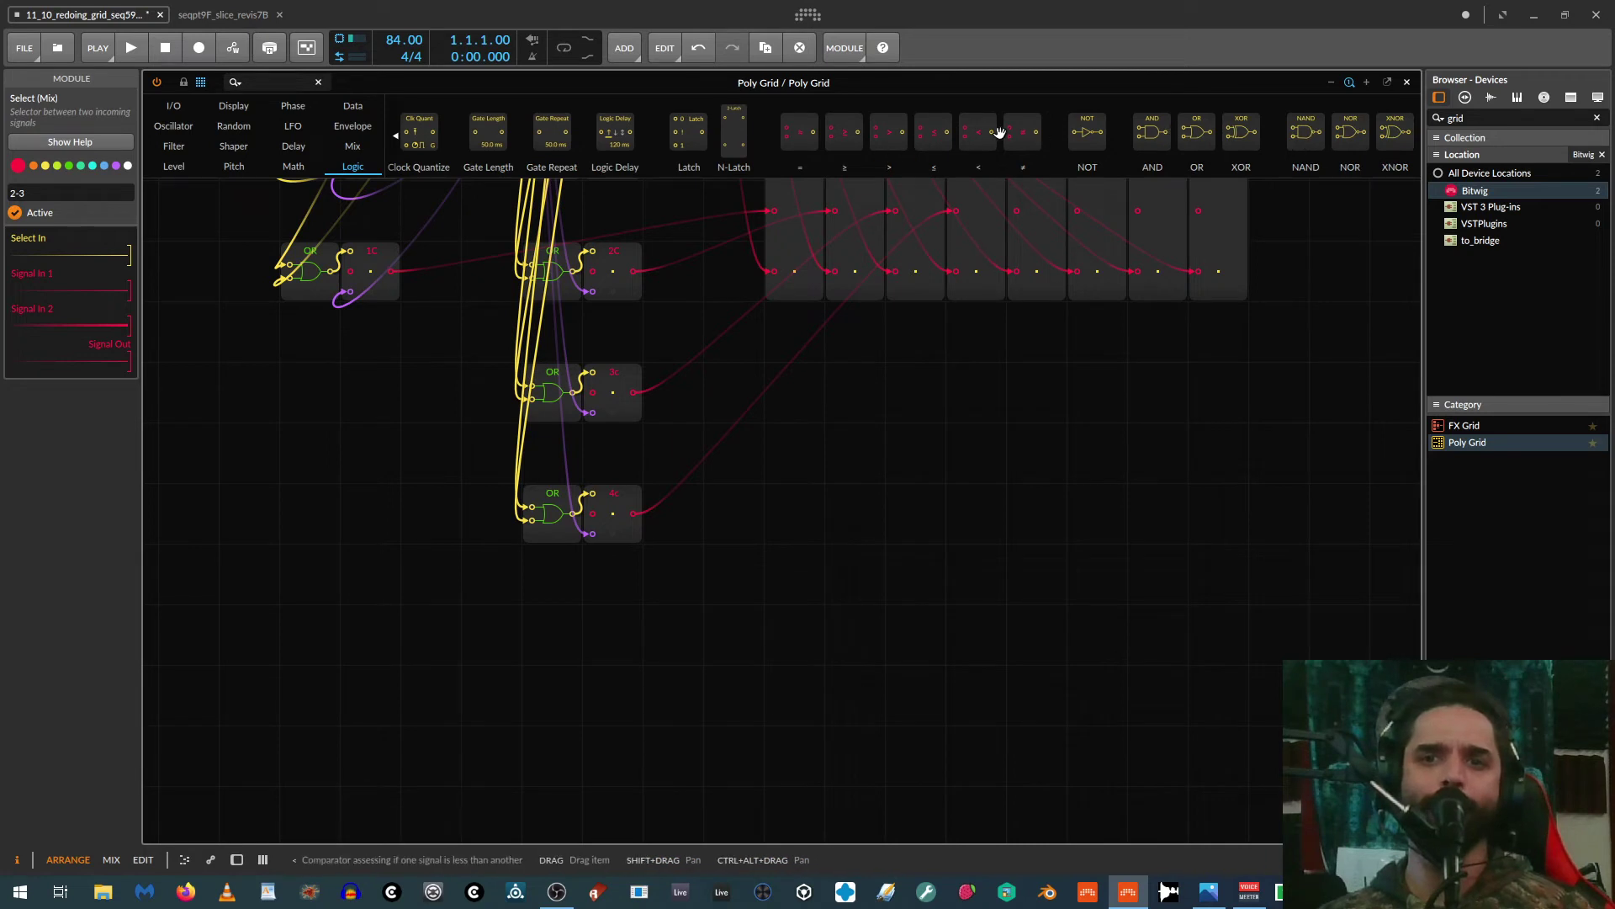
drag(1196, 143, 856, 467)
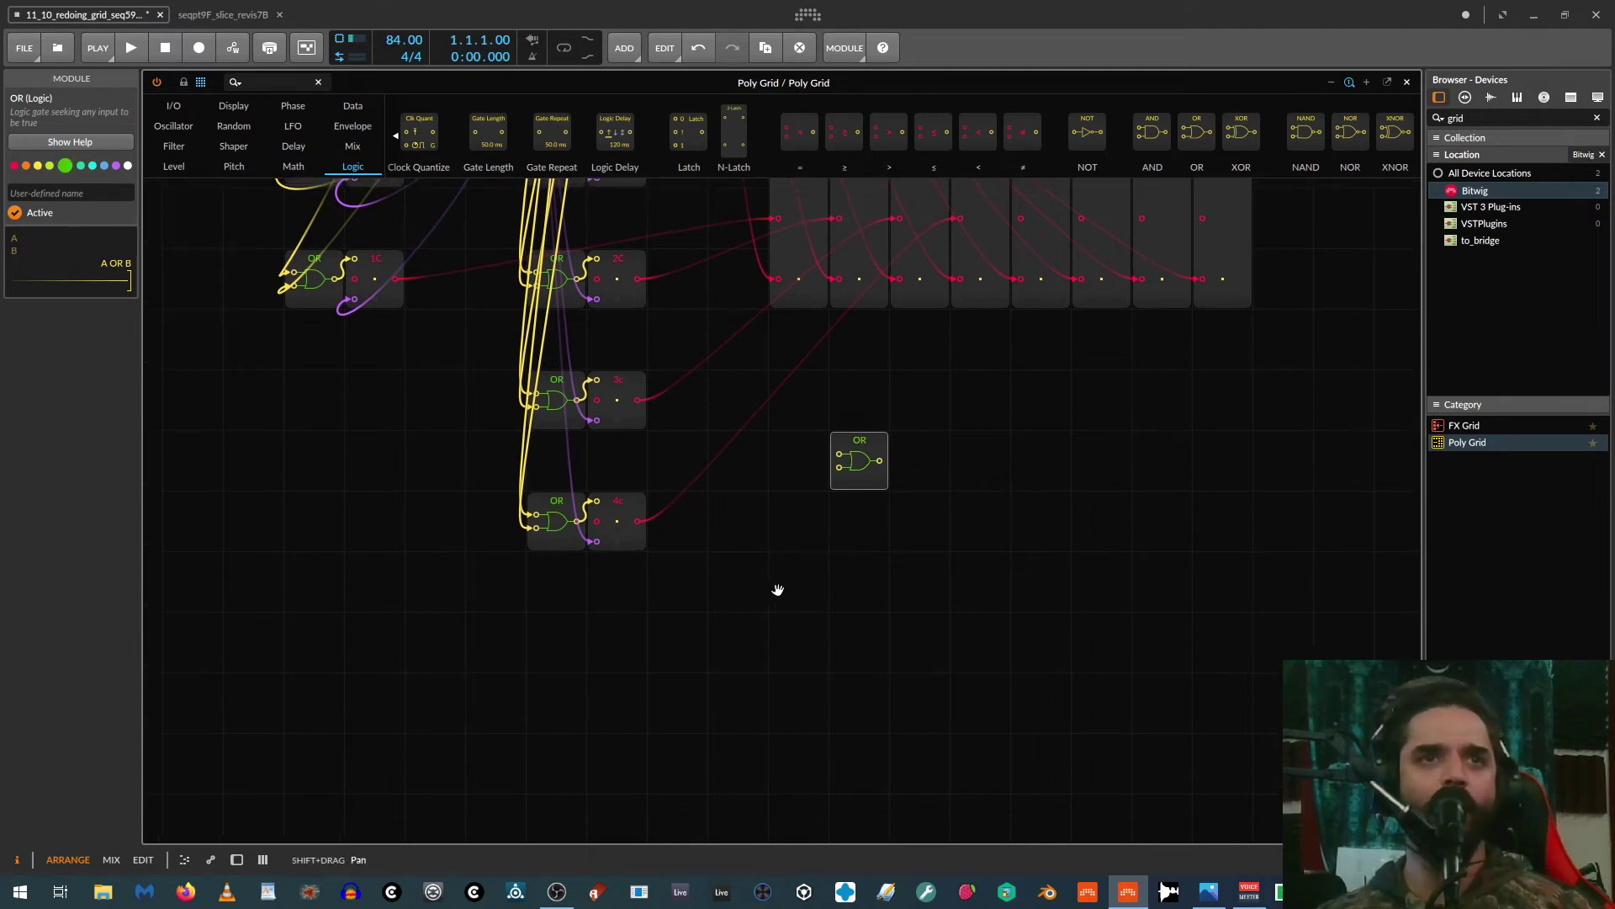
drag(775, 588, 954, 701)
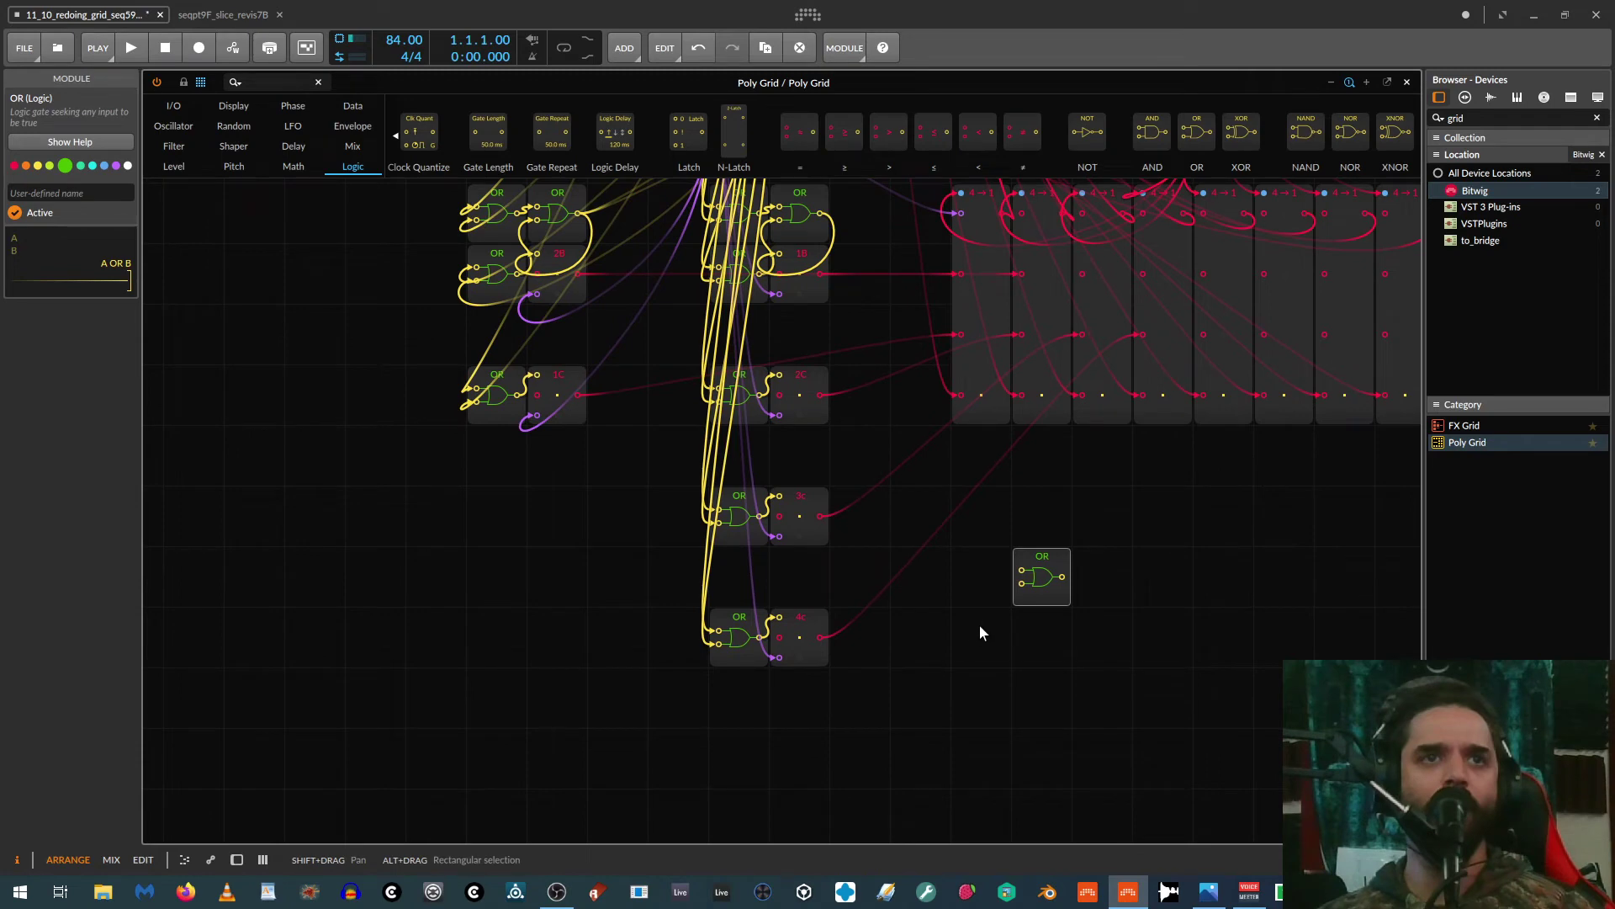
drag(1043, 554, 998, 637)
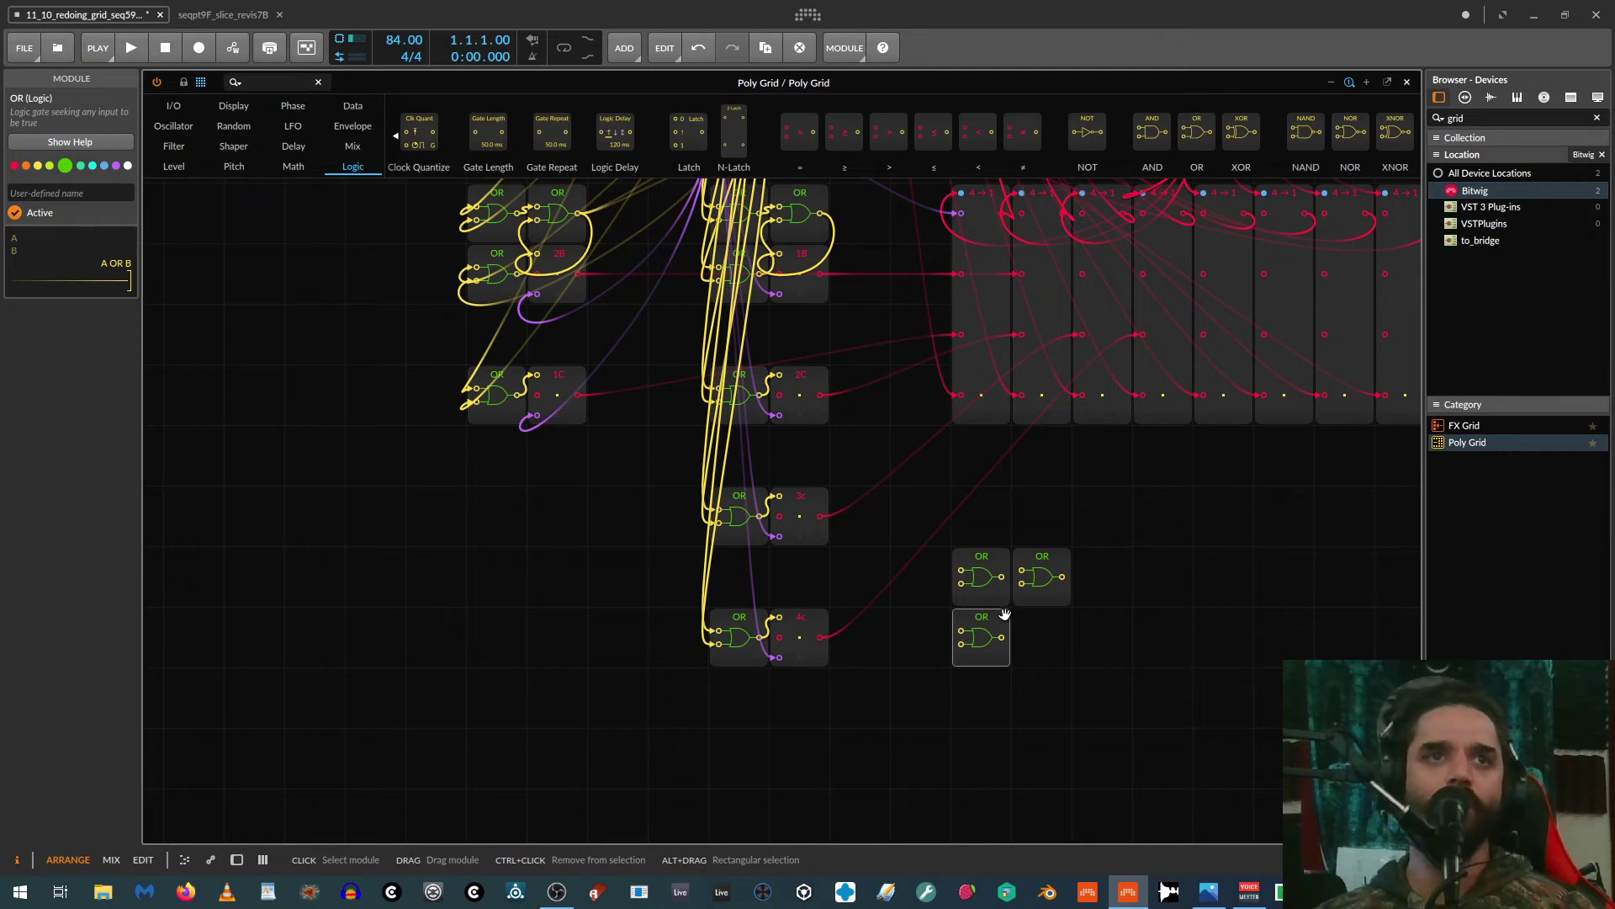
Step: Wire the third row's > comparator and the fourth row's ≤ comparator into the new upper-left OR gate's inputs
drag(962, 577, 640, 417)
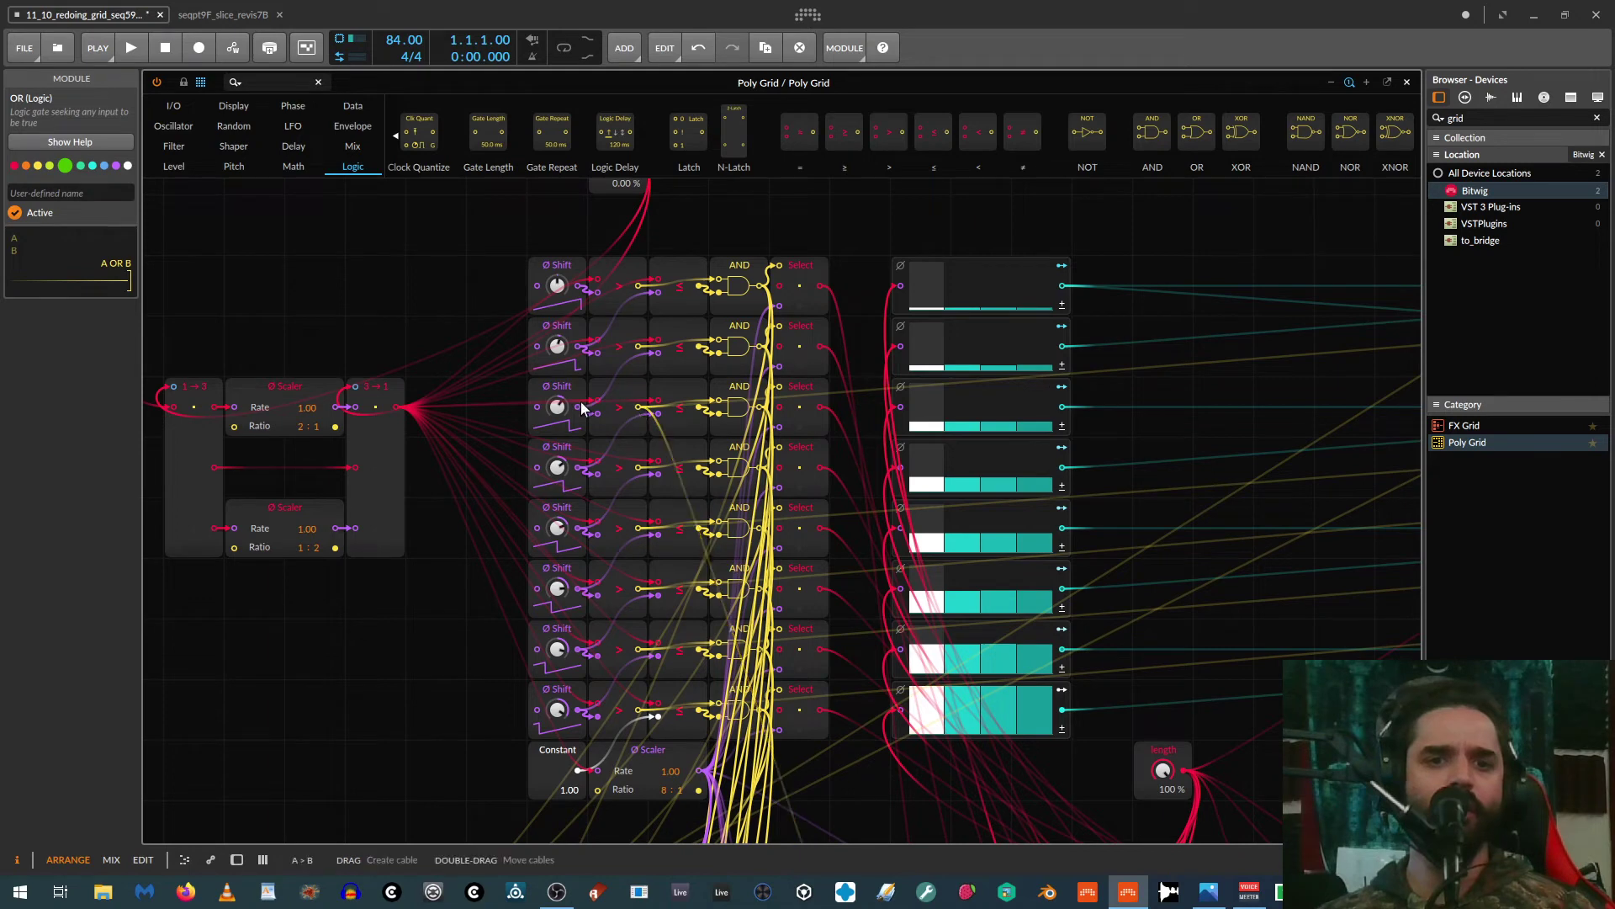
click(553, 389)
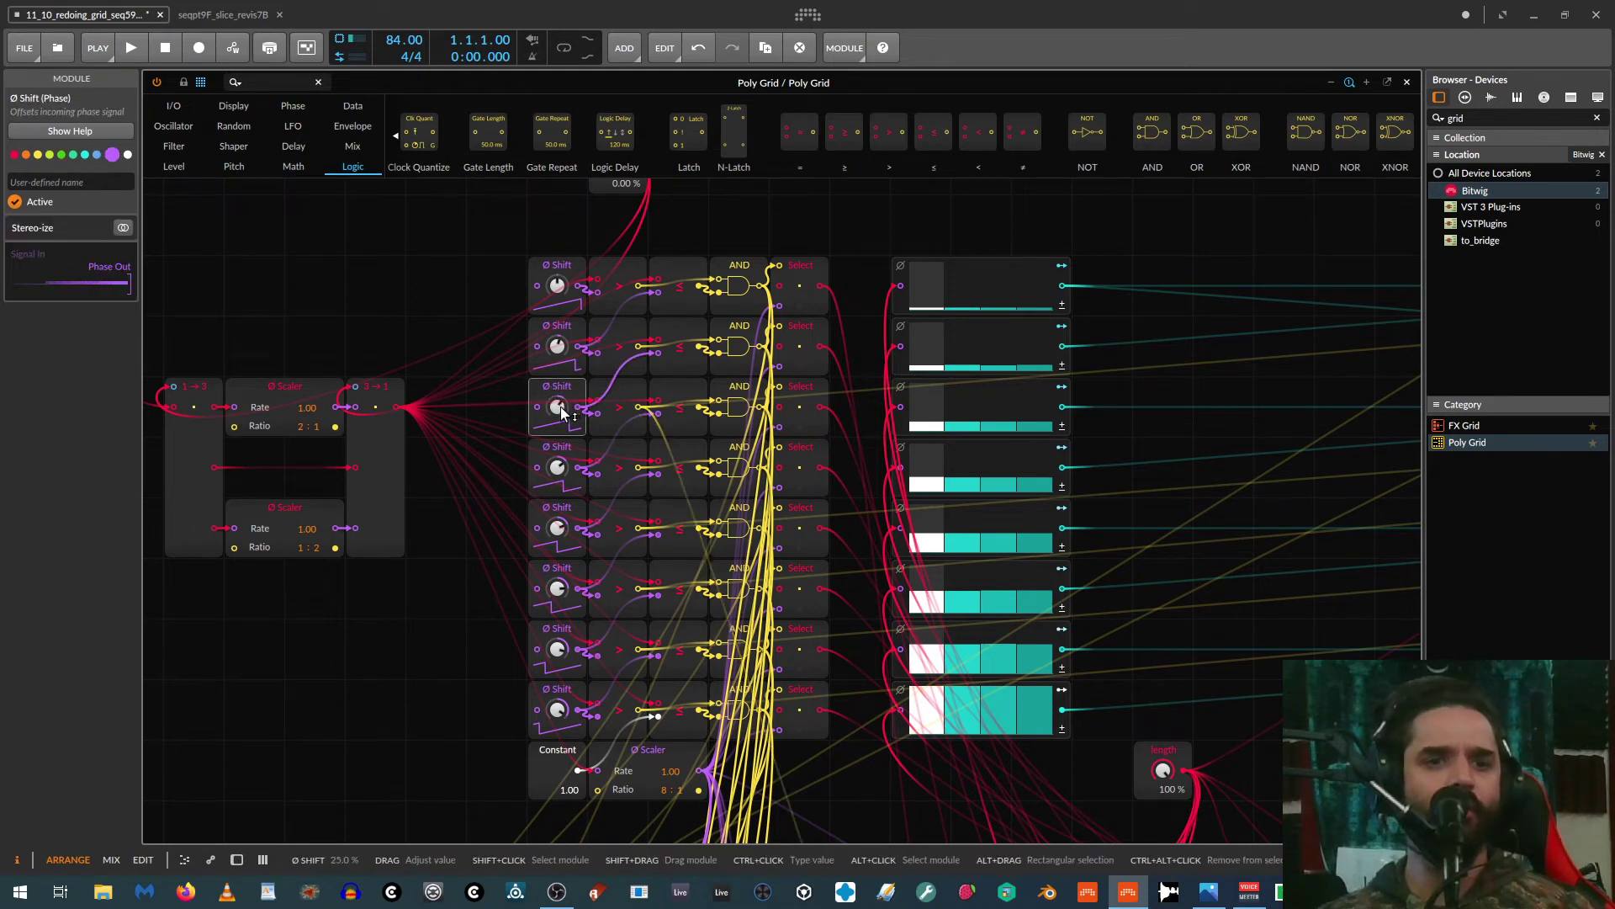
drag(560, 426, 562, 537)
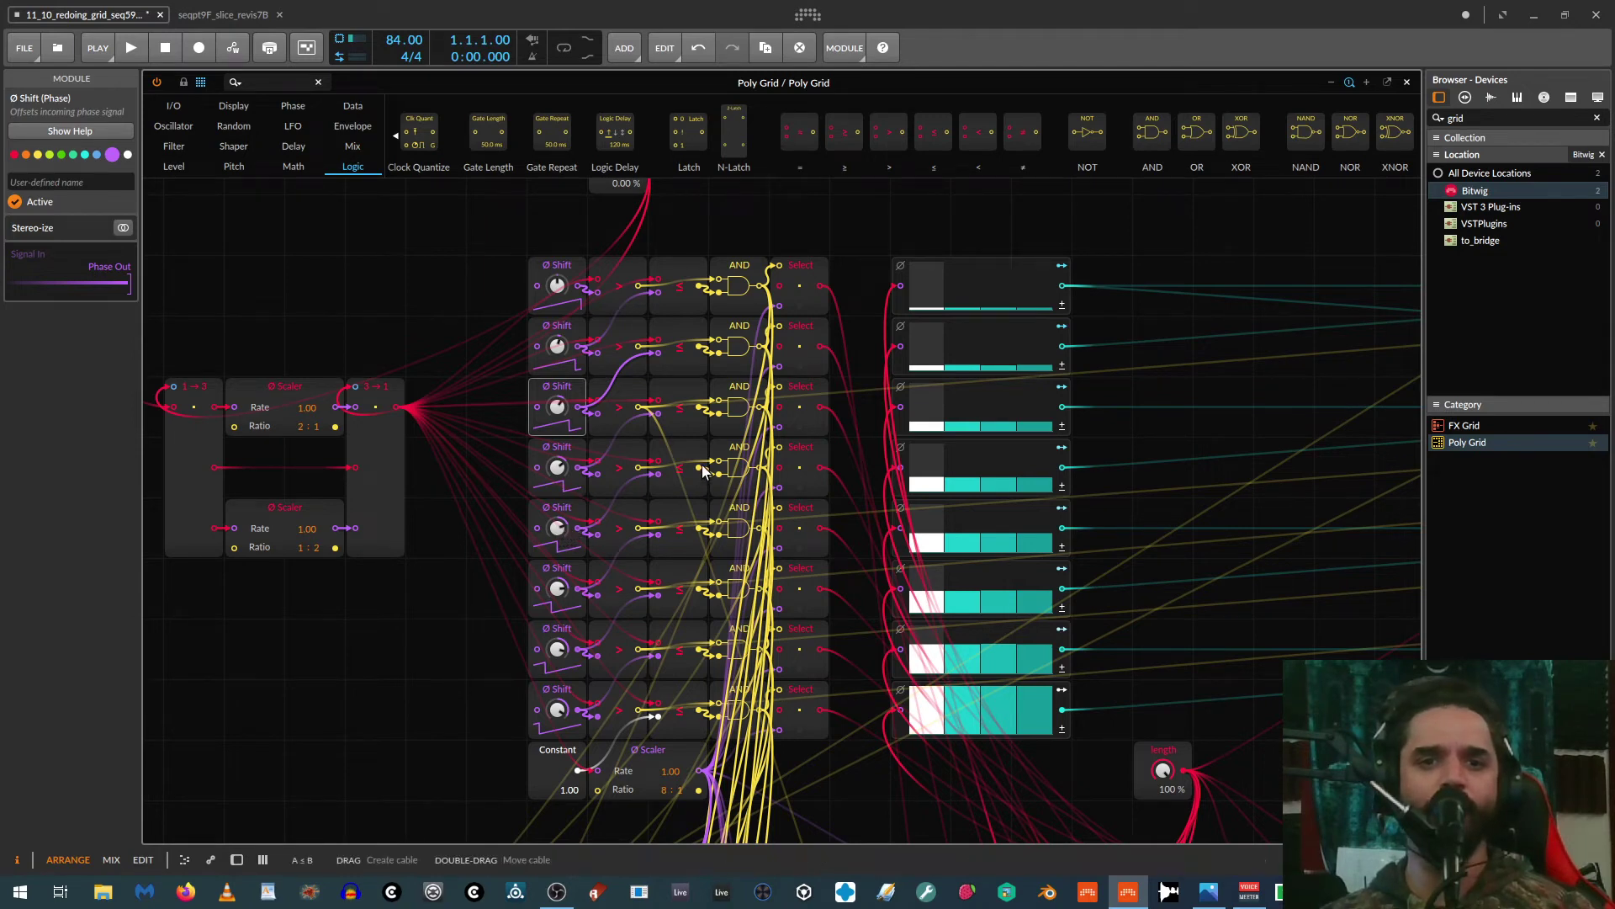
drag(699, 473, 923, 689)
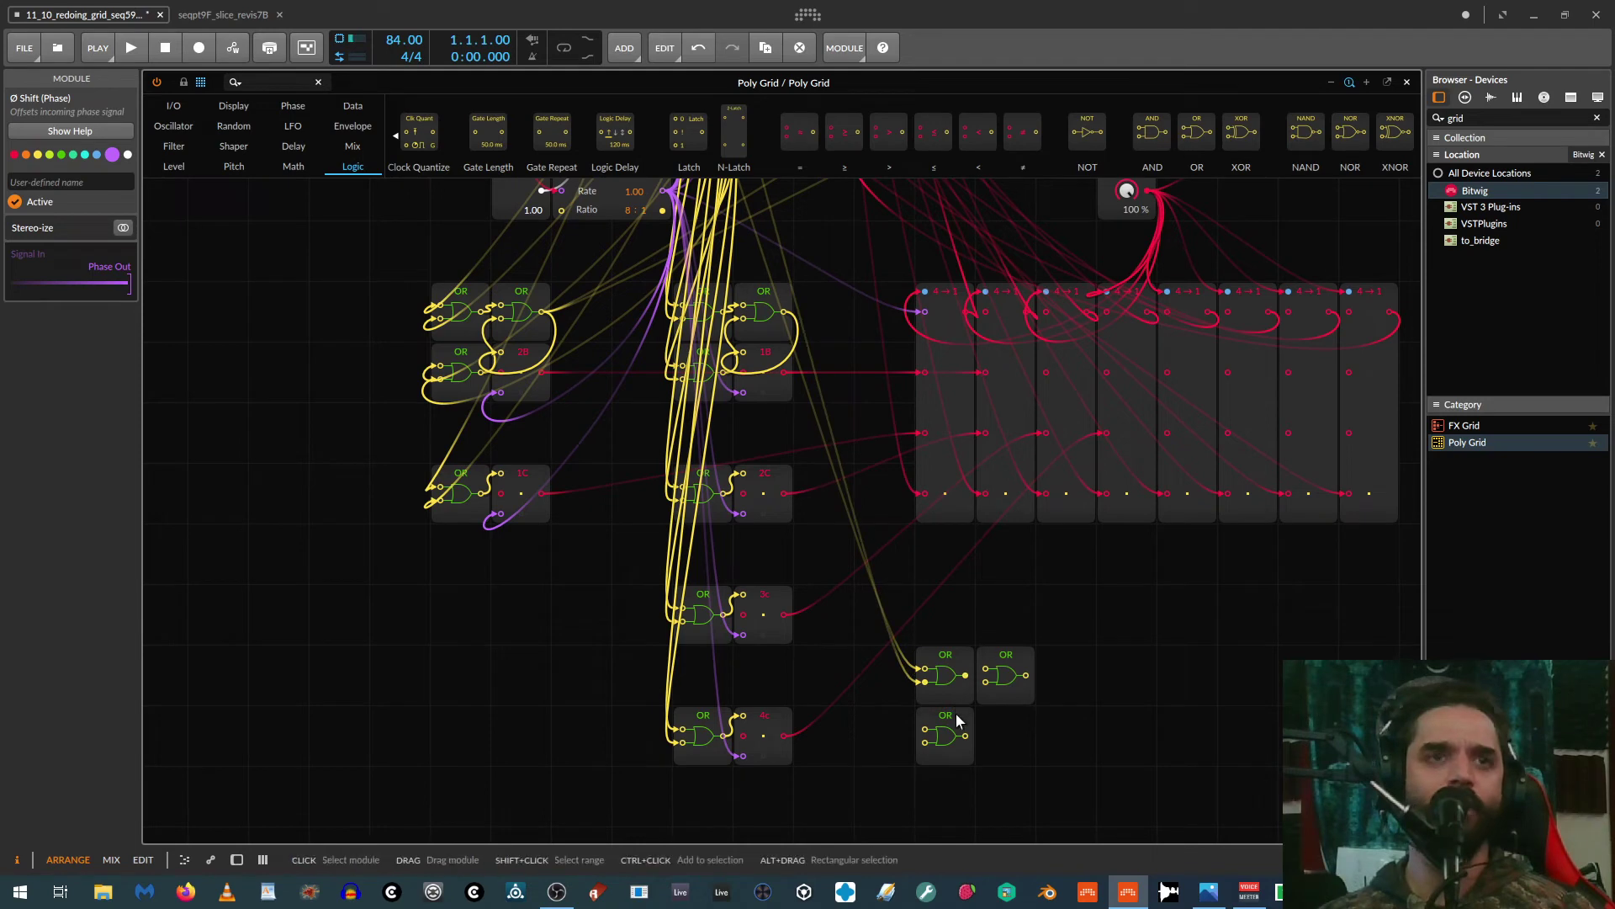
Step: Wire the seventh row's > comparator and the eighth row's ≤ comparator into the new lower OR gate's inputs
click(955, 720)
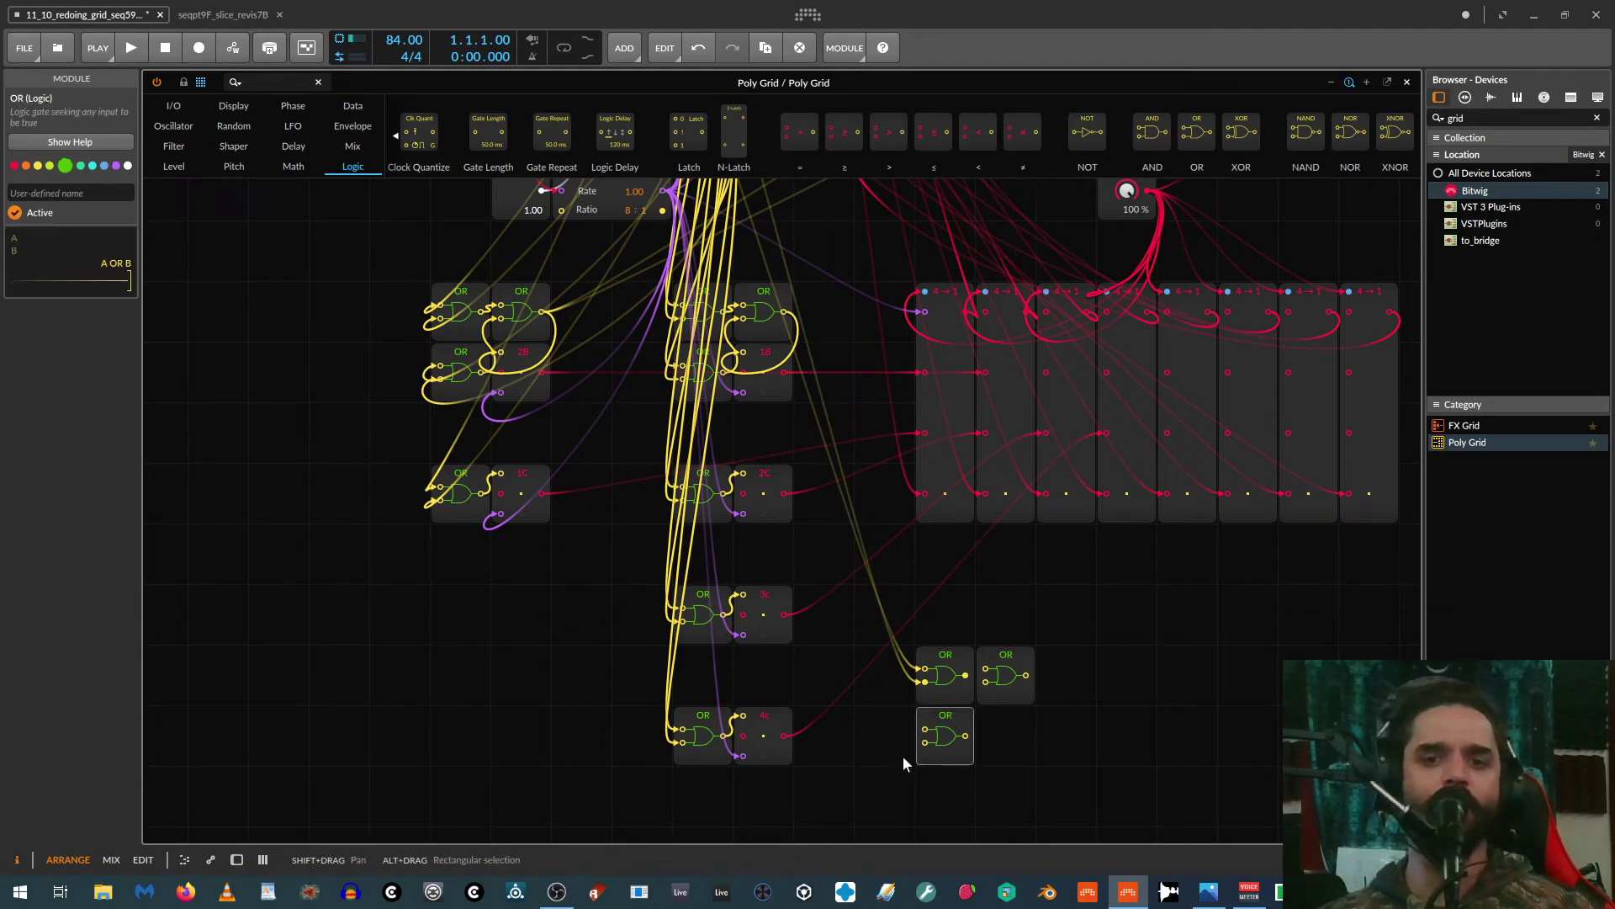
scroll(902, 754, up, 3)
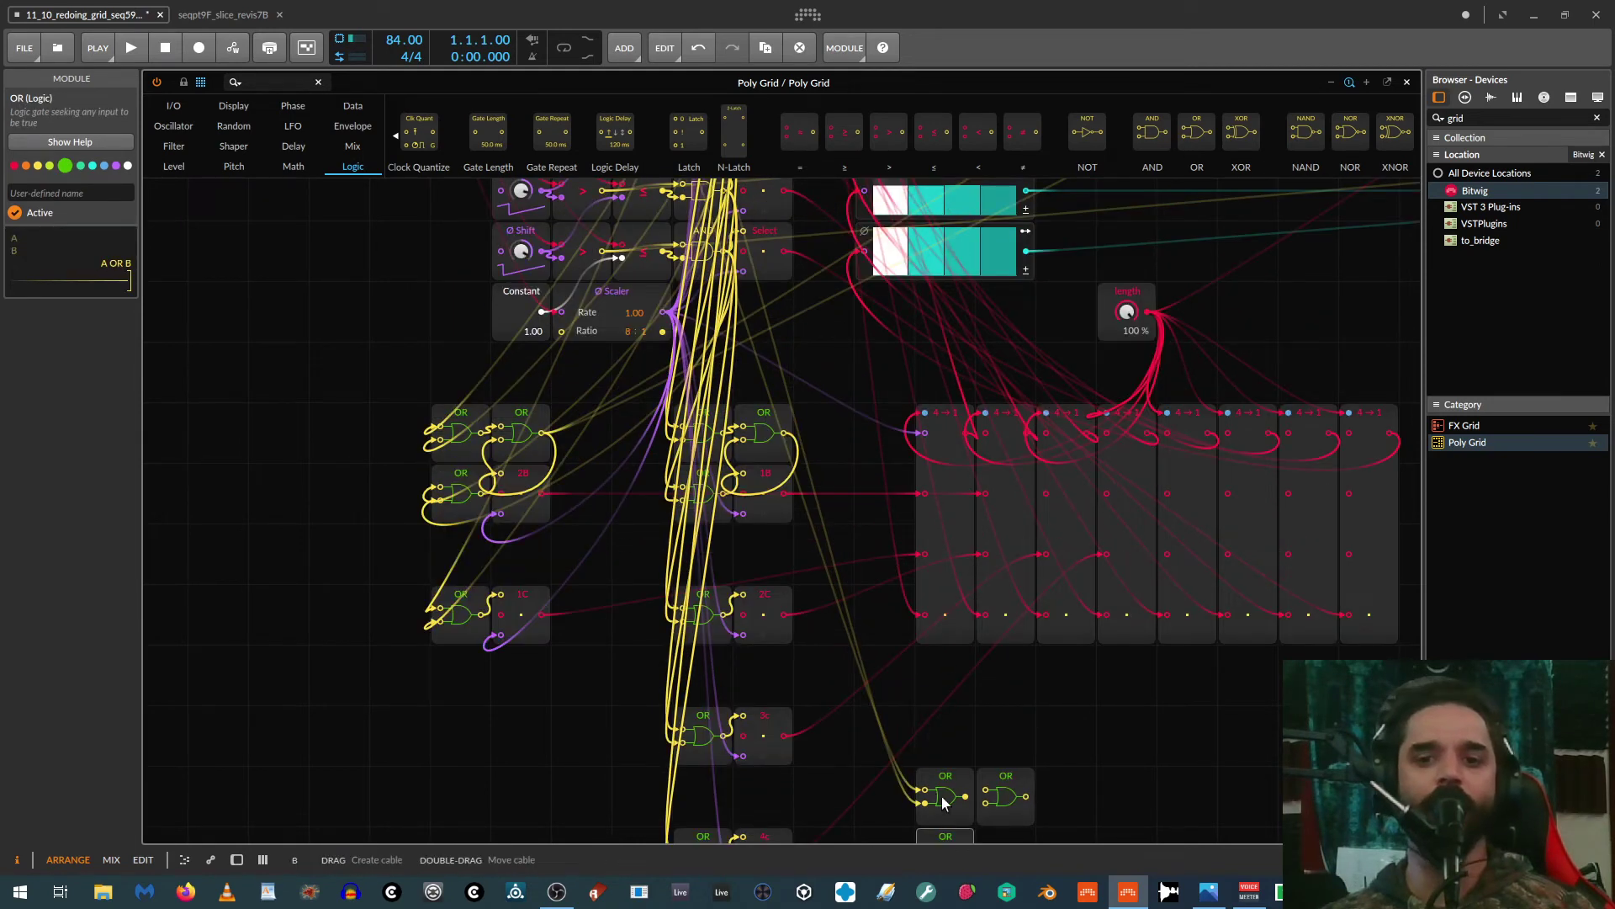
scroll(943, 803, down, 2)
drag(926, 732, 657, 583)
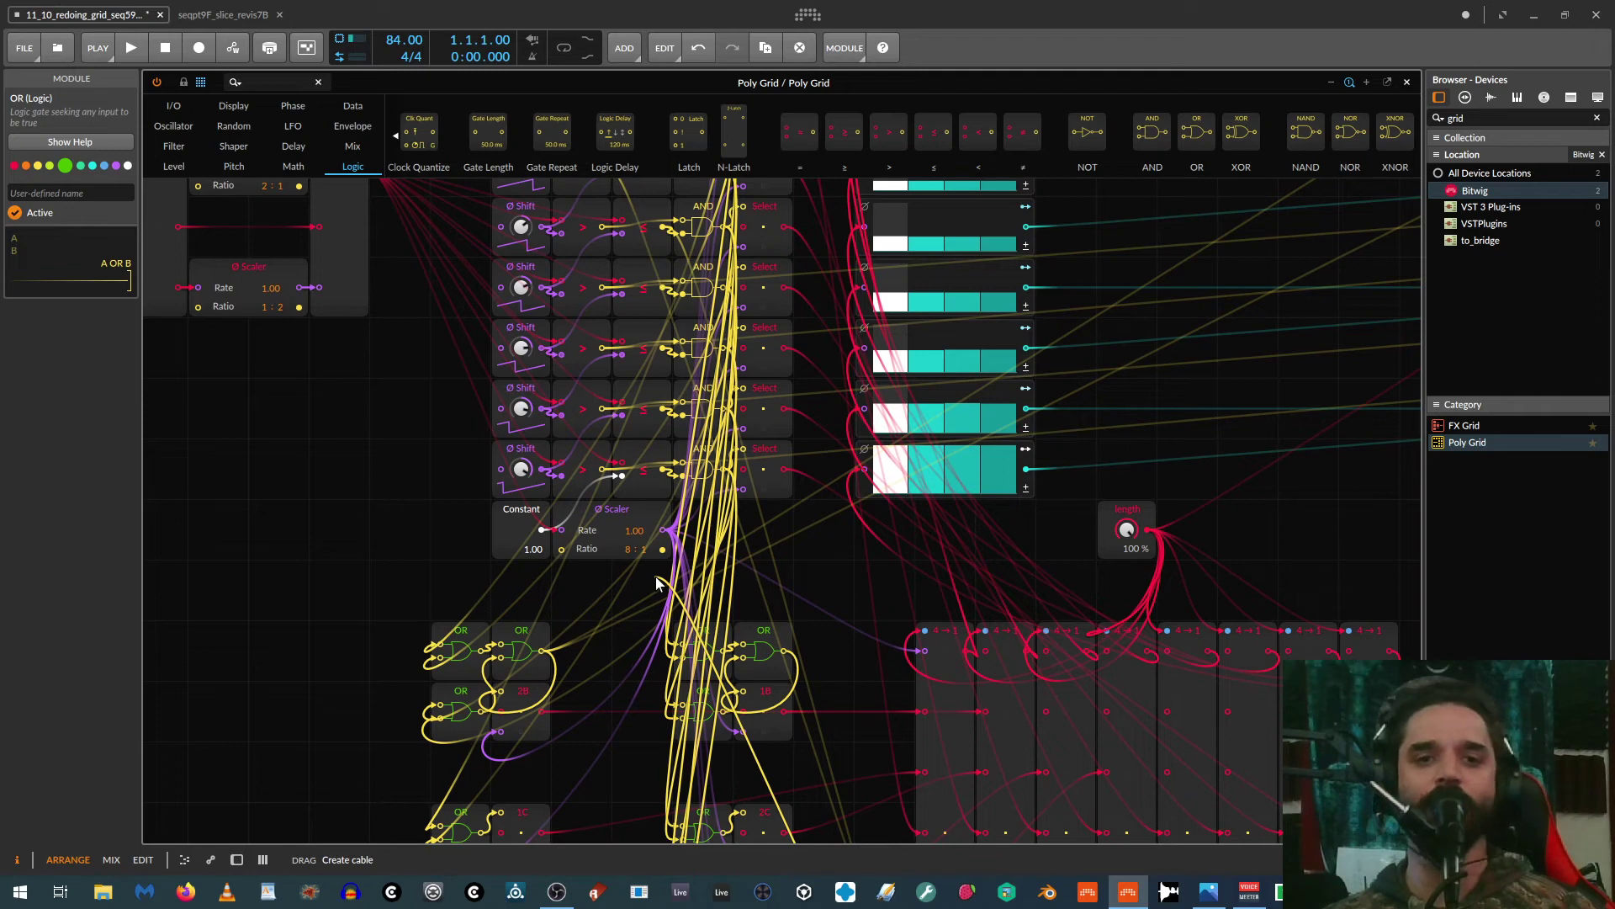
drag(657, 583, 601, 409)
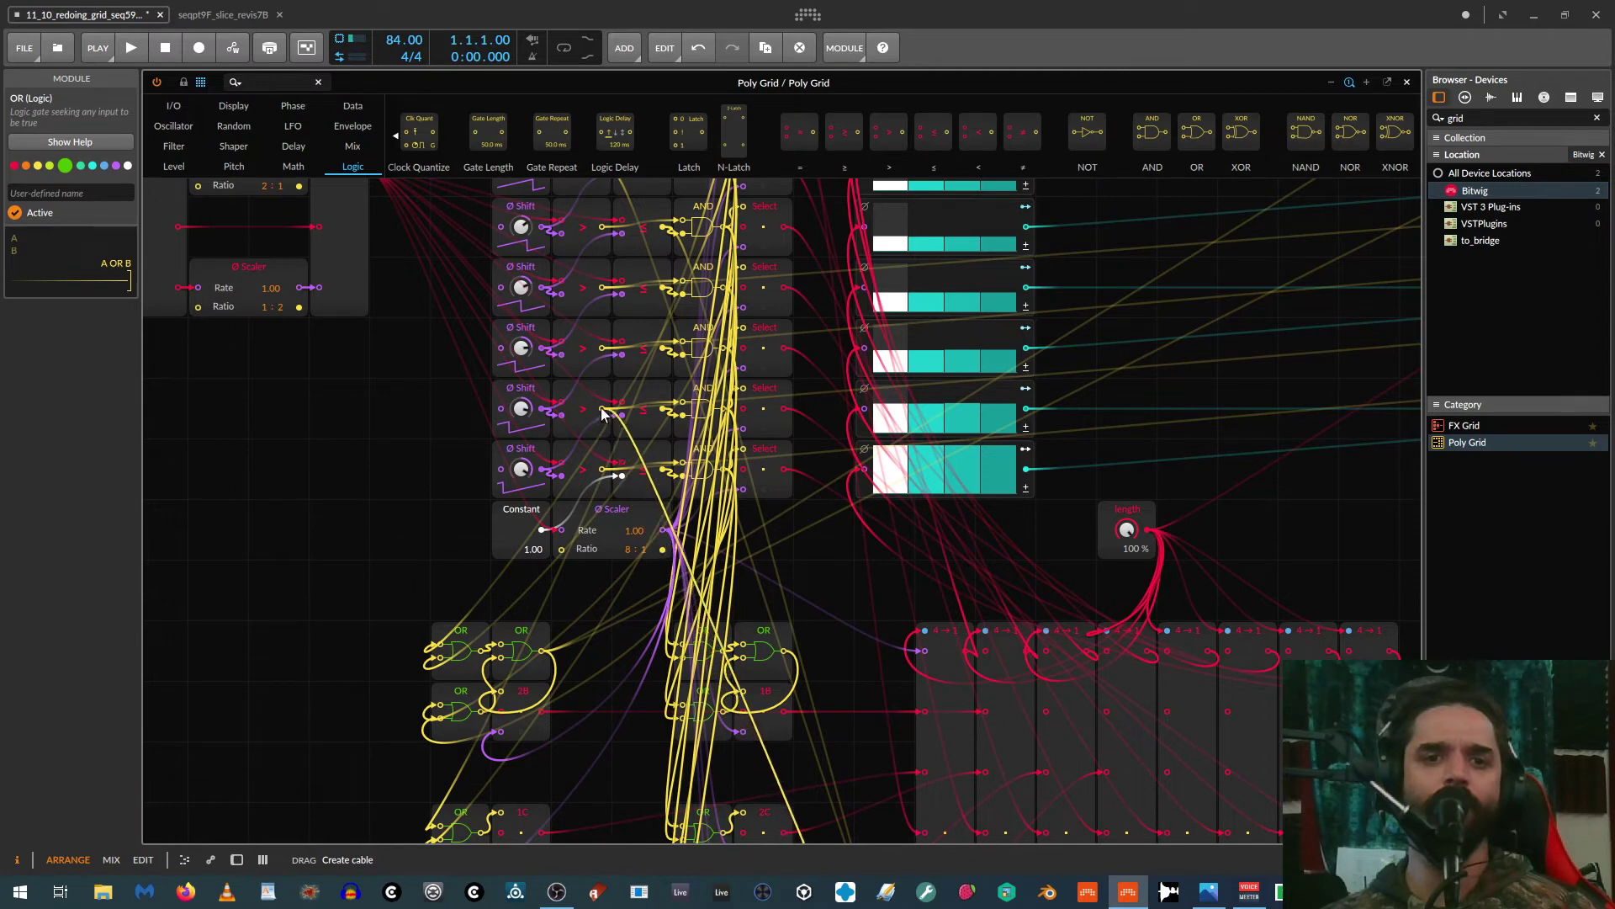
scroll(652, 337, down, 4)
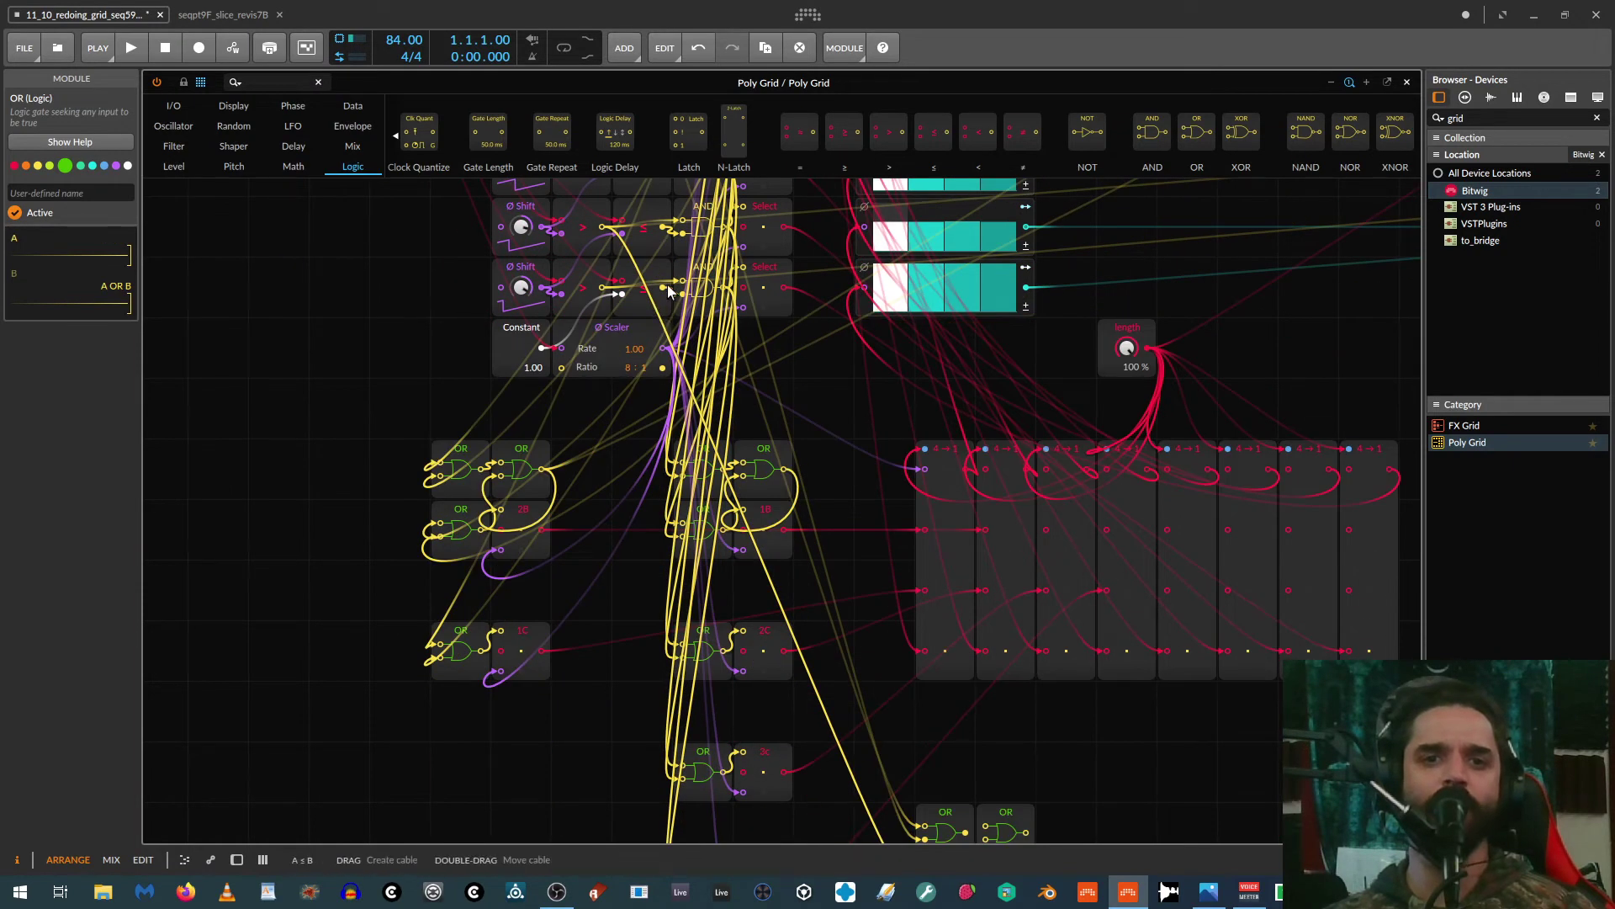
drag(665, 291, 926, 751)
Step: Connect the outputs of the two input-side OR gates to the two inputs of the third new OR gate
drag(964, 686, 997, 677)
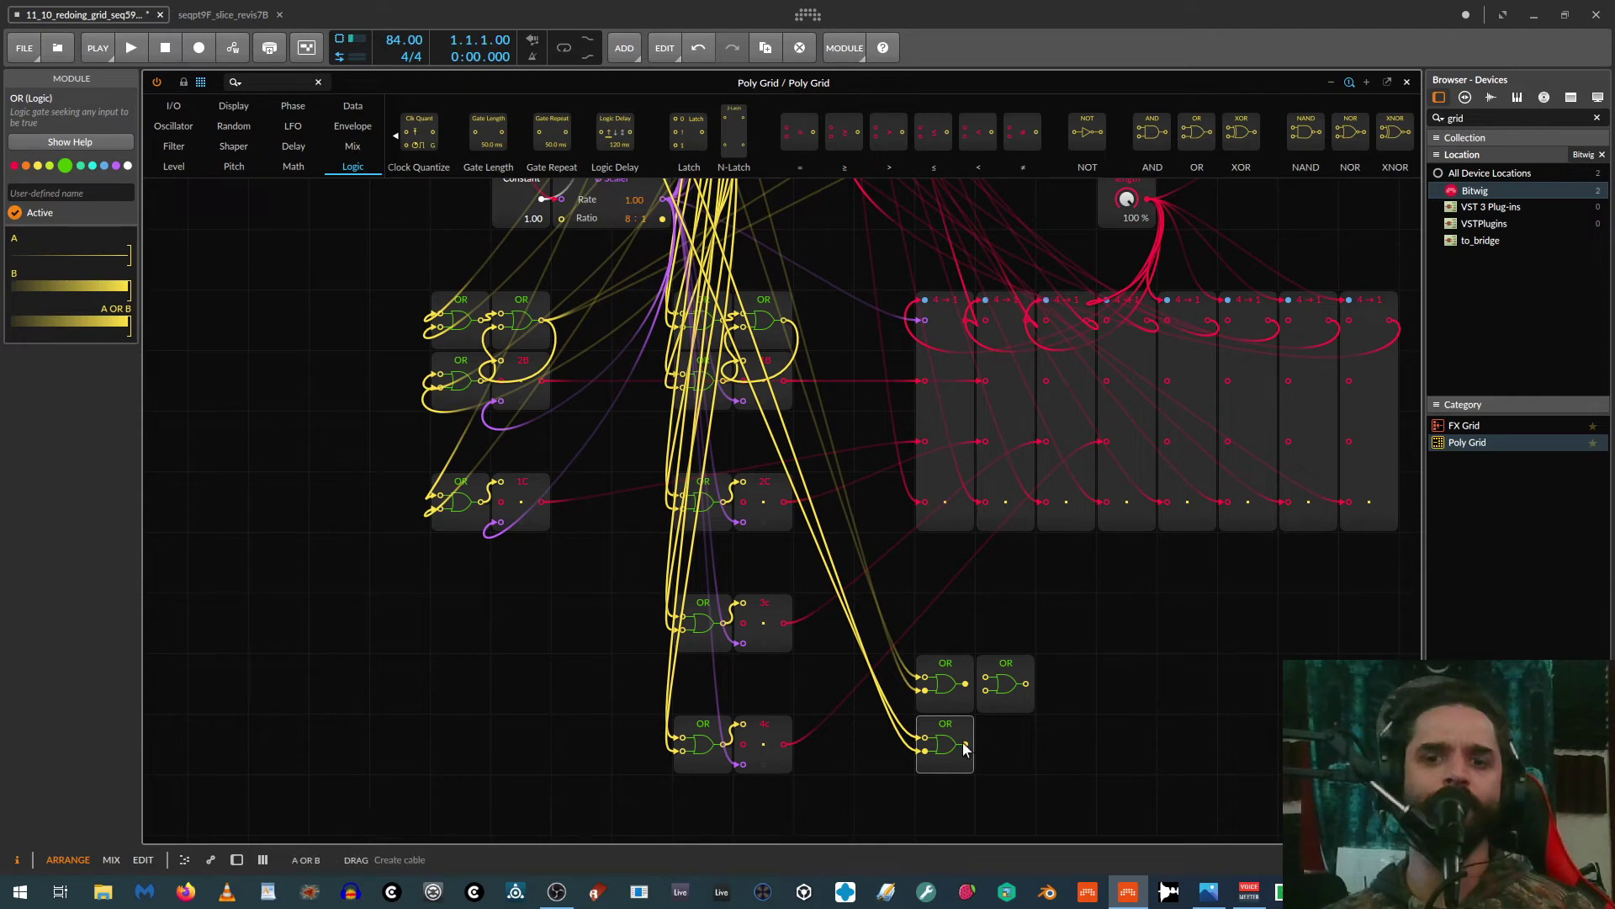
drag(965, 744, 991, 689)
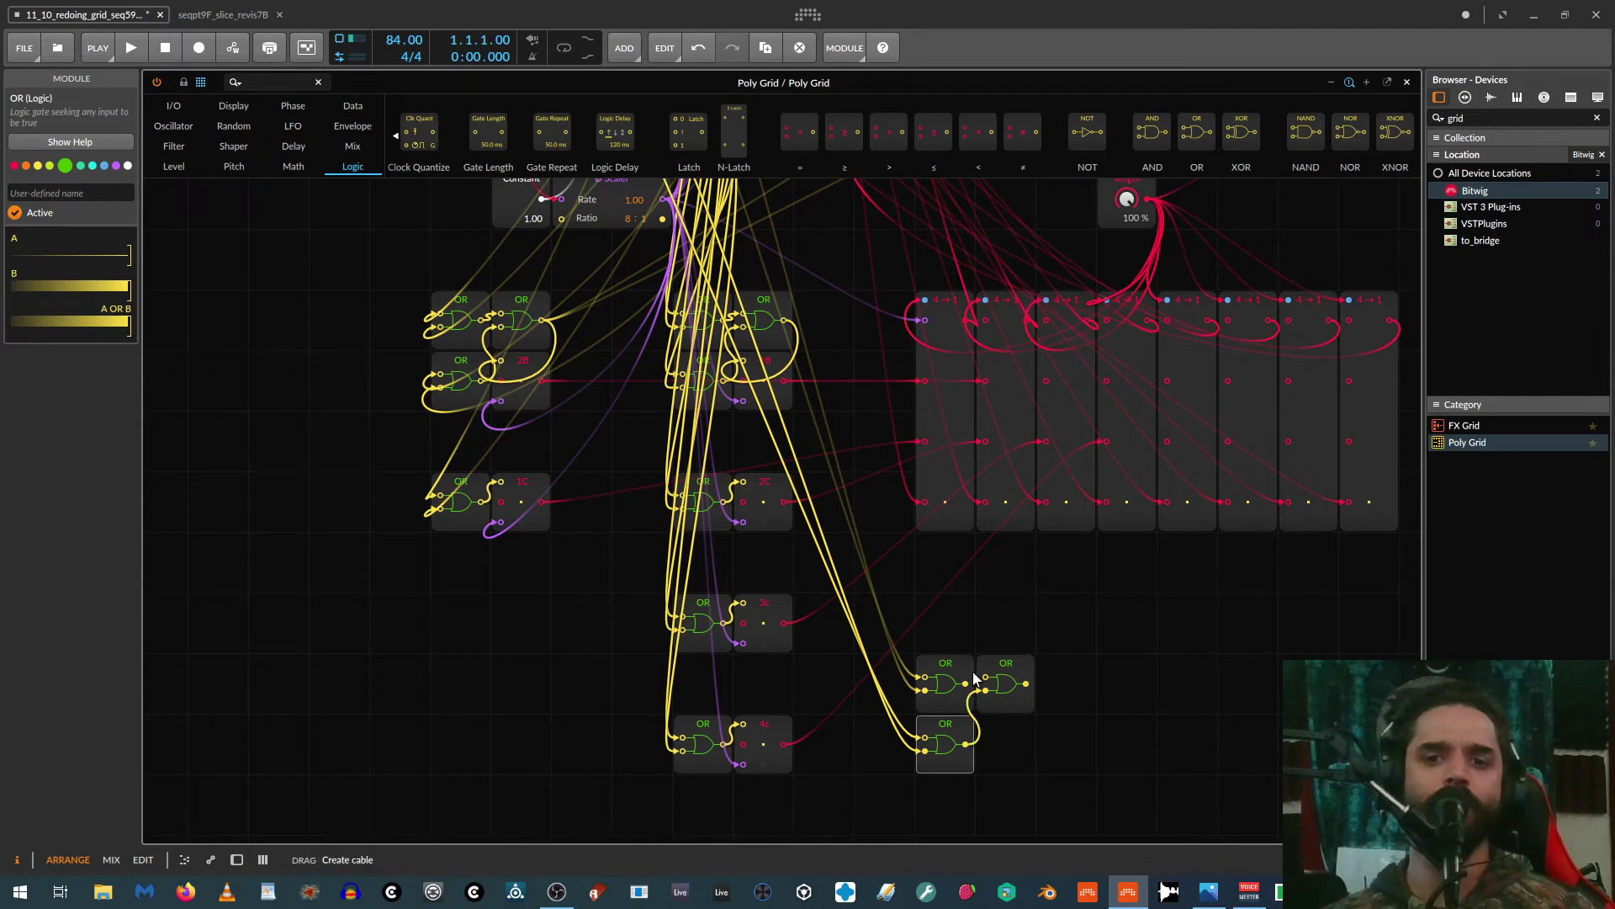
drag(1100, 659, 633, 695)
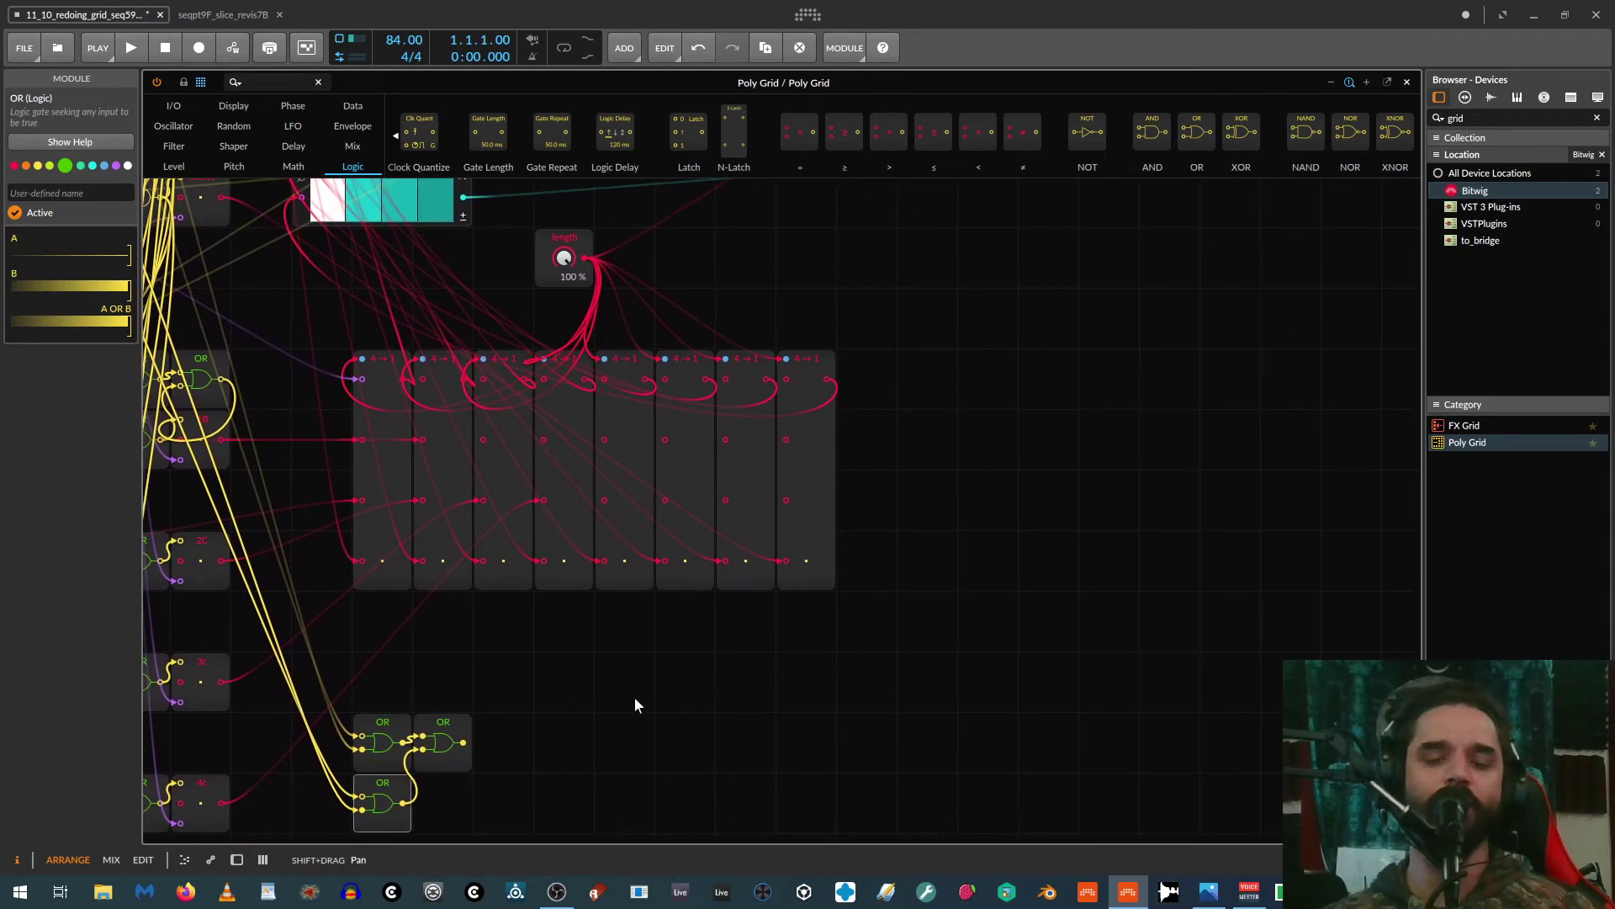
scroll(668, 694, down, 4)
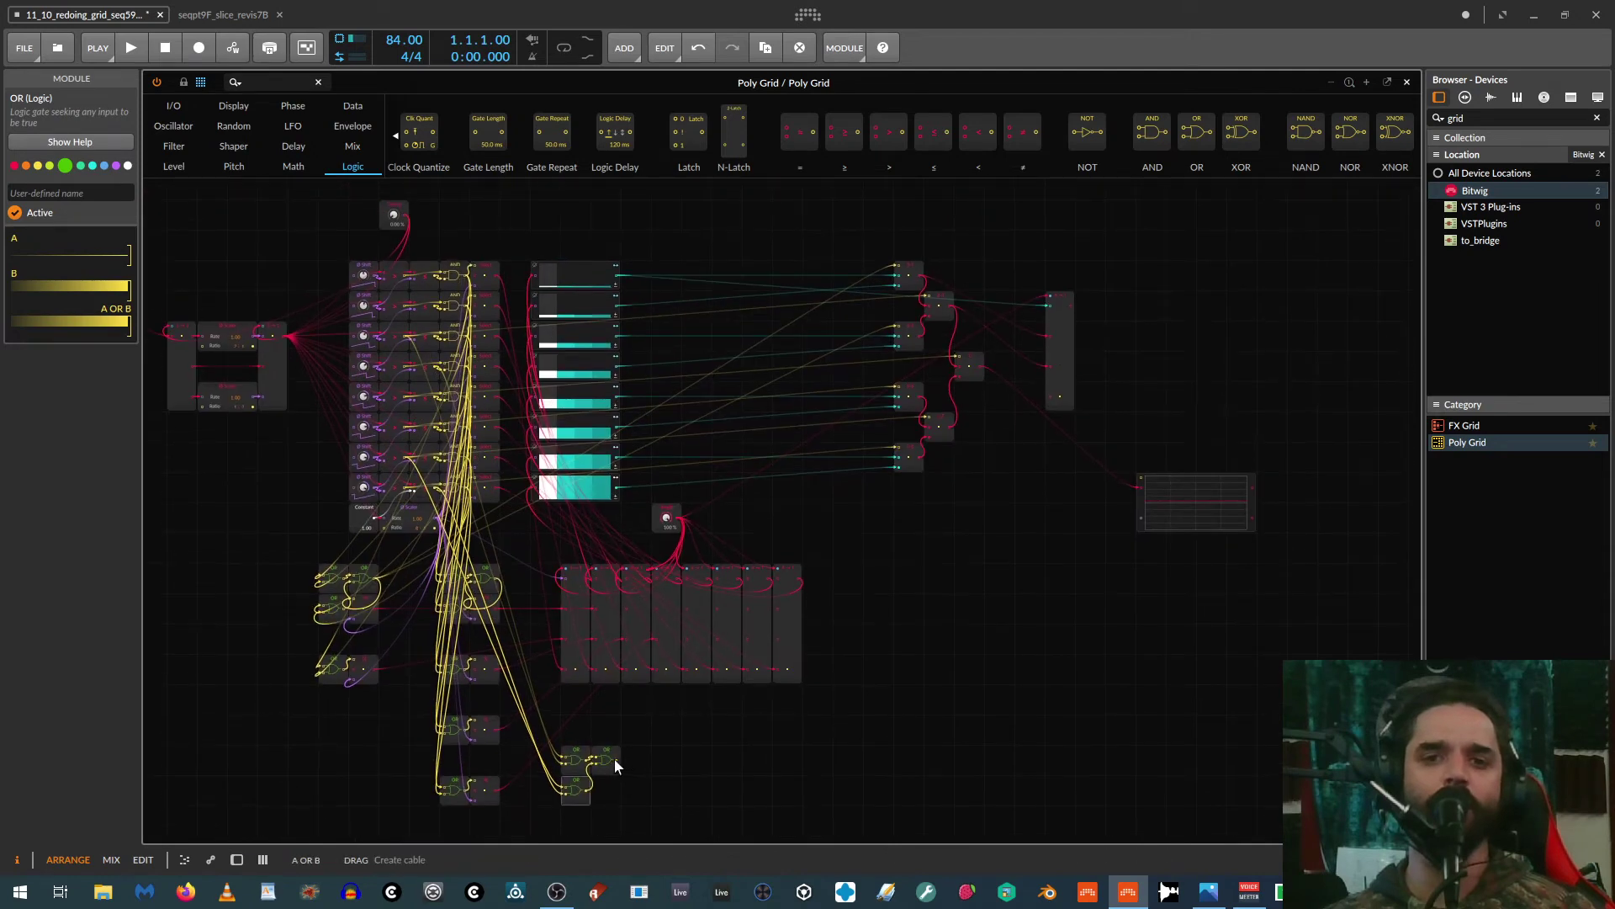
Step: Connect the third OR gate's output to the select input of the 2-3 Select module
scroll(937, 744, up, 2)
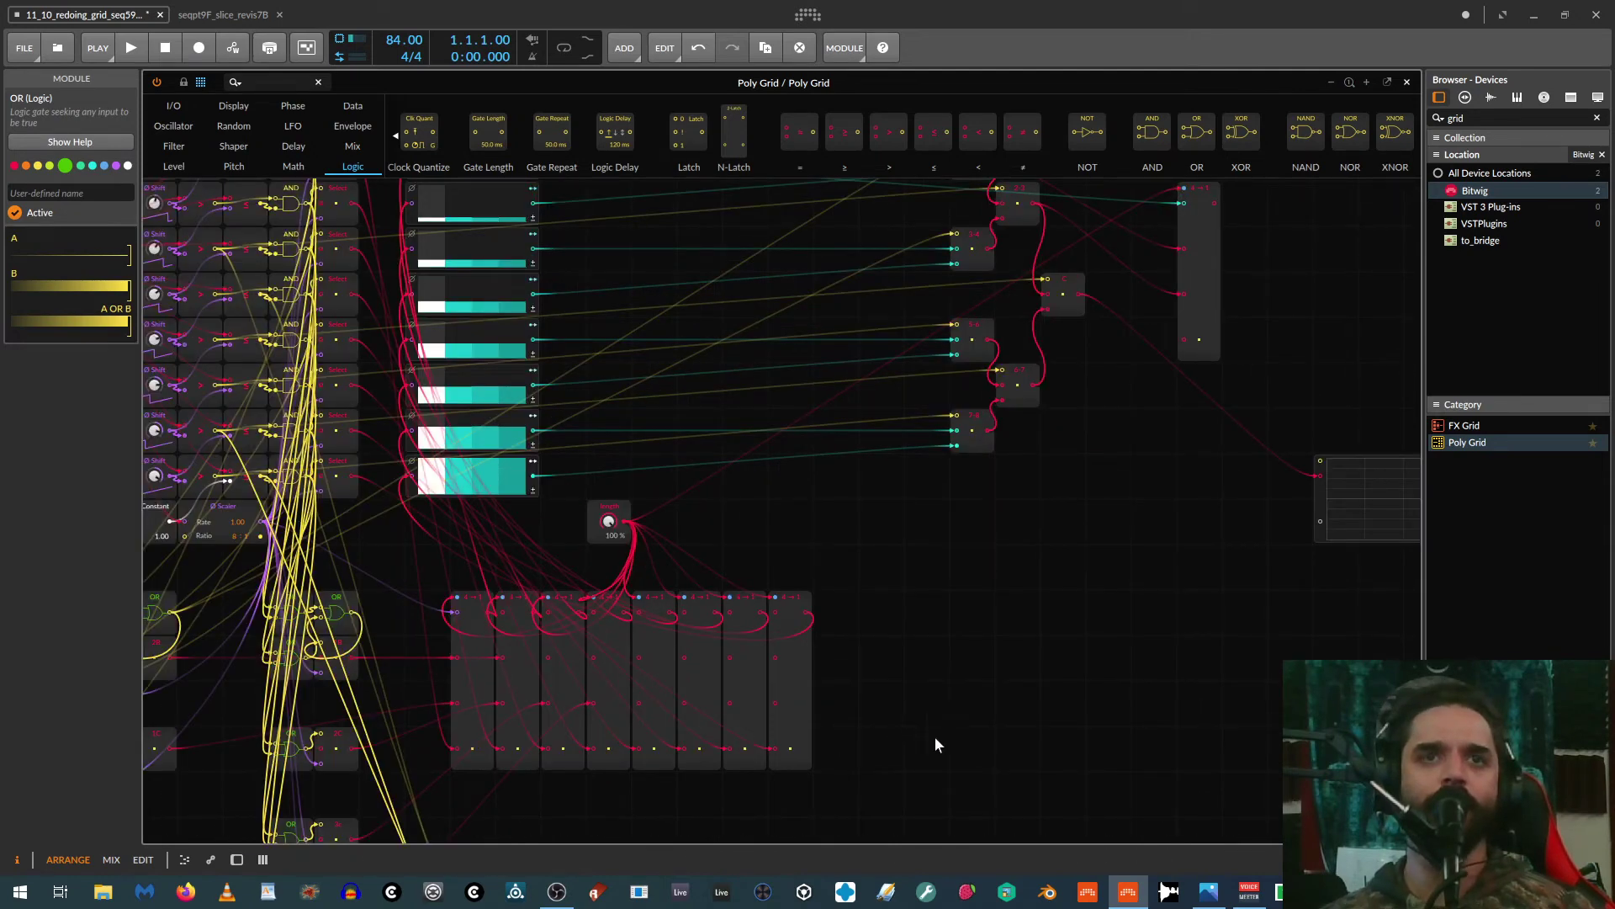
drag(935, 739, 926, 879)
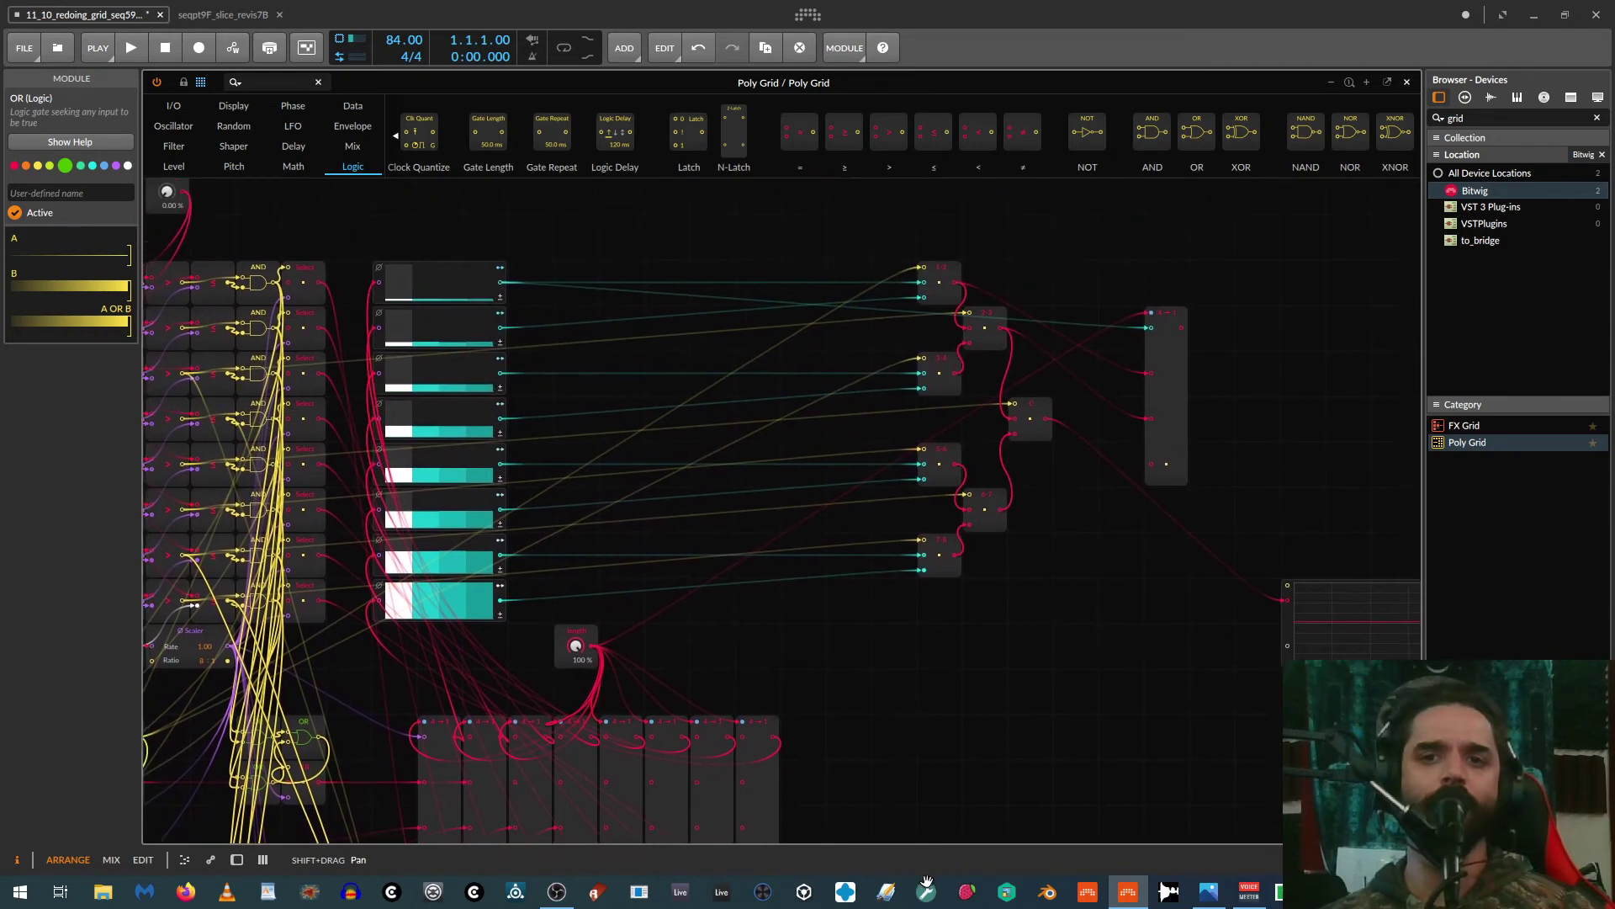
click(986, 318)
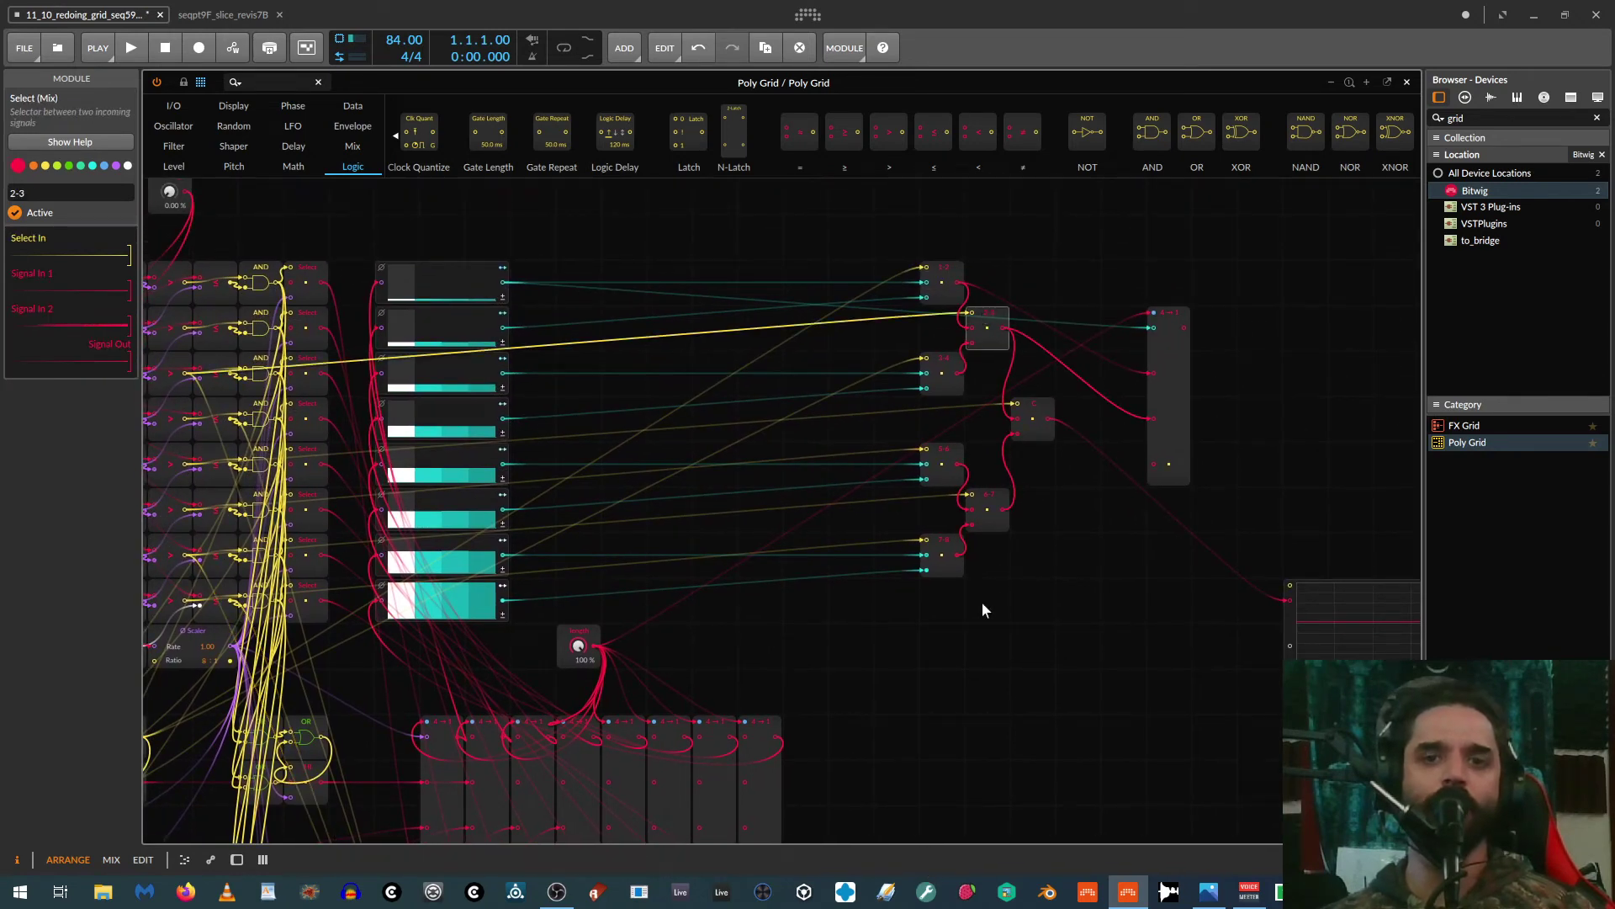
scroll(981, 601, down, 6)
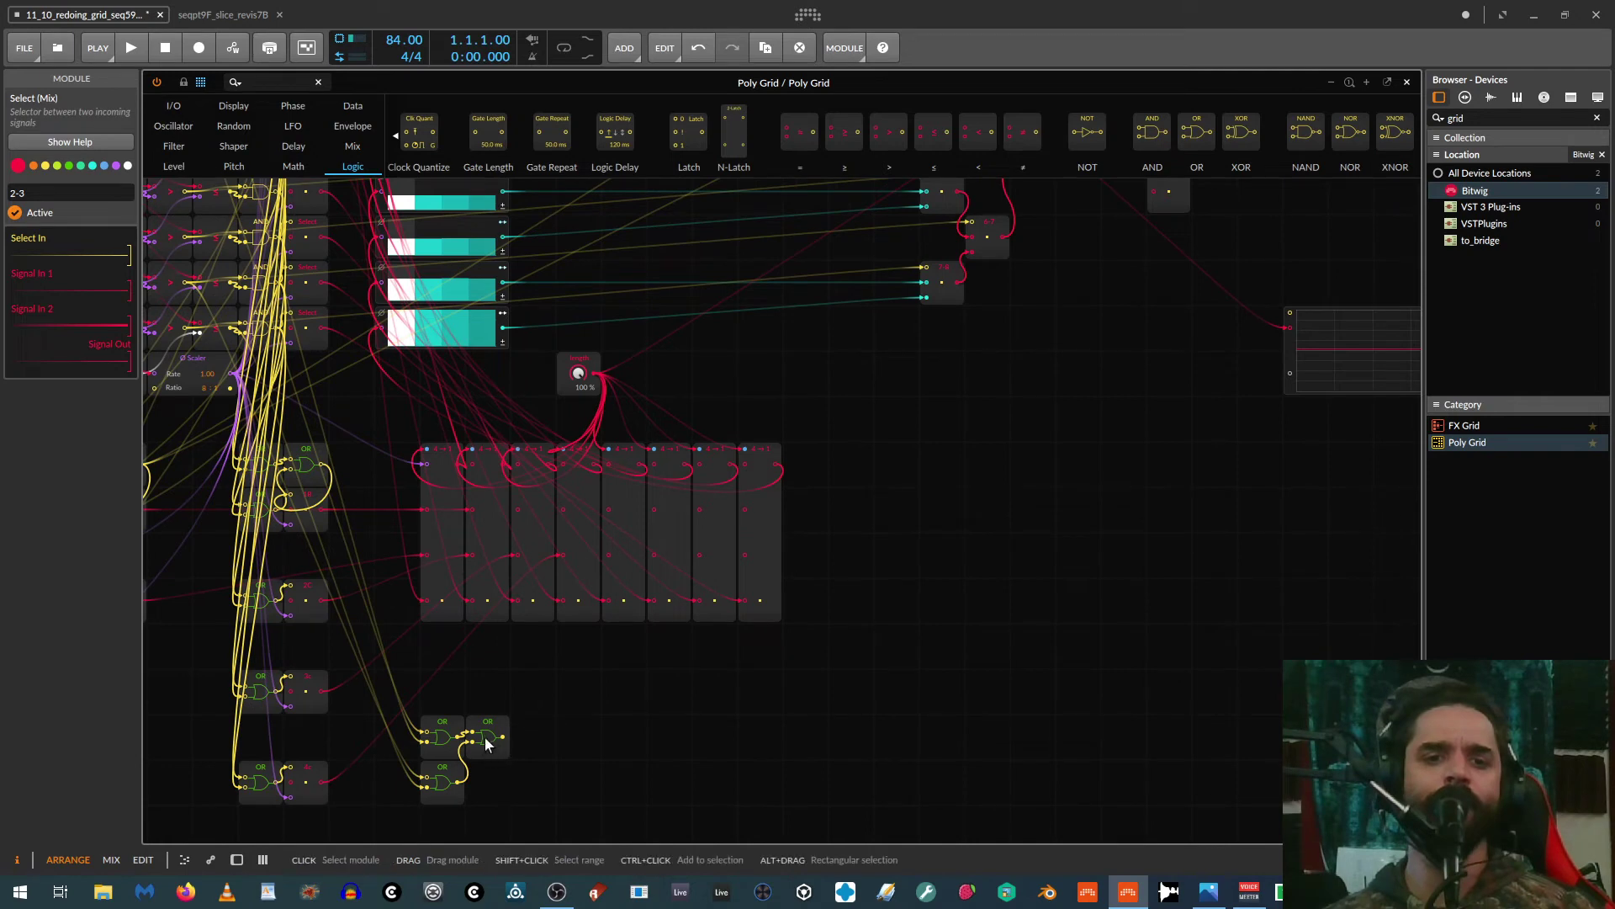
drag(503, 736, 972, 431)
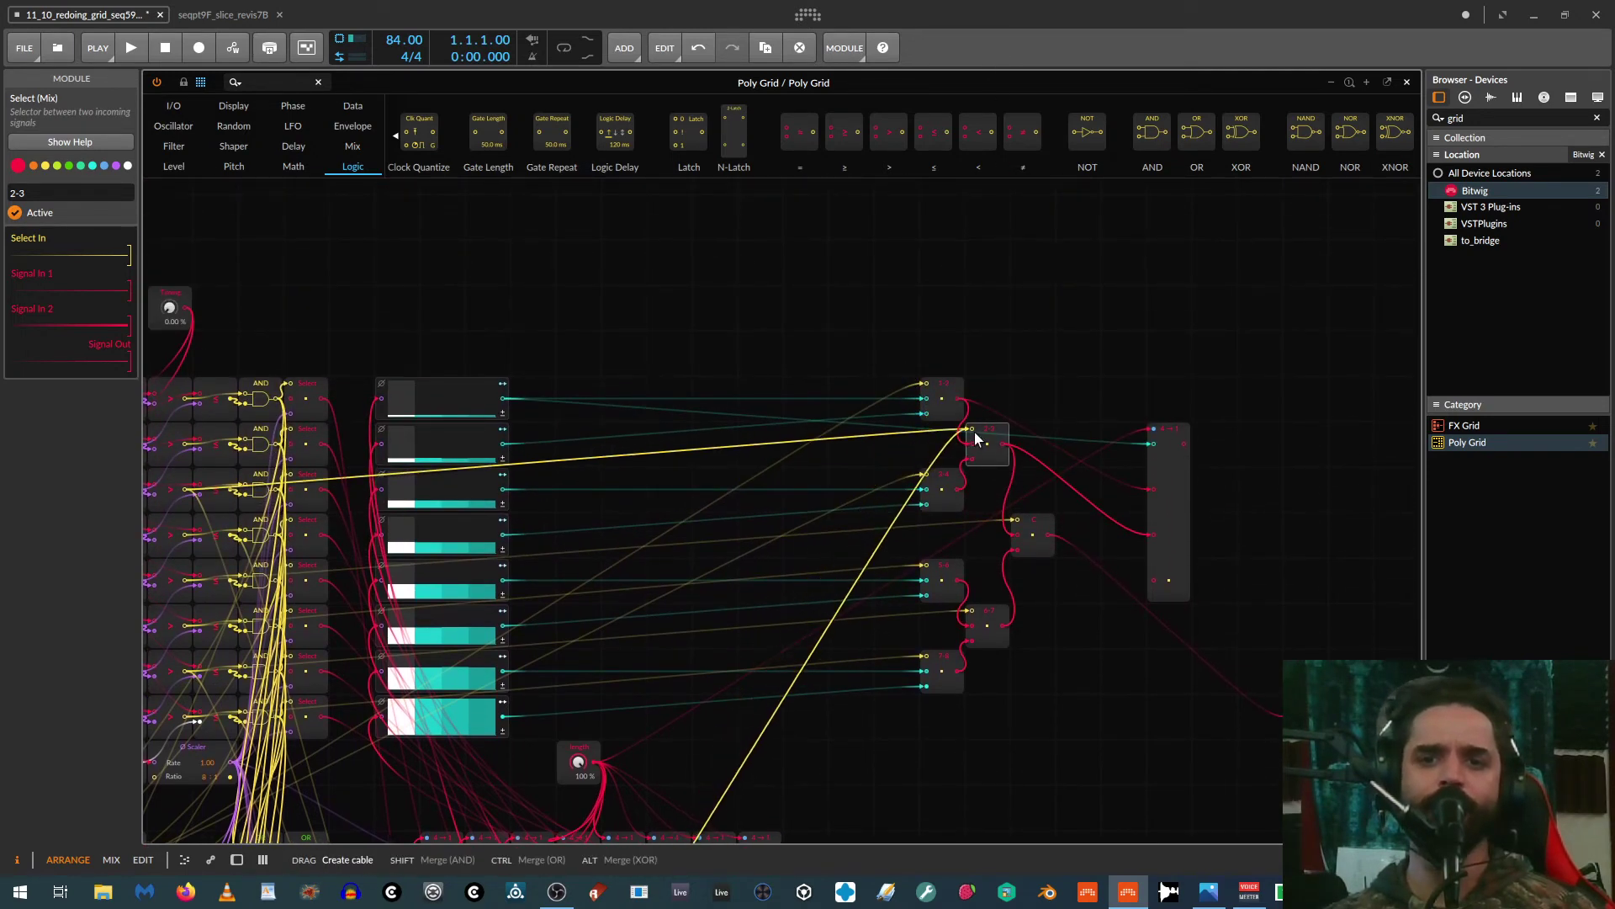
Step: Move the oscilloscope between the step modules and the Selects, and place the length knob beside the seventh row, set to 0%
drag(1074, 747, 557, 607)
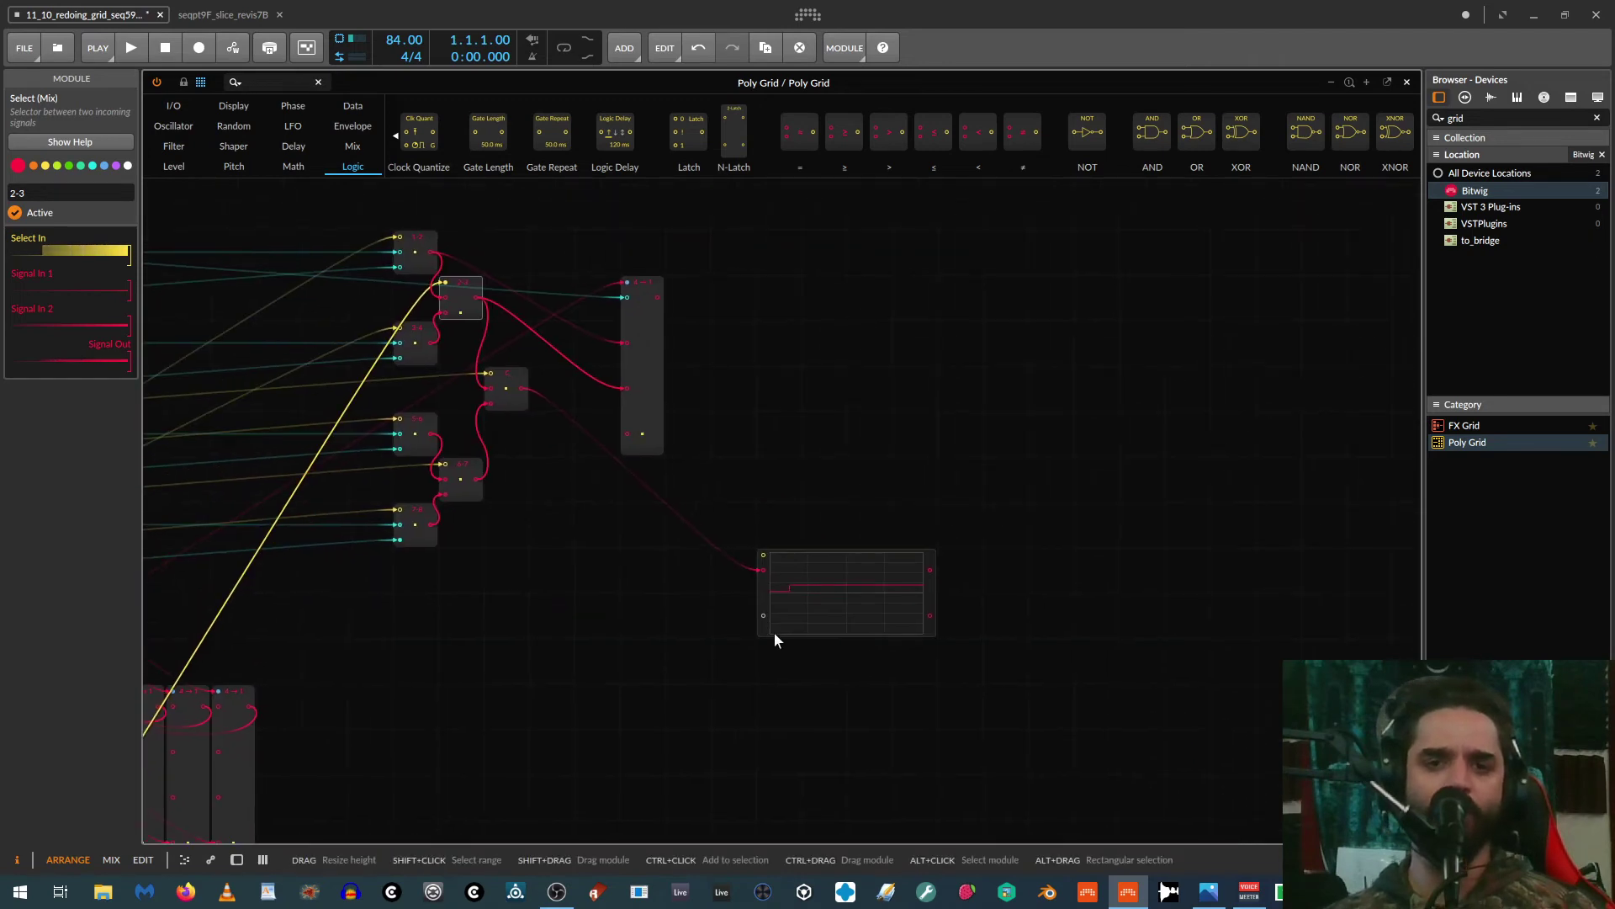
drag(780, 614, 568, 439)
drag(546, 566, 809, 633)
scroll(832, 602, up, 3)
drag(806, 810, 769, 671)
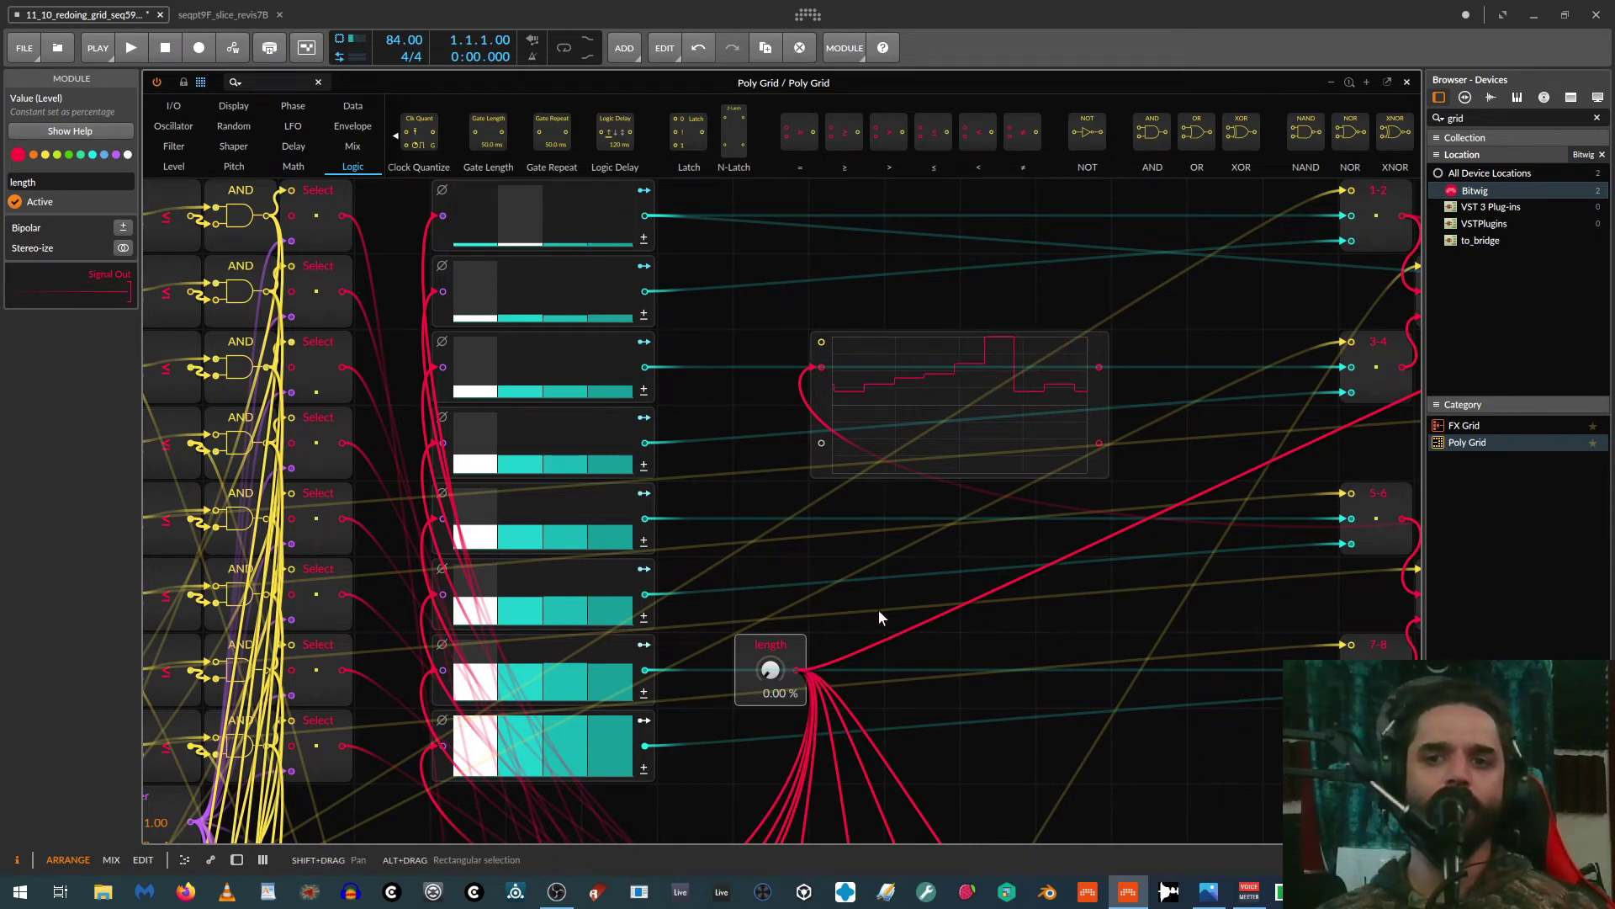
Step: Wire the last Select's output into the four-port Merge's fourth signal input, and the Merge's output into the oscilloscope's first signal input
drag(1136, 642, 700, 638)
scroll(739, 639, down, 1)
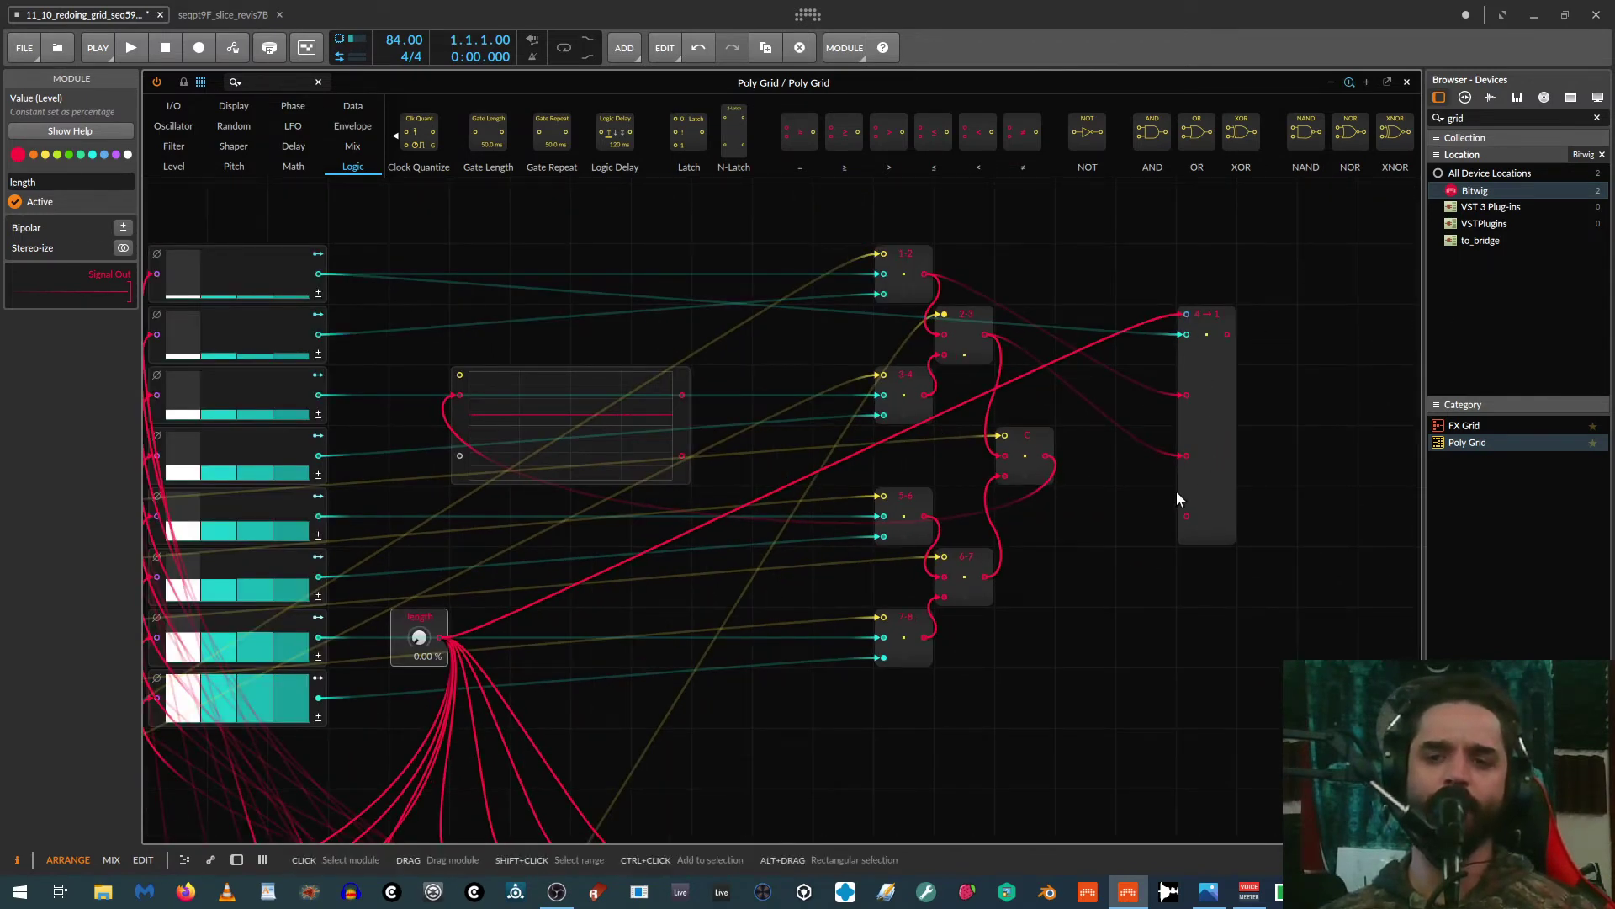
drag(1186, 516, 1046, 455)
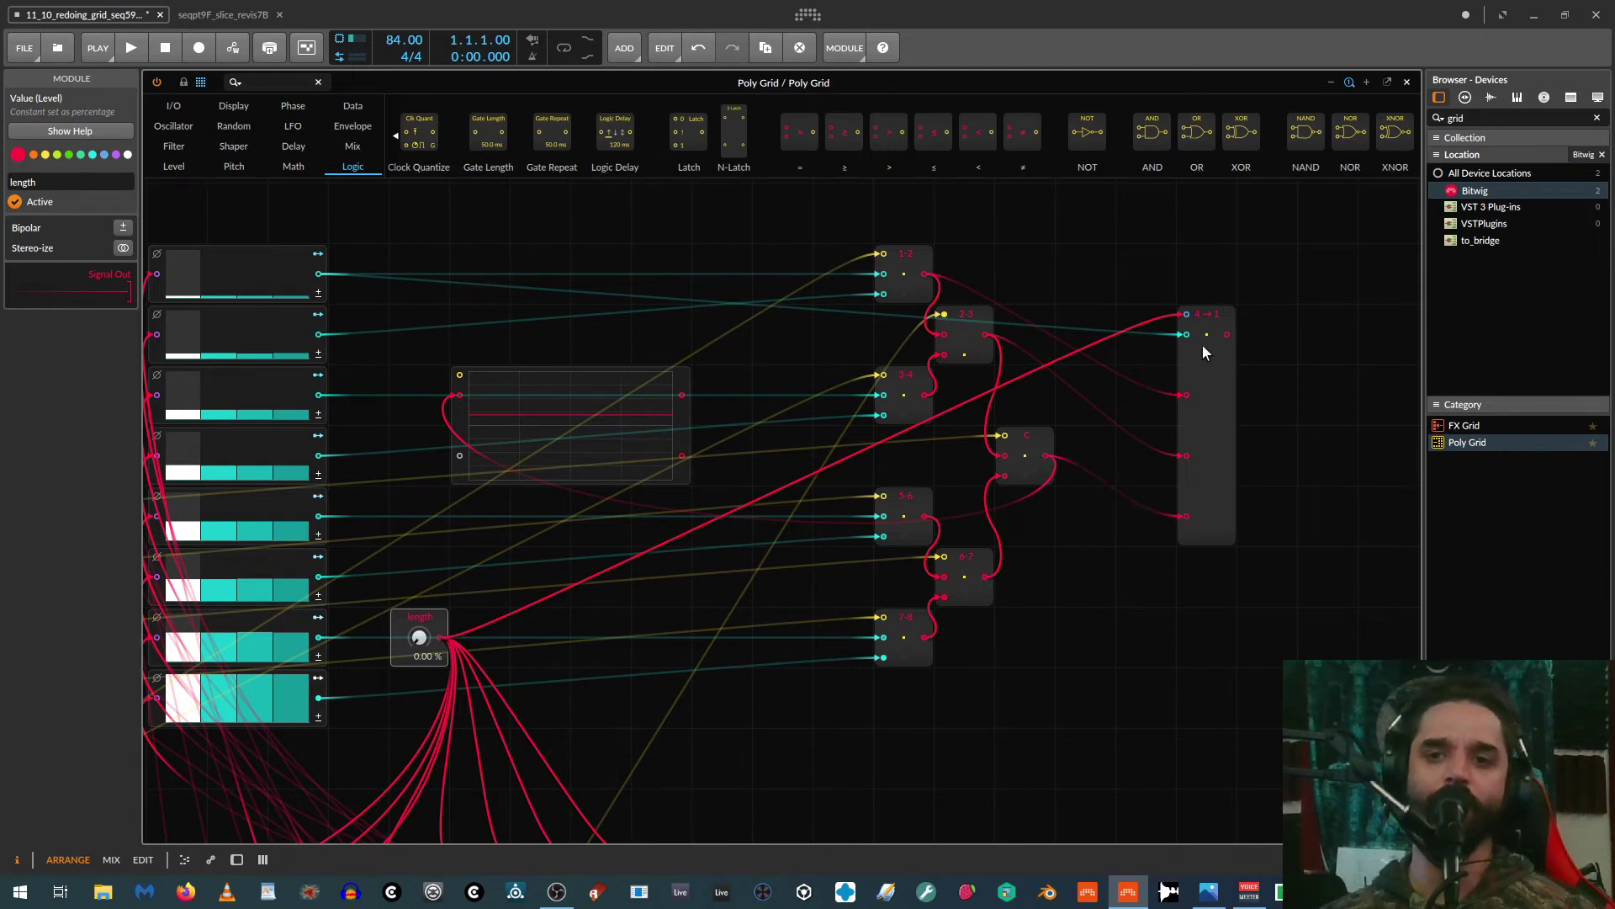
drag(1227, 335, 460, 395)
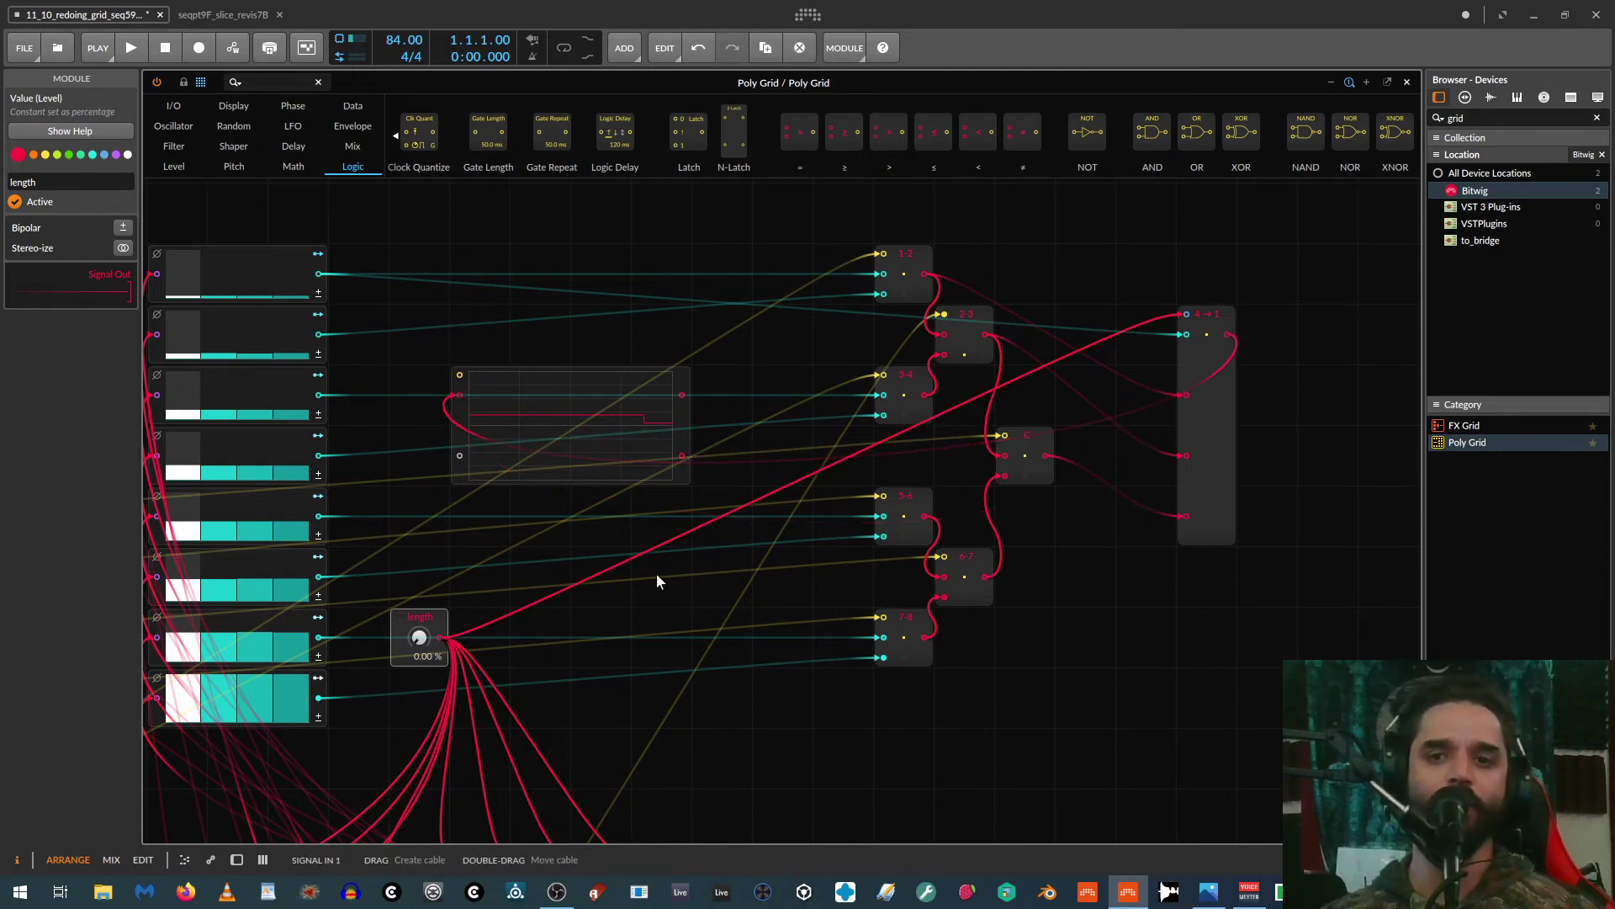
Step: Inspect the four-port Merge's signals and test the sequence with the length knob at 26%
scroll(732, 642, down, 1)
scroll(685, 635, right, 1)
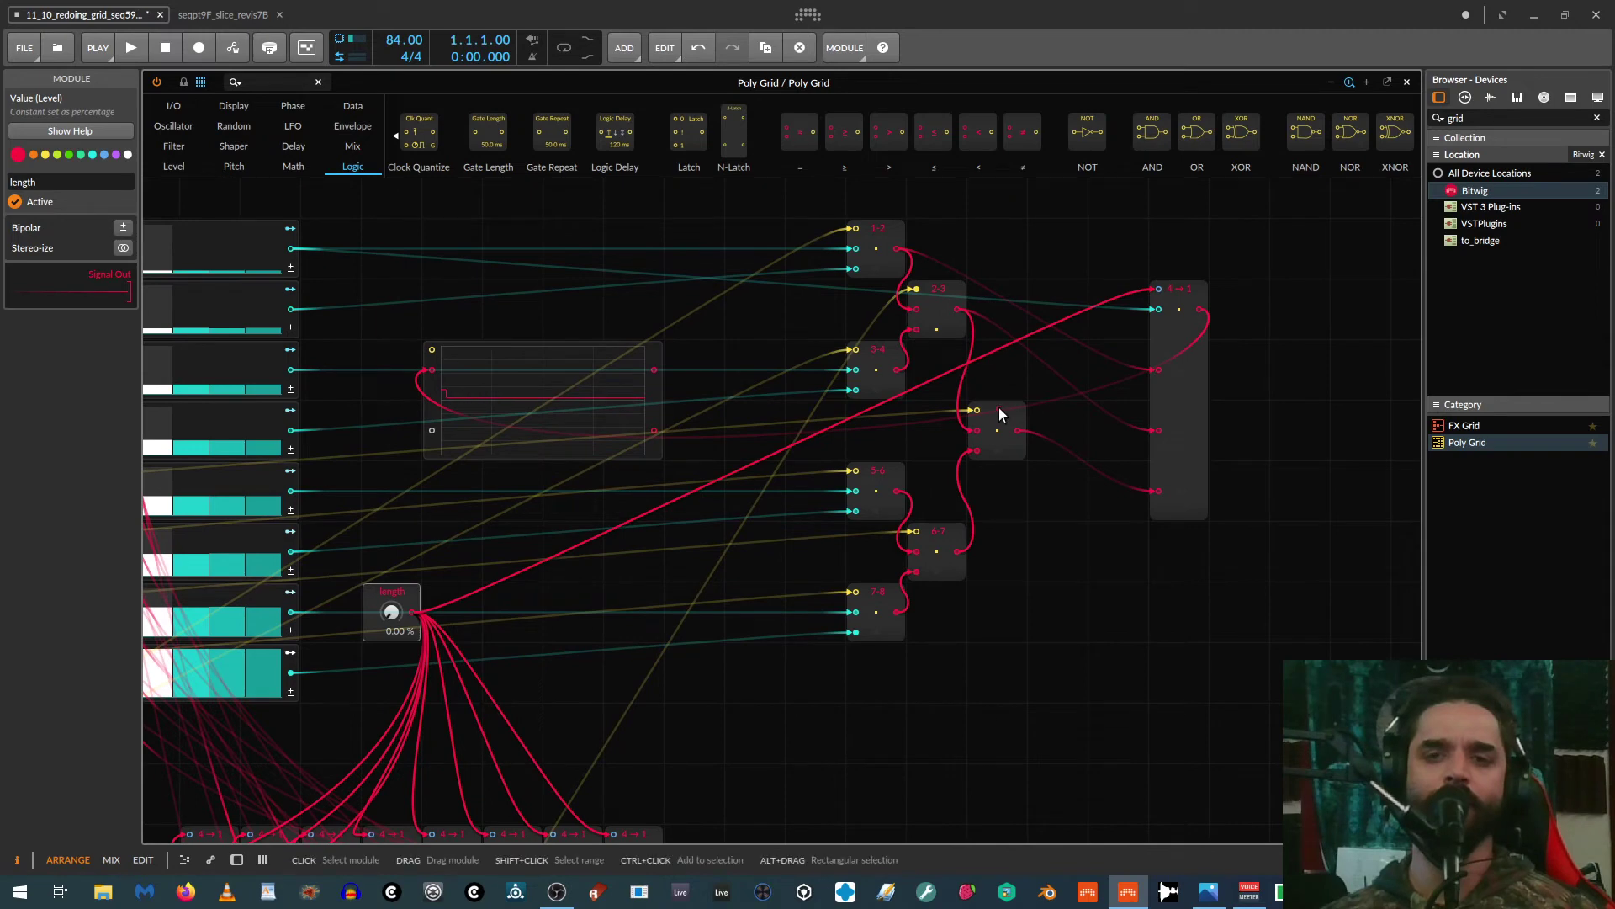
click(999, 414)
click(1174, 294)
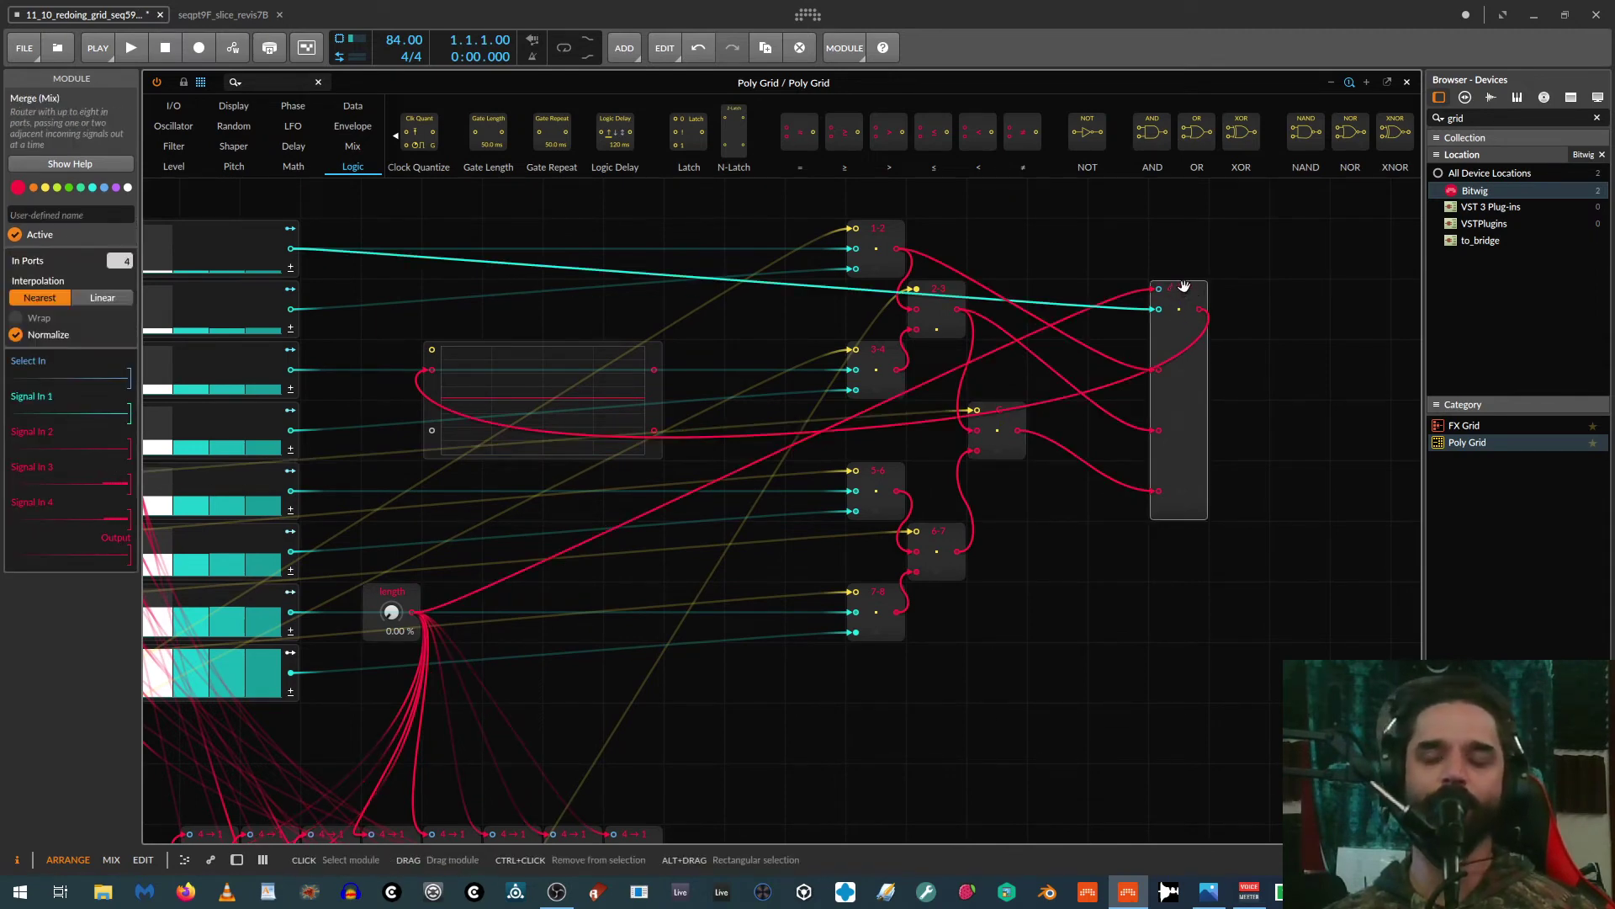
drag(432, 587, 639, 614)
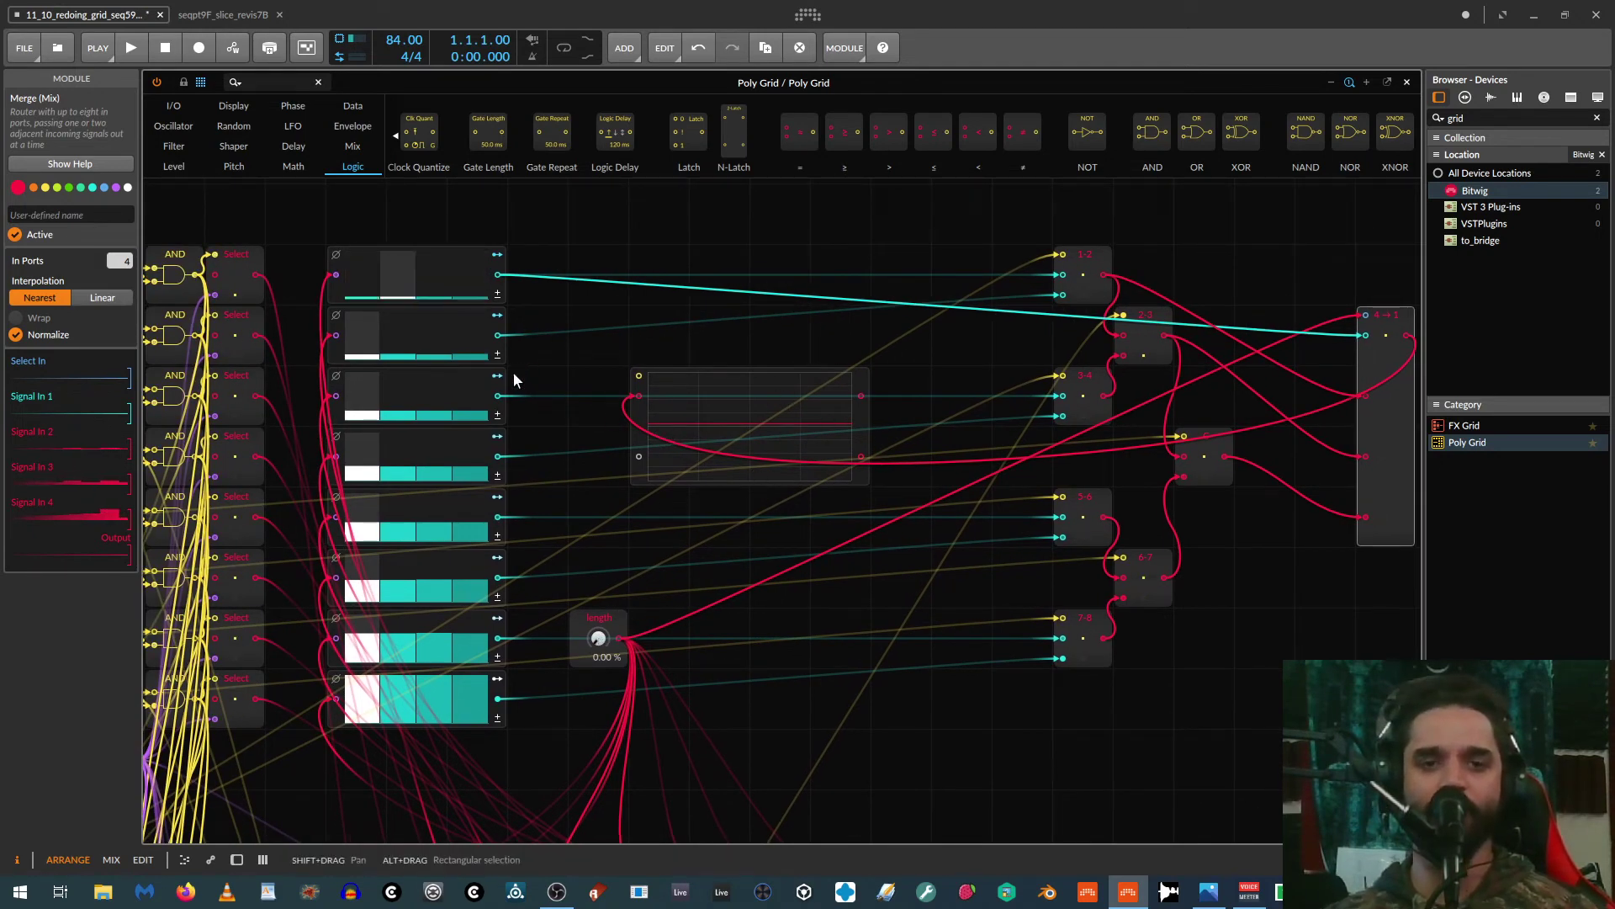
mouse_move(597, 638)
mouse_down()
mouse_move(597, 618)
mouse_move(599, 638)
mouse_up()
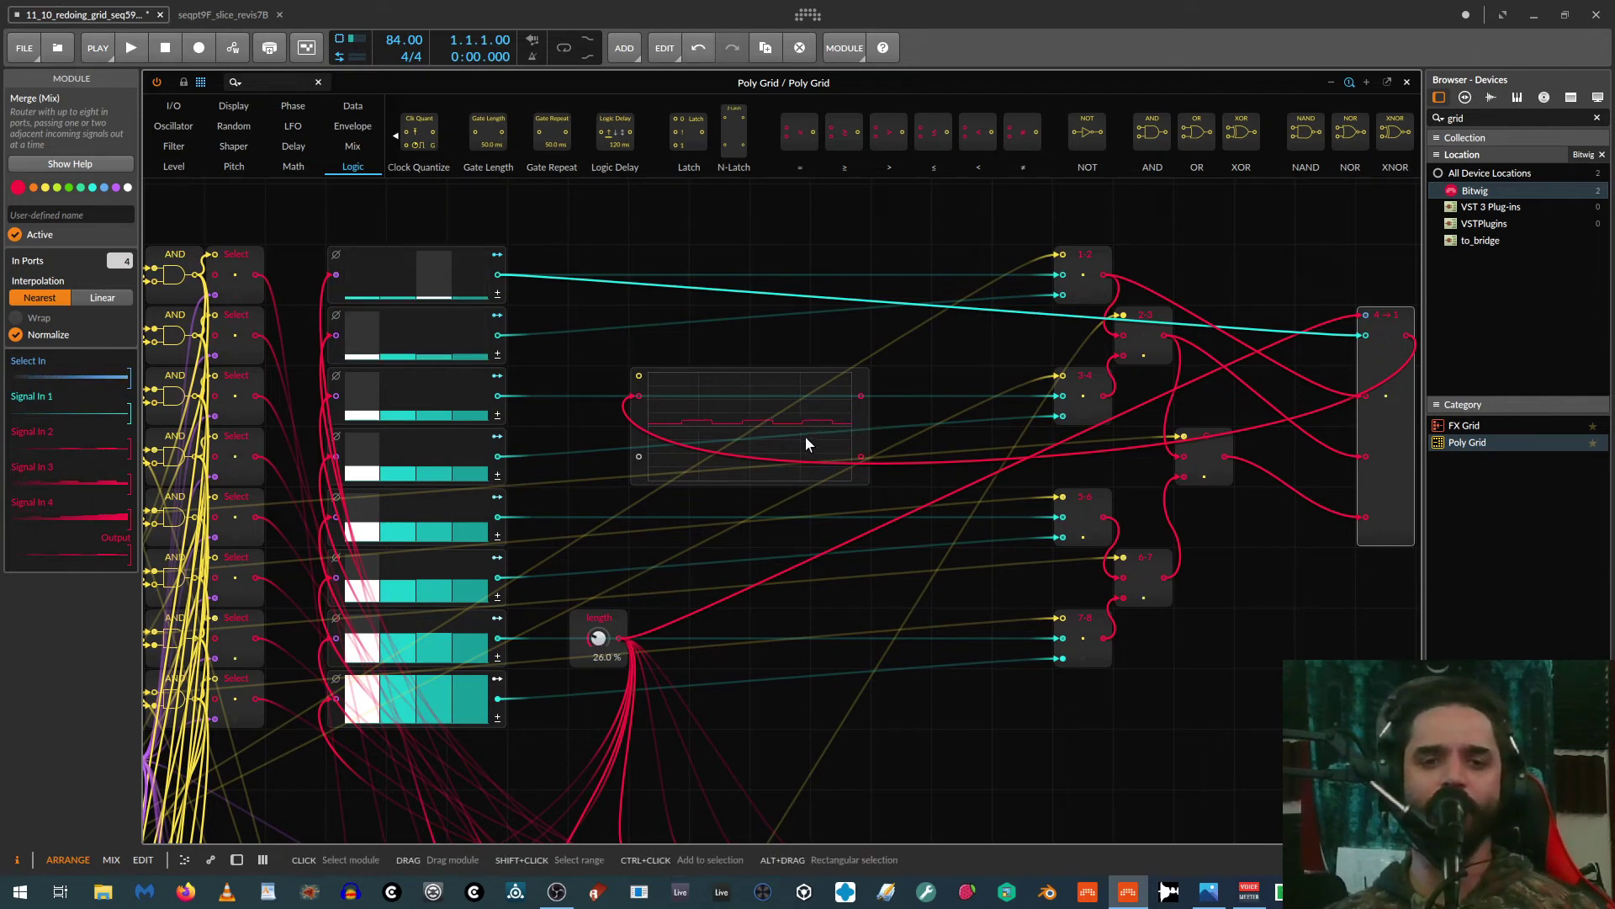
Step: Try the oscilloscope's Fast mode and return it to Slow
click(644, 425)
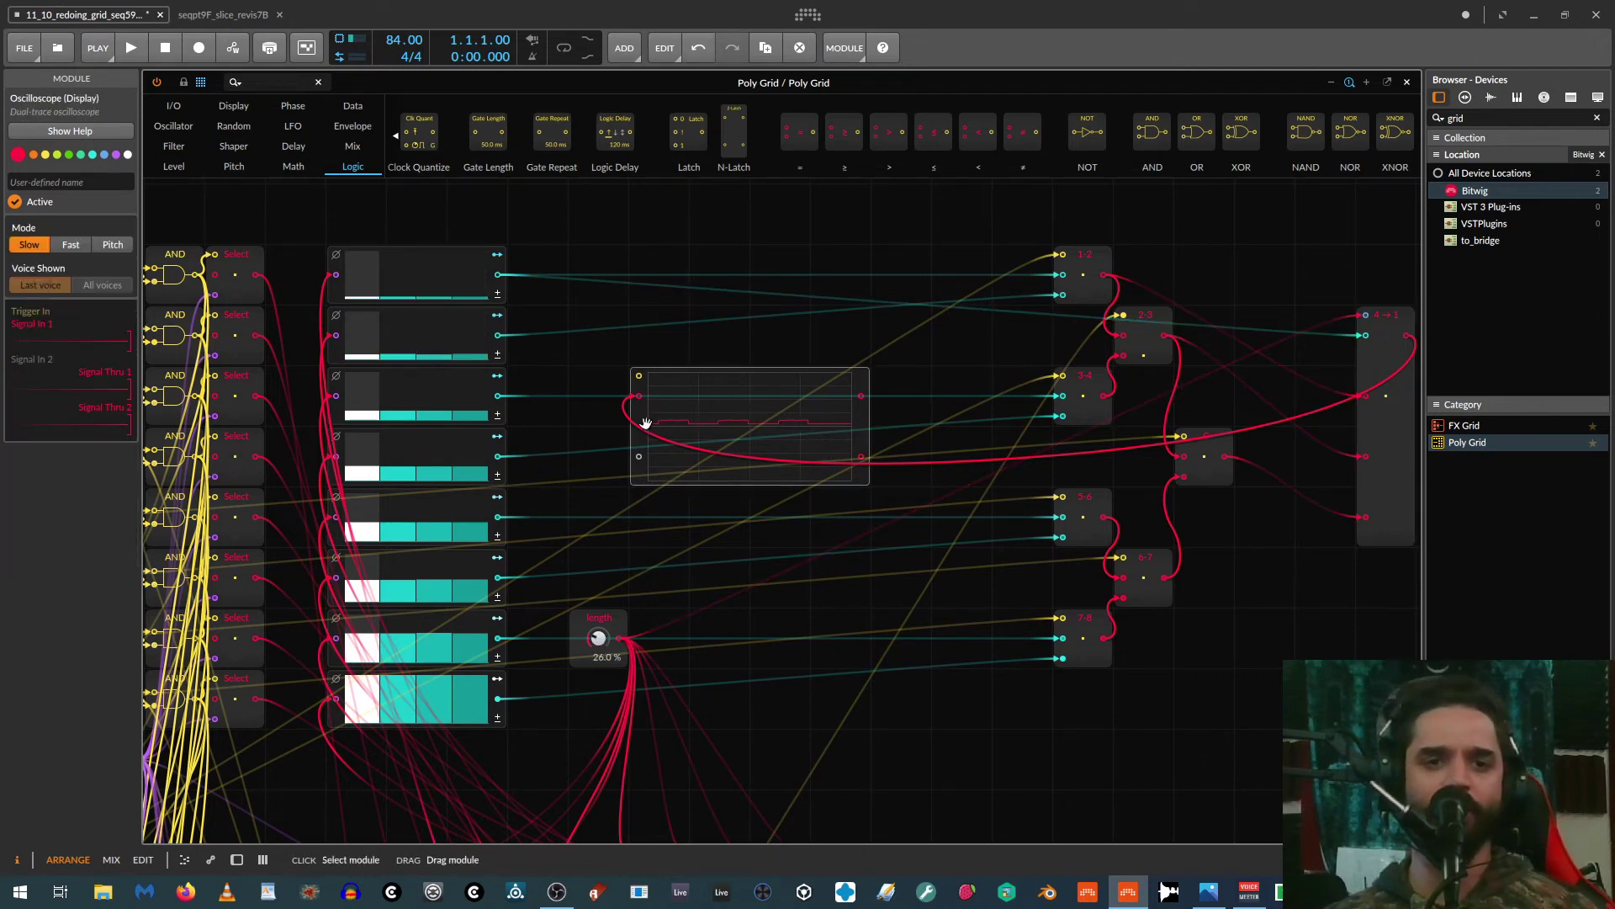
click(69, 245)
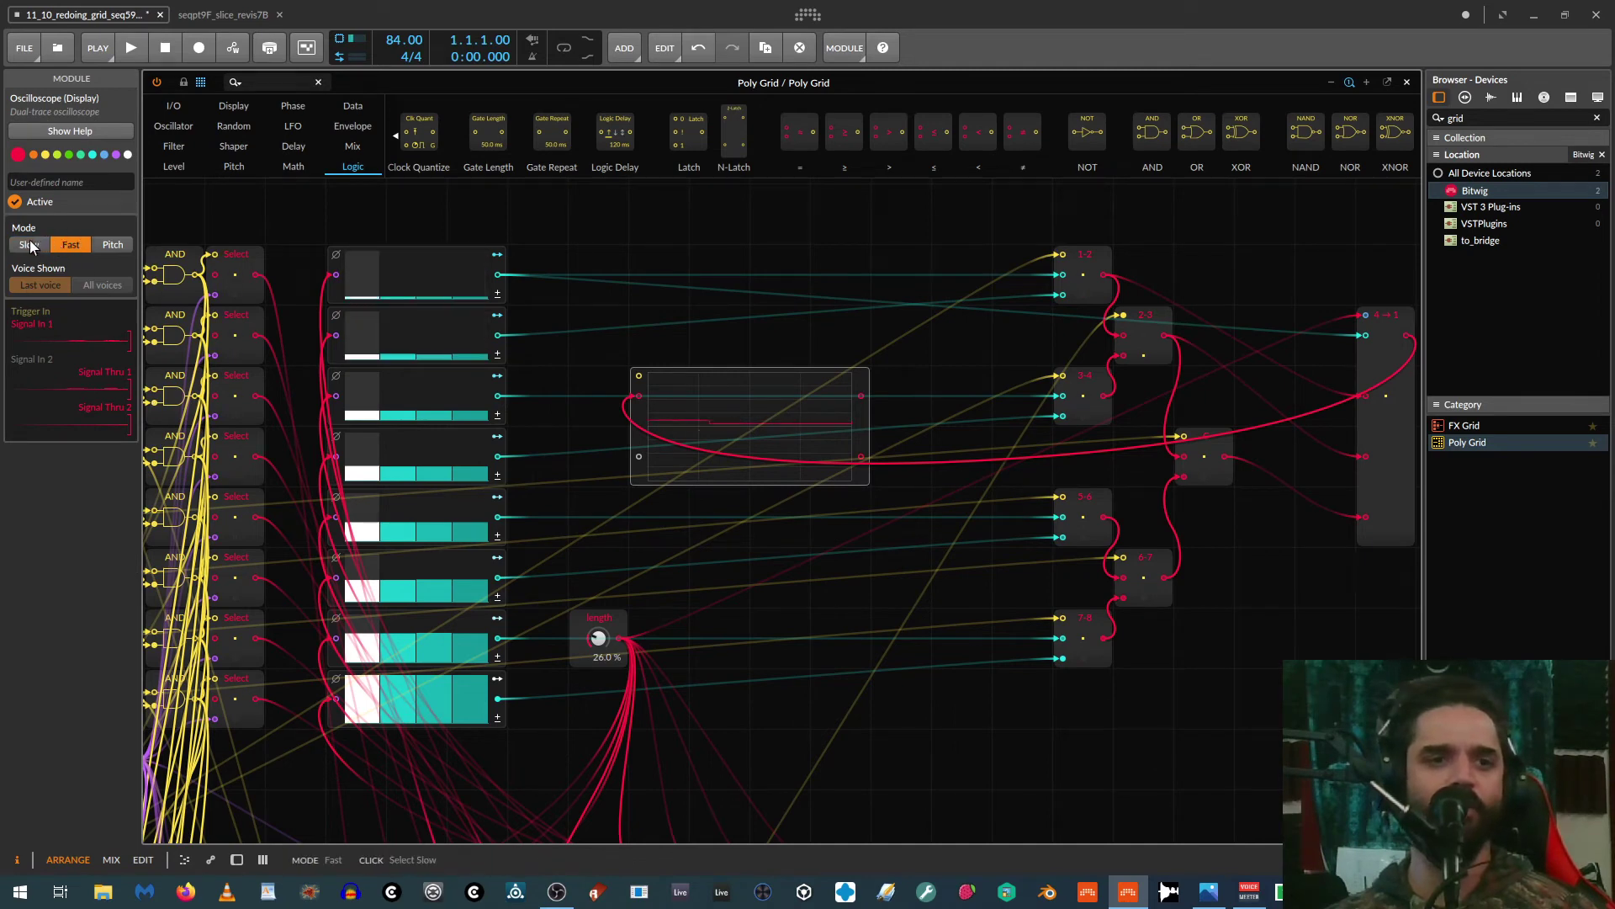
click(30, 244)
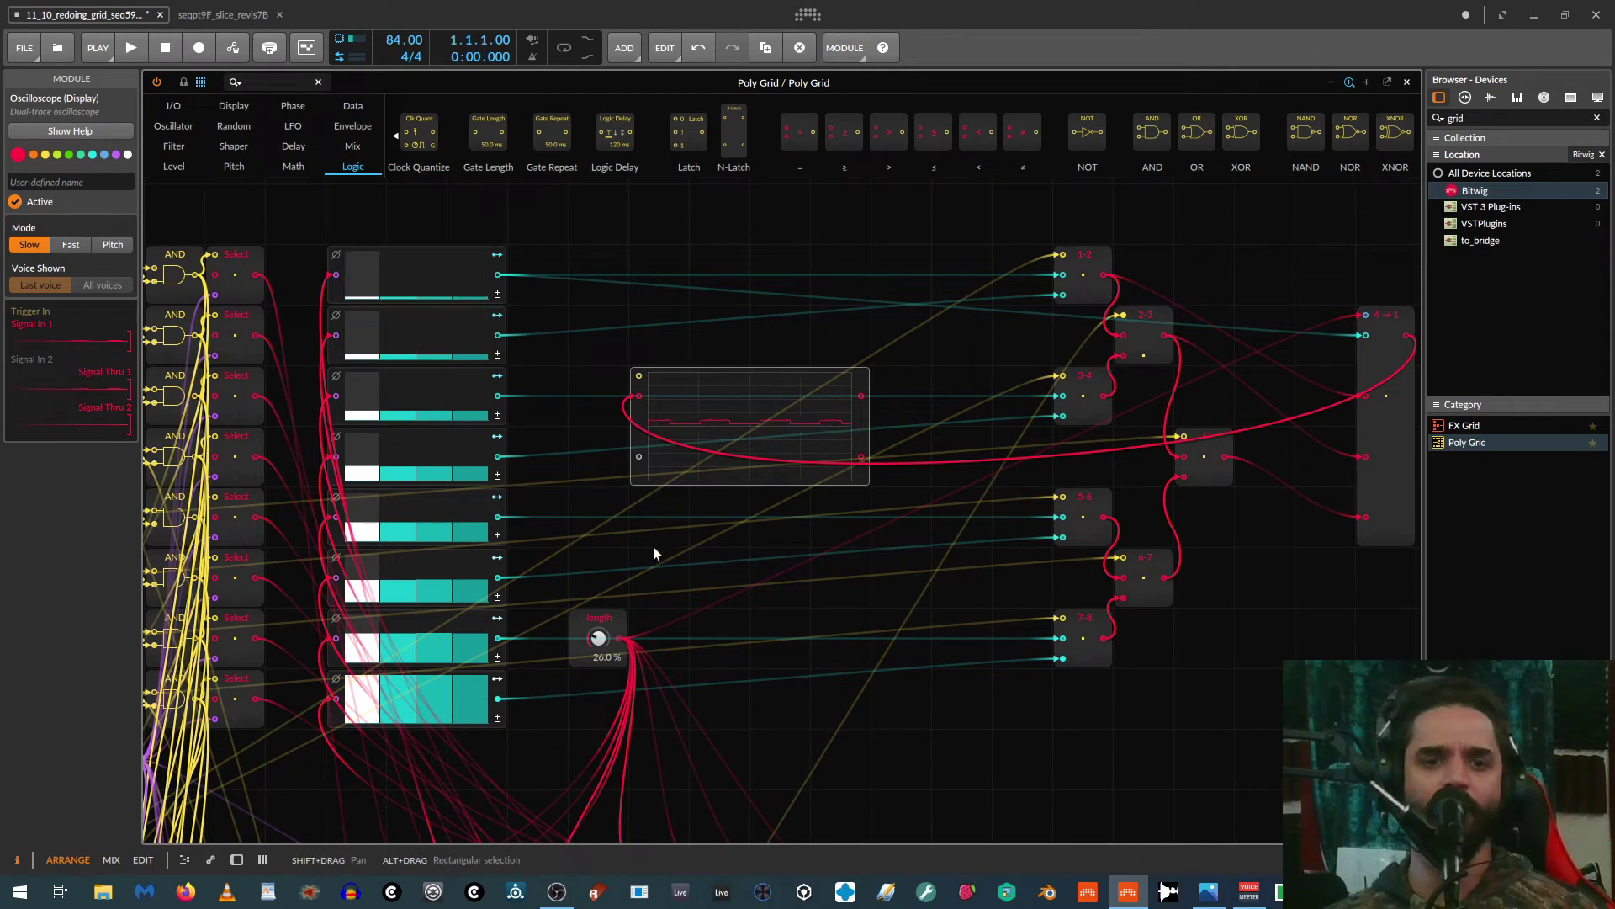
Step: Set the length knob to 53.5% and inspect the signals of the four-port Merge and the 2-3 Select
drag(599, 643, 598, 606)
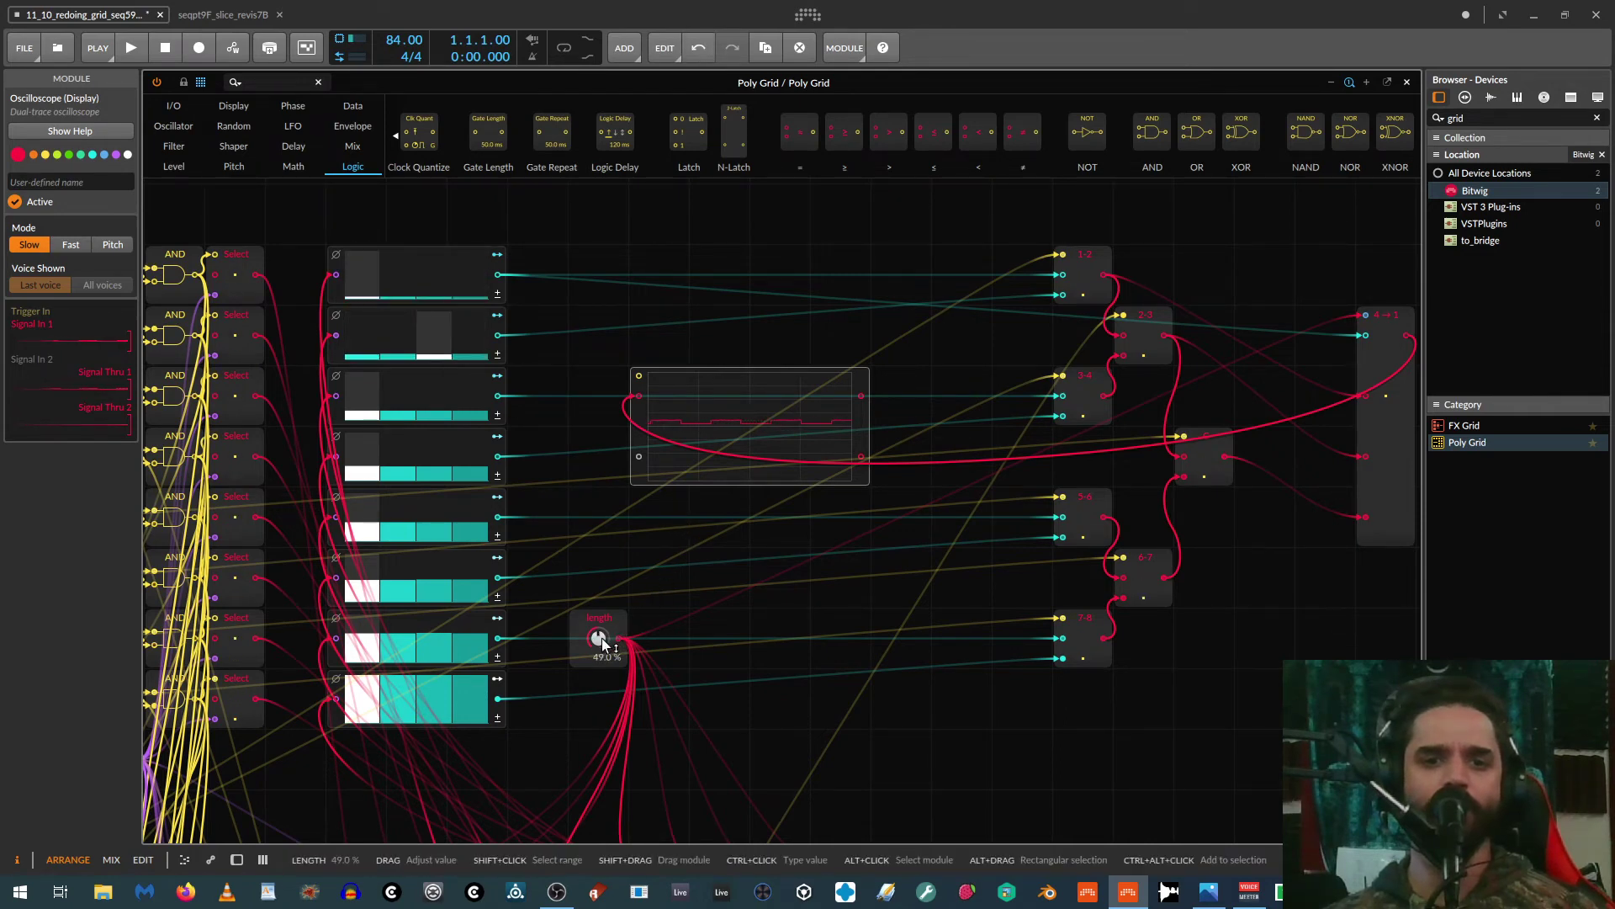
drag(599, 637, 600, 637)
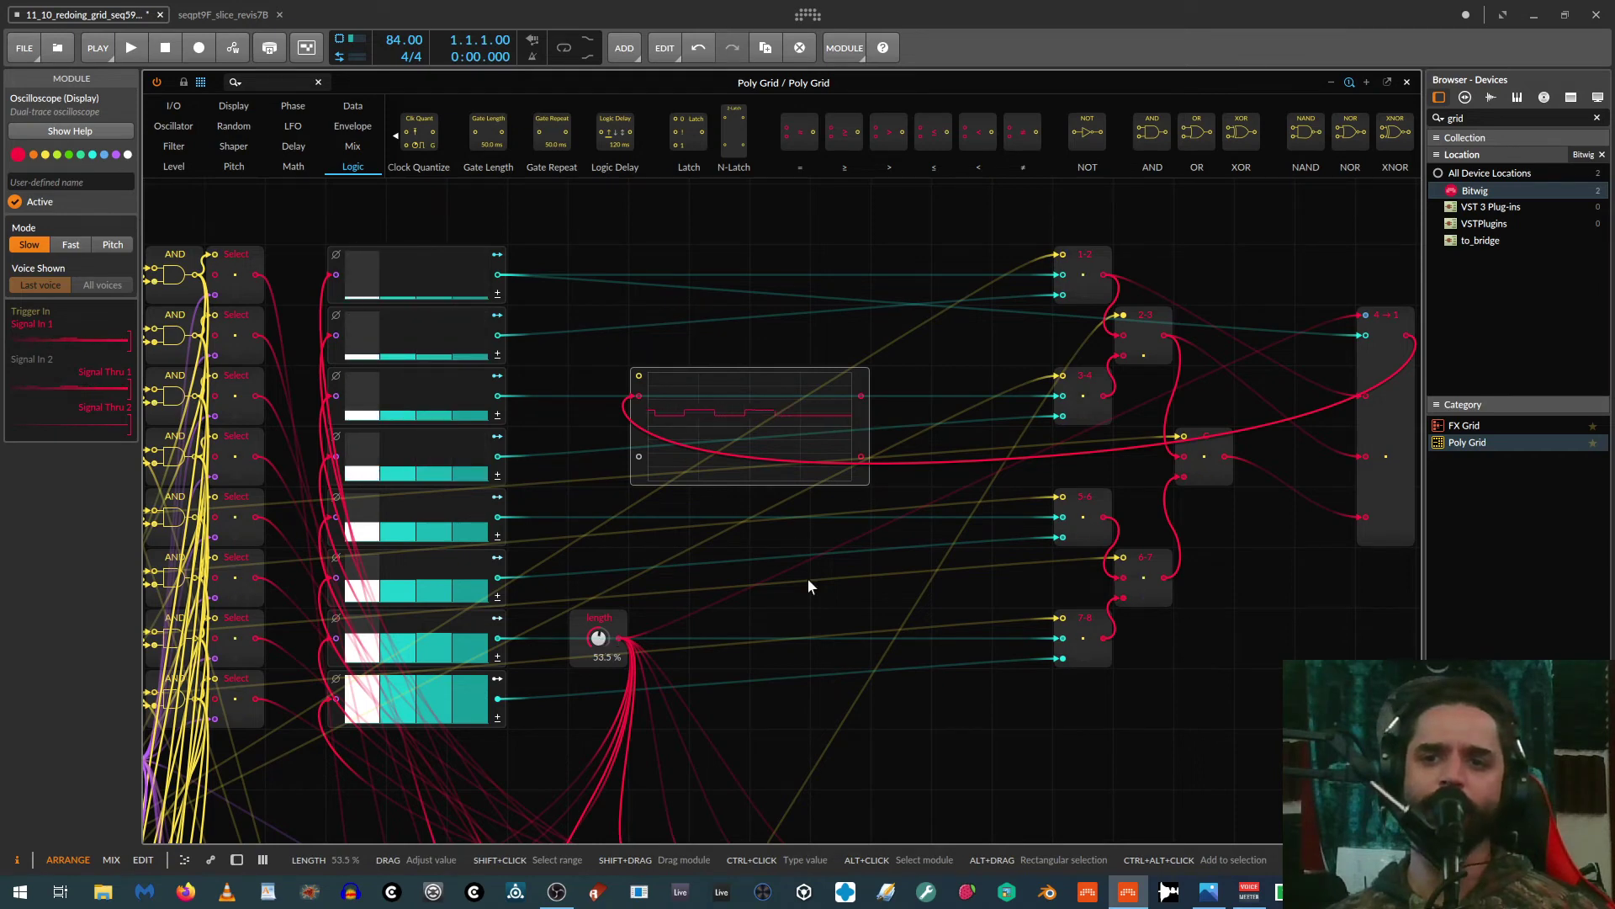
click(1390, 372)
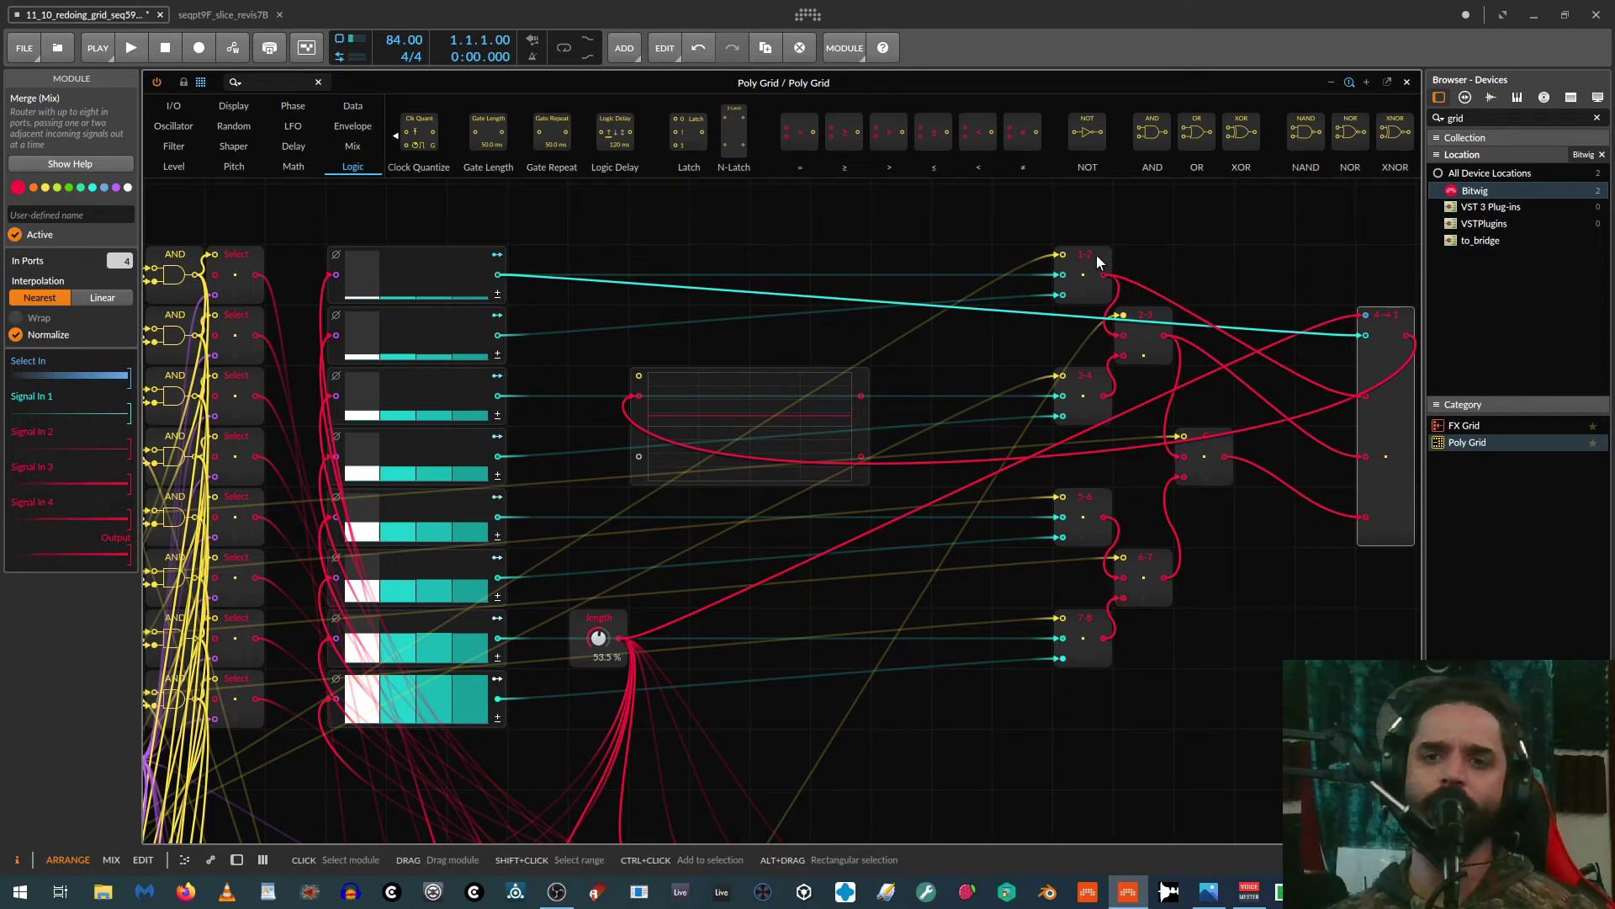
click(1142, 313)
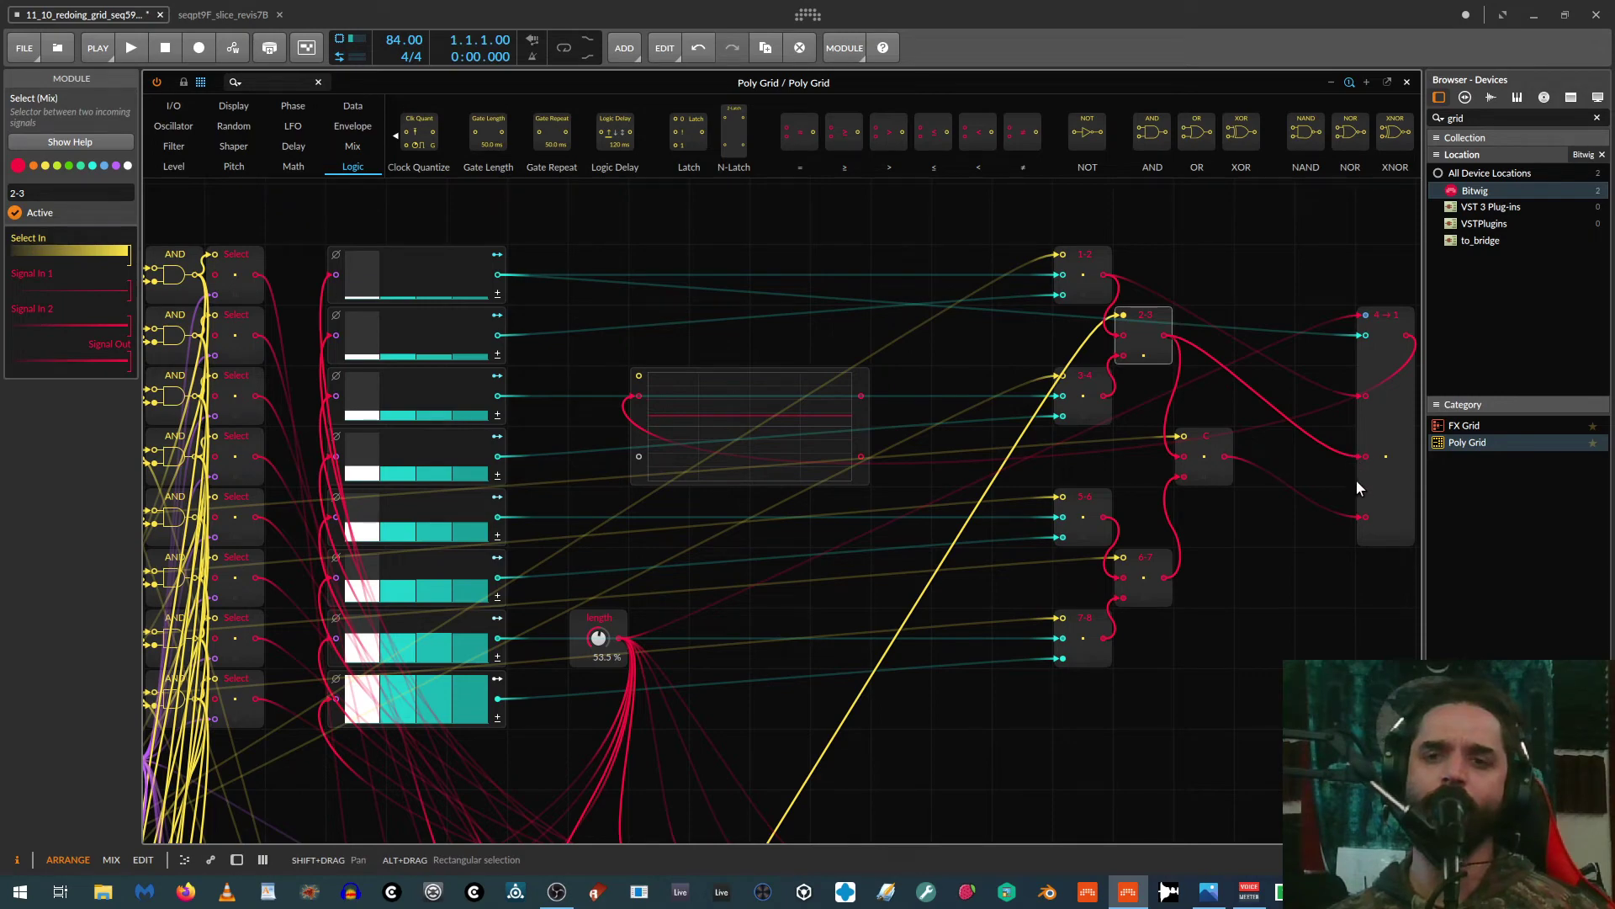
Step: Move the final OR gate two grid cells away from the two gates feeding it
scroll(942, 568, down, 1)
scroll(942, 558, up, 1)
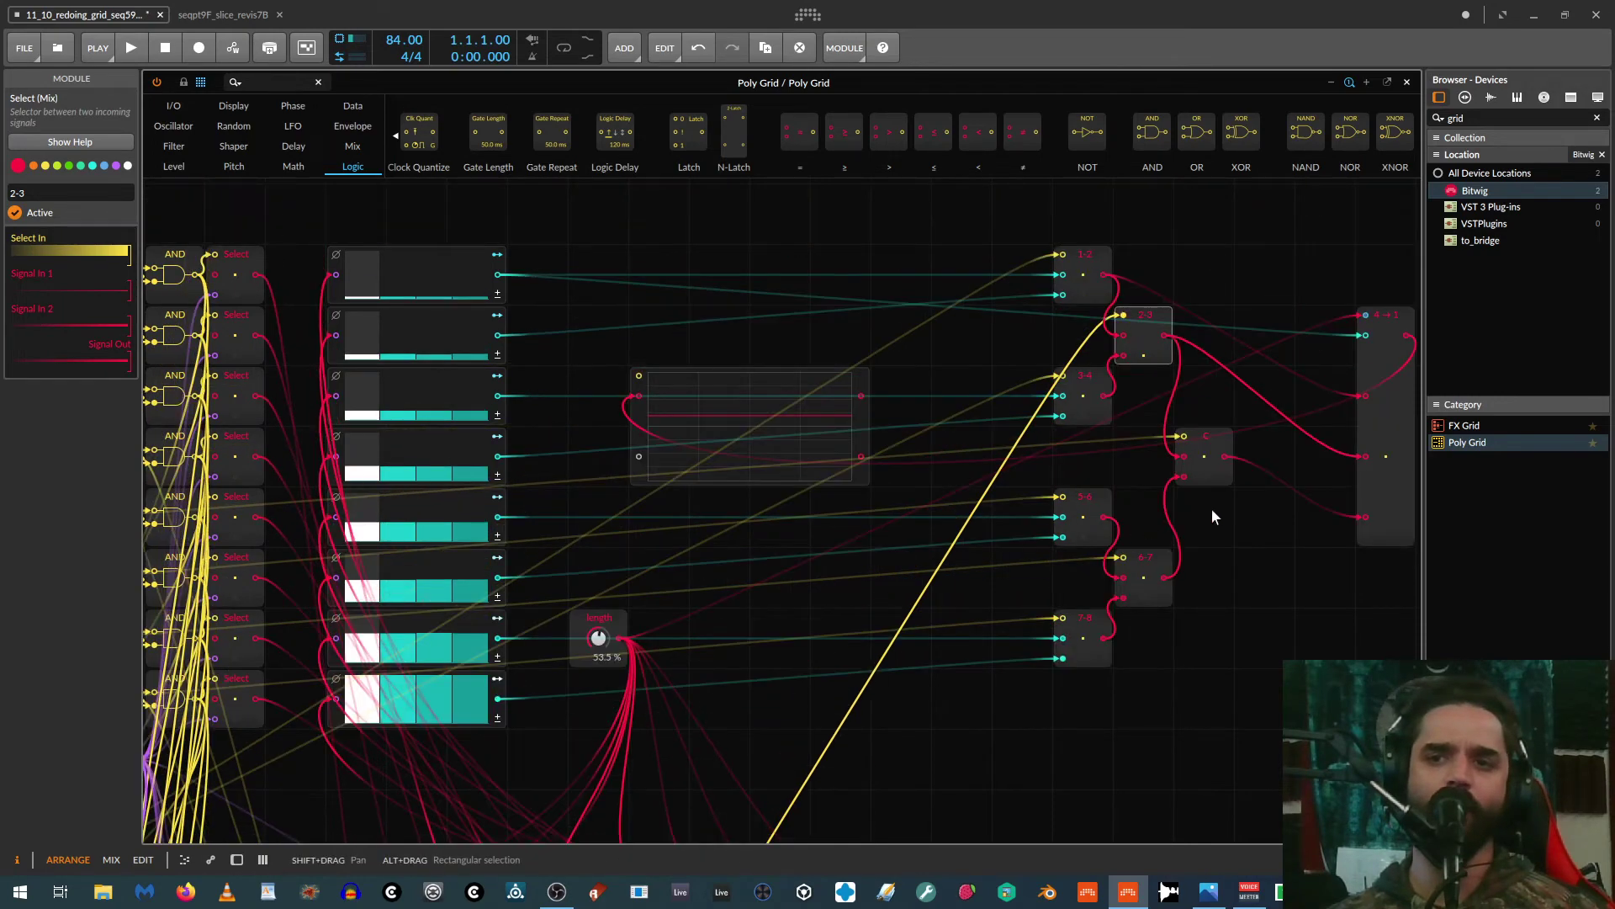
scroll(1247, 479, down, 1)
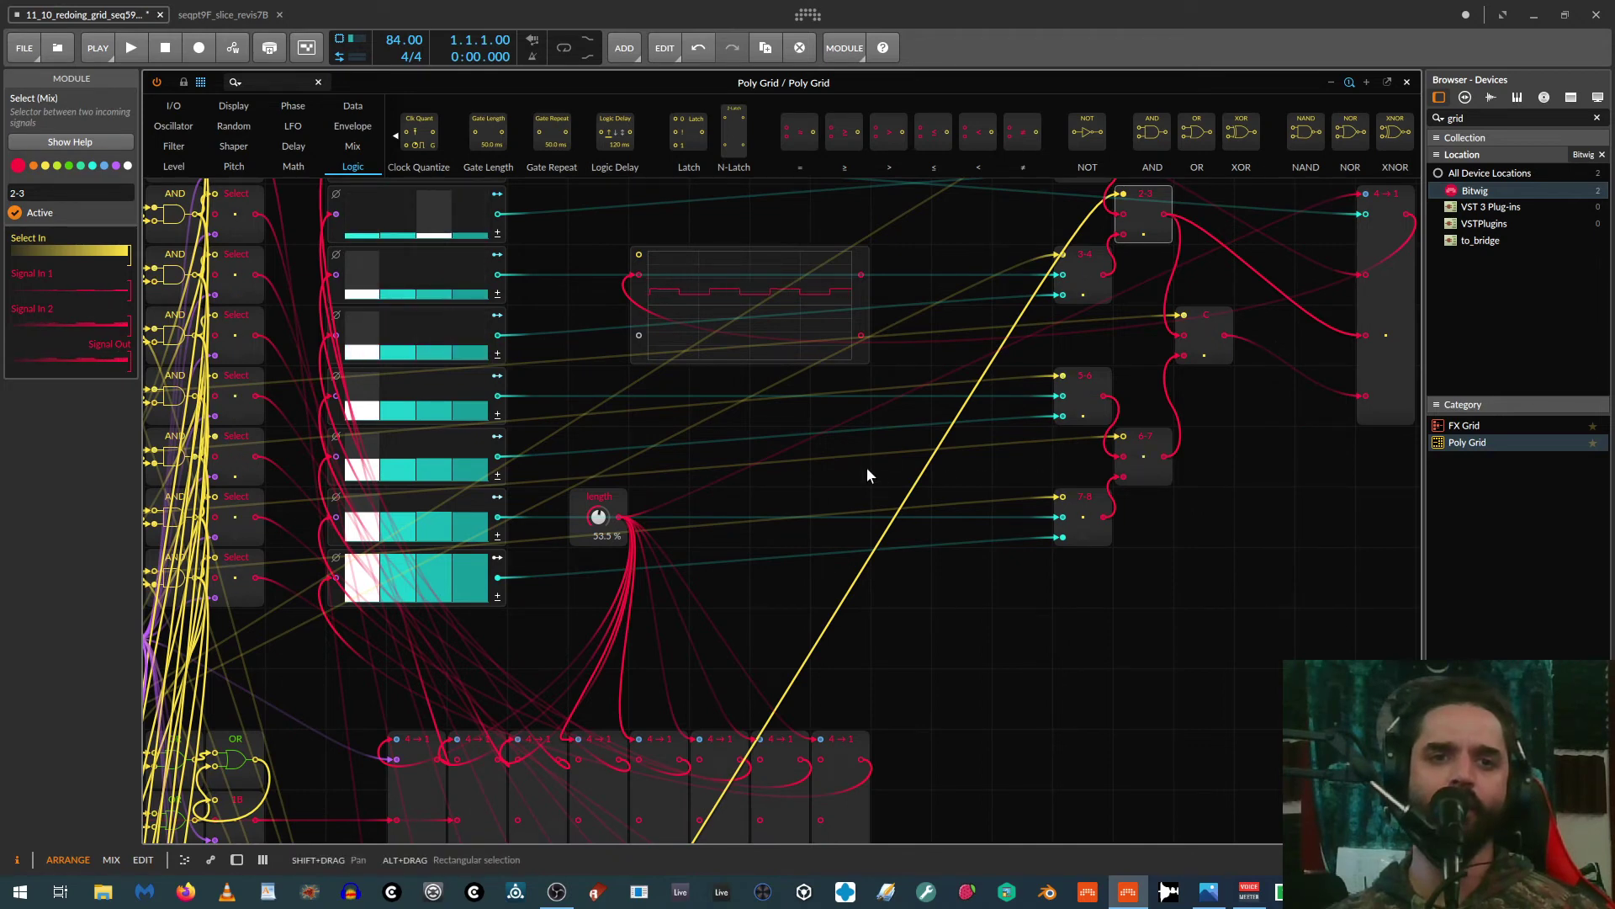
scroll(811, 468, up, 3)
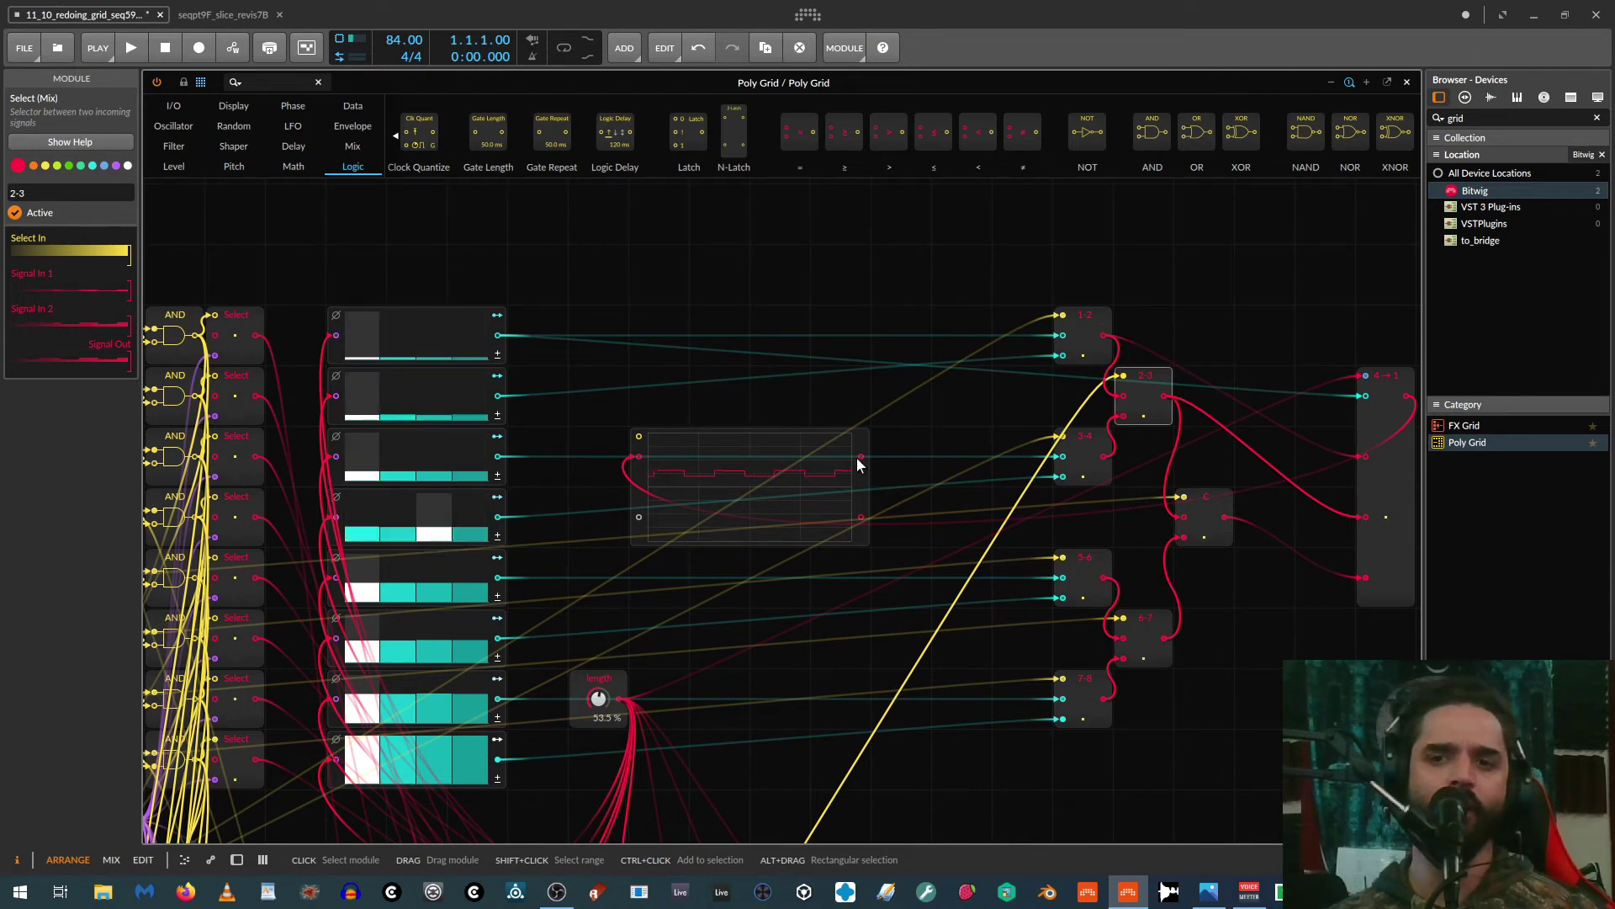
scroll(1005, 473, down, 4)
scroll(1006, 473, down, 8)
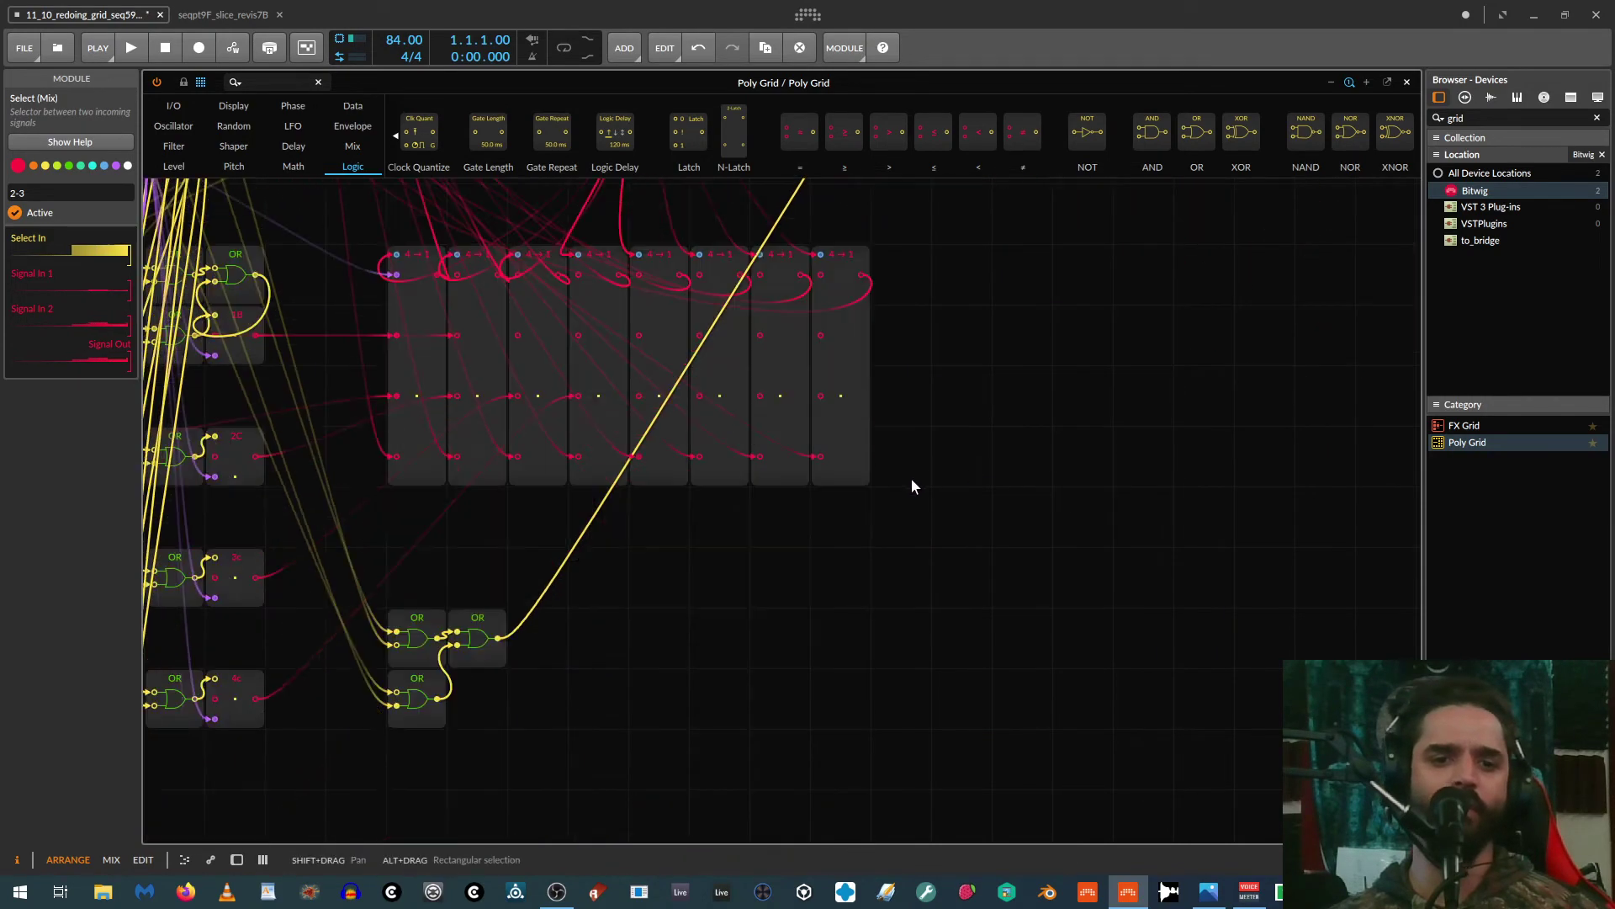
click(478, 560)
drag(478, 559, 599, 559)
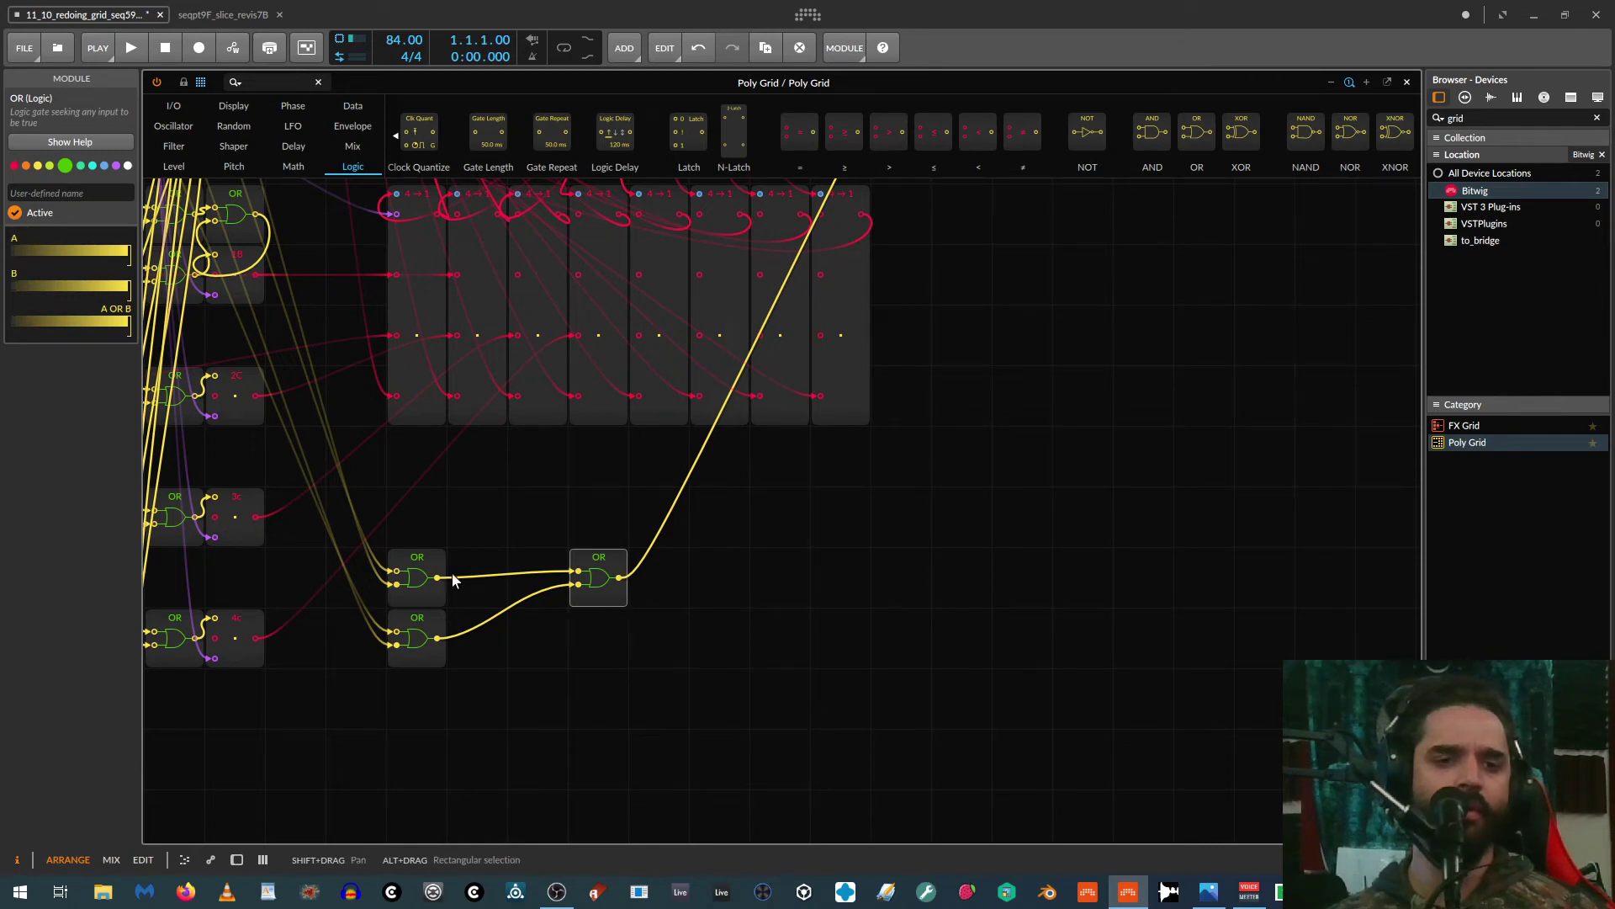
Step: Replace both input-side OR gates with AND gates
click(416, 563)
right_click(414, 568)
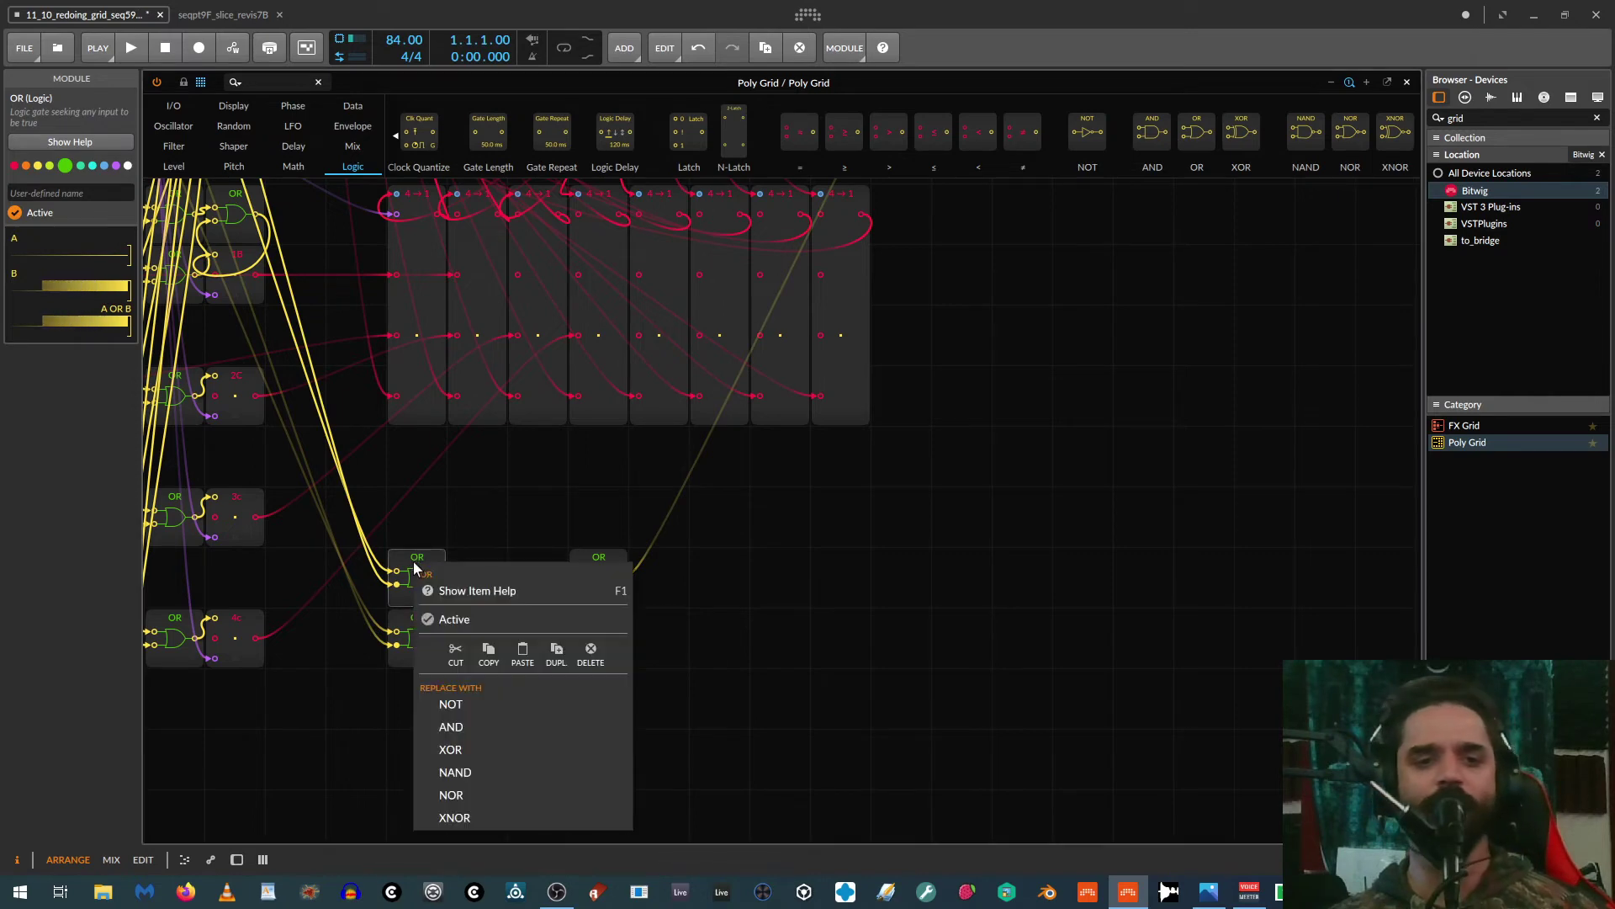
click(471, 725)
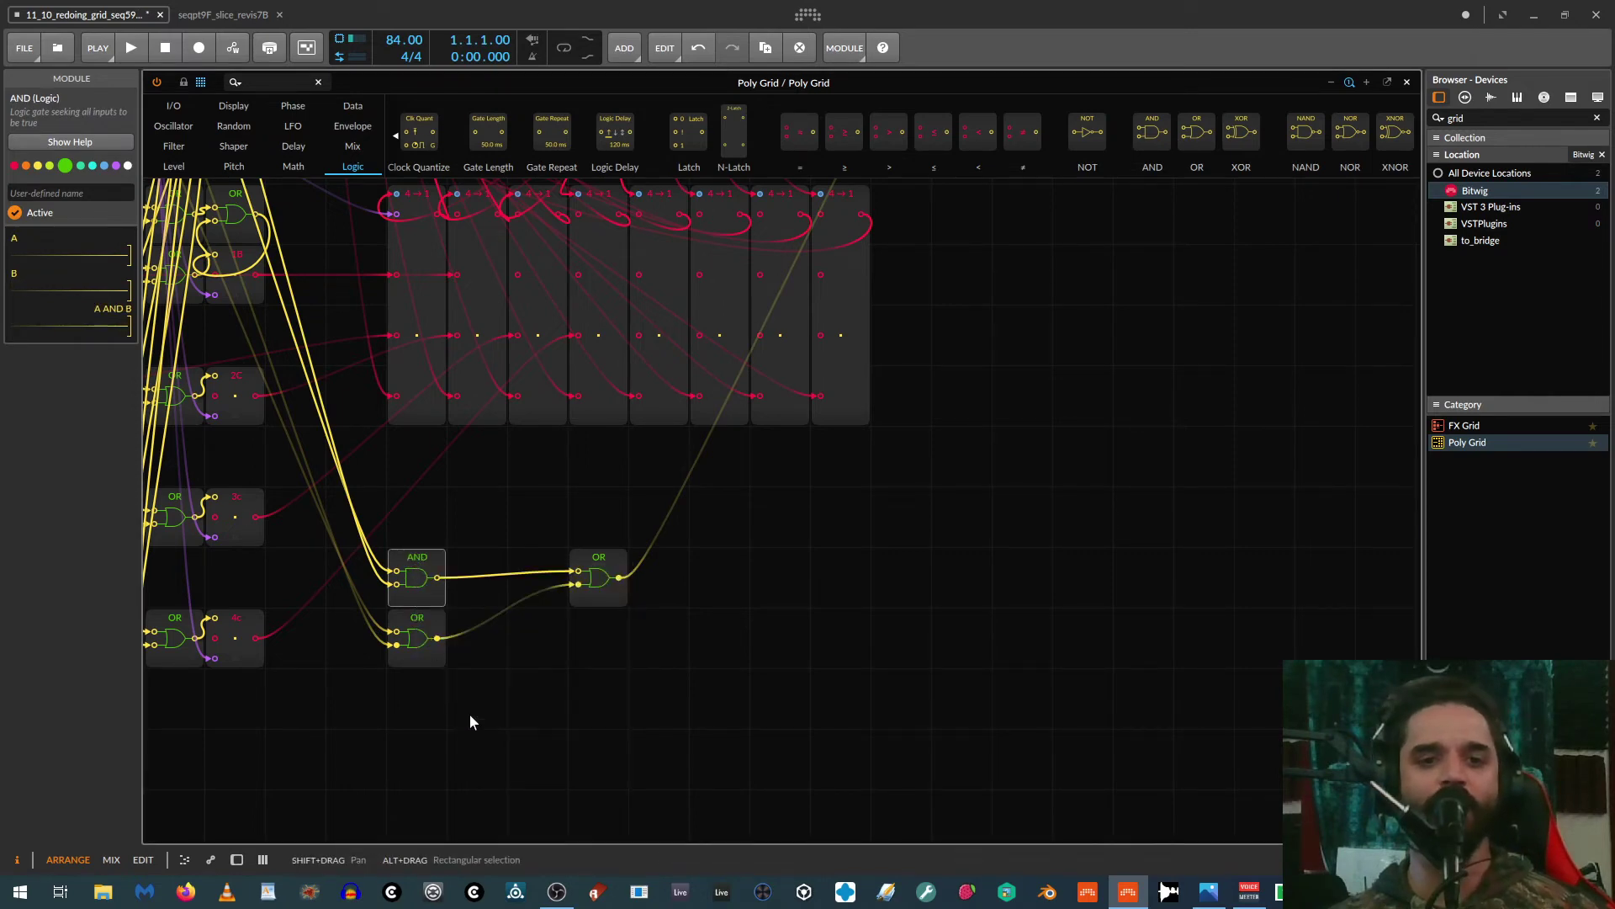
right_click(416, 626)
click(461, 782)
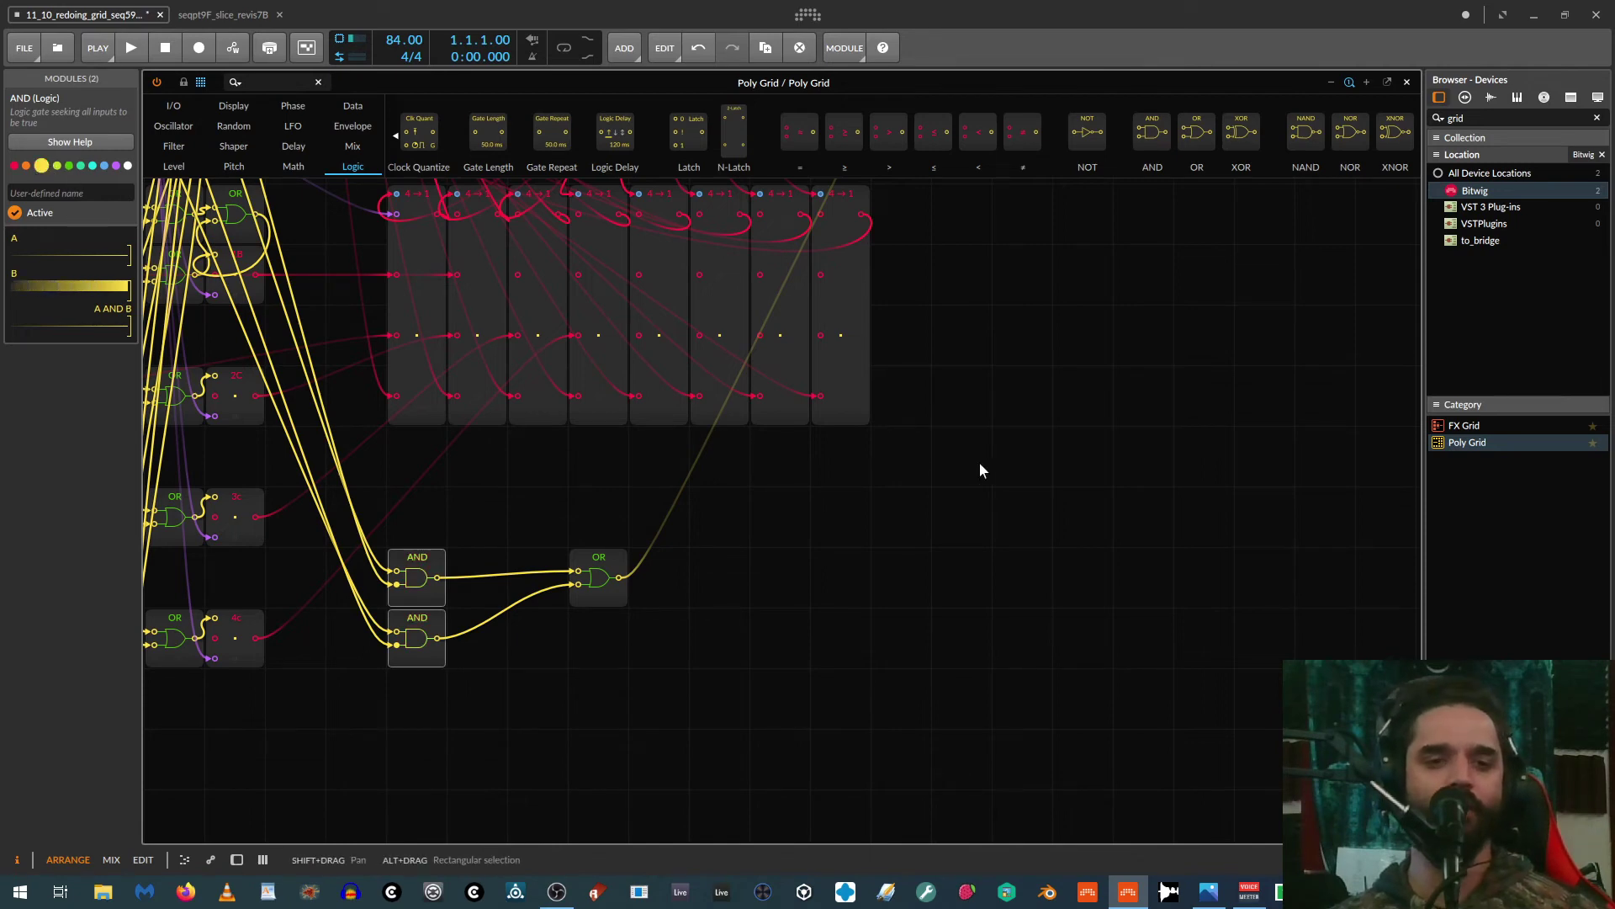
Step: Check the output on the oscilloscope with the length knob at 100%, 0% and finally 33%
drag(1043, 463, 536, 704)
drag(573, 598, 677, 780)
drag(729, 510, 843, 836)
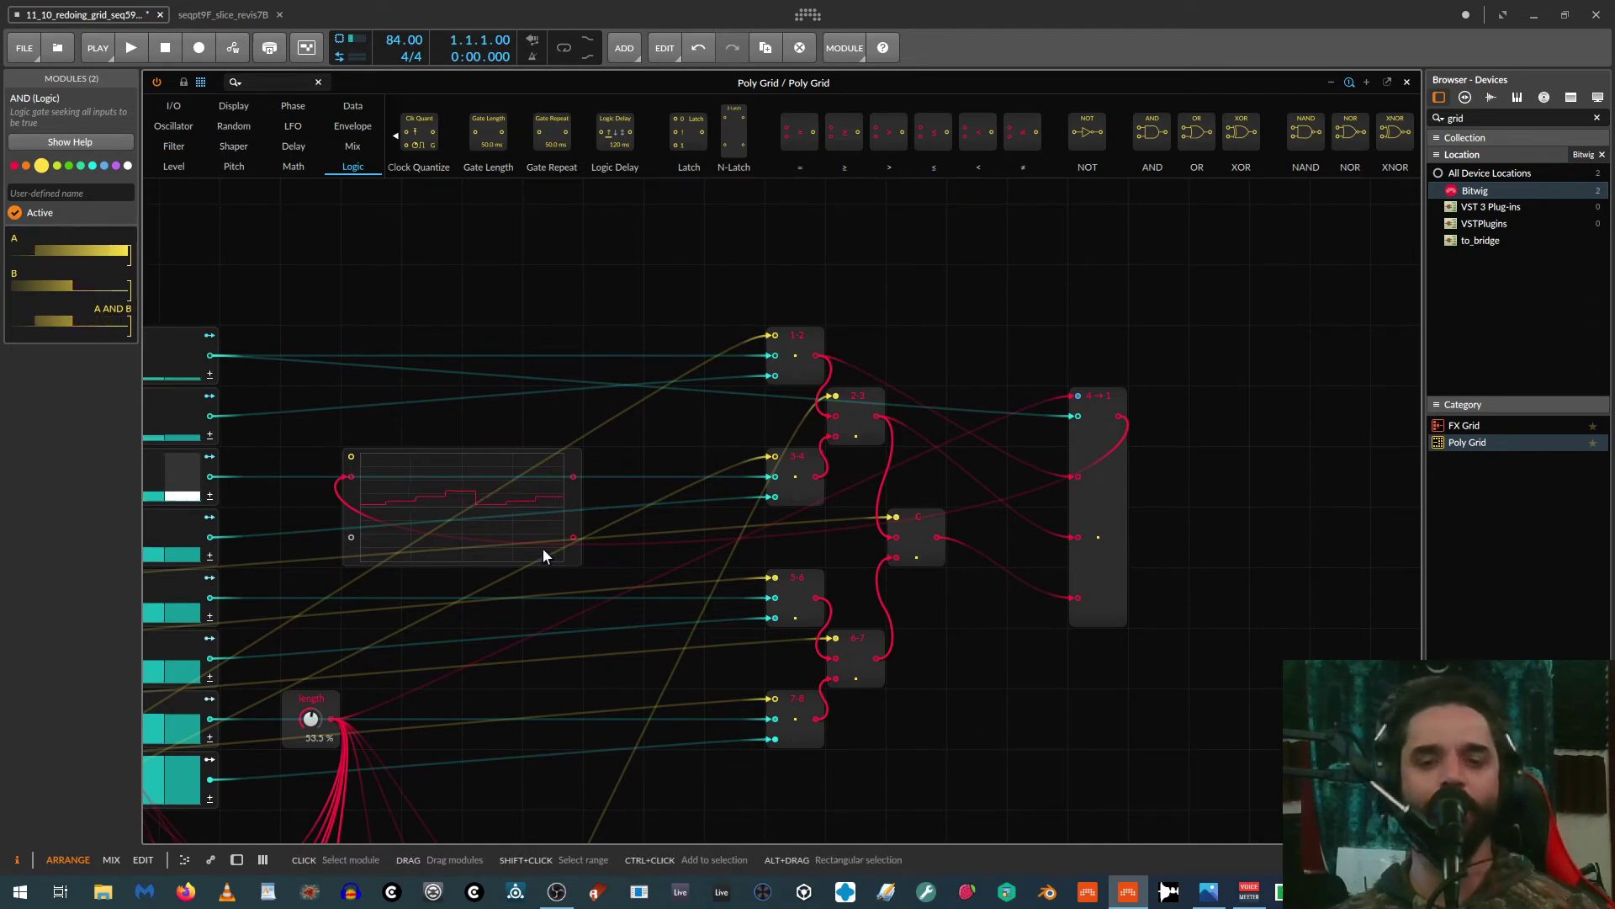
scroll(484, 642, down, 2)
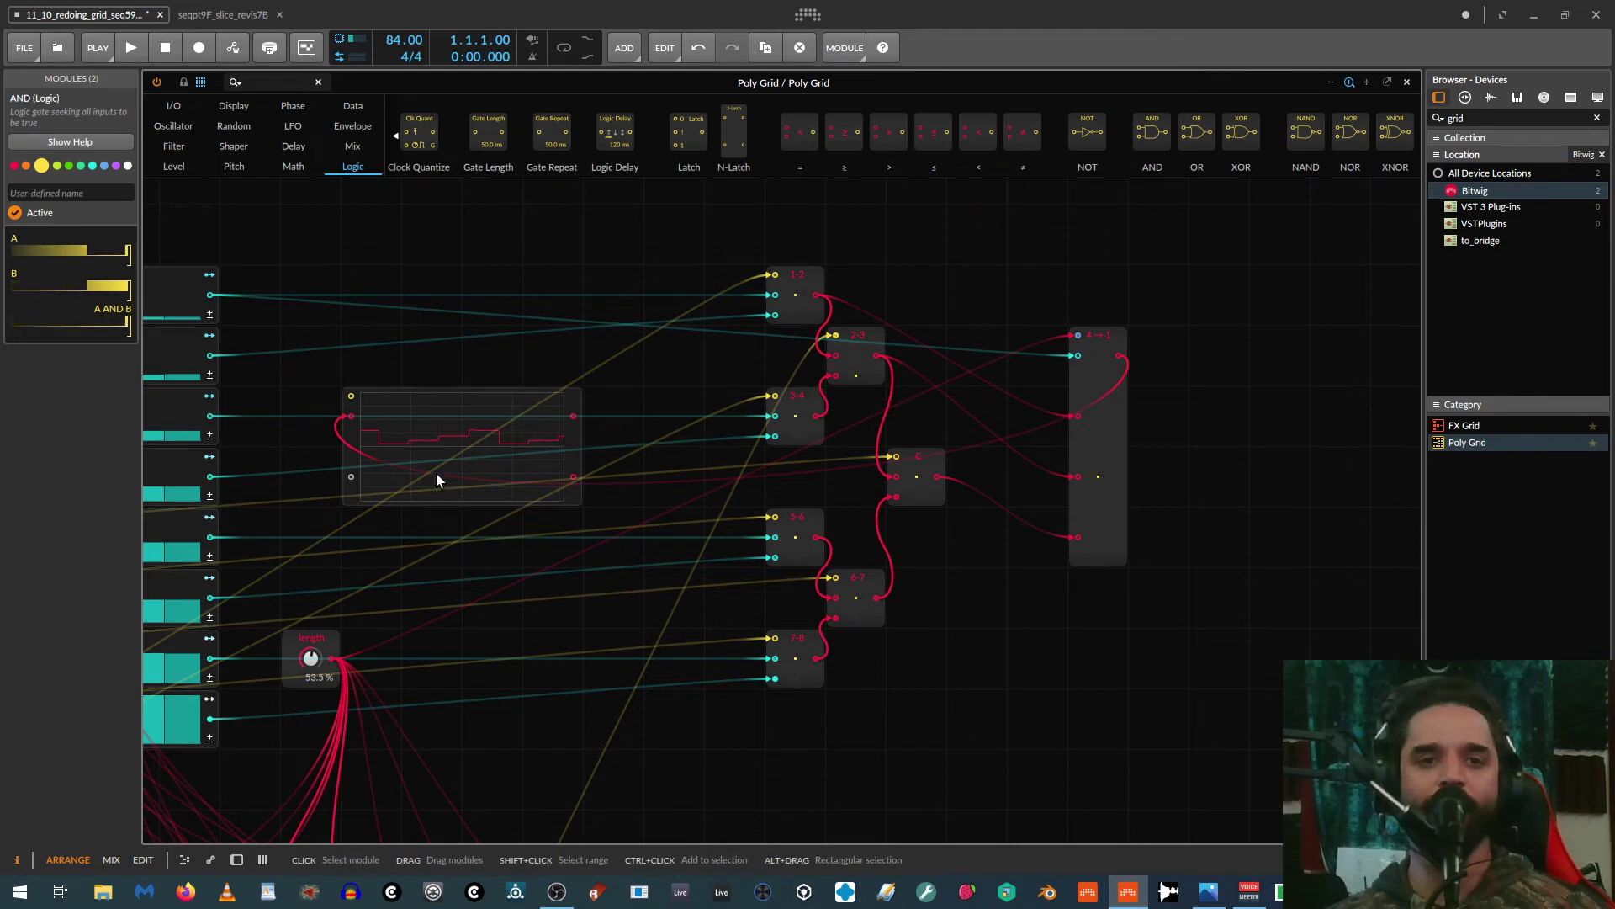
drag(506, 602, 727, 603)
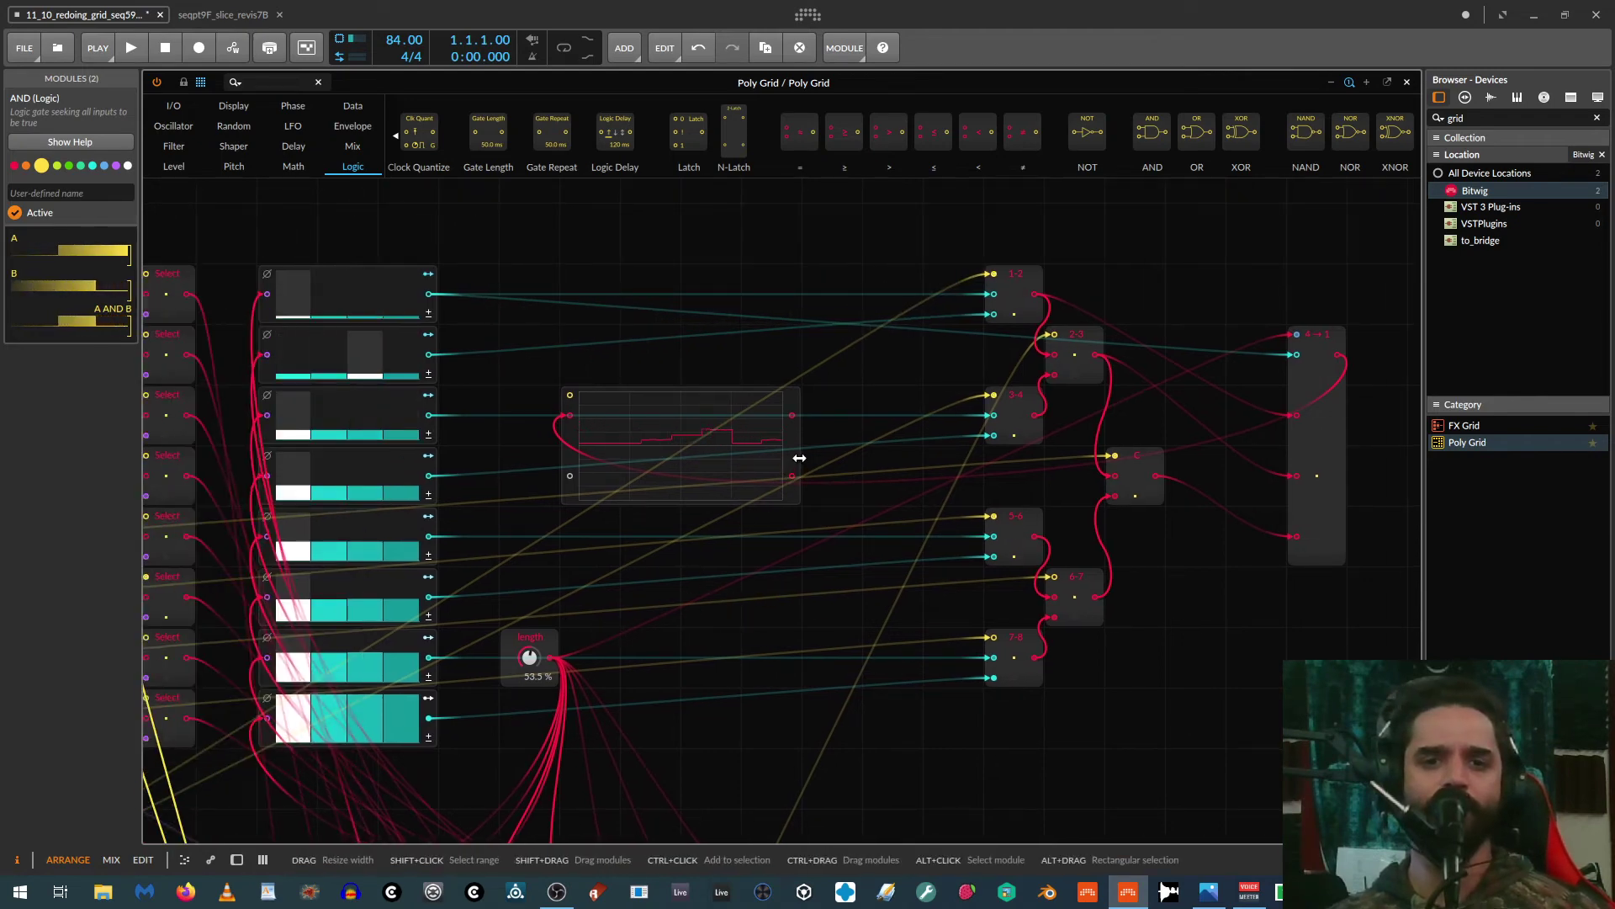
drag(530, 660, 530, 572)
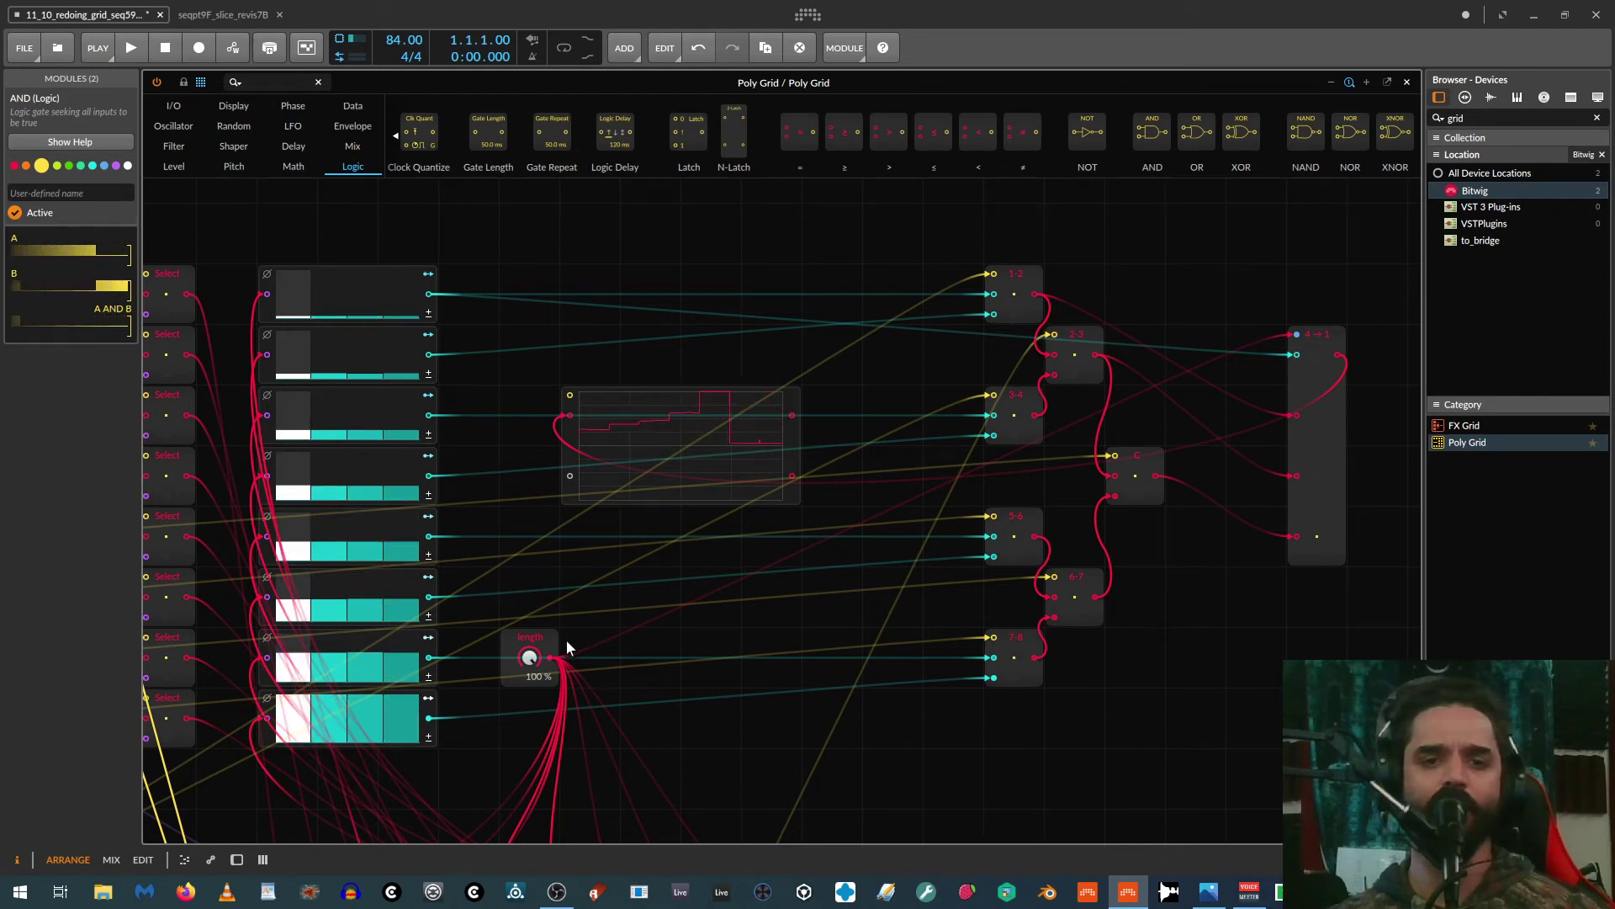
drag(528, 656, 529, 757)
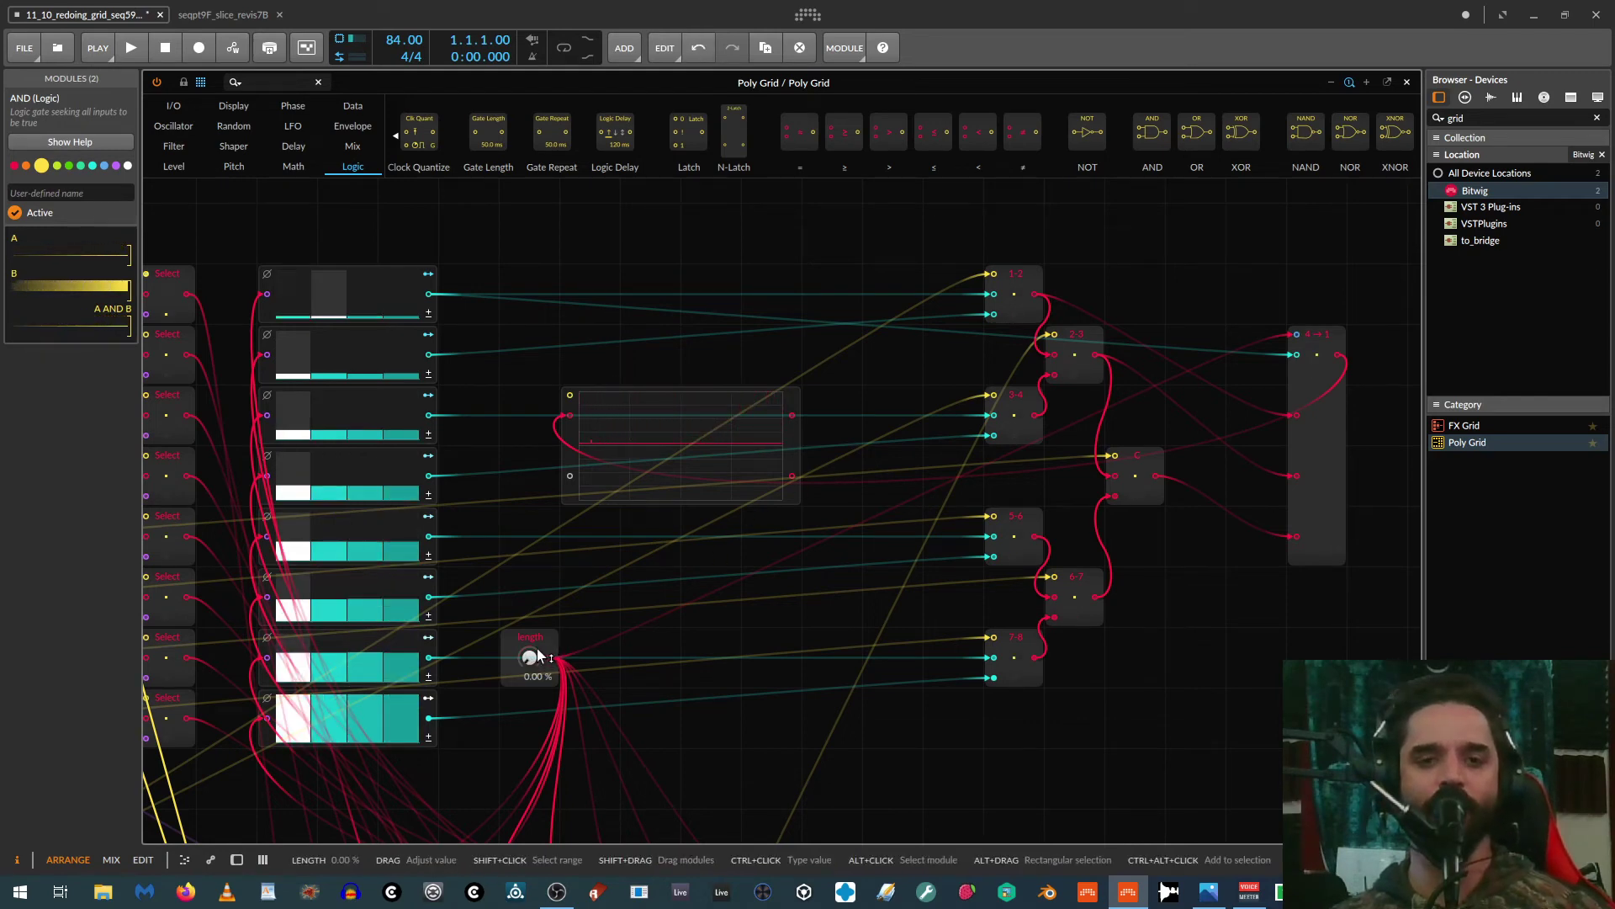
mouse_move(526, 658)
mouse_down()
mouse_move(527, 635)
mouse_move(529, 653)
mouse_up()
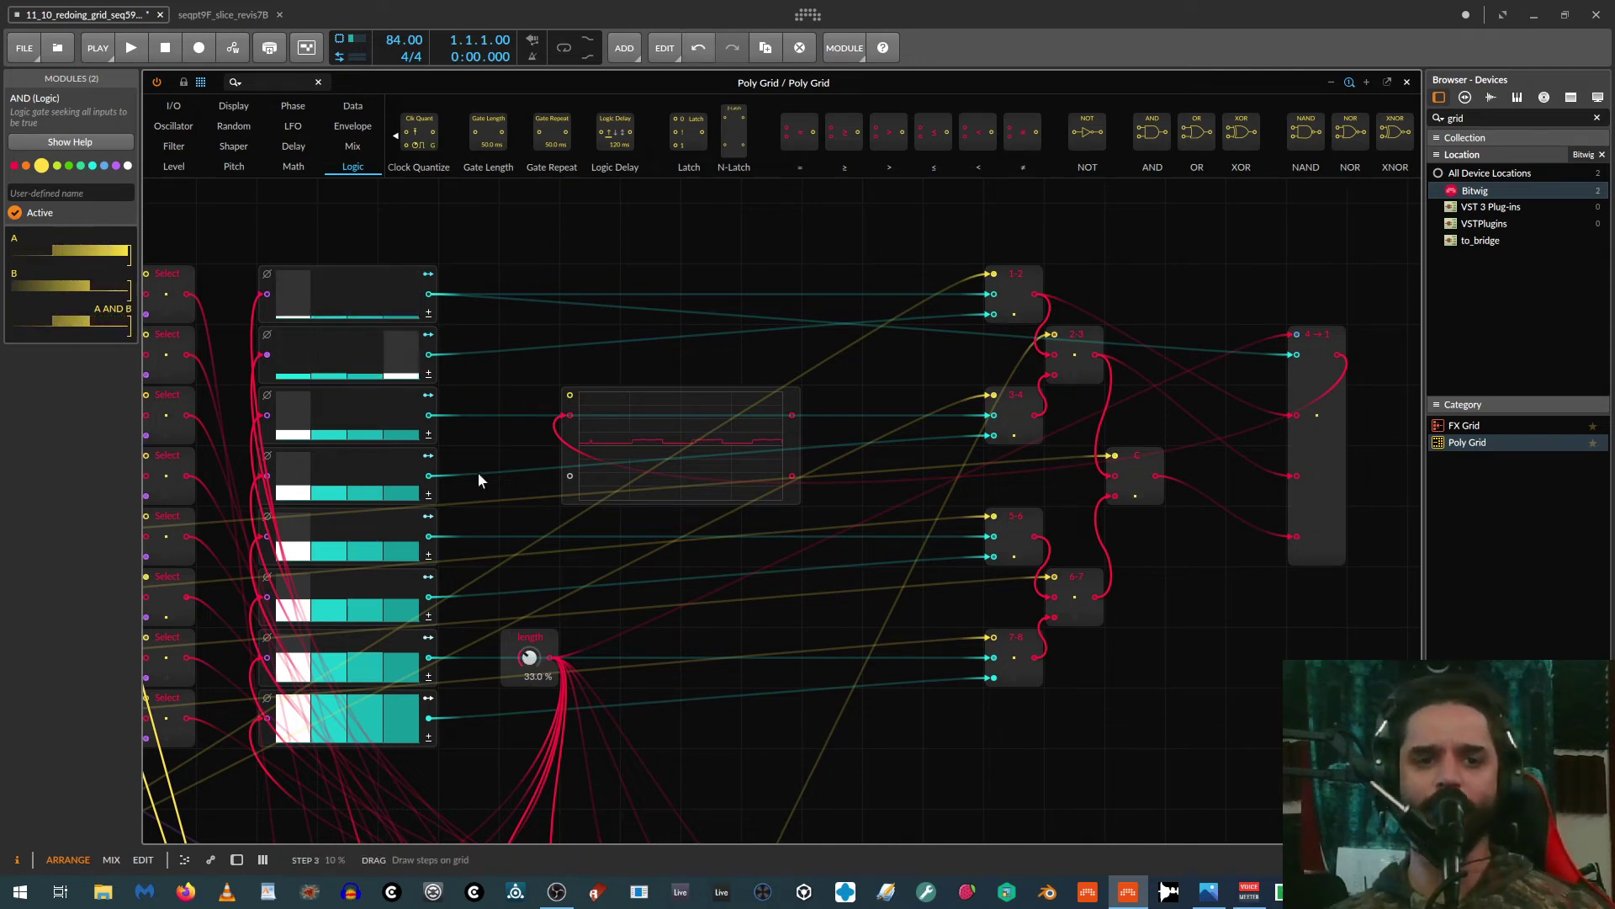
Step: Set the length knob to 63% and then 100%, and move it next to the Timing knob
drag(534, 659, 533, 631)
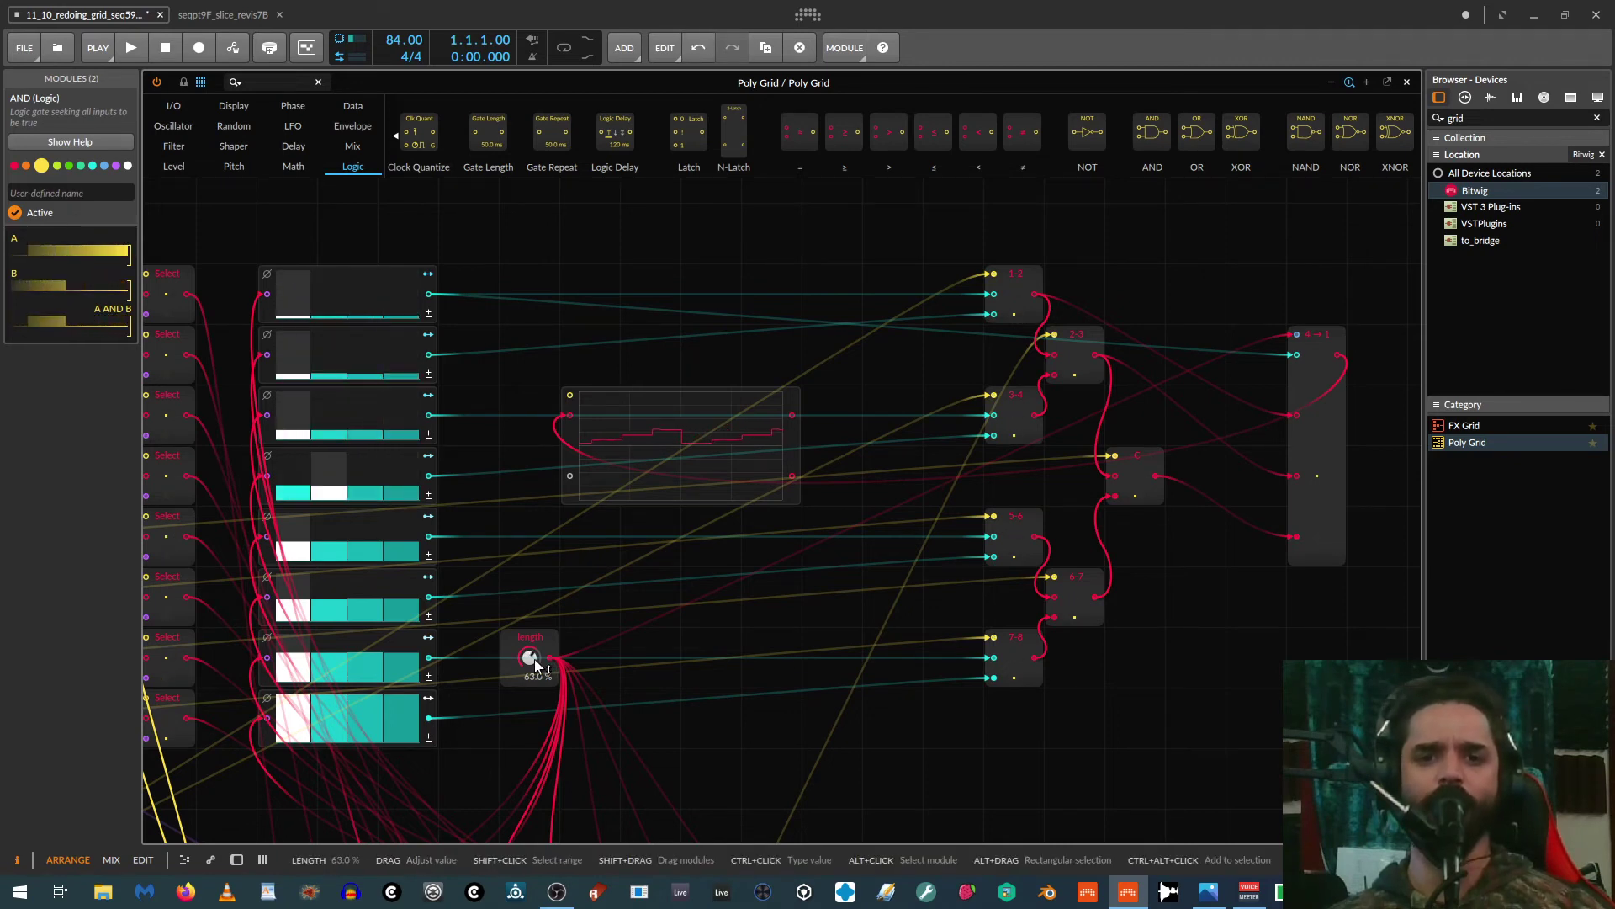
drag(535, 658, 537, 655)
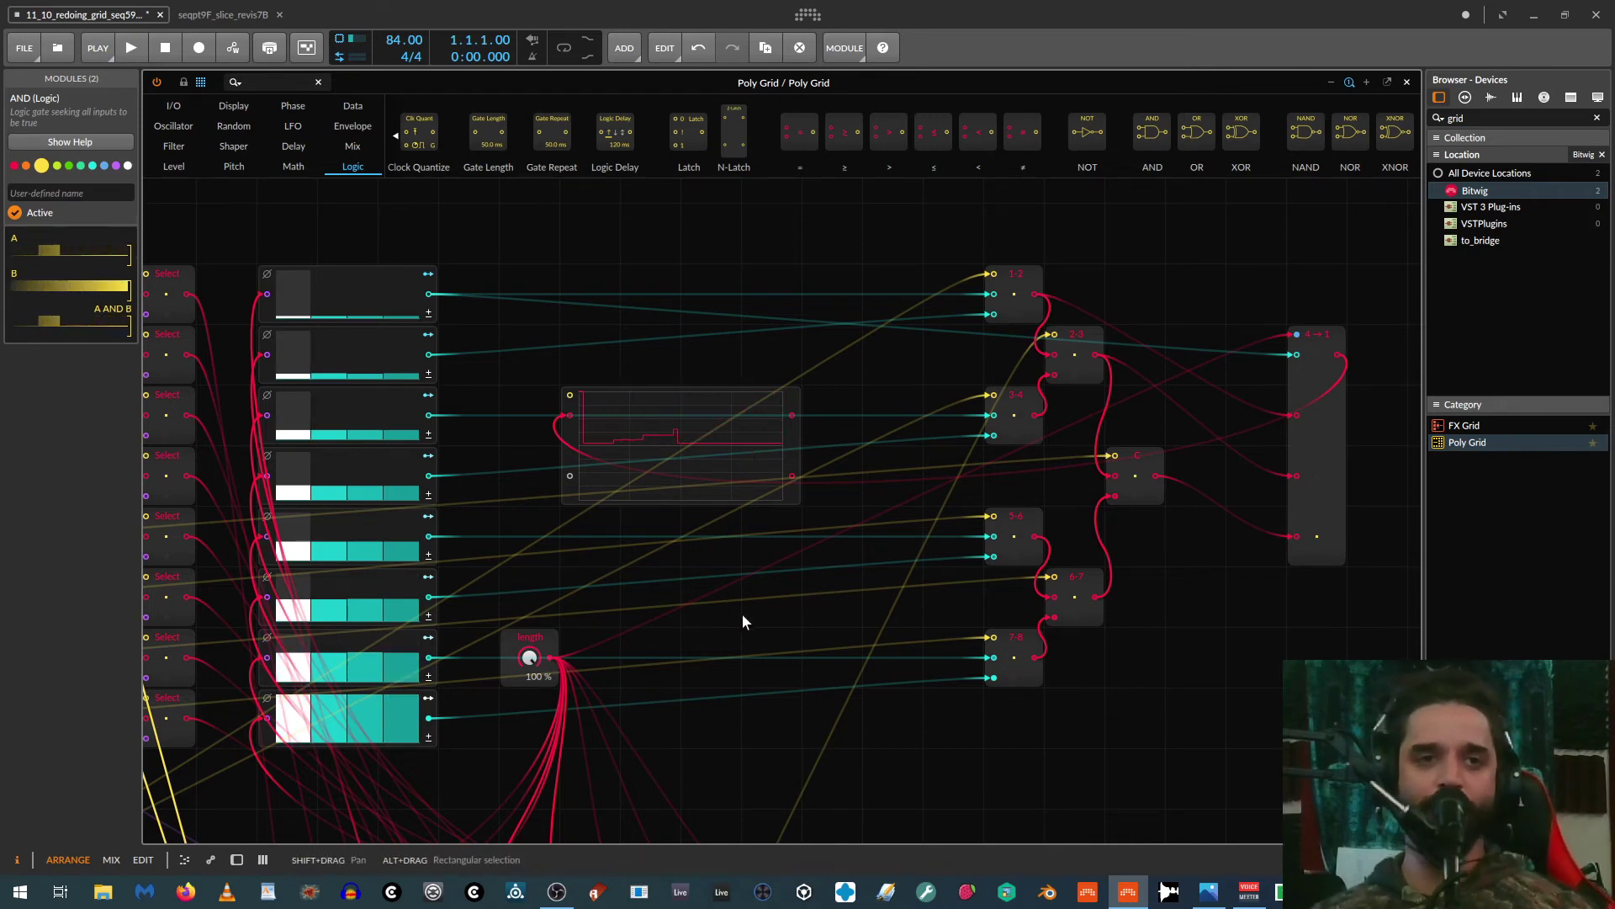
scroll(742, 621, down, 3)
drag(729, 636, 940, 515)
scroll(932, 503, up, 3)
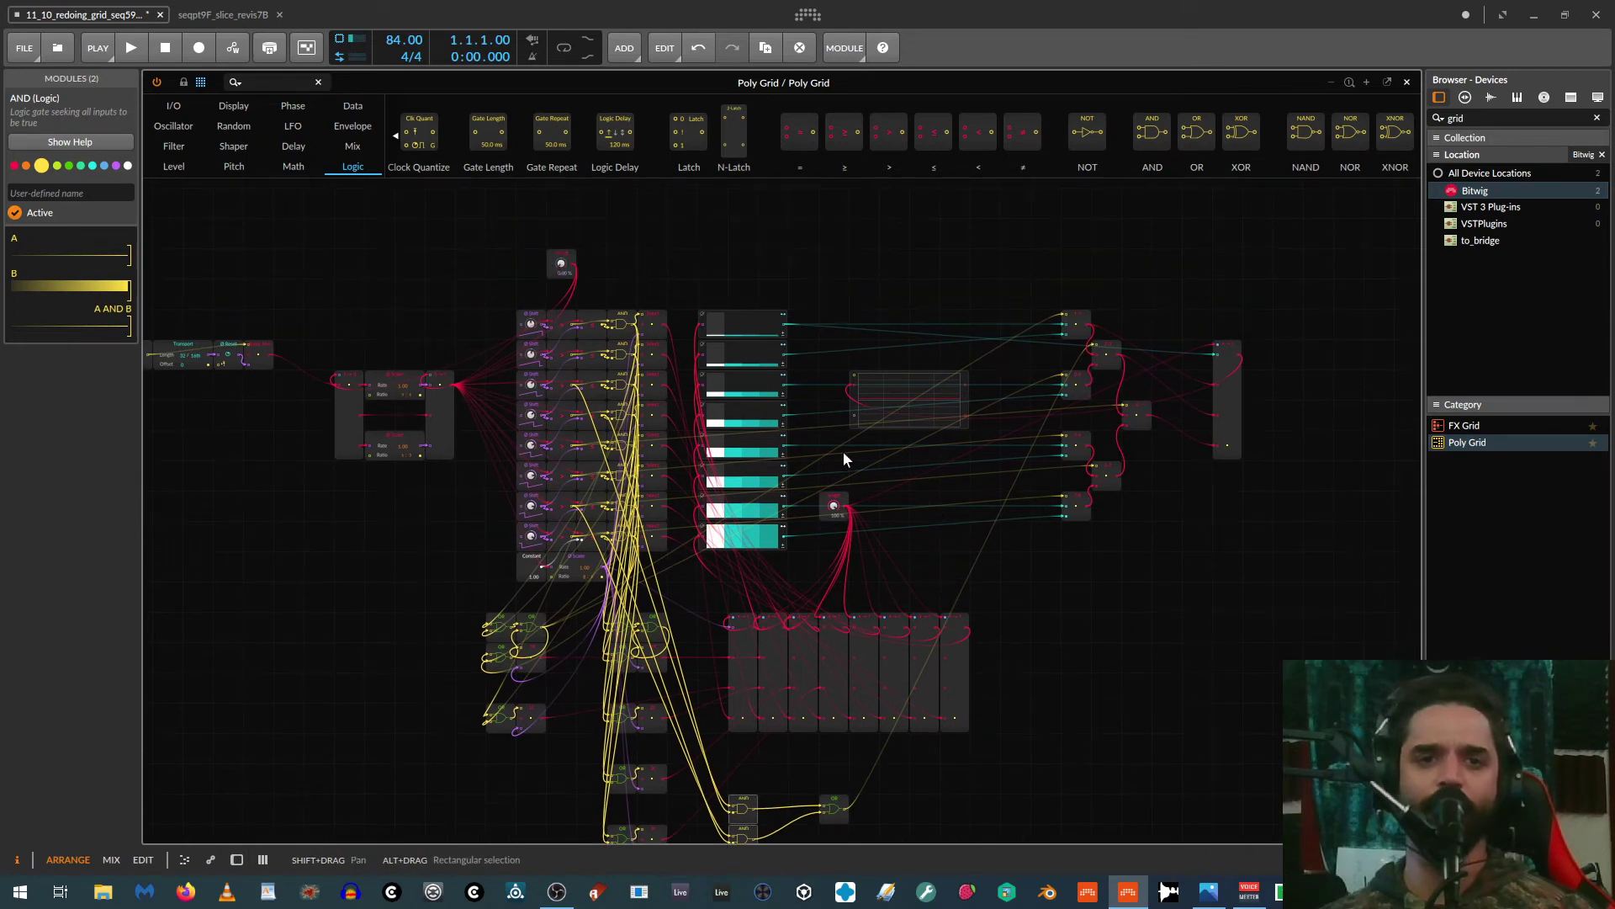
drag(839, 501, 609, 274)
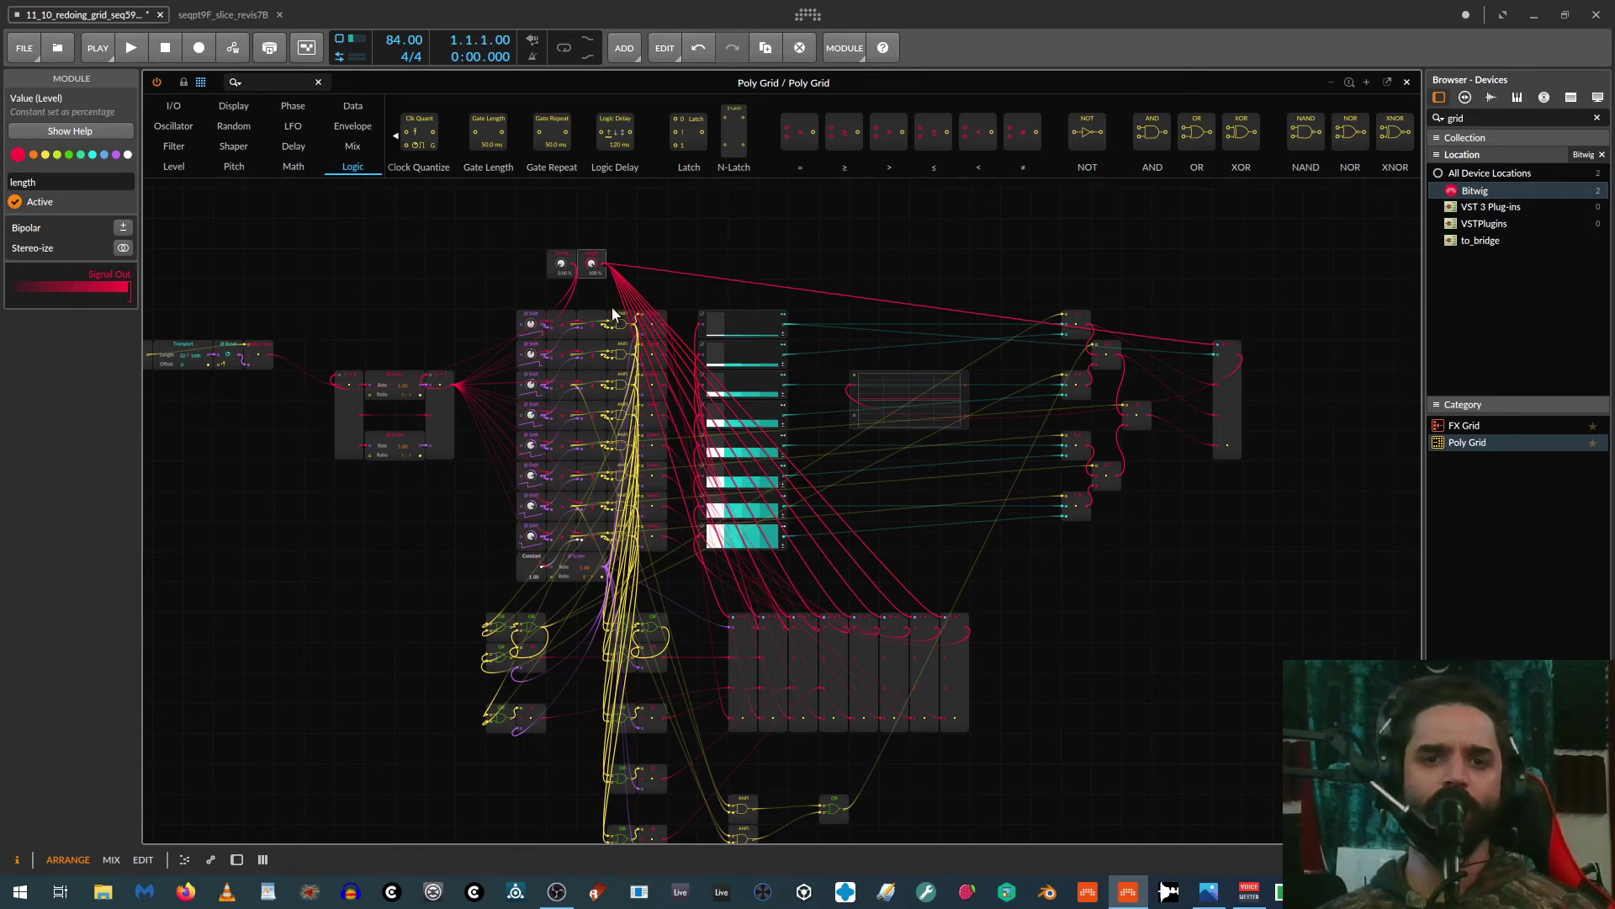
Step: Move the Timing and length knobs together to directly above the column of Steps modules
scroll(614, 308, up, 1)
drag(850, 363, 919, 731)
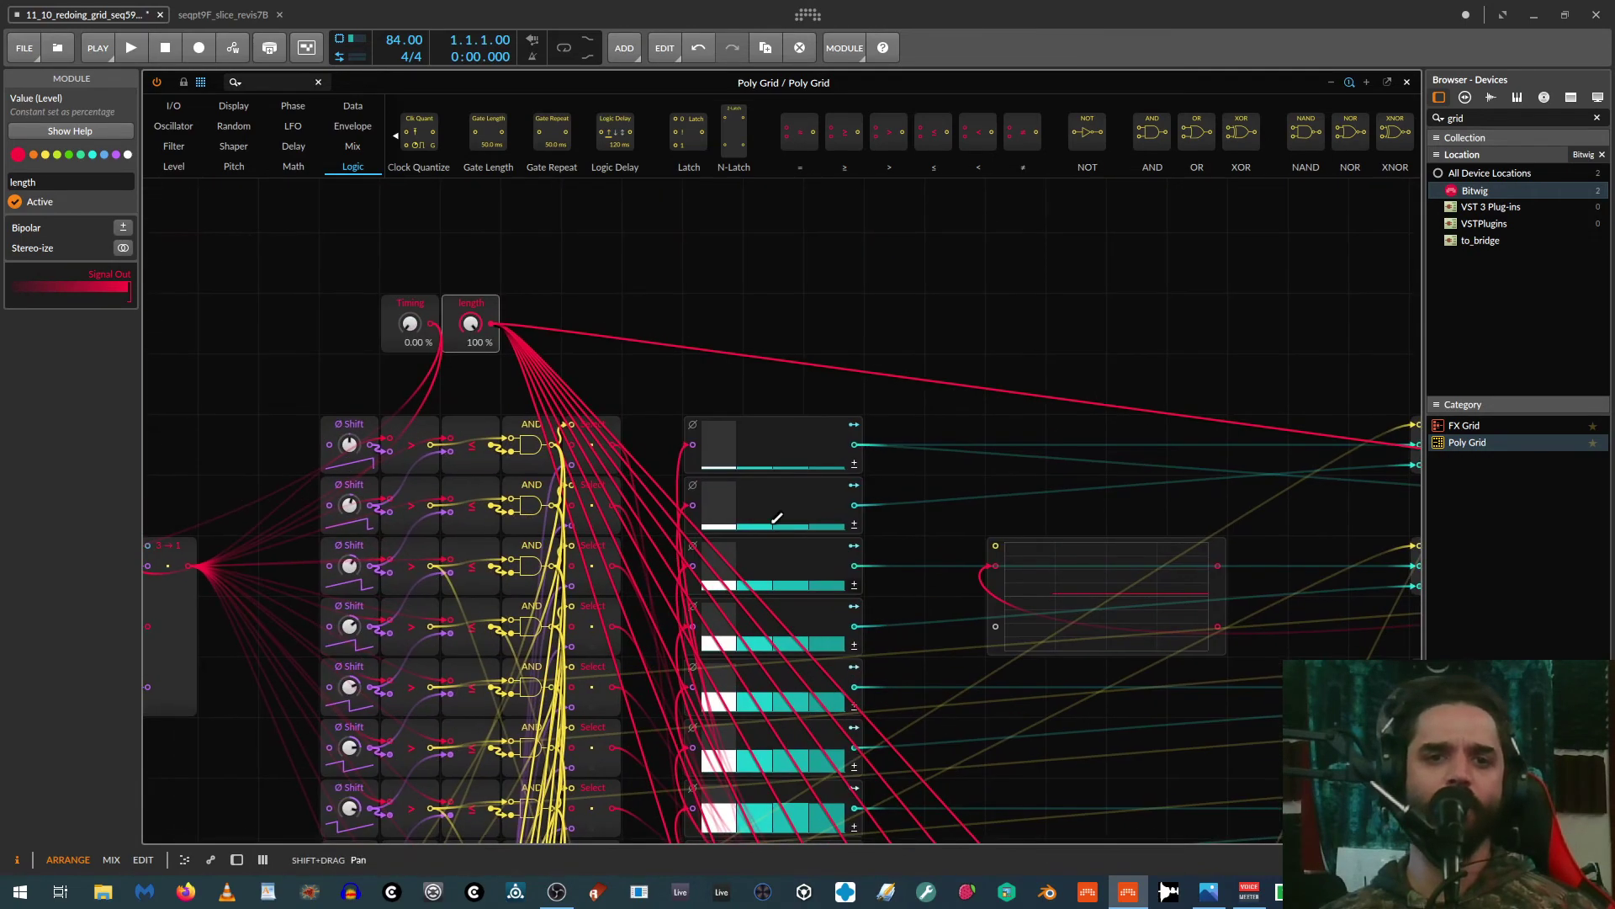
drag(929, 592, 701, 159)
scroll(771, 378, down, 1)
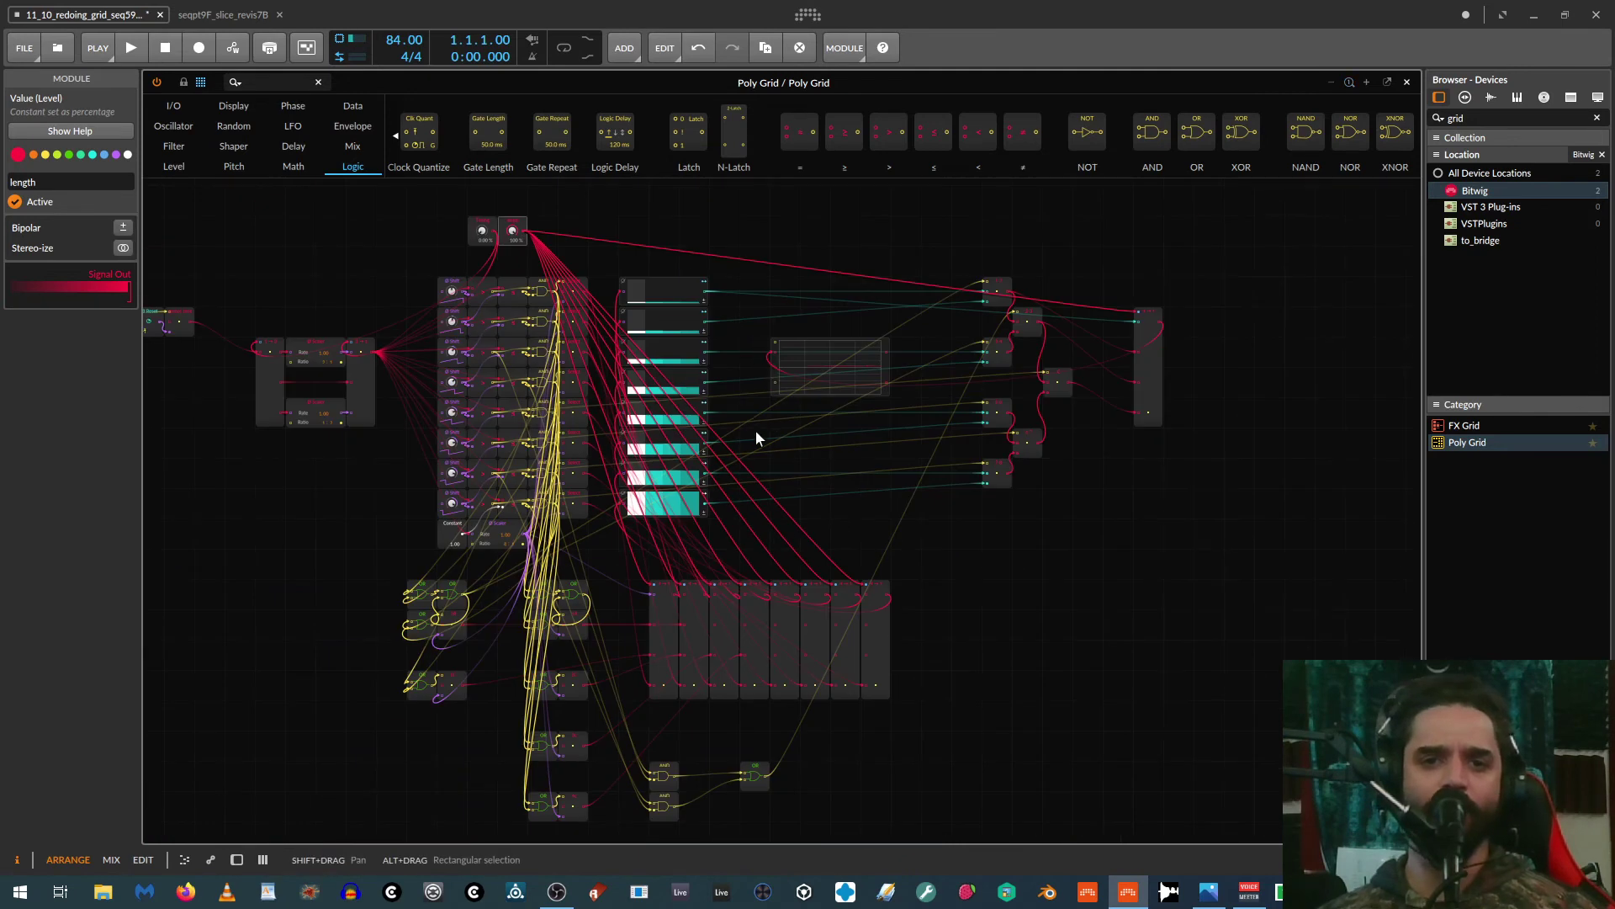
click(828, 473)
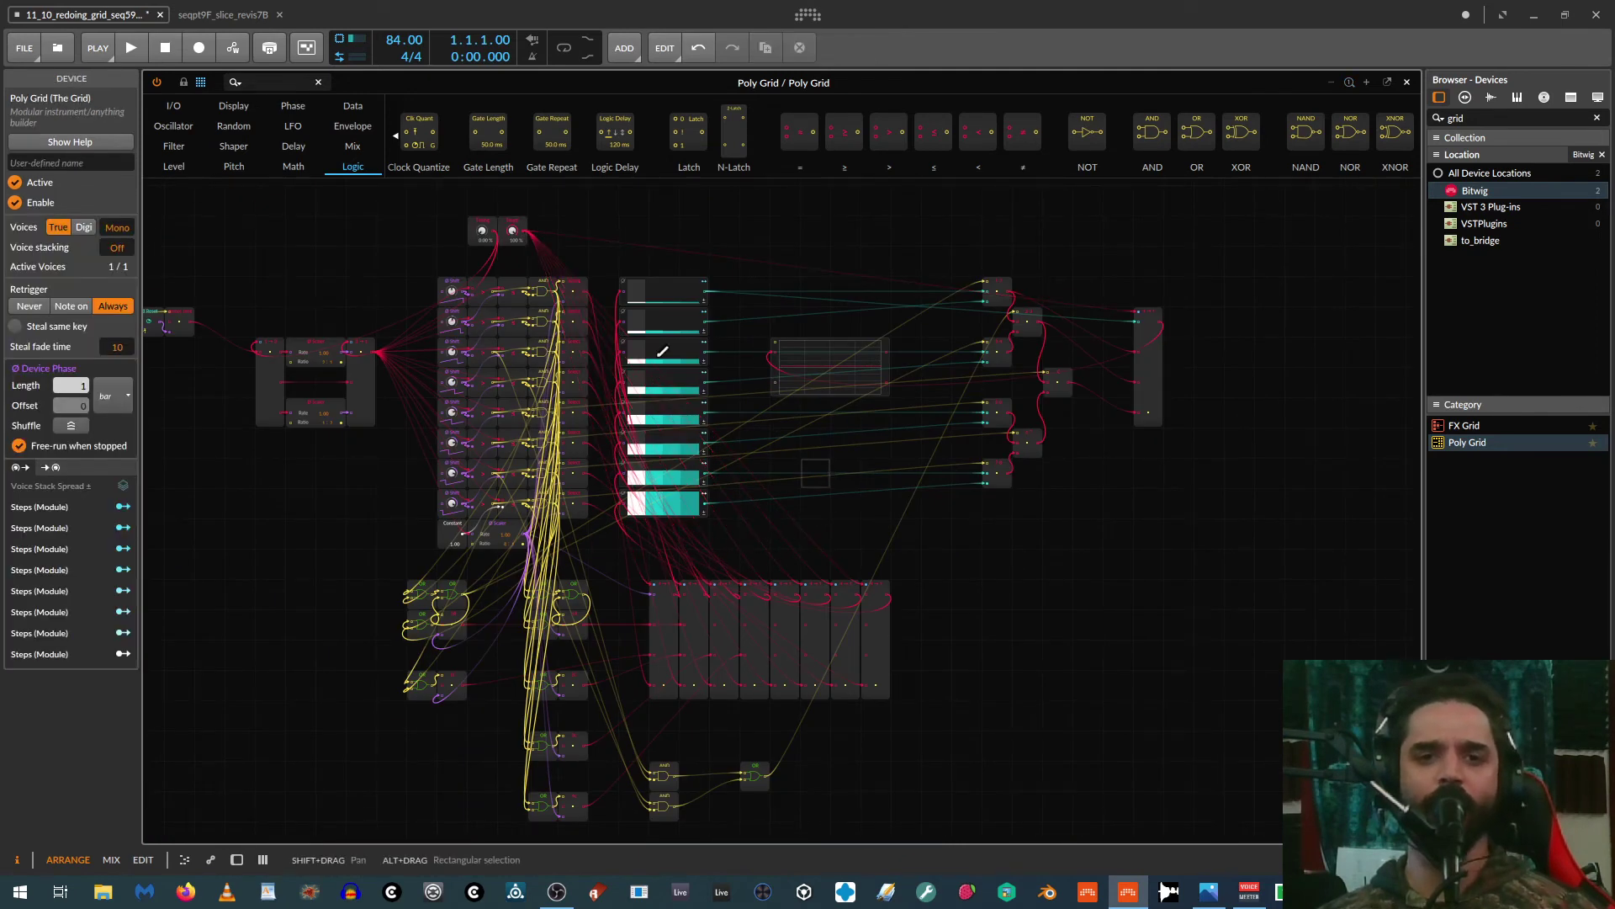
mouse_move(431, 235)
mouse_down()
mouse_move(553, 234)
mouse_move(597, 199)
mouse_move(667, 252)
mouse_up()
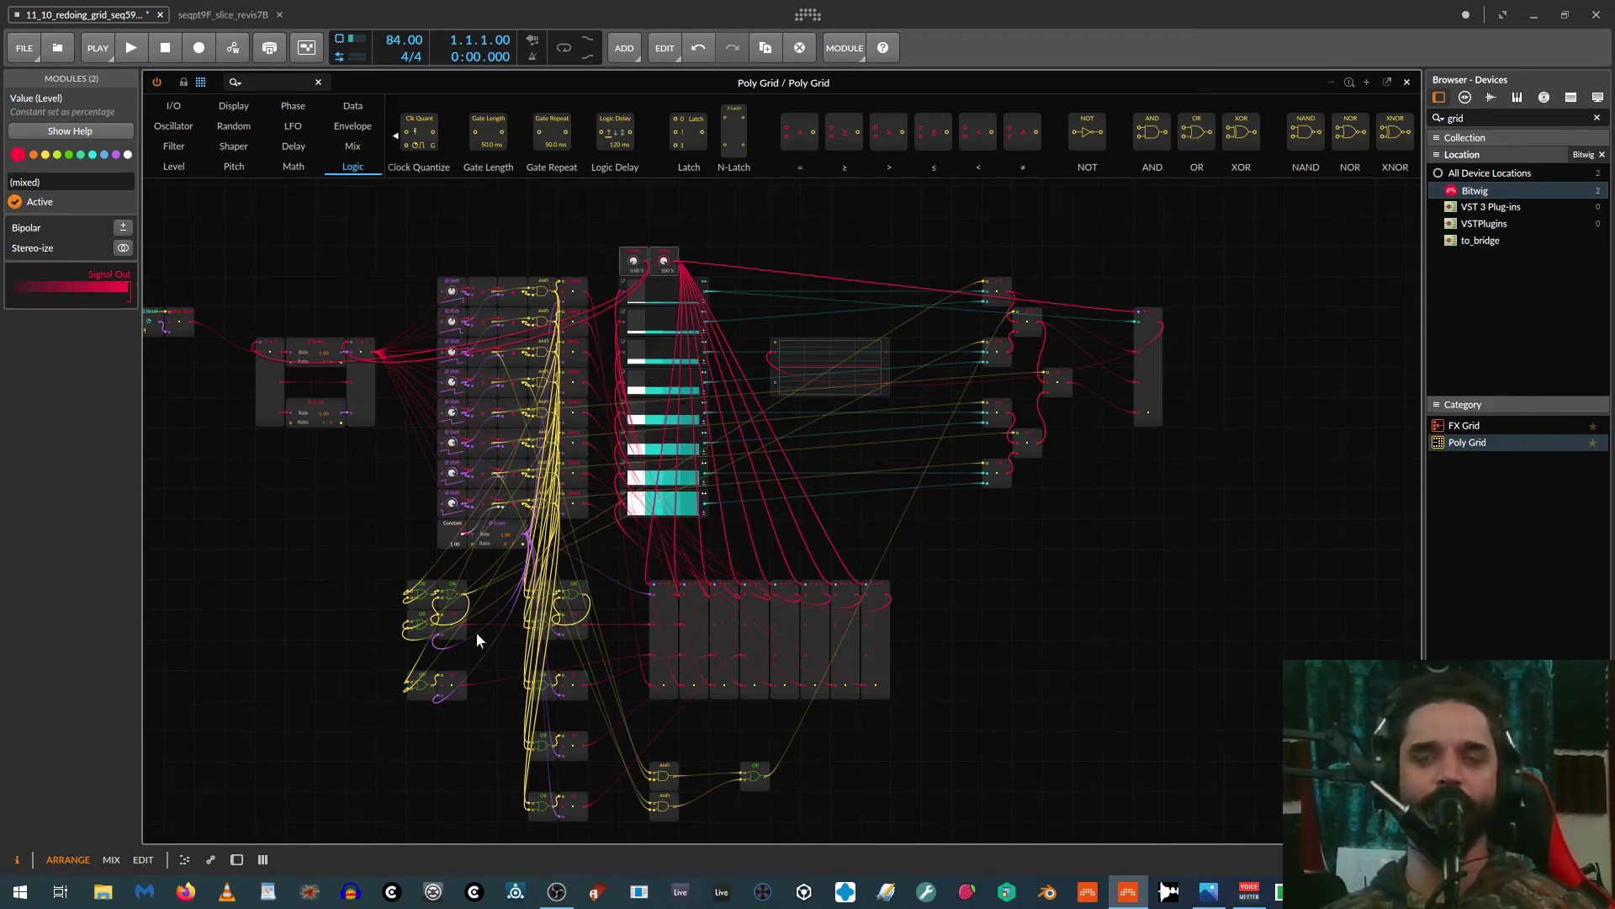
click(227, 626)
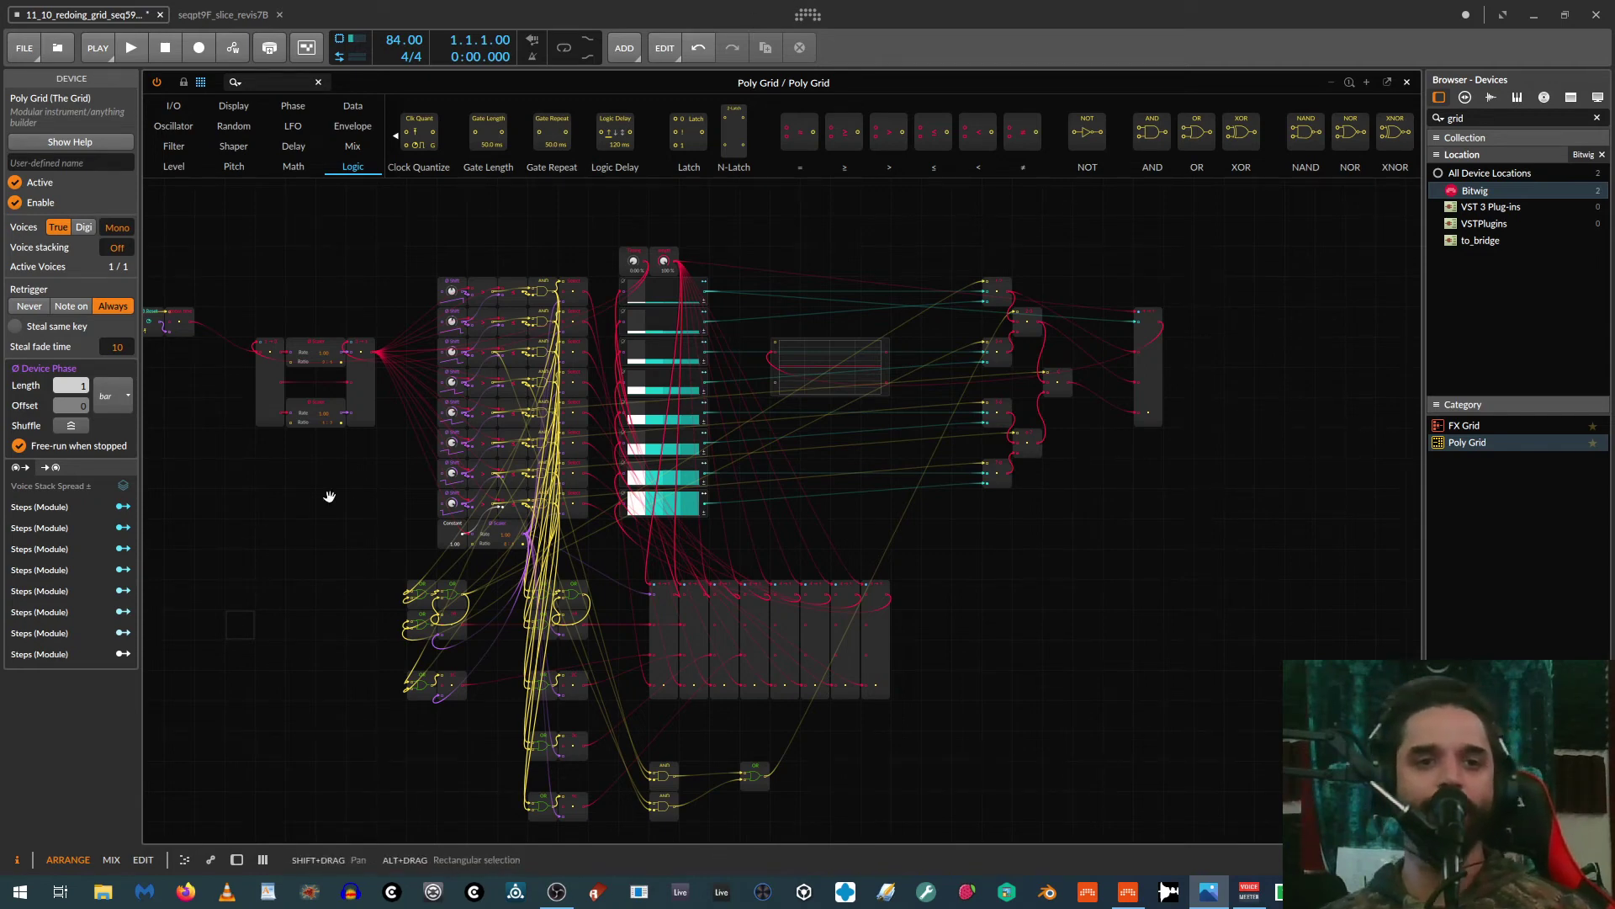
Step: Move the block of Split, two Scalers and three-port Merge two grid cells away from the Shift column, up against the Reset section
drag(325, 494, 673, 467)
scroll(673, 467, up, 5)
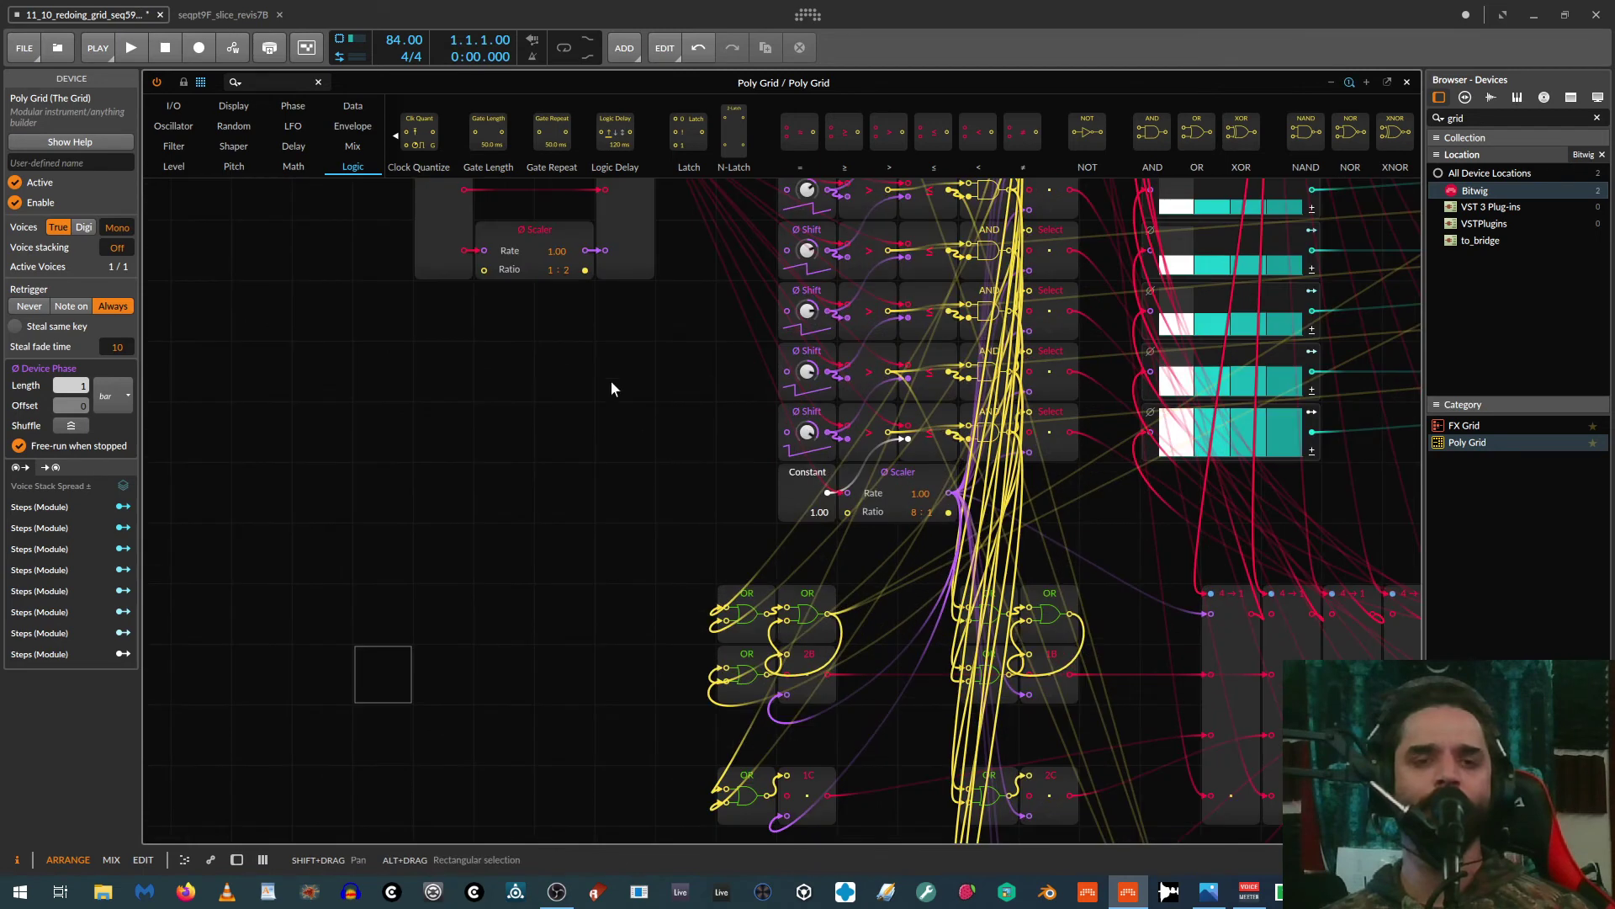
drag(348, 369, 660, 673)
drag(614, 541, 495, 517)
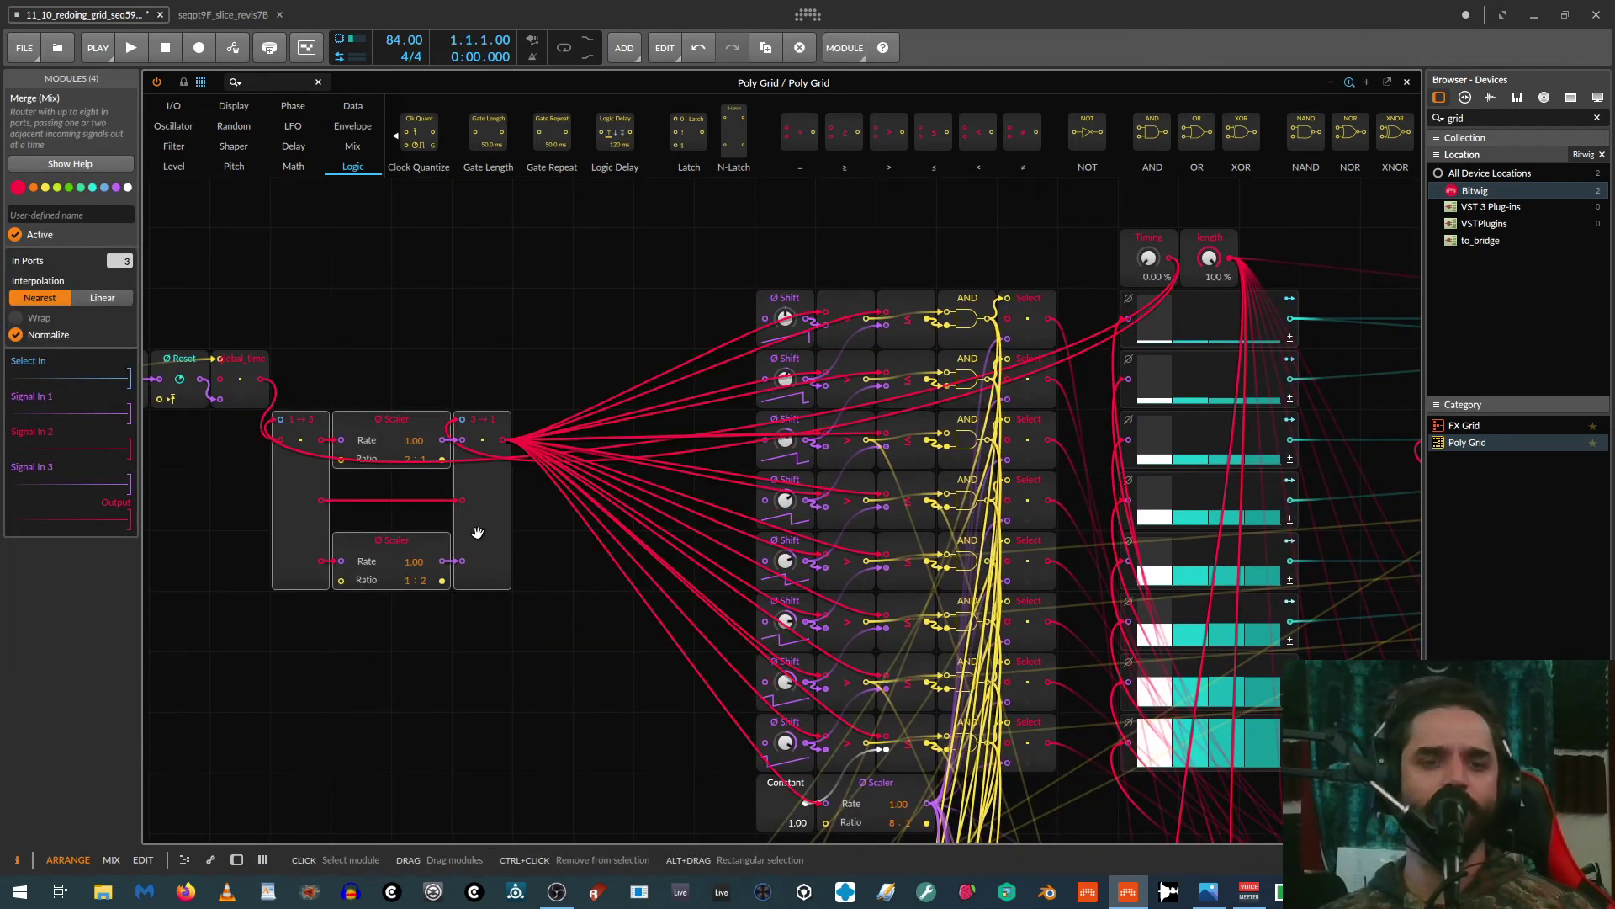
Step: Add a Split and a Merge below the Scaler block, both with Nearest interpolation and four ports
scroll(478, 349, down, 3)
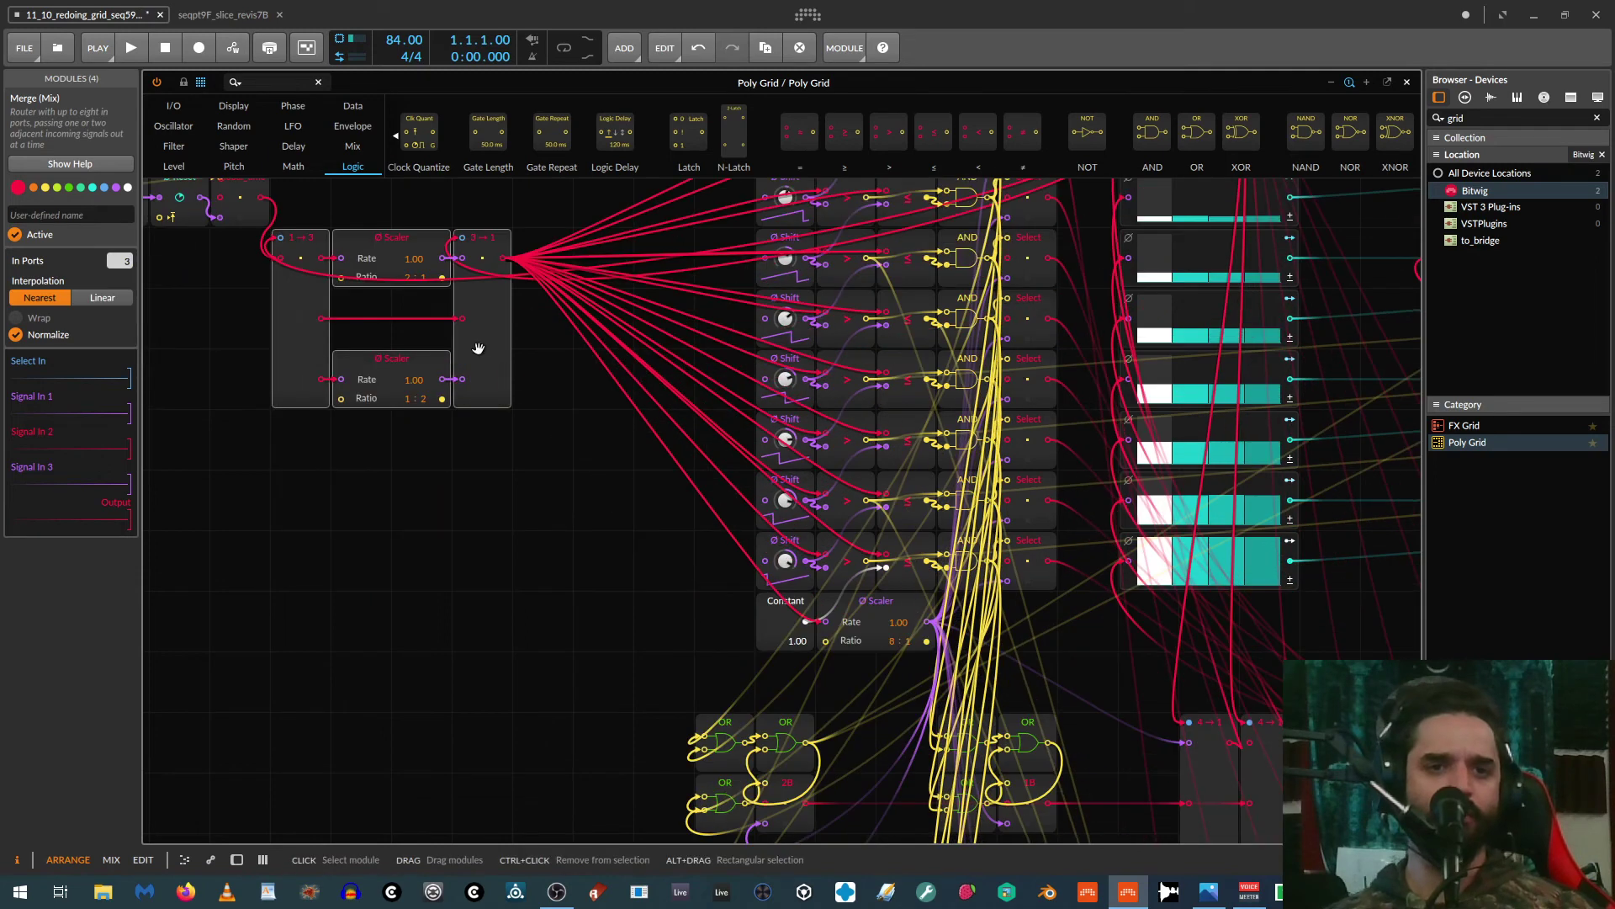
click(346, 144)
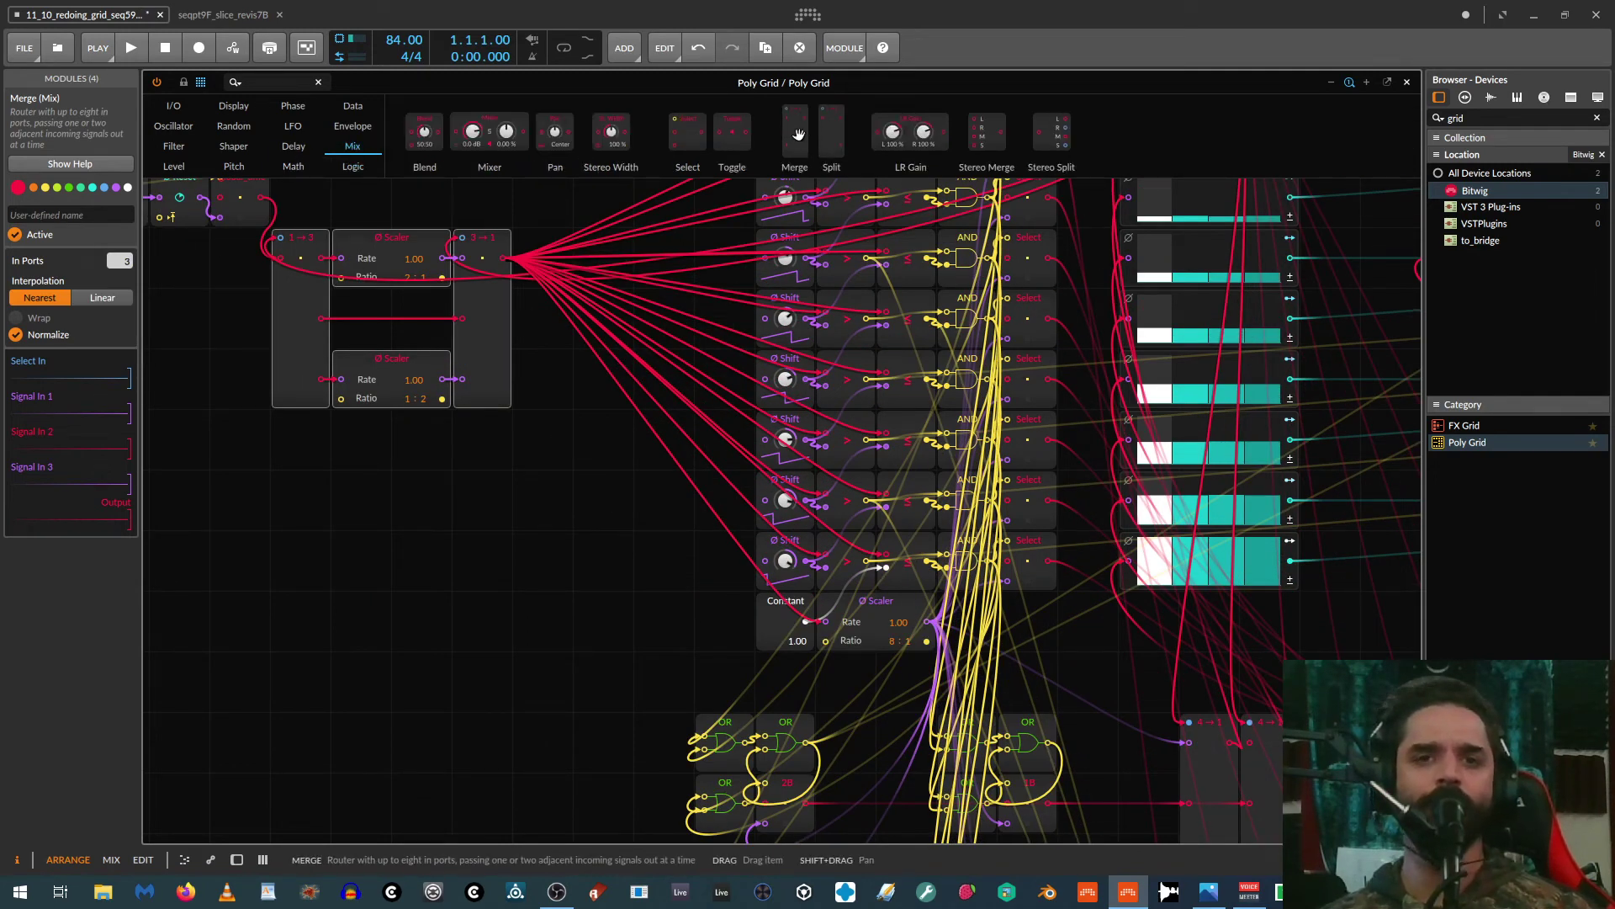
drag(831, 134, 603, 488)
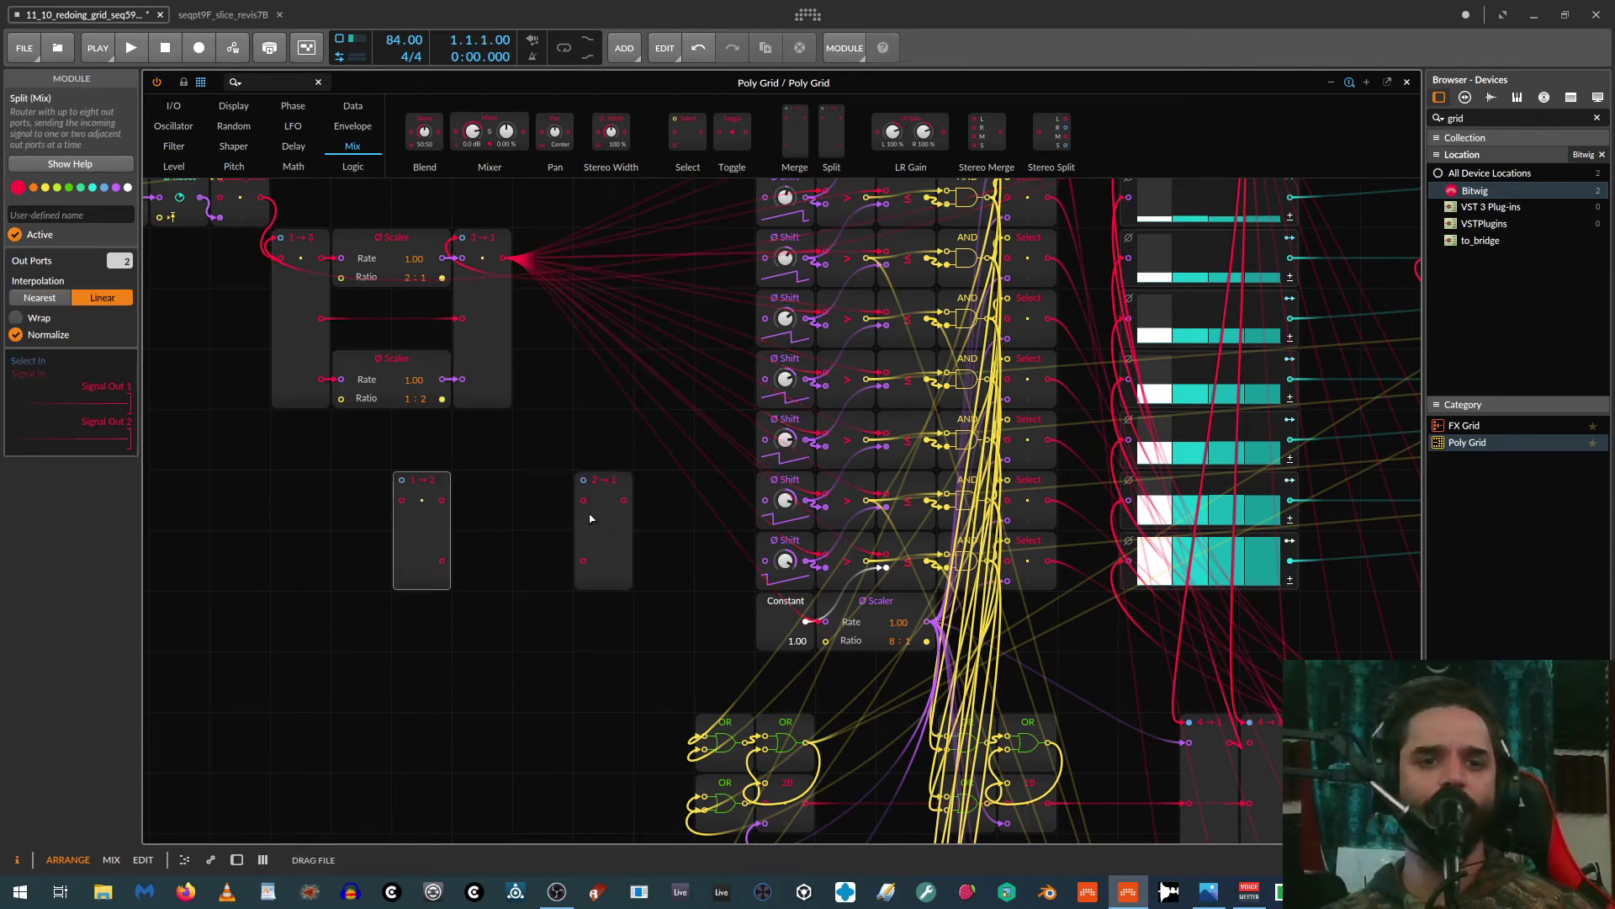
click(49, 298)
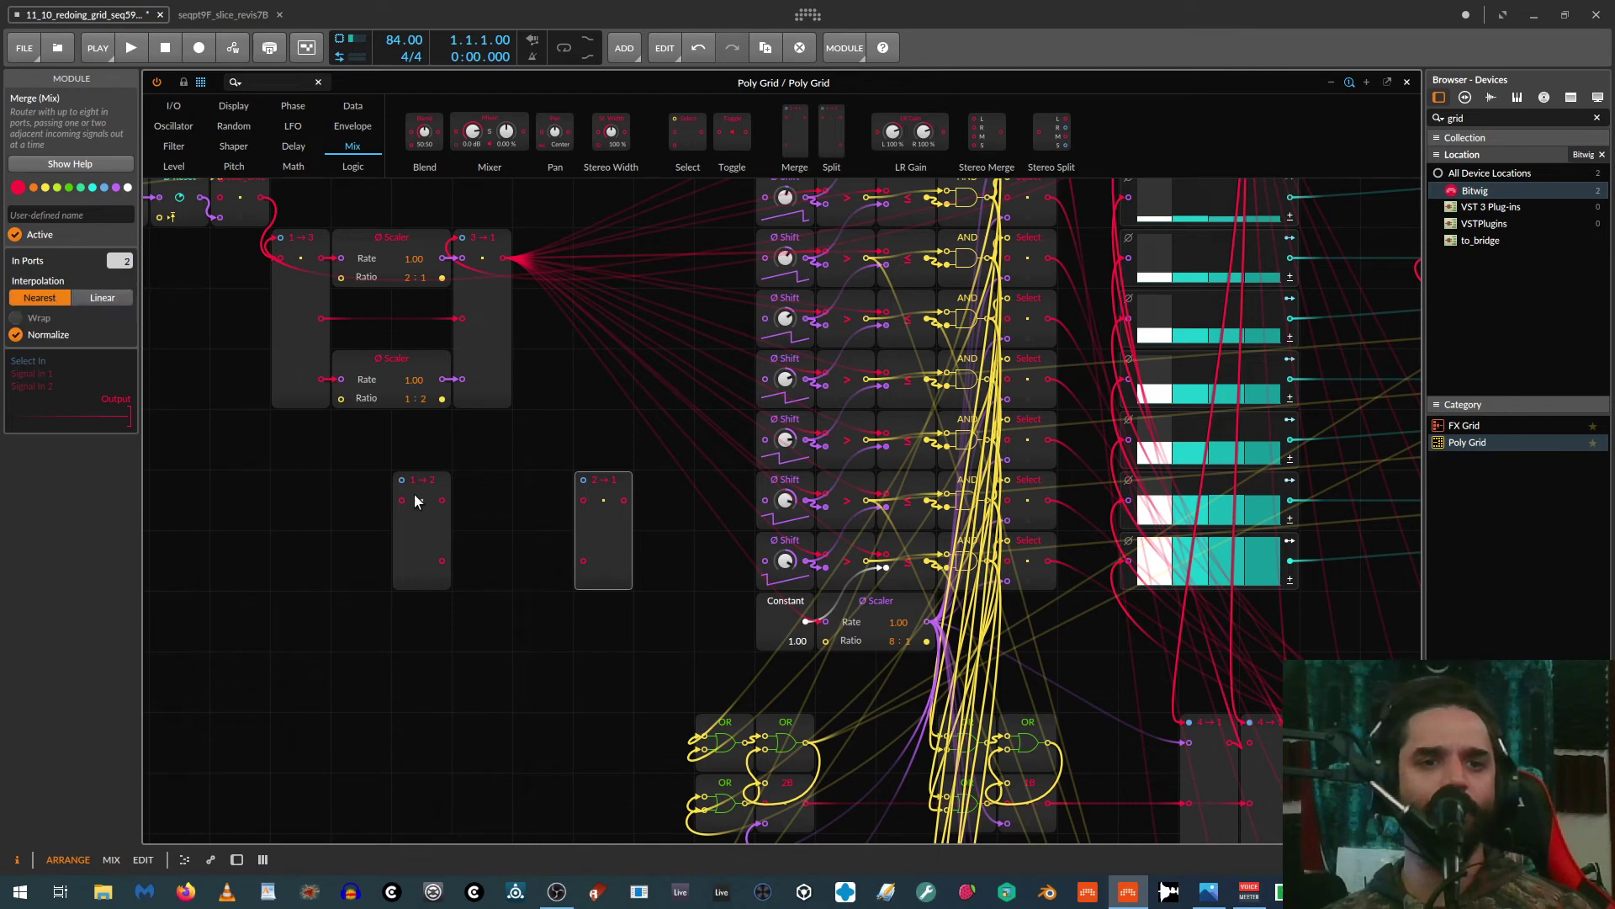
click(406, 529)
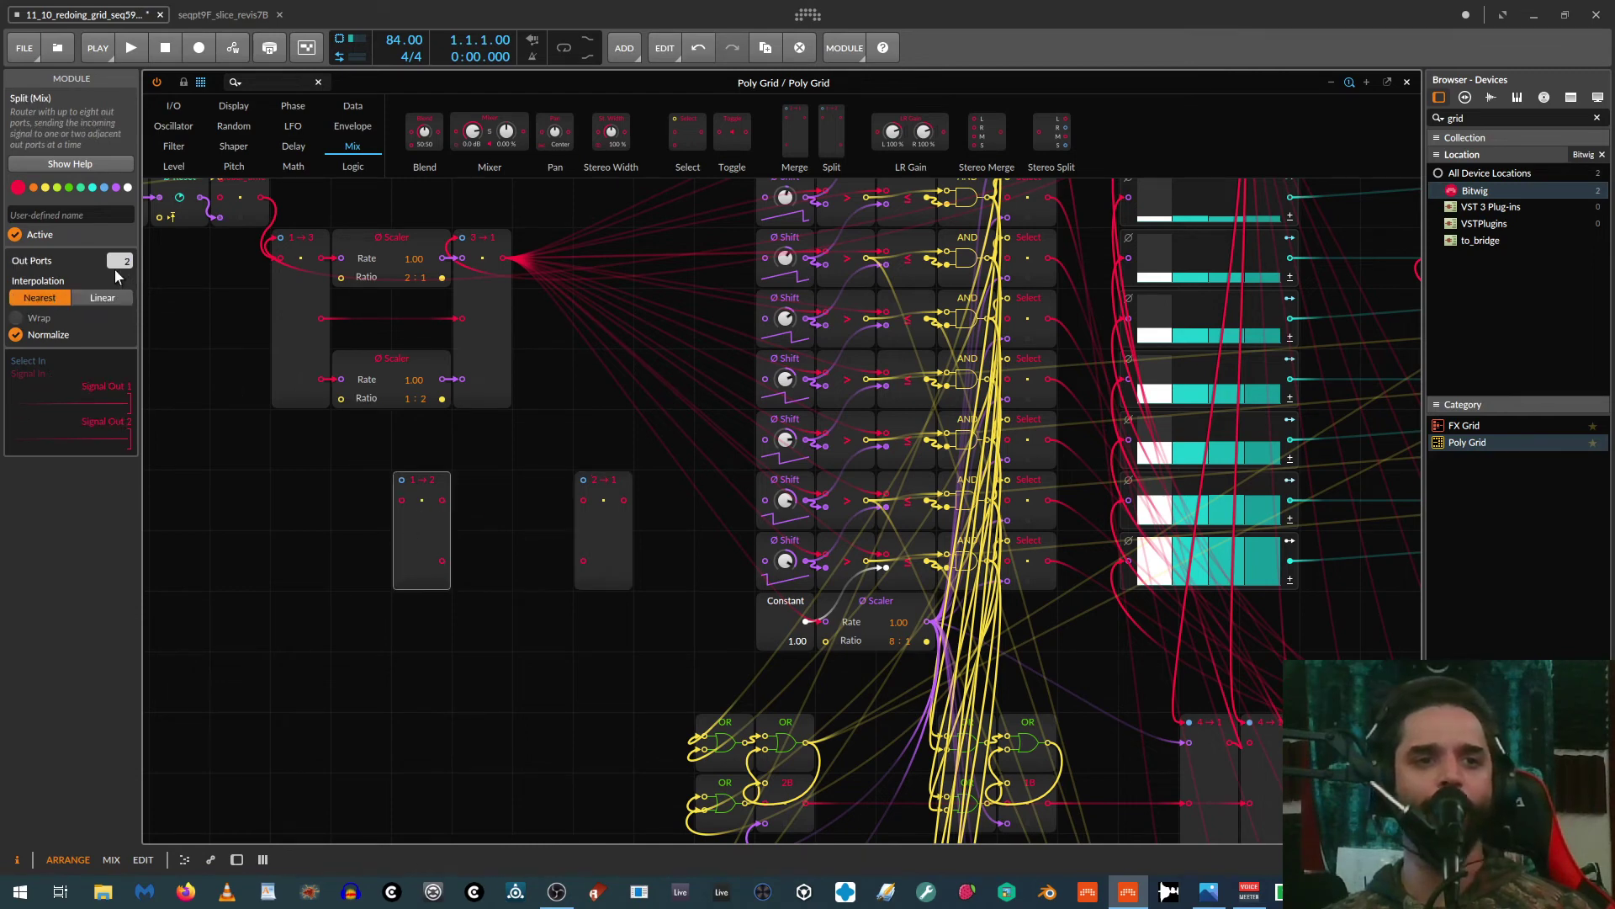
drag(120, 262, 118, 249)
click(598, 537)
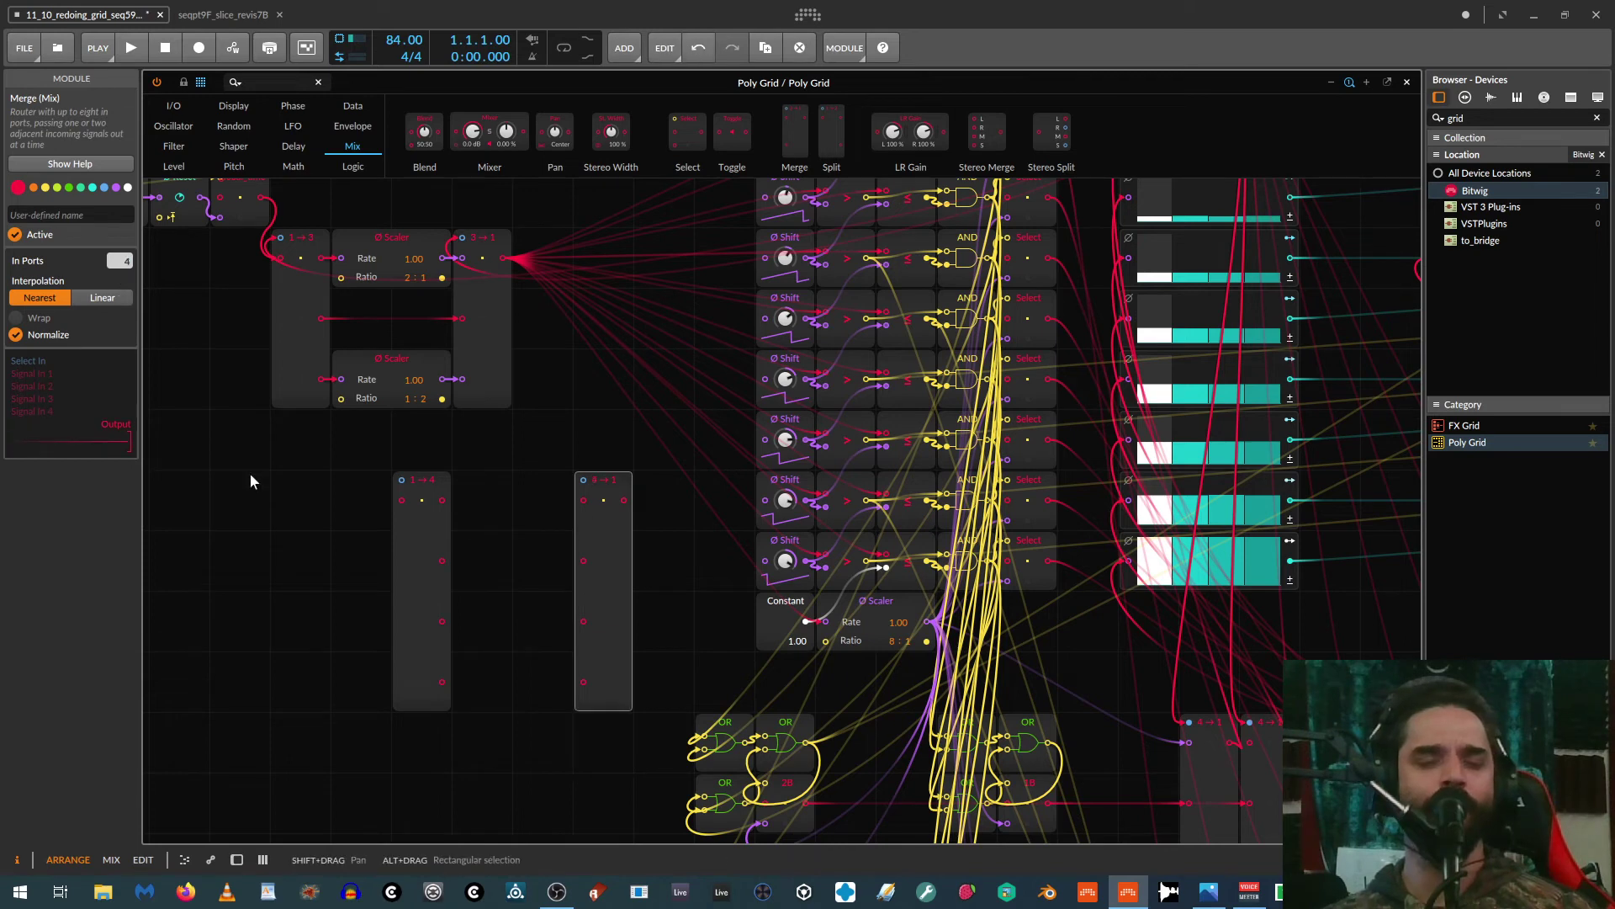
Step: Add a Value knob named Dir above the new Split and Merge and connect it to both of their select inputs
click(174, 166)
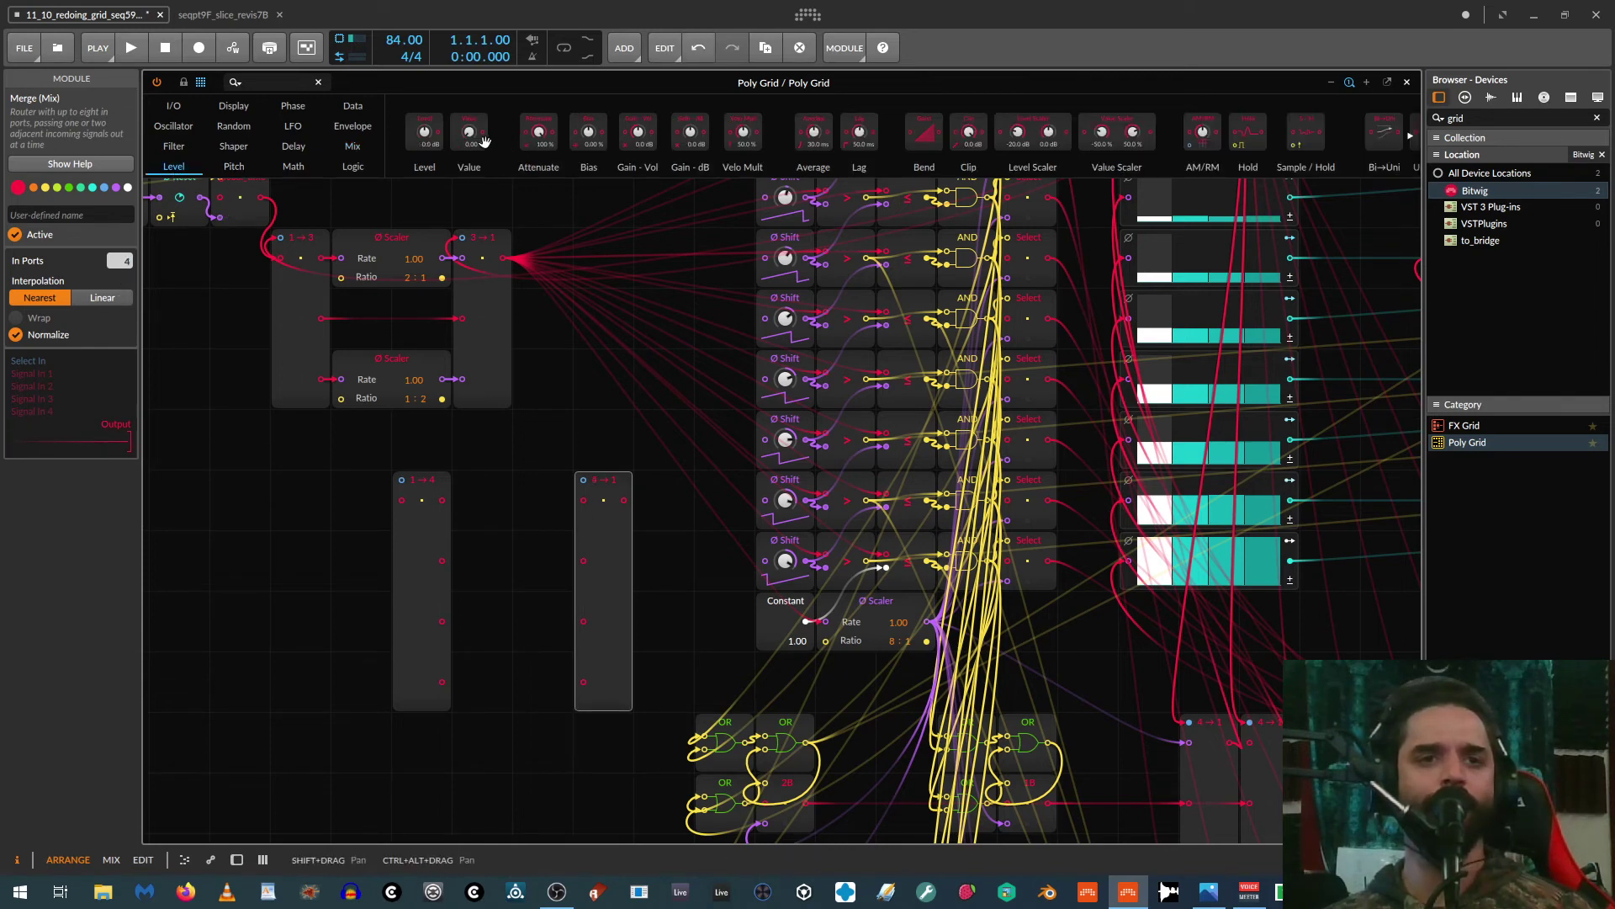
drag(468, 131, 496, 444)
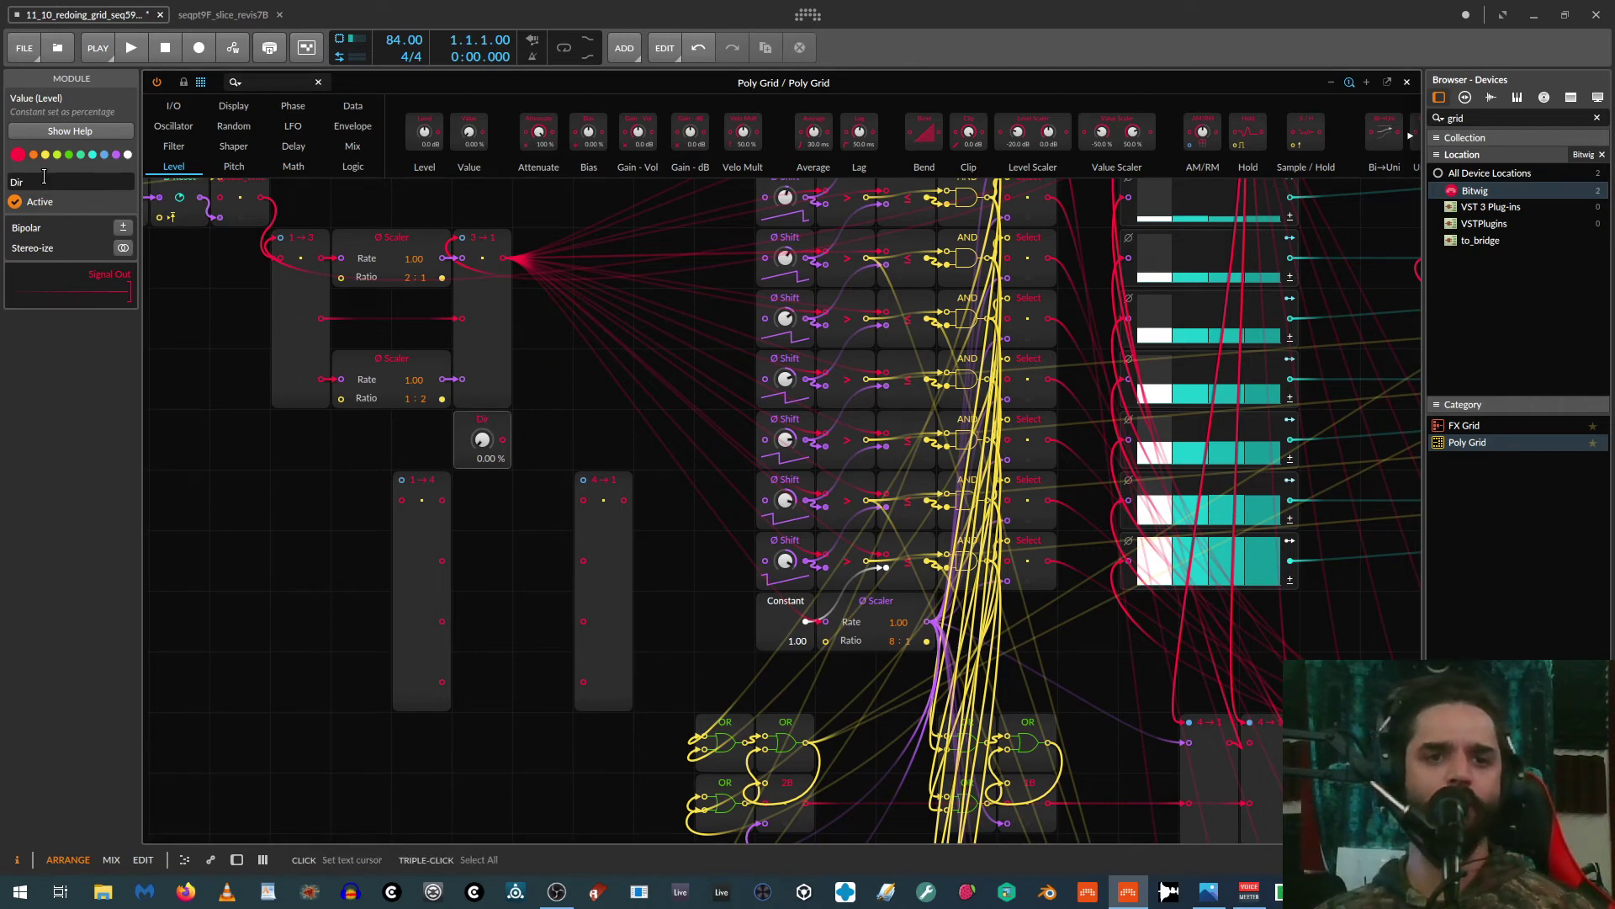
drag(503, 439, 402, 479)
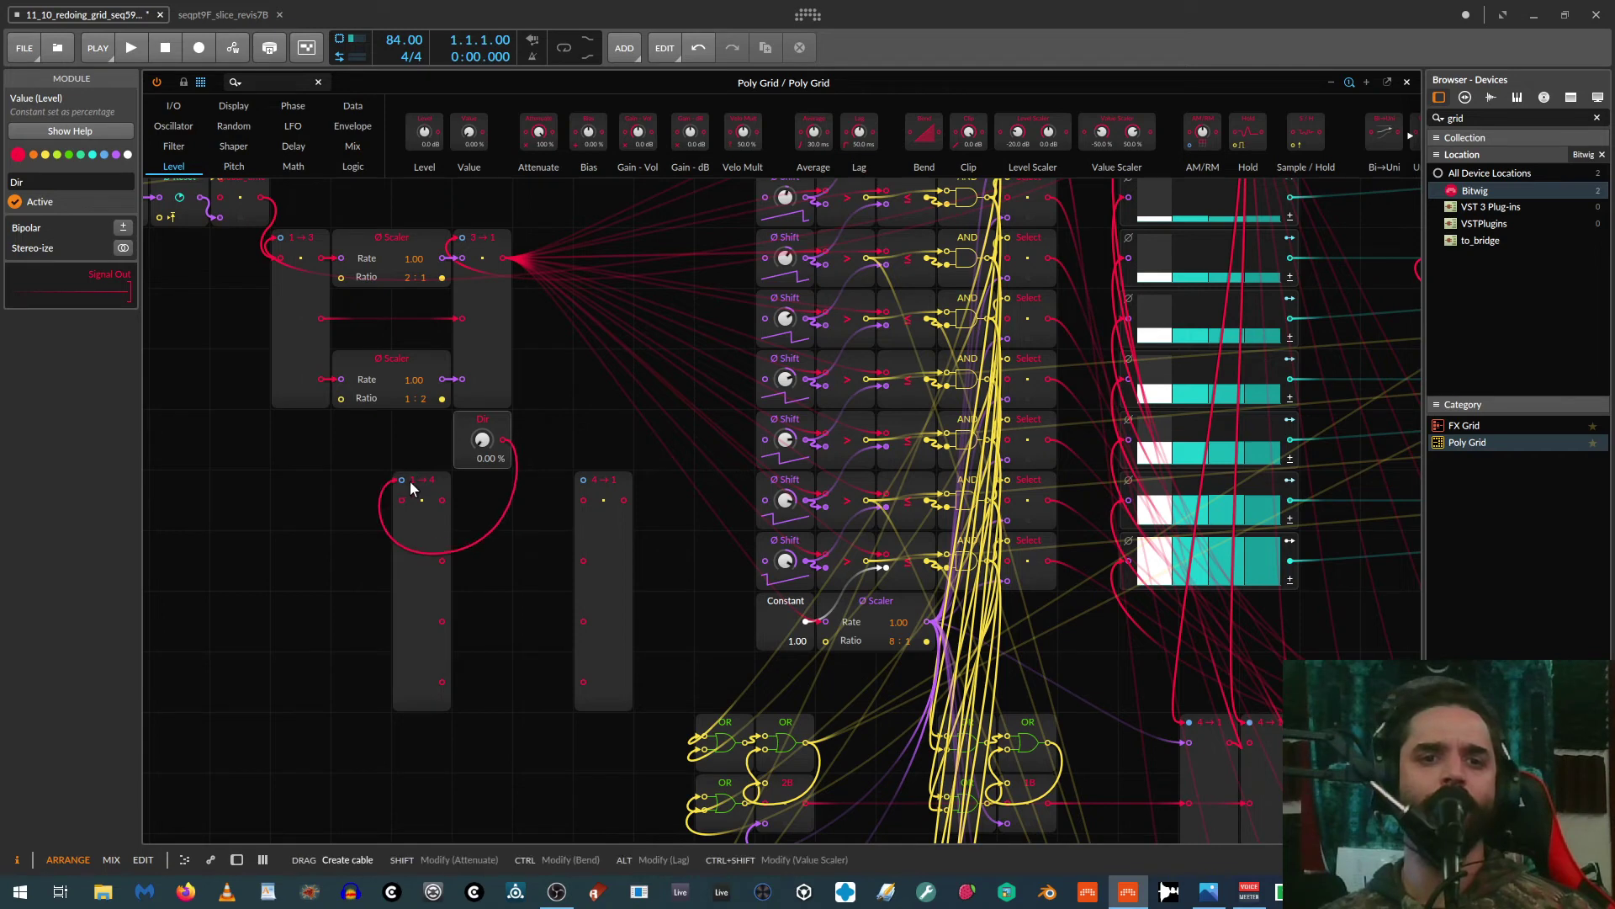
drag(583, 480, 503, 439)
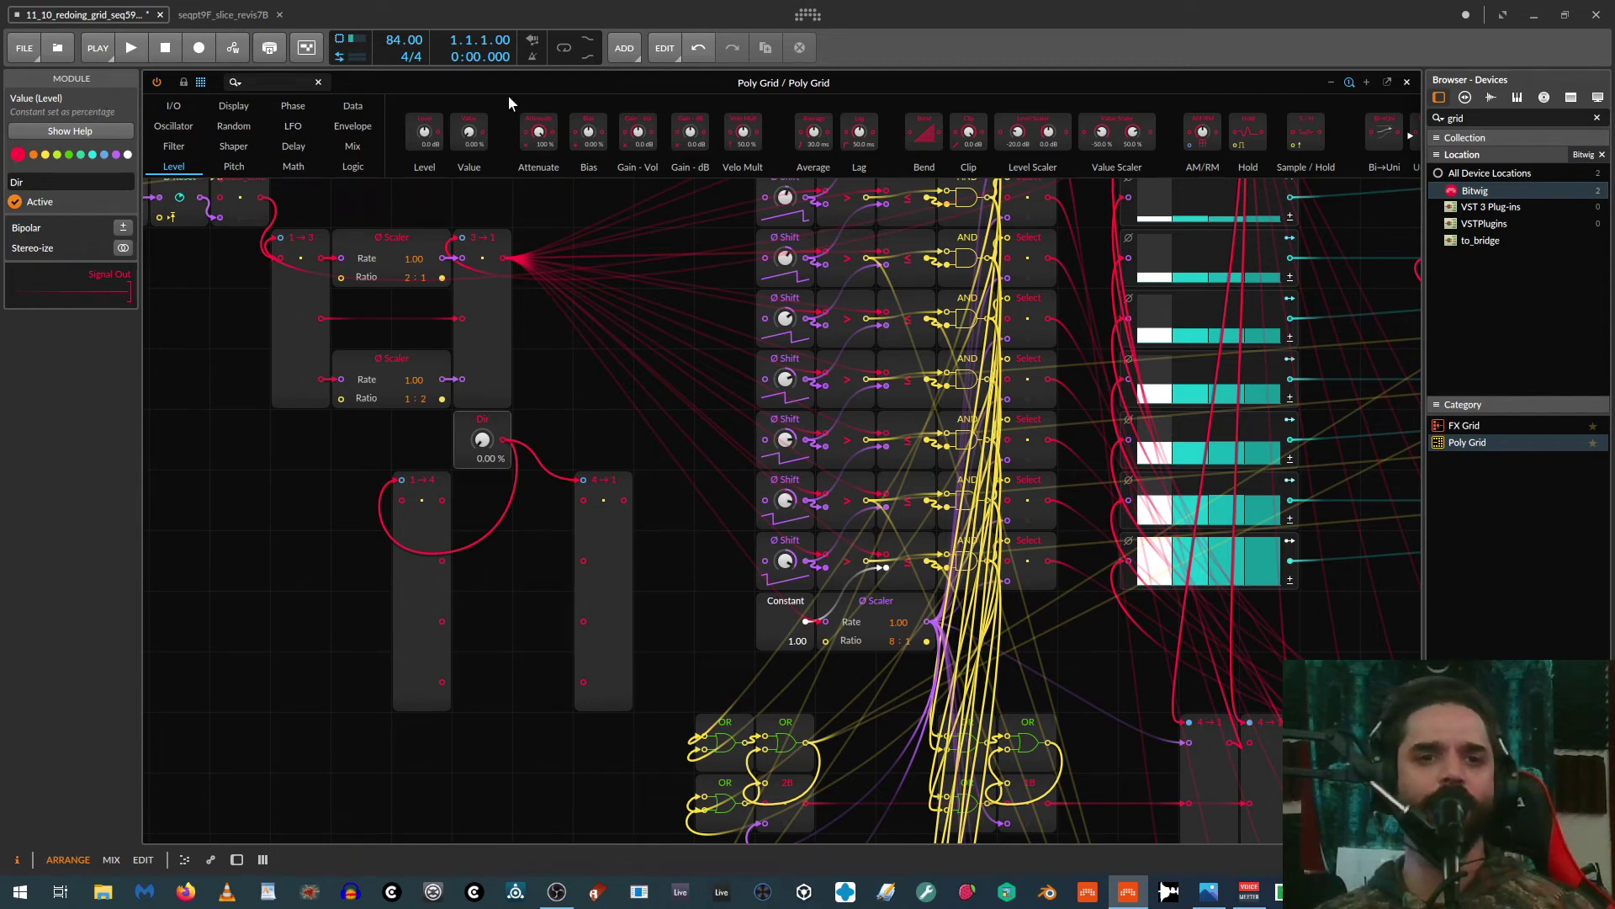
Step: Reroute the three-port Merge's output through the first path of the new Split and Merge, using a temporary Attenuate to transfer the Shift cables
drag(539, 135, 517, 267)
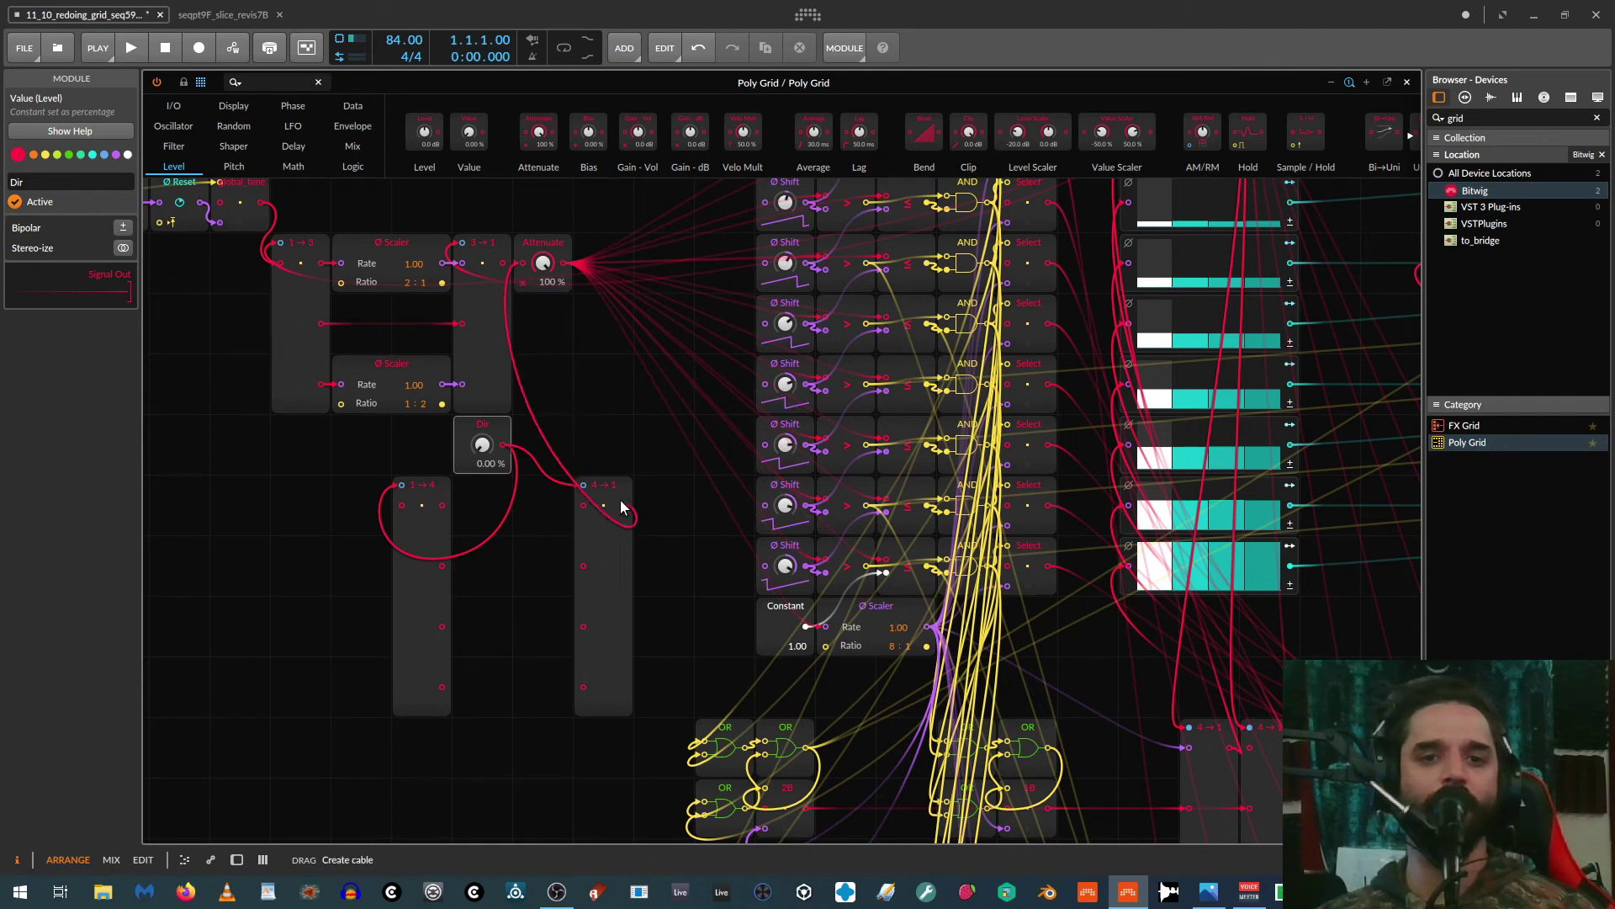
click(543, 244)
key(Delete)
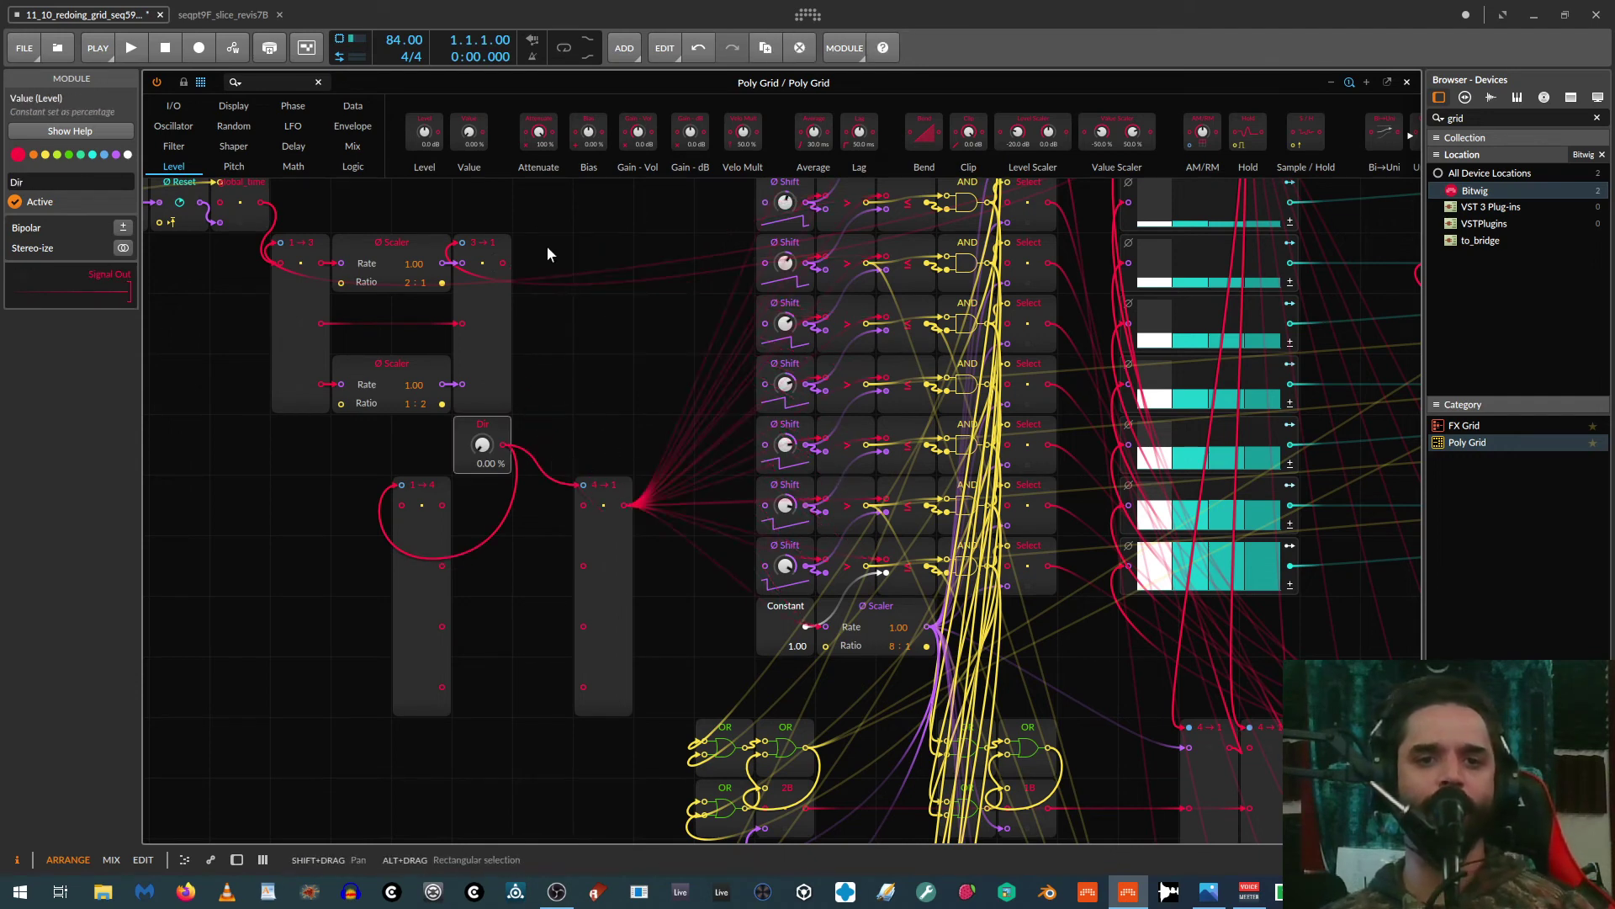
drag(410, 430, 401, 507)
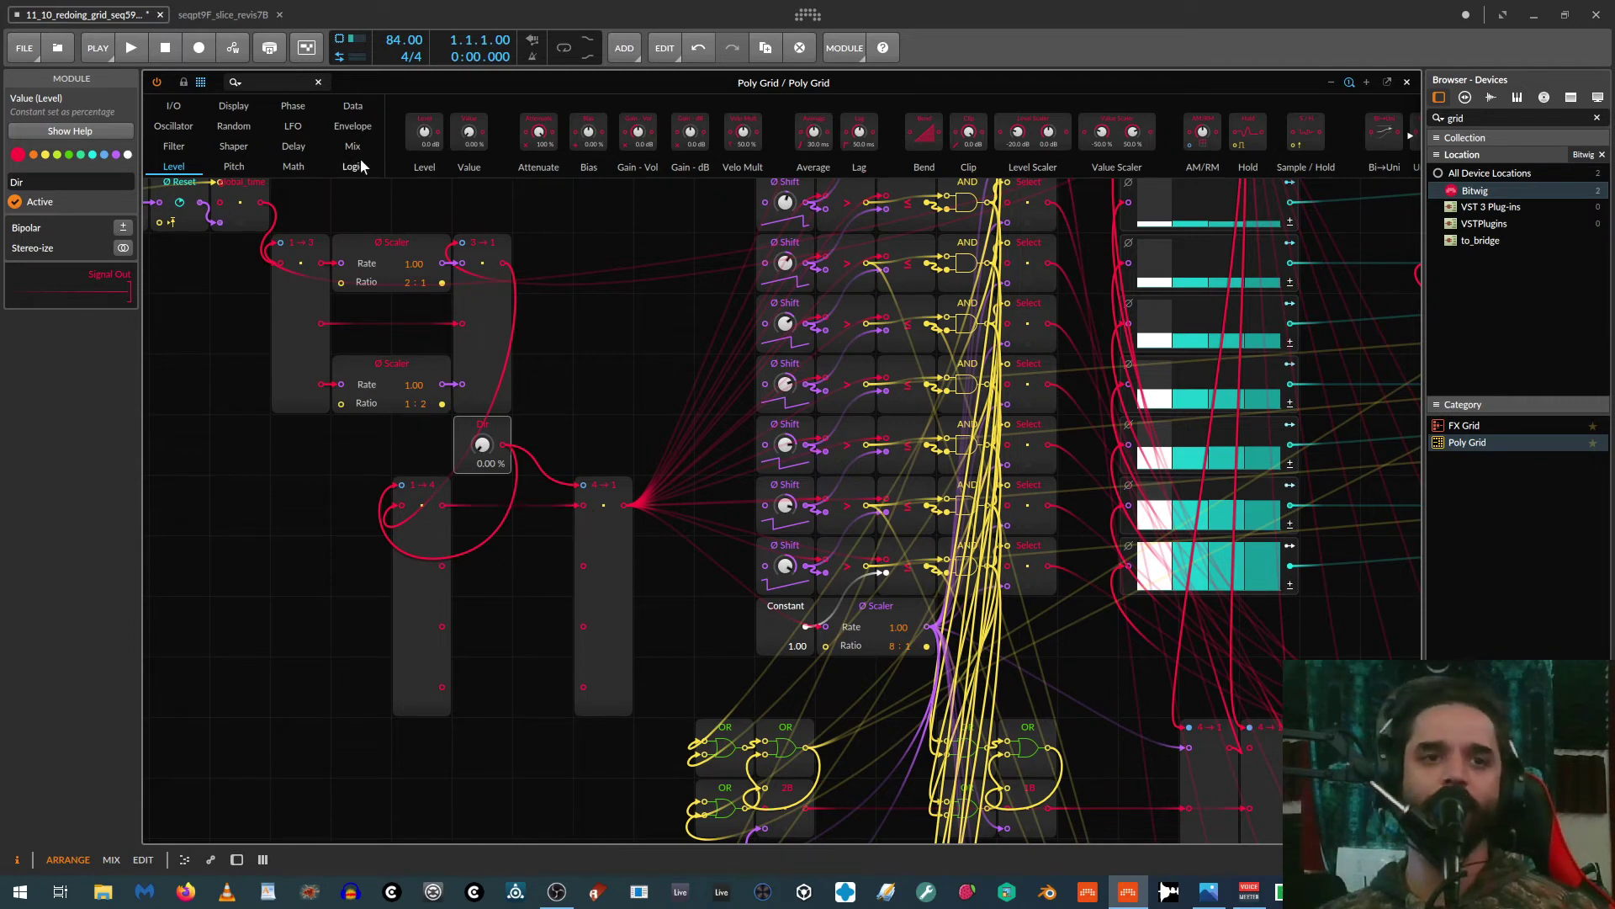
Step: Insert a Reverse module between the four-port Split's second output and the Merge's second input
click(294, 107)
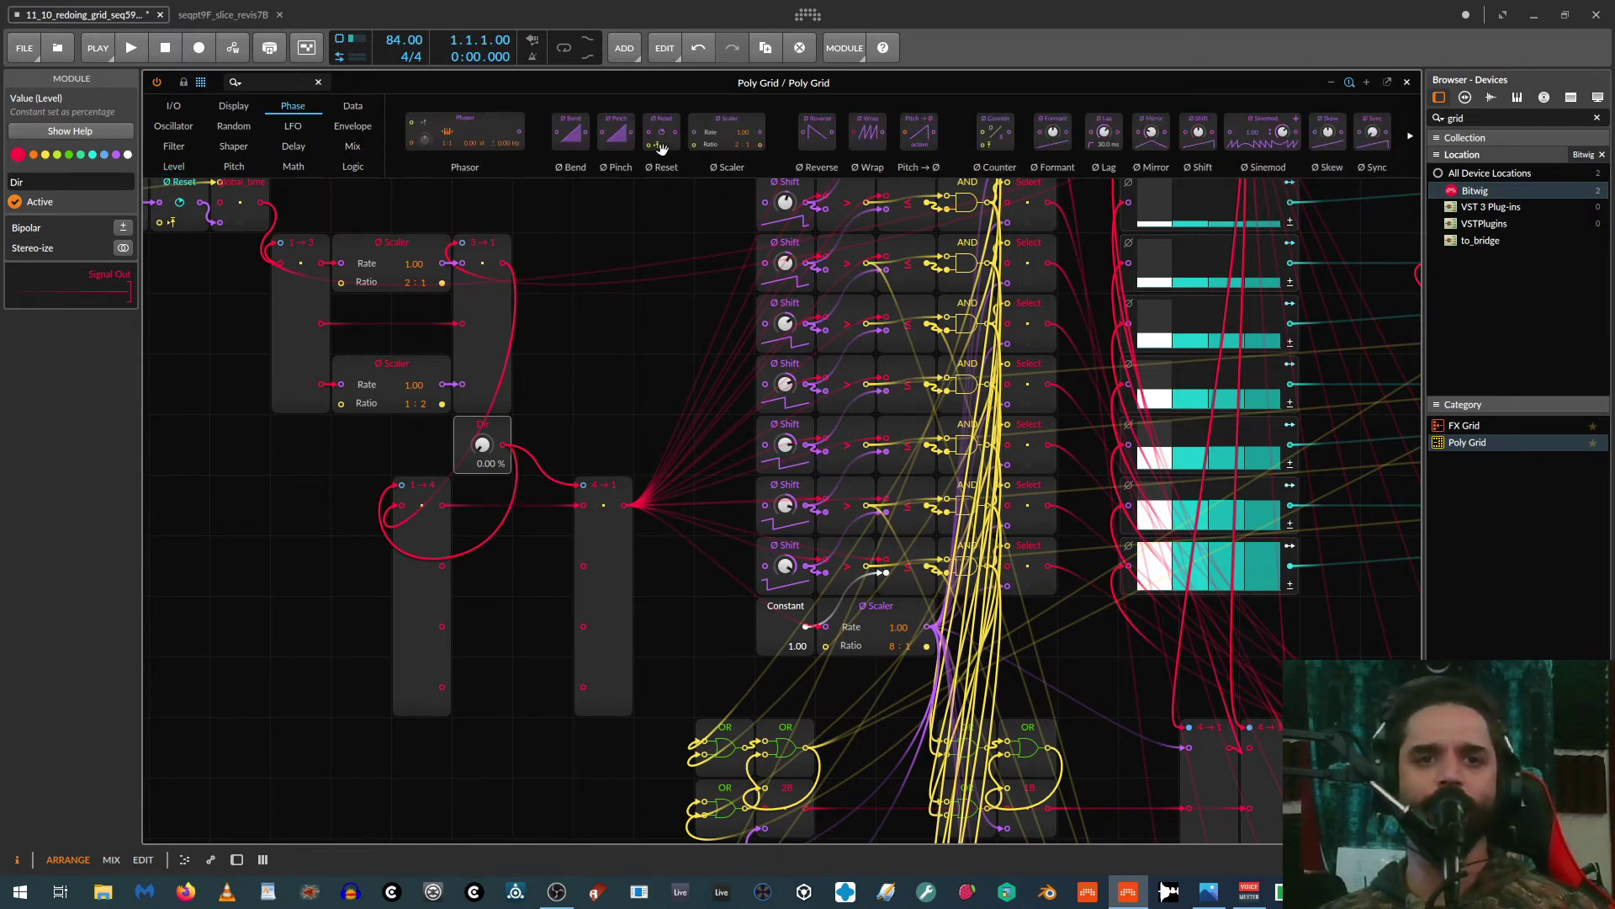
scroll(817, 132, down, 1)
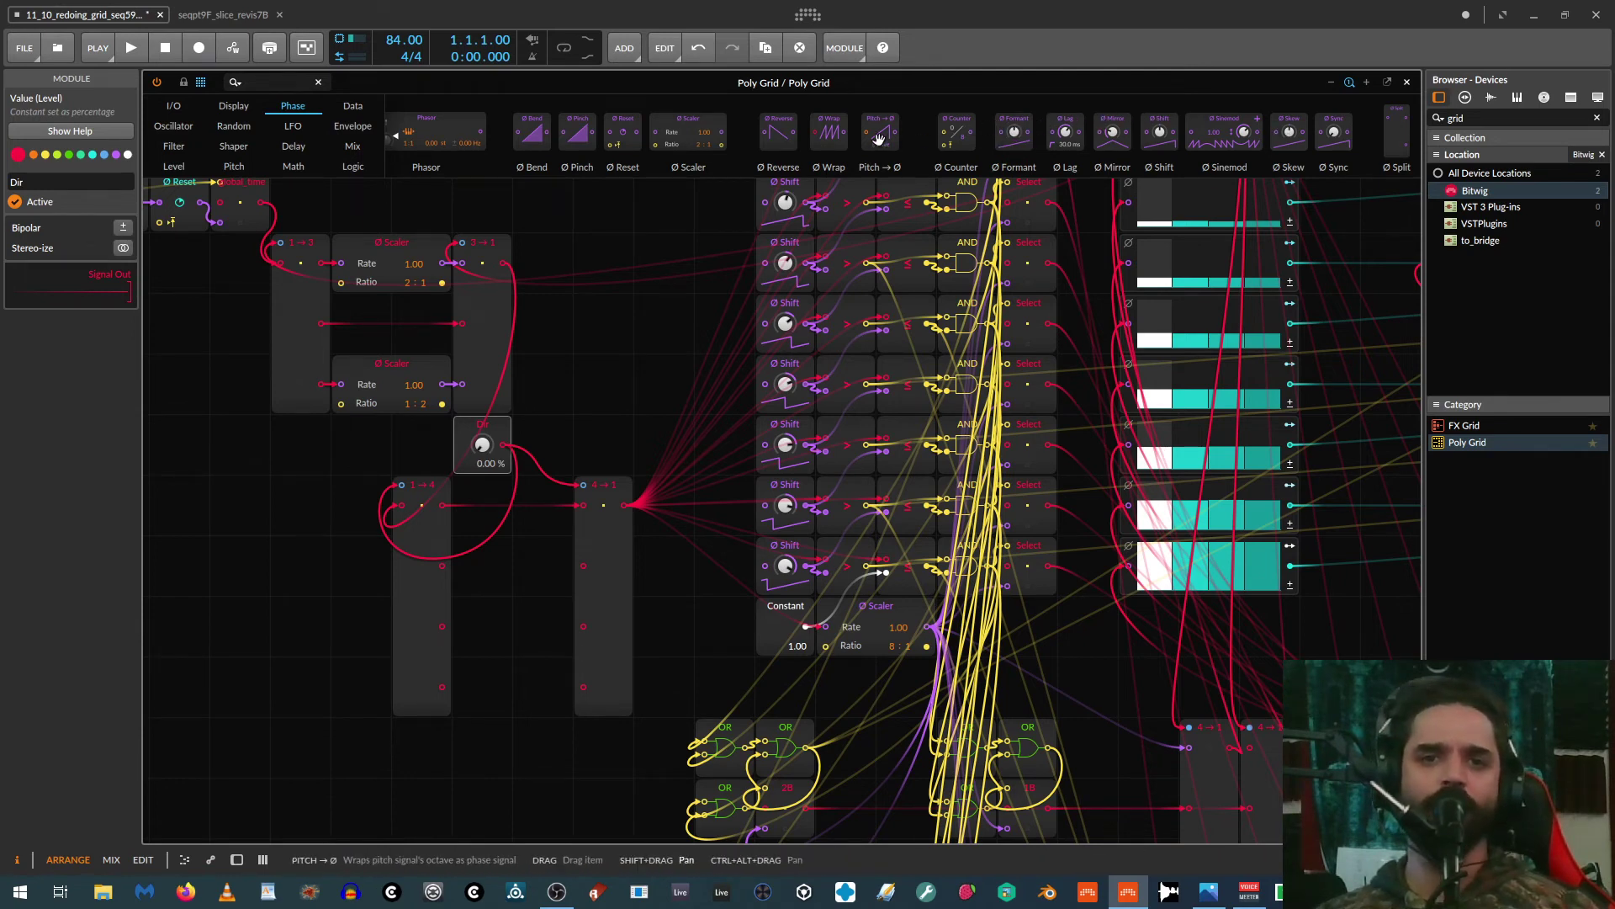
click(555, 496)
drag(555, 491, 583, 565)
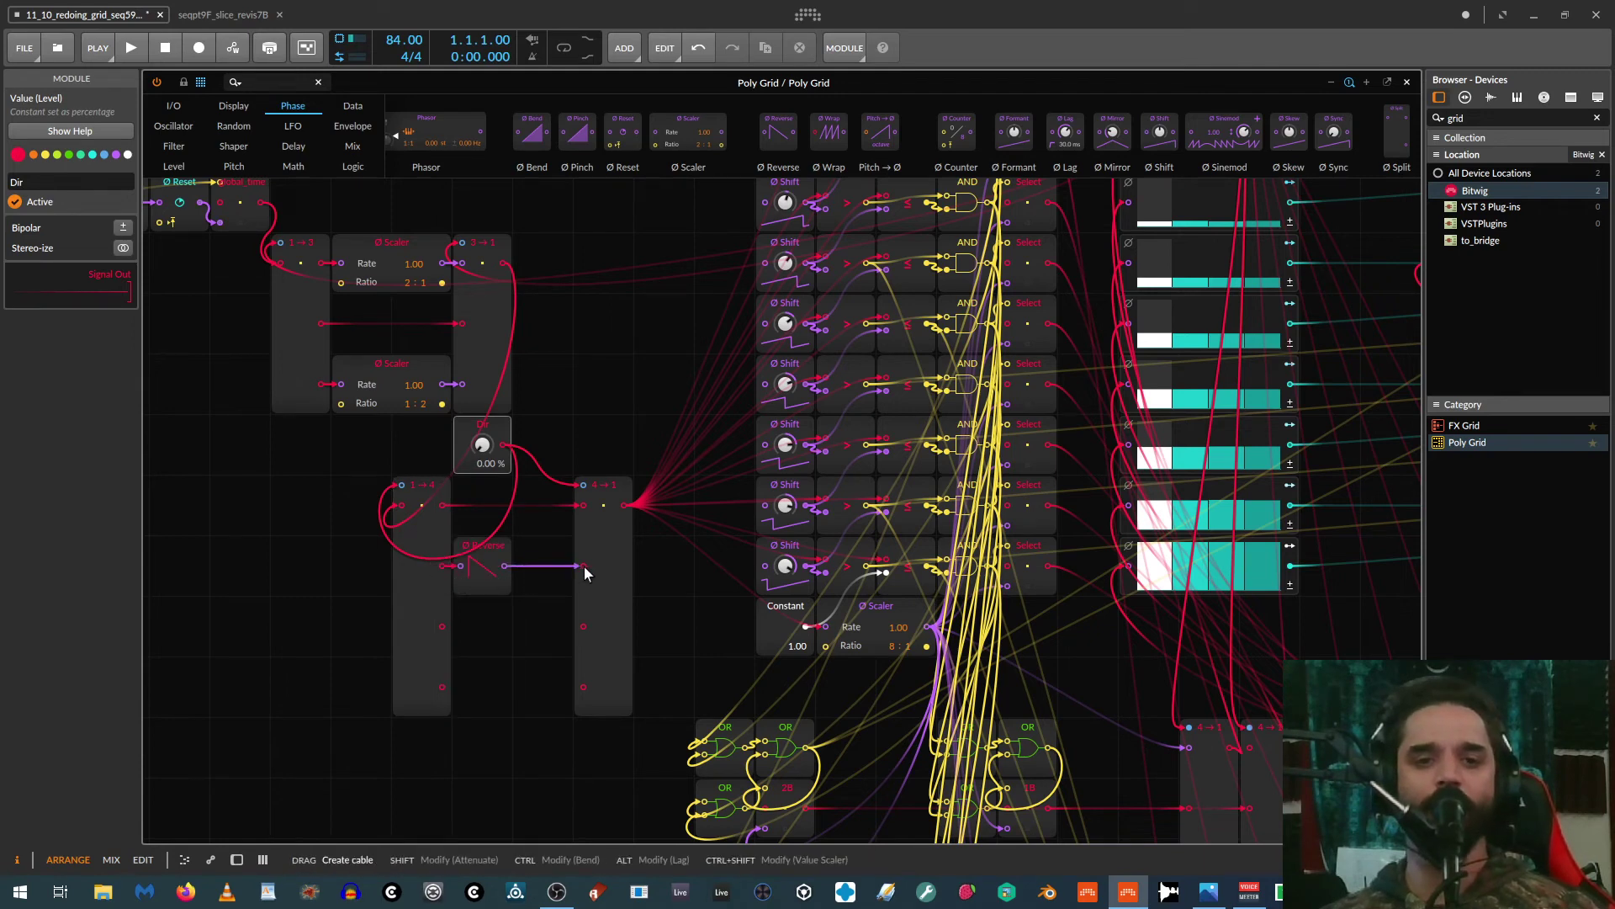
Step: Add a phase Scaler with a 2:1 ratio below the four-port Split
drag(541, 713, 712, 576)
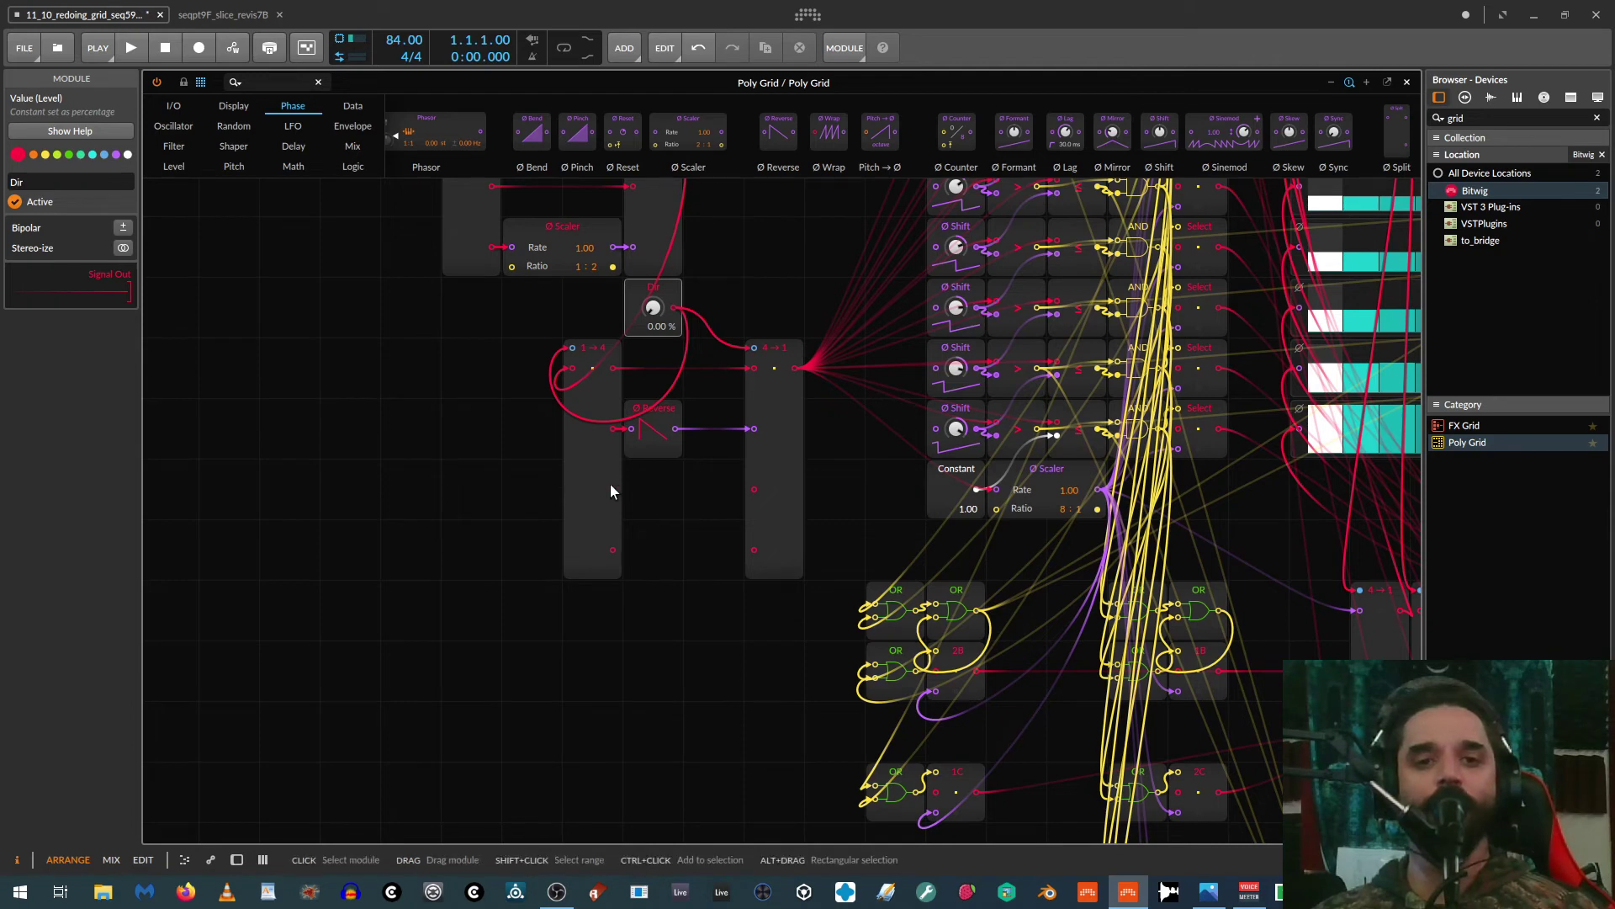
drag(481, 496, 463, 586)
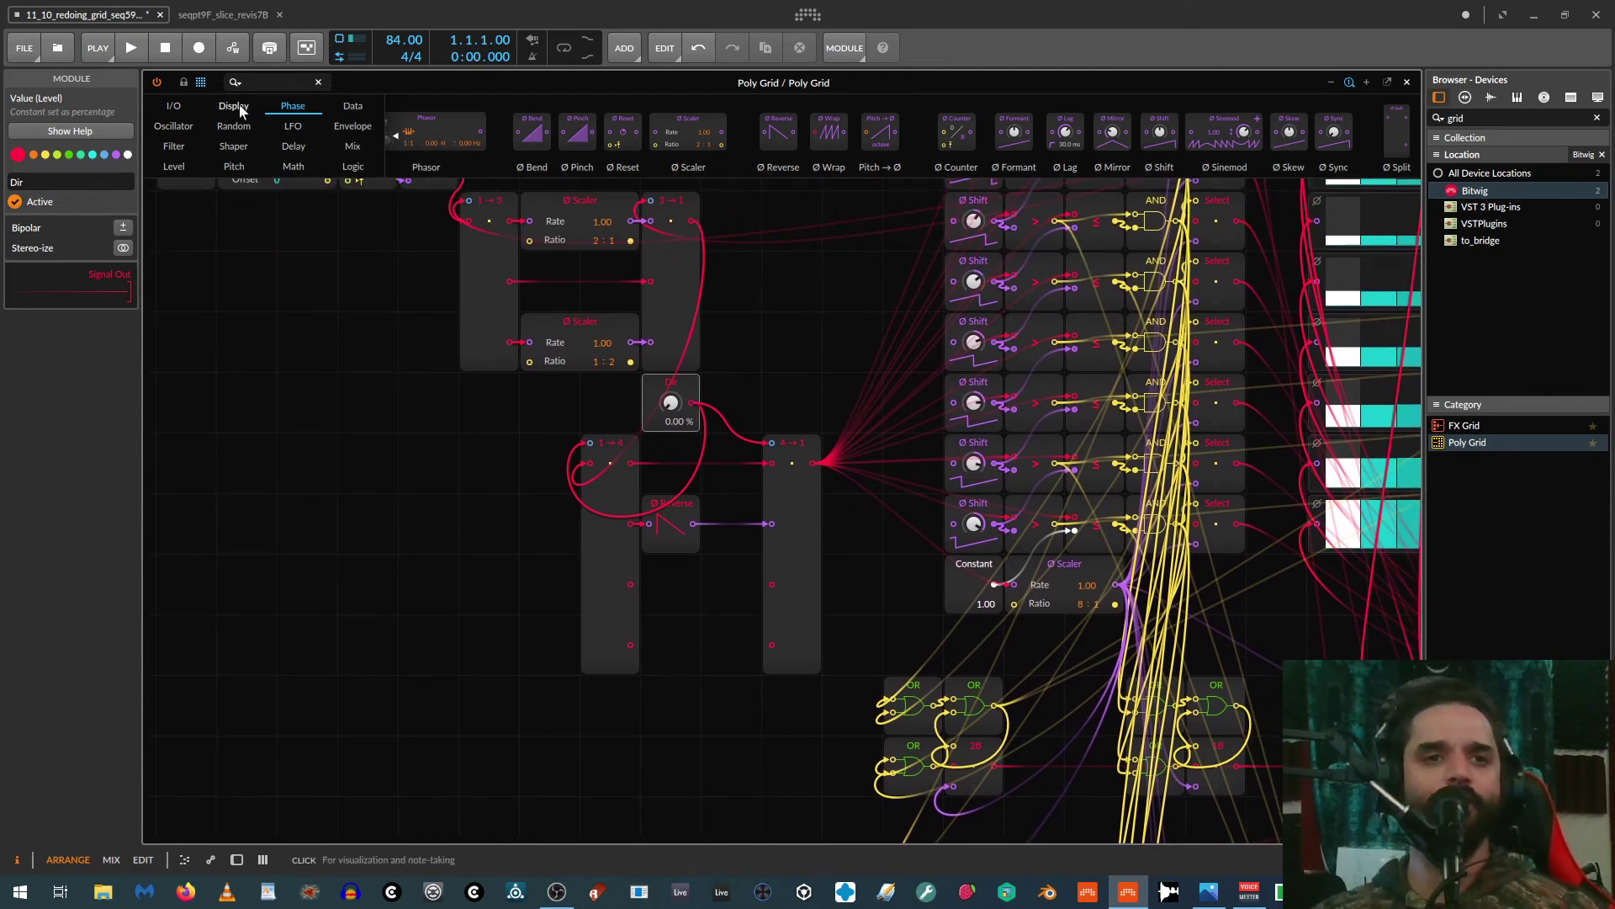
drag(688, 135, 526, 763)
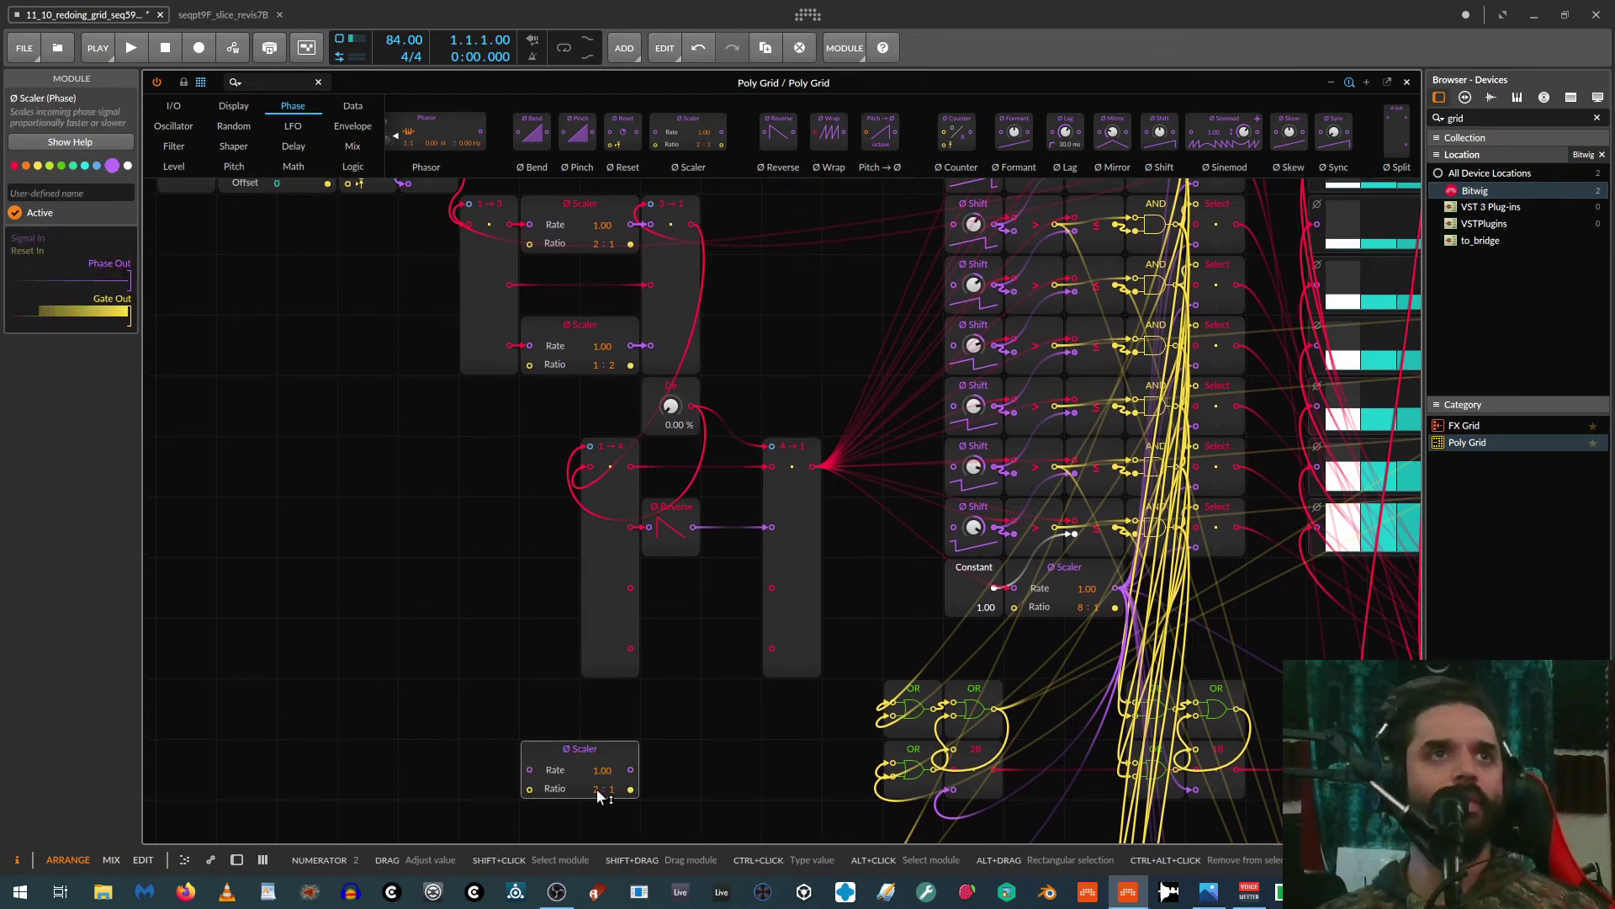
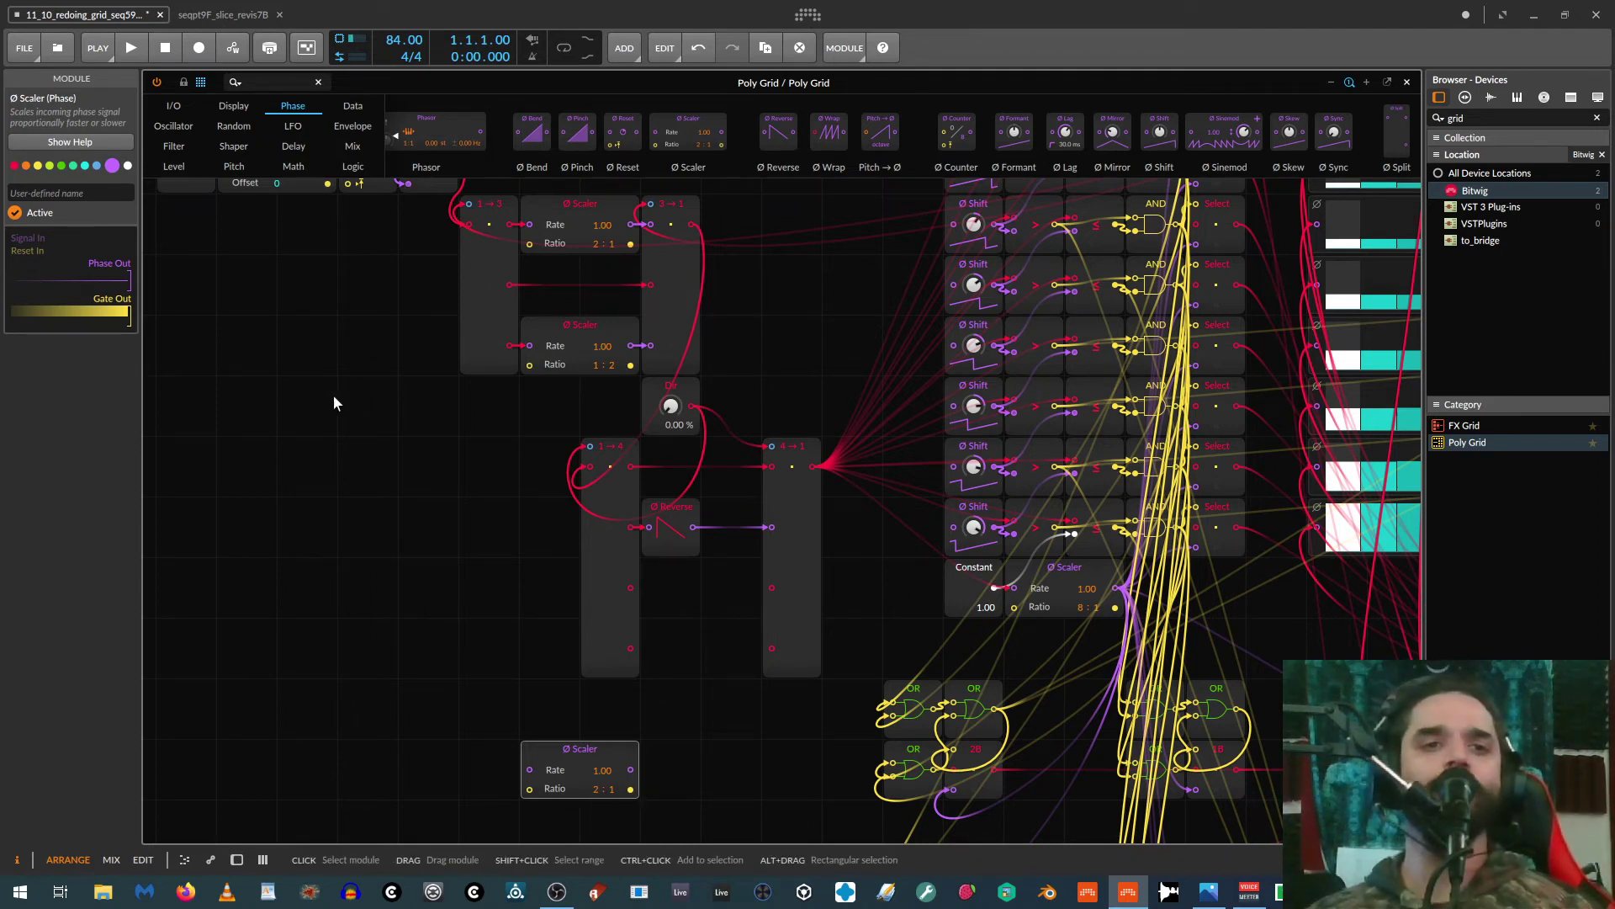
Step: Add a Select module and wire it from the Split's third output, through its first signal input, to the Merge's third input
click(354, 148)
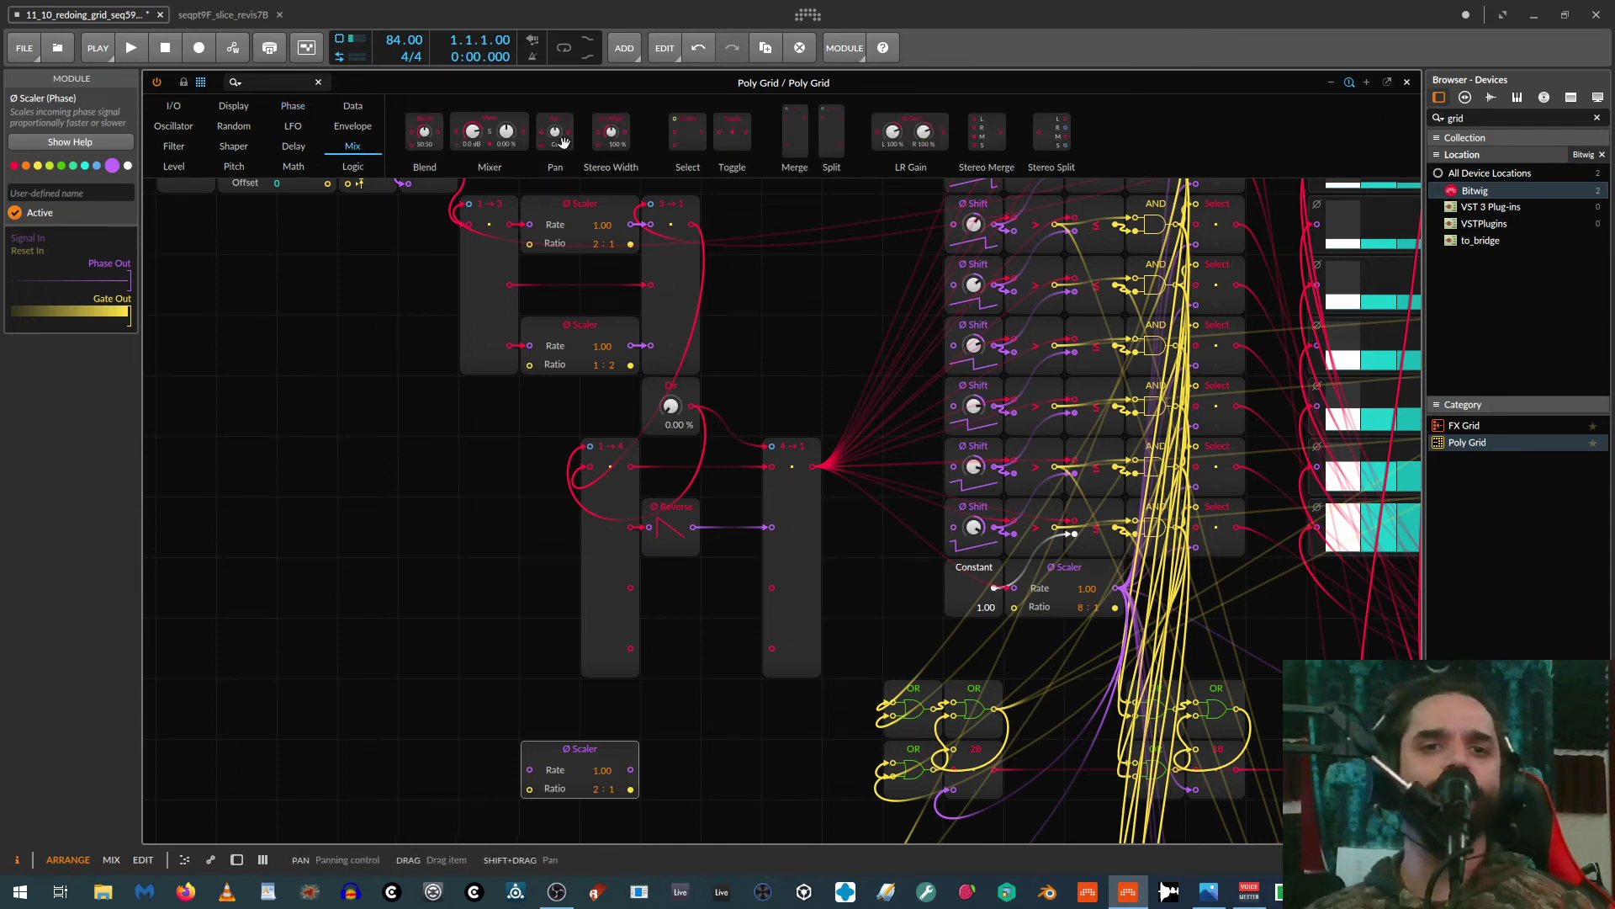
drag(688, 210, 728, 702)
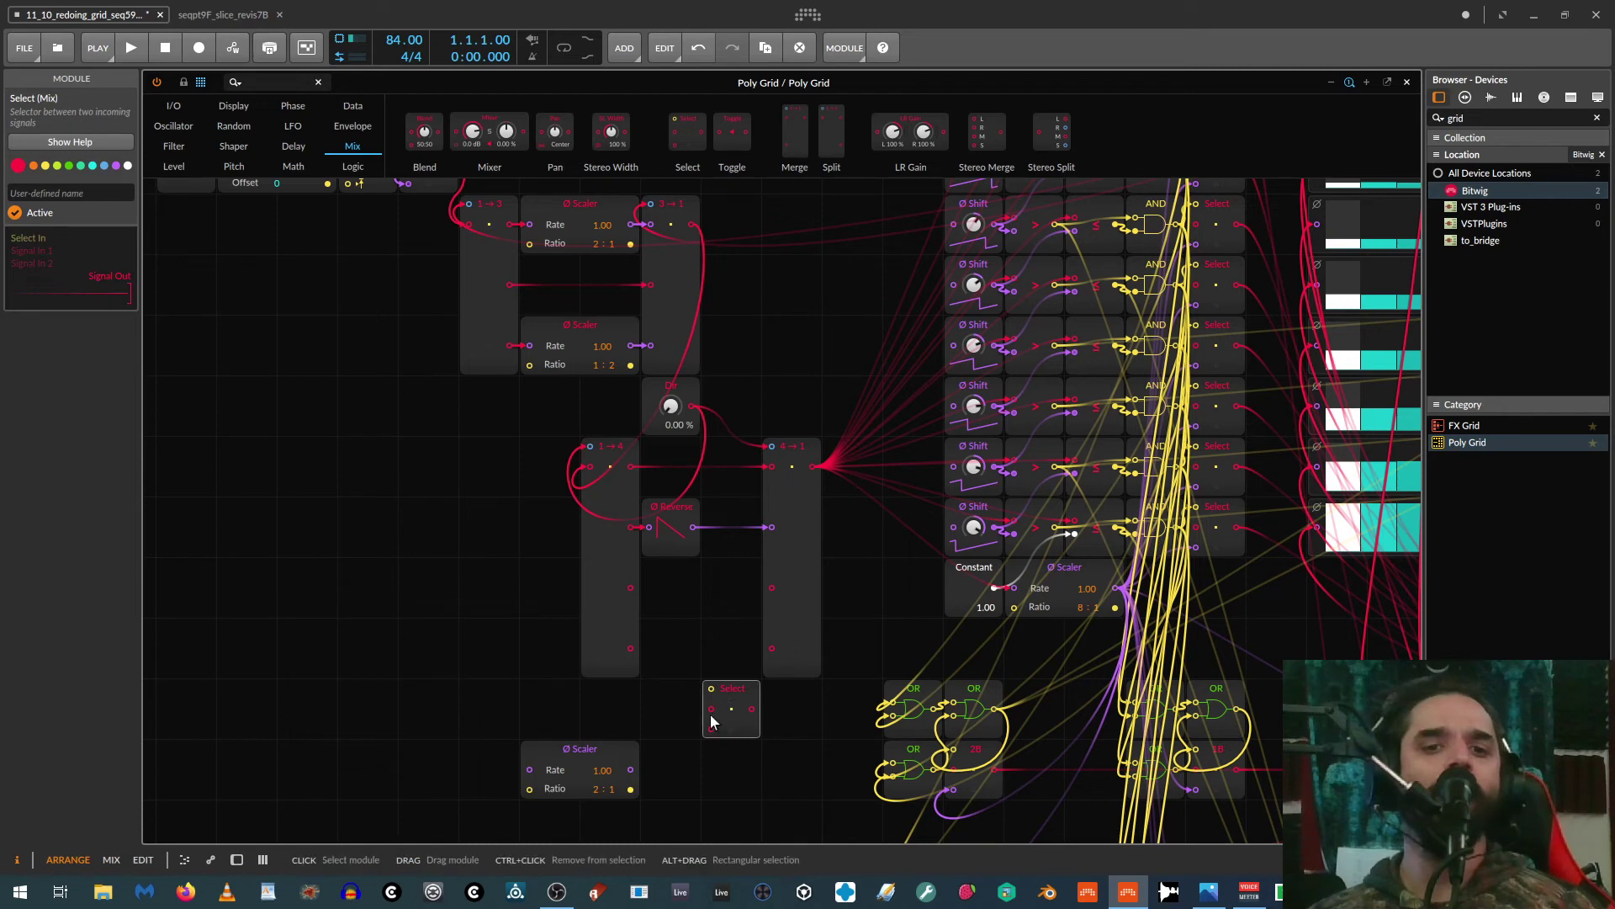
drag(711, 716, 631, 593)
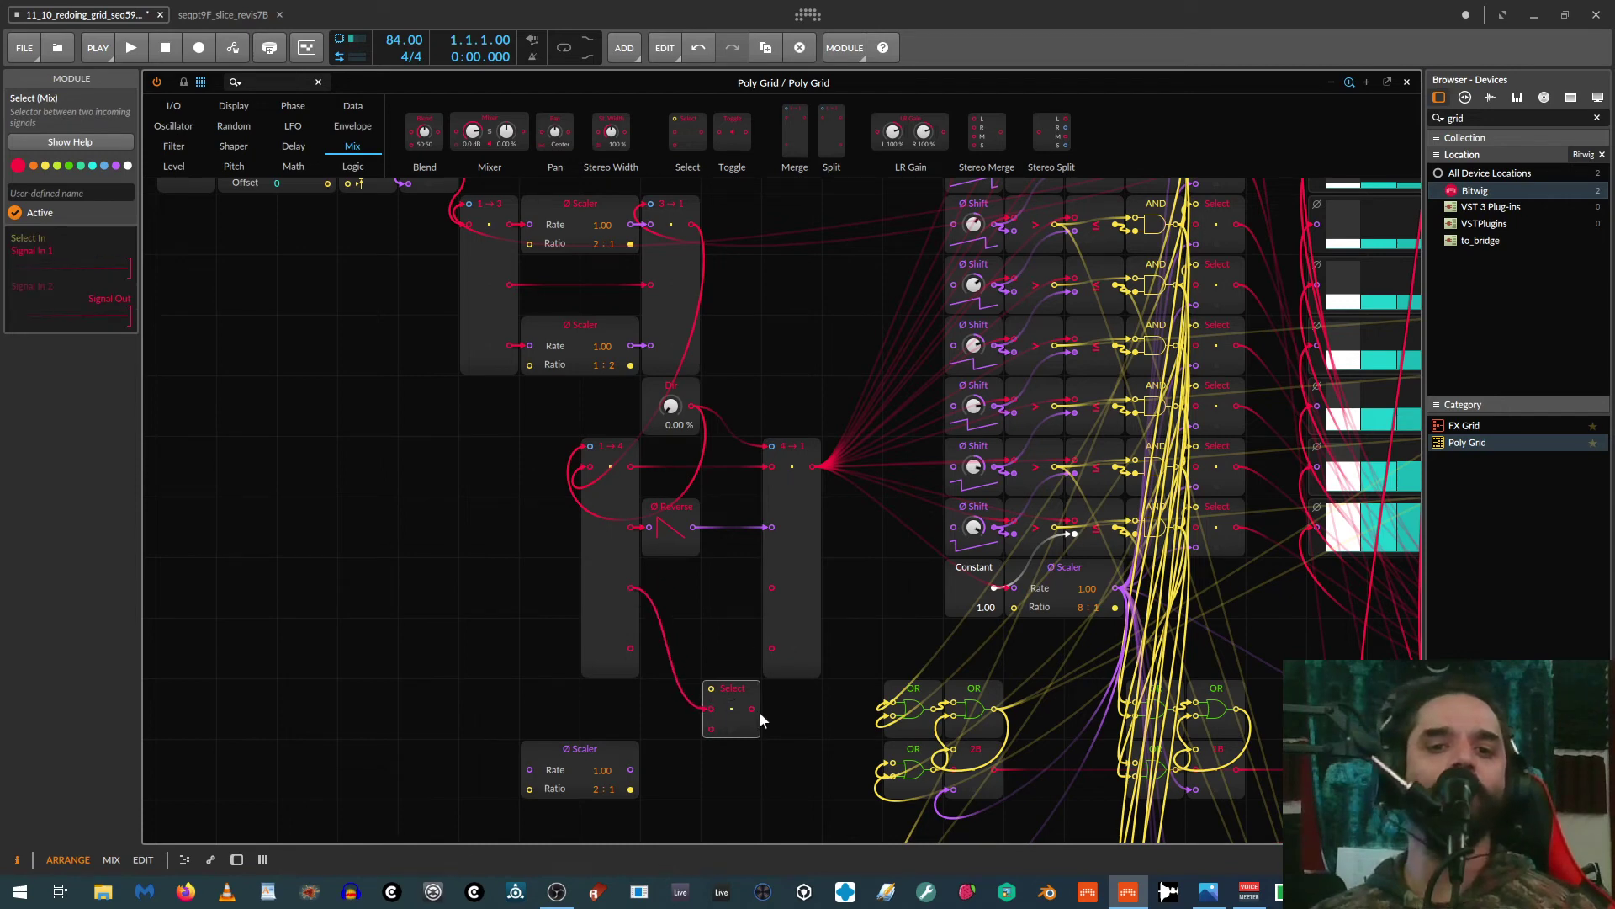
drag(751, 709, 772, 587)
scroll(708, 660, down, 3)
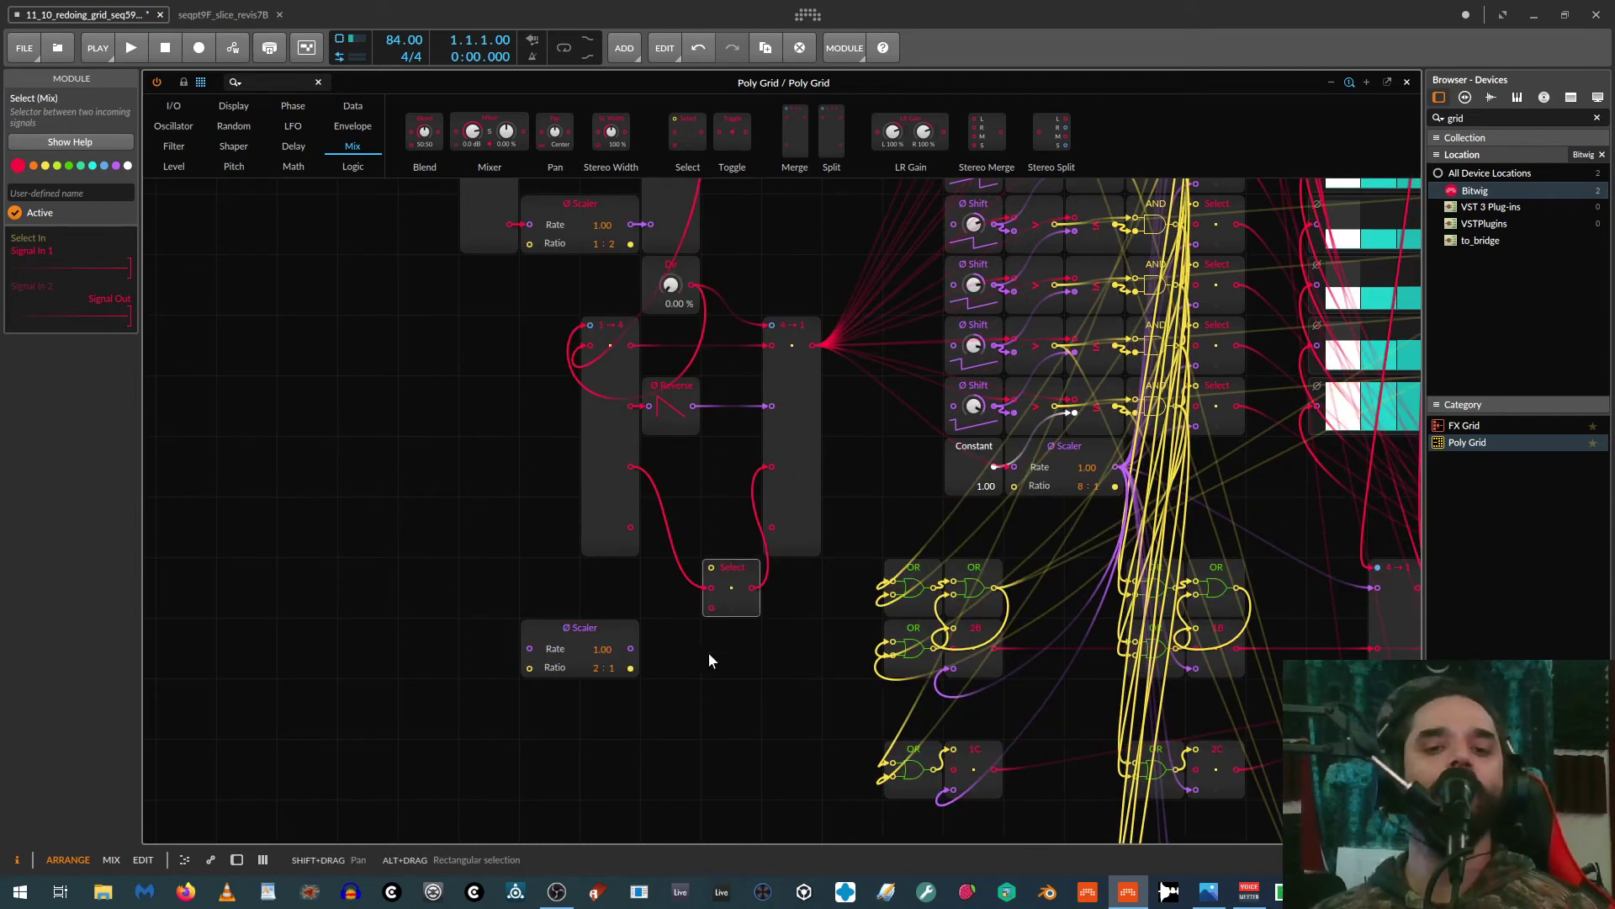
Step: Add a two-port Split and a two-port Merge on either side of the 2:1 phase Scaler
drag(626, 634, 505, 633)
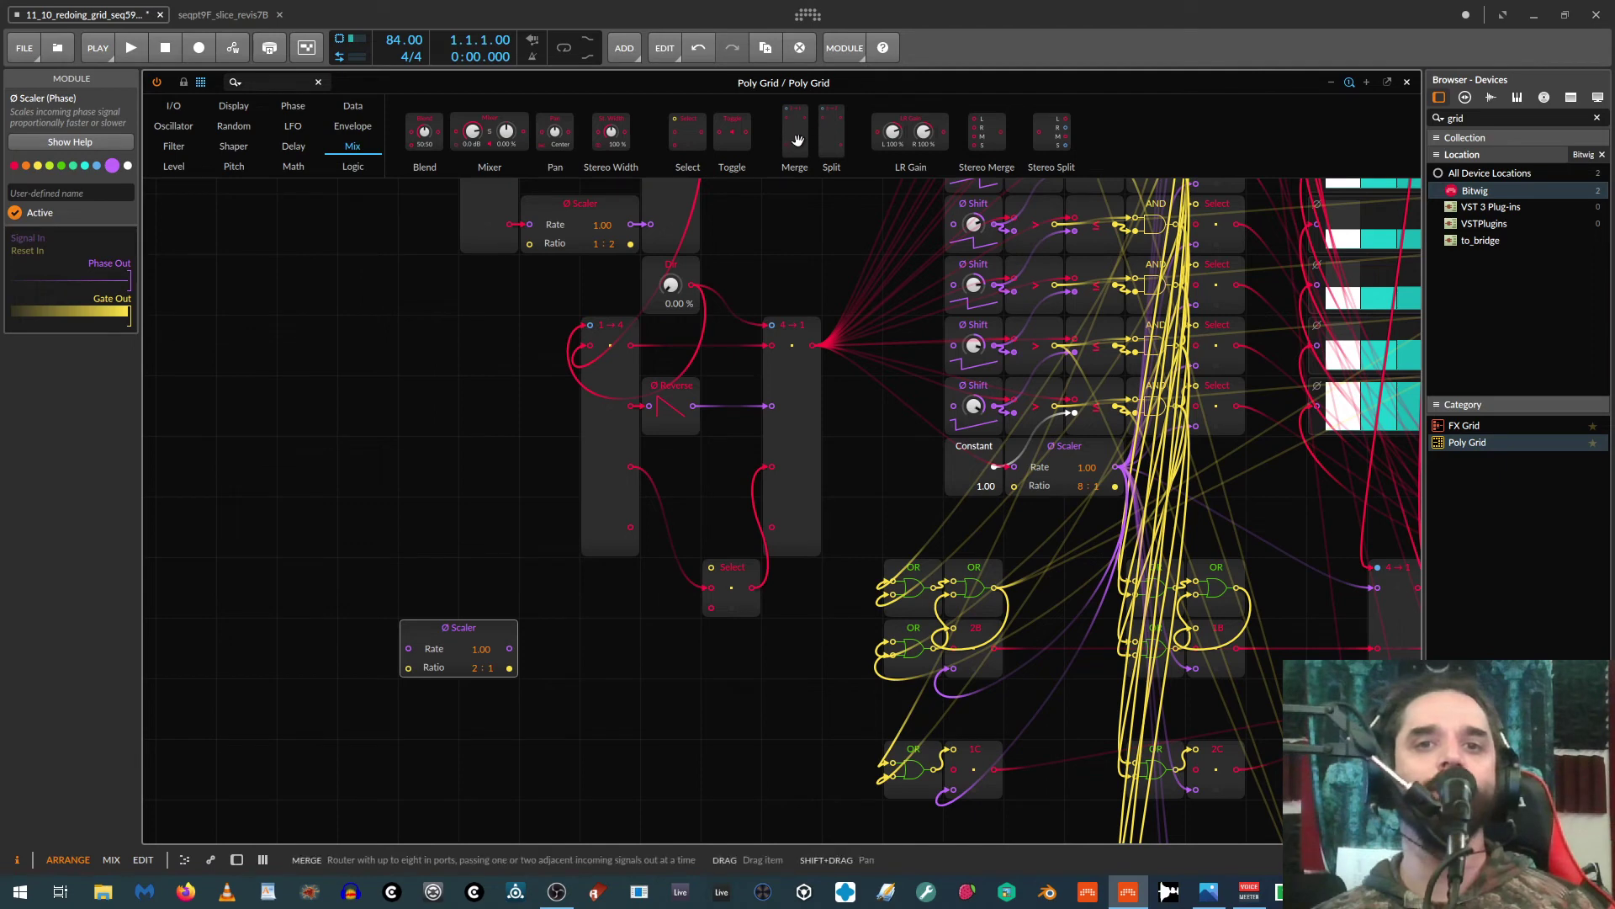
drag(840, 135, 338, 609)
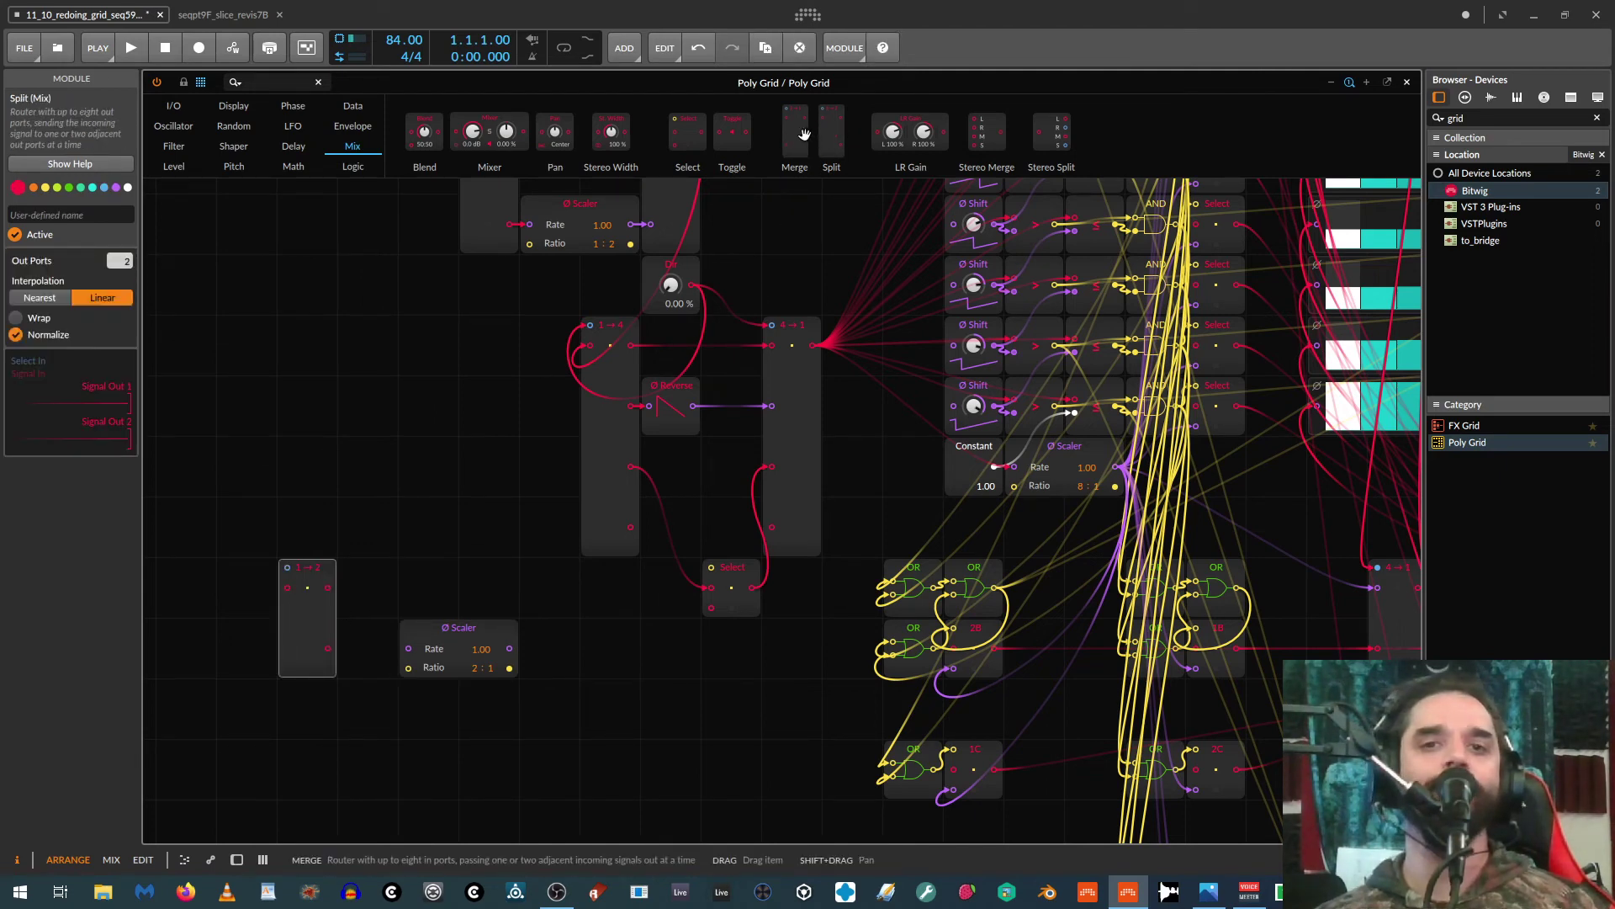
drag(795, 135, 448, 627)
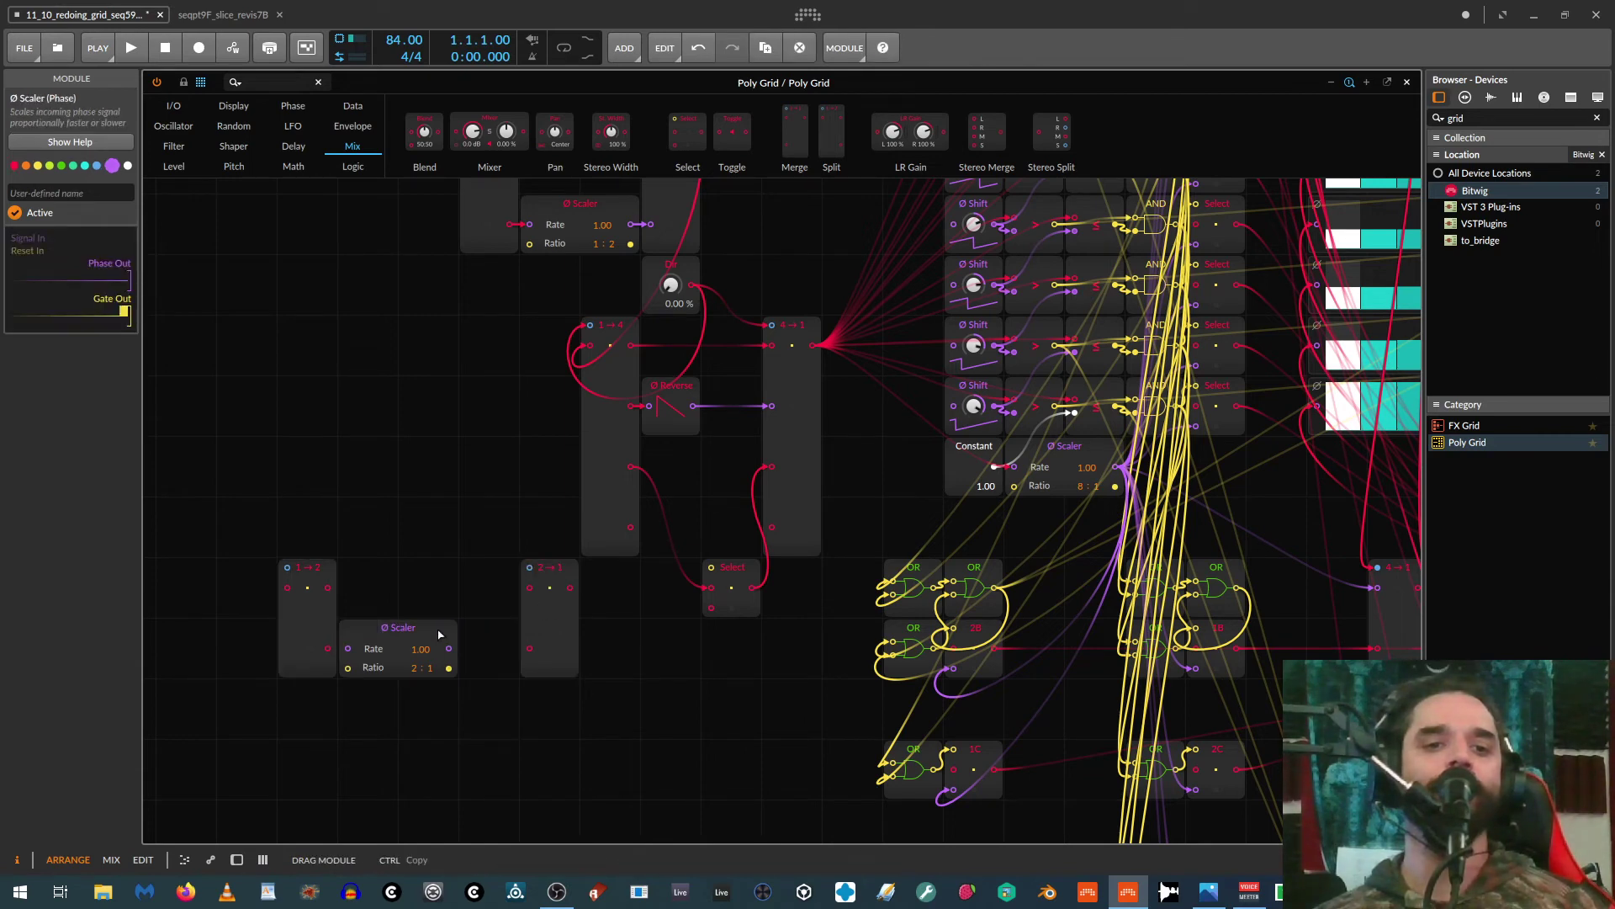
drag(553, 623, 493, 623)
Step: Set the new Split and Merge to Nearest interpolation with four ports each
click(282, 619)
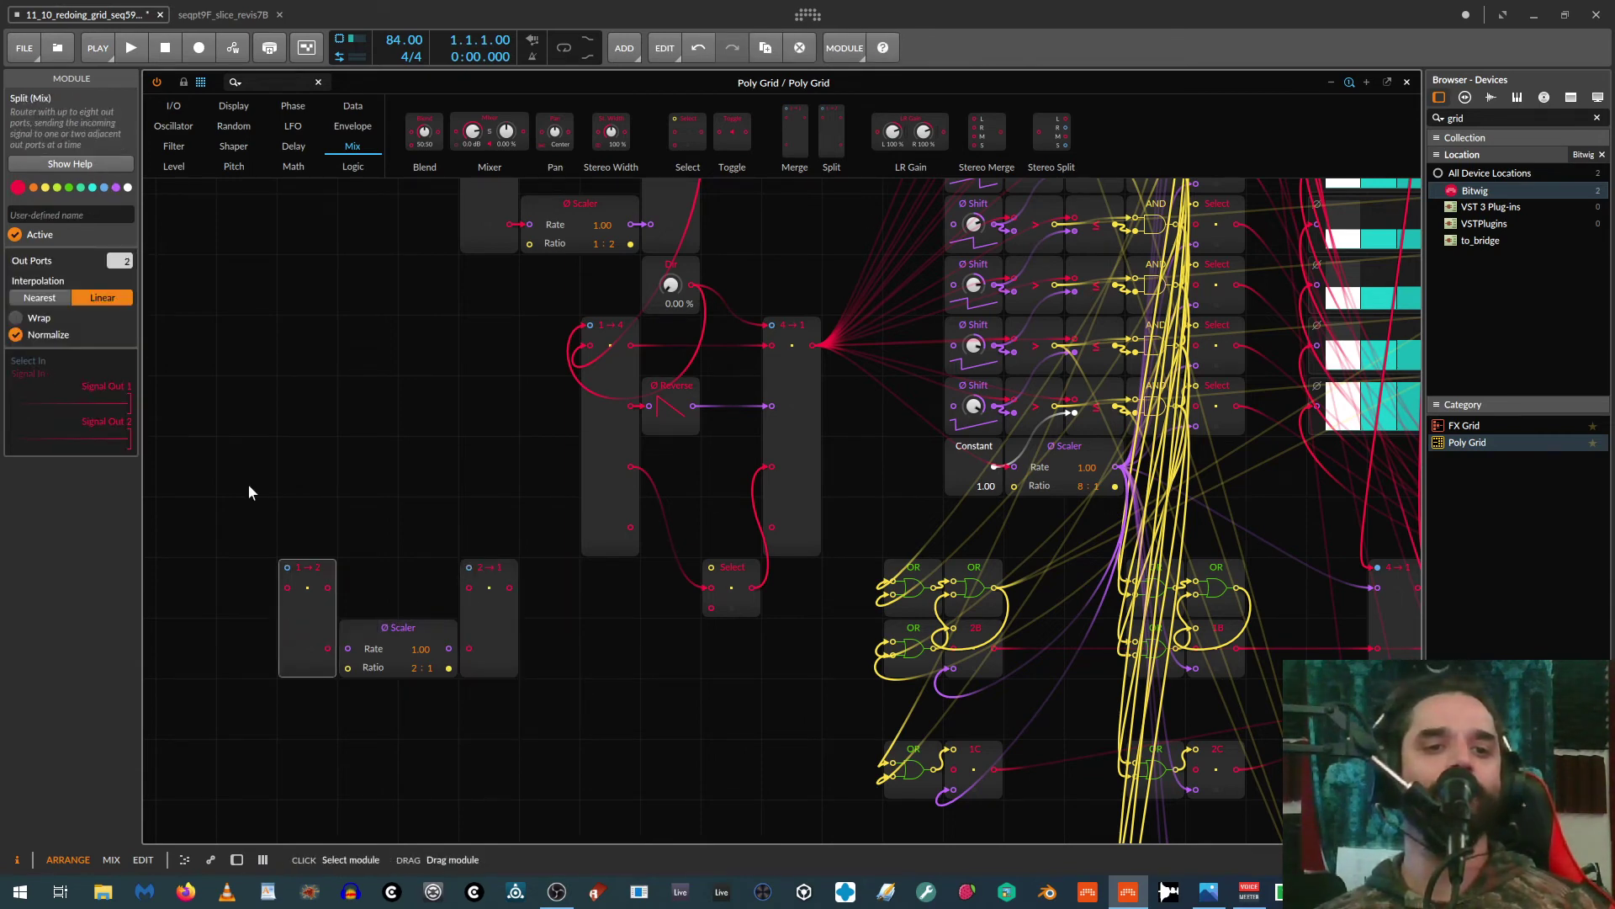
click(47, 299)
click(481, 618)
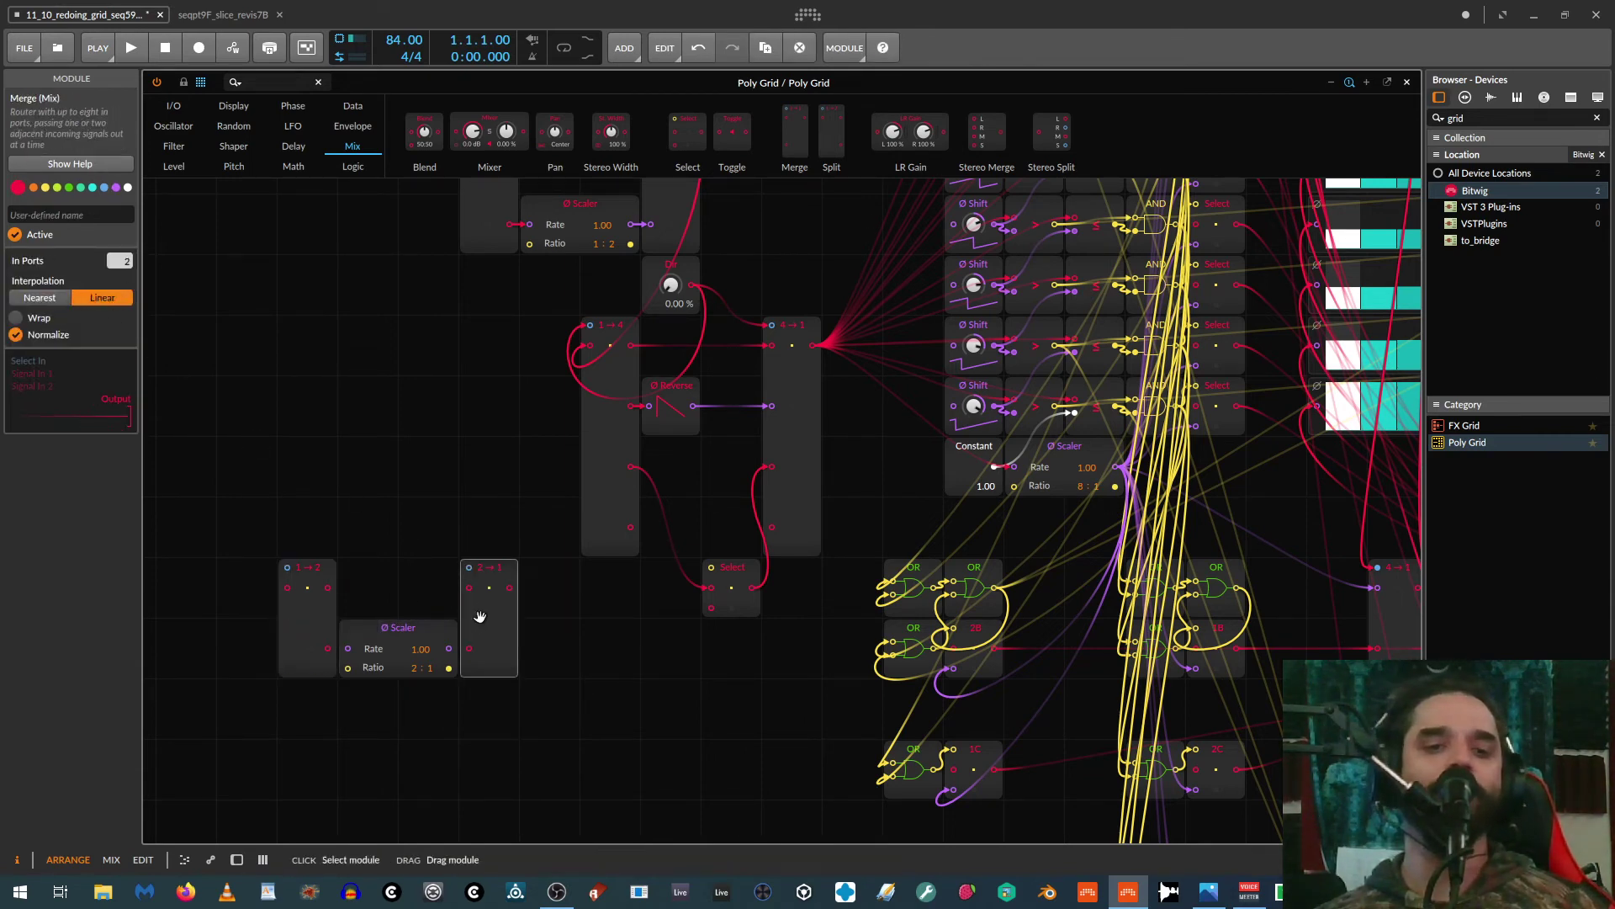
click(43, 300)
click(301, 635)
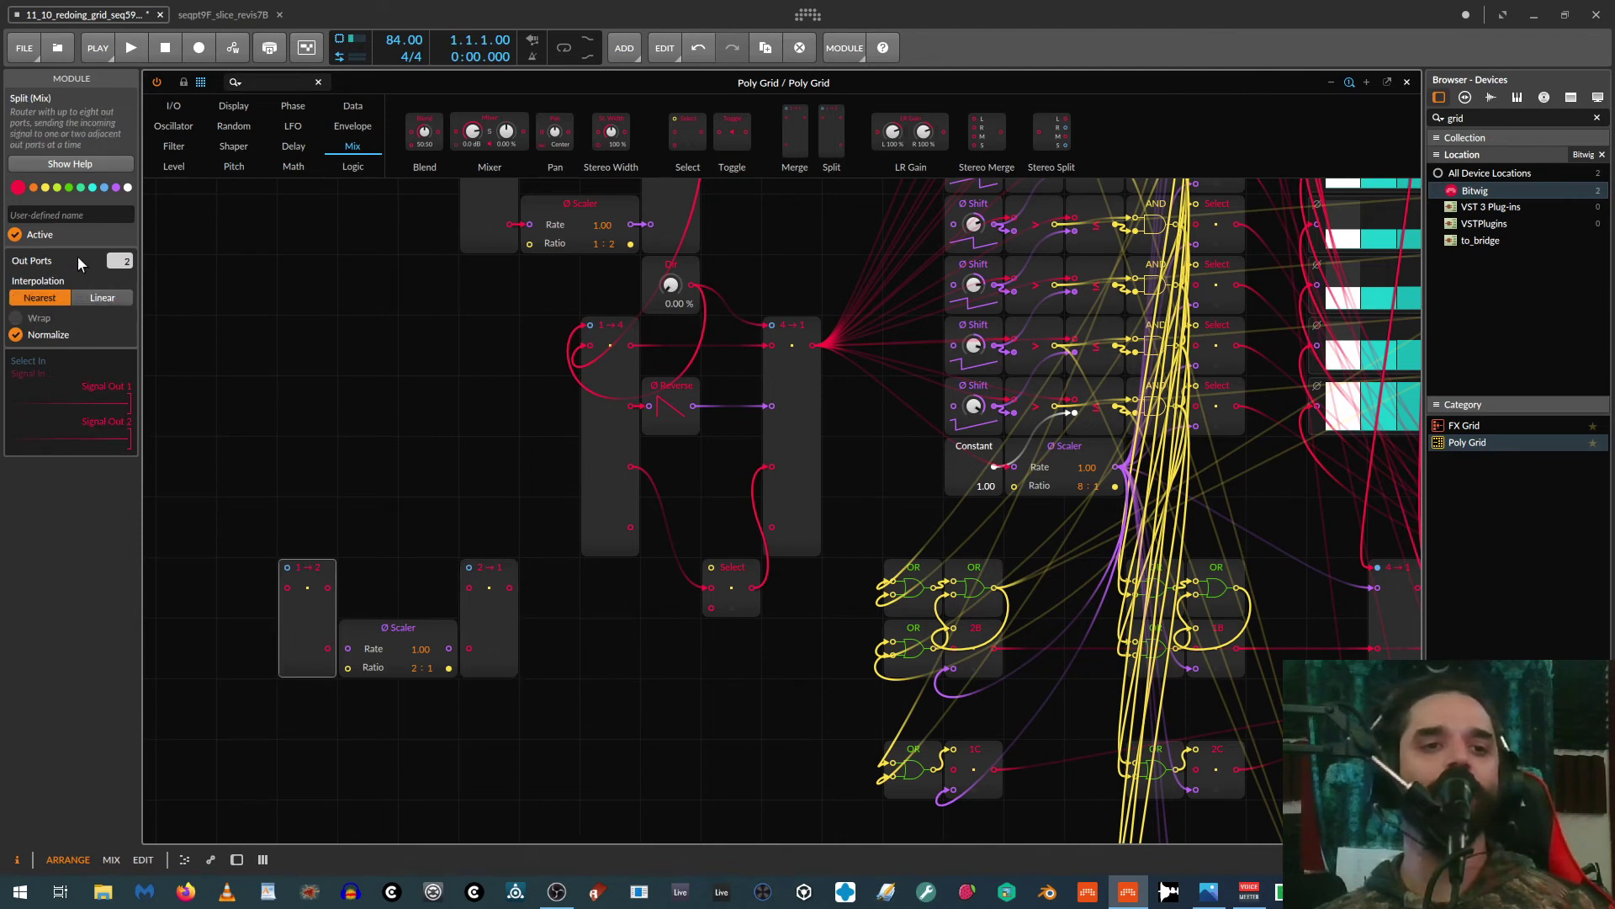
drag(120, 261, 116, 243)
click(476, 617)
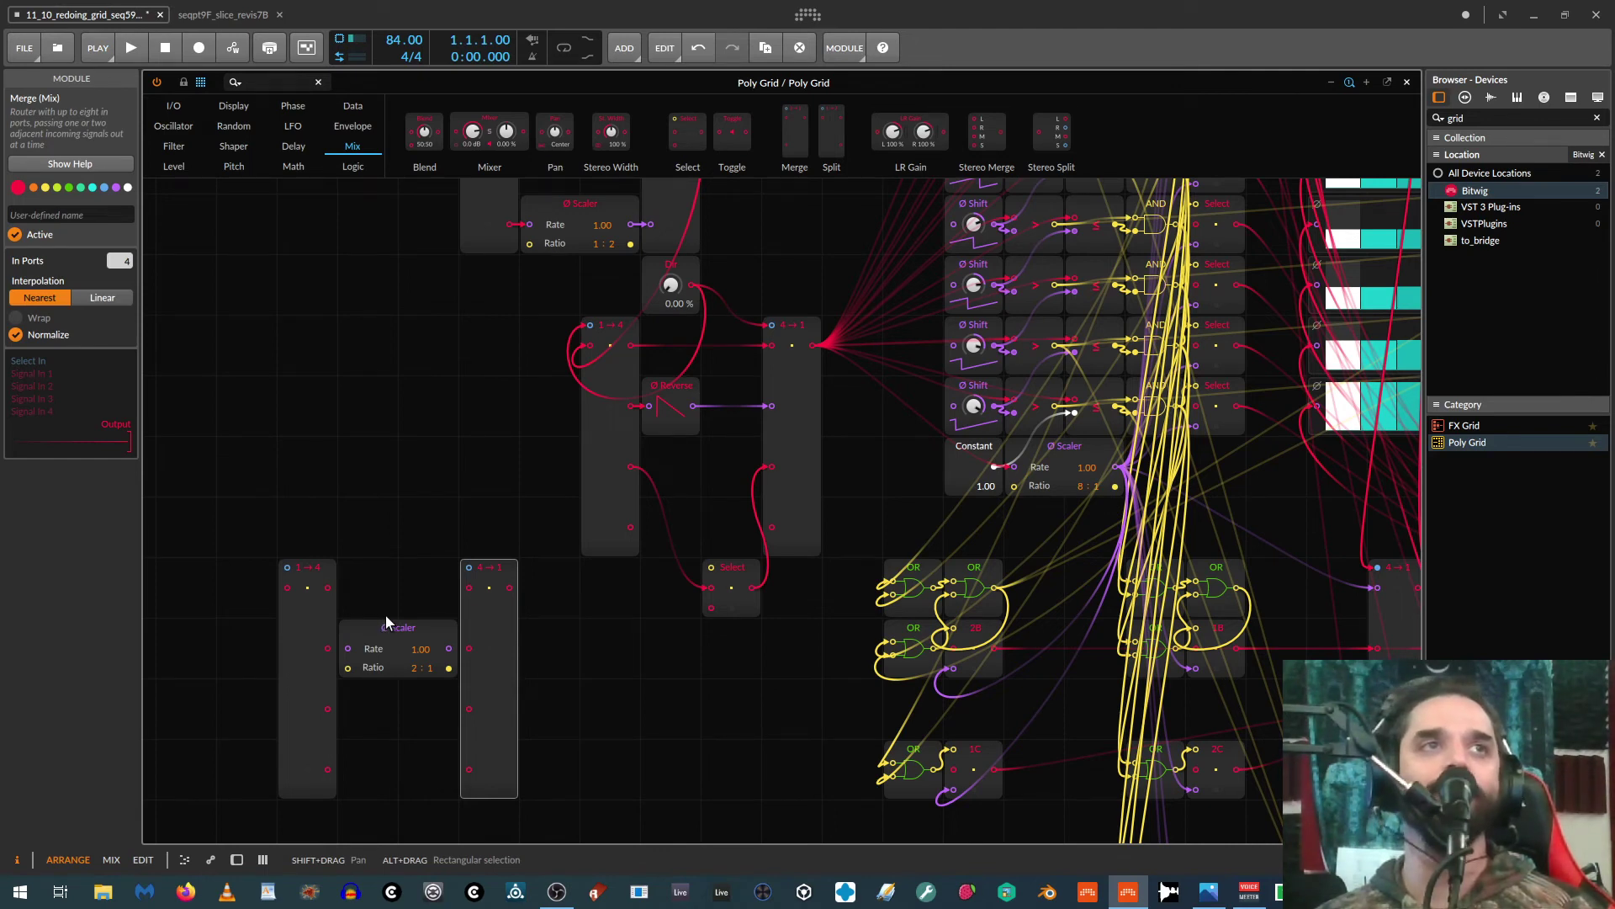
Step: Place Scalers with ratios 4:1, 2:1 and 1:2 at the first, second and fourth ports between the new Split and Merge
drag(392, 649, 403, 605)
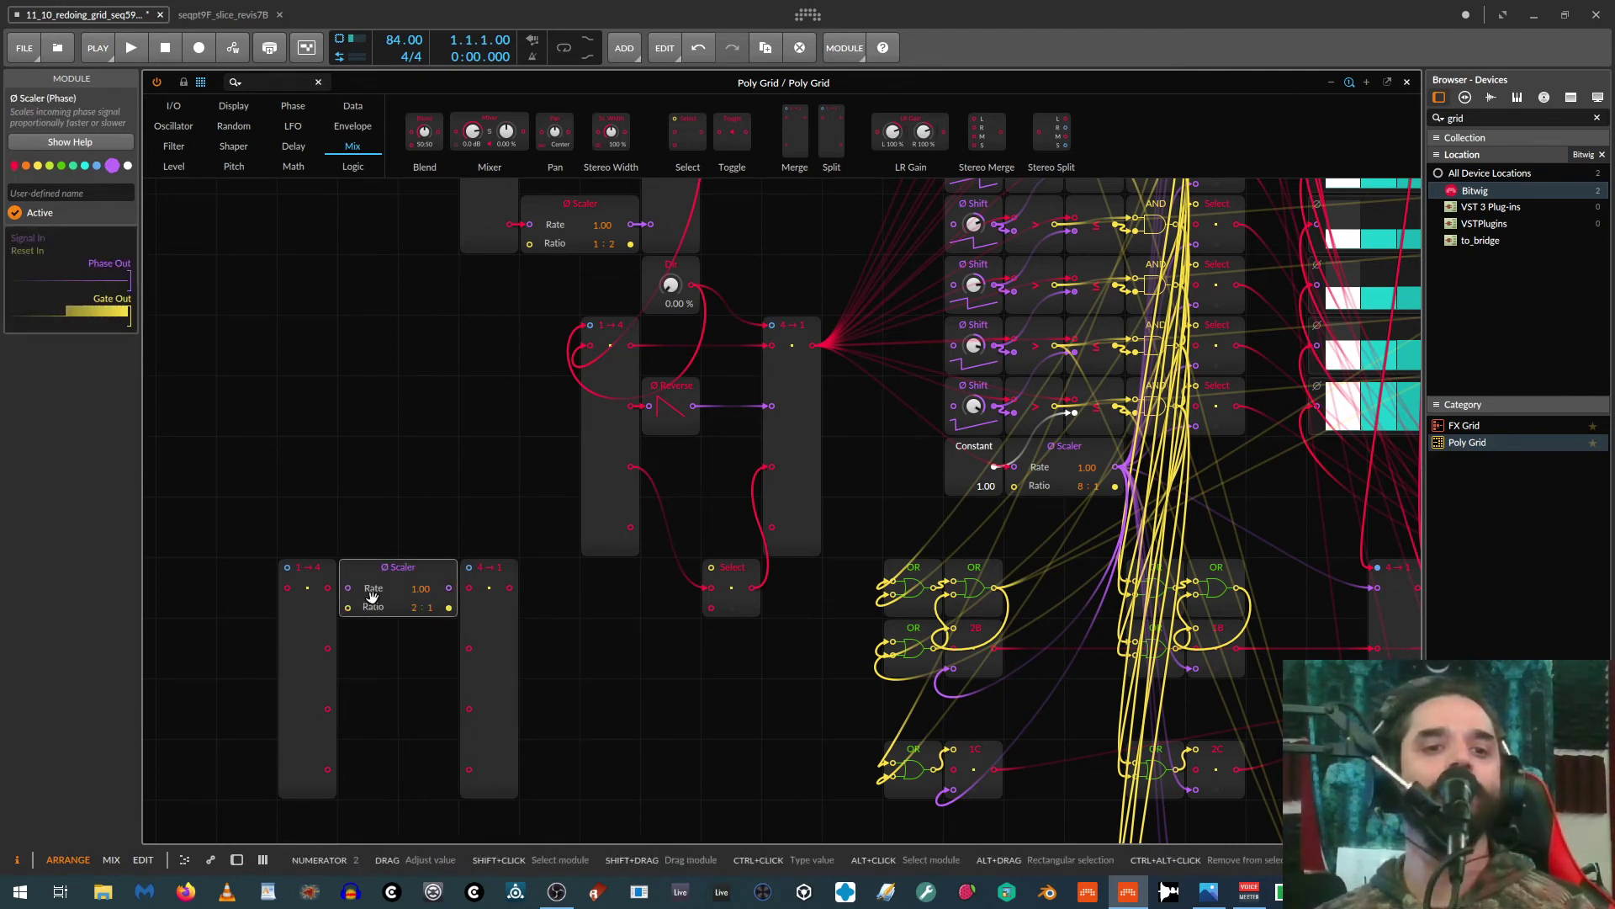
drag(418, 589, 418, 587)
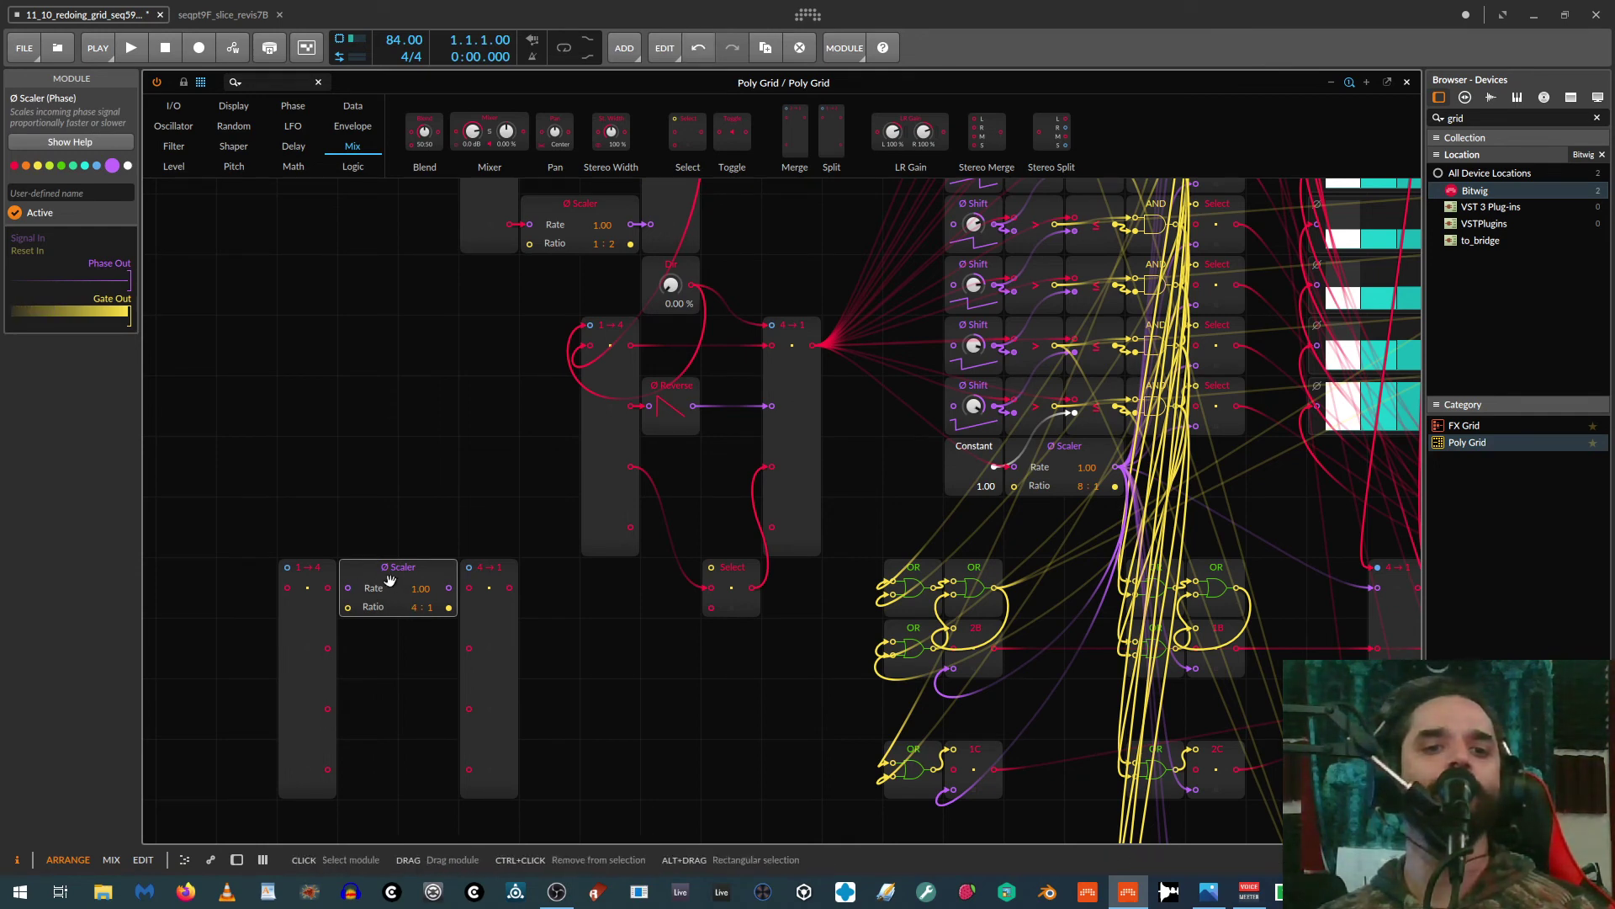
drag(390, 572, 327, 769)
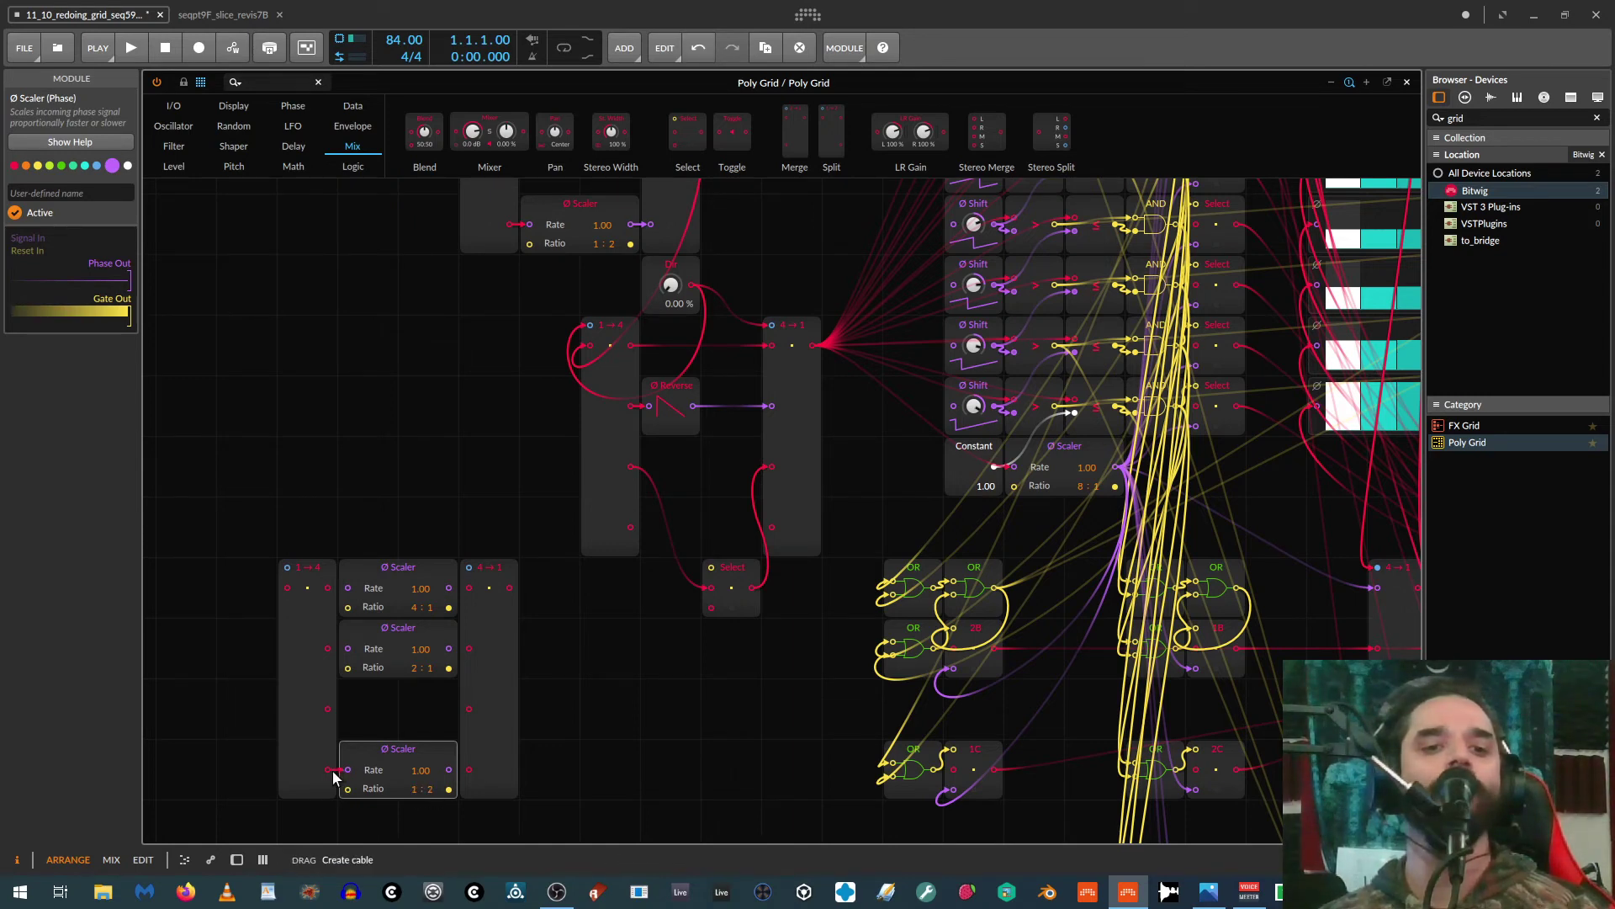
Step: Wire the new Split's outputs to the Merge through the three Scalers, with the third port connected straight across
drag(327, 709, 468, 709)
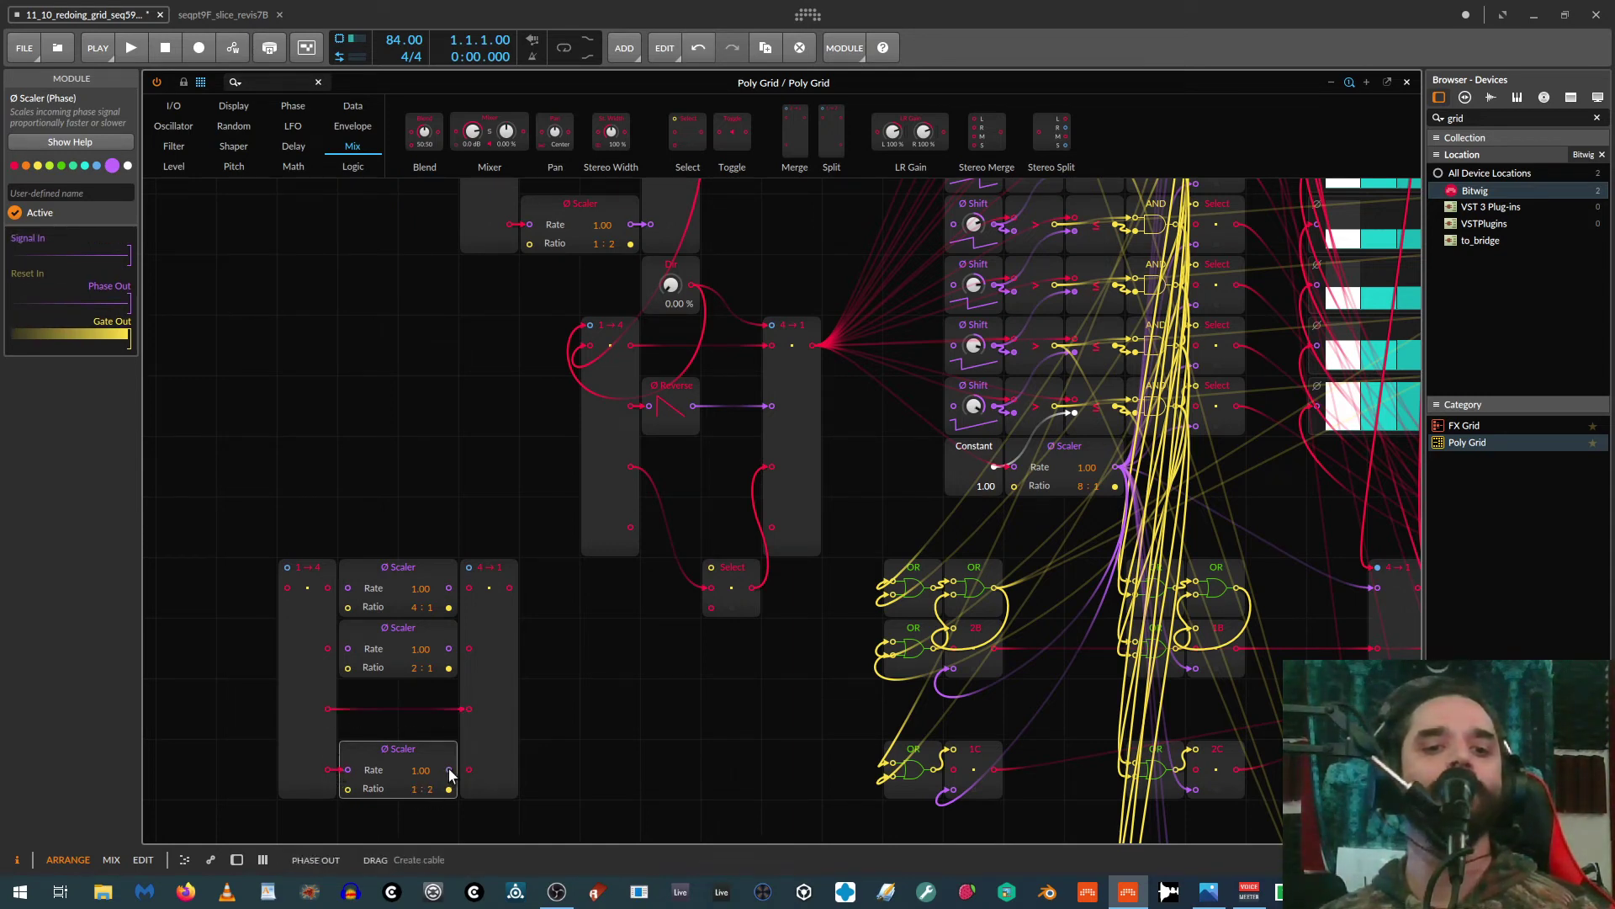
drag(449, 769, 468, 769)
drag(328, 649, 348, 648)
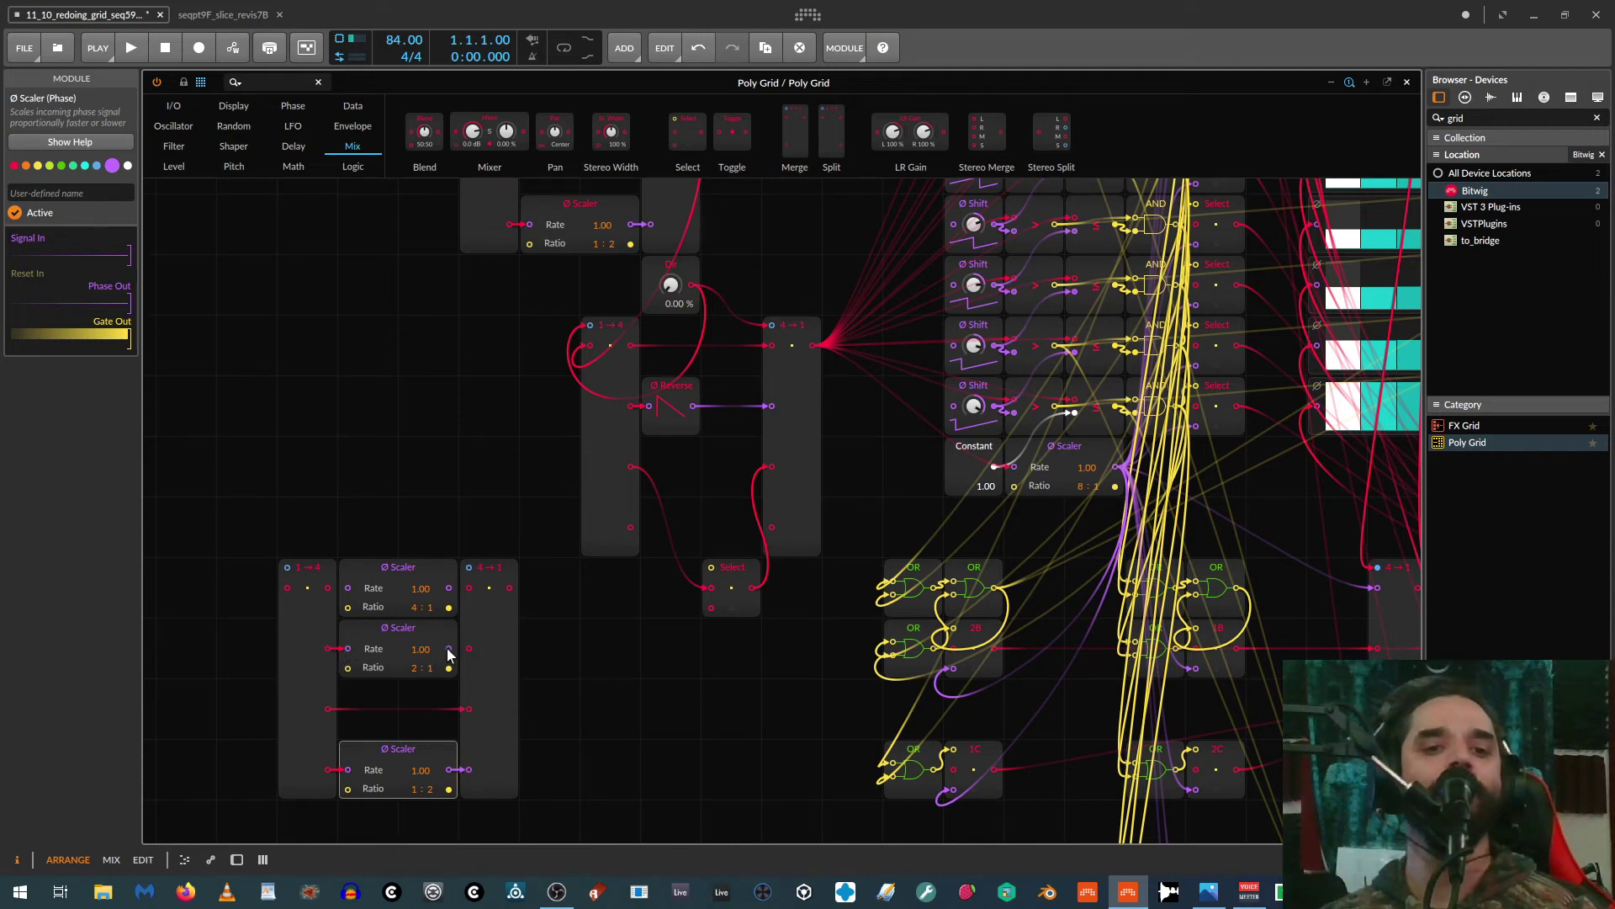
drag(448, 649, 469, 648)
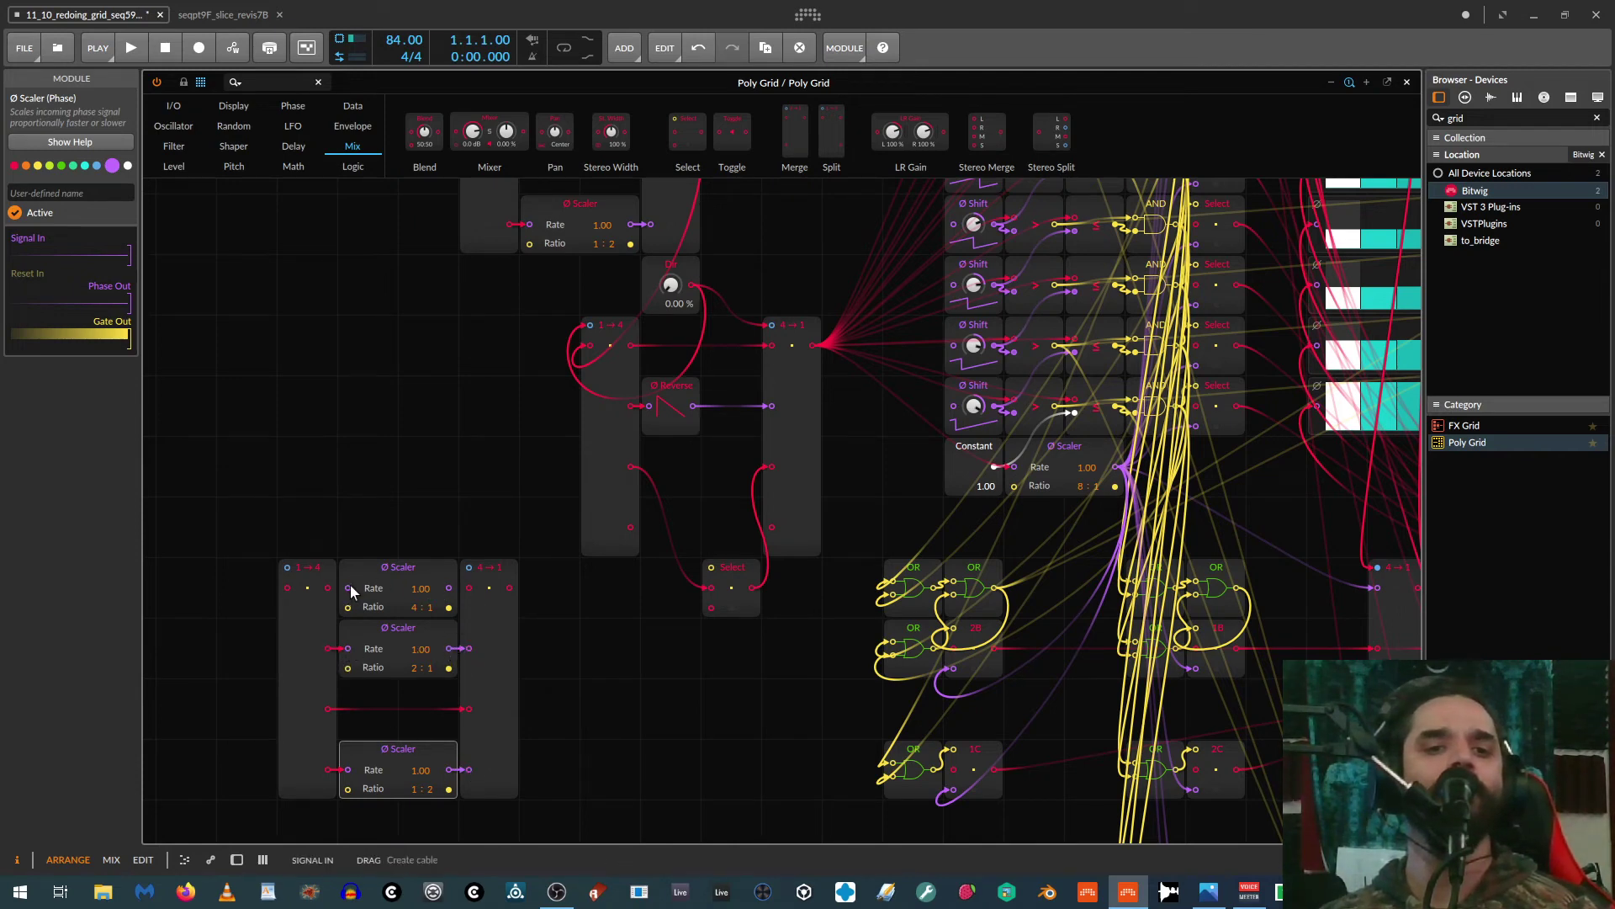
drag(348, 587, 327, 587)
drag(449, 588, 469, 587)
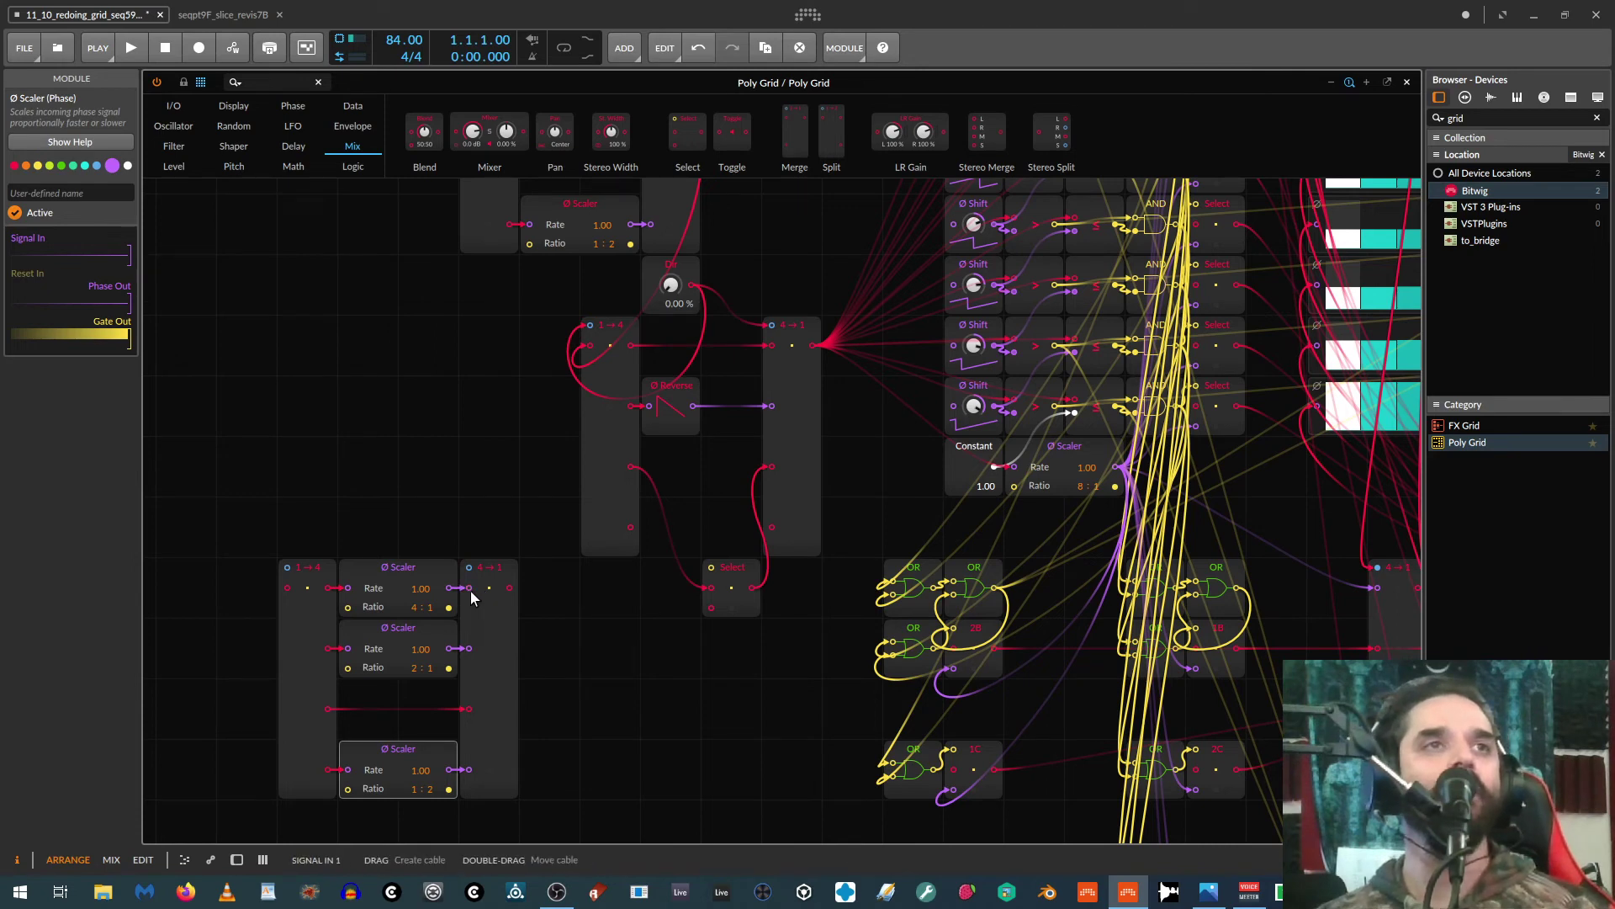
Step: Connect the upper three-port Merge's output to the signal input of the new four-port Split
scroll(523, 591, up, 5)
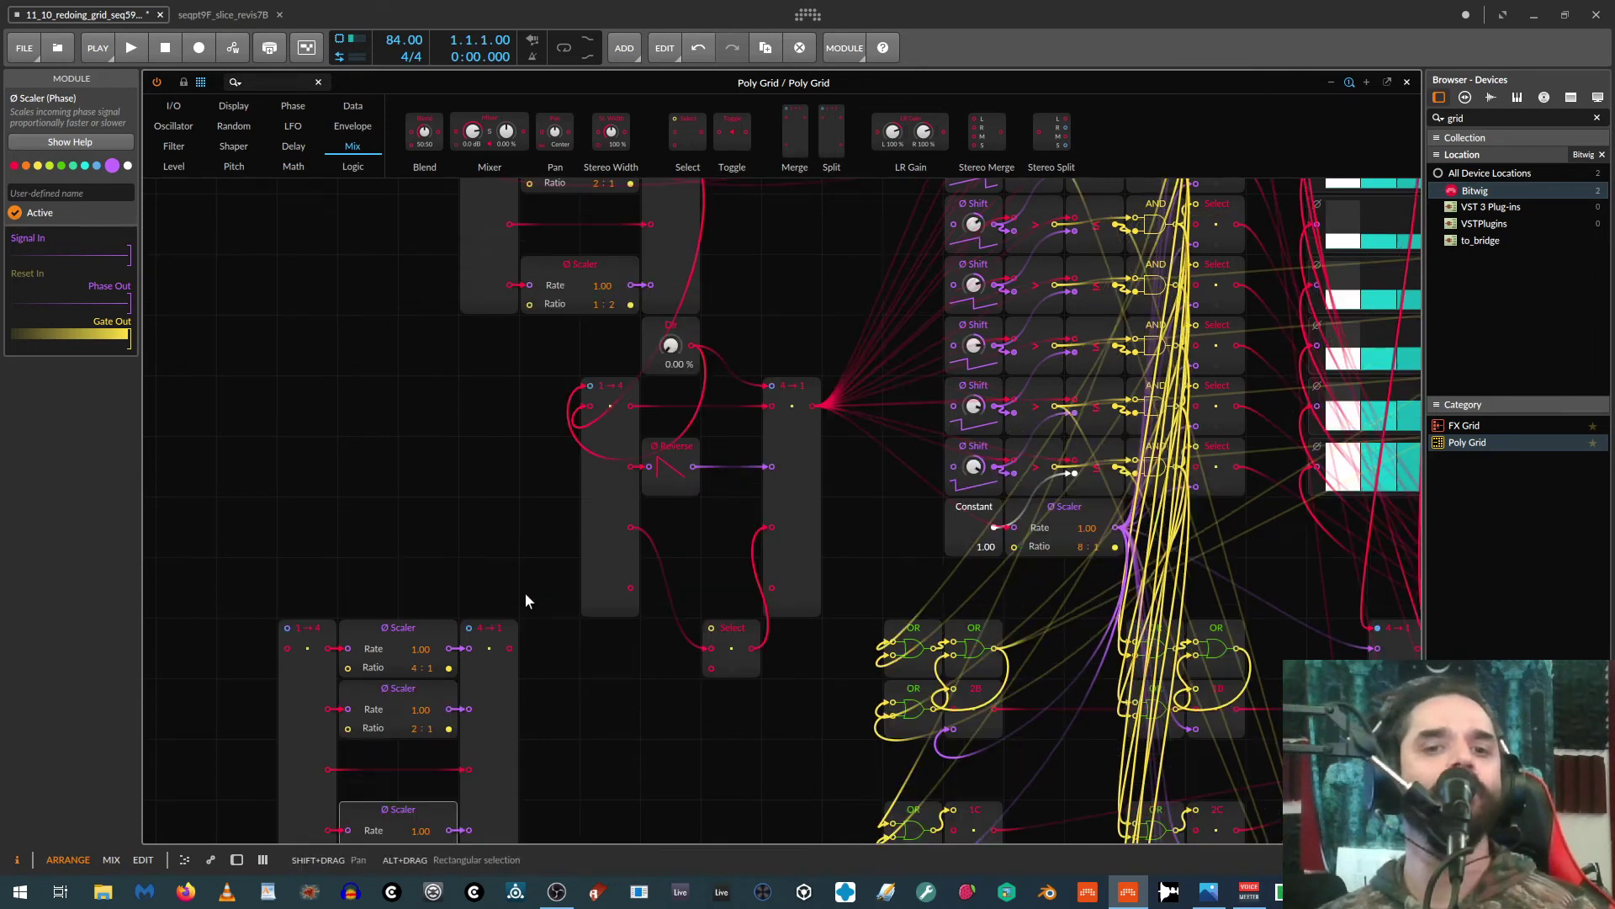
drag(692, 285, 301, 656)
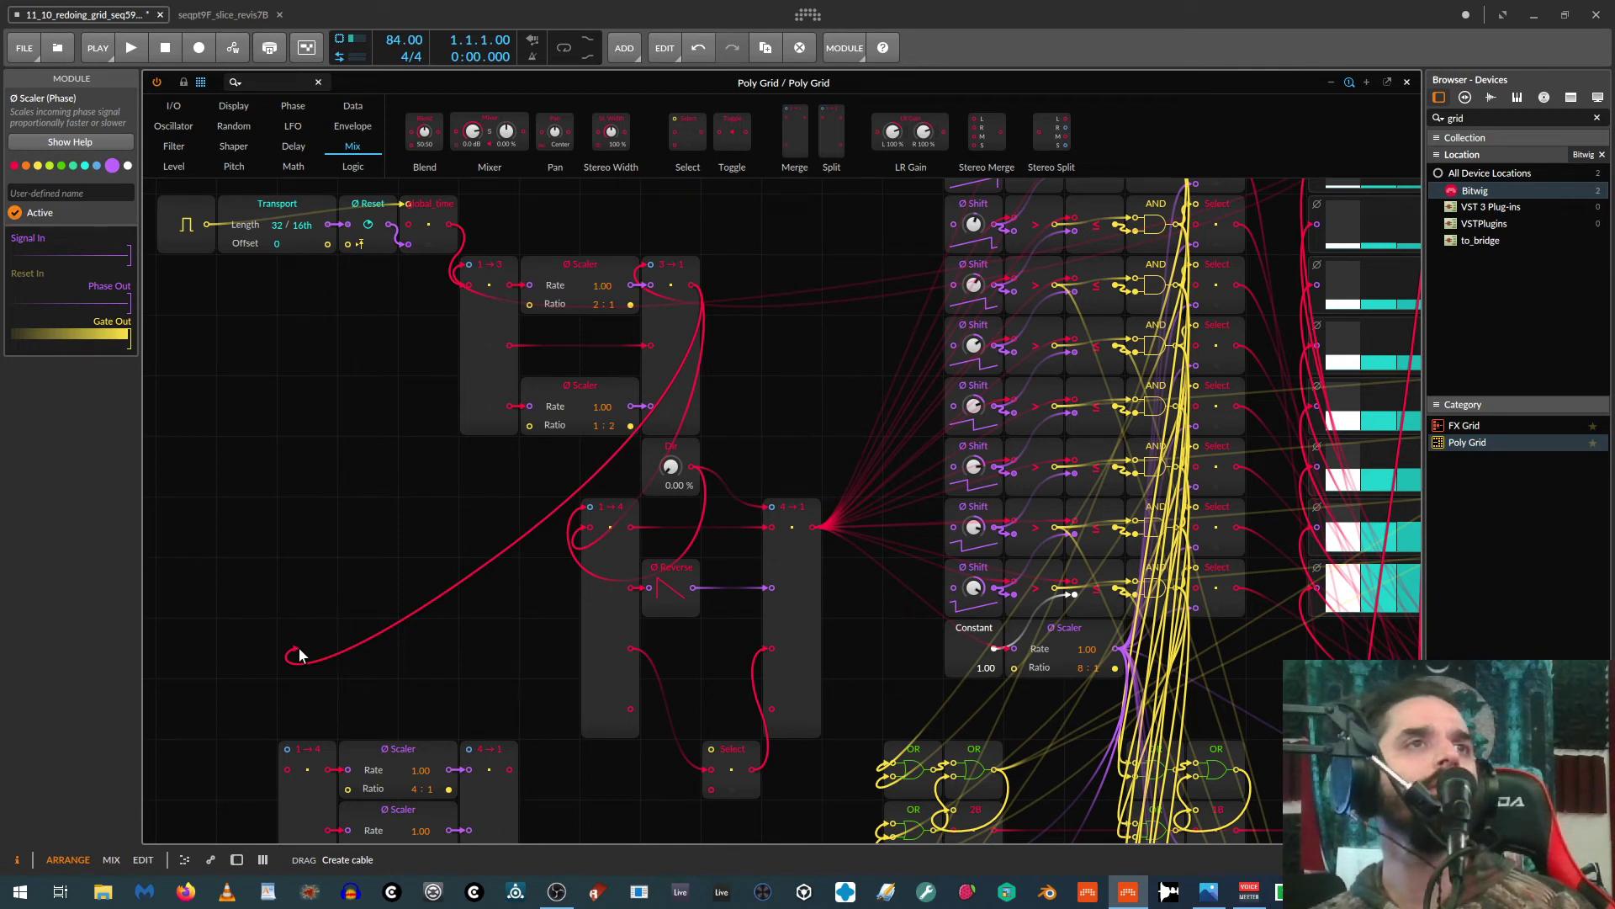
drag(301, 656, 294, 775)
scroll(353, 690, down, 3)
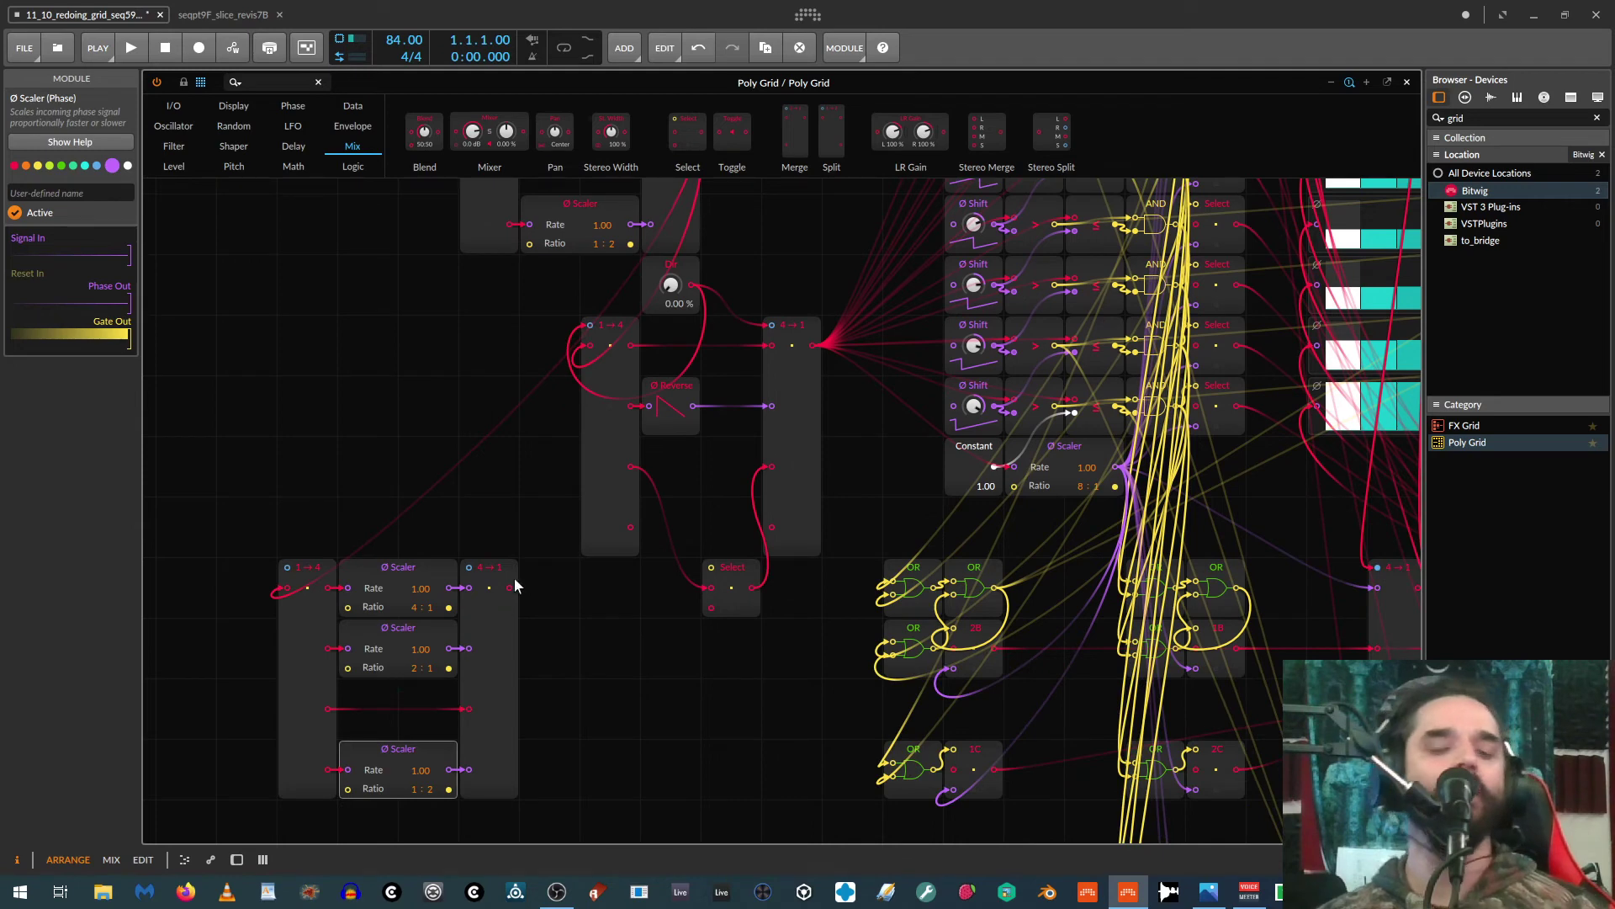
Step: Connect the second knob above the teal step modules to the select inputs of the new Split and Merge
scroll(643, 628, down, 1)
scroll(643, 632, down, 1)
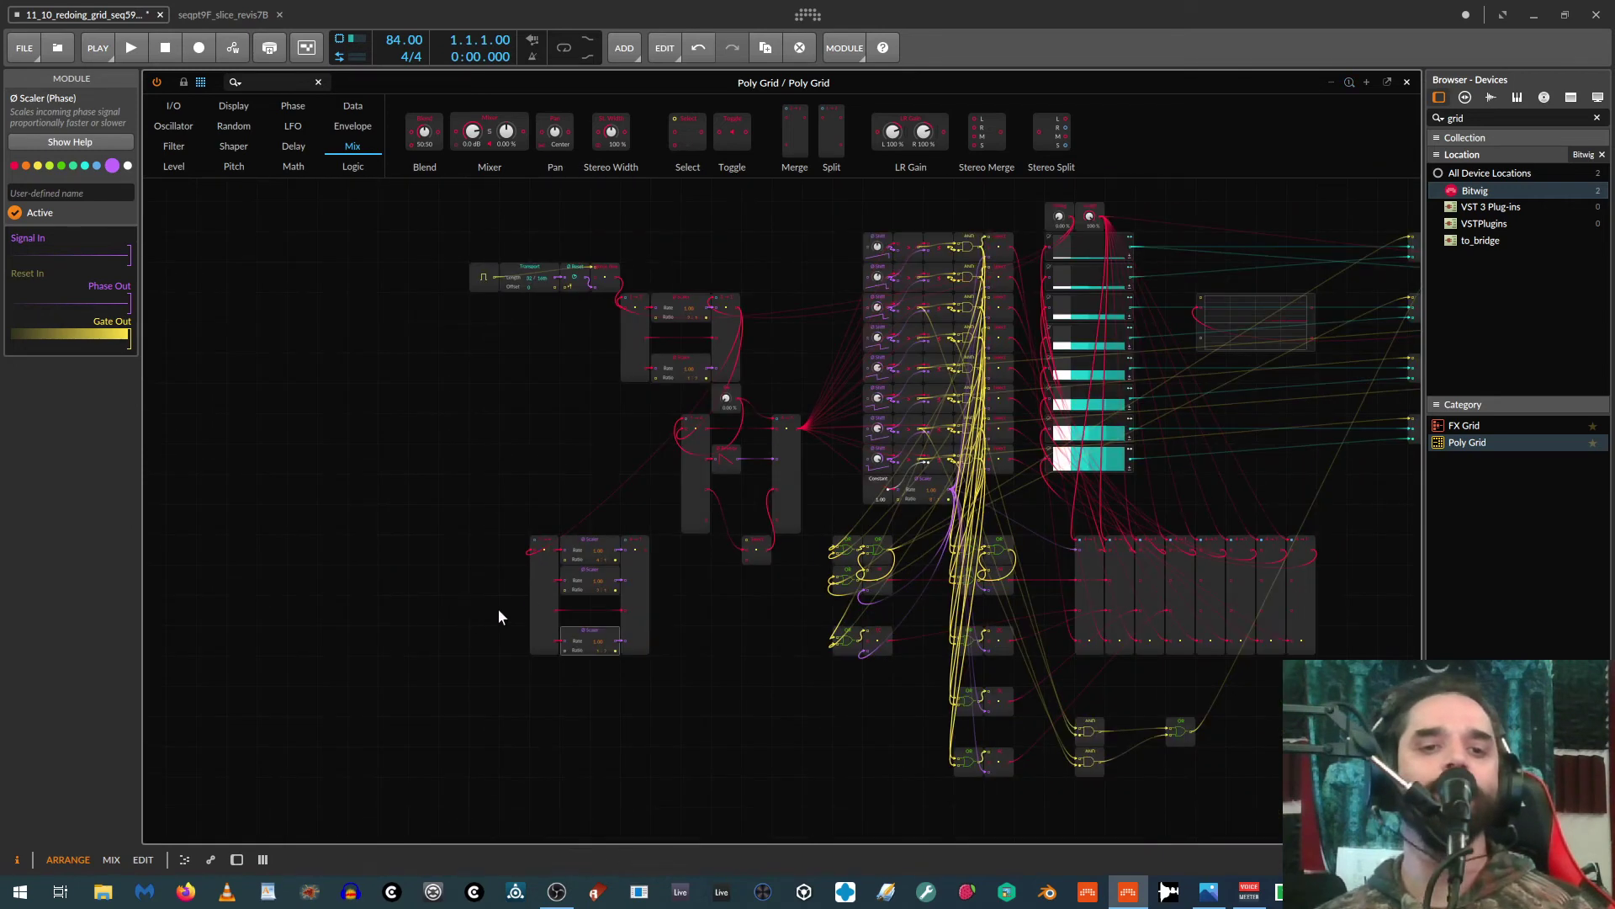
click(538, 588)
click(637, 583)
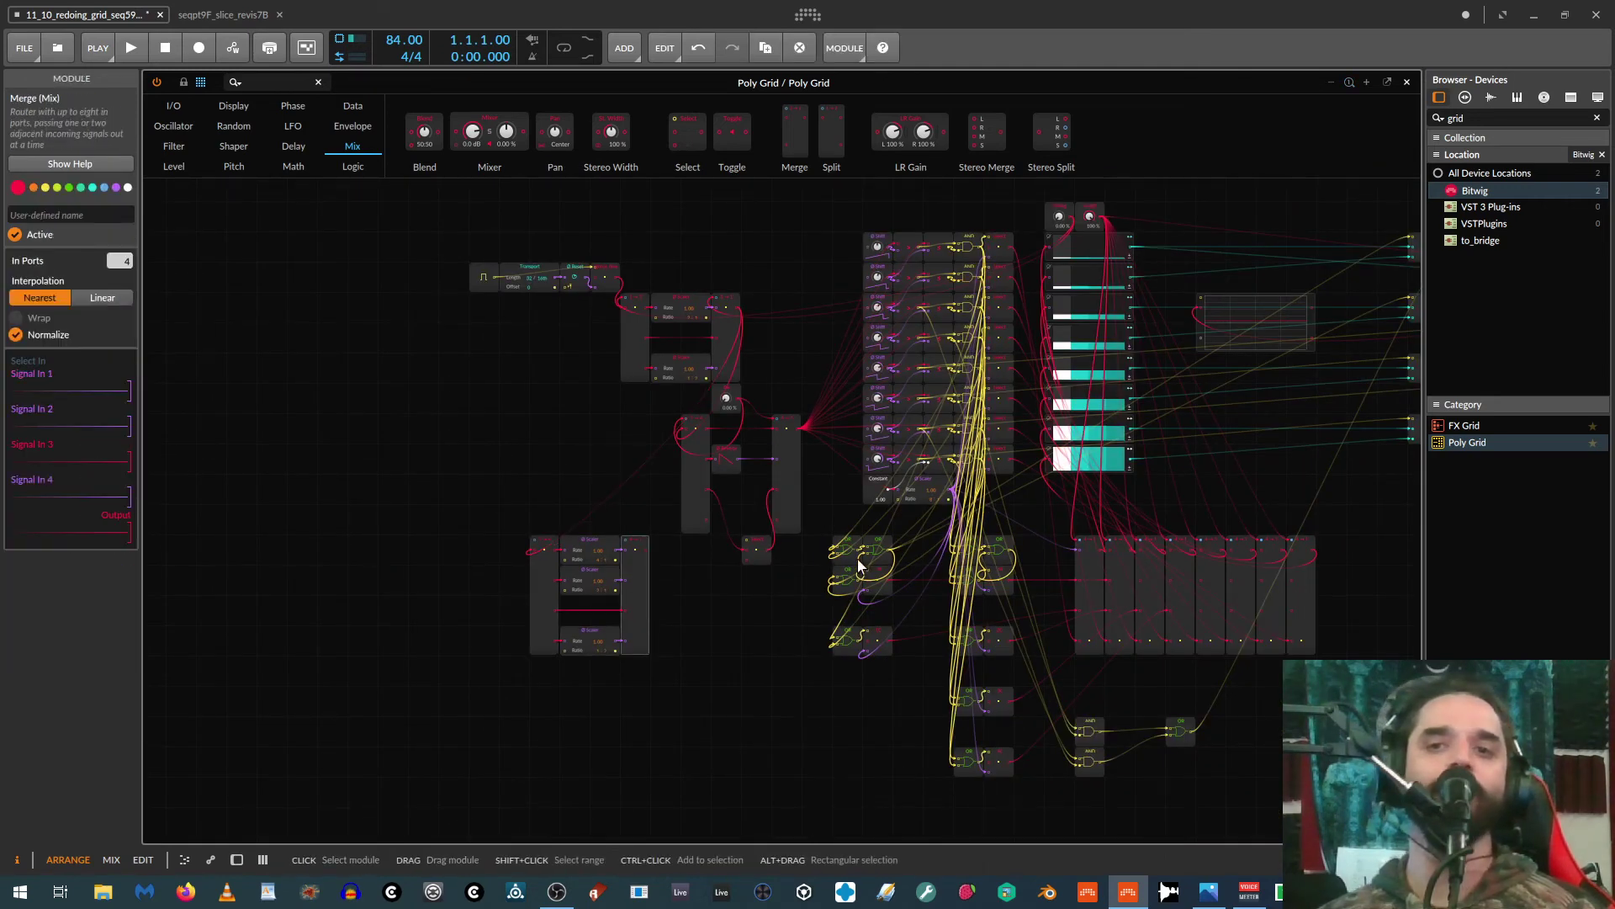
scroll(1052, 438, up, 1)
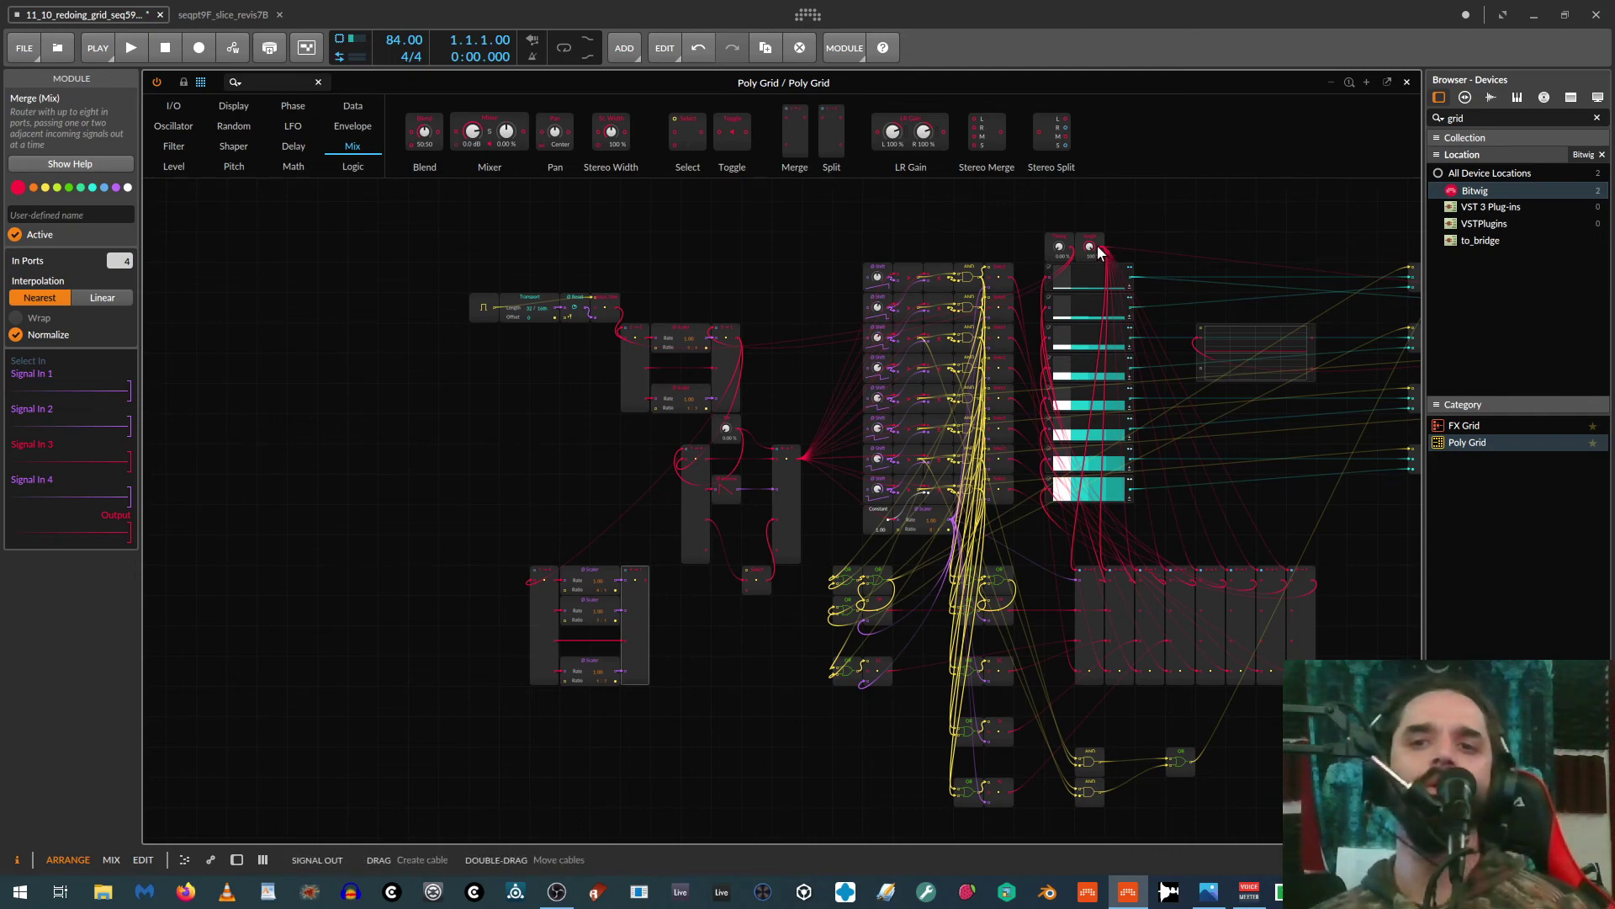
scroll(1130, 286, up, 4)
drag(948, 266, 580, 659)
scroll(656, 575, down, 4)
drag(660, 580, 870, 422)
mouse_move(1160, 234)
mouse_down()
mouse_move(891, 410)
mouse_move(609, 572)
mouse_move(597, 557)
mouse_move(900, 455)
mouse_move(1159, 239)
mouse_up()
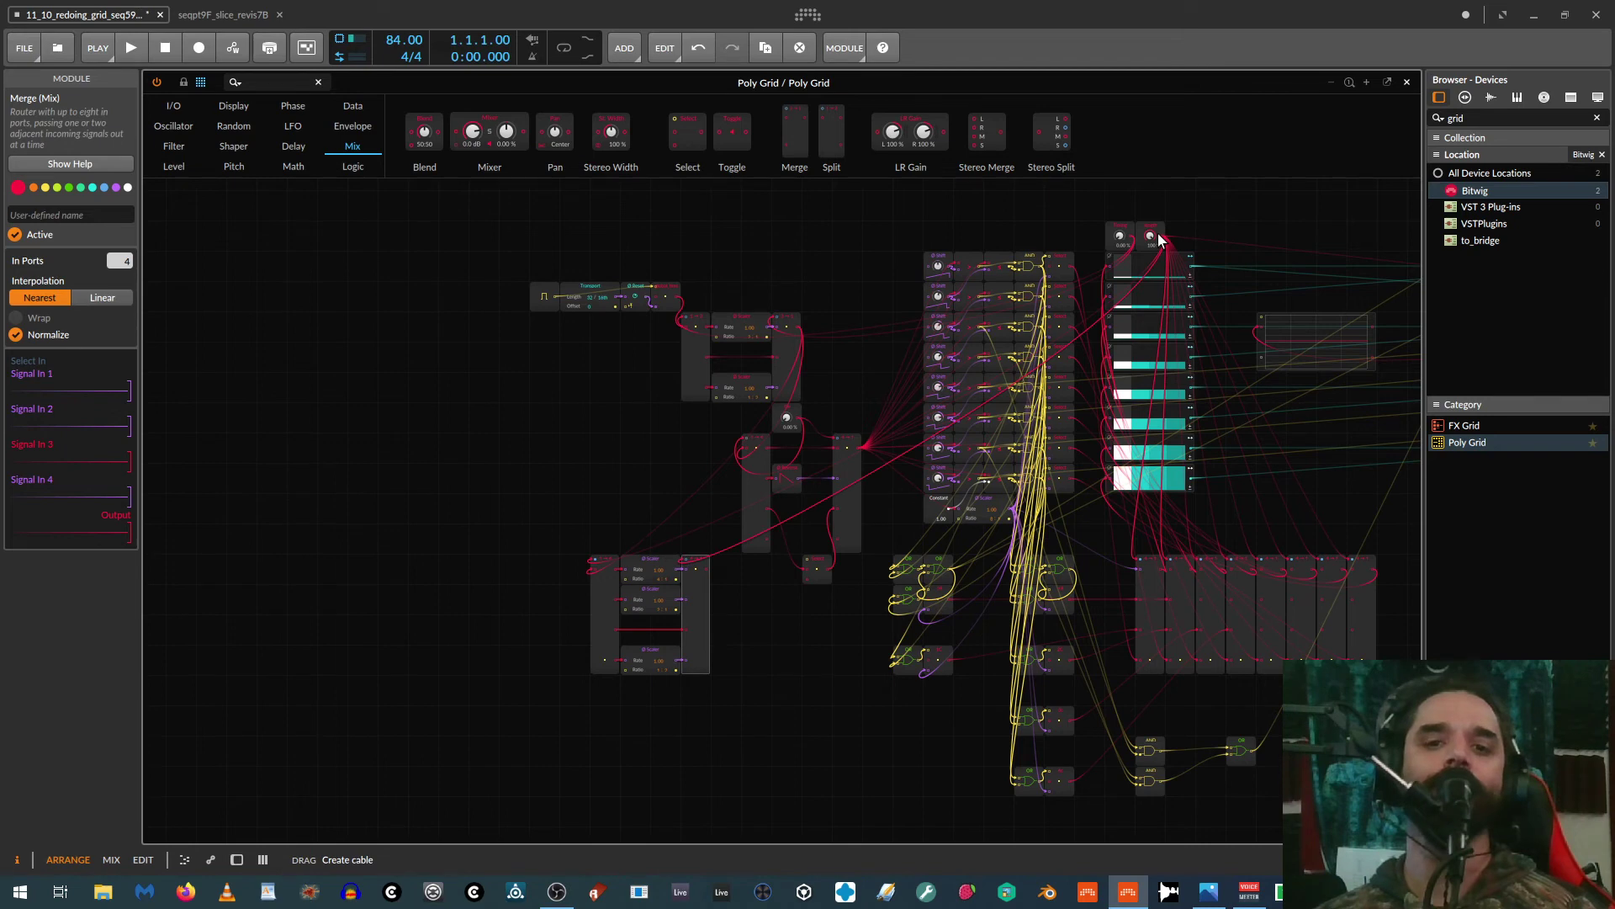
scroll(675, 645, up, 3)
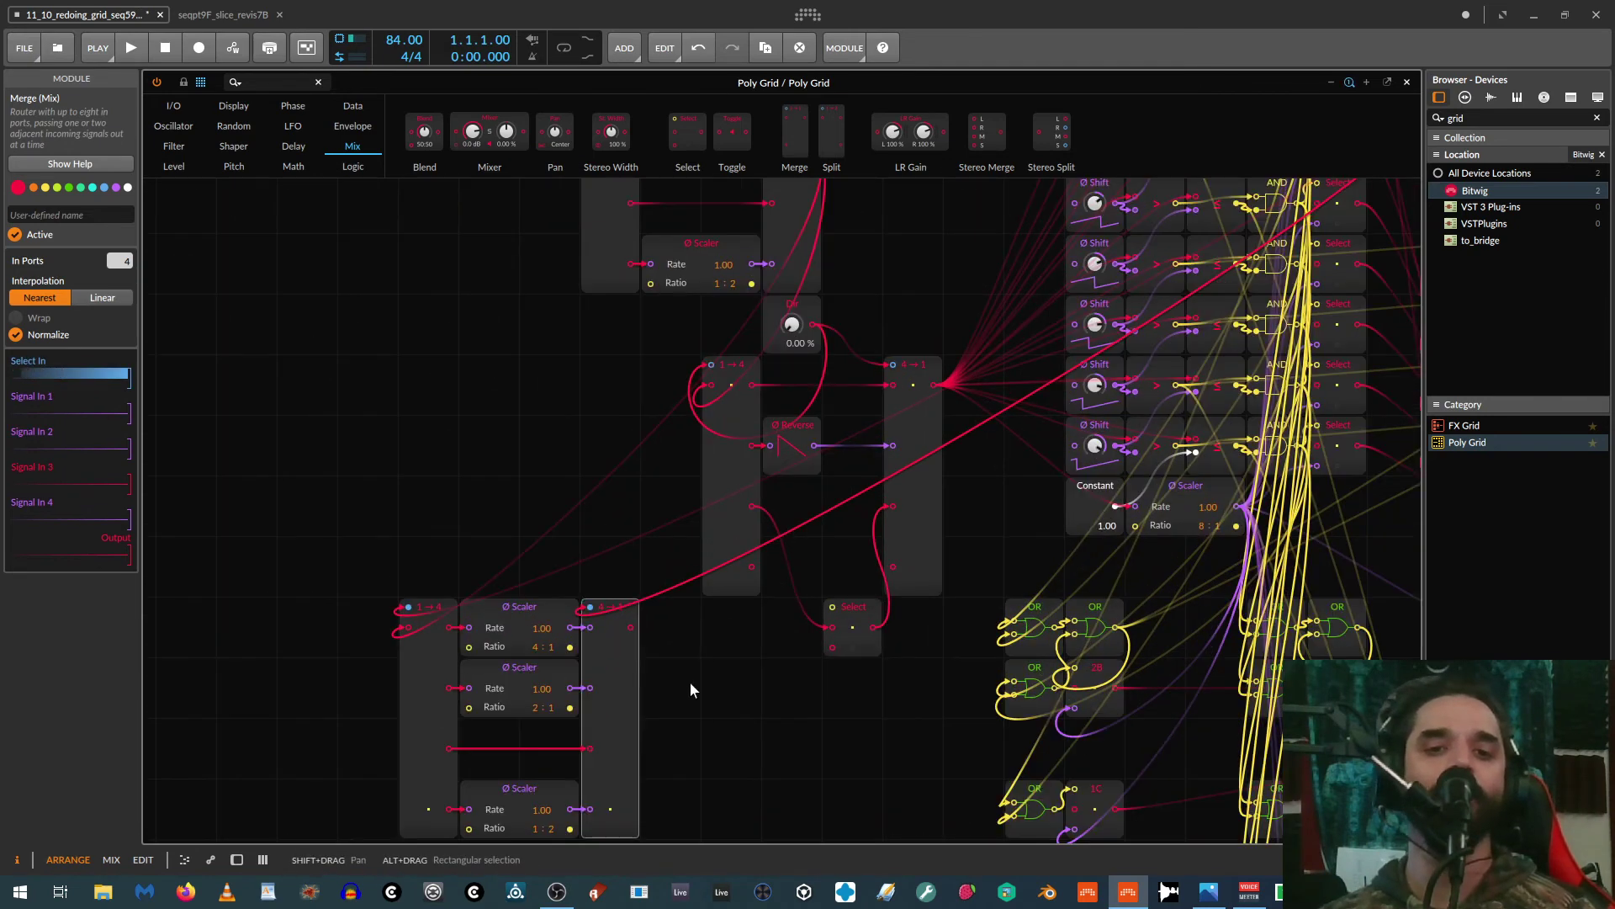
Step: Add a phase Reset at the new Merge's output and feed it into the first input of a new greater-or-equal comparator
drag(705, 725, 564, 634)
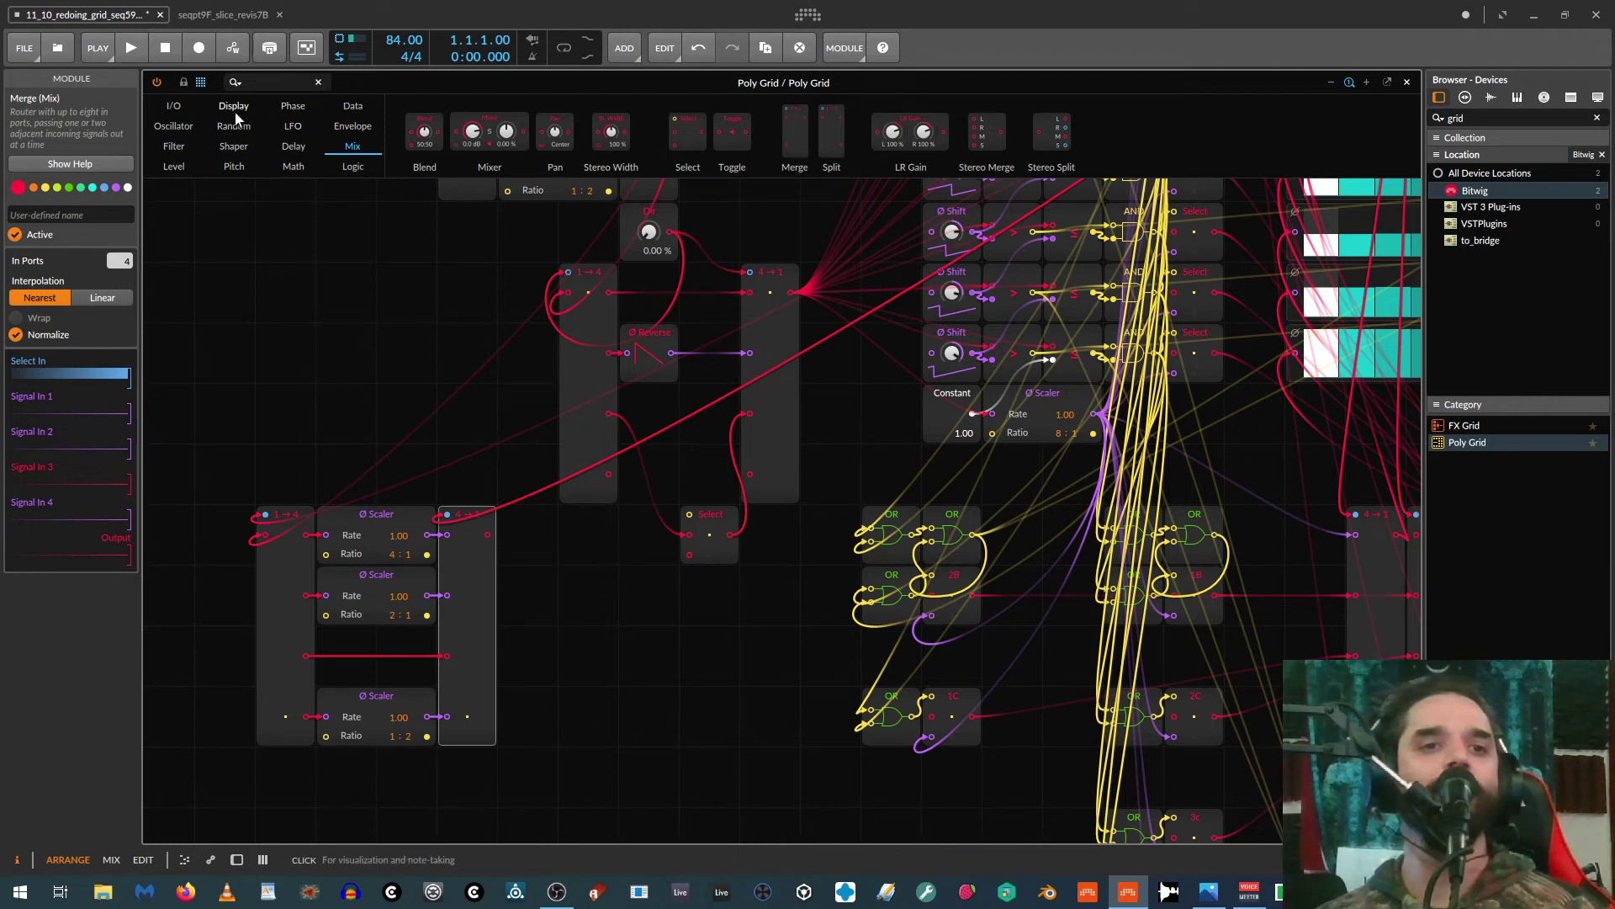
click(293, 106)
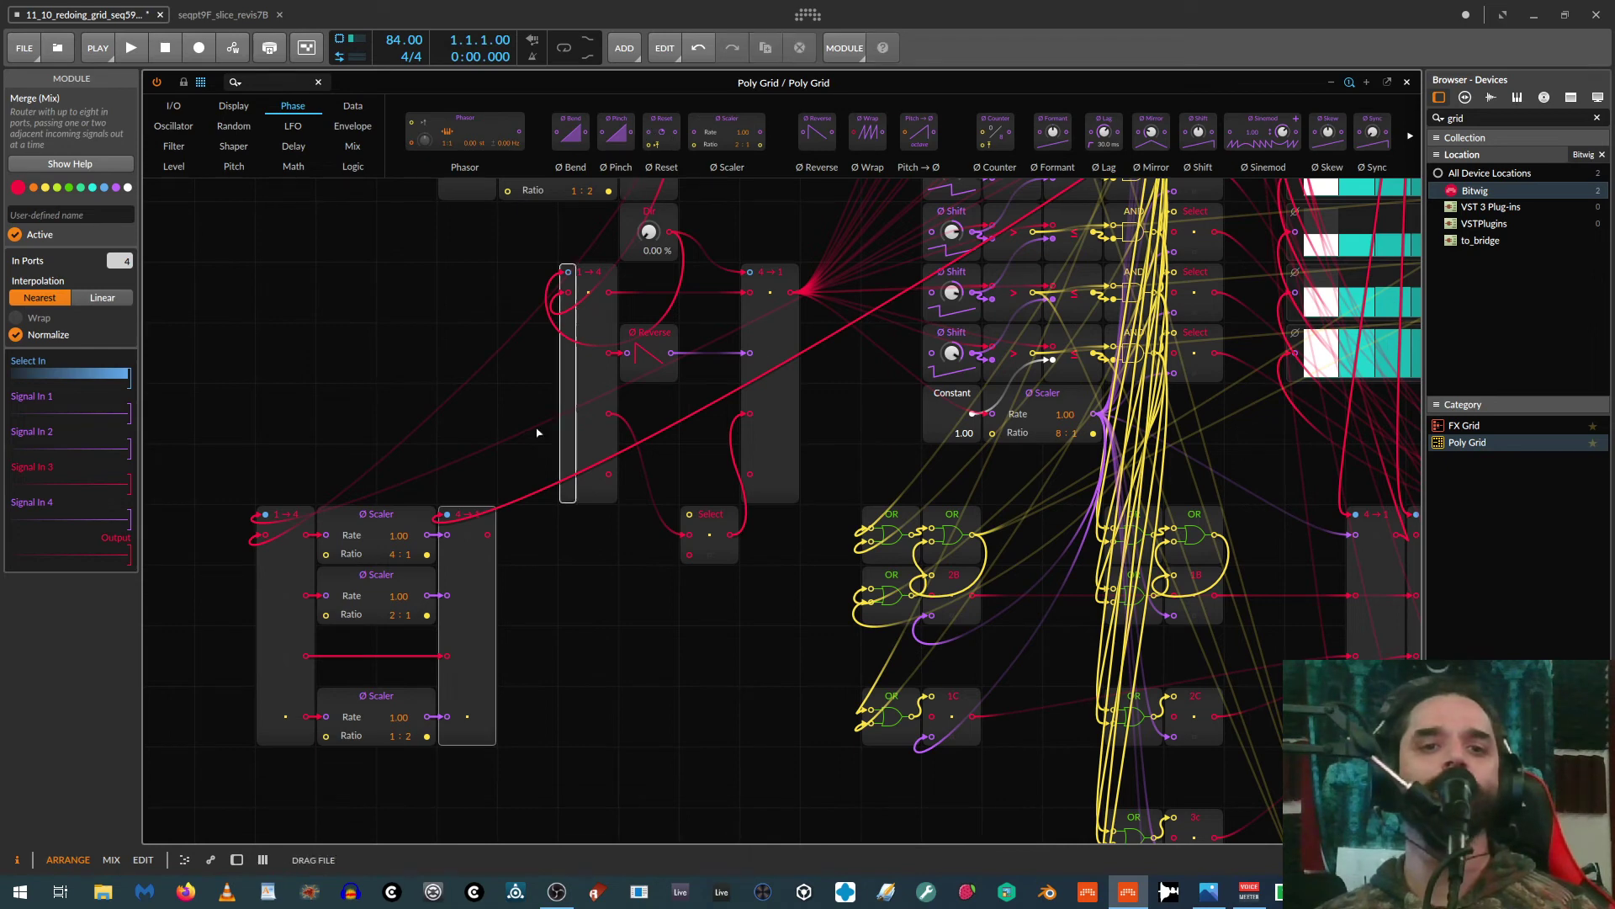
drag(488, 535, 517, 528)
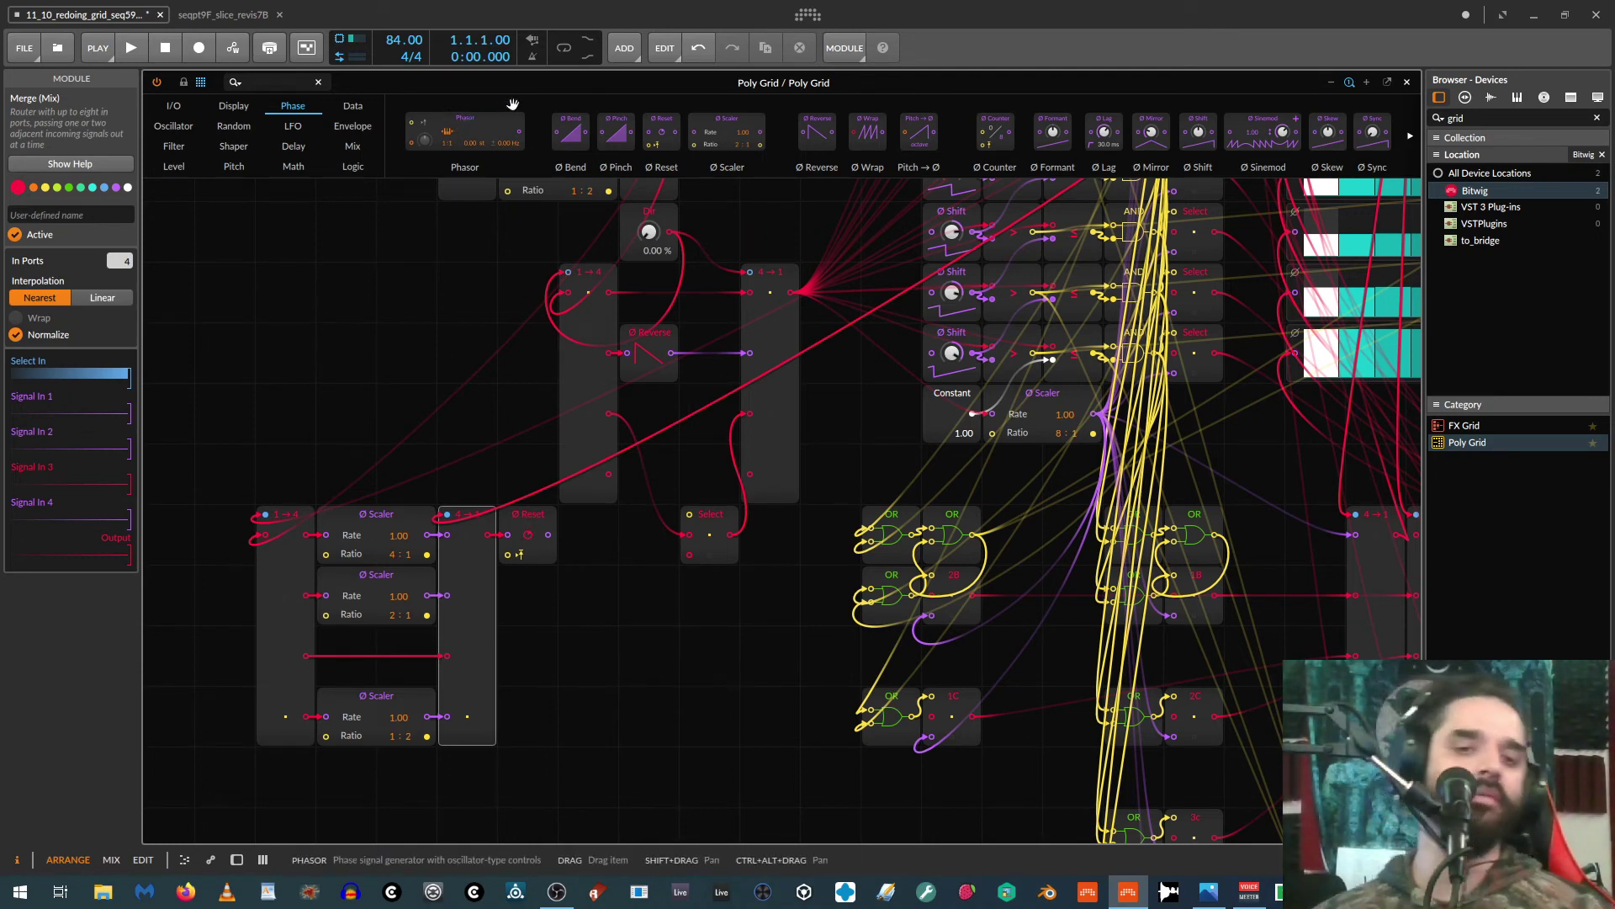
click(353, 167)
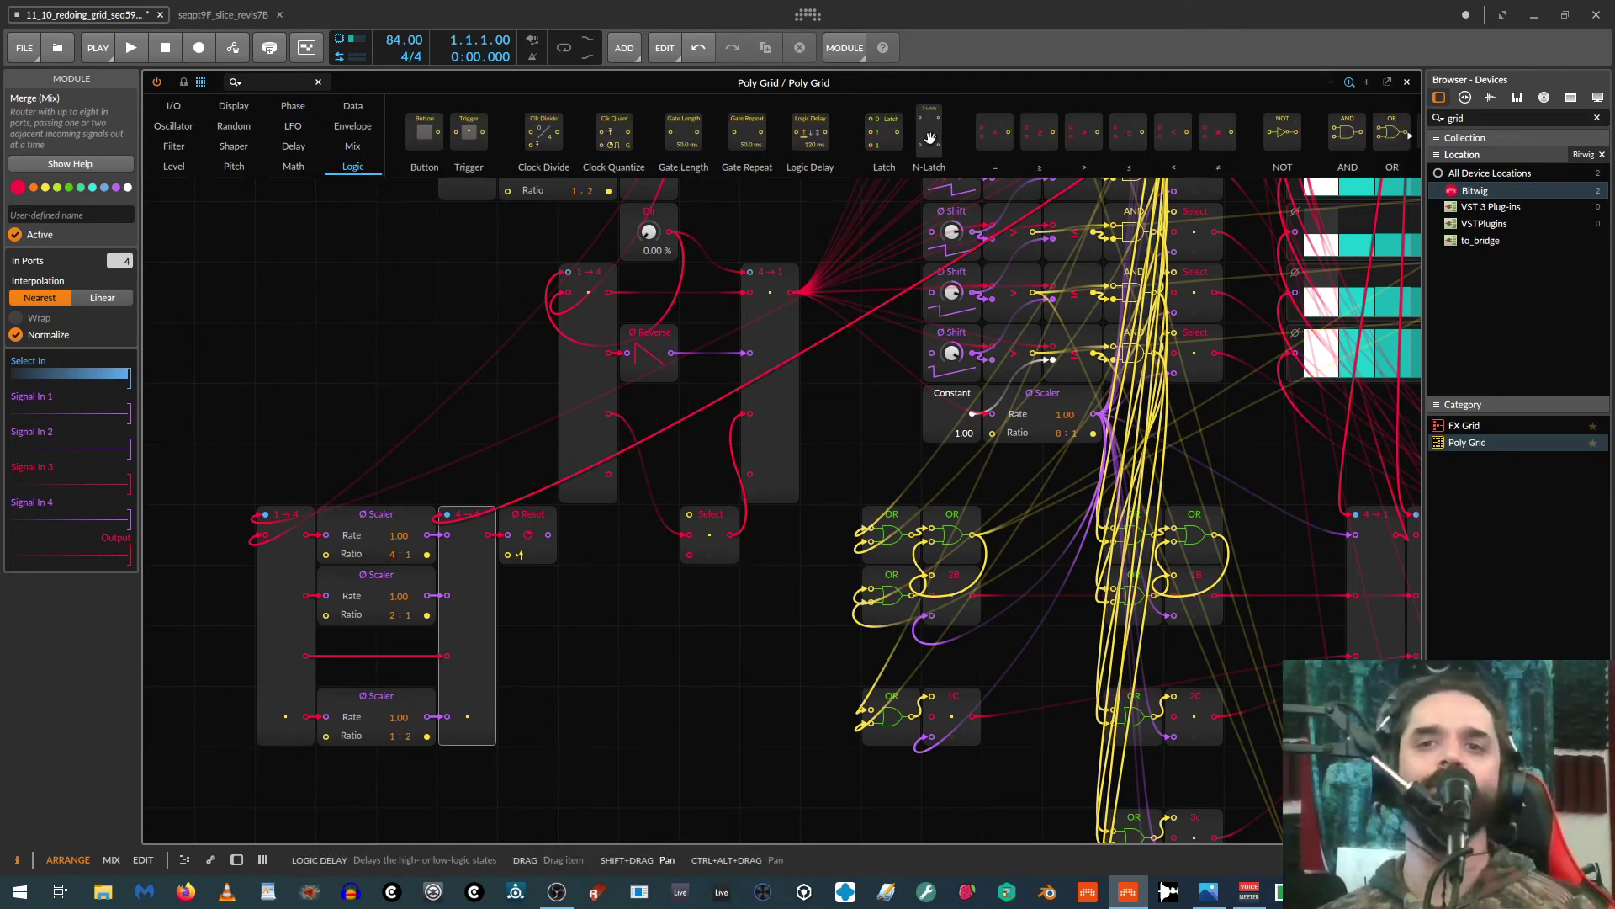
drag(1037, 145, 589, 596)
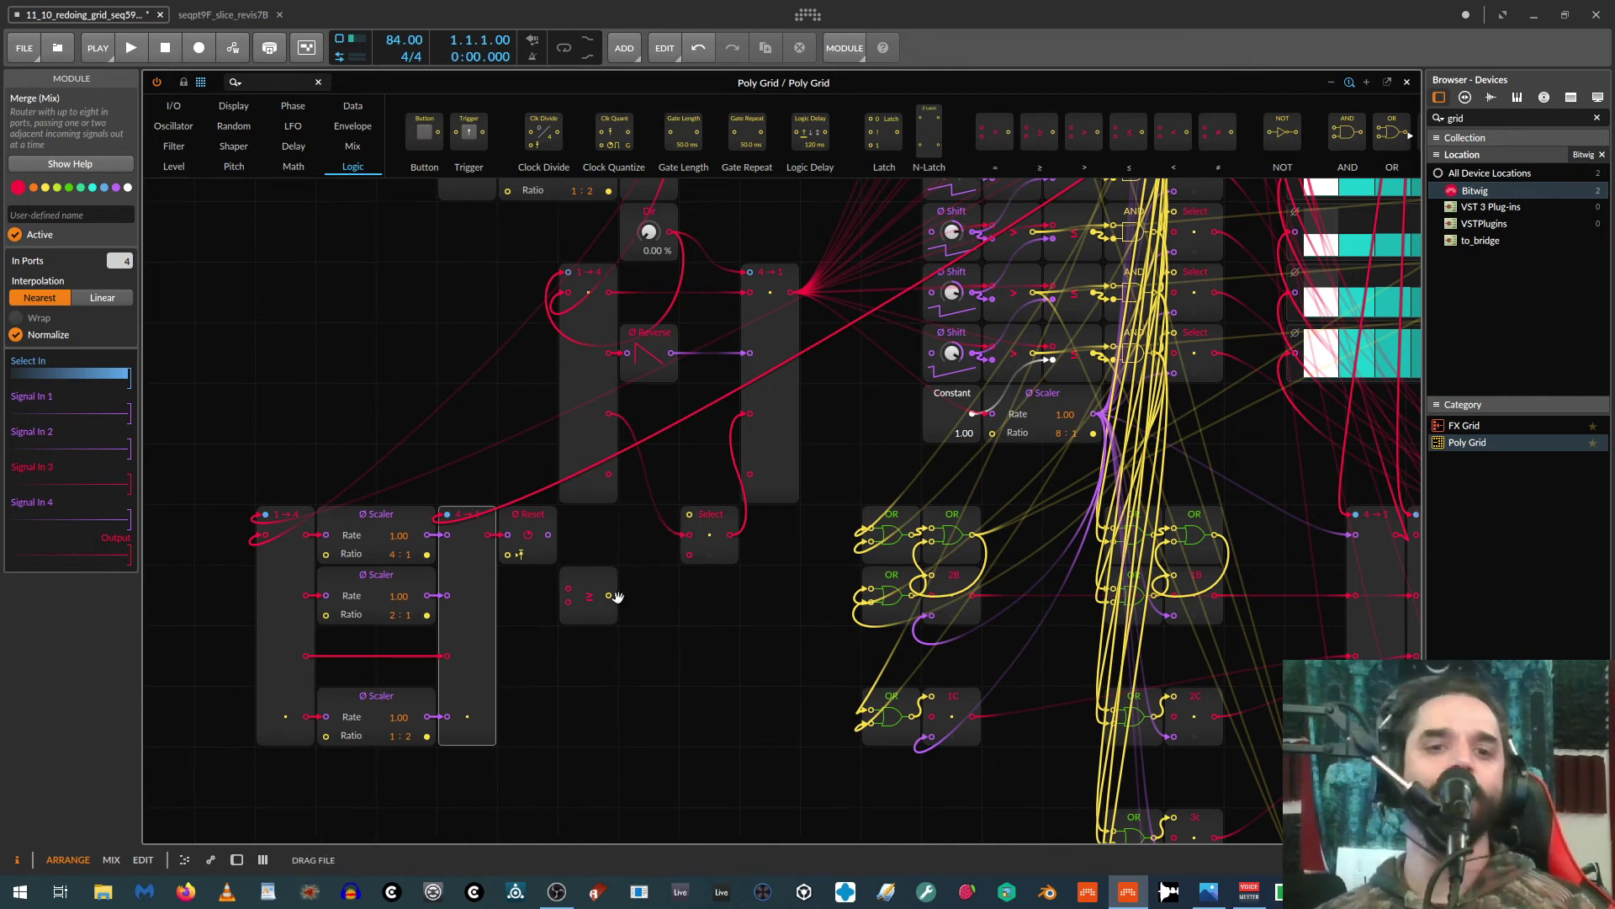
drag(548, 534, 568, 589)
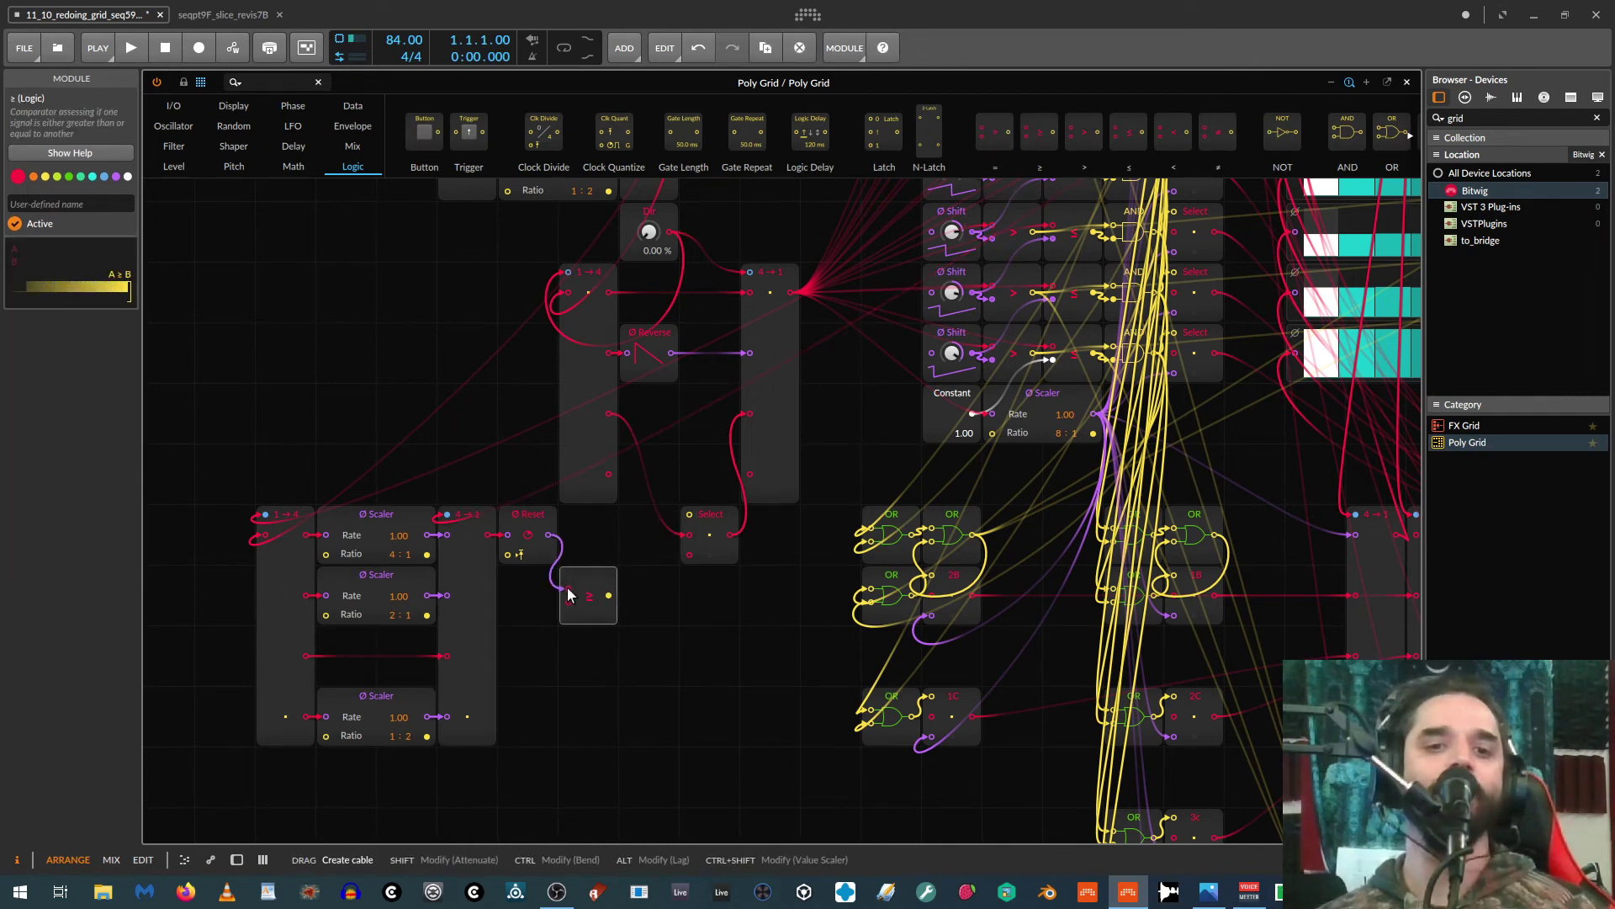
Step: Add a Constant of 0.50 to the comparator's second input and wire the comparator's output to the Select module's select input
click(294, 167)
drag(427, 132, 513, 596)
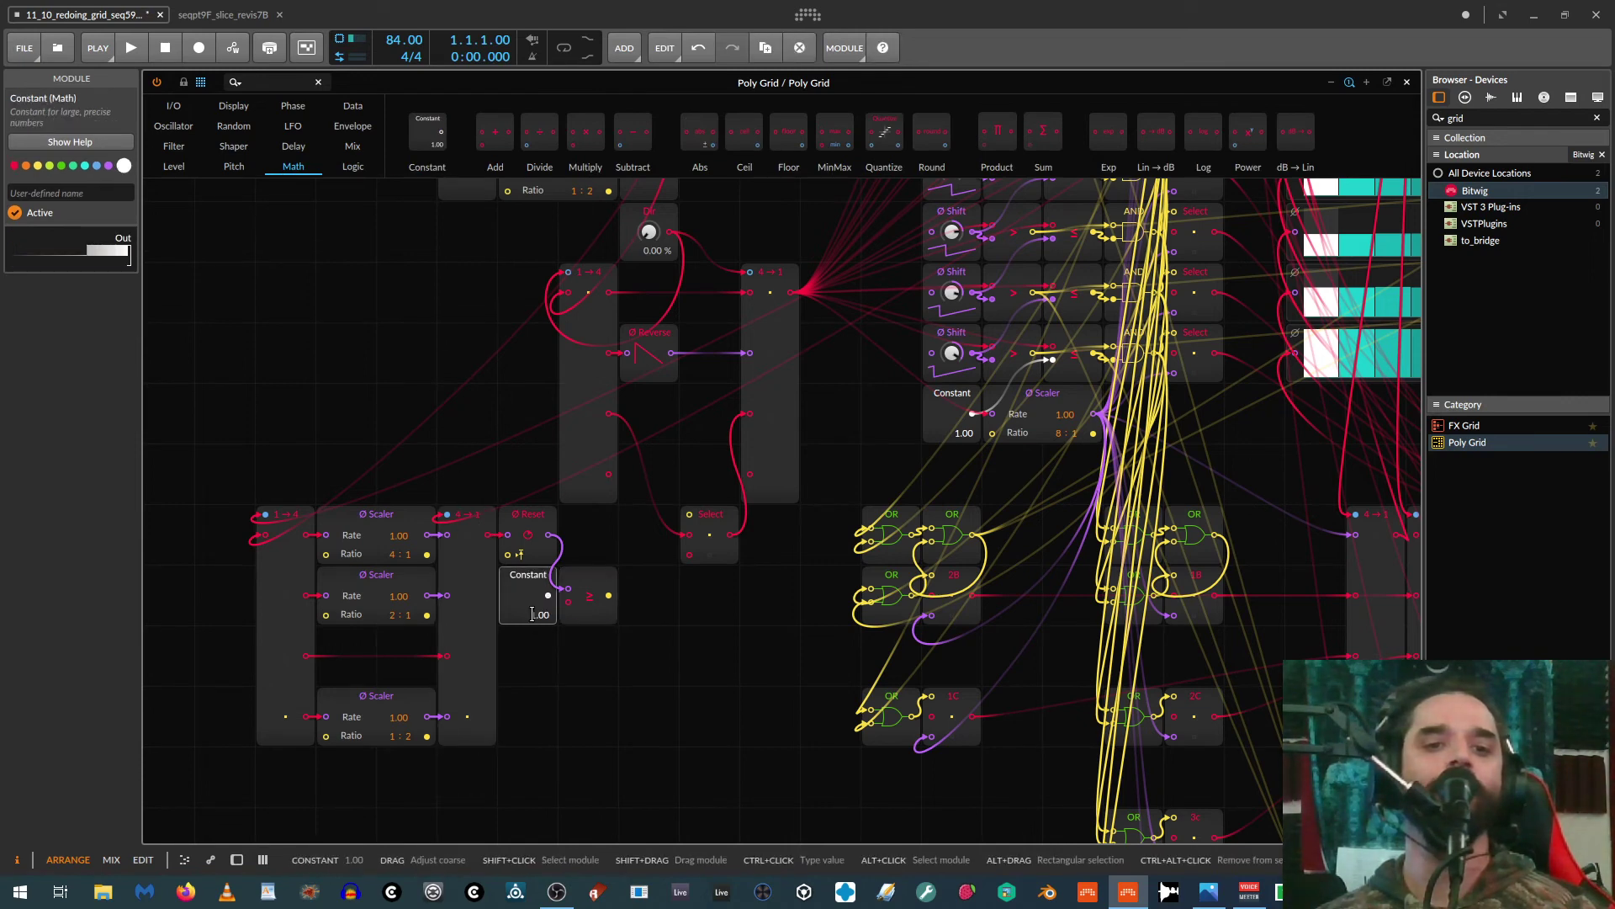
double_click(532, 614)
text(0.5)
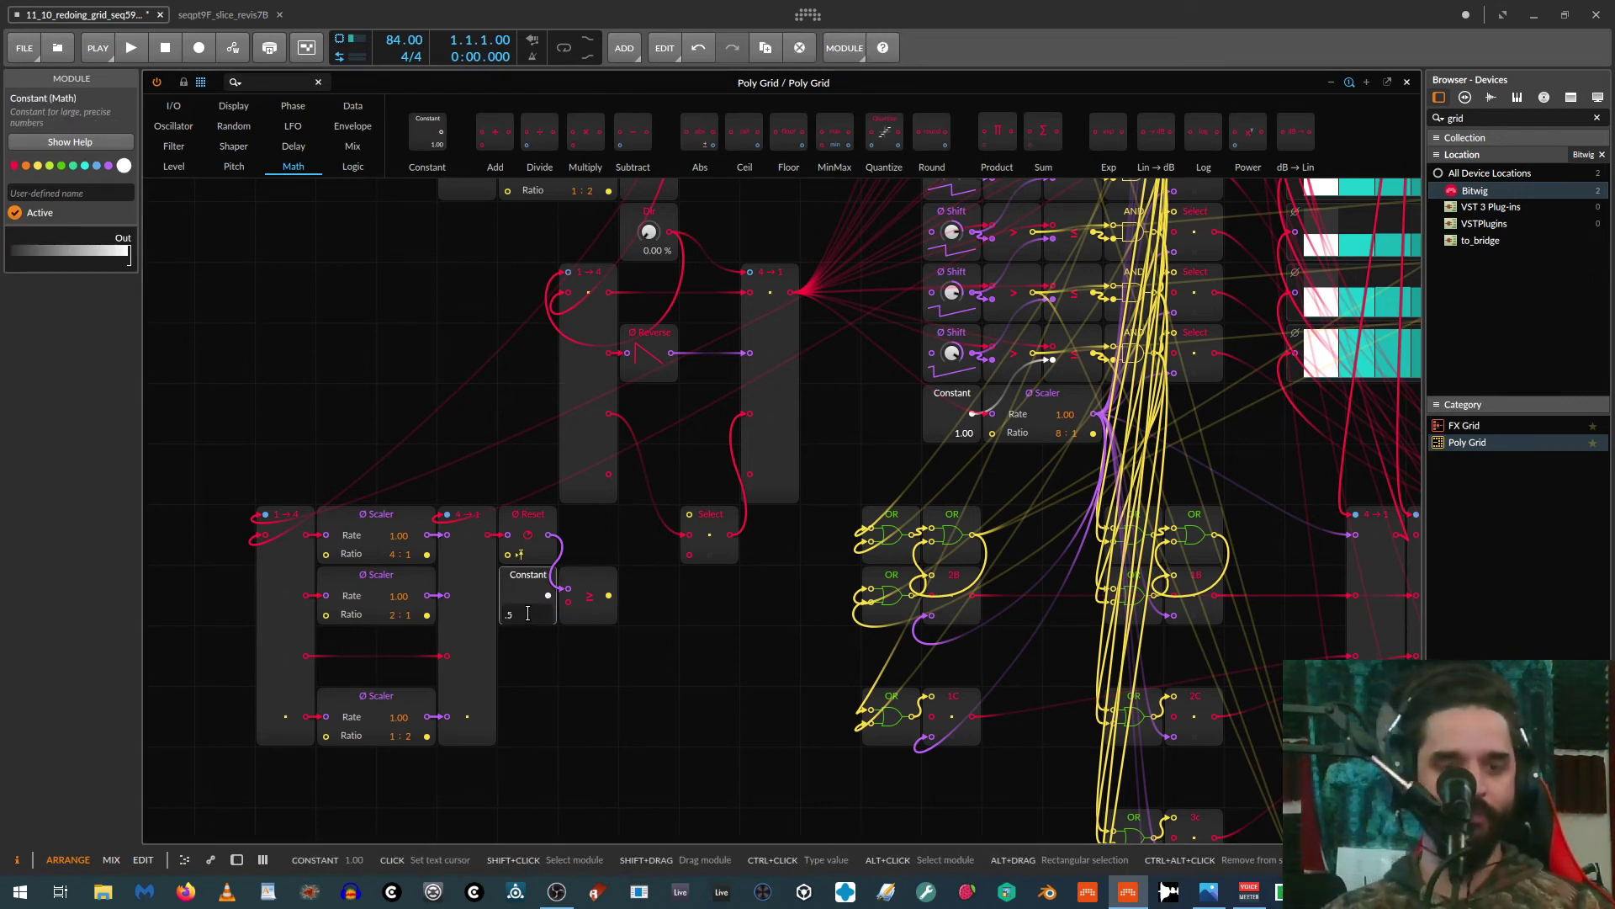
key(Return)
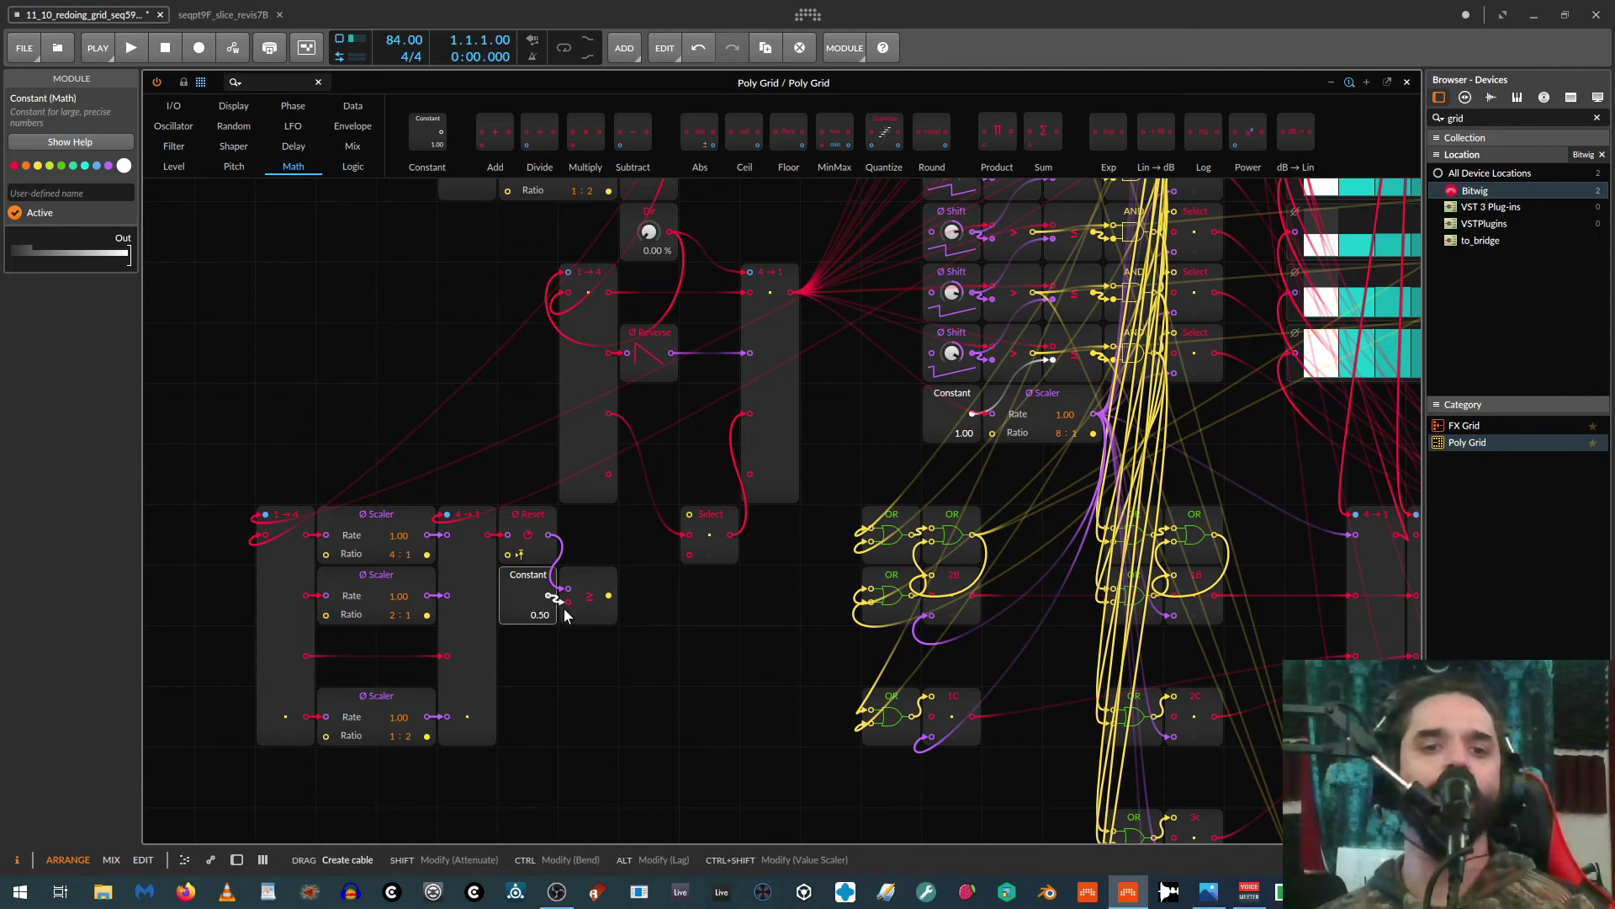
drag(548, 595, 568, 601)
drag(673, 474, 685, 514)
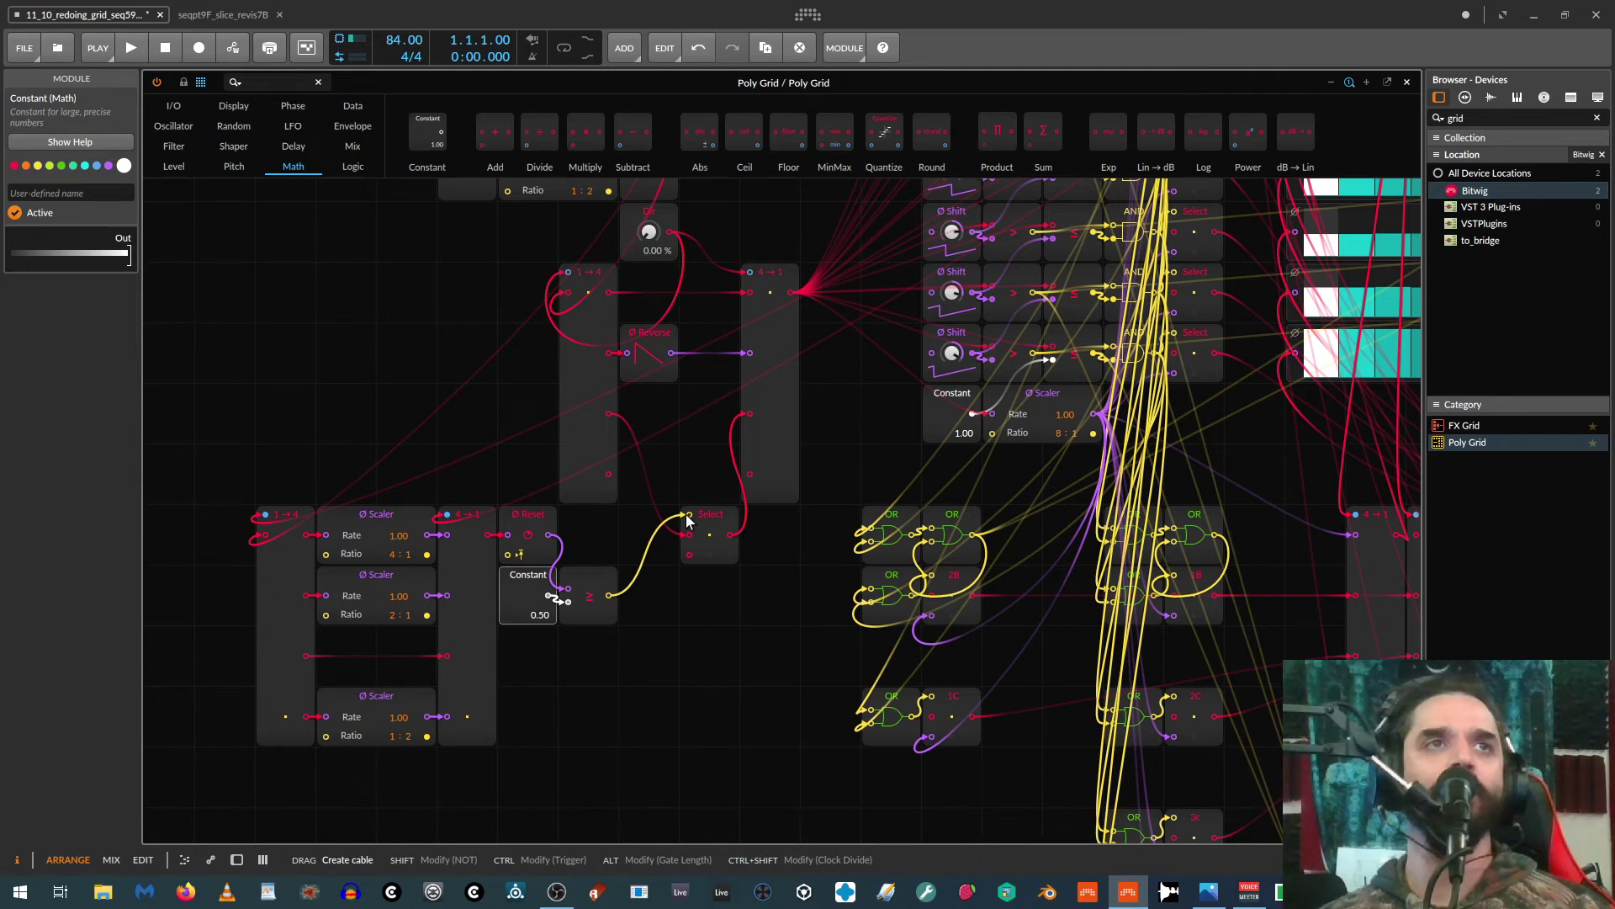
drag(684, 514, 685, 513)
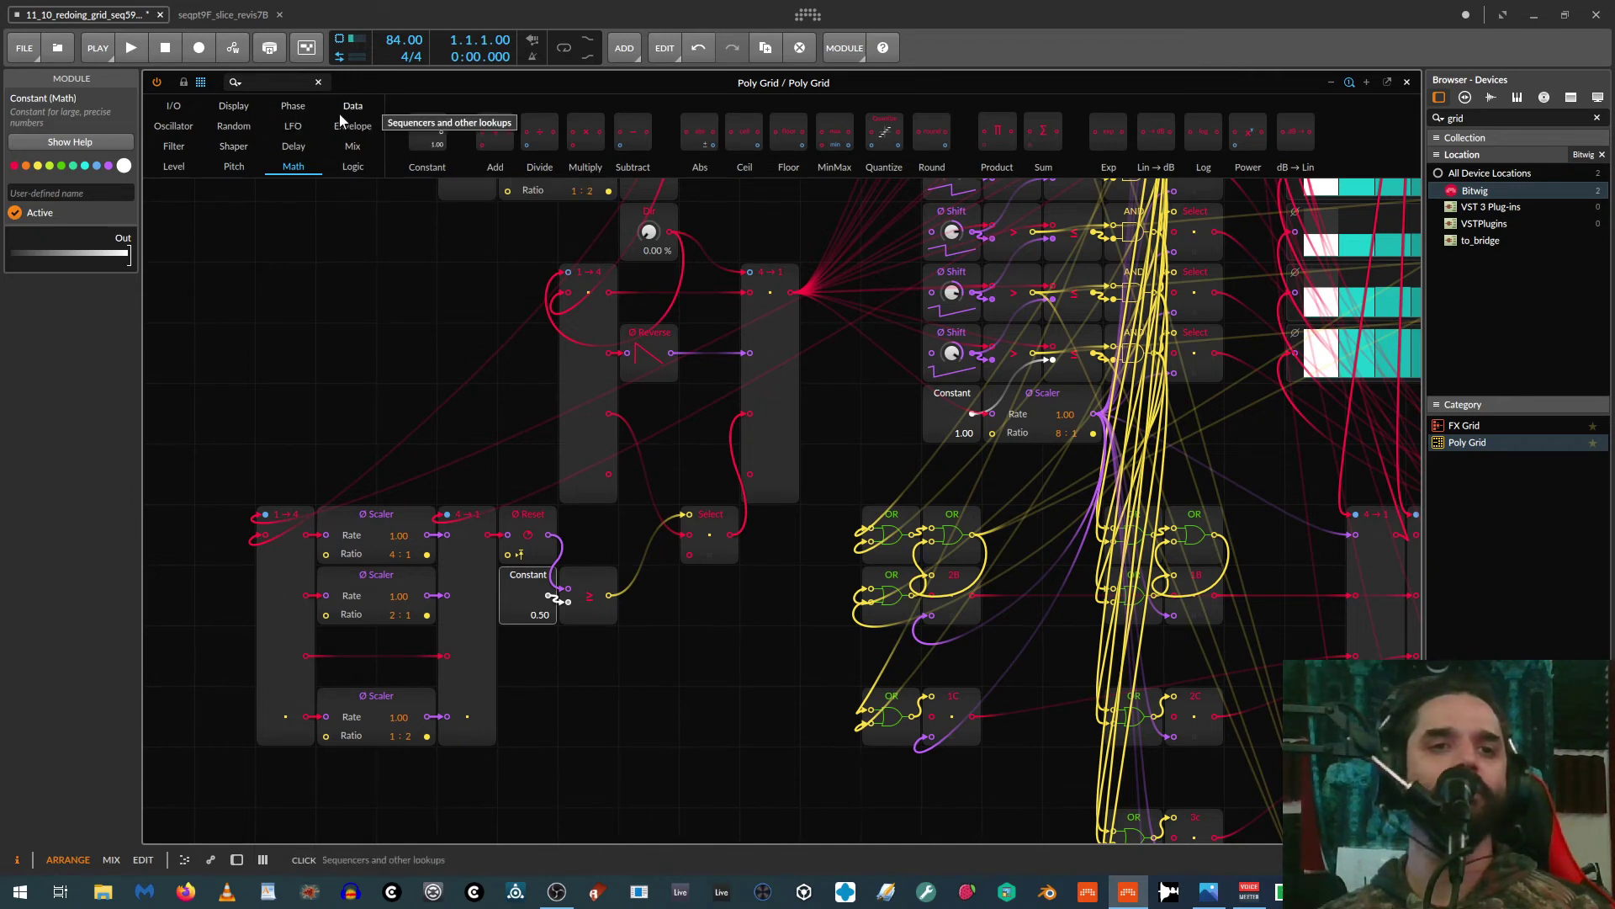
Step: Add a phase Reverse fed by the four-port Split's third output and connect its output to the Select module's second signal input
click(293, 105)
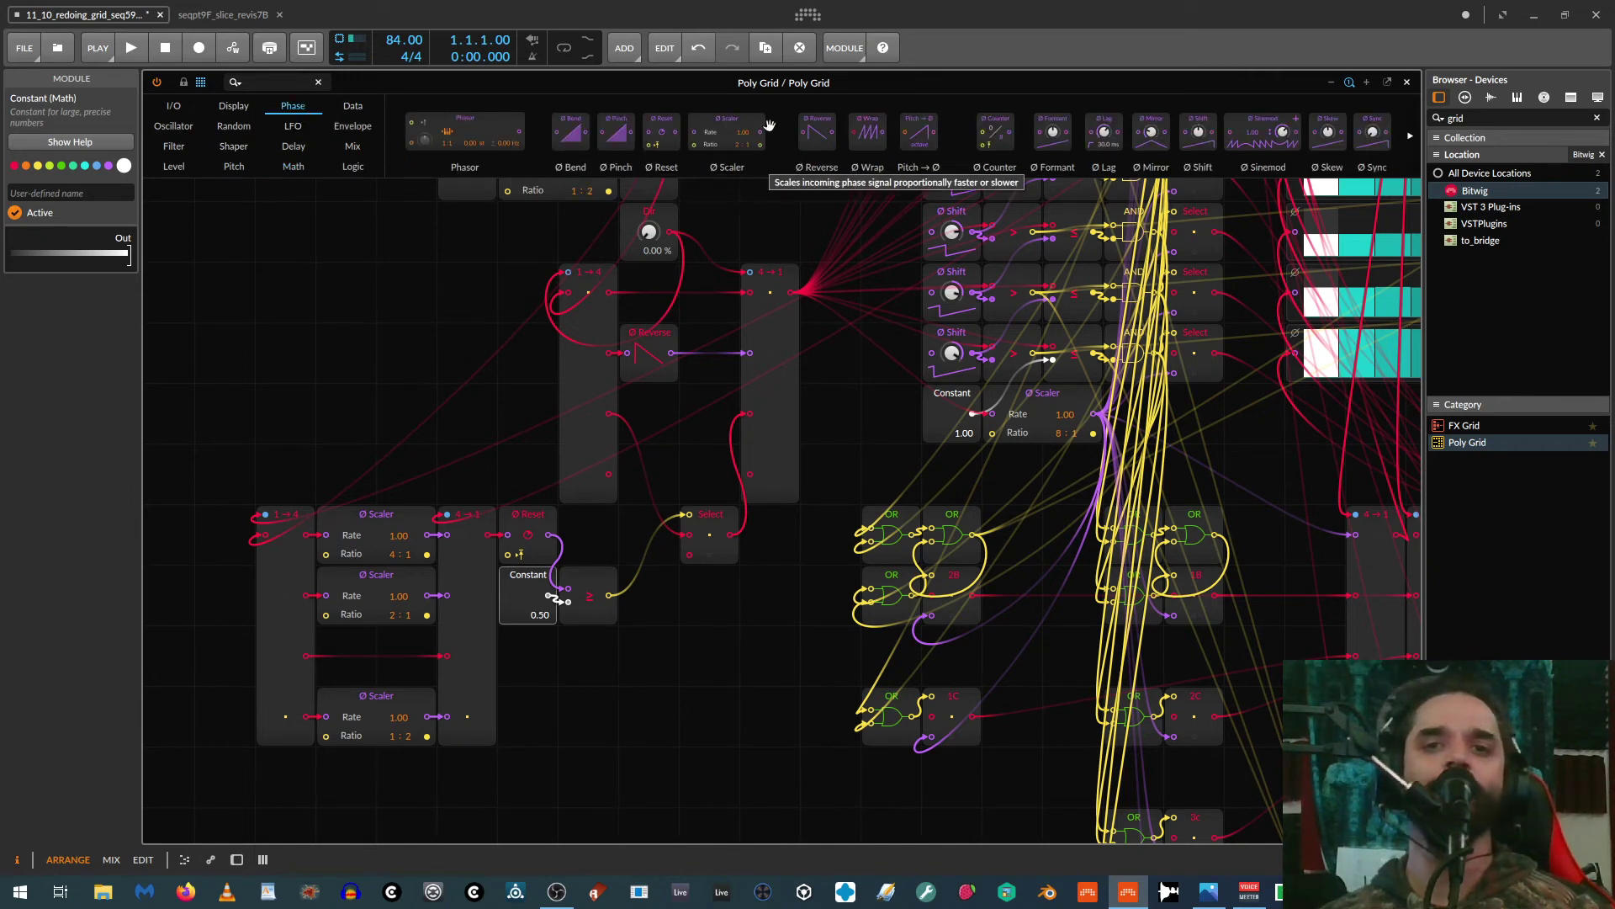
drag(817, 131, 688, 662)
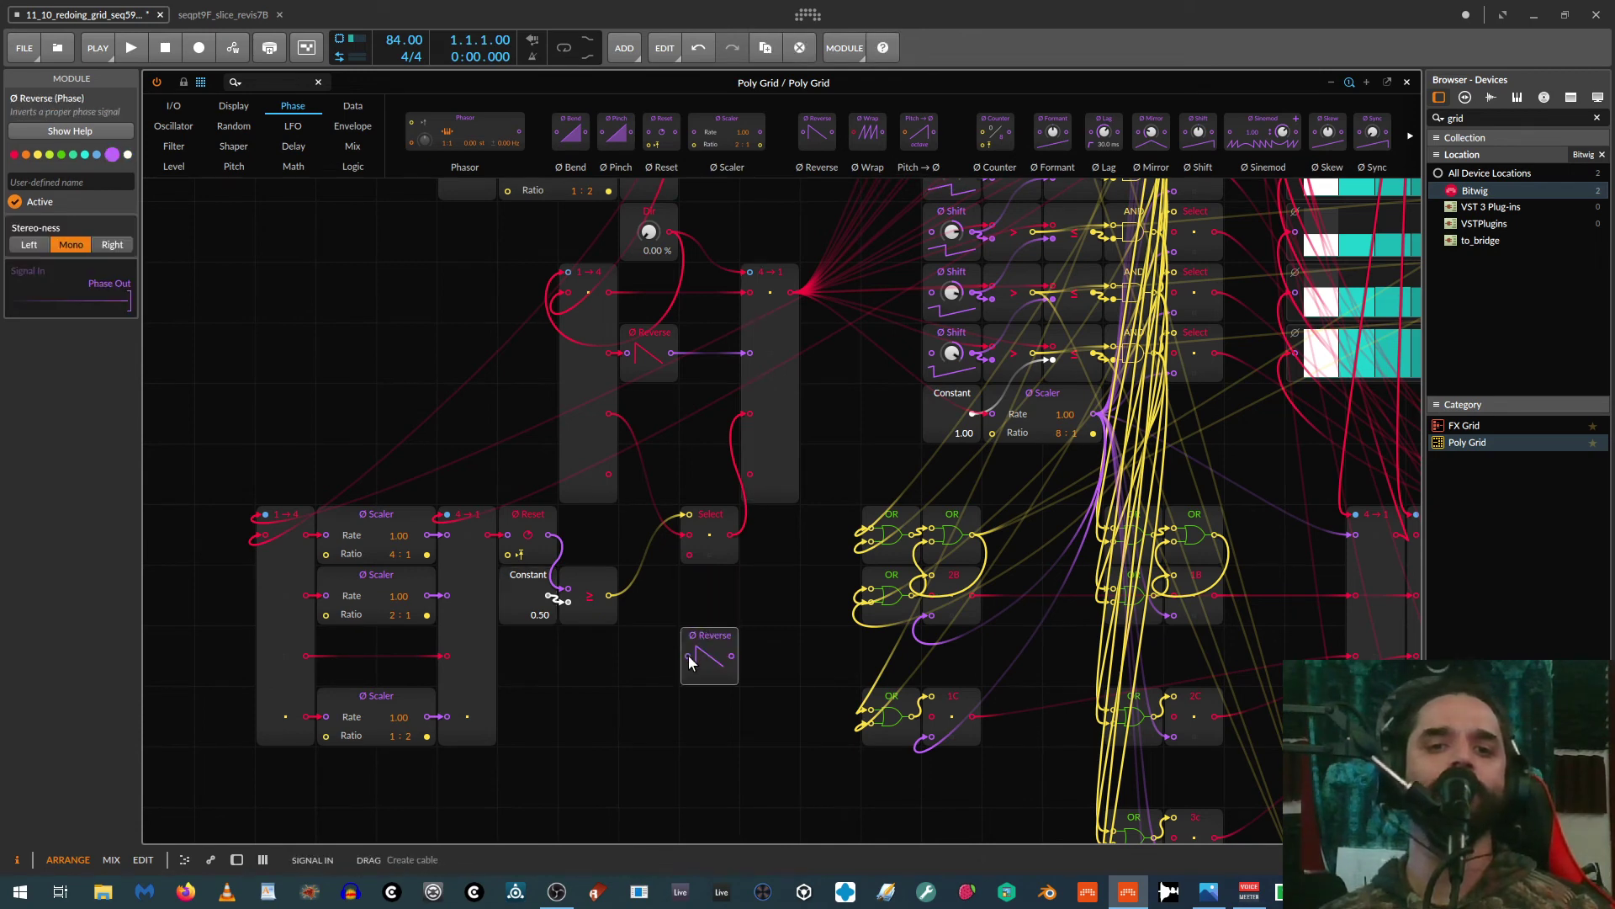
drag(656, 542, 608, 413)
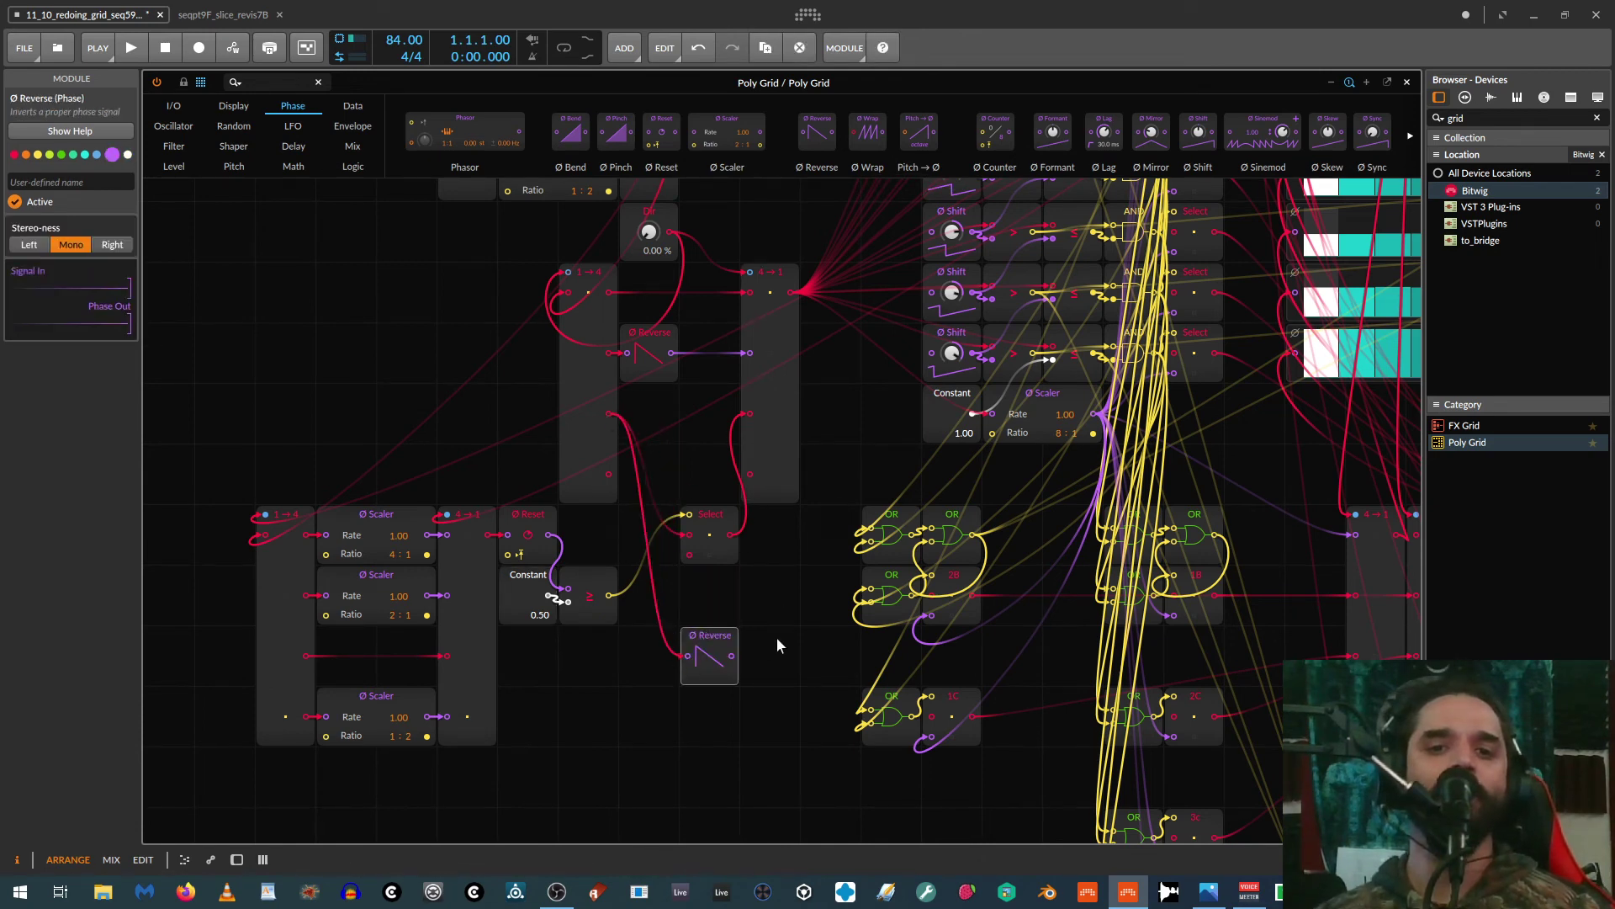
drag(734, 655, 689, 553)
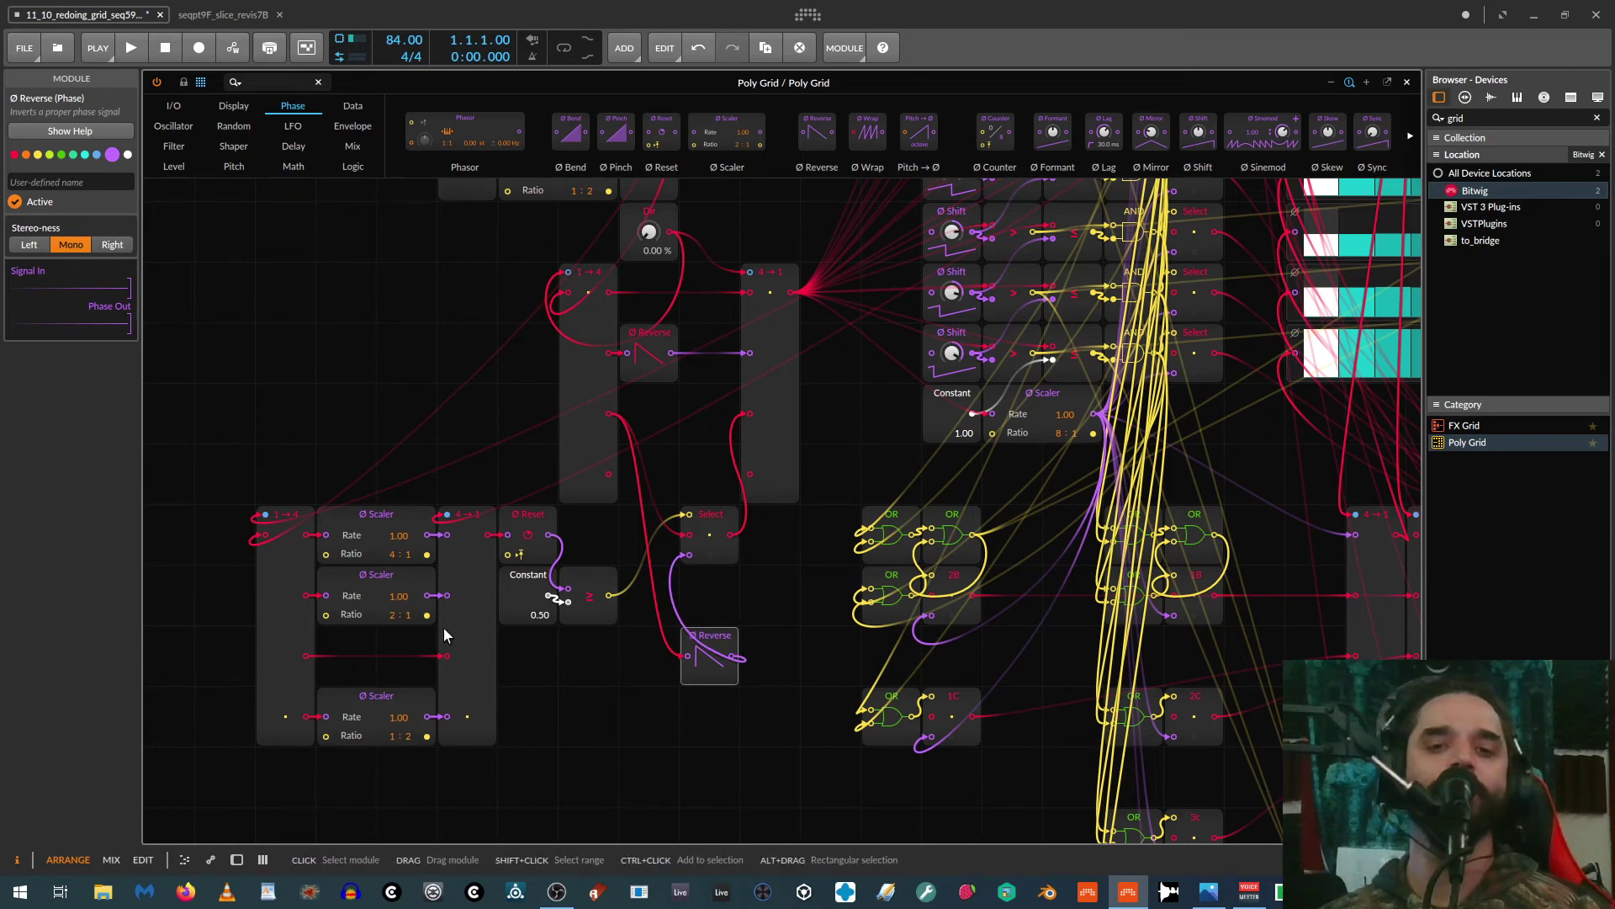
Step: Set the Dir knob above the step modules to 63.5 % to try the comparator-switched direction
drag(684, 515, 654, 750)
drag(470, 515, 897, 452)
drag(763, 359, 610, 324)
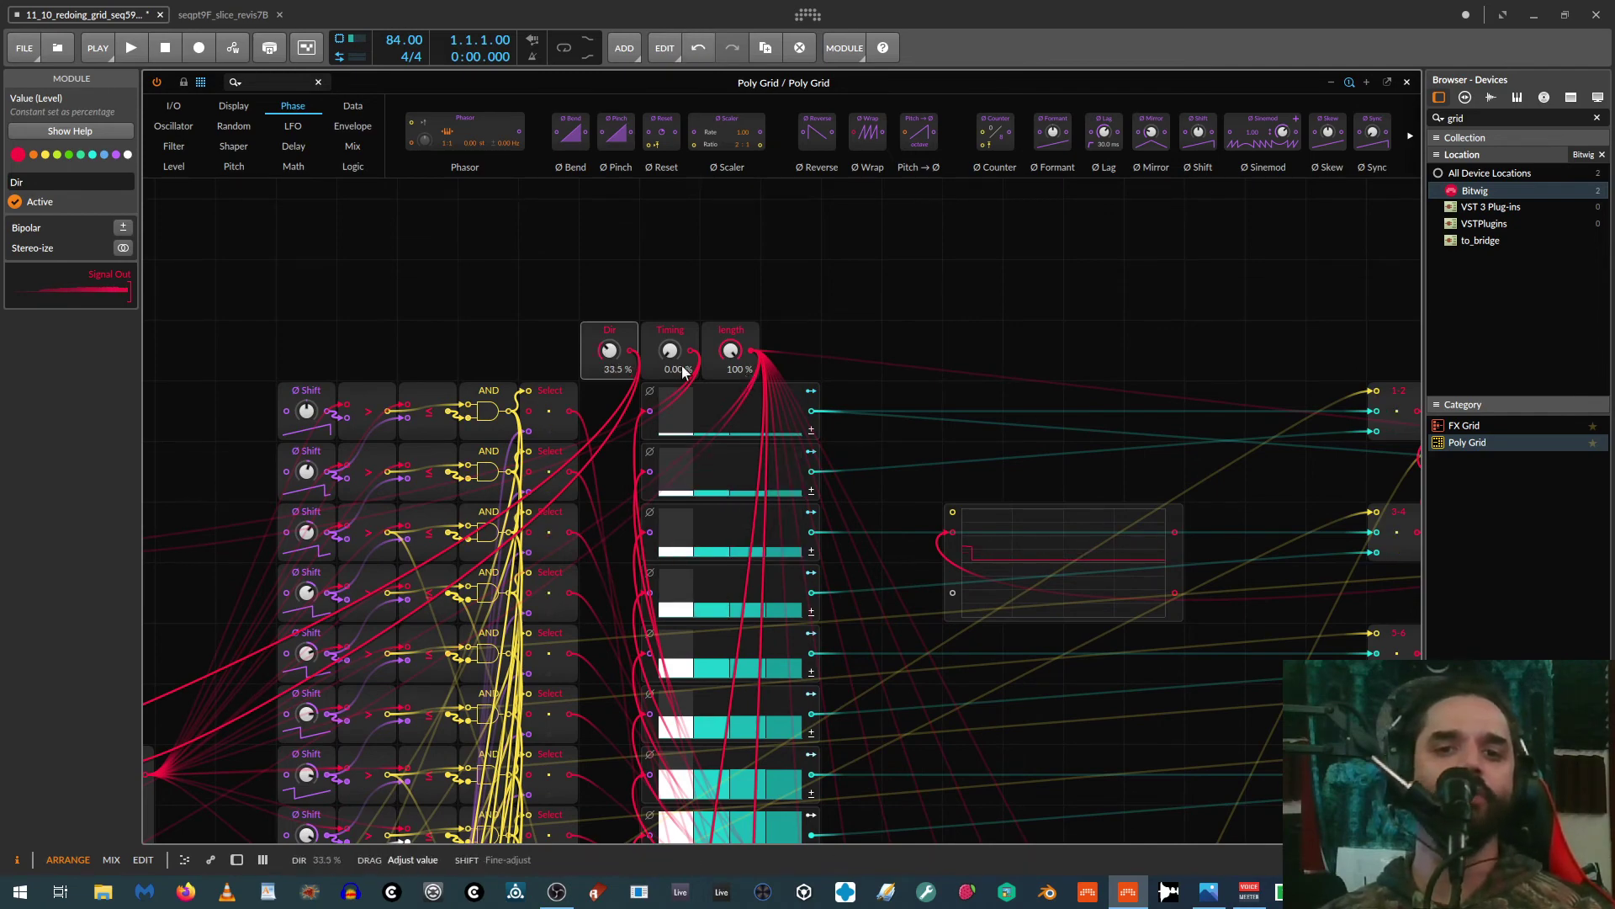
scroll(816, 427, down, 3)
scroll(812, 435, up, 2)
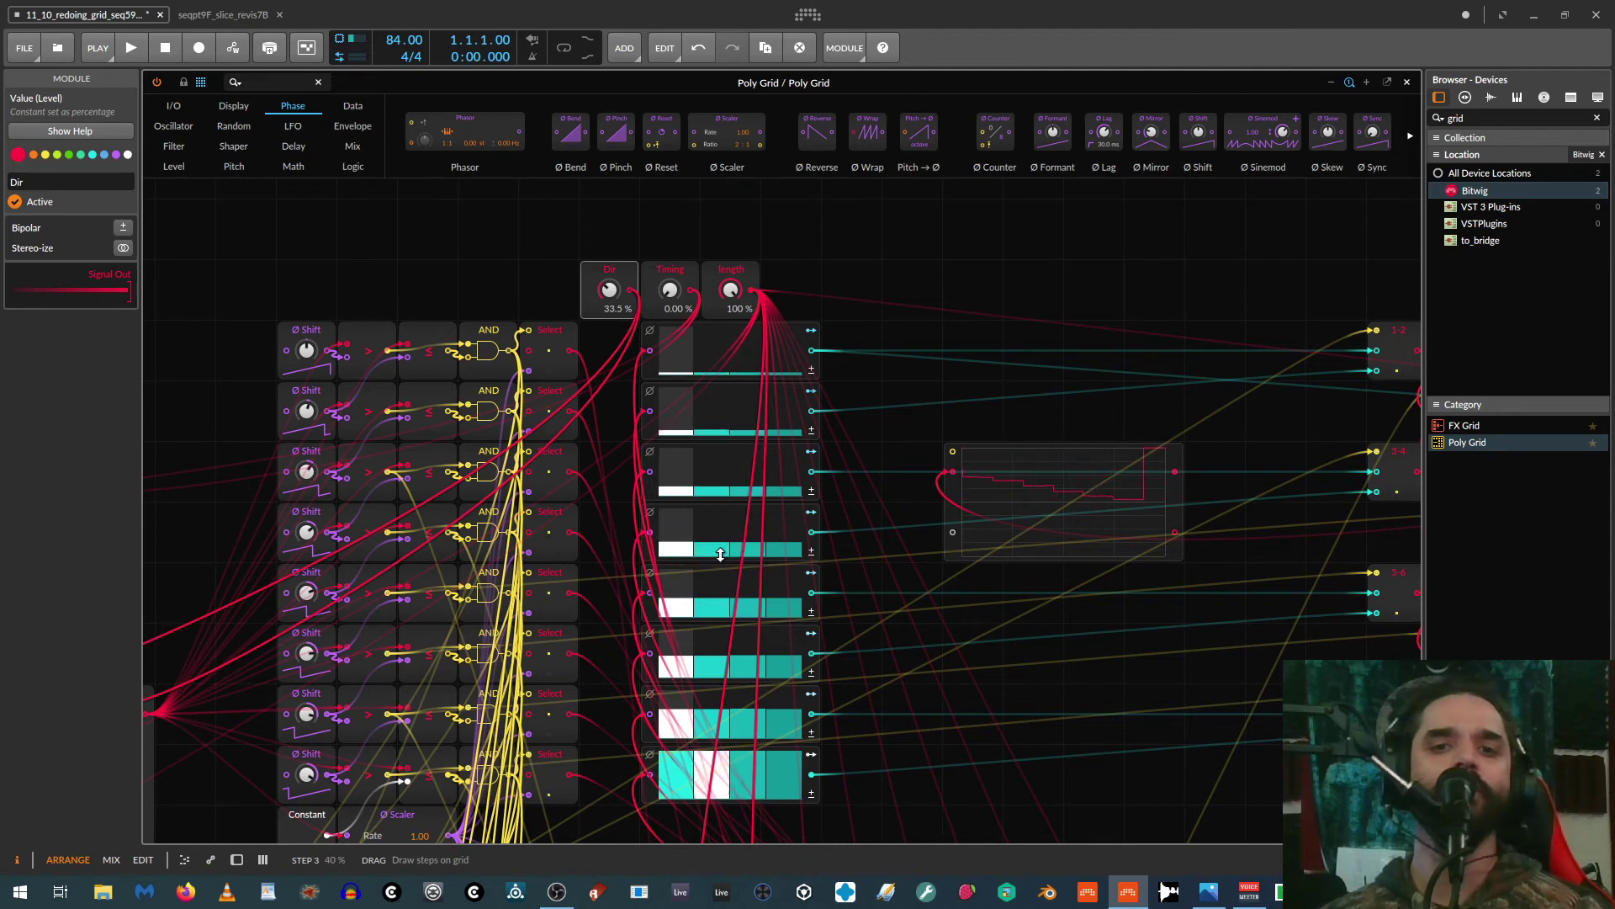
drag(609, 290, 609, 264)
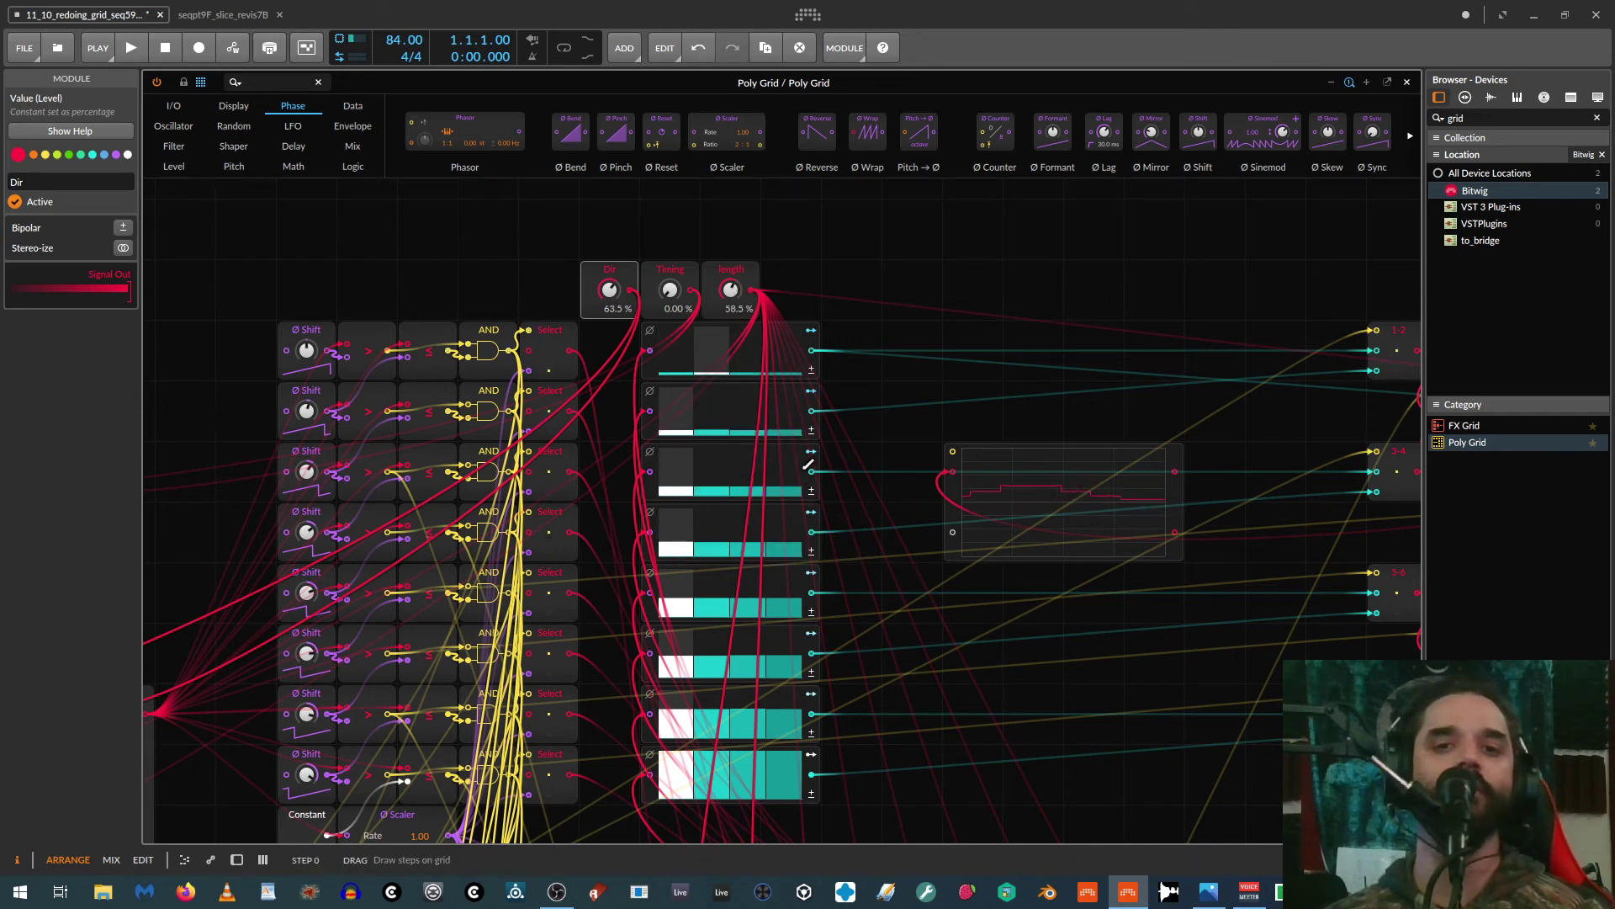
Step: Try the length knob at 35.0 % and 0.00 %, set Dir to 36.0 % and bring length to 32.5 %
drag(732, 291, 732, 336)
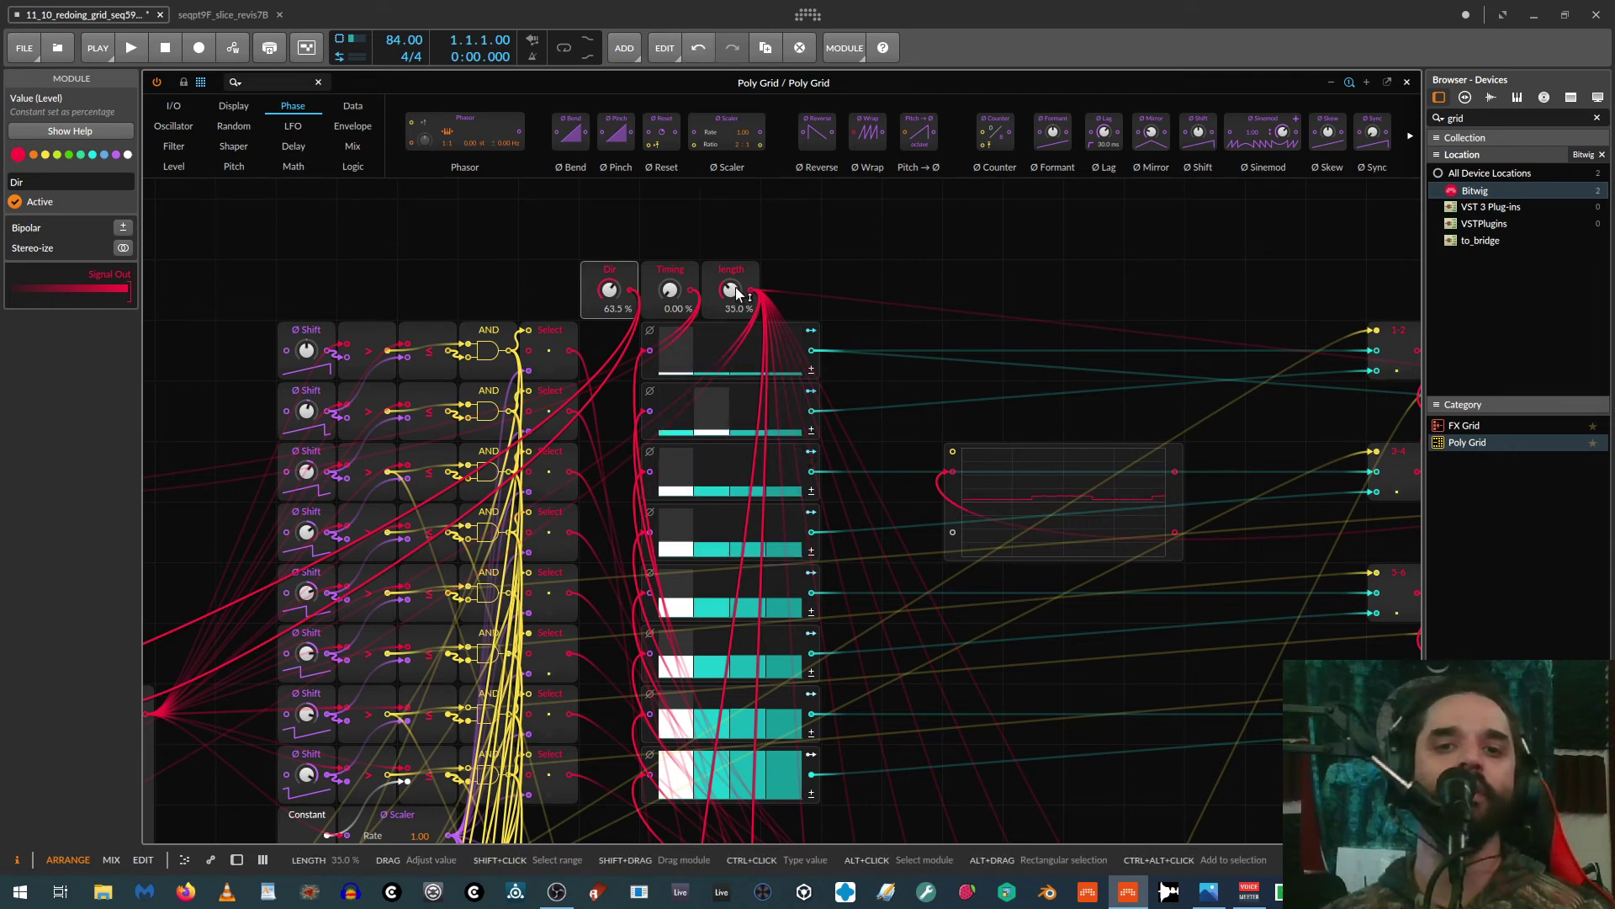
drag(735, 288, 736, 357)
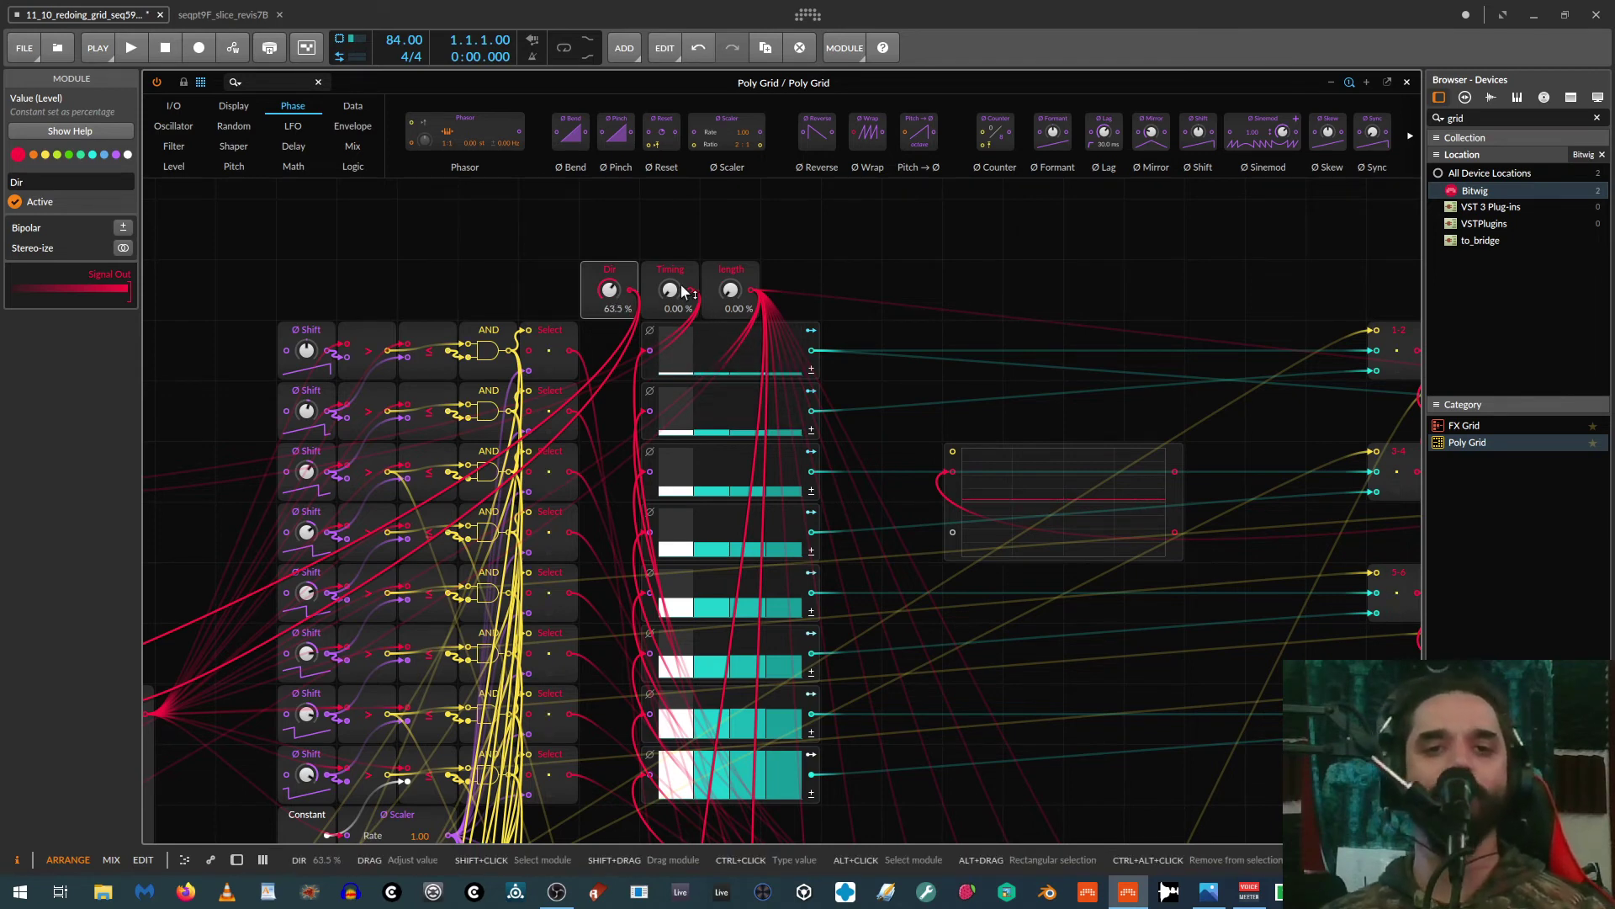
drag(611, 292, 610, 338)
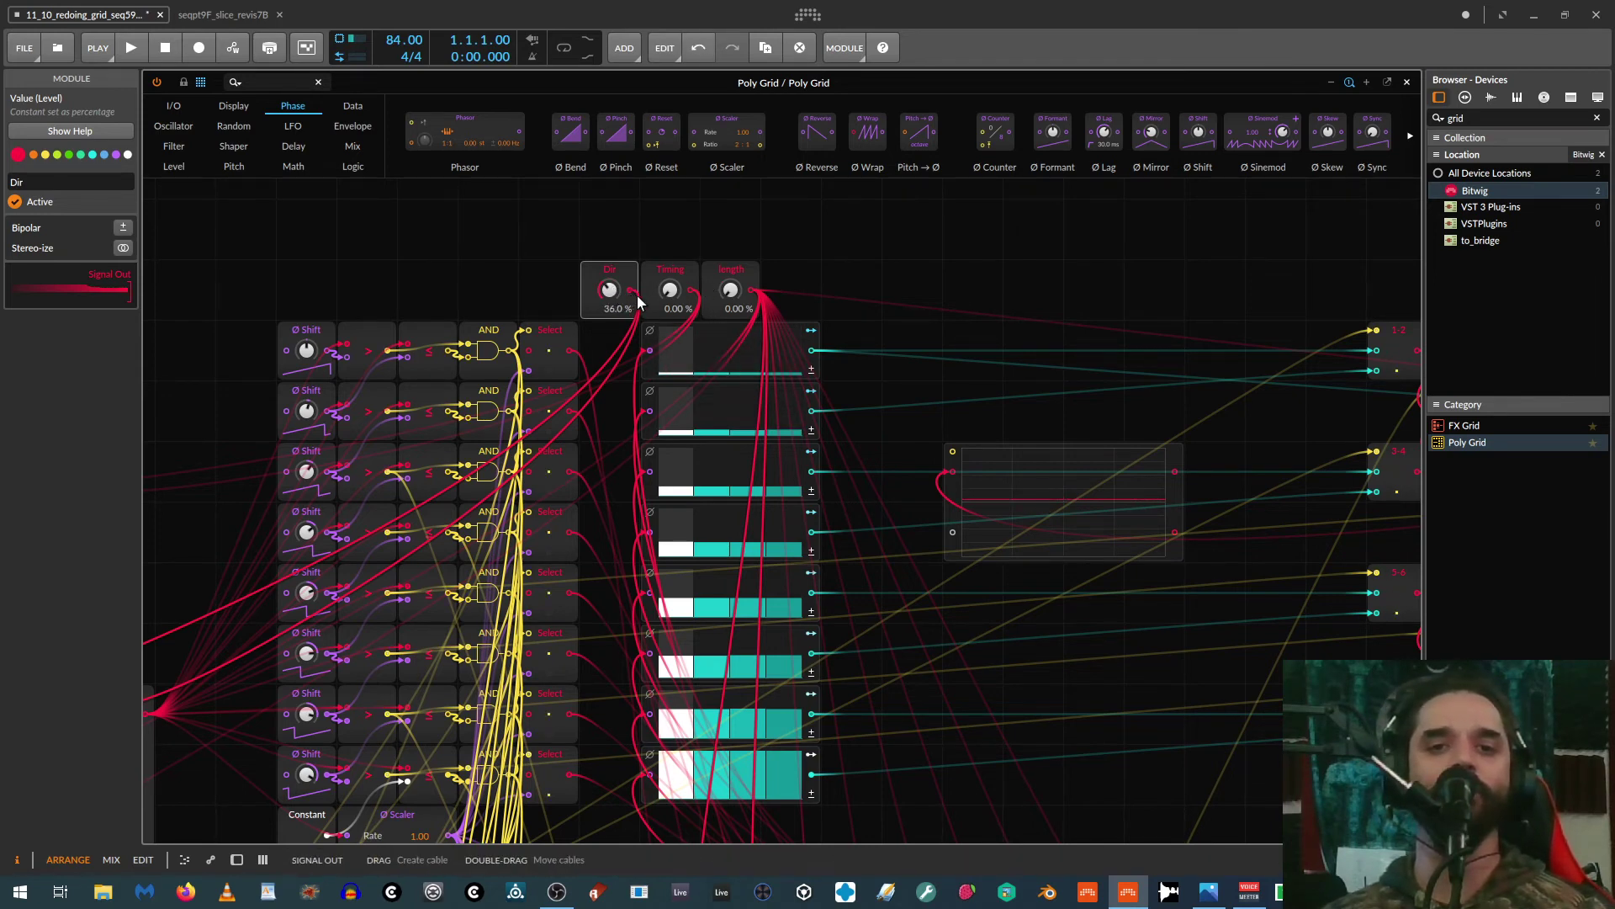
drag(731, 290, 732, 261)
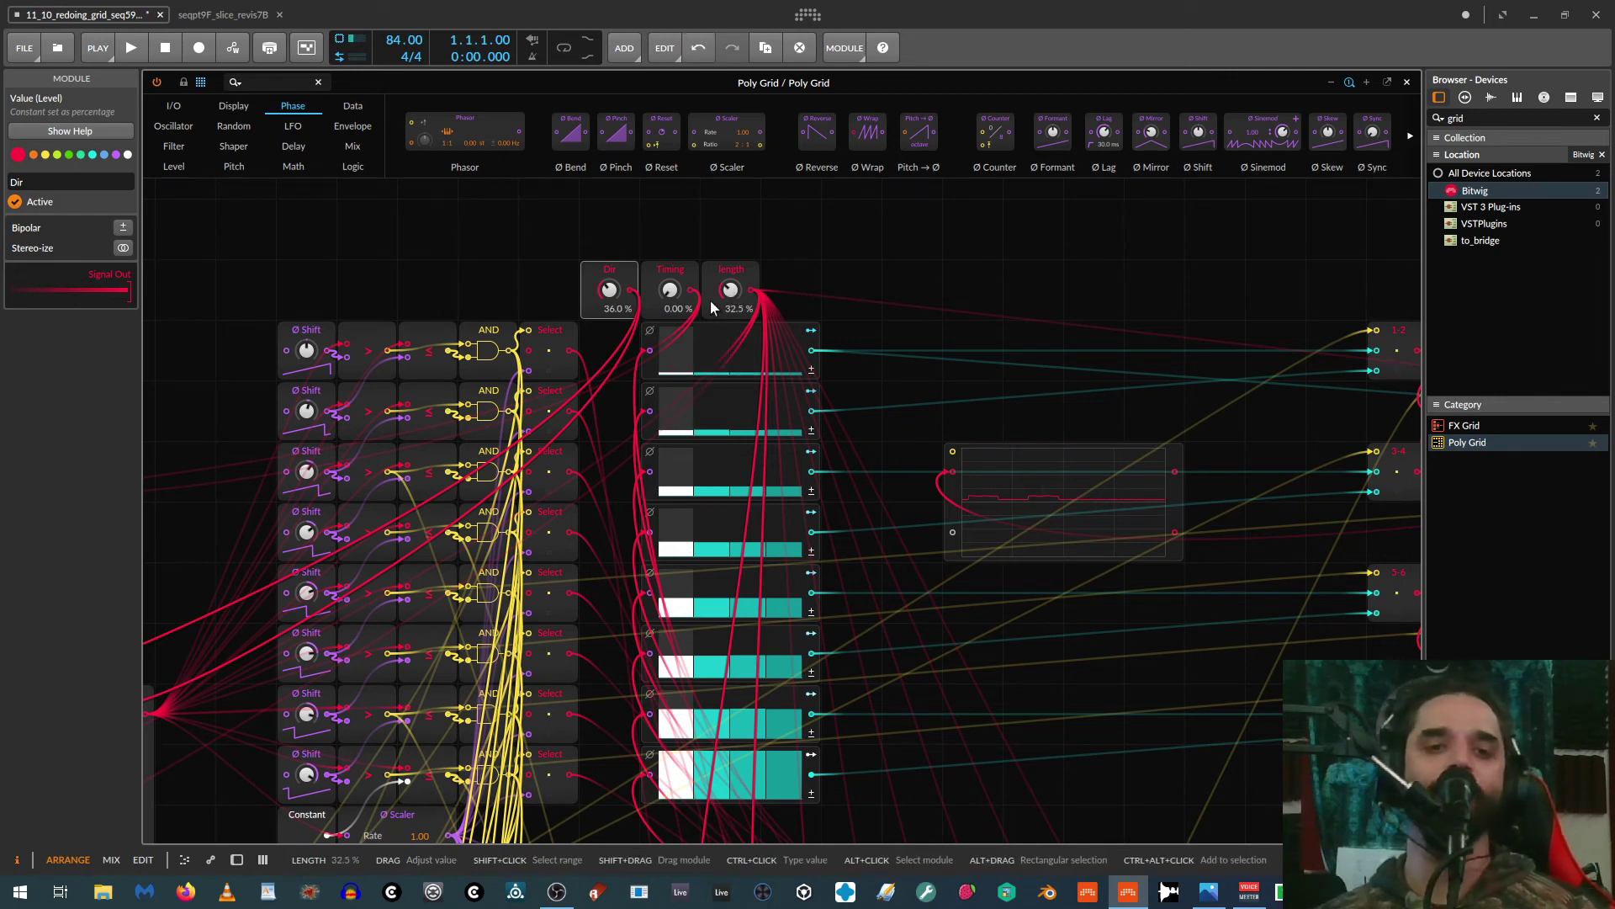
Step: Add a Noise module beside the four-port direction Split and feed it into a new Sample / Hold
drag(230, 437, 788, 332)
drag(696, 465, 706, 252)
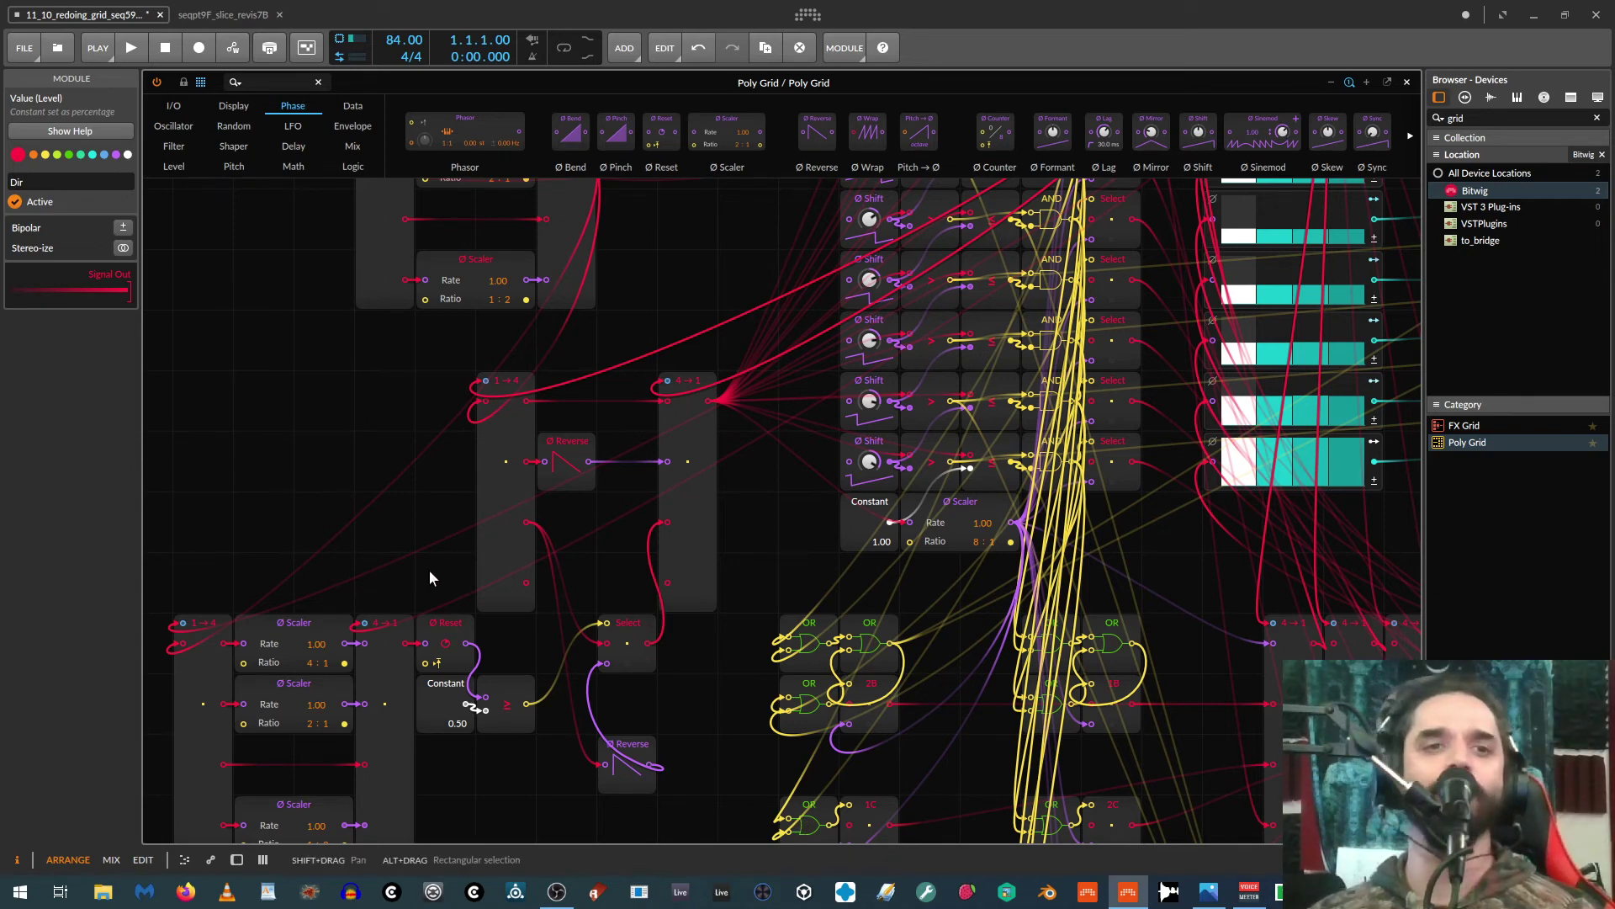
click(227, 128)
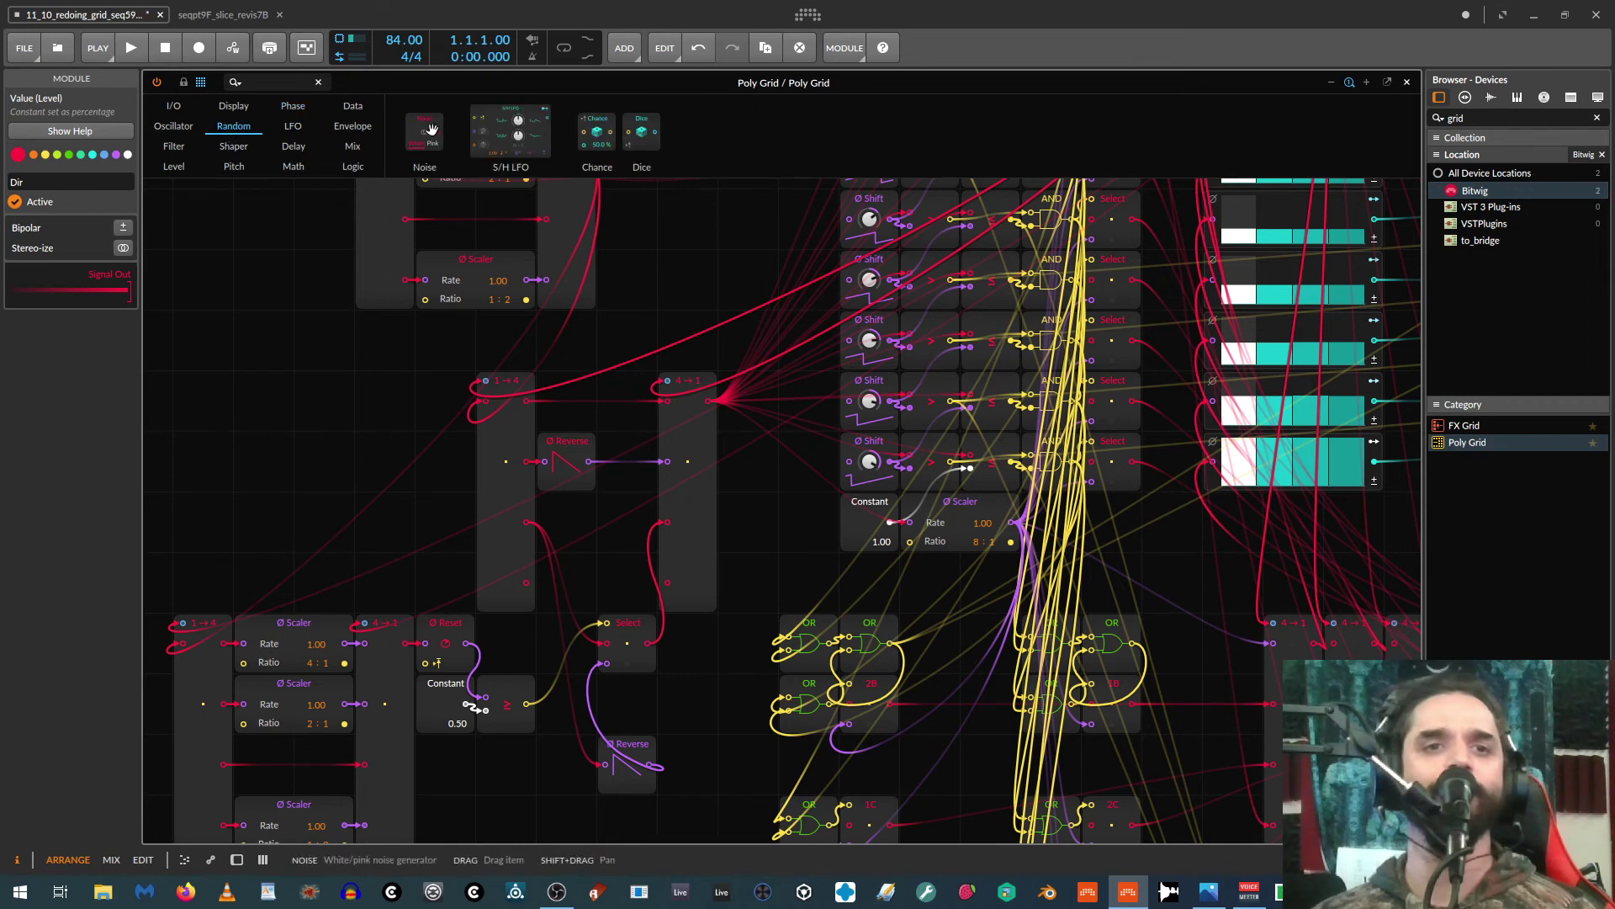
drag(357, 342, 400, 457)
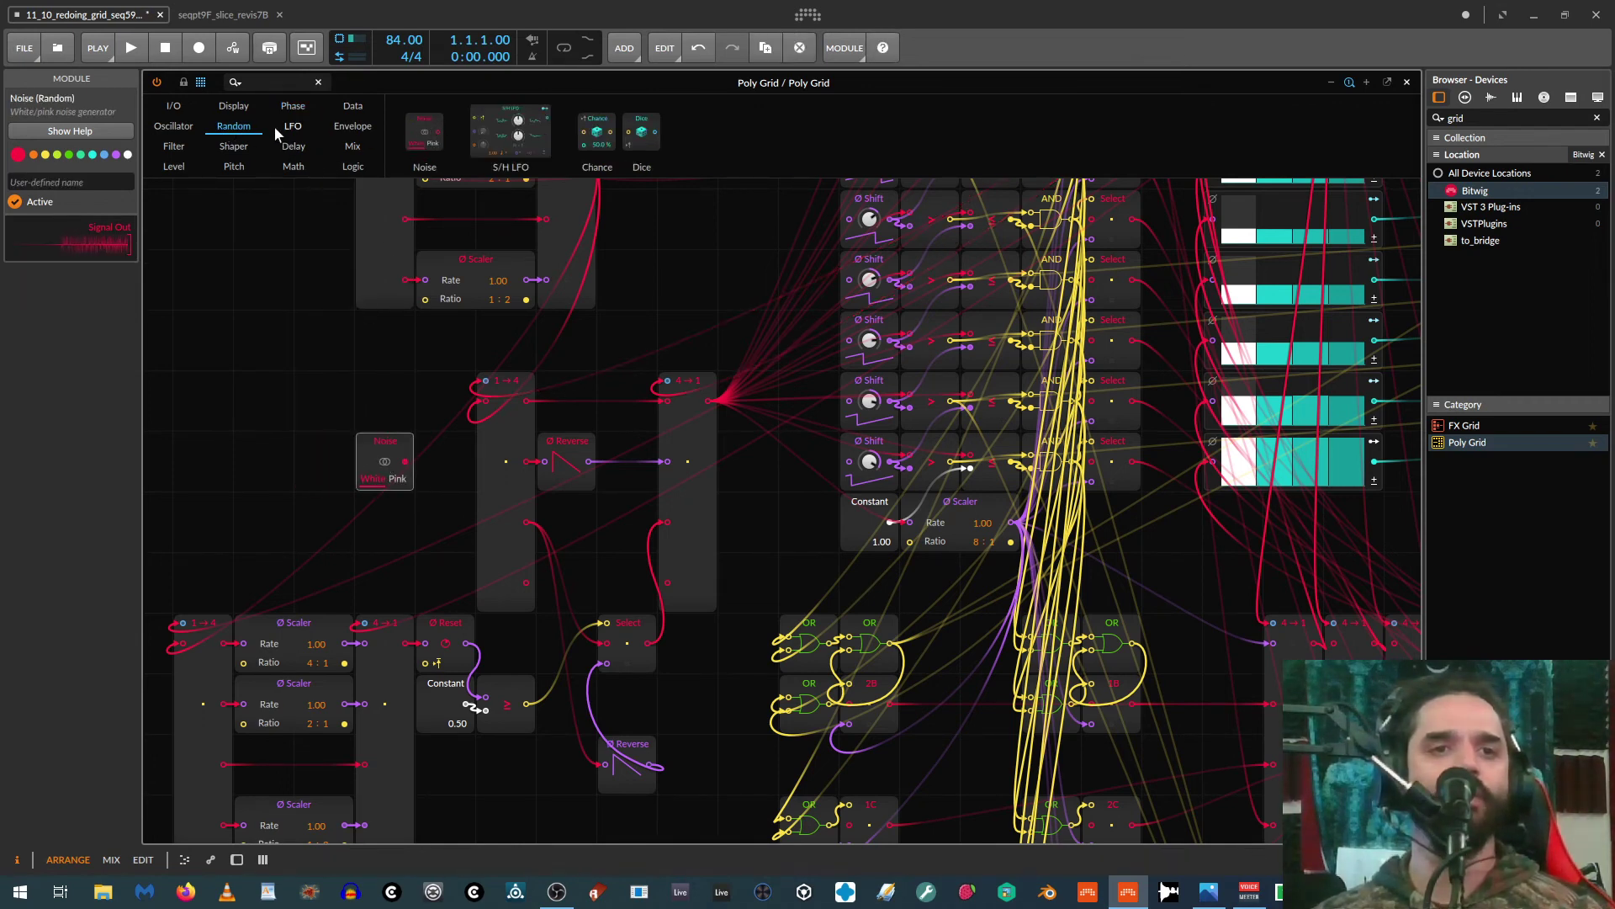
click(259, 85)
text(s)
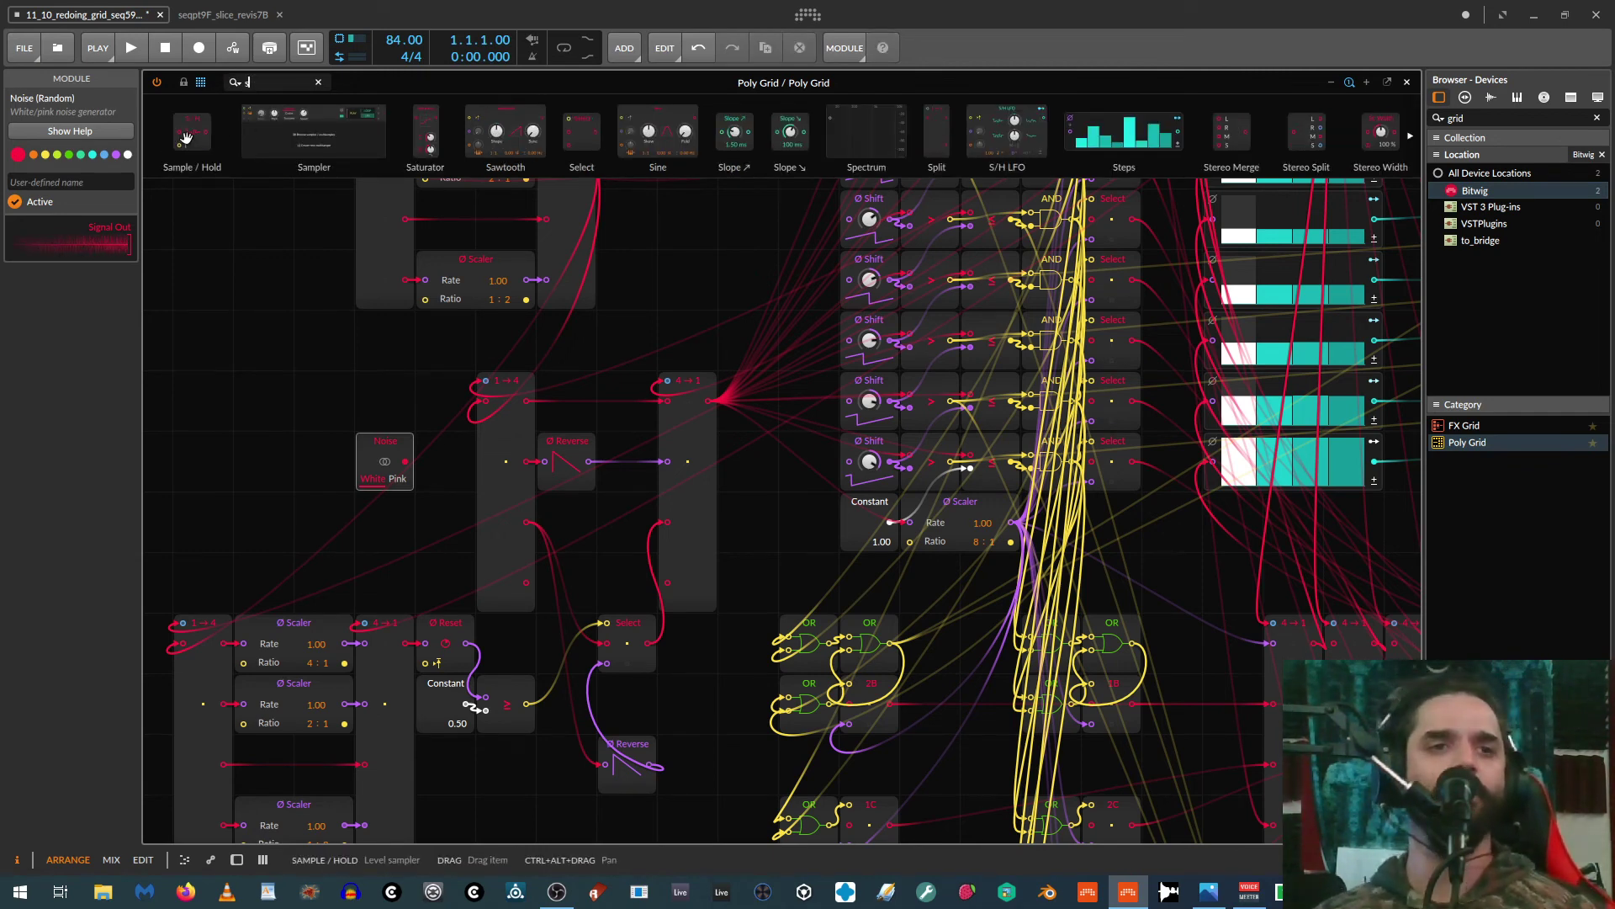
drag(192, 130, 425, 461)
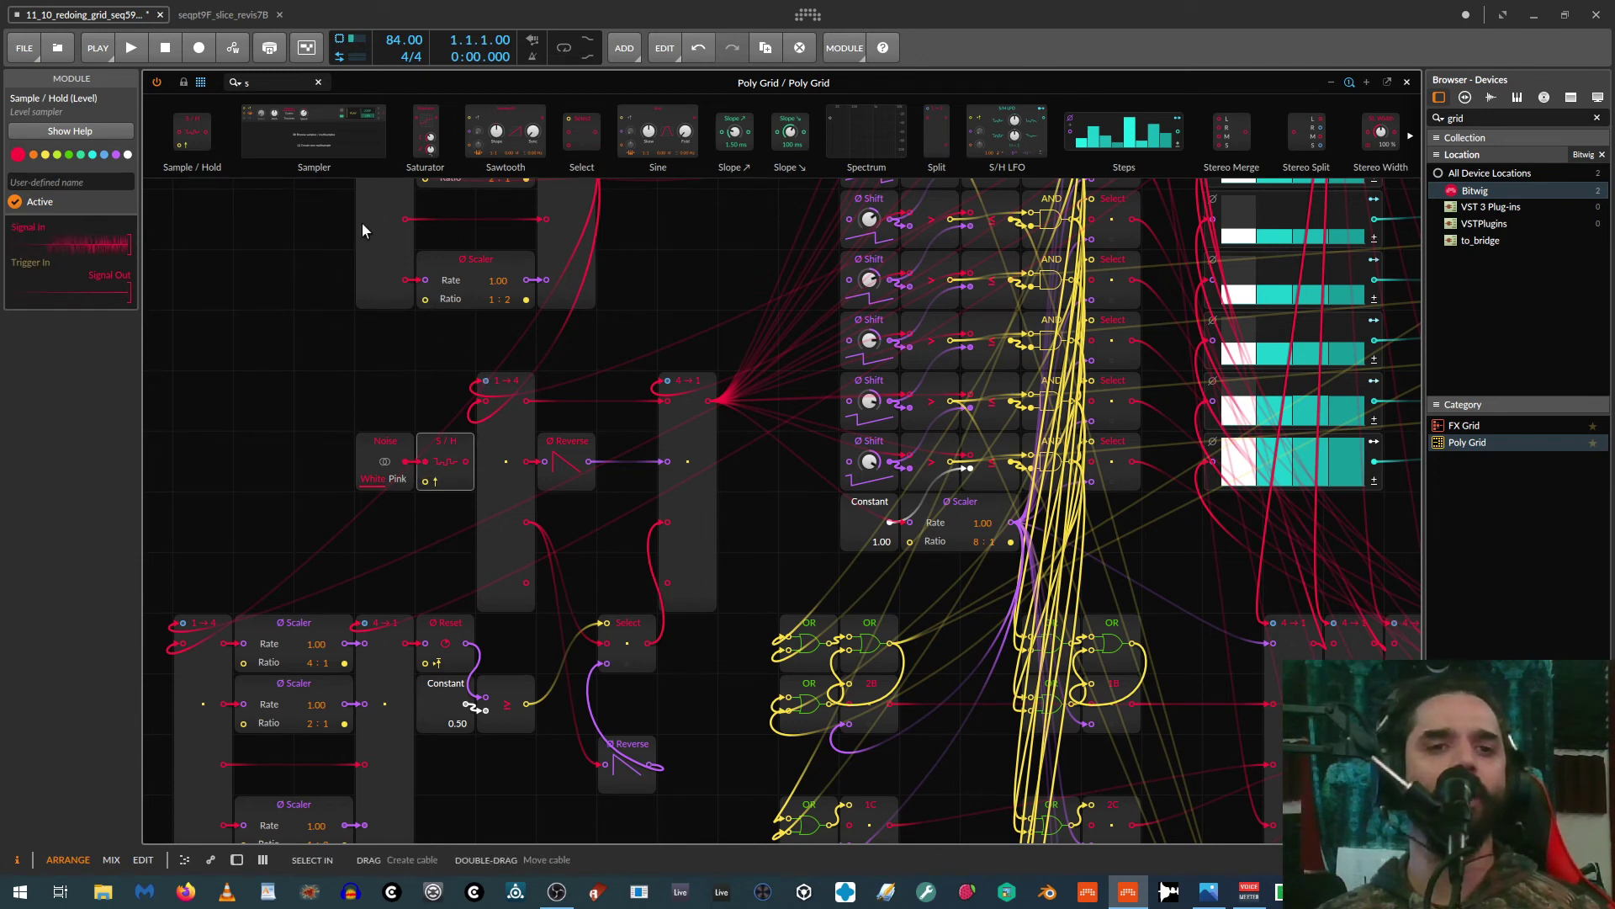
Step: Add a Triggers module below the Sample / Hold, disable its device phase and feed it from the direction Split's fourth output
click(319, 83)
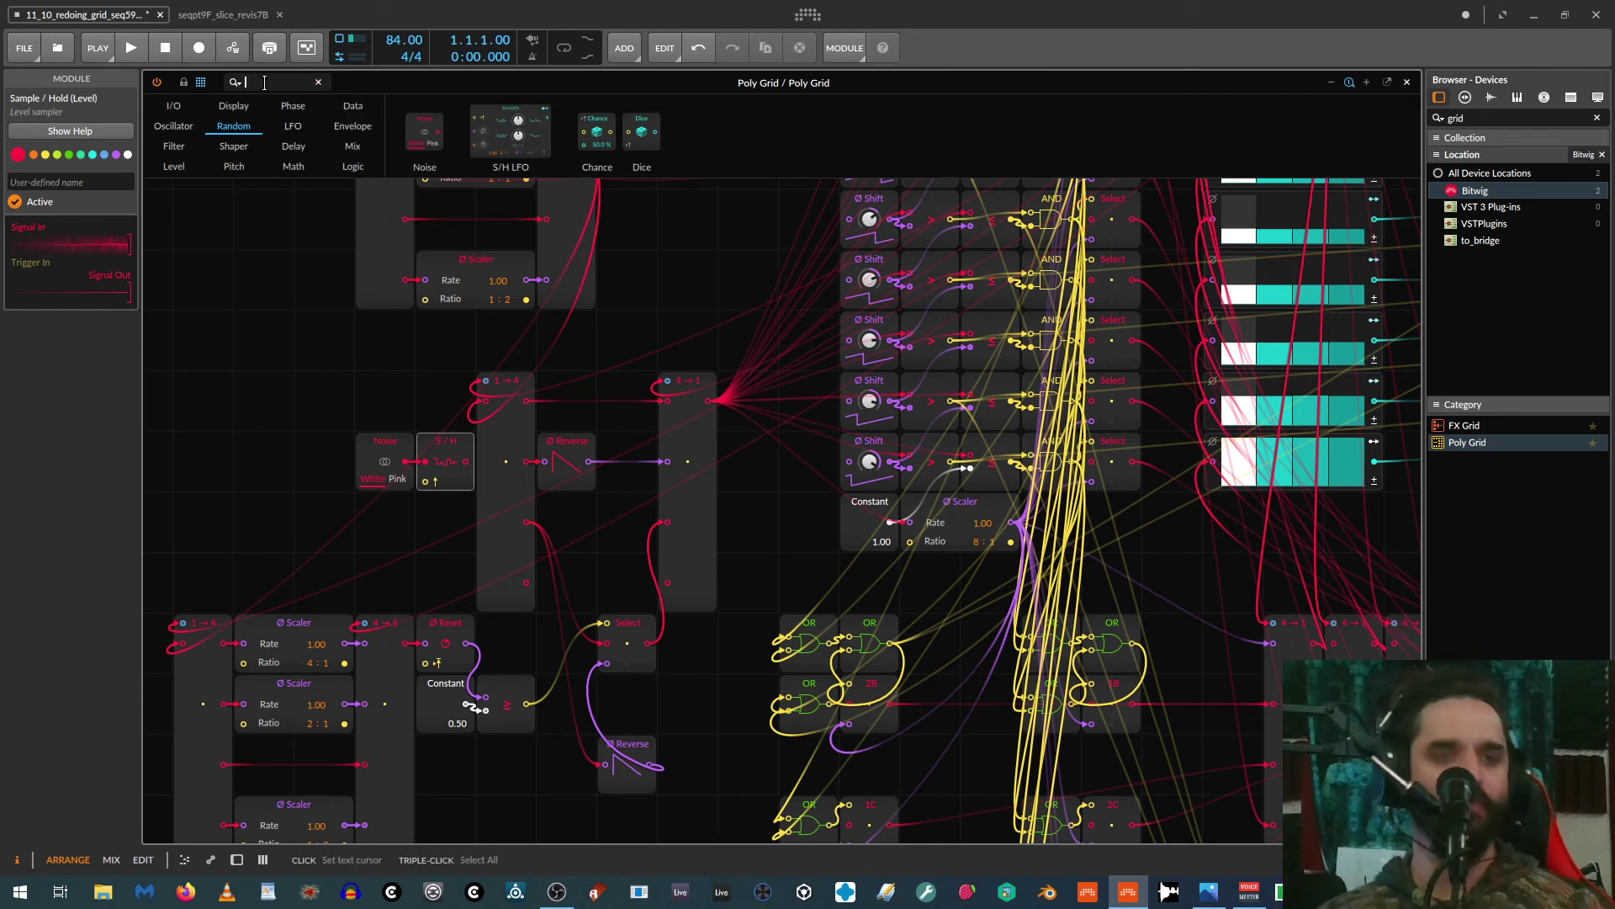
text(trigg)
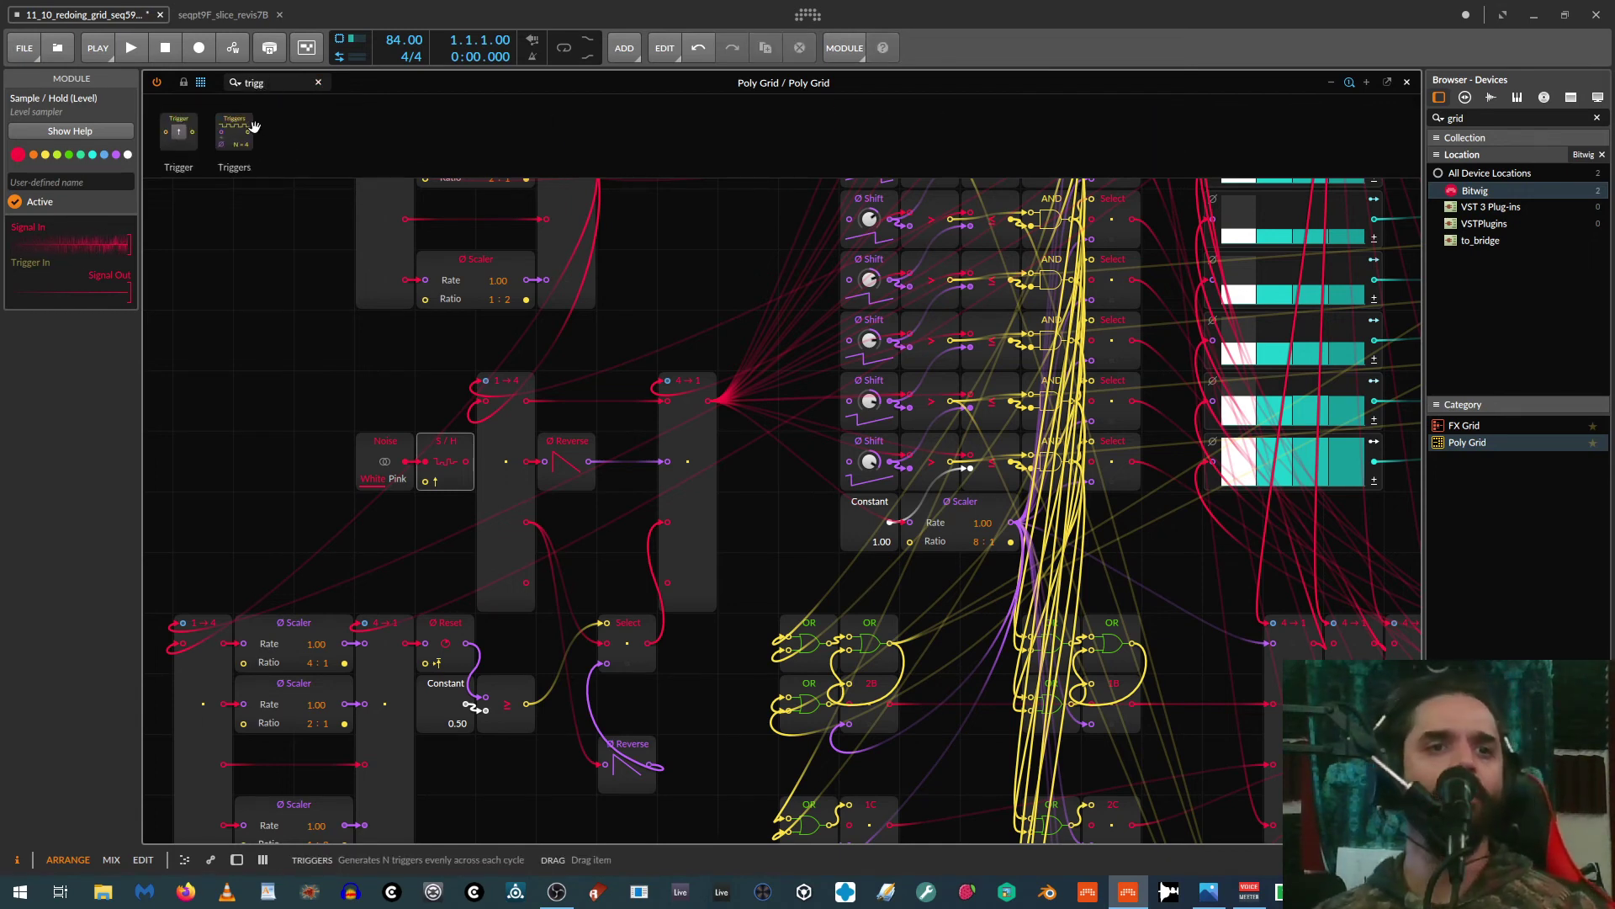
drag(419, 539, 422, 544)
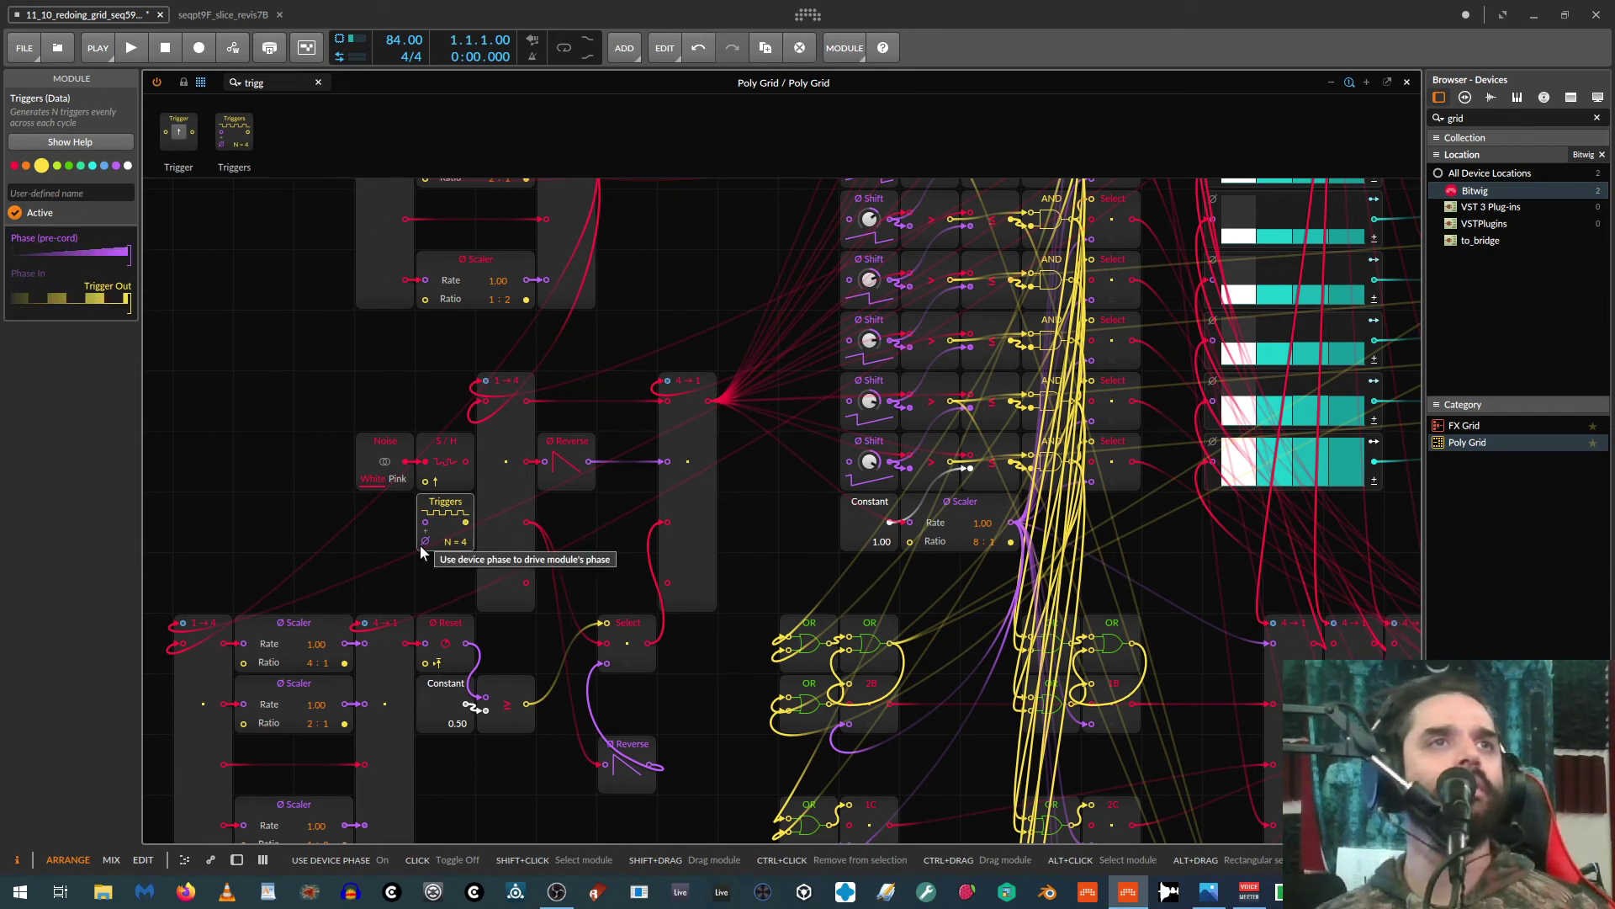
click(421, 547)
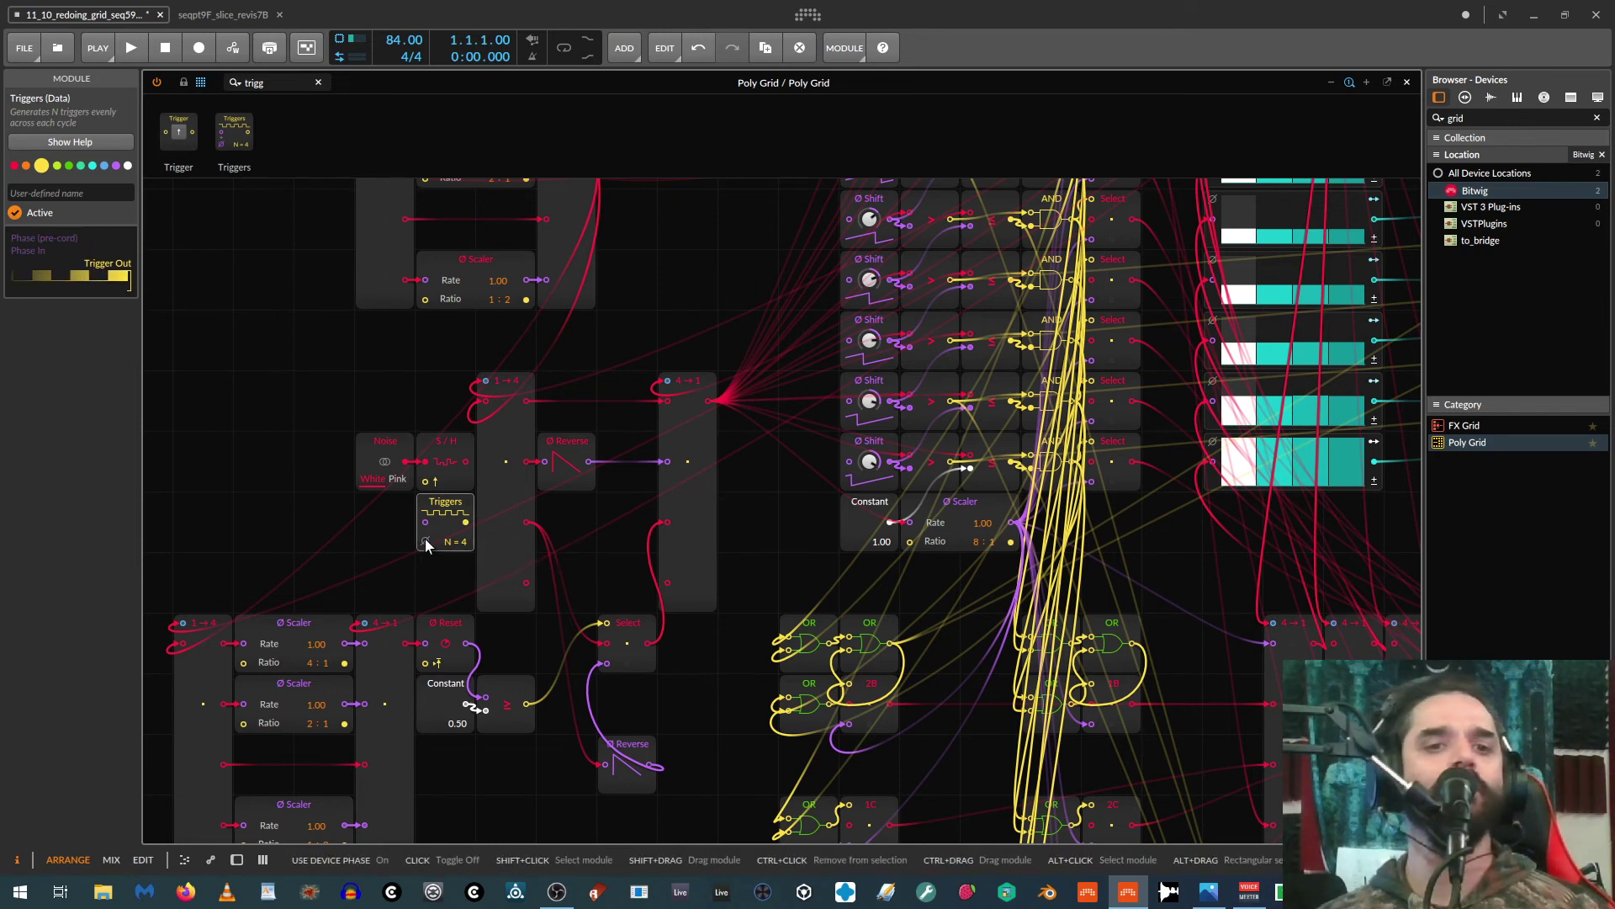
click(516, 583)
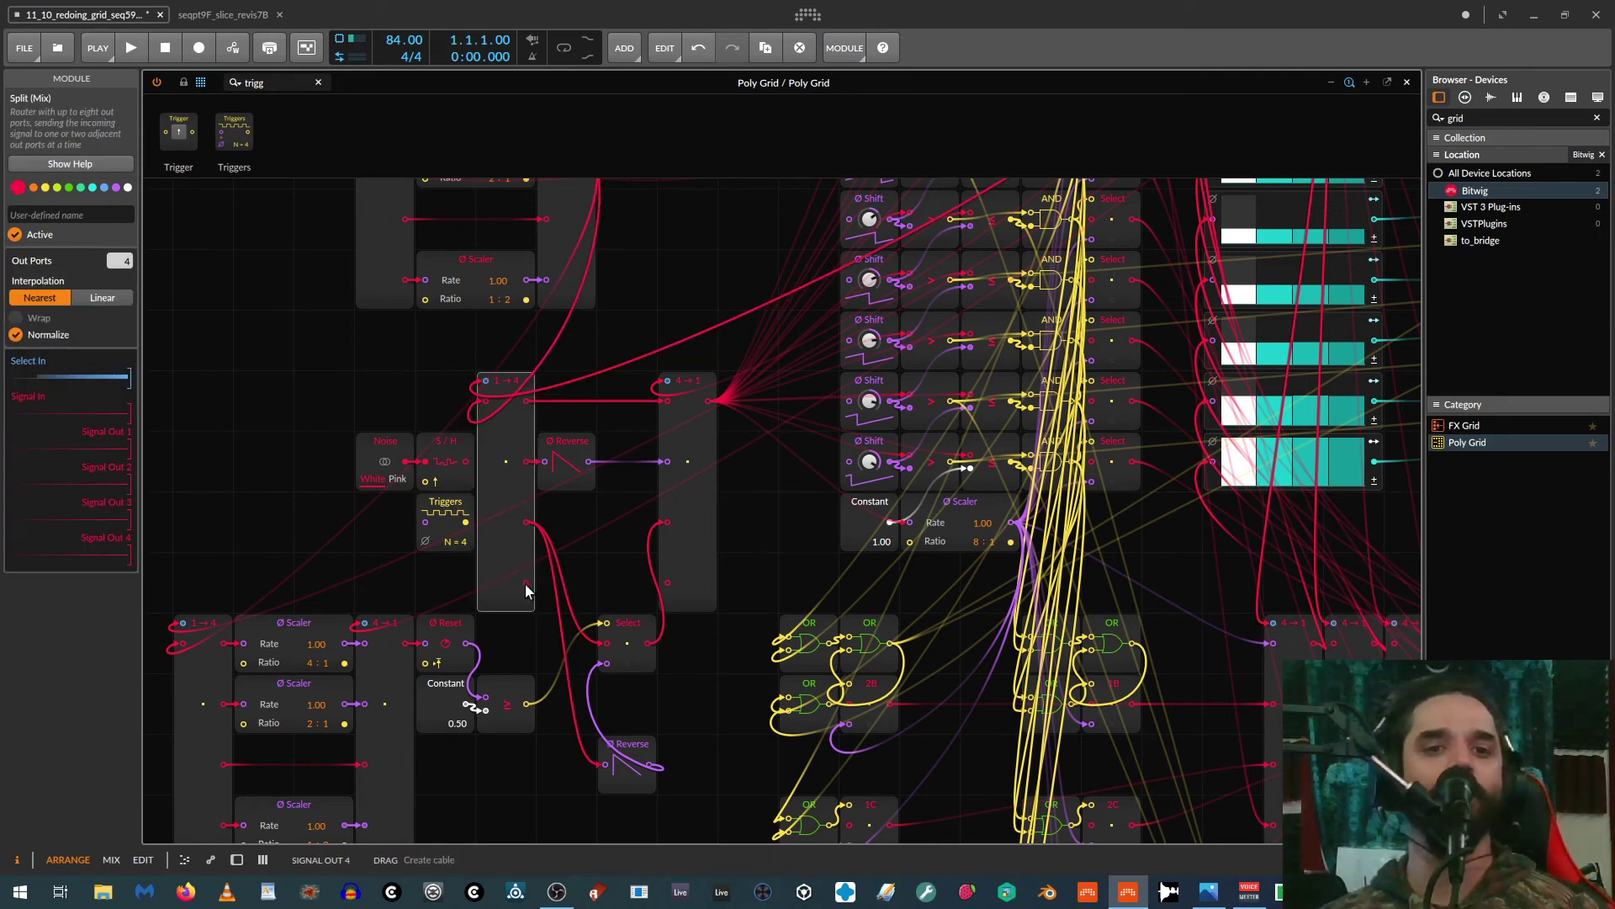
drag(439, 527, 425, 523)
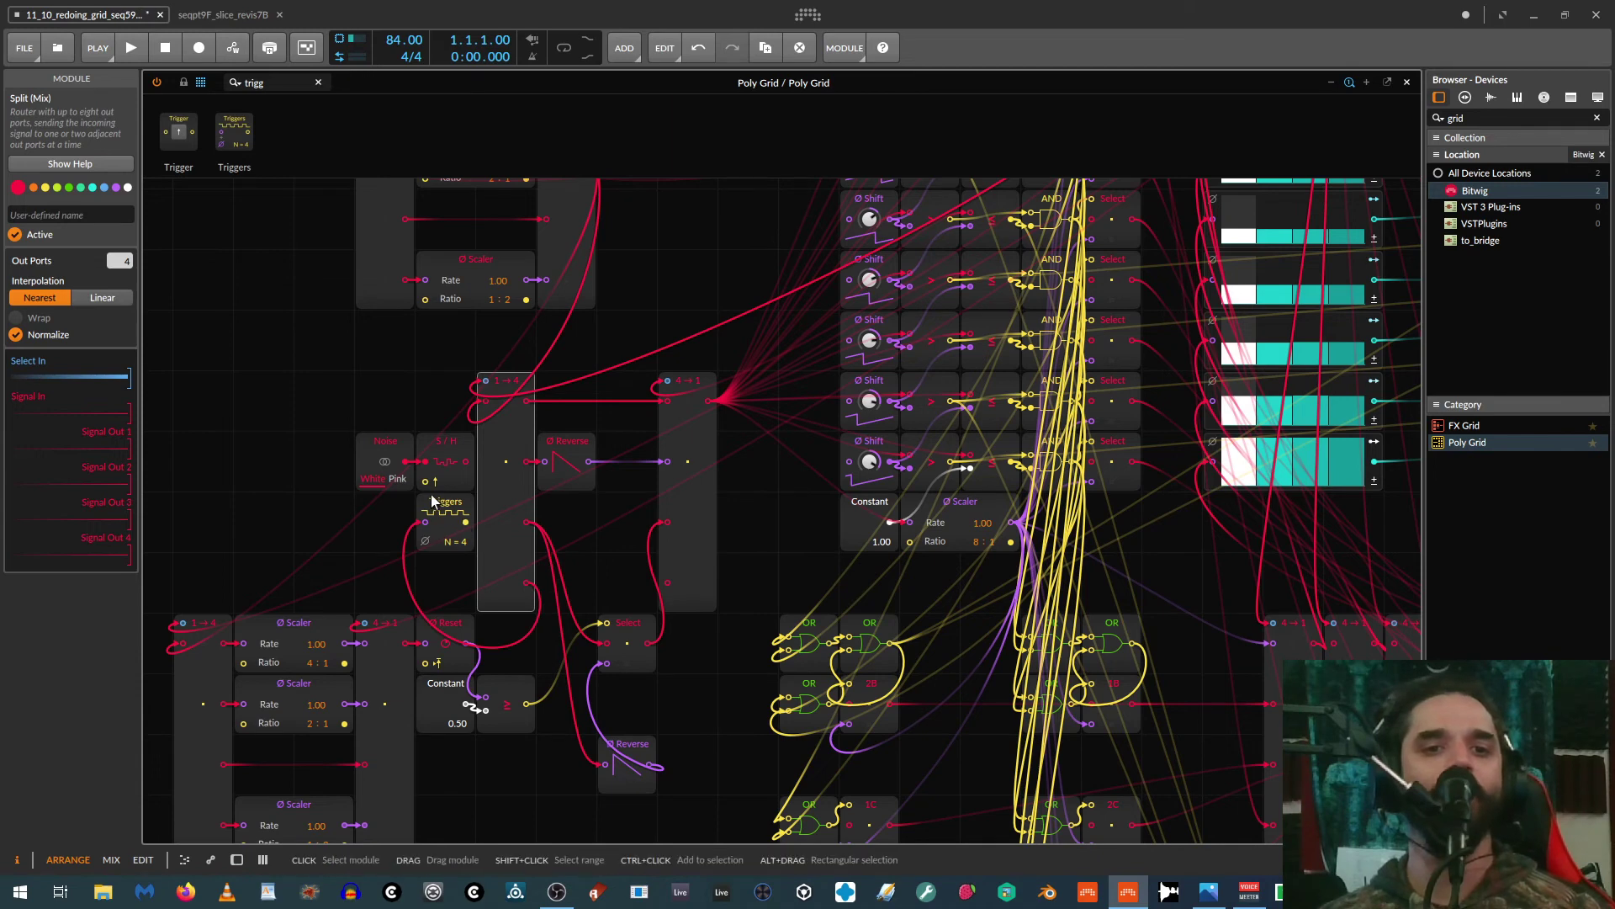
Step: Route Triggers, set to 32 steps, through the Sample / Hold into the Merge's fourth input, placing both modules between Split and Merge
click(440, 486)
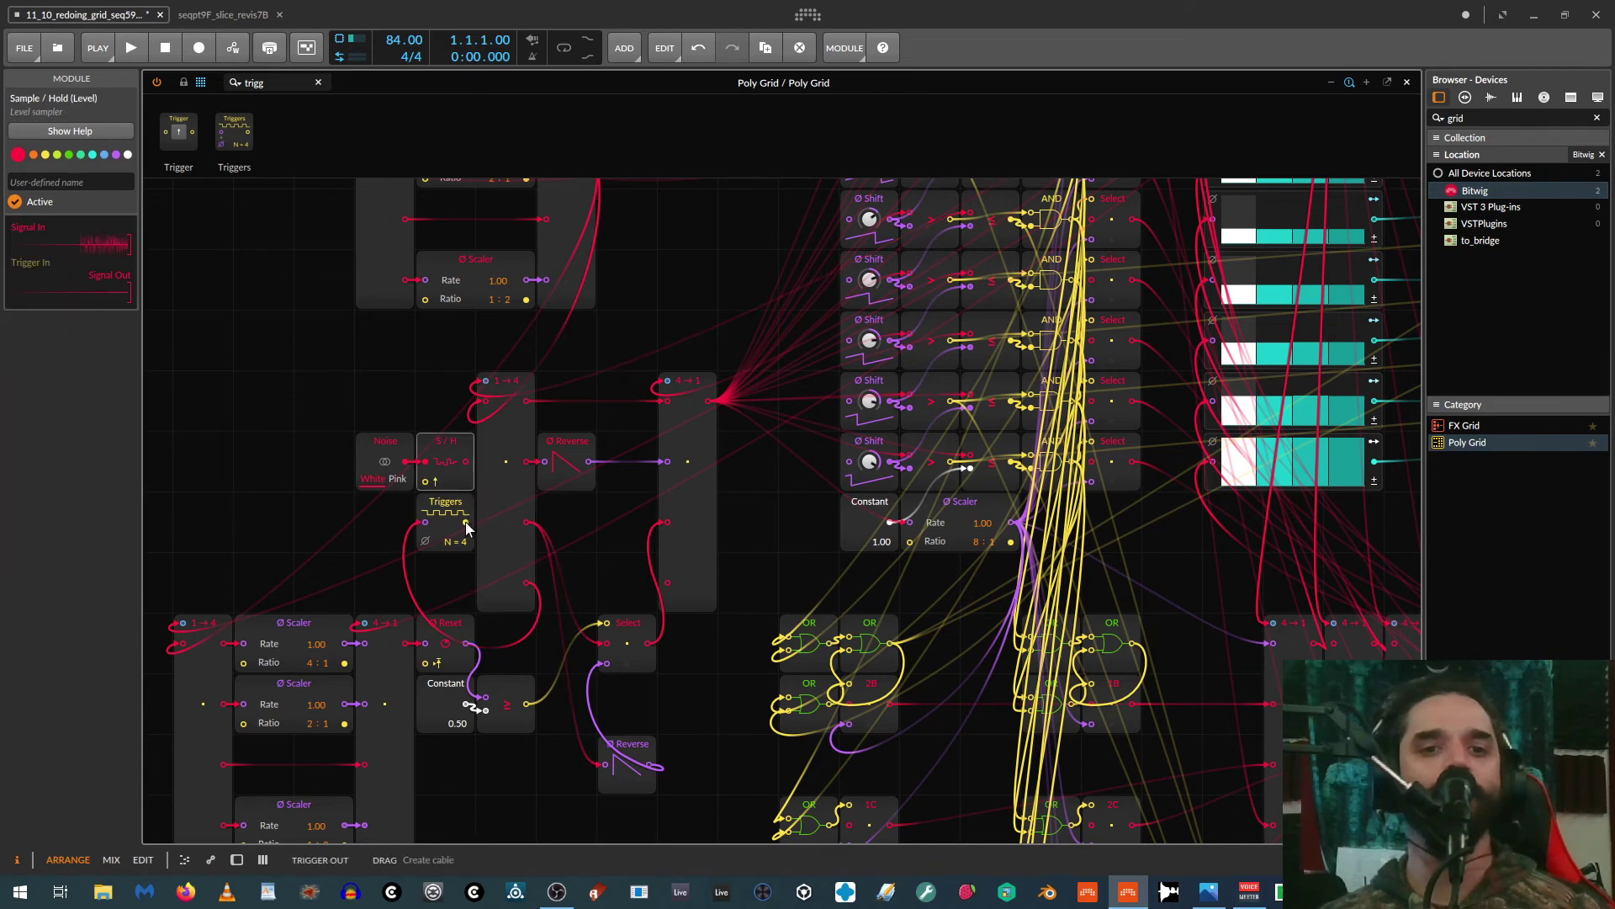
drag(465, 522, 667, 584)
drag(443, 444, 621, 566)
drag(463, 503, 584, 572)
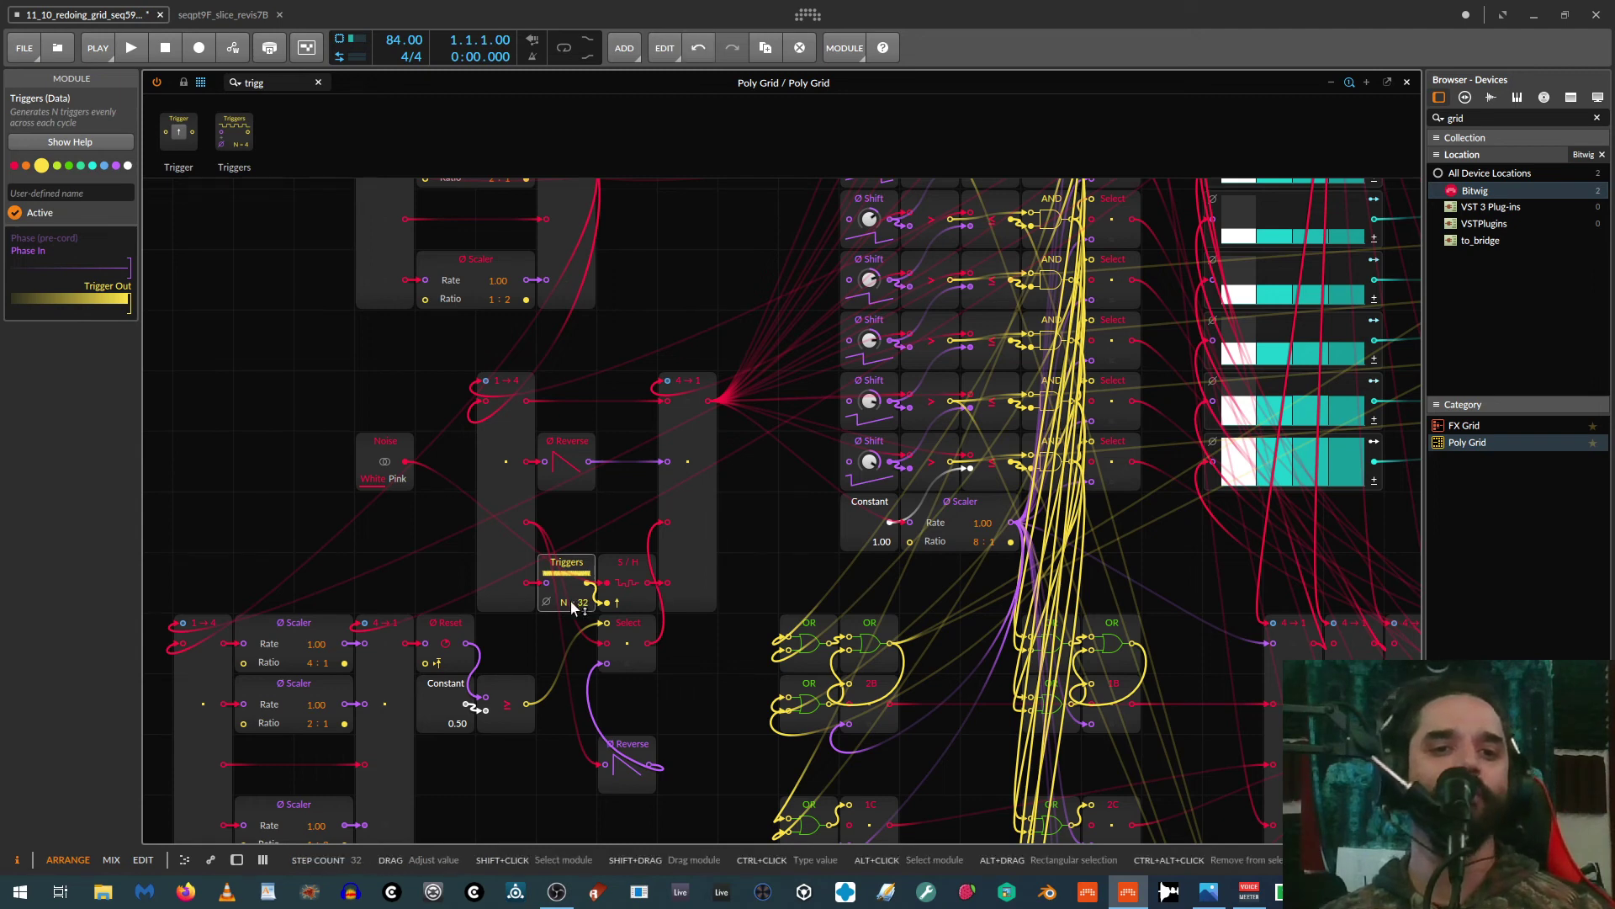
Step: Gather the Noise, lower Reverse, 0.50 Constant, comparator and Select modules into the space between the direction Split and Merge
drag(374, 464, 616, 525)
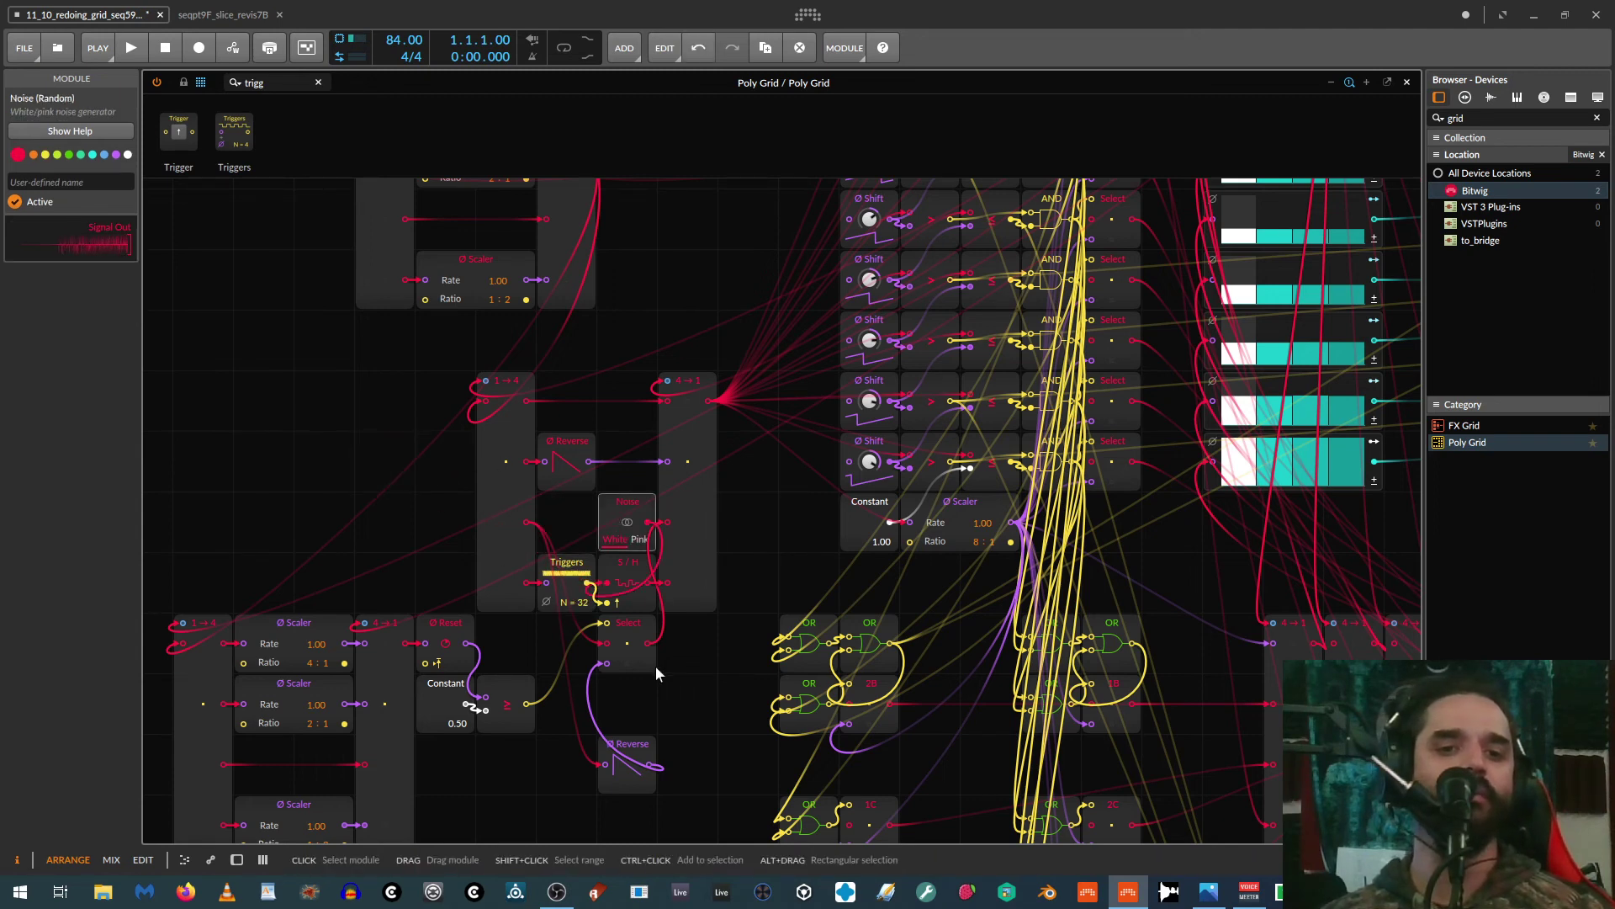
drag(629, 746, 567, 383)
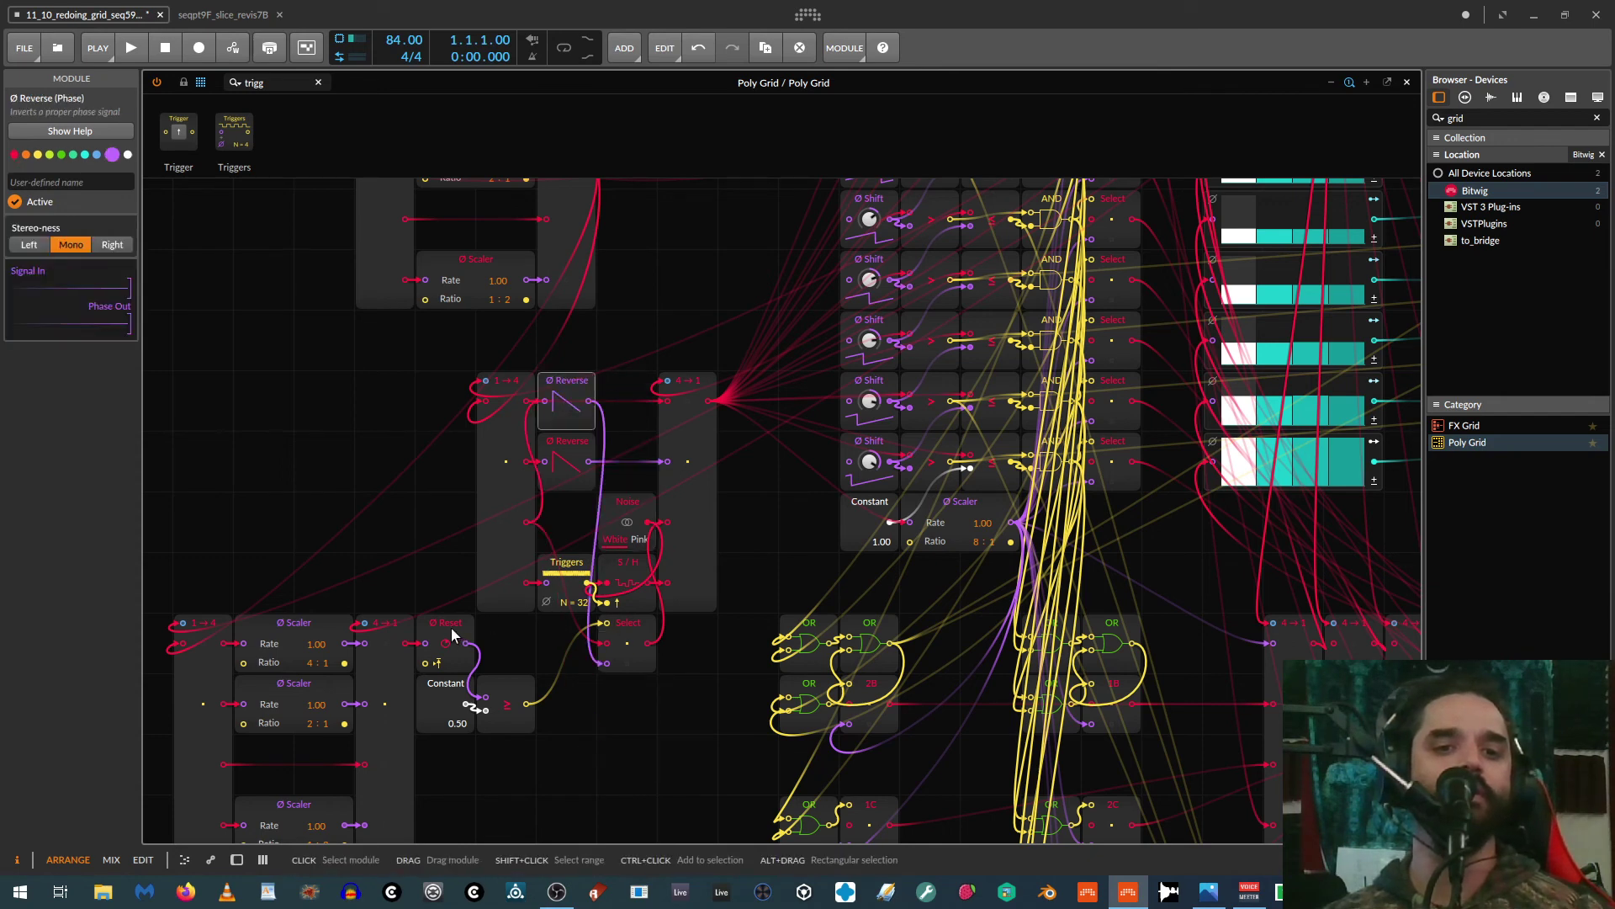
drag(446, 682, 628, 380)
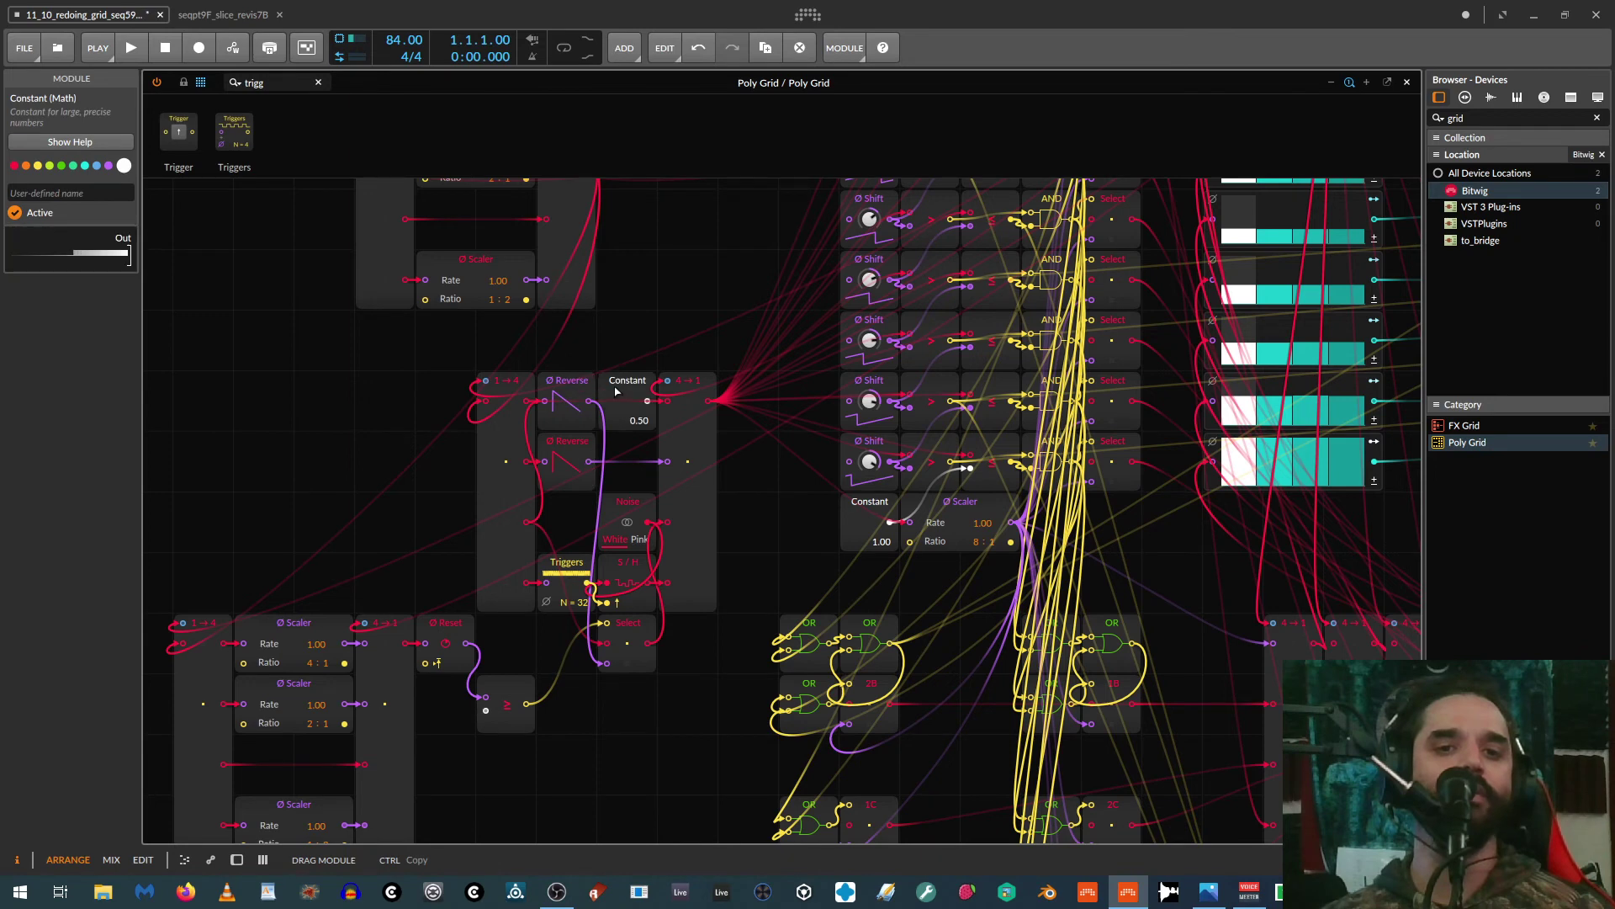
drag(505, 685, 626, 443)
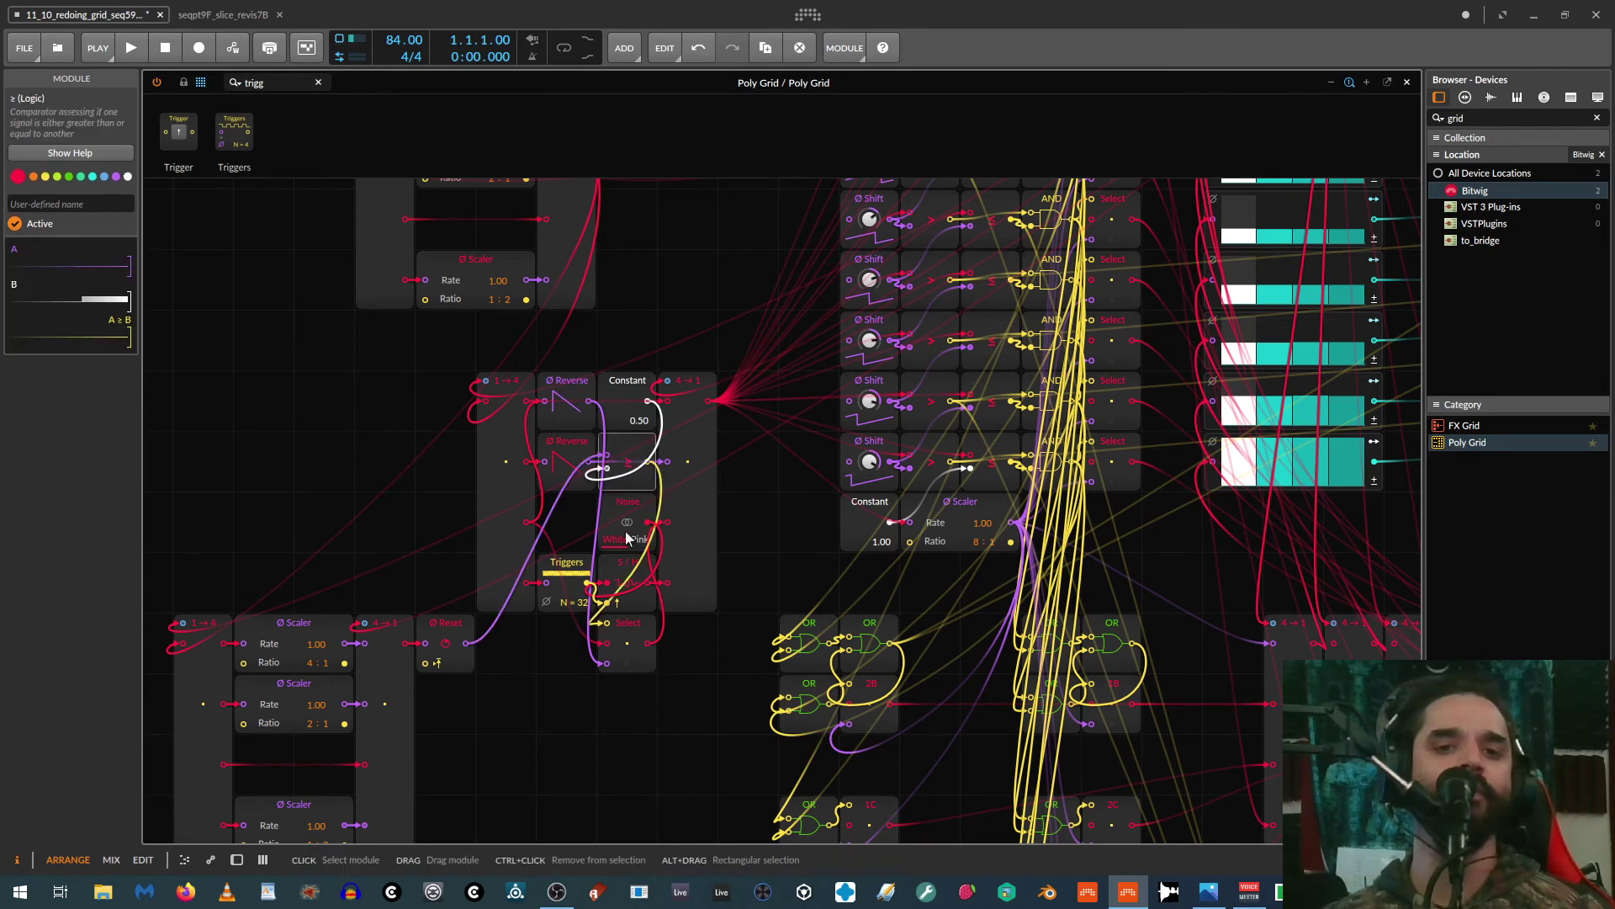
drag(628, 636, 566, 515)
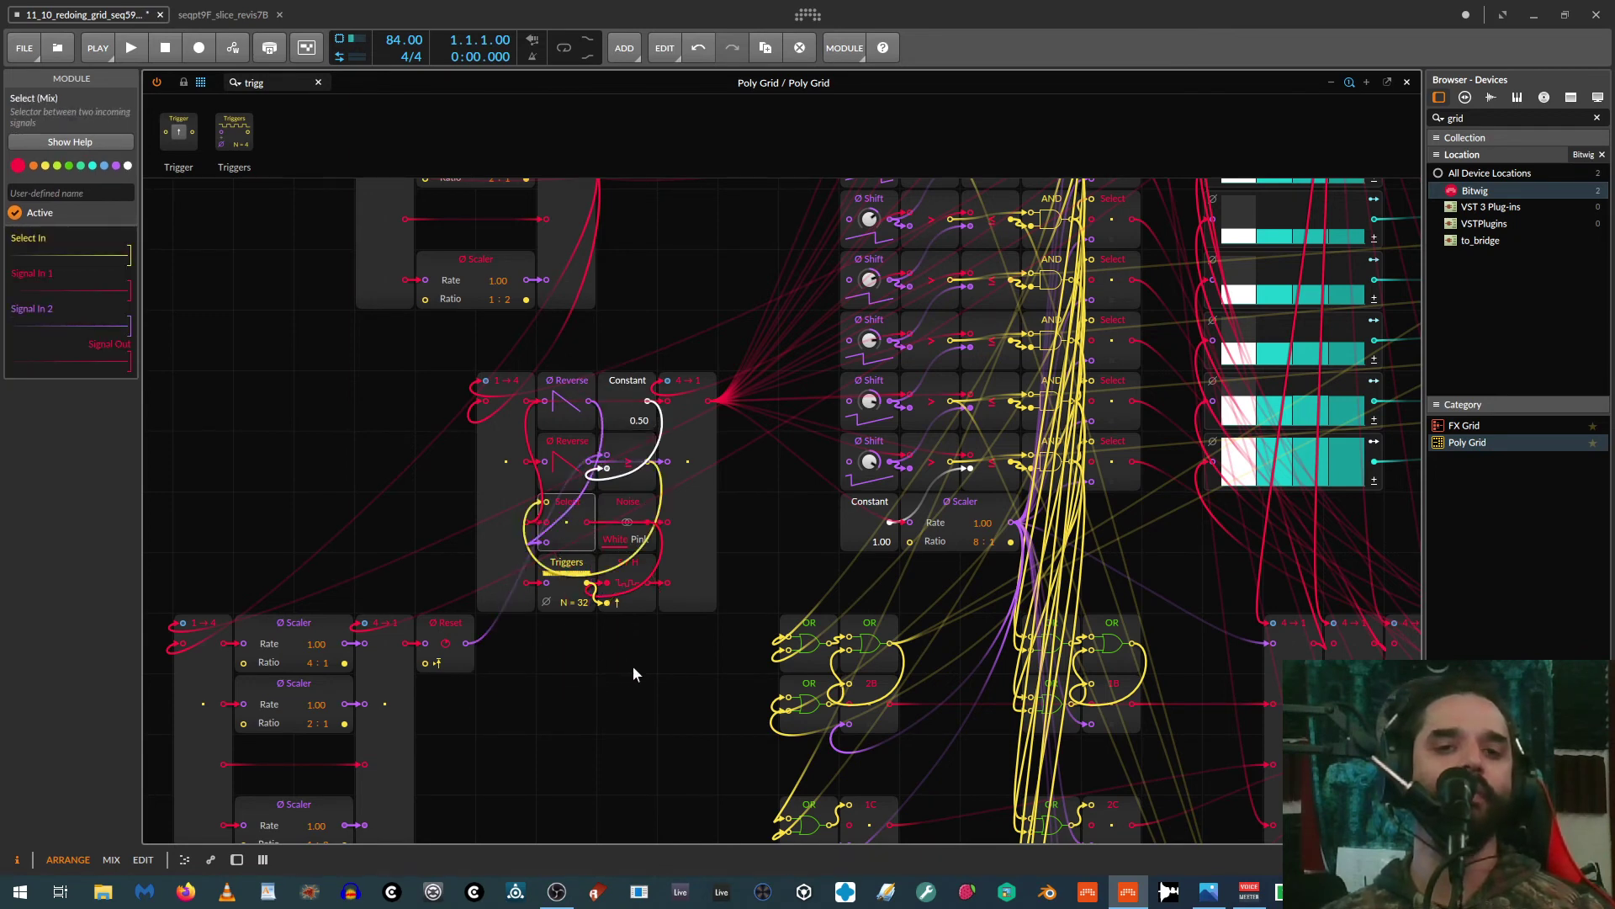
Step: Set the Dir knob to 100 % and the length knob to 70.5 % to try the random direction
drag(654, 672, 687, 726)
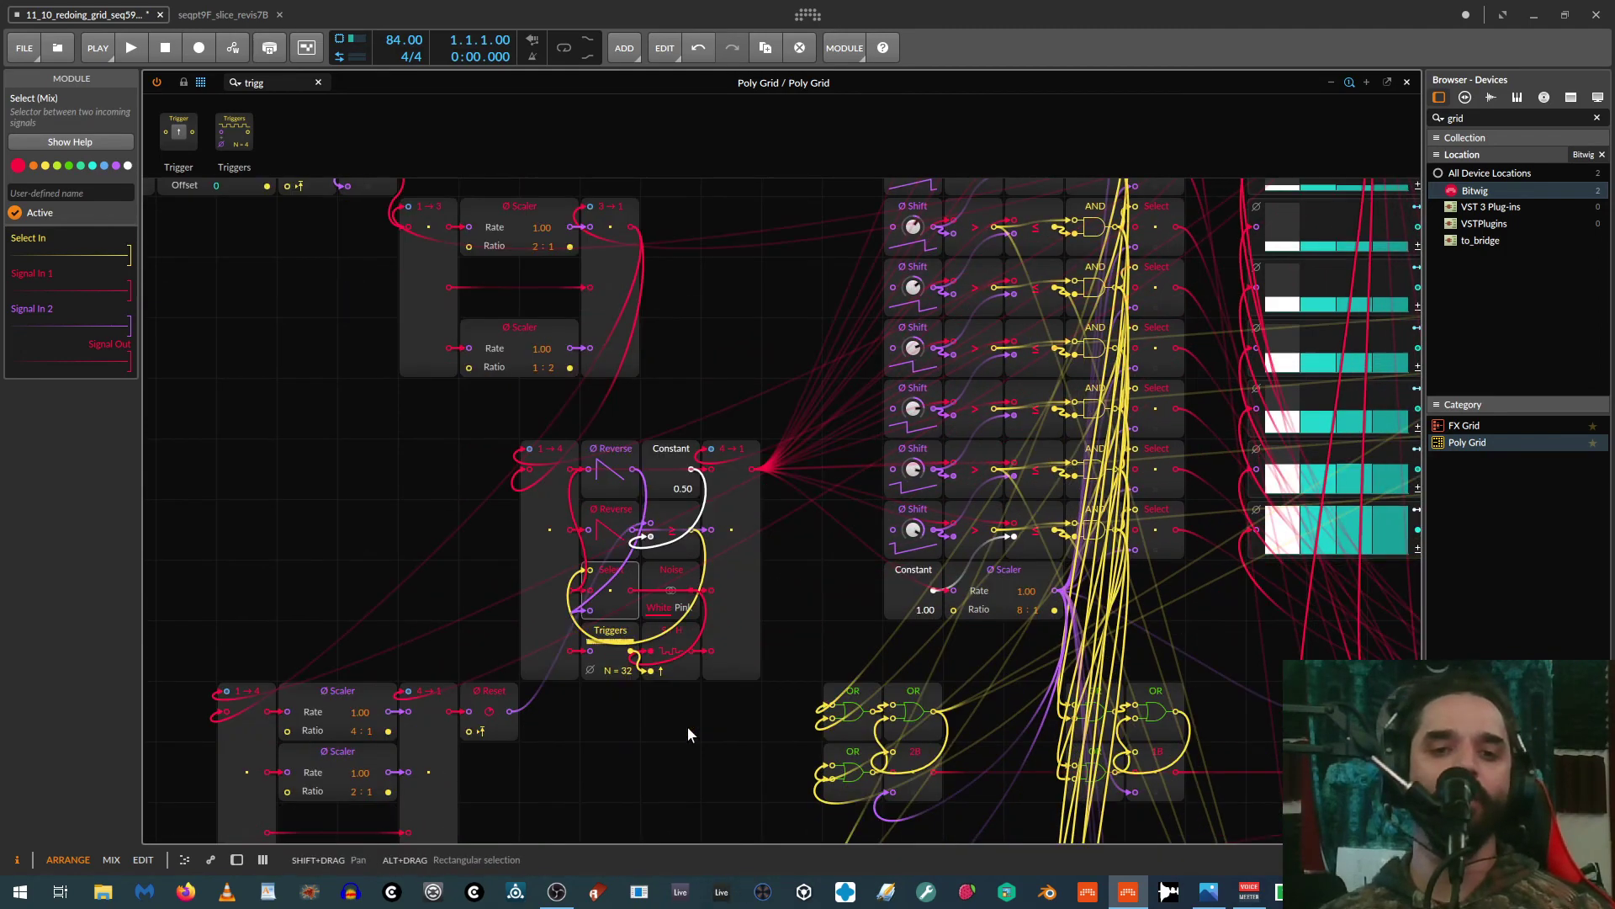
drag(790, 655, 194, 791)
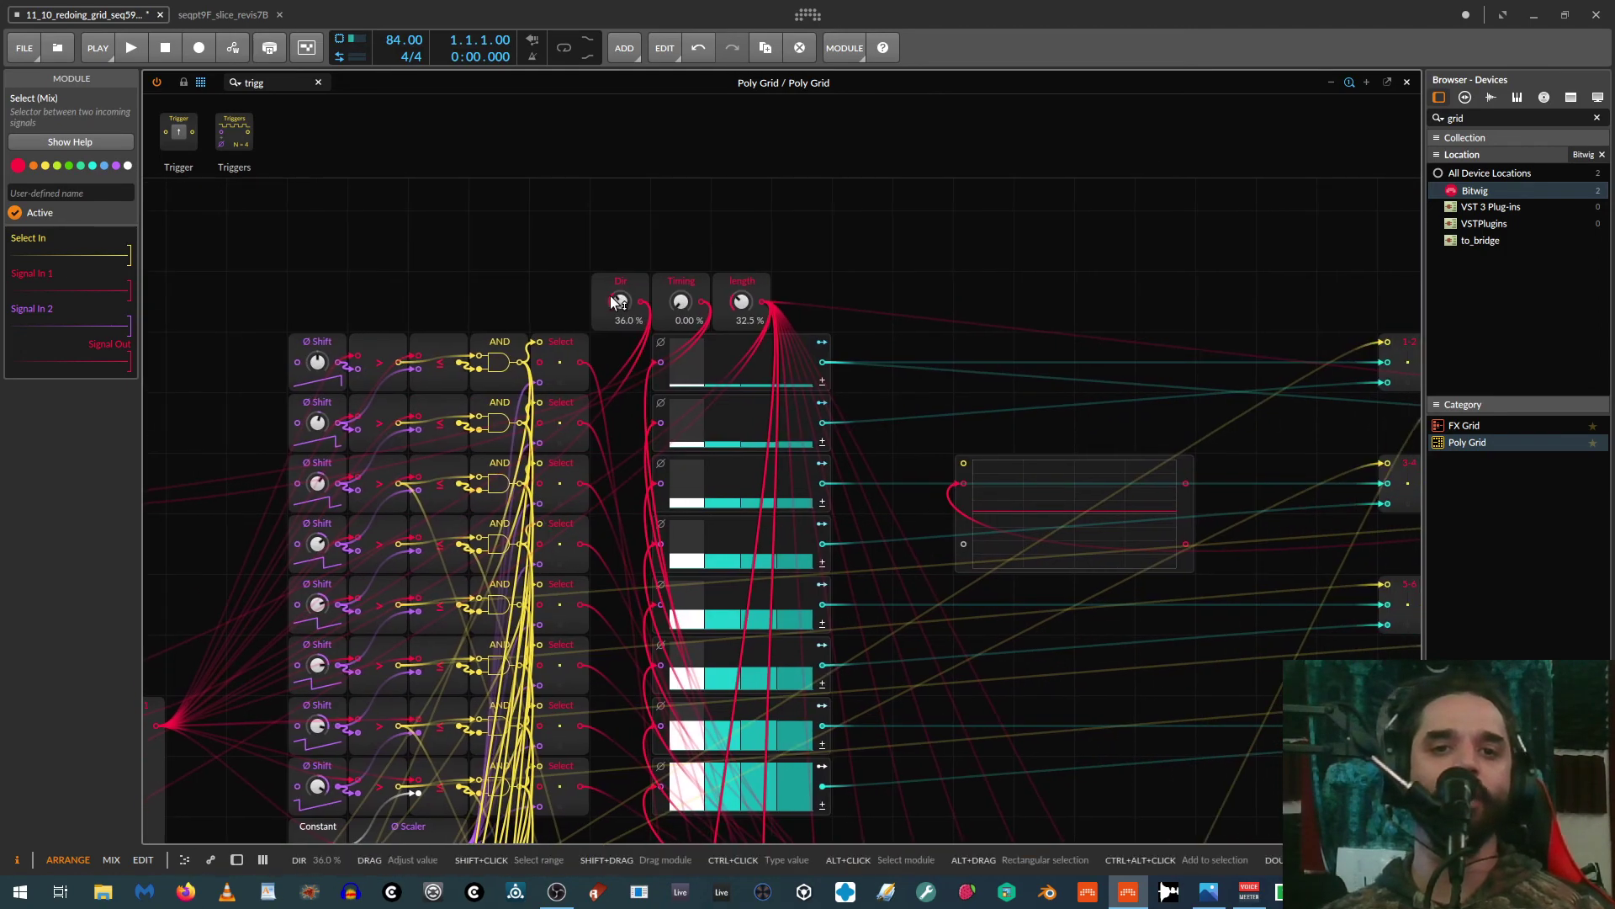
drag(621, 302, 621, 215)
drag(742, 303, 743, 252)
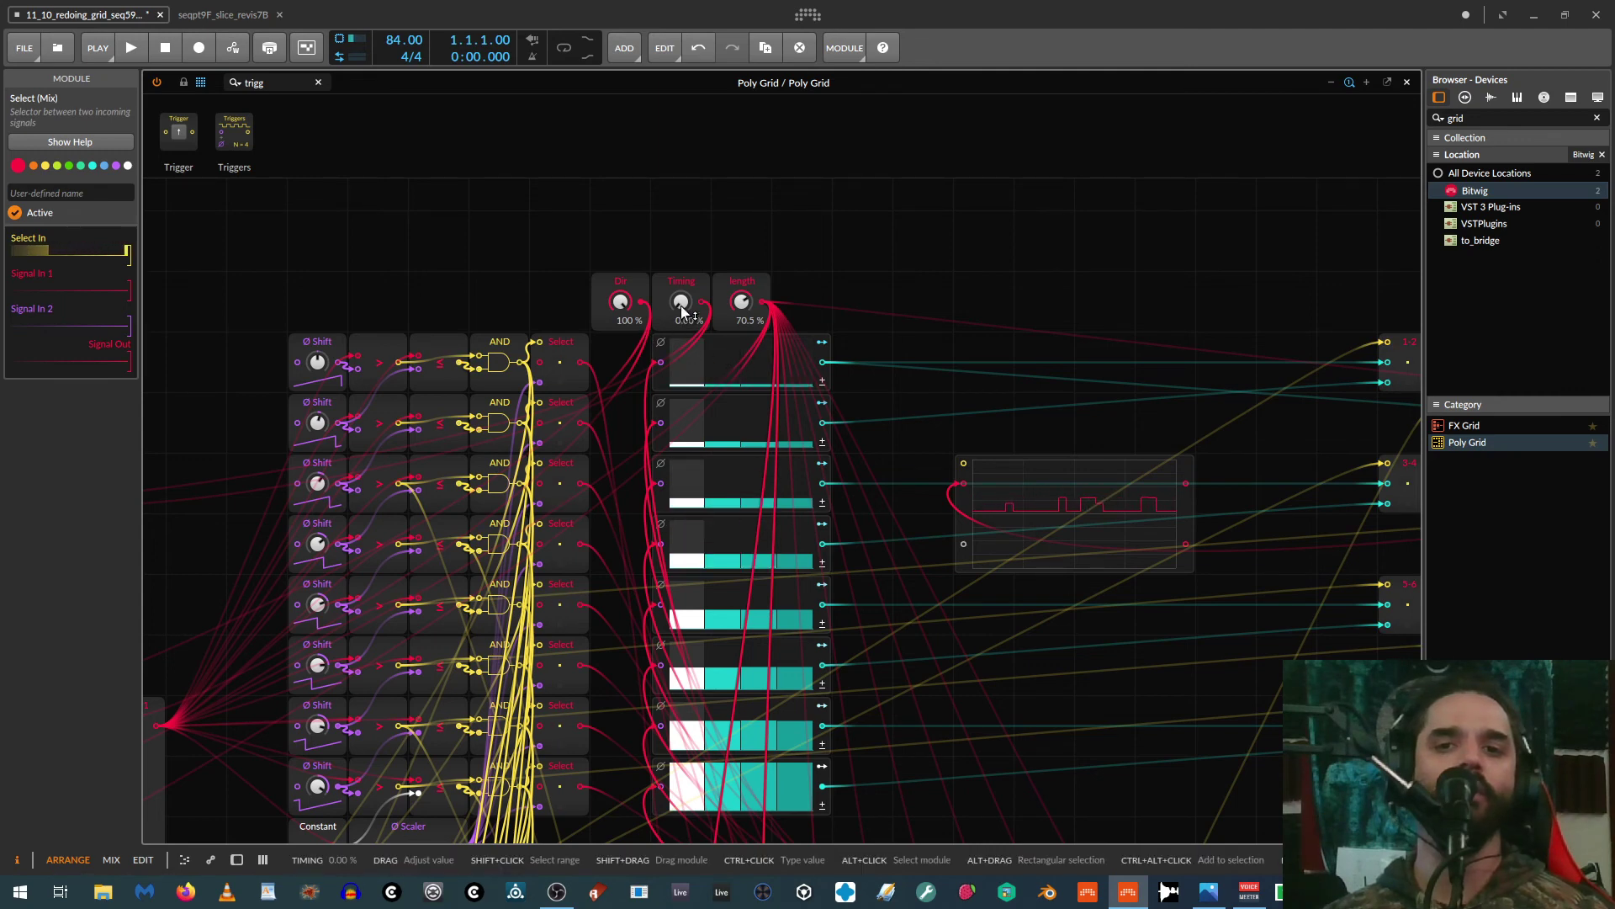
Step: Set the Timing knob to 52.5 %, length to 100 % and Dir to 66.0 %
mouse_move(679, 302)
mouse_down()
mouse_move(680, 278)
mouse_move(669, 320)
mouse_up()
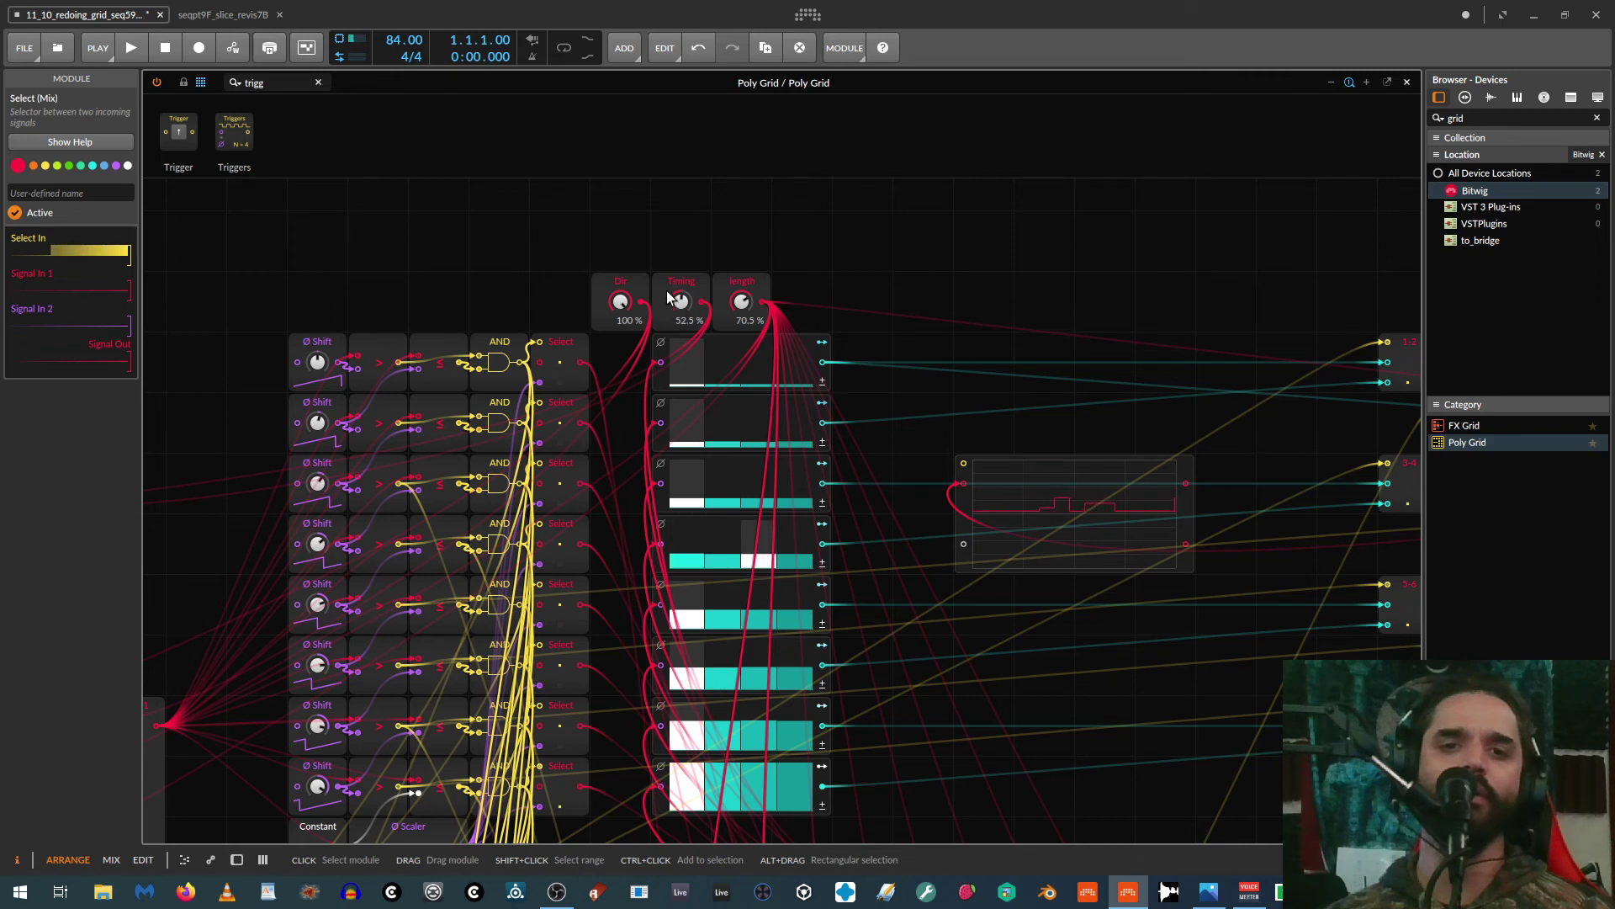
drag(741, 302, 741, 260)
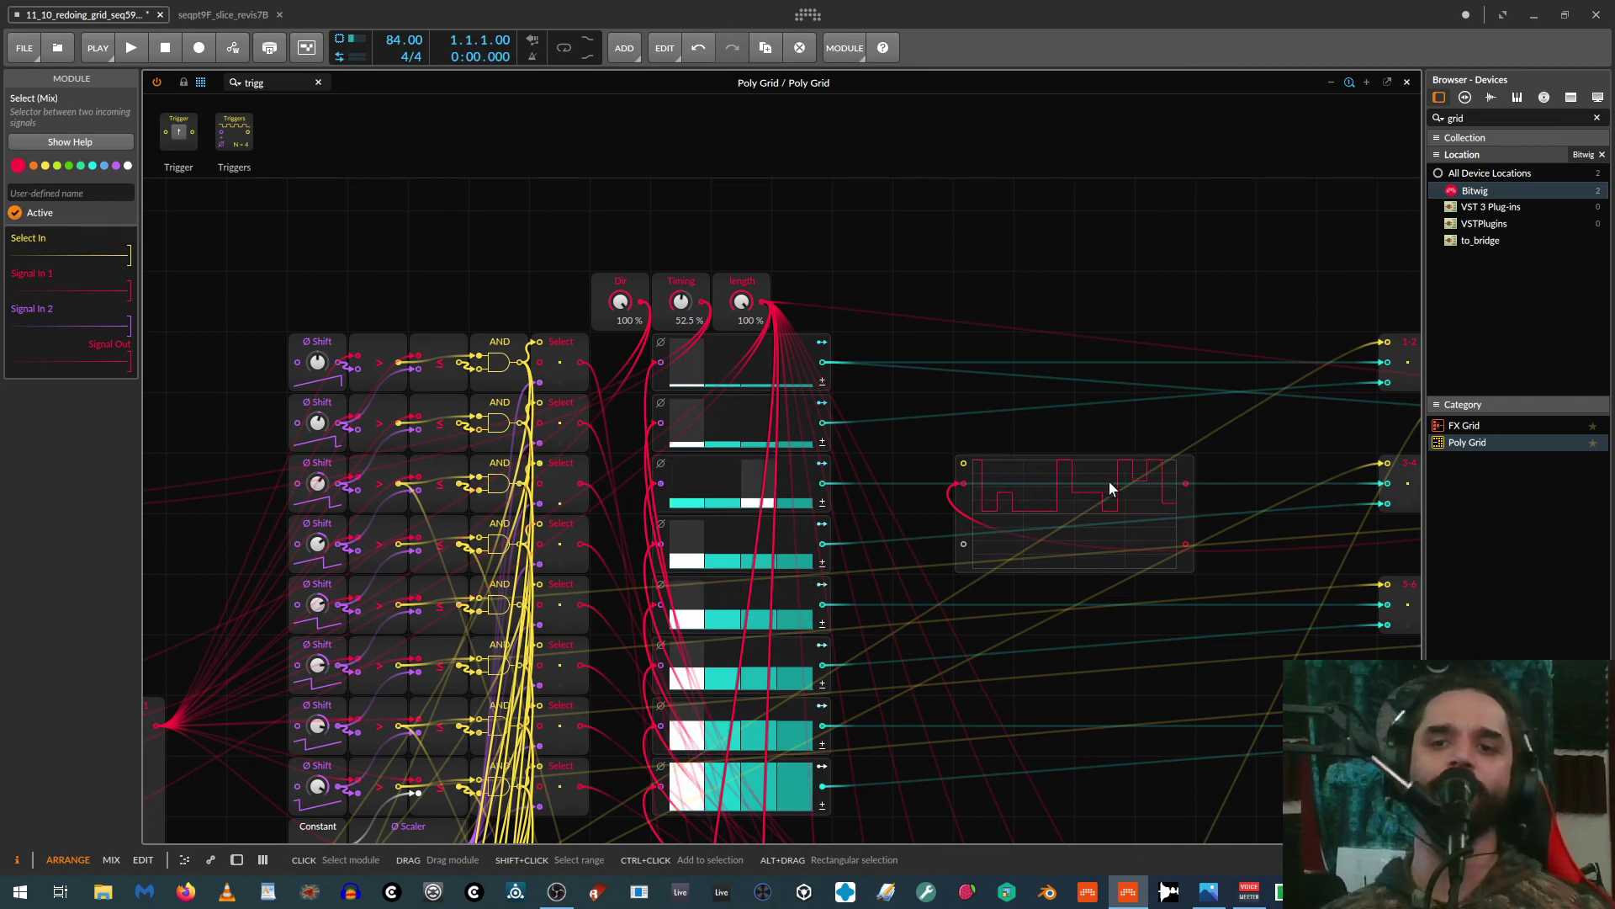
drag(620, 301, 620, 330)
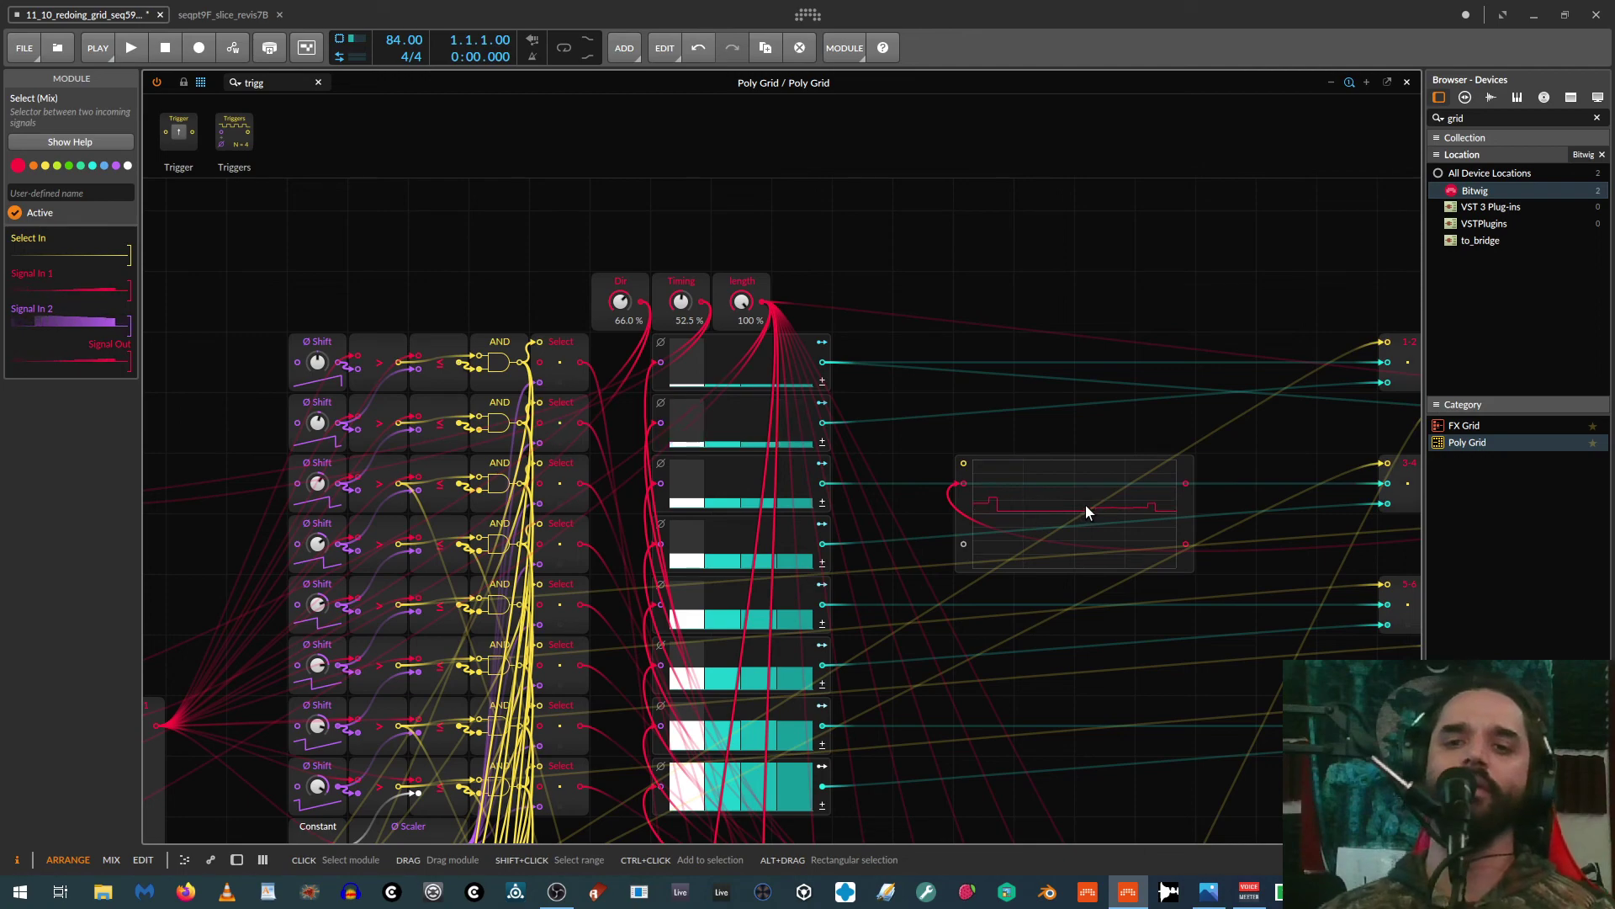
Step: Move the Transport group leftward, leaving a gap before the timing Split, Scaler and Merge block
scroll(918, 545, down, 1)
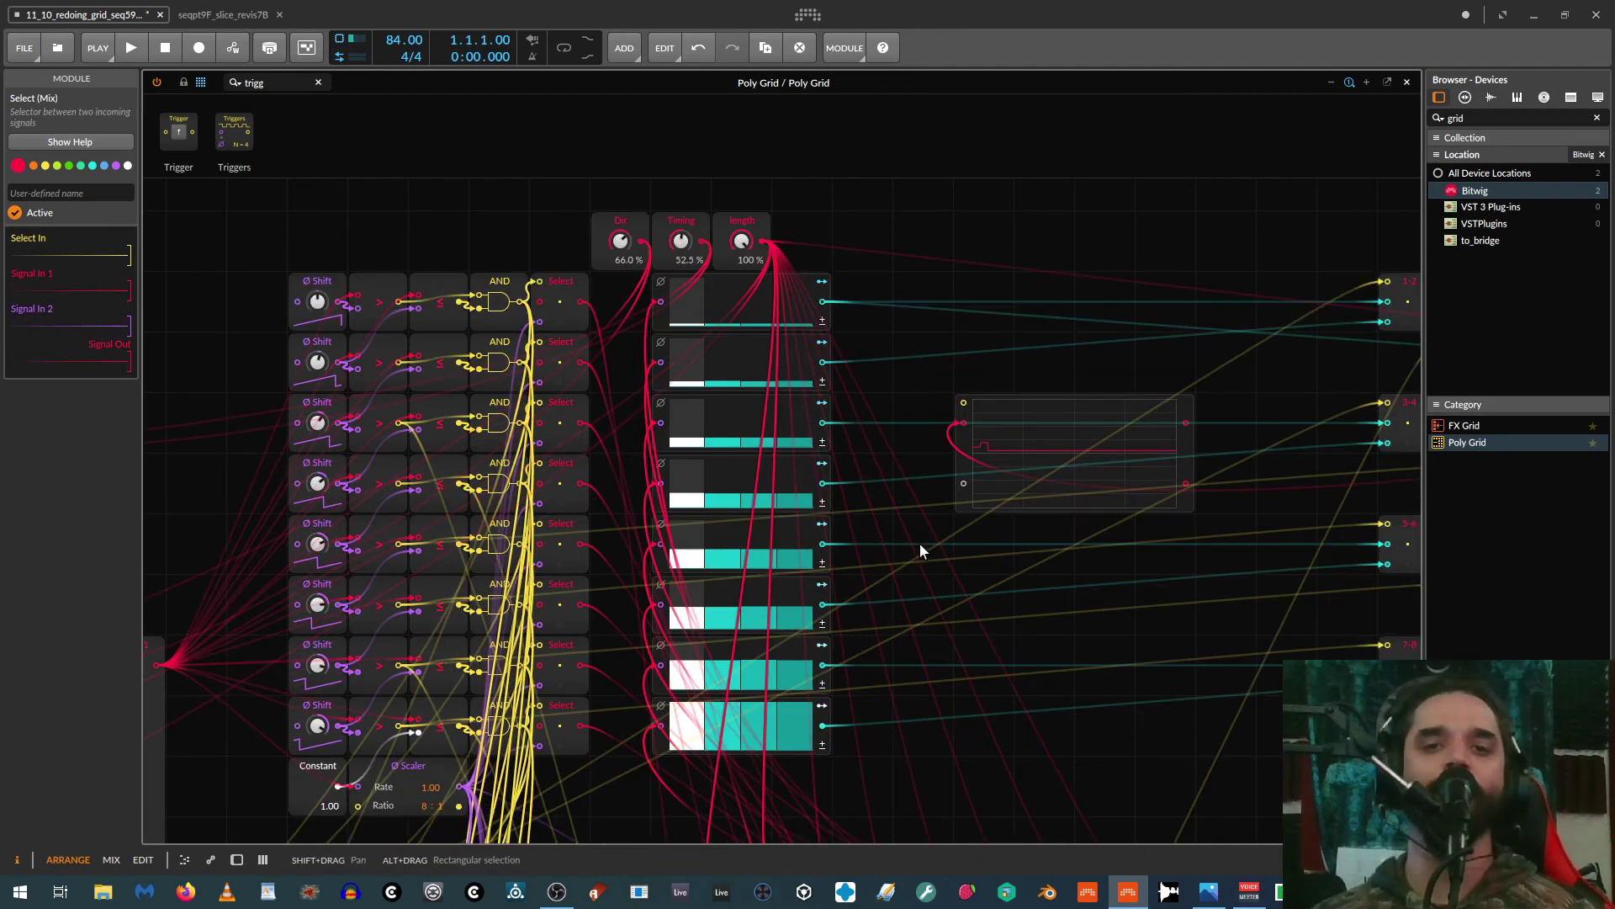
scroll(984, 555, down, 2)
scroll(976, 553, down, 3)
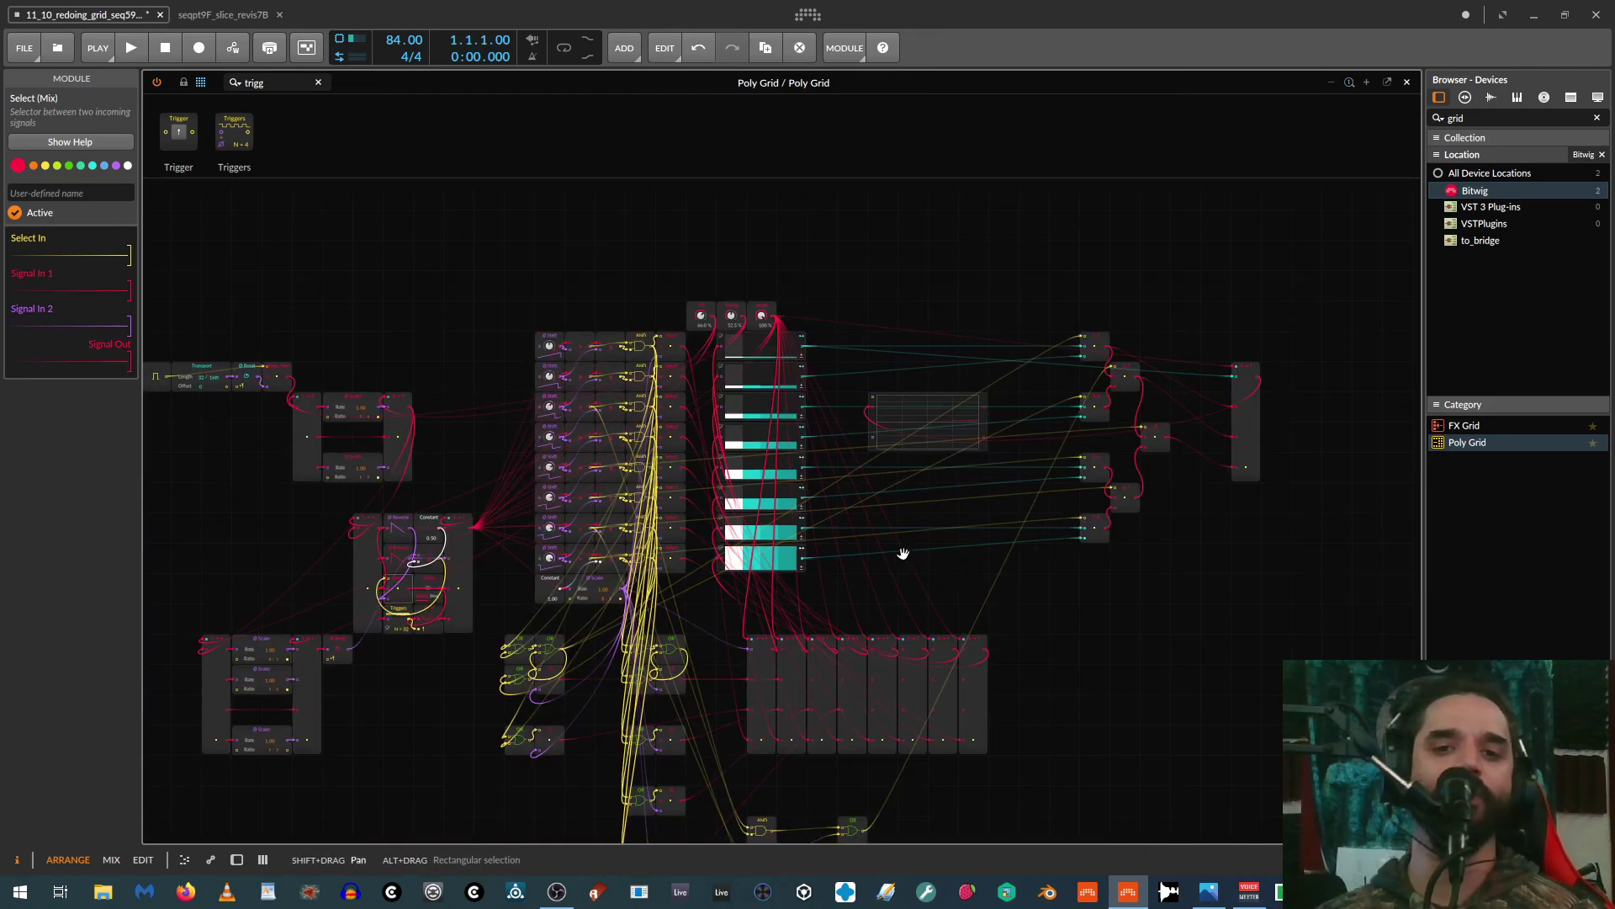
drag(901, 552, 1123, 424)
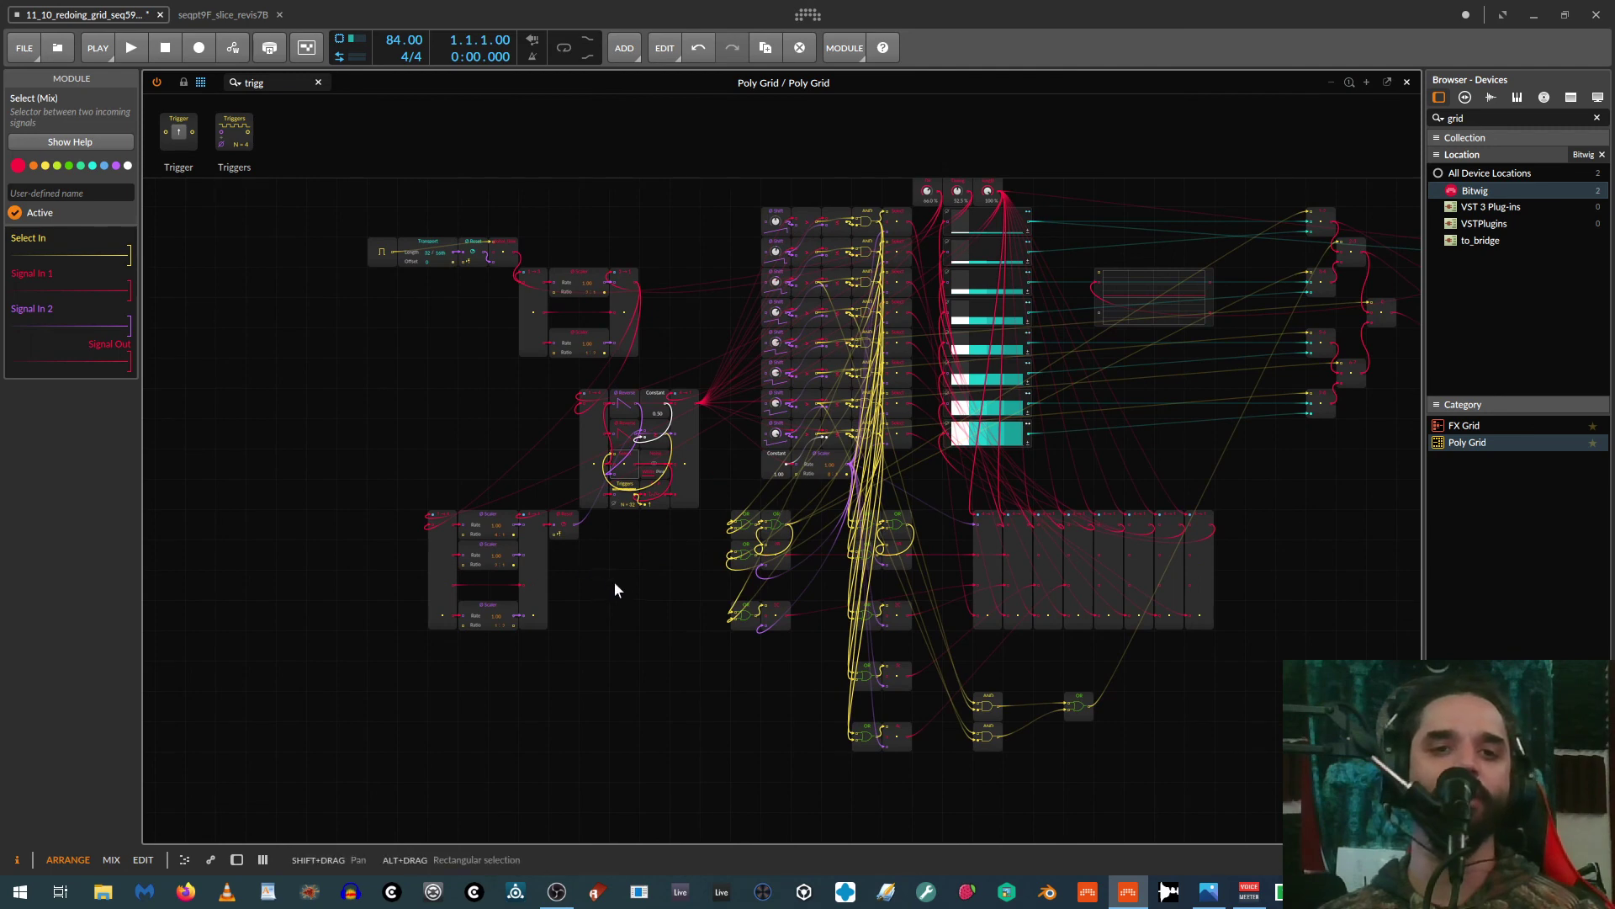
scroll(613, 581, up, 2)
drag(545, 516, 932, 725)
drag(477, 271, 517, 333)
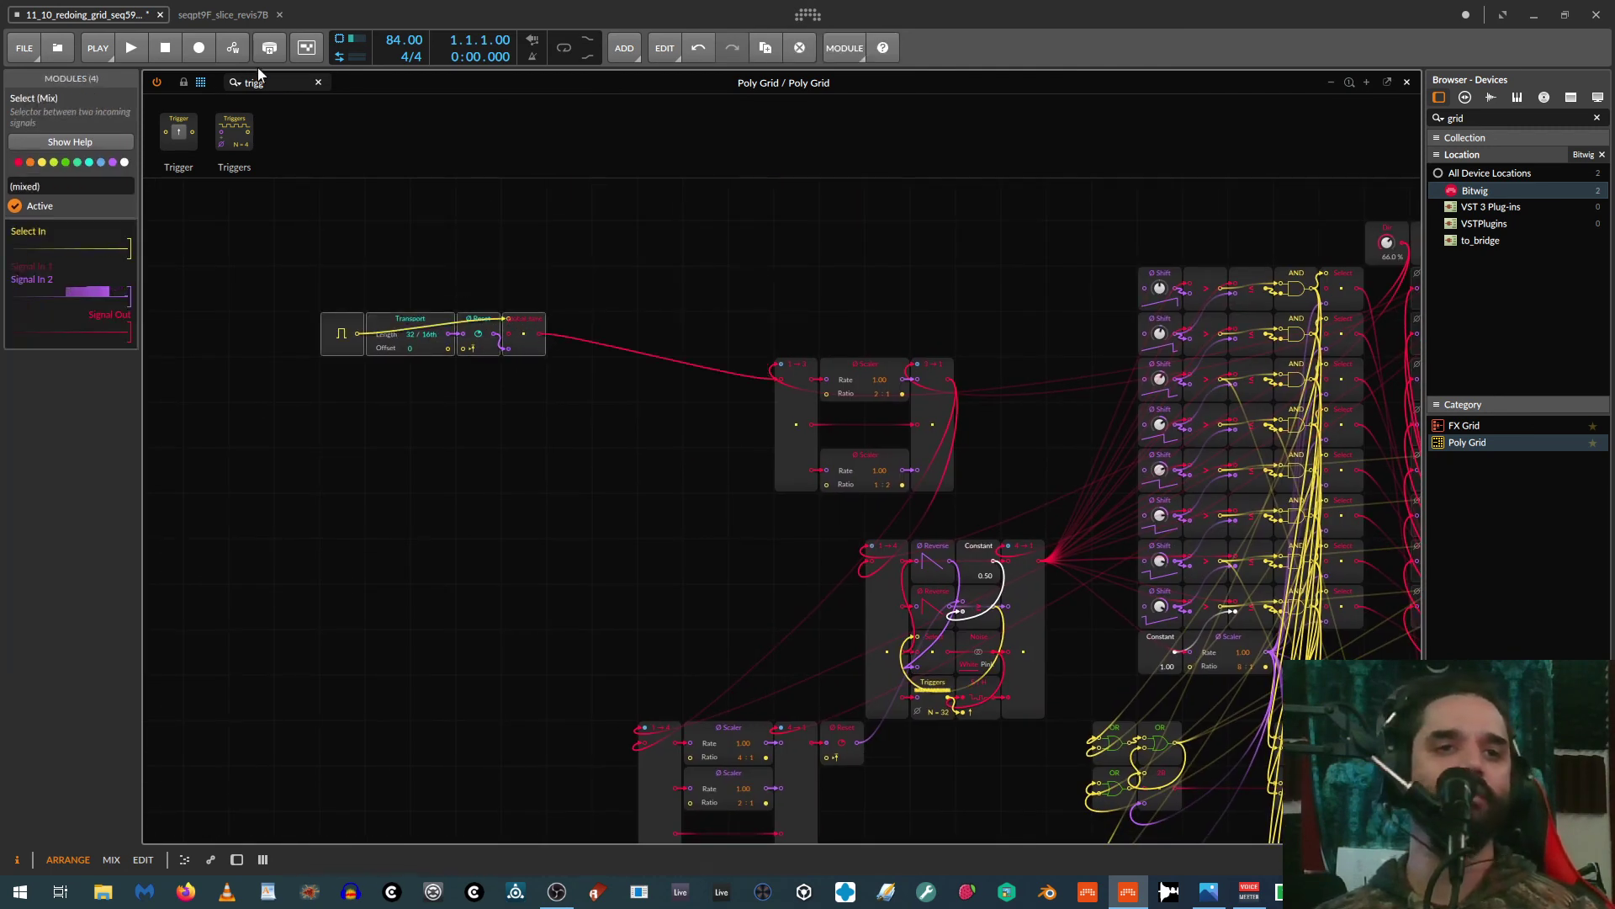
Step: Add a Label directly above the Transport group and name it global_time
text(la)
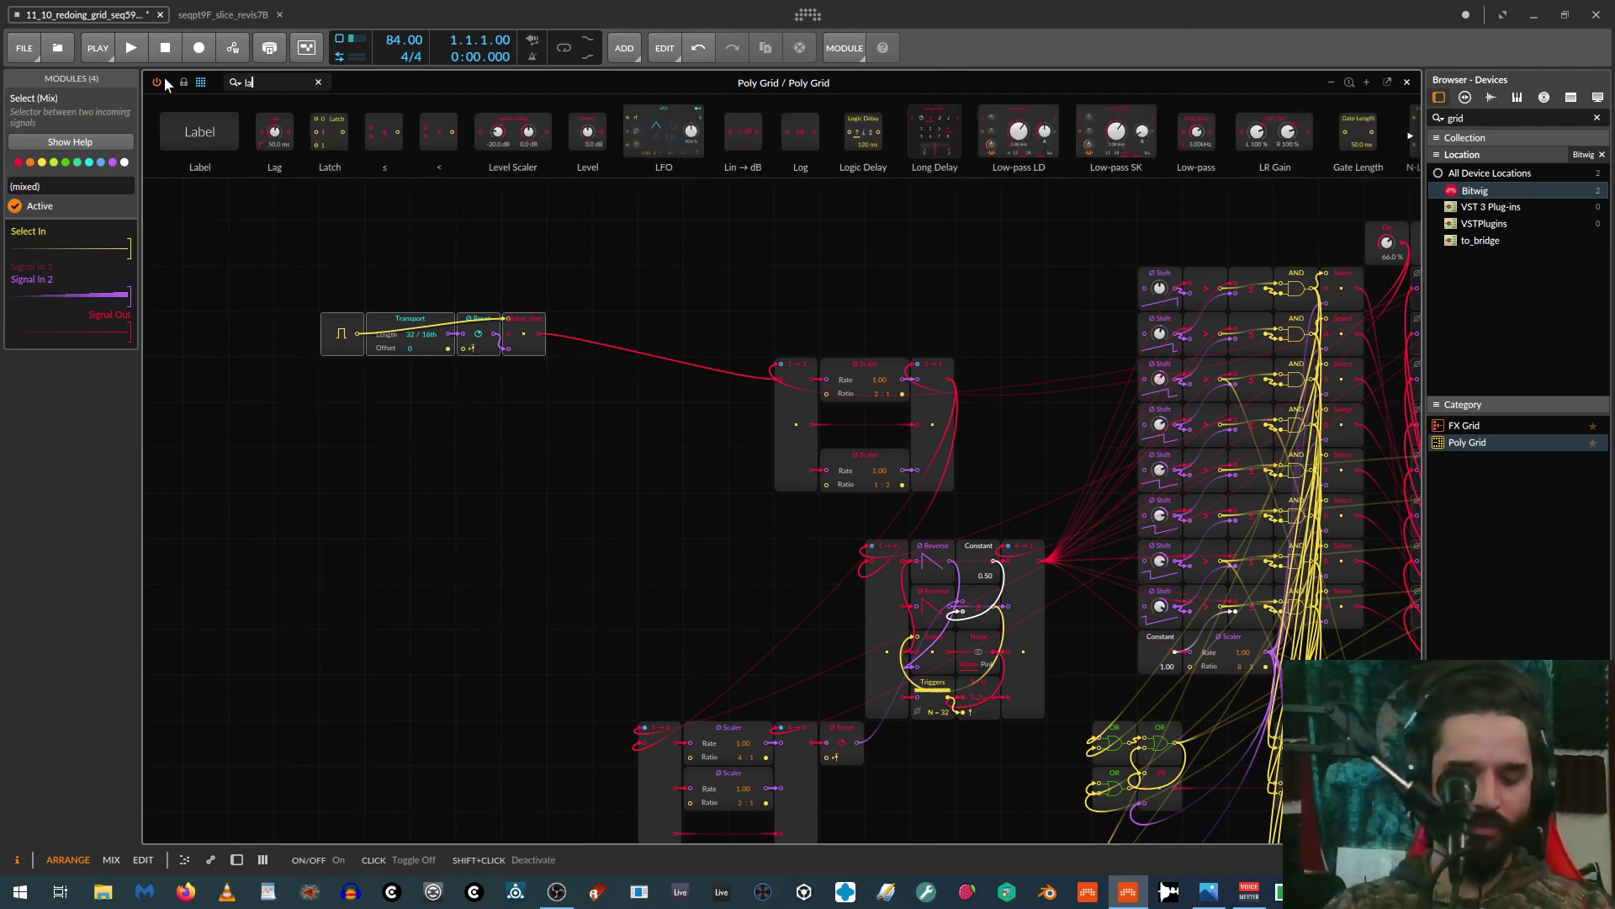
text(be)
drag(200, 132, 533, 301)
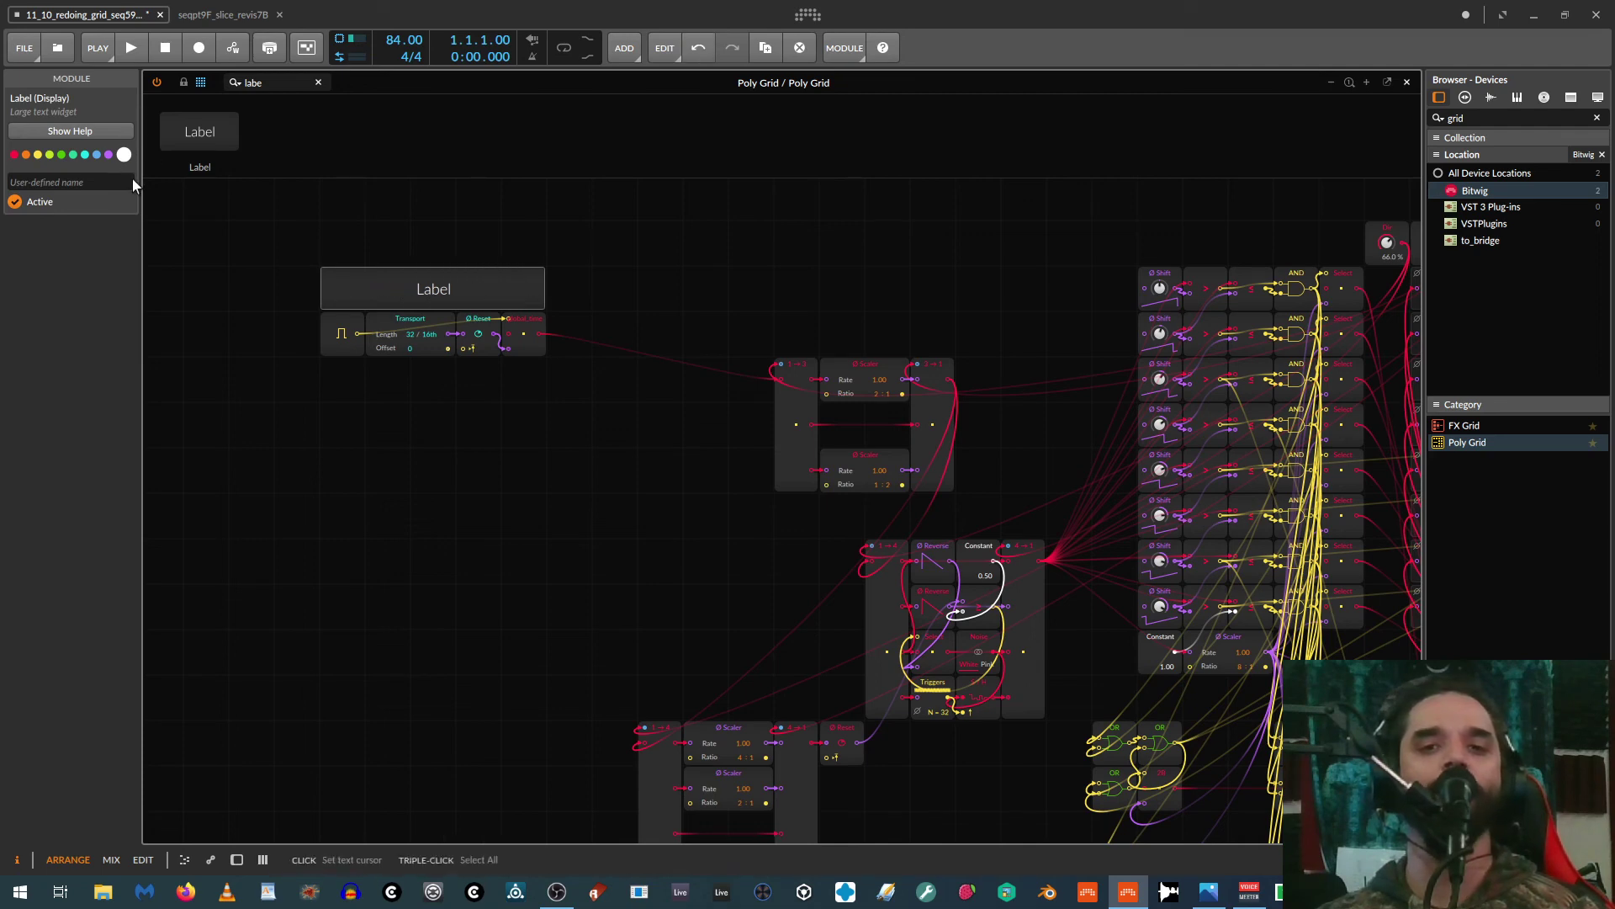
click(92, 182)
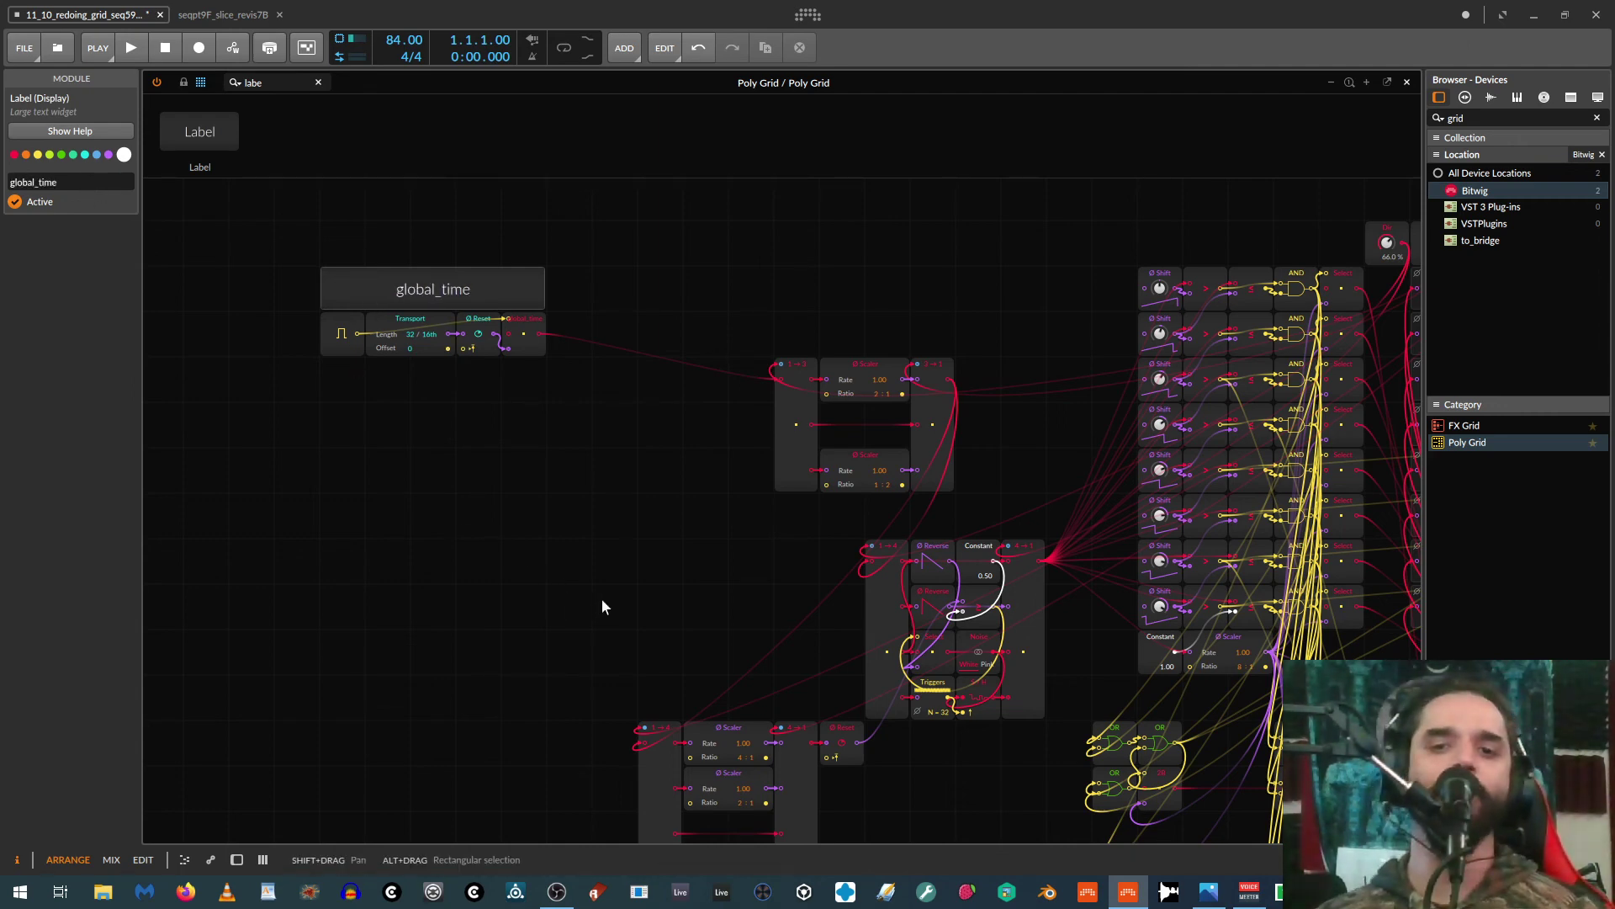
Step: Shift the timing Split/Merge block toward the Transport group and set the direction Split/Merge block flush beside it
drag(753, 335, 958, 505)
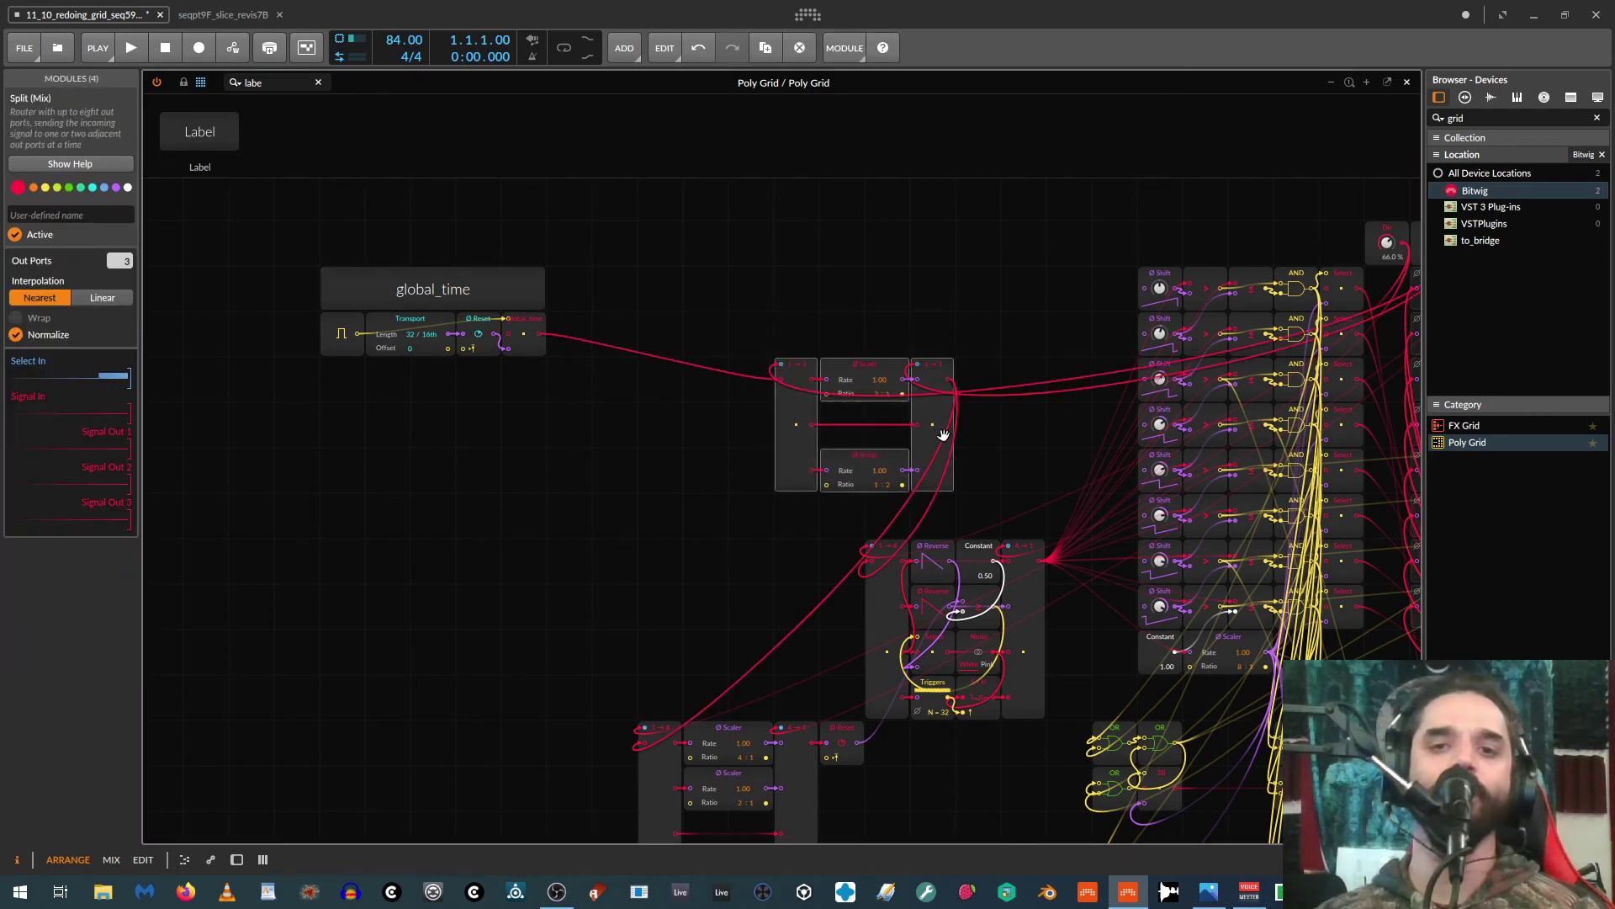
drag(937, 418, 755, 418)
drag(840, 508, 932, 516)
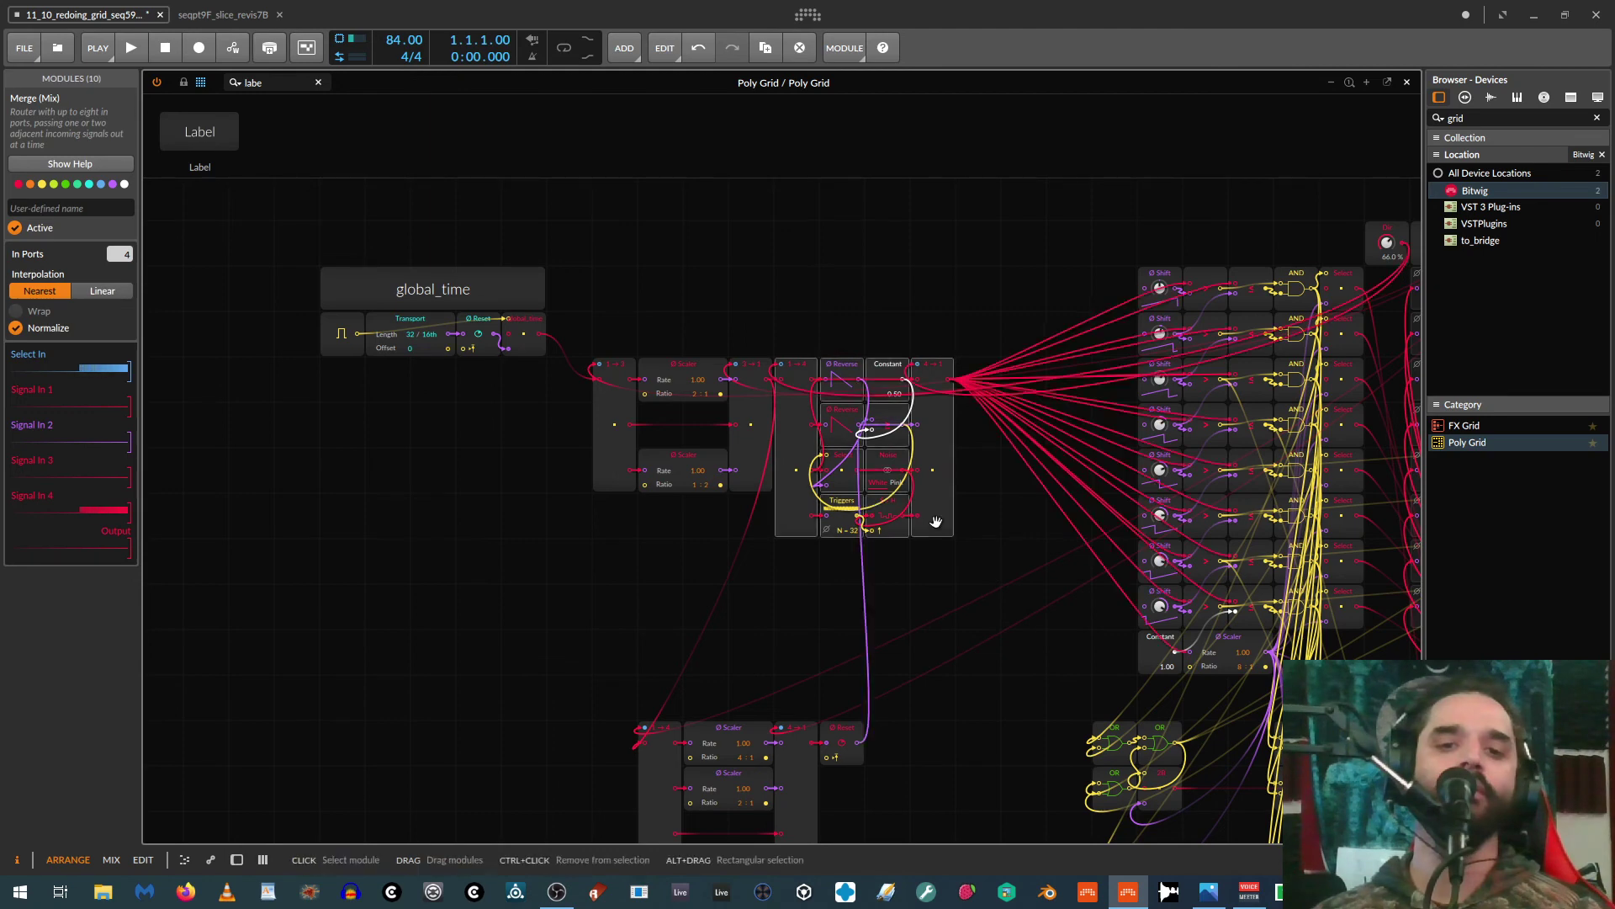
Step: Move the global_time group and timing block further left, and place the direction block against the Shift column to open a gap between them
scroll(770, 607, down, 3)
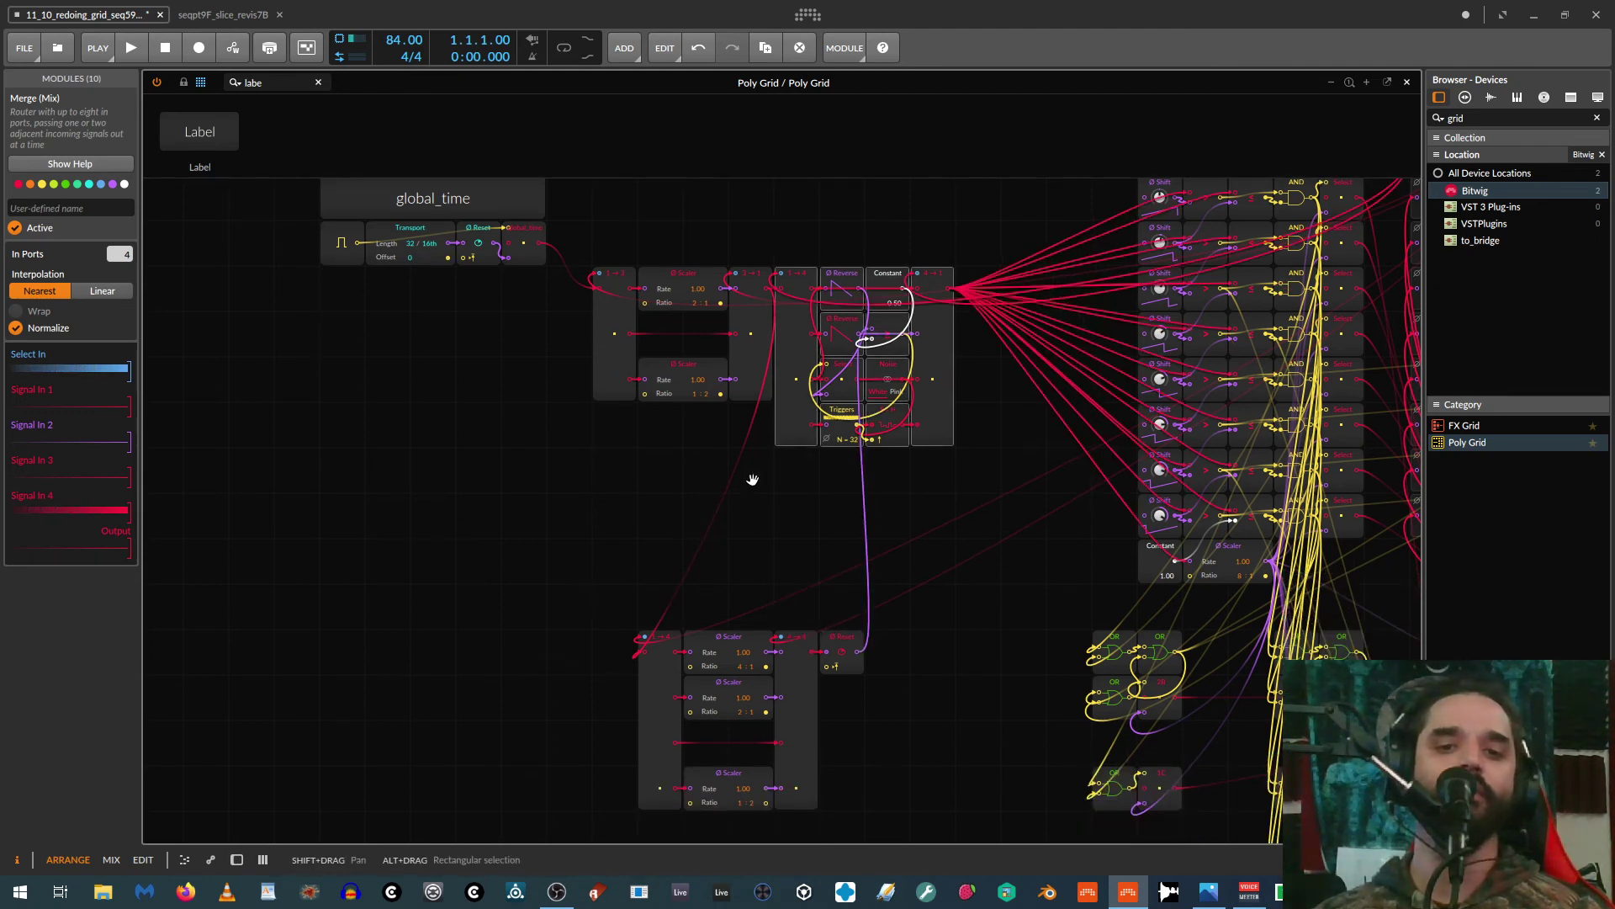
drag(696, 495, 600, 585)
drag(199, 239, 469, 375)
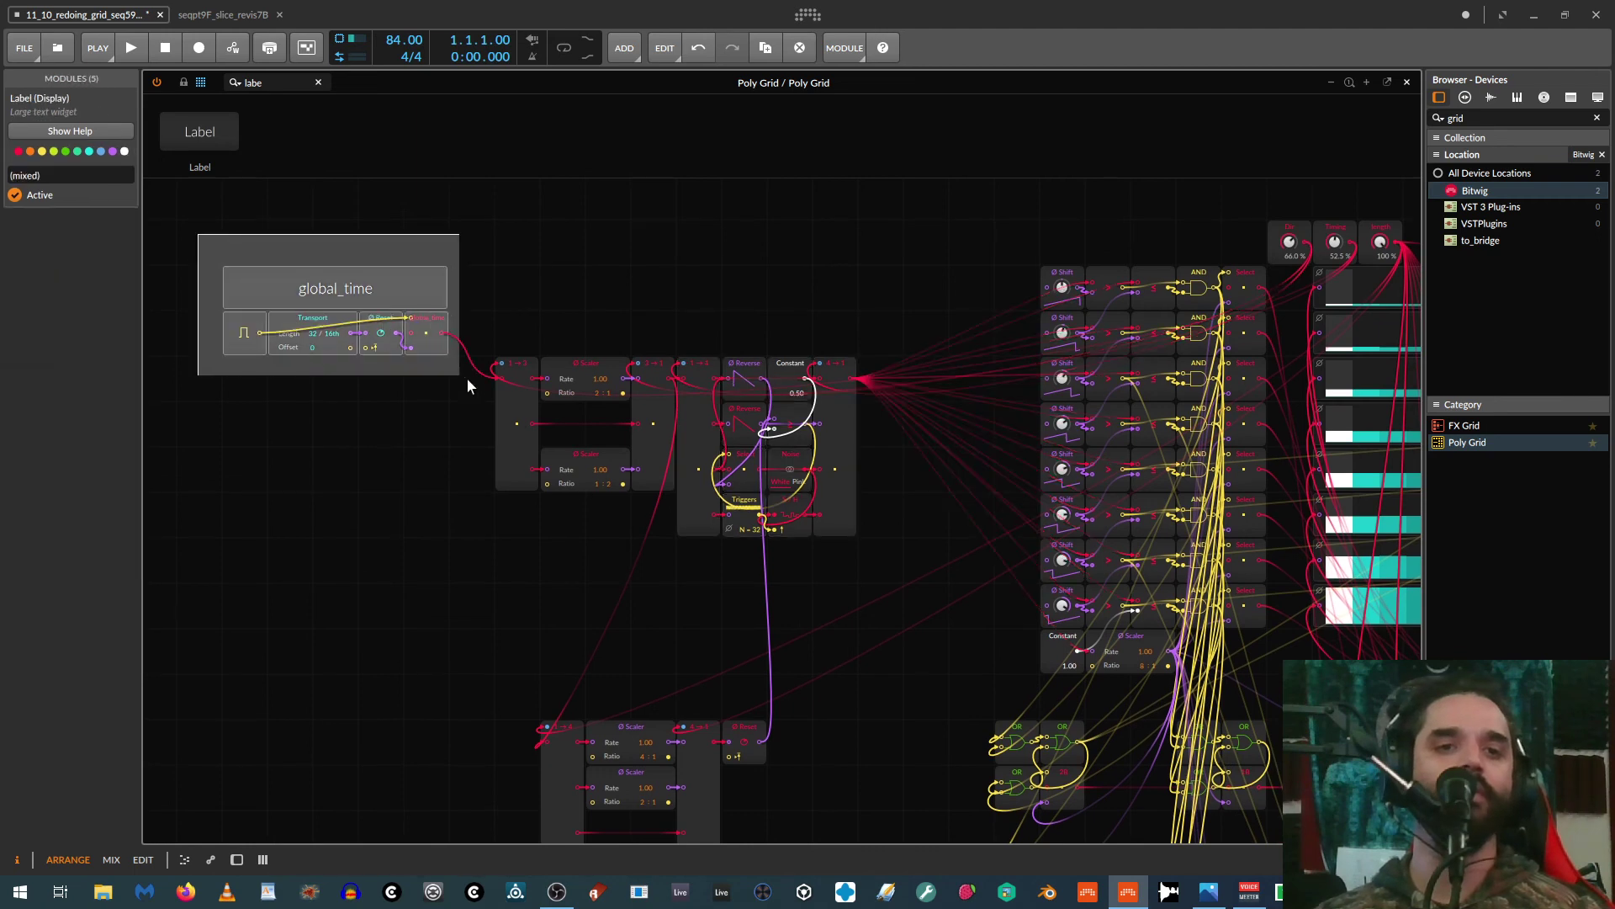
drag(395, 287, 260, 287)
drag(413, 326, 581, 477)
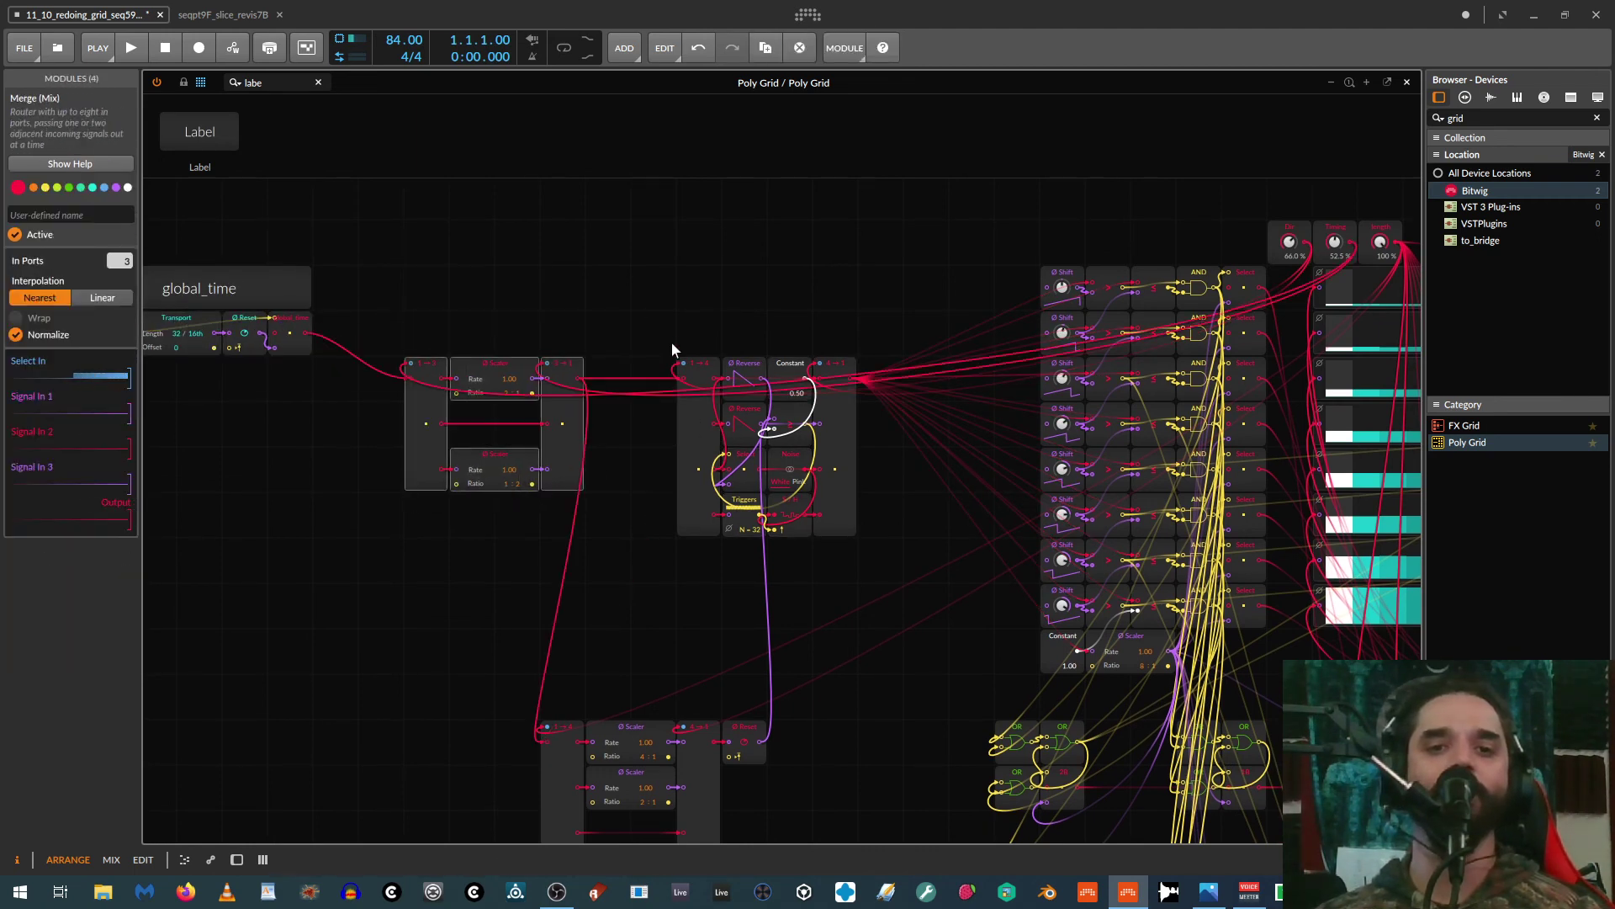
drag(663, 324, 837, 552)
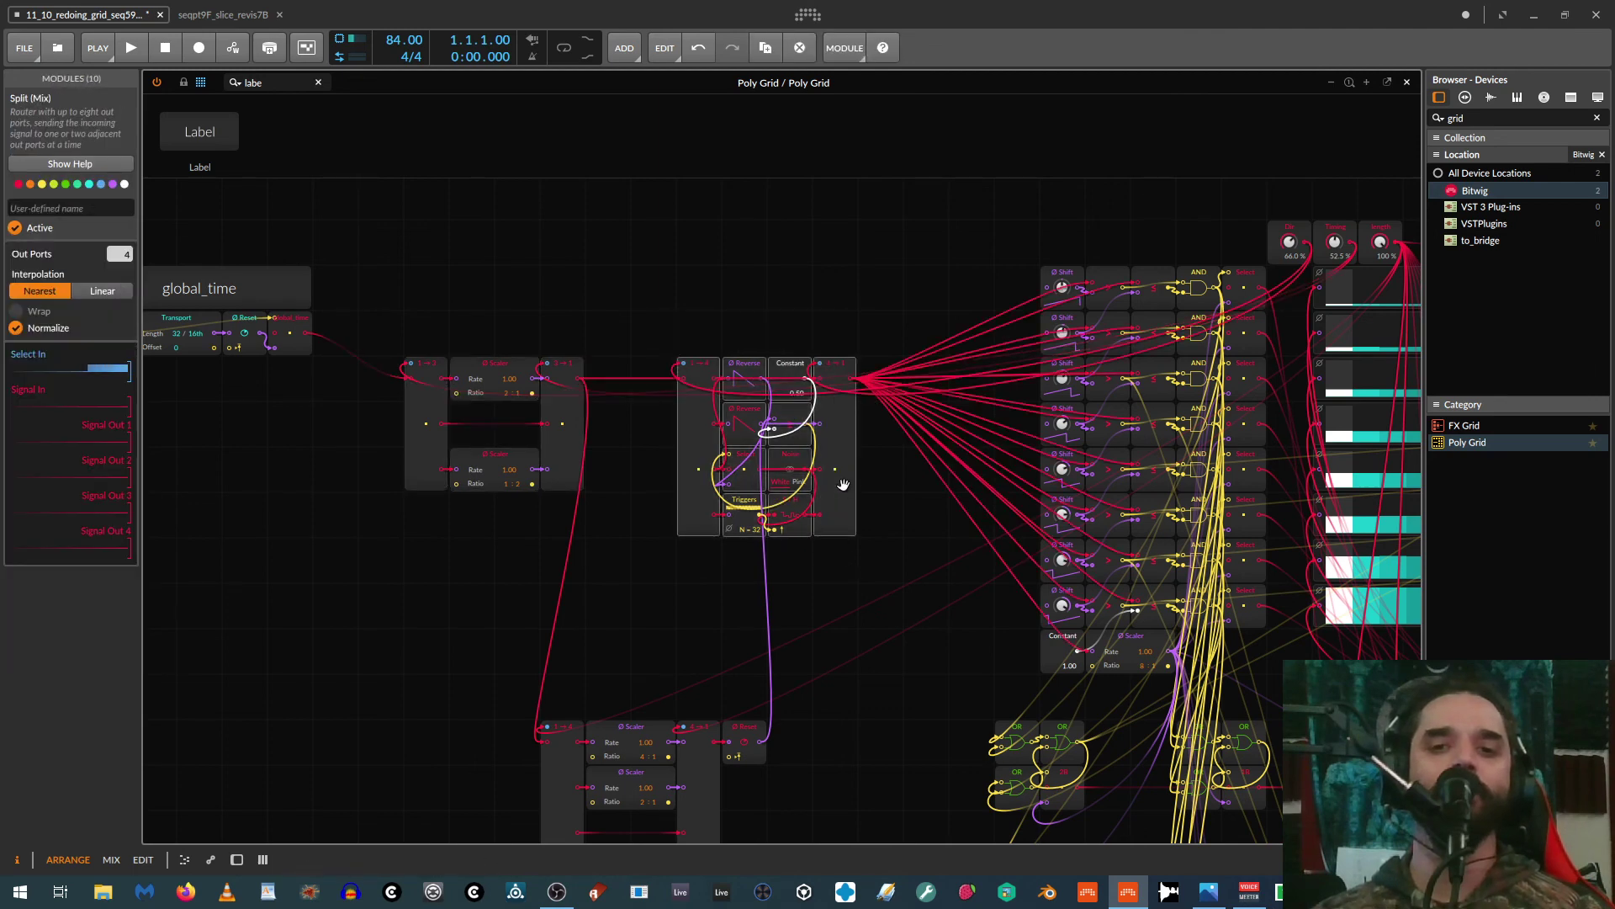
drag(840, 480, 1021, 391)
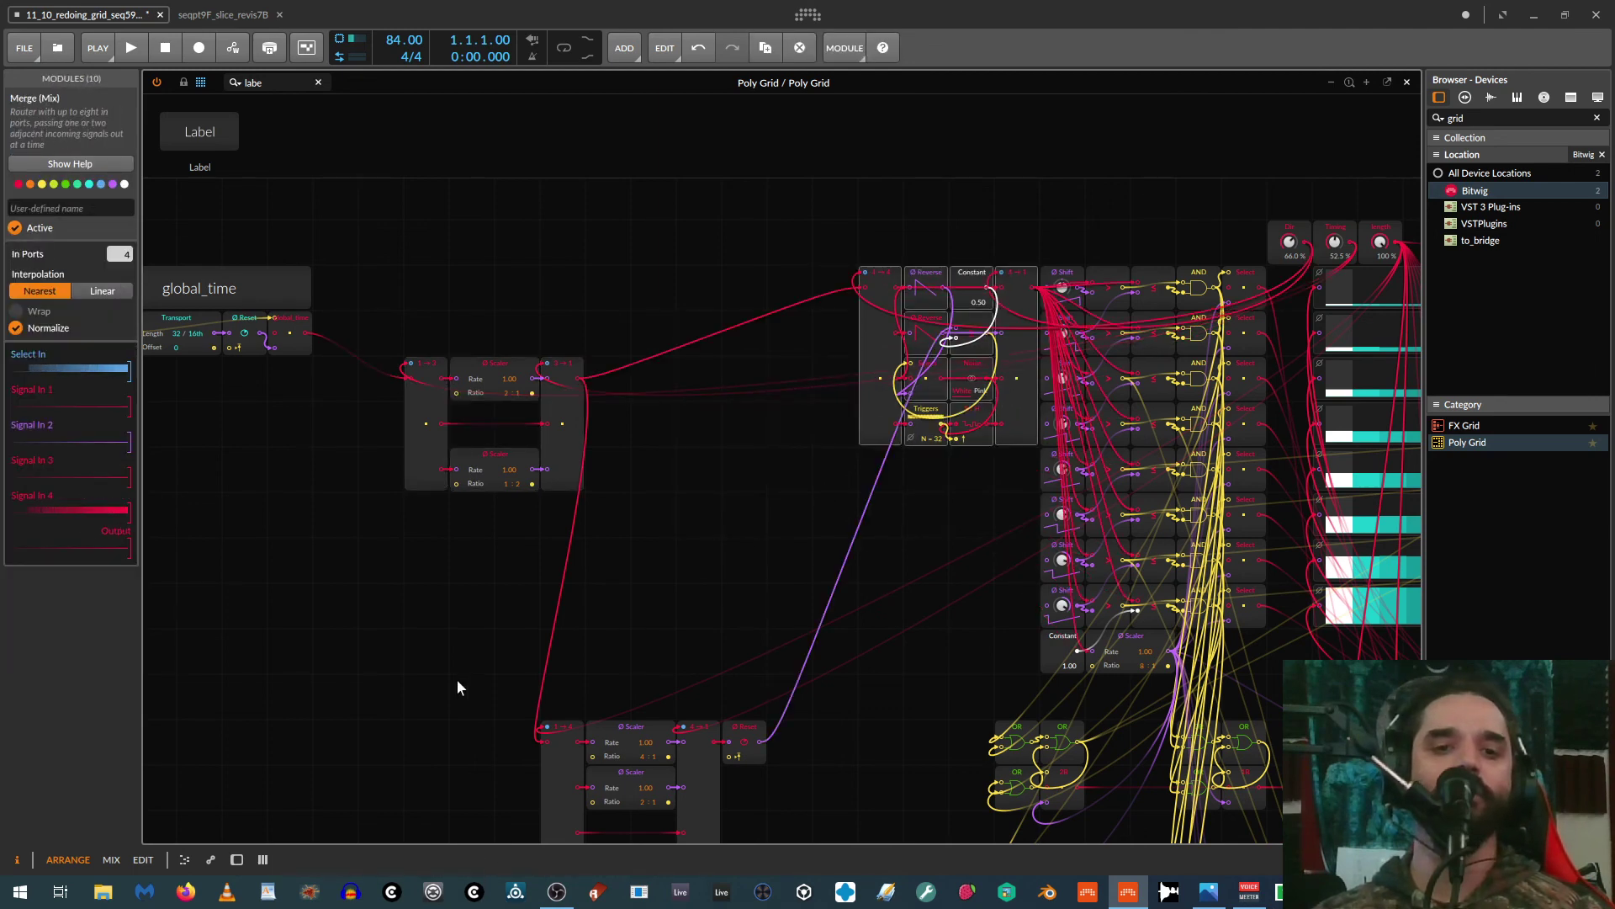
Step: Bring the lower three-Scaler Split/Merge block up into the gap and tuck the single module at its output between its Scalers
scroll(461, 656, down, 2)
drag(472, 607, 723, 782)
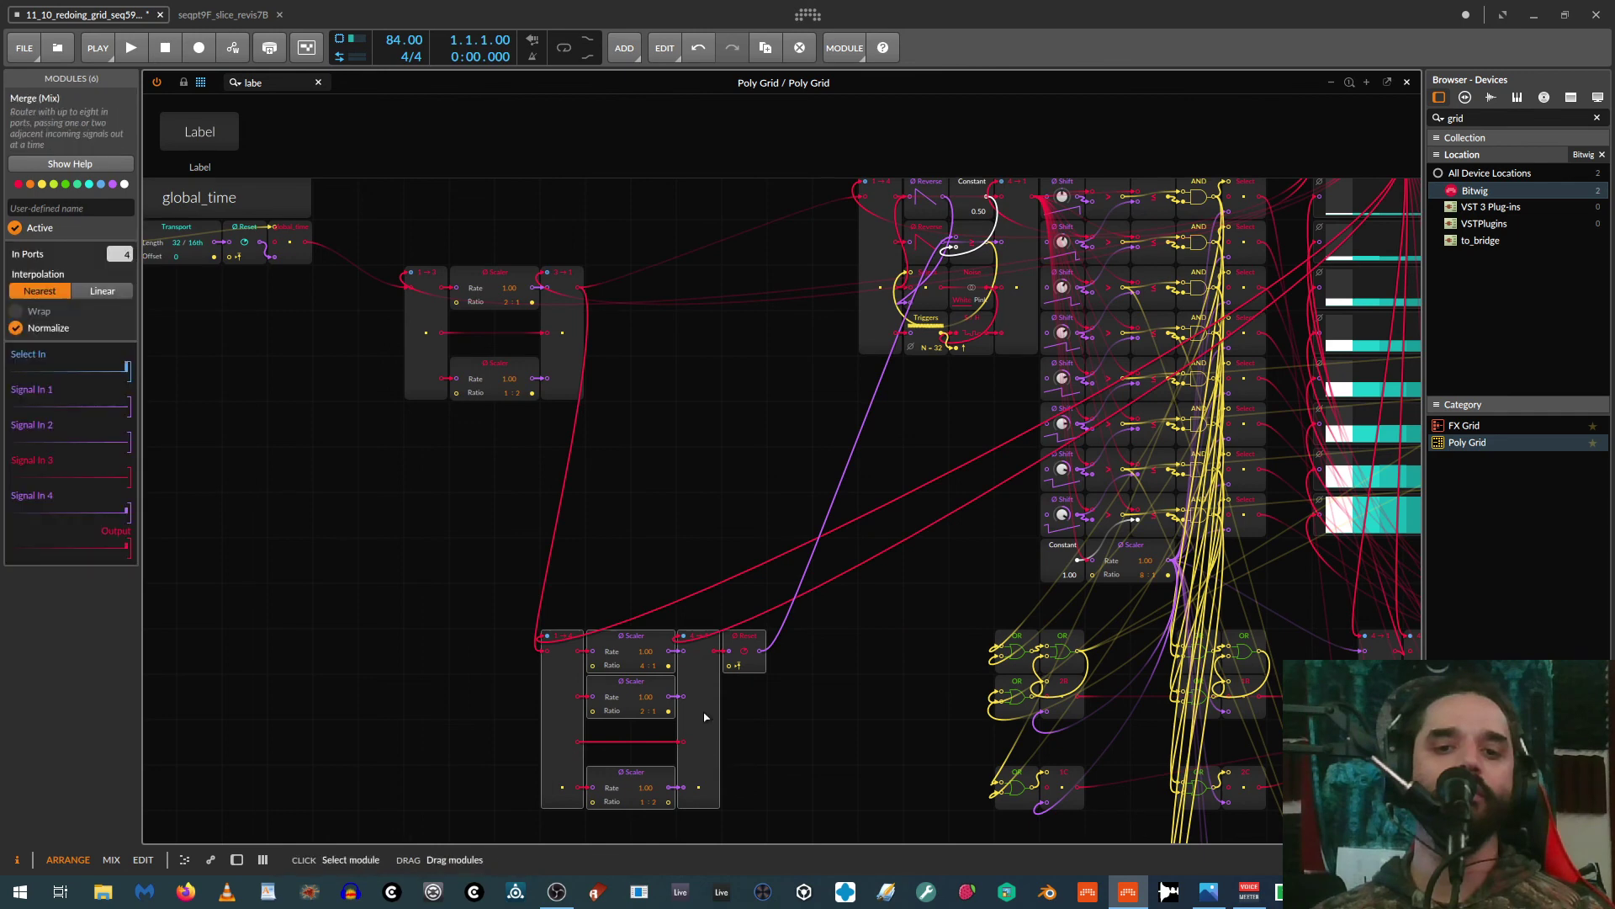
drag(729, 694, 796, 306)
drag(829, 237, 758, 301)
drag(833, 220, 746, 330)
Step: Set the three-Scaler block flush against the direction block and align the timing block flush at its input side
scroll(655, 311, up, 3)
drag(614, 309, 800, 575)
drag(789, 461, 824, 413)
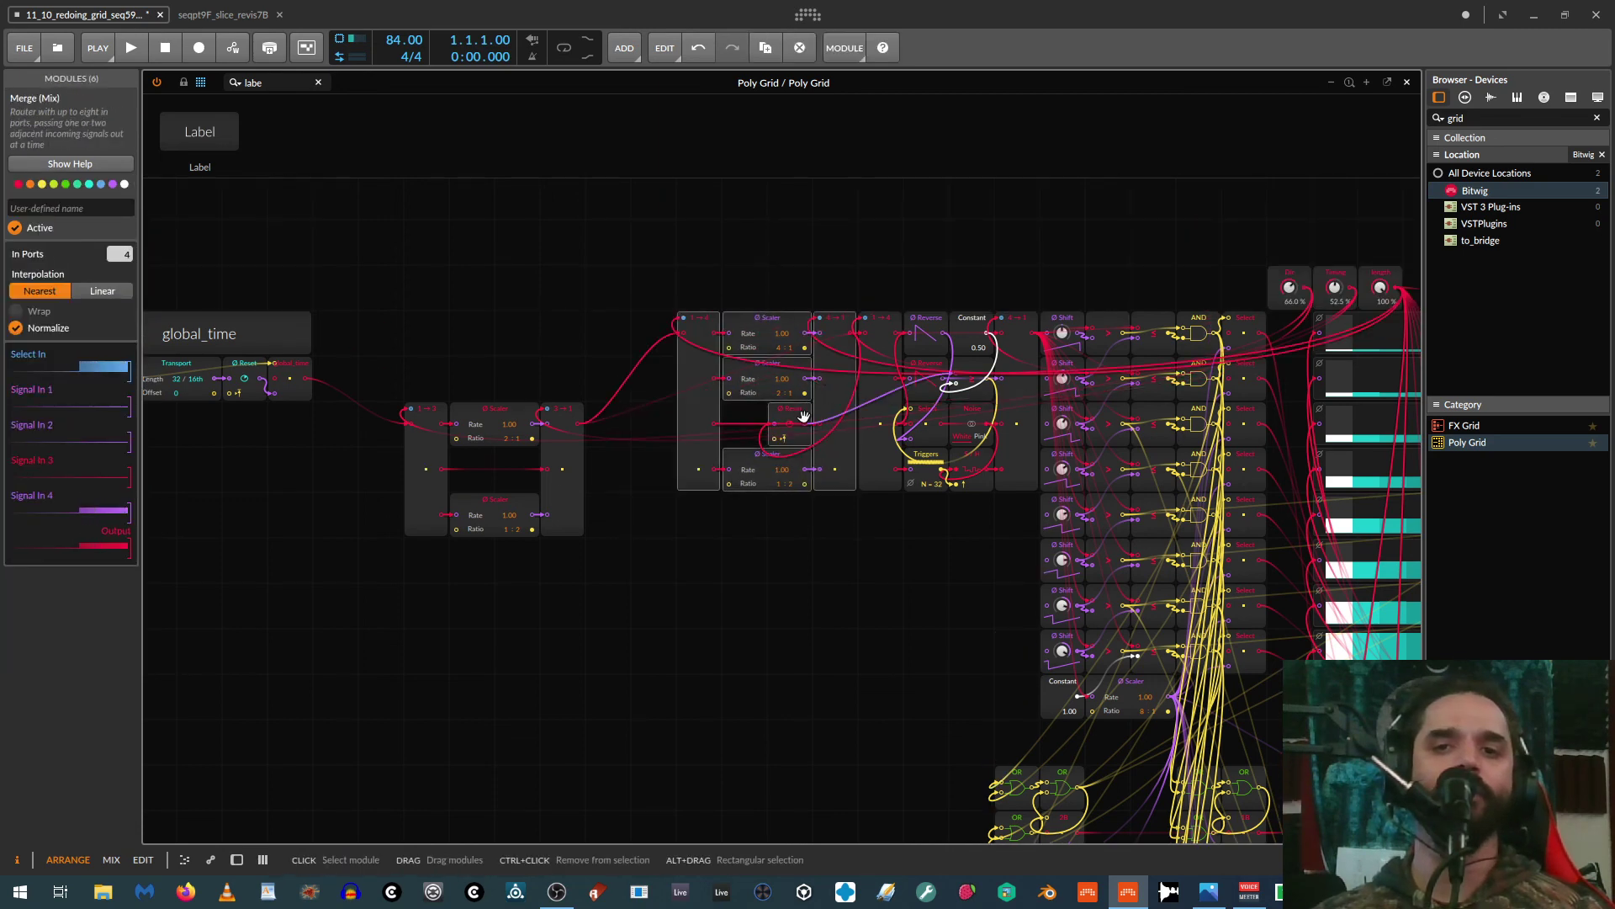
drag(393, 364, 573, 524)
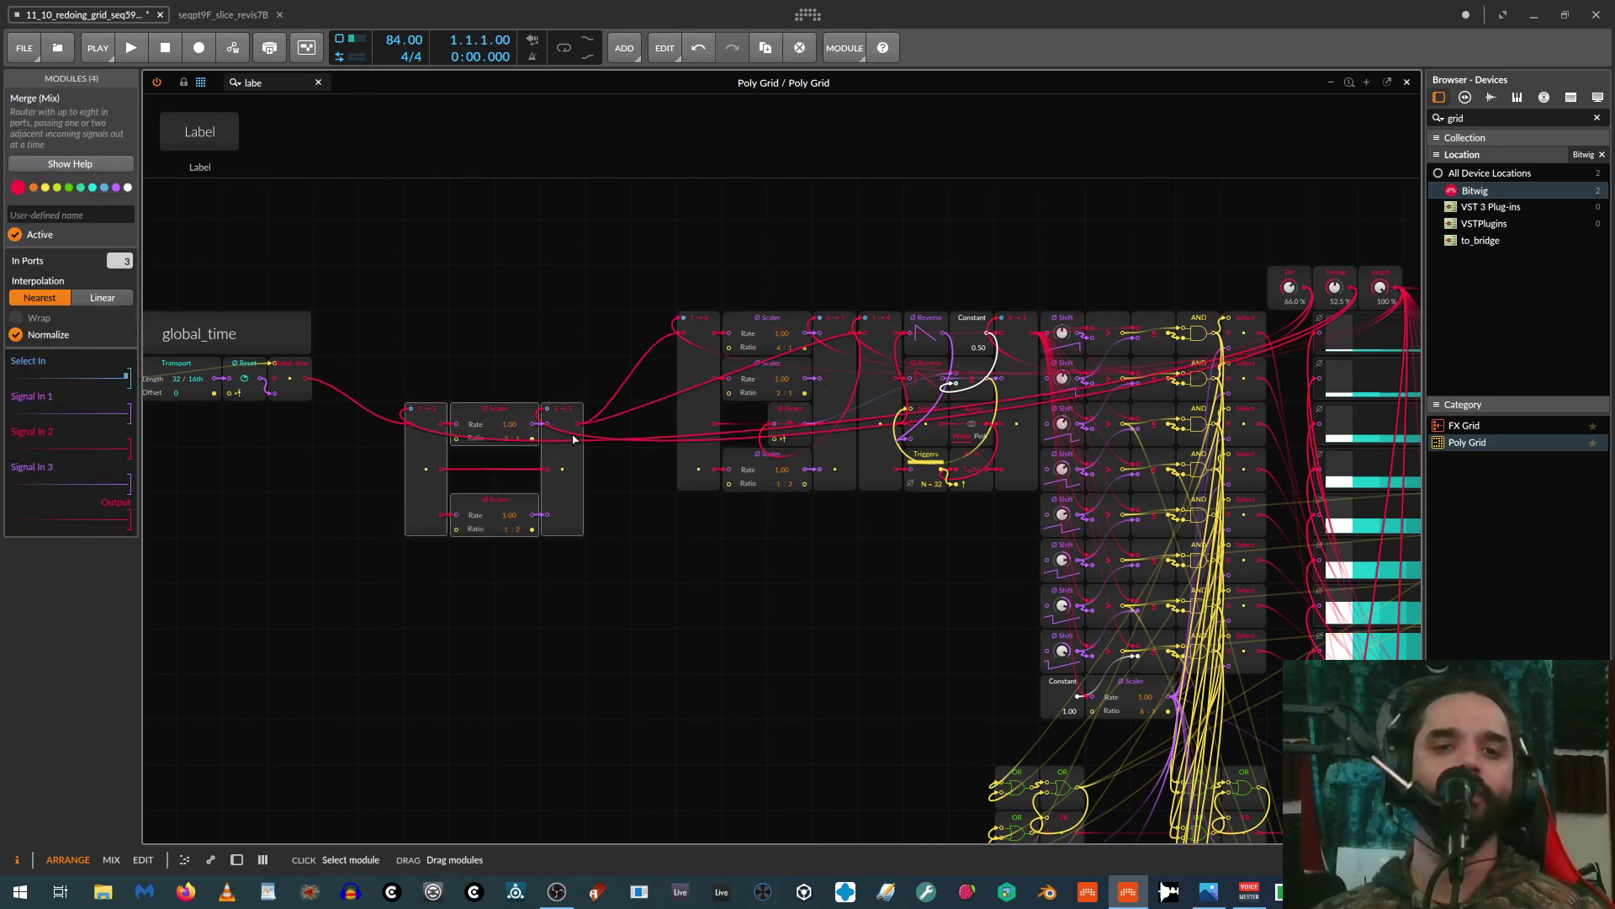
drag(571, 444, 648, 375)
Step: Add a Label above the timing block, matching its width, and name it seq1_time
drag(694, 536, 749, 621)
drag(239, 152, 733, 372)
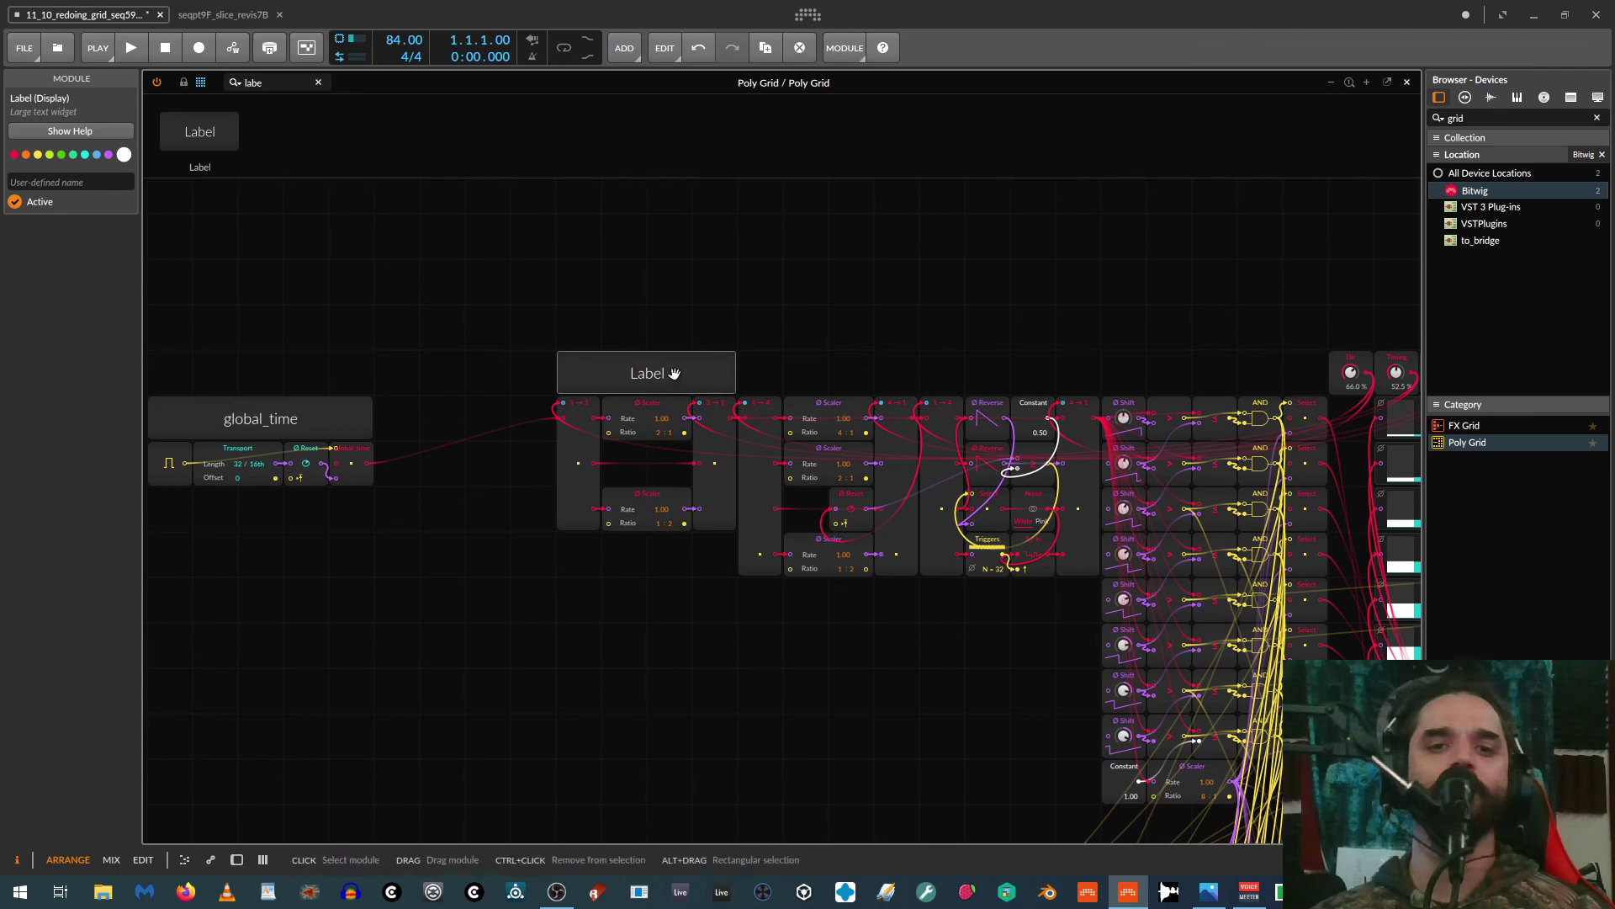
click(52, 182)
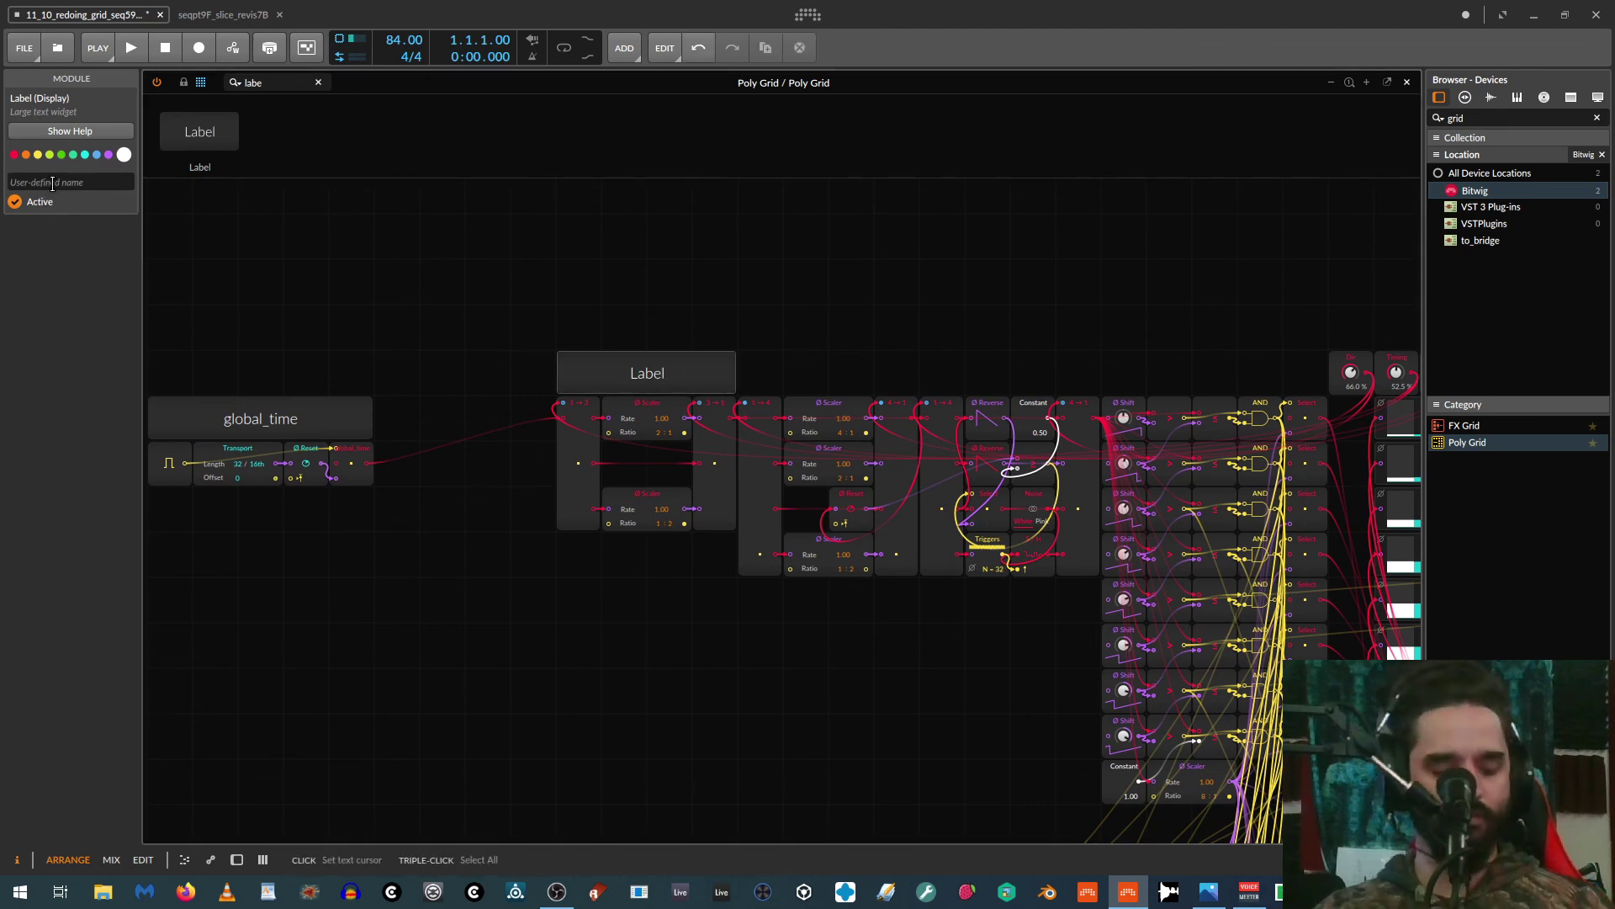
text(seq1)
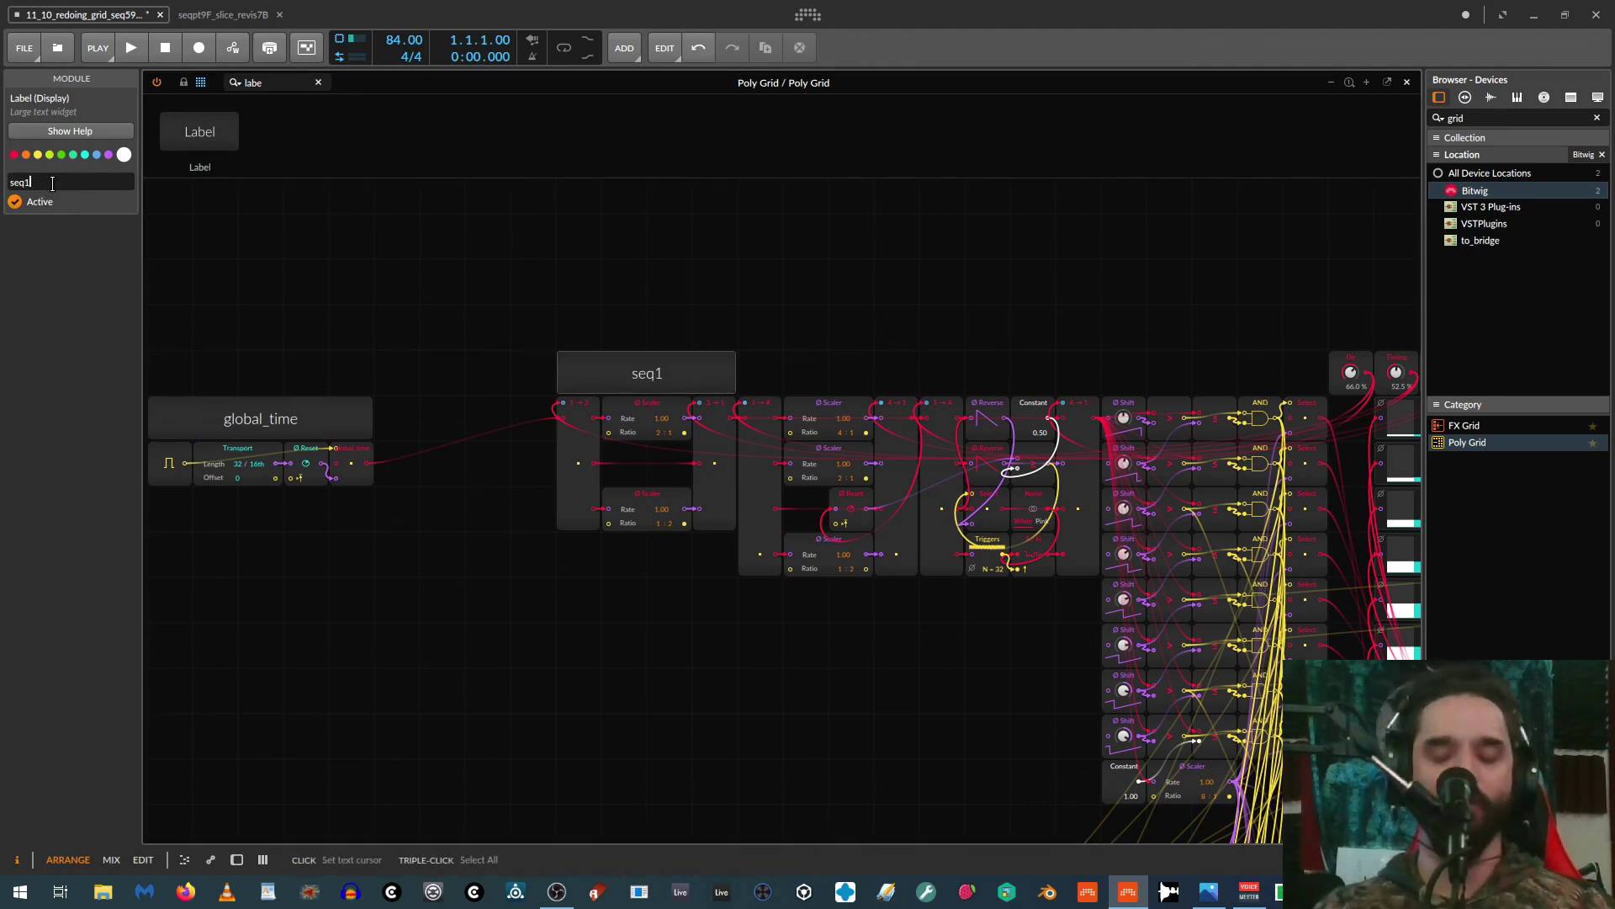
text(_time)
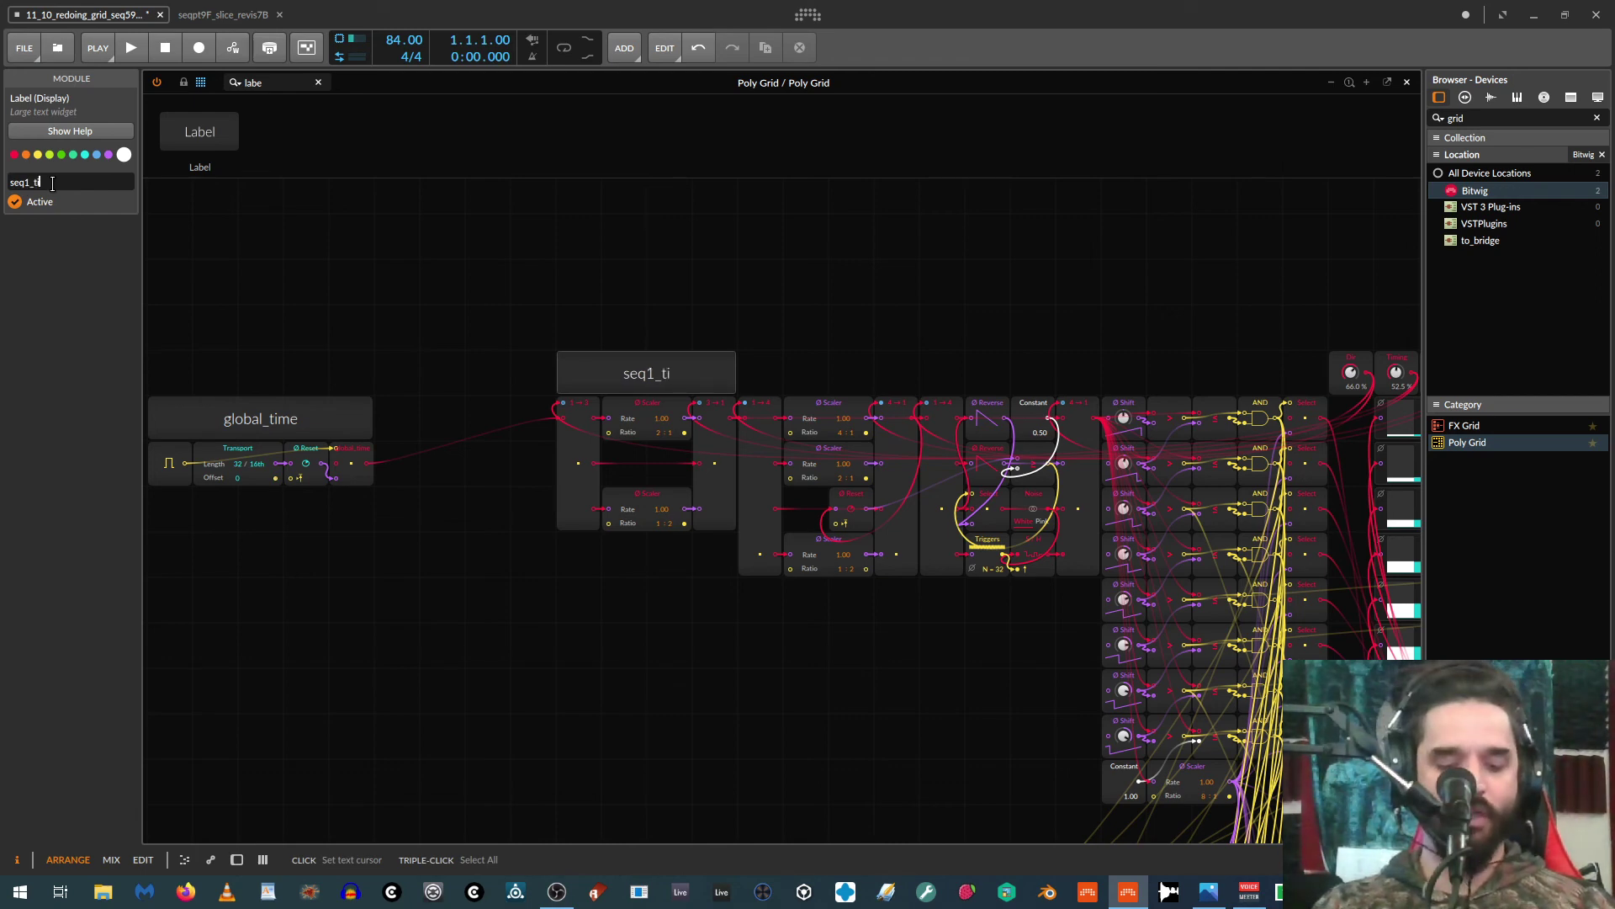
Step: Duplicate the seq1_time label, widen the copy across the three-Scaler and direction blocks, and rename it seq1_dir
click(608, 370)
key(ctrl+d)
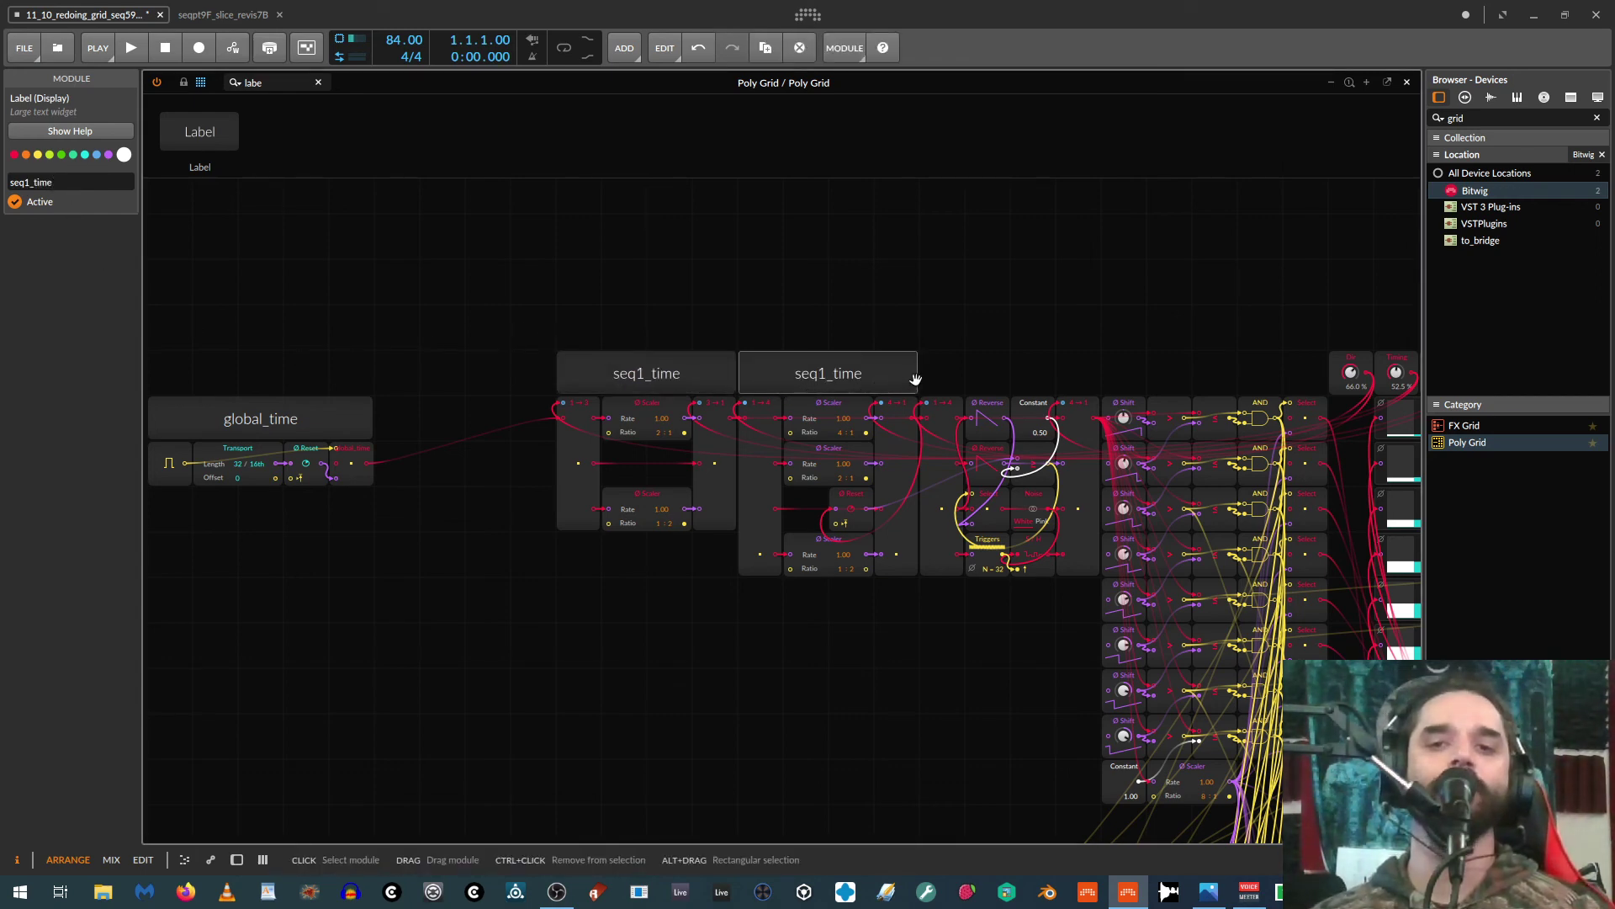
drag(917, 372, 1094, 377)
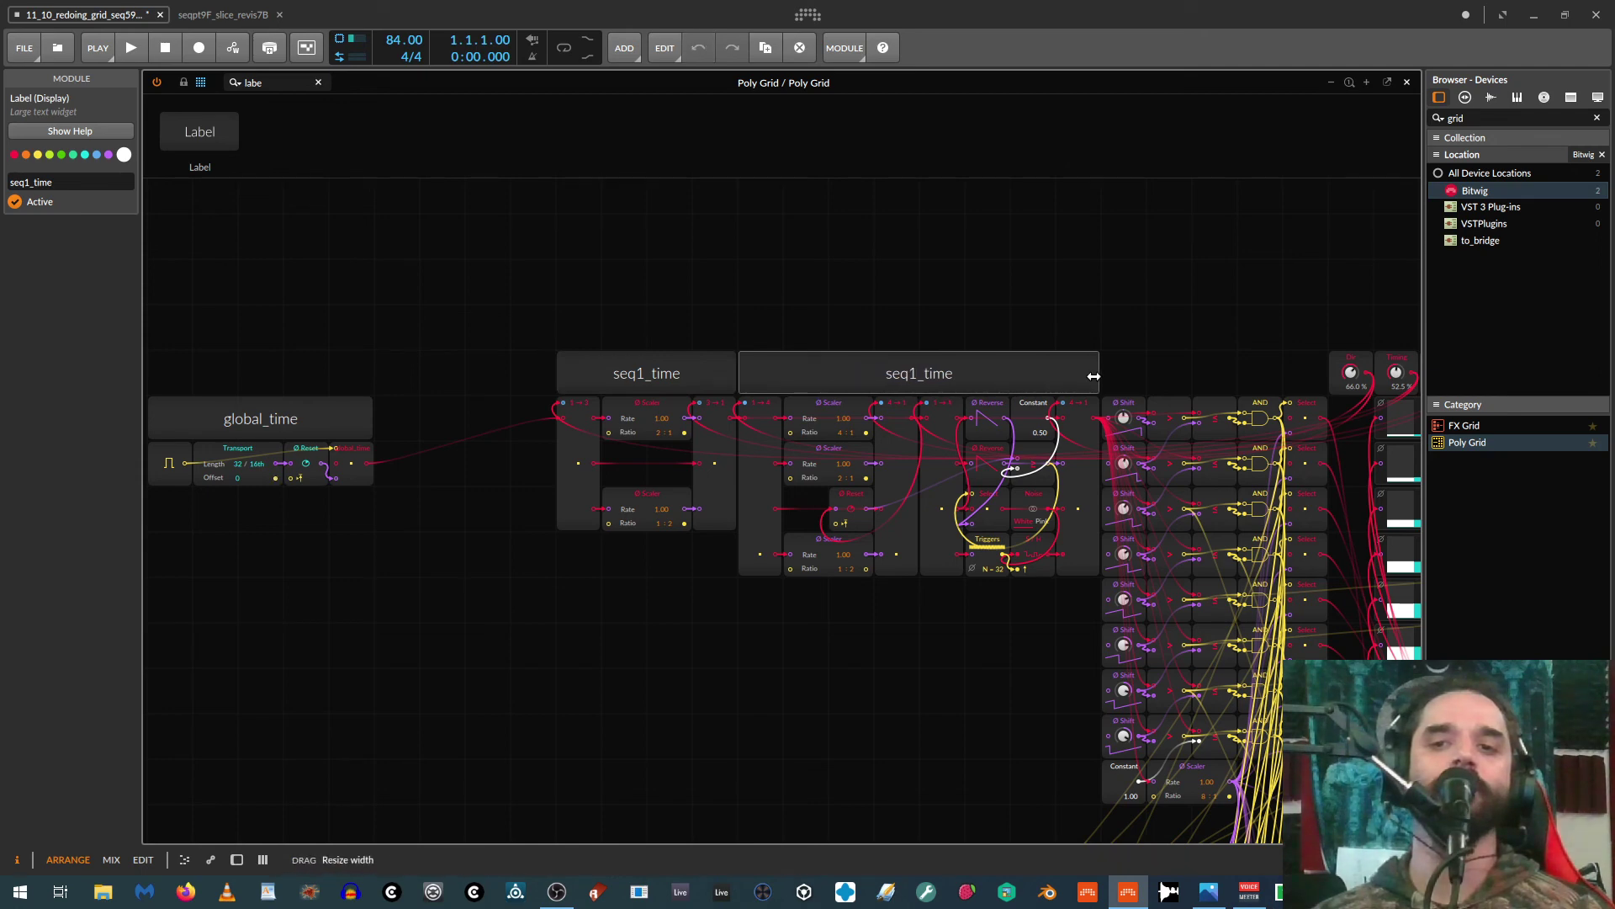
drag(73, 186, 1, 181)
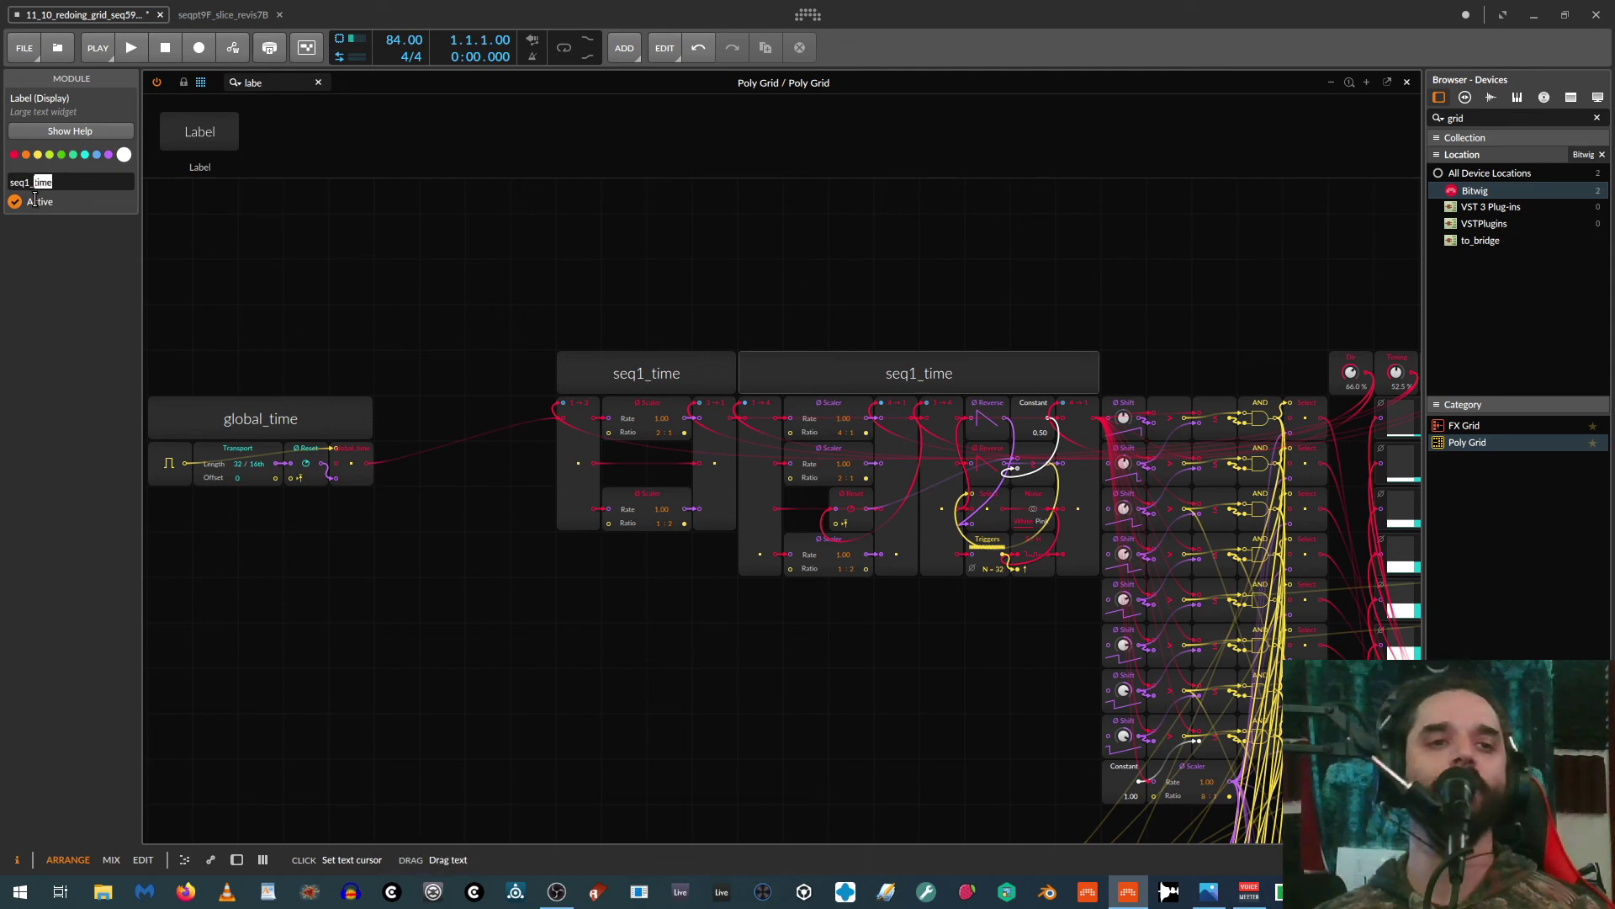
text(dir)
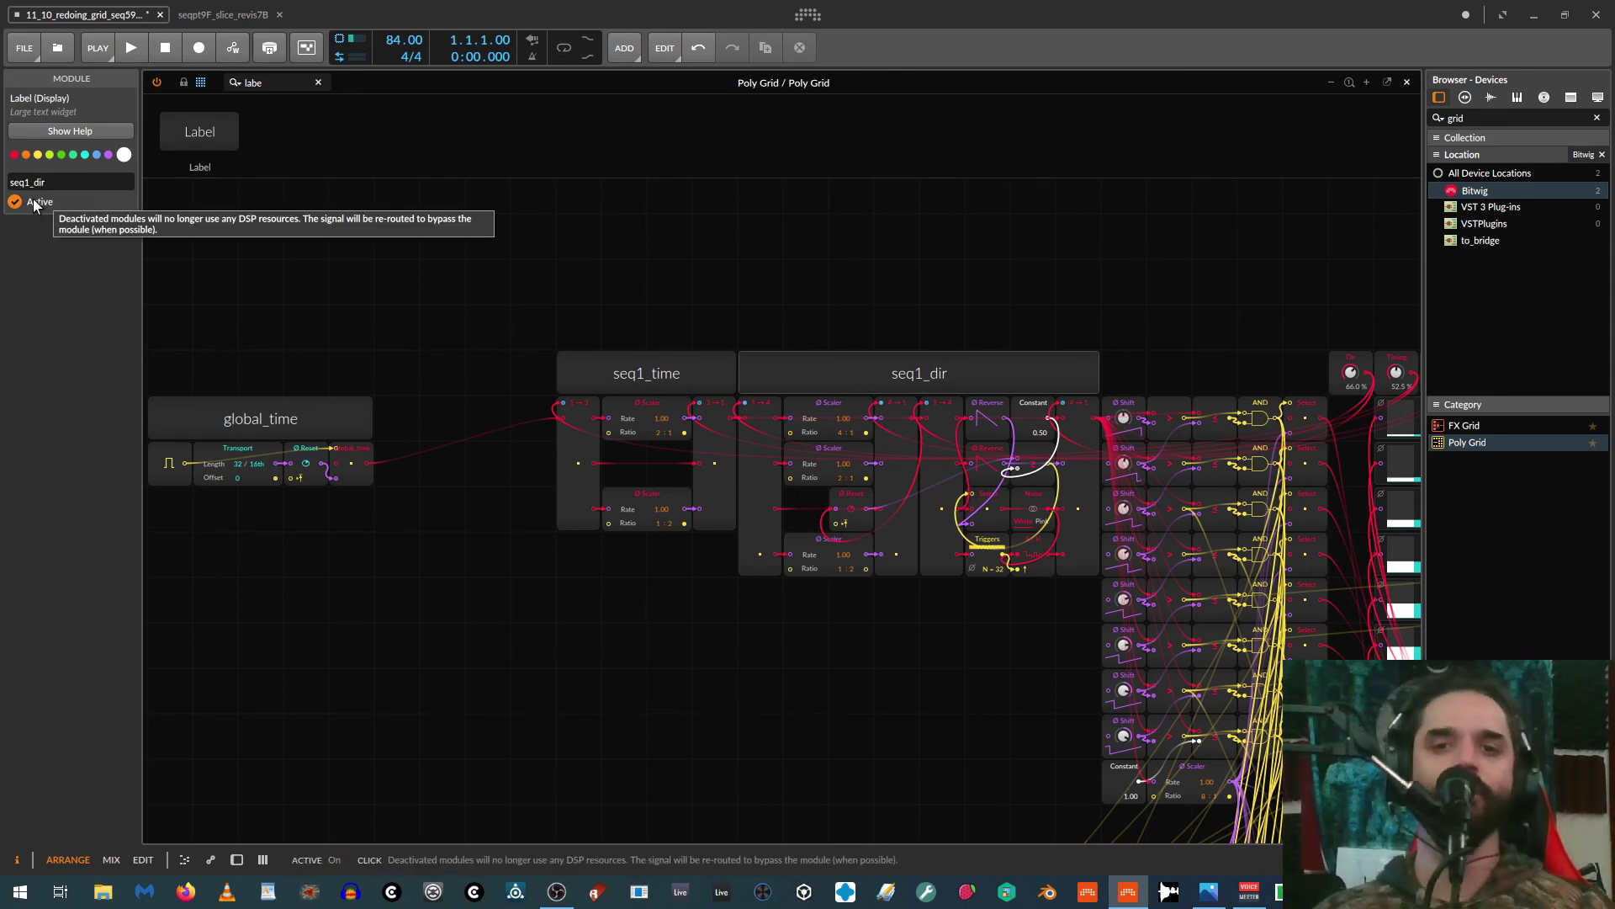
Step: Copy the seq1_dir label above the Shift, AND and Select rows and widen it to cover all their columns
click(673, 328)
drag(802, 291, 349, 314)
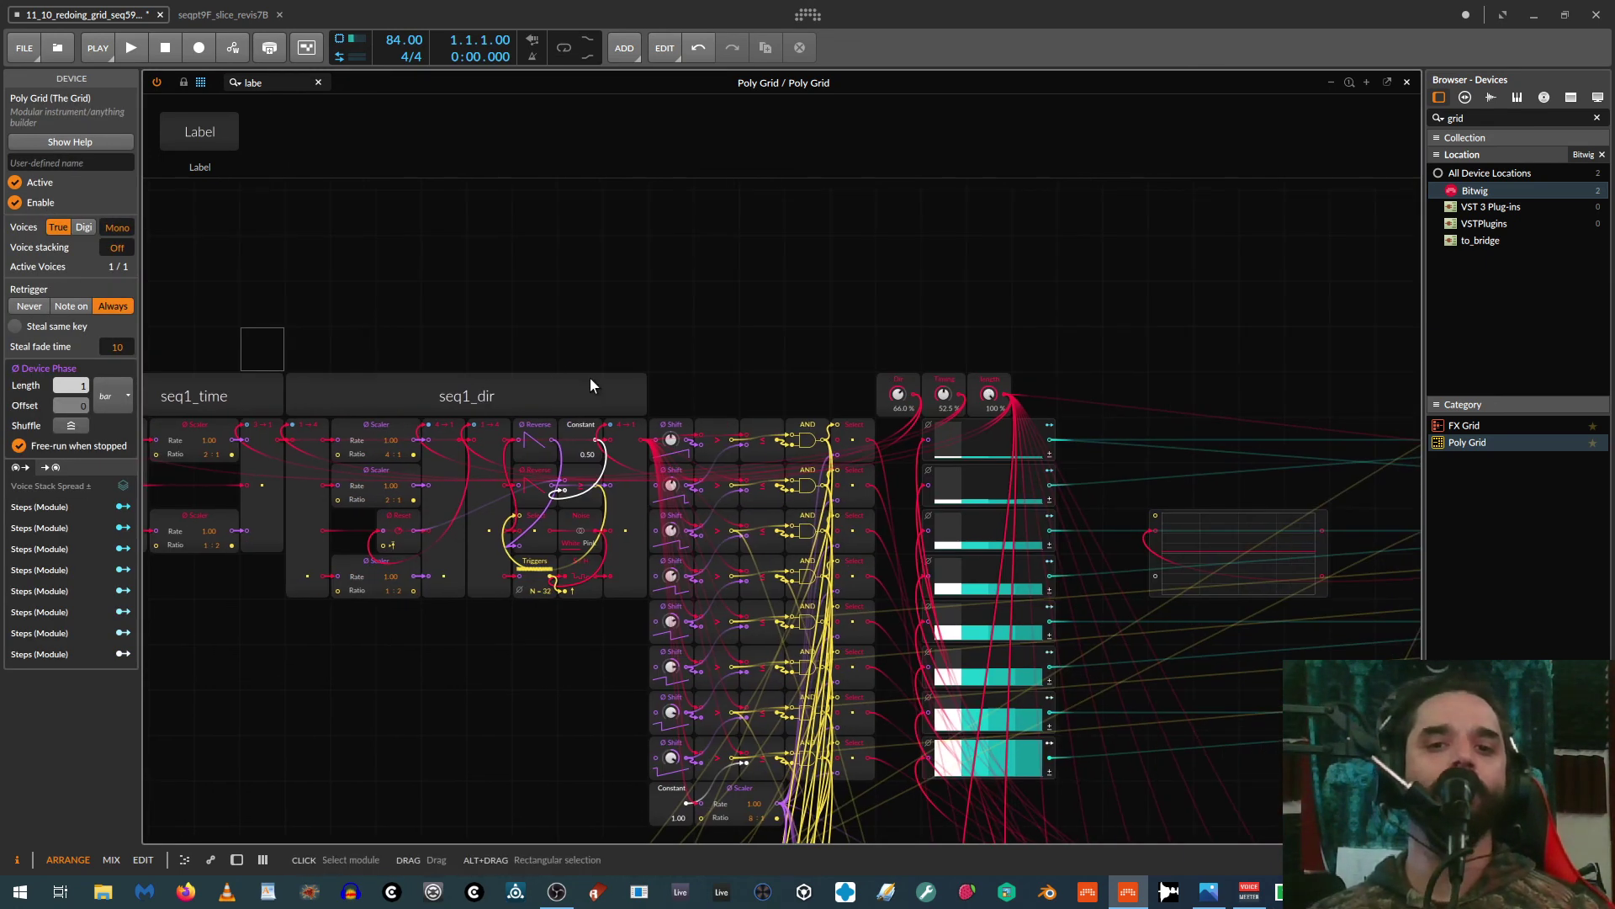
mouse_move(446, 399)
mouse_down()
mouse_move(570, 289)
mouse_move(447, 406)
mouse_up()
ctrl+drag(557, 391, 656, 253)
drag(636, 266, 762, 395)
click(829, 396)
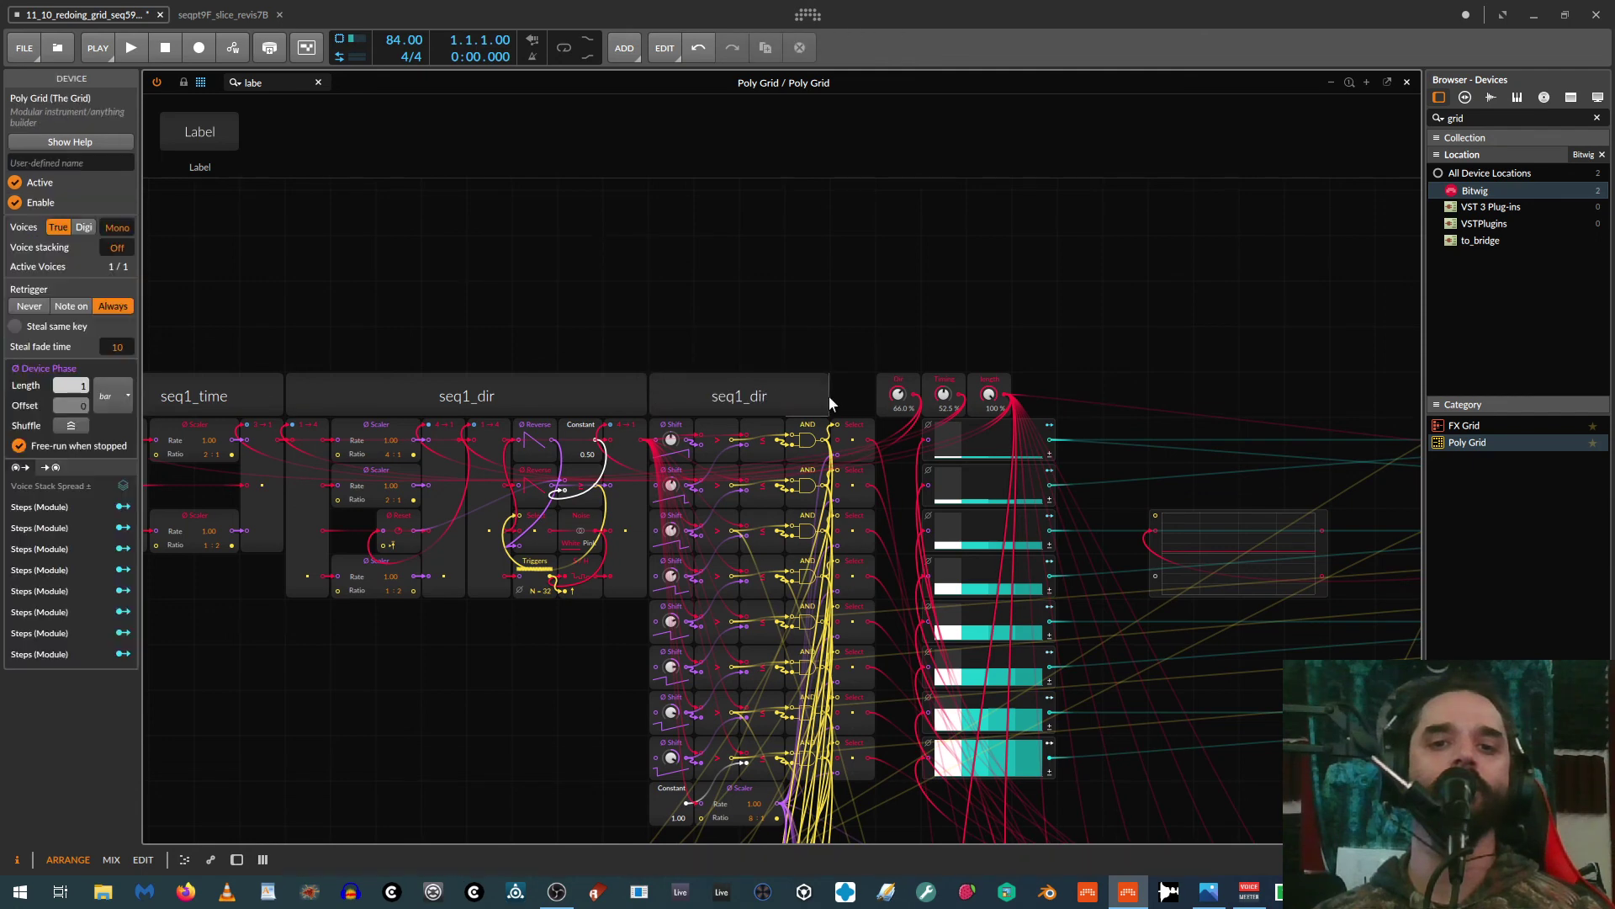
drag(826, 396, 874, 396)
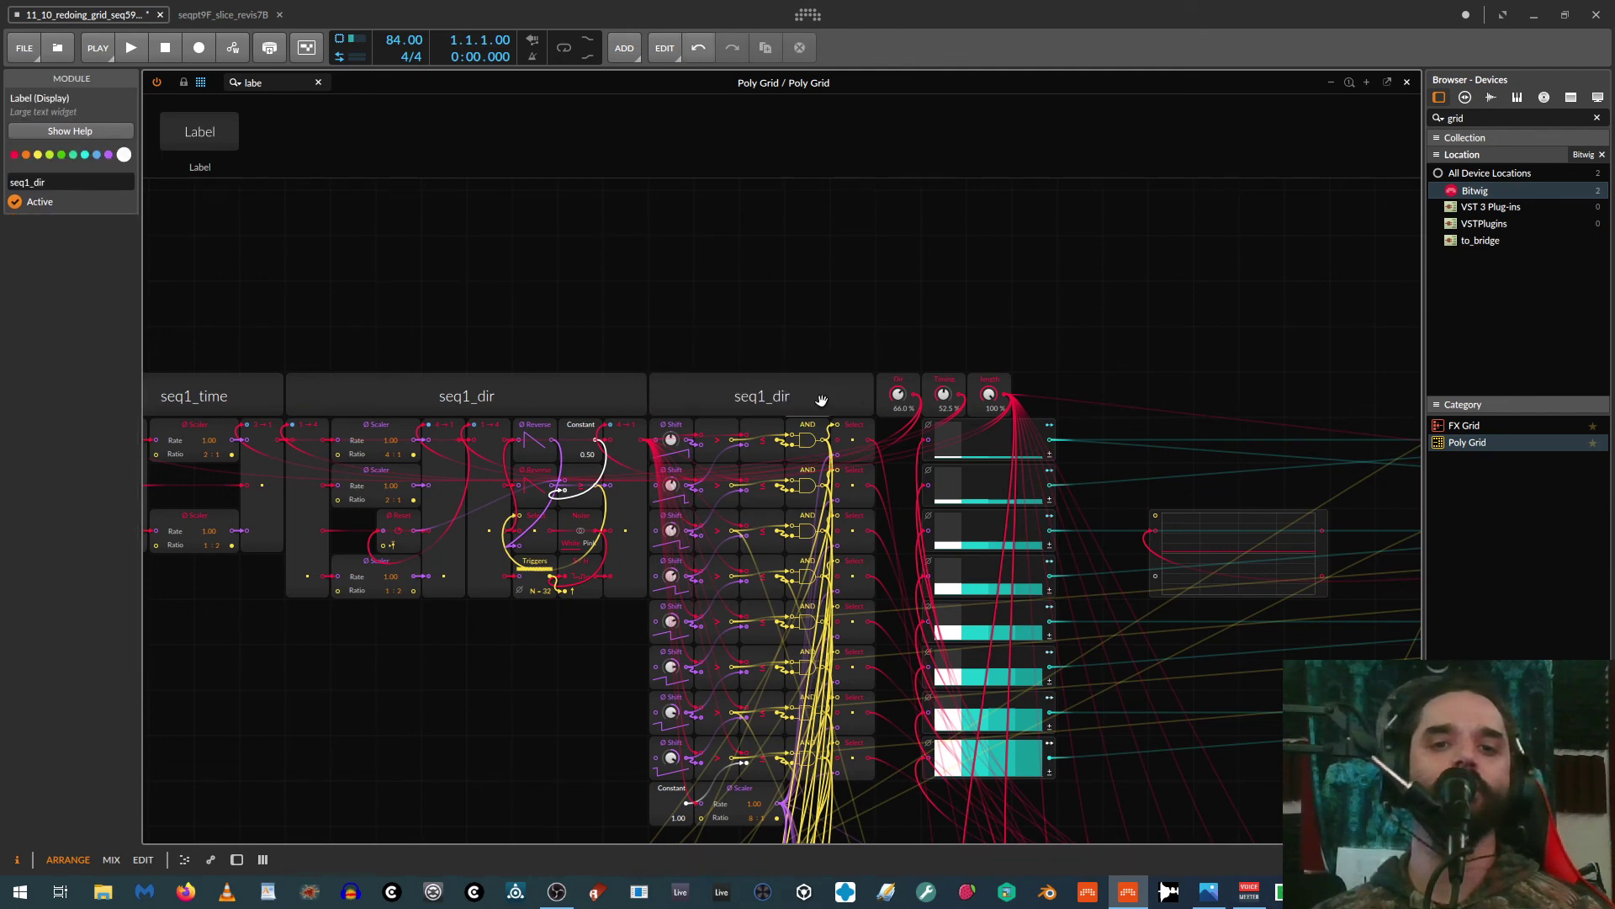
Step: Rename the copied label above the Shift and AND rows as seq1_logic
click(93, 185)
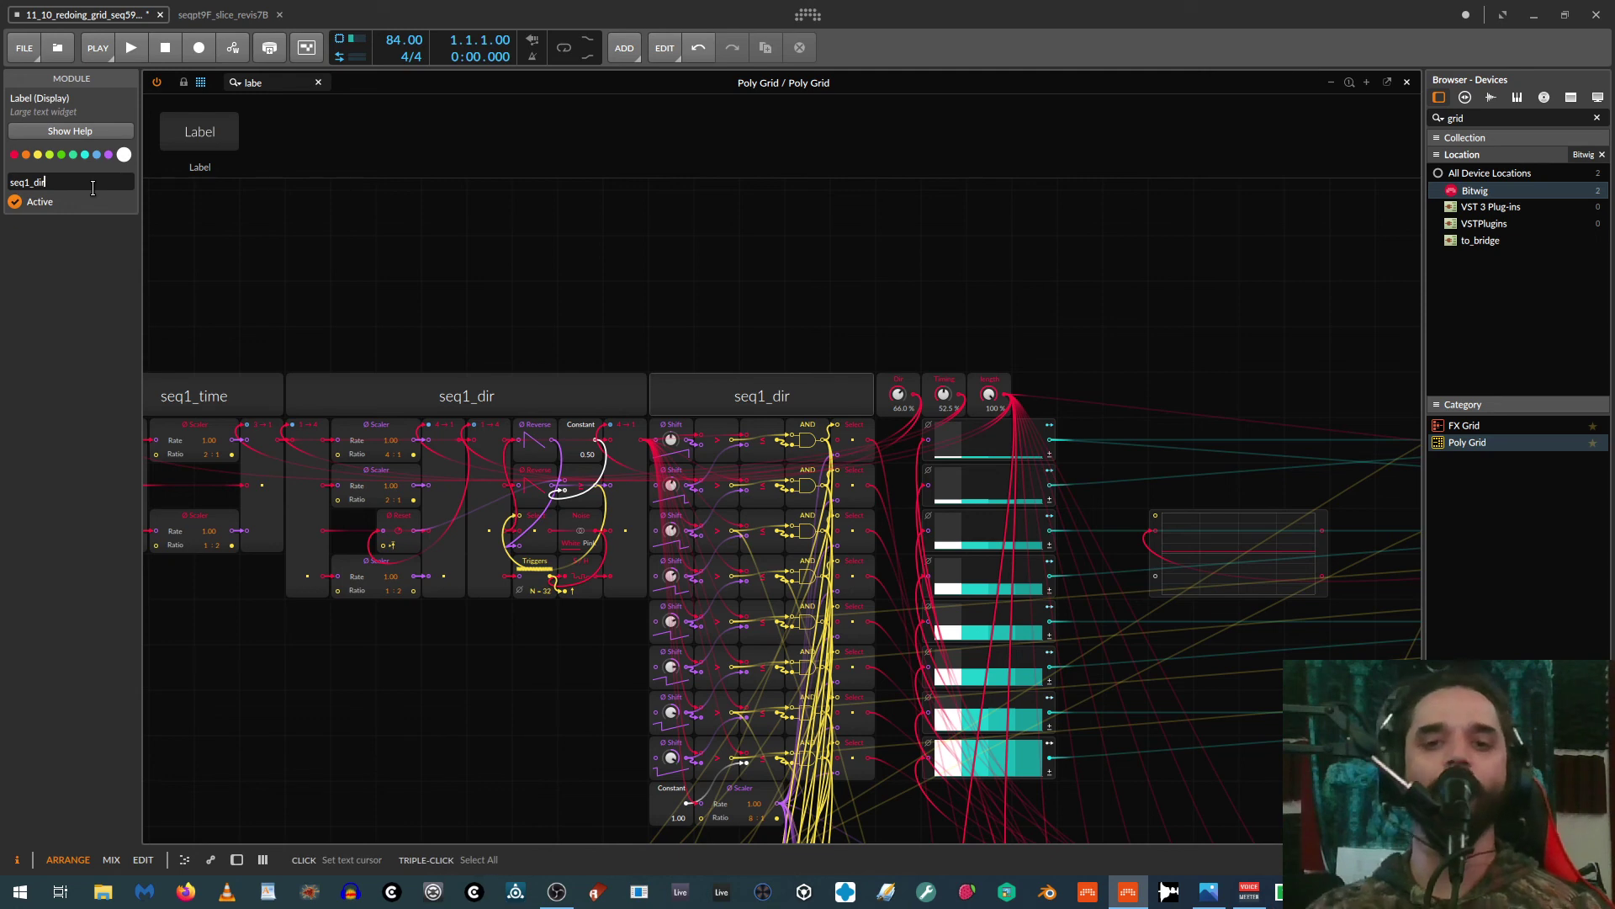
key(BackSpace)
key(BackSpace)
key(BackSpace)
text(logic)
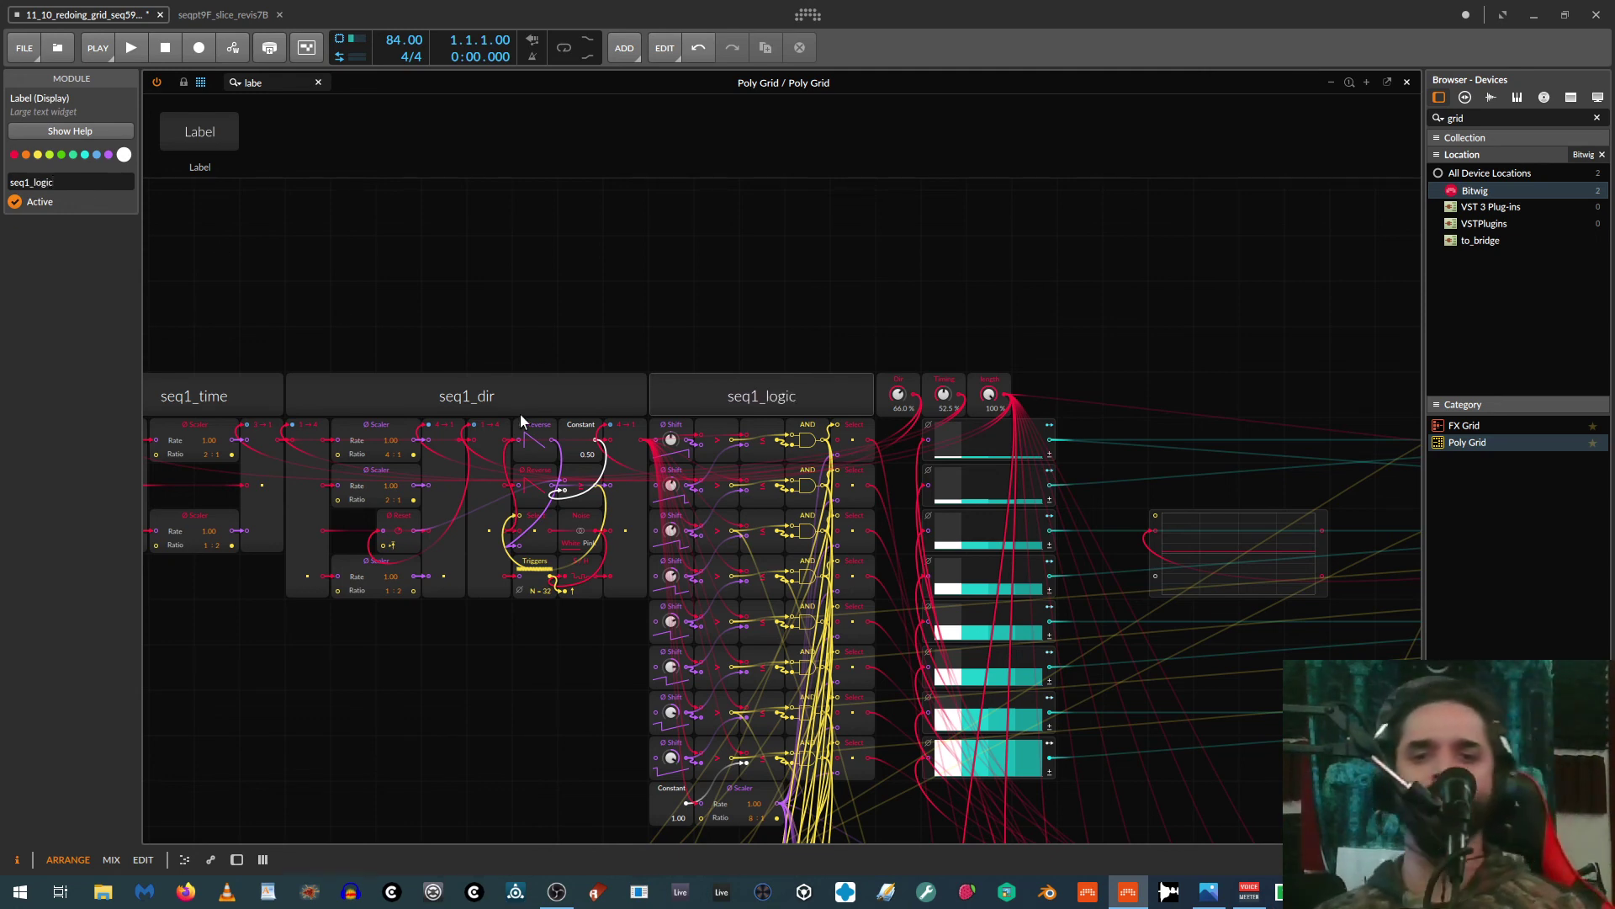
Step: Move the spaced-out OR and Select pairs below the logic rows upward to stack them directly beneath one another
scroll(520, 416, down, 5)
scroll(536, 416, down, 1)
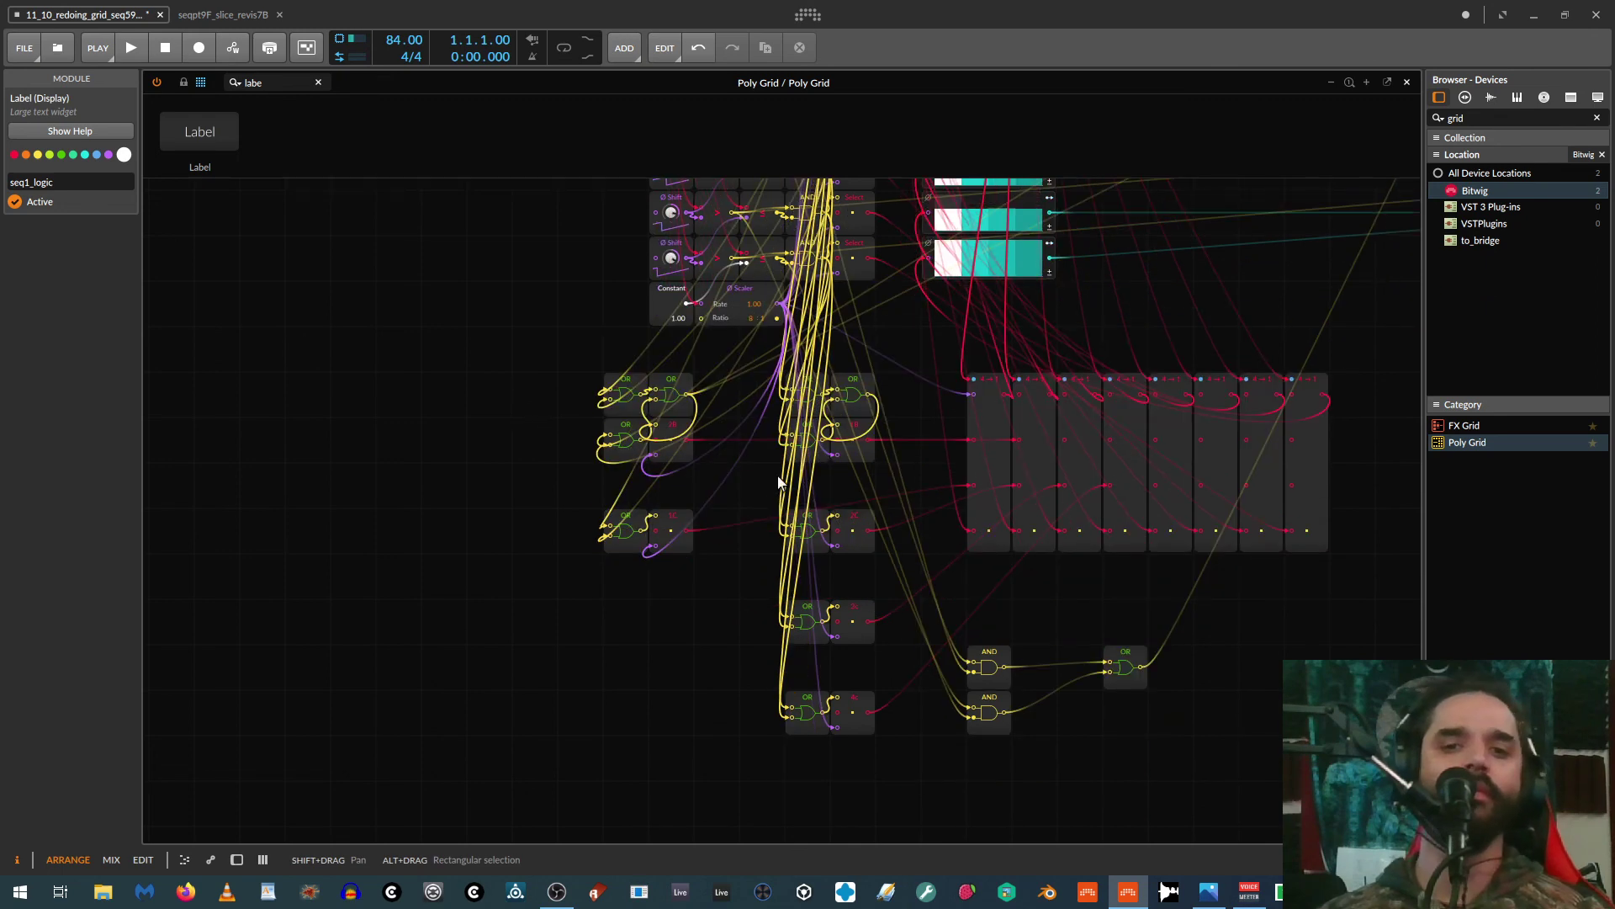
drag(754, 506, 854, 492)
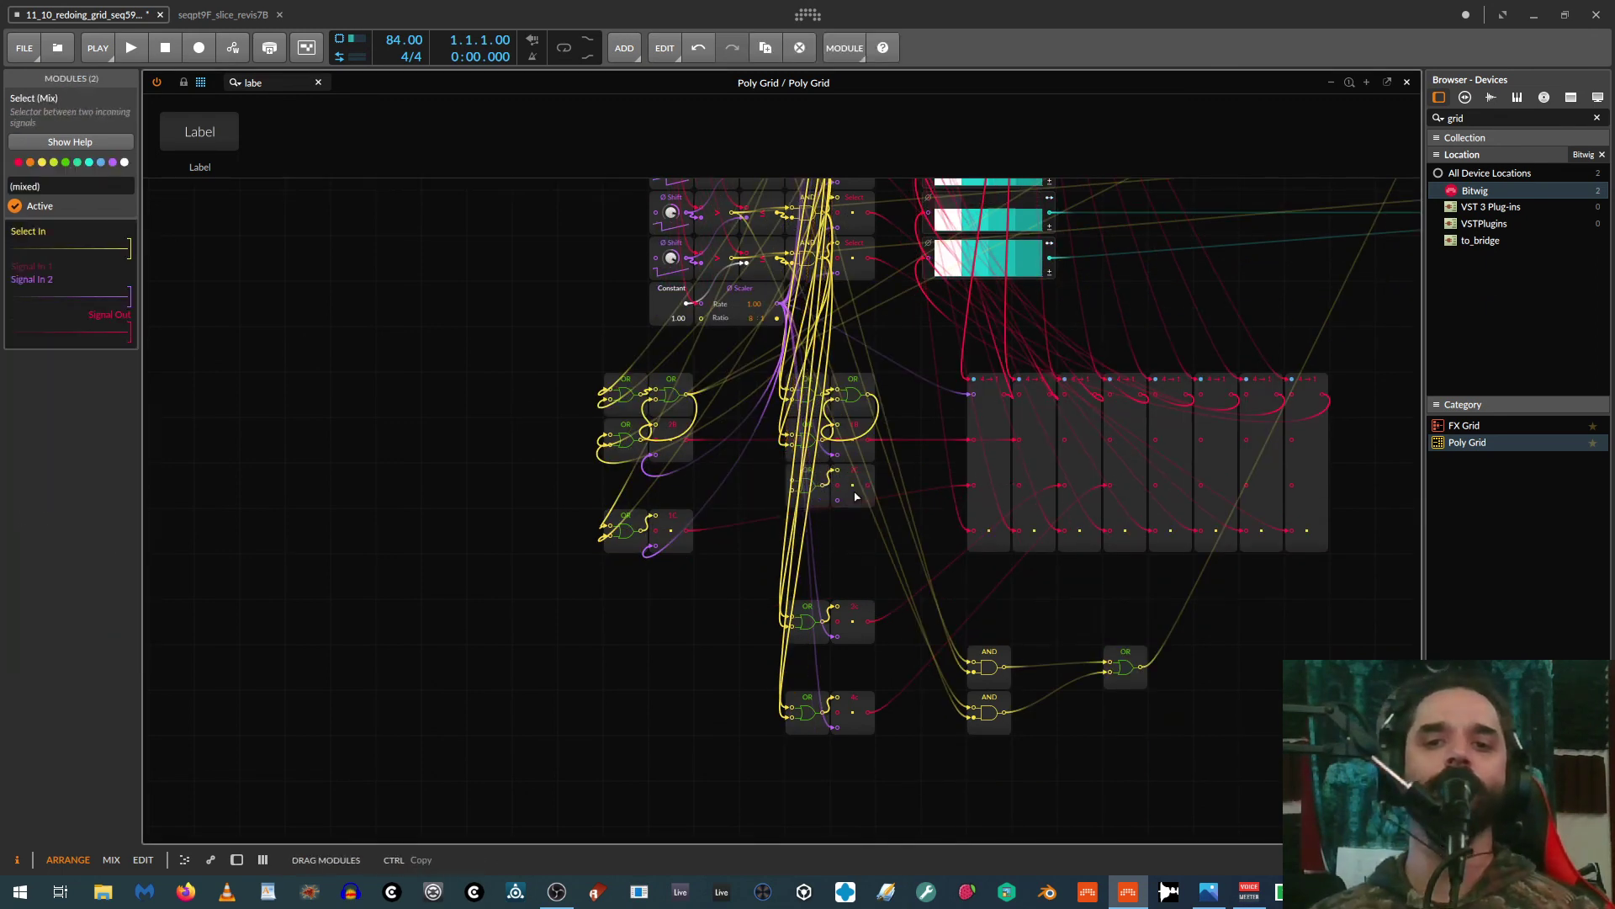
drag(752, 594, 868, 556)
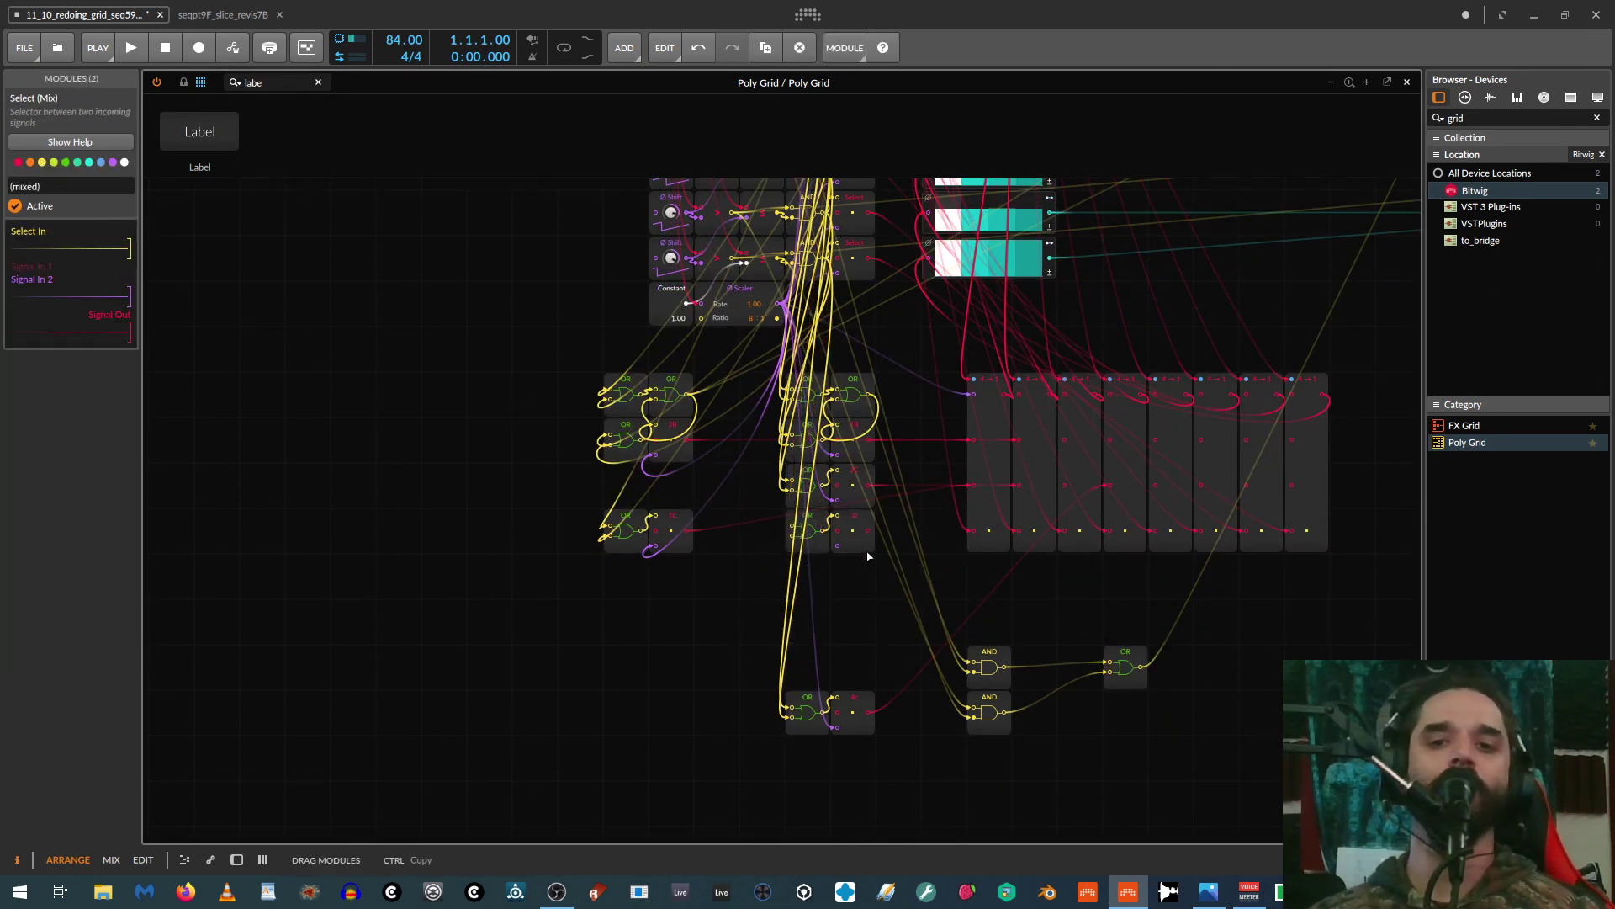
drag(721, 650, 856, 563)
scroll(841, 547, up, 8)
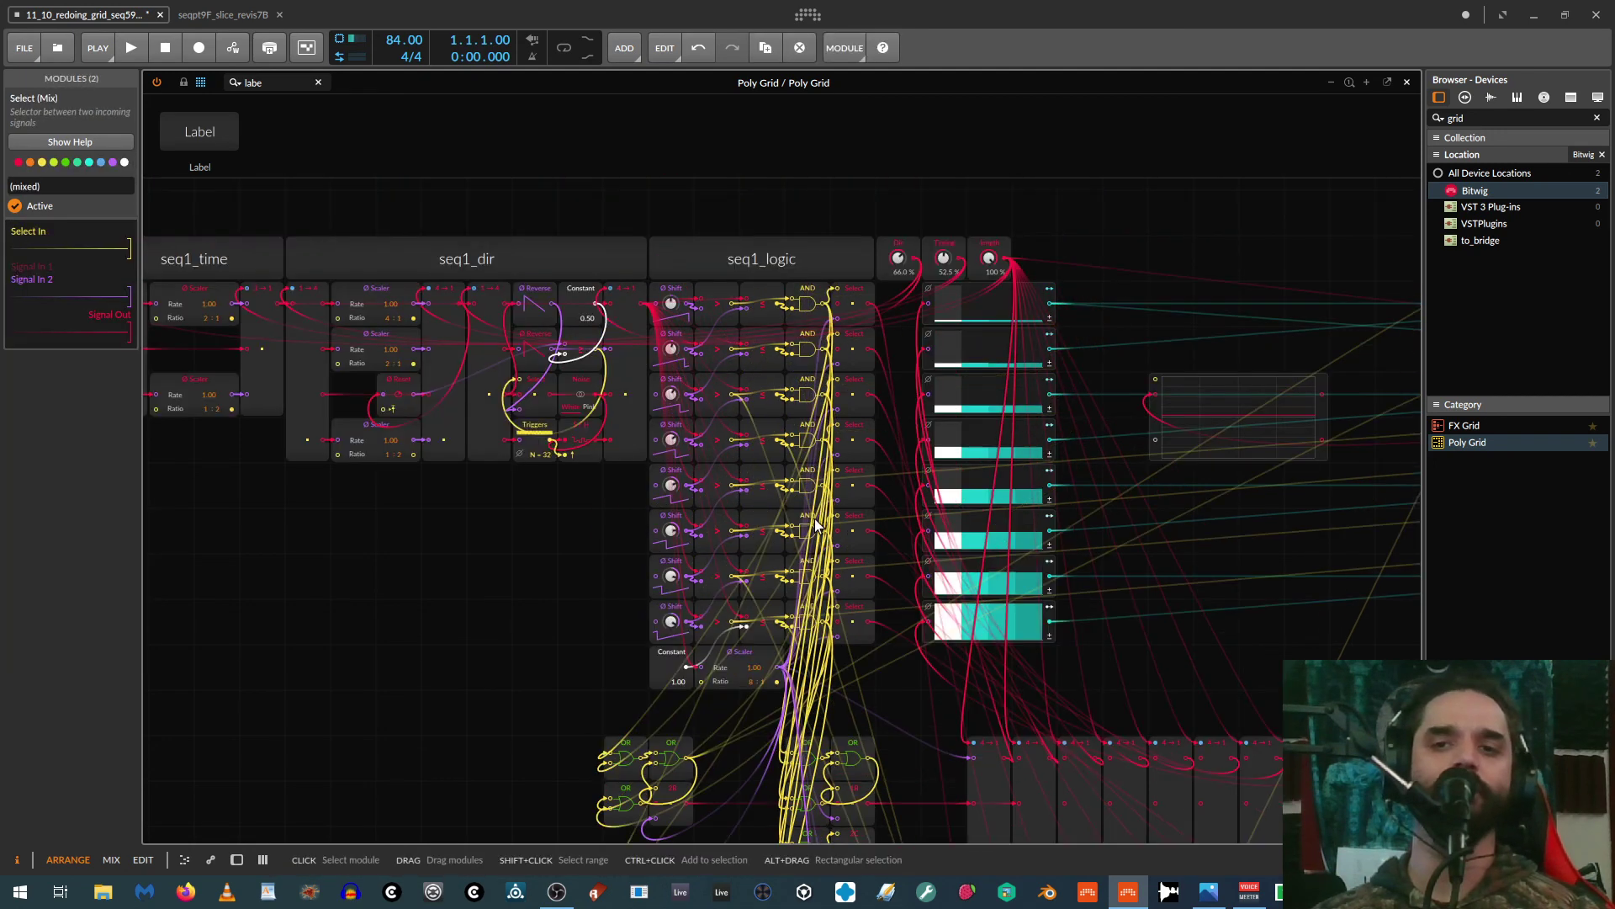
scroll(814, 518, up, 4)
drag(1085, 638, 676, 471)
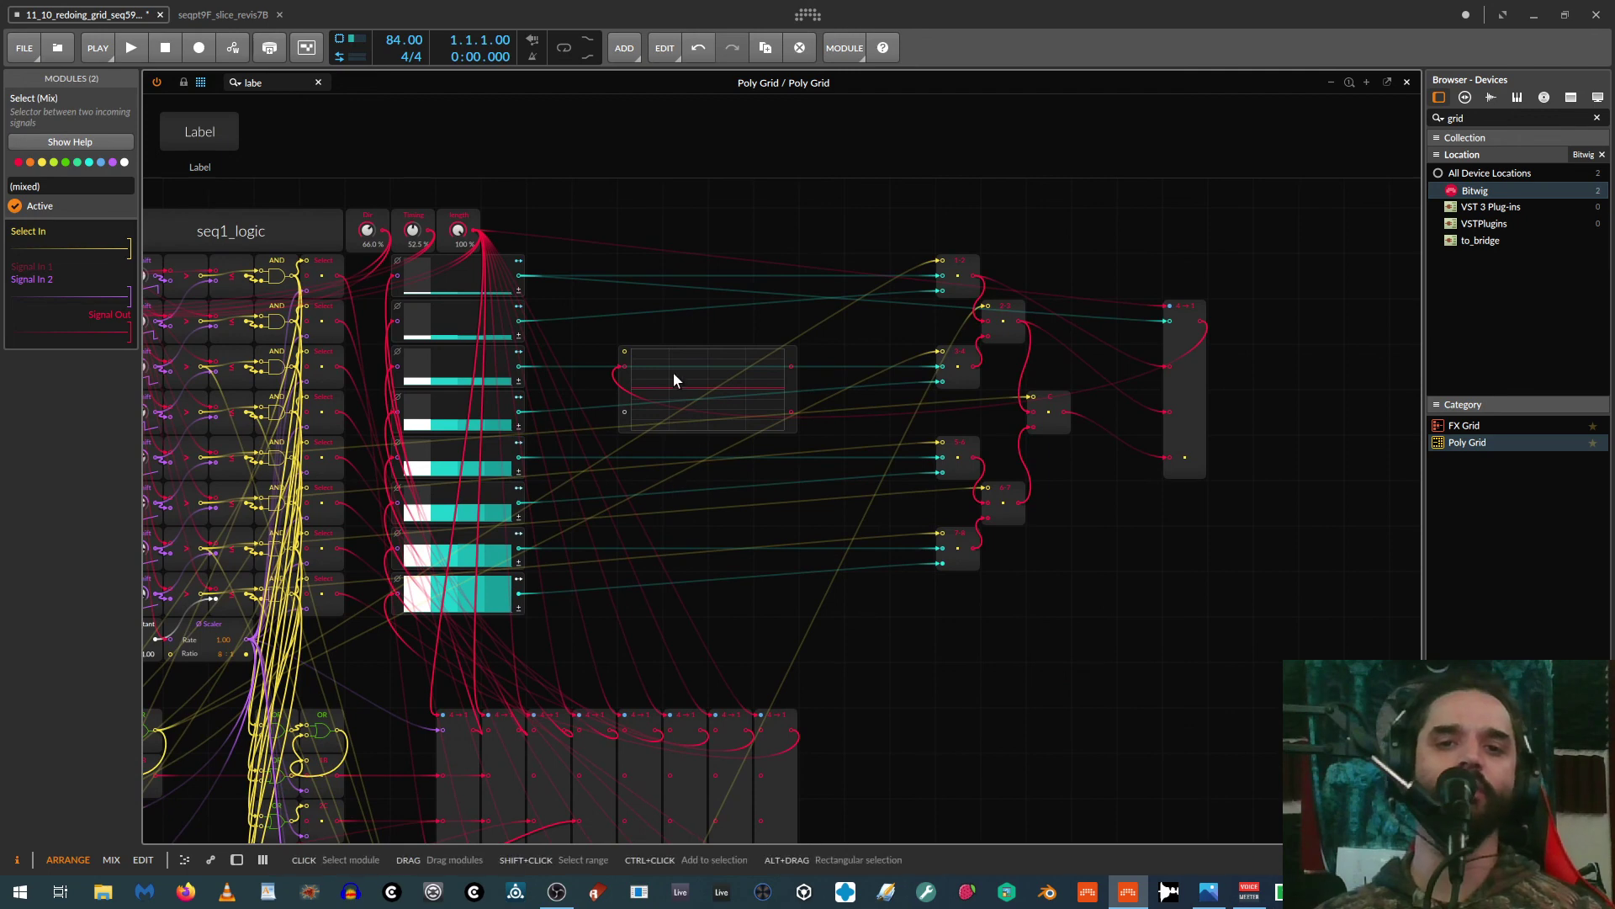
Step: Place the oscilloscope below the final Merge module and shift it with the Select tree and Merge farther right to free space
drag(621, 400, 1167, 626)
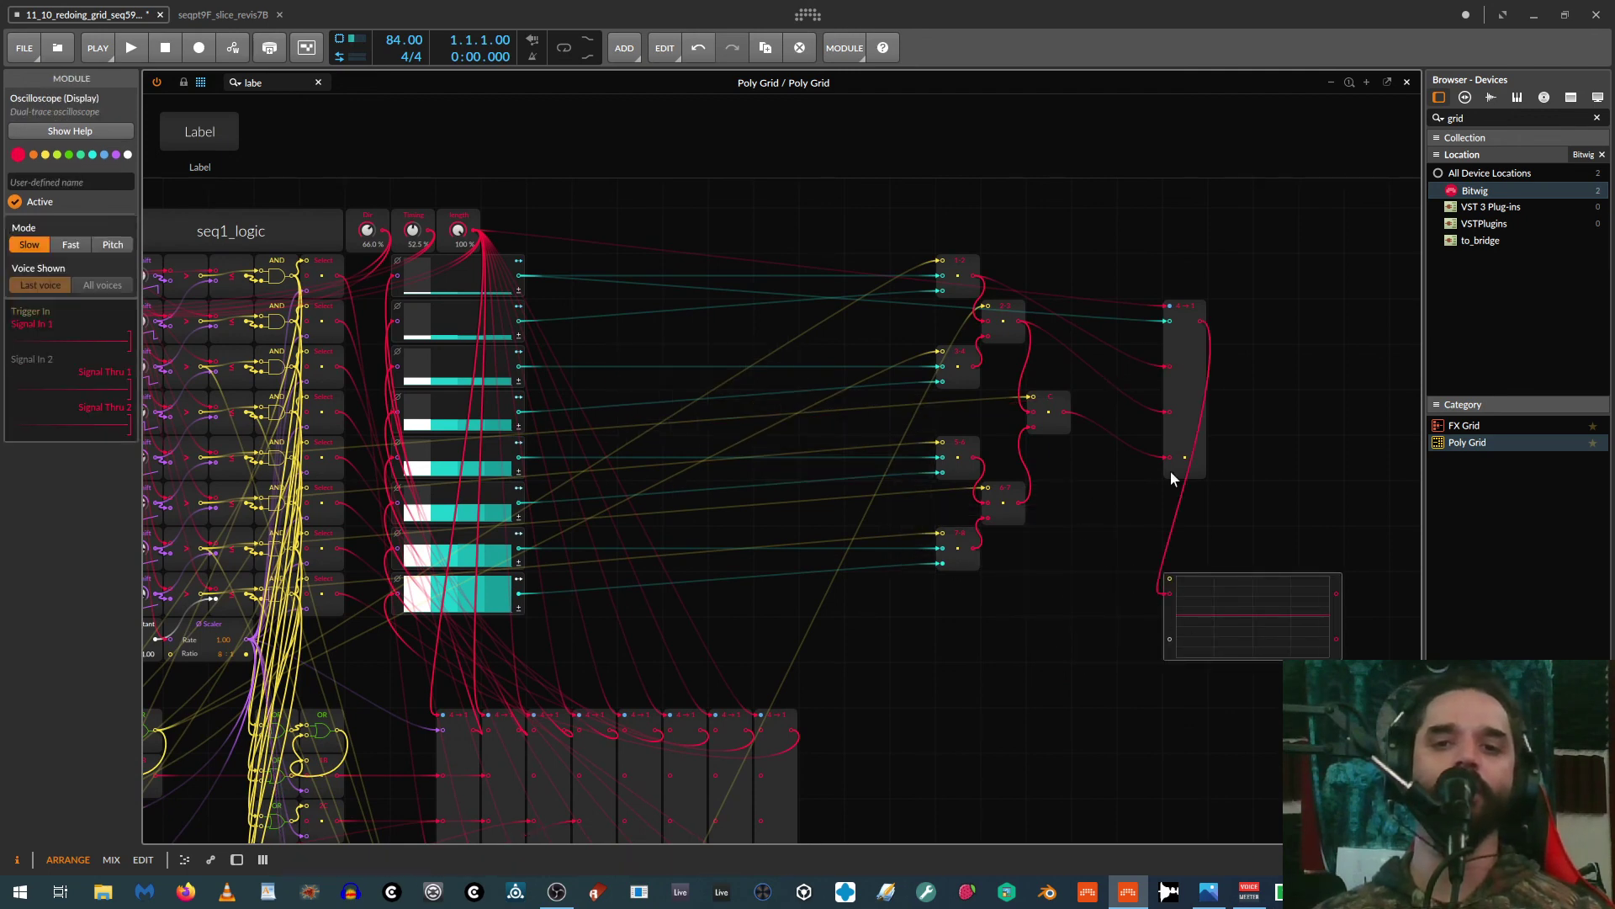
drag(1226, 453, 836, 505)
drag(493, 261, 1169, 722)
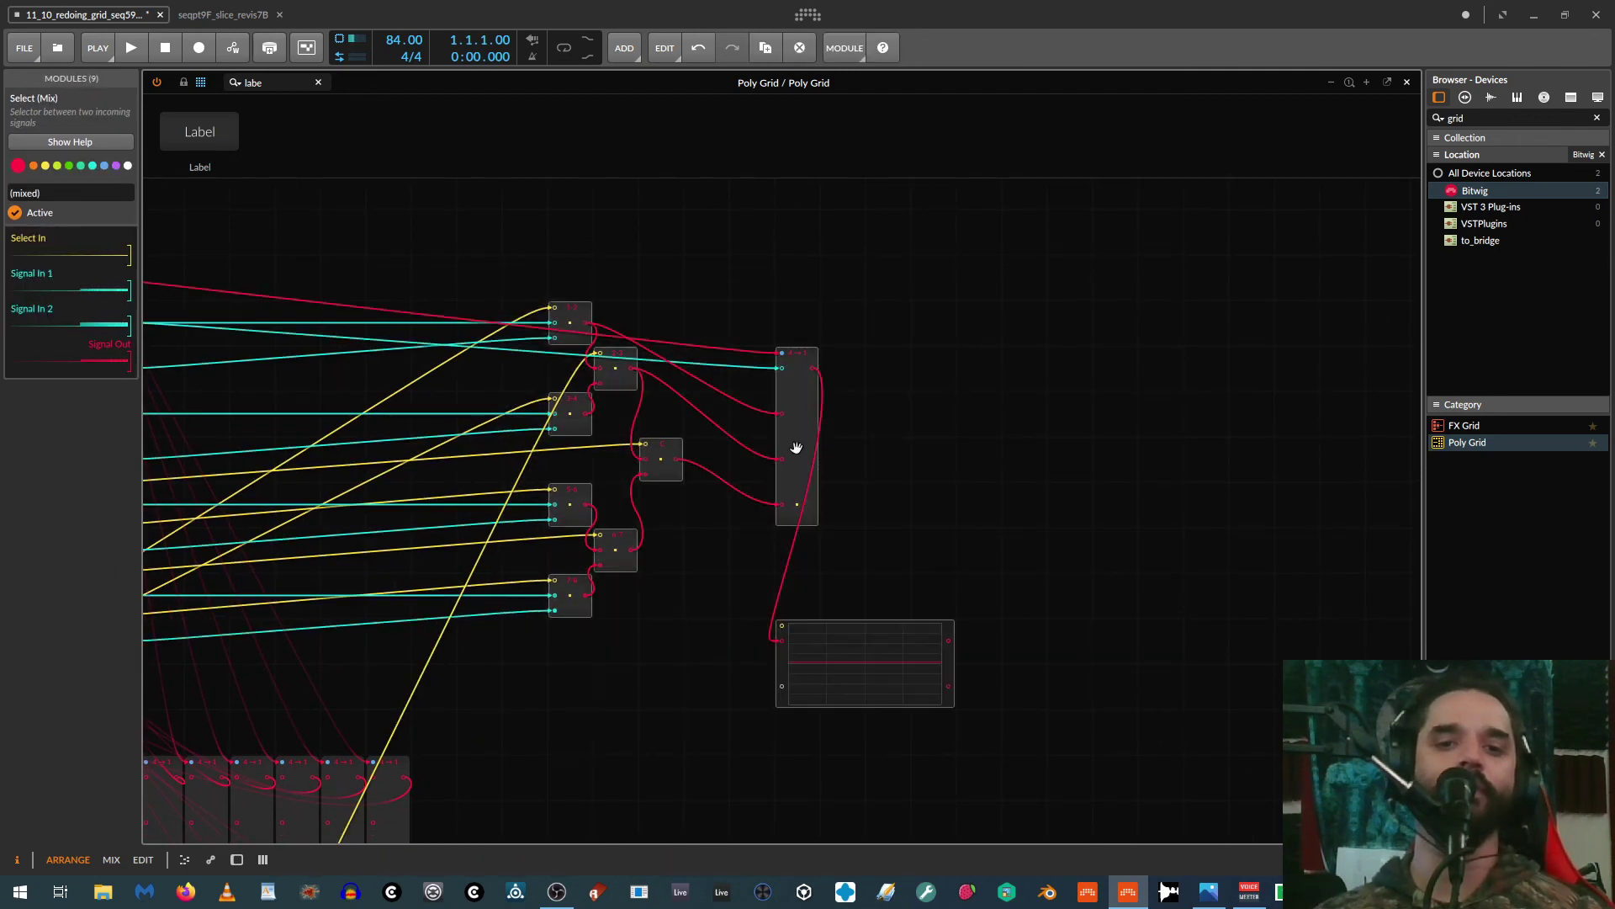
drag(830, 429, 1371, 356)
drag(539, 448, 1085, 453)
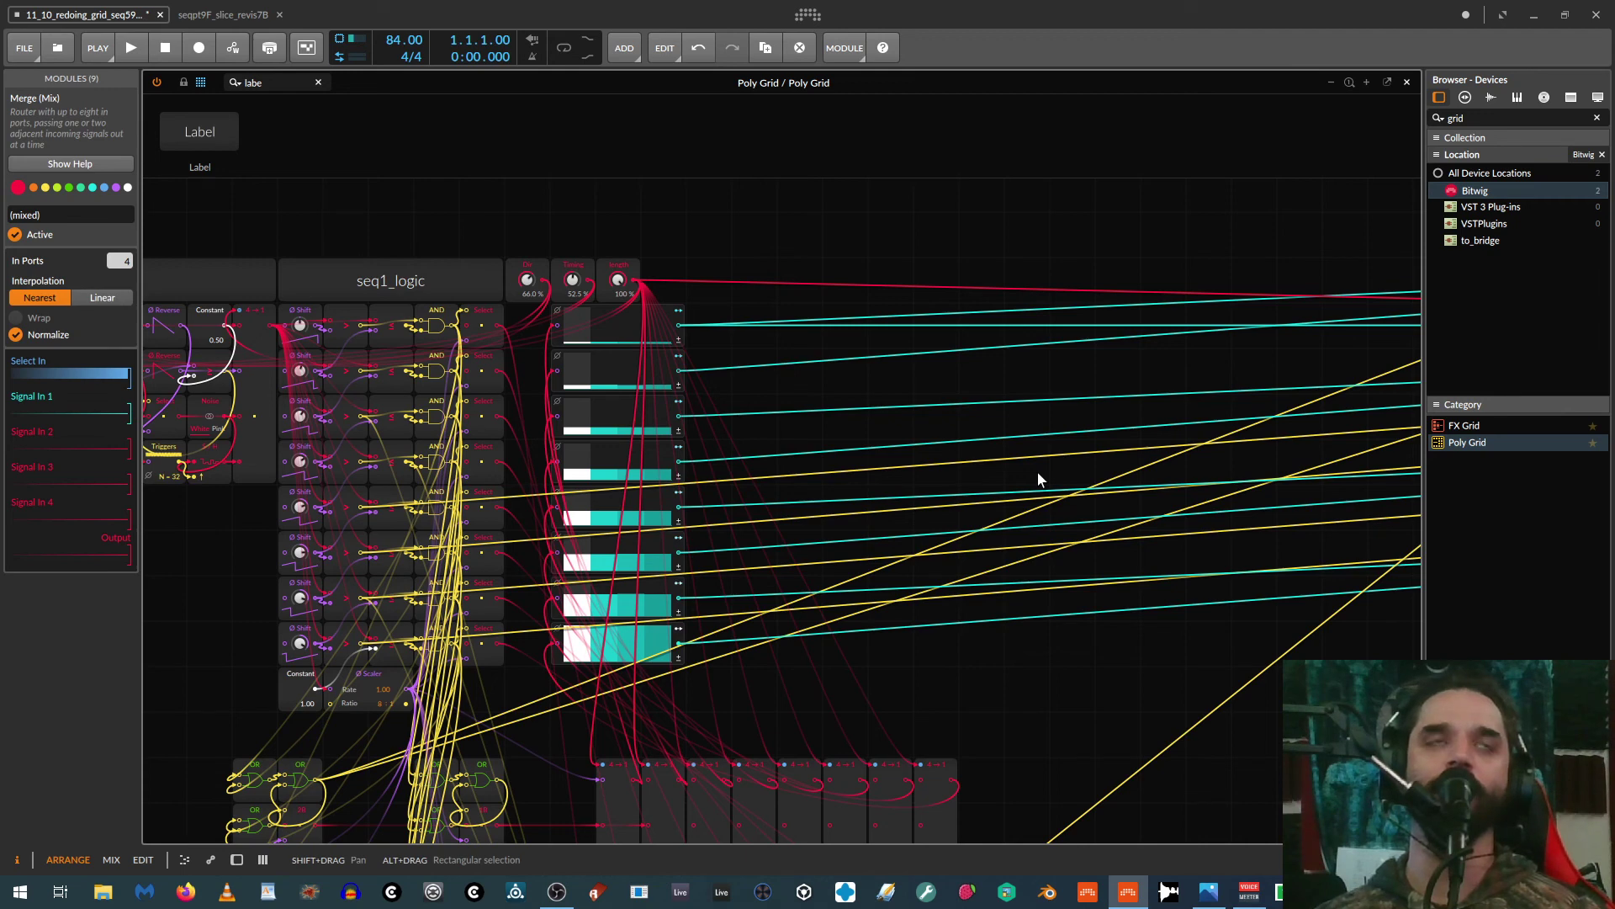
click(874, 518)
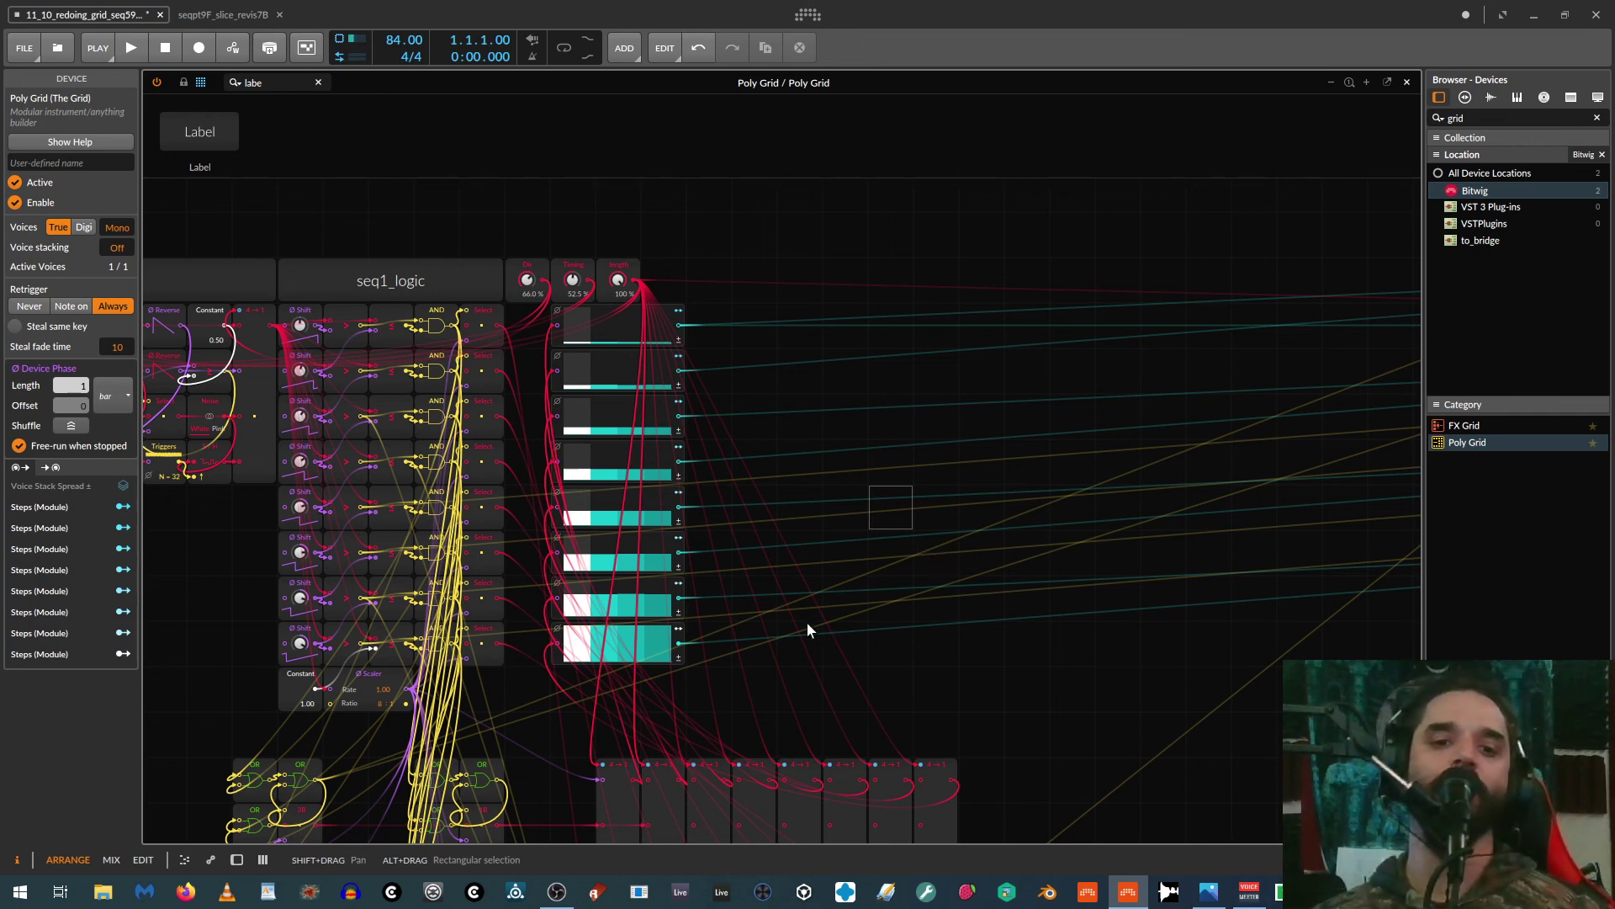
Step: Rearrange the stacked Steps modules into one horizontal row of eight, keeping their order from lowest to highest values
scroll(806, 622, down, 3)
scroll(751, 542, up, 3)
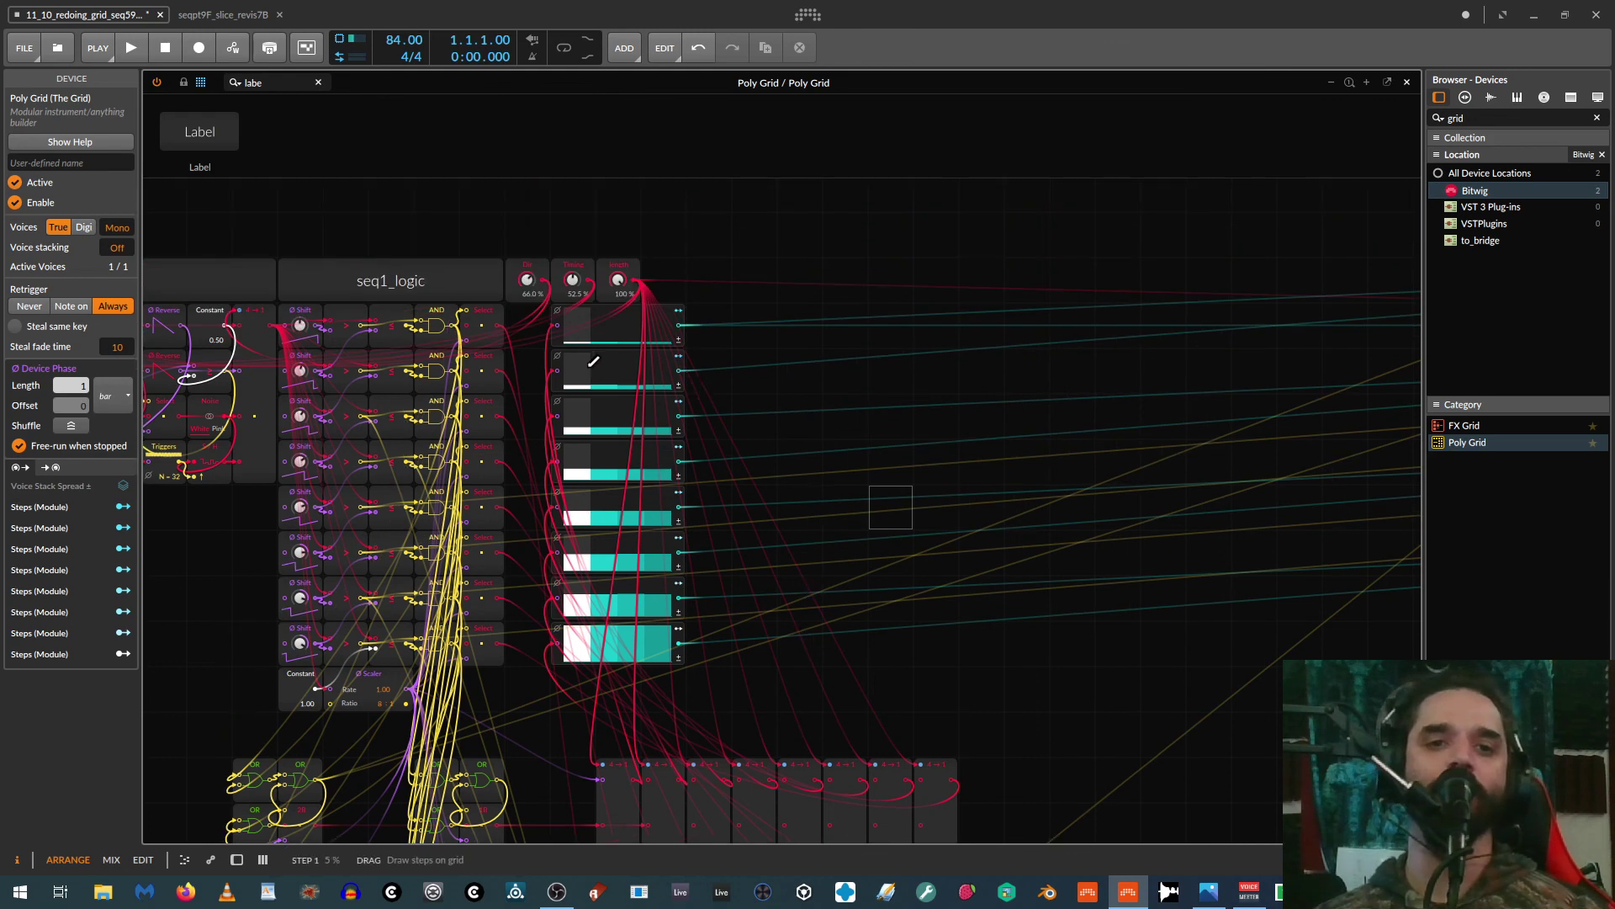
drag(559, 385, 694, 340)
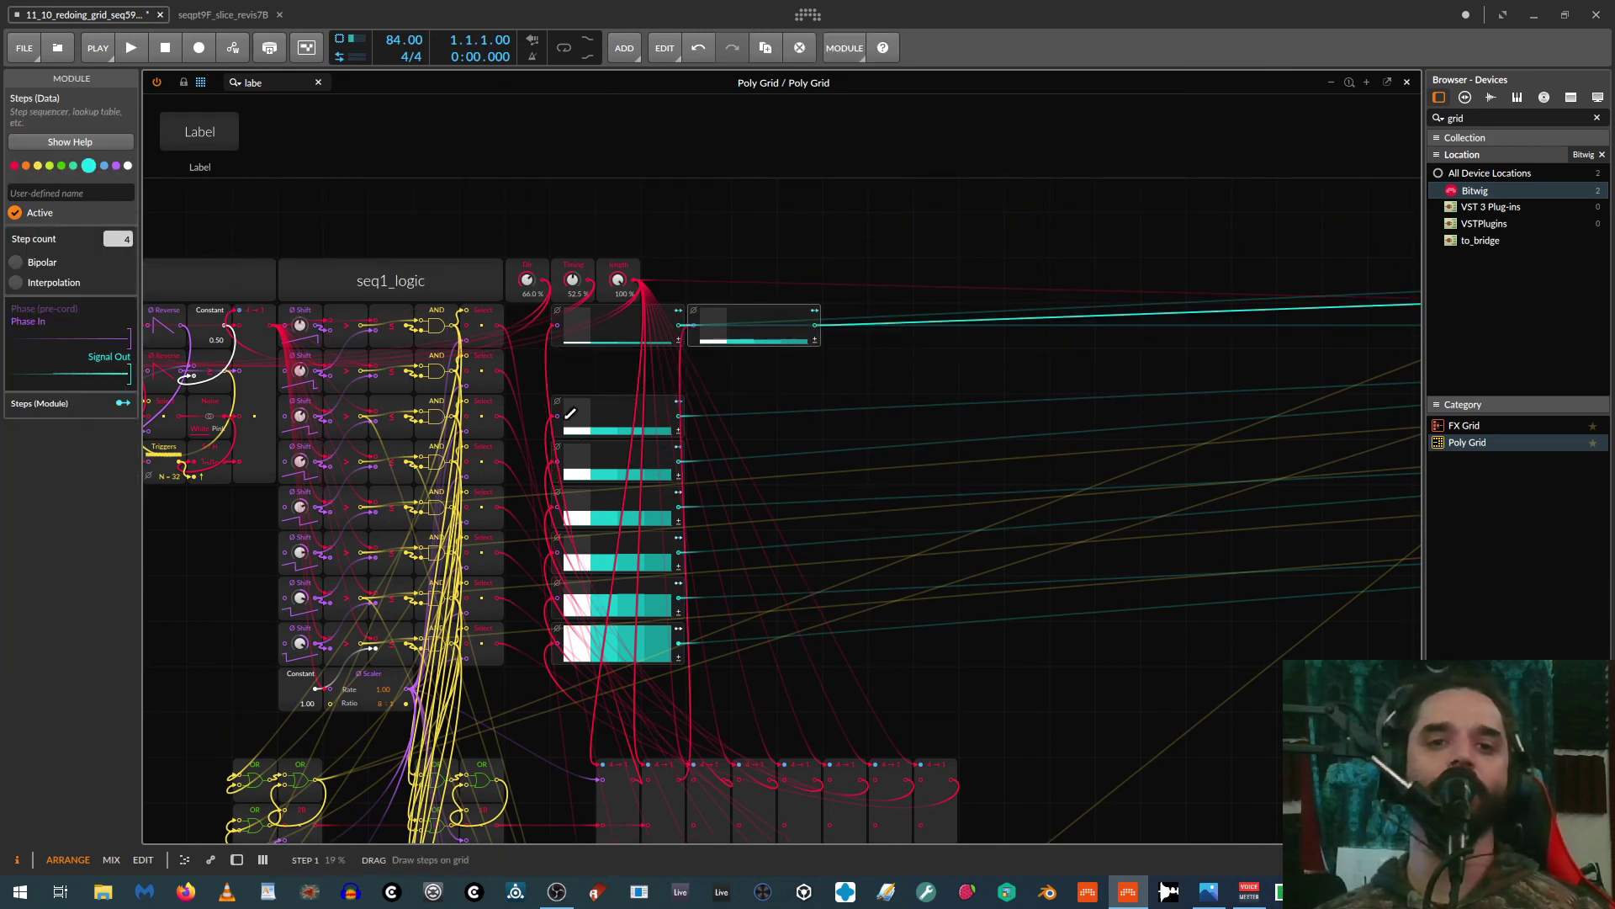
drag(570, 412, 840, 322)
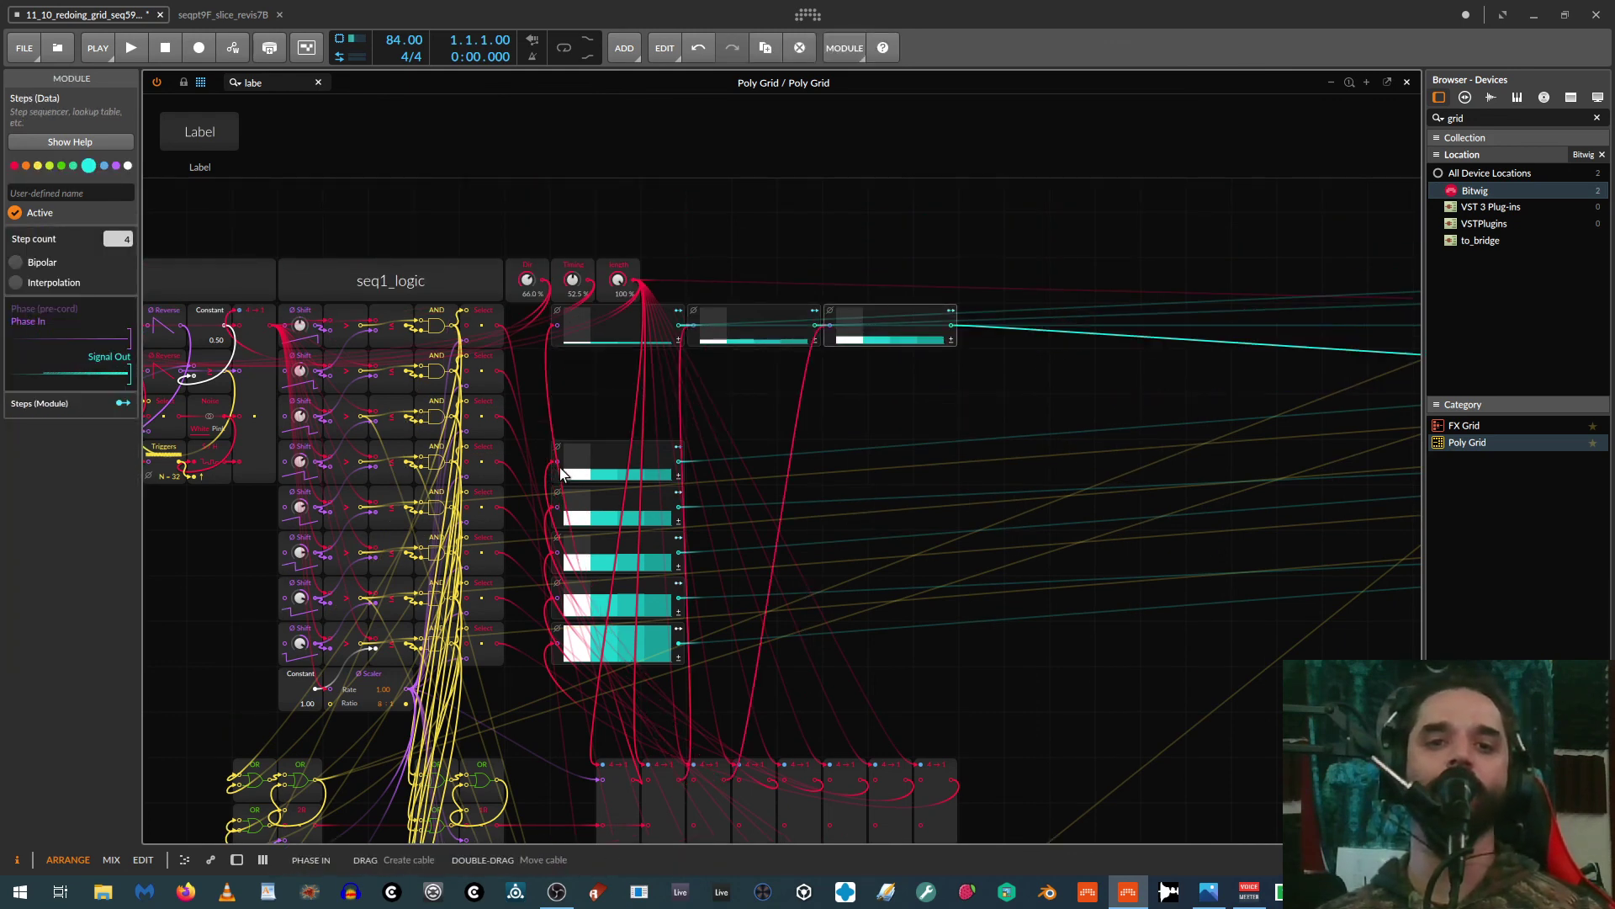
drag(562, 473, 971, 337)
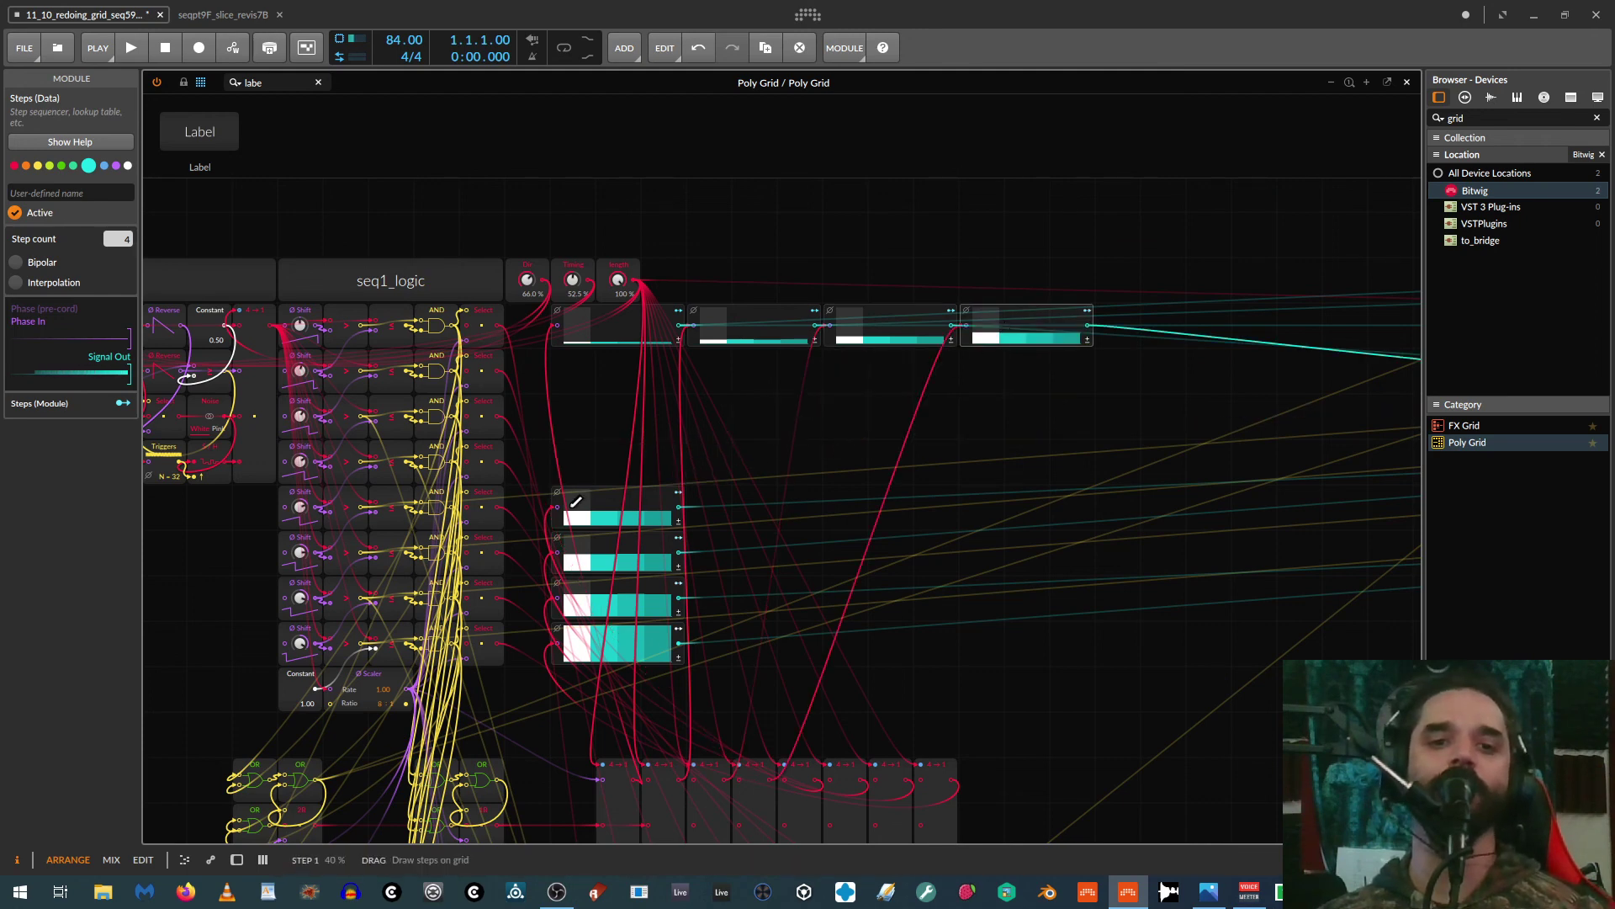
drag(578, 510, 1125, 332)
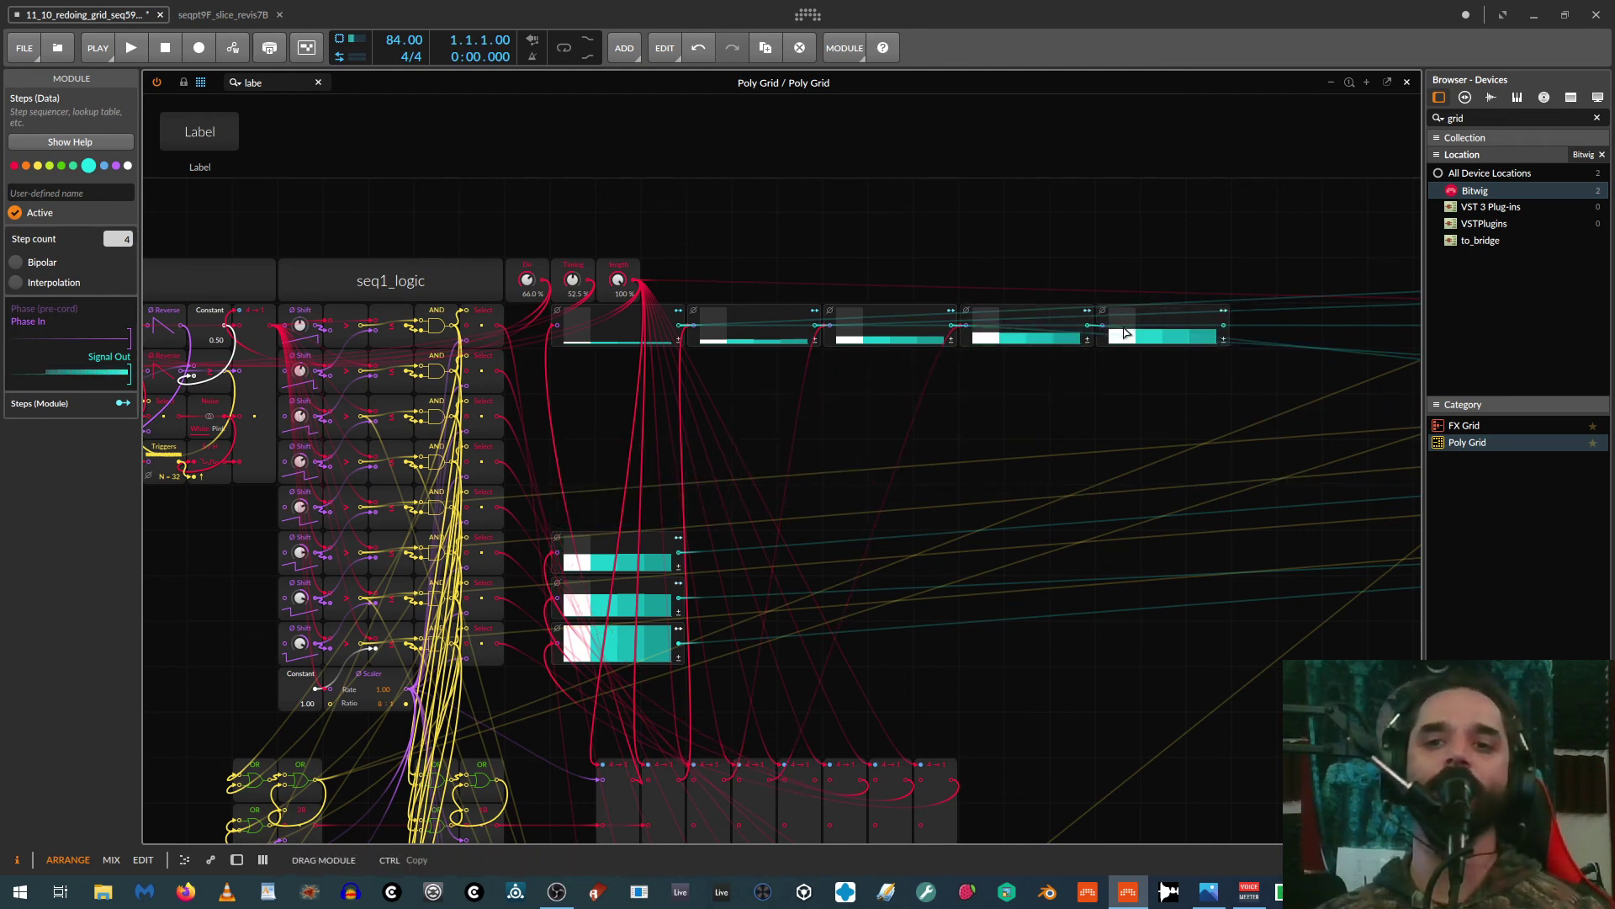
drag(577, 561, 1261, 339)
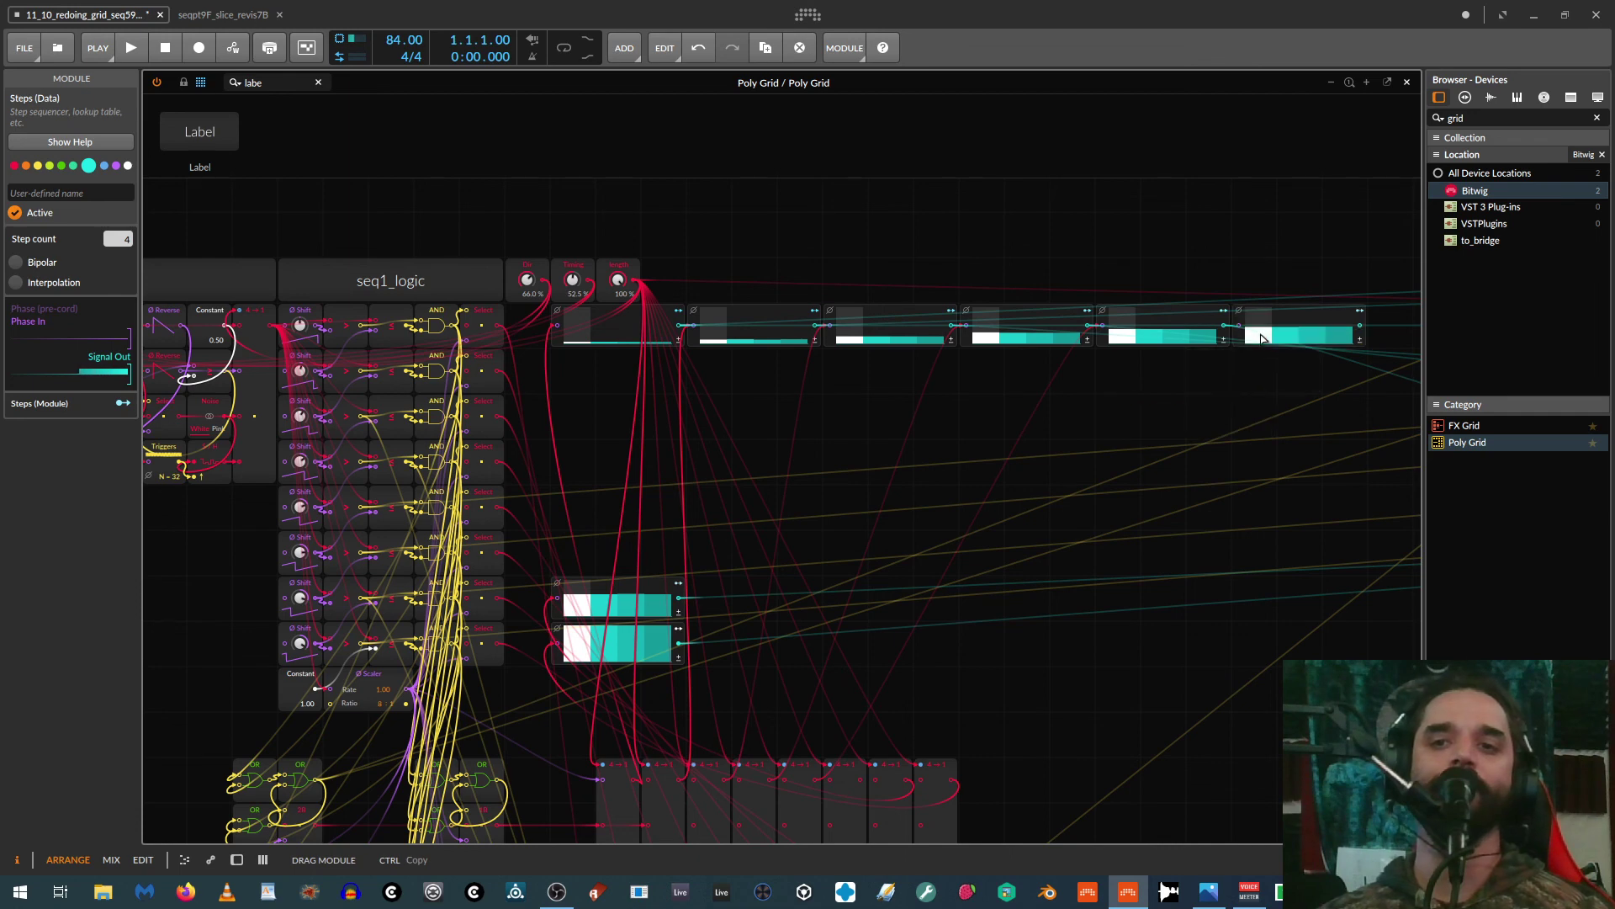
drag(1089, 454, 738, 483)
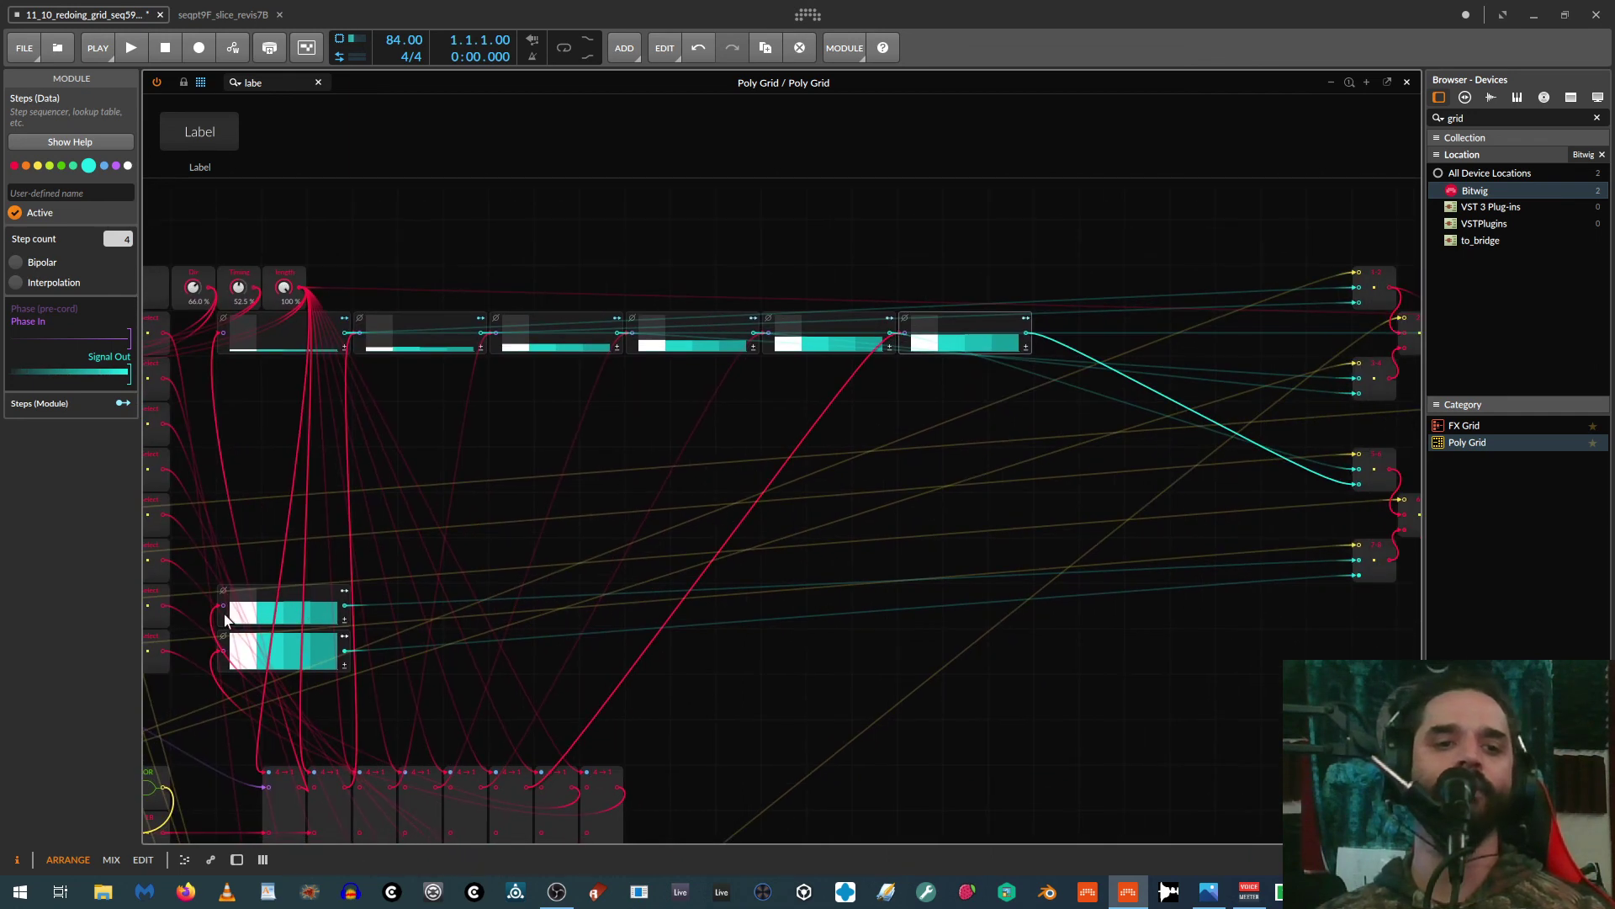
drag(225, 620, 1044, 347)
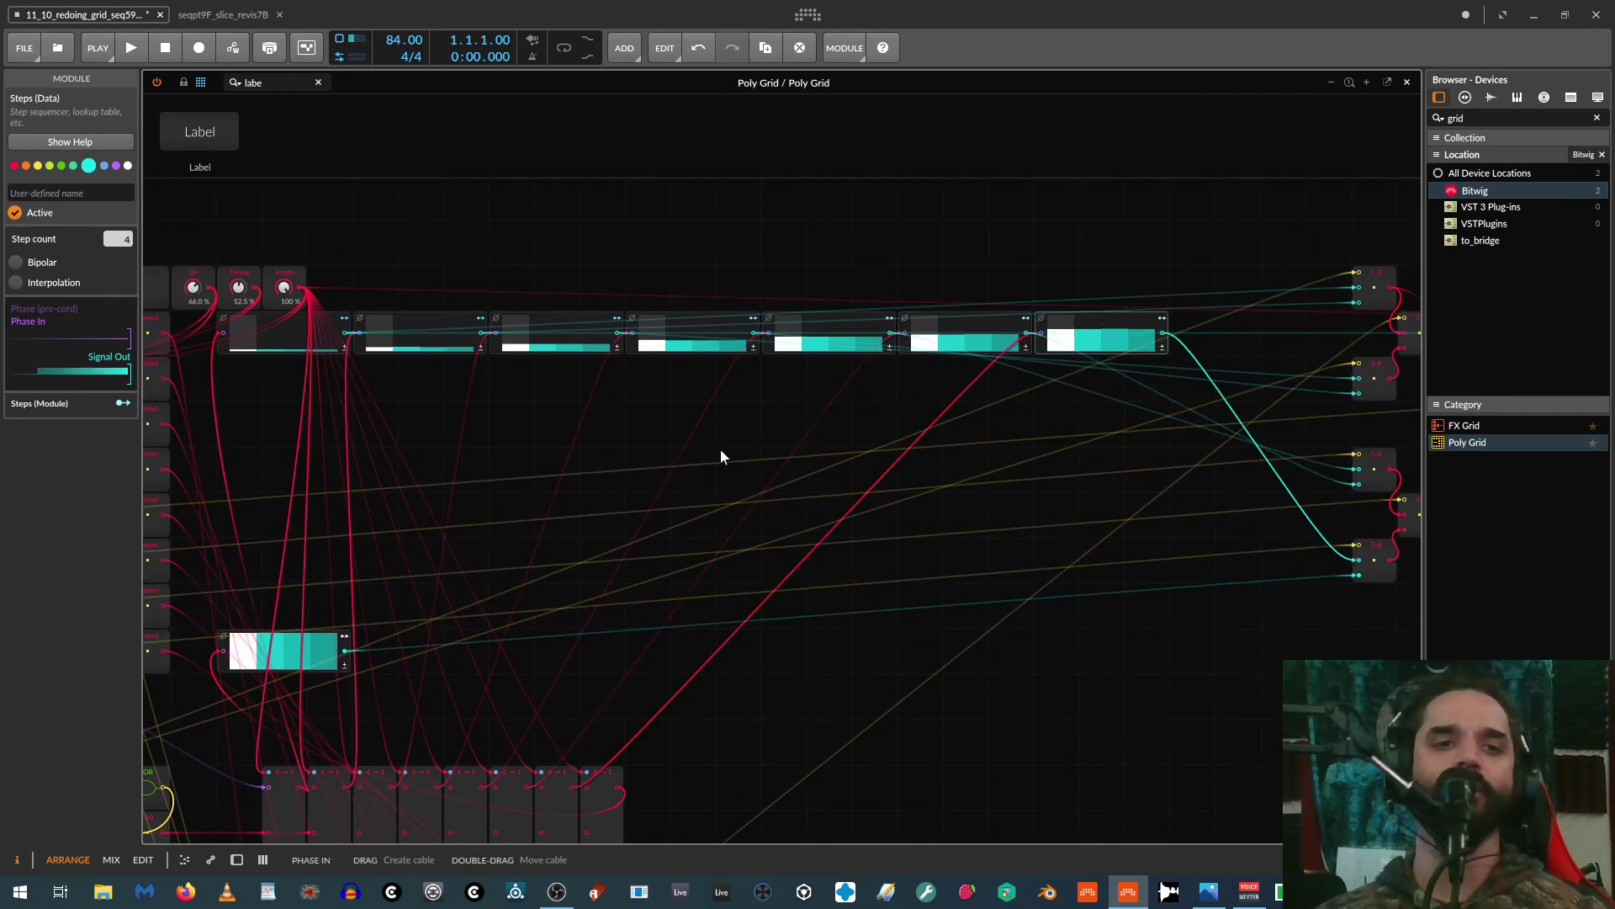
drag(225, 665, 1186, 345)
Step: Move the Select tree, final Merge and oscilloscope farther right, clear of the end of the Steps row
drag(1183, 476, 733, 517)
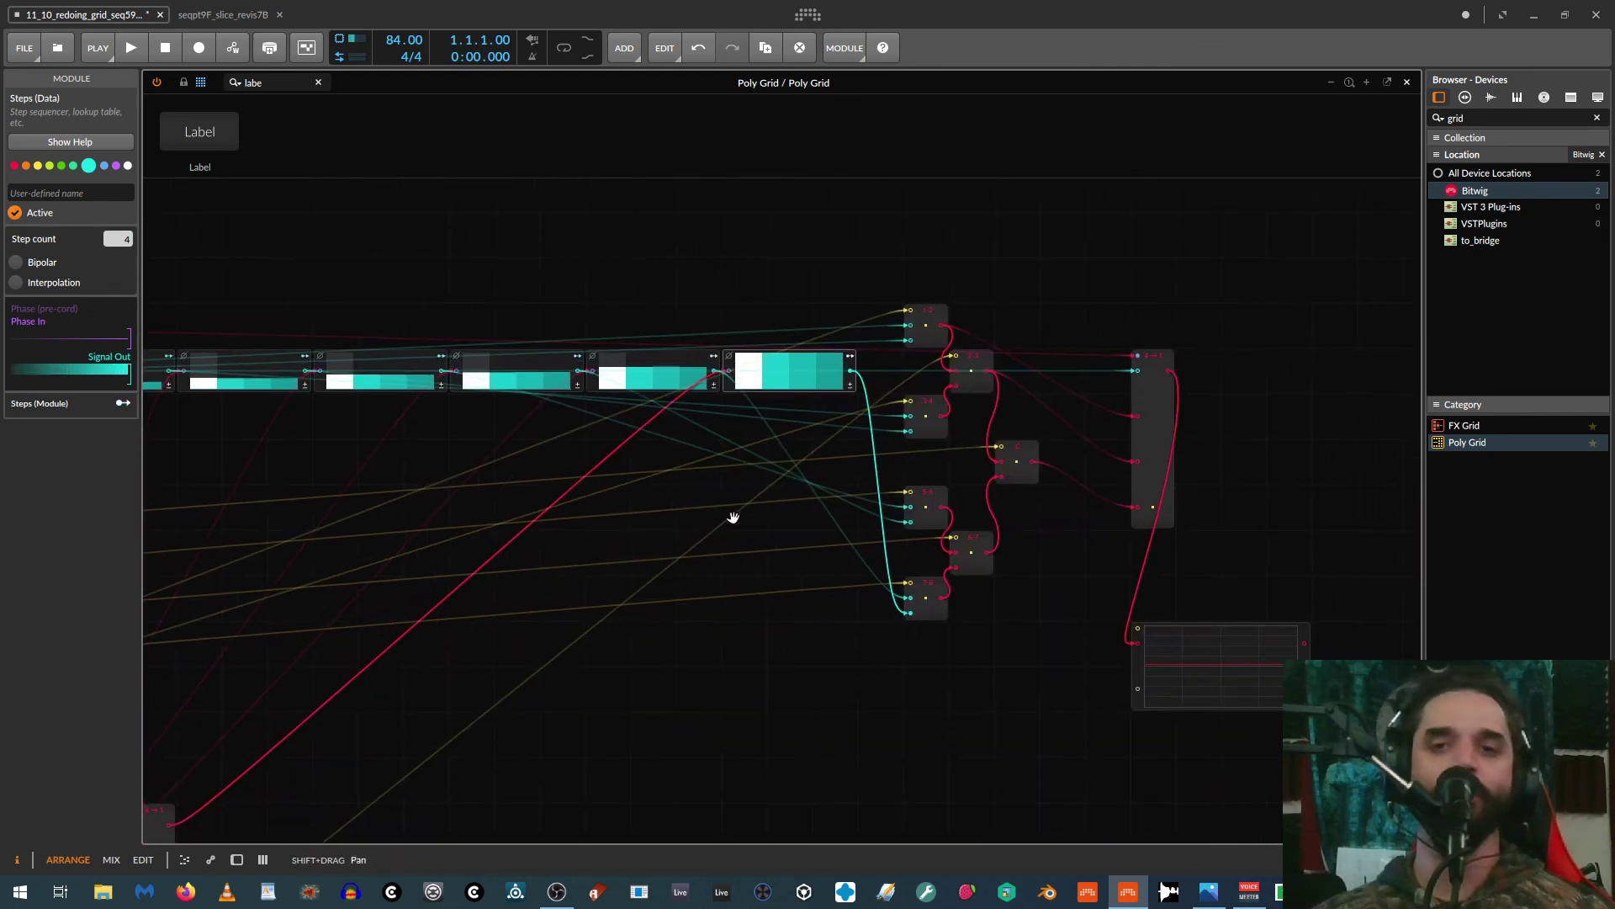
drag(901, 249, 1353, 818)
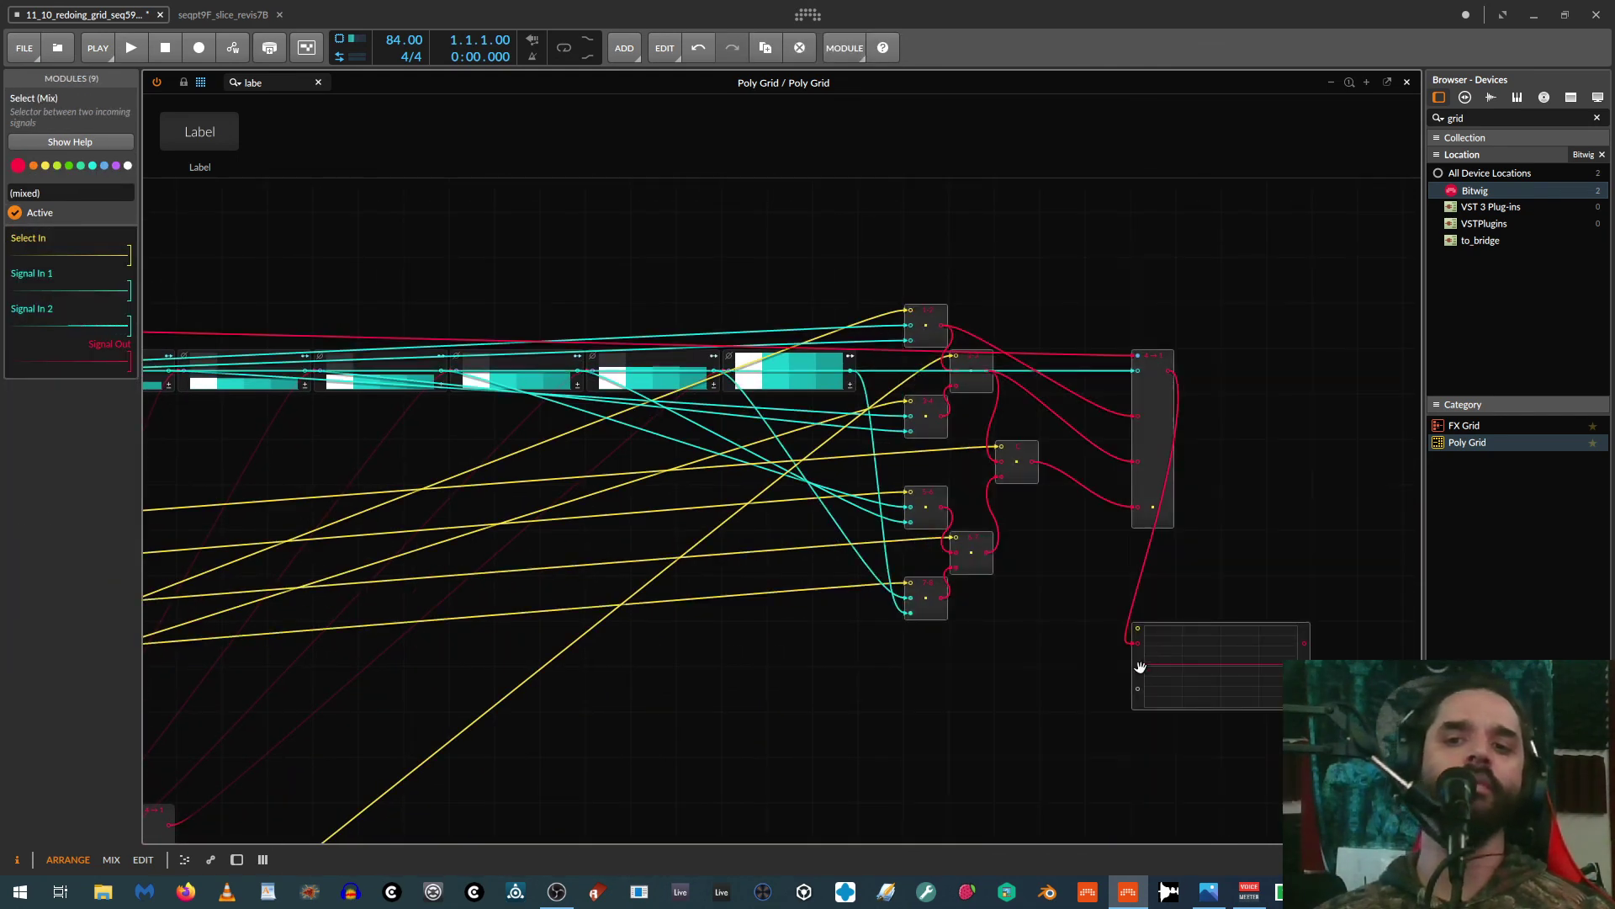
drag(1196, 661, 1456, 663)
drag(745, 599, 1311, 651)
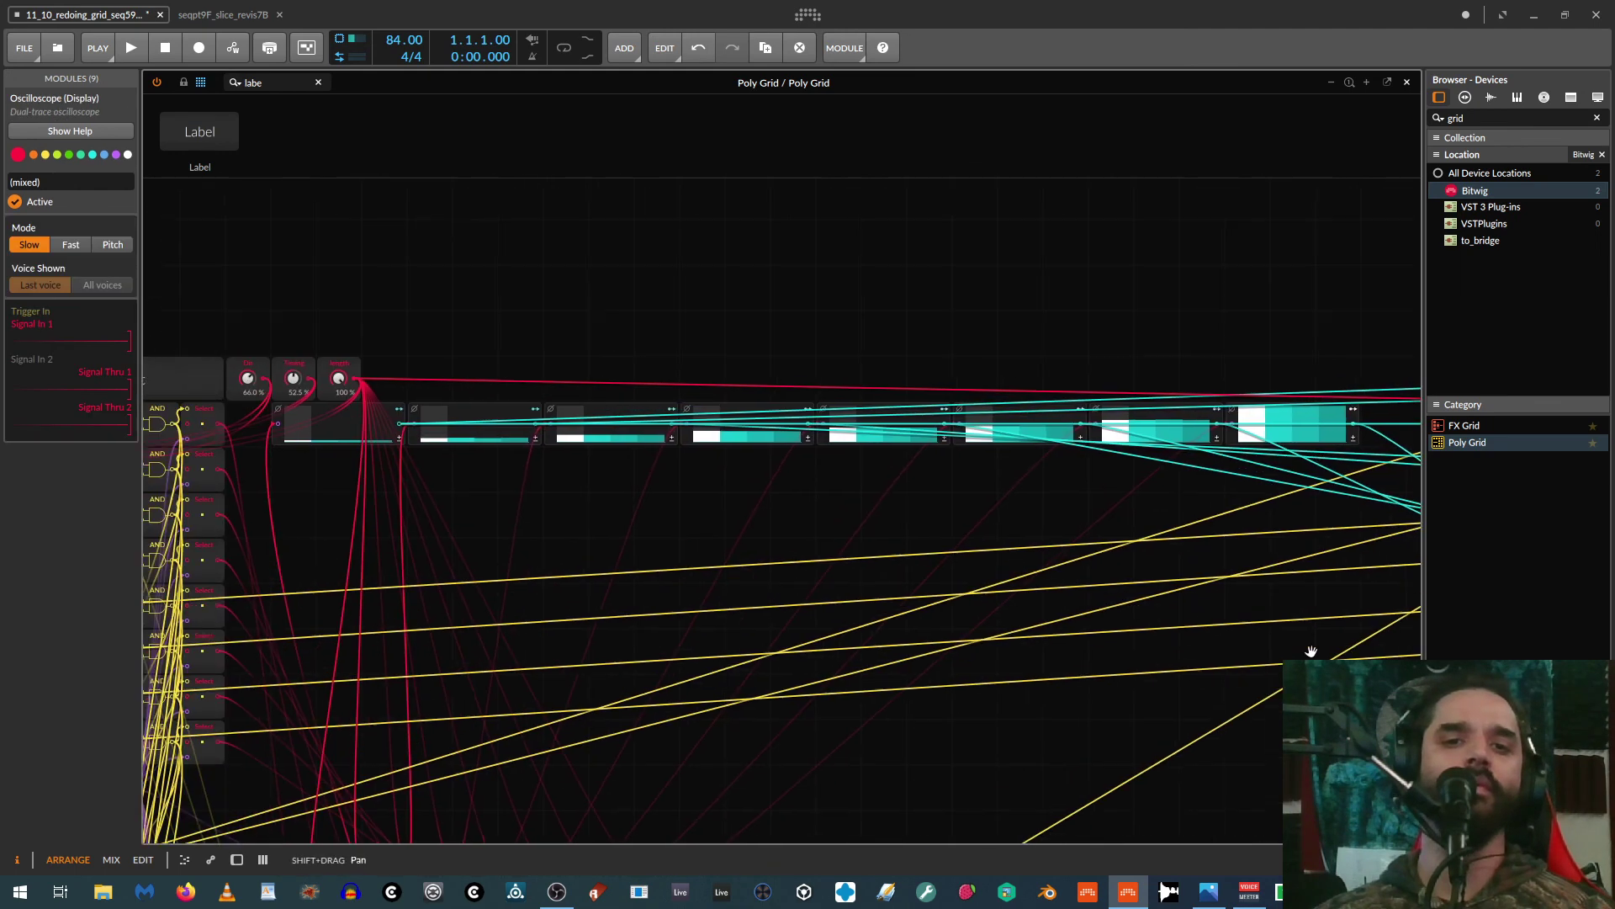
click(875, 330)
Step: Move the row of eight Steps modules up so it sits directly beside the three Value knobs
drag(1092, 335, 829, 269)
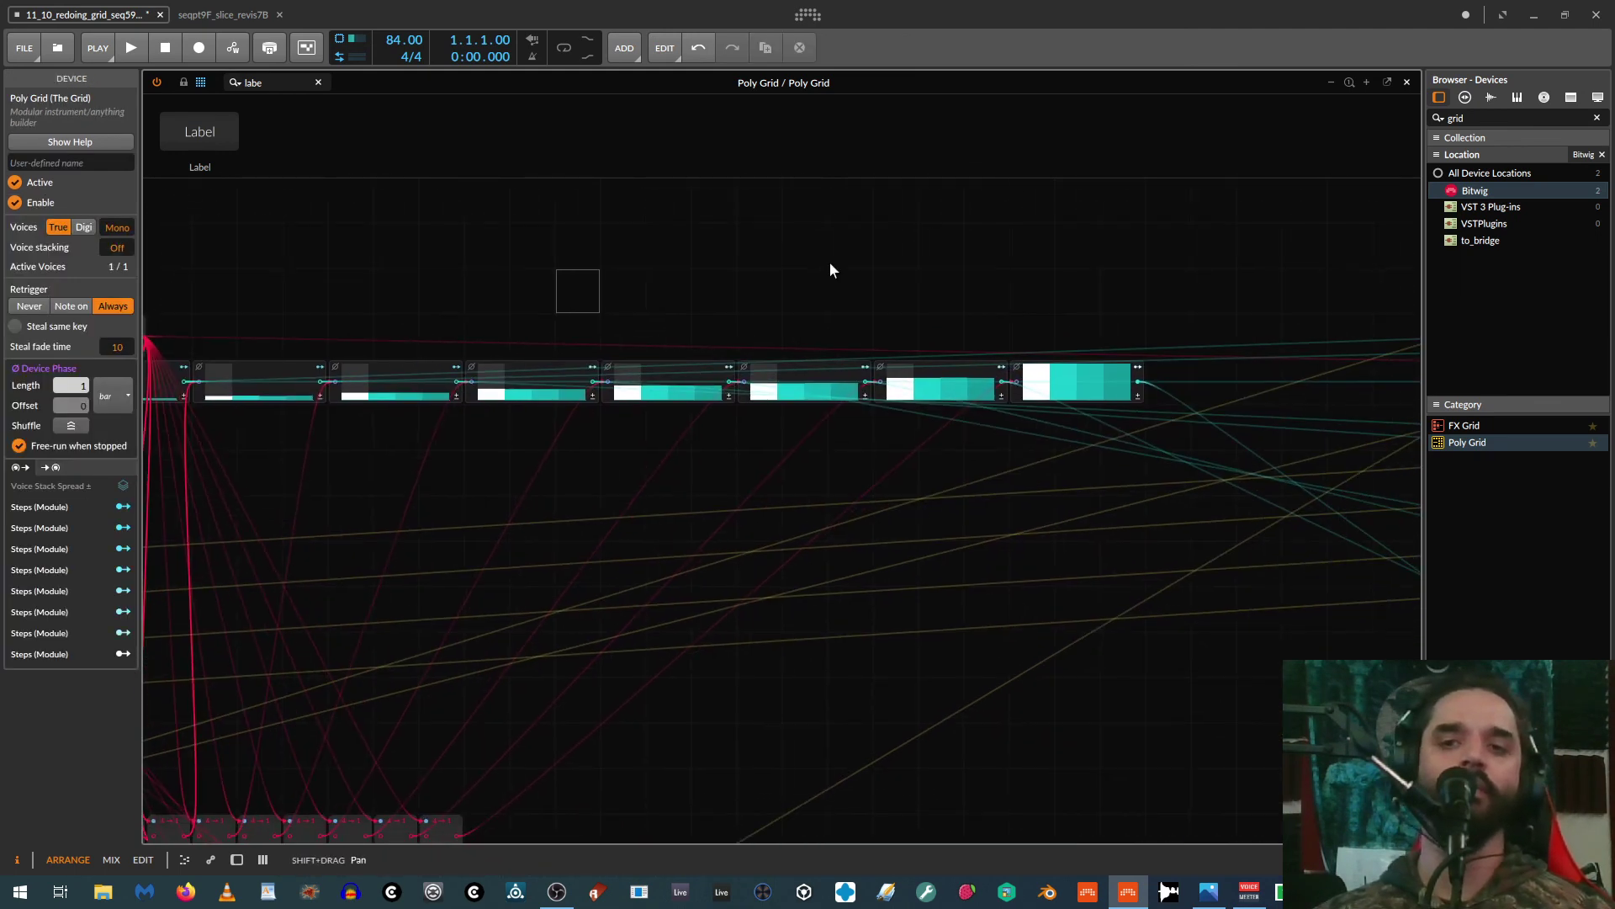
drag(1195, 378, 175, 487)
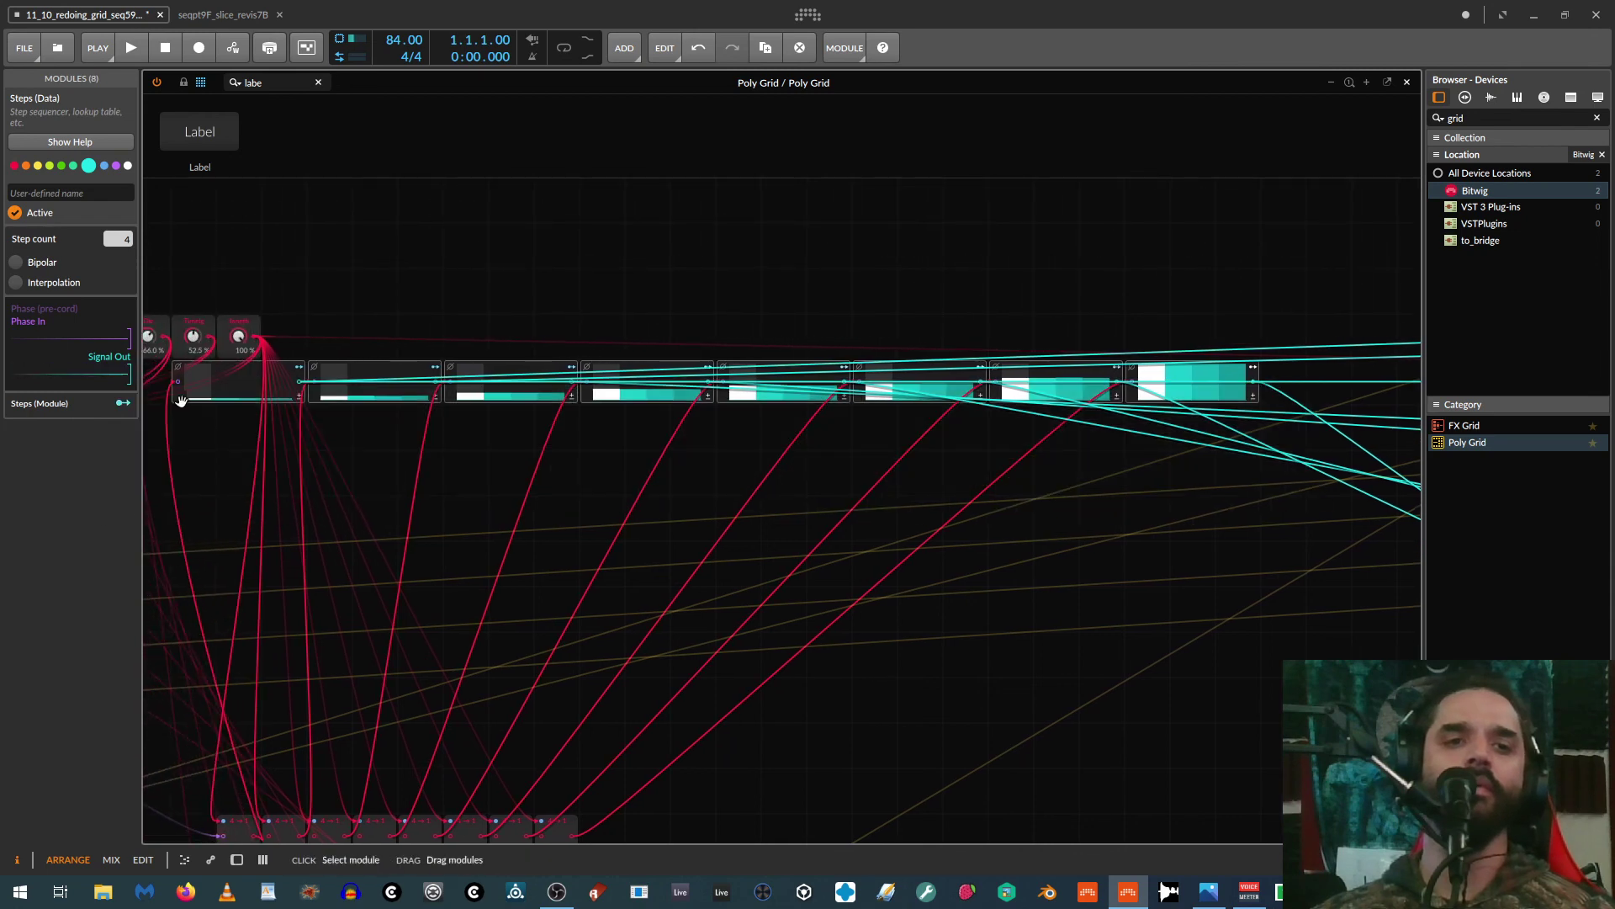
drag(293, 365, 296, 358)
drag(312, 423, 635, 393)
scroll(497, 375, down, 5)
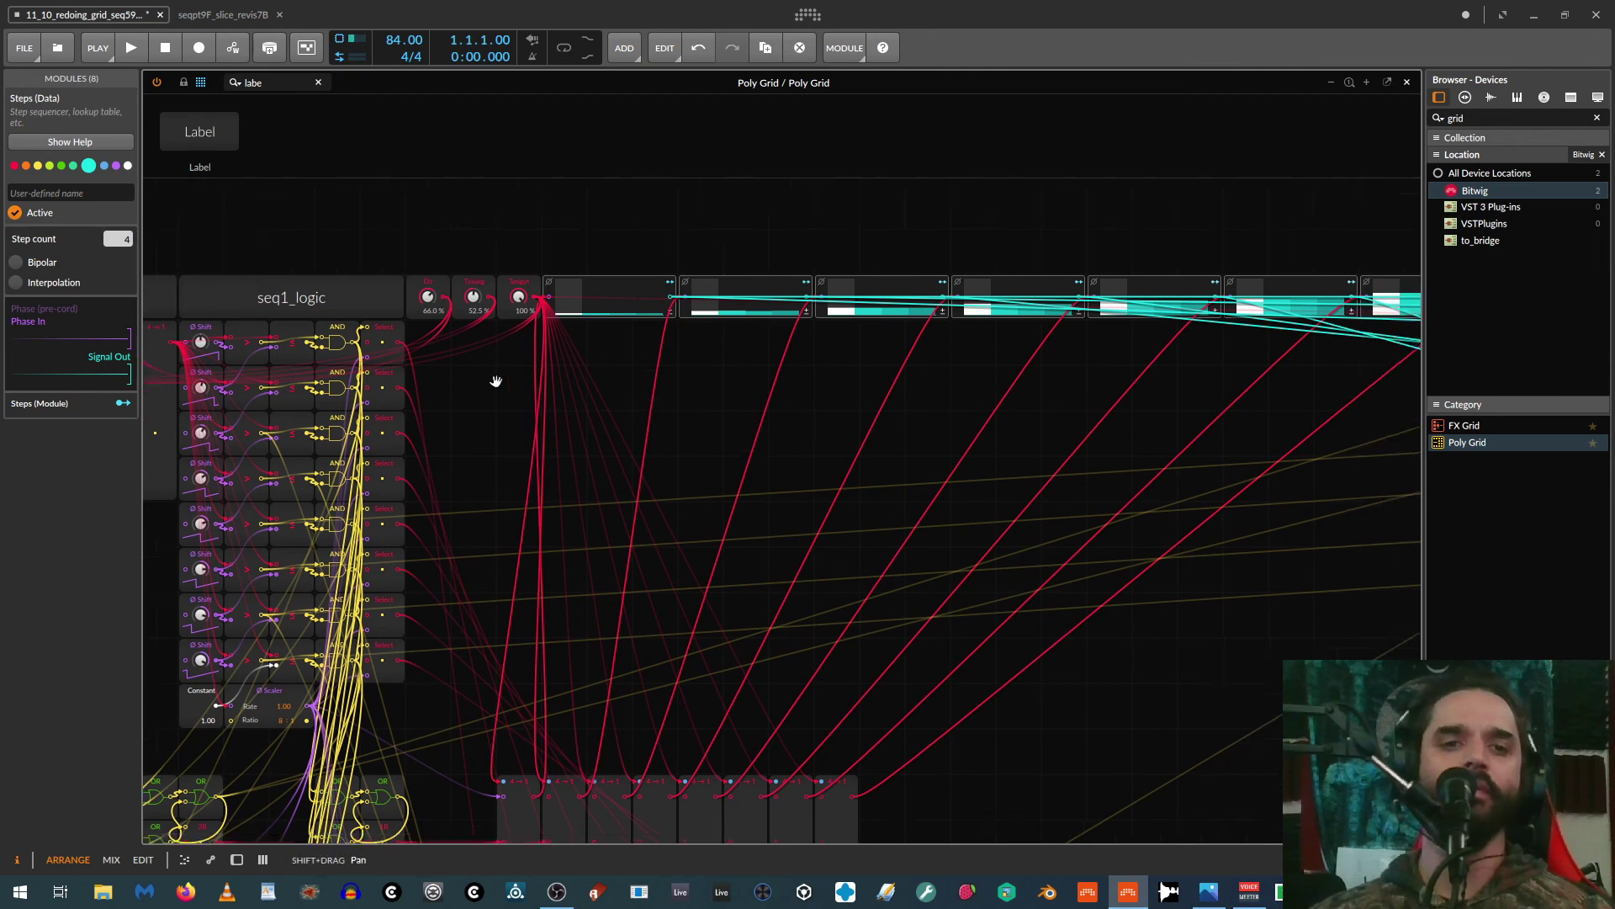
Step: Move the three Value knobs and the Steps row together down and away from the seq1_logic block
drag(283, 287, 1076, 398)
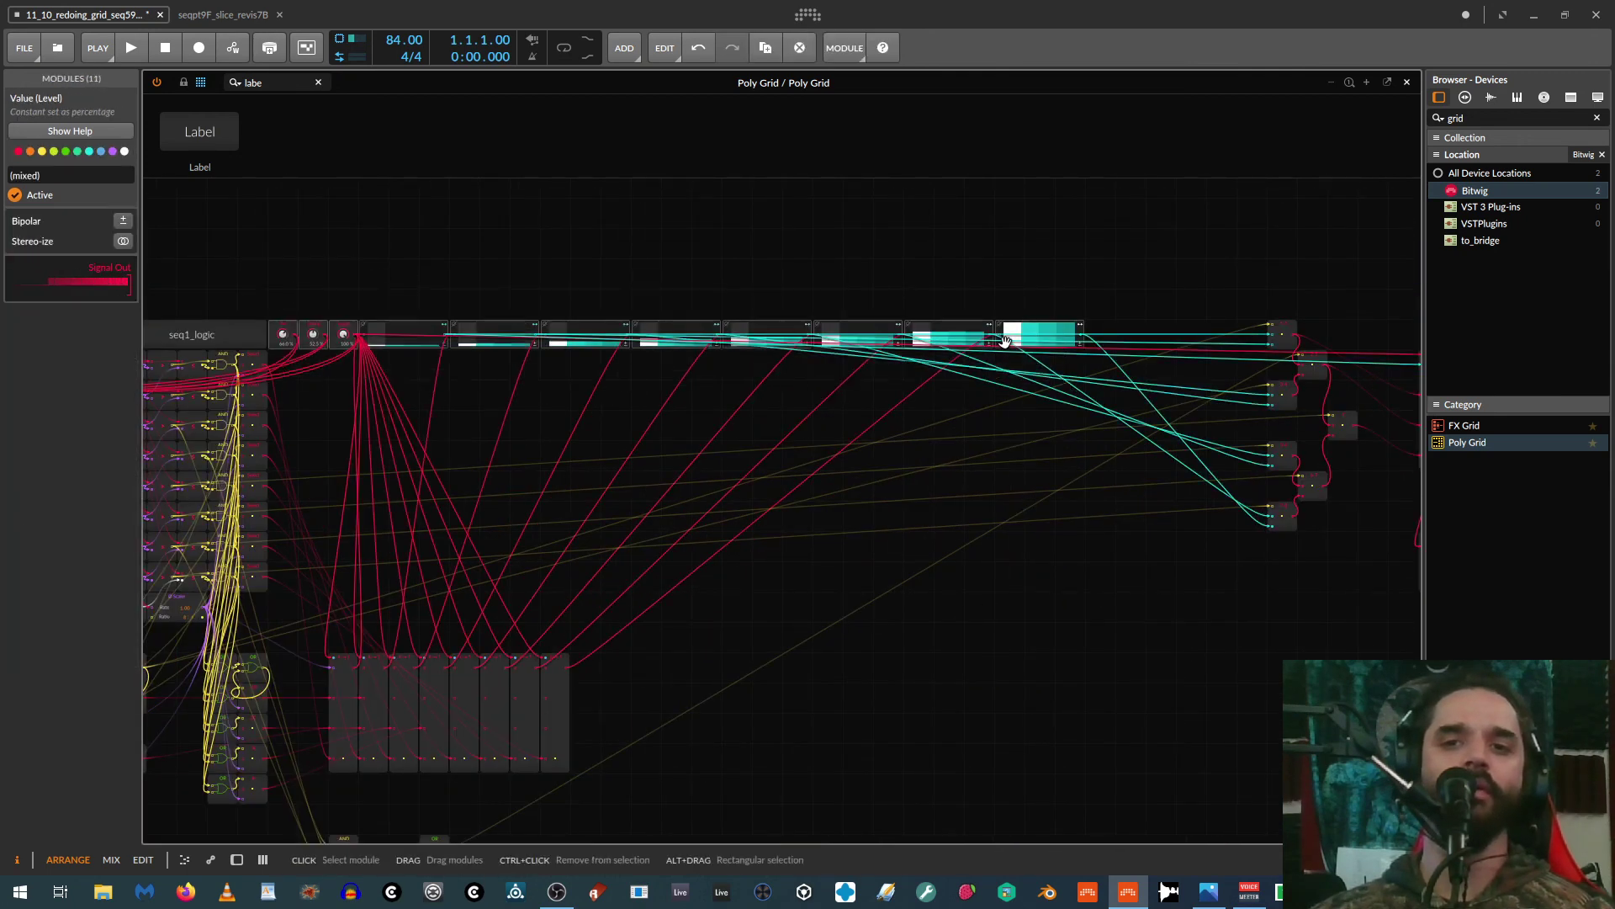
drag(1003, 329, 1093, 391)
scroll(473, 450, up, 2)
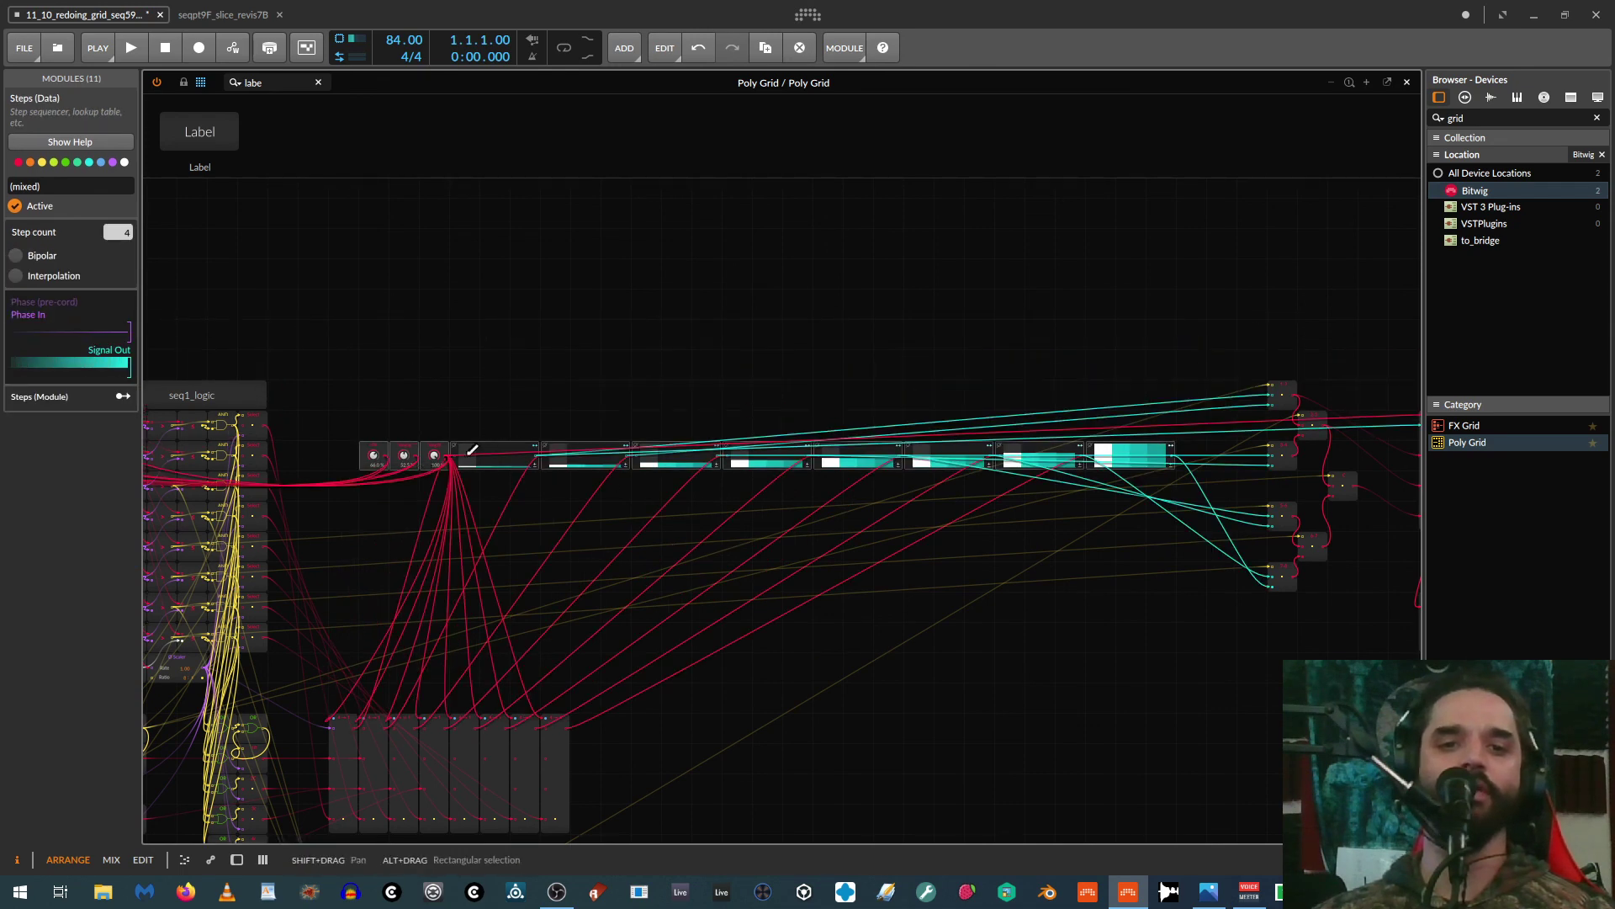
click(436, 392)
Step: Select the Value knobs at the start of the Steps row and recolour them turquoise
drag(411, 522, 976, 404)
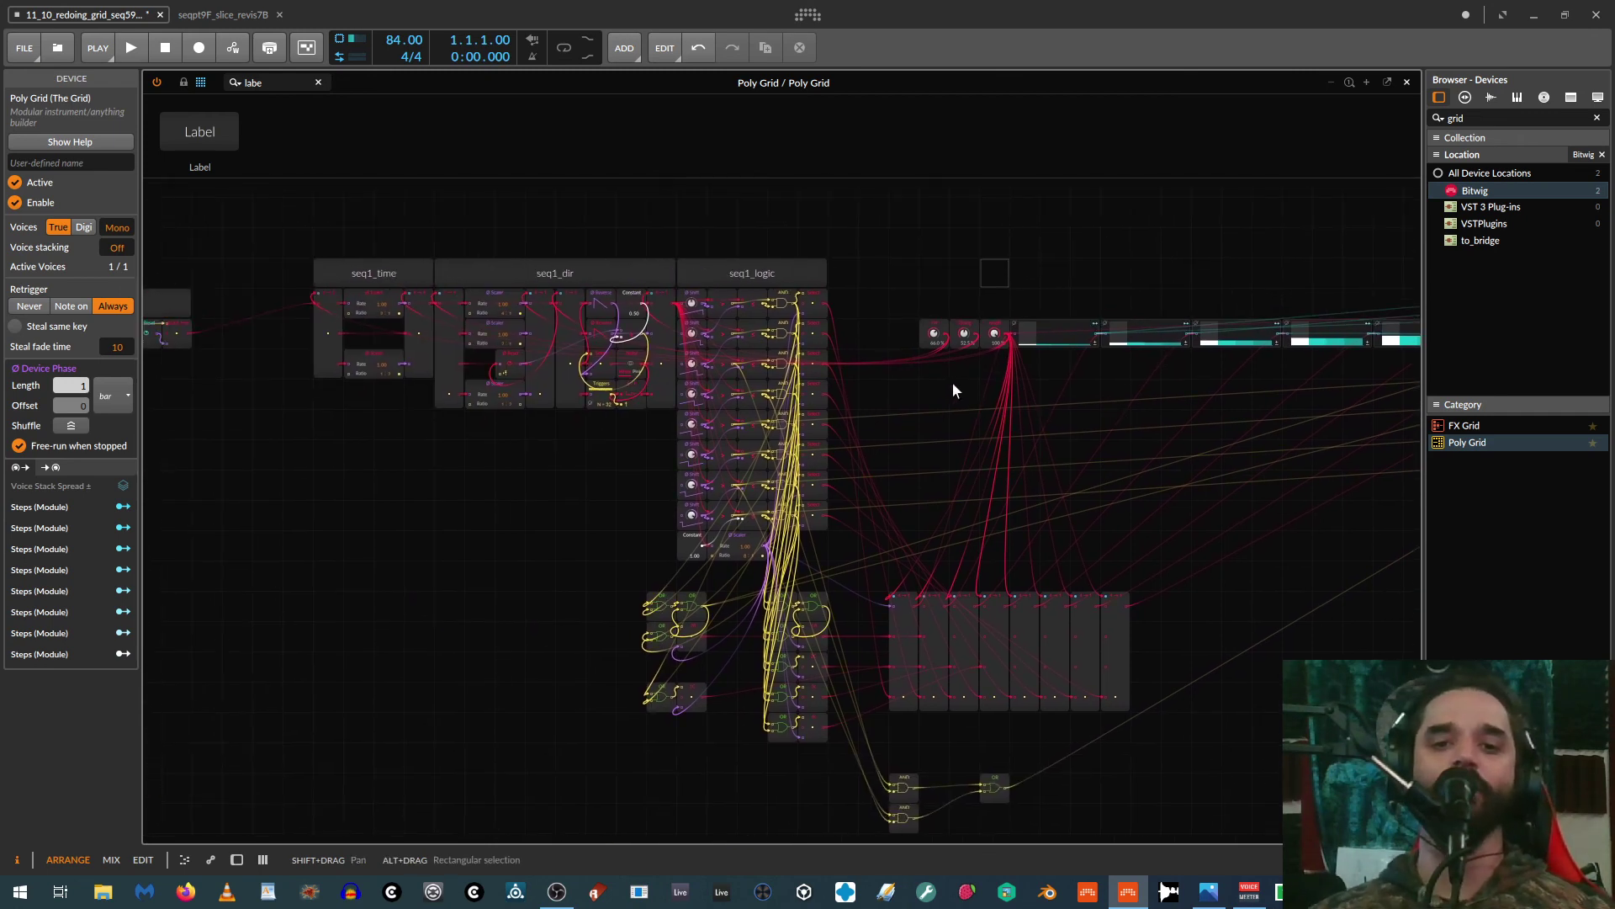
drag(1086, 251, 801, 249)
drag(637, 292, 740, 351)
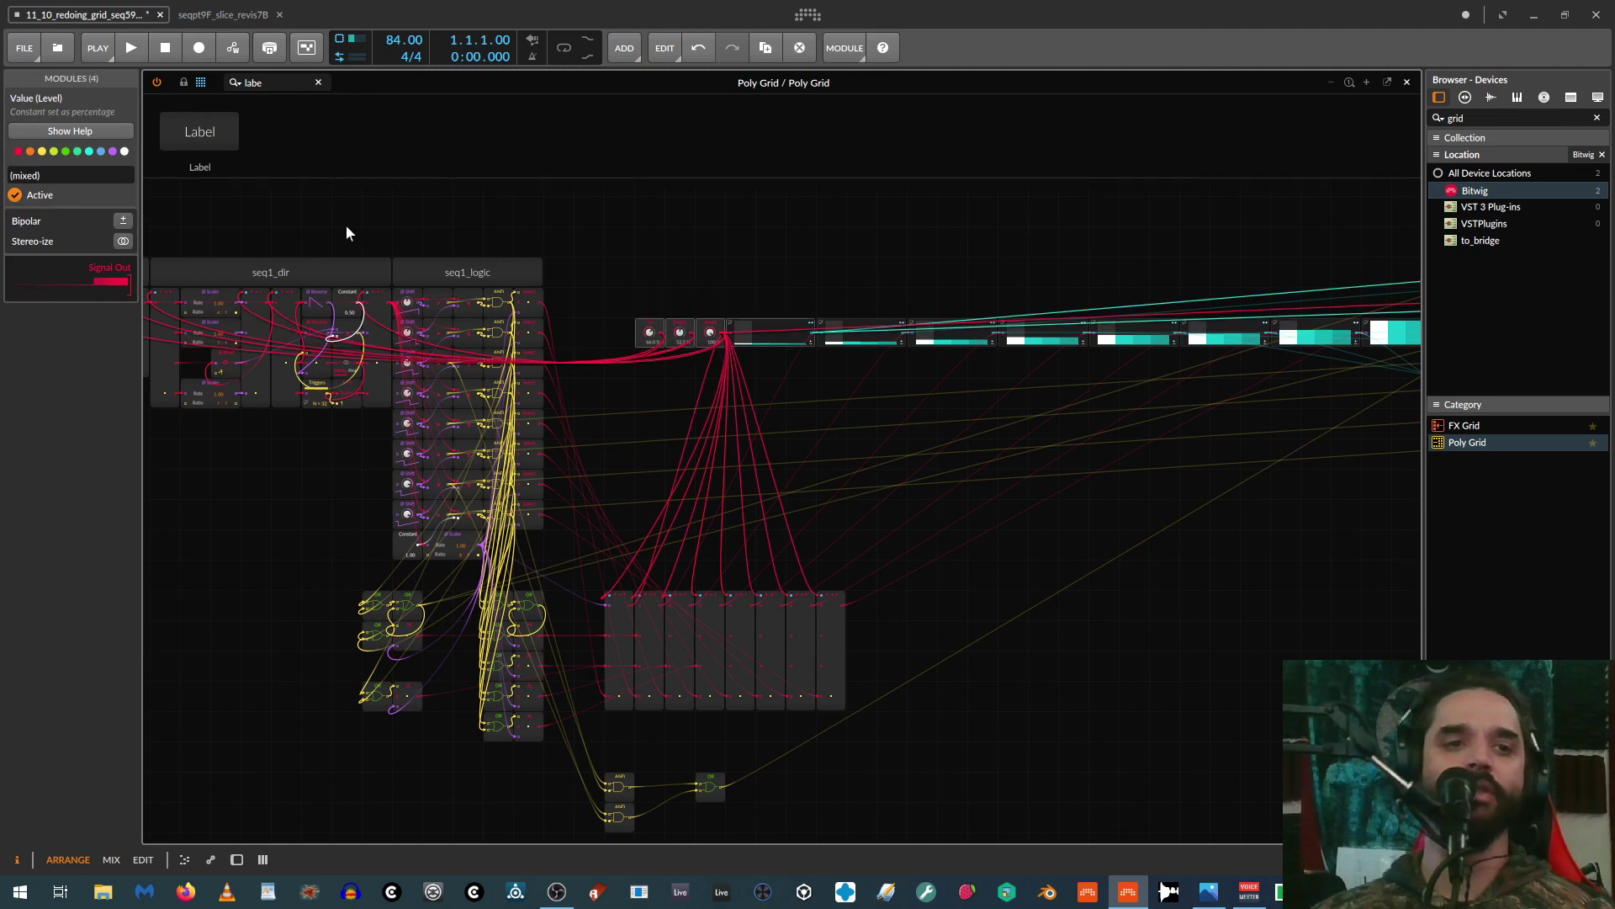
click(88, 151)
Step: Move the eight four-input Merge modules beneath the seq1_dir block and add a label spanning their full width above them
drag(851, 456, 1010, 390)
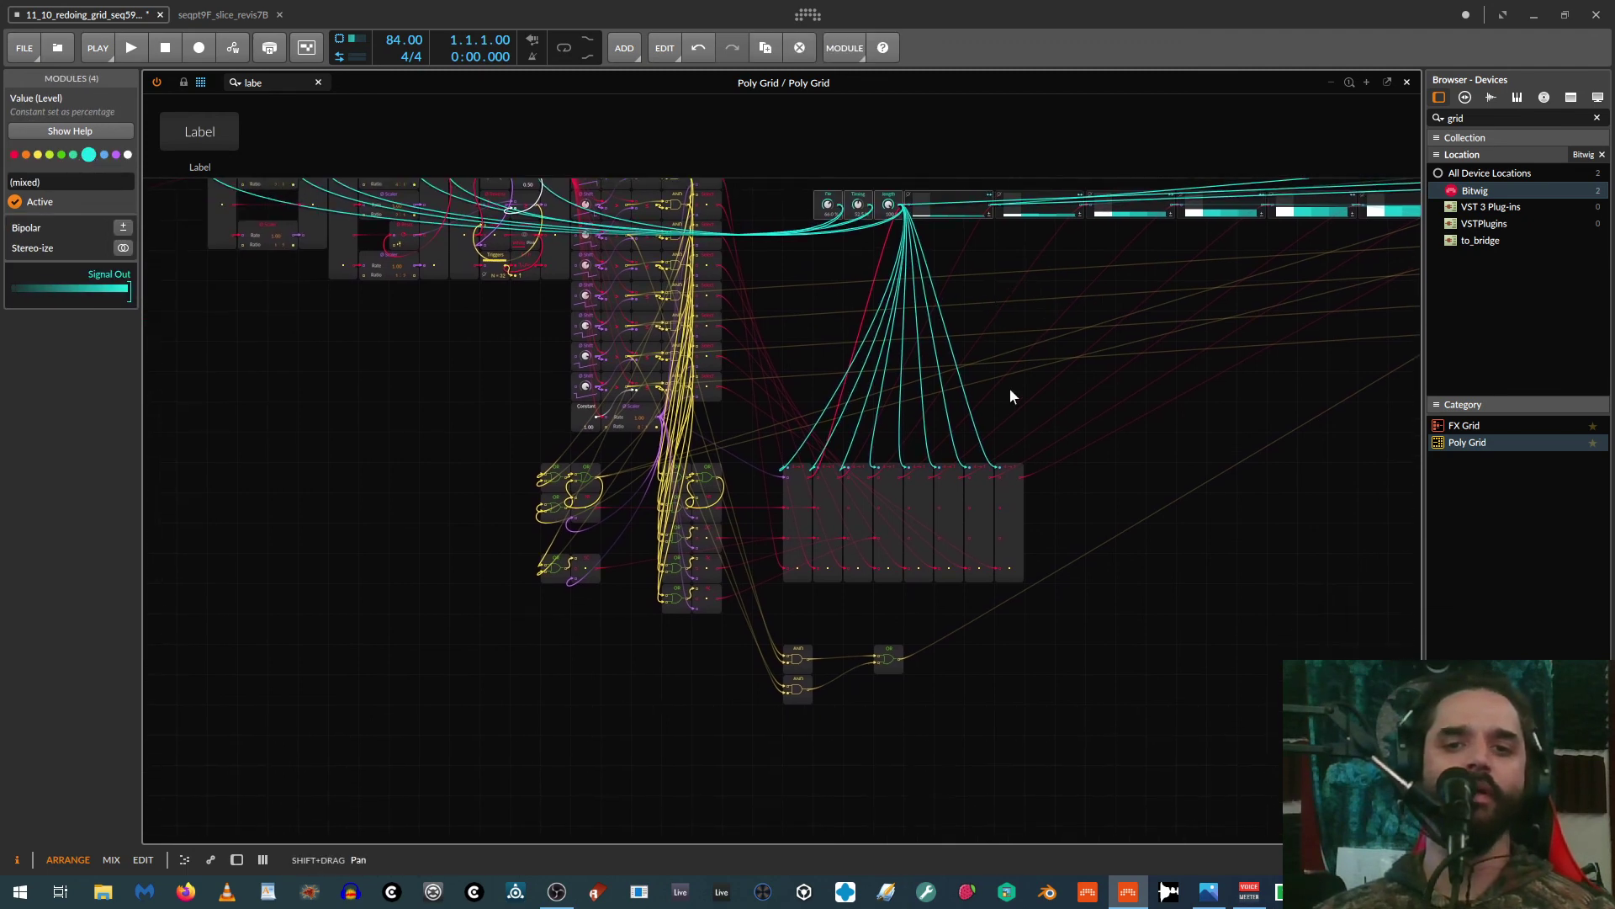
drag(1098, 452, 804, 591)
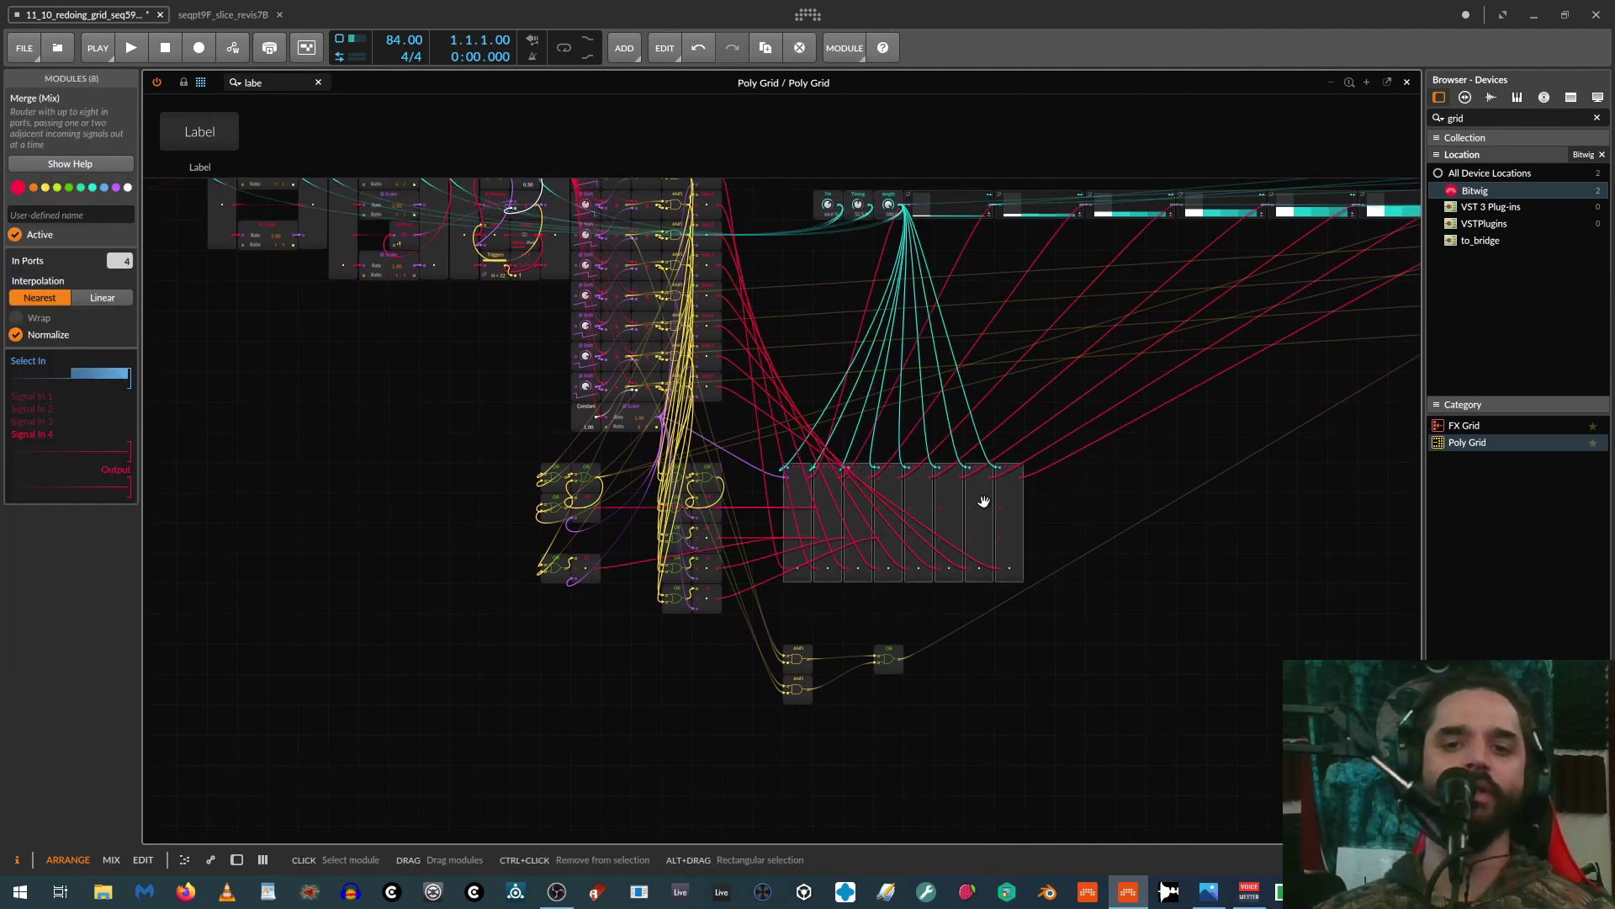
drag(999, 508, 541, 354)
drag(200, 132, 570, 299)
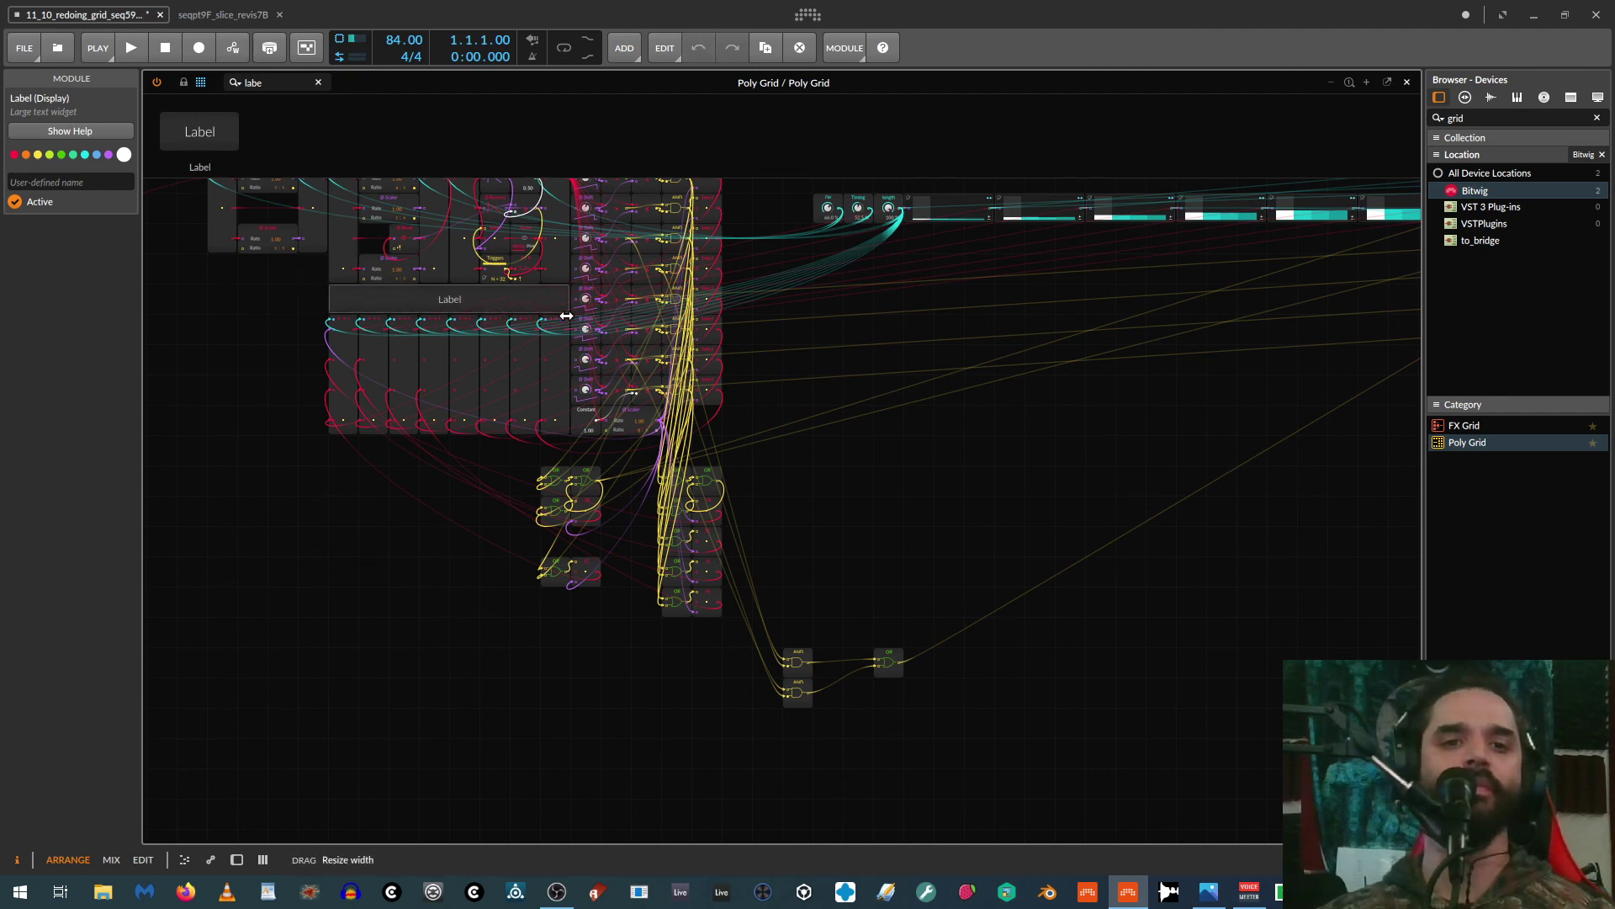
Step: Name the new label above the eight Merge modules length_knob
click(58, 180)
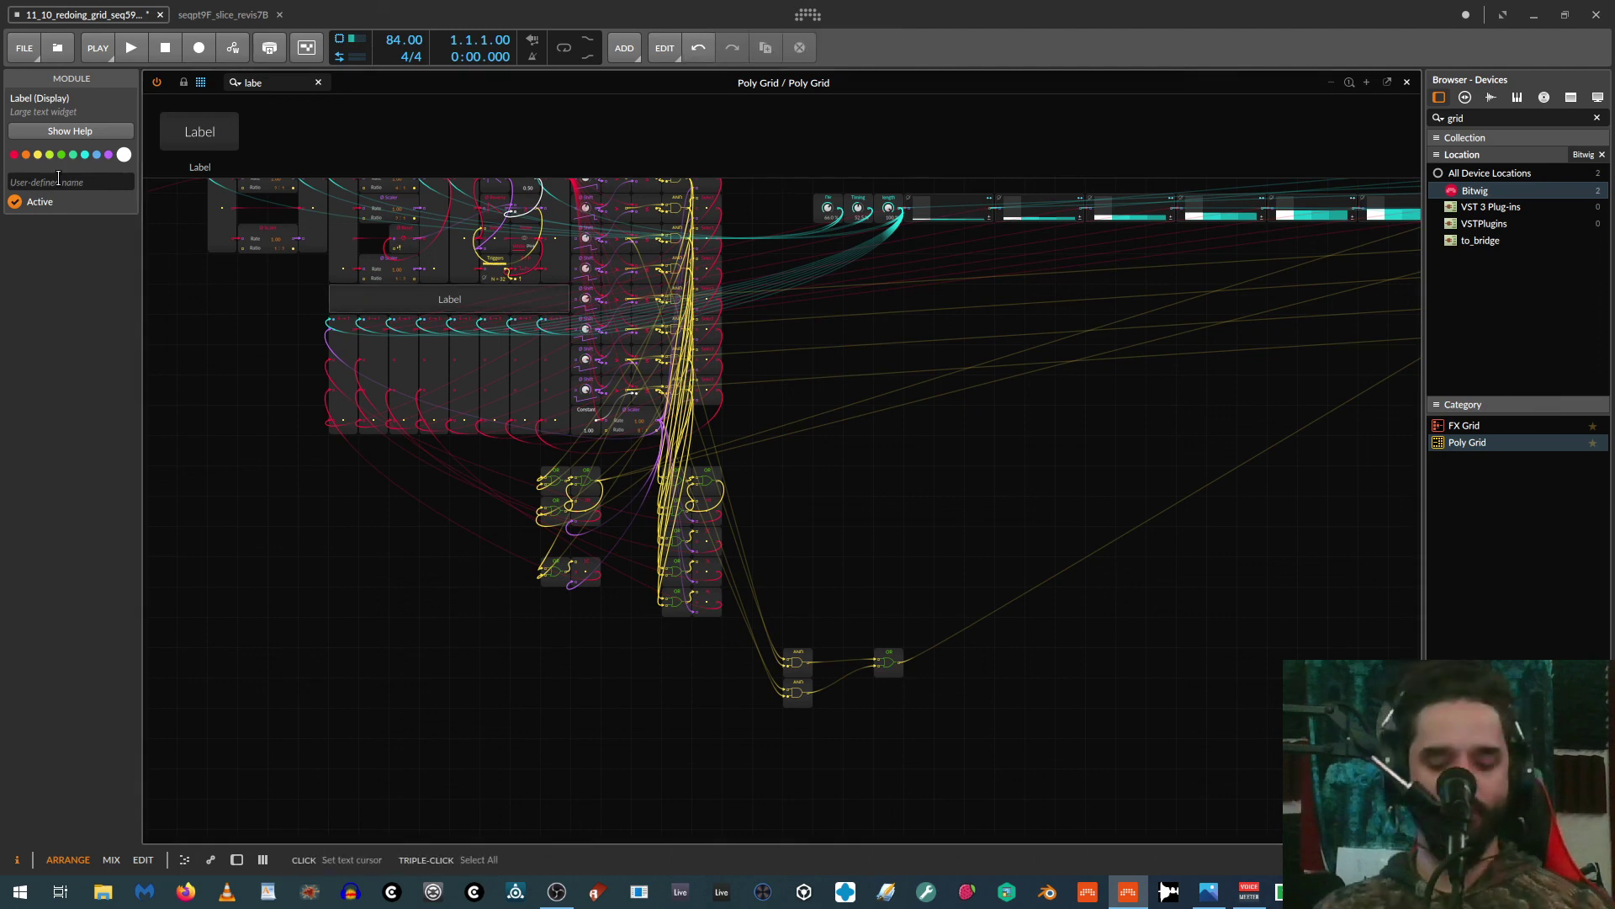
text(length)
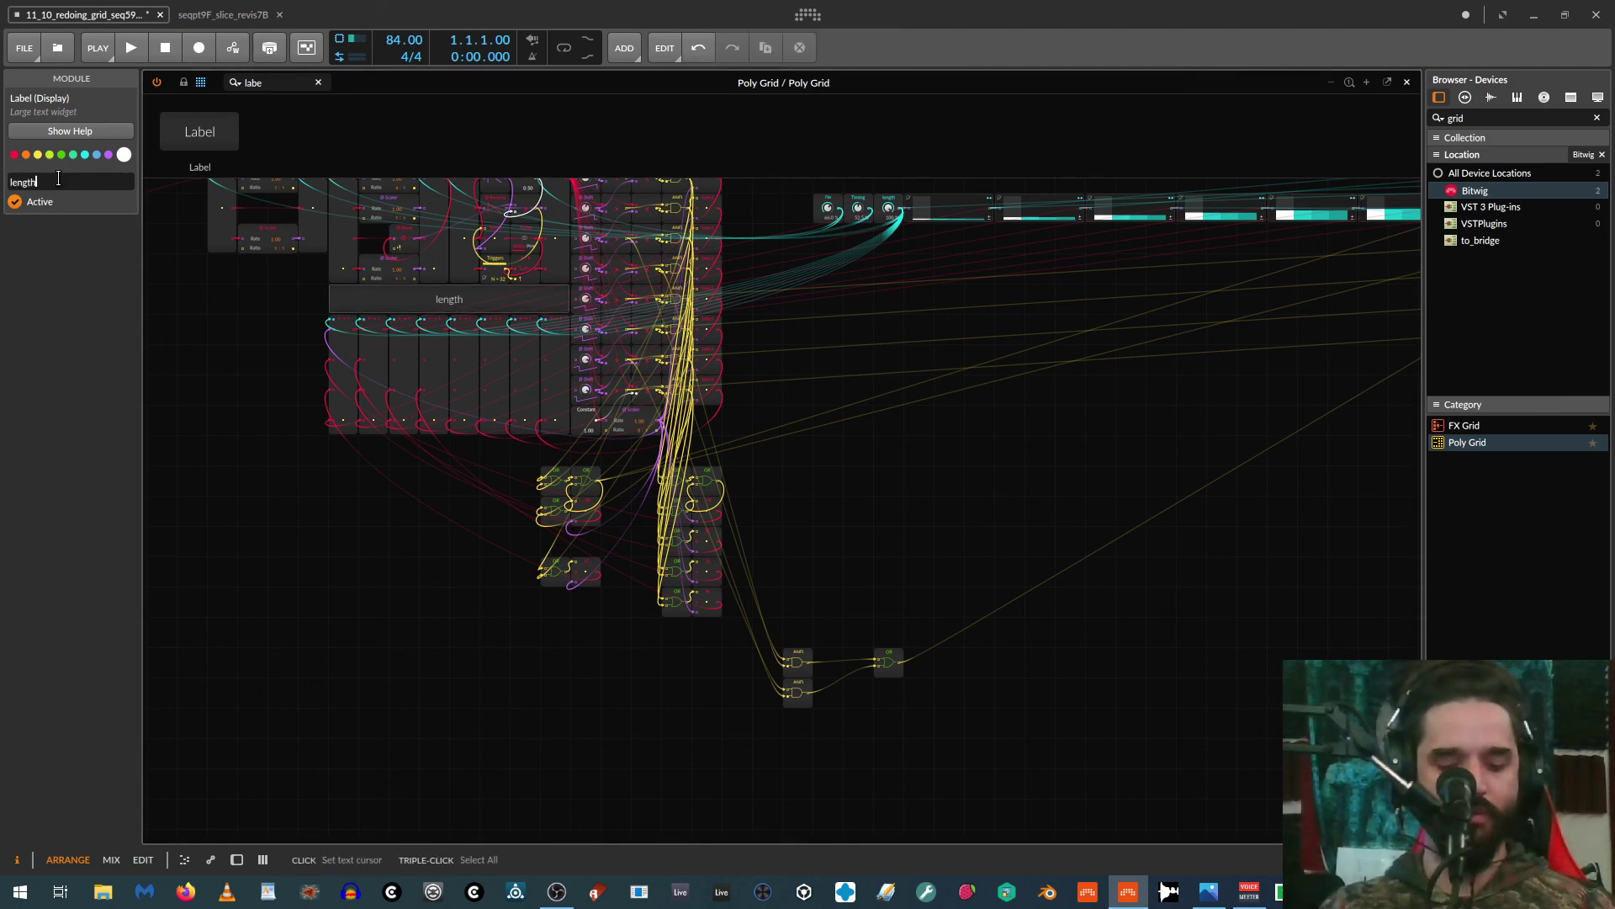
text(_kno)
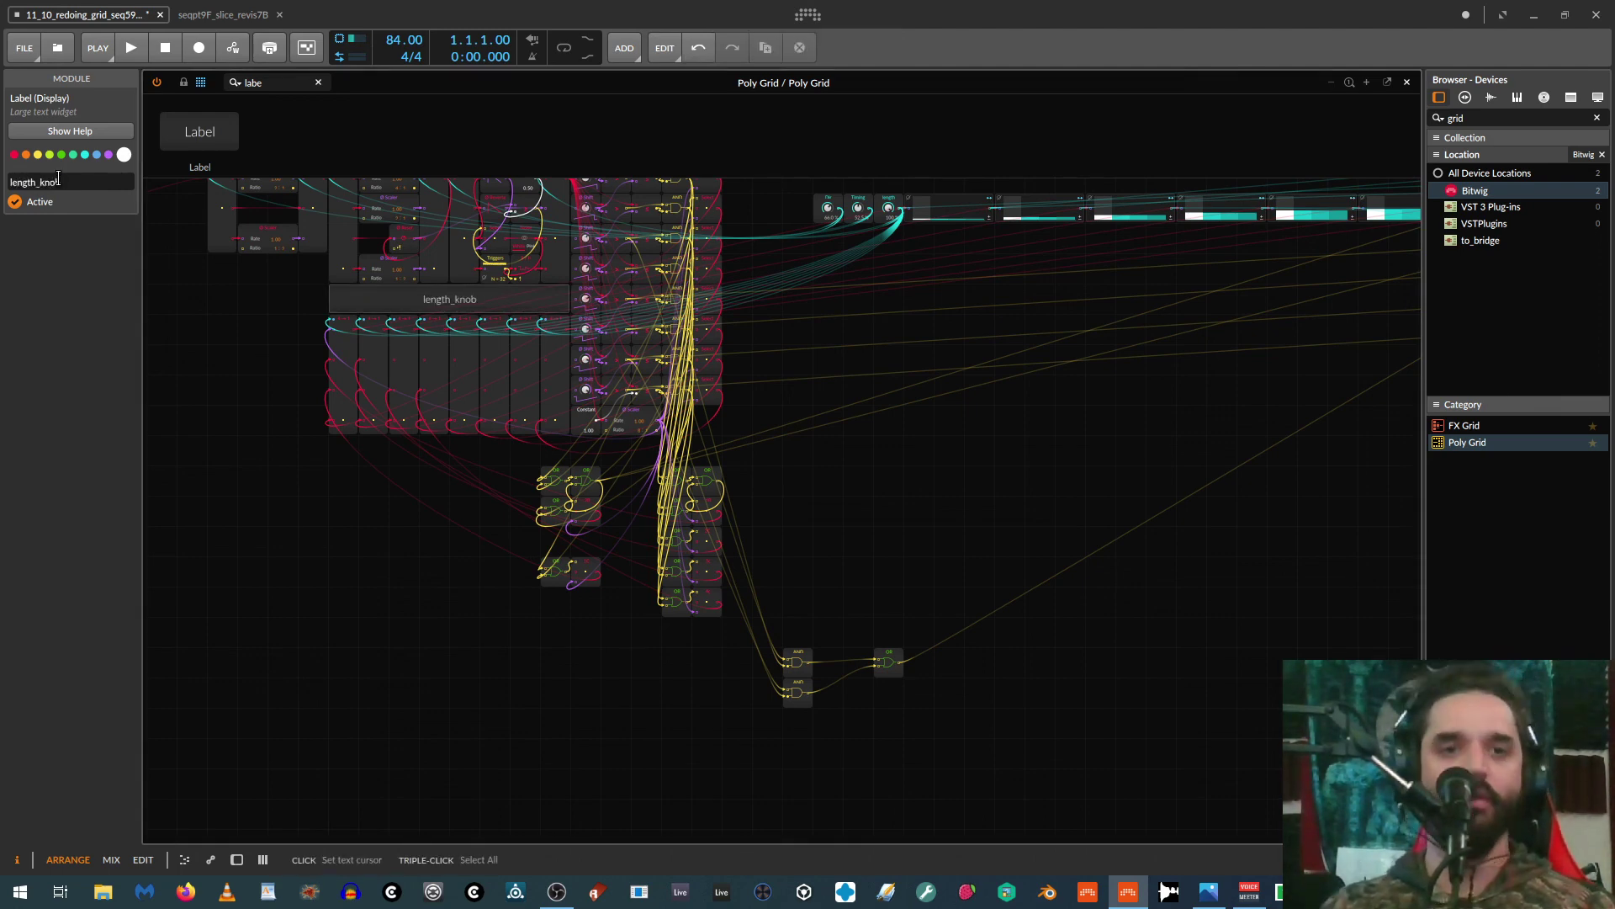
text(b)
key(Return)
Step: Move the six-module group of OR and Select modules below length_knob to the open space beneath the seq1_time block
scroll(558, 522, up, 3)
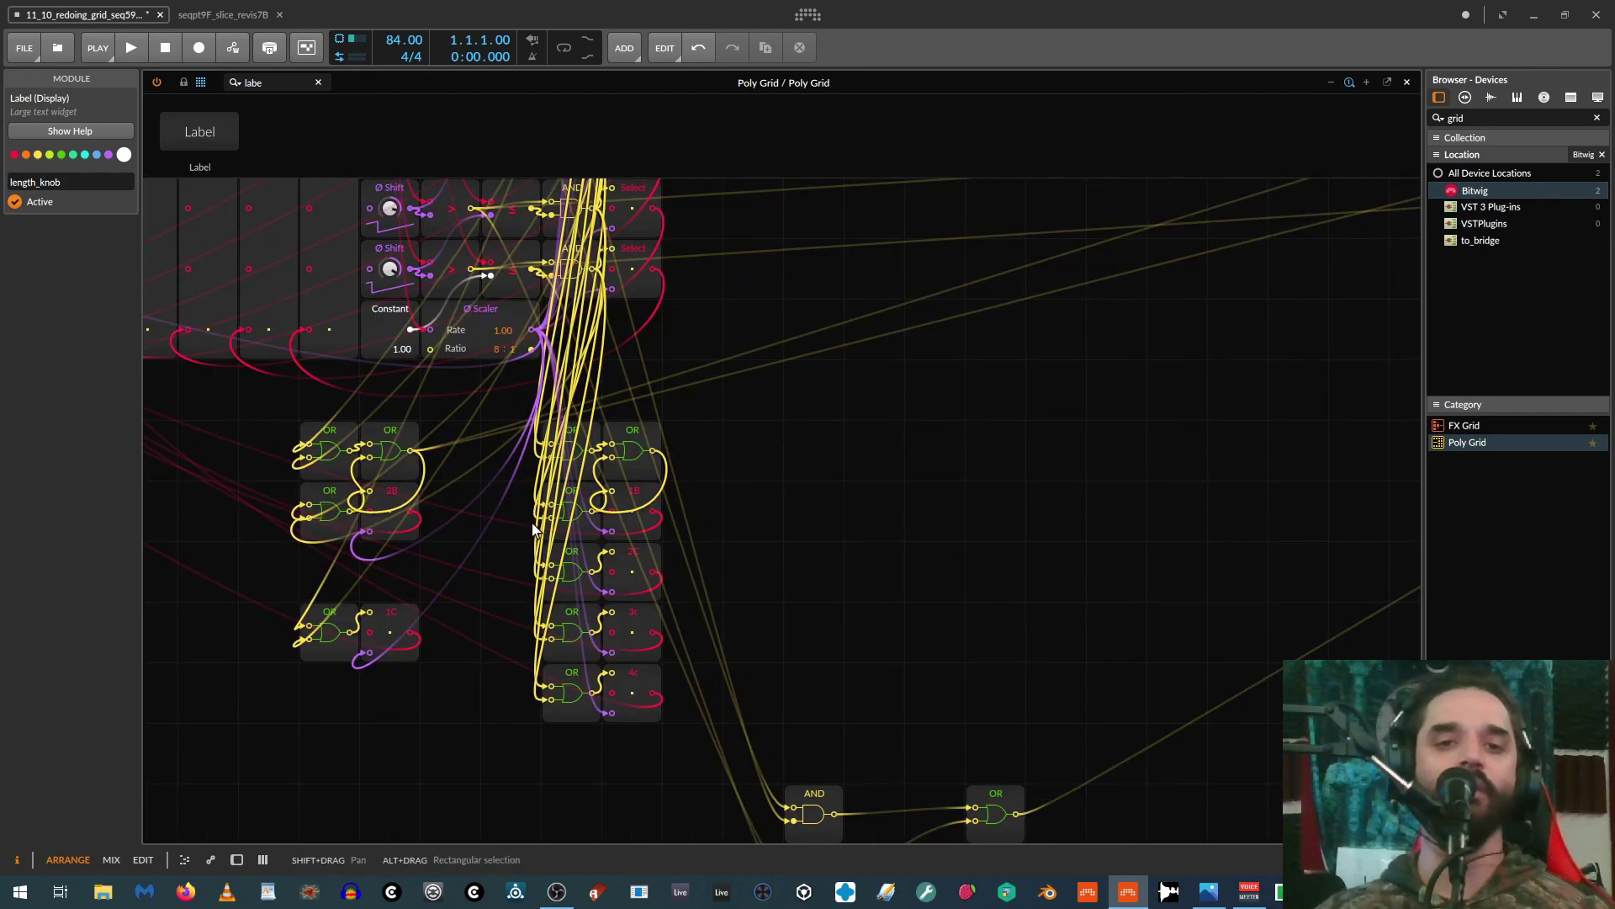
drag(363, 547, 961, 488)
scroll(782, 516, down, 3)
drag(736, 452, 919, 736)
click(790, 598)
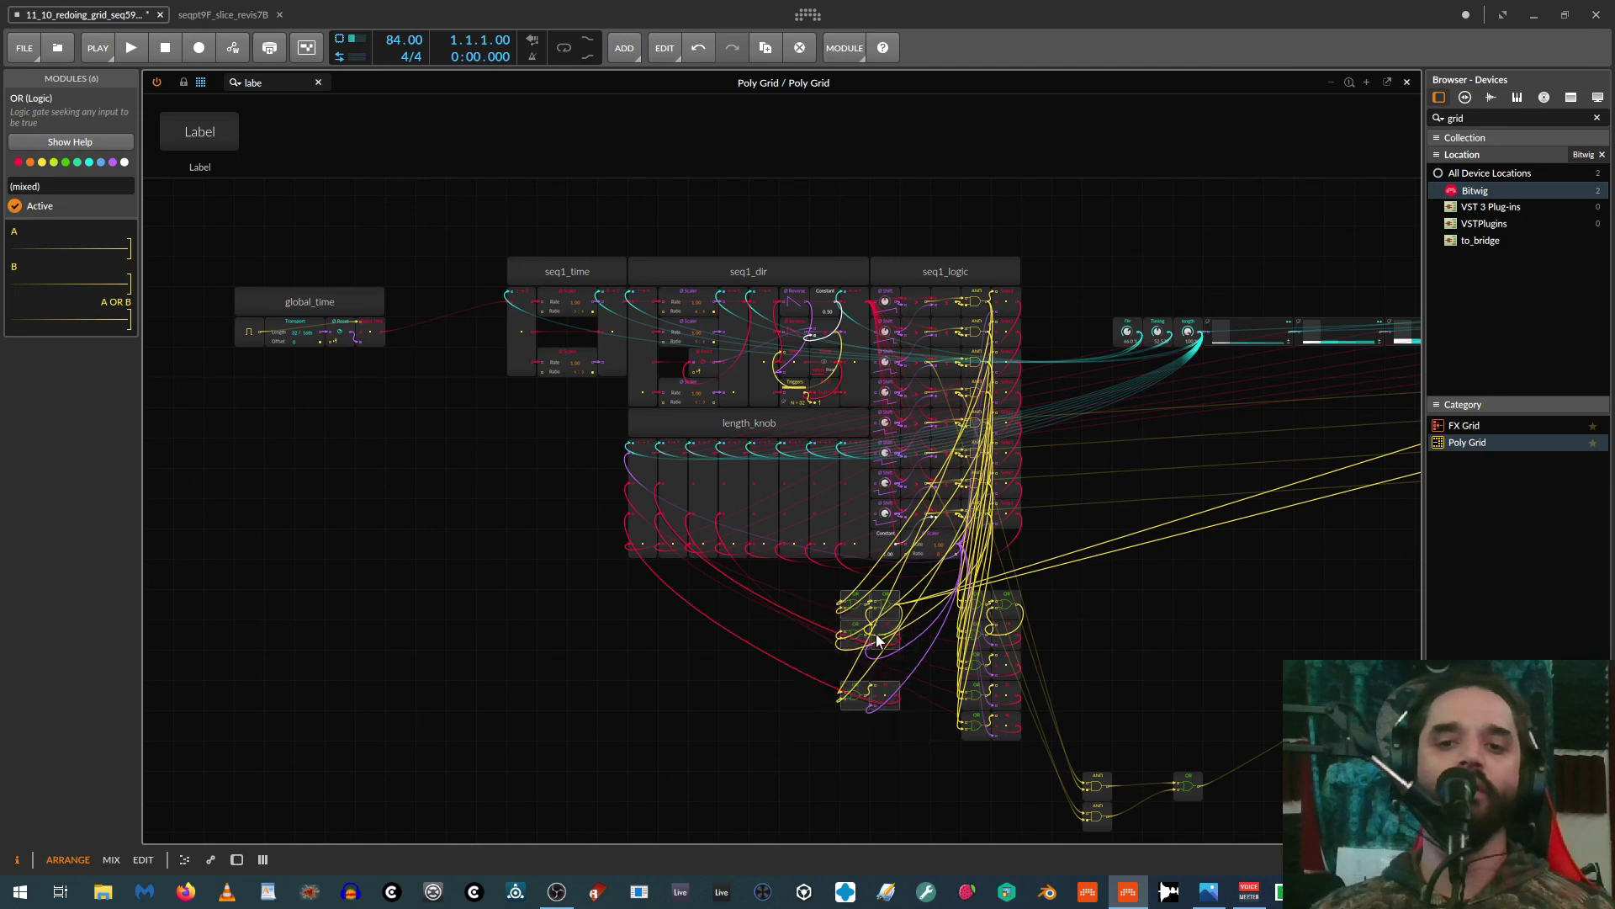
drag(850, 612, 505, 439)
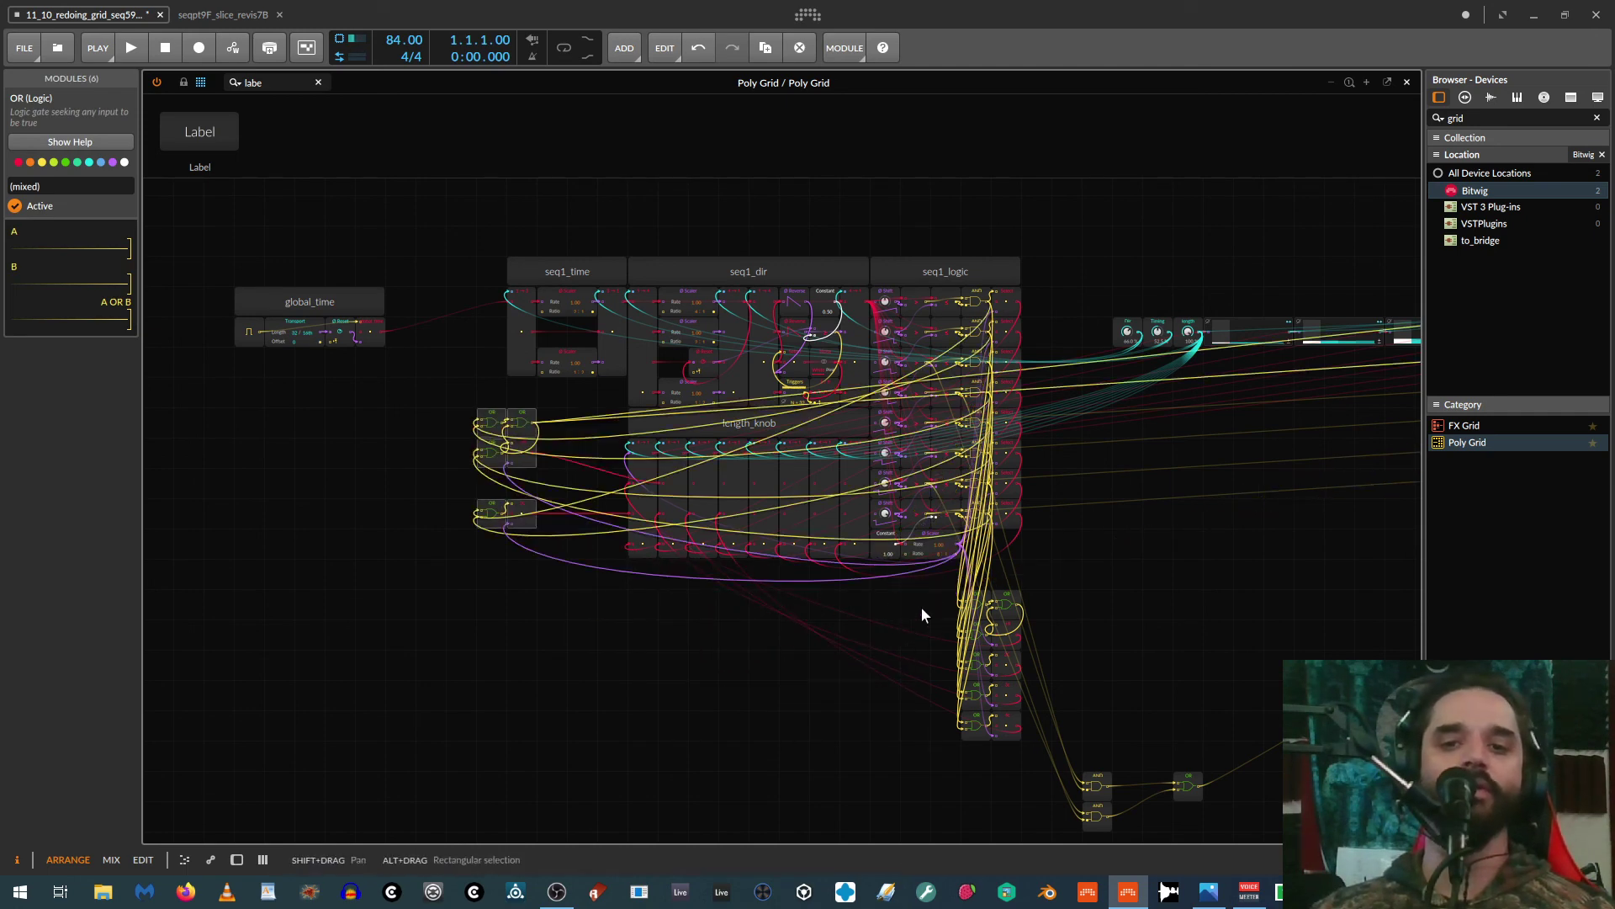
Step: Undo the stray cable and move the ten stacked OR and Select modules below seq1_logic beside the length_knob group
drag(934, 594, 1028, 771)
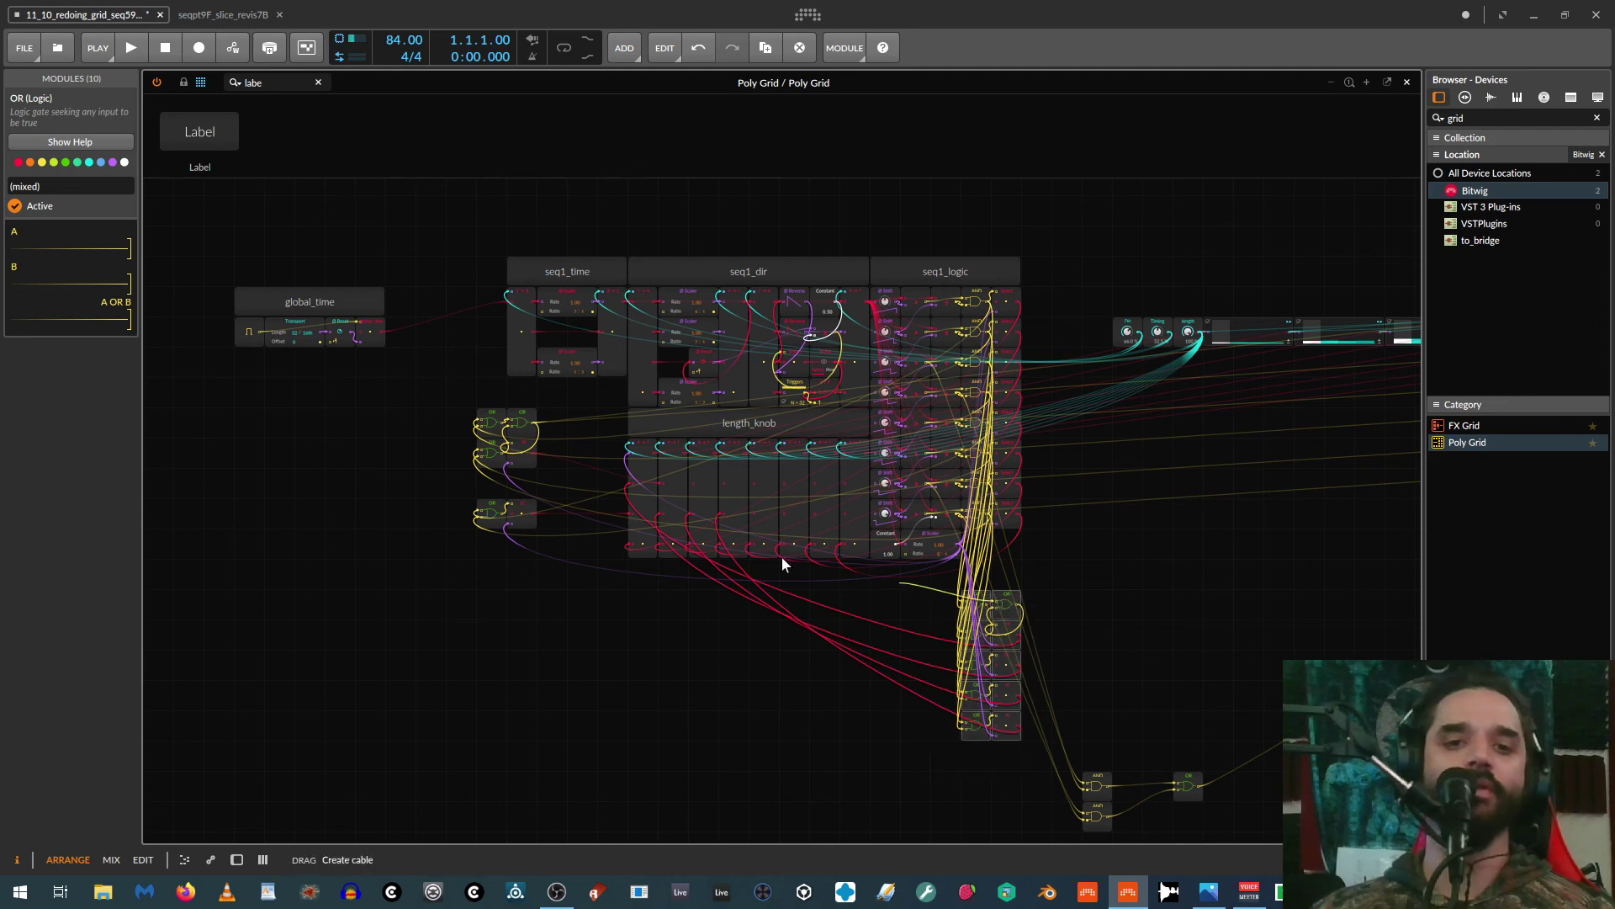
key(ctrl+z)
drag(1050, 580, 926, 775)
drag(1010, 608, 612, 430)
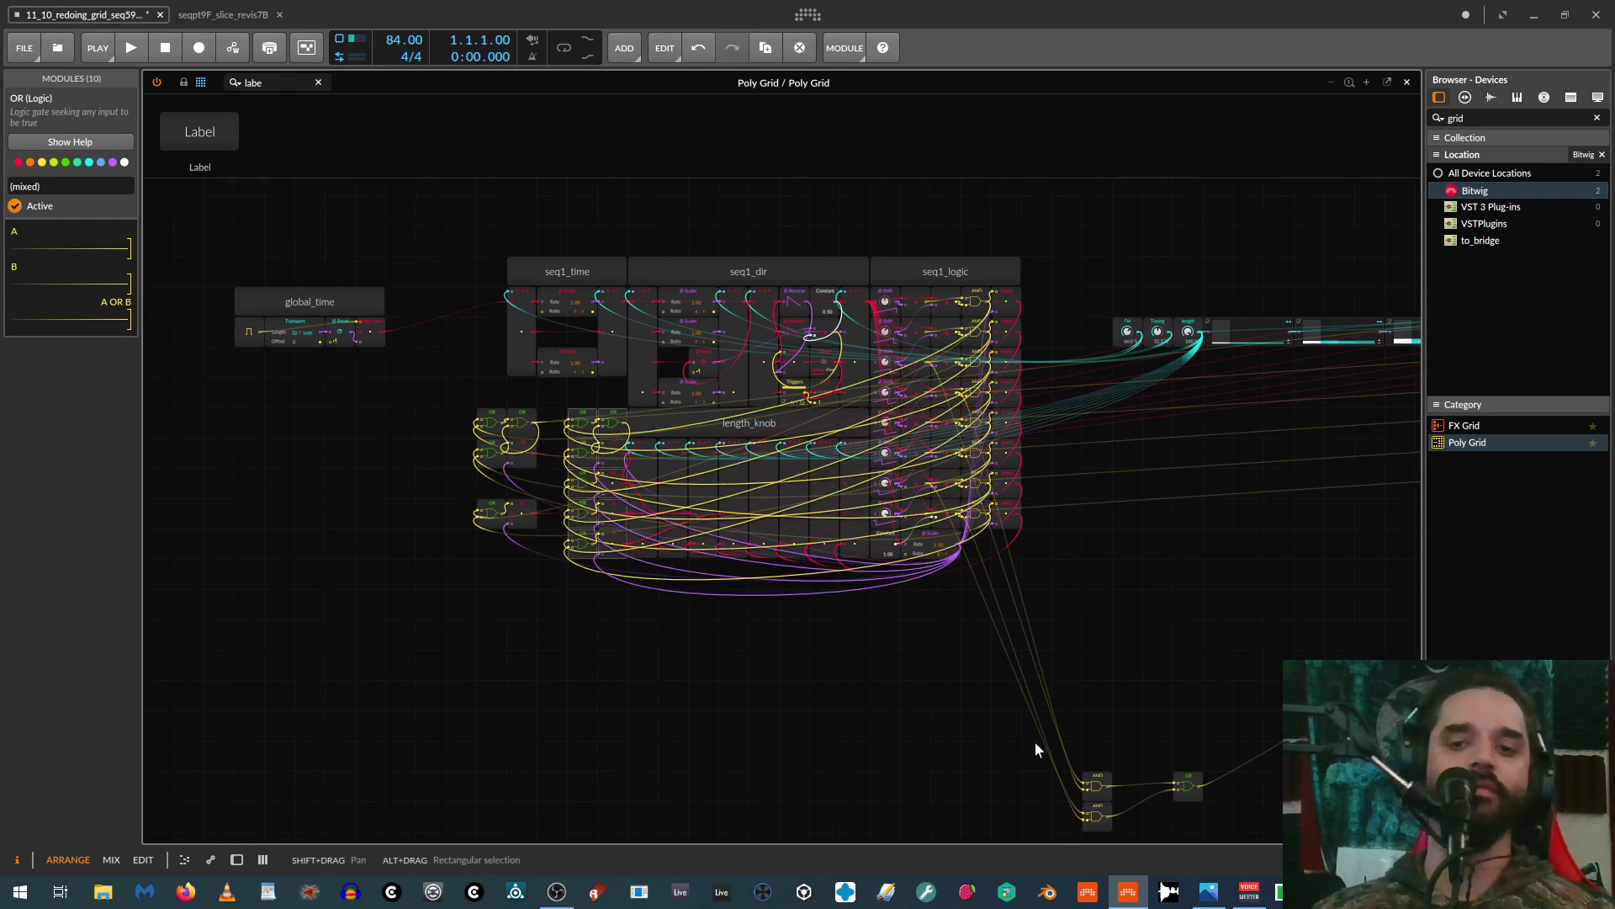
click(991, 734)
Step: Move the two AND gates and their OR gate into one row directly beneath the smaller OR and Select group
drag(862, 659, 1162, 773)
drag(937, 677, 301, 535)
click(451, 538)
drag(452, 538, 428, 443)
click(315, 526)
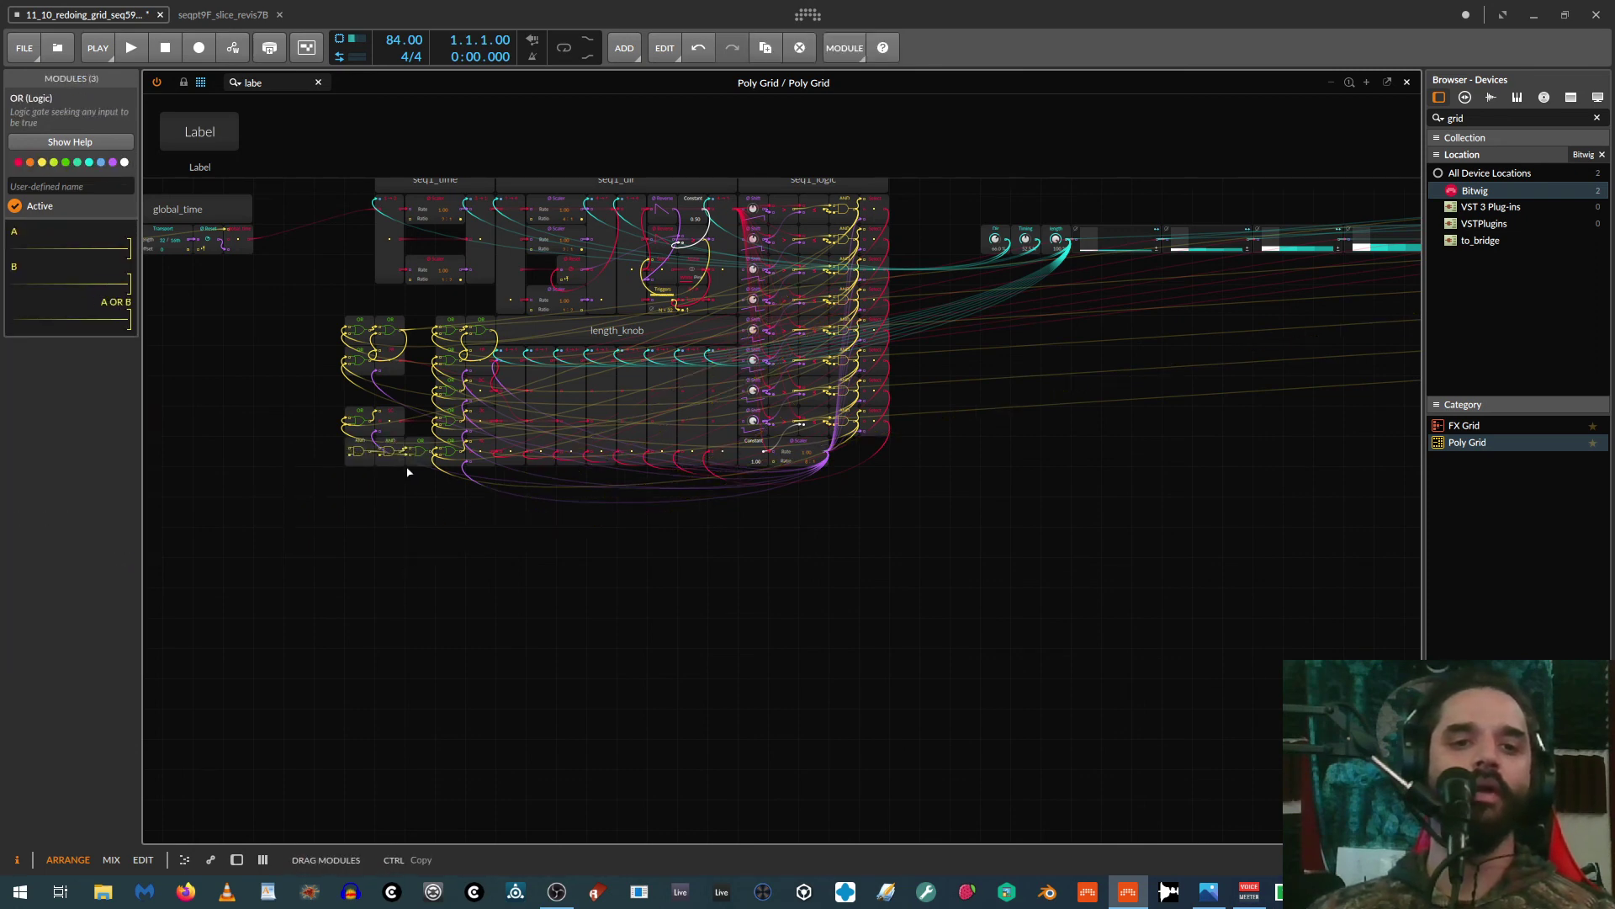
drag(750, 581, 154, 659)
mouse_move(617, 564)
mouse_down()
mouse_move(429, 590)
mouse_move(443, 594)
mouse_up()
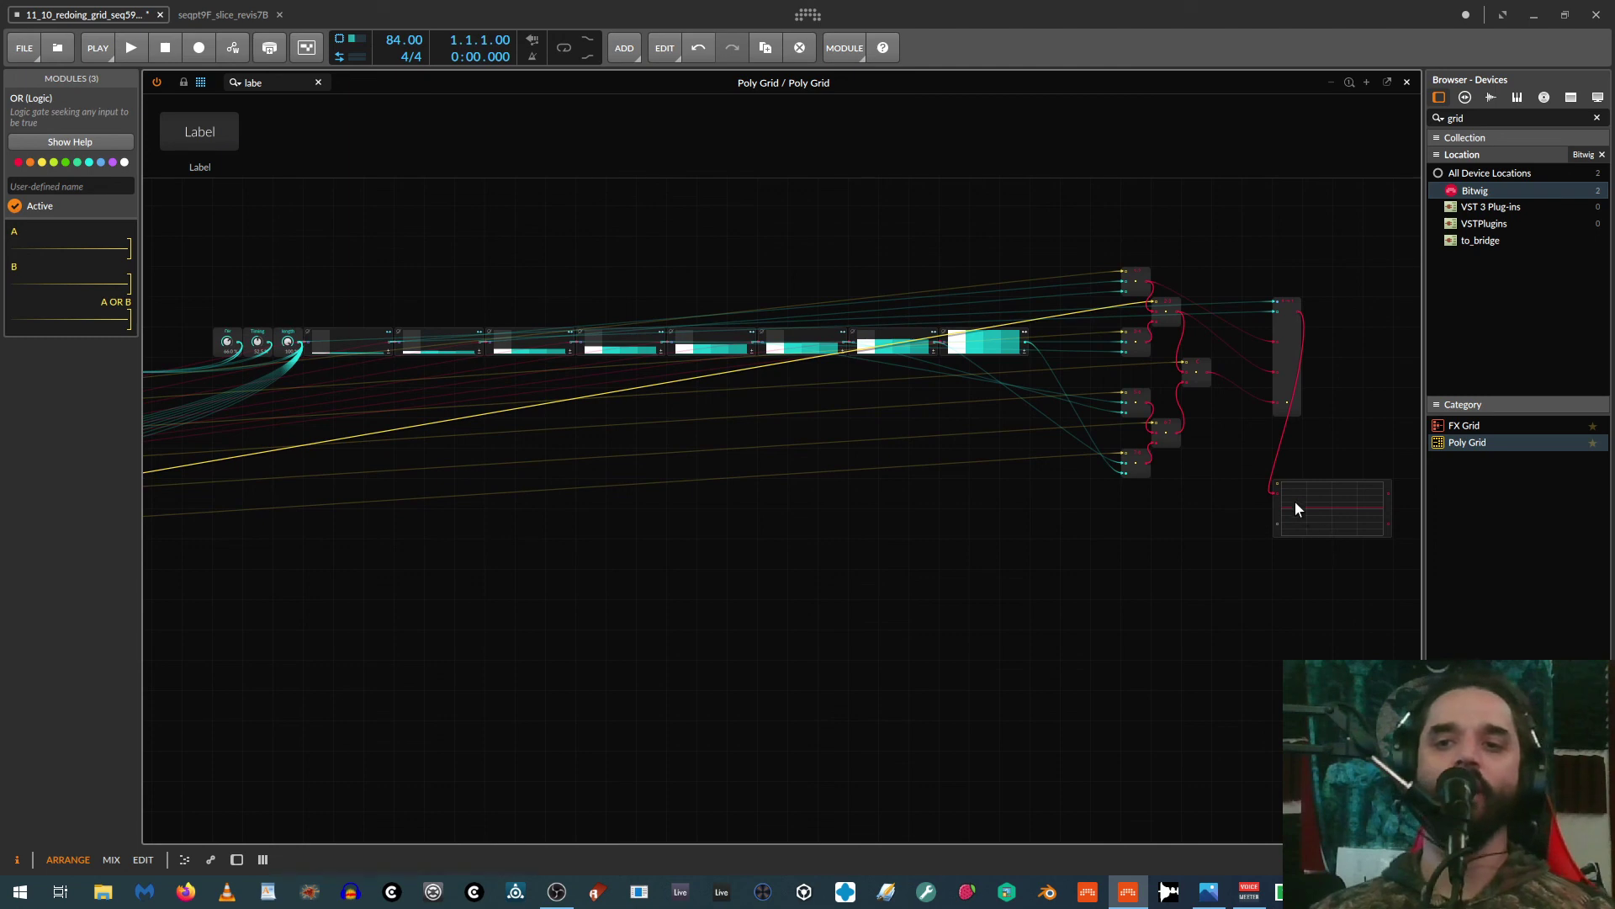
Step: Stack the 2-3, 3-4, 5-6 and 7-8 Select modules in one column beneath 1-2, with 6-7 beside 7-8
scroll(1243, 487, up, 4)
drag(1177, 433, 872, 804)
scroll(1016, 627, down, 4)
scroll(1119, 594, up, 4)
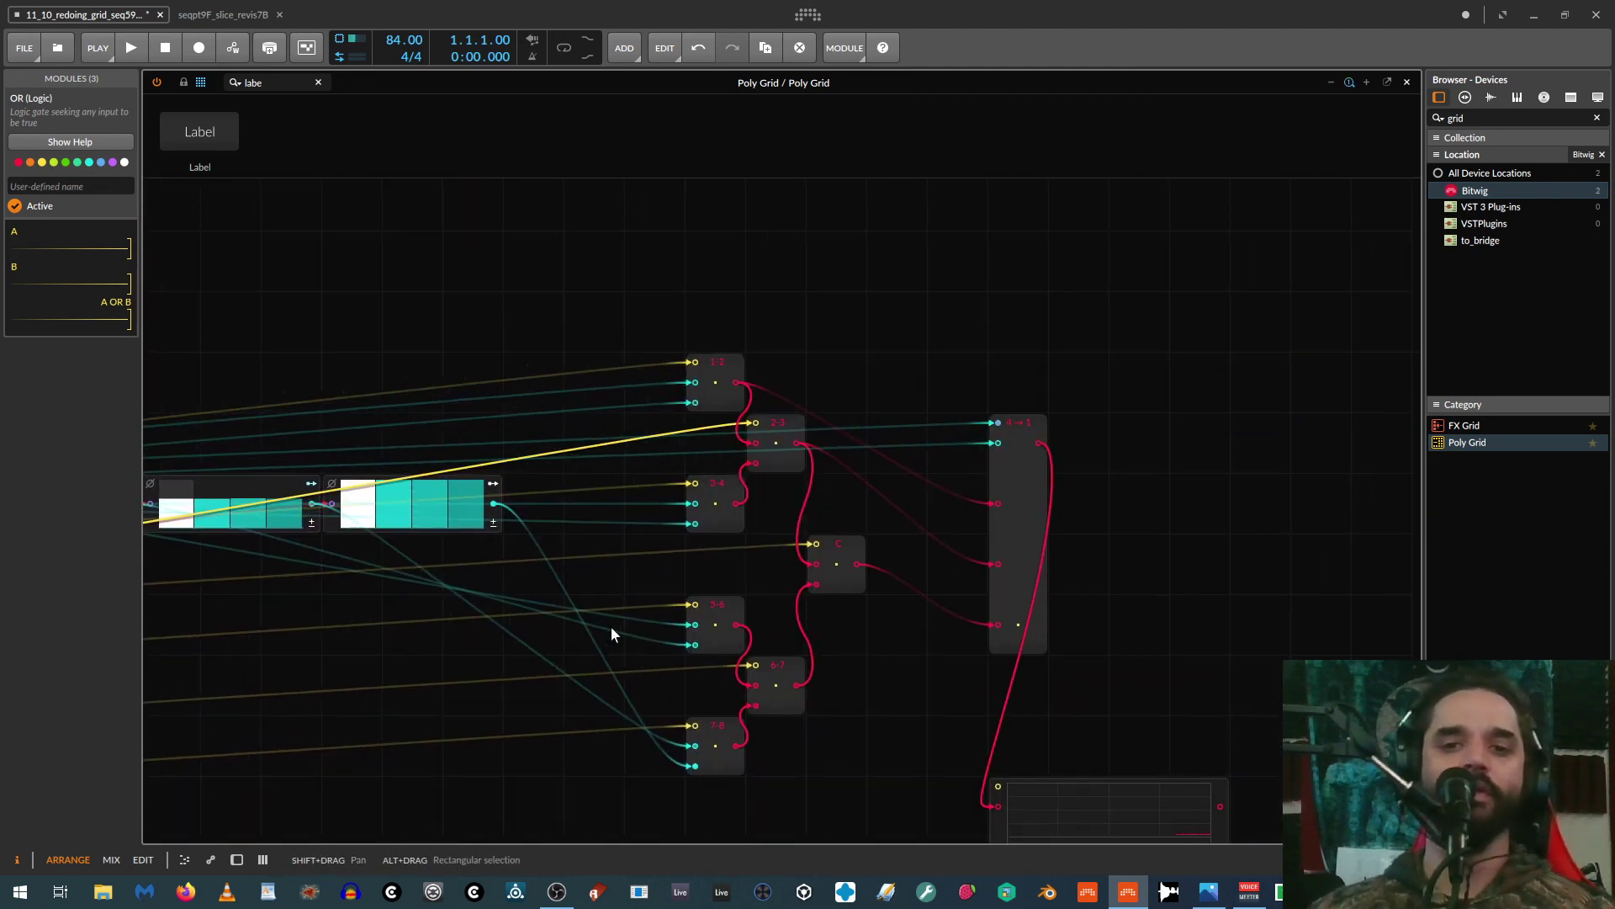
drag(794, 422, 729, 422)
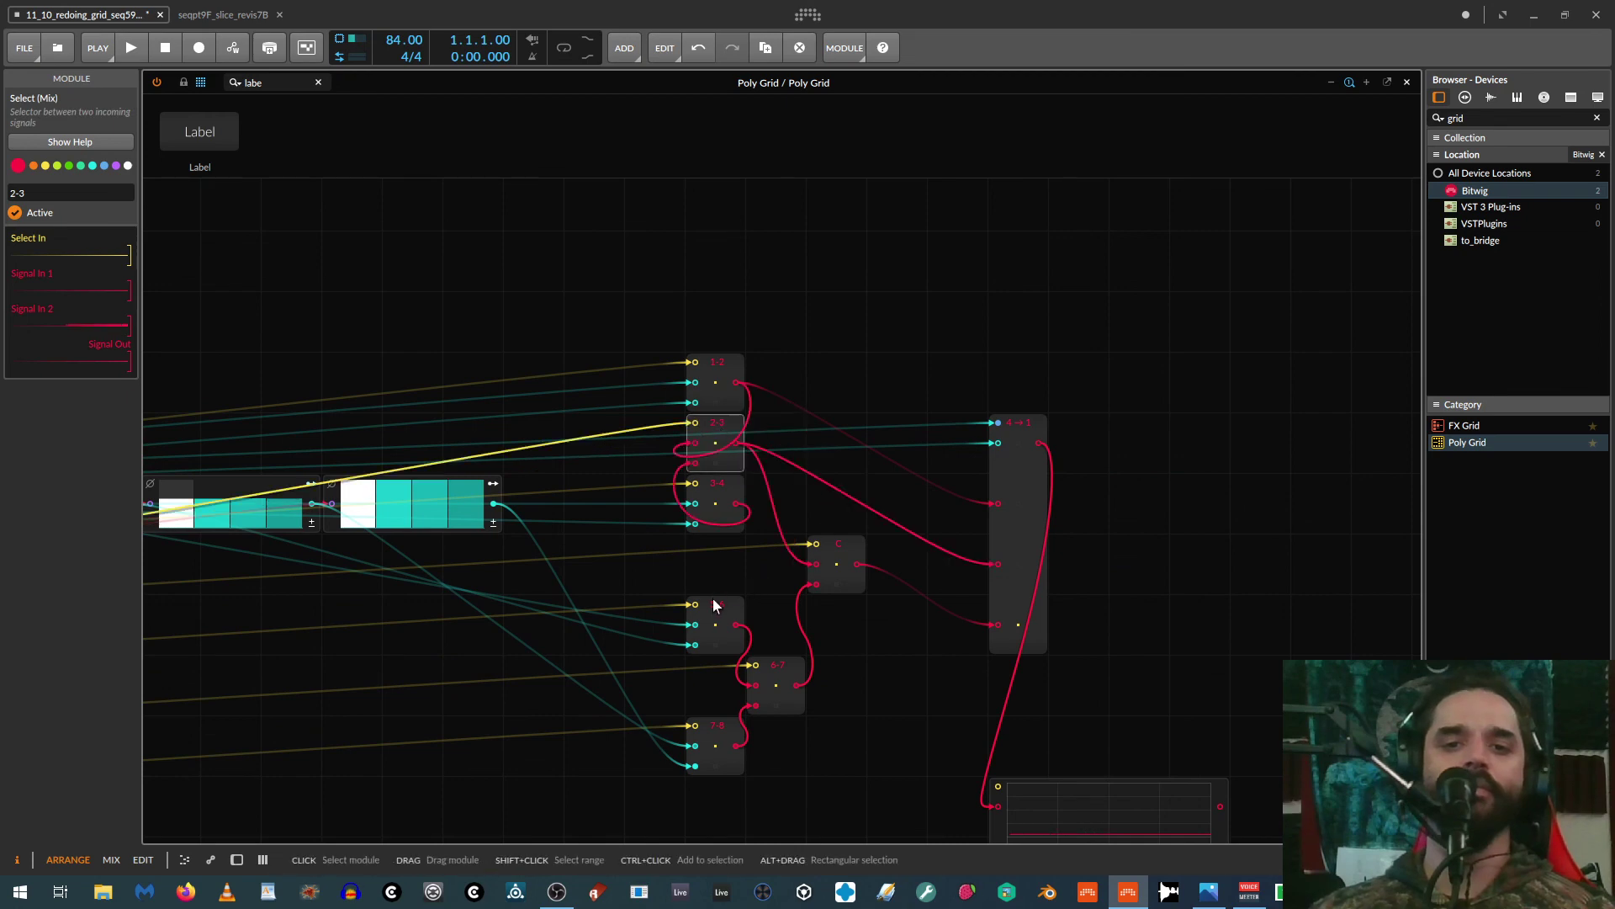
drag(724, 605, 723, 543)
drag(715, 746, 762, 595)
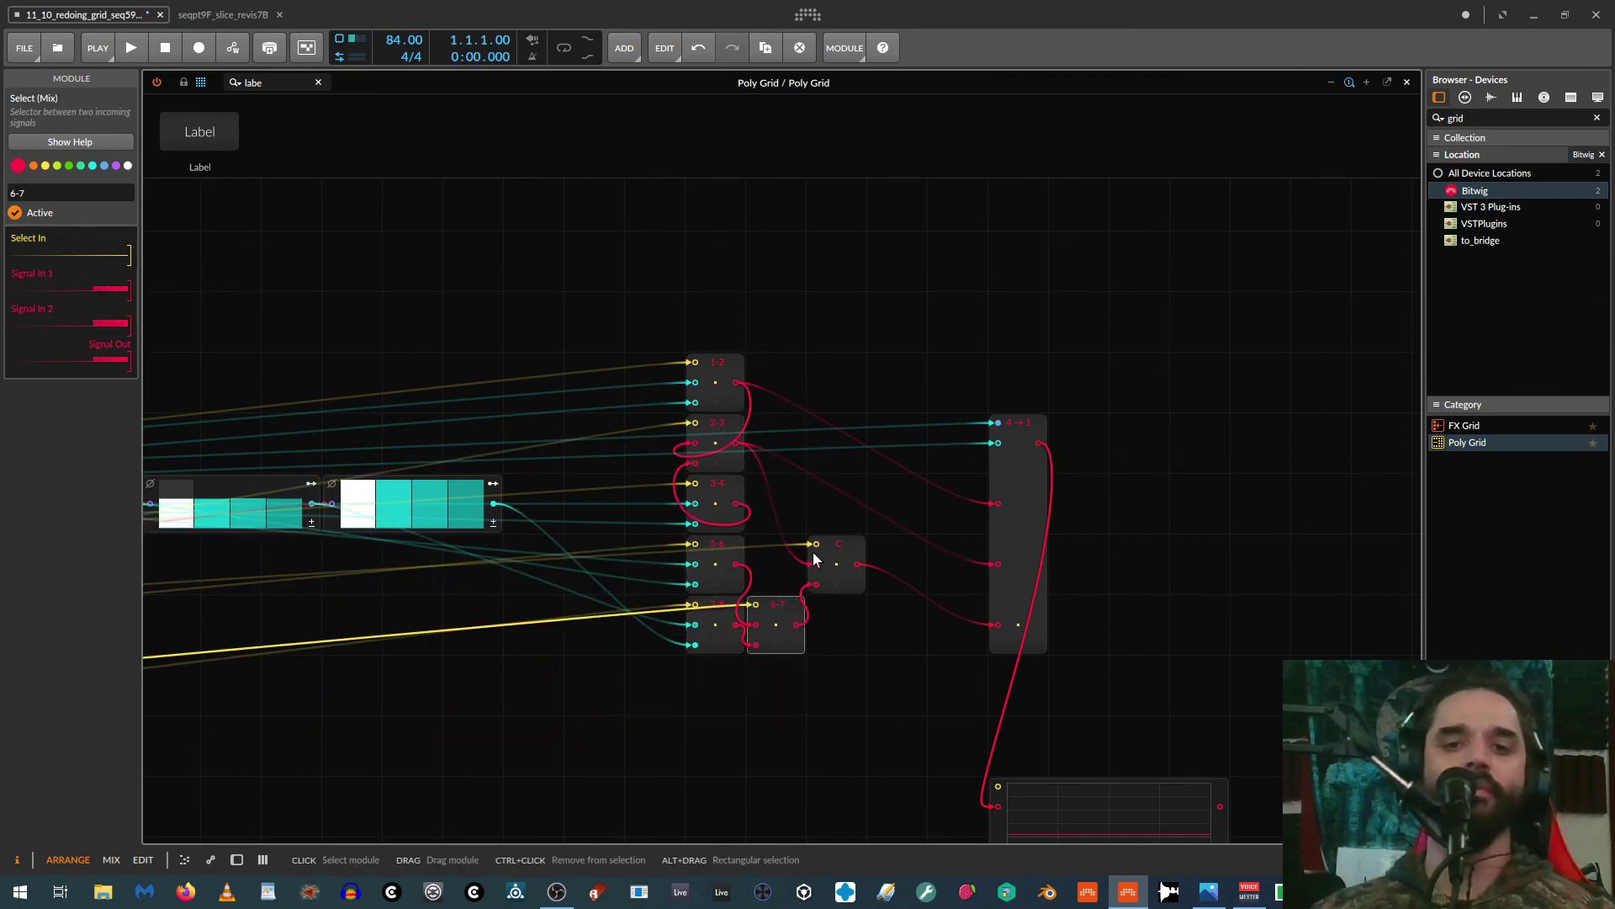
Step: Place the C Select module beside 6-7 and the four-input Merge module directly against the Select column above it
drag(851, 543, 790, 544)
drag(1007, 506, 812, 468)
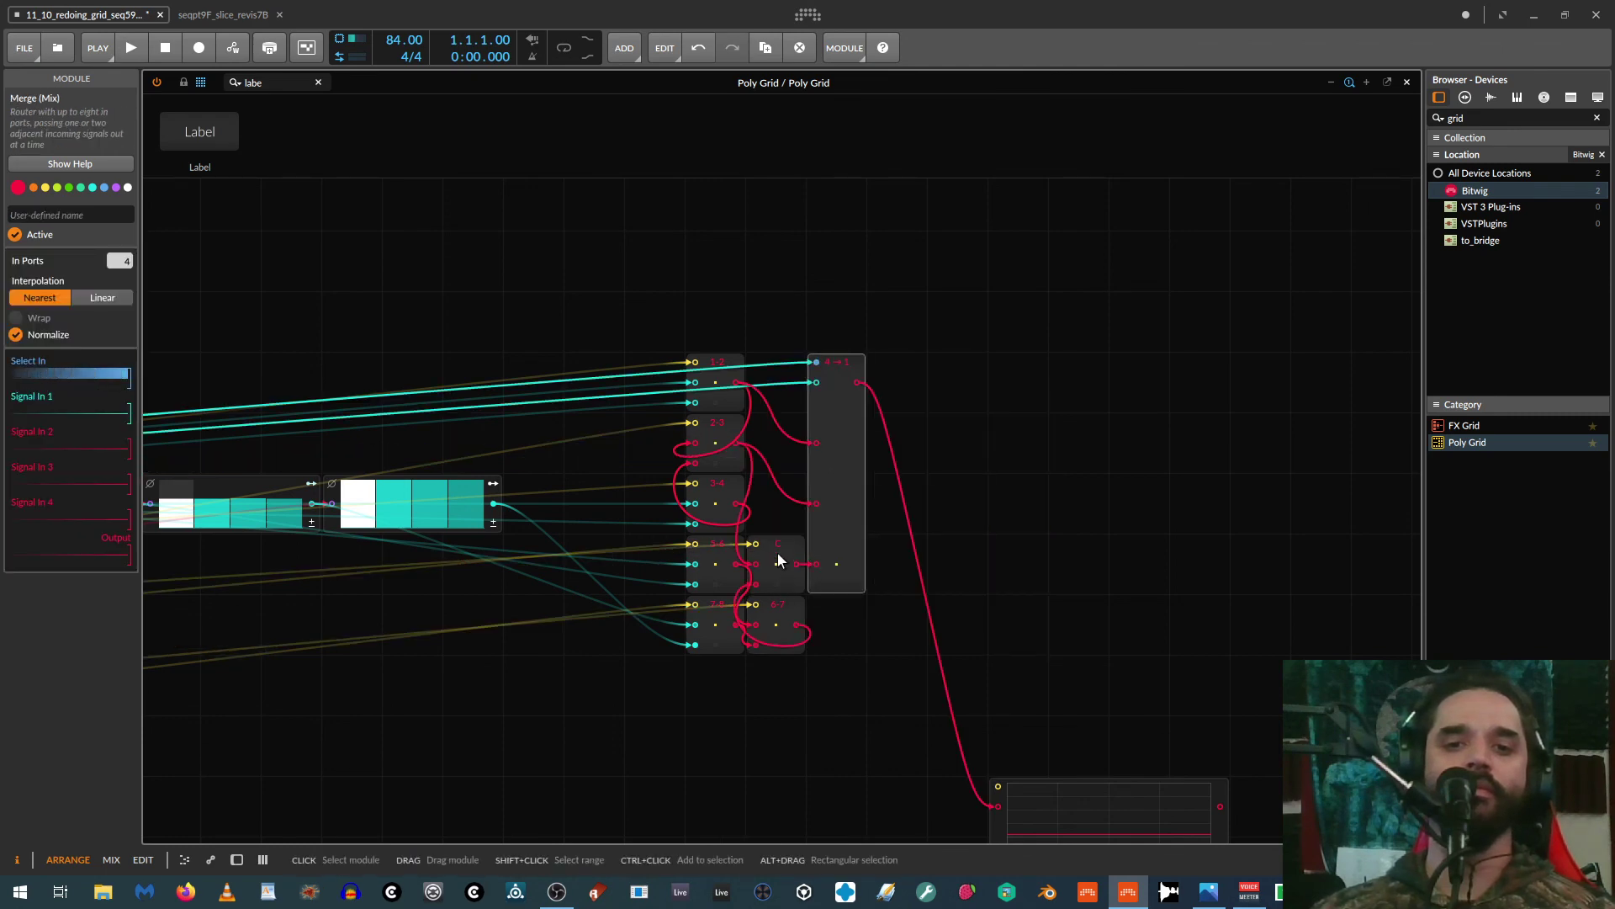
drag(777, 552, 833, 603)
drag(844, 534, 784, 539)
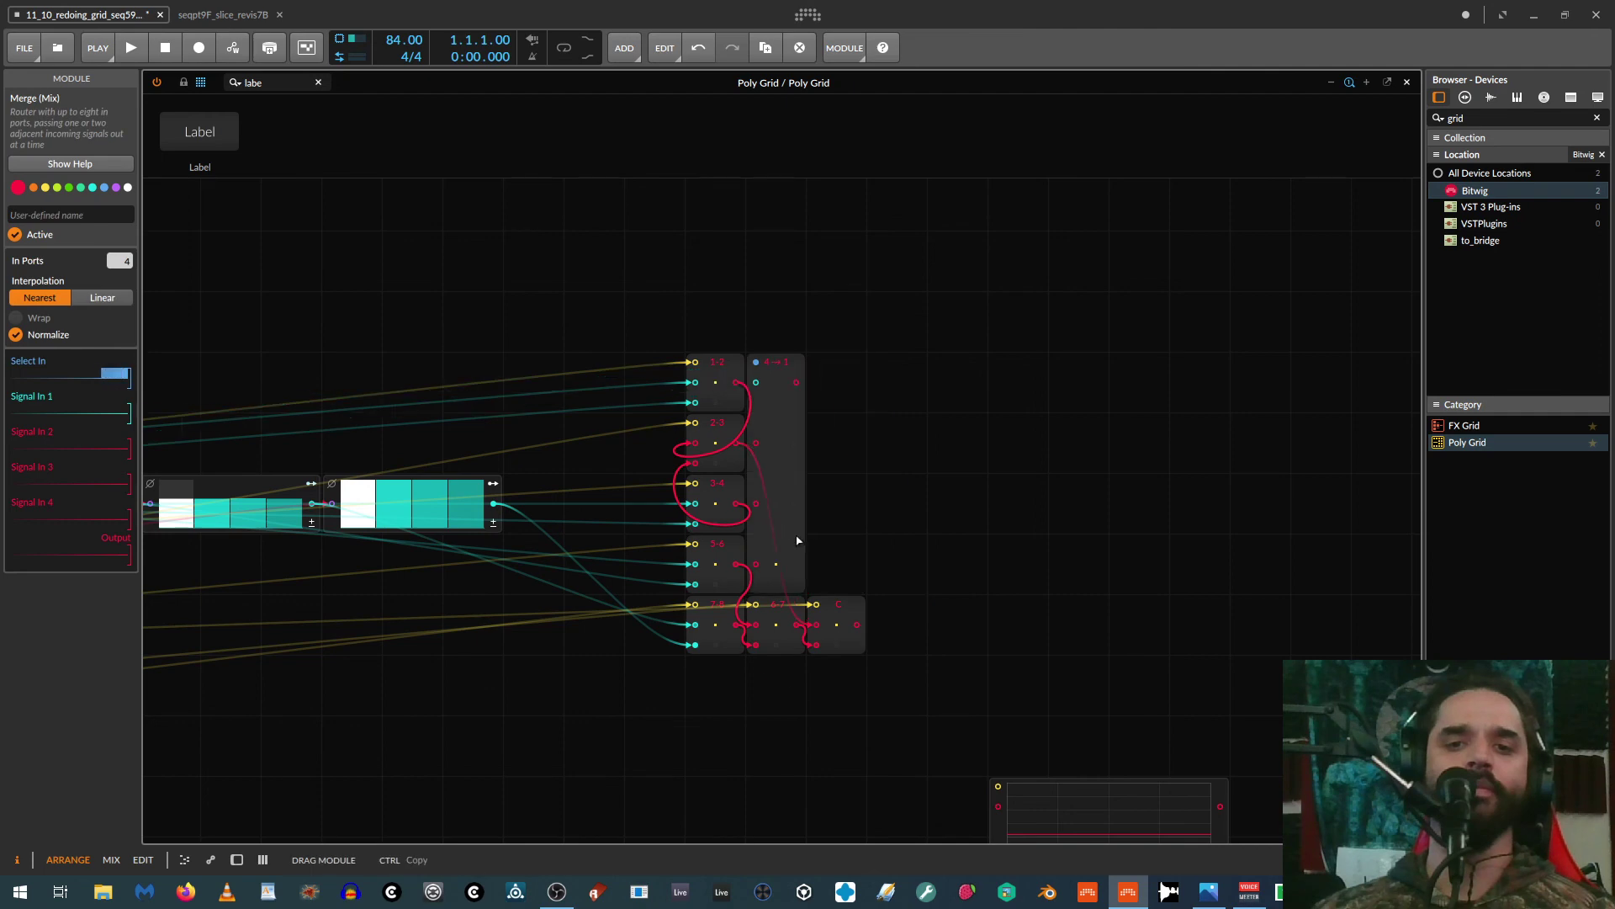
scroll(944, 499, down, 6)
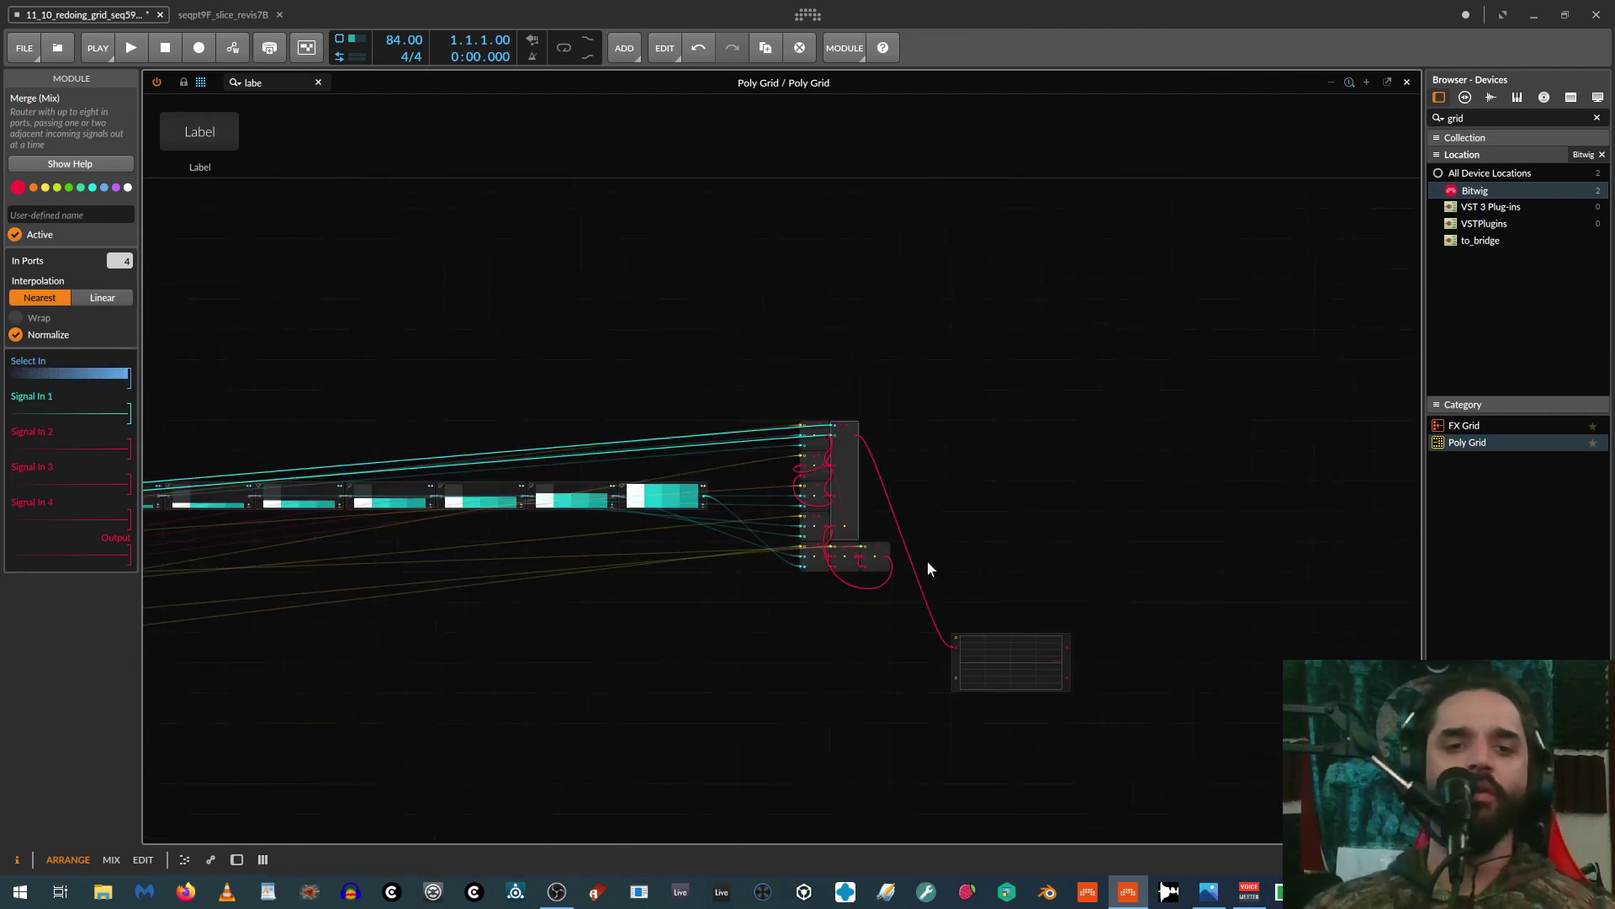
Step: Try duplicating the three knobs, the eight Steps modules and the Select and Merge group below the originals
drag(629, 620, 942, 595)
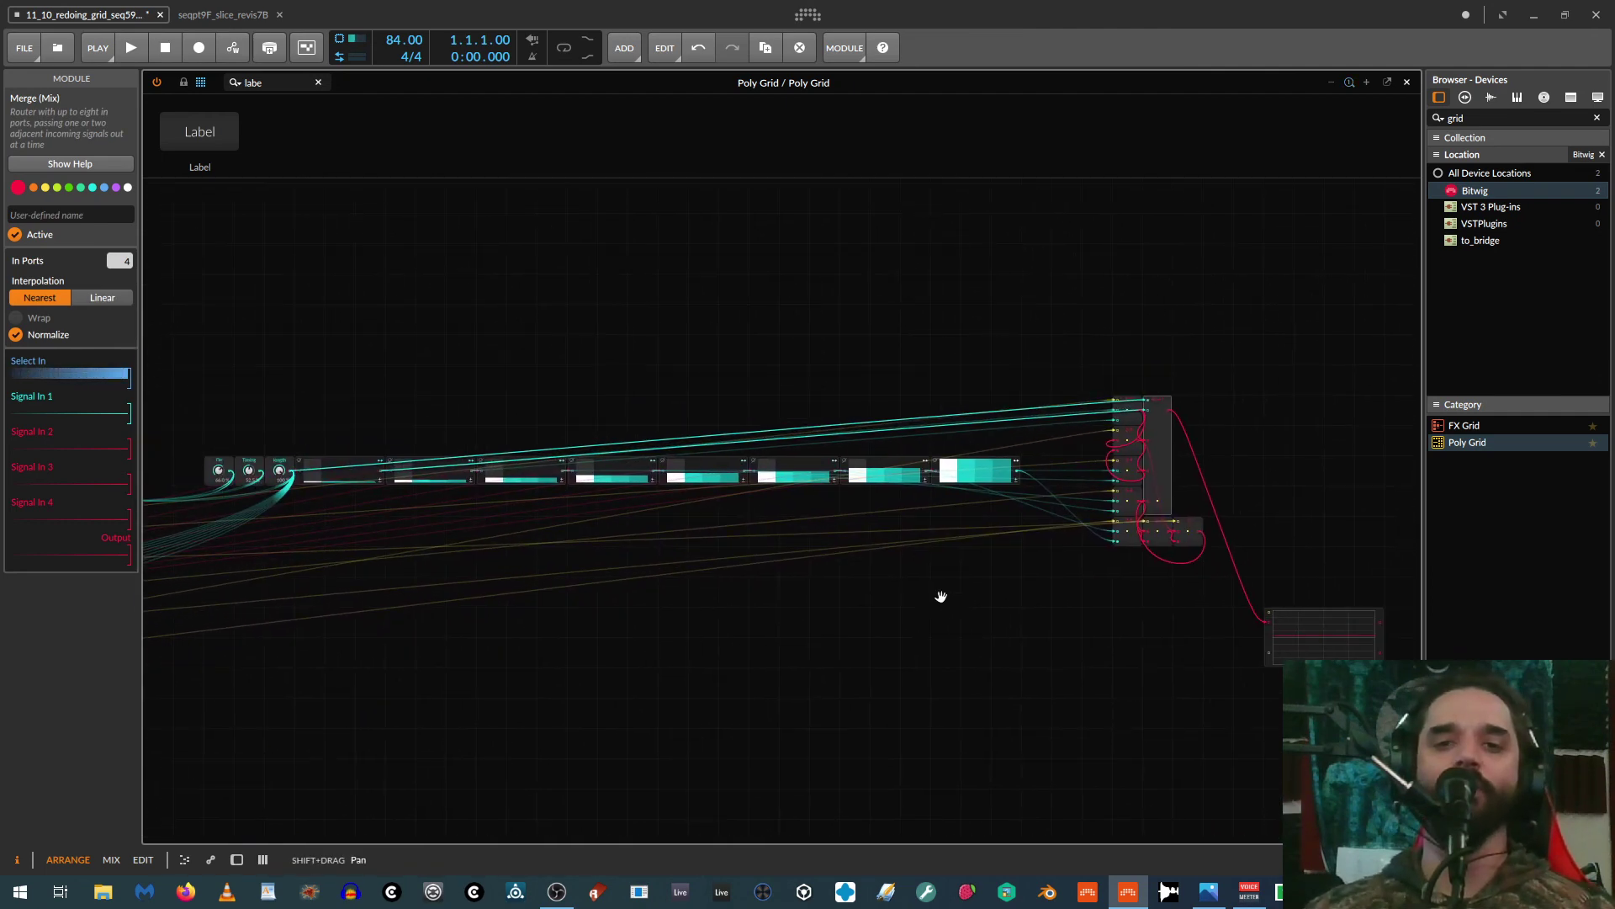
drag(202, 326, 1212, 611)
drag(1163, 436, 1171, 665)
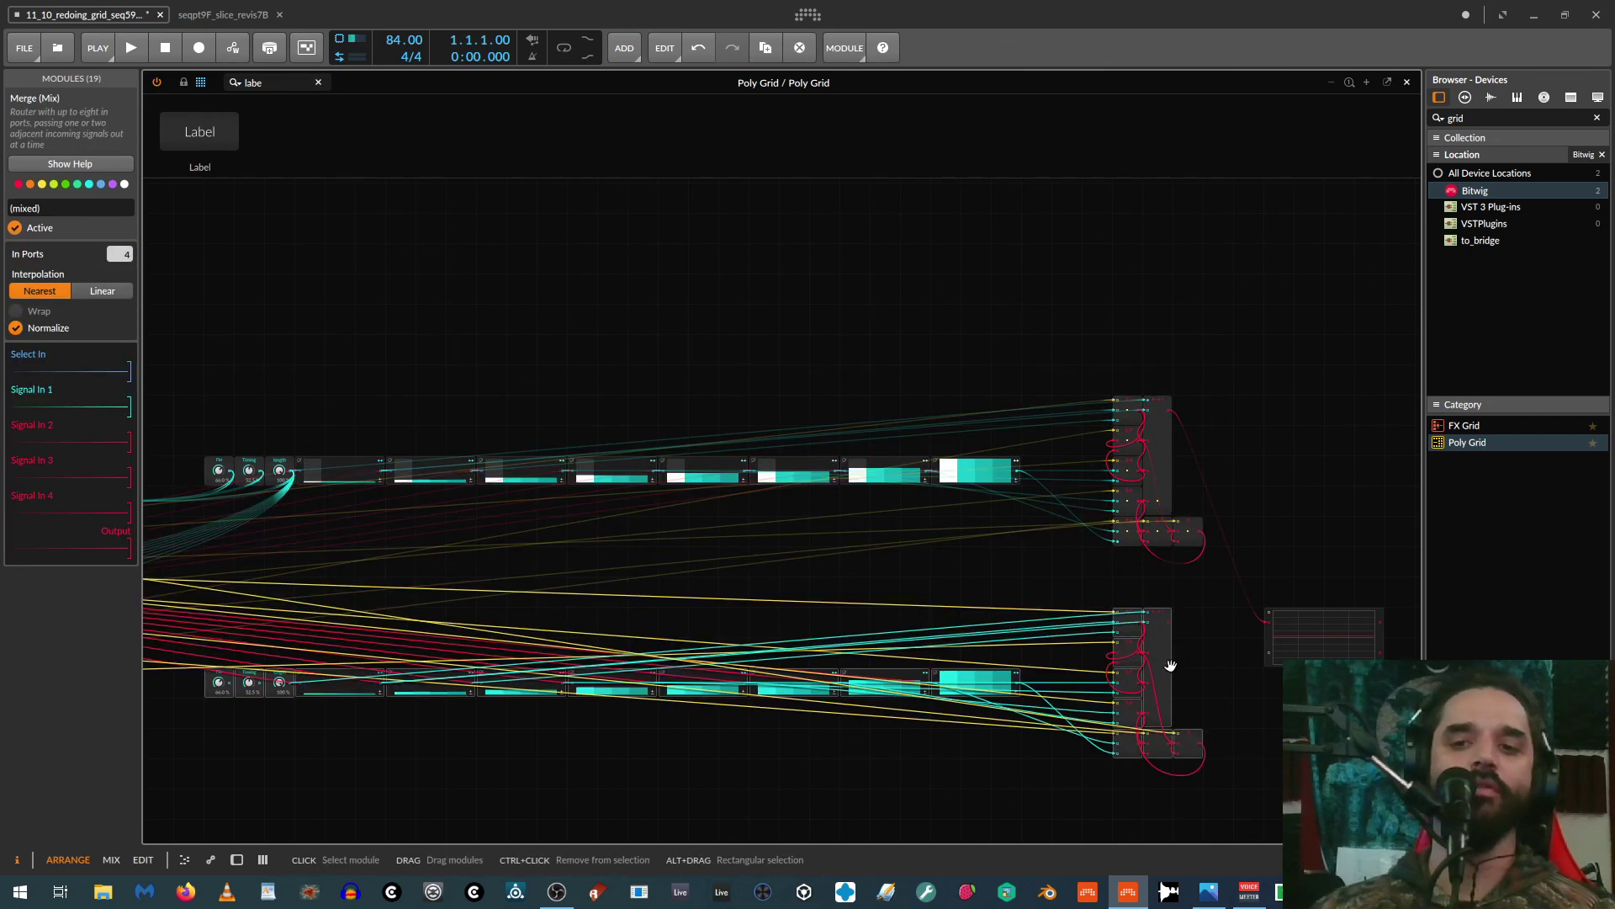
click(795, 559)
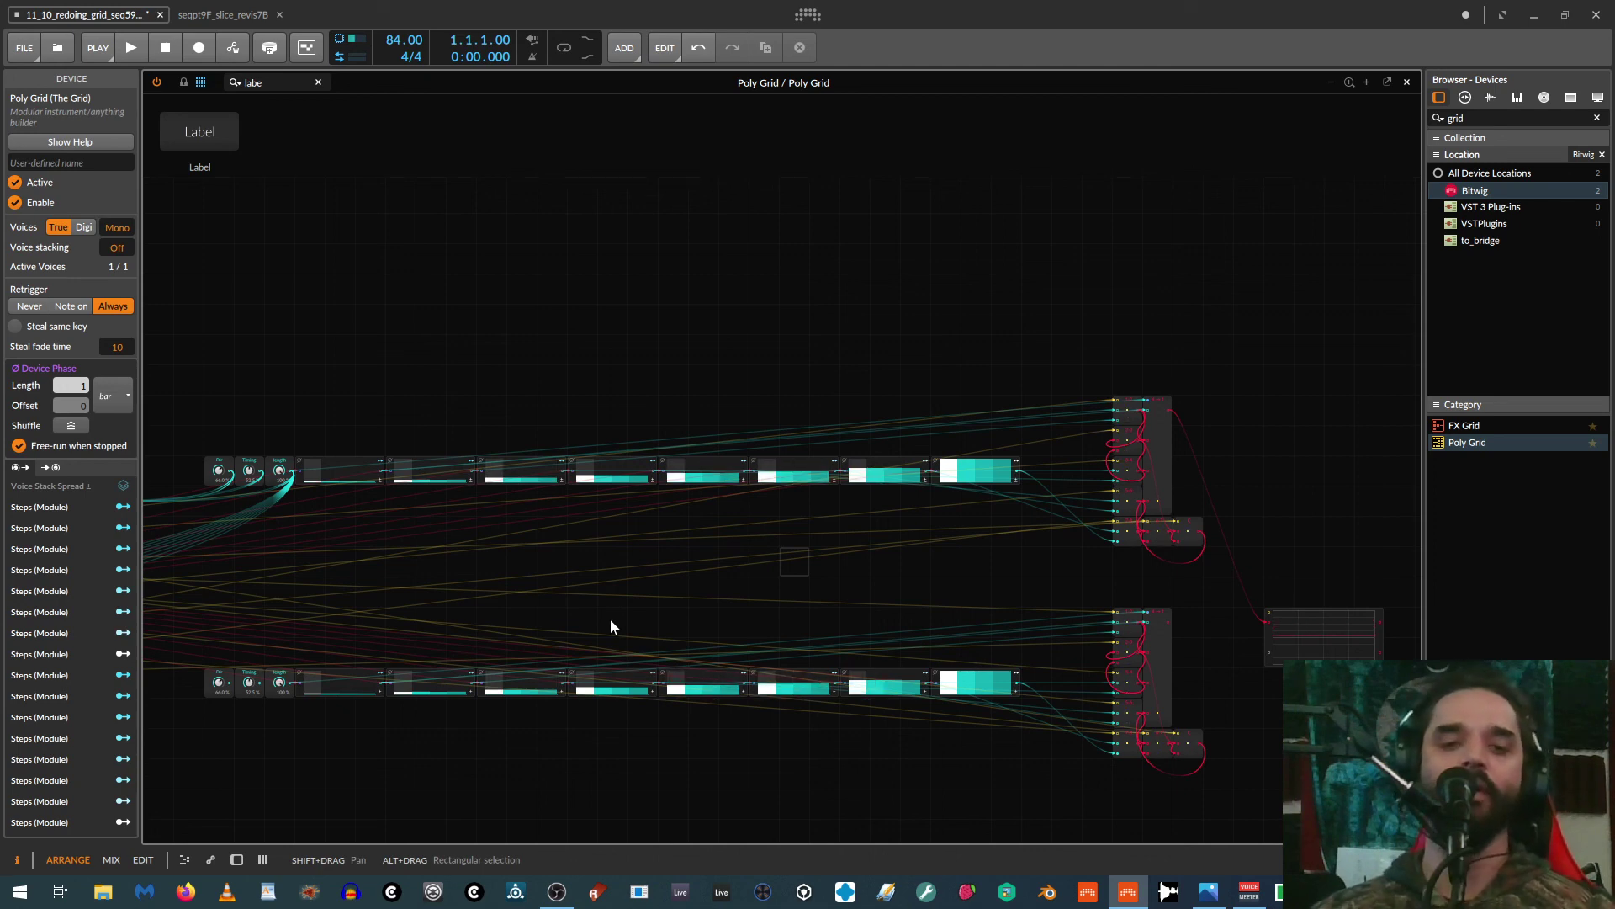
key(ctrl+z)
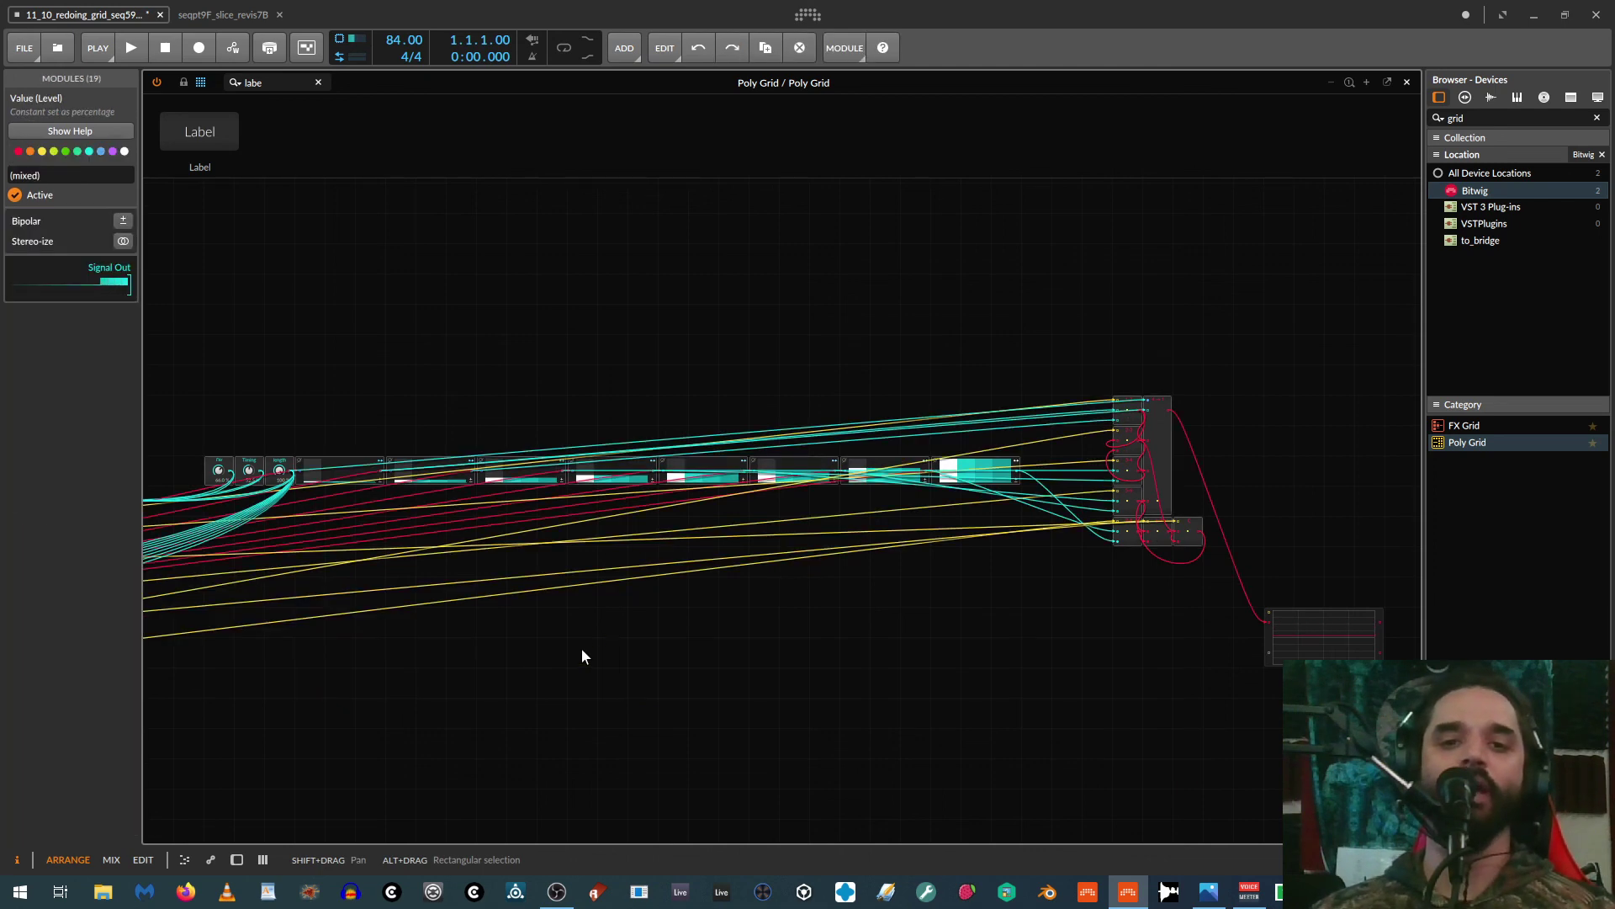
click(580, 671)
Step: Select the whole first sequencer from the seq1_time group to the Merge output, excluding global_time, and clear the selection
drag(398, 676, 1355, 428)
drag(1078, 538, 754, 656)
drag(1223, 575, 889, 724)
drag(609, 310, 877, 325)
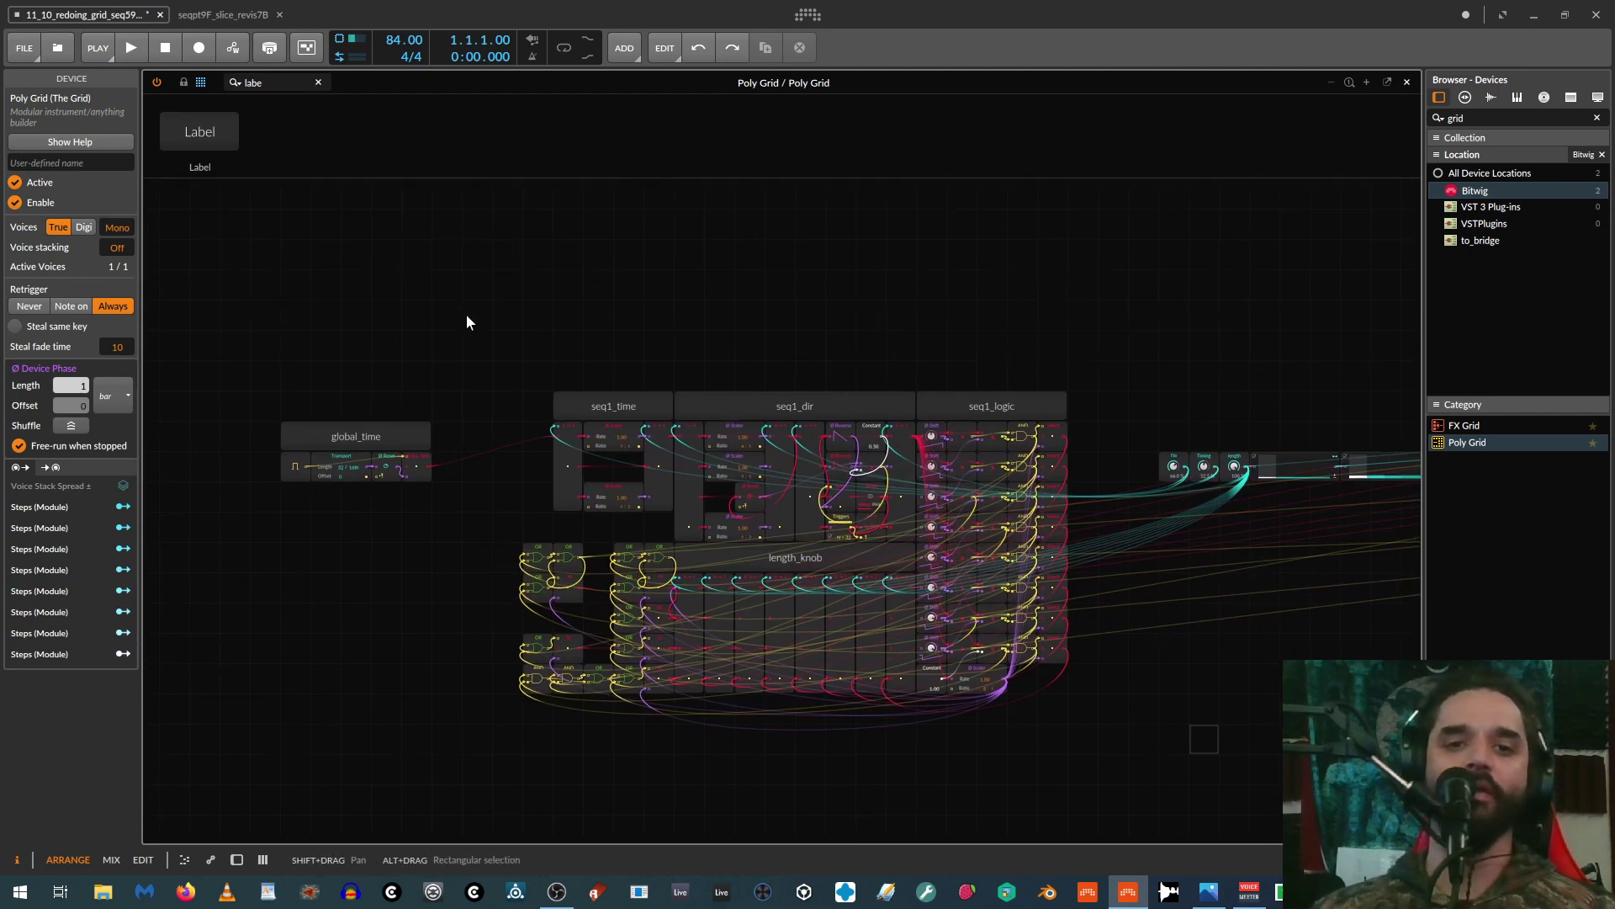
drag(437, 300, 1008, 729)
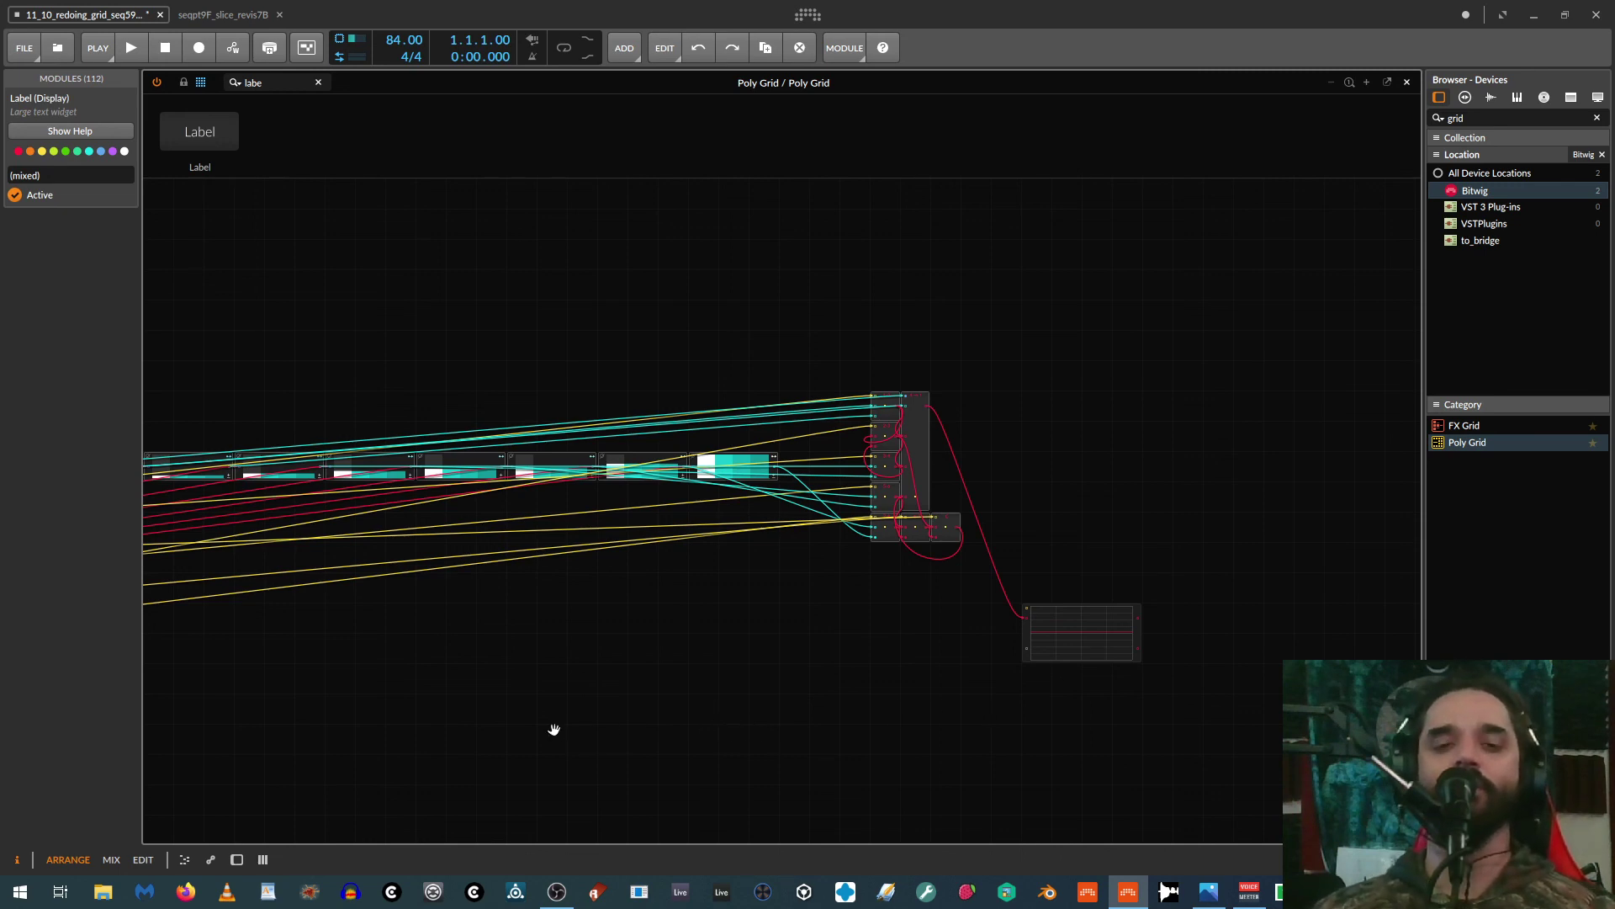
drag(551, 732, 1077, 675)
click(1074, 669)
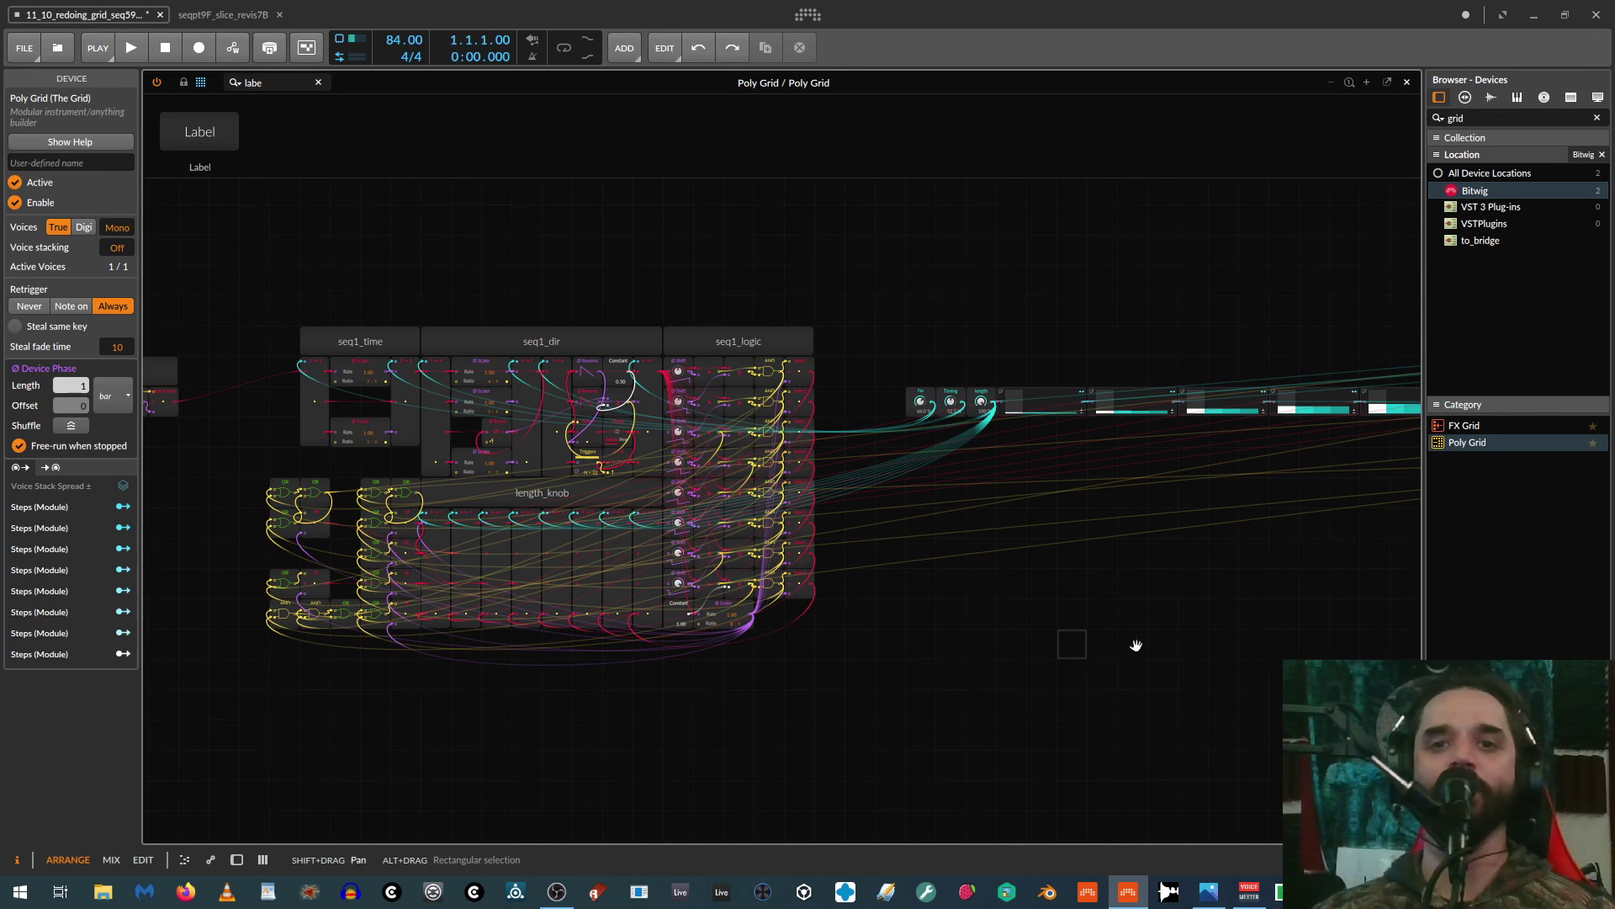
Step: Examine the row of eight Steps modules and its connections between the seq1_logic block and the Select and Merge group
drag(1136, 646, 686, 603)
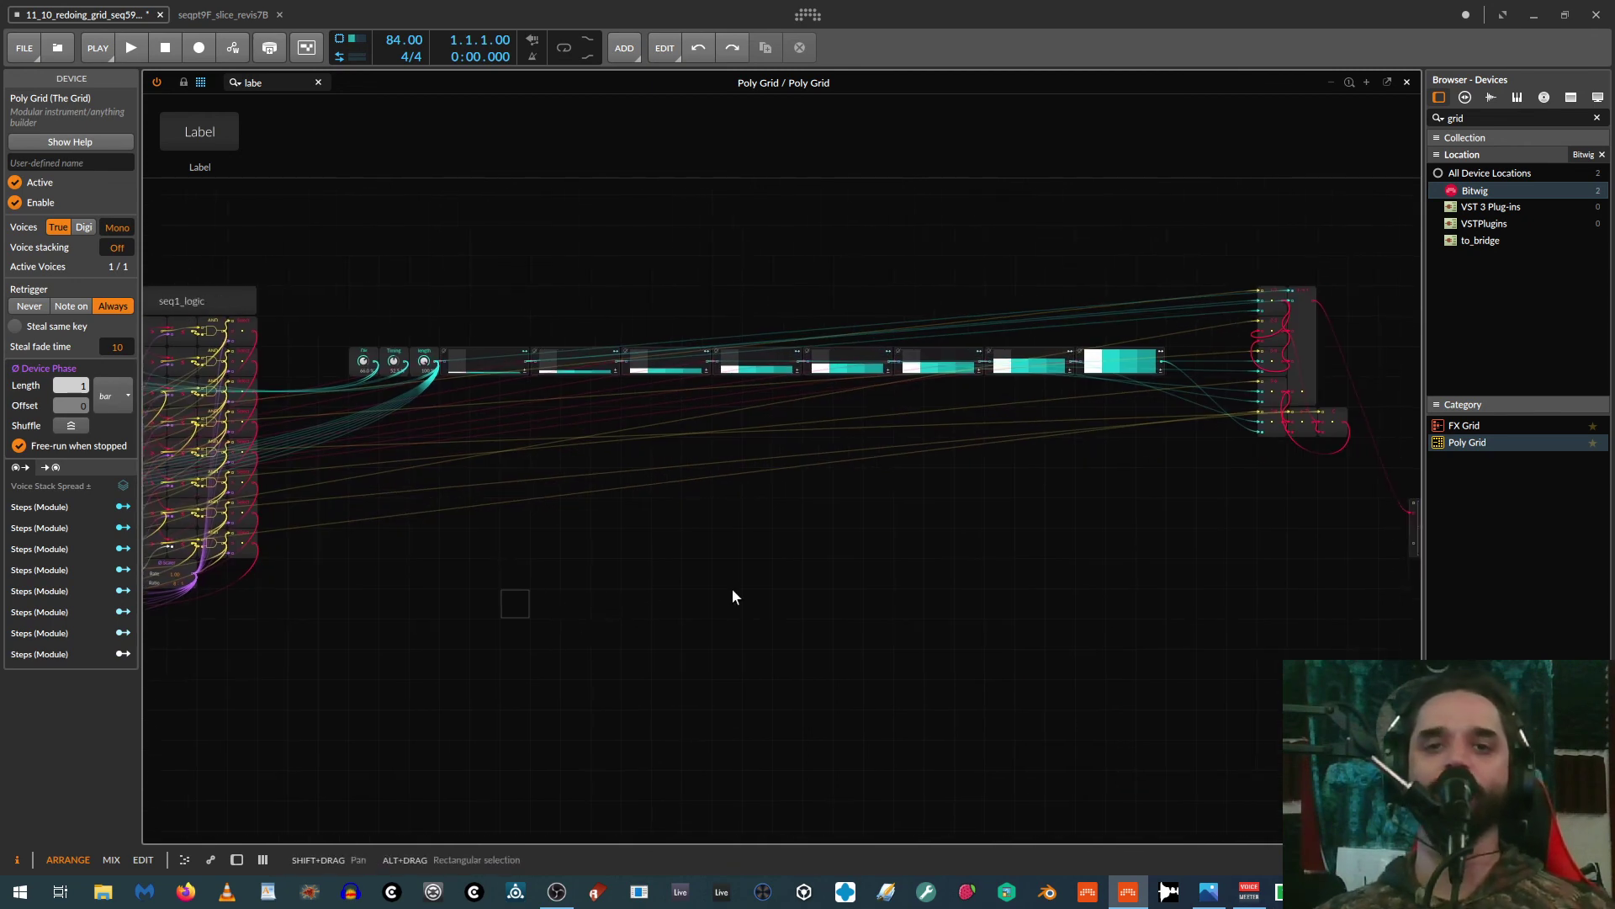
scroll(761, 551, up, 4)
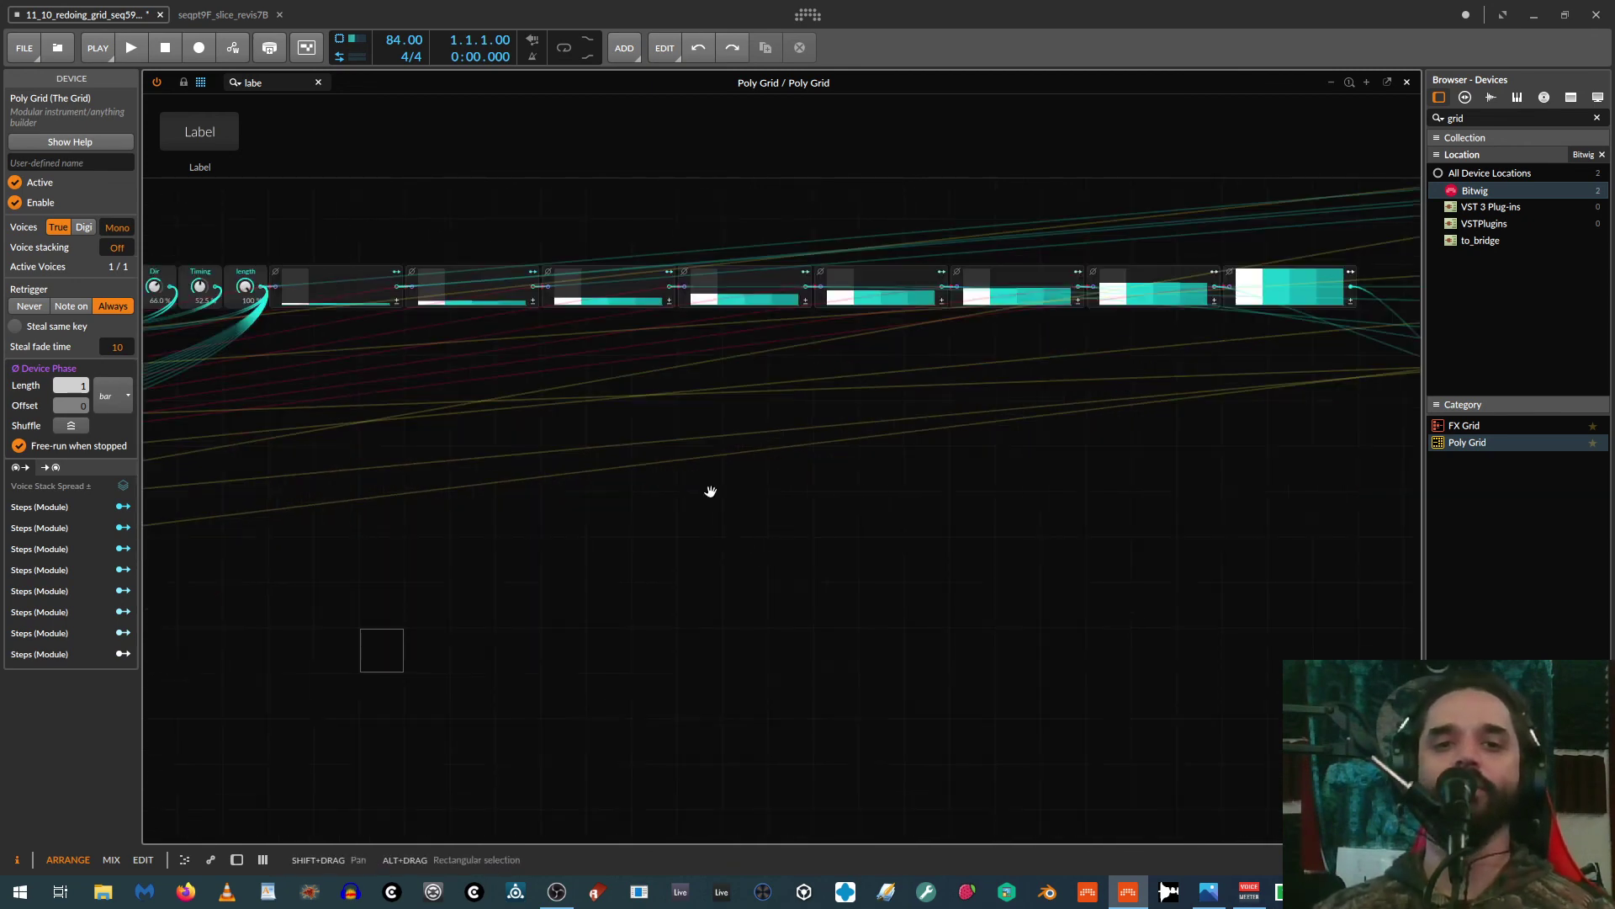
scroll(826, 640, down, 3)
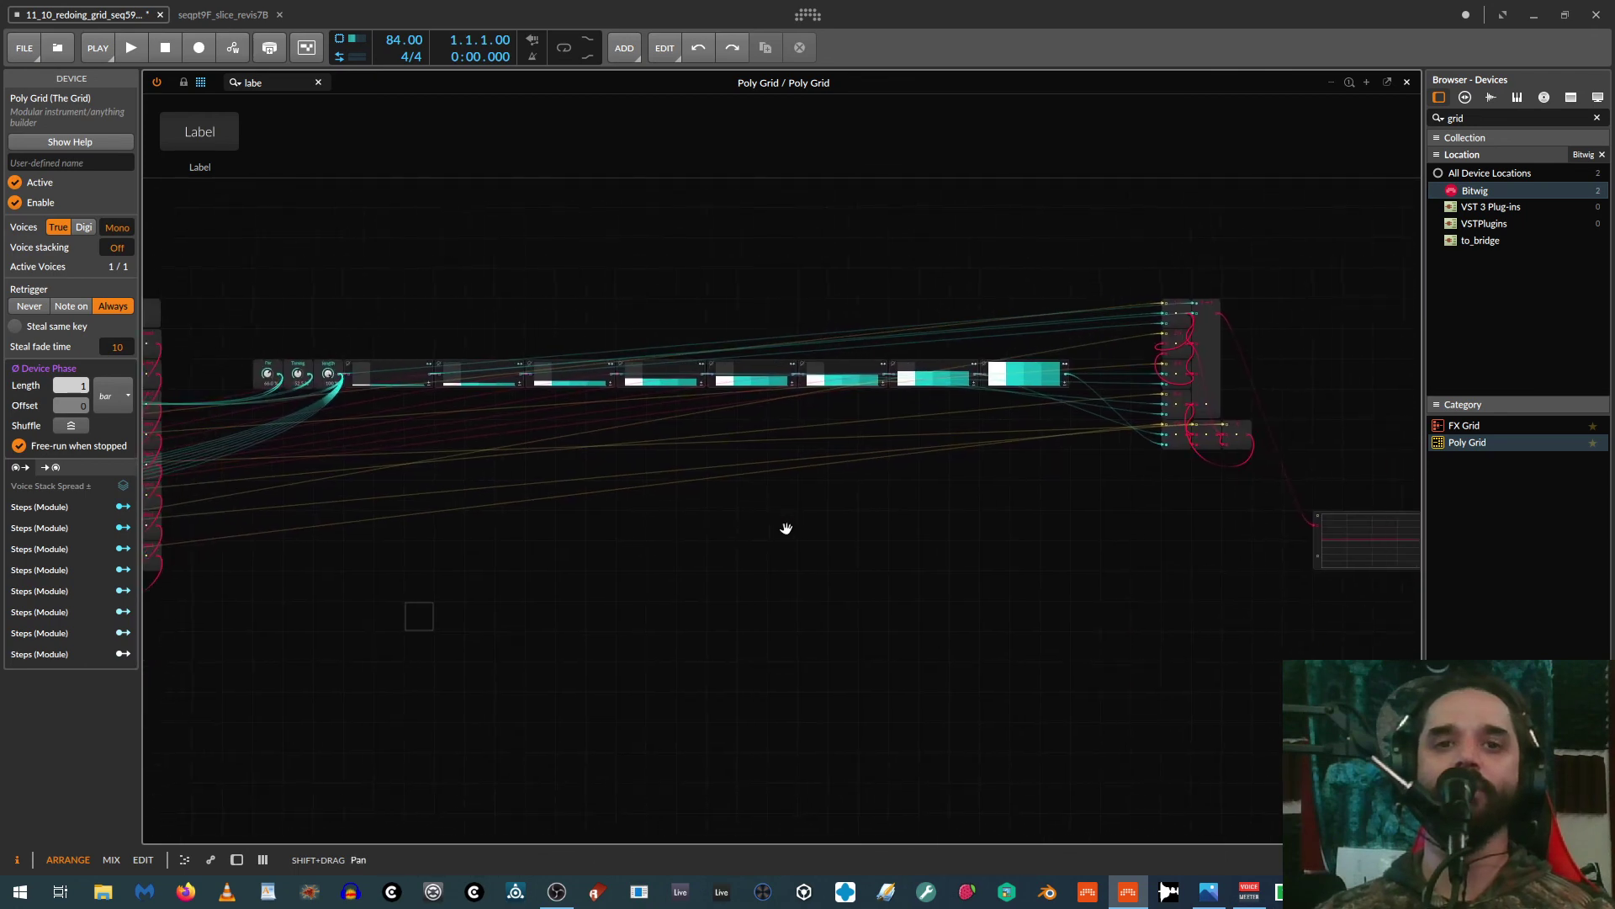
scroll(660, 461, up, 2)
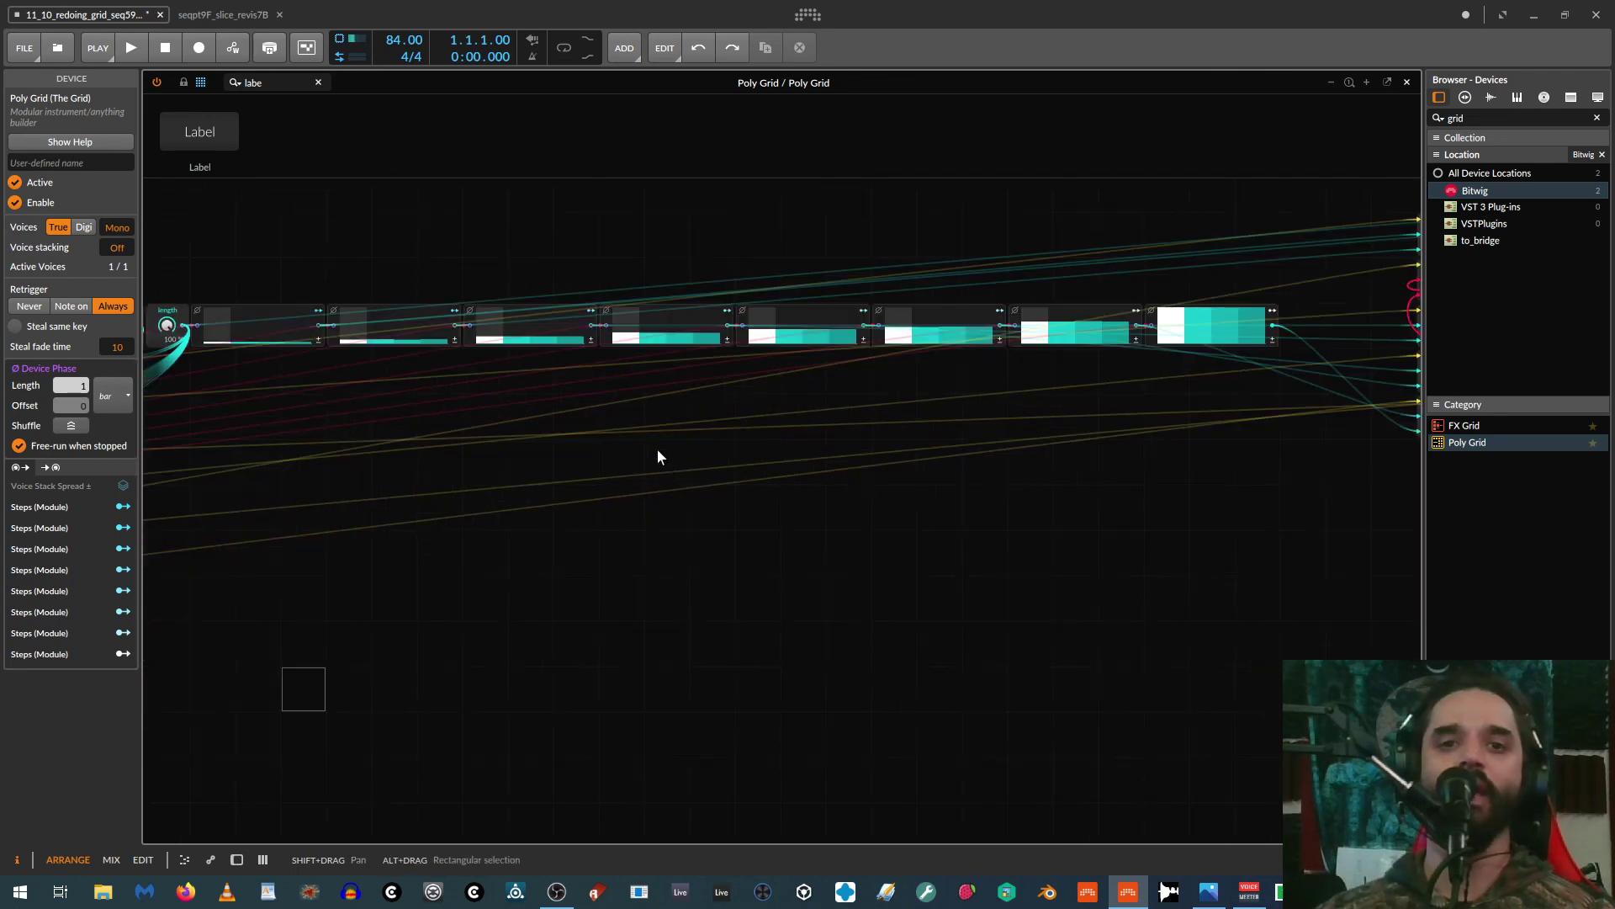
scroll(642, 441, down, 2)
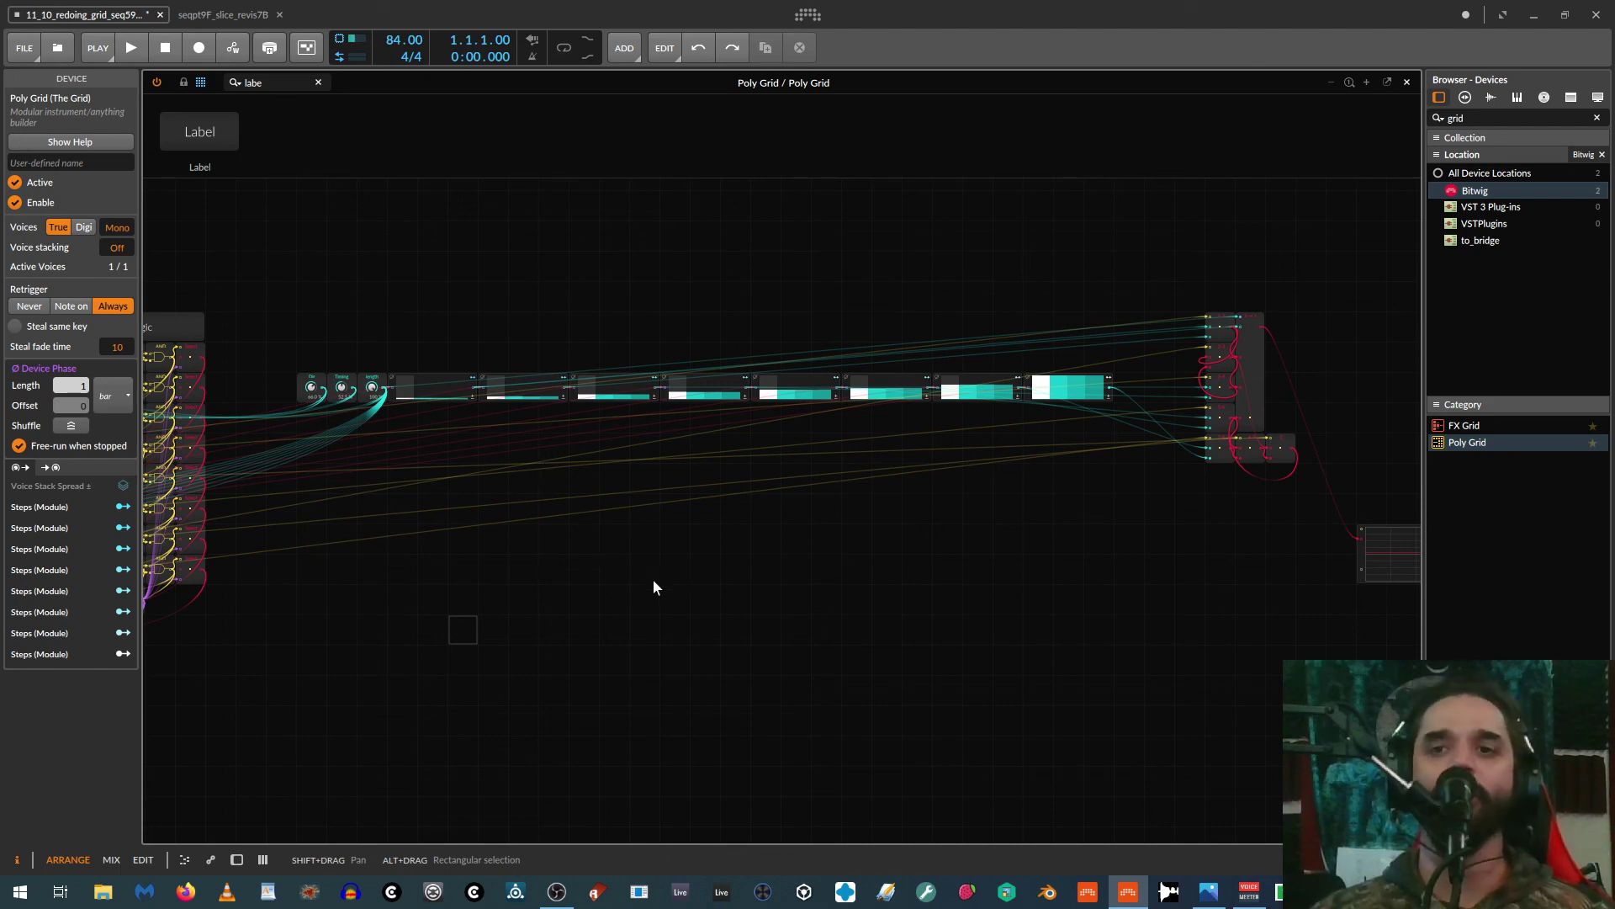
drag(645, 577, 1047, 551)
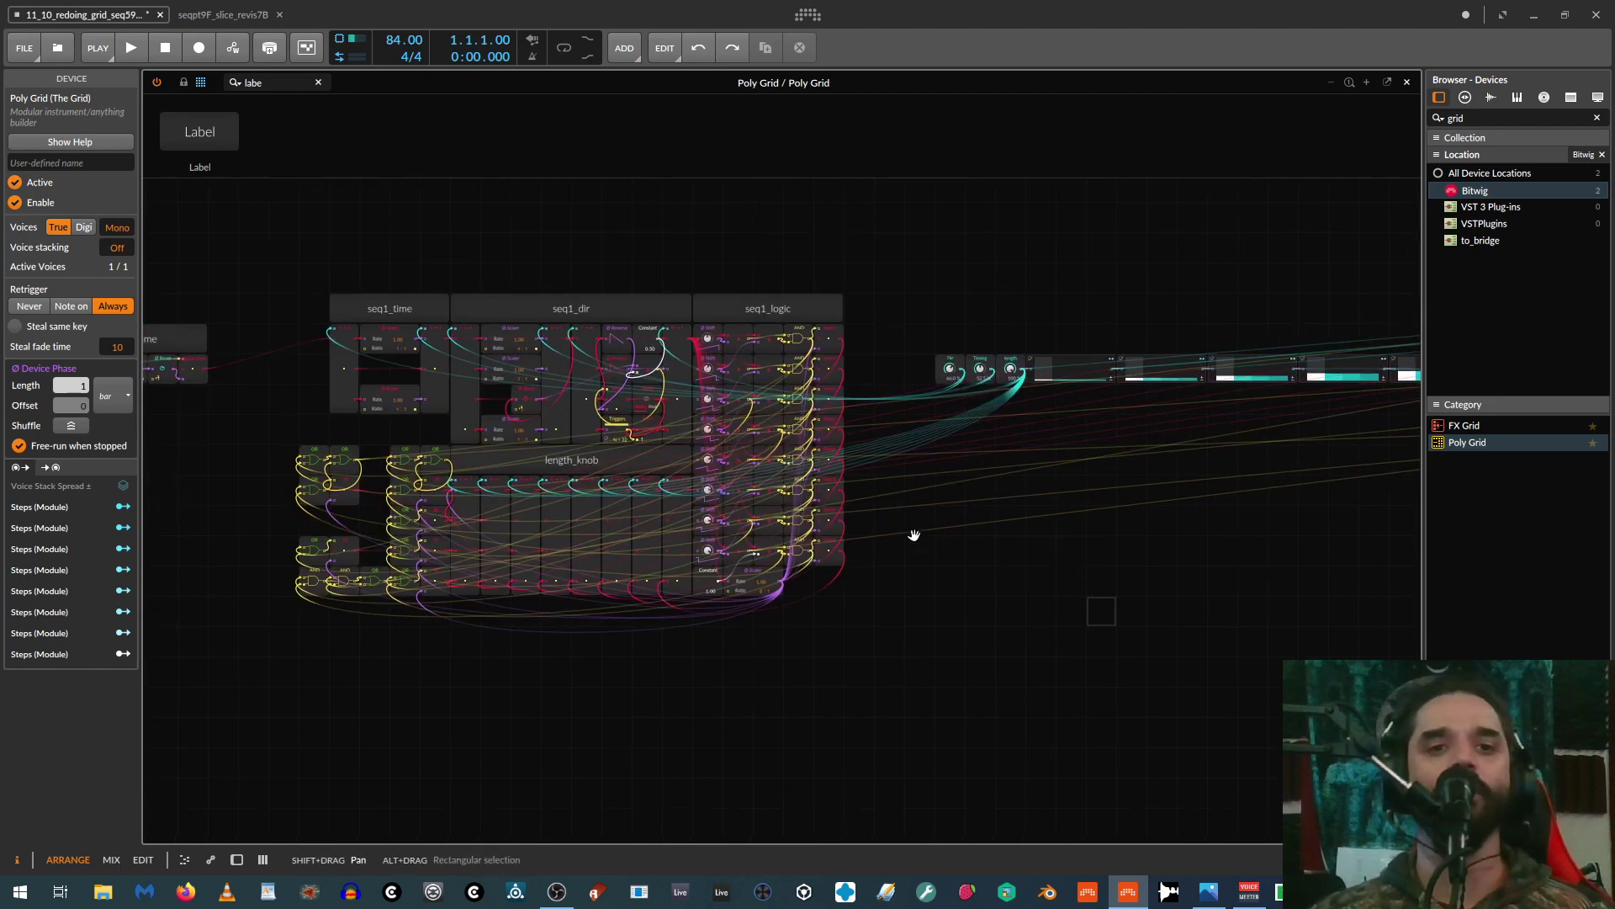
drag(909, 541, 663, 556)
drag(1017, 533, 684, 522)
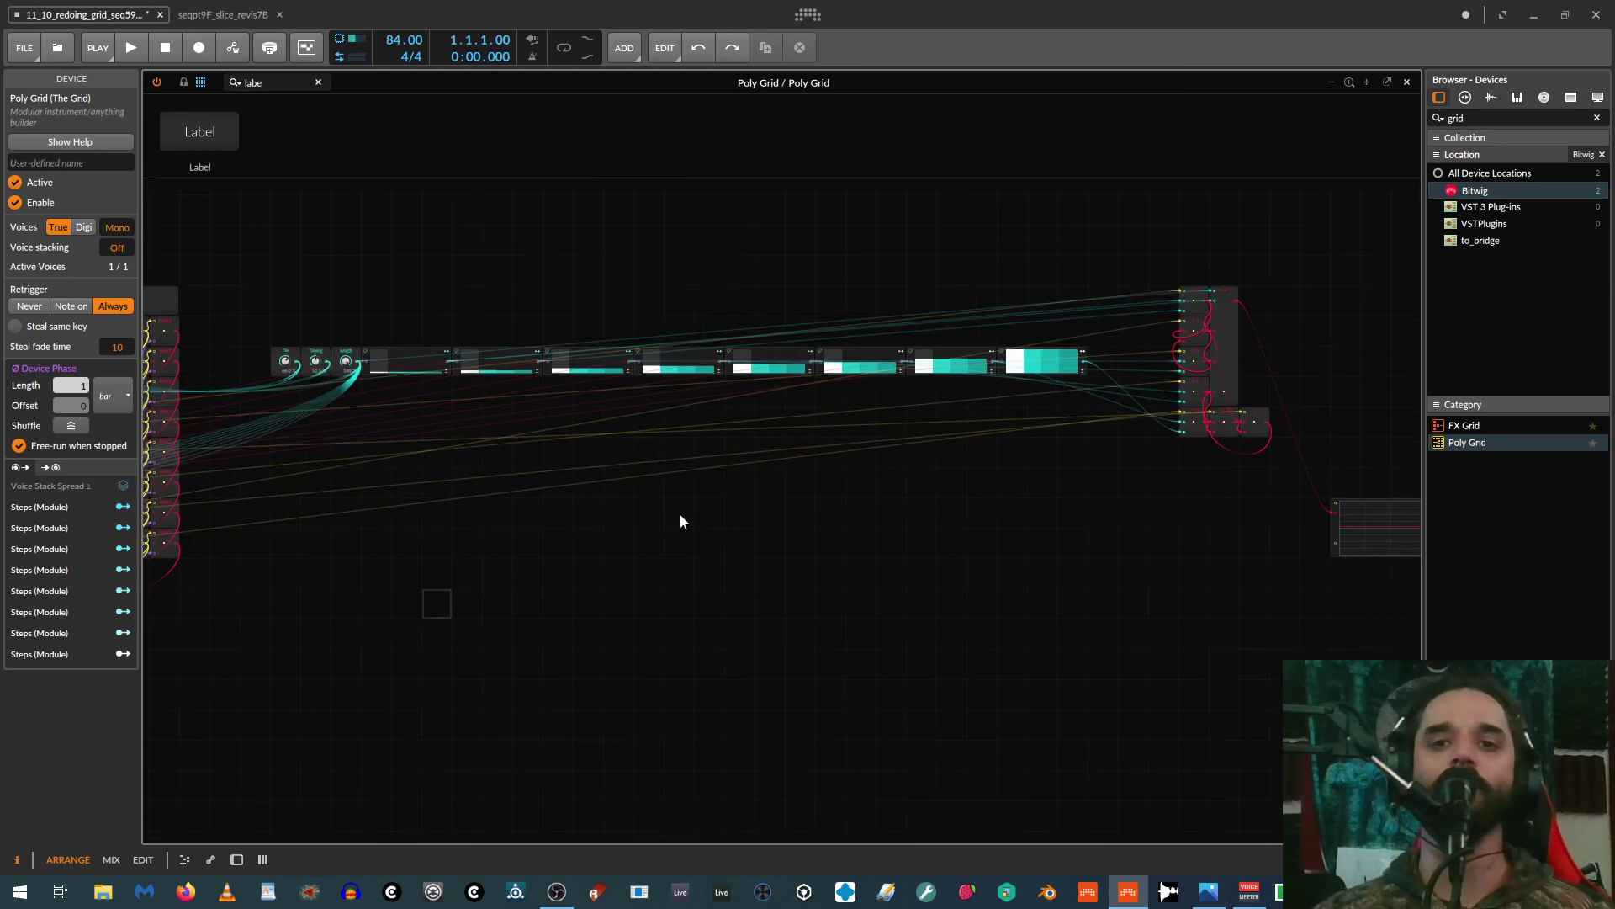